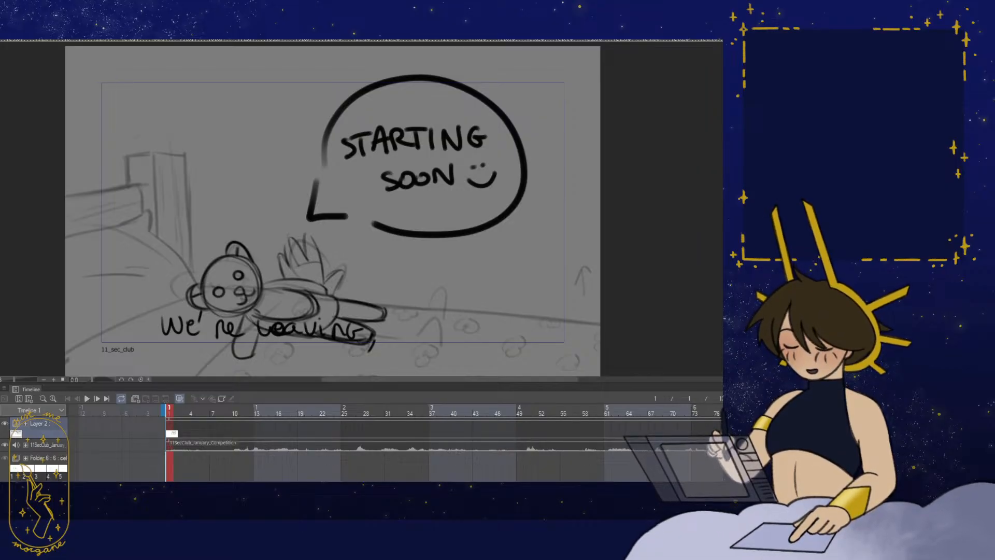
- Delete the "Starting soon" speech bubble layer and shrink the timeline area to enlarge the canvas view
key(Delete)
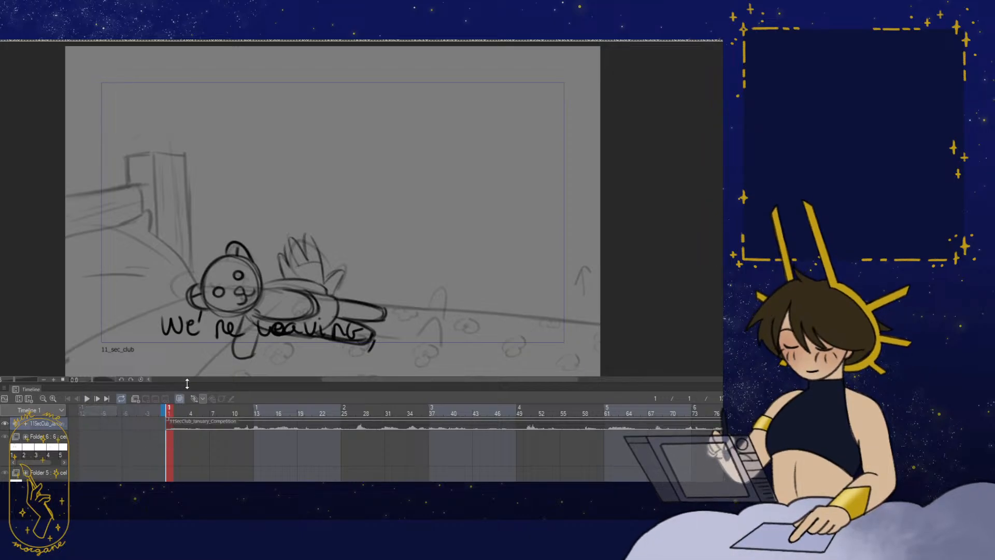
drag(187, 383, 182, 422)
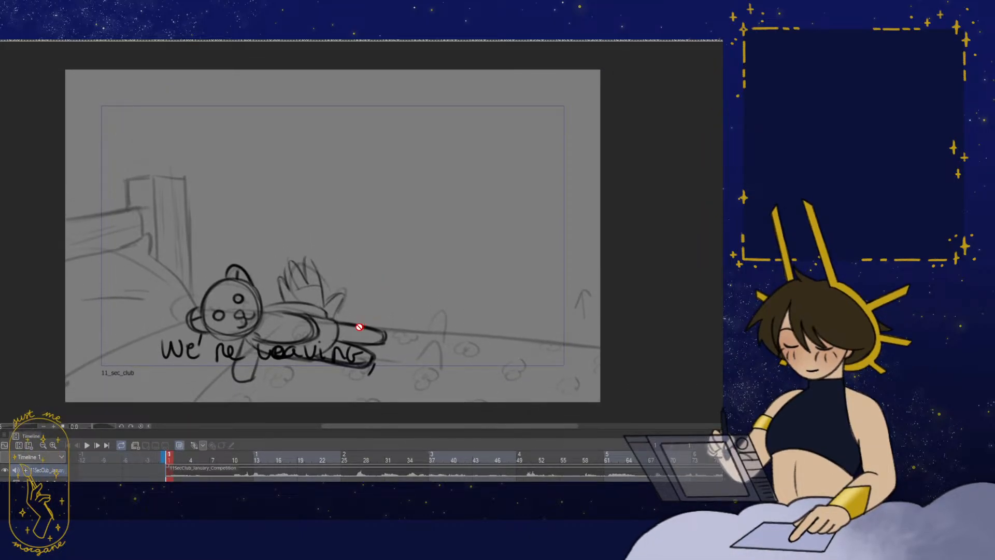
mouse_move(359, 327)
mouse_down()
mouse_move(367, 337)
mouse_move(382, 326)
mouse_move(384, 355)
mouse_move(389, 343)
mouse_up()
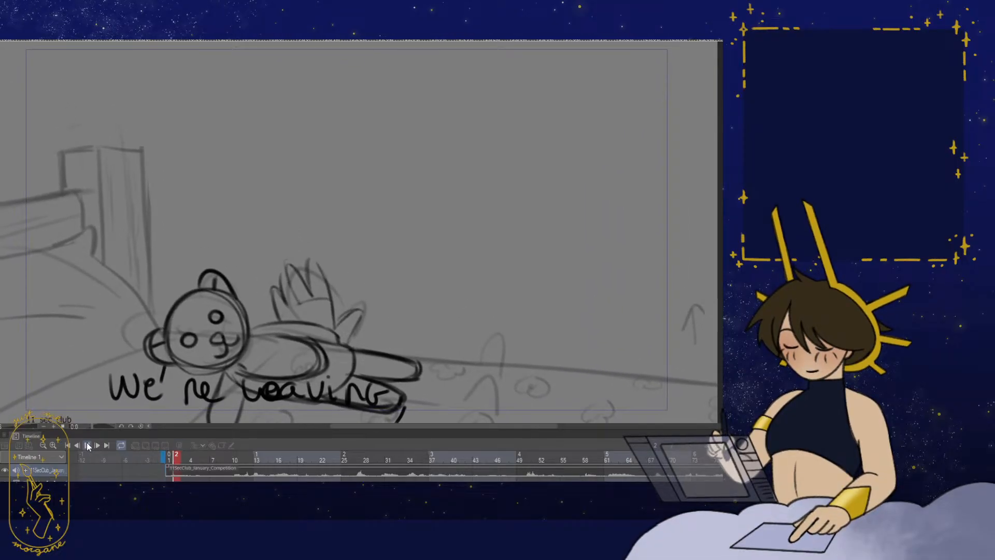
- Play the animatic, stop it at frame 55, and enlarge the timeline area while keeping the whole drawing in view
click(87, 445)
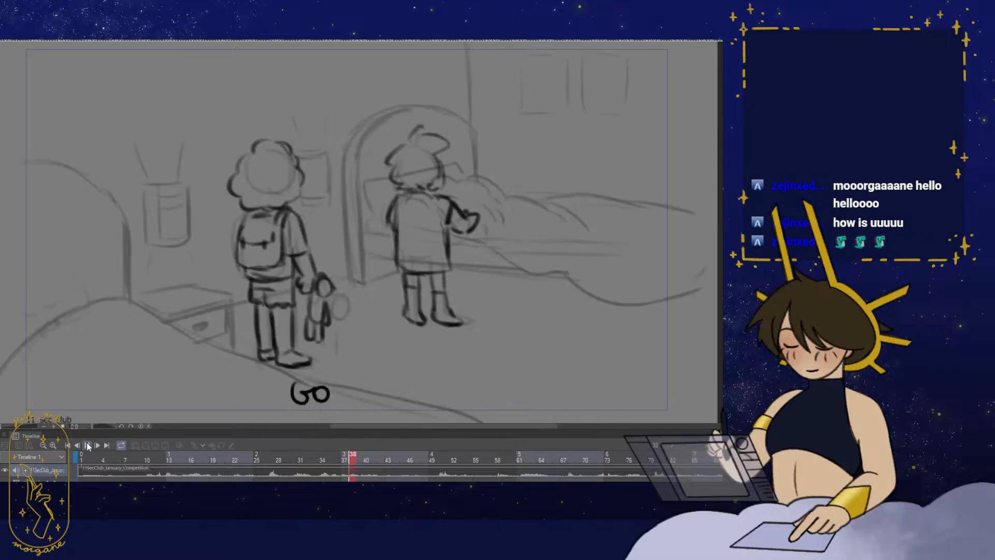
click(88, 446)
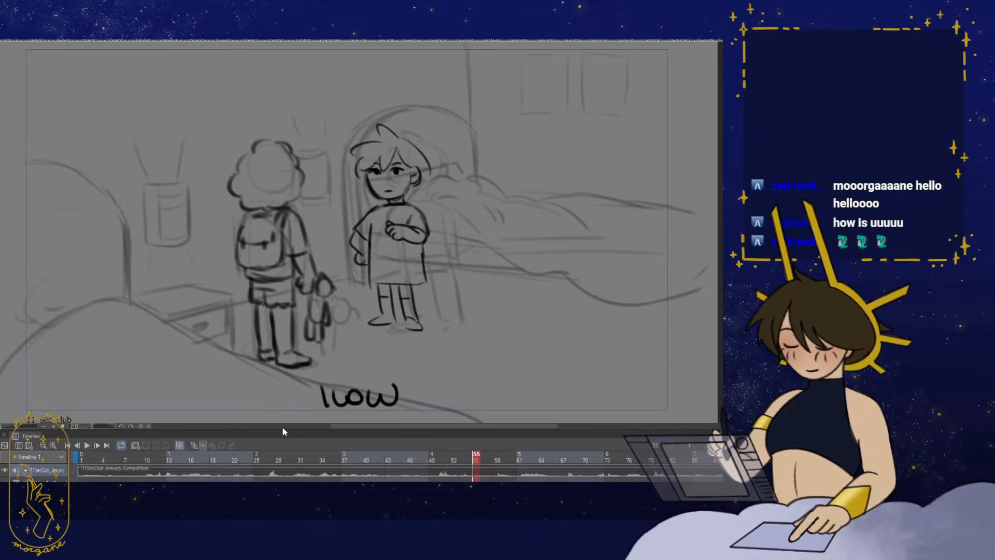
drag(281, 428, 290, 364)
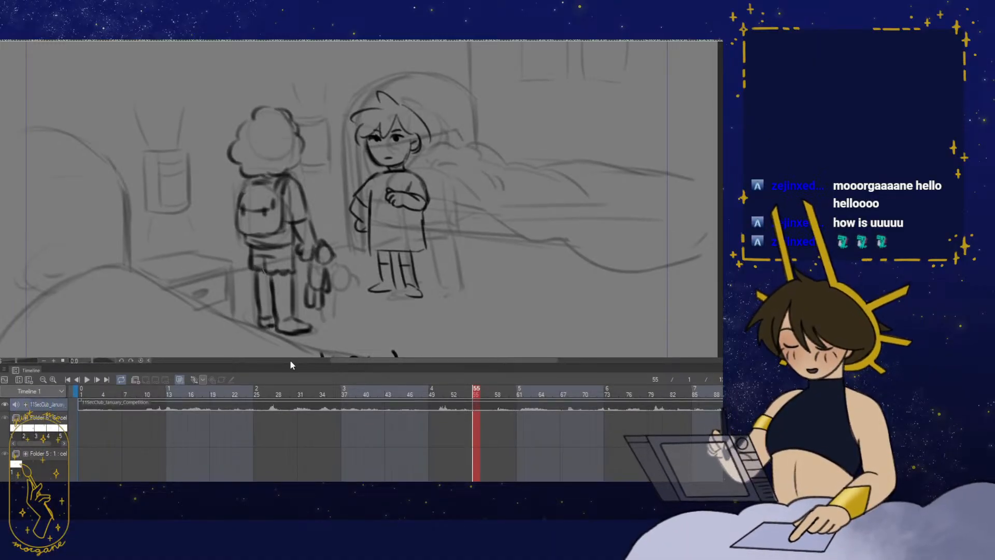
drag(413, 281, 396, 271)
alt+click(402, 270)
mouse_move(412, 292)
mouse_down()
mouse_move(399, 275)
mouse_move(392, 282)
mouse_move(404, 286)
mouse_up()
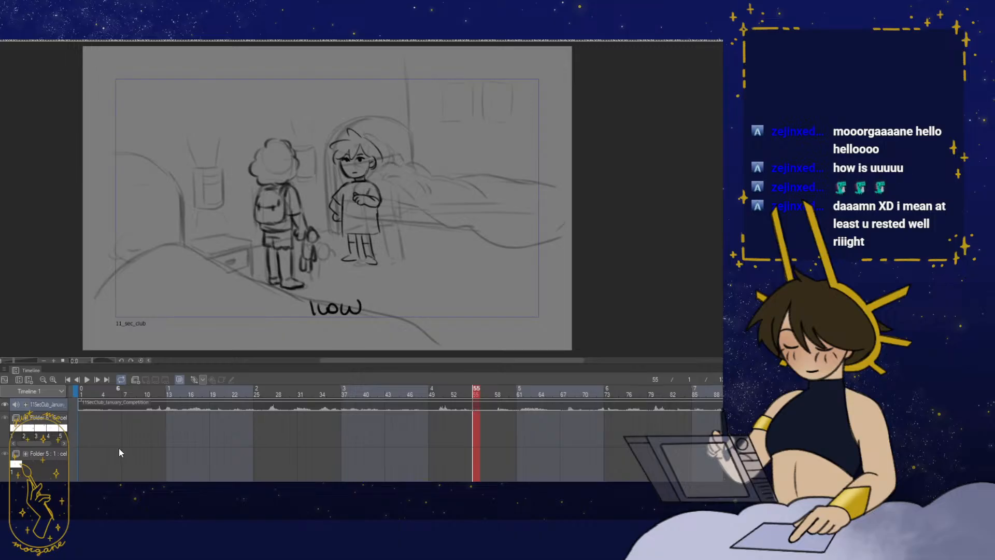
- Scrub through the closing shots of the animatic up to frame 132 to examine their layouts and drawings
drag(121, 485, 374, 485)
drag(464, 392, 527, 392)
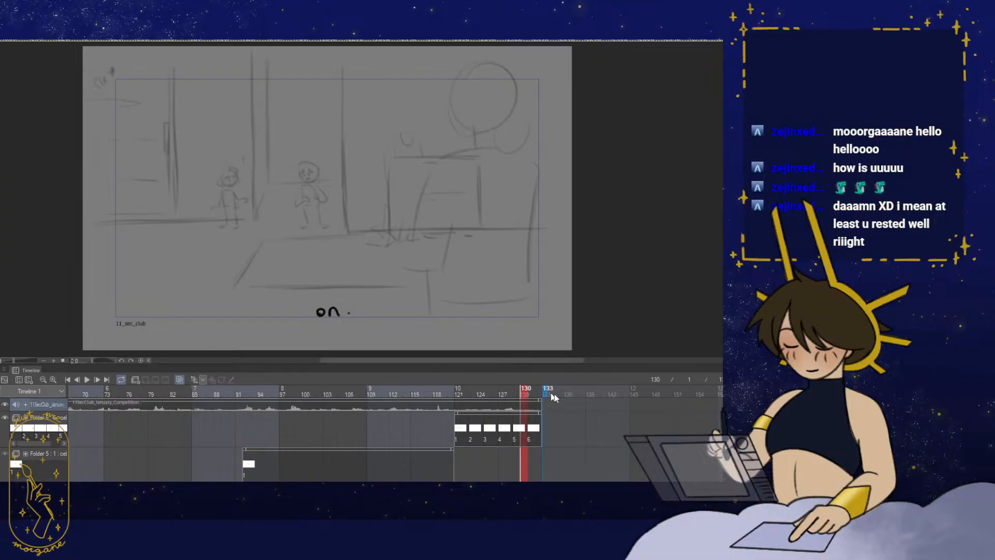
scroll(272, 440, down, 5)
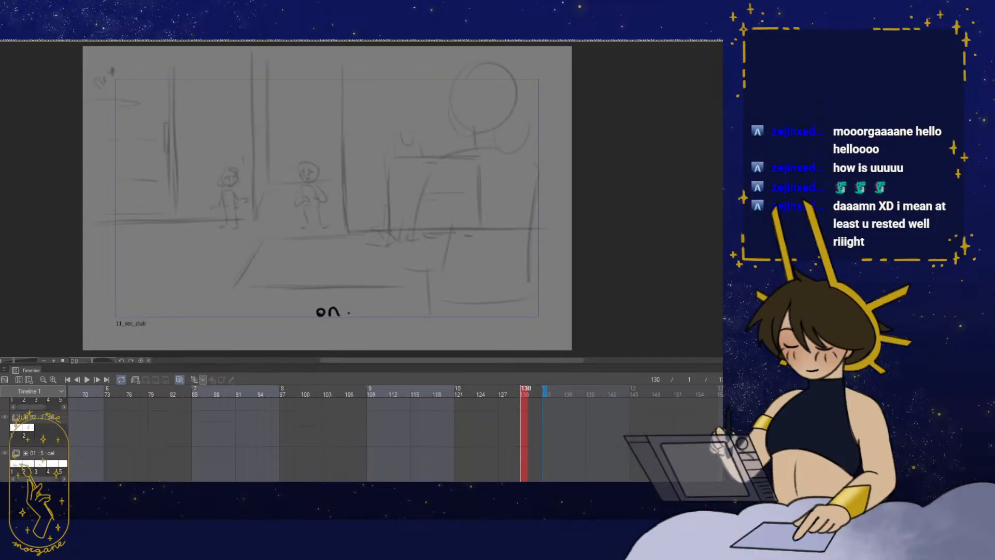
scroll(272, 439, up, 5)
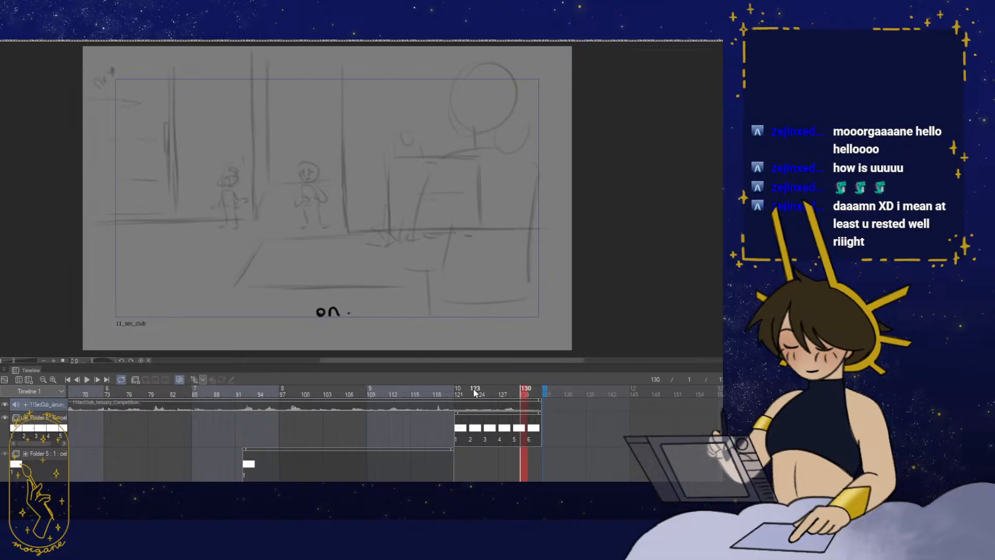
drag(474, 392, 458, 406)
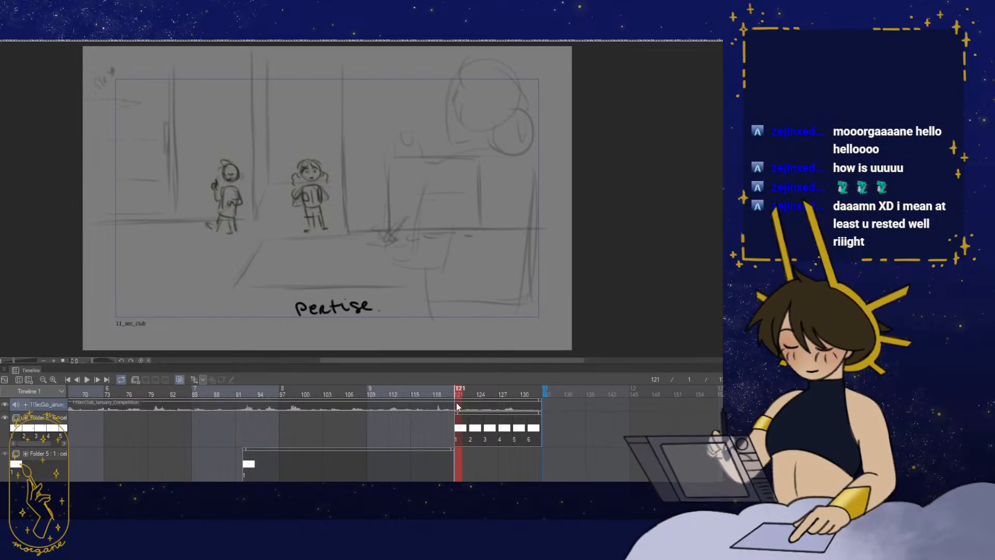
drag(458, 392, 537, 402)
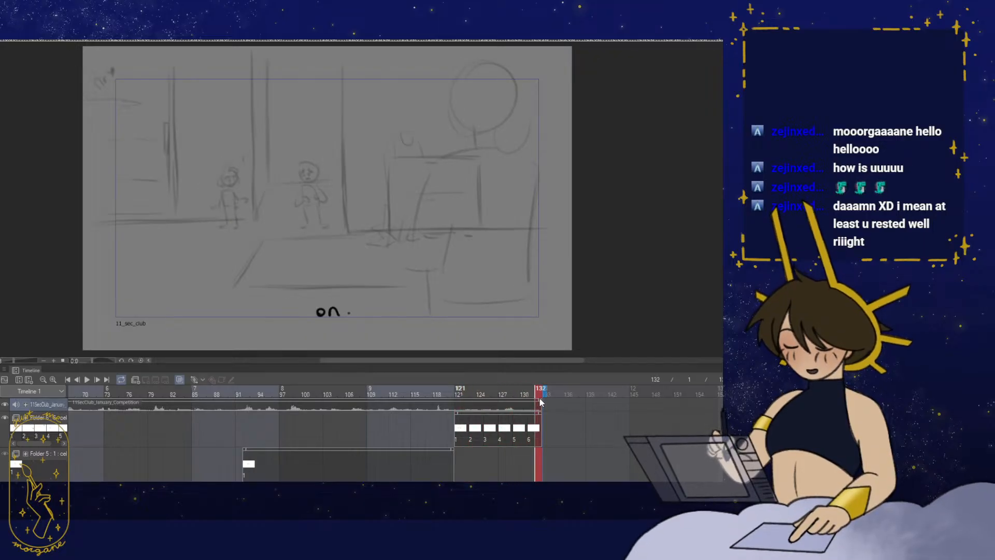
drag(247, 396, 540, 394)
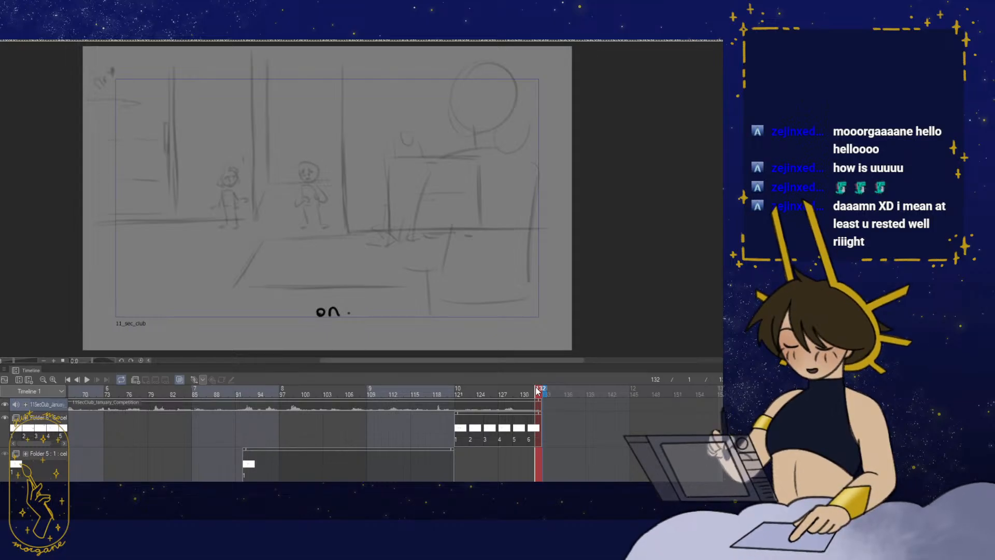
click(318, 392)
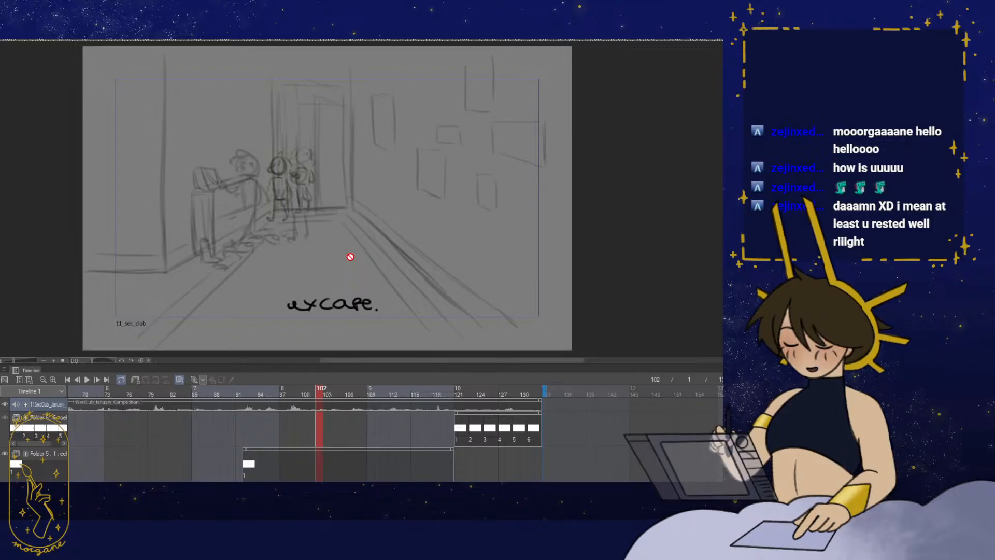
drag(245, 396, 508, 386)
- Review the earlier character and bedroom shots of the animatic, between frames 22 and 53
drag(406, 483, 180, 481)
click(206, 392)
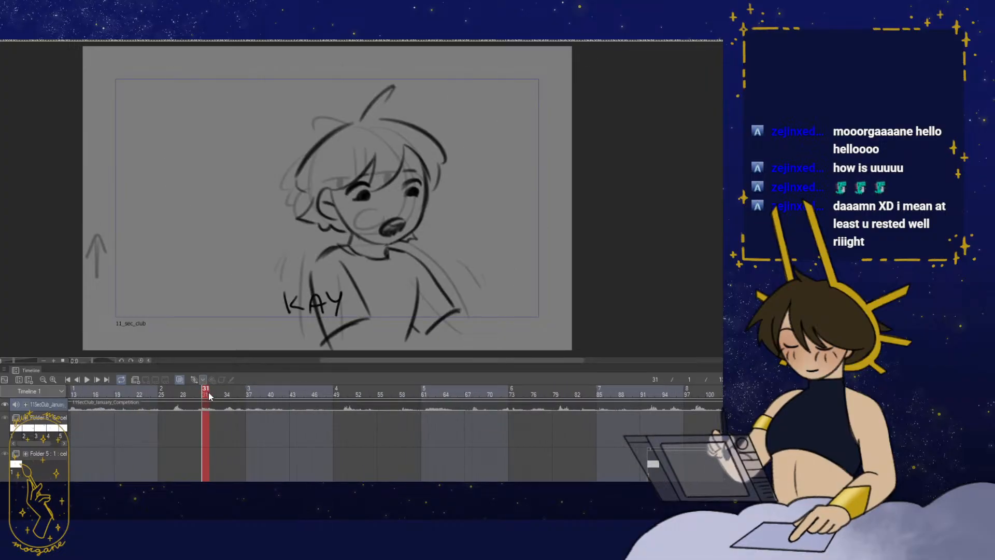
click(141, 392)
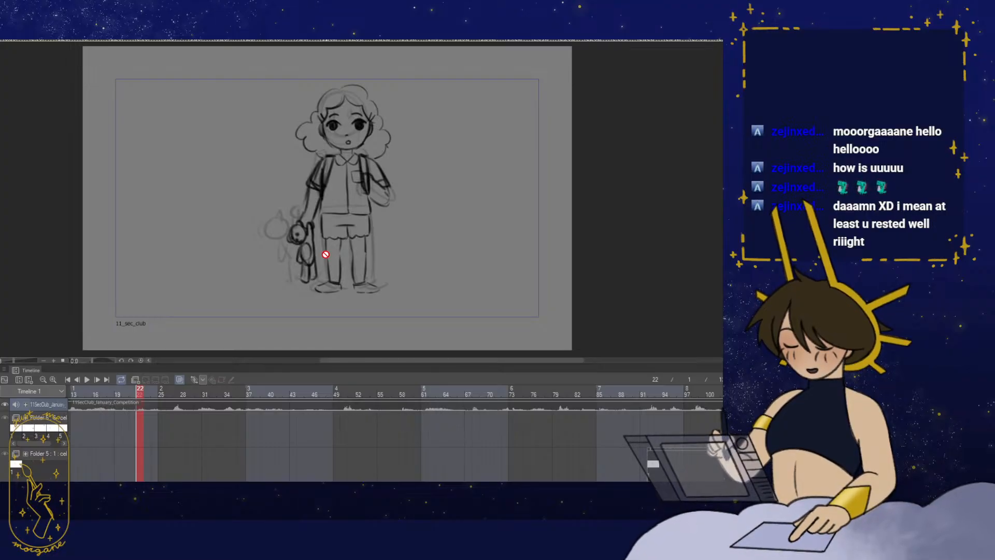
drag(153, 397, 227, 392)
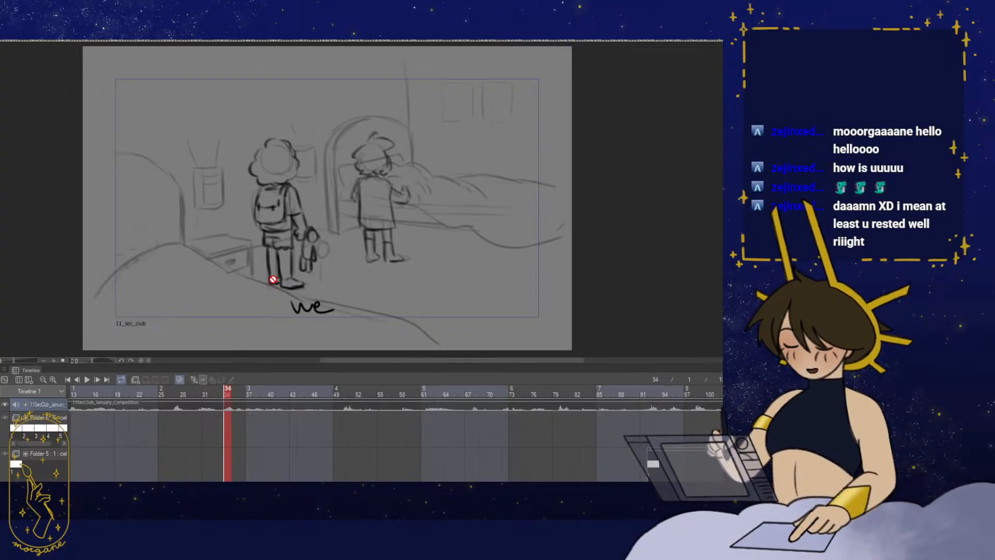
drag(228, 389, 358, 400)
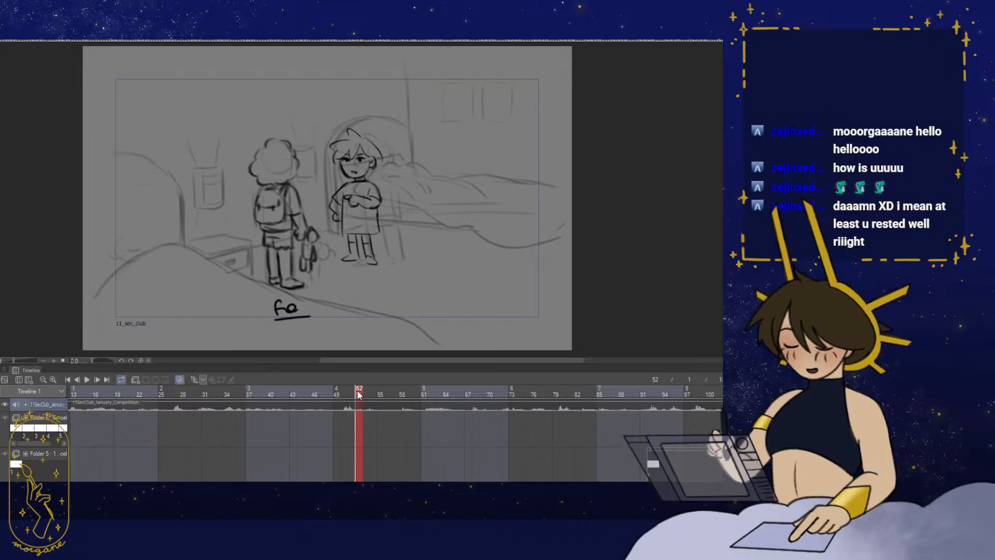
mouse_move(358, 393)
mouse_down()
mouse_move(394, 393)
mouse_move(344, 395)
mouse_move(366, 389)
mouse_up()
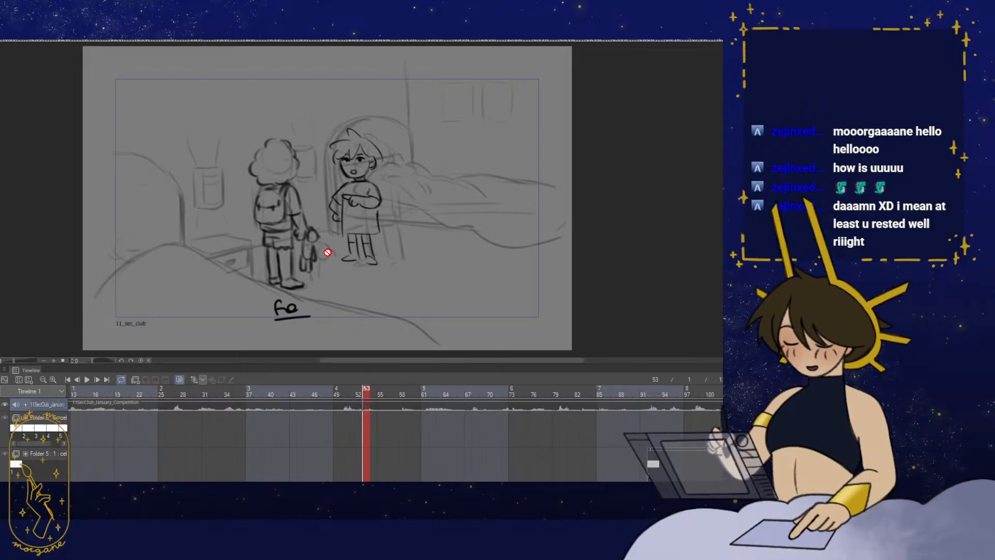
- Examine the two children in the bedroom shot up close and return to the first frame of the animatic
drag(327, 257, 339, 278)
ctrl+drag(316, 262, 329, 290)
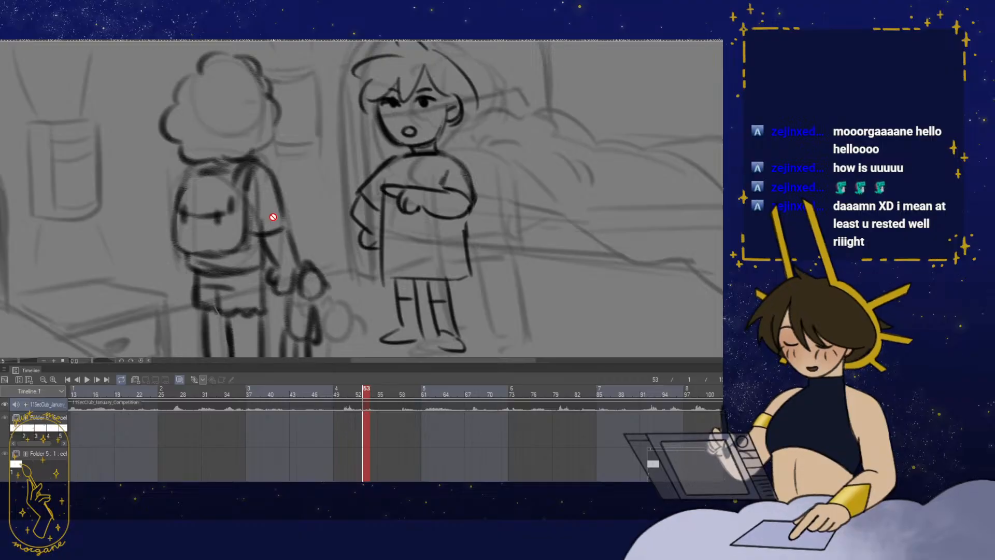
ctrl+drag(437, 272, 421, 289)
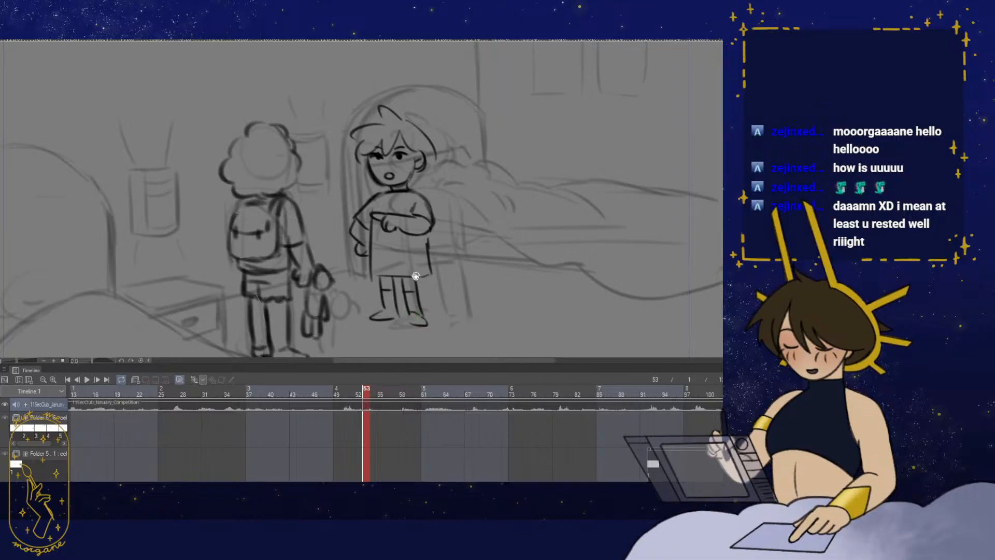
mouse_move(413, 275)
mouse_down()
mouse_move(422, 251)
mouse_move(421, 312)
mouse_move(404, 296)
mouse_move(427, 291)
mouse_up()
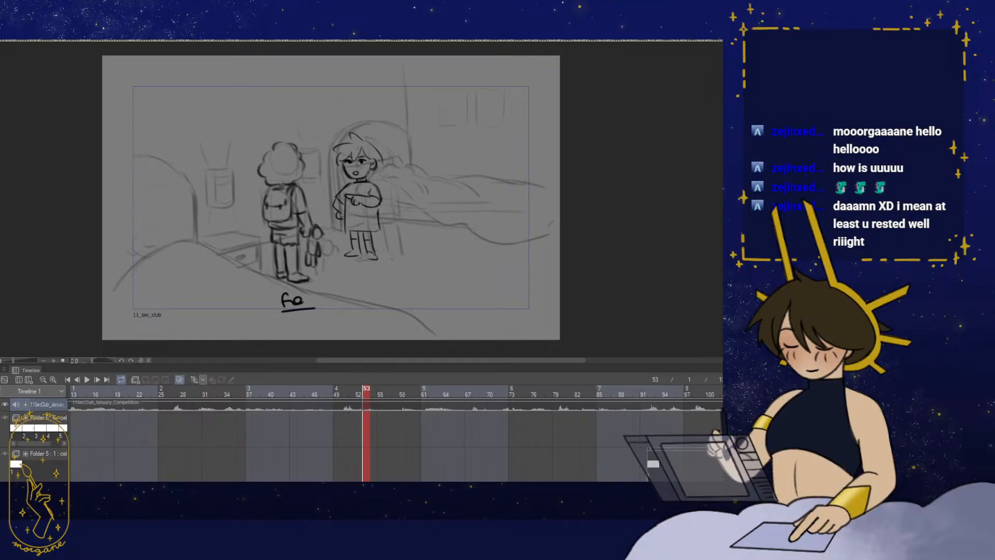
scroll(124, 396, left, 5)
click(124, 394)
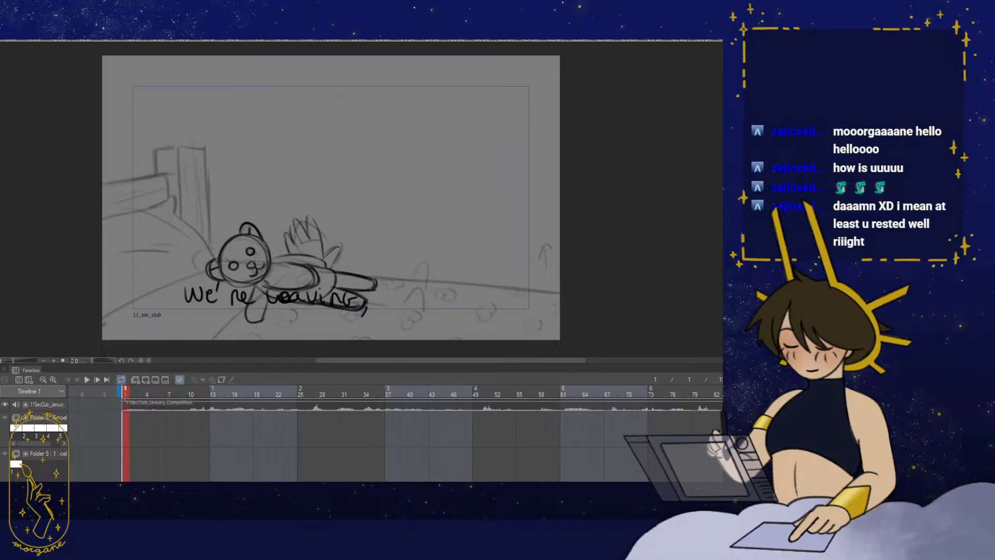
- Create a new blank illustration 1920 px wide and 1080 px high
key(ctrl+n)
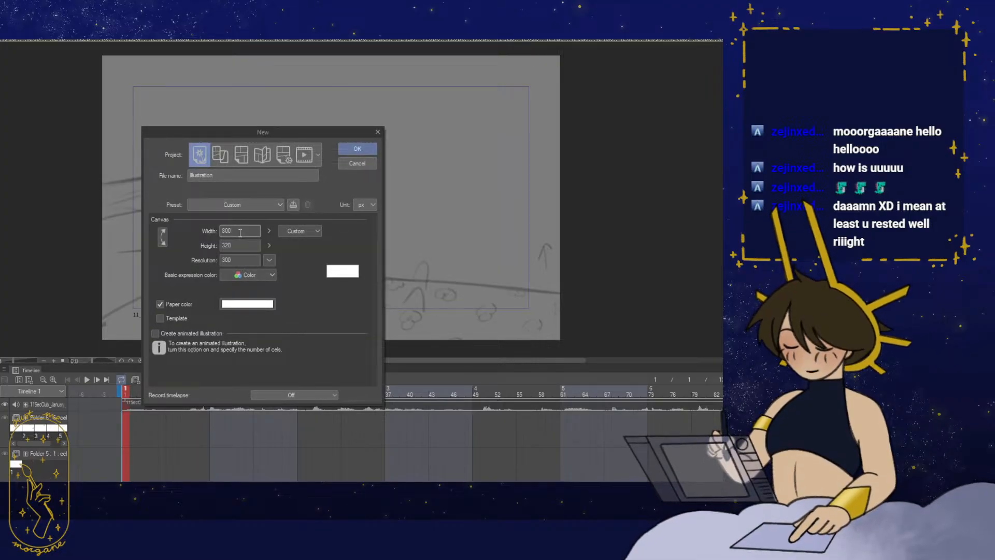
key(BackSpace)
key(BackSpace)
key(BackSpace)
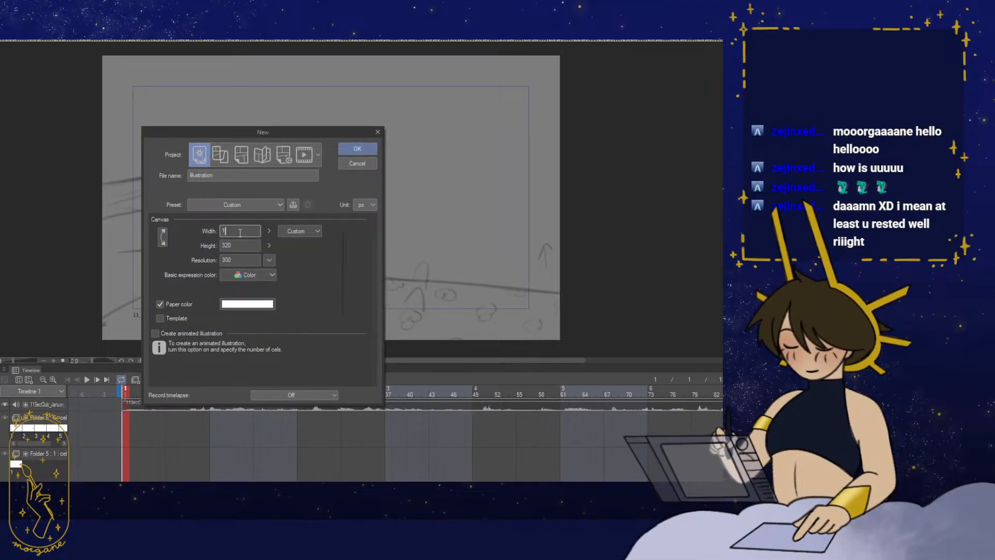
text(1920)
key(Tab)
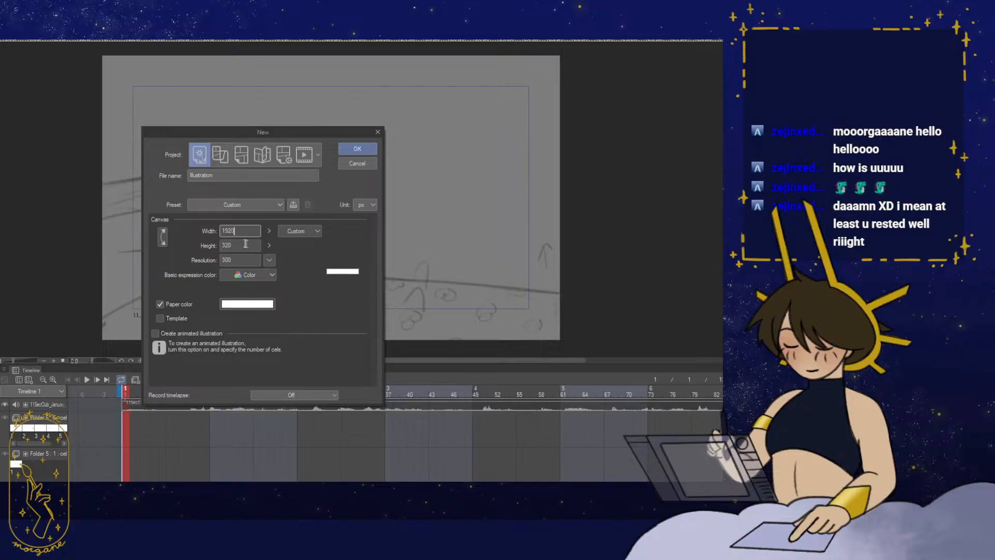
text(1)
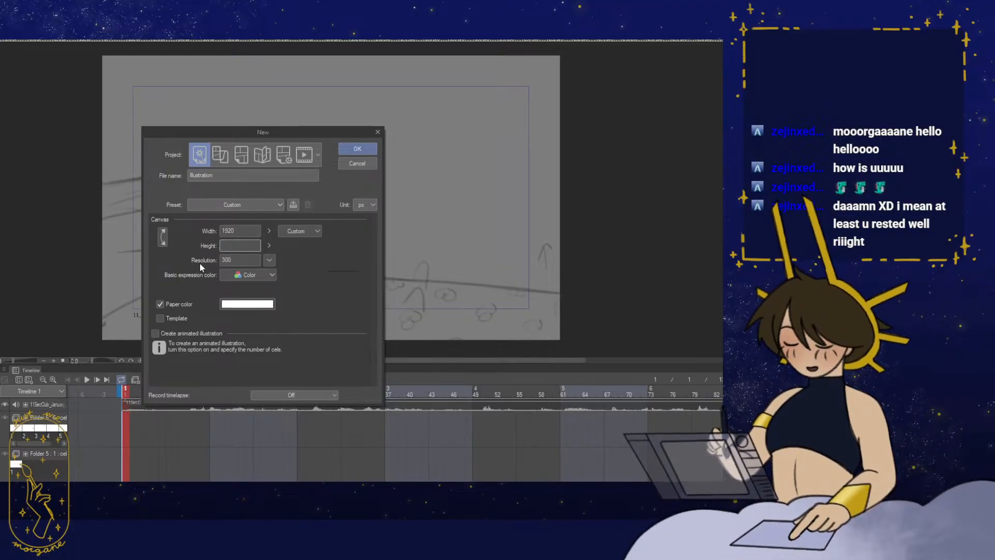
text(080)
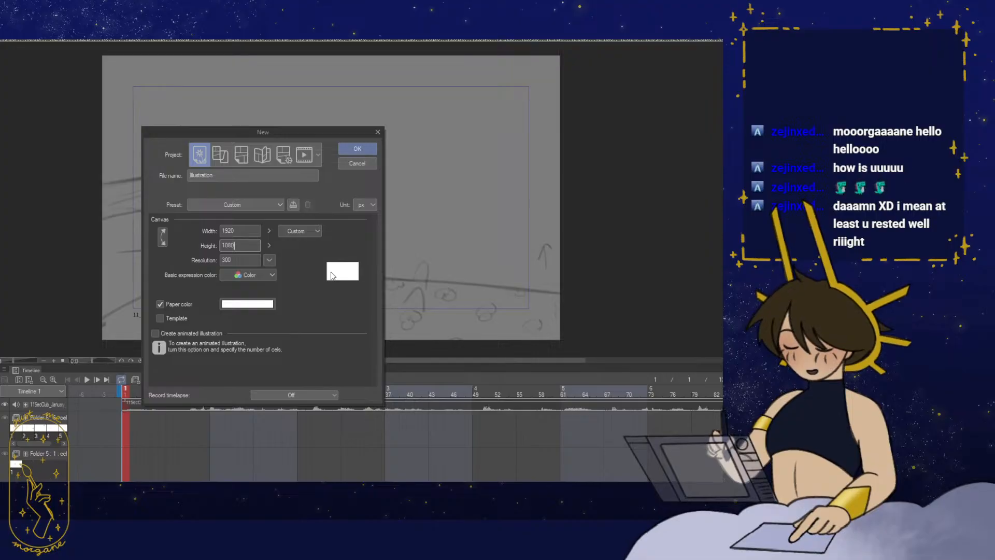
click(357, 148)
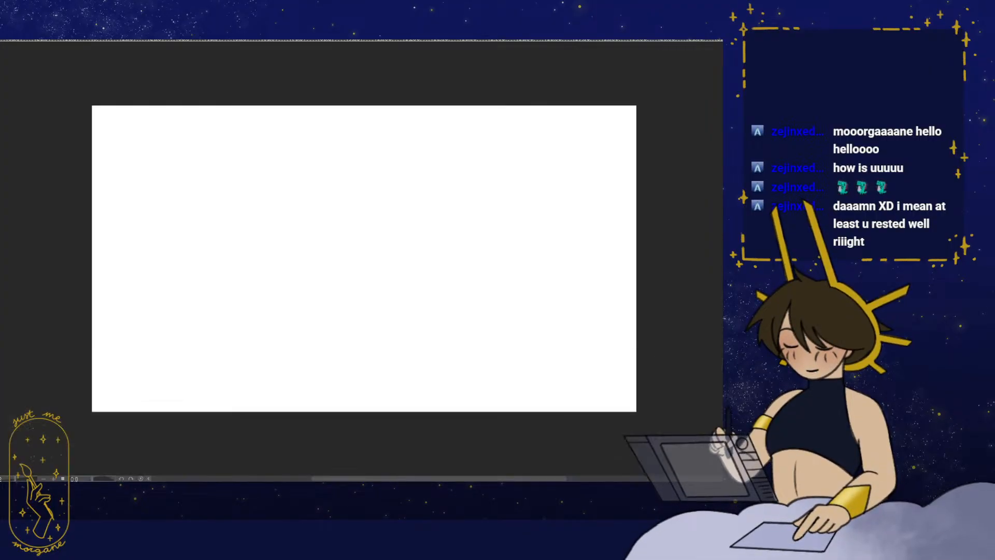
- Enlarge the blank canvas to about two and a half times its width and height by extending it upward and to the right
mouse_move(355, 297)
mouse_down()
mouse_move(336, 284)
mouse_move(346, 288)
mouse_up()
drag(345, 288, 228, 354)
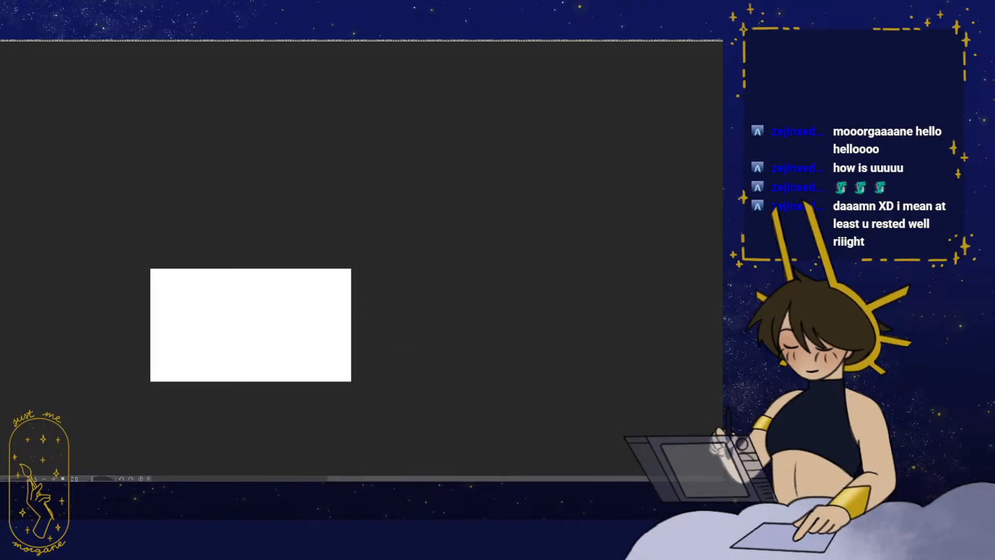
key(ctrl+alt+c)
drag(351, 269, 644, 99)
click(345, 150)
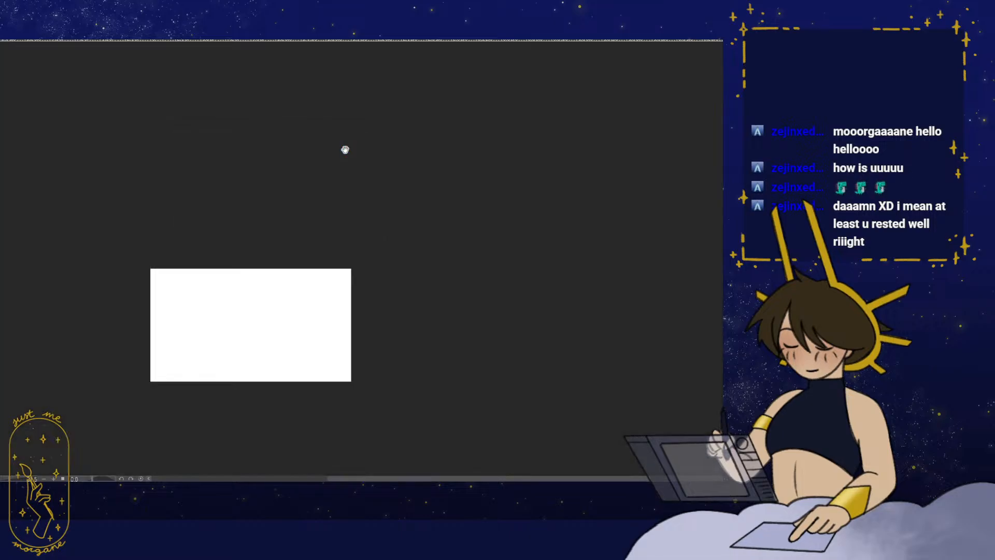
drag(420, 304, 397, 316)
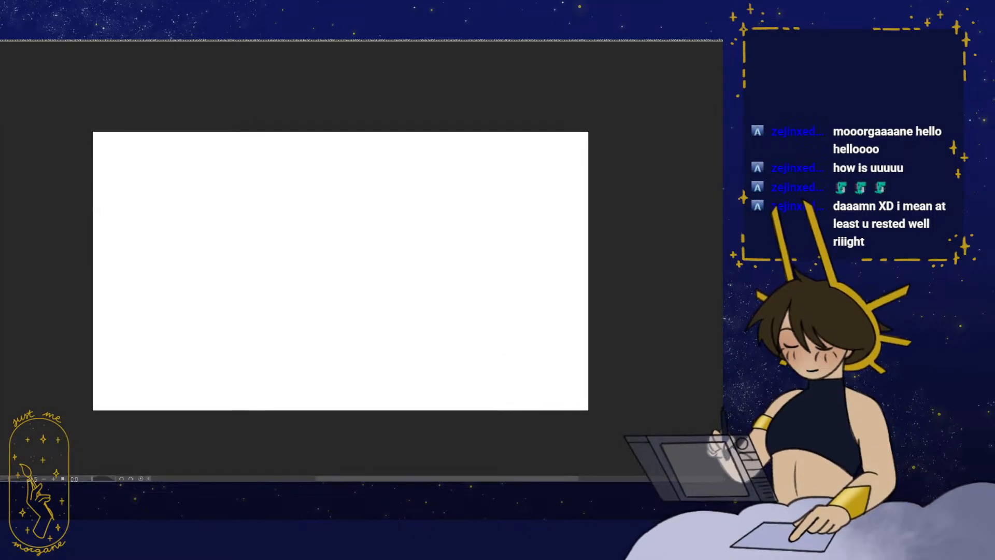
- Copy the rough bedroom background sketch from the animatic and paste it onto the new canvas
key(ctrl+Tab)
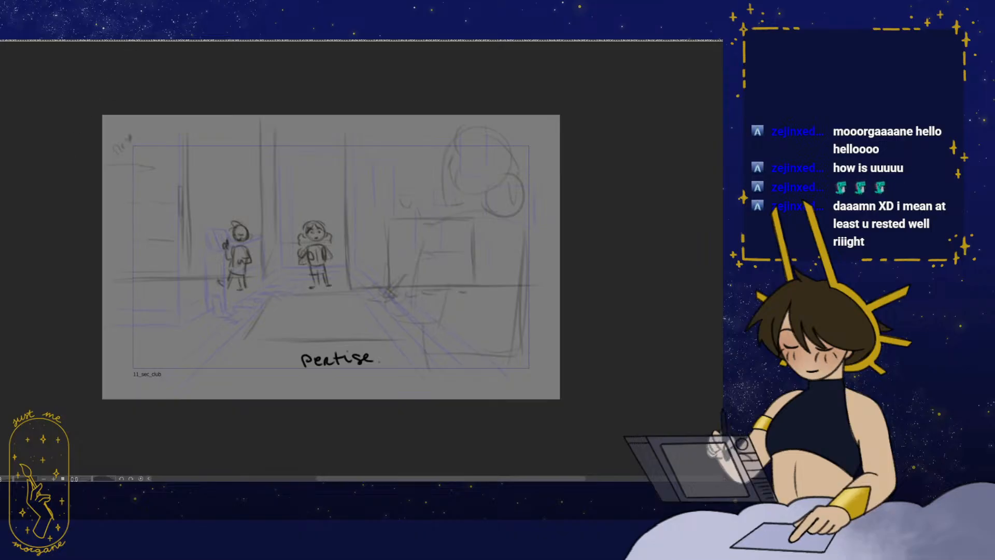
key(ctrl+Tab)
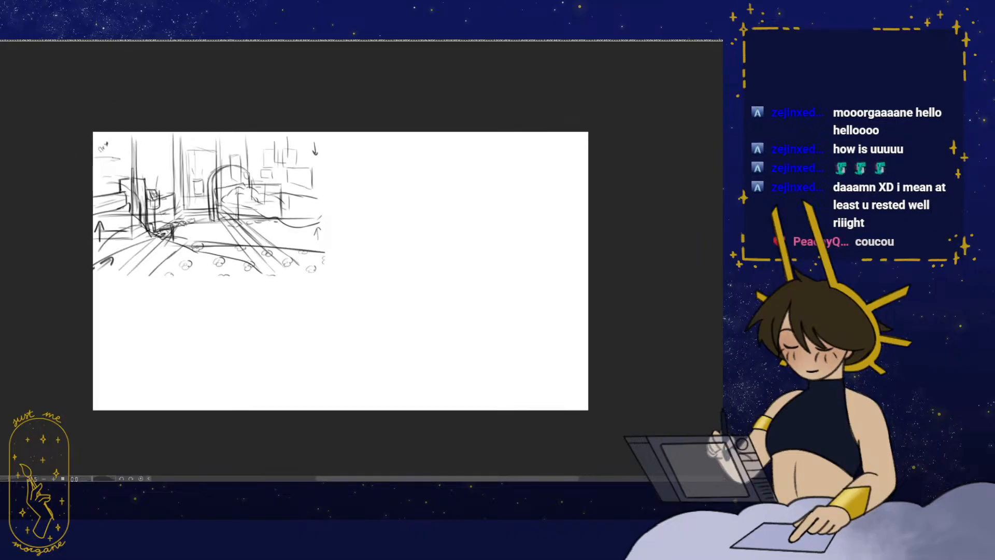
key(ctrl+t)
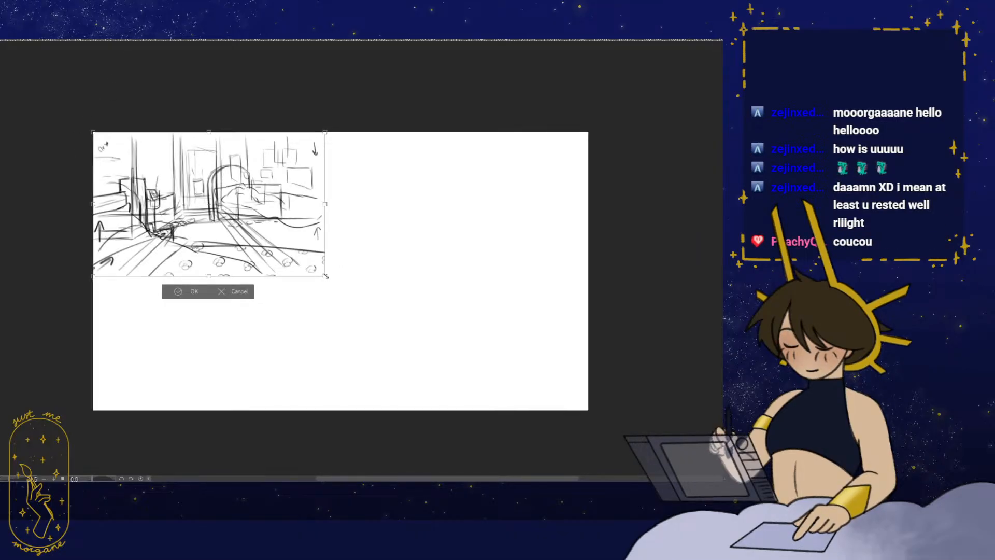
mouse_move(325, 275)
mouse_down()
mouse_move(570, 394)
mouse_move(548, 375)
mouse_up()
click(367, 437)
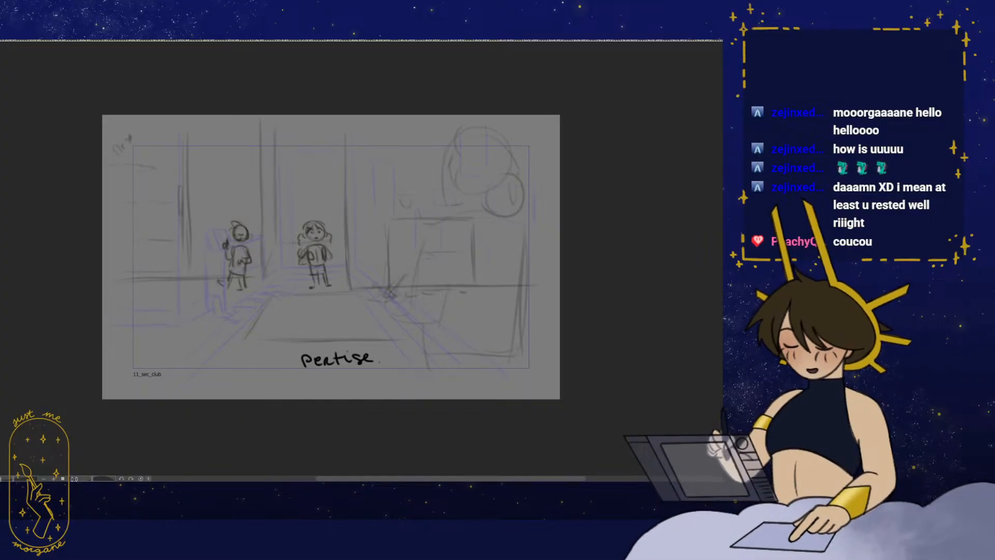
- Go to frame 133 in the animatic's timeline and assign cel 9 to it
drag(198, 279, 211, 270)
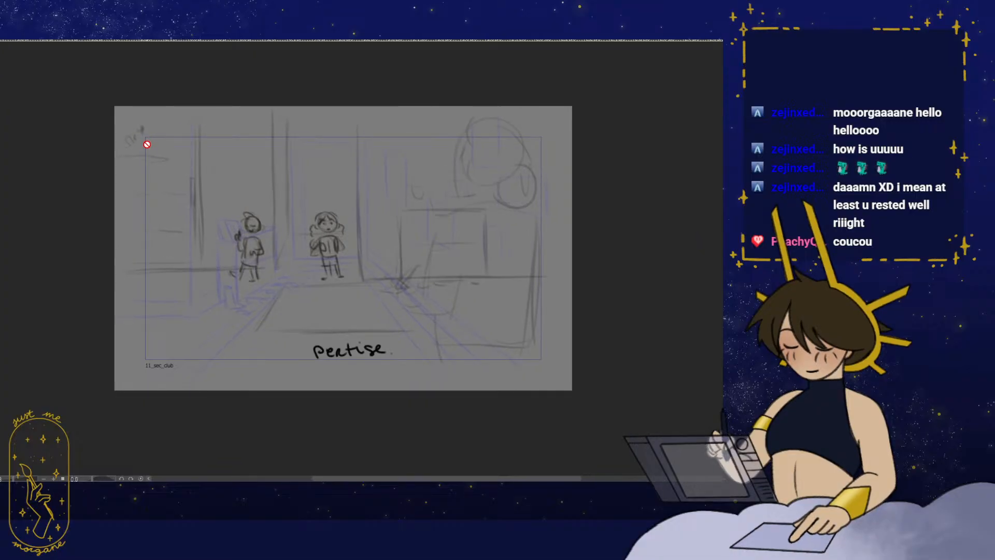
click(71, 482)
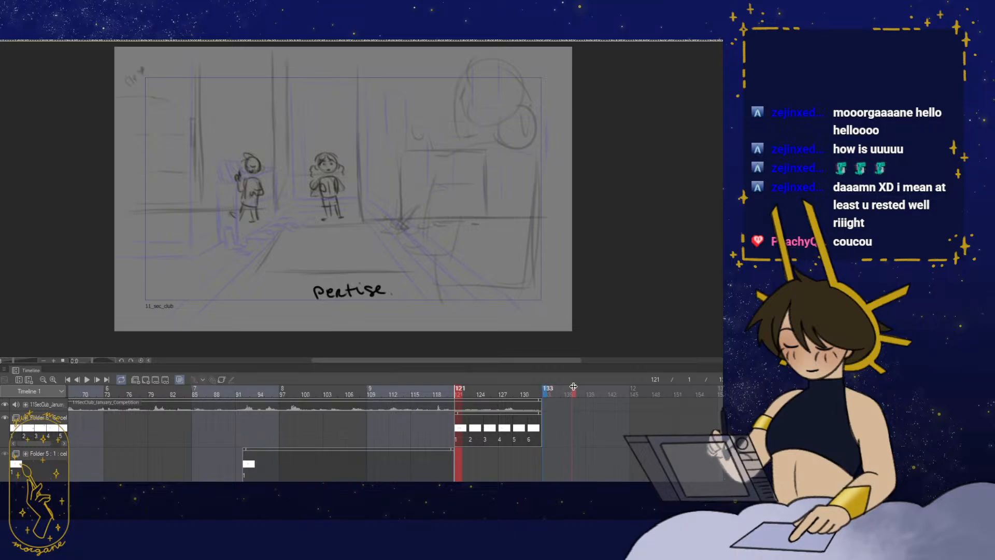
drag(472, 392, 545, 398)
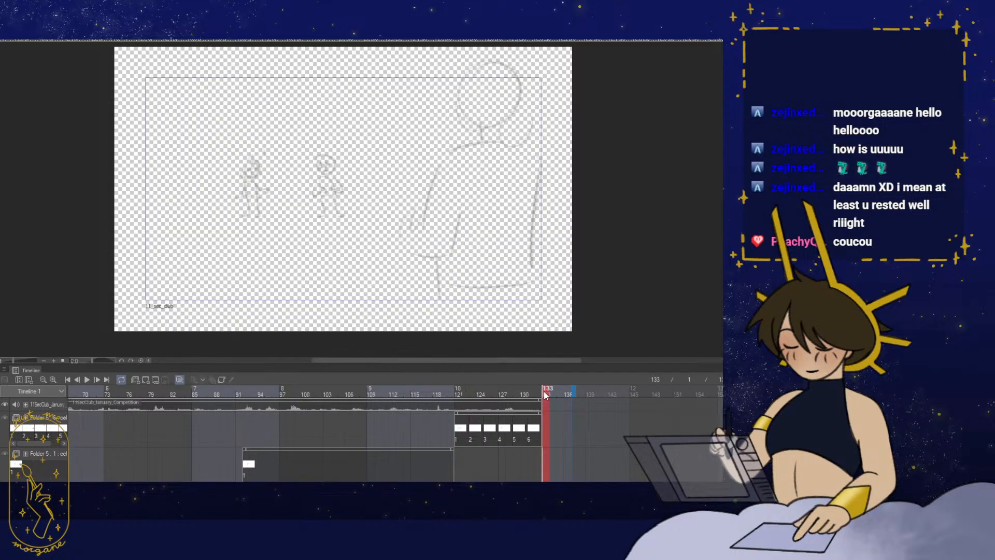
click(157, 380)
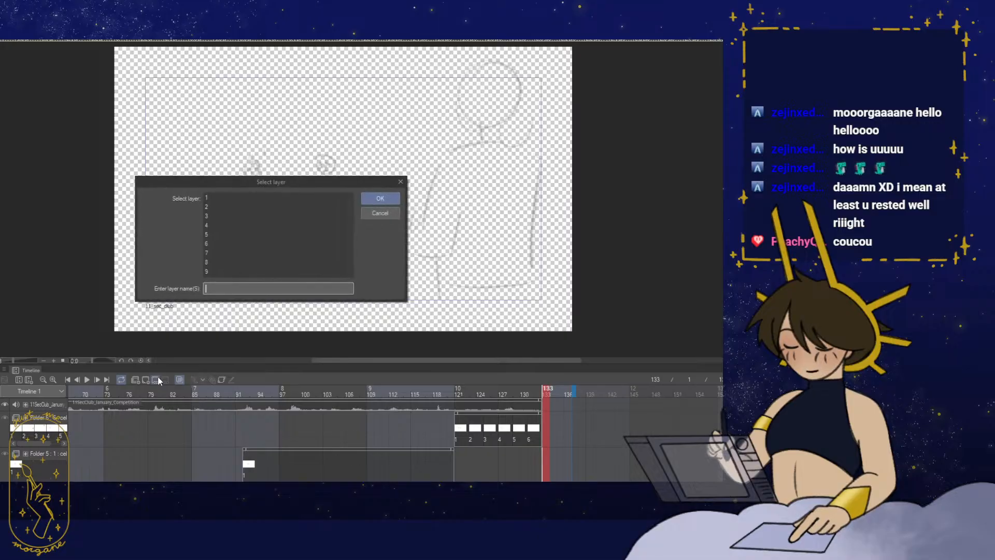
click(289, 271)
click(380, 199)
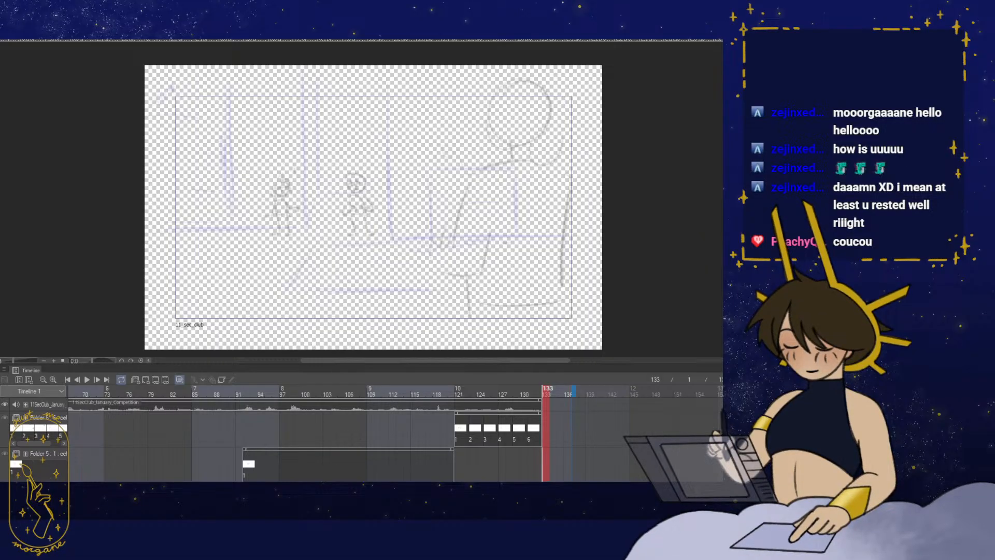
- Trace the animatic's inner frame guide as a straight-edged rectangle and paste a copy of it over the sketch on the new canvas
drag(220, 181, 284, 139)
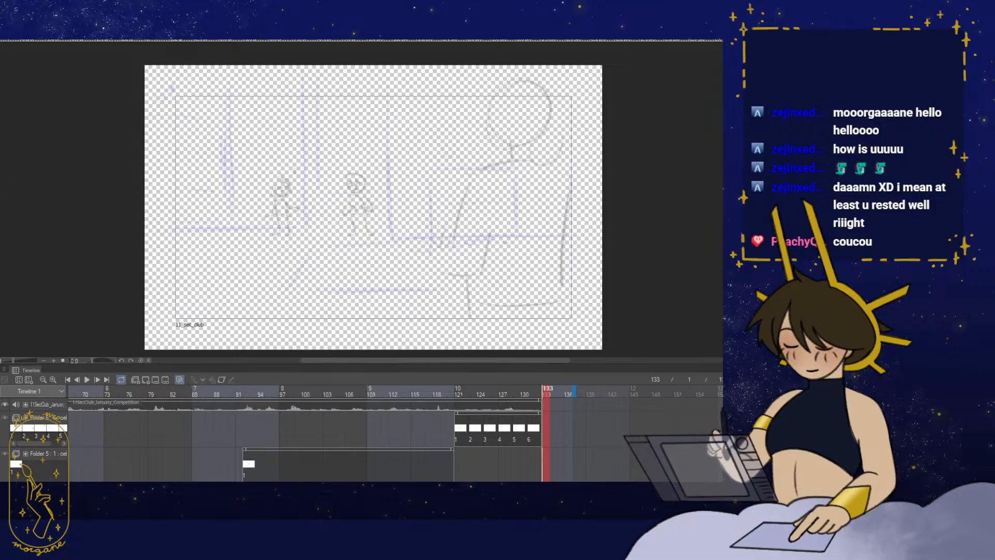
drag(176, 96, 570, 317)
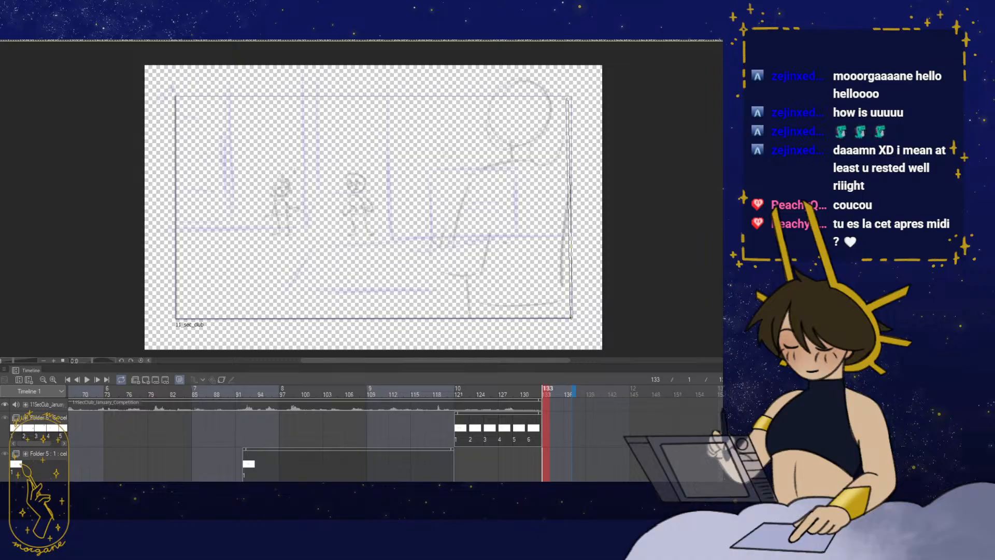
drag(571, 95, 176, 95)
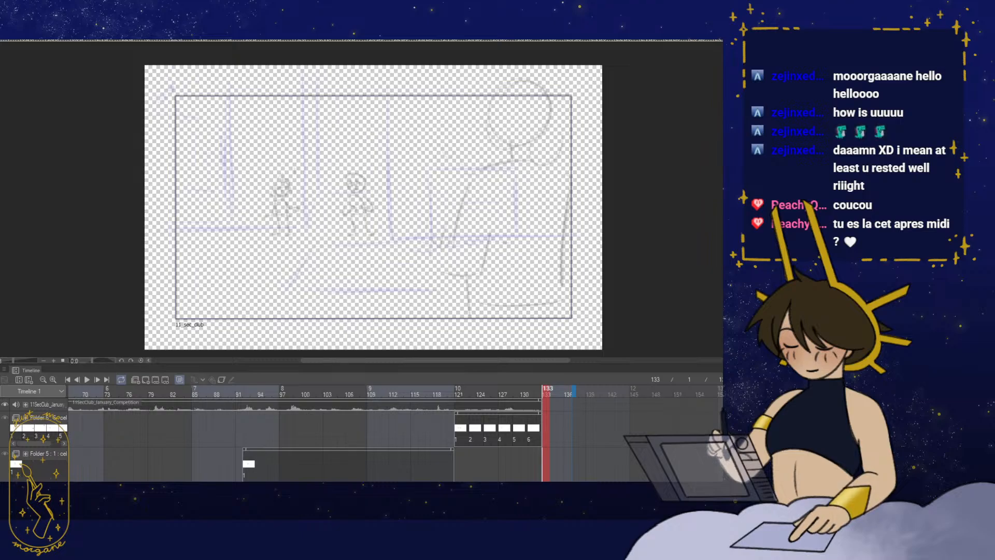
key(ctrl+Tab)
key(ctrl+v)
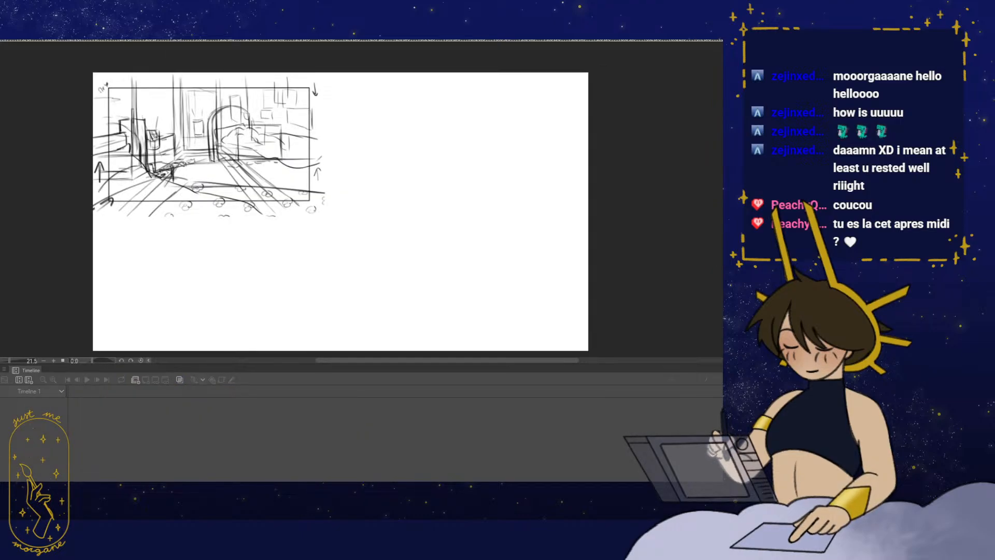
- Enlarge the bedroom sketch and its rectangular frame together to the full canvas height and centre them horizontally
key(ctrl+t)
drag(326, 218, 540, 322)
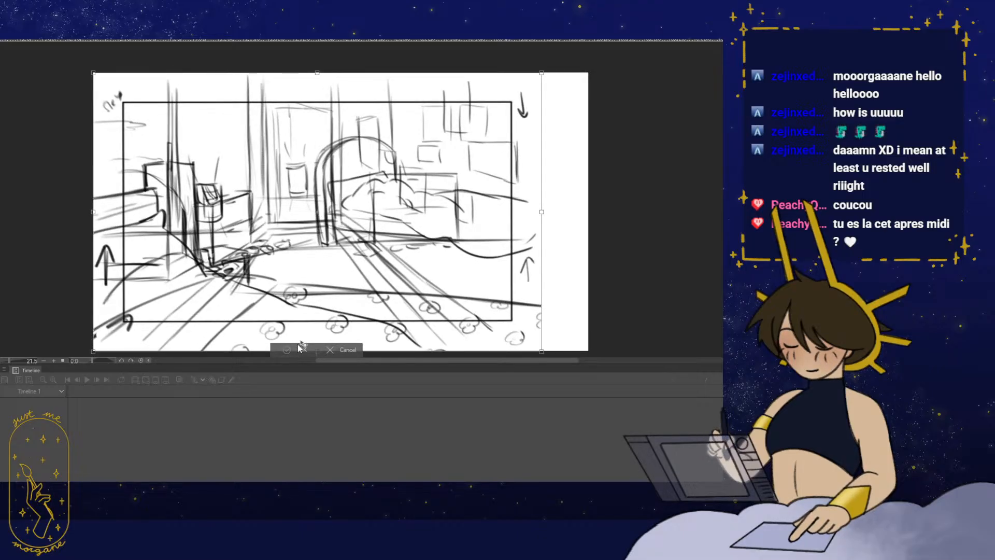
mouse_move(414, 298)
mouse_down()
mouse_move(441, 290)
mouse_move(435, 300)
mouse_up()
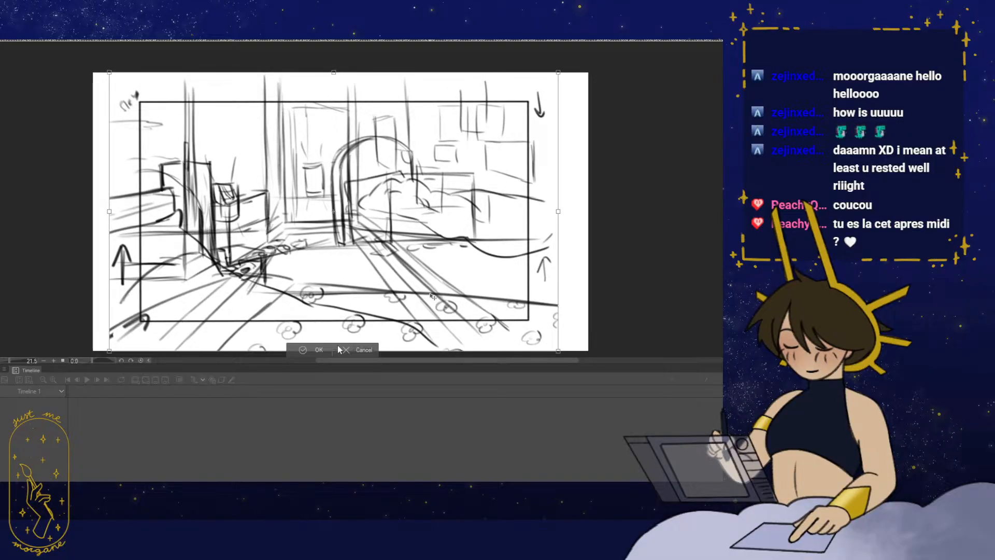
click(318, 348)
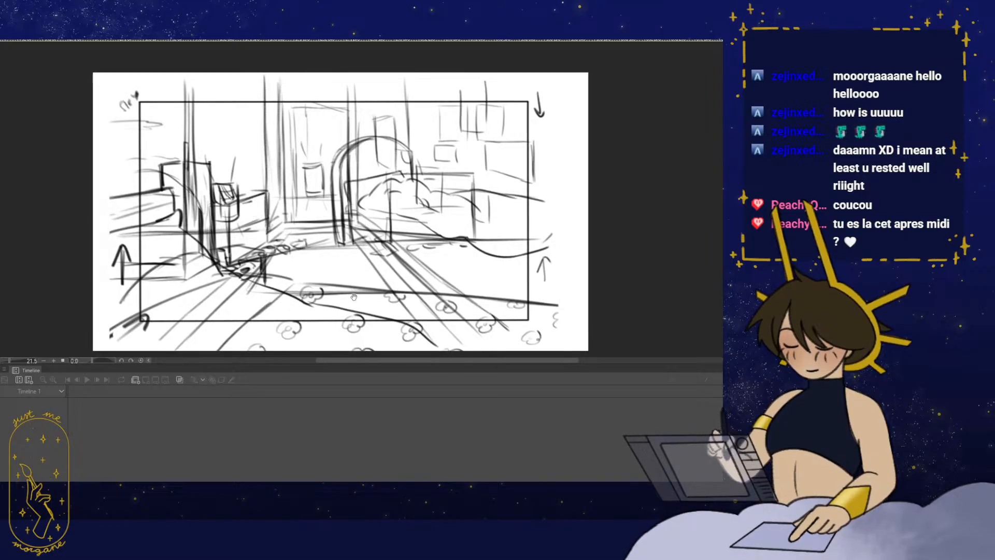
drag(319, 348, 314, 336)
click(4, 369)
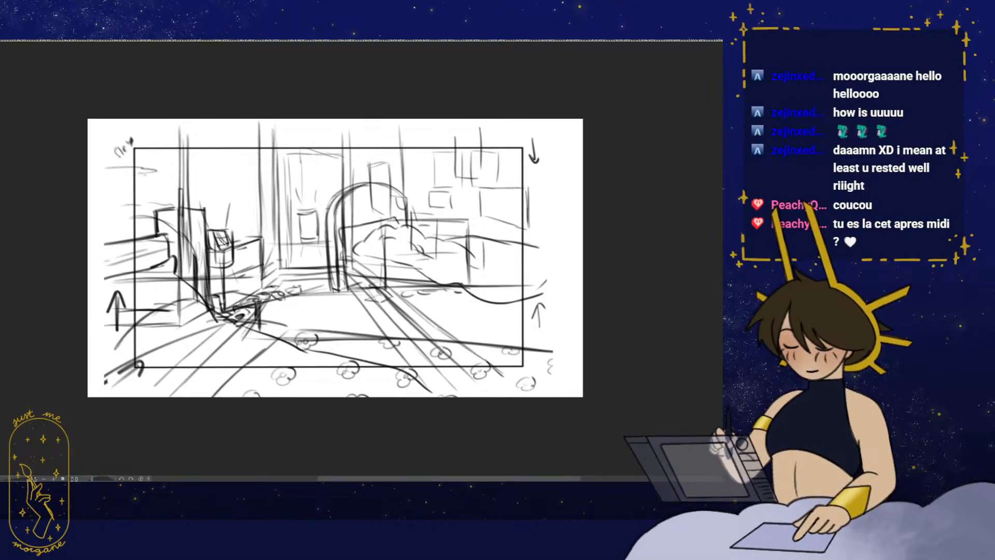
drag(351, 291, 347, 298)
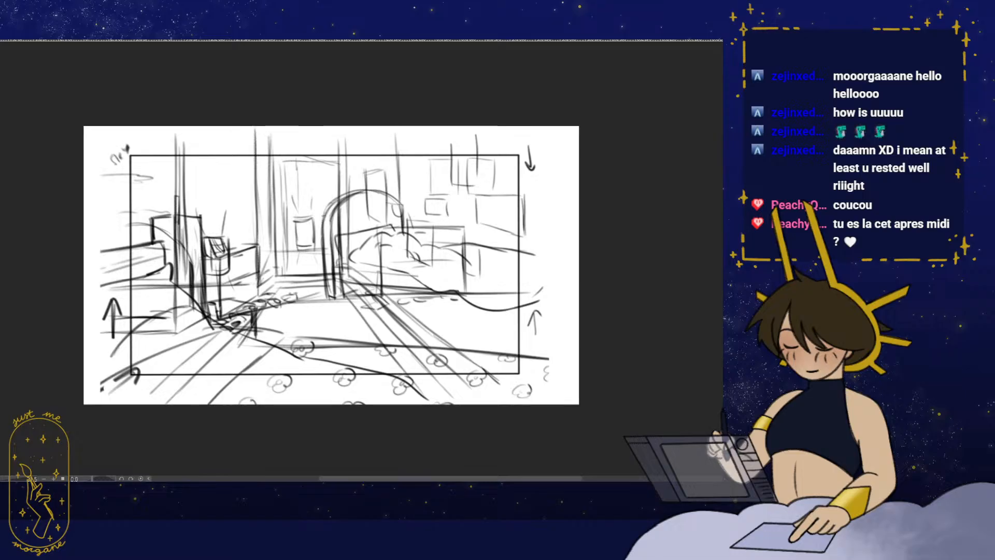
- Crop the canvas to 4301 px wide and 2662 px high, trimming the empty margins beside the sketch
key(ctrl+alt+c)
drag(83, 265, 97, 264)
drag(580, 274, 549, 272)
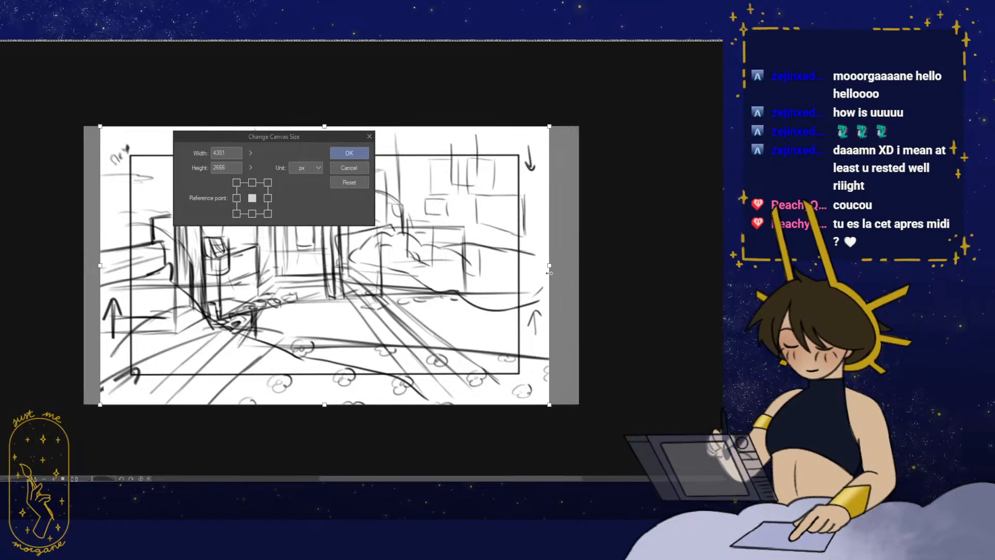
mouse_move(327, 139)
mouse_down()
mouse_move(308, 215)
mouse_move(324, 126)
mouse_up()
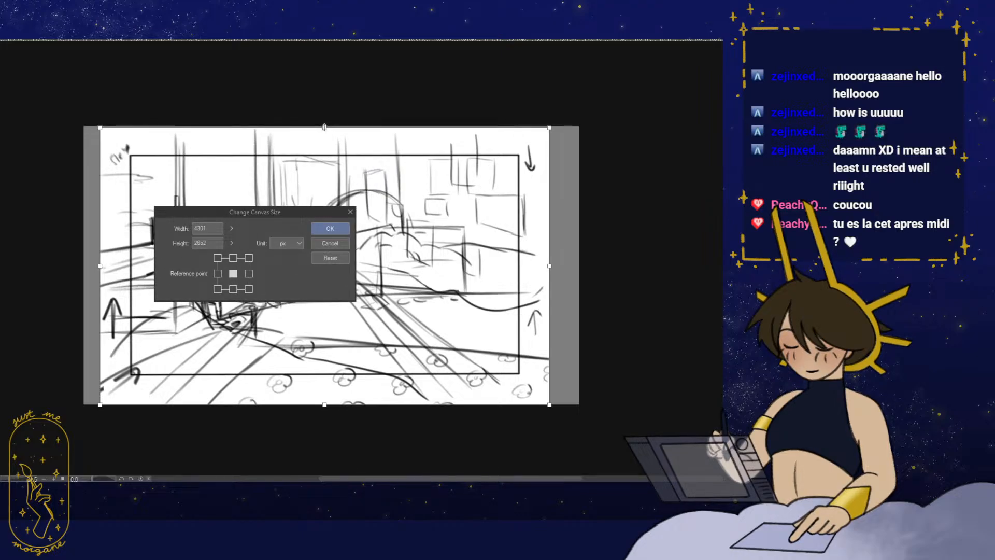
click(327, 229)
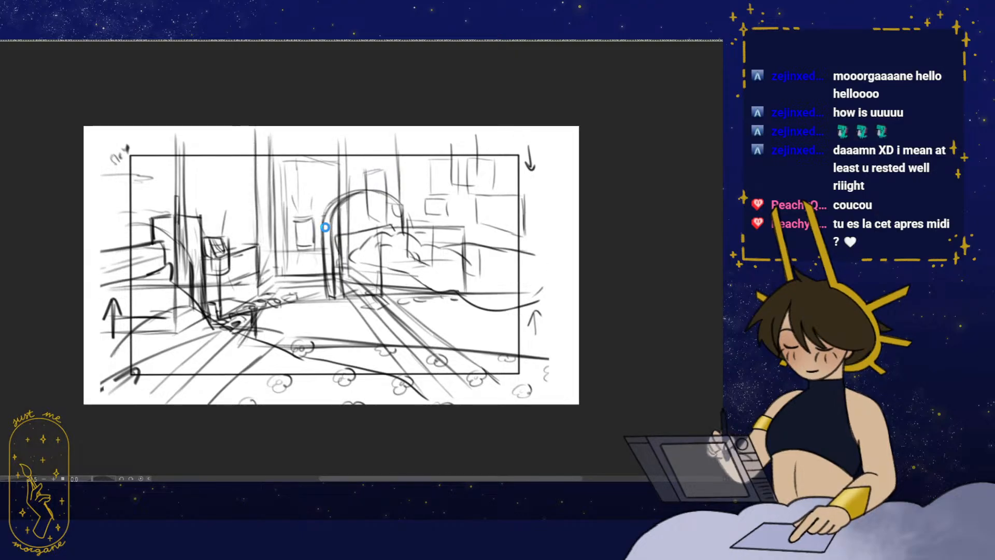
key(ctrl+0)
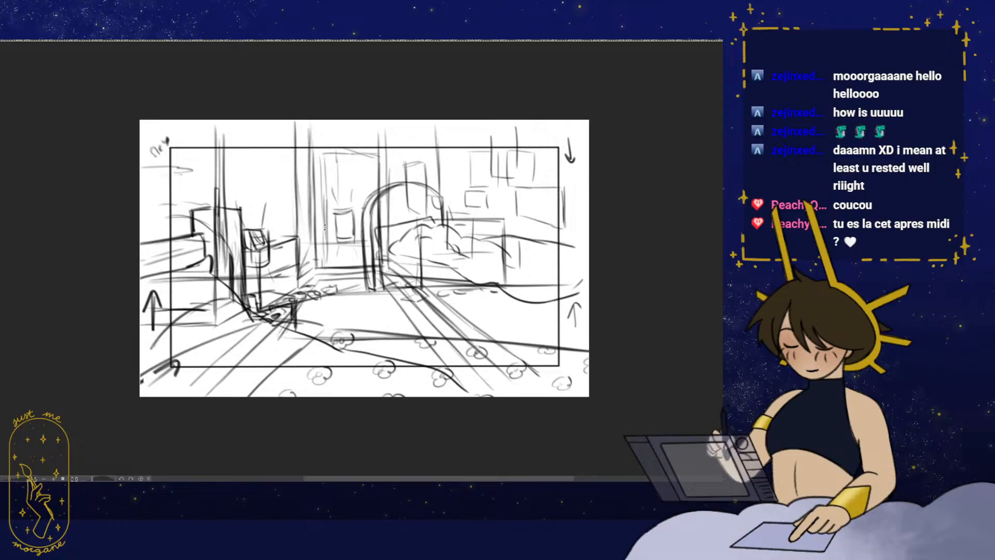
- Leave only the rectangular frame and the faded foreground bed sketch showing on the canvas
drag(371, 383, 349, 381)
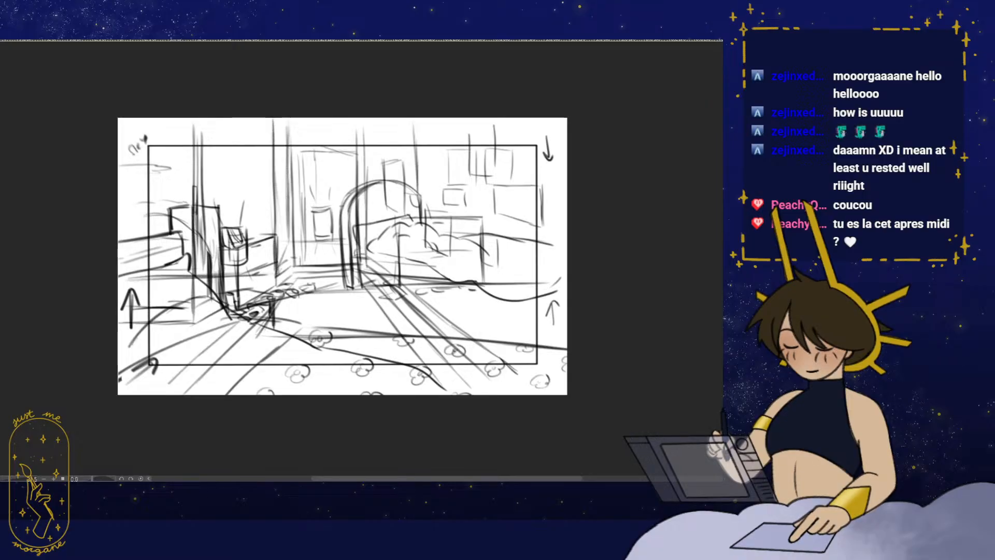
key(Delete)
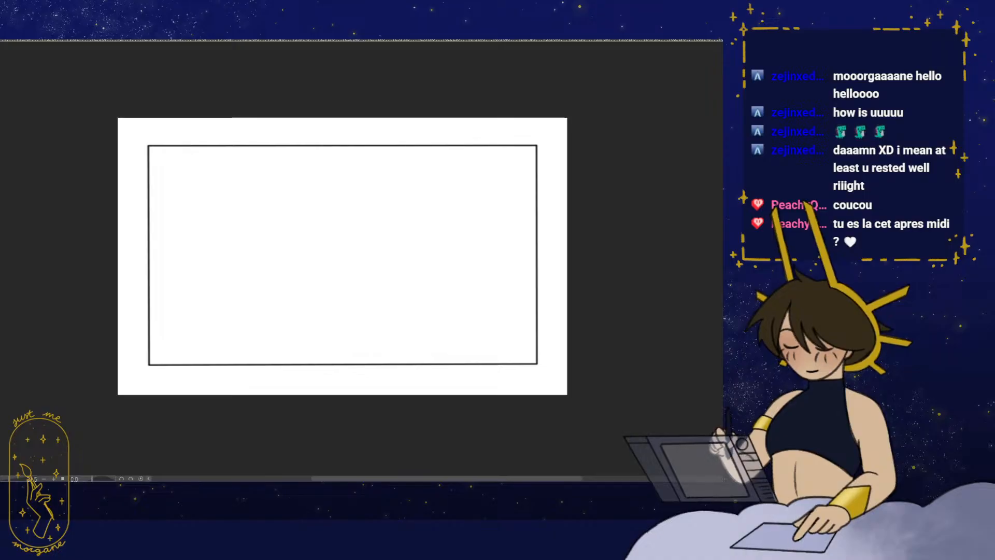
key(ctrl+z)
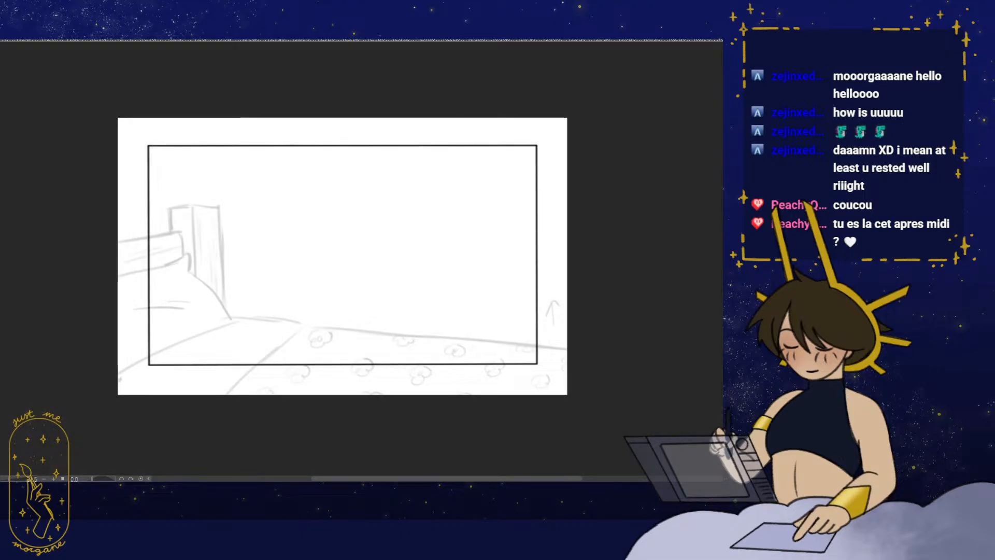
- Save the illustration as bg_bed in the 11_SEC_CLUB folder inside WIP_2026's ANIMATION folder
key(ctrl+s)
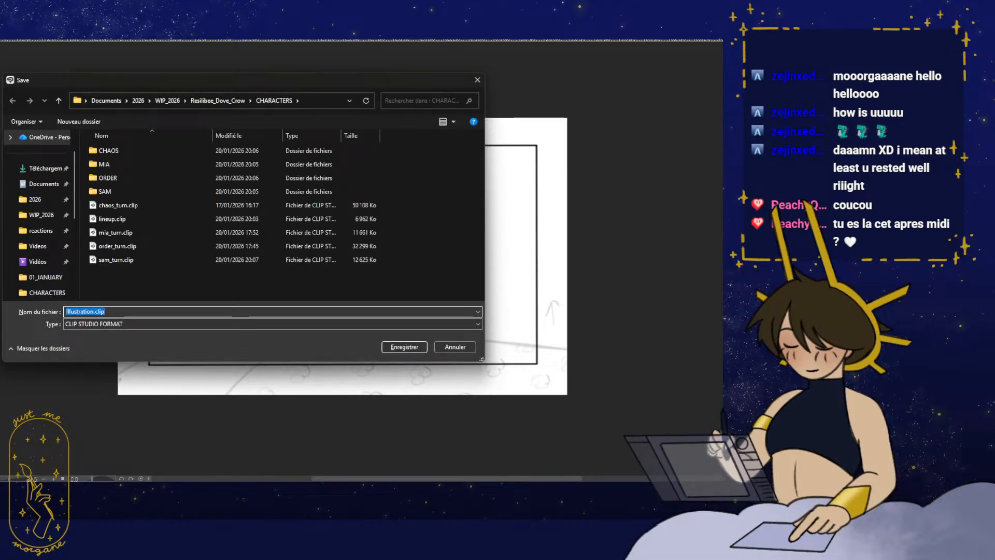
click(169, 101)
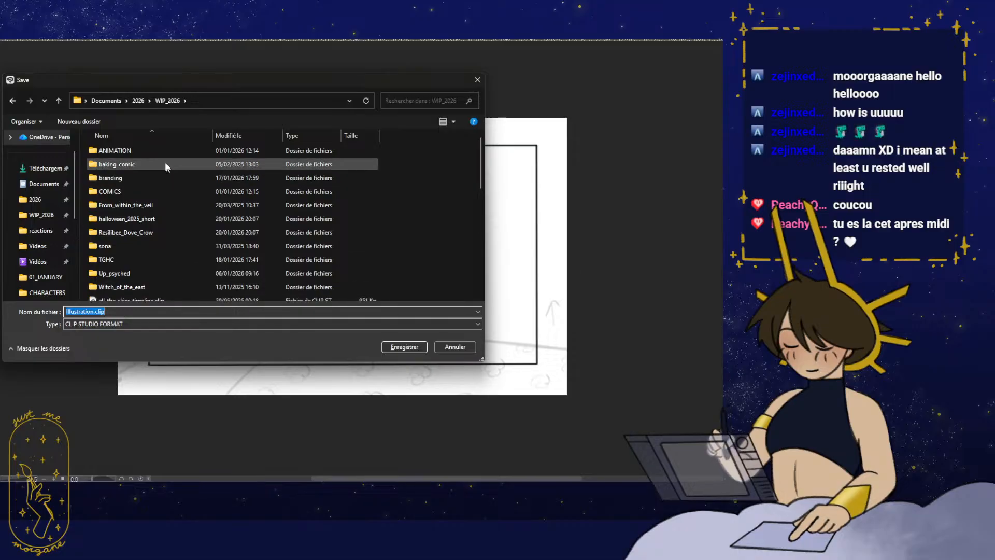
click(157, 150)
double_click(158, 150)
double_click(113, 163)
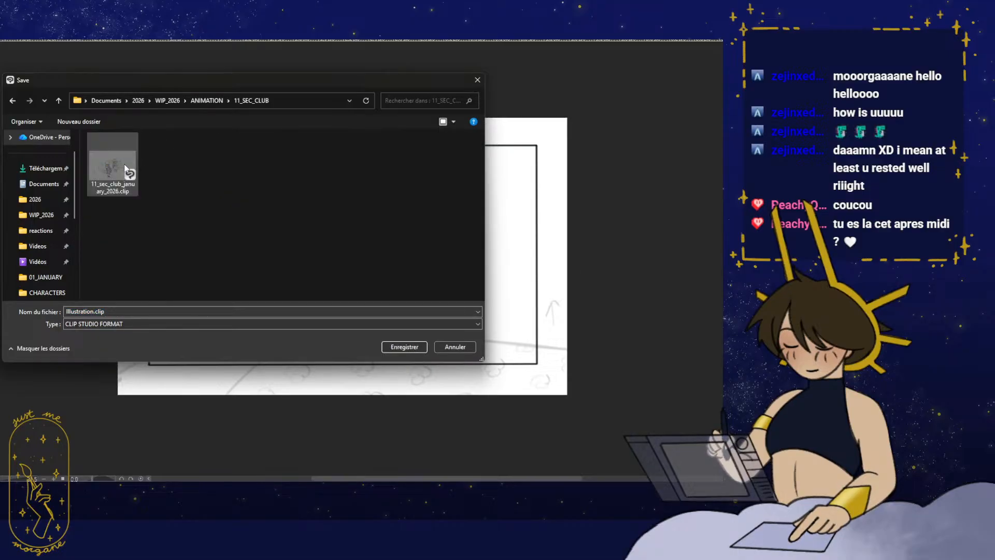
text(bg)
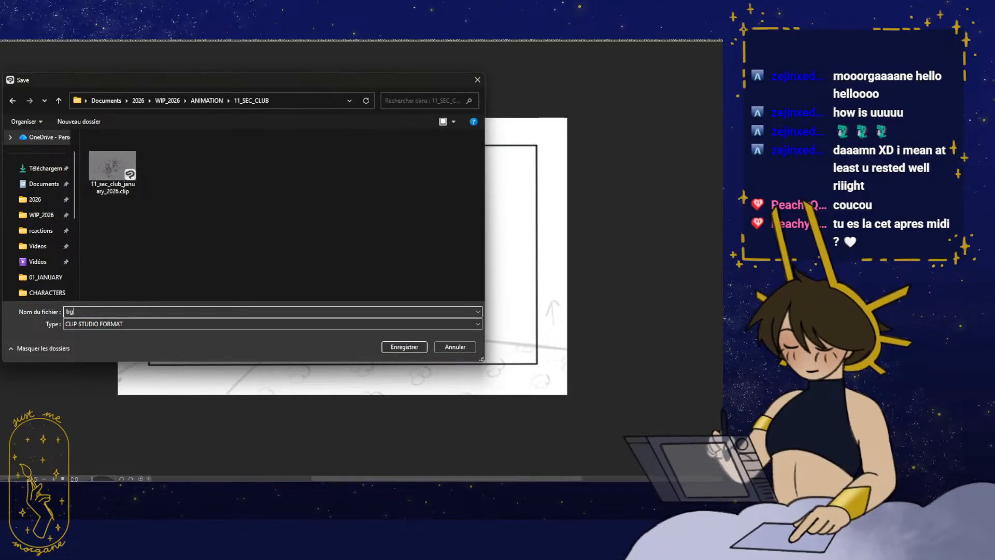
text(_)
text(bed)
key(Return)
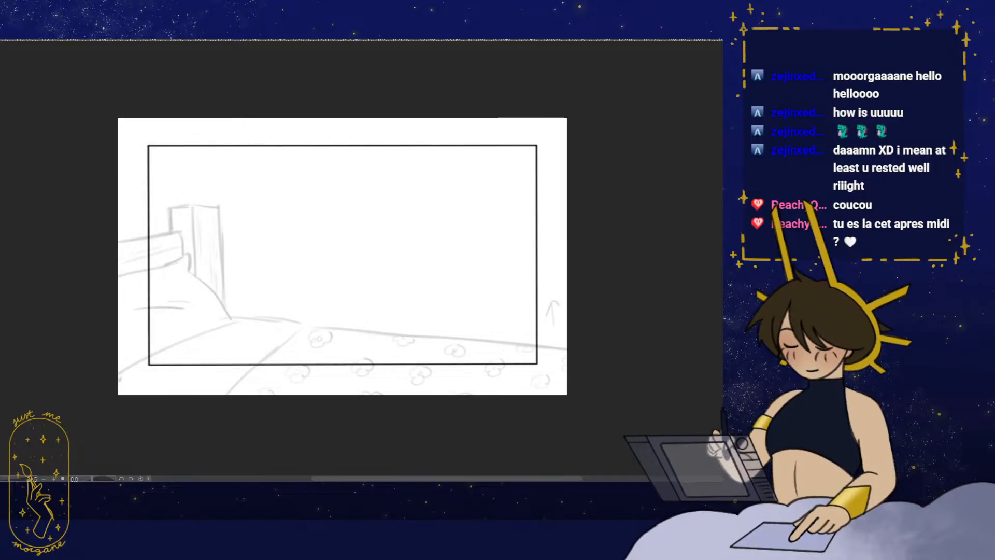
- Try the pen with a zigzag scribble beside the headboard and undo it
drag(355, 323, 360, 313)
mouse_move(257, 248)
mouse_down()
mouse_move(262, 292)
mouse_move(287, 317)
mouse_up()
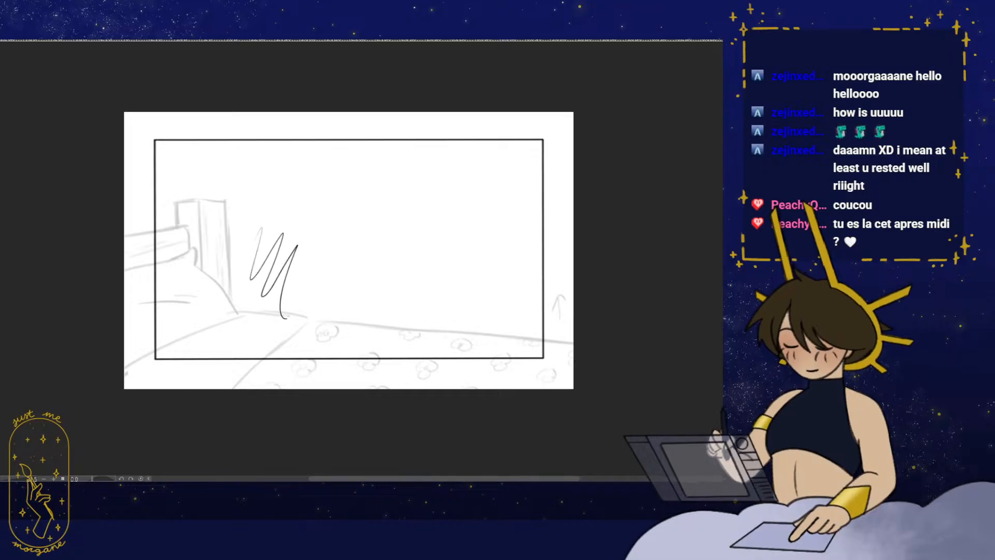
key(ctrl+z)
drag(331, 283, 334, 279)
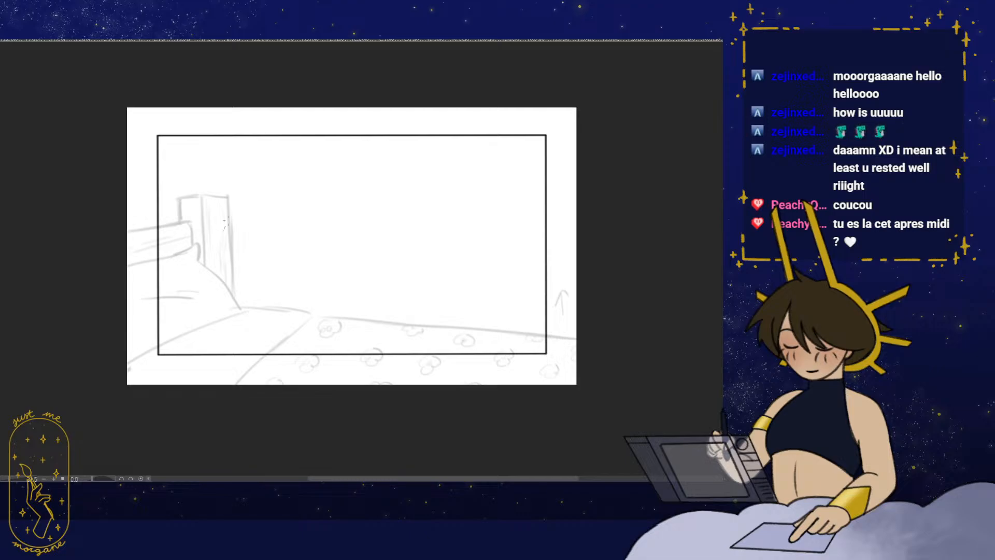
- Test the pen's line quality with a black zigzag and groups of short hatching strokes beside the headboard
drag(228, 213, 258, 223)
scroll(280, 254, up, 6)
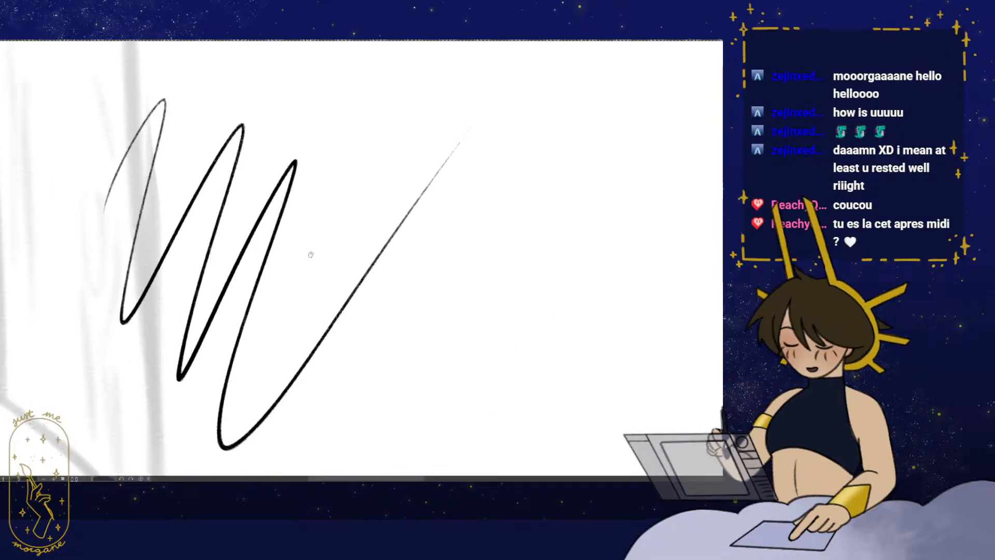
drag(346, 234, 289, 274)
drag(343, 247, 278, 296)
drag(333, 264, 268, 322)
drag(326, 281, 257, 353)
drag(312, 314, 273, 368)
drag(317, 320, 273, 378)
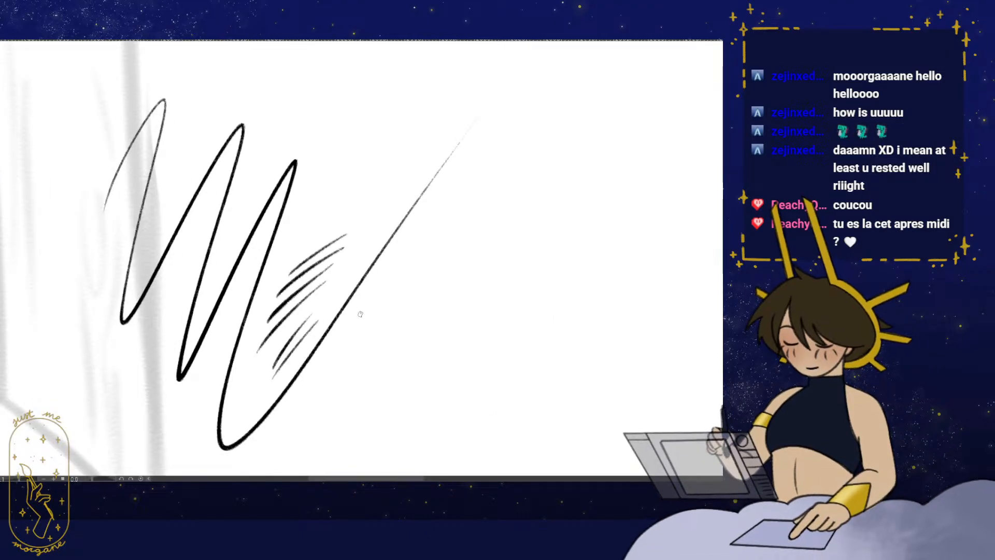
drag(364, 309, 335, 363)
drag(376, 304, 345, 374)
drag(389, 313, 353, 384)
scroll(361, 366, down, 5)
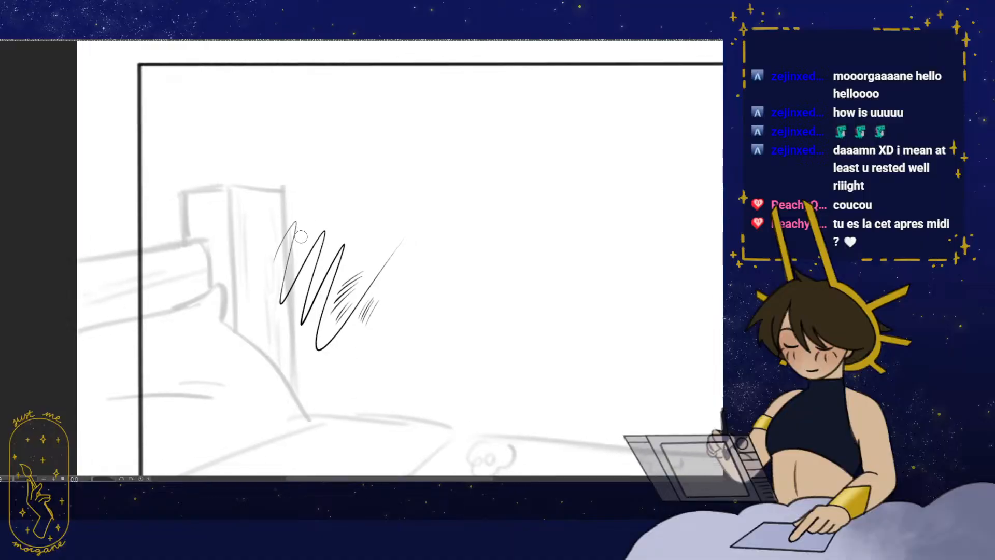
- Undo the zigzag and all hatching test strokes beside the headboard
key(ctrl+z)
key(ctrl+z)
key(ctrl+z)
key(ctrl+z)
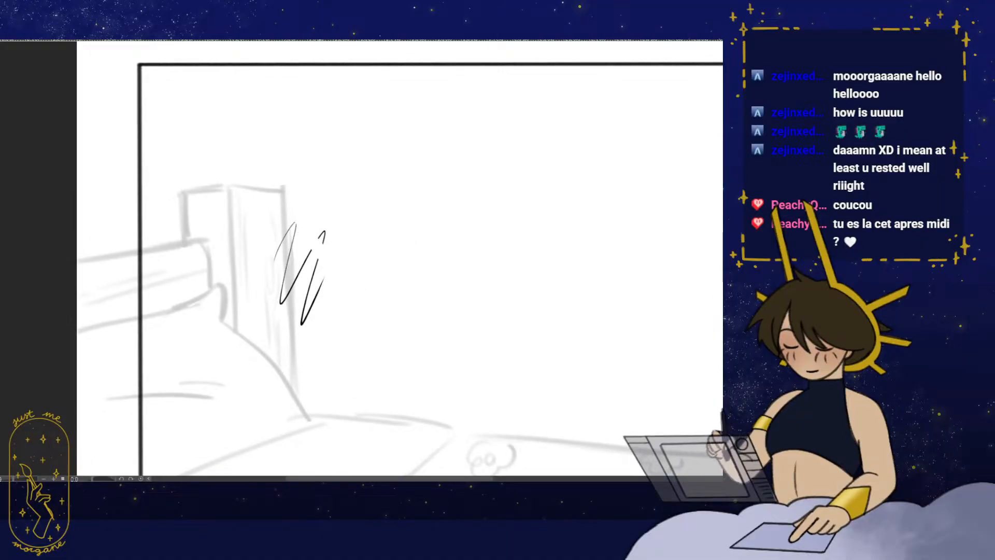
key(ctrl+z)
key(ctrl+z)
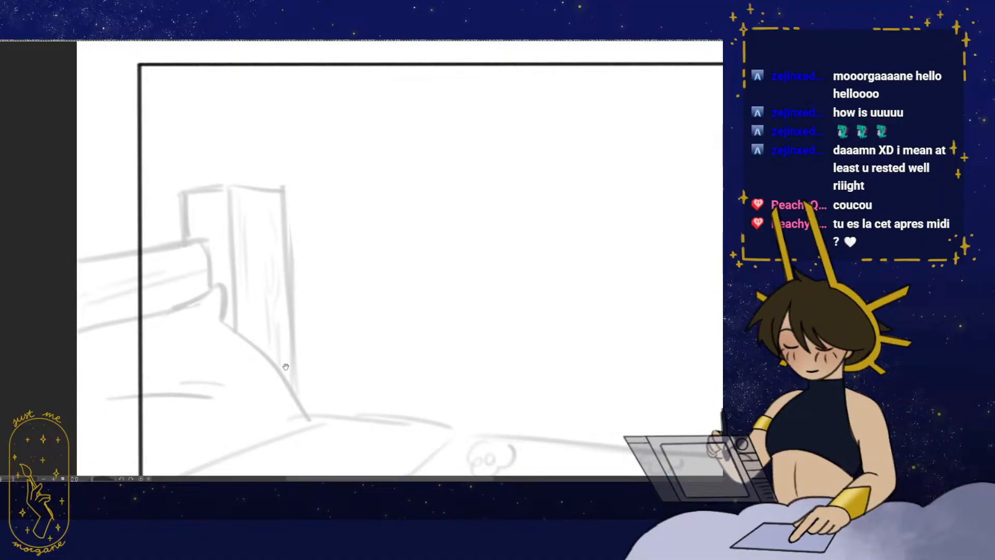
- Ink a thin black line along the bed's upper edge, from the pillow's lower corner to the blanket fold
drag(310, 343, 297, 295)
scroll(297, 295, down, 2)
drag(292, 334, 296, 321)
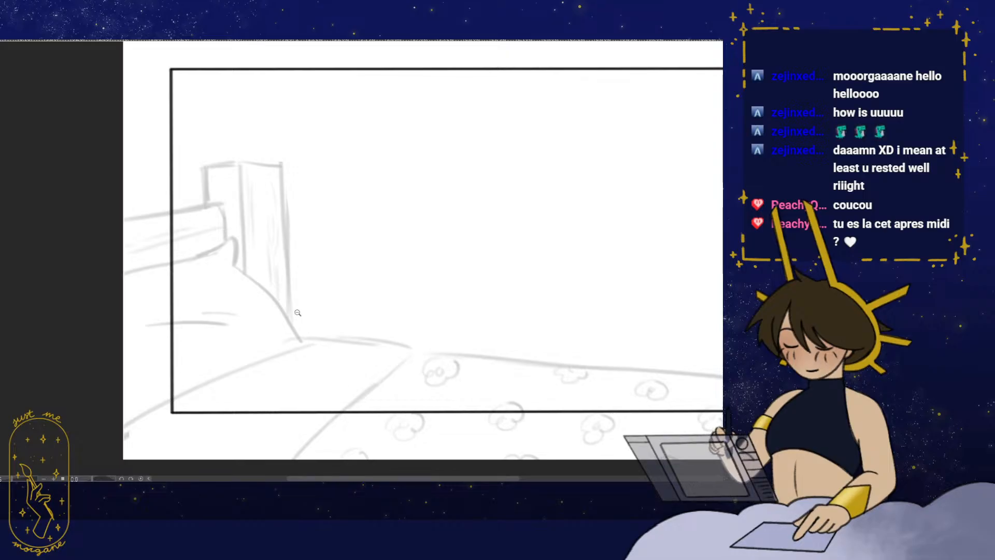
drag(387, 349, 368, 335)
scroll(386, 315, down, 2)
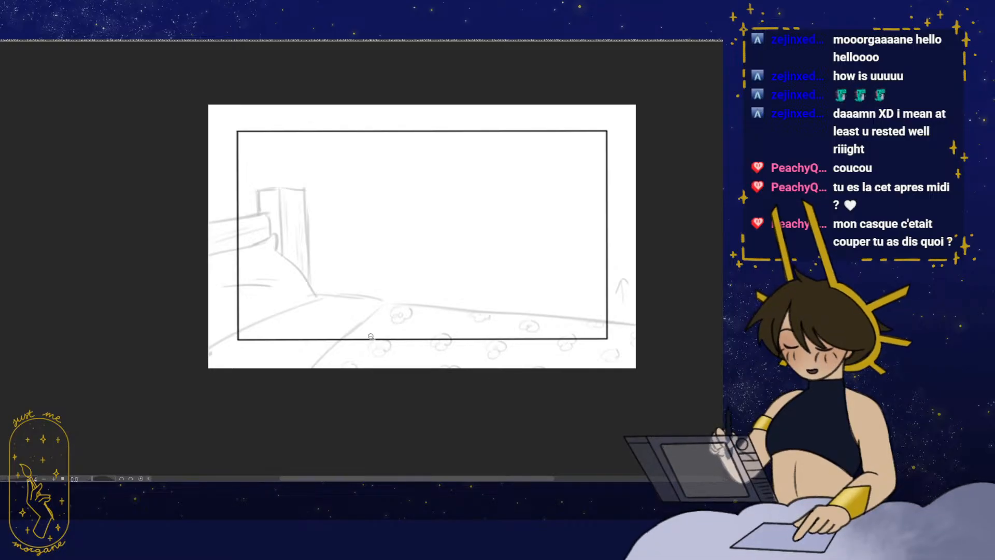
drag(408, 294, 408, 289)
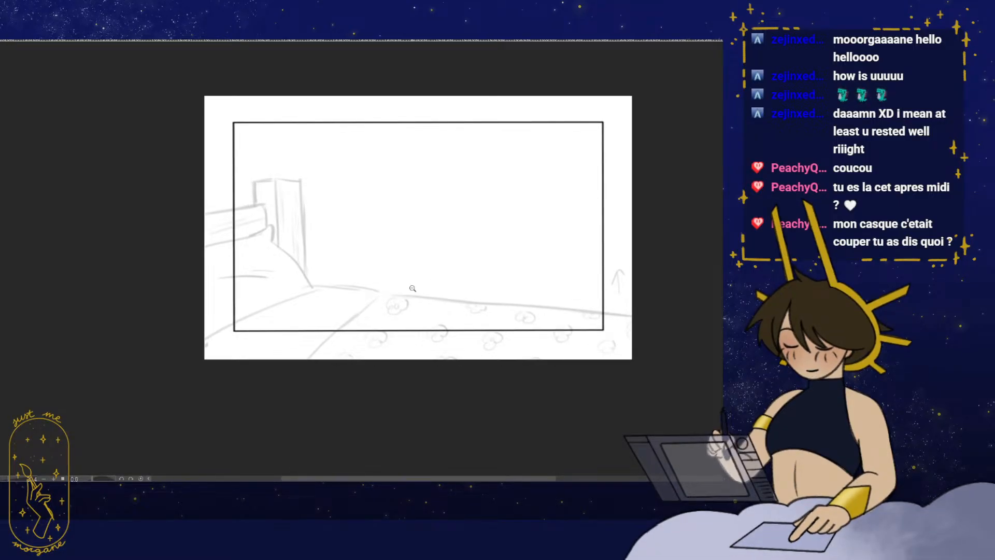
mouse_move(334, 320)
mouse_down()
mouse_move(368, 315)
mouse_move(349, 318)
mouse_up()
drag(316, 310, 350, 313)
drag(392, 254, 348, 273)
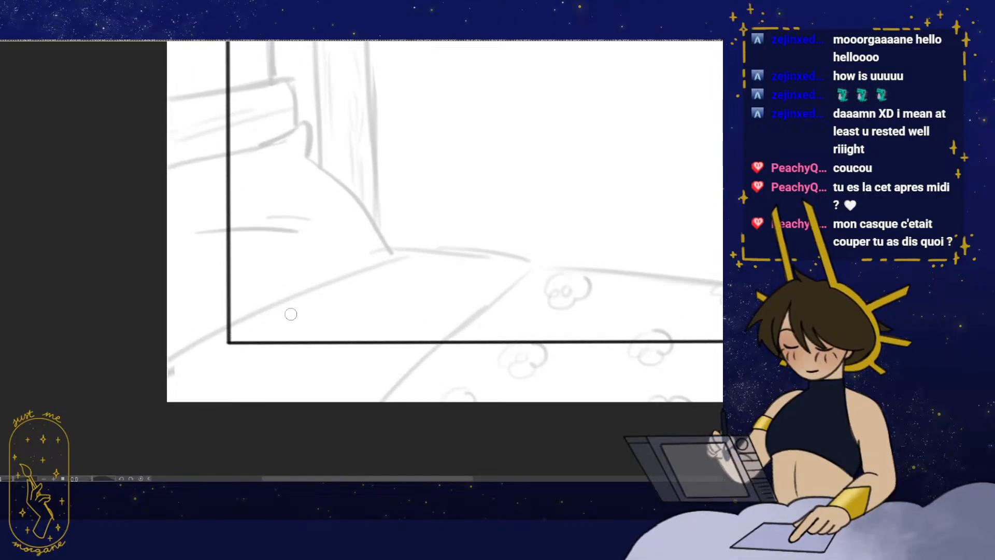
drag(369, 314, 409, 321)
mouse_move(489, 255)
mouse_down()
mouse_move(473, 269)
mouse_move(574, 268)
mouse_up()
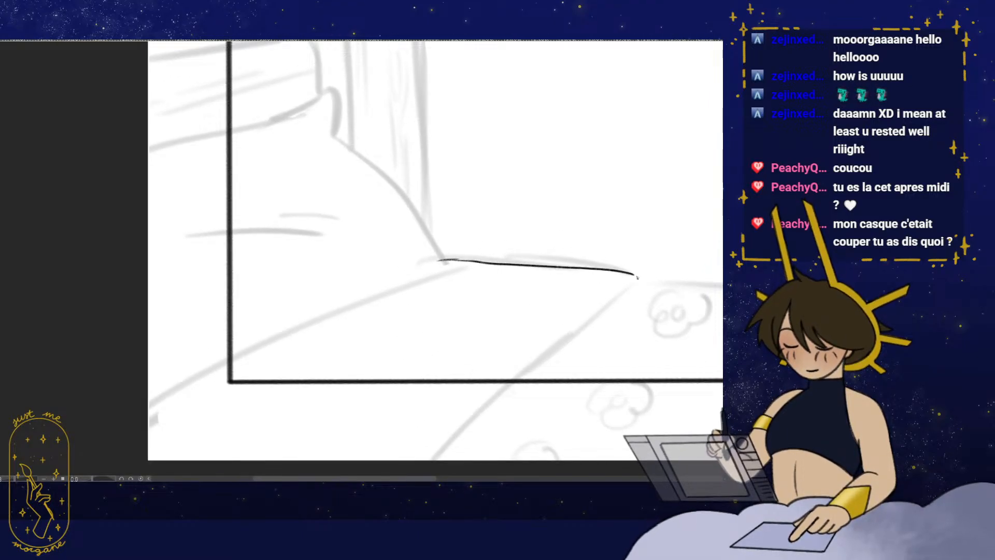
- Replace the upper-edge line with a thin diagonal line along the sheet edge, from the pillow's lower corner past the frame's side
drag(527, 325, 501, 329)
drag(513, 348, 457, 349)
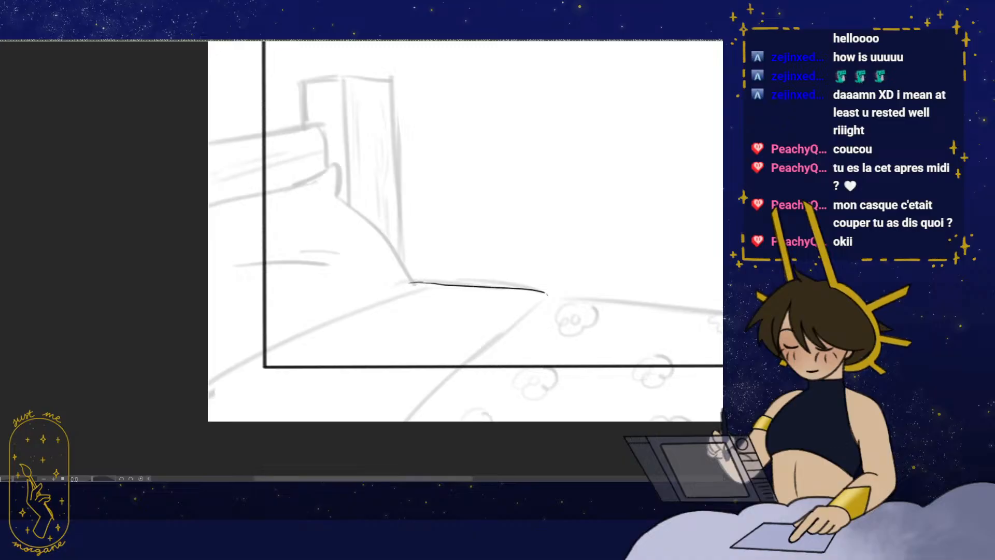
scroll(165, 269, down, 1)
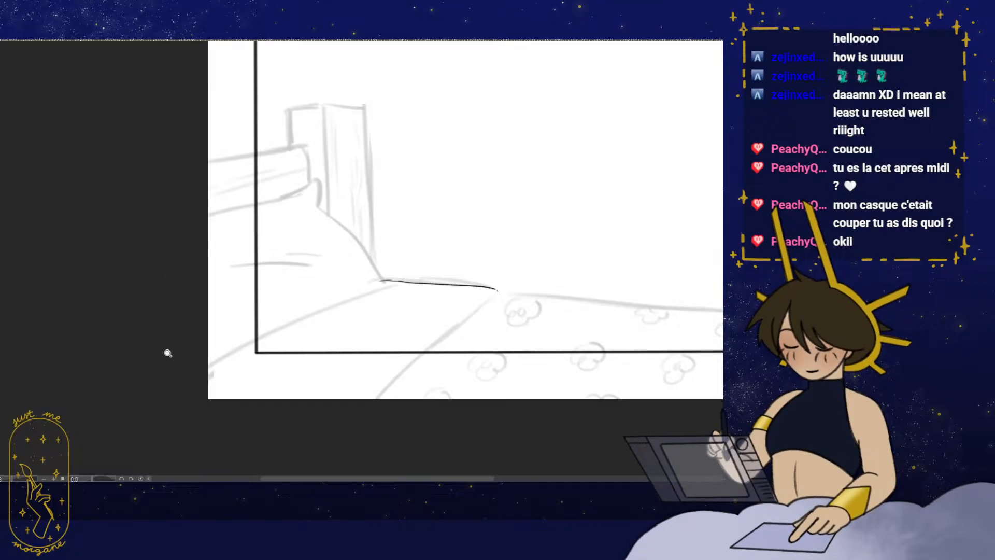
drag(167, 352, 171, 350)
drag(393, 342, 391, 352)
drag(290, 340, 384, 300)
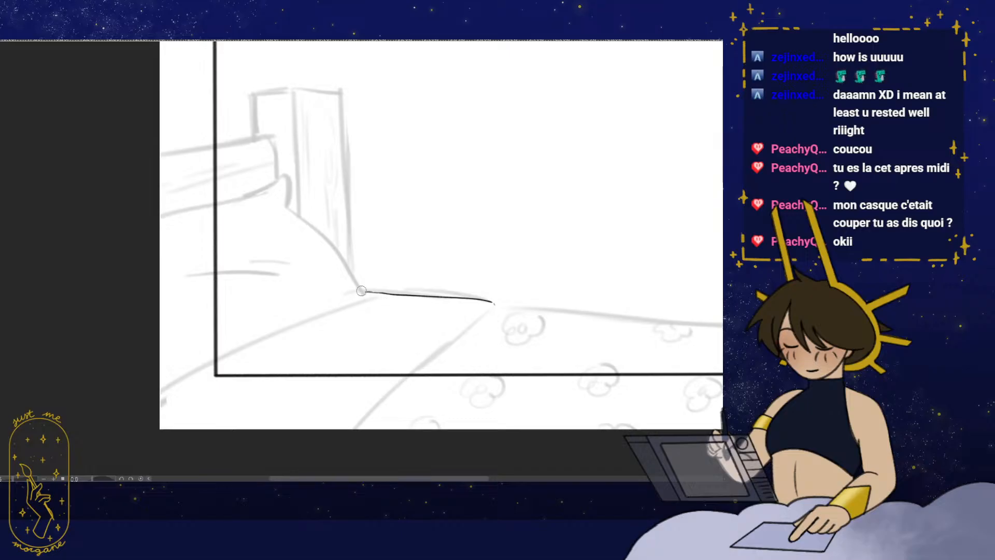
drag(385, 341, 434, 326)
drag(367, 324, 437, 312)
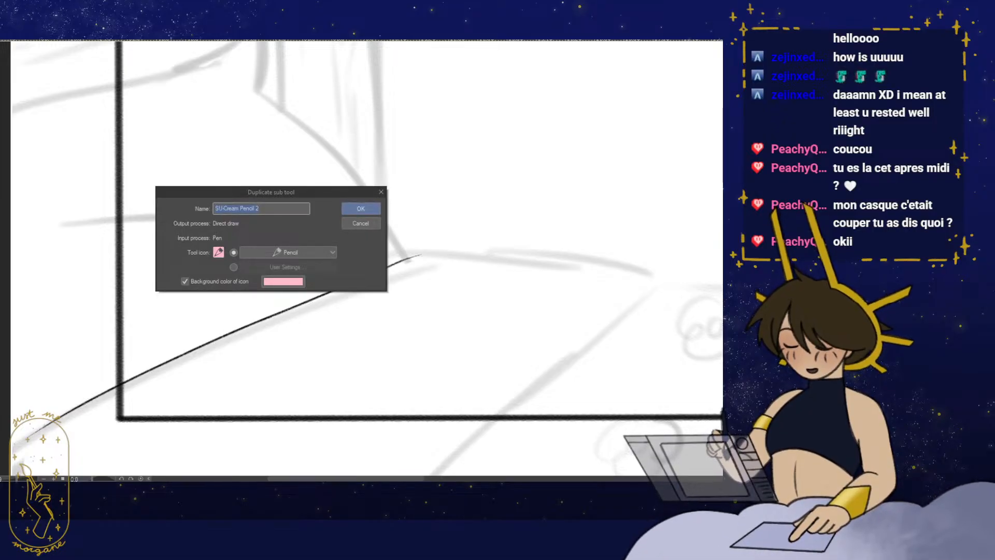
- Duplicate the pencil sub tool as SU-Cream Pencil 2 and display its tool properties
click(362, 208)
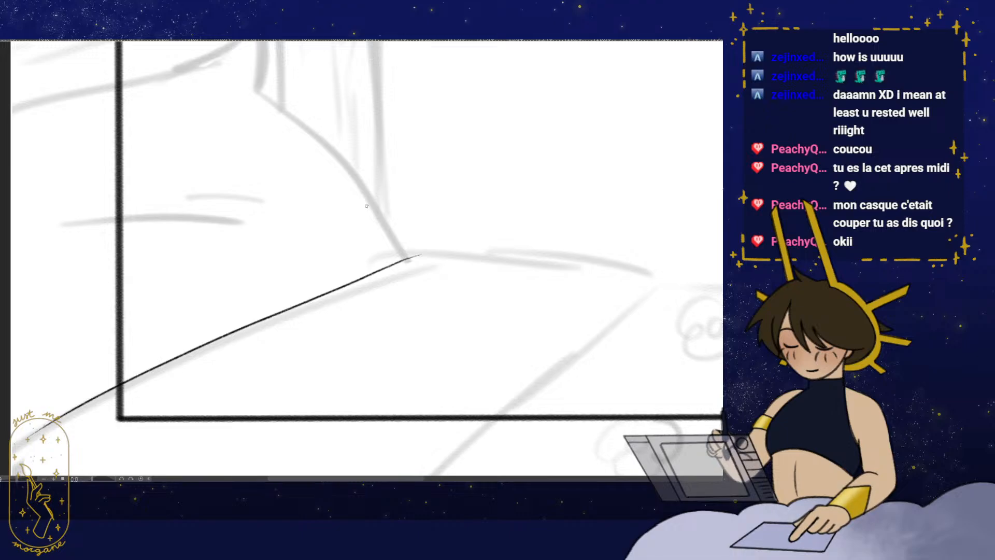
drag(1, 158, 192, 139)
drag(252, 346, 346, 325)
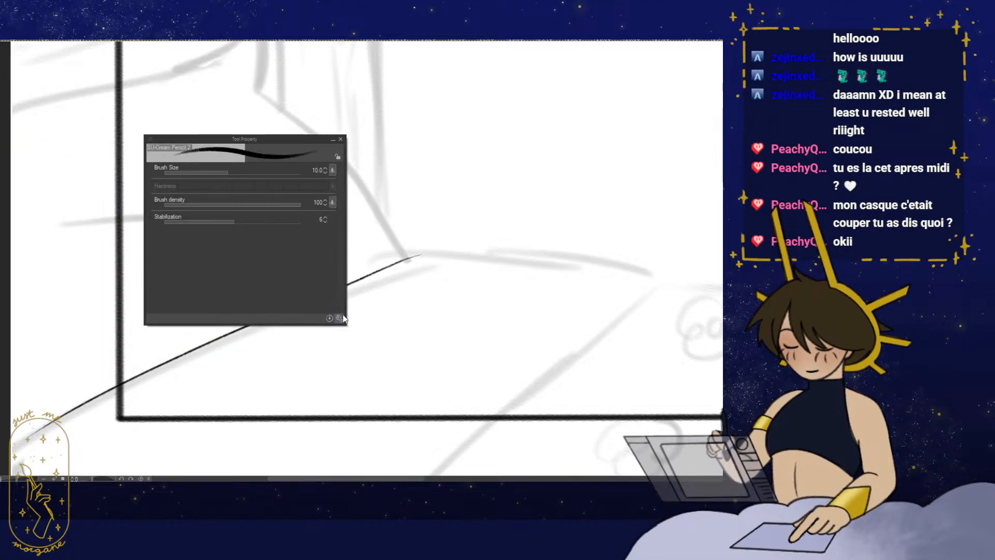
- Set the brush size's pen pressure minimum value to 29 and test it with zigzag and hatching strokes over the bed
click(333, 170)
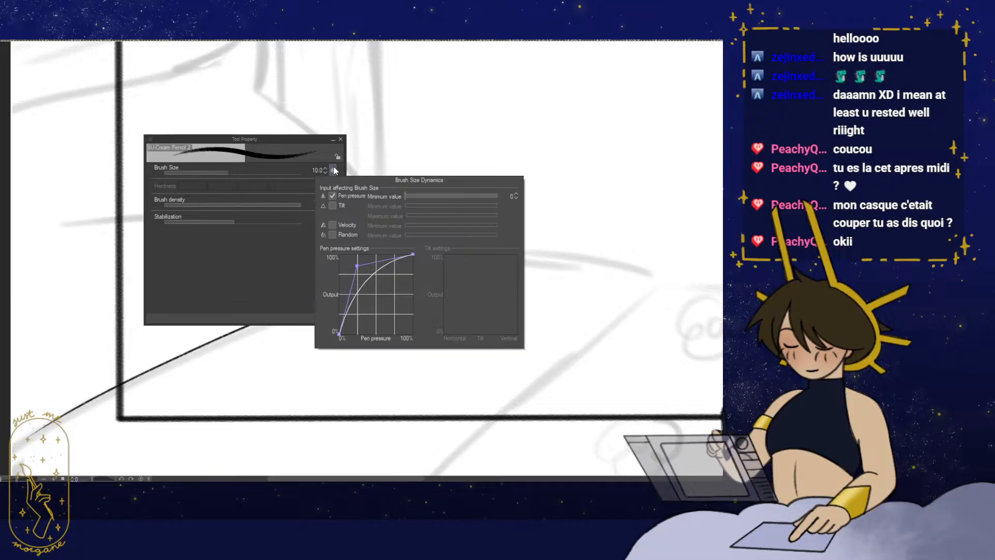
drag(404, 197, 426, 197)
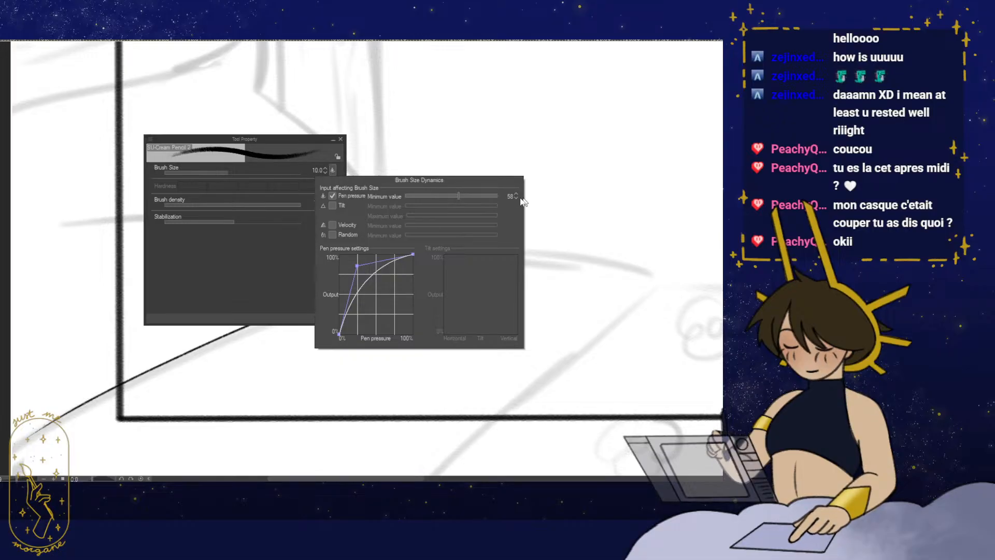
mouse_move(448, 167)
mouse_down()
mouse_move(478, 177)
mouse_move(531, 237)
mouse_up()
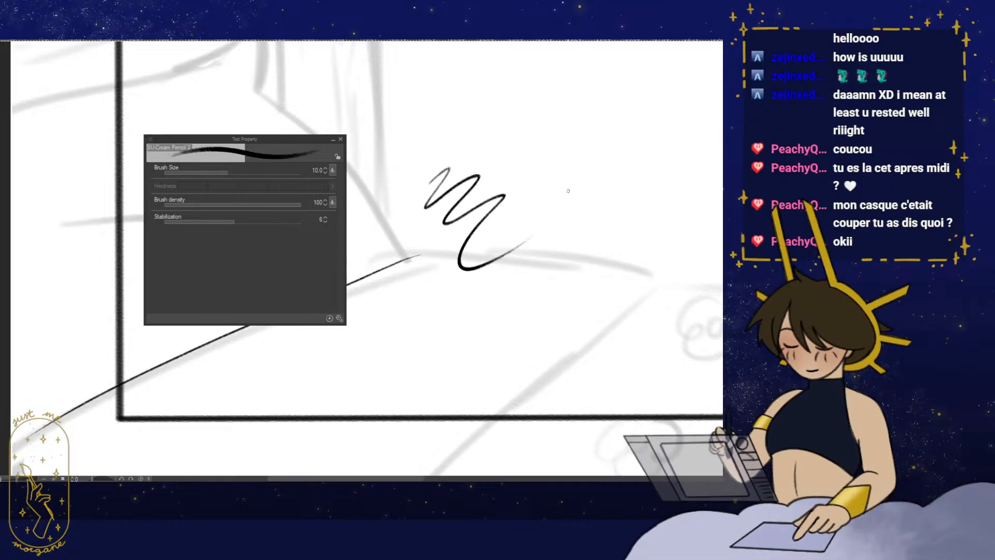
click(332, 170)
click(516, 166)
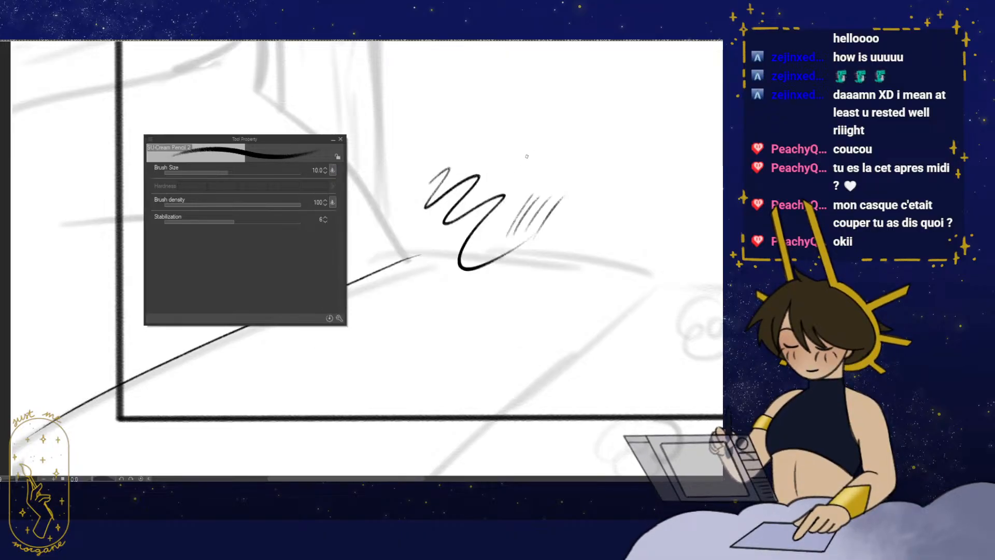
drag(547, 130, 553, 161)
drag(371, 352, 436, 291)
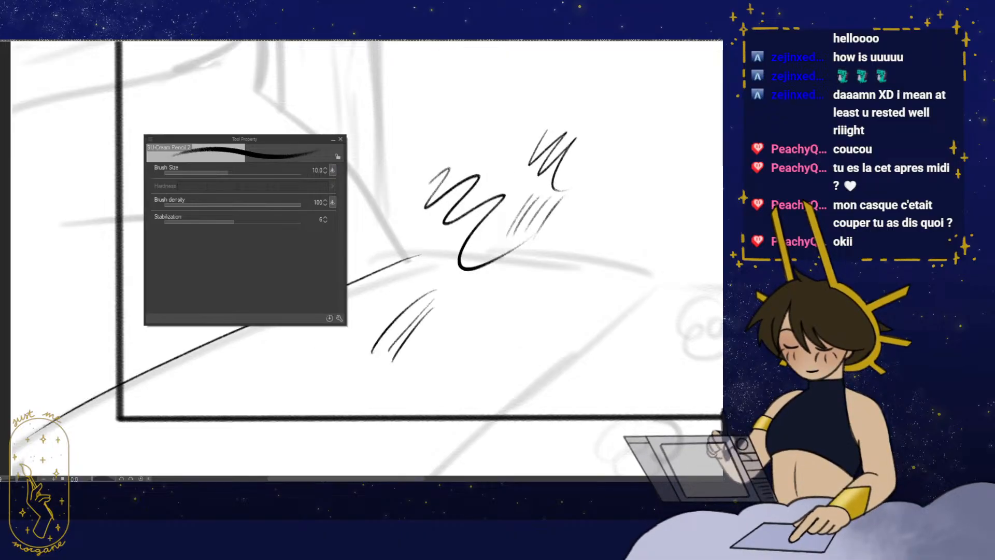
drag(447, 325, 447, 348)
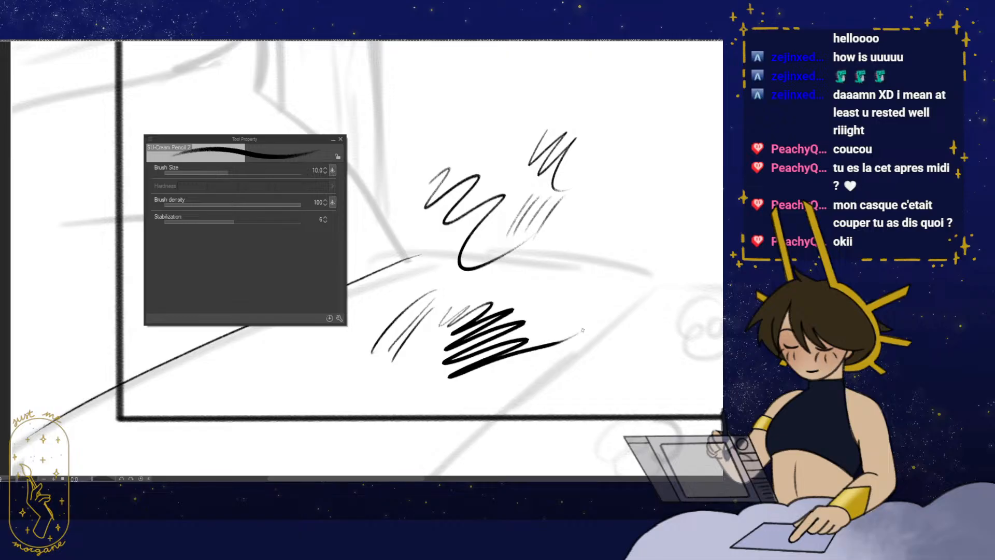
- Try a flatter pen pressure curve for the brush size and test it with a zigzag scribble
click(332, 170)
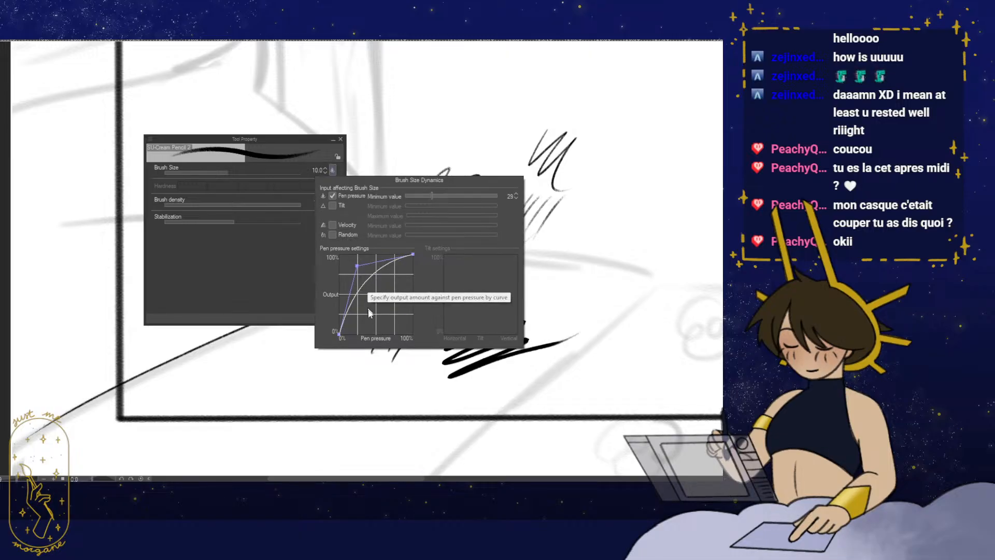
drag(357, 266, 363, 275)
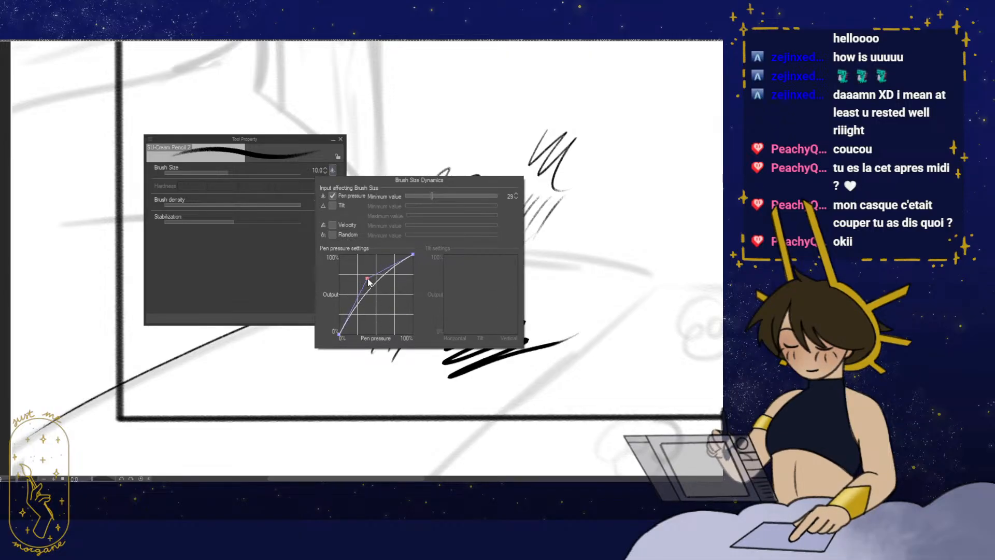
click(574, 253)
mouse_move(614, 282)
mouse_down()
mouse_move(587, 314)
mouse_move(599, 335)
mouse_up()
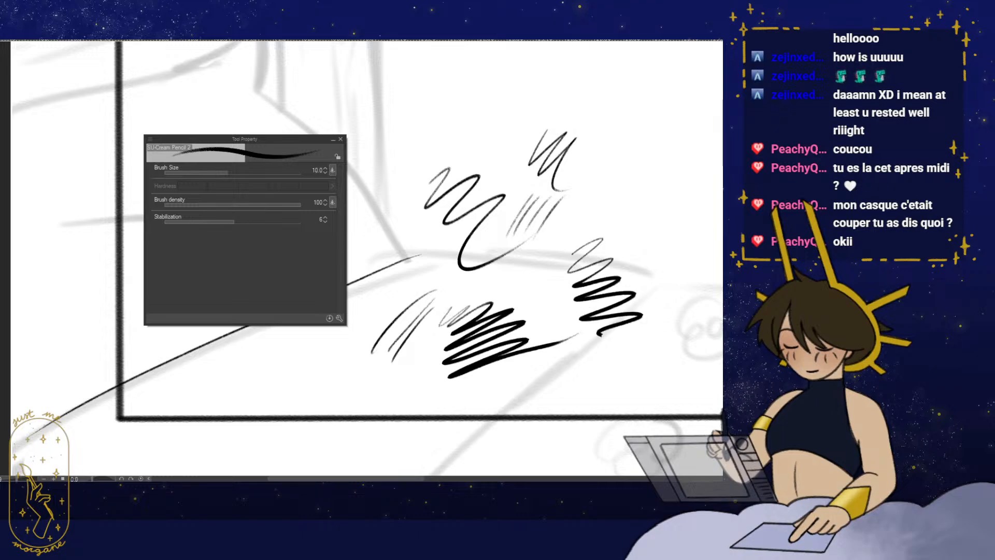
- Steepen the brush size's pen pressure curve toward full output at light pressure and test it with a zigzag and near-vertical hatching
click(334, 170)
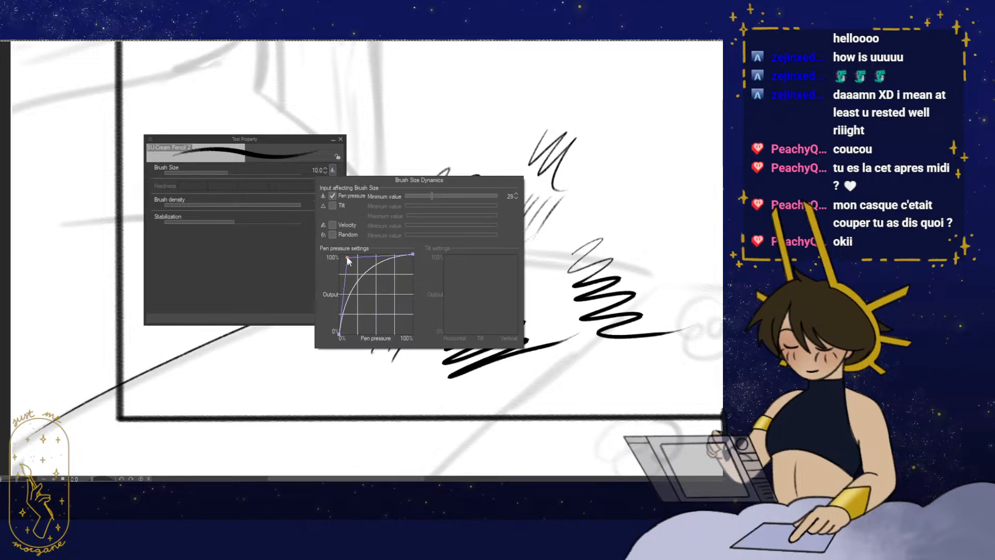
drag(601, 192, 629, 162)
drag(627, 238, 697, 206)
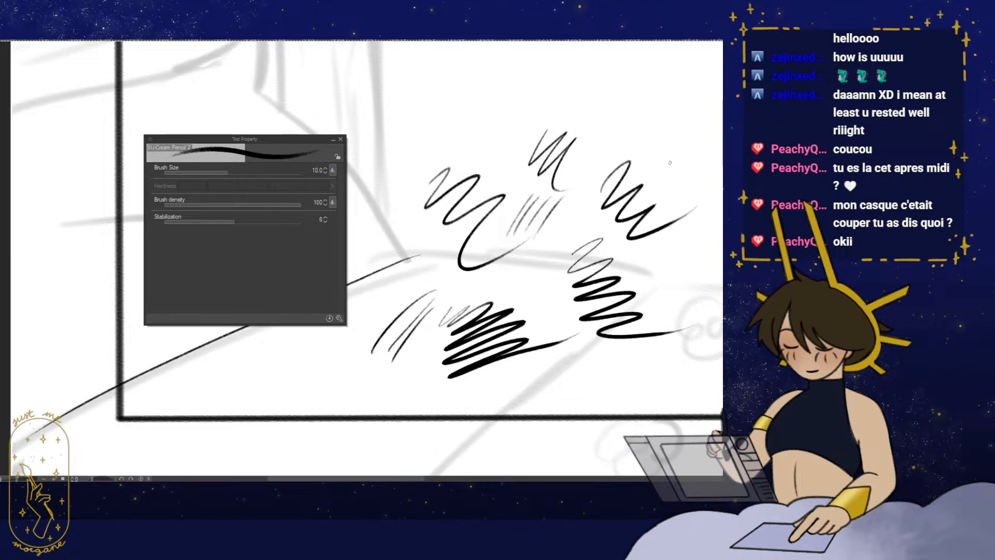
drag(677, 151, 669, 198)
drag(686, 140, 675, 193)
drag(693, 143, 682, 183)
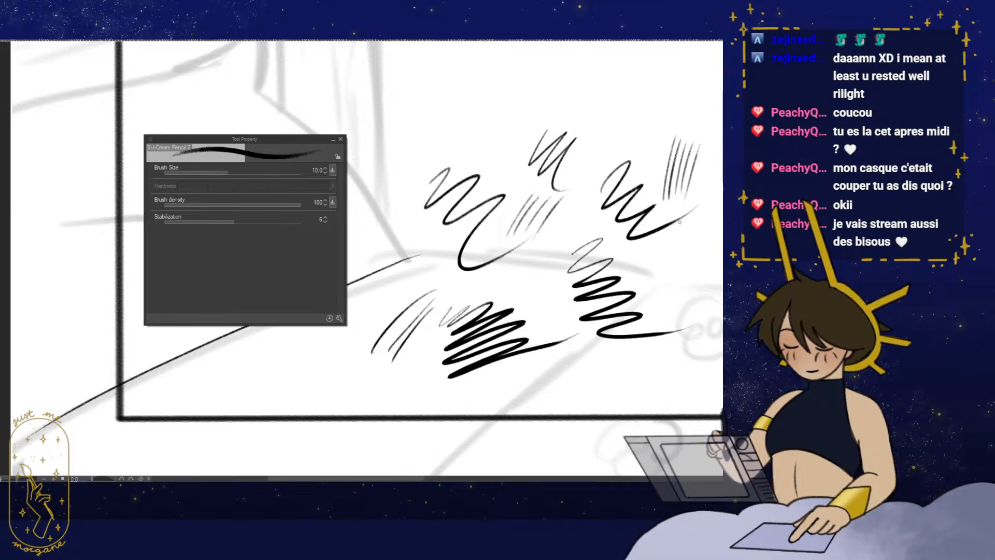
click(340, 139)
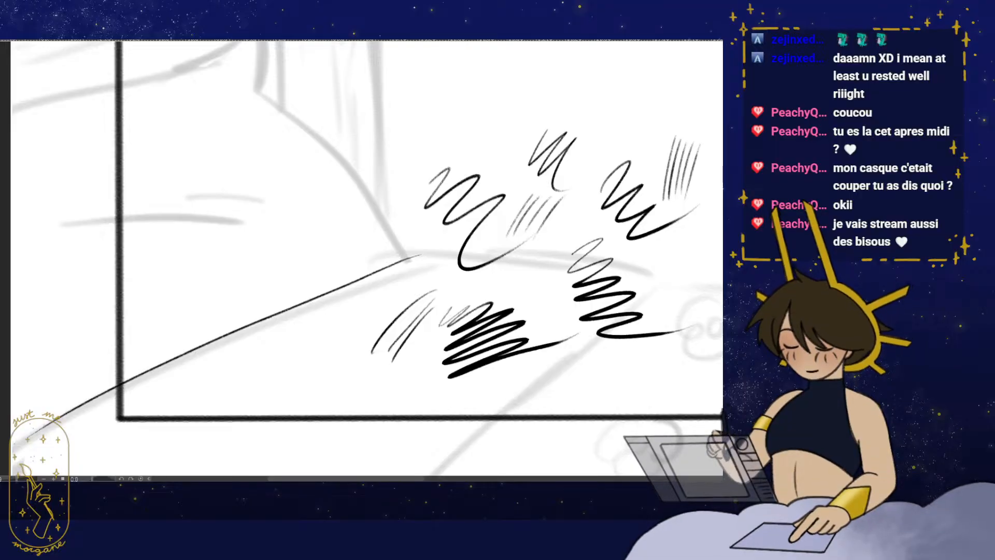
- Show the Tool Property palette and move it off the canvas, leaving the Sub Tool Detail palette closed
click(22, 7)
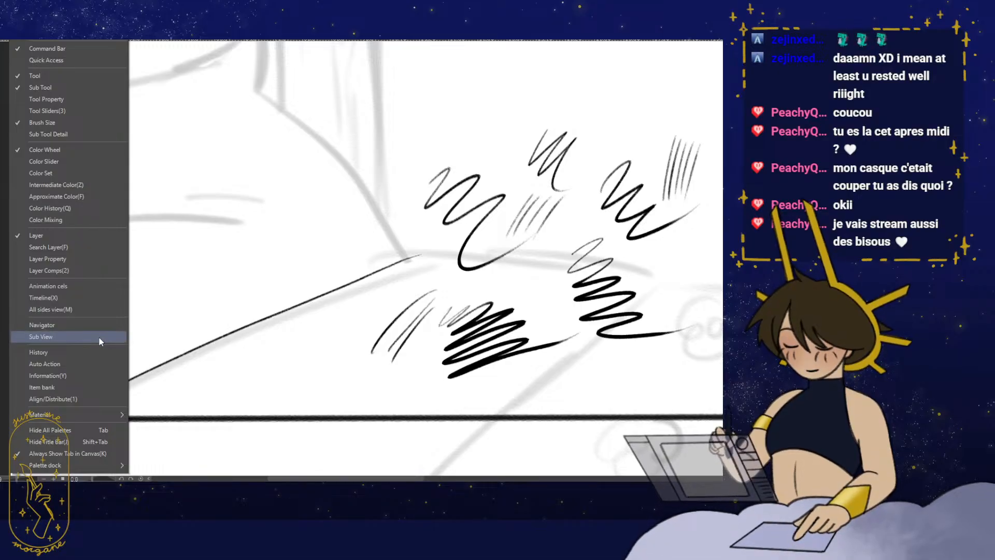
click(86, 130)
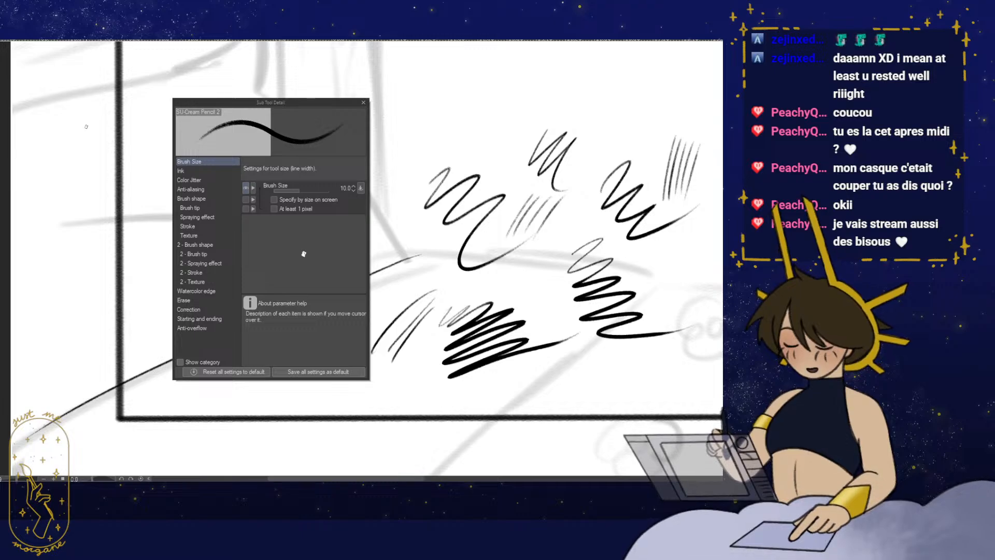
click(22, 11)
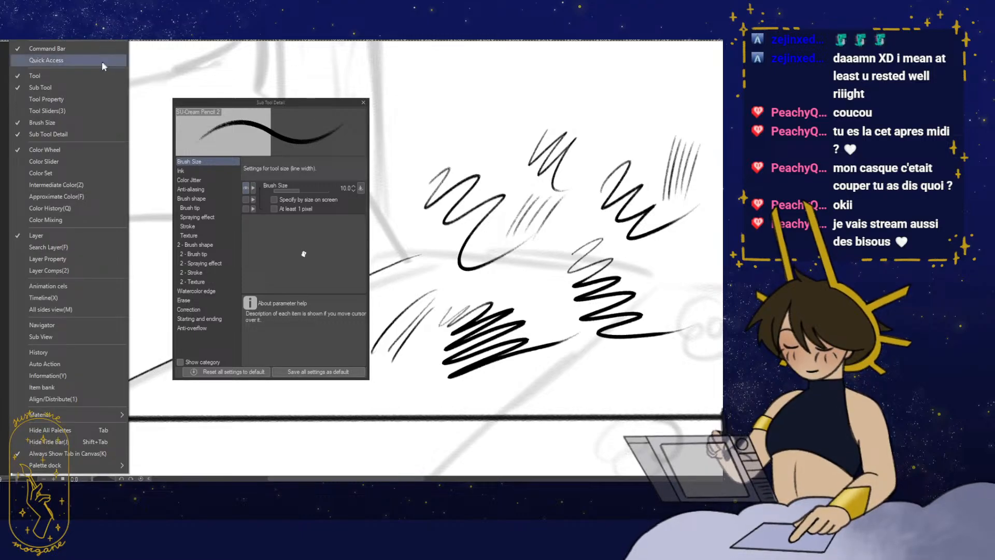
click(84, 99)
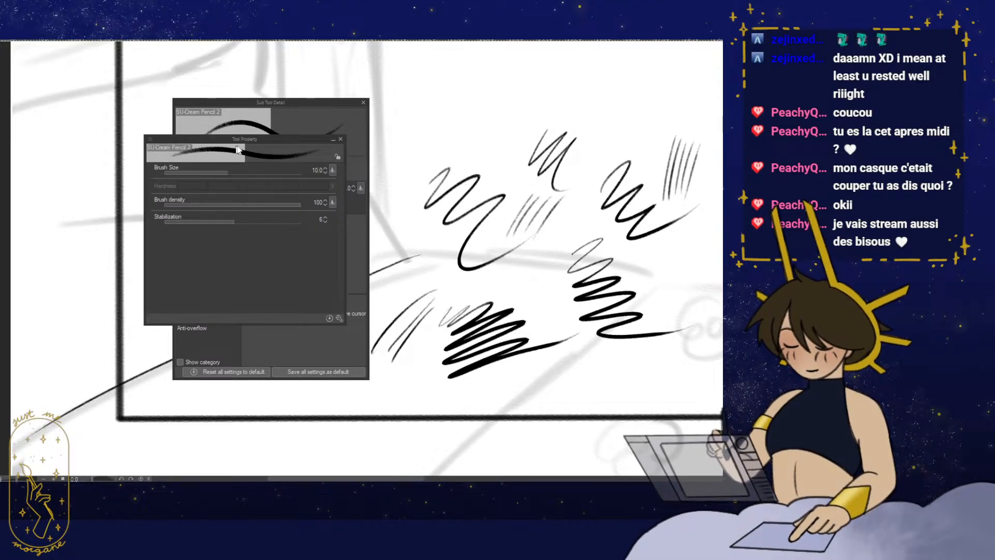
drag(239, 142, 0, 102)
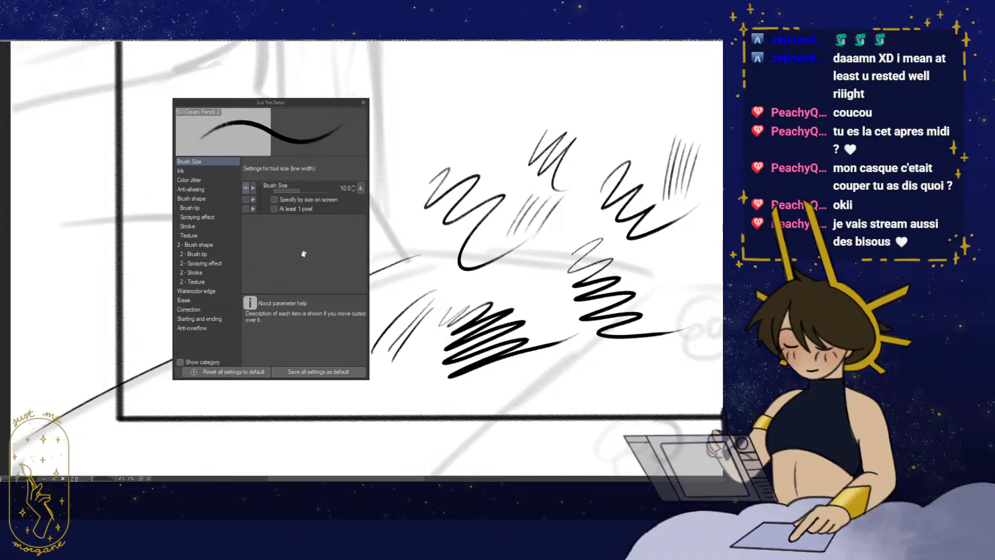
click(364, 102)
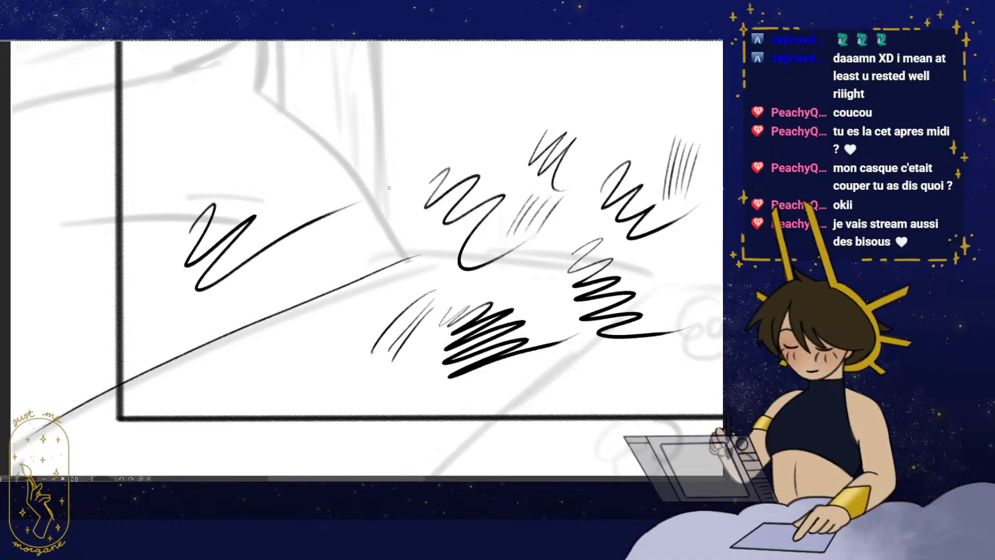
- Clear all test strokes and the inked diagonal line from the drawing layer, and undo one further trial zigzag
drag(302, 332, 286, 313)
key(Delete)
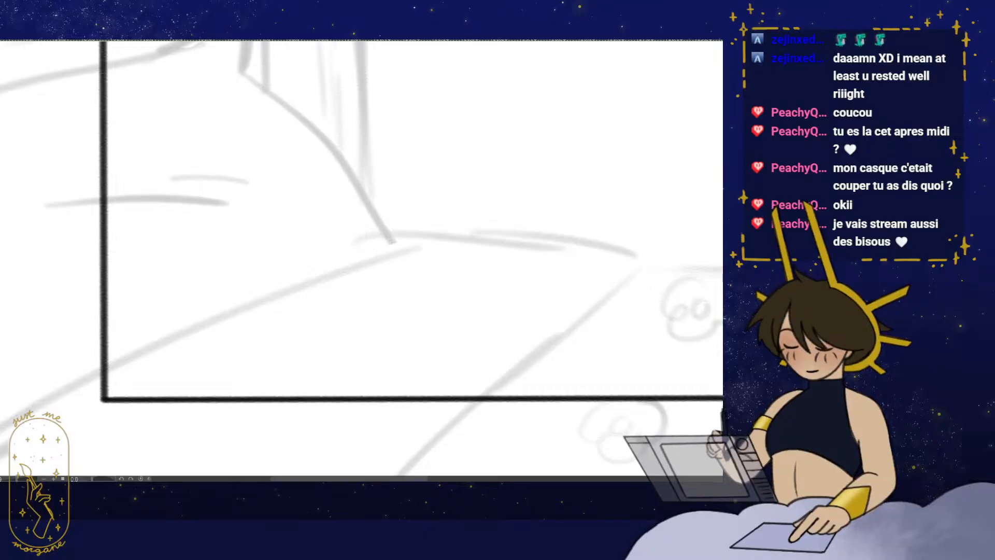
scroll(301, 317, down, 3)
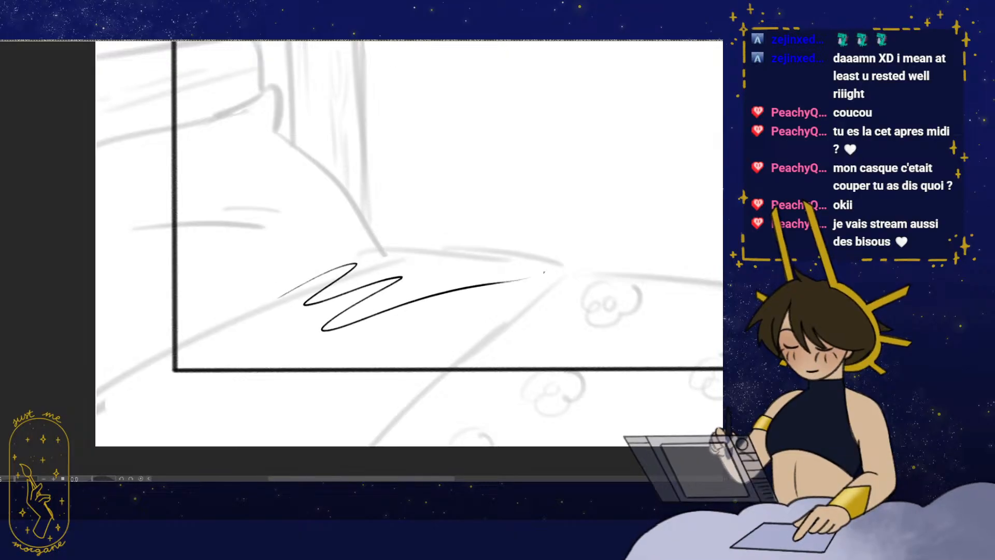
key(ctrl+z)
mouse_move(261, 285)
mouse_down()
mouse_move(282, 275)
mouse_move(388, 286)
mouse_up()
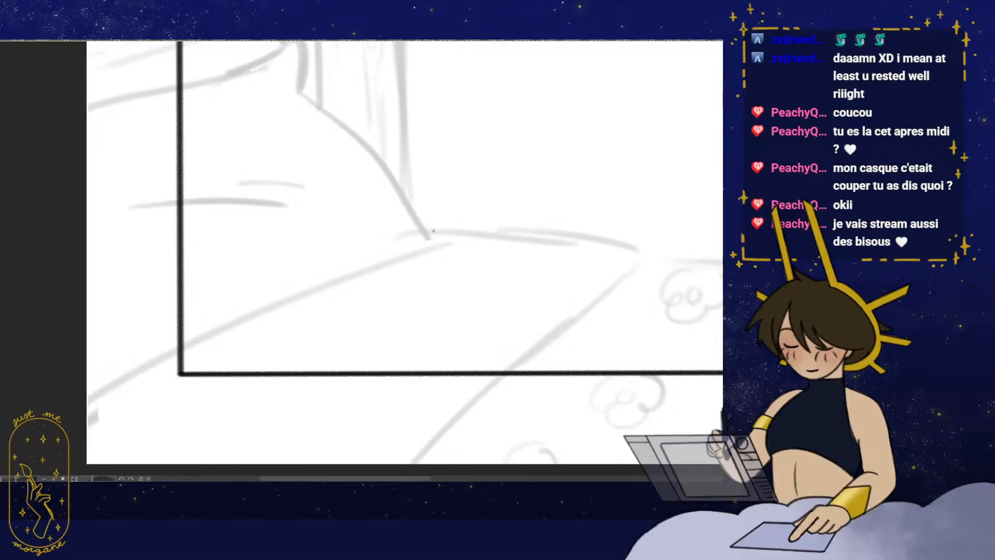
- Ink the folded blanket panel over the sketch: its long near diagonal, its upper edge and its far diagonal
mouse_move(433, 230)
mouse_down()
mouse_move(221, 324)
mouse_move(109, 394)
mouse_up()
drag(355, 324, 243, 377)
mouse_move(343, 361)
mouse_down()
mouse_move(371, 362)
mouse_move(384, 344)
mouse_up()
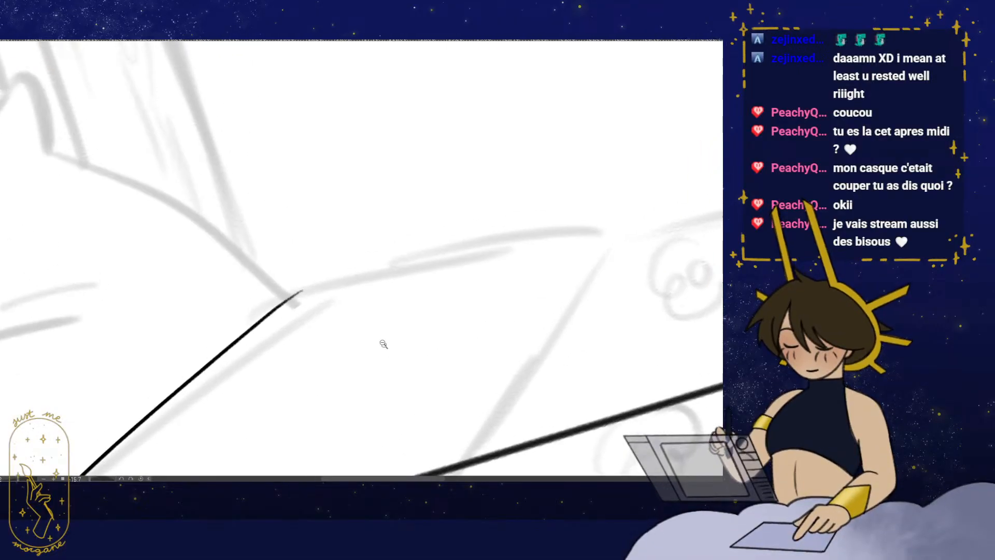
drag(290, 297, 362, 273)
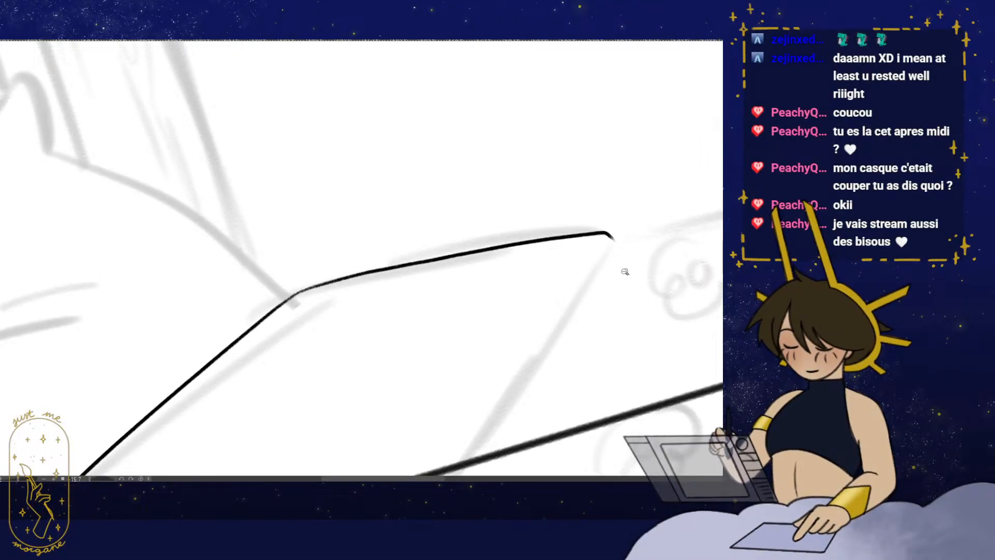
mouse_move(625, 272)
mouse_down()
mouse_move(531, 295)
mouse_move(484, 335)
mouse_move(466, 324)
mouse_move(536, 195)
mouse_up()
drag(429, 282, 262, 441)
mouse_move(489, 290)
mouse_down()
mouse_move(503, 321)
mouse_move(389, 357)
mouse_up()
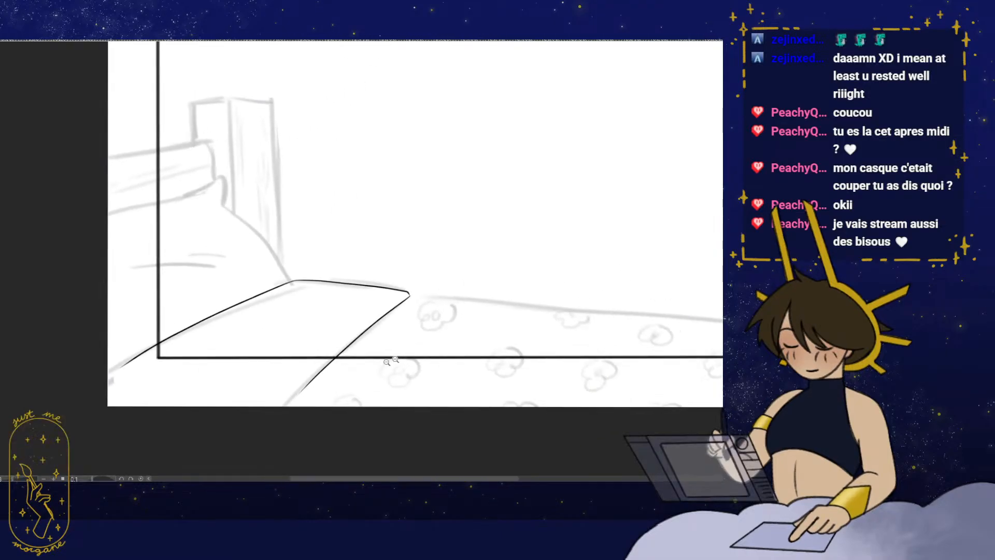
- Ink the floral blanket's long upper edge from the corner of the folded panel to the page's right edge
drag(563, 346, 390, 341)
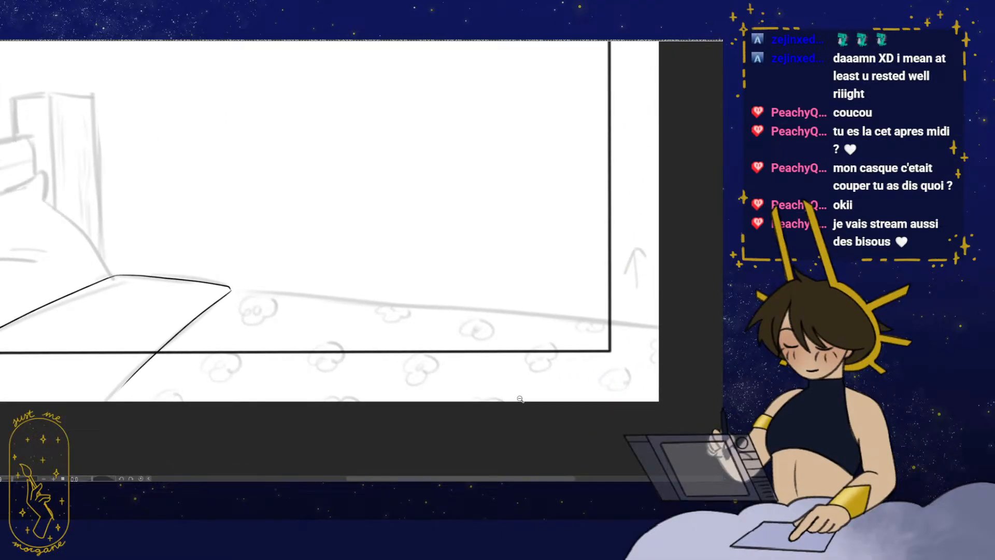
drag(477, 356, 522, 366)
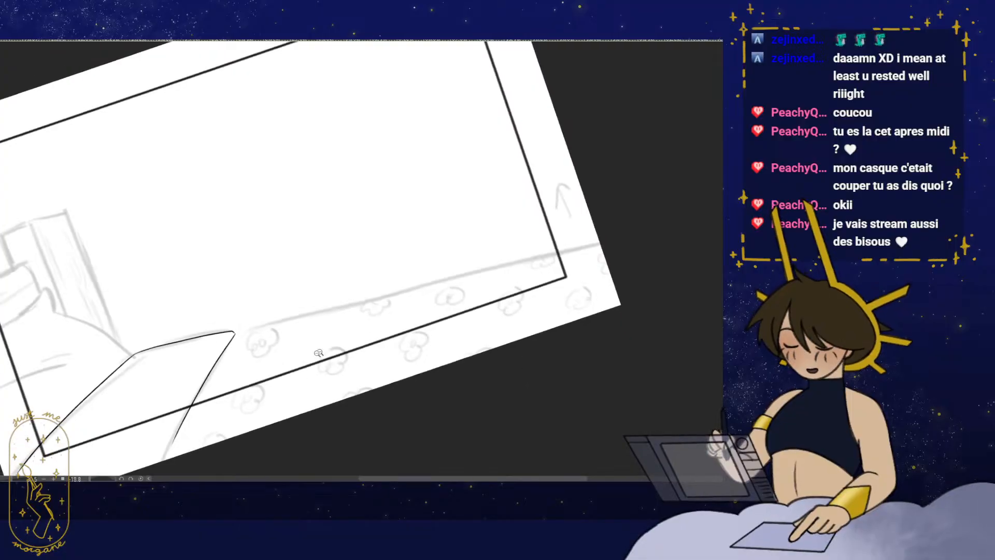
drag(318, 351, 313, 327)
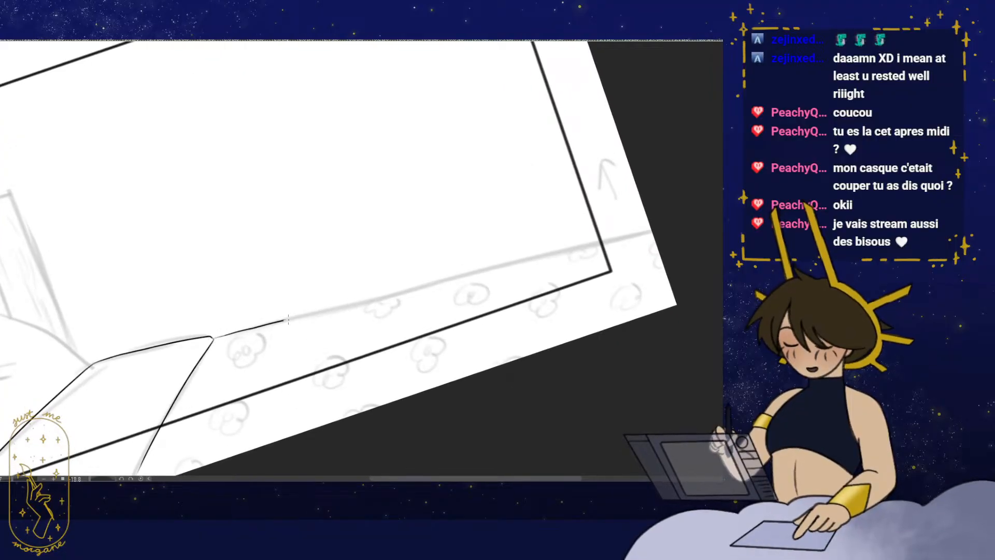
drag(213, 337, 654, 238)
key(ctrl+at)
drag(442, 350, 404, 344)
drag(315, 344, 368, 342)
mouse_move(314, 294)
mouse_down()
mouse_move(340, 291)
mouse_move(362, 311)
mouse_up()
drag(362, 311, 414, 306)
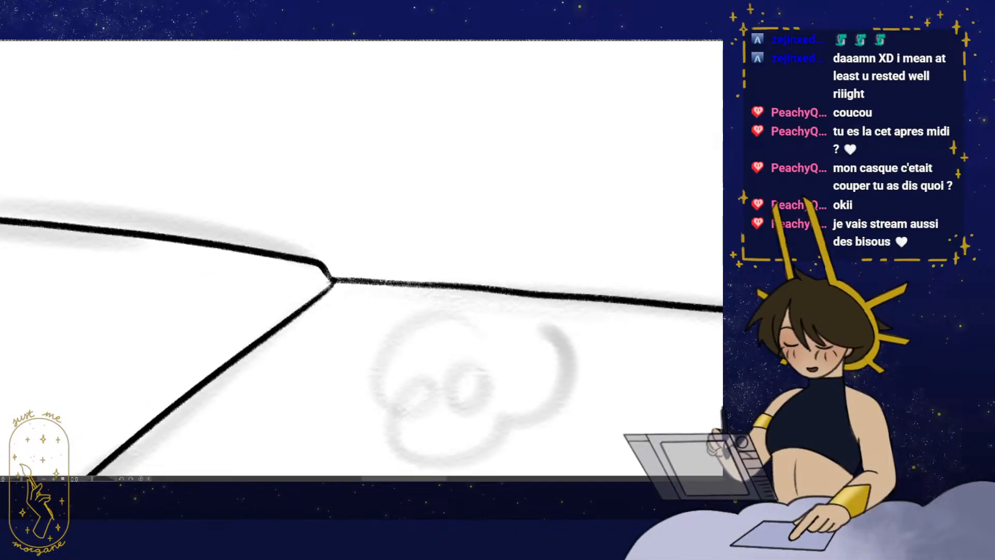
click(390, 191)
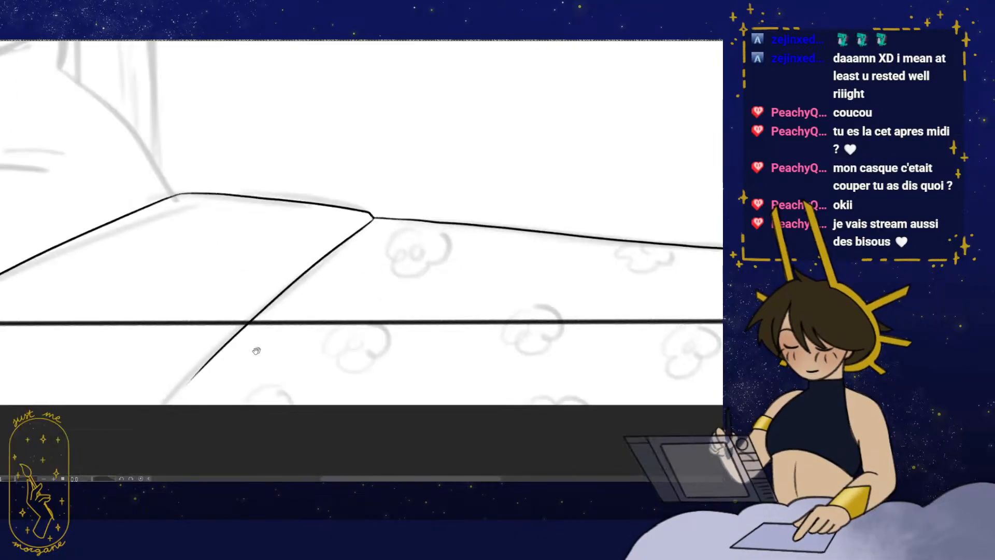
drag(215, 338, 273, 364)
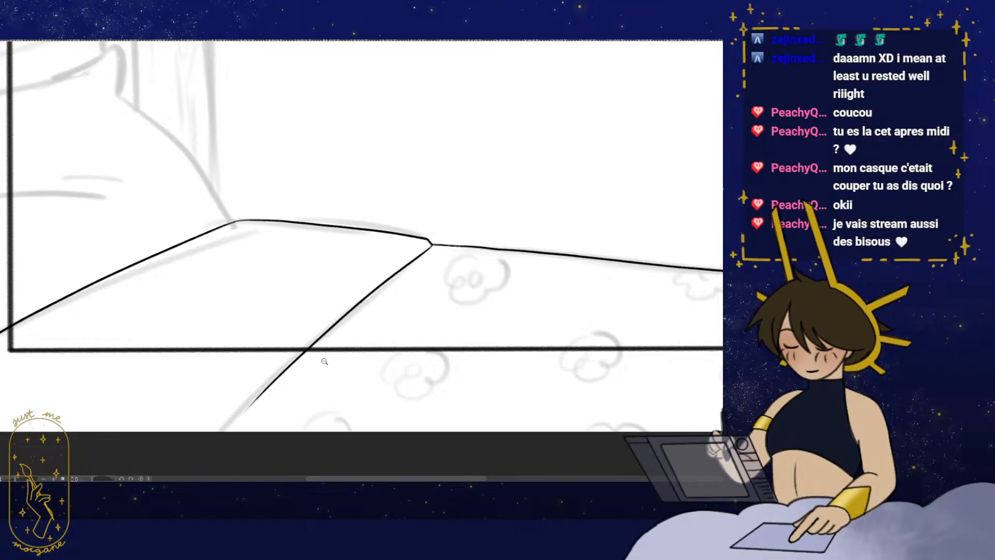
- Mirror the canvas view and ink the pillow's sloping side up from the blanket and around its pointed corner
key(h)
drag(547, 207, 298, 357)
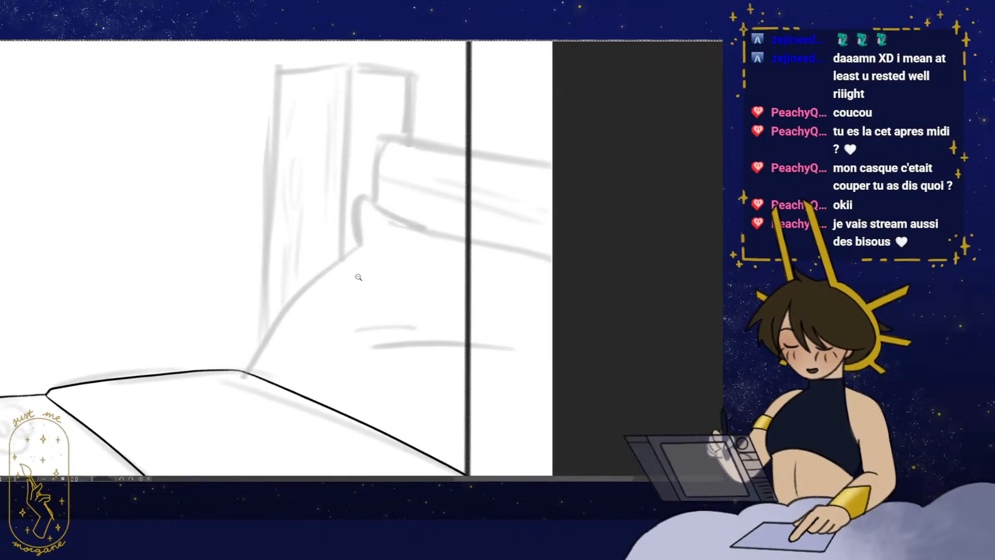
click(358, 278)
mouse_move(413, 181)
mouse_down()
mouse_move(393, 161)
mouse_move(366, 166)
mouse_move(366, 228)
mouse_up()
drag(359, 258, 405, 200)
click(408, 186)
drag(409, 165, 329, 233)
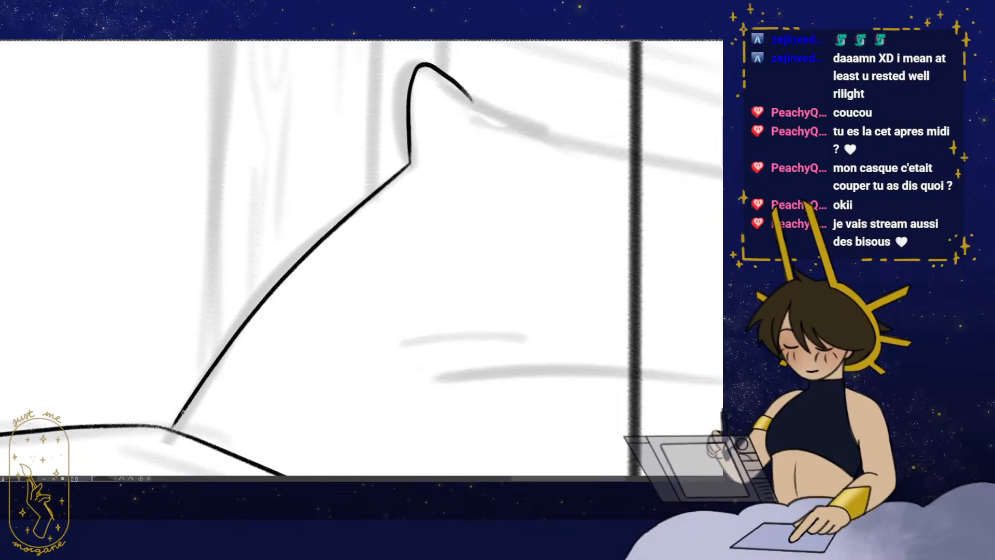
drag(211, 413, 333, 301)
click(337, 285)
mouse_move(264, 340)
mouse_down()
mouse_move(280, 310)
mouse_move(347, 366)
mouse_move(373, 371)
mouse_up()
click(418, 256)
- Ink the pillow's upper edge from its pointed corner out to the page's left edge, restoring the unmirrored, upright view
key(h)
click(384, 328)
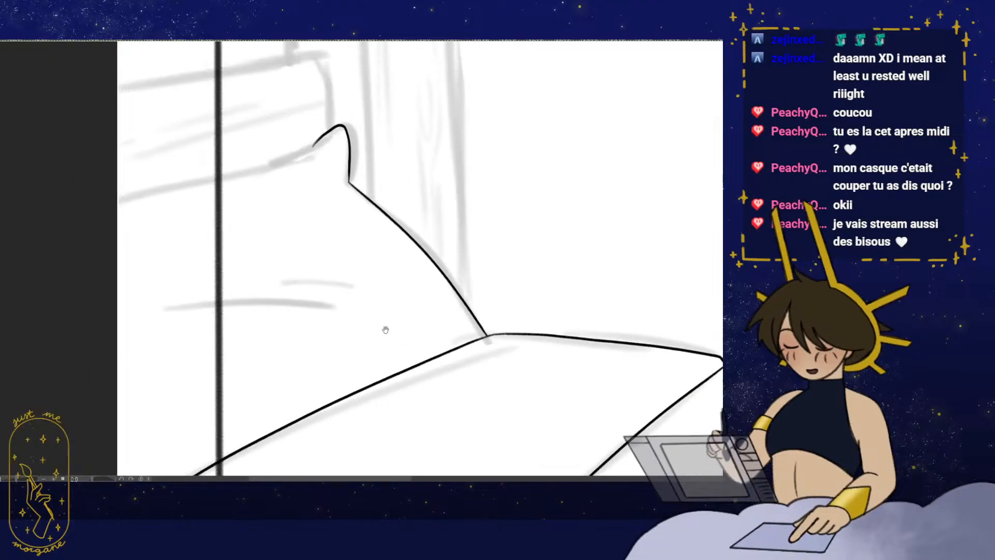
mouse_move(410, 325)
mouse_down()
mouse_move(430, 403)
mouse_move(517, 343)
mouse_up()
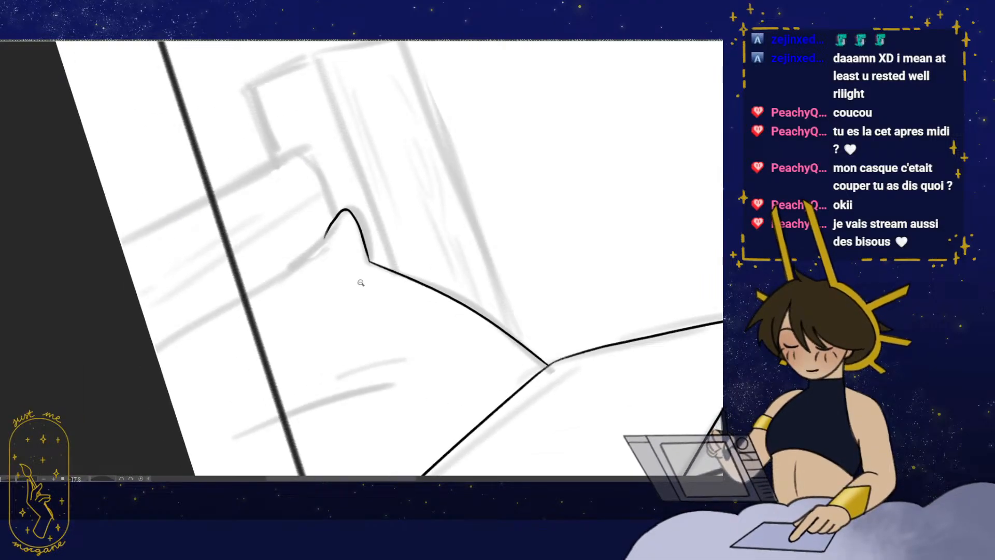
mouse_move(340, 310)
mouse_down()
mouse_move(360, 311)
mouse_move(349, 297)
mouse_move(356, 314)
mouse_up()
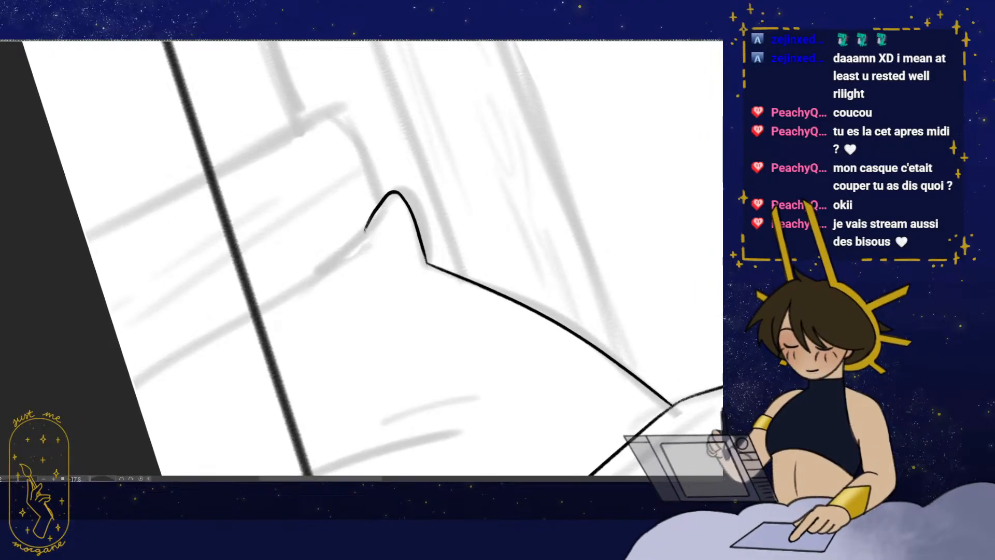
key(ctrl+z)
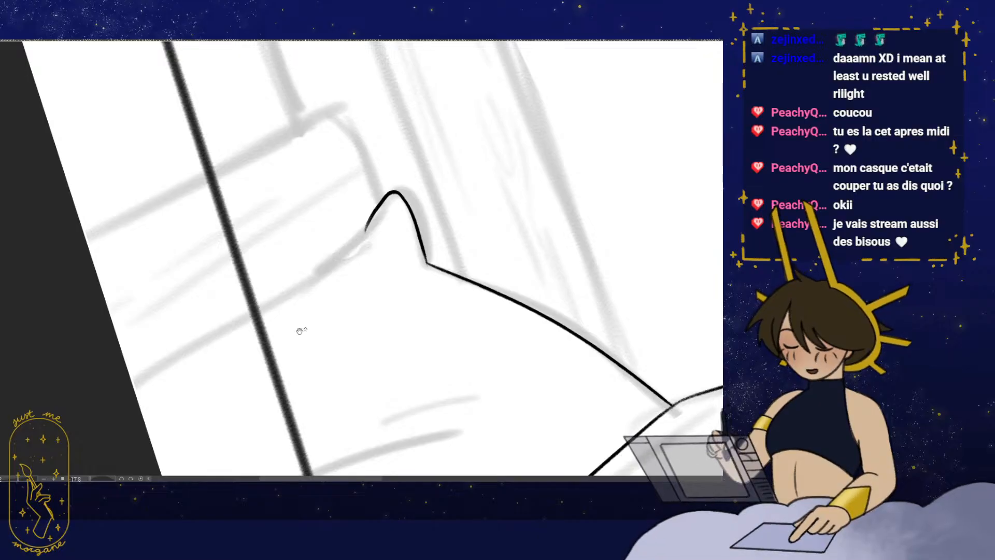
drag(315, 309, 399, 290)
drag(442, 197, 164, 384)
drag(393, 304, 366, 314)
key(ctrl+@)
mouse_move(407, 362)
mouse_down()
mouse_move(329, 336)
mouse_move(369, 335)
mouse_move(367, 376)
mouse_move(348, 364)
mouse_up()
scroll(399, 360, down, 5)
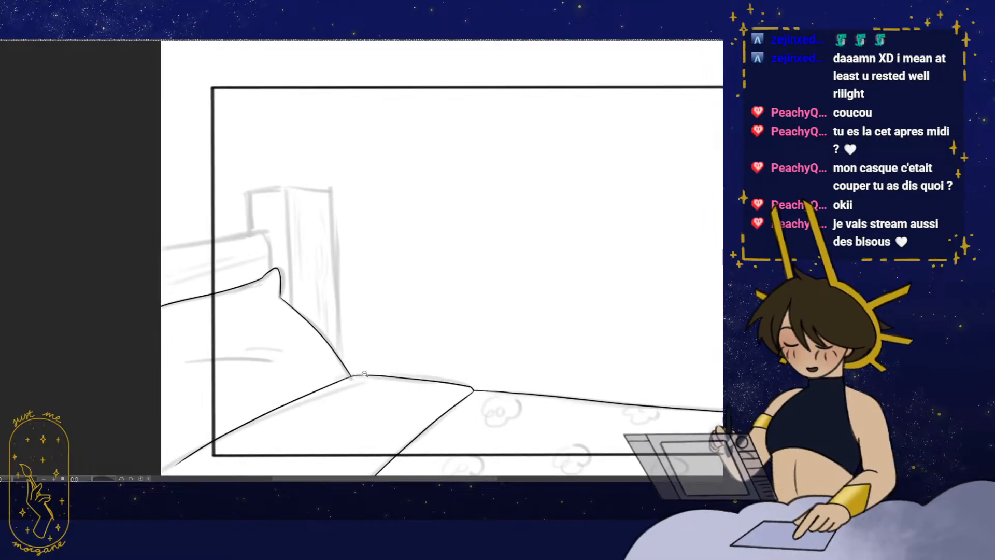
- Ink the bedpost's outer vertical edge down to the pillow's slope, replacing the first trial line
key(h)
mouse_move(480, 333)
mouse_down()
mouse_move(399, 346)
mouse_move(330, 336)
mouse_move(340, 332)
mouse_up()
drag(301, 311, 307, 299)
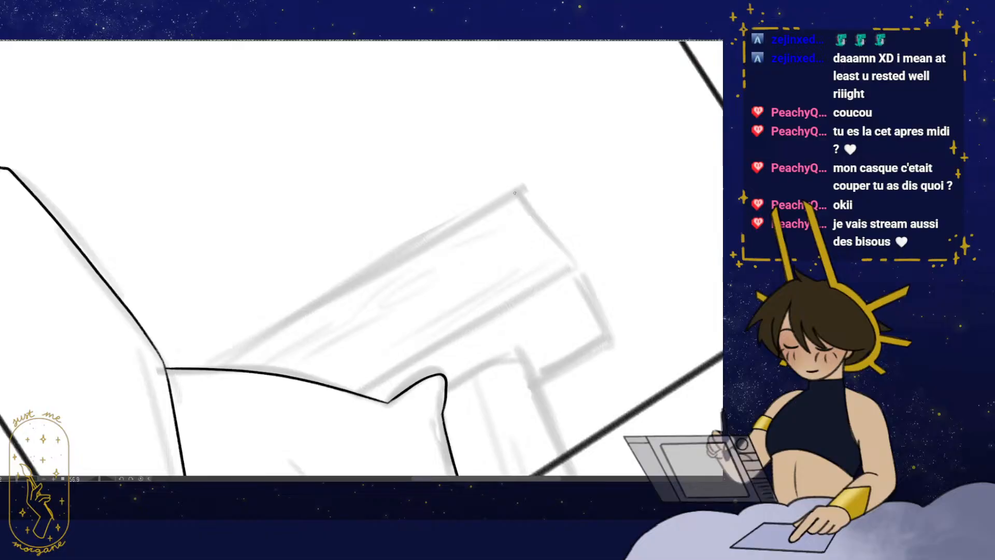
drag(371, 274, 215, 365)
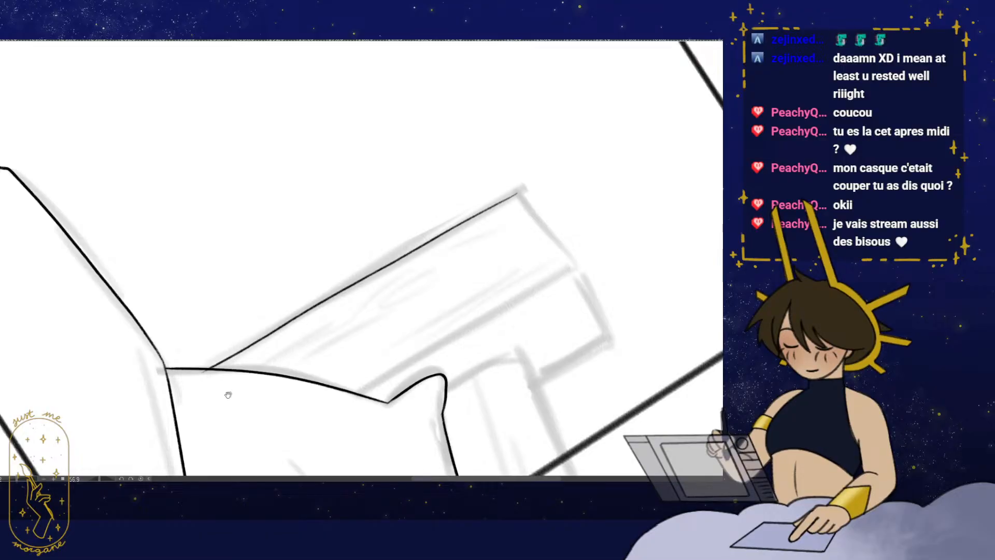
mouse_move(410, 308)
mouse_down()
mouse_move(473, 242)
mouse_move(495, 286)
mouse_move(513, 278)
mouse_move(499, 269)
mouse_move(568, 92)
mouse_up()
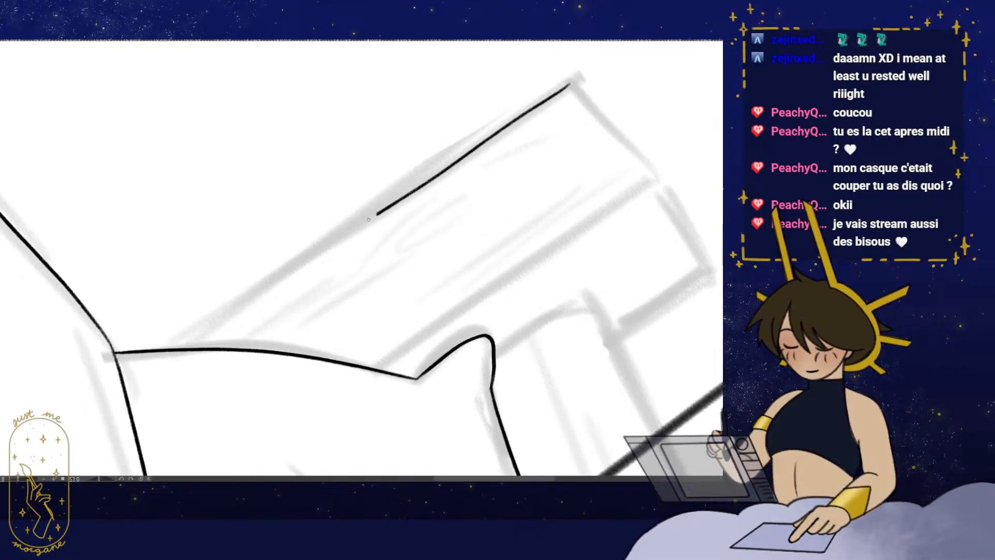
drag(368, 219, 195, 339)
drag(195, 378, 244, 370)
mouse_move(245, 369)
mouse_down()
mouse_move(269, 331)
mouse_move(222, 315)
mouse_up()
double_click(493, 269)
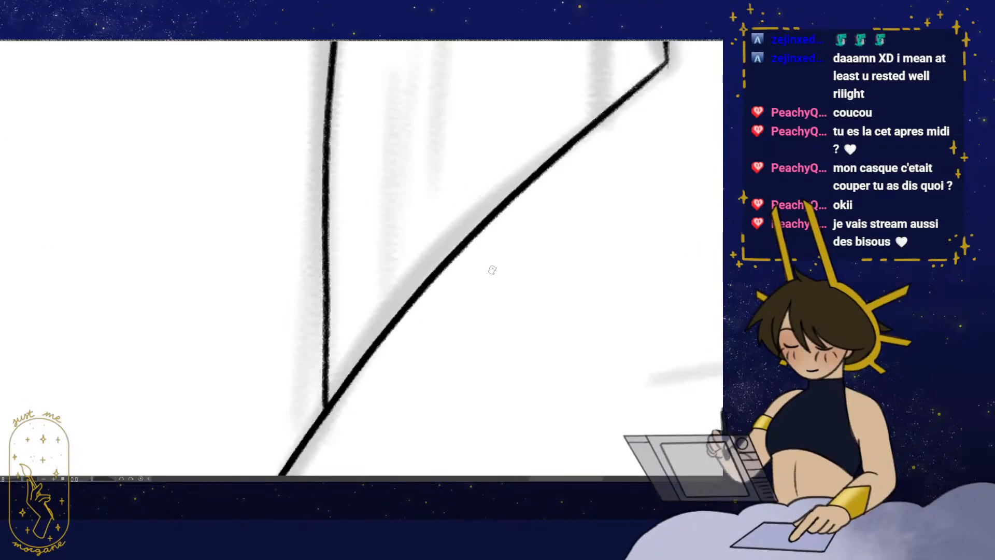
drag(493, 268, 434, 378)
- Ink the bedpost's middle vertical edge, ending it where it meets the pillow's side
key(h)
drag(409, 432, 311, 404)
drag(353, 288, 359, 382)
drag(321, 337, 388, 192)
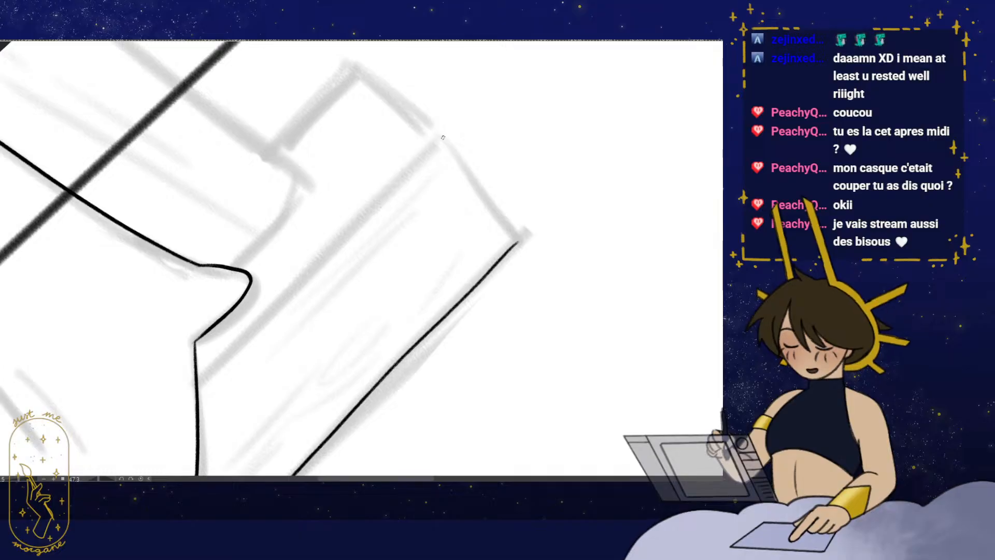
drag(443, 137, 373, 205)
scroll(197, 378, up, 4)
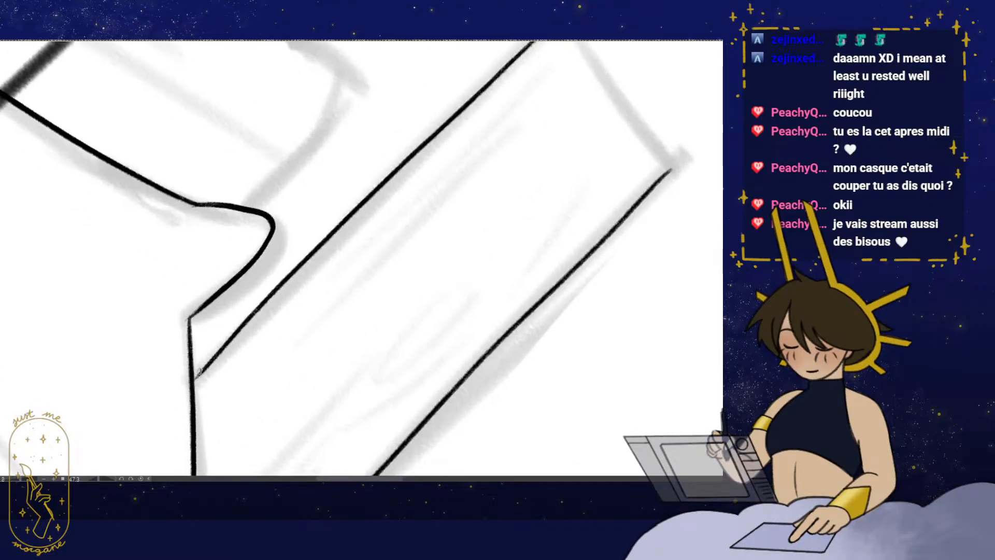
drag(223, 341, 355, 292)
- Ink the two top edges of the bedpost and join them to its outer vertical edge
drag(385, 142, 404, 402)
drag(474, 397, 421, 312)
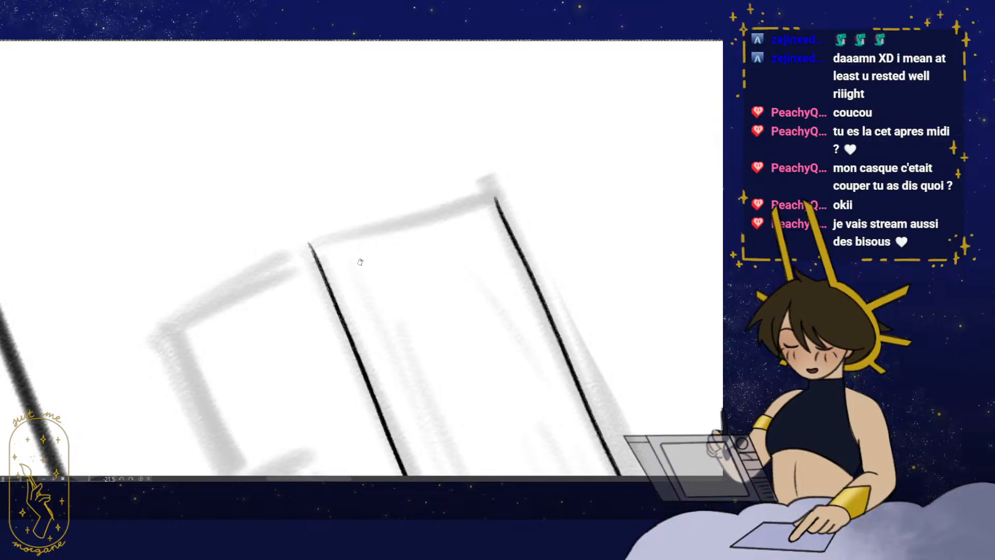
mouse_move(484, 208)
mouse_down()
mouse_move(508, 216)
mouse_move(340, 248)
mouse_up()
drag(299, 336, 365, 254)
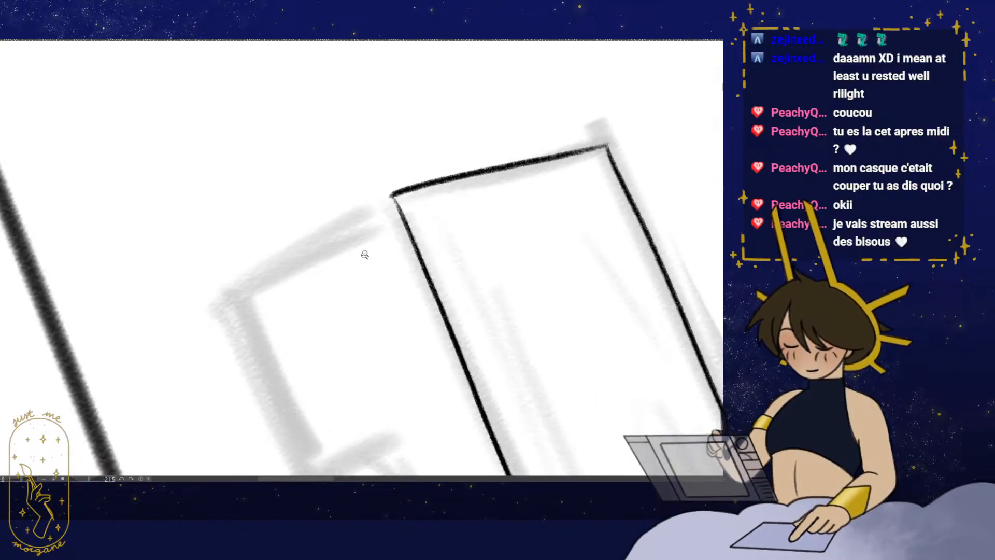
drag(392, 193, 226, 304)
drag(333, 304, 258, 368)
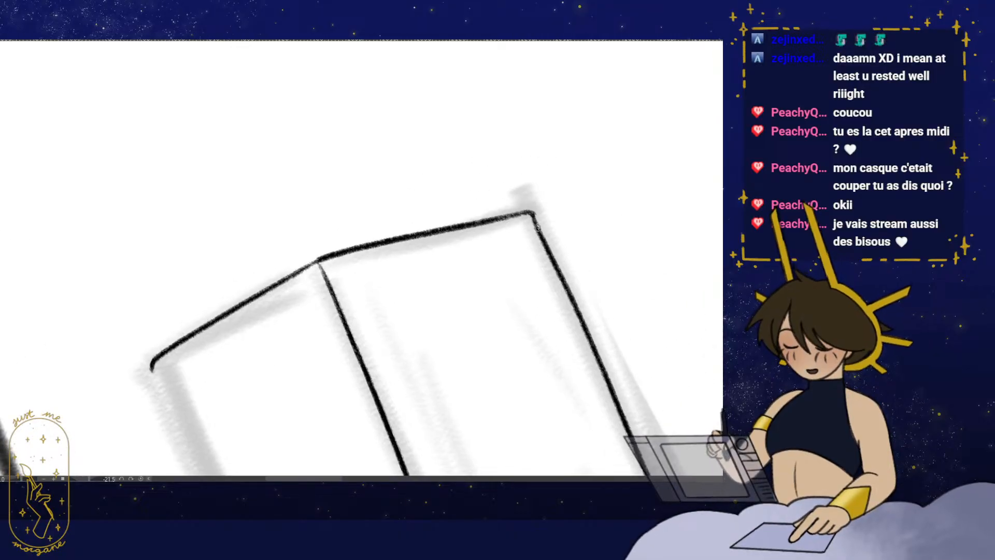
drag(538, 221, 515, 255)
key(ctrl+at)
- Ink the bedpost's short left vertical edge down to the rounded headboard rail
drag(362, 390, 410, 308)
scroll(363, 257, up, 2)
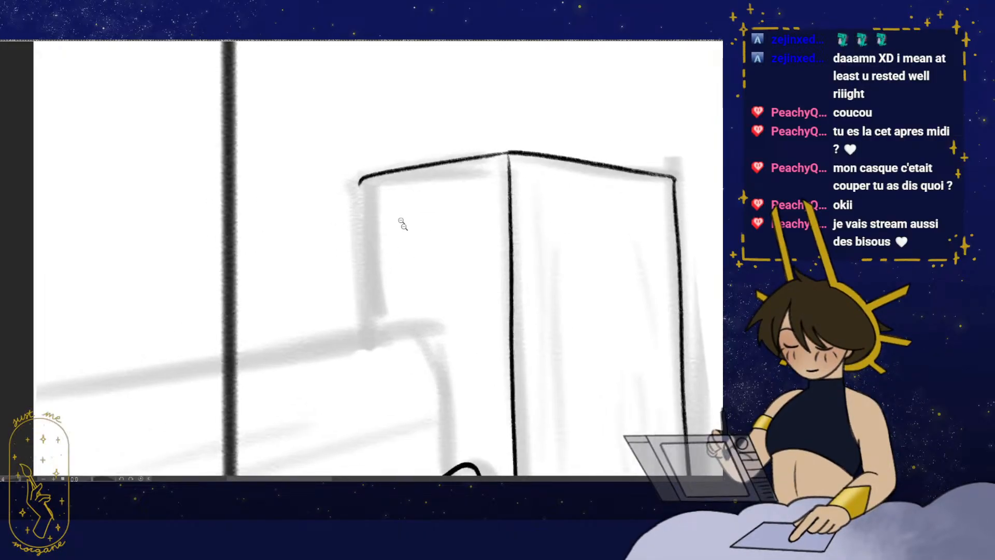
drag(359, 182, 357, 281)
drag(452, 295, 374, 347)
drag(374, 346, 382, 325)
mouse_move(308, 324)
mouse_down()
mouse_move(333, 326)
mouse_move(308, 335)
mouse_up()
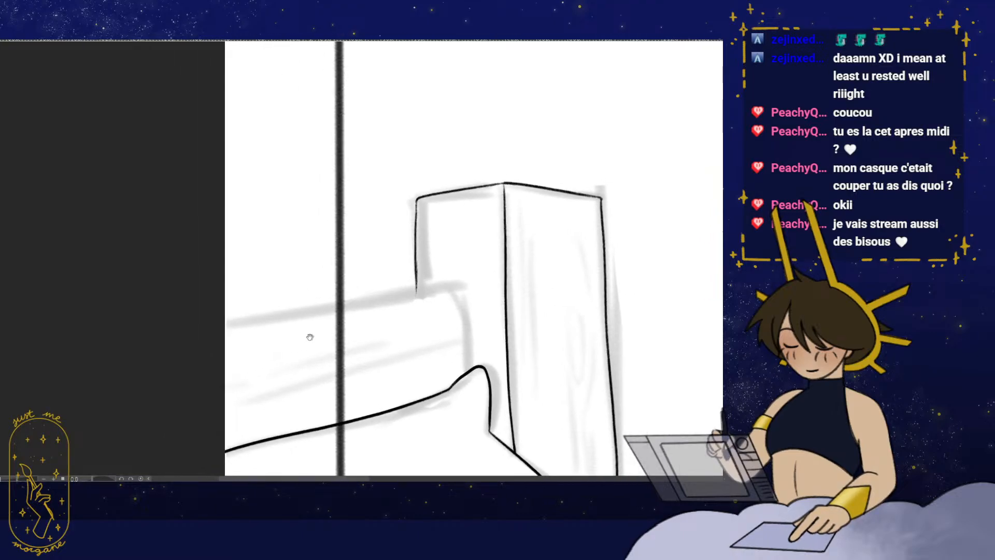
drag(357, 310, 380, 320)
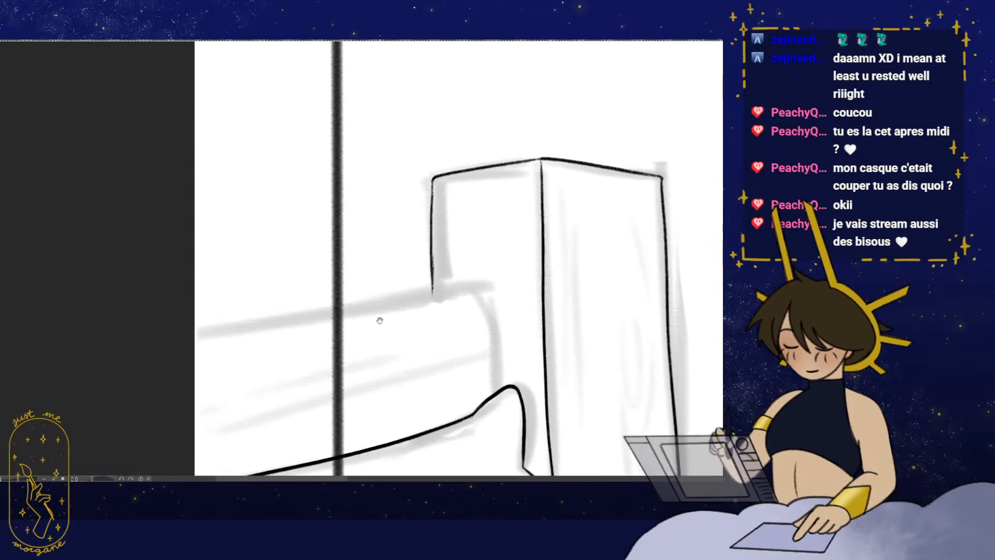
- Ink the headboard rail's top edge out to the page border and its curved end down to the pillow corner
mouse_move(294, 310)
mouse_down()
mouse_move(480, 288)
mouse_move(451, 299)
mouse_up()
key(h)
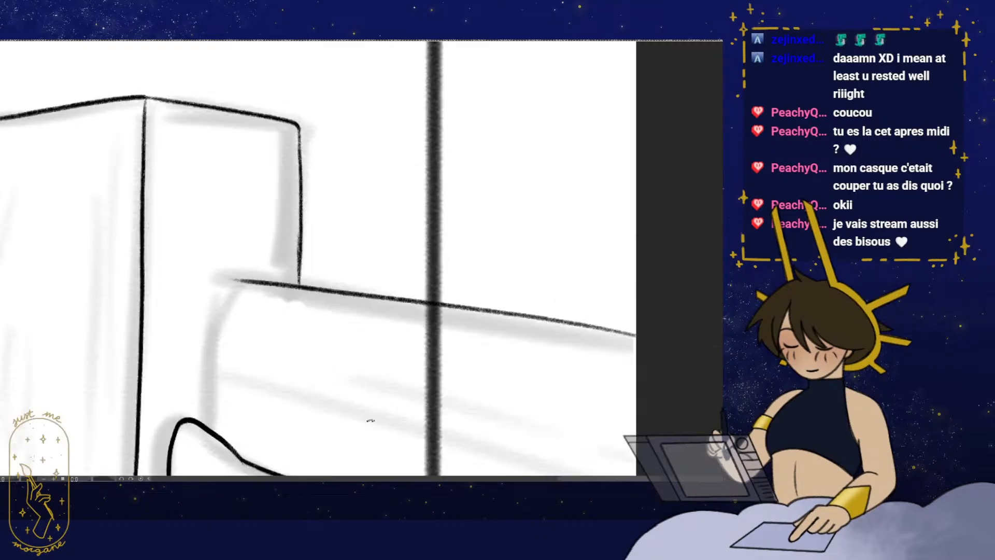
drag(370, 420, 285, 383)
drag(255, 327, 342, 350)
drag(318, 287, 363, 287)
drag(343, 194, 228, 255)
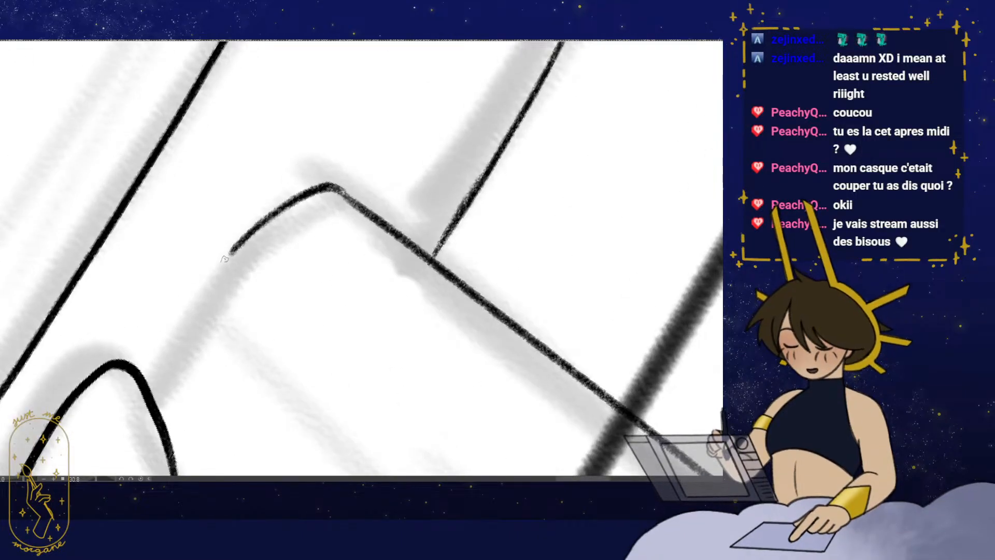
key(r)
key(h)
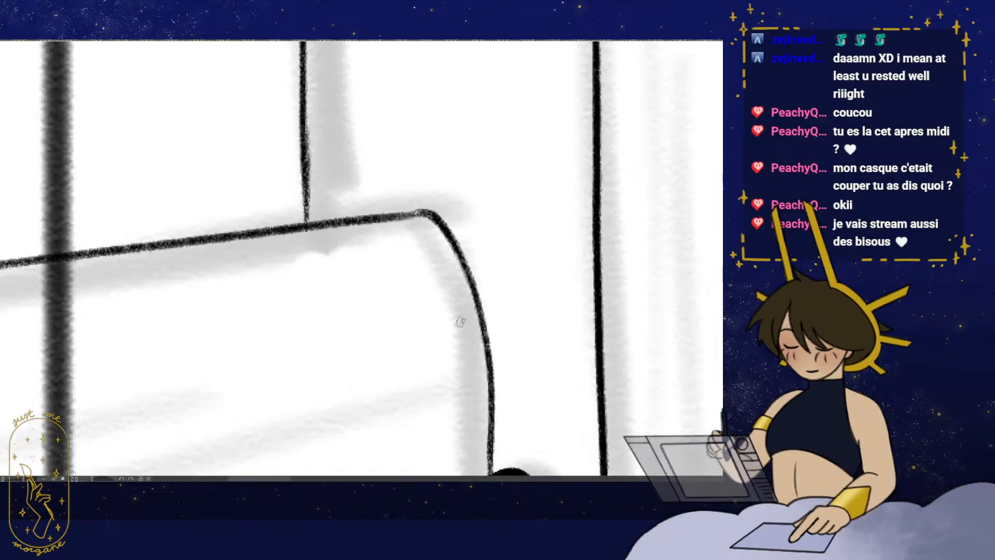
drag(473, 313, 431, 349)
drag(449, 416, 455, 334)
- Undo the headboard rail's top edge and redraw it at a flatter angle in the mirrored view
drag(562, 322, 526, 359)
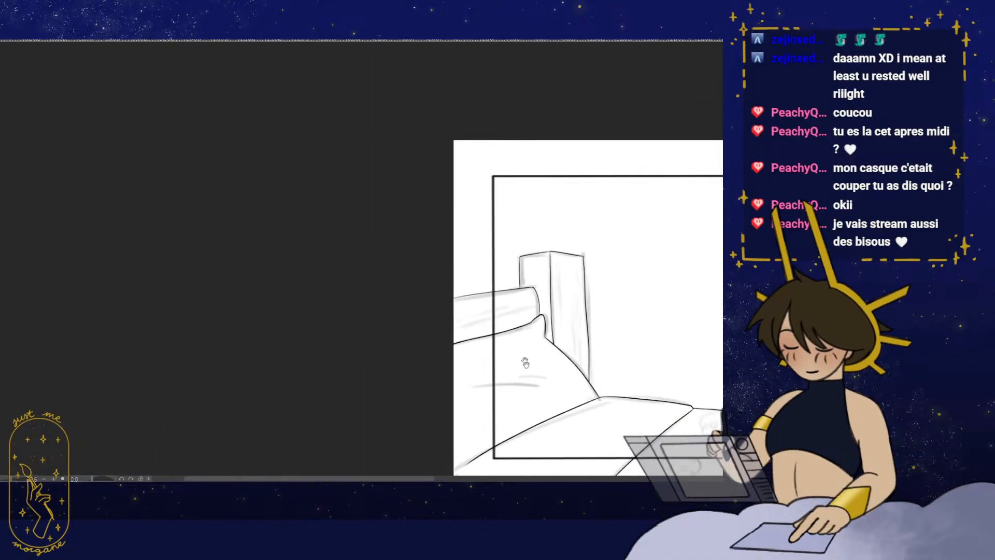
drag(510, 420, 363, 336)
mouse_move(377, 409)
mouse_down()
mouse_move(352, 404)
mouse_move(381, 426)
mouse_up()
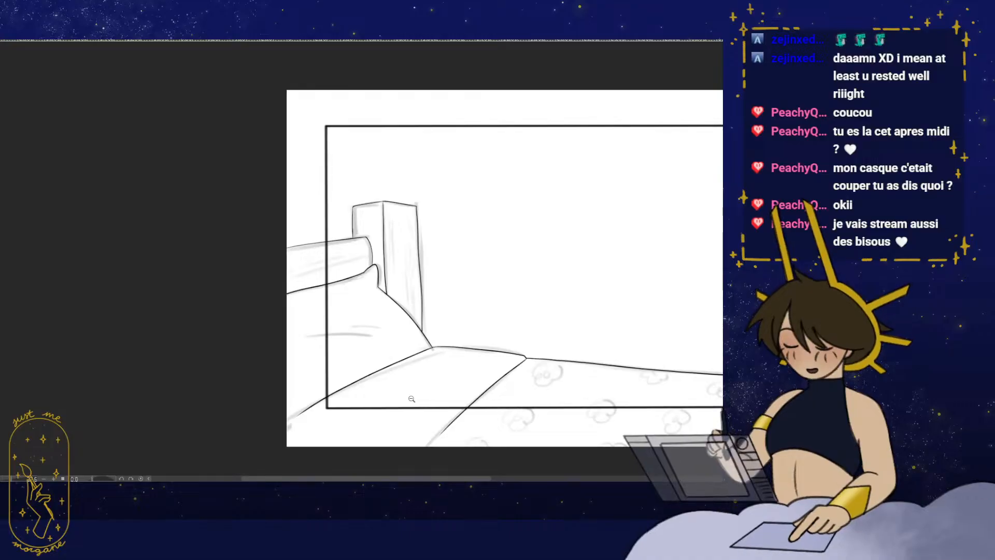
key(h)
mouse_move(440, 291)
mouse_down()
mouse_move(438, 322)
mouse_move(461, 278)
mouse_move(433, 262)
mouse_move(379, 270)
mouse_move(392, 268)
mouse_up()
key(ctrl+z)
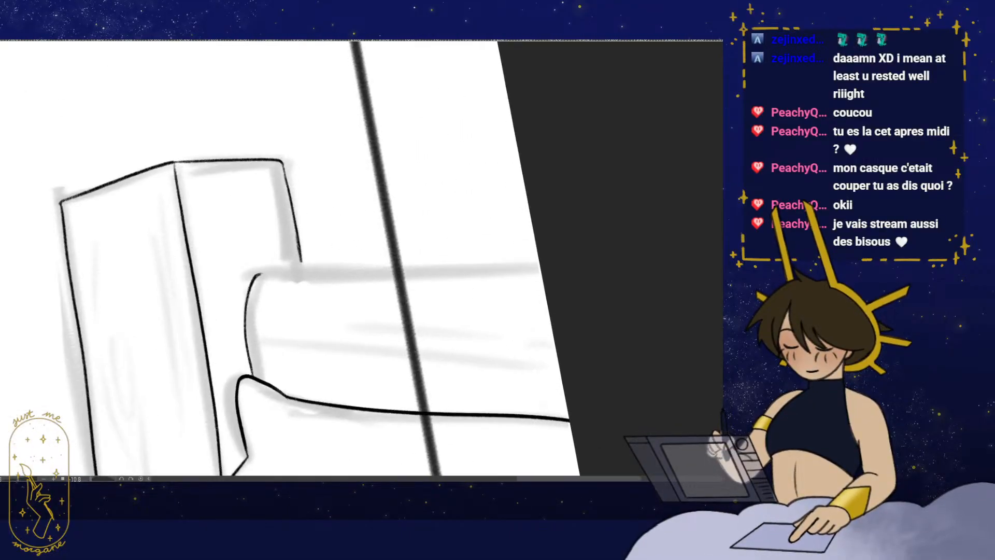
drag(482, 232, 534, 223)
key(ctrl+at)
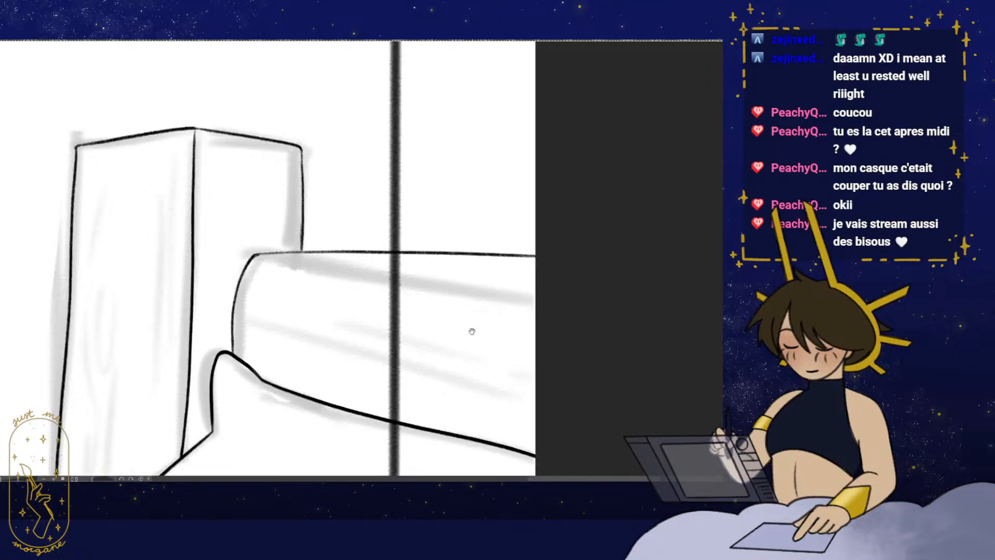
- Draw thin vertical wood-grain lines and an elongated oval knot on the bedpost's wide front face
drag(471, 331, 483, 277)
drag(484, 277, 463, 276)
key(h)
drag(510, 310, 477, 315)
drag(367, 425, 330, 415)
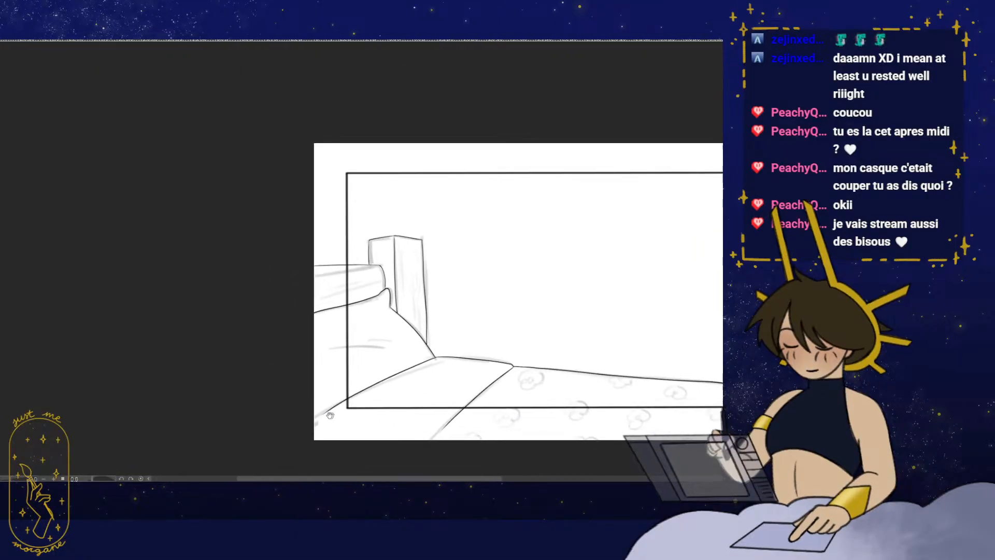
mouse_move(417, 290)
mouse_down()
mouse_move(440, 313)
mouse_move(467, 280)
mouse_move(444, 280)
mouse_move(401, 164)
mouse_up()
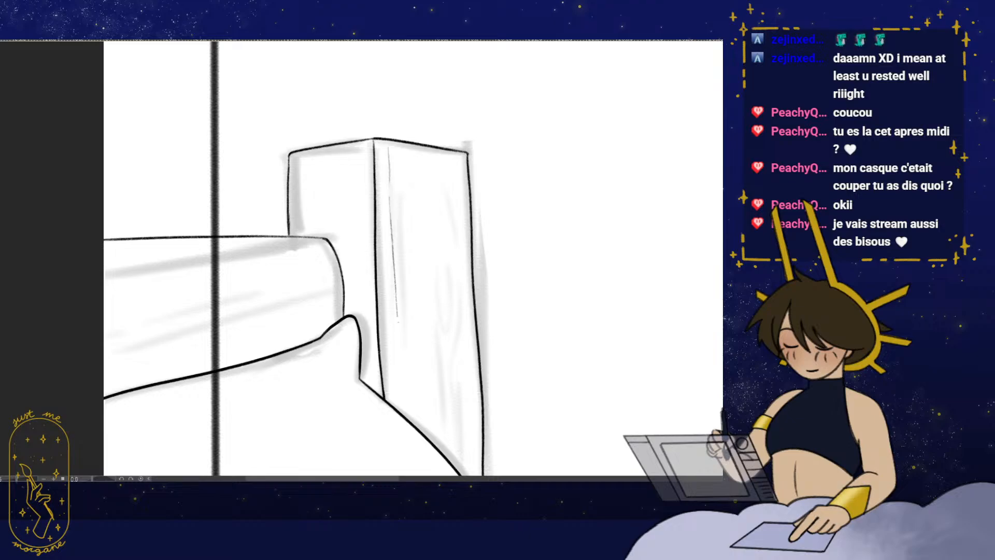
drag(403, 266, 407, 352)
click(431, 297)
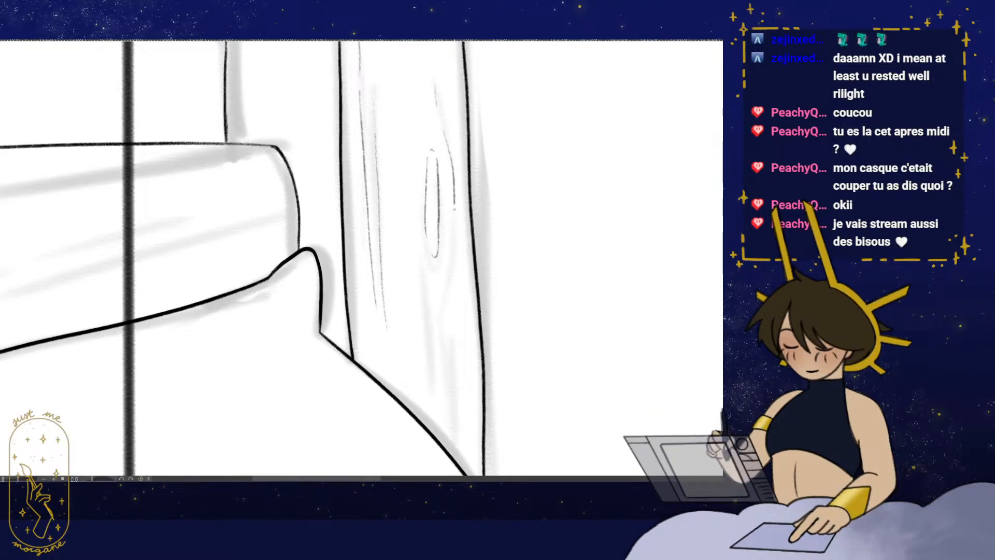
drag(415, 168, 415, 237)
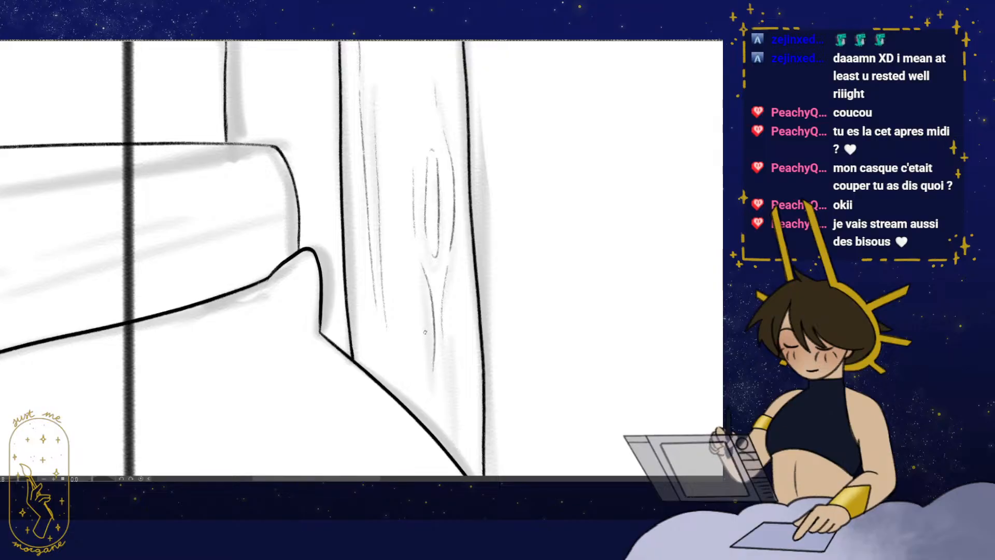
drag(425, 331, 429, 402)
- Erase the left grain line beneath the bedpost's knot and redraw it longer, running down toward the pillow
alt+click(498, 340)
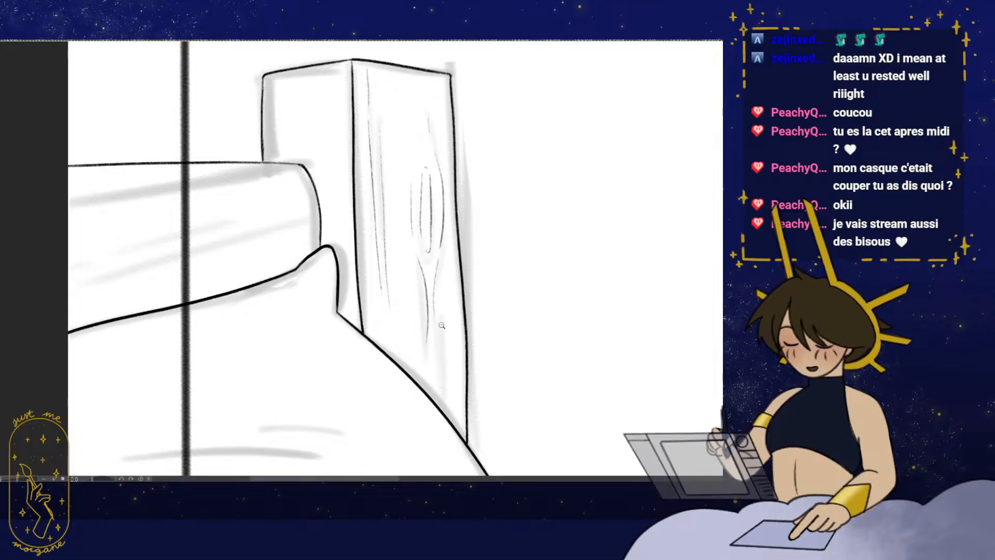
drag(443, 344, 428, 333)
click(433, 287)
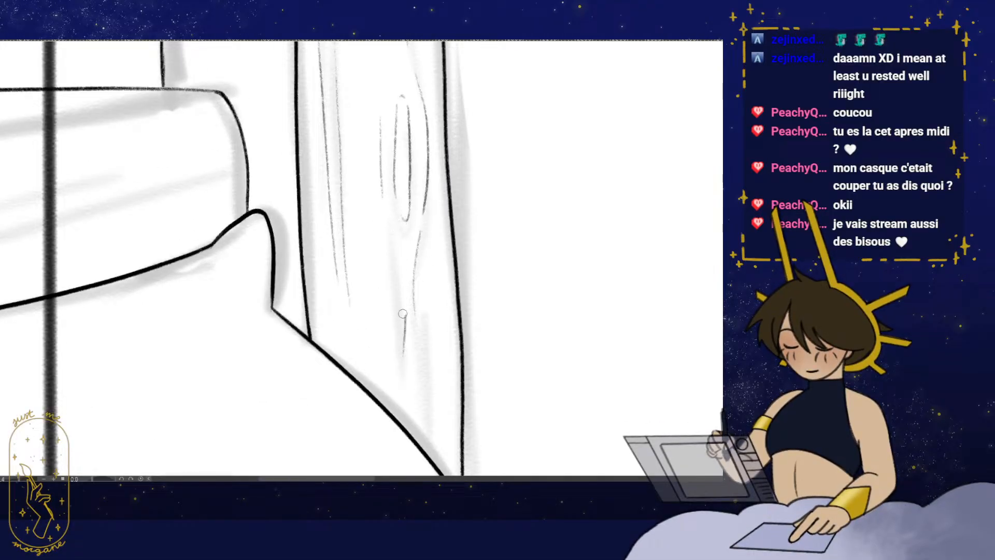
scroll(409, 275, up, 1)
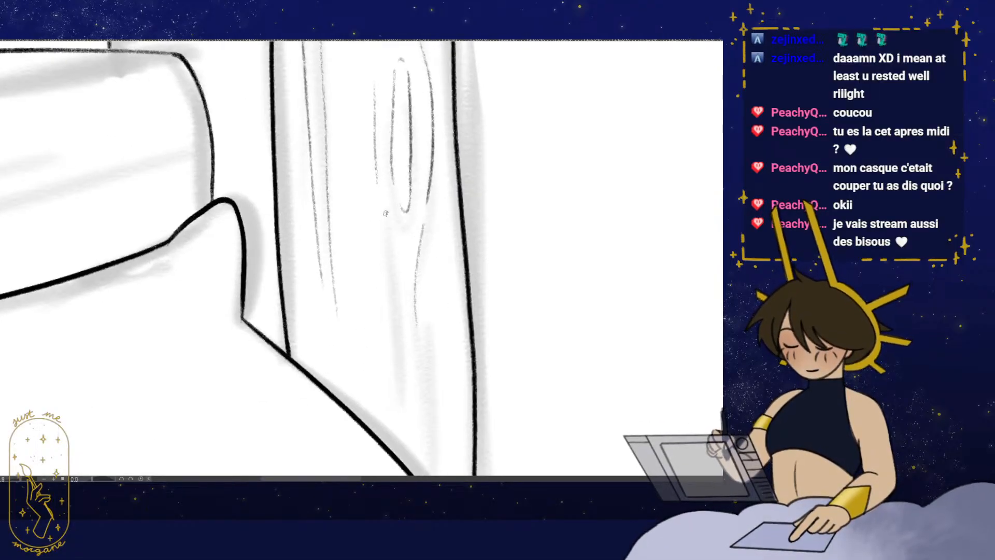
drag(402, 251, 400, 415)
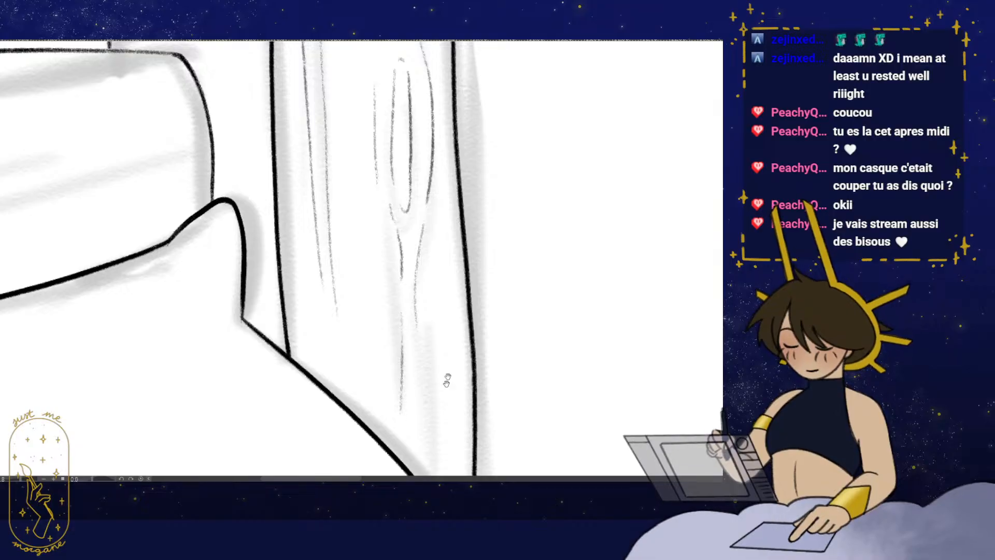
- Add grain lines to the lower part of the bedpost's front face, ending at the pillow's sloping edge
drag(446, 378, 442, 261)
drag(431, 176, 438, 388)
drag(445, 295, 447, 403)
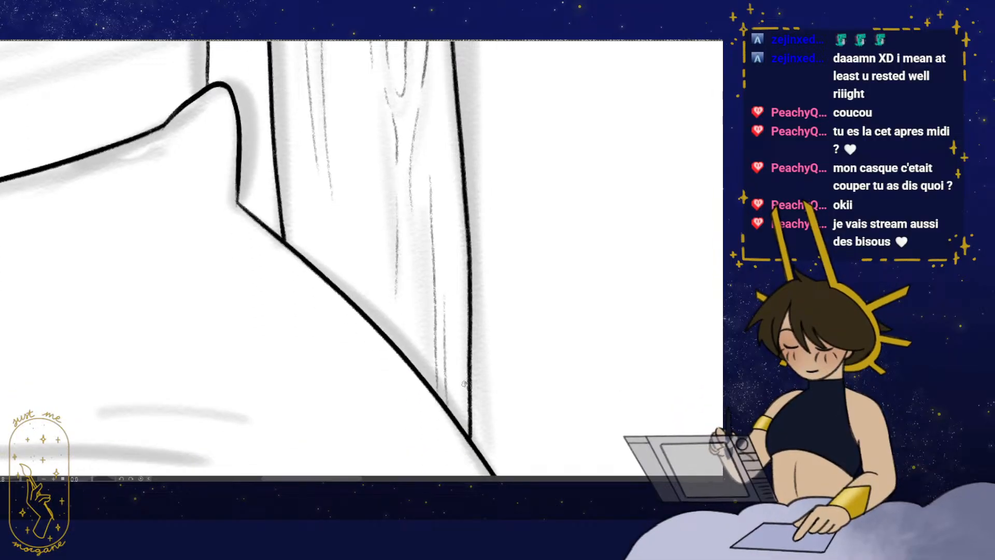
drag(476, 346, 474, 317)
drag(314, 217, 328, 254)
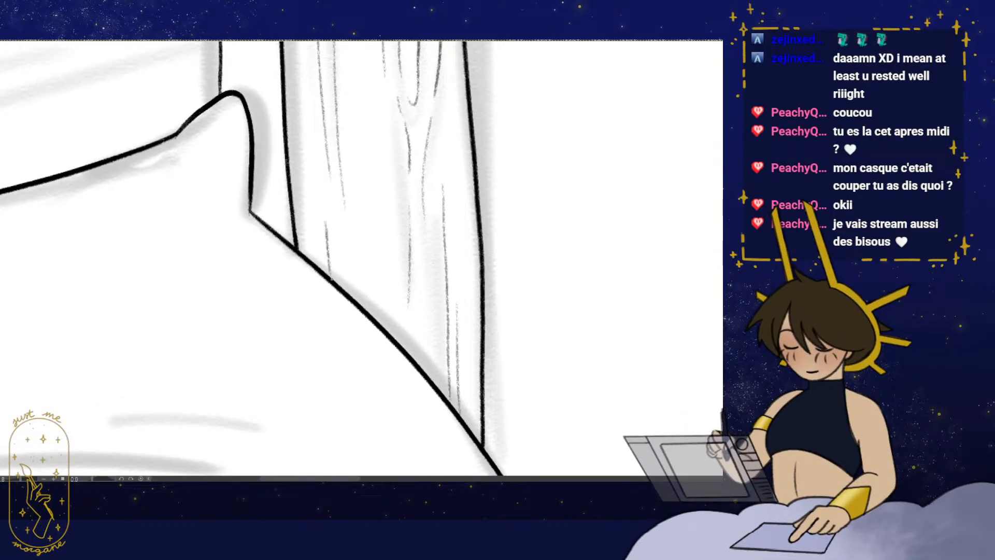
drag(402, 222, 425, 316)
drag(429, 338, 418, 340)
- Draw long grain lines on the bedpost's narrow side face, parallel to the central corner edge
drag(346, 213, 375, 295)
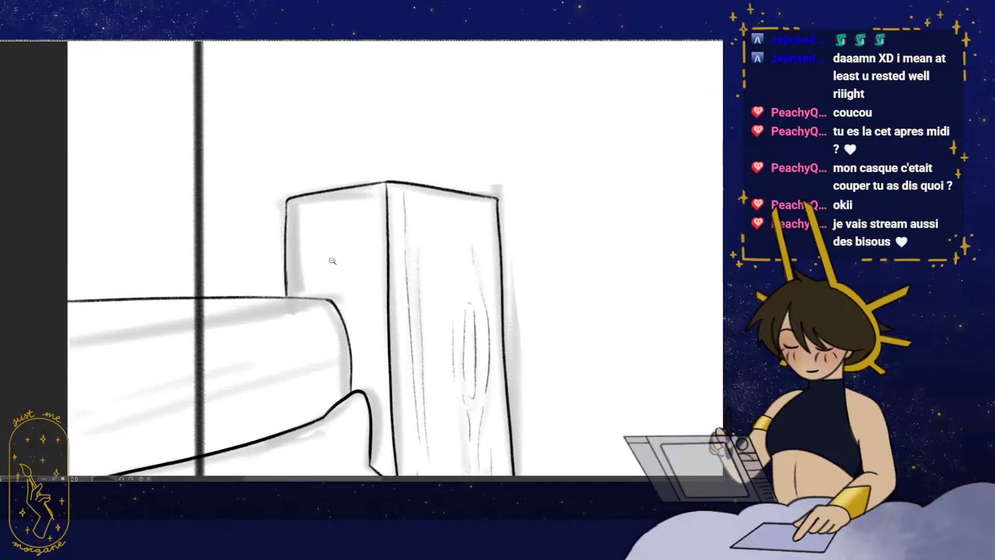
drag(333, 259, 338, 252)
drag(351, 337, 361, 314)
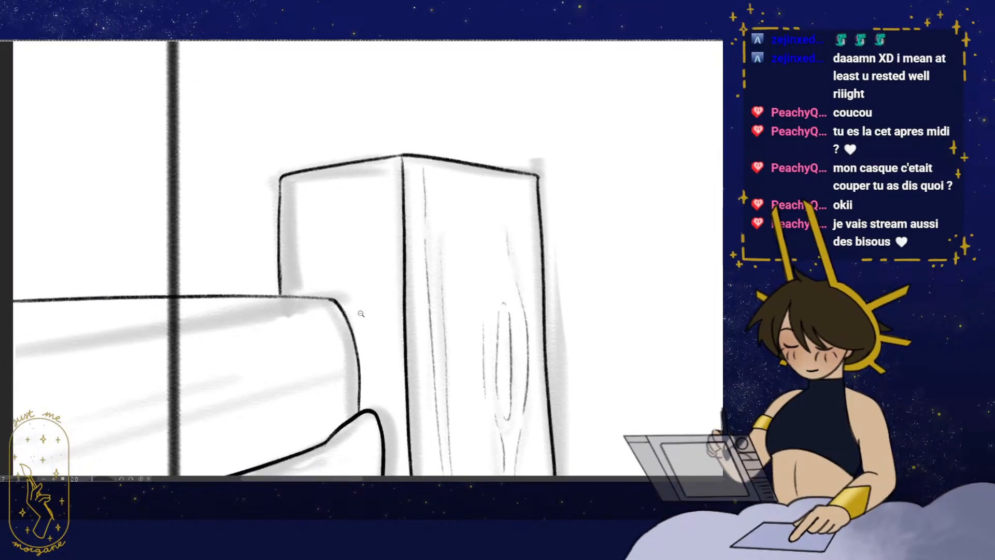
drag(418, 354, 285, 331)
drag(354, 299, 348, 324)
drag(324, 314, 277, 328)
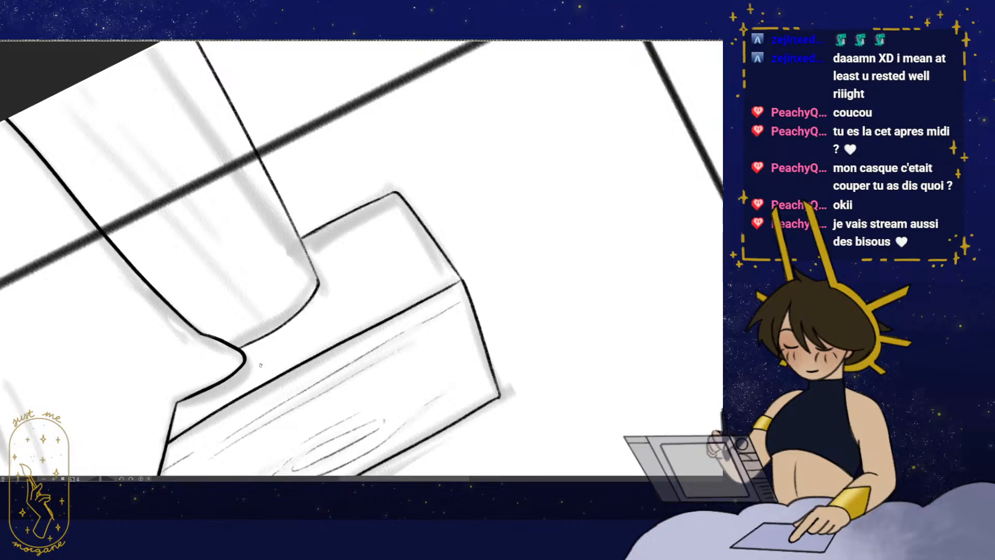
mouse_move(380, 304)
mouse_down()
mouse_move(432, 279)
mouse_move(457, 270)
mouse_up()
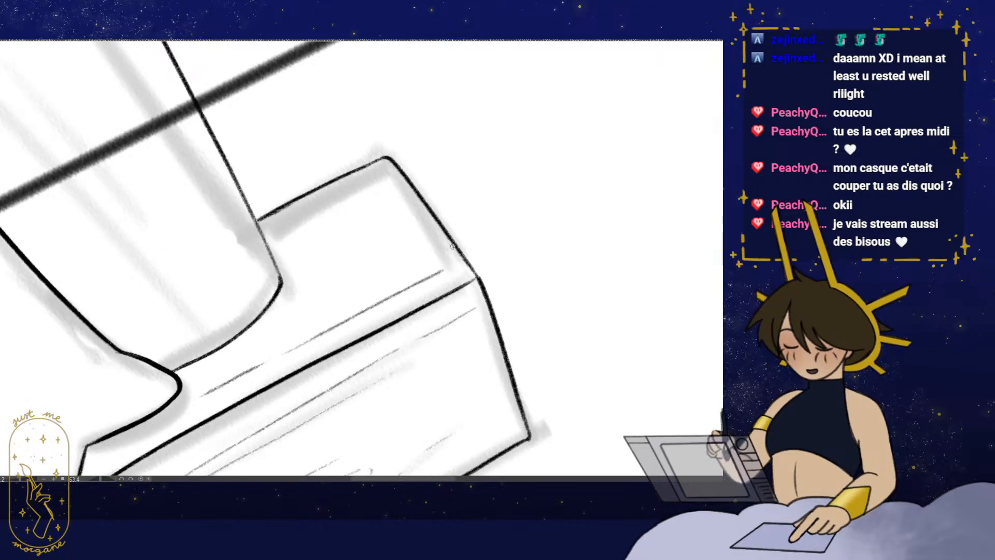
- Add broken grain lines along the outer edge of the bedpost's narrow side face
mouse_move(345, 257)
mouse_down()
mouse_move(369, 302)
mouse_move(294, 270)
mouse_move(435, 197)
mouse_up()
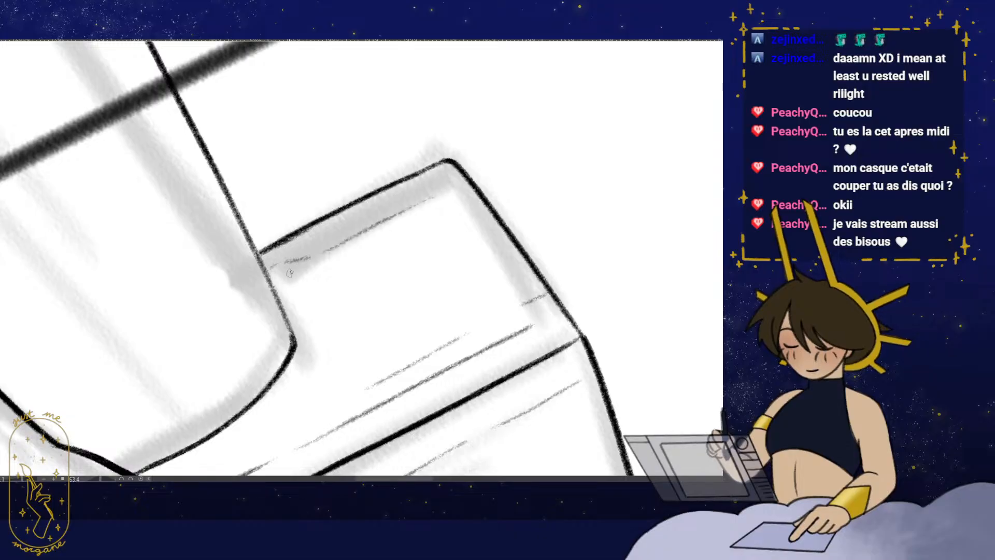
drag(293, 271, 398, 224)
drag(446, 199, 471, 188)
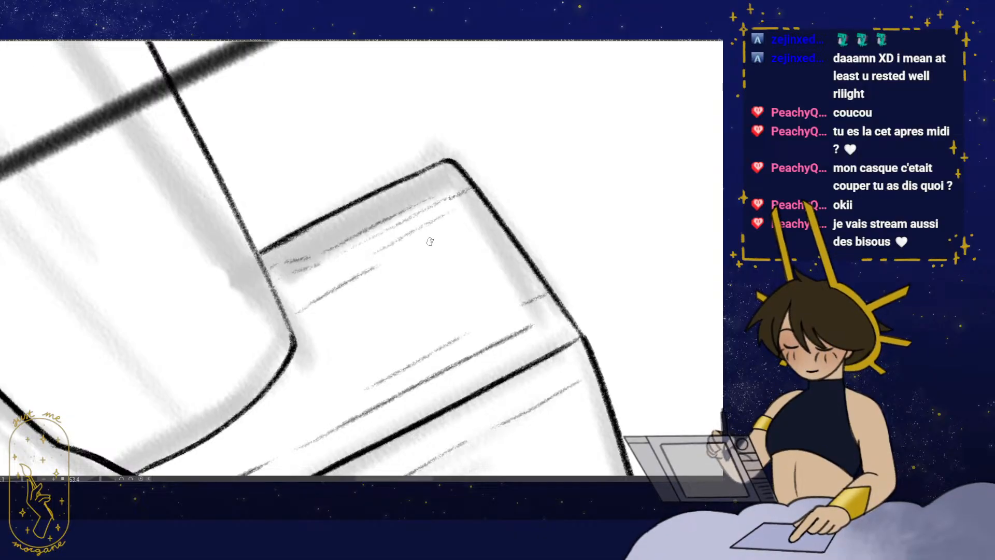
key(ctrl+at)
drag(485, 333, 438, 285)
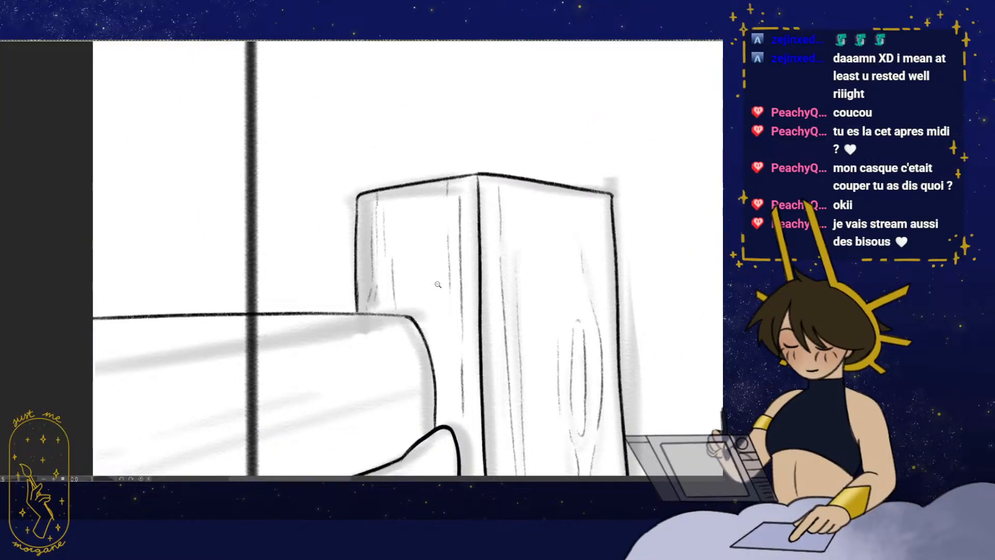
drag(442, 383, 403, 342)
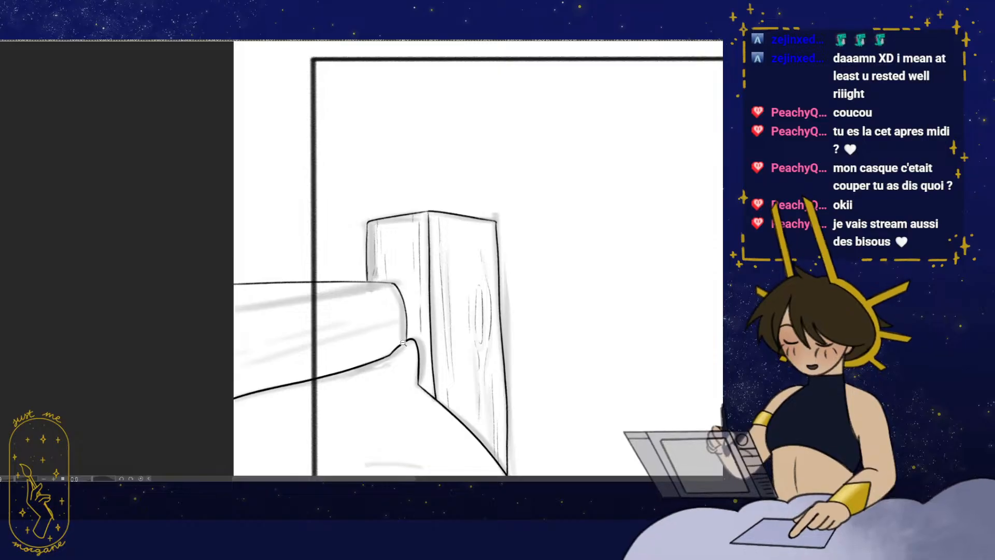
- Draw lengthwise wood-grain lines along the upper part of the headboard rail
mouse_move(427, 395)
mouse_down()
mouse_move(431, 368)
mouse_move(412, 411)
mouse_move(445, 350)
mouse_up()
drag(299, 339, 334, 329)
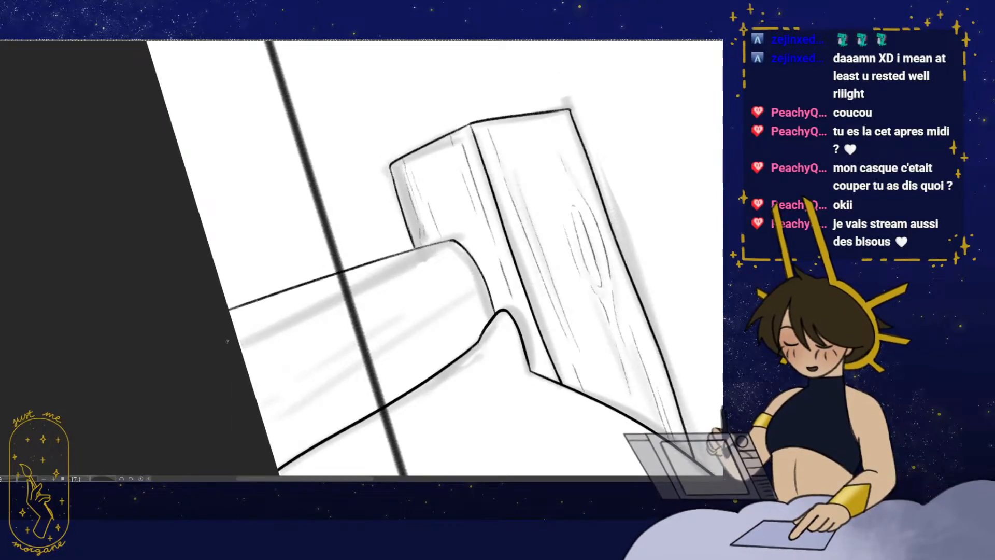
drag(239, 336, 297, 319)
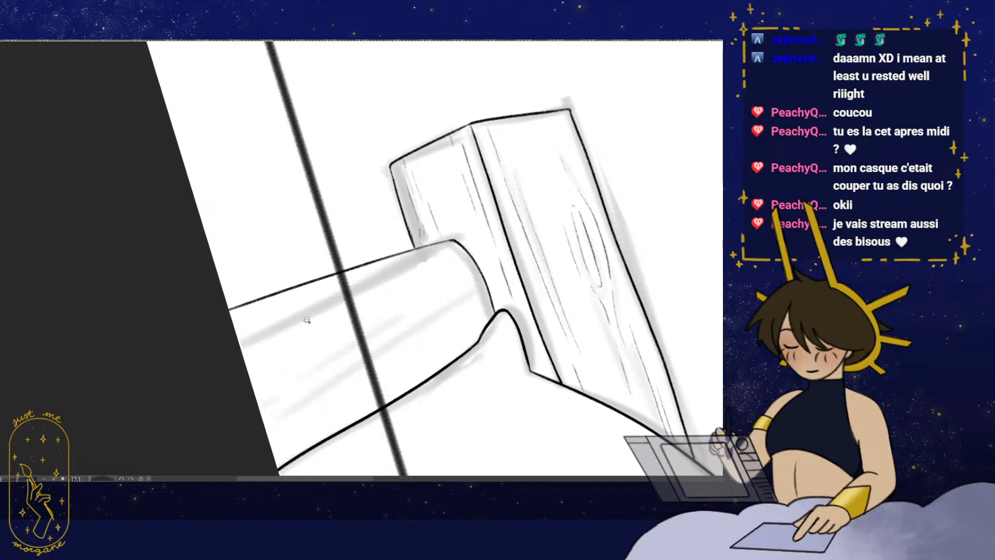
click(307, 320)
drag(372, 285, 513, 232)
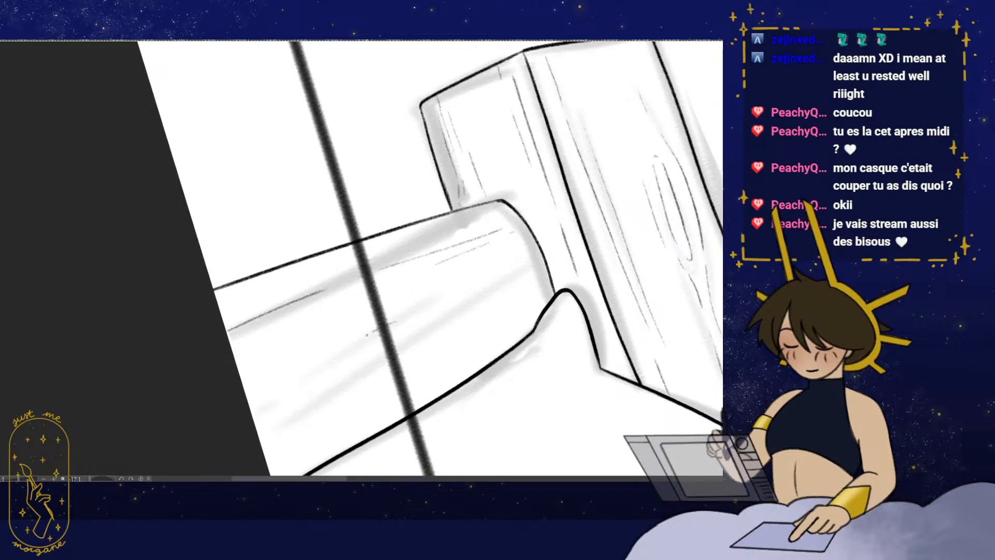
- Draw an oval wood knot in the middle of the headboard rail and grain lines toward its rounded end
drag(367, 334, 361, 339)
drag(348, 355, 406, 331)
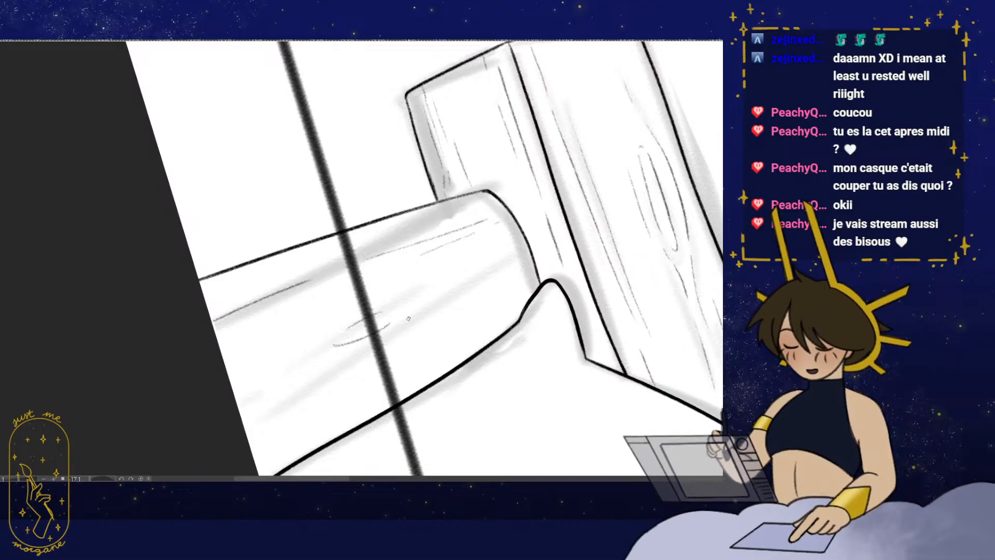
drag(443, 367, 430, 370)
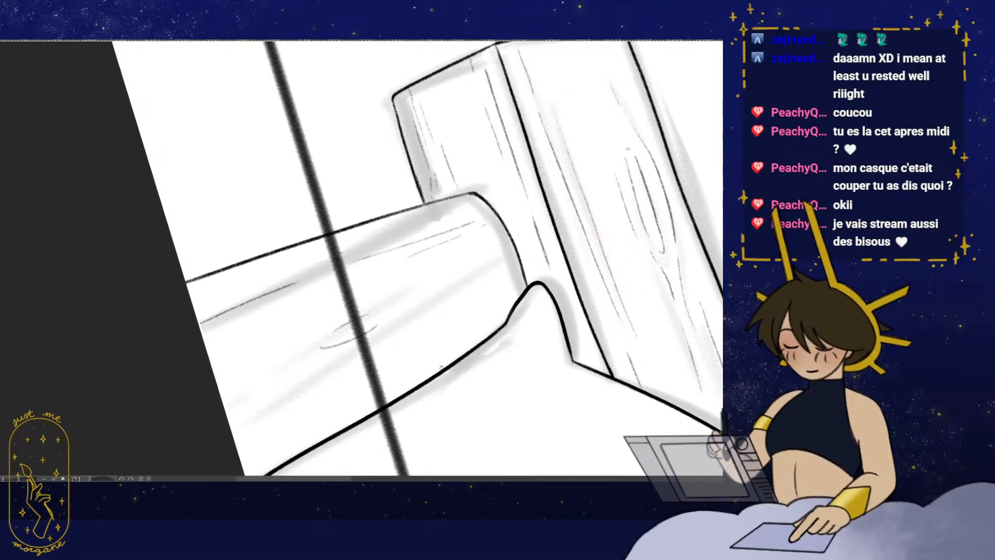
click(423, 307)
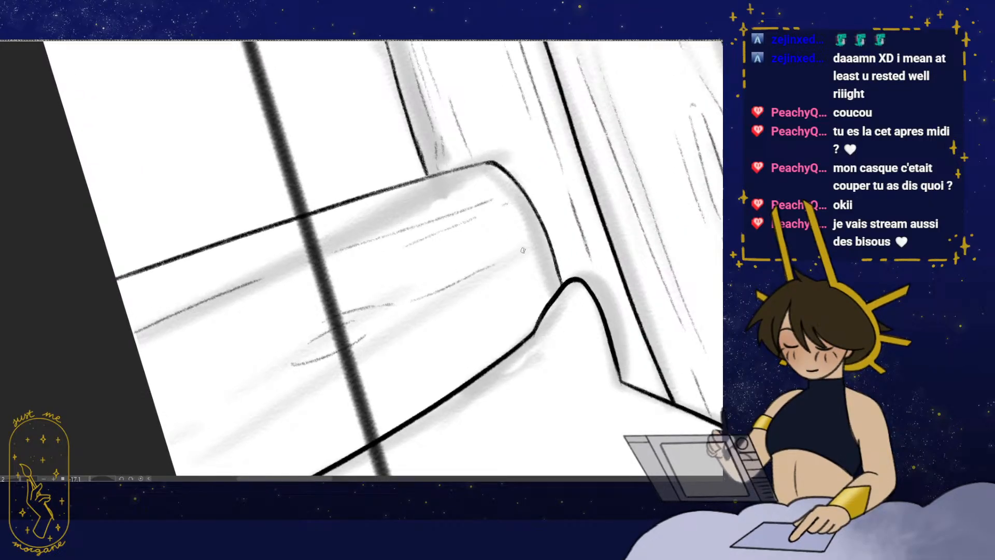
drag(526, 249, 438, 301)
drag(406, 355, 436, 296)
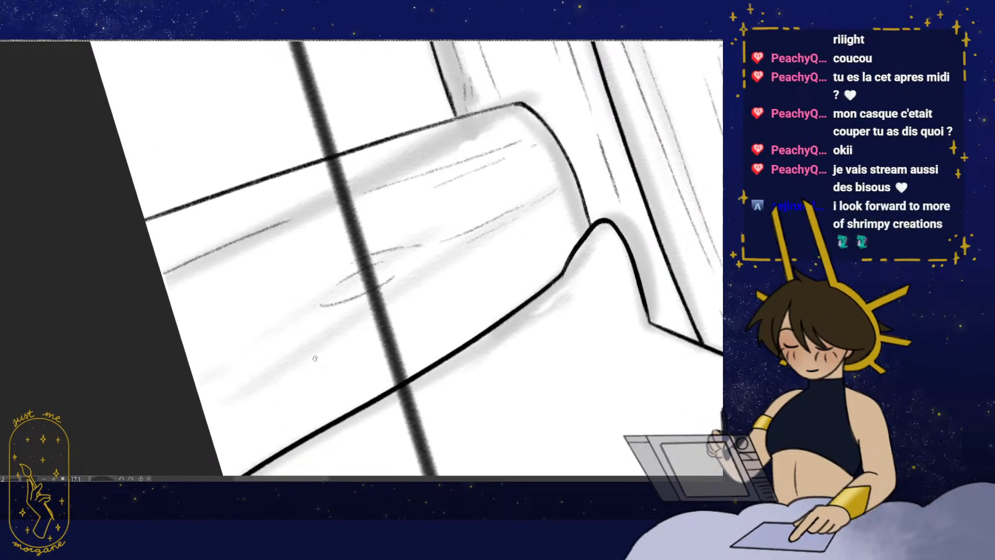
- Add broken grain lines across the headboard rail's lower part, just above the pillow's top edge
drag(230, 392, 420, 306)
mouse_move(420, 342)
mouse_down()
mouse_move(375, 357)
mouse_move(429, 326)
mouse_up()
drag(458, 308, 539, 263)
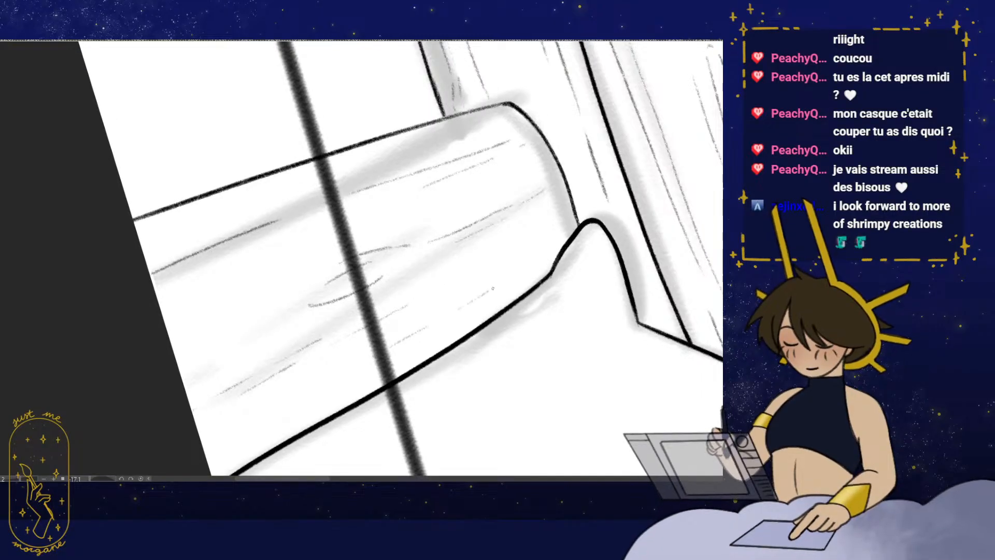
key(ctrl+at)
mouse_move(535, 308)
mouse_down()
mouse_move(405, 296)
mouse_move(419, 293)
mouse_move(401, 310)
mouse_up()
scroll(417, 316, up, 3)
- Ink the two curved fold lines in the middle of the pillow over the rough sketch
key(p)
scroll(486, 309, down, 8)
drag(442, 406, 380, 342)
drag(417, 447, 396, 382)
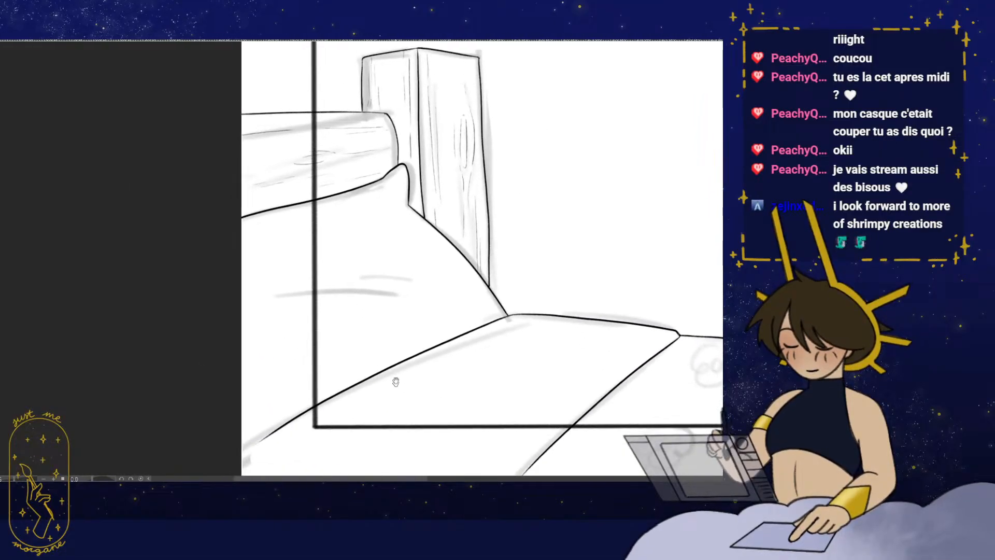
drag(366, 328, 367, 337)
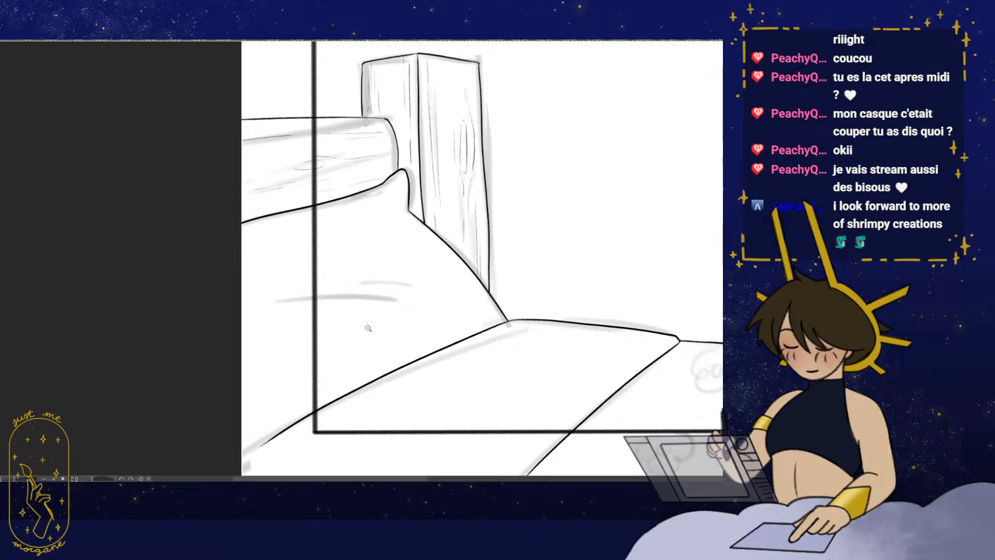
scroll(437, 355, up, 2)
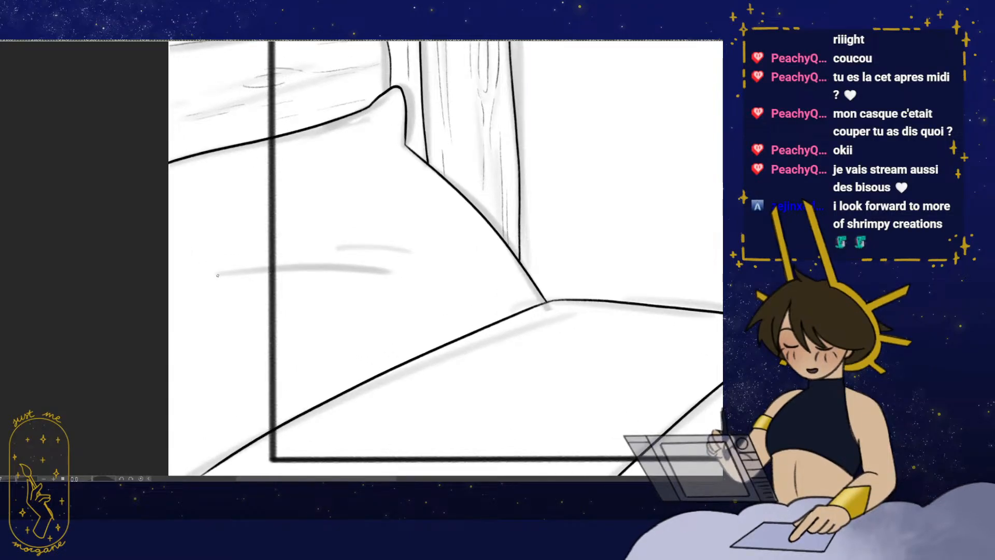
drag(398, 264, 415, 313)
scroll(414, 311, up, 2)
drag(331, 294, 475, 294)
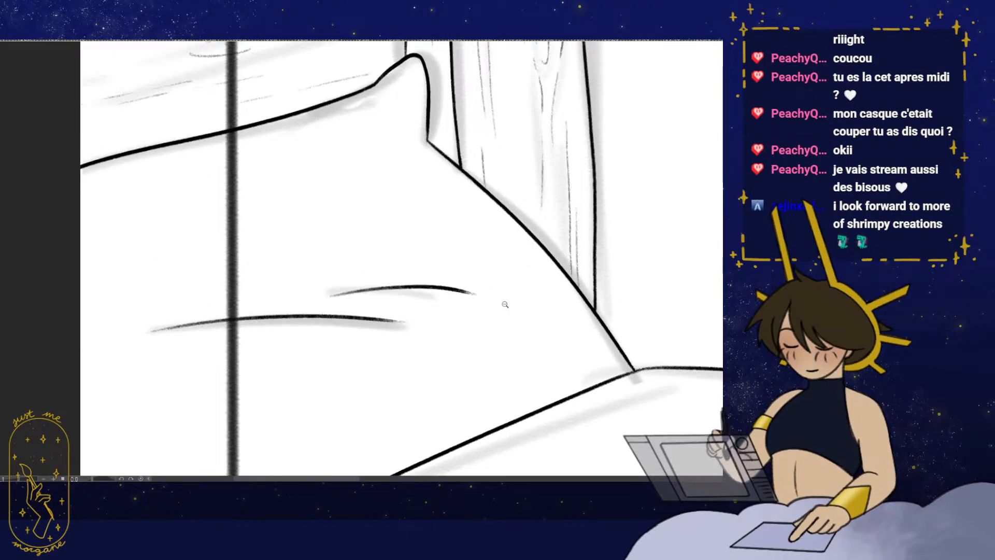
- Add light broken detail strokes just inside the pillow's raised corner and along its upper edge
scroll(503, 304, down, 5)
drag(476, 377, 417, 339)
drag(399, 297, 408, 336)
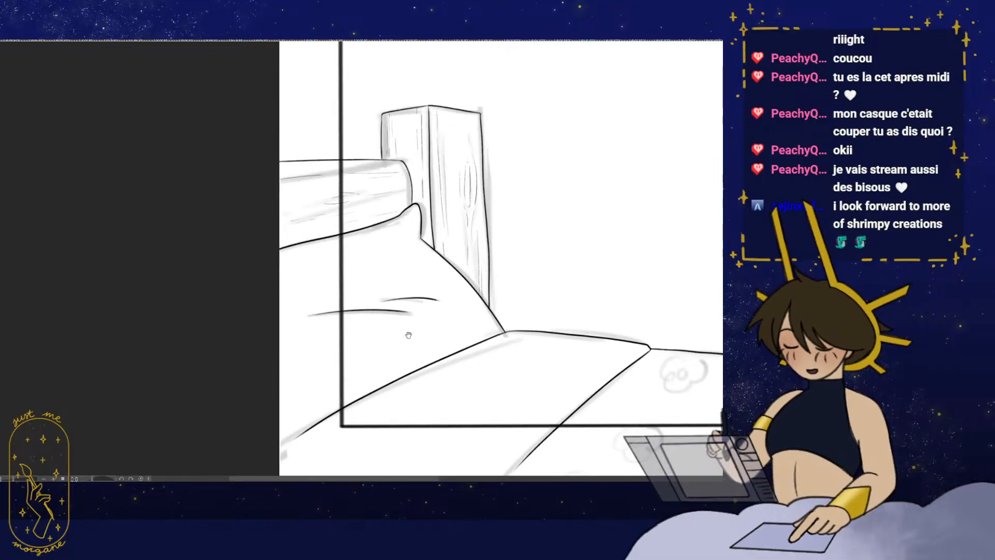
scroll(417, 194, up, 5)
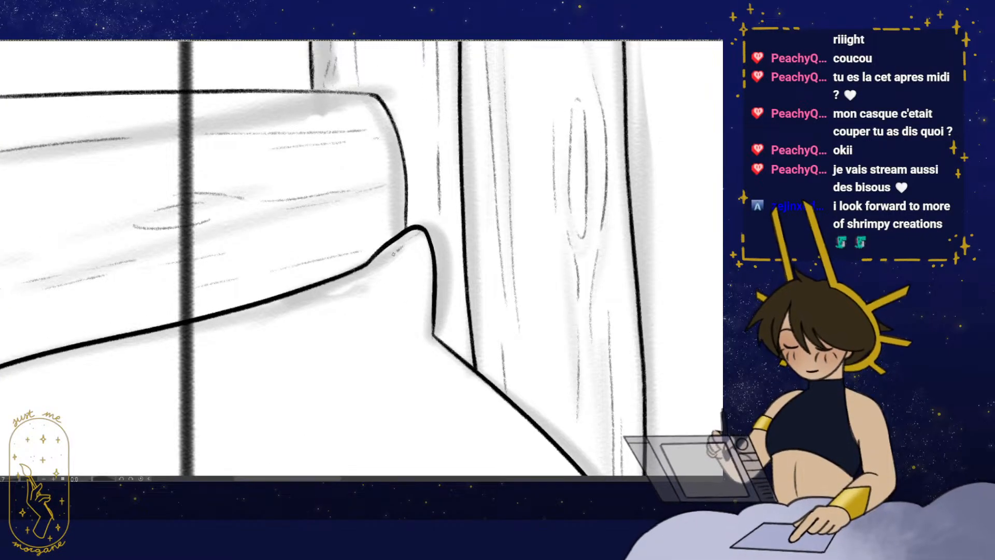
mouse_move(401, 247)
mouse_down()
mouse_move(369, 275)
mouse_move(474, 284)
mouse_move(515, 275)
mouse_up()
scroll(393, 290, down, 1)
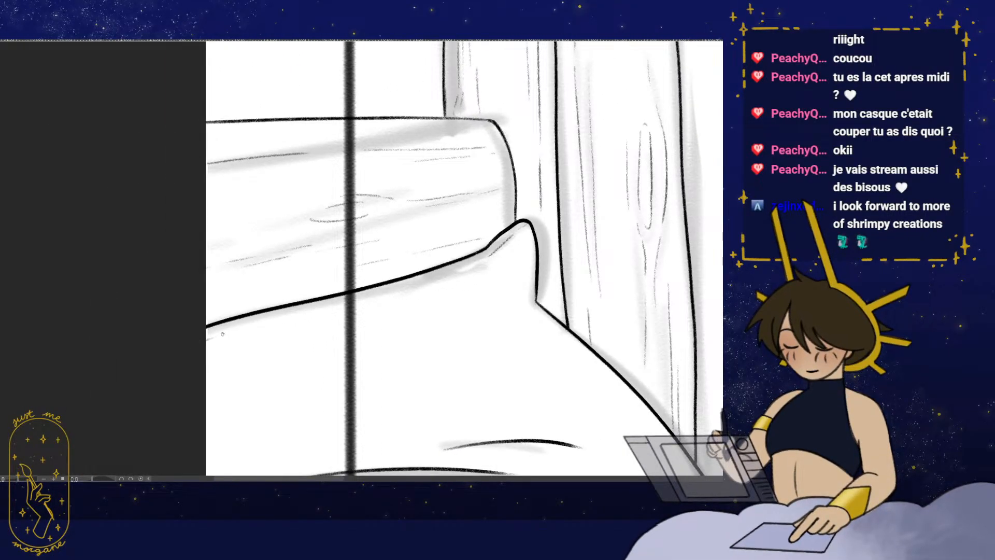
drag(231, 332, 381, 295)
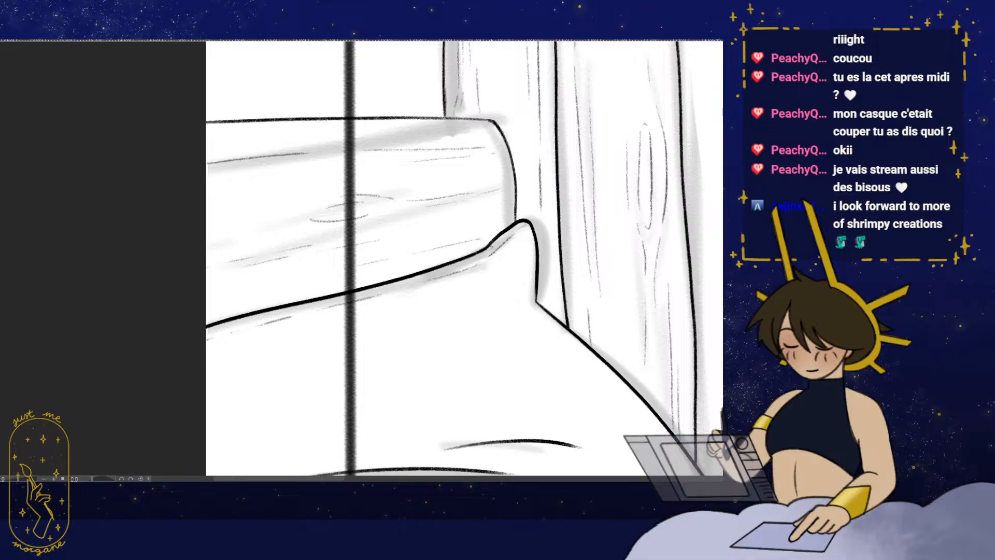
scroll(323, 302, down, 4)
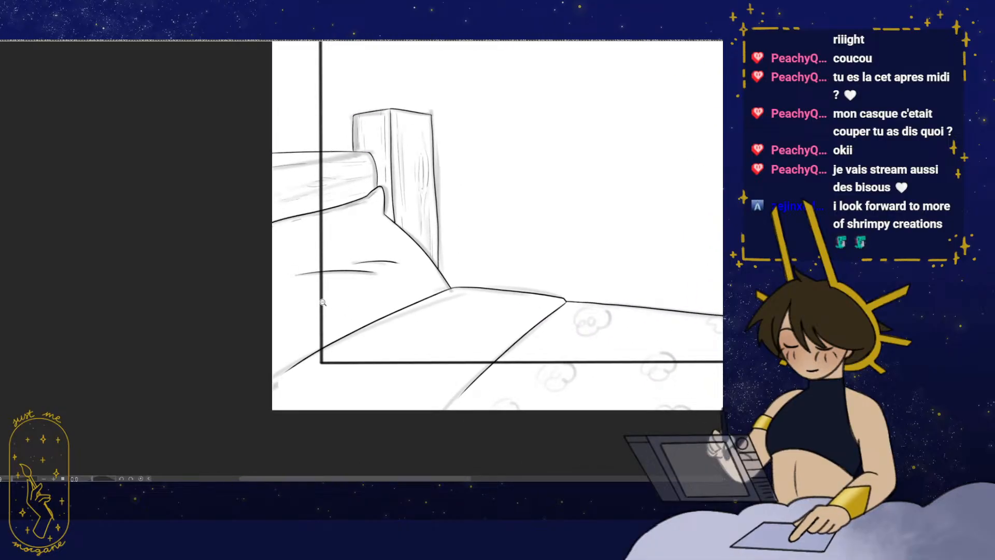
- Try to ink the outline of the sketched flower nearest the blanket's folded corner
drag(456, 414, 336, 387)
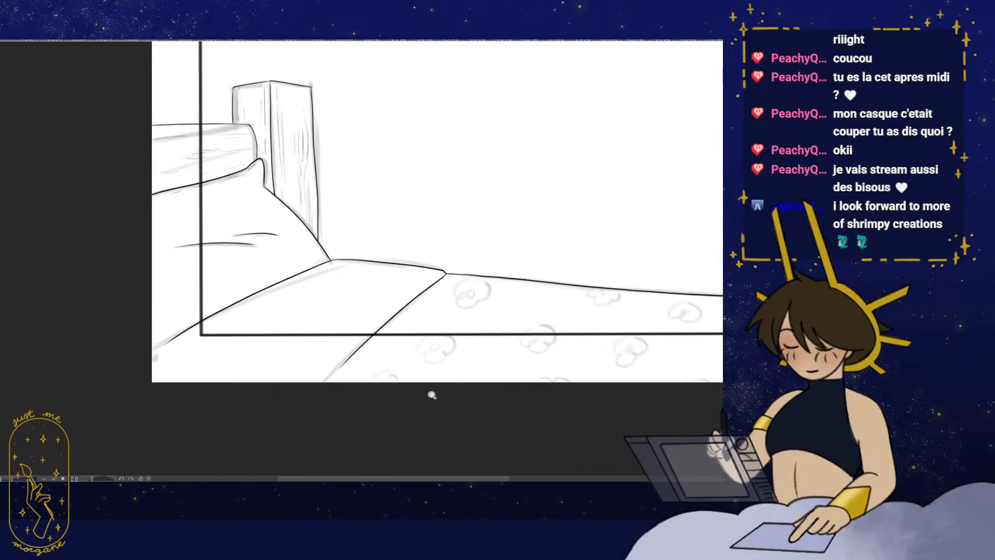
scroll(432, 395, down, 2)
drag(419, 422, 381, 406)
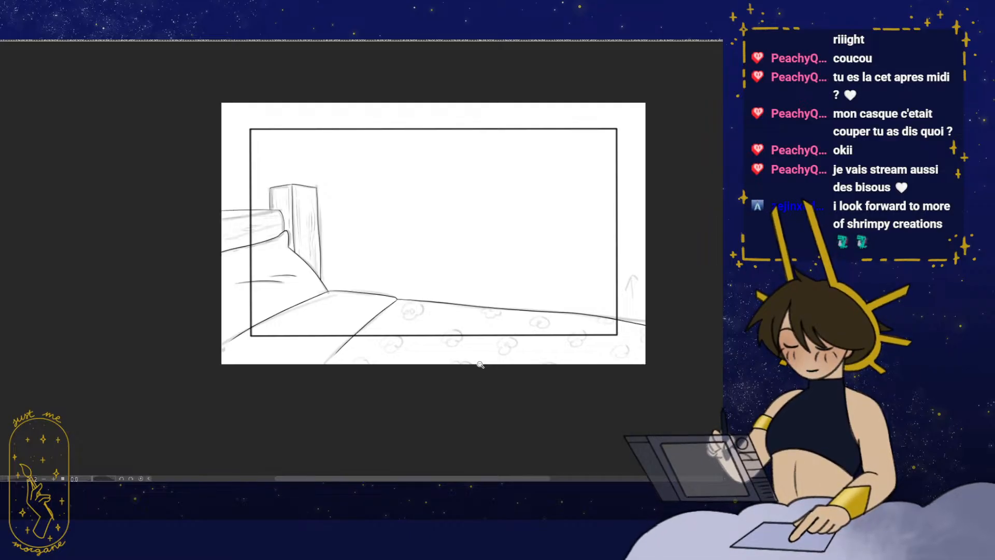
drag(419, 329, 352, 310)
mouse_move(367, 340)
mouse_down()
mouse_move(340, 319)
mouse_move(368, 305)
mouse_move(378, 316)
mouse_move(366, 309)
mouse_move(374, 307)
mouse_move(367, 338)
mouse_move(354, 329)
mouse_up()
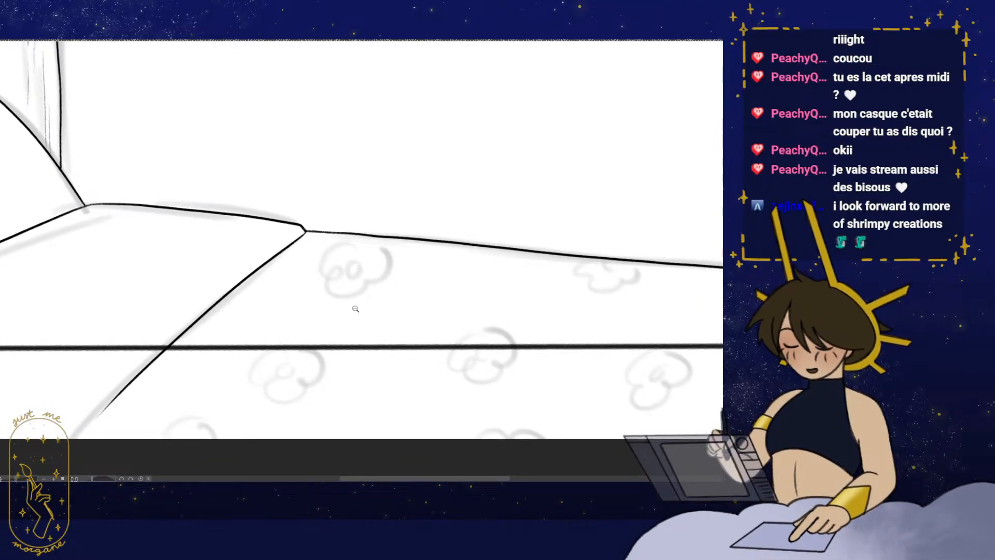
drag(332, 263, 362, 309)
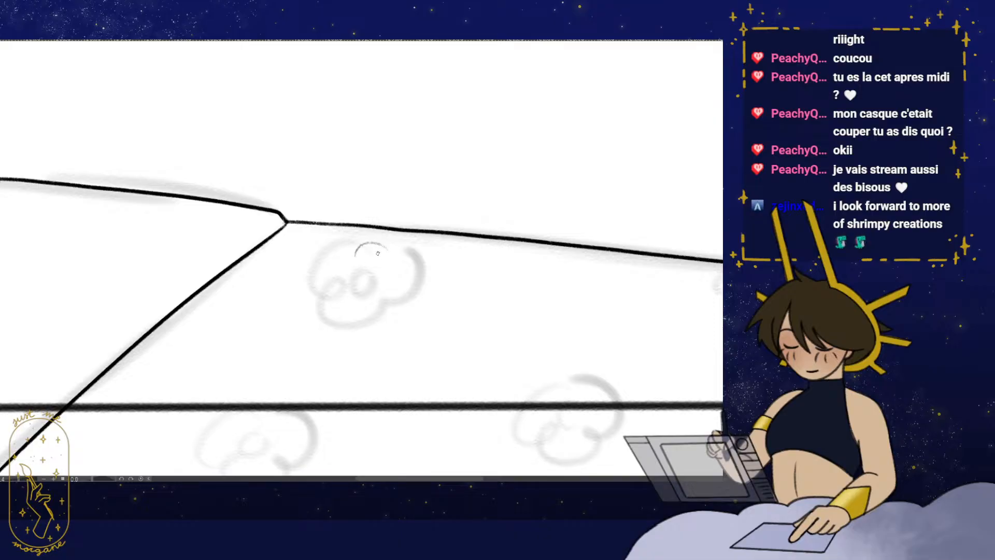
drag(409, 274, 354, 342)
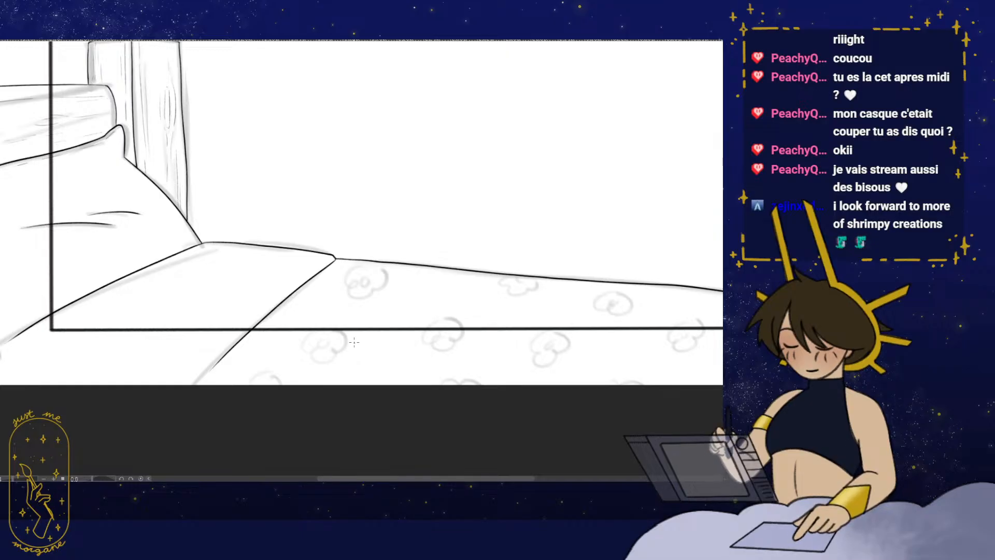
drag(387, 301, 380, 293)
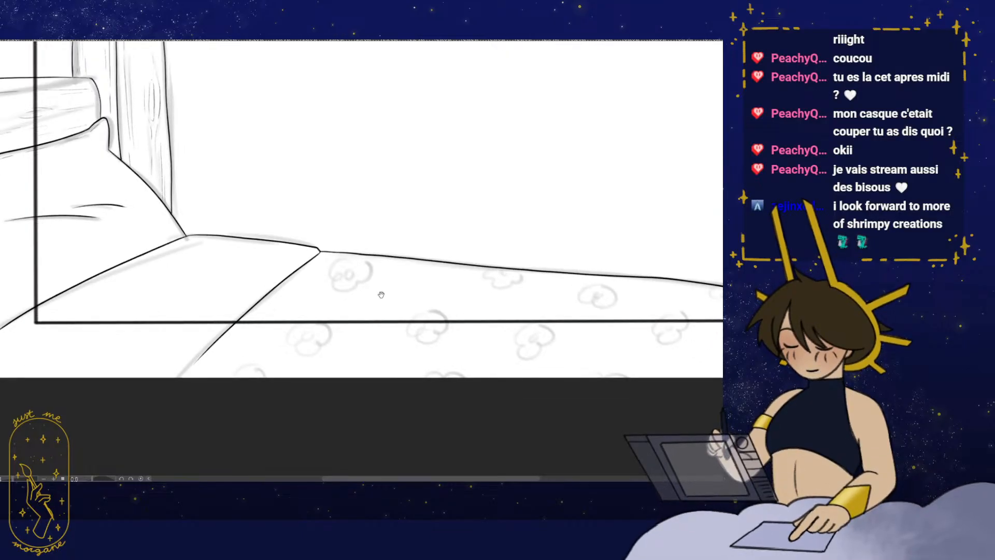
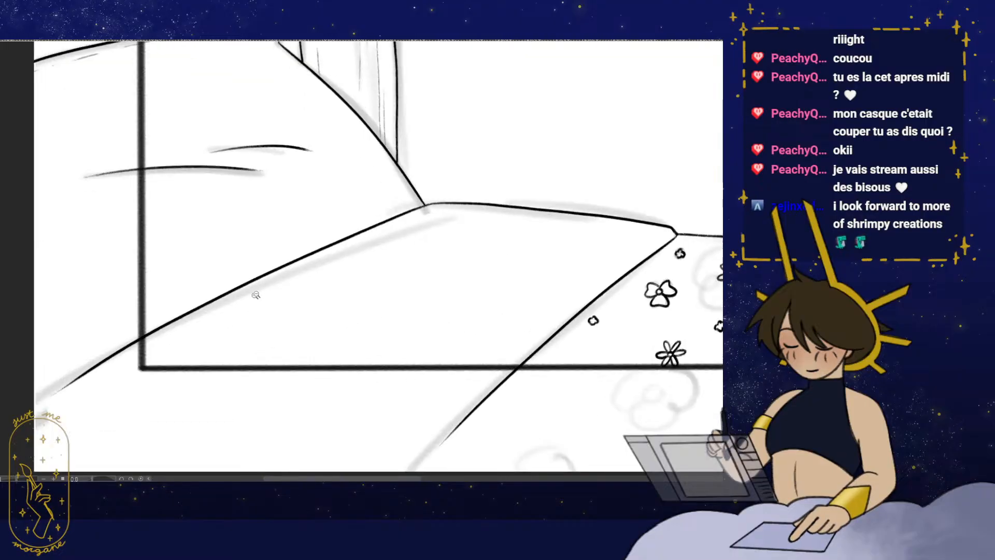
- Draw curved detail strokes along the folded sheet, just below the pillow's lower edge
drag(159, 352, 377, 236)
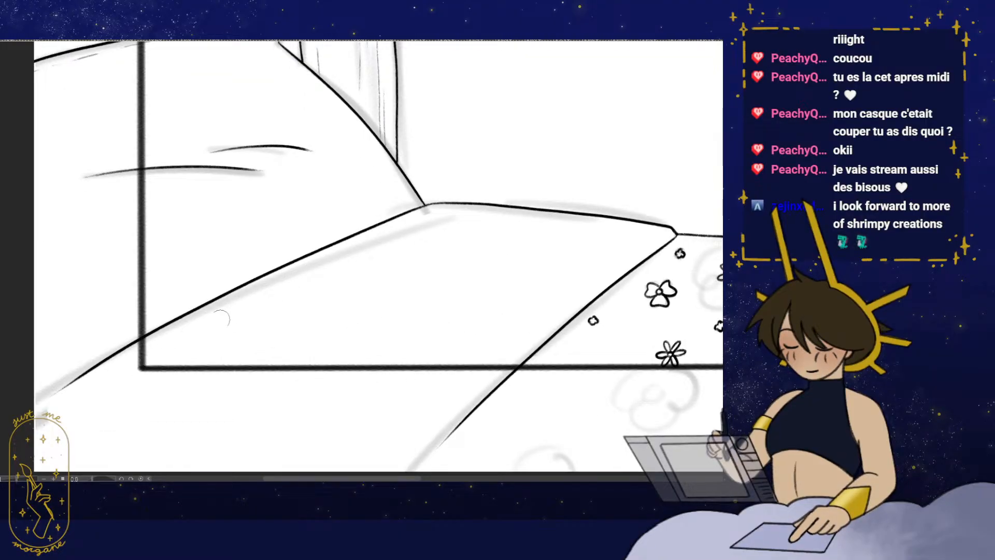
drag(236, 350, 483, 240)
mouse_move(409, 291)
mouse_down()
mouse_move(518, 237)
mouse_move(502, 371)
mouse_move(337, 381)
mouse_move(379, 408)
mouse_up()
drag(379, 408, 315, 403)
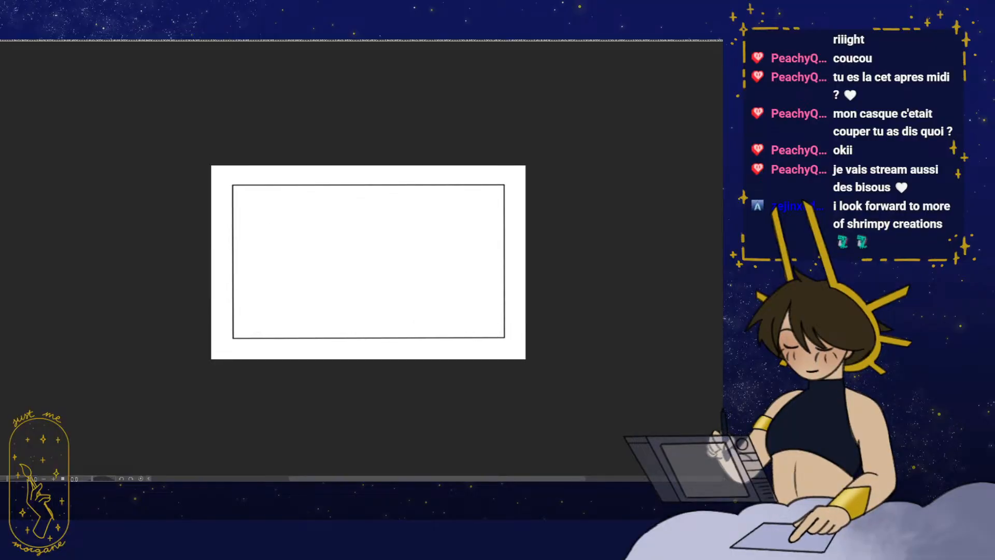
- Switch to the 11_sec_club animatic and scrub its timeline back to frame 22 to review the girl's shot
key(ctrl+Tab)
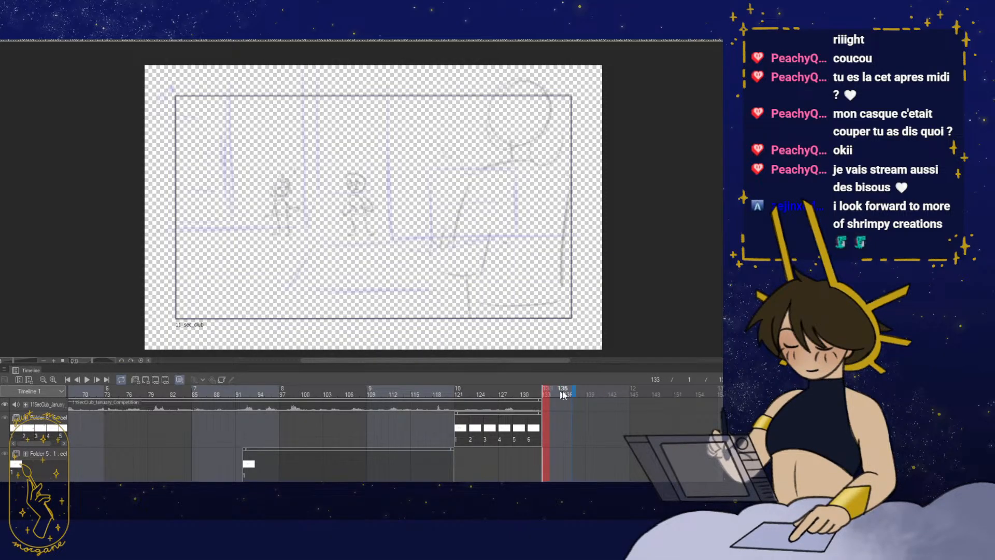
drag(573, 392, 544, 393)
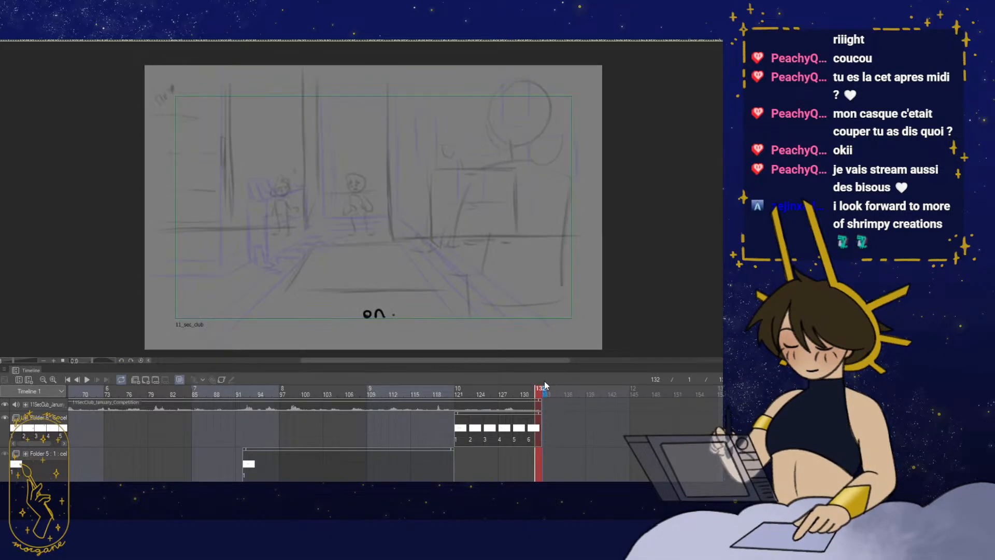
scroll(395, 440, left, 10)
scroll(395, 440, left, 4)
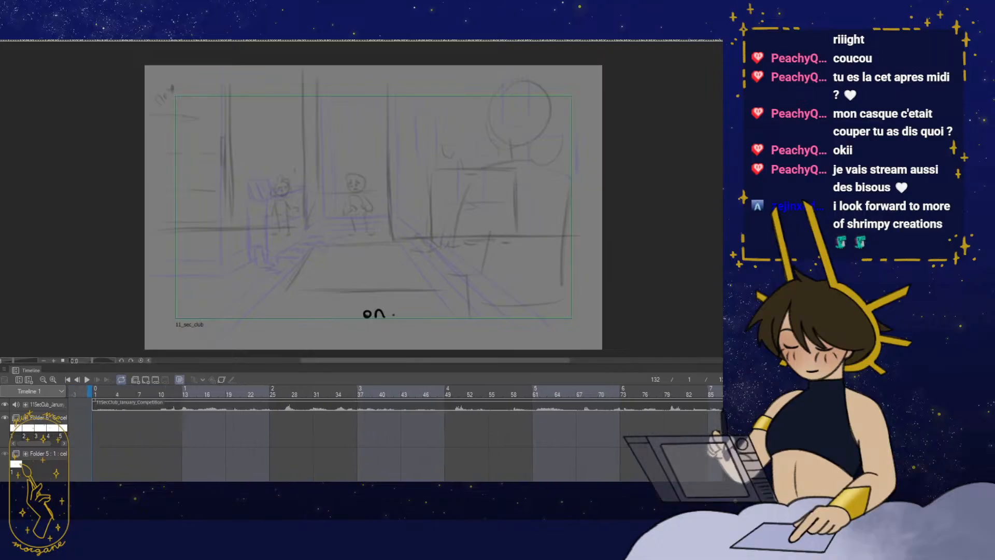
mouse_move(155, 395)
mouse_down()
mouse_move(300, 396)
mouse_move(271, 396)
mouse_move(299, 399)
mouse_move(283, 400)
mouse_up()
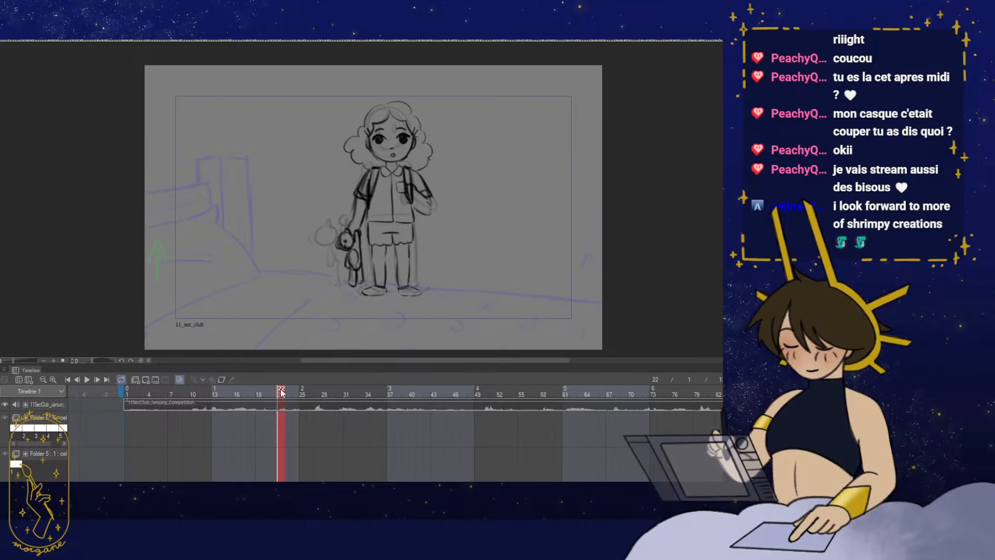
- Return to the empty background canvas and bring up the rough sketch of the two-bed bedroom
key(ctrl+Tab)
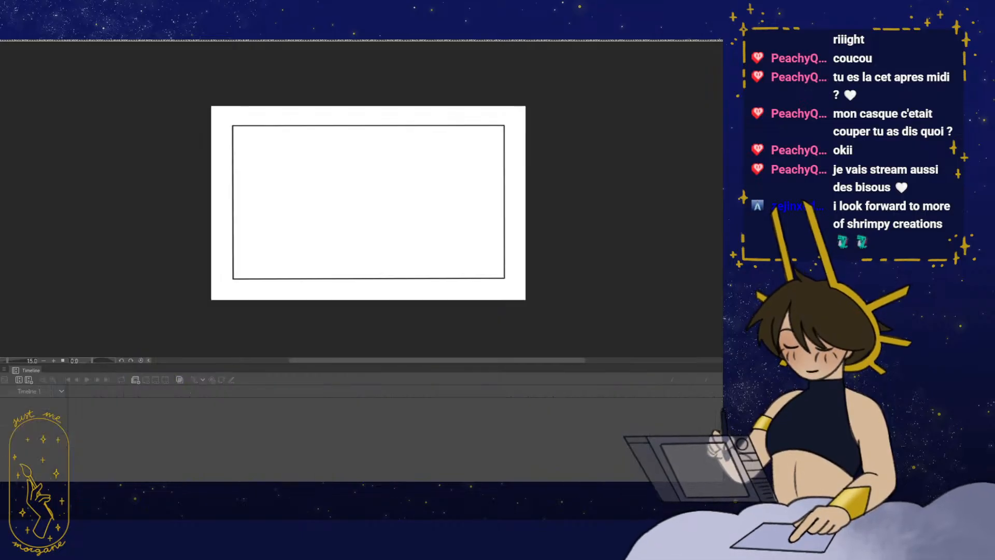
drag(413, 309, 399, 313)
key(Tab)
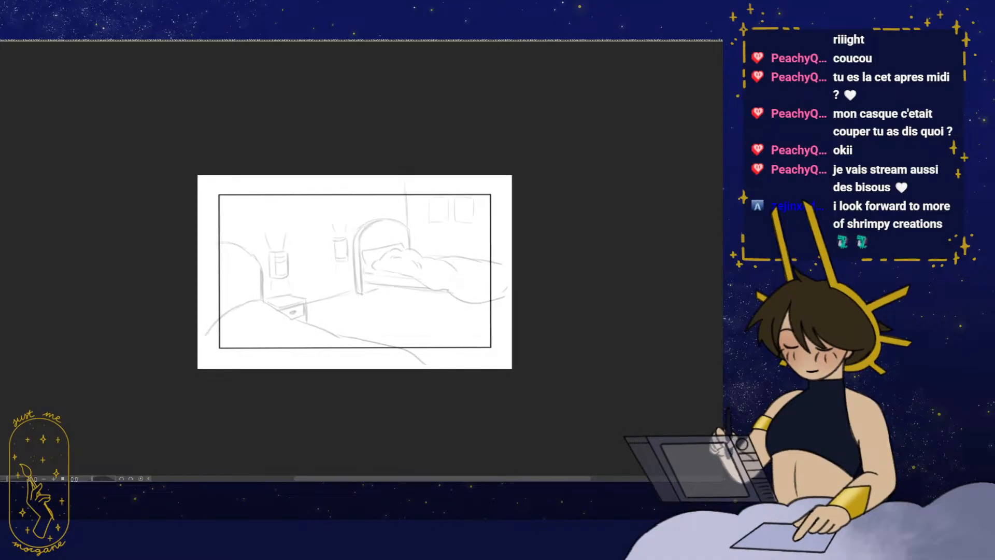
drag(408, 348, 389, 338)
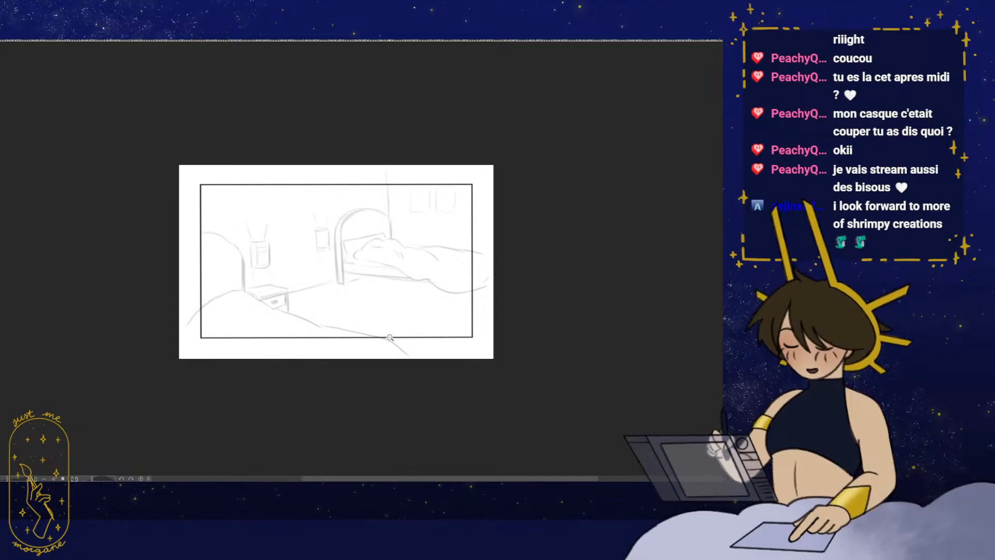
- Review the two-bed bedroom shot in the animatic from frame 38 to 47, and return to the background canvas
key(ctrl+Tab)
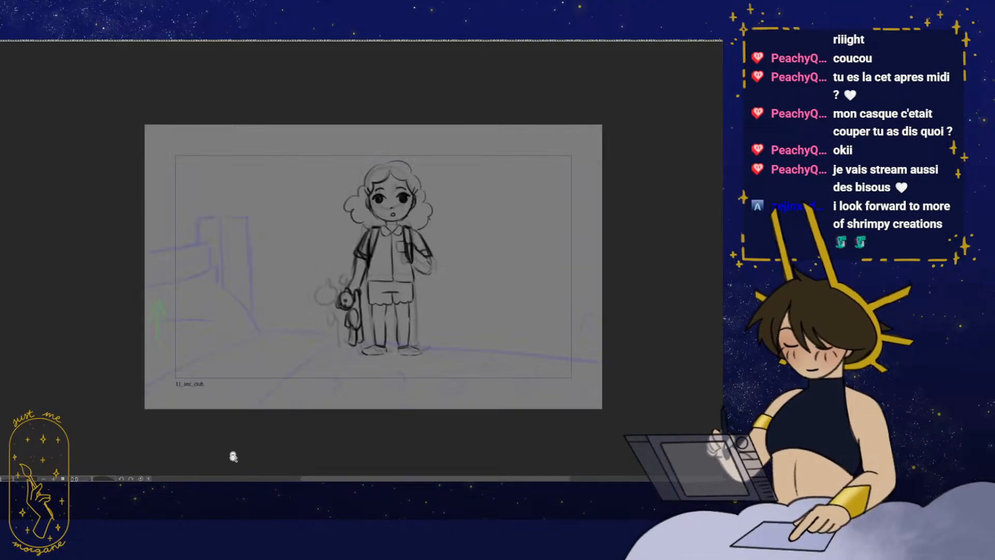
key(Tab)
mouse_move(155, 393)
mouse_down()
mouse_move(218, 394)
mouse_move(197, 396)
mouse_up()
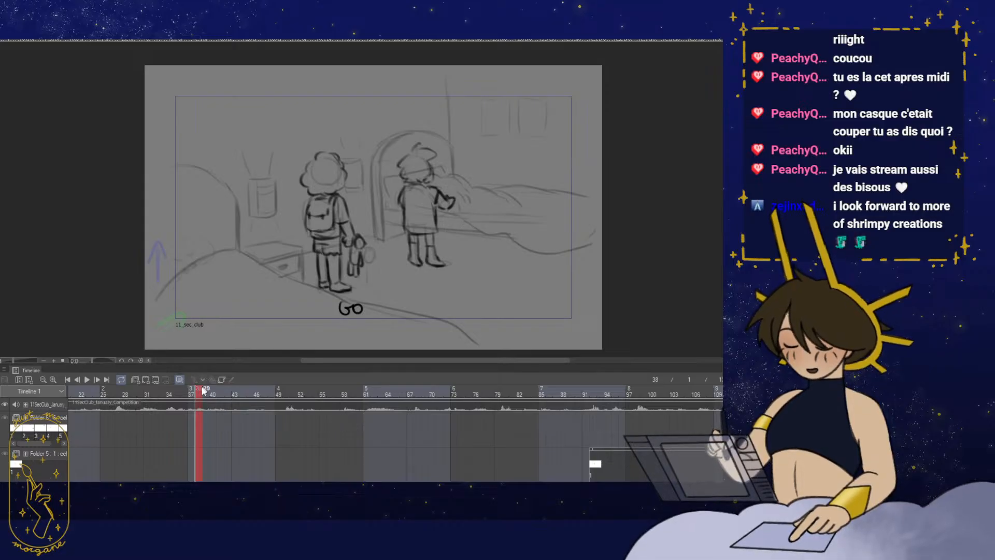
drag(183, 403, 269, 413)
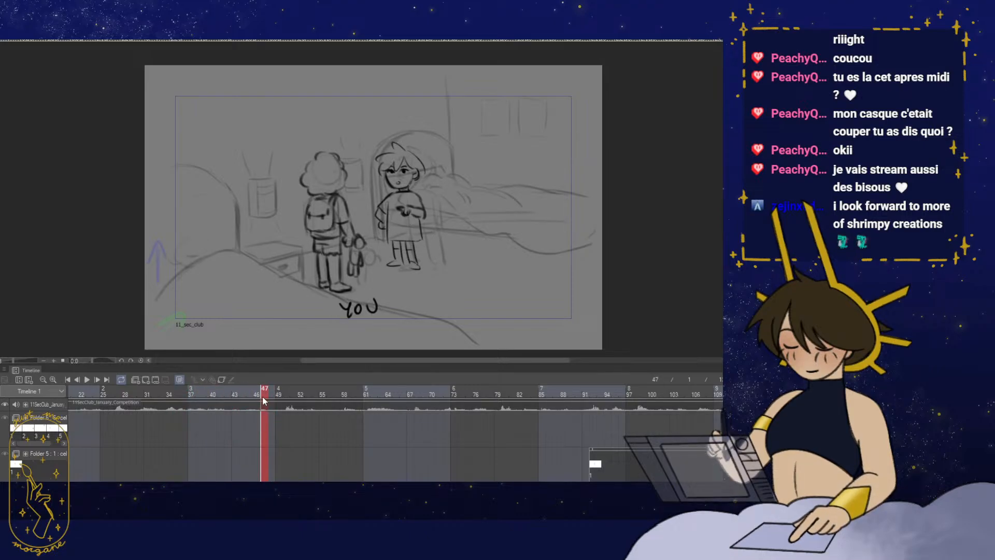
key(ctrl+Tab)
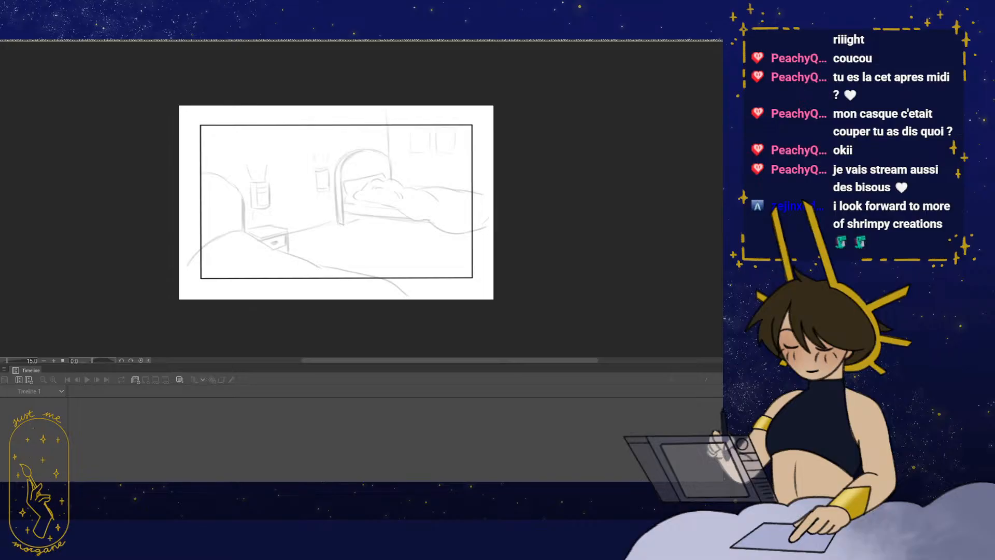
click(0, 475)
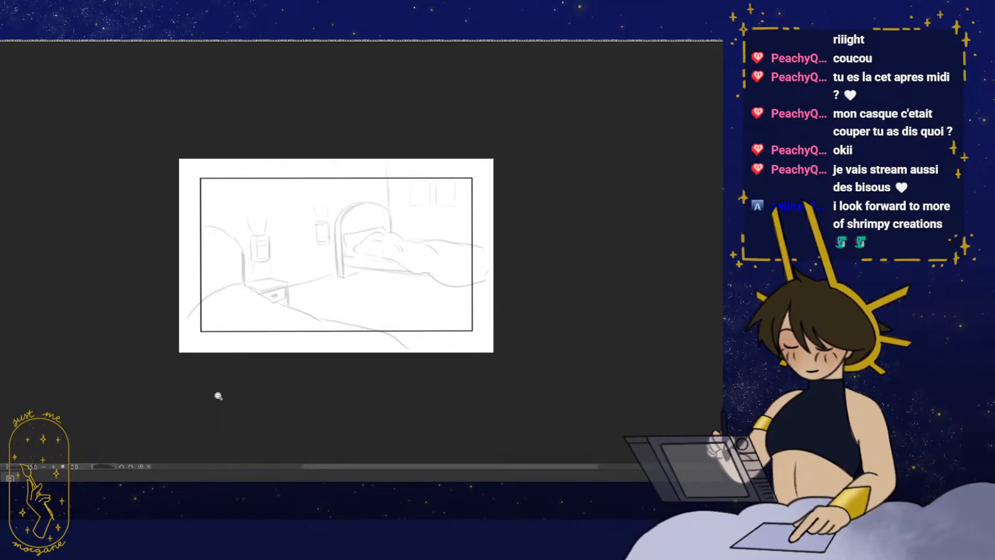
- Ink the wall's straight base line from the nightstand to the foot of the far bed's headboard
drag(376, 304, 417, 325)
click(337, 291)
click(300, 321)
drag(336, 300, 326, 293)
mouse_move(364, 326)
mouse_down()
mouse_move(355, 323)
mouse_move(367, 342)
mouse_move(350, 347)
mouse_move(360, 326)
mouse_up()
click(348, 333)
click(337, 349)
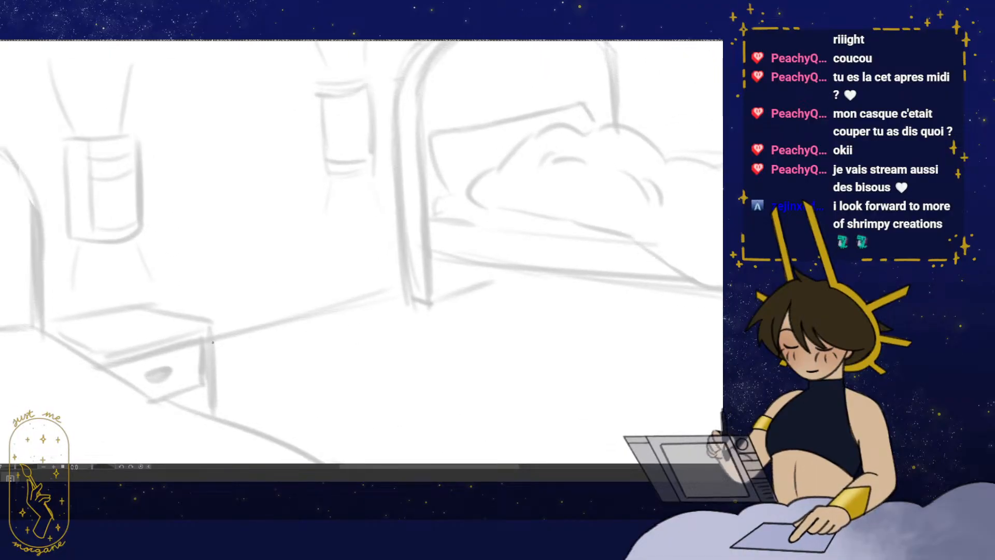
drag(215, 338, 413, 287)
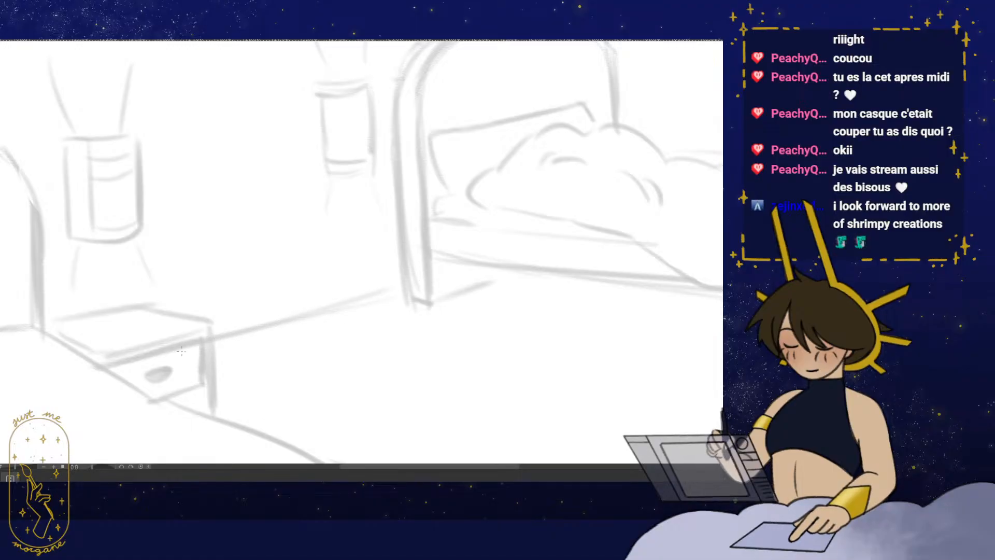
click(462, 272)
- Ink the vertical wall corner line from above the frame down behind the far bed's headboard
drag(537, 246, 336, 418)
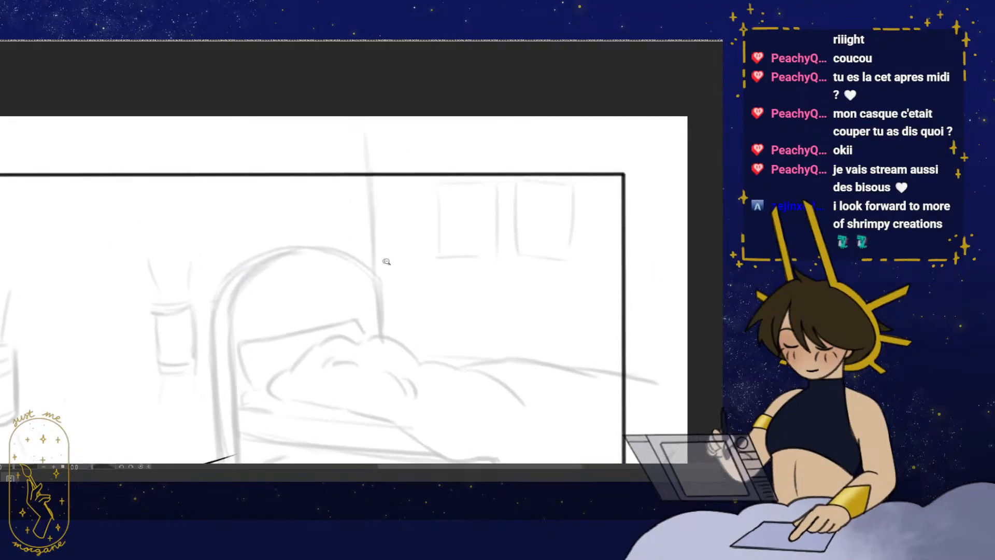
click(397, 252)
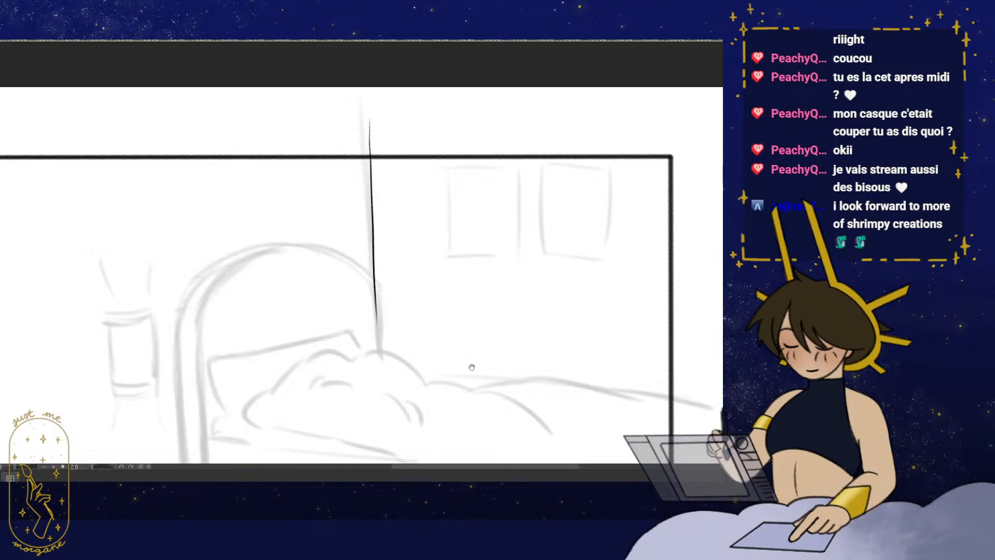
drag(471, 367, 440, 336)
click(464, 340)
drag(447, 382, 445, 365)
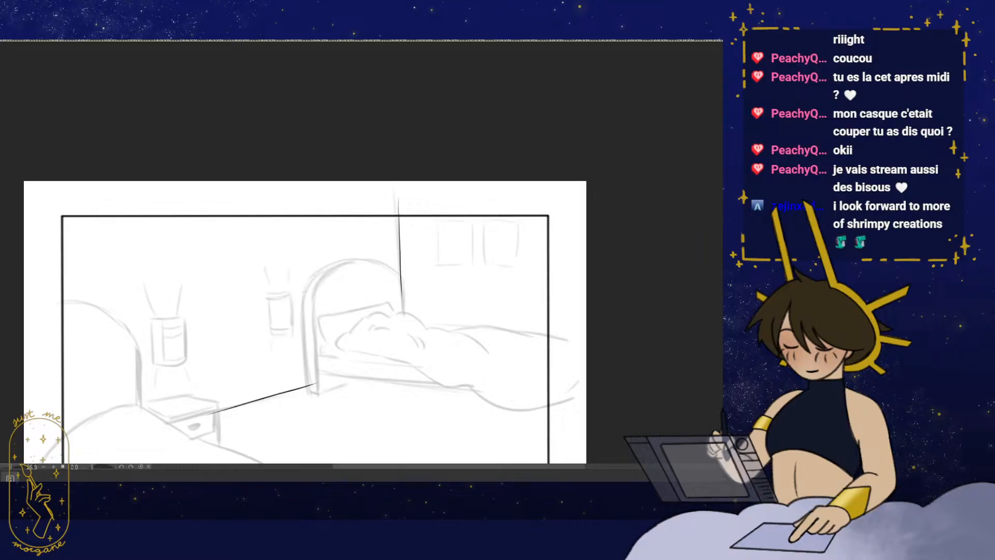
click(615, 246)
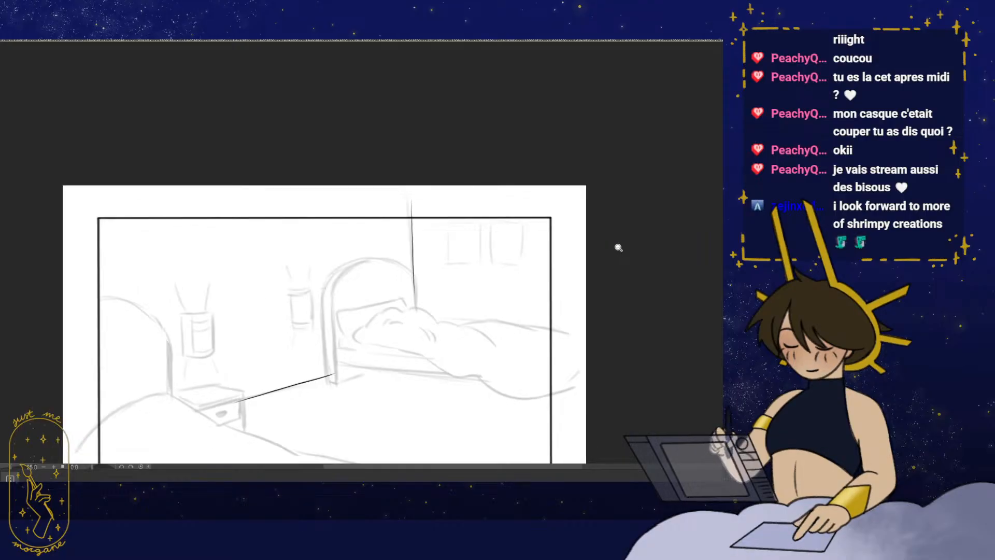
- Erase the wall base line's overshoot at the far headboard and ink the short foot edge of its post
drag(419, 339, 434, 345)
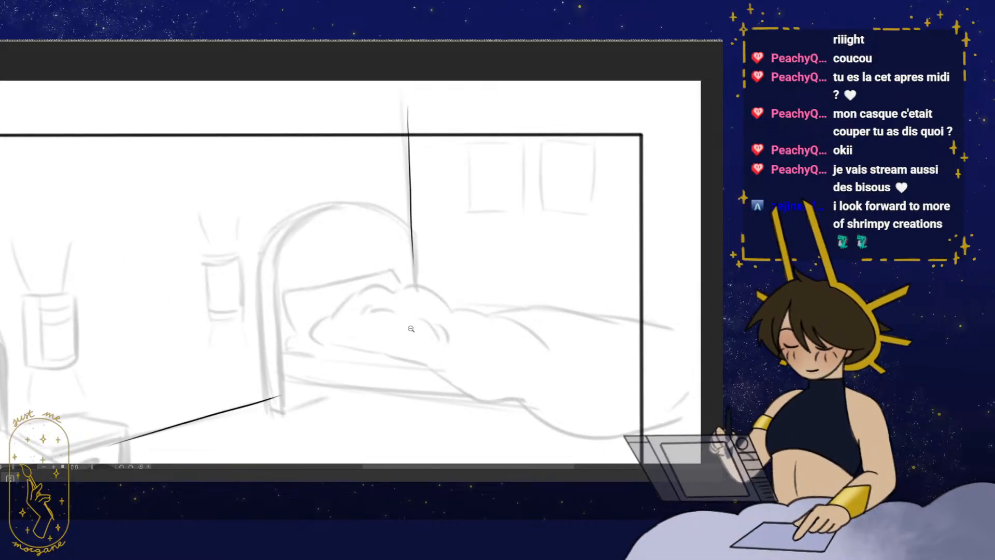
drag(406, 379, 426, 333)
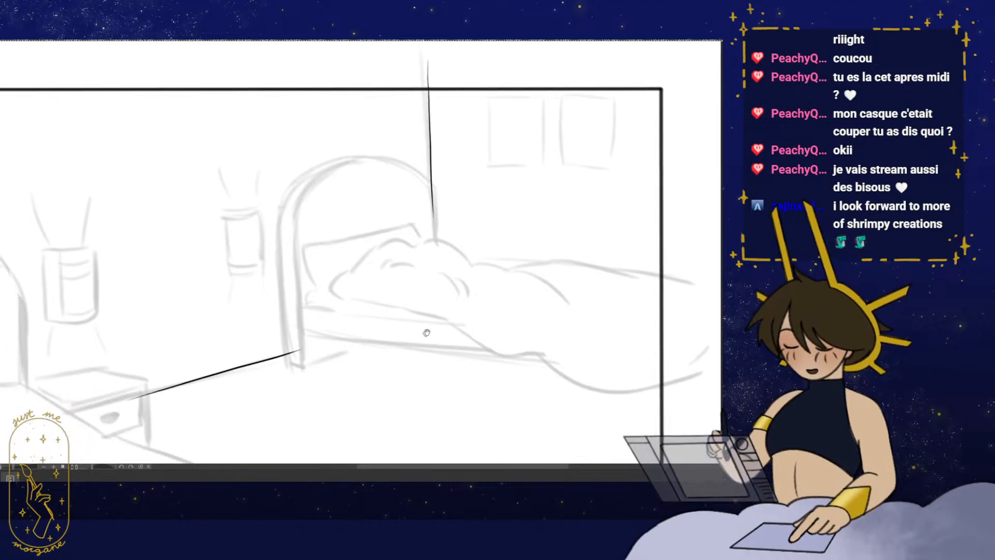
drag(343, 339, 422, 332)
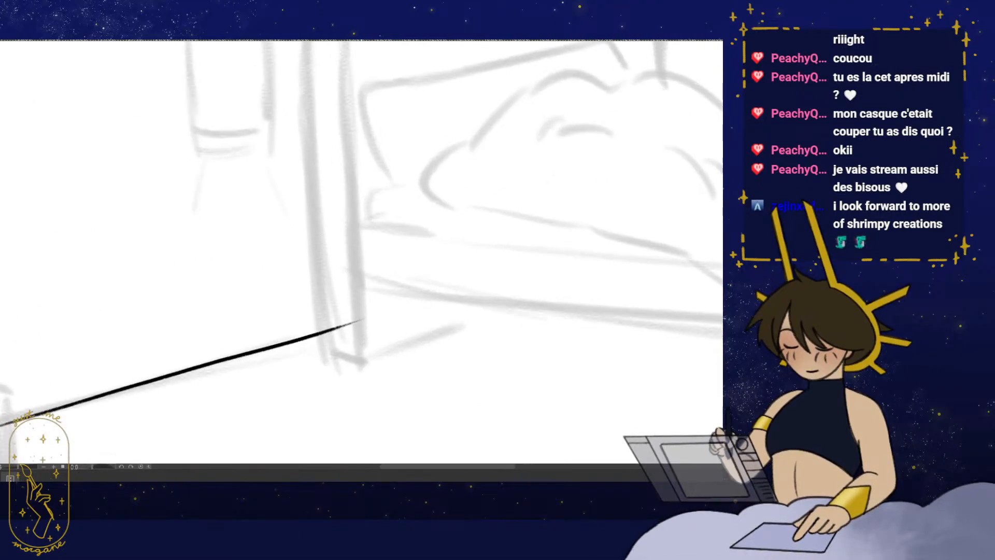
mouse_move(321, 349)
mouse_down()
mouse_move(370, 354)
mouse_move(377, 337)
mouse_move(329, 331)
mouse_move(311, 311)
mouse_up()
key(e)
drag(375, 379, 304, 316)
drag(316, 275, 282, 346)
mouse_move(361, 317)
mouse_down()
mouse_move(344, 318)
mouse_move(365, 318)
mouse_up()
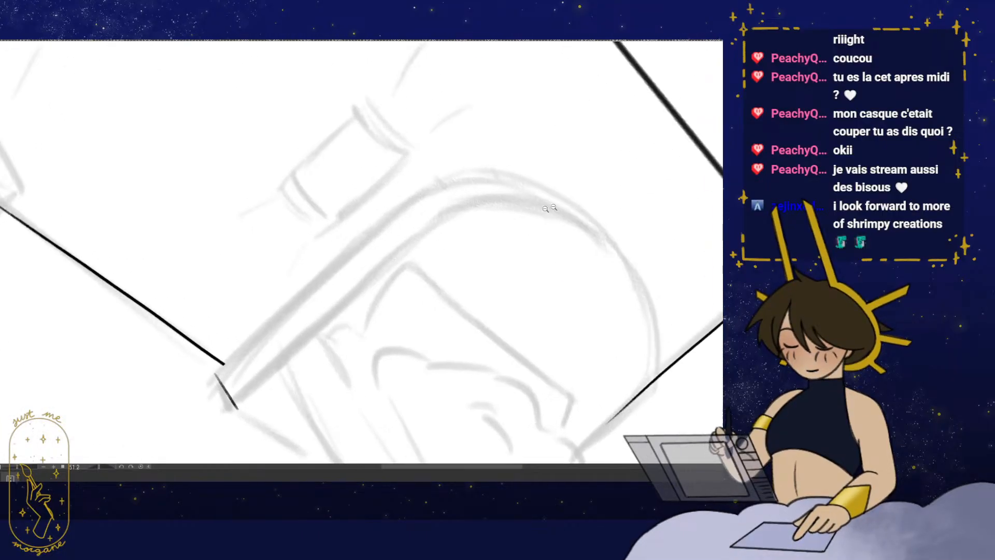
- Ink the far headboard's outer edge from the top of its arch down to the post's foot
mouse_move(474, 183)
mouse_down()
mouse_move(311, 282)
mouse_move(218, 374)
mouse_move(281, 325)
mouse_move(332, 325)
mouse_up()
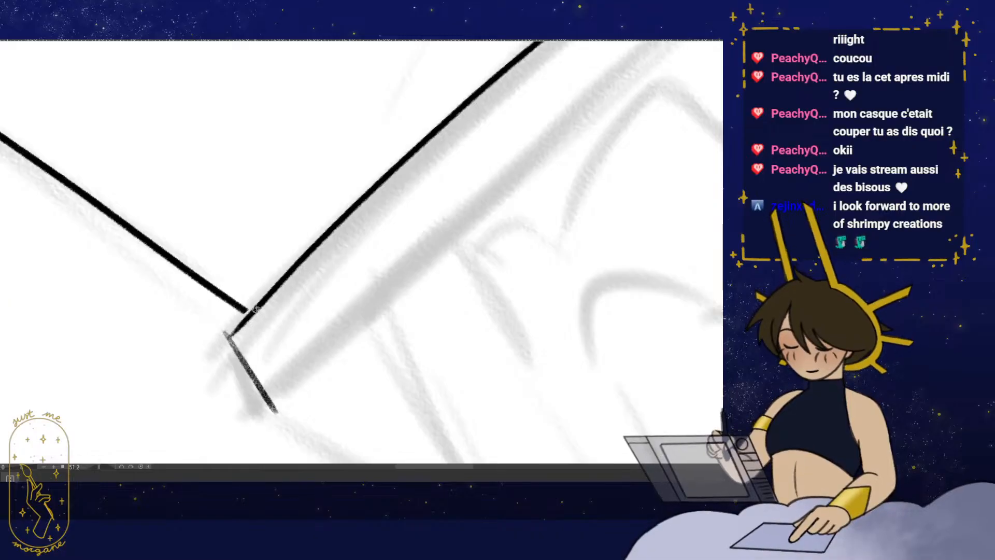
drag(244, 330, 229, 338)
mouse_move(311, 325)
mouse_down()
mouse_move(431, 348)
mouse_move(401, 316)
mouse_move(354, 373)
mouse_move(362, 348)
mouse_move(431, 334)
mouse_up()
click(349, 373)
drag(452, 393, 424, 379)
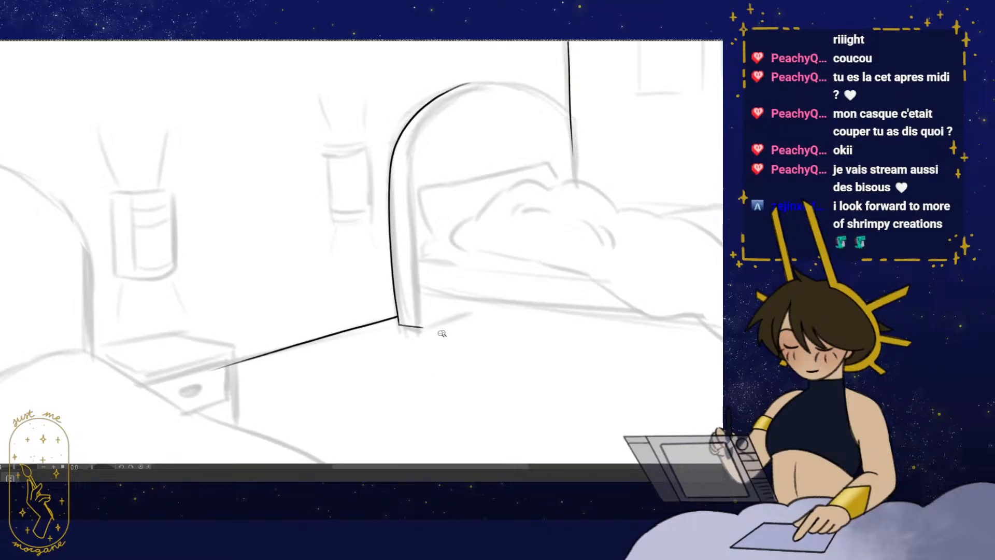
- Tidy the junction of the headboard edge, foot edge and wall base line, and flip the canvas view horizontally
drag(439, 331, 431, 384)
drag(383, 350, 410, 350)
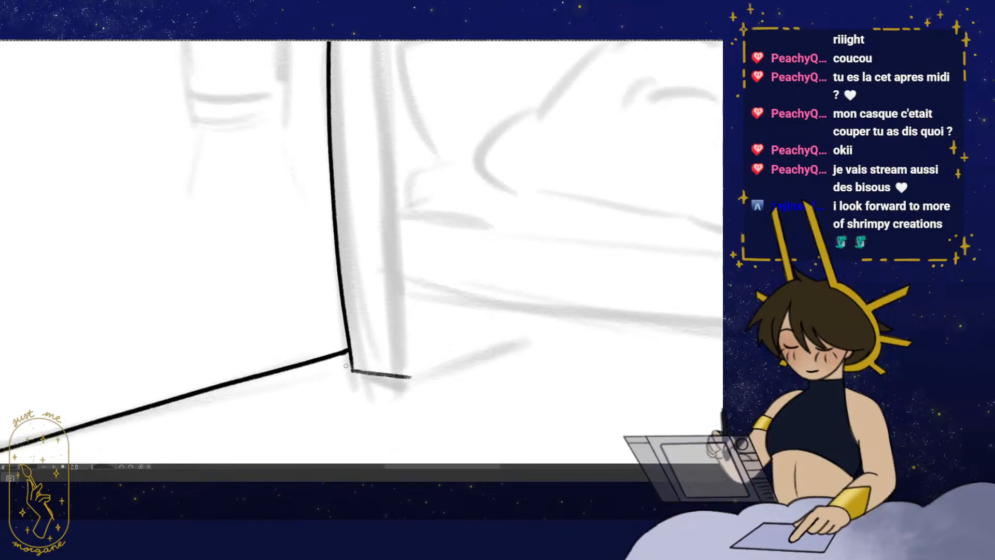
mouse_move(355, 370)
mouse_down()
mouse_move(407, 378)
mouse_move(380, 362)
mouse_move(419, 356)
mouse_up()
drag(345, 353, 409, 356)
drag(470, 351, 431, 366)
key(h)
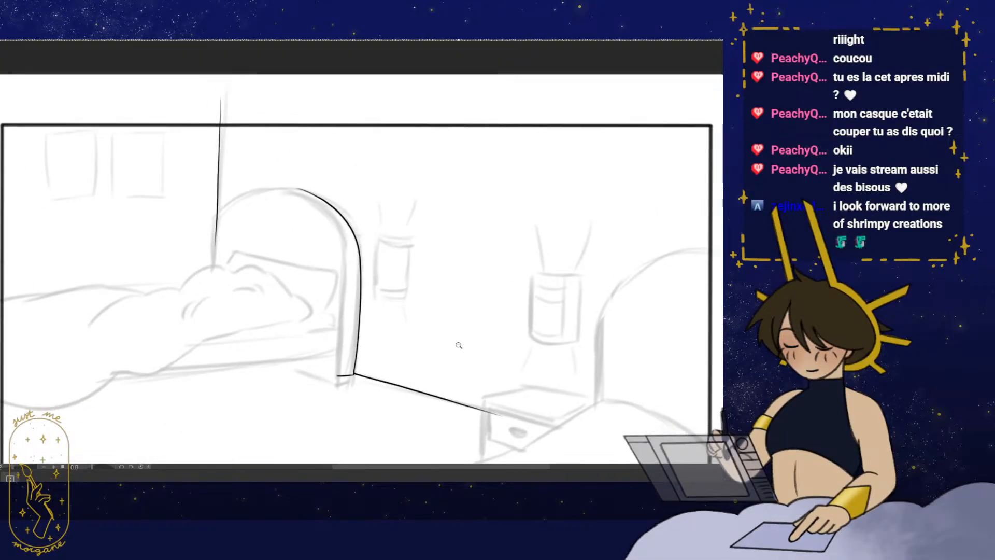
- Lasso the far headboard's inked outer edge, rotate it slightly, apply the transform, deselect, and flip the canvas view back
drag(404, 424, 390, 391)
drag(400, 400, 387, 398)
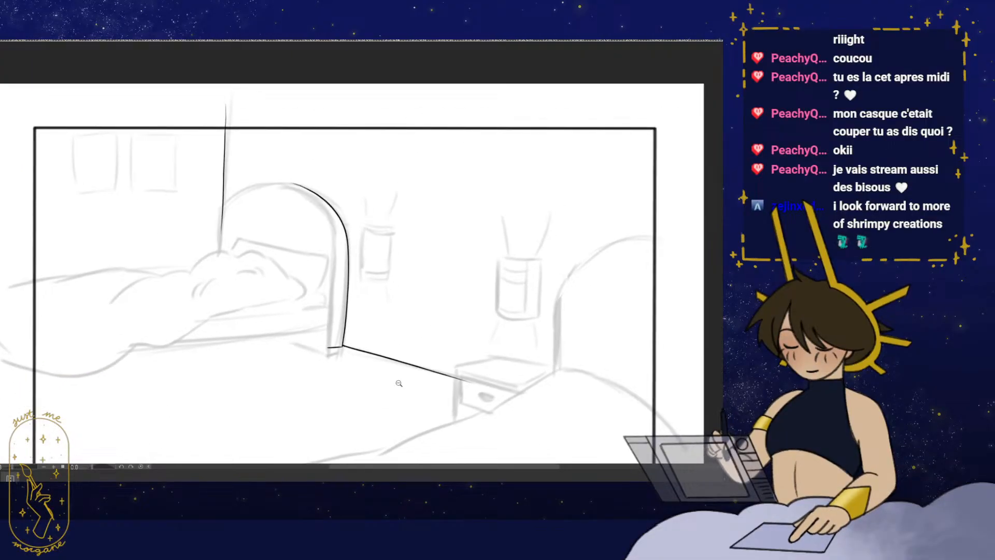
drag(258, 297, 344, 357)
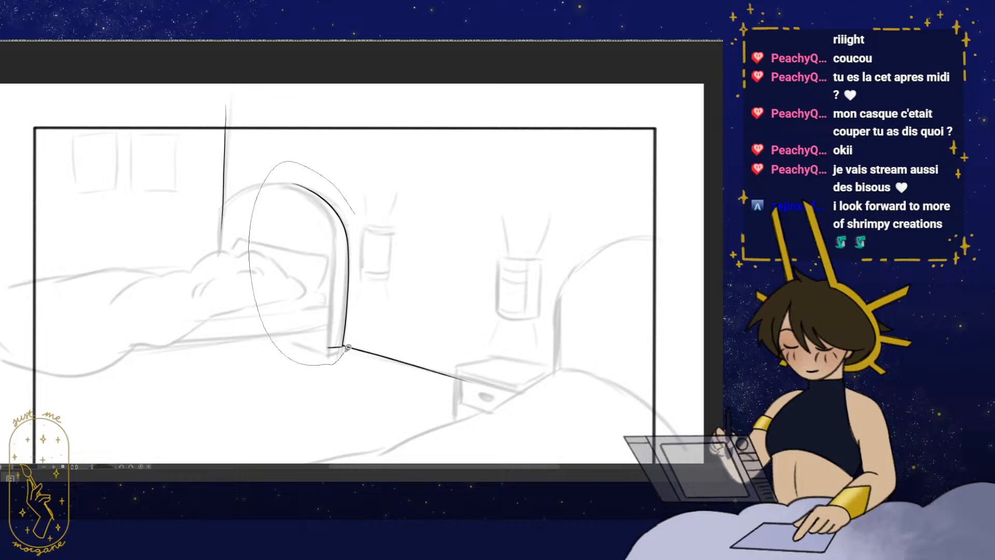
key(ctrl+t)
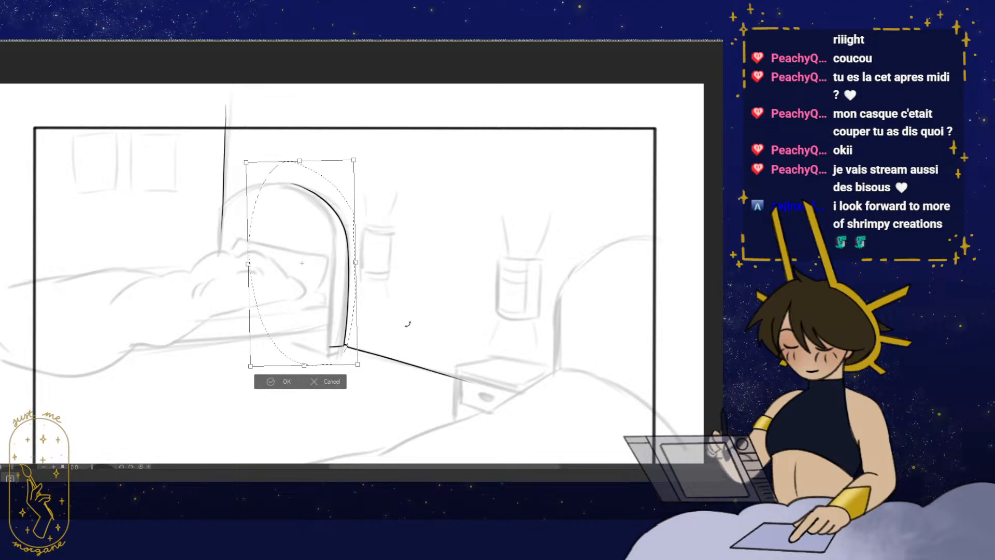
drag(408, 324, 410, 323)
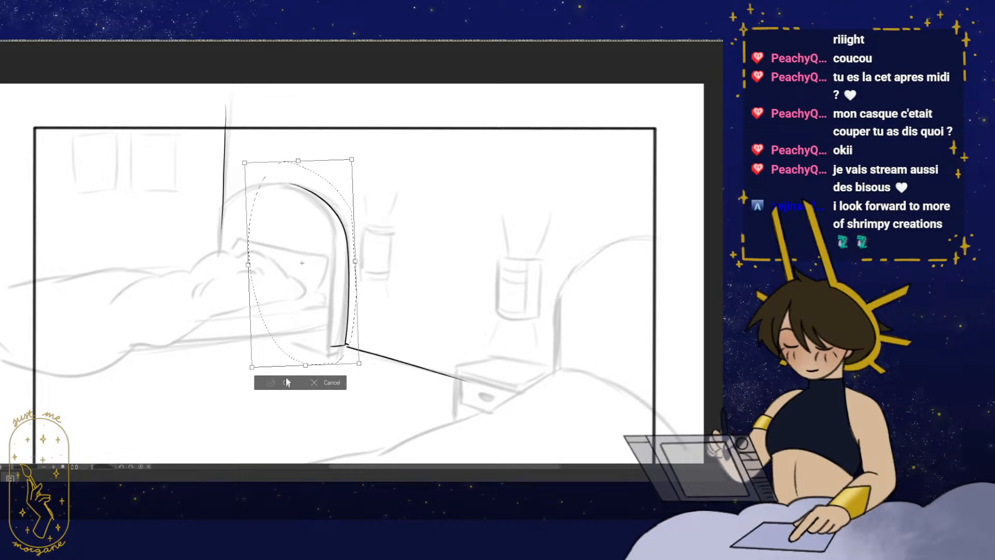
key(Return)
key(ctrl+d)
key(h)
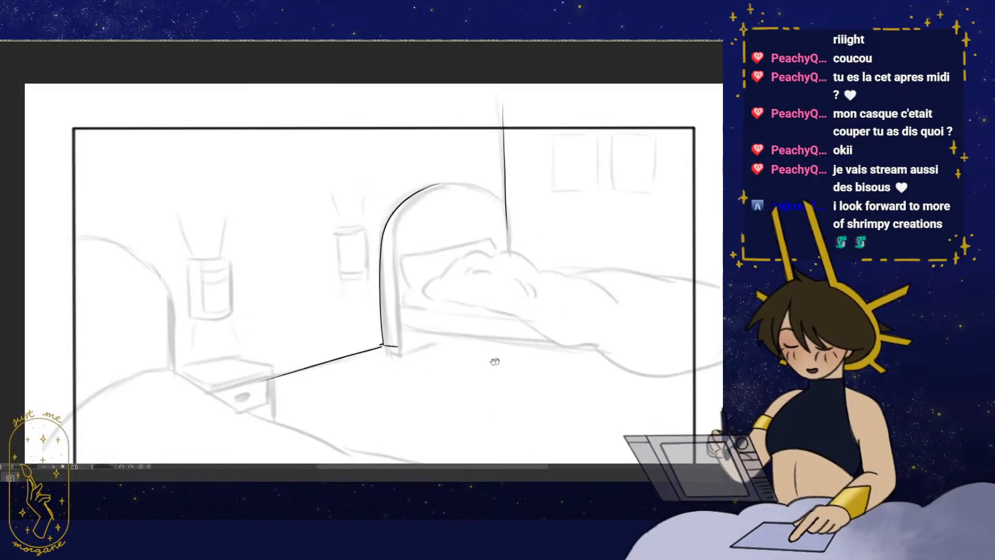
- Erase the far headboard post's short foot edge and extend the wall base line to meet the outer edge
drag(493, 360, 427, 316)
scroll(321, 282, up, 3)
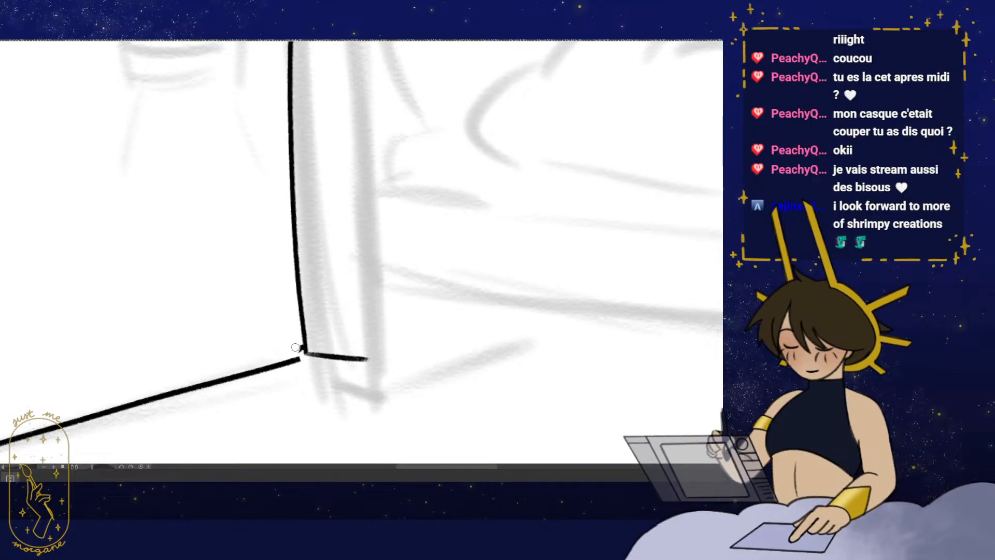
drag(296, 347, 361, 357)
key(e)
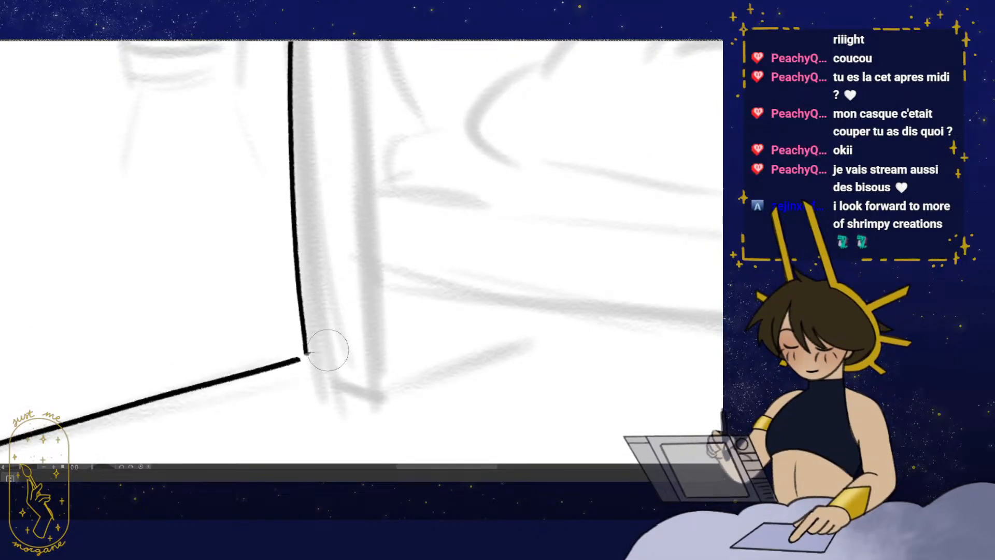
scroll(315, 352, up, 1)
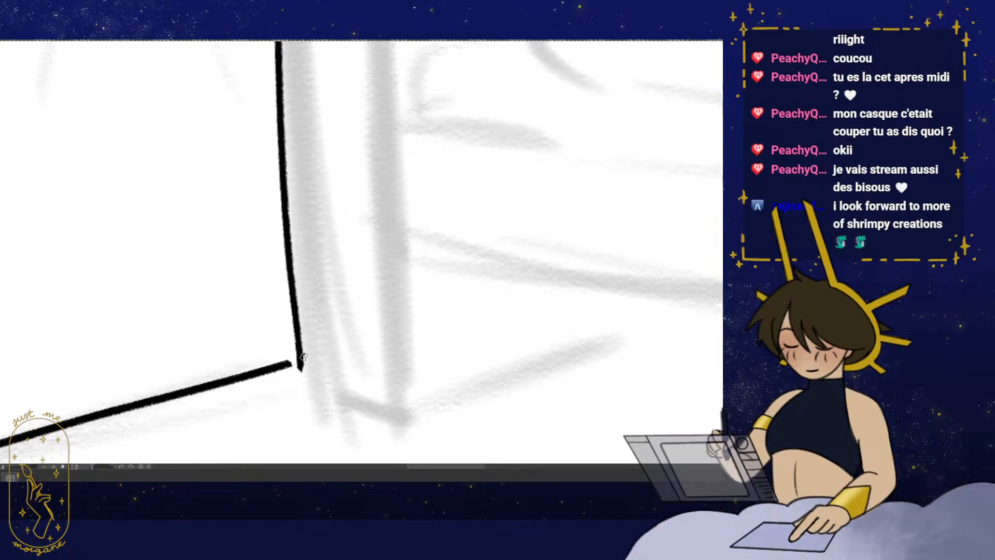
key(p)
drag(286, 364, 411, 364)
scroll(379, 337, down, 2)
scroll(416, 358, down, 1)
scroll(427, 353, down, 2)
key(ctrl+z)
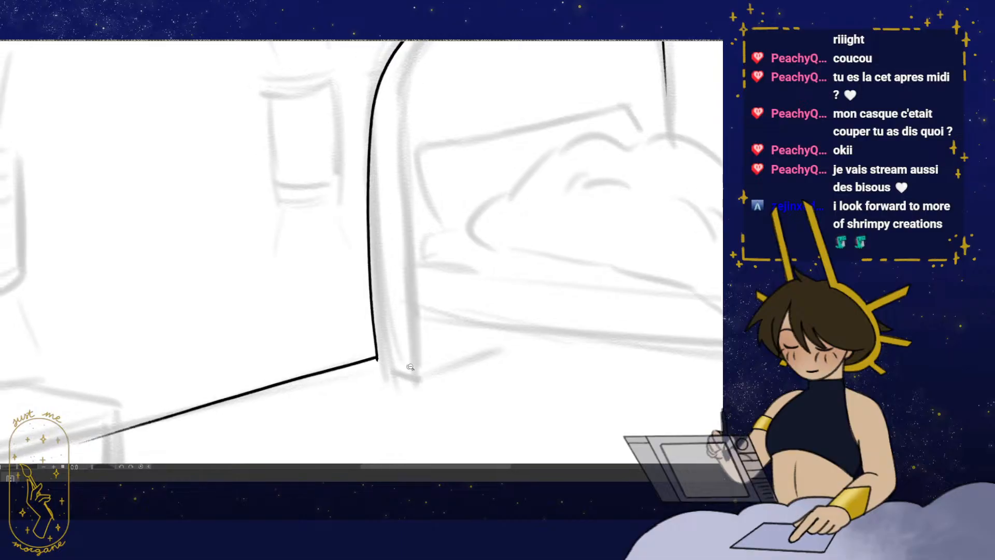
- Re-ink the short foot edge of the far headboard's post and check it in the mirrored view
scroll(406, 364, up, 3)
scroll(444, 364, down, 3)
key(h)
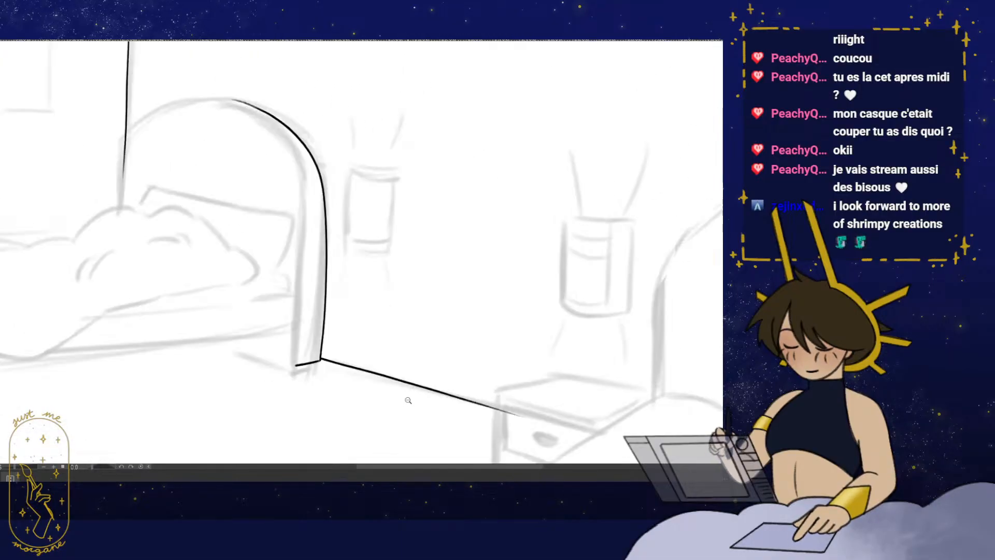
key(h)
drag(410, 385, 376, 389)
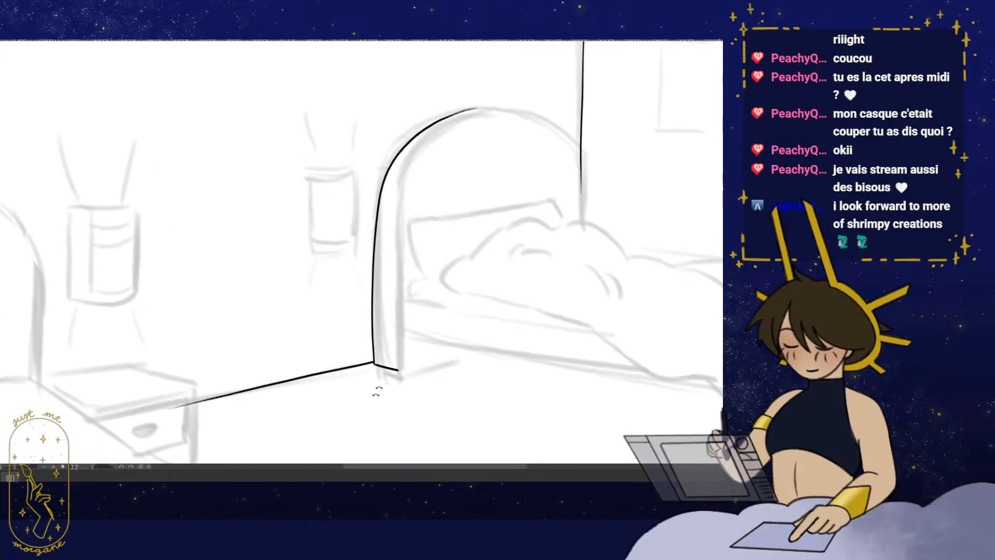
- Ink the far headboard's inner edge from the top of its arch down to the post's foot
drag(450, 321, 419, 343)
drag(415, 398, 348, 306)
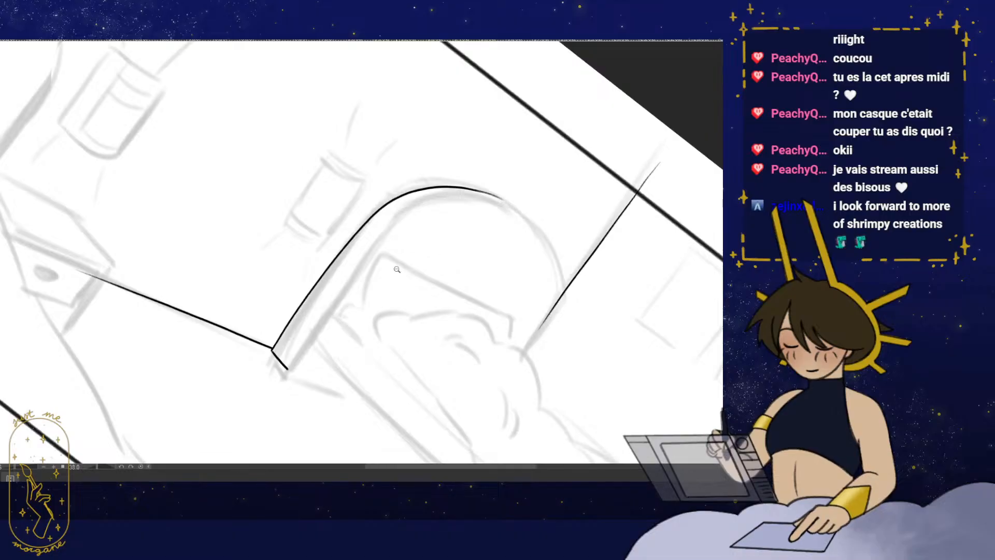
scroll(396, 271, up, 2)
mouse_move(416, 317)
mouse_down()
mouse_move(411, 304)
mouse_move(399, 307)
mouse_up()
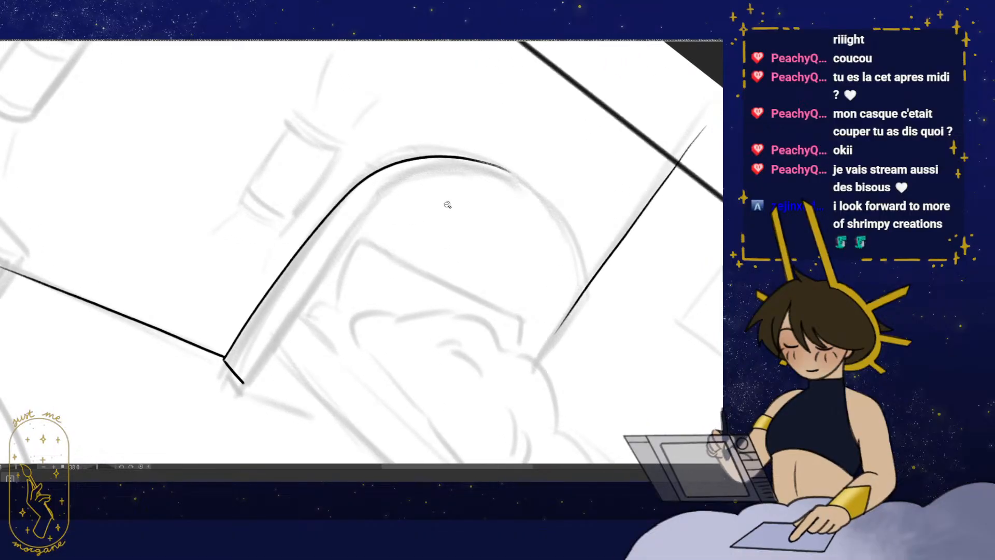
mouse_move(447, 204)
mouse_down()
mouse_move(437, 204)
mouse_move(473, 173)
mouse_move(625, 120)
mouse_move(497, 97)
mouse_move(373, 145)
mouse_up()
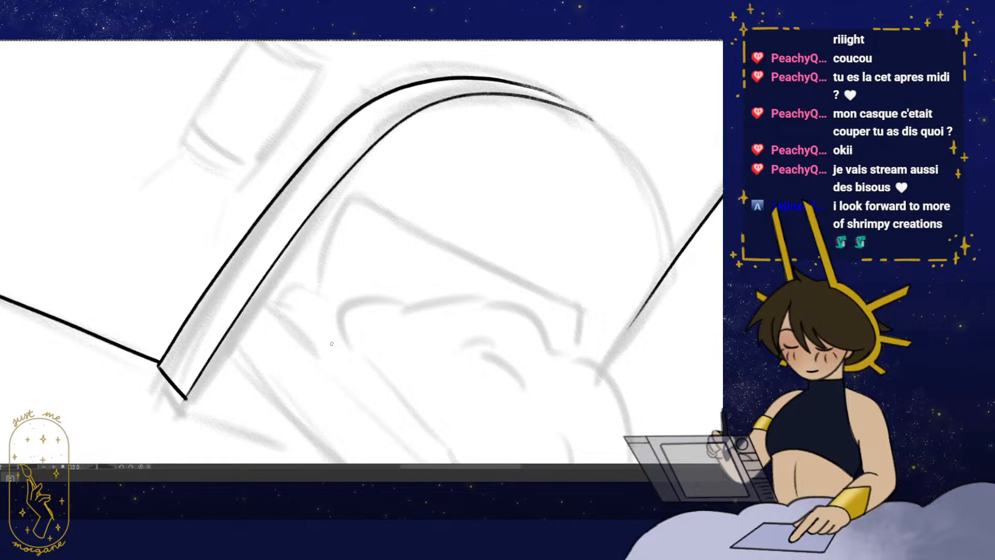
key(ctrl+z)
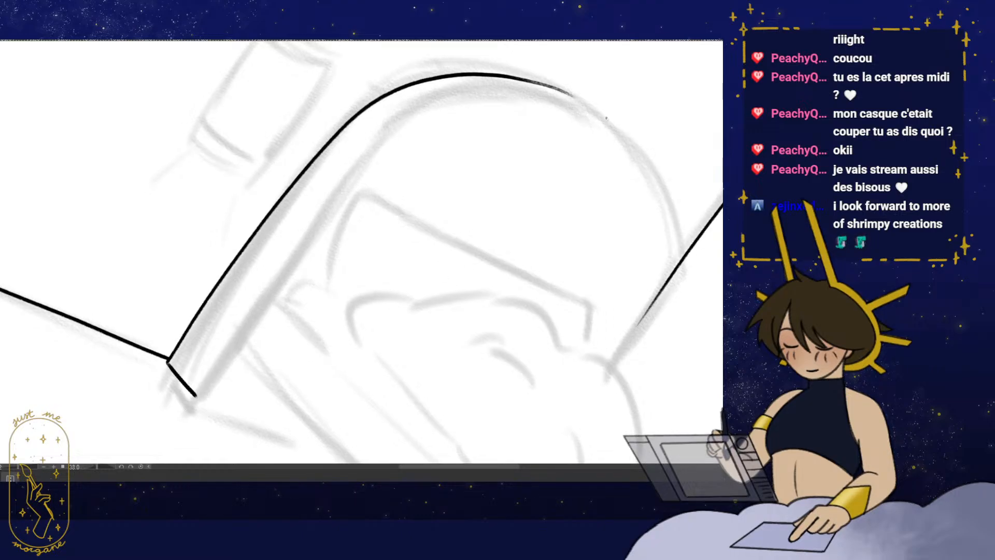
mouse_move(460, 97)
mouse_down()
mouse_move(368, 153)
mouse_move(272, 268)
mouse_move(182, 403)
mouse_up()
key(ctrl+at)
mouse_move(414, 434)
mouse_down()
mouse_move(418, 339)
mouse_move(447, 268)
mouse_up()
- Erase the inner edge's overshoot at the post's foot and ink the floor line from that corner to beneath the far bed
scroll(378, 292, up, 3)
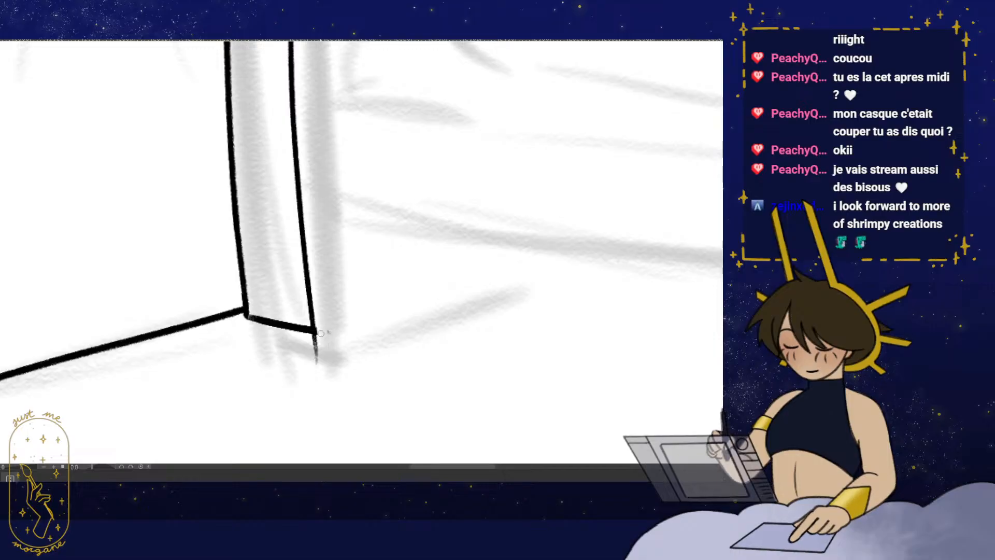
drag(337, 355, 321, 355)
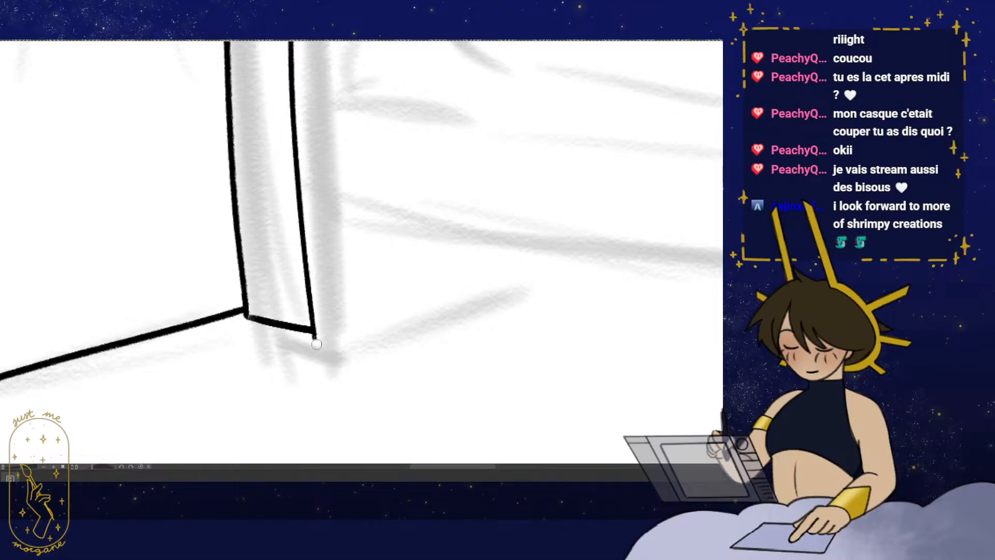
scroll(360, 329, down, 2)
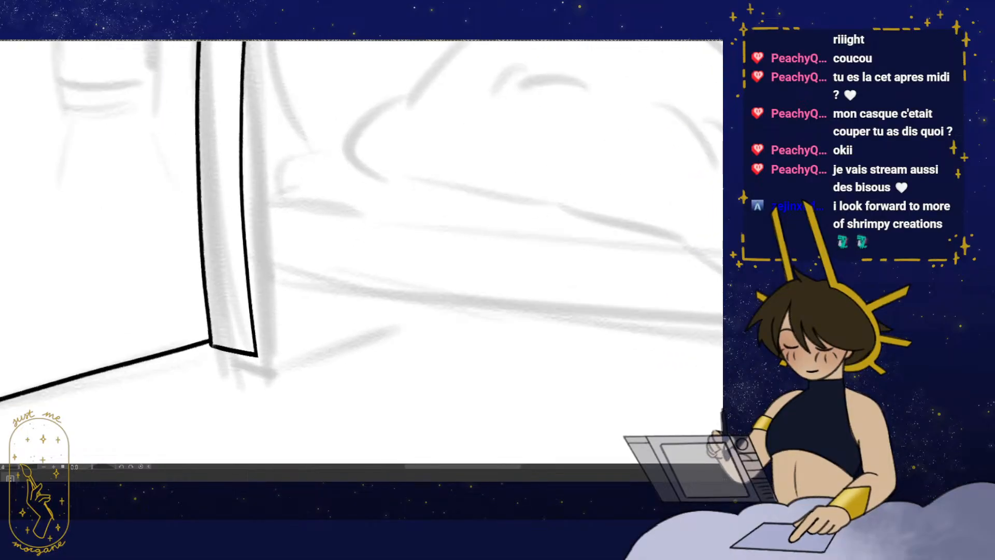
mouse_move(257, 356)
mouse_down()
mouse_move(457, 299)
mouse_move(446, 334)
mouse_move(352, 380)
mouse_up()
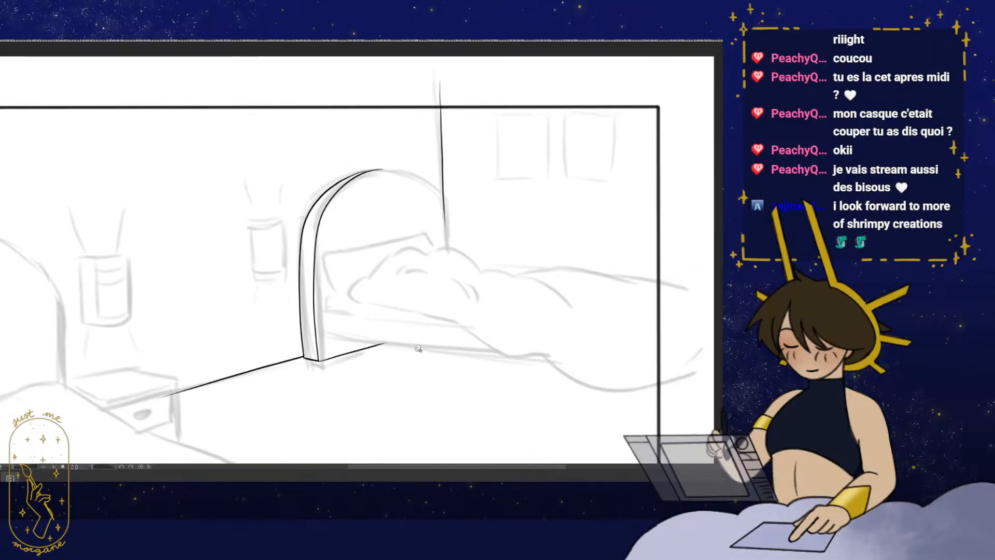
- Flip the canvas view and trim the overlapping tips of the far headboard's two edges at the top of the arch
key(h)
drag(316, 223, 436, 217)
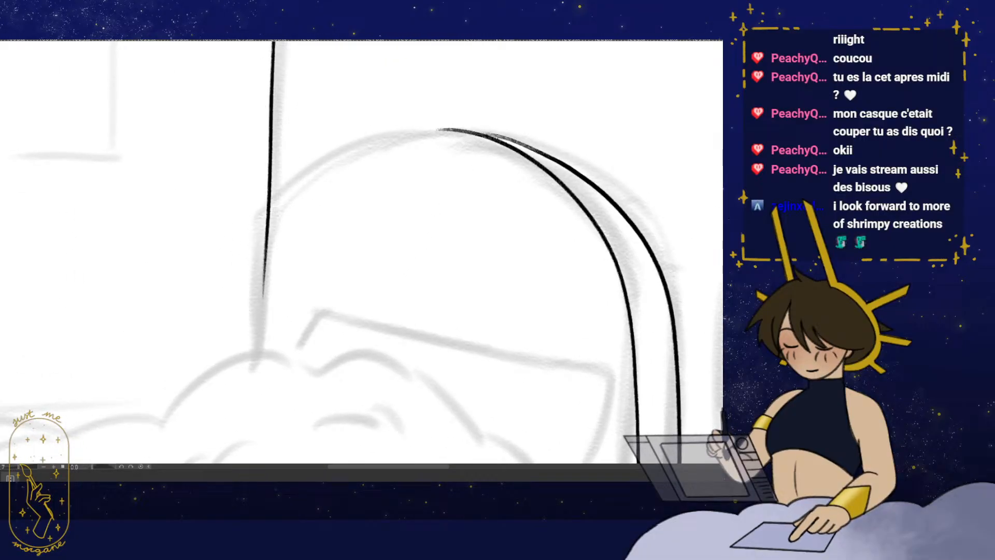
mouse_move(443, 131)
mouse_down()
mouse_move(356, 145)
mouse_move(291, 185)
mouse_up()
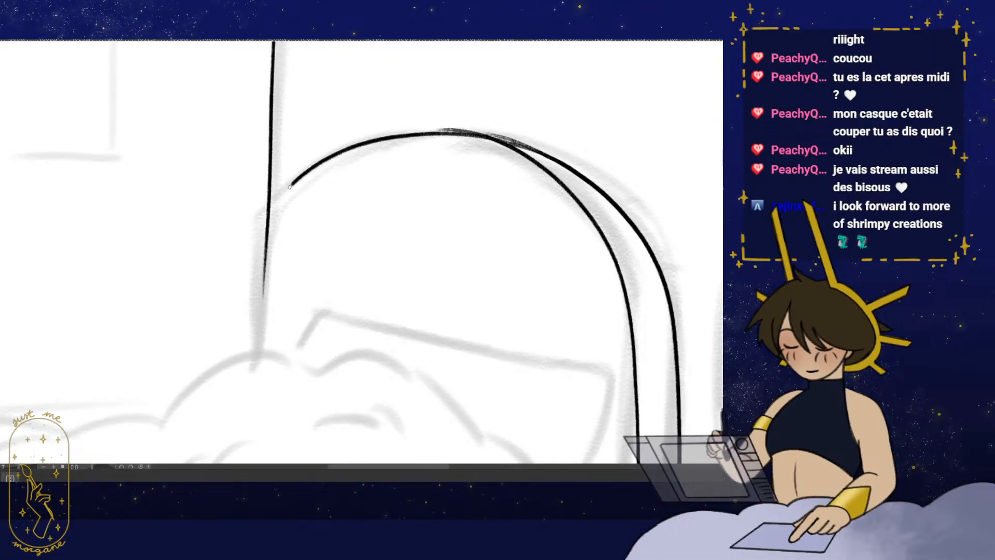
key(ctrl+z)
drag(415, 204, 506, 172)
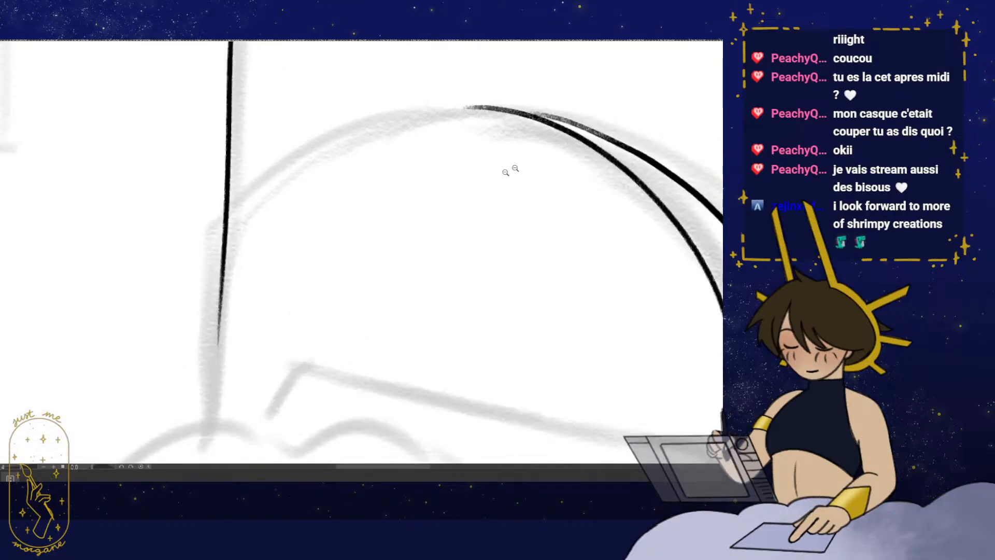
drag(560, 101, 487, 101)
drag(637, 146, 642, 126)
- Ink the headboard's arch over its top and down the far side to the blanket, and erase the wall corner line below it
key(p)
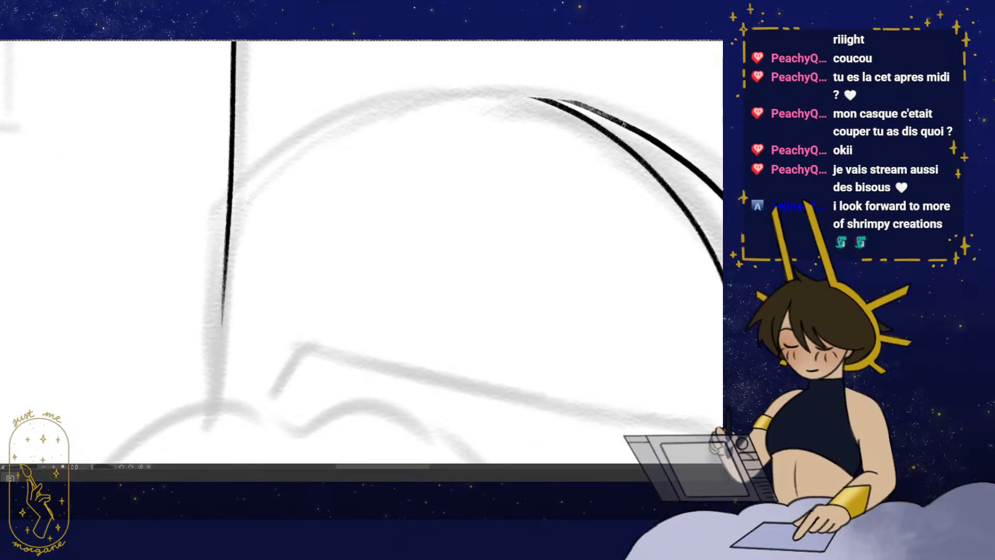
drag(567, 103, 464, 92)
drag(279, 321, 292, 303)
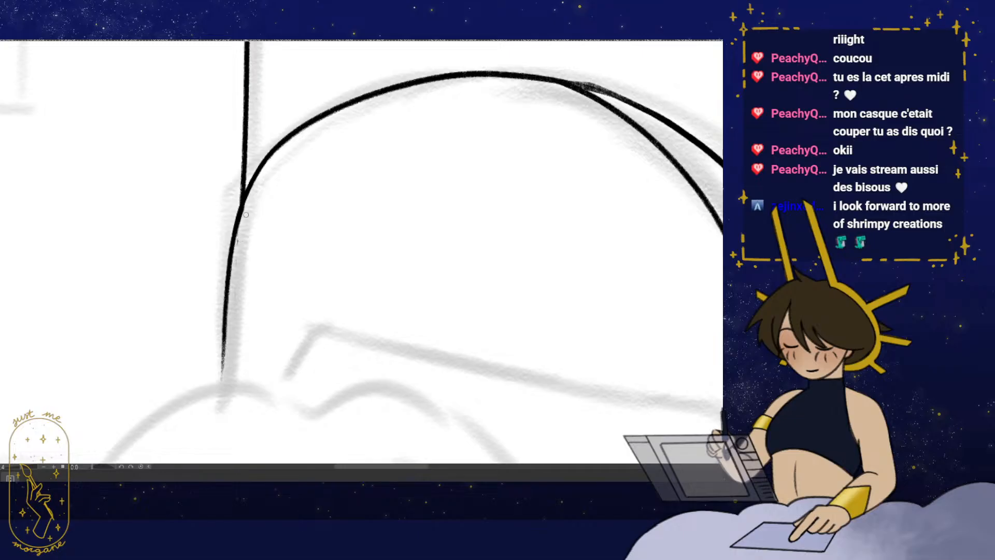
key(h)
- Clean up the arch junction by joining the outer edge smoothly to the top curve and extending the inner edge up beneath it
drag(365, 275, 567, 448)
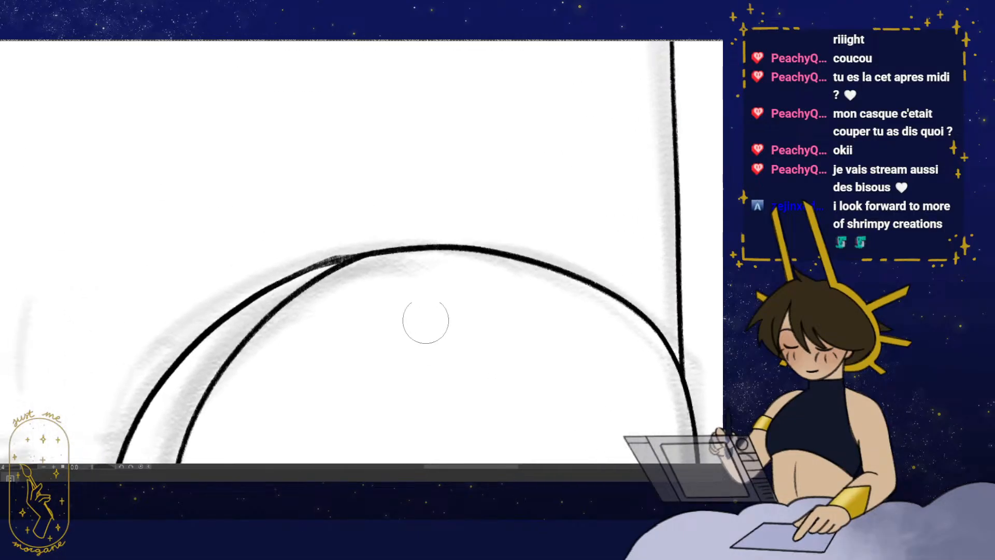
mouse_move(352, 250)
mouse_down()
mouse_move(307, 264)
mouse_move(393, 253)
mouse_up()
drag(452, 257, 440, 295)
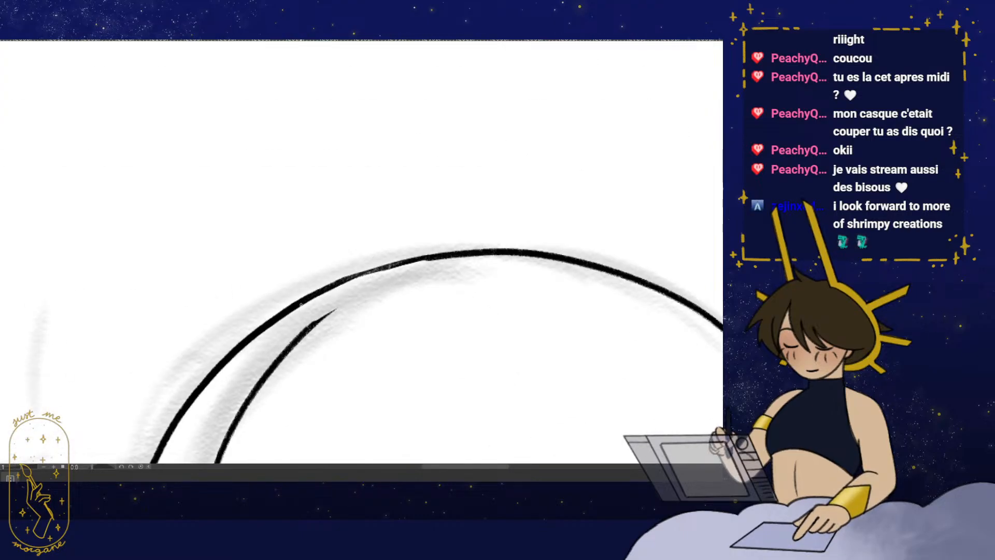
drag(359, 276, 474, 252)
drag(281, 355, 282, 346)
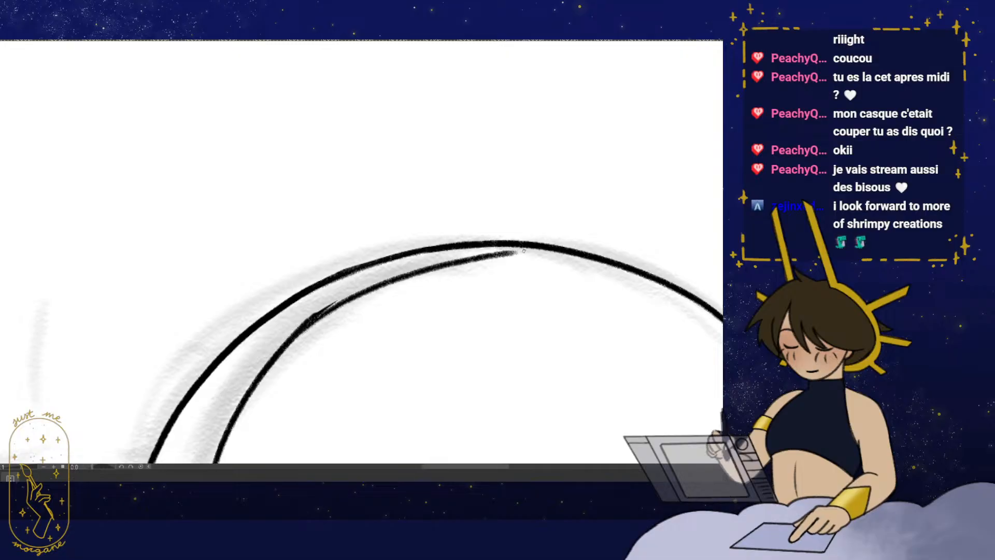
drag(335, 302, 301, 325)
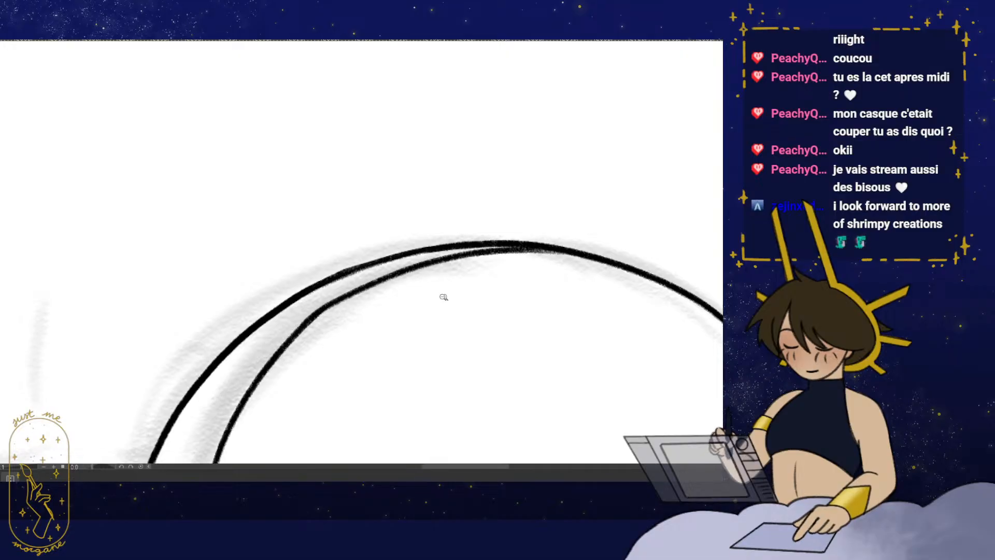
- Ink the lower edge of the far bed's side rail from the headboard post to beyond the frame border
drag(444, 295, 404, 331)
drag(443, 359, 378, 208)
mouse_move(462, 297)
mouse_down()
mouse_move(443, 320)
mouse_move(432, 358)
mouse_up()
drag(439, 377, 418, 346)
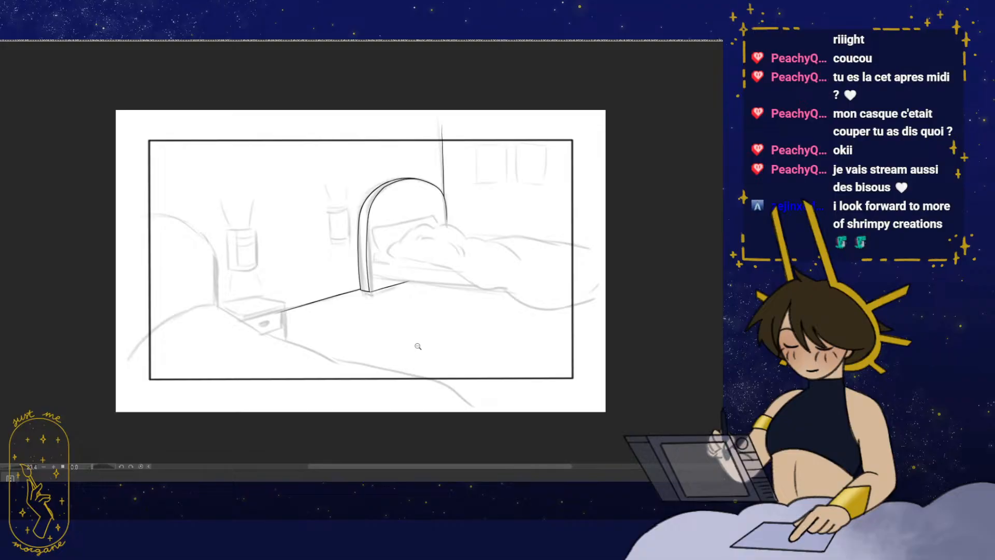
key(h)
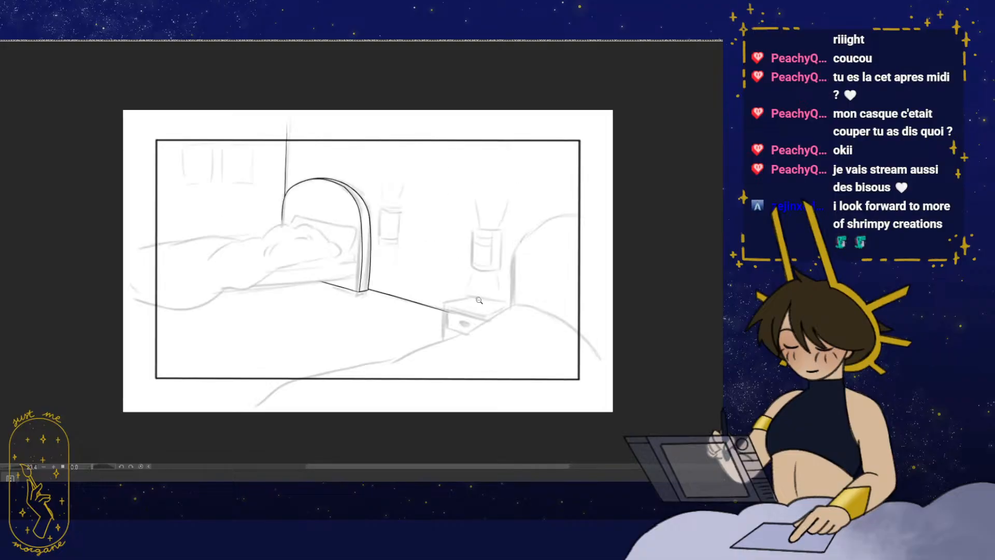
drag(305, 333, 380, 323)
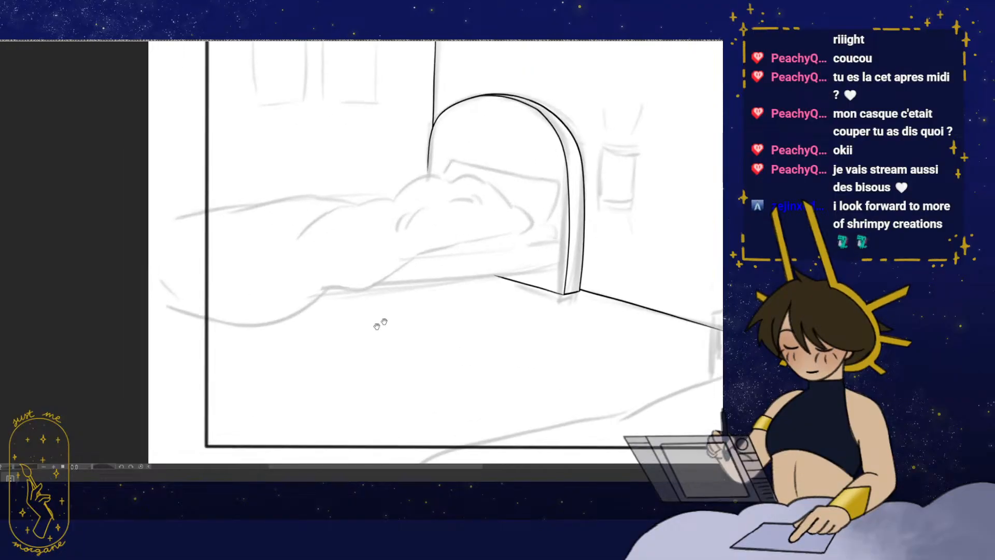
drag(203, 327, 175, 318)
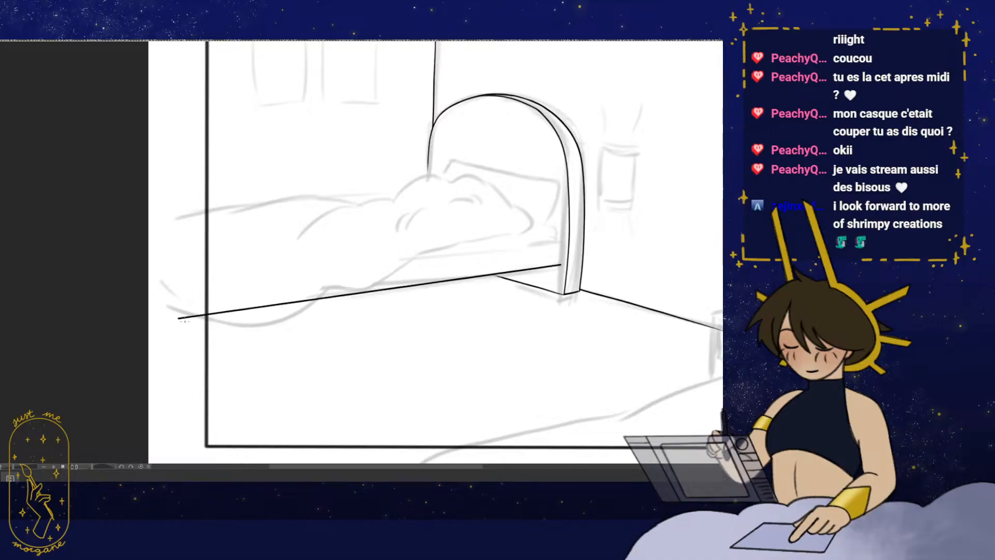
- Flip the canvas view, ink the upper edge of the far bed's side rail past the frame border, and close its end beside the headboard post
key(h)
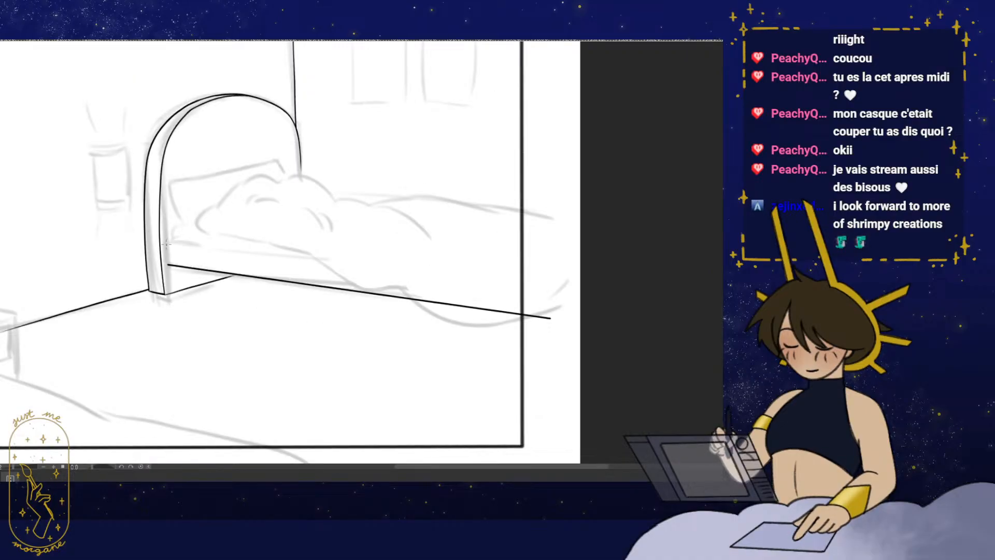
drag(166, 243, 571, 290)
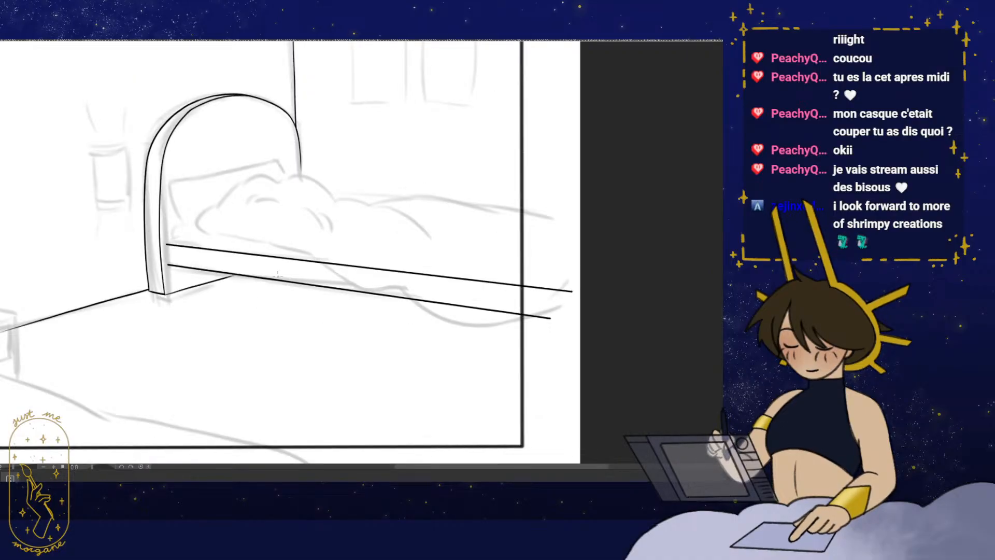
drag(164, 256, 358, 284)
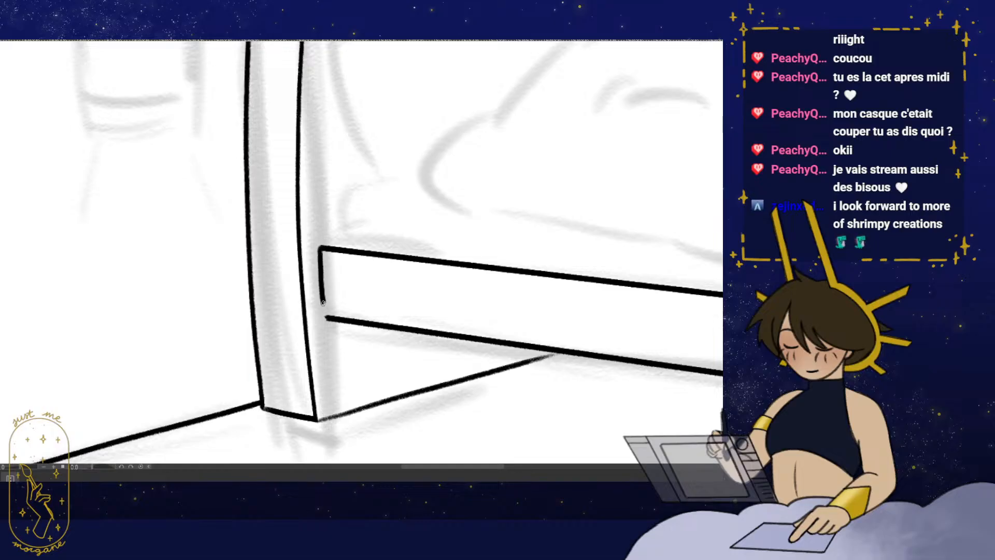
drag(475, 250, 460, 287)
- Ink the pillow's outline against the headboard, with its top edge, near side and short far corner over the sketch
drag(511, 223, 386, 373)
drag(429, 313, 449, 313)
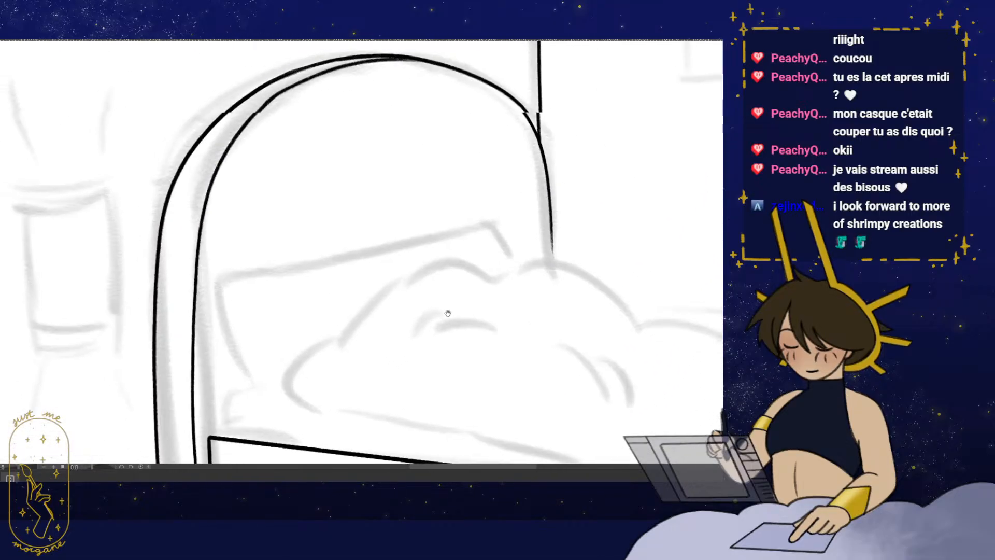
mouse_move(530, 265)
mouse_down()
mouse_move(497, 224)
mouse_move(224, 278)
mouse_move(231, 326)
mouse_up()
drag(332, 342, 310, 348)
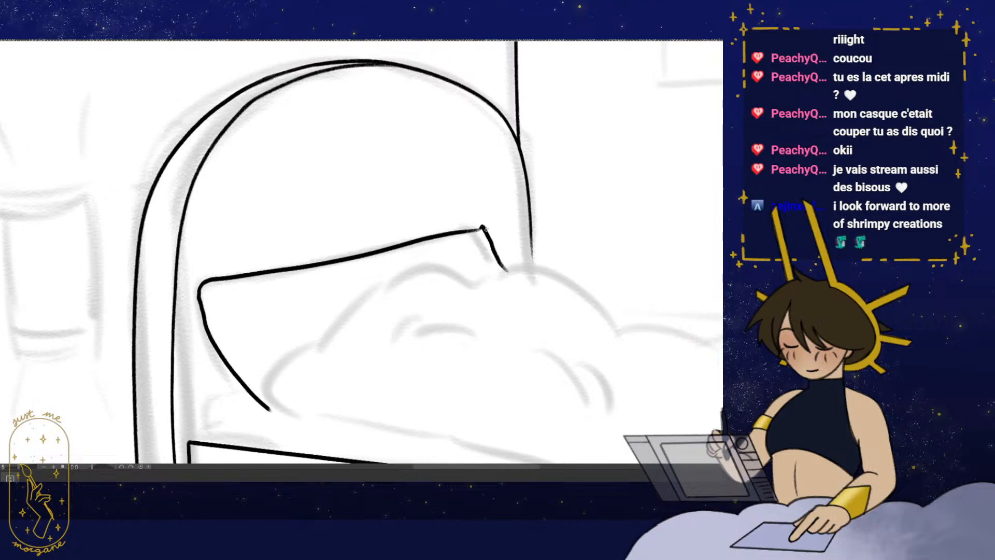
mouse_move(485, 229)
mouse_down()
mouse_move(513, 287)
mouse_move(512, 211)
mouse_up()
drag(443, 225, 526, 293)
mouse_move(562, 256)
mouse_down()
mouse_move(537, 280)
mouse_move(512, 283)
mouse_up()
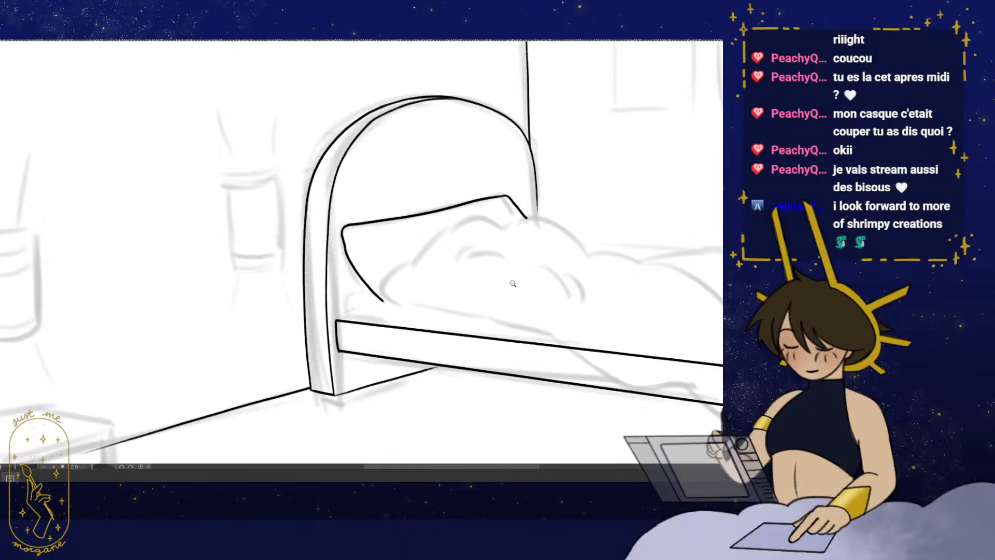
- Ink the mattress corner between the pillow and the side rail, and tidy the pillow's lower tip
mouse_move(382, 326)
mouse_down()
mouse_move(390, 339)
mouse_move(380, 340)
mouse_move(395, 309)
mouse_up()
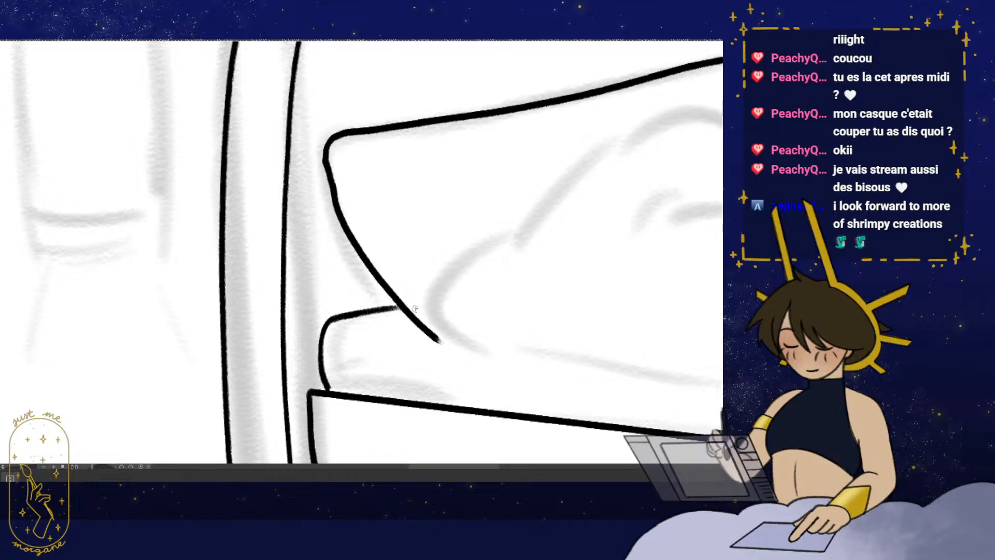
drag(416, 310, 448, 338)
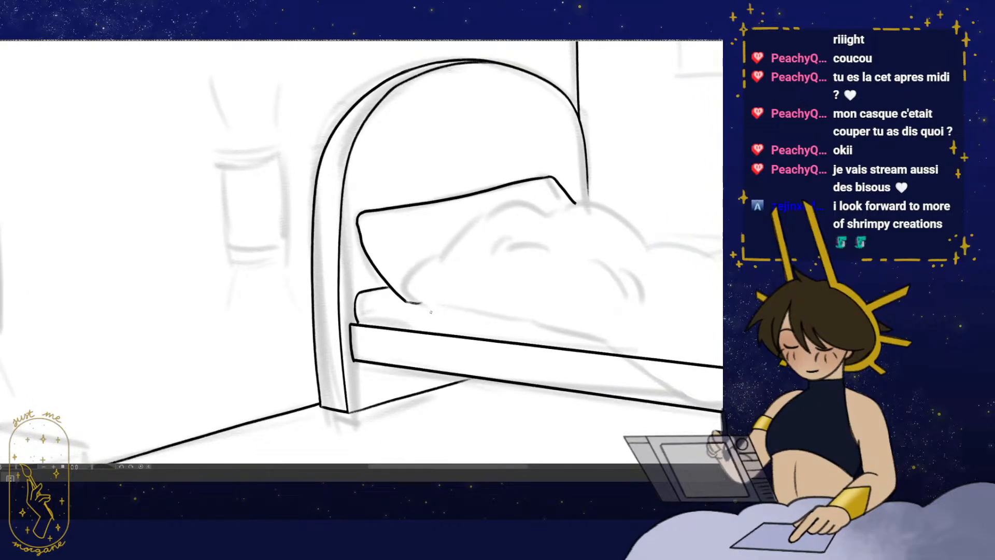
mouse_move(409, 302)
mouse_down()
mouse_move(417, 302)
mouse_move(404, 330)
mouse_up()
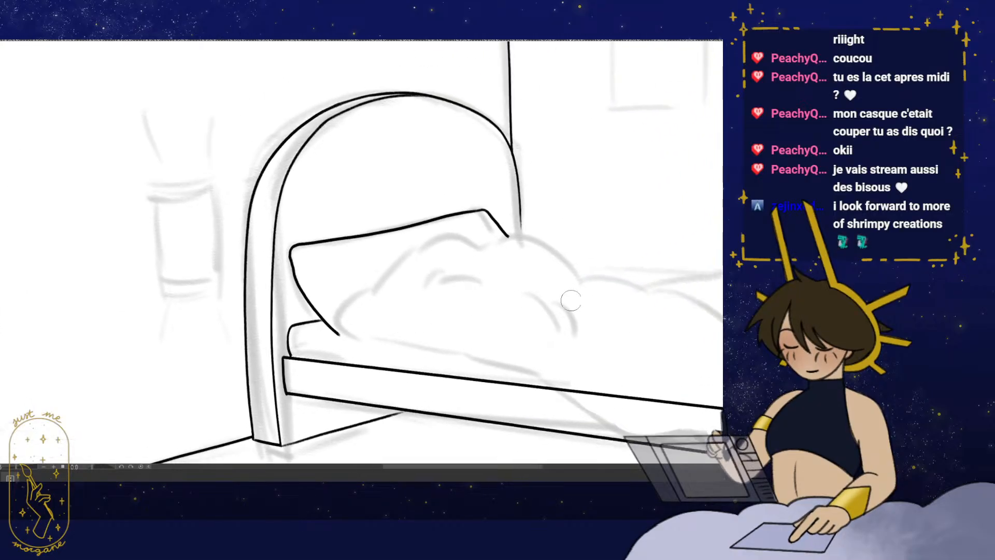
drag(586, 317, 528, 323)
- Flip the canvas view and ink the blanket's rounded humps from the pillow's far corner toward the foot of the bed
key(h)
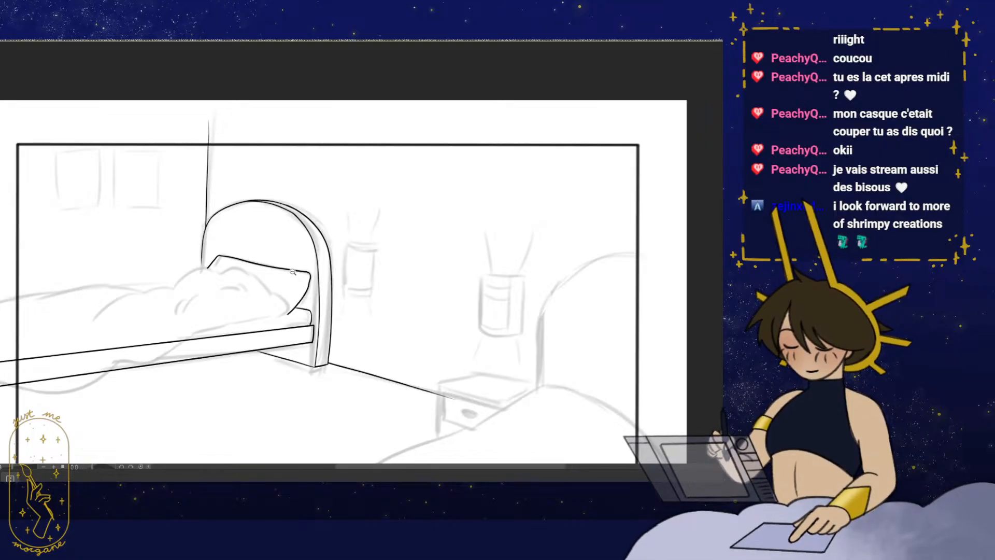
drag(198, 325, 401, 313)
scroll(440, 271, up, 3)
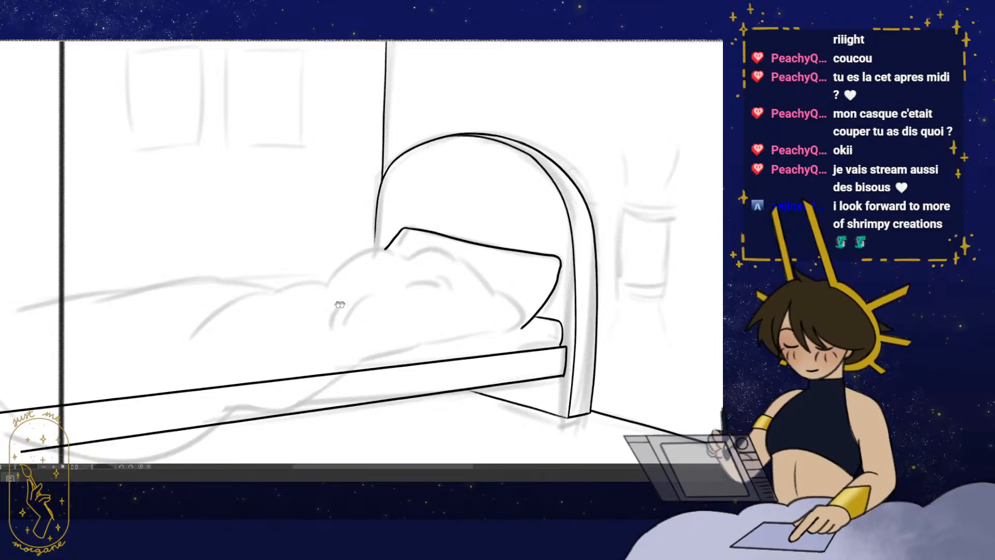
drag(340, 304, 413, 300)
scroll(438, 270, up, 4)
mouse_move(534, 239)
mouse_down()
mouse_move(482, 223)
mouse_move(410, 258)
mouse_move(482, 286)
mouse_up()
scroll(466, 283, up, 3)
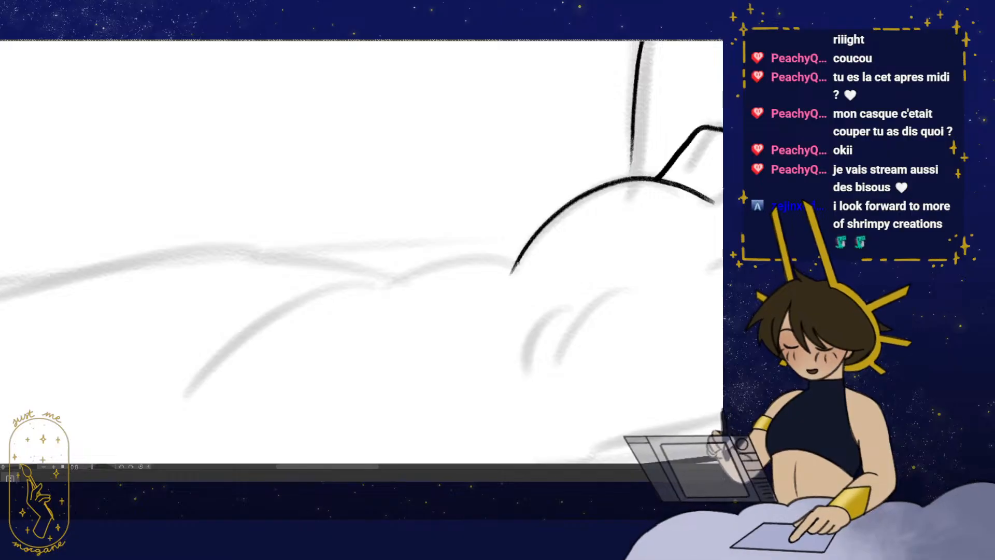
drag(387, 282, 419, 273)
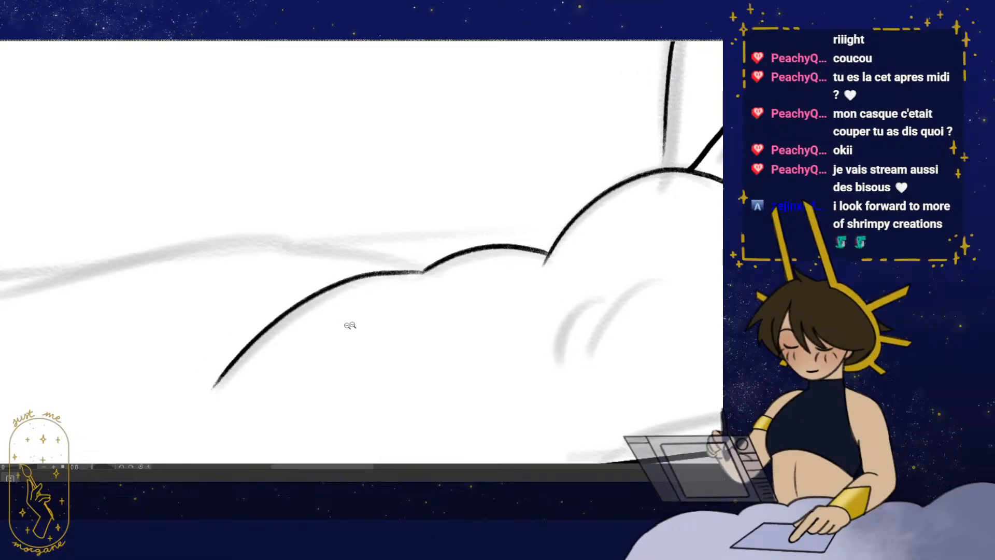
- Ink the blanket's bumpy edge across the pillow and around its rounded end down to the mattress
scroll(350, 325, down, 4)
scroll(375, 336, down, 2)
scroll(419, 231, up, 6)
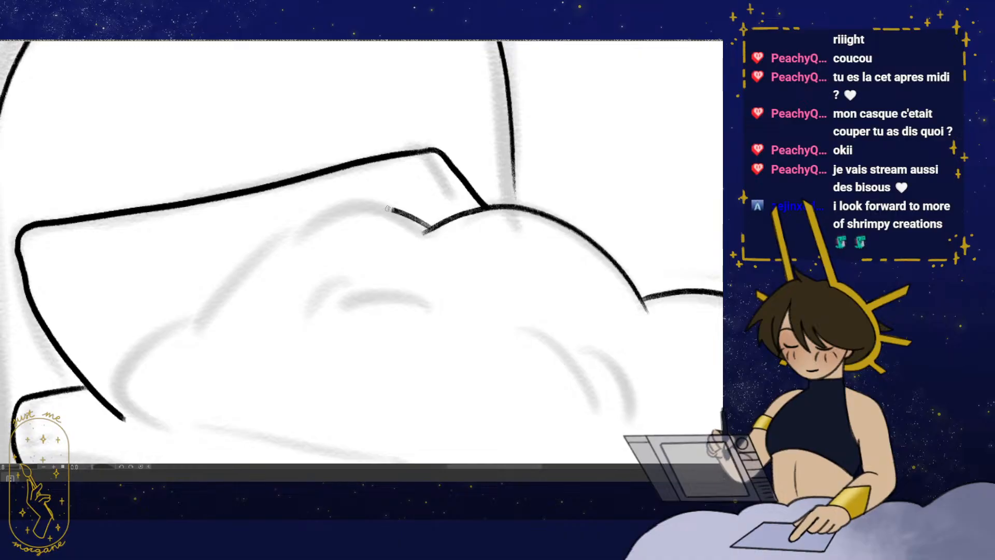
mouse_move(387, 207)
mouse_down()
mouse_move(319, 219)
mouse_move(134, 342)
mouse_up()
drag(123, 417, 154, 427)
drag(273, 392, 359, 317)
key(ctrl+z)
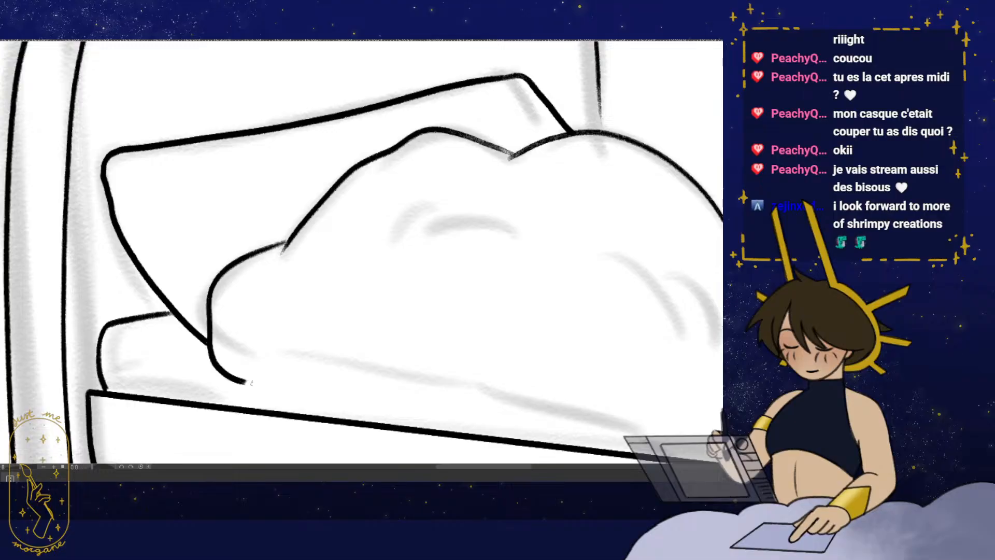
- Ink the blanket's lower edge along the mattress from its rounded end to just above the side rail
drag(251, 382, 258, 382)
drag(346, 380, 359, 372)
mouse_move(276, 377)
mouse_down()
mouse_move(363, 366)
mouse_move(434, 372)
mouse_up()
alt+click(528, 377)
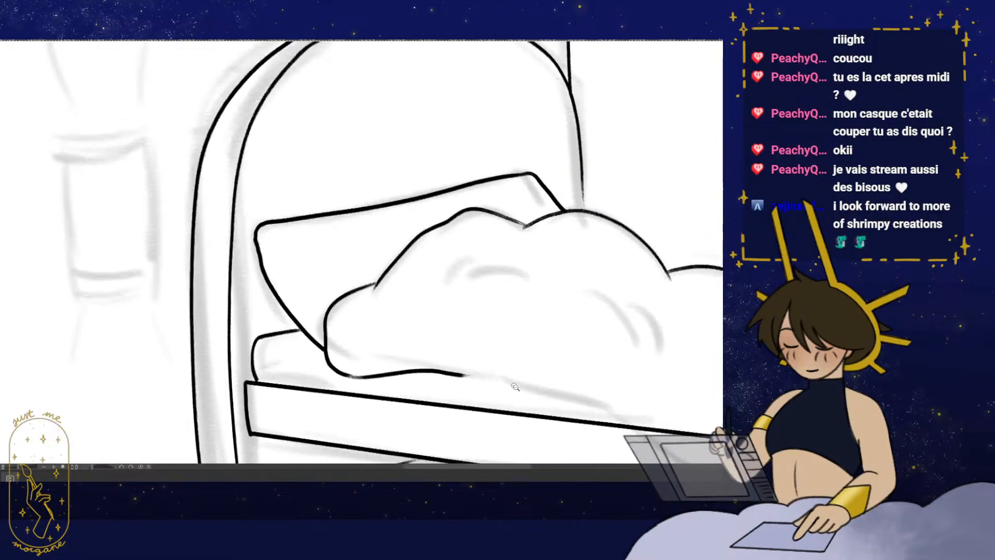
key(h)
drag(299, 394, 565, 353)
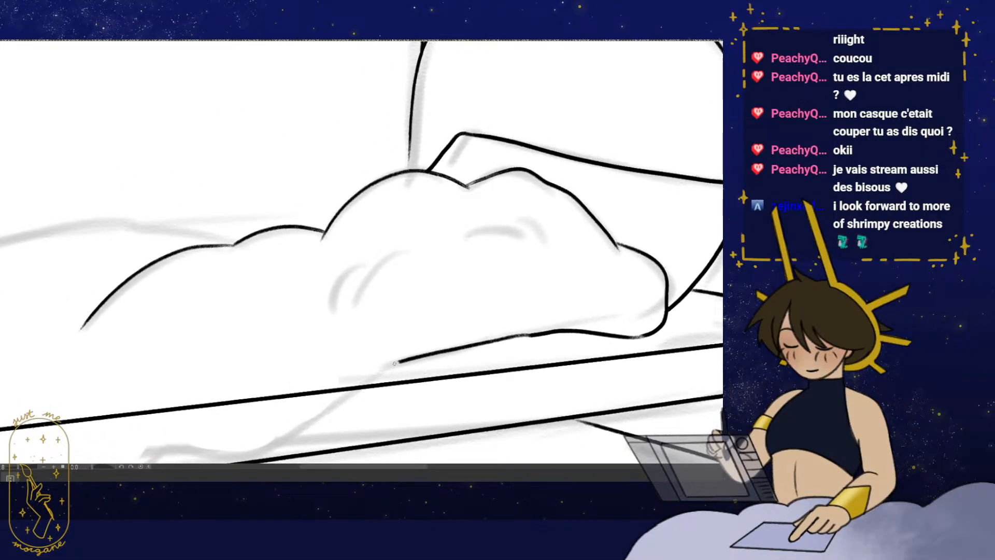
drag(395, 363, 372, 379)
- Ink the blanket's far upper contour from behind the large hump to past the frame border
mouse_move(434, 385)
mouse_down()
mouse_move(471, 349)
mouse_move(476, 325)
mouse_move(593, 285)
mouse_up()
ctrl+click(544, 304)
ctrl+click(544, 304)
alt+click(544, 302)
alt+click(544, 302)
alt+click(498, 320)
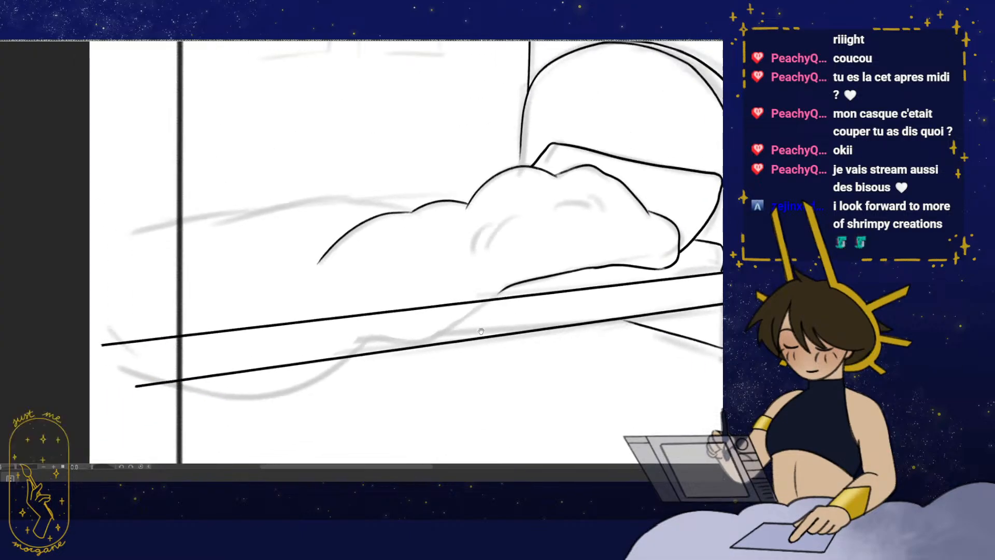
key(h)
alt+click(508, 341)
drag(508, 342, 512, 363)
ctrl+click(426, 300)
drag(426, 299, 445, 363)
drag(319, 293, 418, 299)
drag(271, 289, 315, 277)
drag(426, 282, 374, 288)
drag(468, 288, 567, 311)
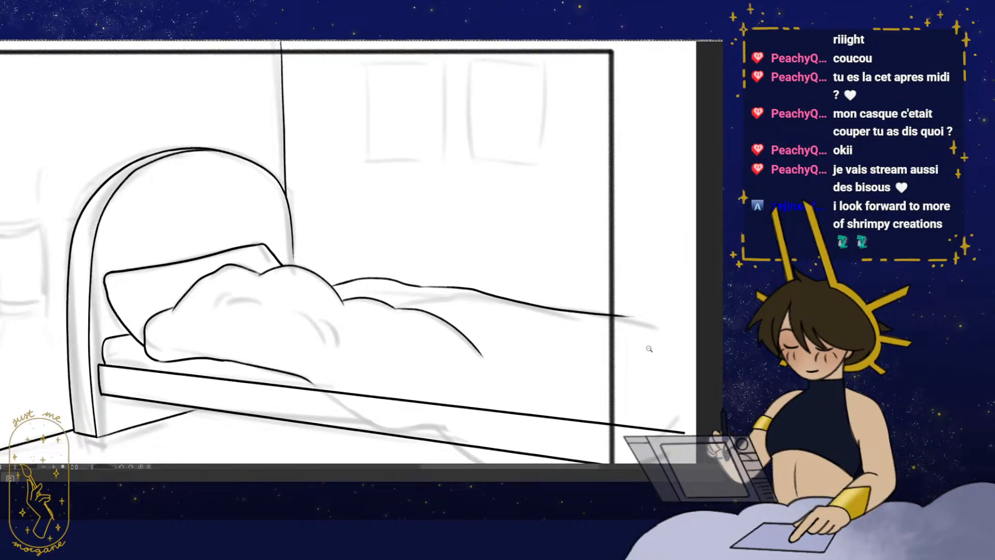
- Check the bed in mirrored view and ink the blanket's hanging lower edge over the side rail, with its fold, to past the frame border
drag(654, 349, 590, 341)
key(h)
key(h)
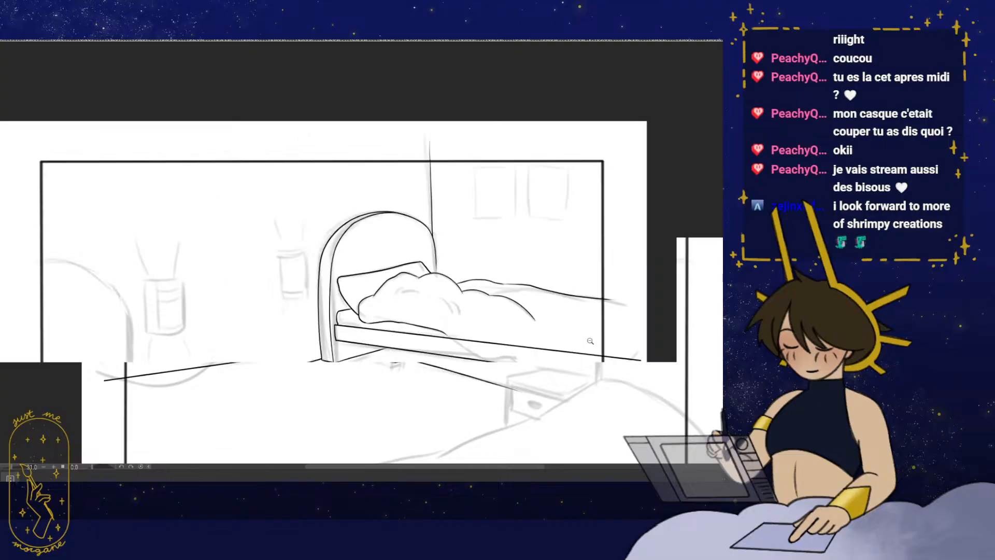
key(h)
key(h)
drag(576, 397, 524, 384)
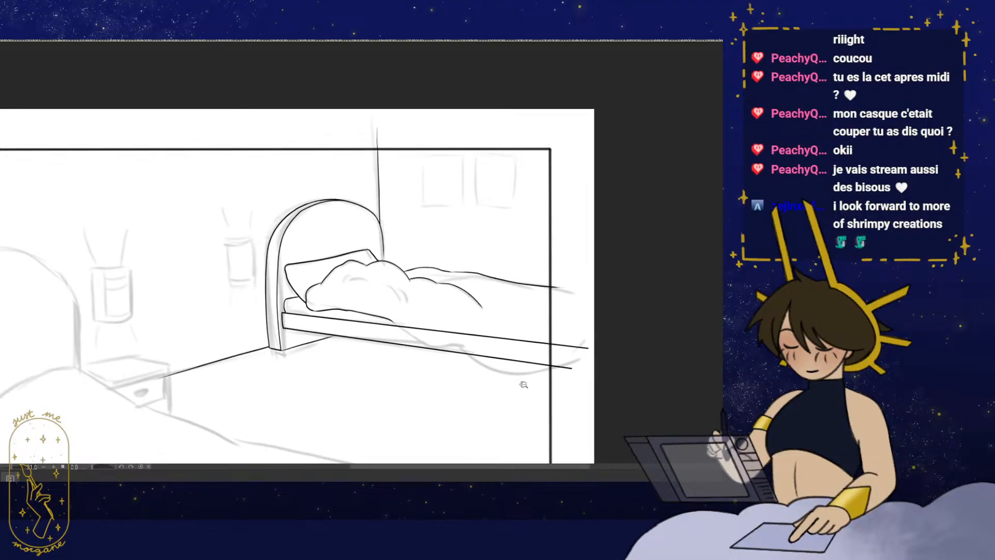
key(h)
drag(268, 363, 319, 357)
drag(312, 357, 340, 354)
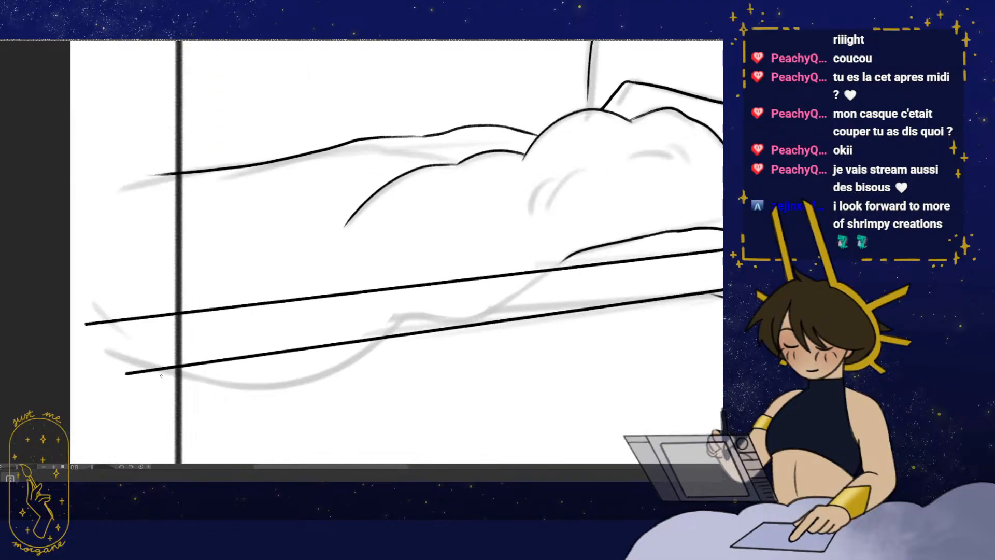
mouse_move(163, 379)
mouse_down()
mouse_move(223, 384)
mouse_move(351, 360)
mouse_up()
drag(465, 324, 384, 361)
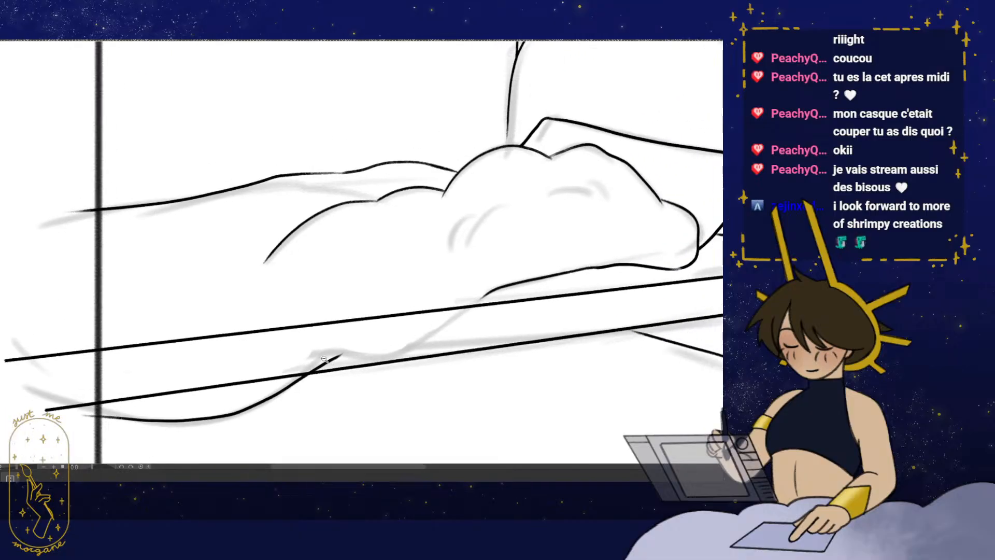
mouse_move(298, 352)
mouse_down()
mouse_move(342, 354)
mouse_move(474, 315)
mouse_move(411, 350)
mouse_move(442, 317)
mouse_move(462, 346)
mouse_move(532, 333)
mouse_up()
- Erase the side rail lines covered by the hanging blanket, and trim the lower rail line where it meets the blanket's fold
drag(421, 332, 2, 380)
drag(150, 368, 287, 334)
mouse_move(142, 345)
mouse_down()
mouse_move(31, 359)
mouse_move(212, 340)
mouse_up()
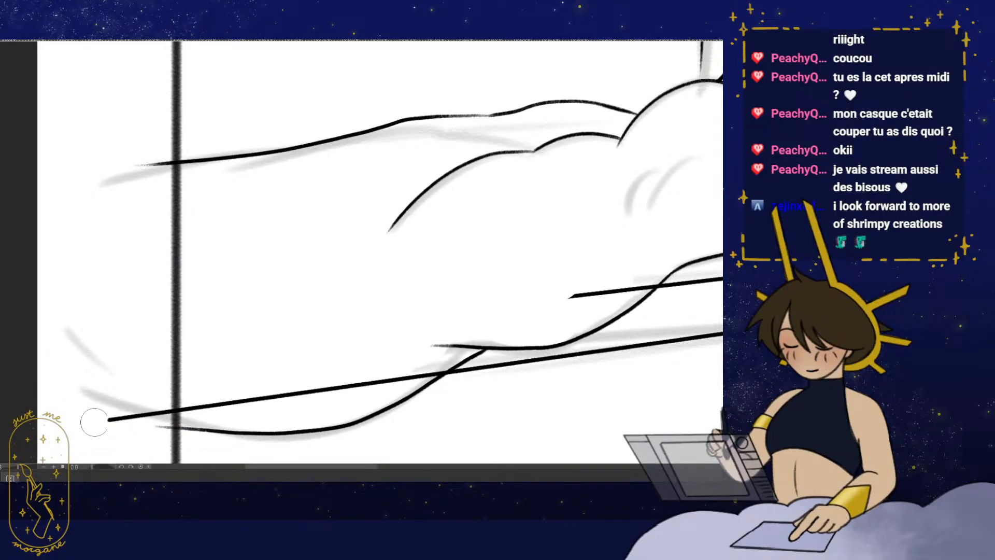
mouse_move(93, 421)
mouse_down()
mouse_move(413, 369)
mouse_move(498, 374)
mouse_up()
key(bracketleft)
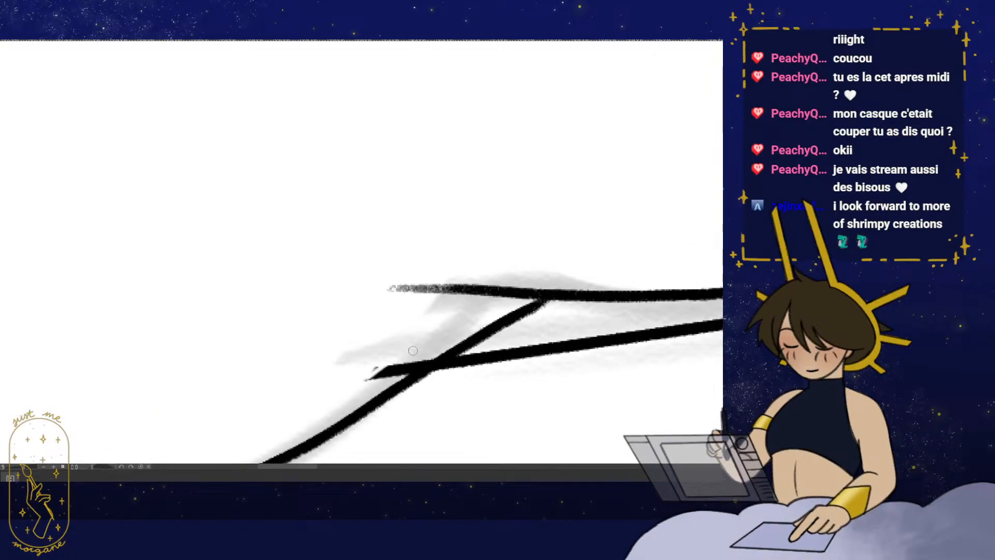
drag(366, 373, 391, 360)
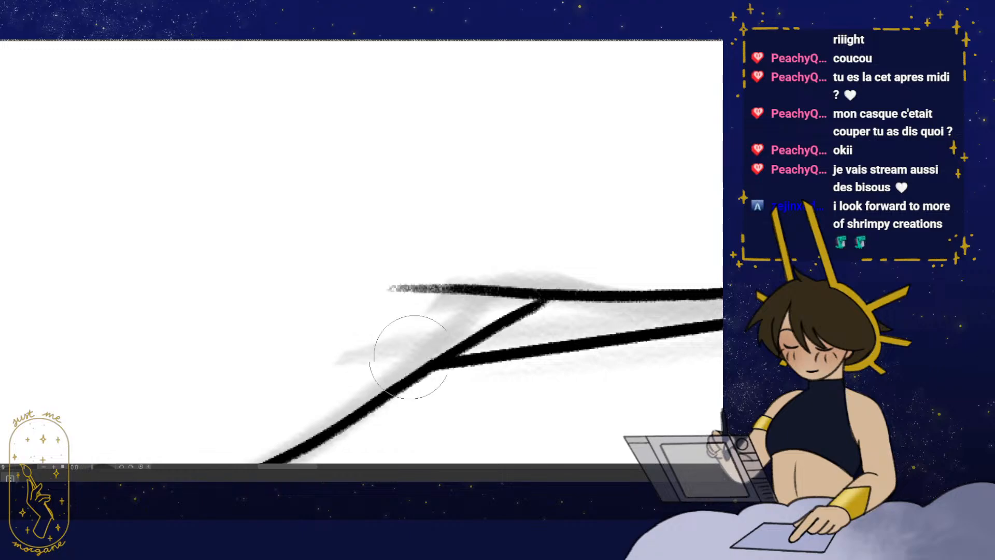
drag(499, 323, 456, 327)
- Trim the upper rail line's leftover end where it meets the blanket's hanging edge
drag(567, 331, 337, 426)
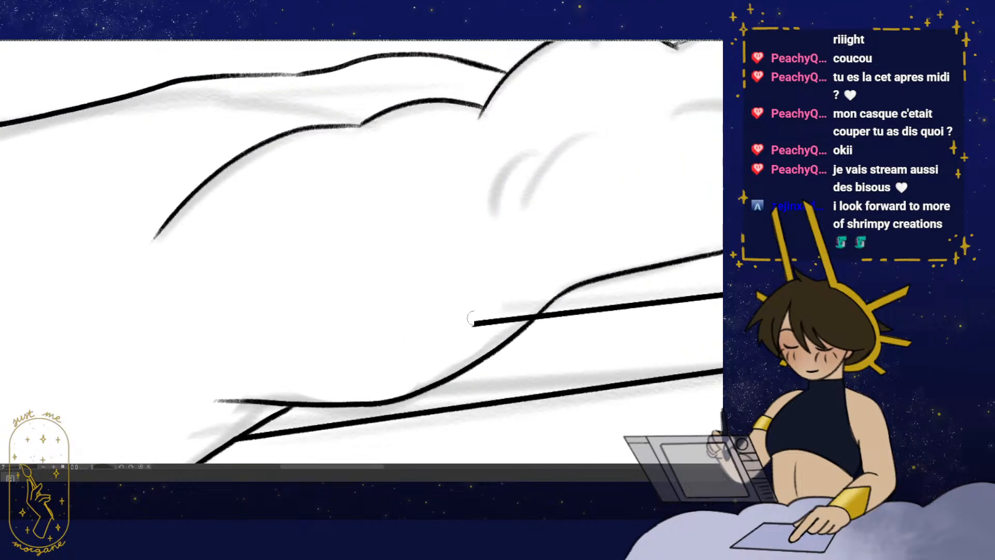
scroll(527, 302, up, 3)
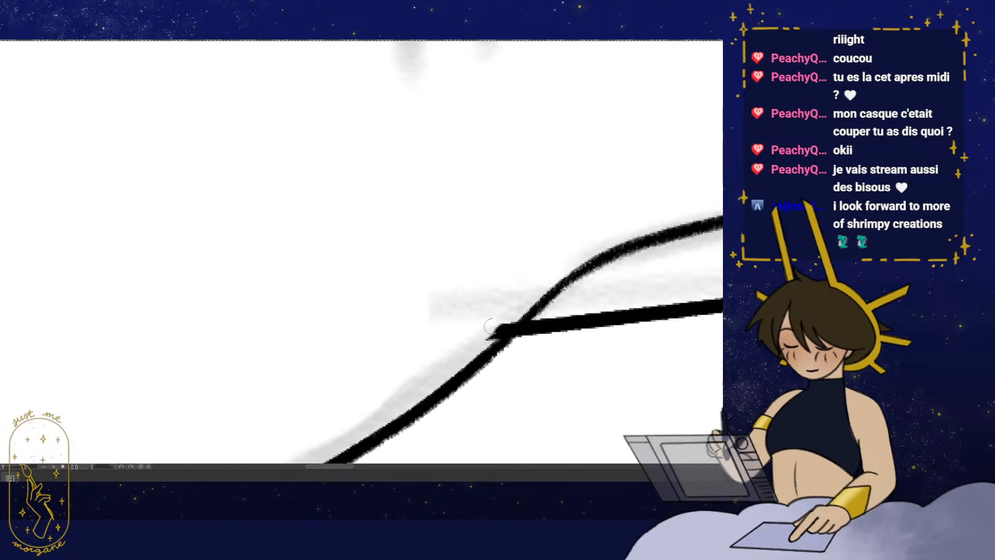
mouse_move(510, 318)
mouse_down()
mouse_move(501, 332)
mouse_move(477, 304)
mouse_move(456, 309)
mouse_up()
mouse_move(458, 358)
mouse_down()
mouse_move(351, 369)
mouse_move(392, 370)
mouse_up()
- Extend the headboard's far edge down to the blanket, and tidy the start of the blanket's far contour beside the hump
key(h)
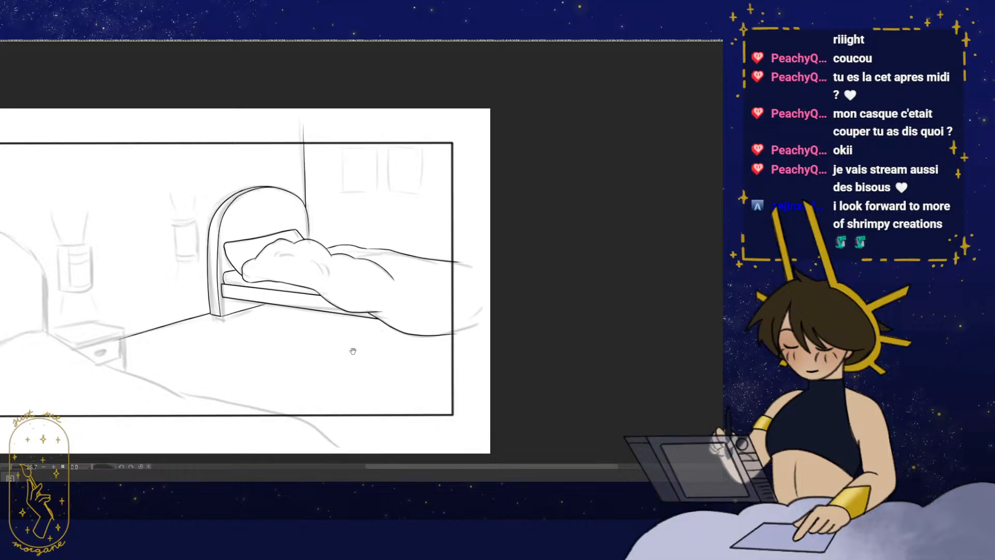
drag(351, 348, 384, 358)
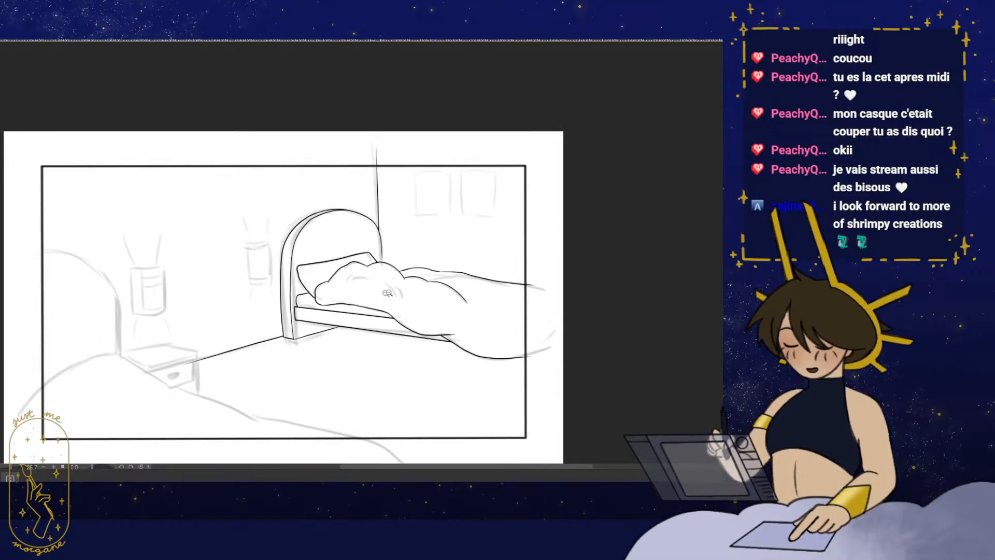
drag(373, 295, 411, 250)
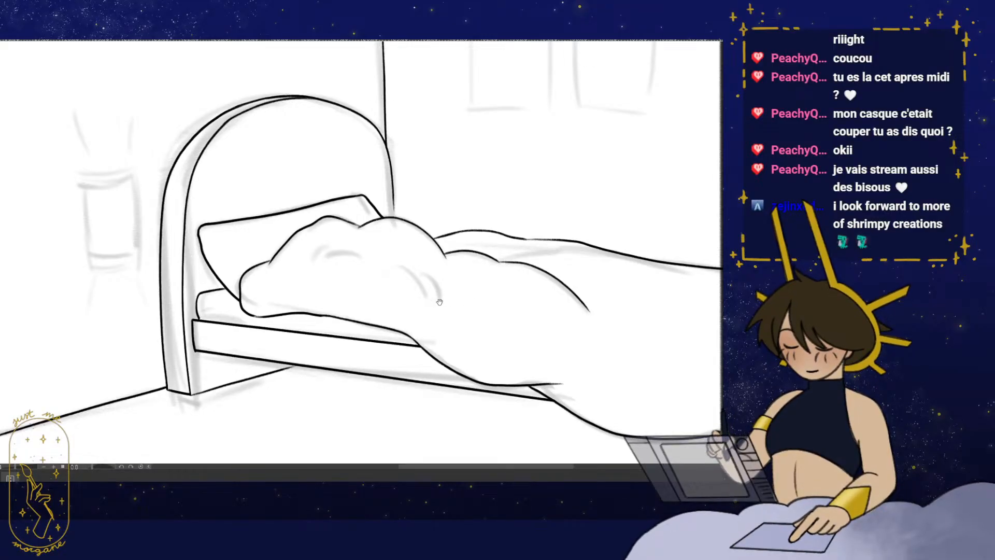
scroll(439, 302, down, 2)
scroll(450, 241, up, 5)
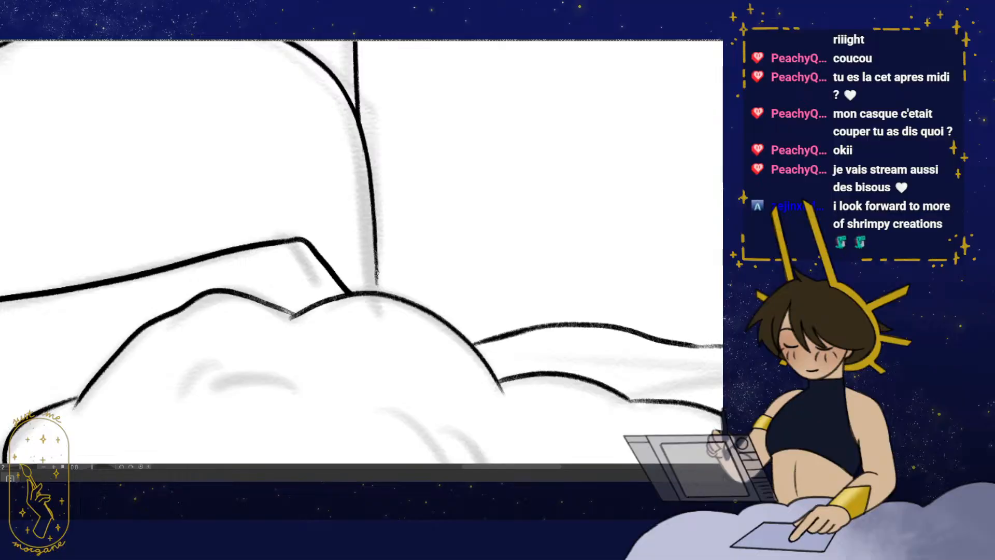
drag(376, 273, 377, 293)
scroll(492, 343, down, 3)
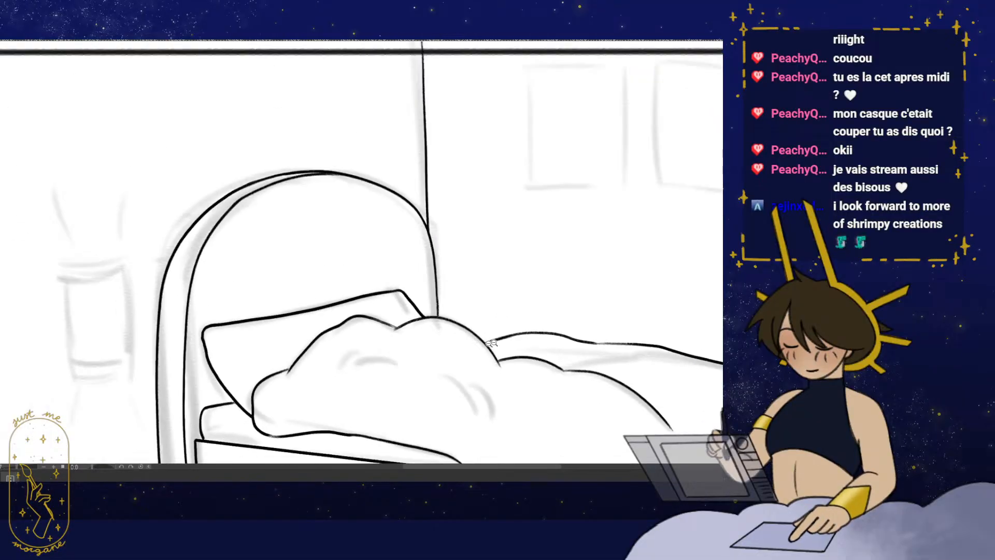
scroll(479, 347, up, 3)
drag(538, 327, 493, 340)
scroll(503, 337, down, 3)
- Ink a short curved fold line in the middle of the blanket, below its far contour
mouse_move(476, 394)
mouse_down()
mouse_move(501, 390)
mouse_move(508, 340)
mouse_up()
drag(522, 379, 468, 363)
drag(596, 371, 415, 340)
scroll(519, 295, up, 3)
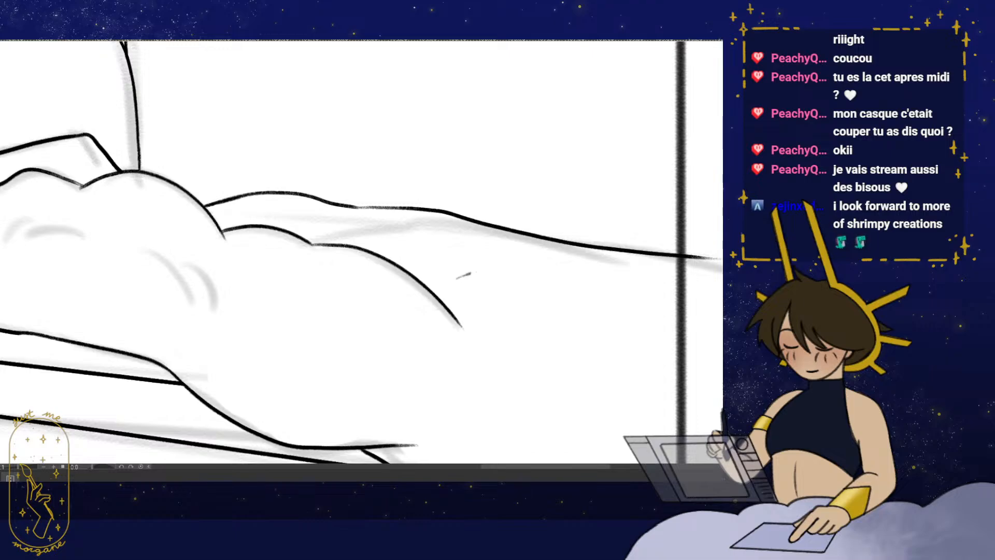
drag(575, 340, 560, 305)
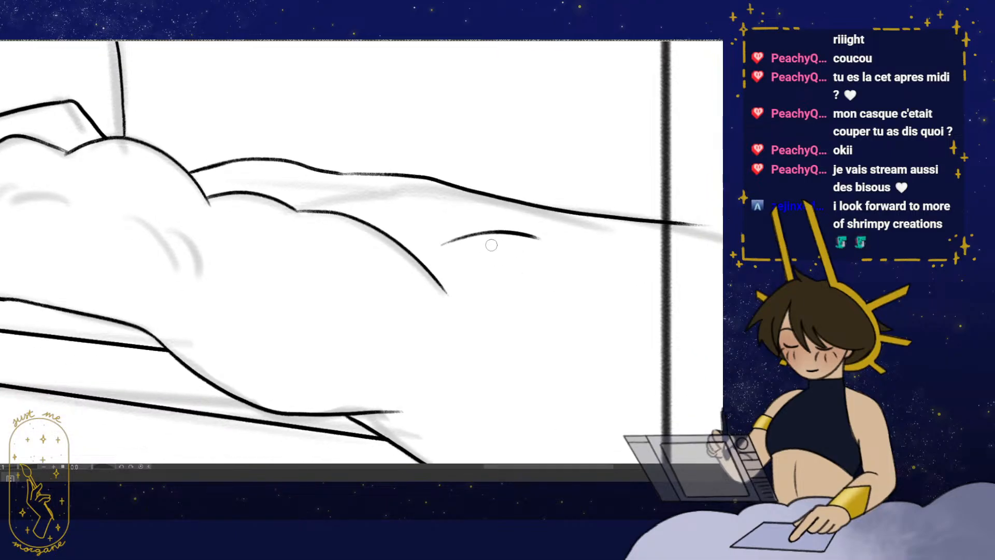
- Ink curved fold lines on the lower middle of the far bed's blanket, above its hanging edge
drag(390, 339, 460, 388)
mouse_move(463, 375)
mouse_down()
mouse_move(565, 408)
mouse_move(549, 334)
mouse_up()
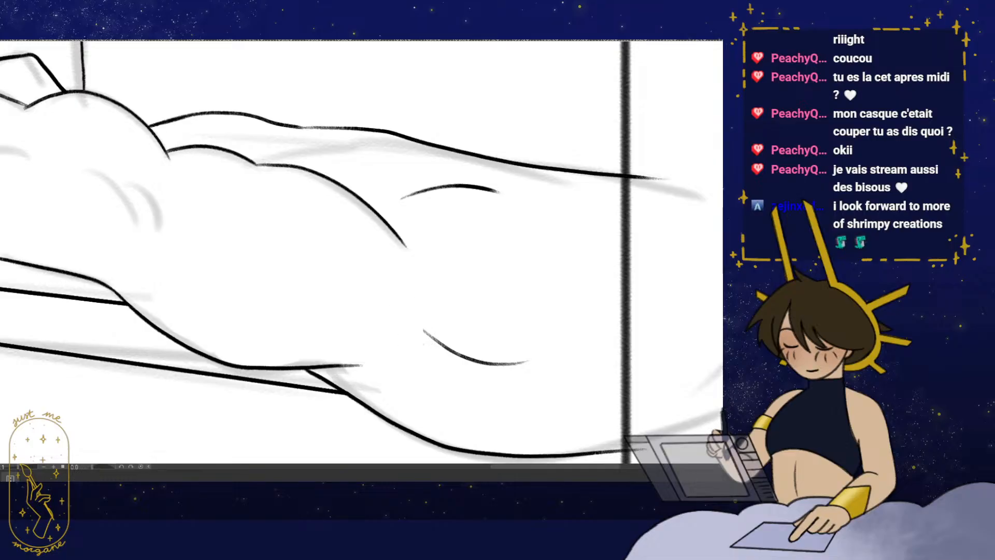
scroll(476, 271, down, 3)
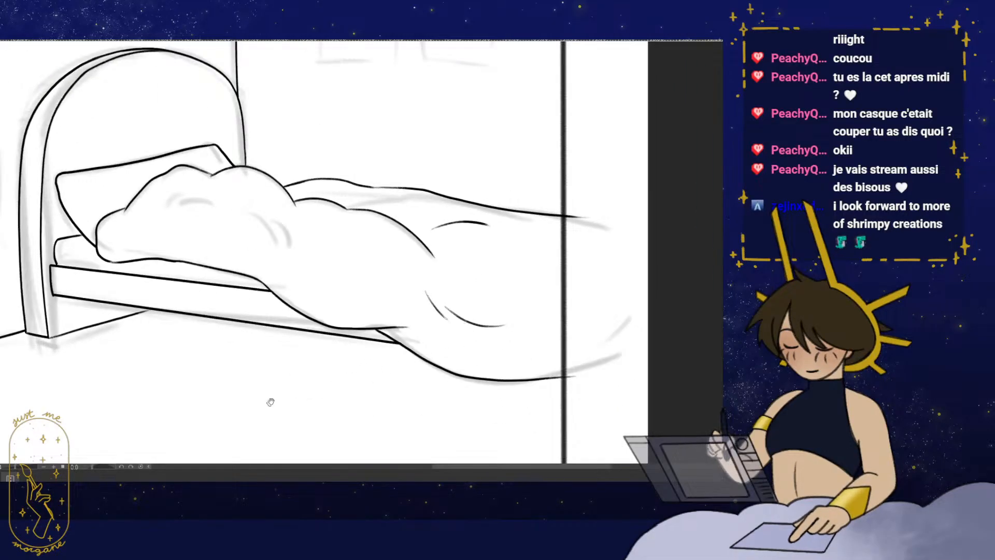
- Ink the side away from the headboard and the top edge of the wall lamp beside the far bed
drag(293, 394, 363, 399)
scroll(409, 371, down, 2)
drag(295, 397, 446, 359)
drag(368, 344, 417, 441)
mouse_move(367, 317)
mouse_down()
mouse_move(387, 299)
mouse_move(340, 282)
mouse_up()
drag(340, 234, 341, 323)
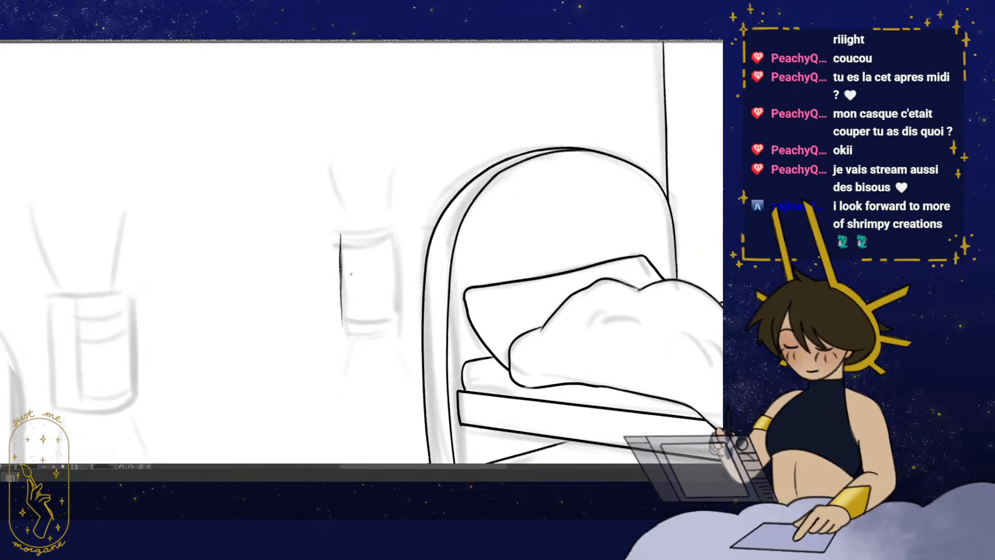
key(ctrl+z)
scroll(350, 228, up, 2)
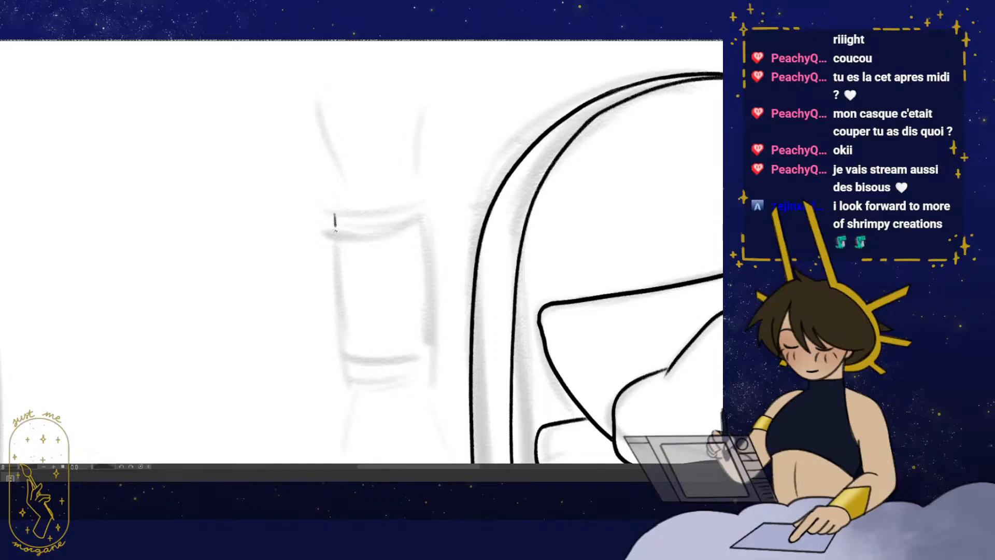
drag(335, 228, 338, 365)
drag(378, 298, 415, 329)
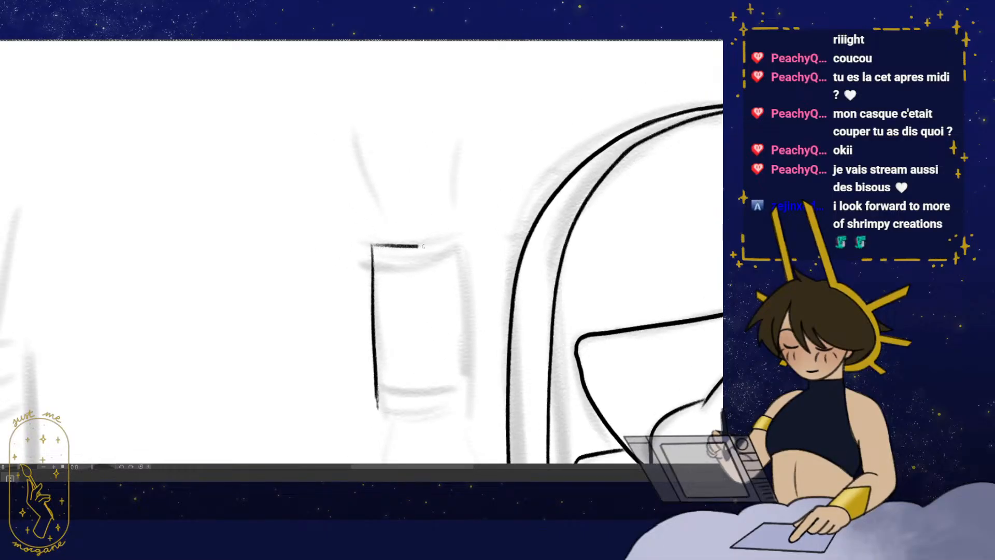
- Complete the far wall lamp's outline with its curved bottom edge and the side nearest the headboard
drag(516, 328, 441, 306)
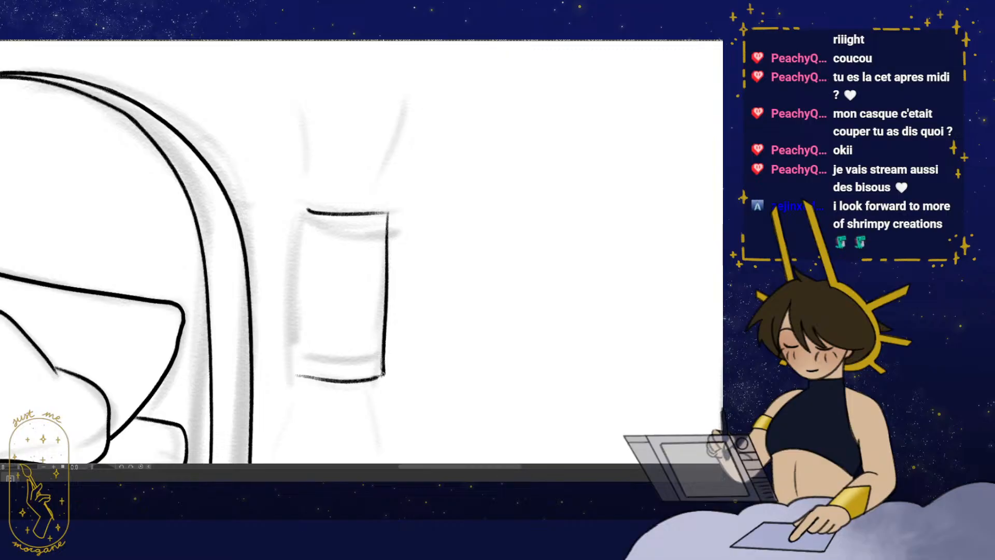
drag(403, 403, 311, 301)
drag(280, 259, 272, 309)
drag(272, 309, 306, 288)
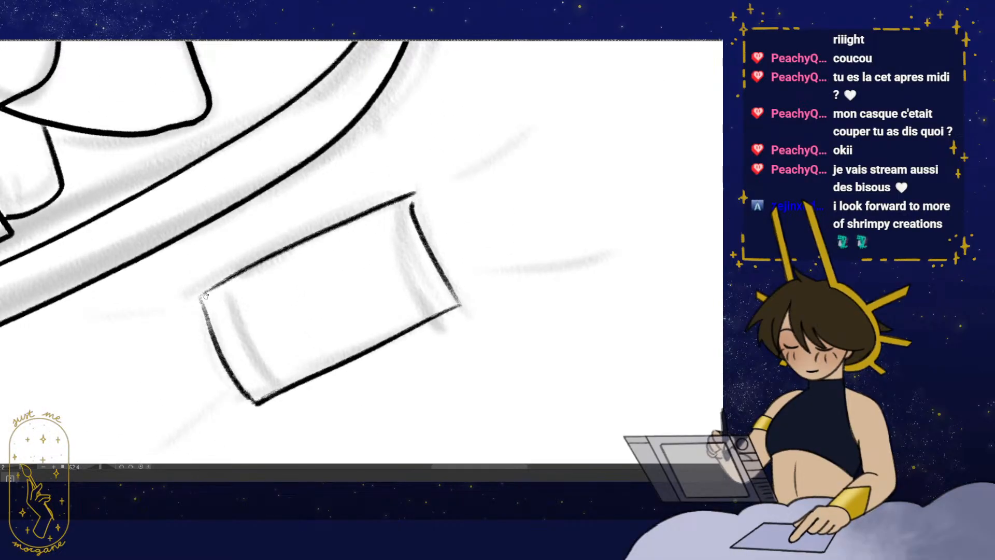
drag(215, 340, 202, 293)
key(ctrl+at)
drag(350, 334, 321, 264)
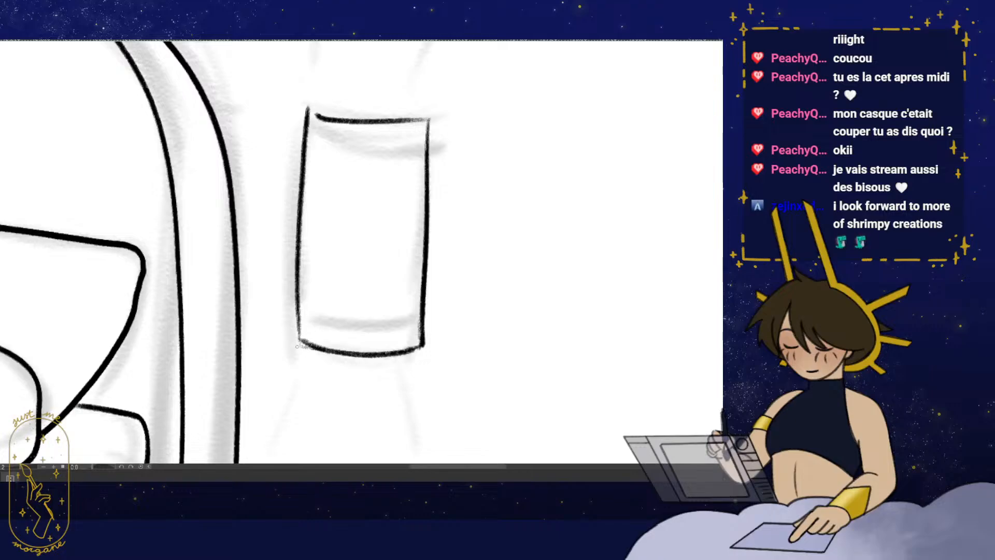
- Clean up the far lamp's bottom corner and close the gap at its top corner nearest the headboard
key(e)
drag(304, 346, 315, 350)
key(h)
drag(399, 228, 456, 371)
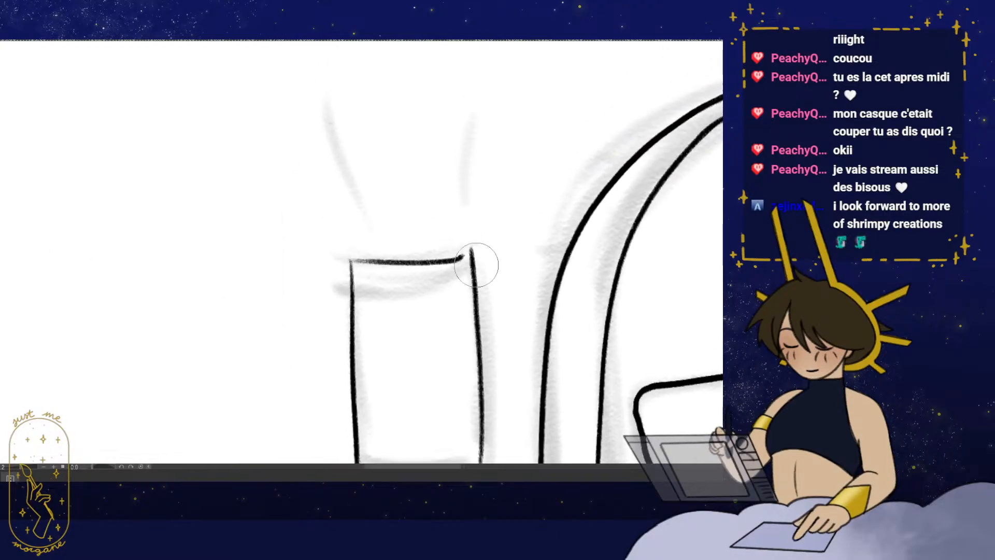
key(p)
mouse_move(475, 244)
mouse_down()
mouse_move(351, 260)
mouse_move(472, 253)
mouse_up()
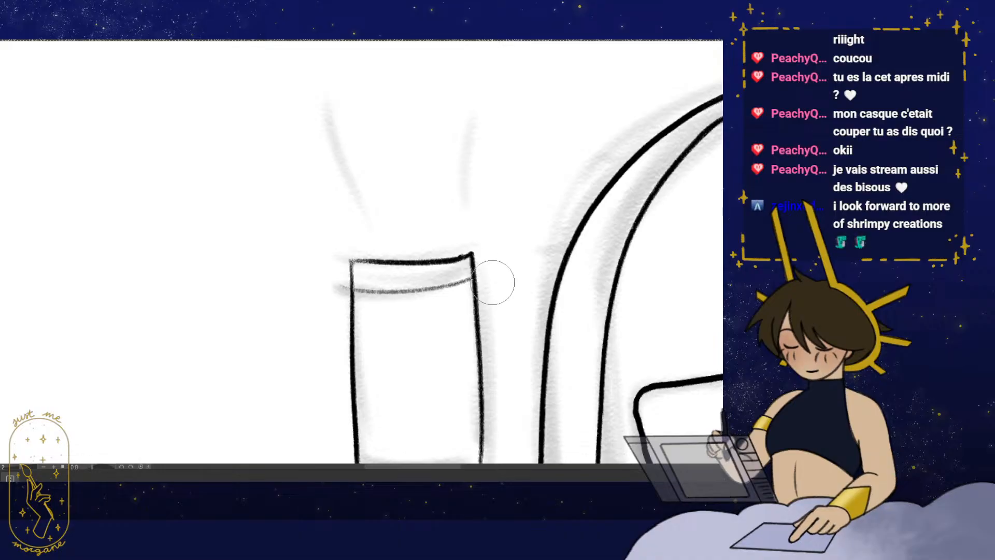
- Finish the curved trim bands near the far lamp's top and bottom edges, erasing the ends that overshoot its sides
click(343, 287)
key(p)
drag(460, 368, 447, 236)
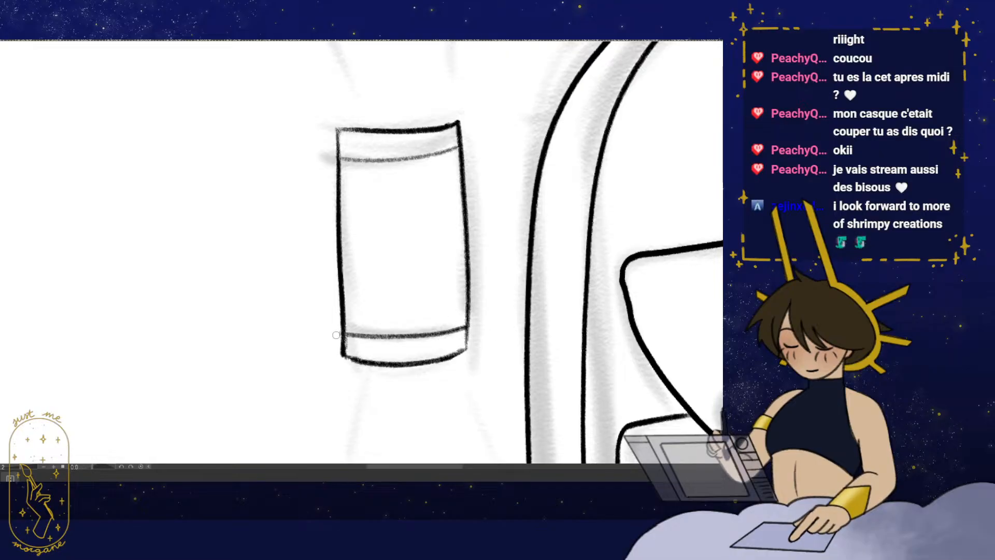
key(e)
drag(413, 271, 368, 380)
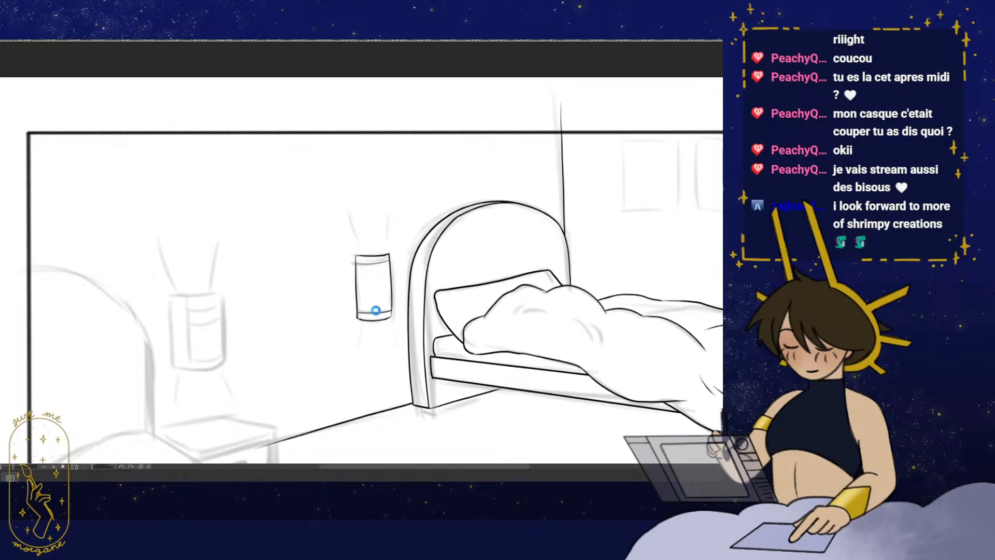
- Ink thin light rays fanning out above and below the far wall lamp
drag(403, 289, 382, 290)
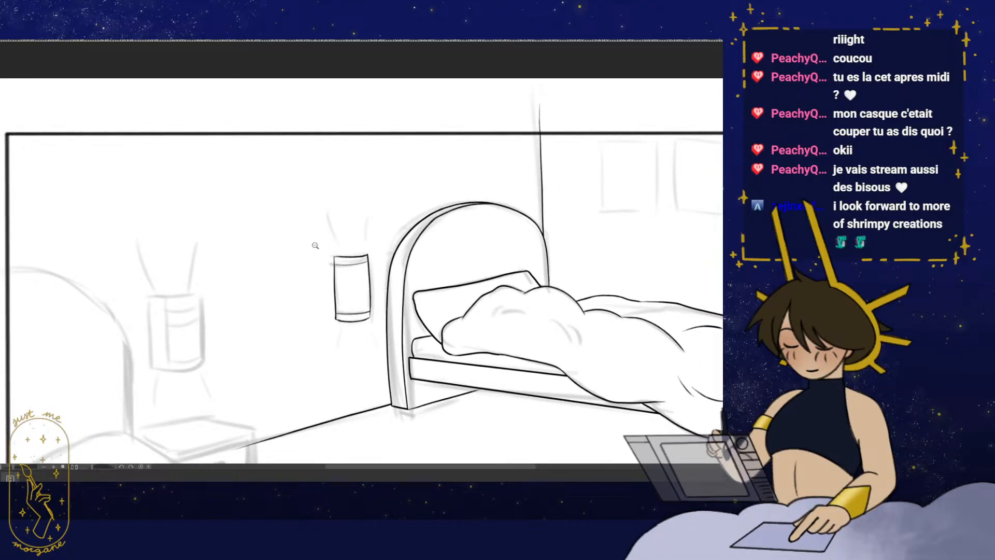
mouse_move(322, 241)
mouse_down()
mouse_move(396, 247)
mouse_move(351, 240)
mouse_up()
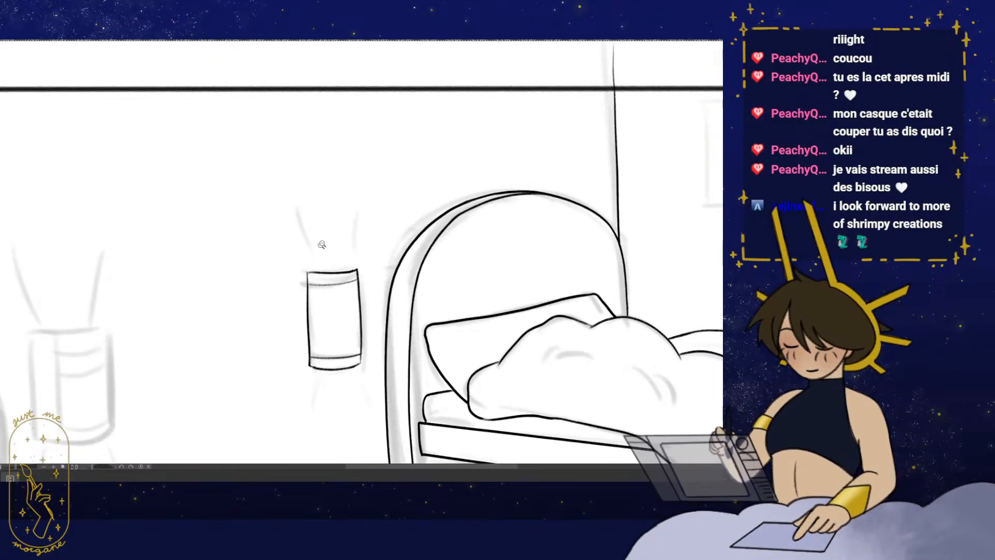
click(321, 244)
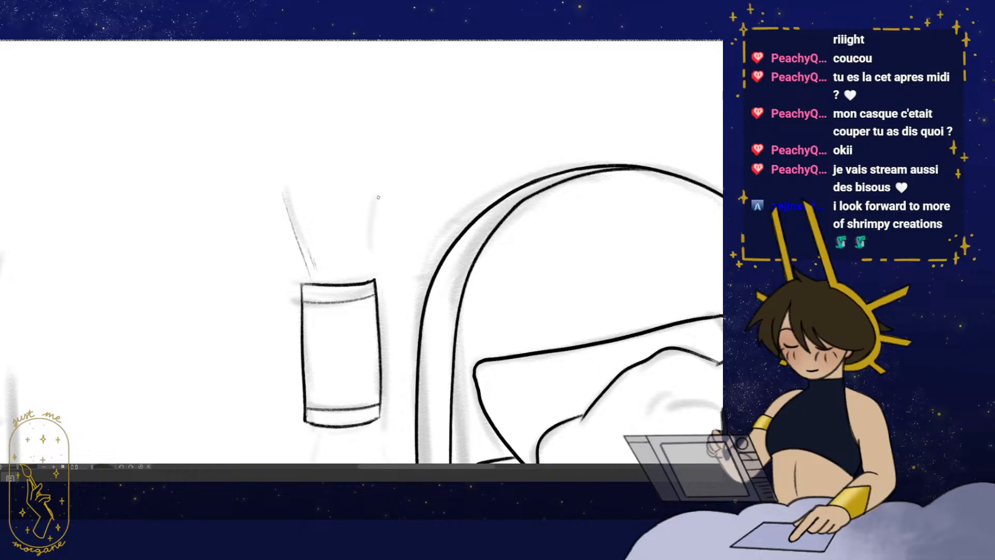
drag(373, 376, 414, 229)
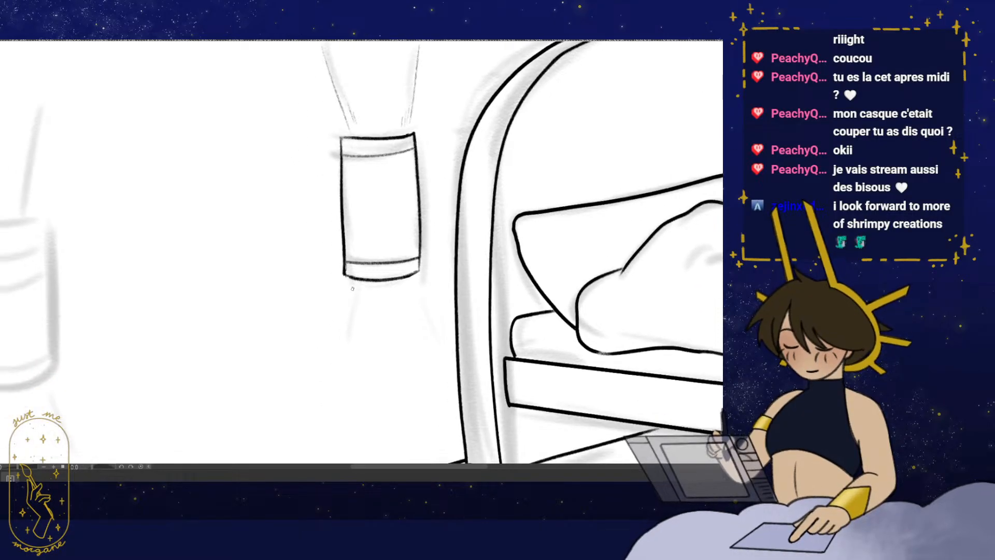
mouse_move(350, 285)
mouse_down()
mouse_move(334, 371)
mouse_move(359, 311)
mouse_up()
mouse_move(418, 283)
mouse_down()
mouse_move(432, 360)
mouse_move(416, 312)
mouse_move(389, 343)
mouse_up()
drag(393, 326, 394, 344)
click(431, 327)
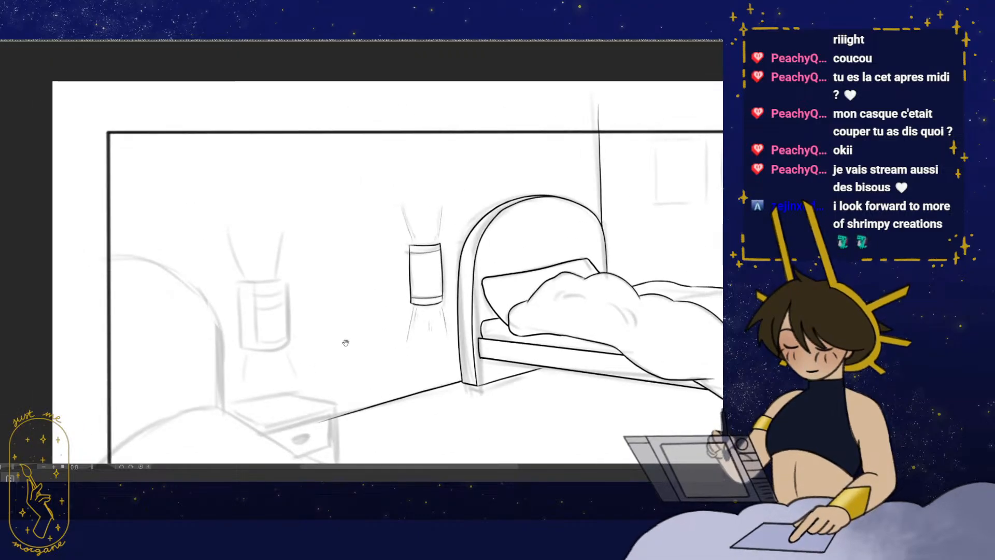
- Ink the side nearest the foreground bed and the top edge of the near wall lamp above the nightstand
drag(344, 343, 342, 339)
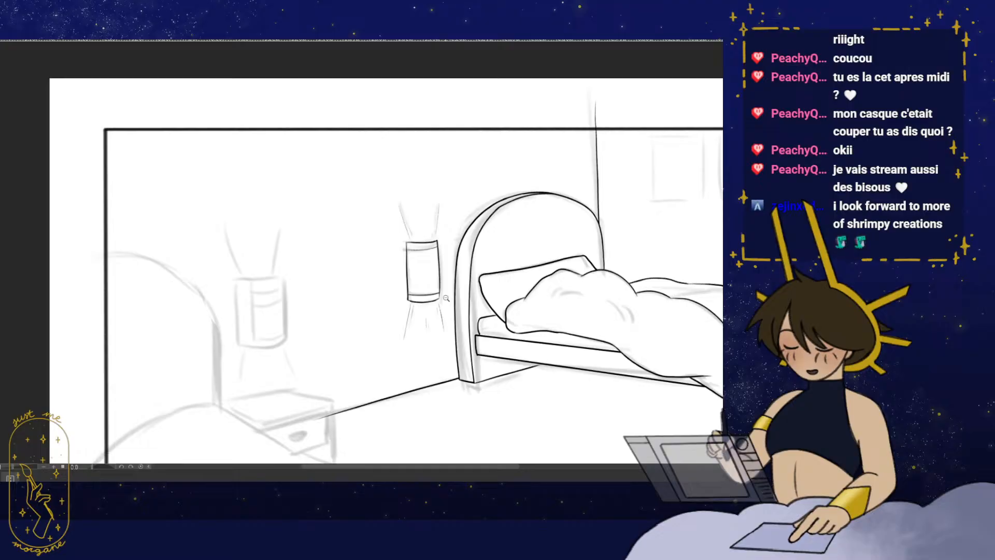
drag(283, 328, 378, 326)
drag(327, 281, 333, 310)
scroll(333, 310, up, 3)
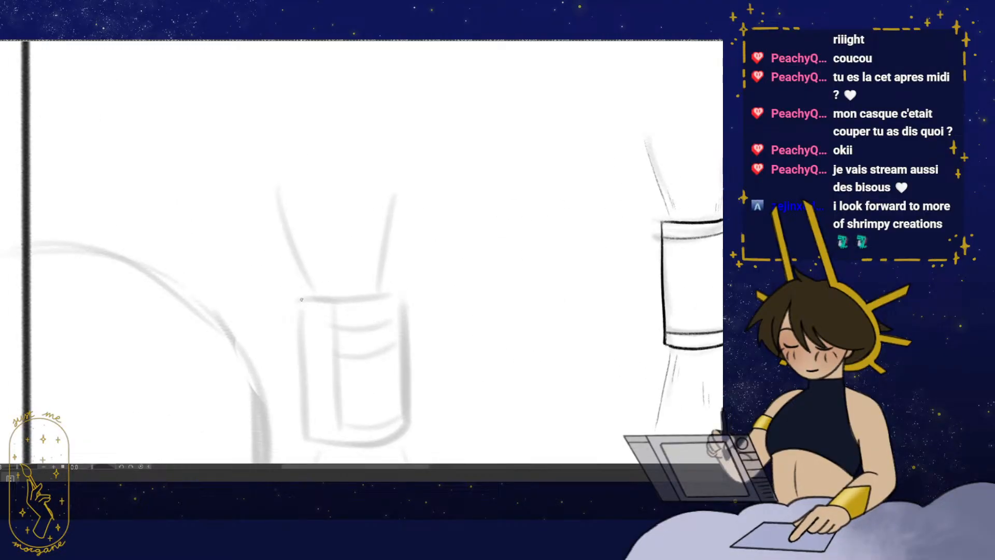
drag(419, 316, 424, 253)
scroll(298, 287, up, 1)
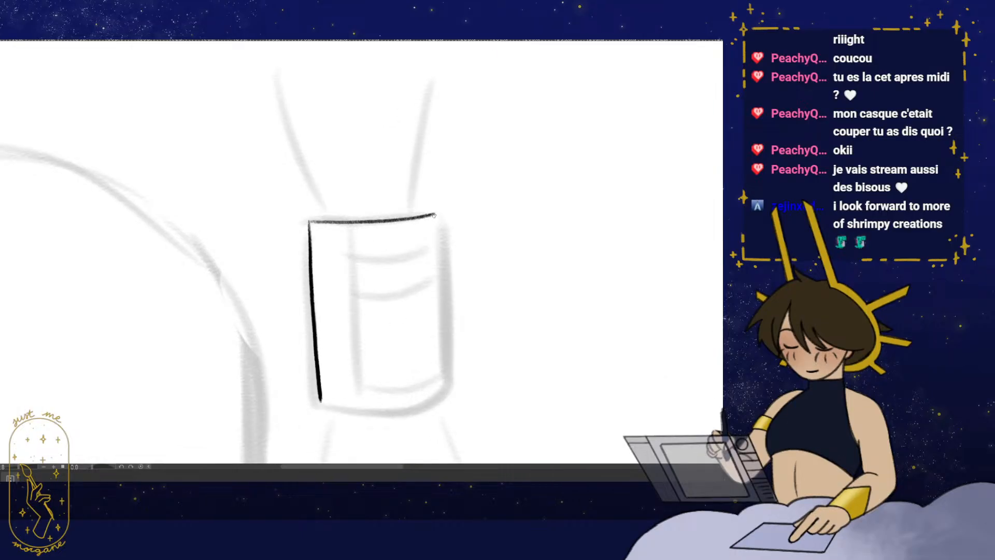
- Complete the near wall lamp's outline with its other side and a curved bottom edge
drag(445, 352, 445, 395)
drag(458, 386, 462, 353)
scroll(432, 375, up, 1)
mouse_move(277, 364)
mouse_down()
mouse_move(393, 375)
mouse_move(459, 350)
mouse_up()
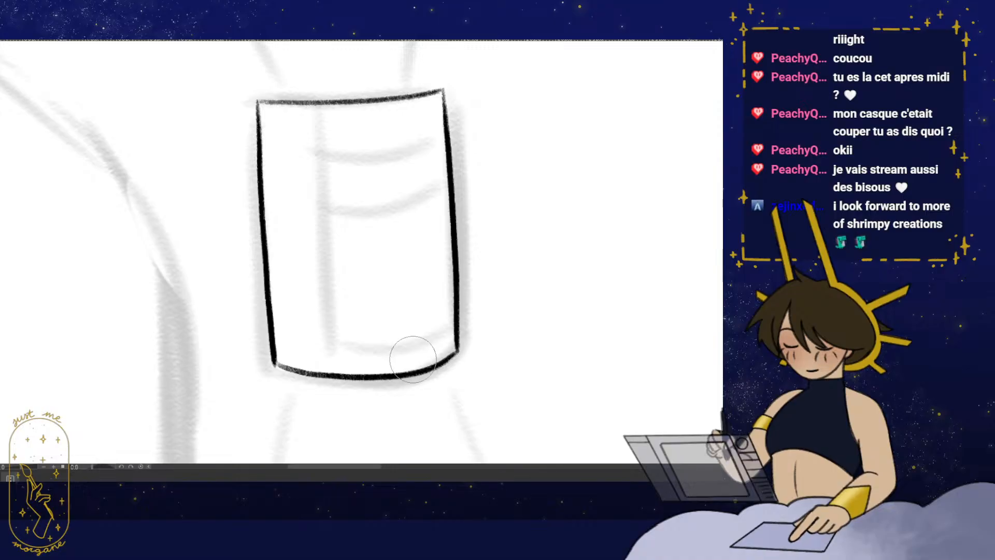
- Thicken the near wall lamp's top edge so it matches the weight of its other outlines
drag(355, 310, 398, 447)
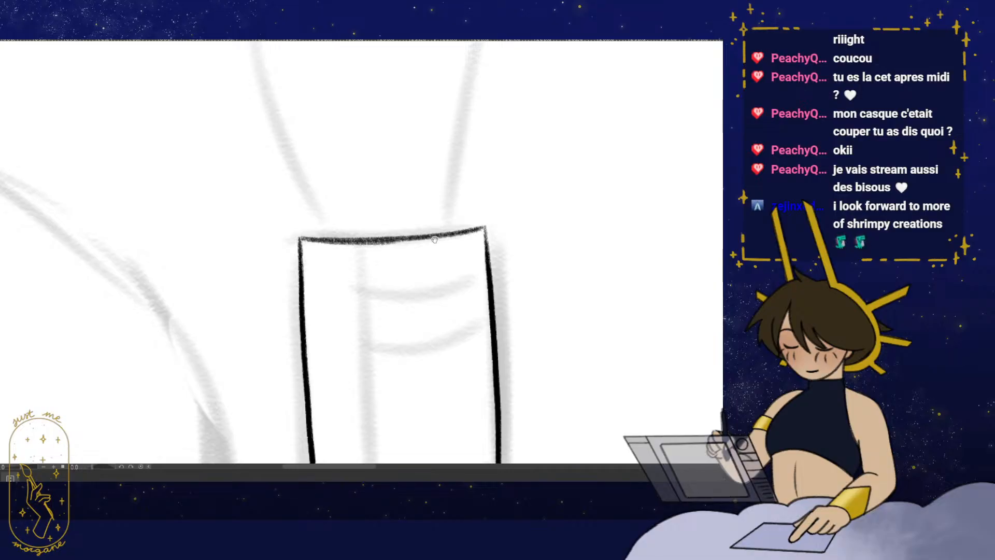
drag(420, 353, 295, 203)
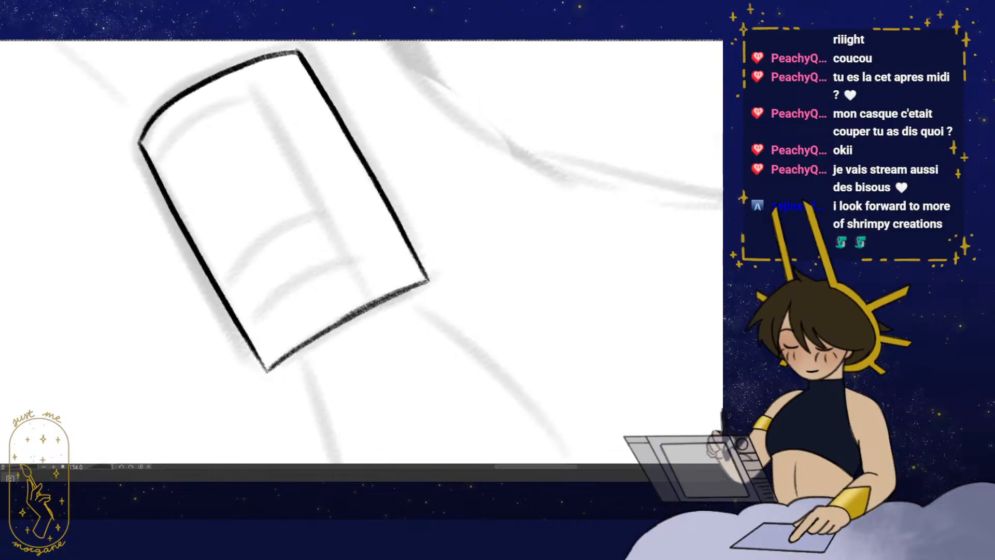
mouse_move(344, 108)
mouse_down()
mouse_move(435, 198)
mouse_move(235, 286)
mouse_up()
- Ink curved trim bands near the near lamp's top and bottom edges, and erase the ends that overshoot its sides
double_click(403, 289)
drag(482, 278, 507, 287)
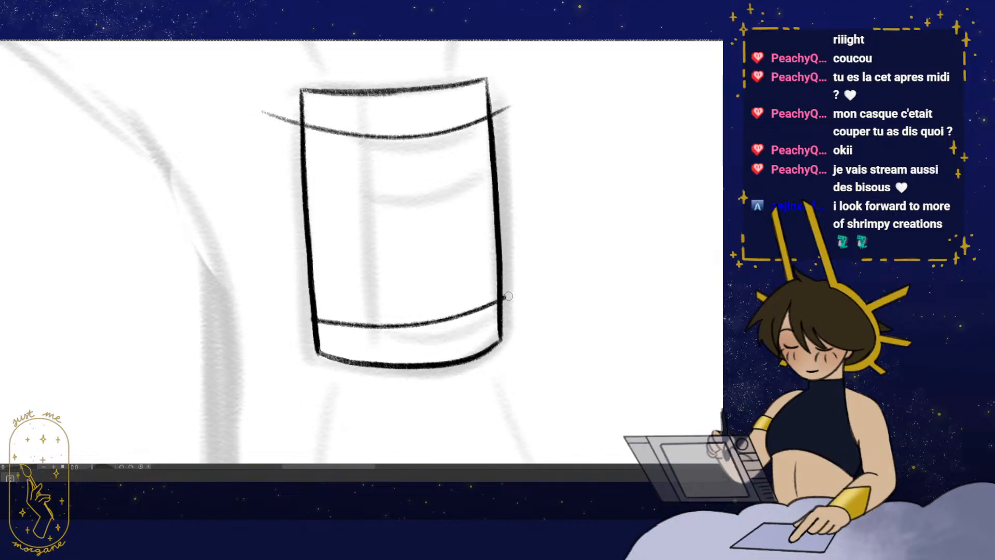
drag(508, 296, 516, 385)
mouse_move(500, 209)
mouse_down()
mouse_move(487, 220)
mouse_move(567, 243)
mouse_up()
mouse_move(322, 234)
mouse_down()
mouse_move(328, 250)
mouse_move(350, 243)
mouse_up()
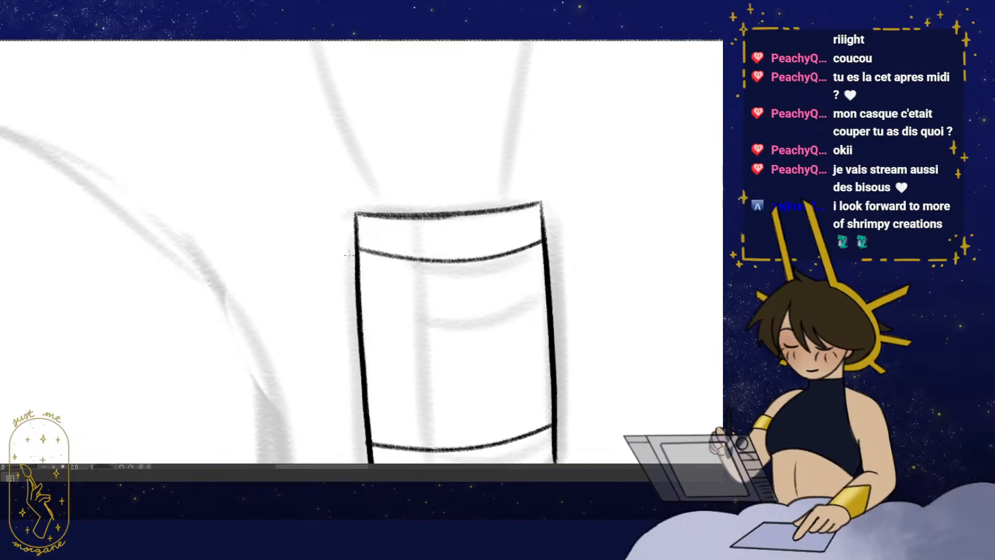
- Ink thin light rays fanning out above the near wall lamp, with shorter rays between the outer ones
scroll(447, 207, down, 4)
mouse_move(427, 279)
mouse_down()
mouse_move(415, 409)
mouse_move(244, 370)
mouse_up()
scroll(342, 285, up, 2)
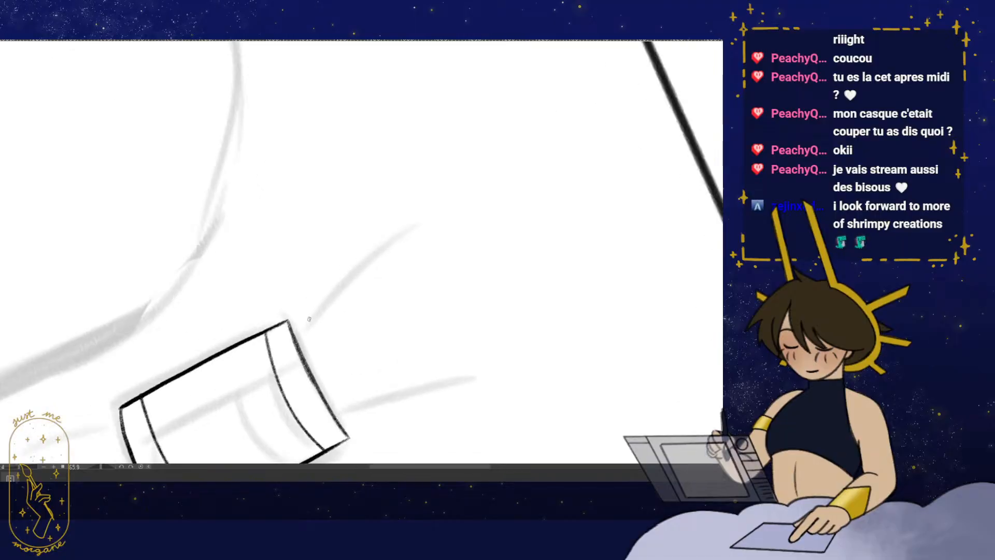
mouse_move(411, 221)
mouse_down()
mouse_move(311, 319)
mouse_move(327, 297)
mouse_up()
drag(523, 330, 345, 386)
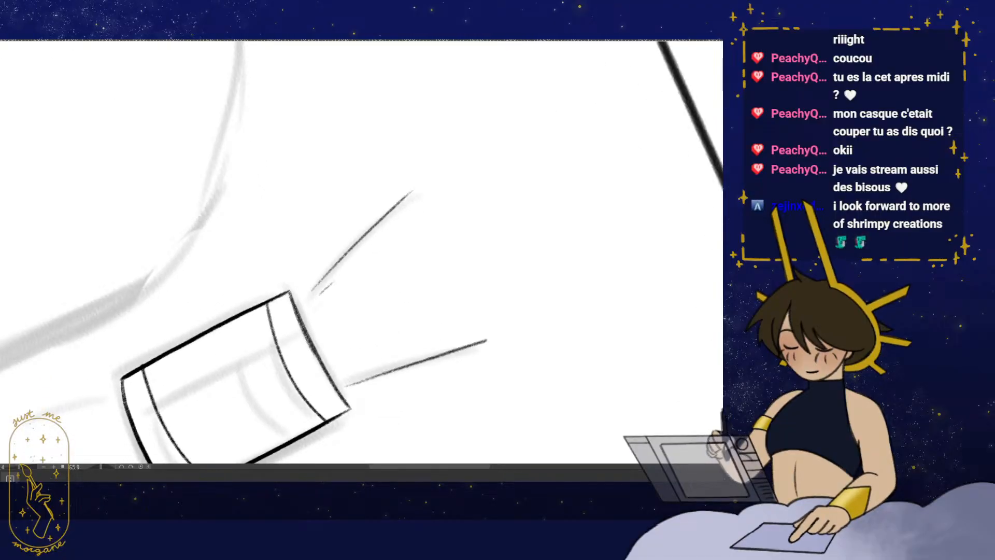
drag(338, 344, 428, 299)
key(ctrl+at)
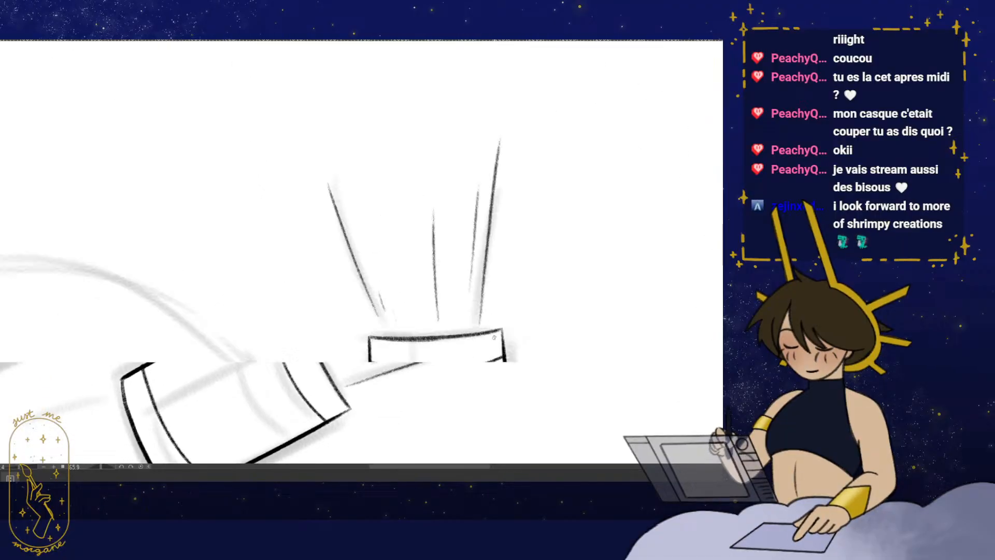
- Ink thin light rays spreading out below the near wall lamp, above the nightstand
drag(515, 411, 474, 201)
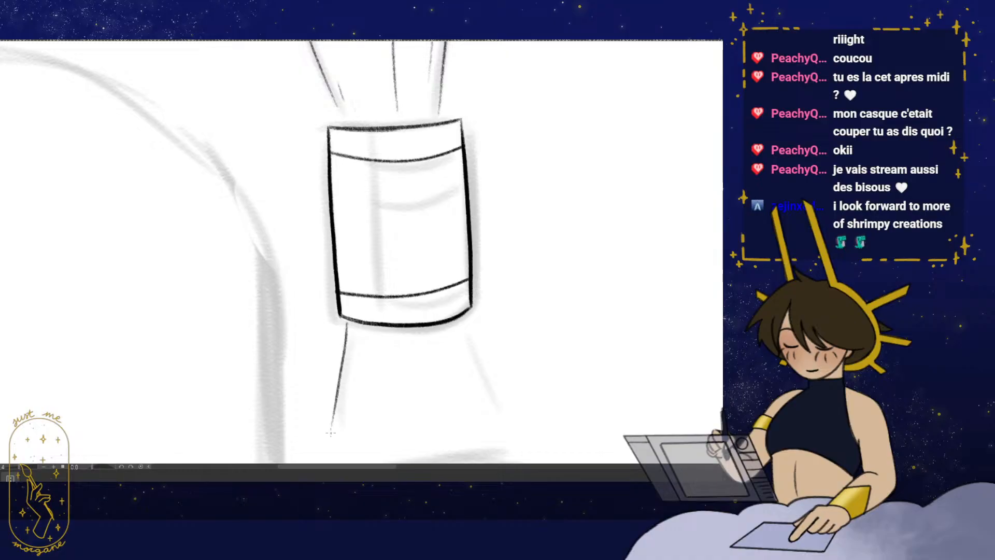
drag(397, 406, 376, 352)
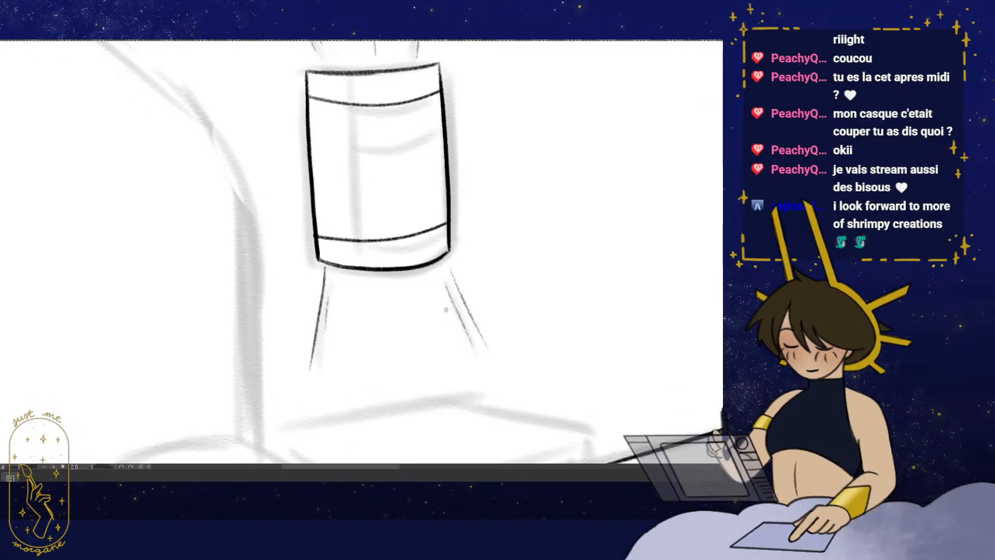
scroll(429, 315, down, 2)
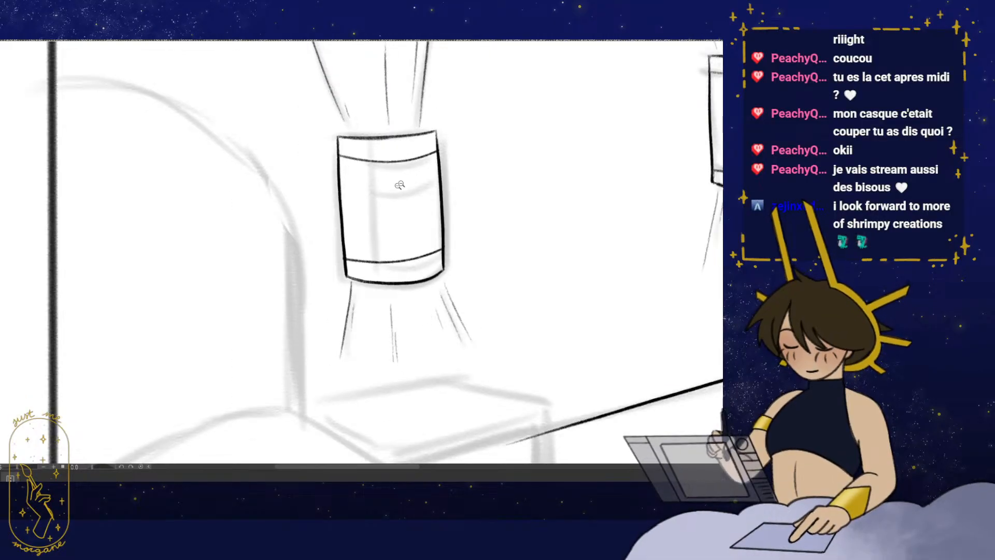
- Remove the middle light ray above the near lamp and ink a faint slanted inner ray in its place
drag(429, 157, 417, 293)
key(ctrl+z)
drag(326, 173, 350, 248)
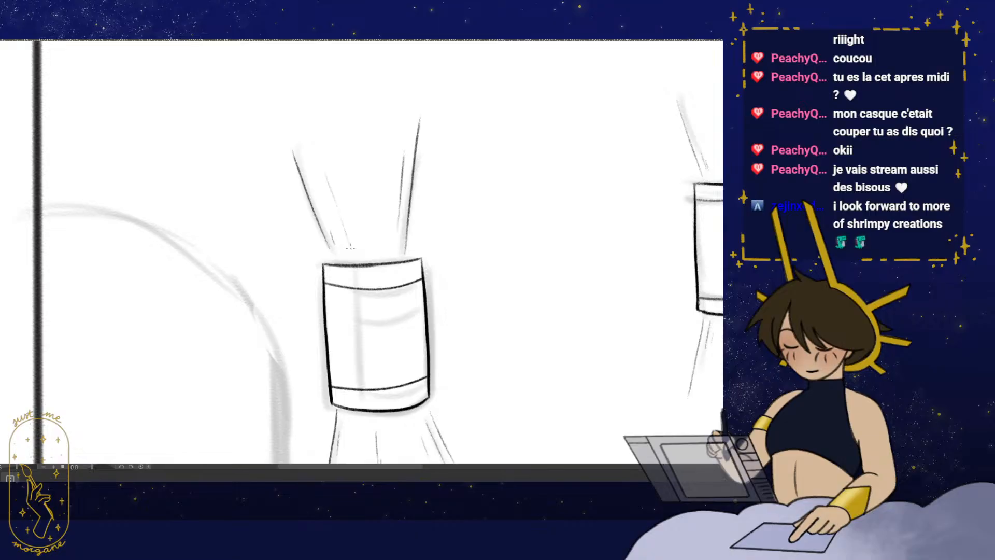
scroll(460, 227, down, 4)
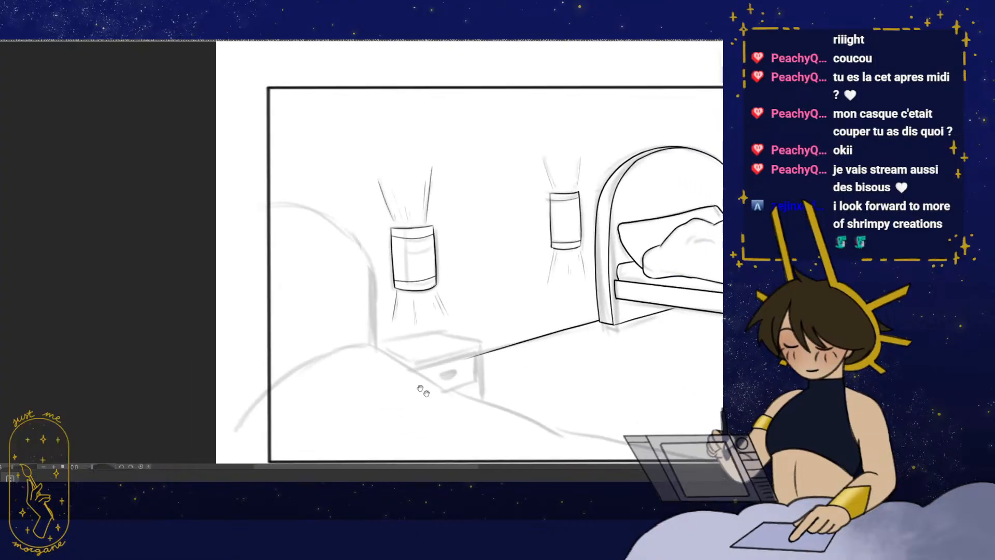
drag(398, 425, 380, 411)
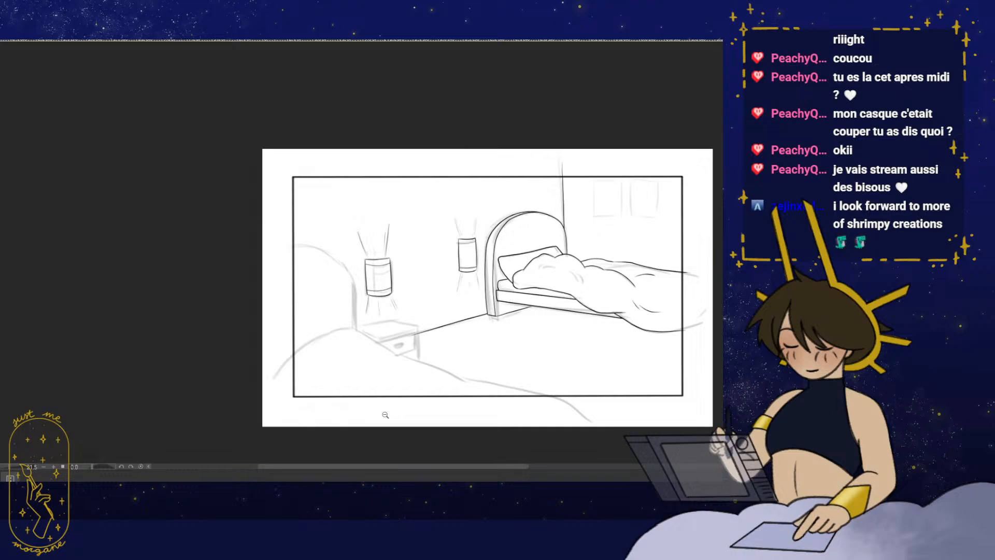
drag(563, 304, 507, 295)
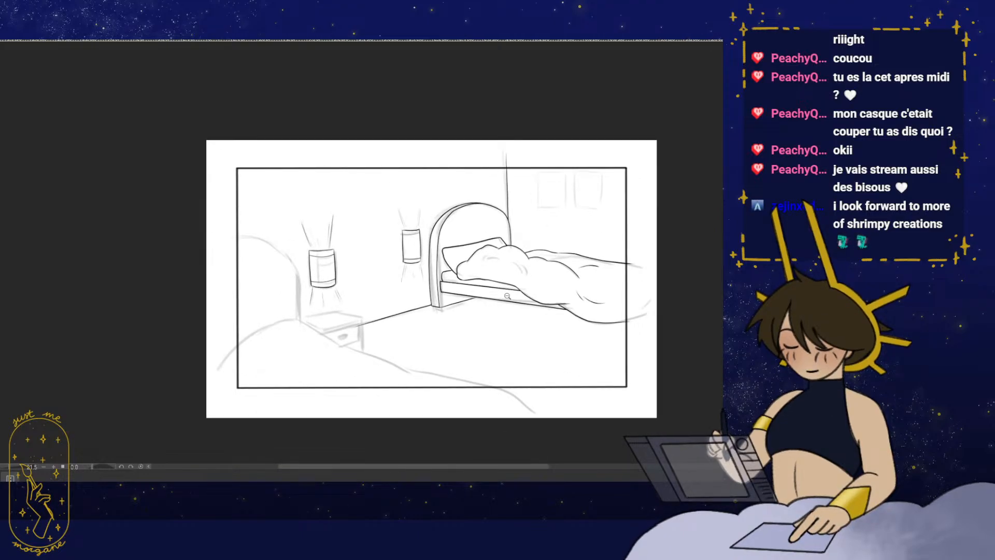
- Ink the lower front edge of the nightstand's top and the edge receding from its right corner, joined by a short corner line
drag(351, 333, 370, 331)
drag(370, 330, 413, 319)
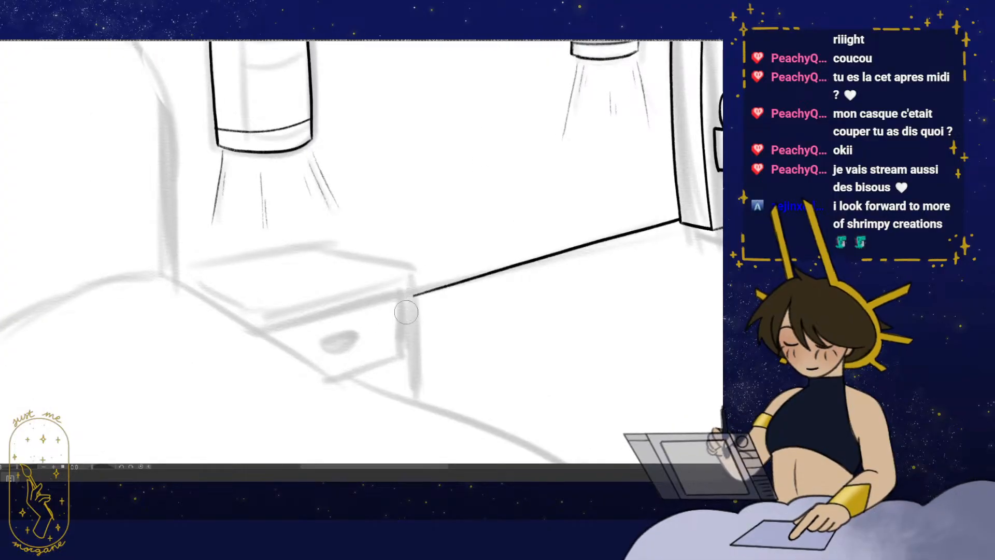
drag(223, 320, 303, 325)
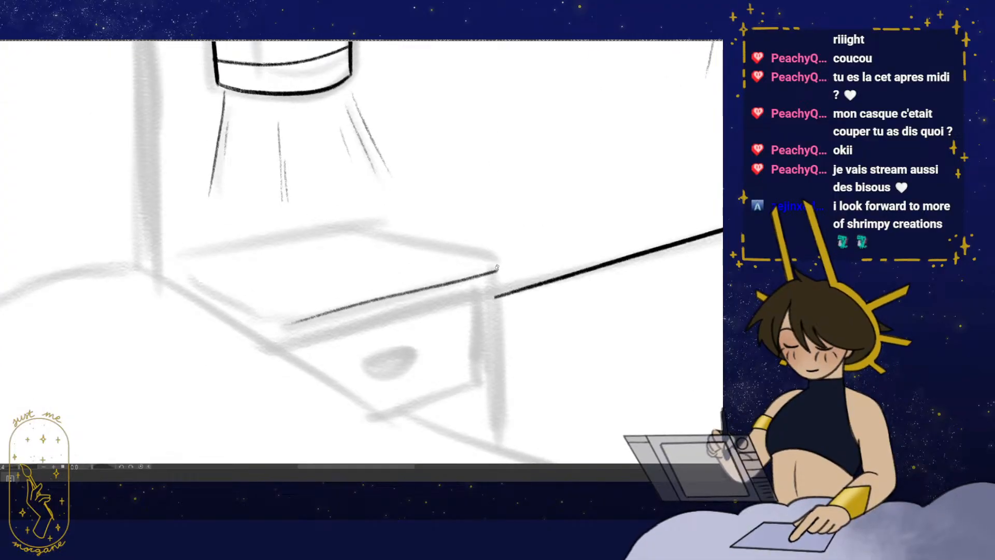
drag(285, 325, 498, 268)
key(h)
drag(494, 322, 500, 378)
drag(285, 322, 305, 319)
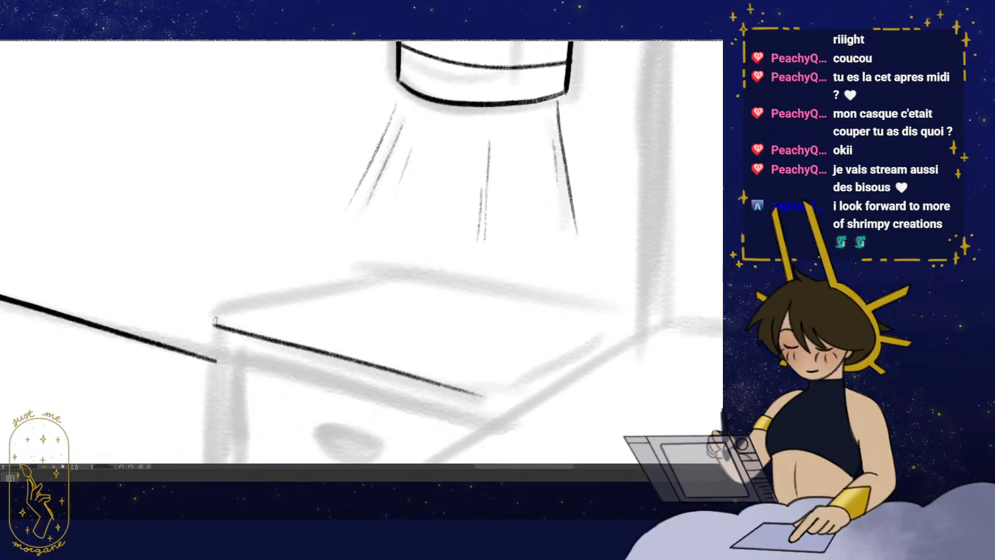
drag(214, 315, 277, 299)
key(h)
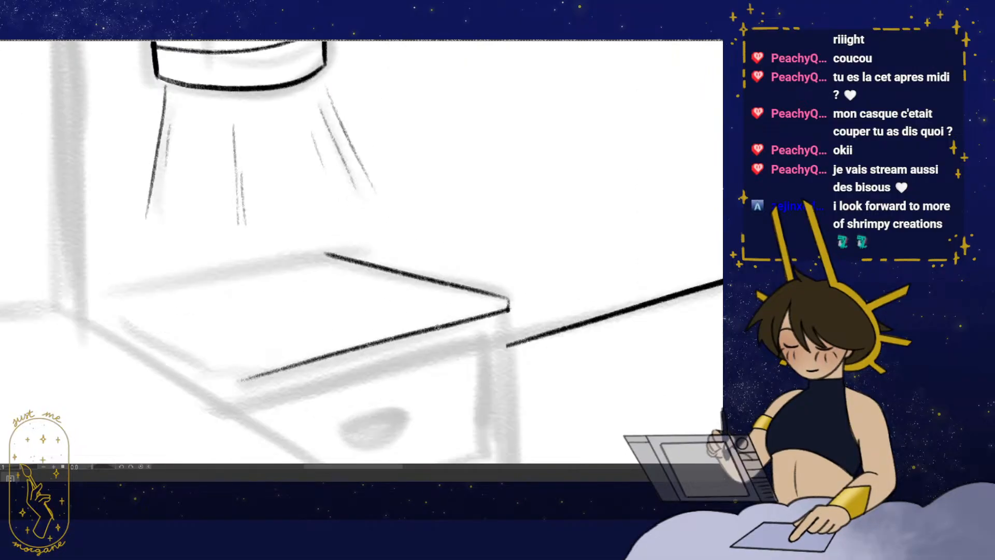
- Ink a second line just above the nightstand top's front edge to give the slab thickness
drag(510, 305, 224, 369)
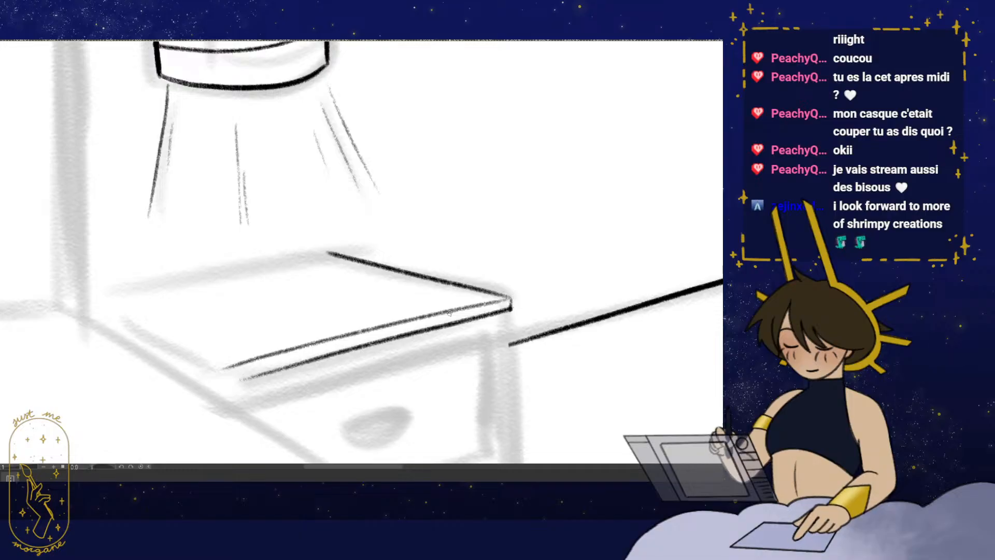
key(ctrl+z)
key(h)
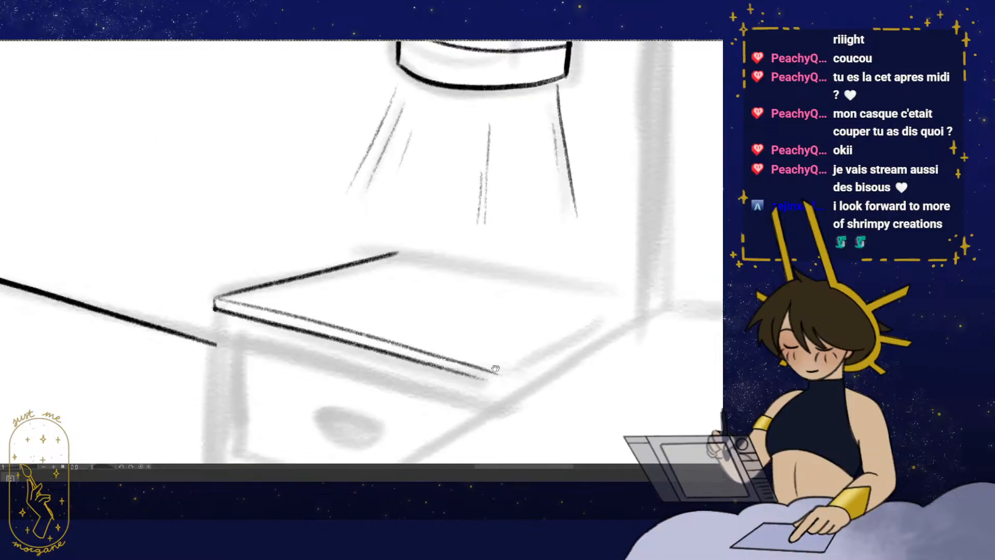
- Ink the back edge of the nightstand's top under the near lamp, with a short vertical at its left corner
drag(543, 286, 580, 293)
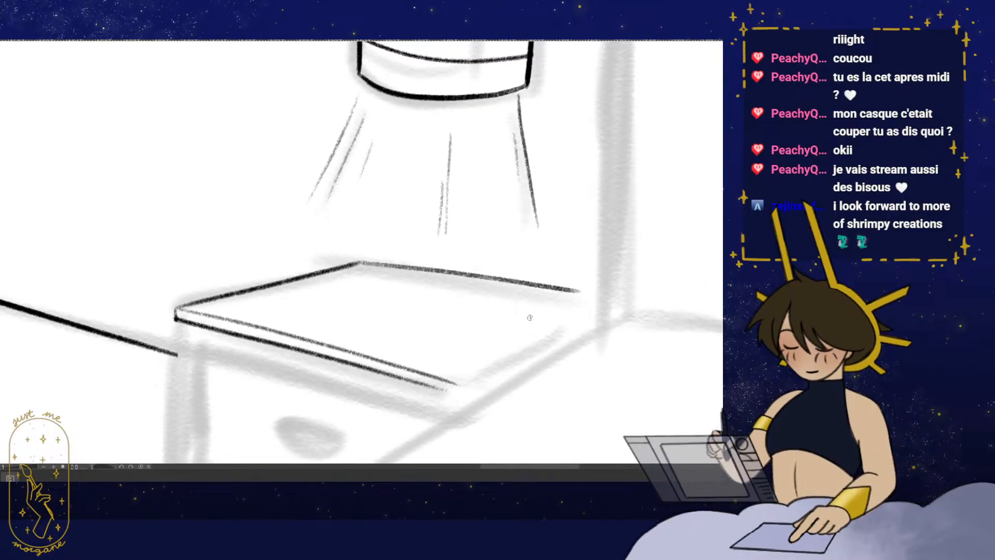
key(ctrl+z)
key(h)
drag(496, 366, 568, 378)
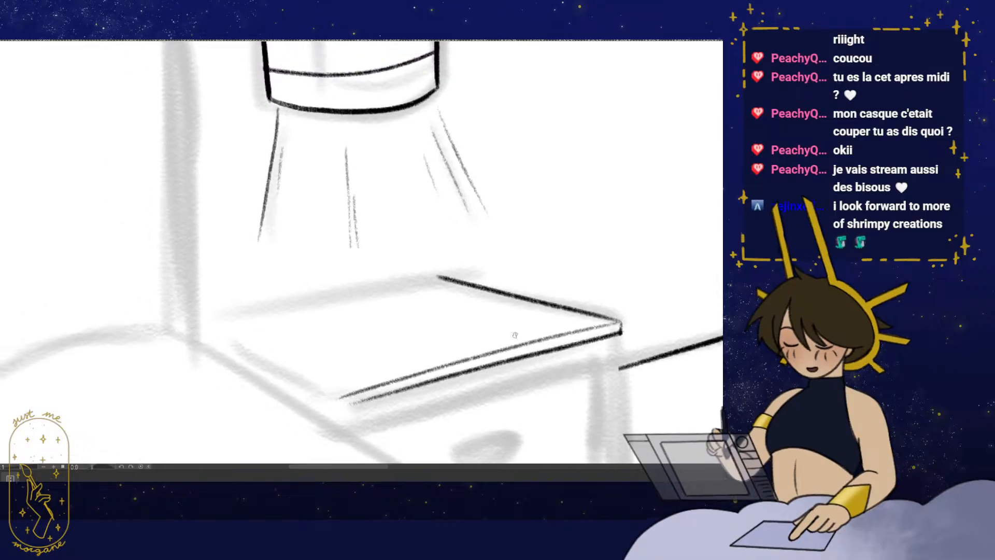
drag(437, 277, 220, 316)
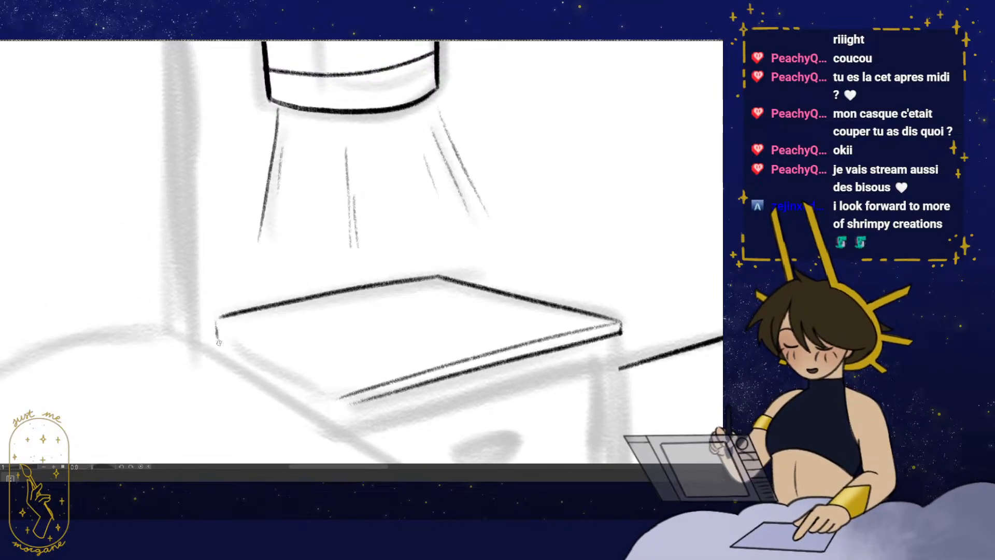
key(h)
- Ink the left side edge of the nightstand's top and a short vertical at its front corner
drag(492, 370, 466, 368)
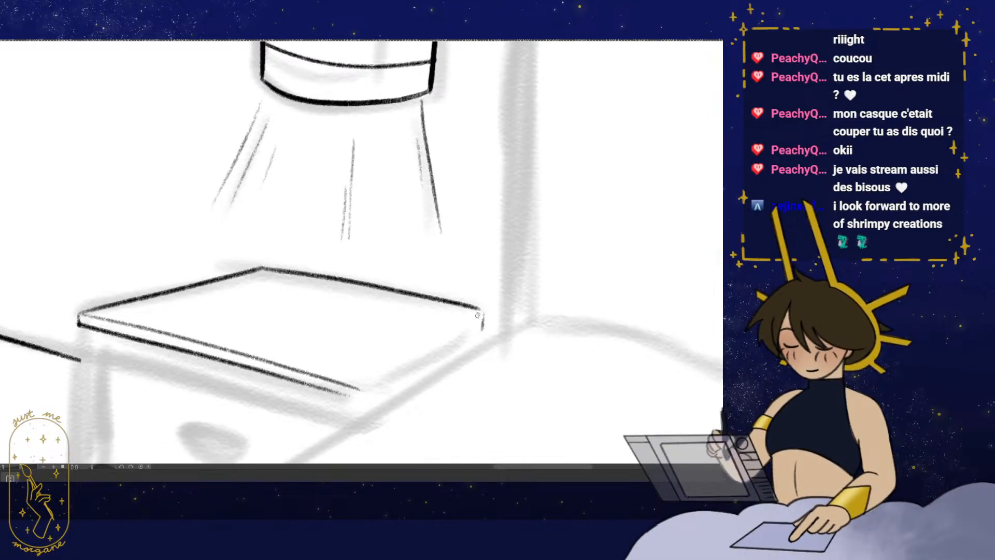
drag(364, 388, 365, 399)
key(h)
drag(515, 397, 515, 380)
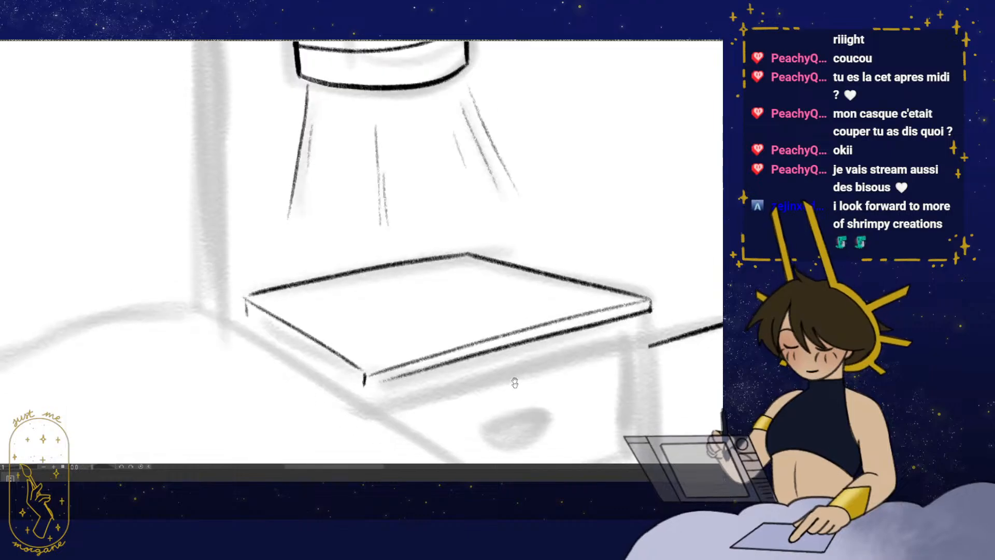
key(h)
key(h)
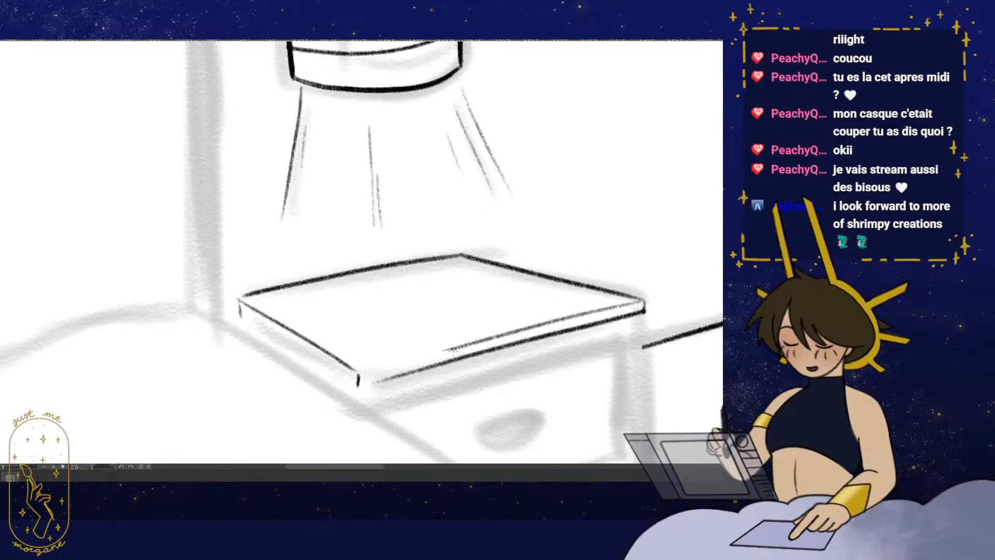
- Redraw the end of the upper front edge and extend the lower one so both meet the nightstand top's front corner
drag(362, 372, 445, 352)
key(ctrl+z)
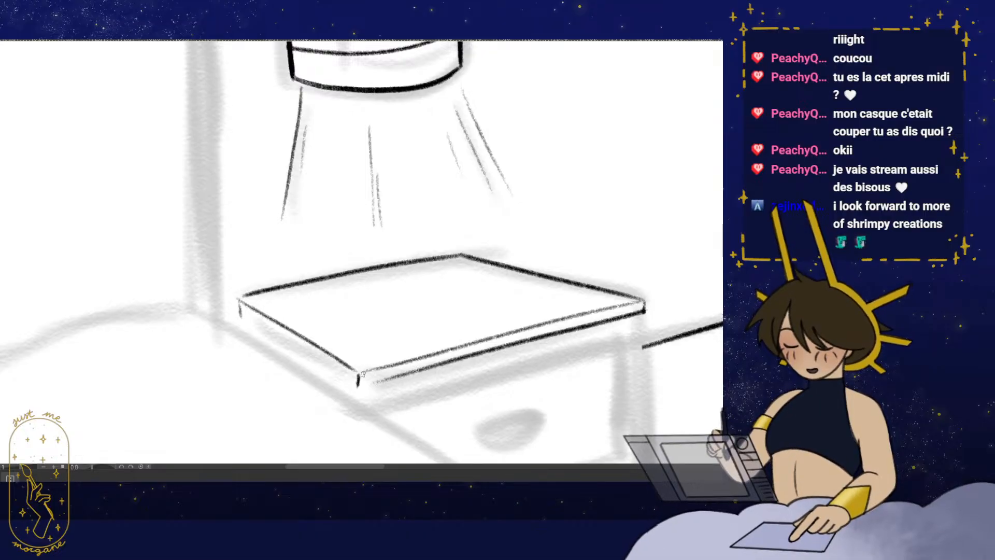
drag(363, 385, 384, 380)
- Ink the lower line along the left side of the nightstand's top to complete its thickness
key(h)
drag(487, 370, 470, 377)
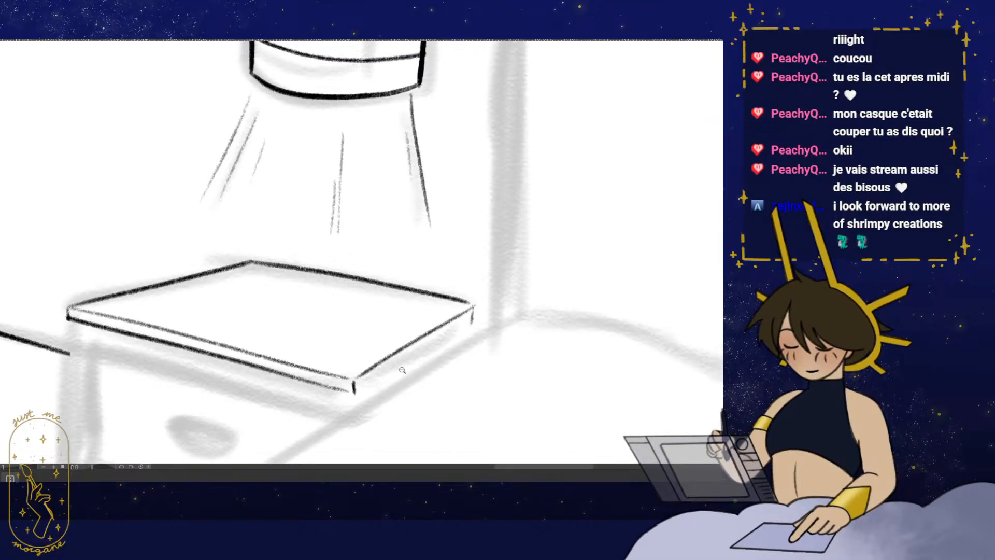
scroll(397, 368, up, 1)
scroll(504, 322, down, 4)
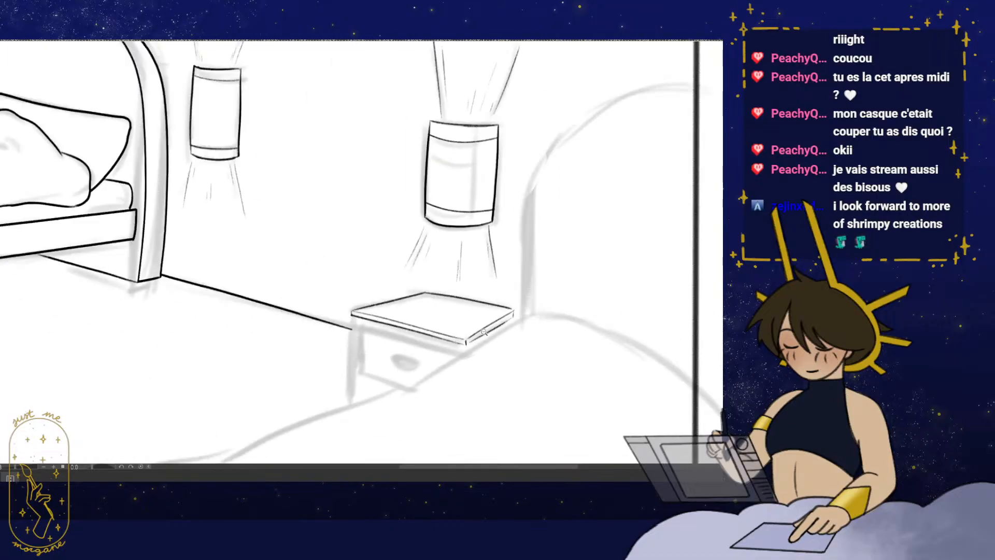
key(h)
drag(485, 403, 505, 397)
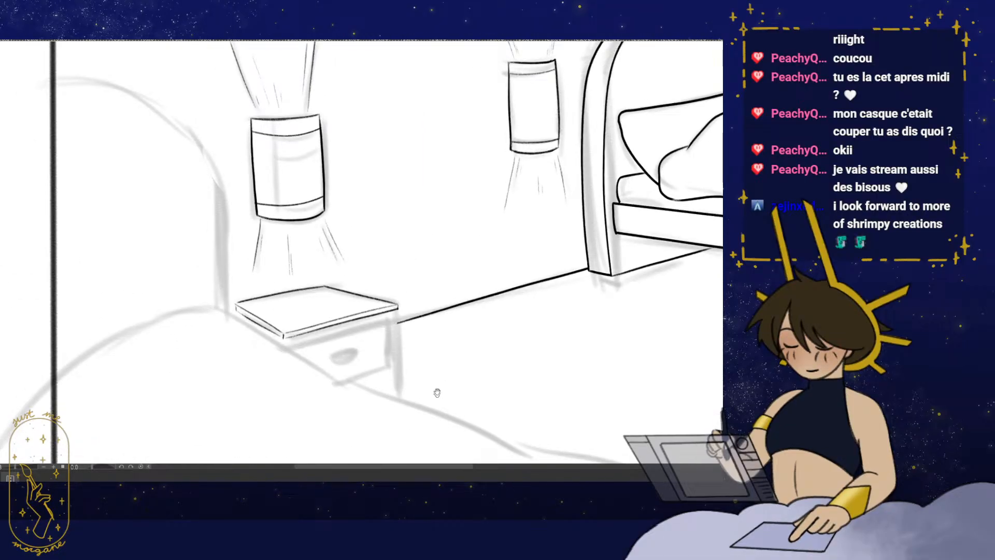
drag(437, 393, 441, 371)
scroll(456, 366, down, 1)
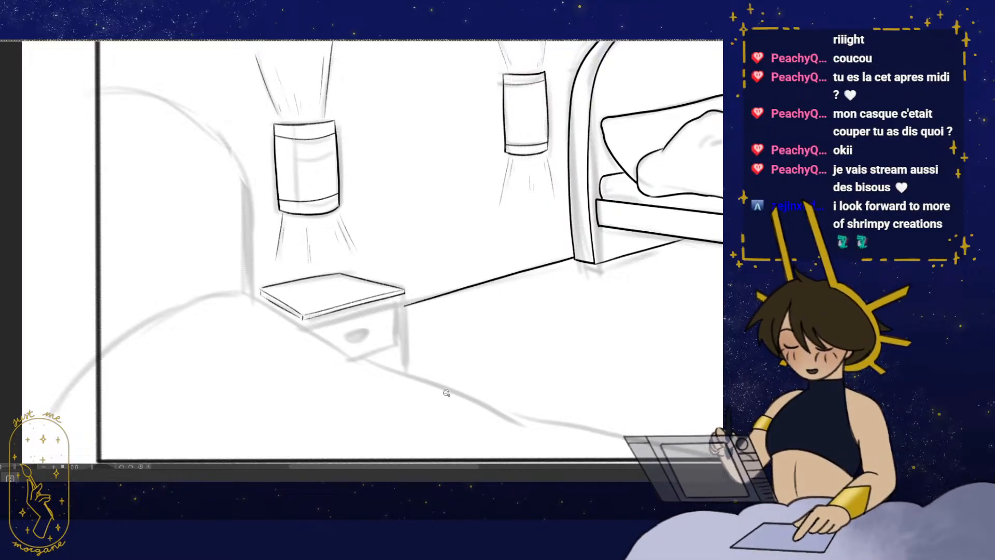
- Ink the nightstand's right vertical edge from under its top down to the foreground bed's sketched outline
drag(425, 383, 433, 358)
drag(405, 294, 432, 291)
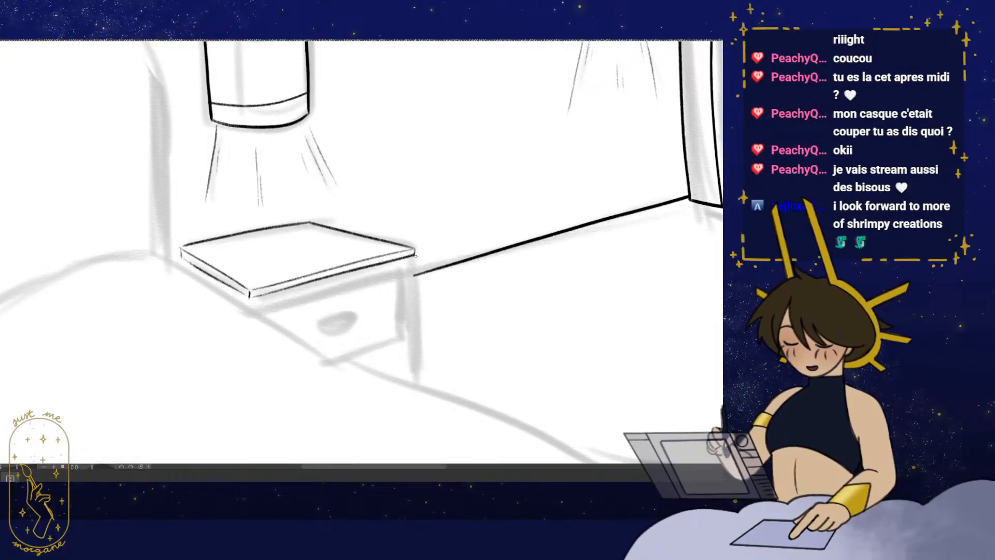
mouse_move(416, 254)
mouse_down()
mouse_move(424, 249)
mouse_move(412, 264)
mouse_move(450, 291)
mouse_up()
drag(451, 293, 444, 248)
key(h)
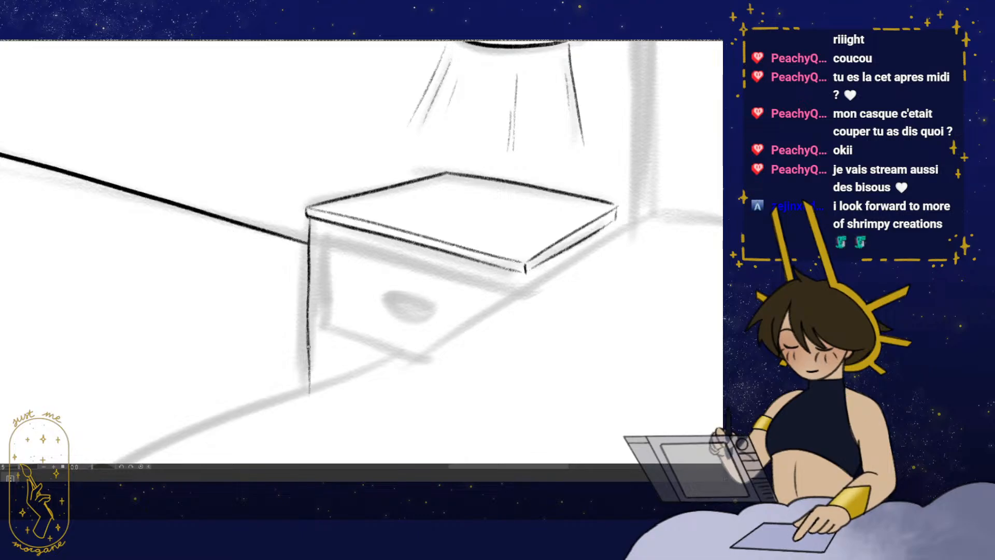
key(h)
drag(343, 328, 377, 337)
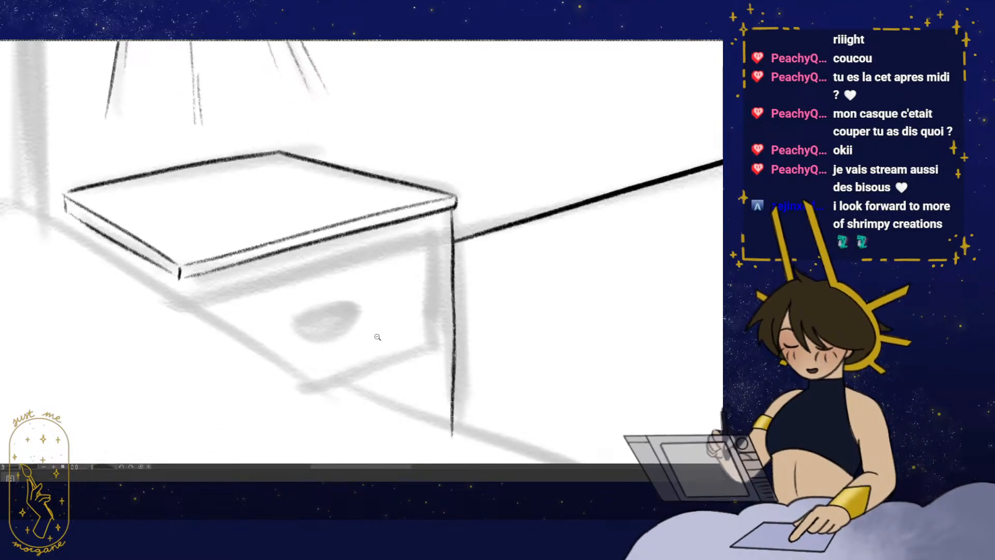
- Ink the drawer's bottom edge and the short vertical body edges beneath the nightstand top's front and left corners
drag(283, 391, 432, 351)
drag(383, 332, 416, 363)
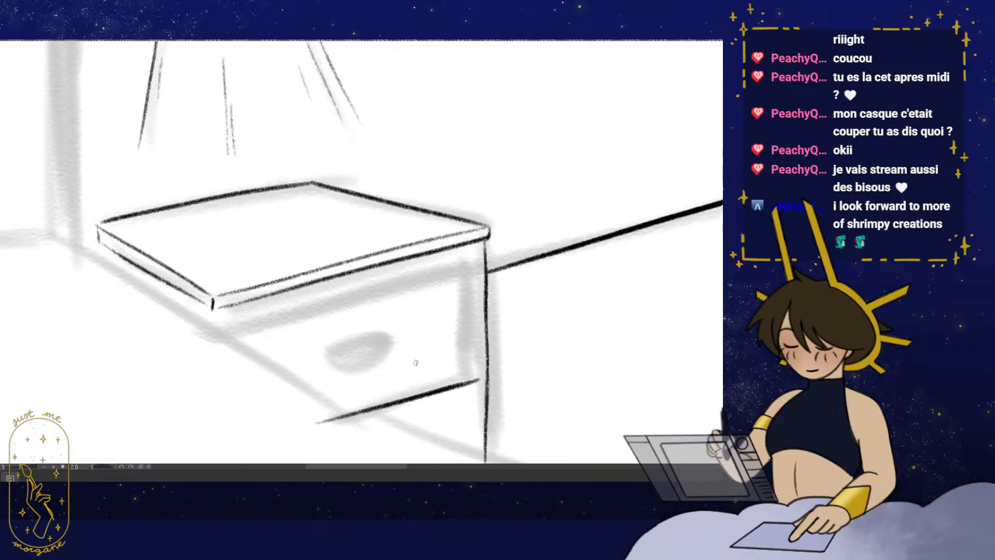
mouse_move(215, 312)
mouse_down()
mouse_move(215, 339)
mouse_move(264, 366)
mouse_up()
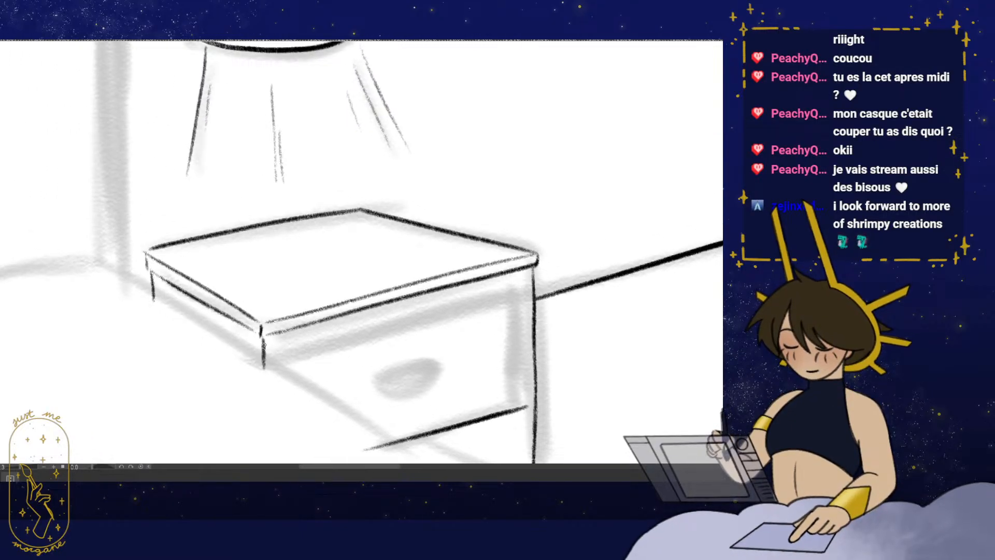
- Ink the nightstand's drawer front over the sketch, adding its upper edge, outer side edge and rounded lower corner
drag(319, 349, 312, 348)
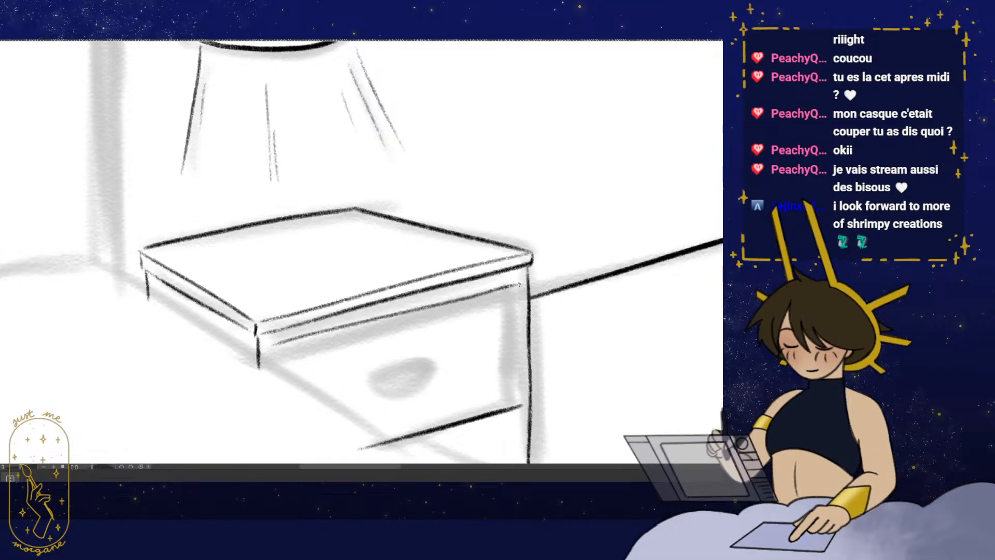
key(h)
drag(423, 372, 485, 324)
scroll(274, 267, up, 2)
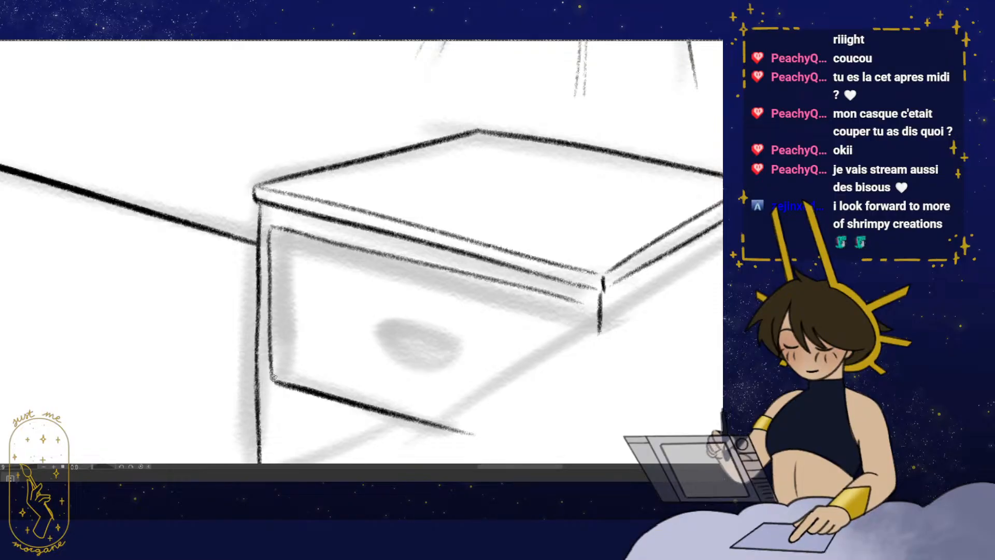
key(h)
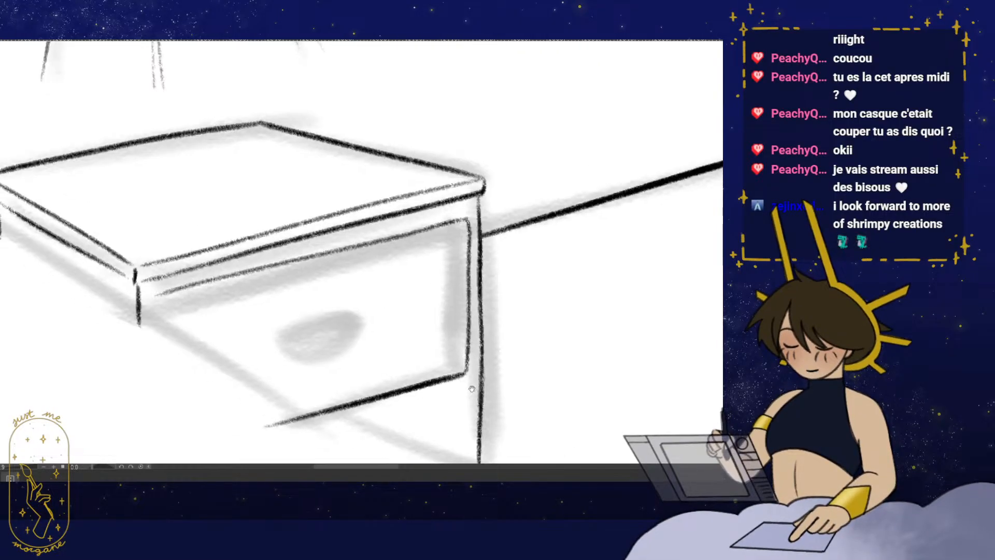
mouse_move(471, 388)
mouse_down()
mouse_move(473, 362)
mouse_move(448, 370)
mouse_up()
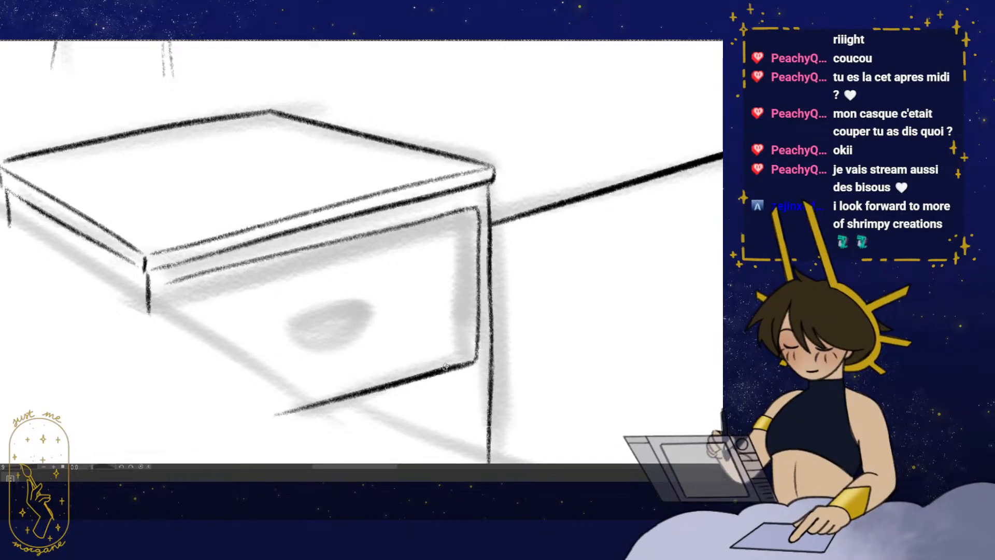
- Ink the half-moon handle on the nightstand drawer over its grey sketch mark
drag(371, 300, 390, 299)
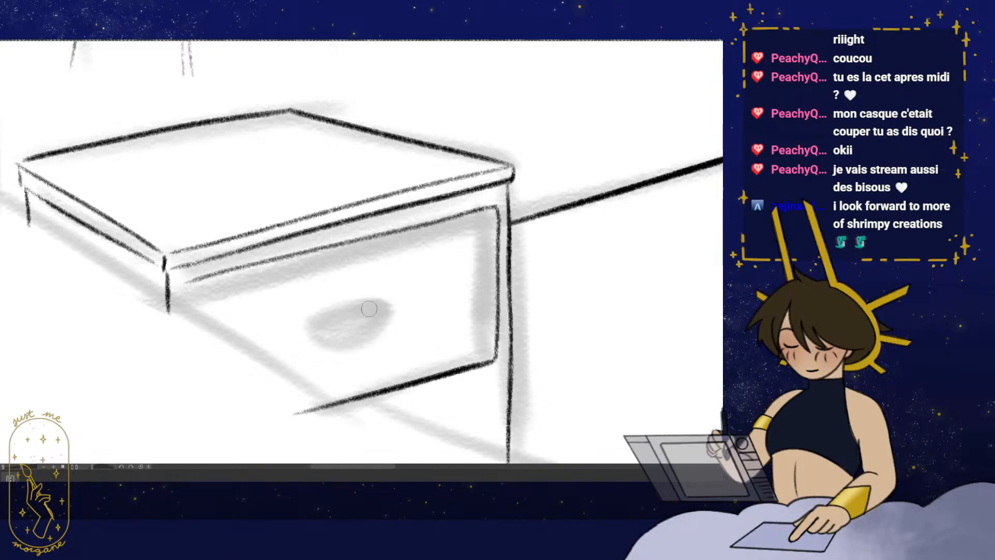
mouse_move(376, 308)
mouse_down()
mouse_move(351, 308)
mouse_move(401, 296)
mouse_up()
drag(402, 296, 328, 315)
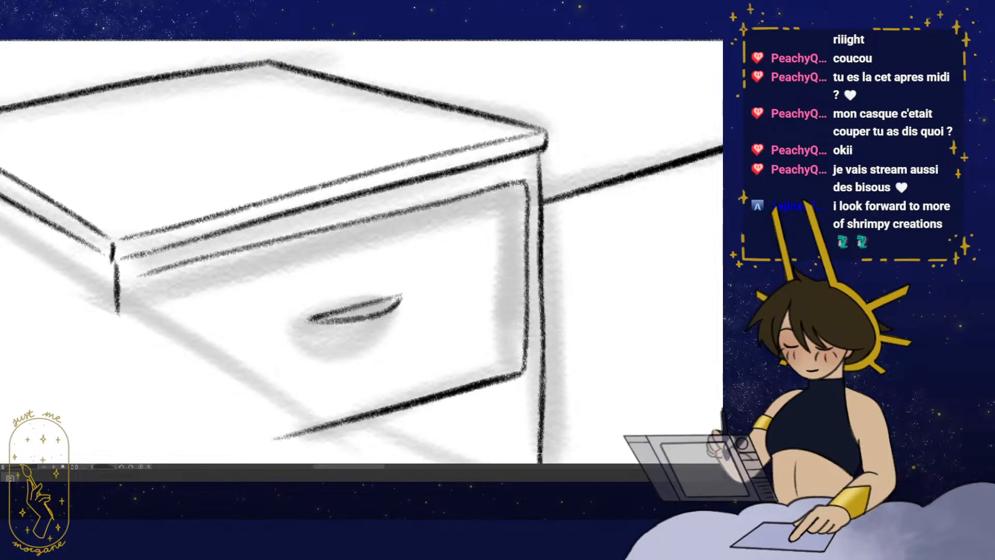
mouse_move(366, 351)
mouse_down()
mouse_move(401, 312)
mouse_move(362, 361)
mouse_up()
drag(393, 307, 407, 306)
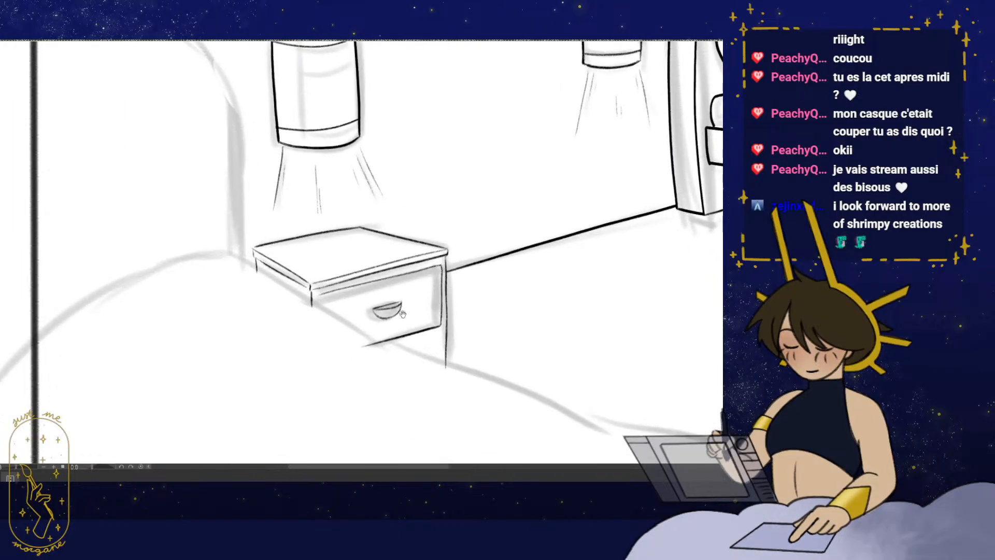
- Ink a second edge beneath the nightstand drawer and the inner line of the leg nearest the floor line
drag(382, 242, 385, 279)
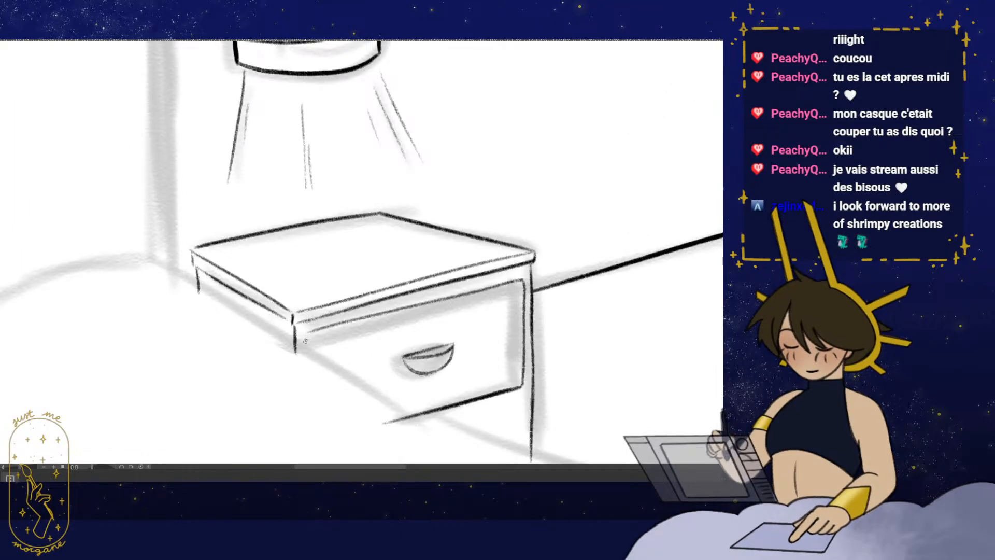
drag(422, 436, 348, 361)
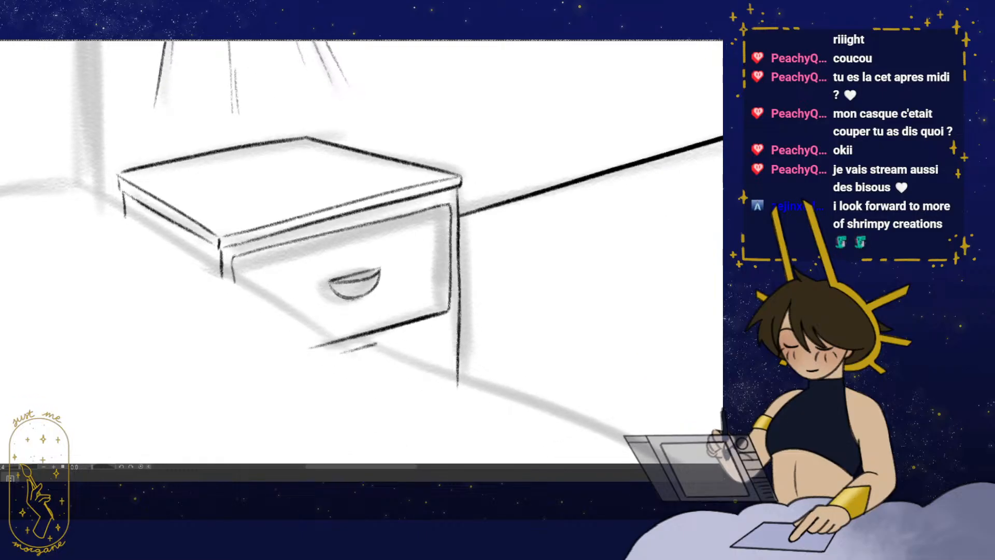
drag(448, 325, 450, 390)
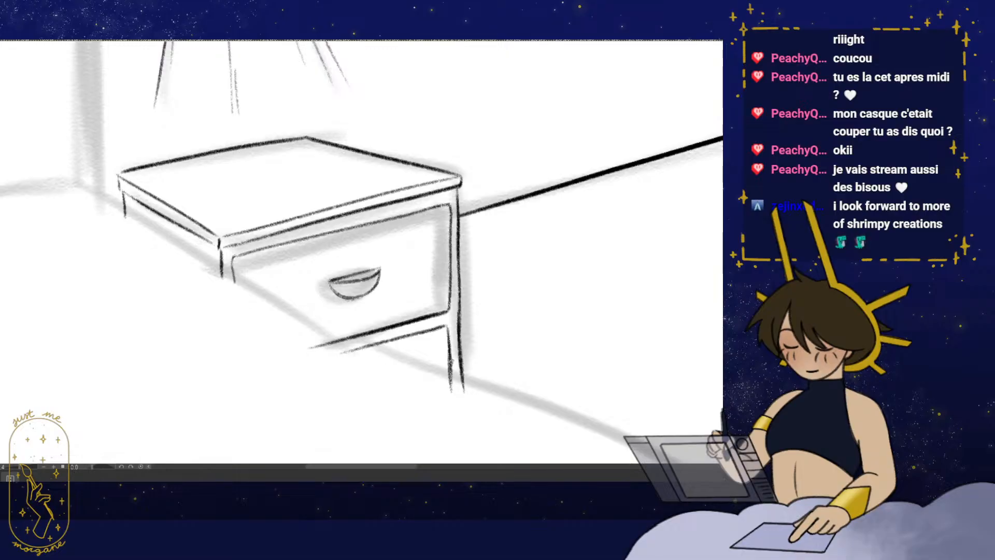
drag(450, 349, 452, 393)
- Extend the nightstand's front-corner and rear-corner leg lines further down over the sketch
drag(515, 333, 483, 376)
drag(427, 393, 400, 396)
mouse_move(366, 306)
mouse_down()
mouse_move(376, 310)
mouse_move(388, 346)
mouse_up()
drag(391, 344, 414, 353)
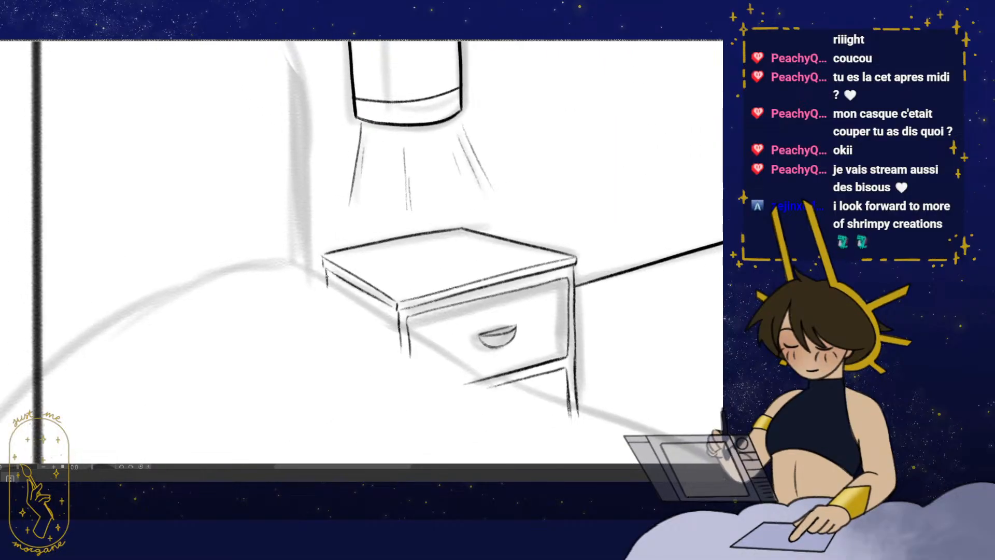
drag(328, 270, 330, 314)
drag(454, 322, 453, 378)
mouse_move(453, 378)
mouse_down()
mouse_move(461, 379)
mouse_move(415, 380)
mouse_move(427, 380)
mouse_move(403, 360)
mouse_up()
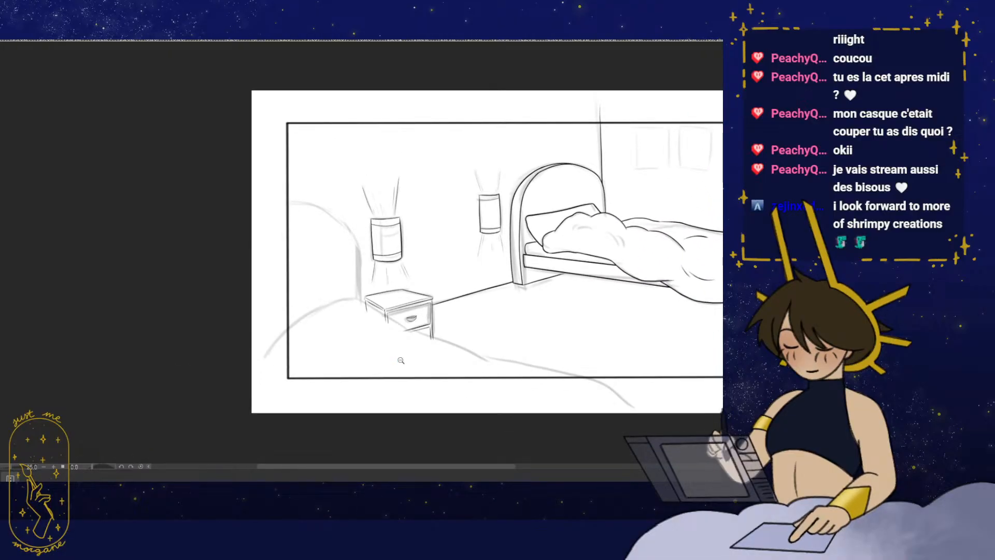
drag(449, 386, 308, 361)
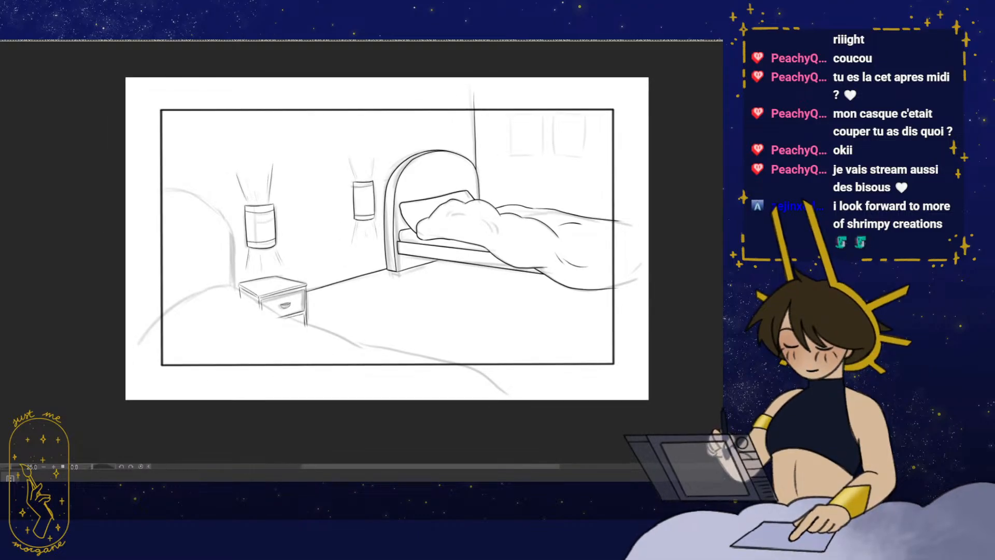
key(h)
drag(508, 309, 379, 342)
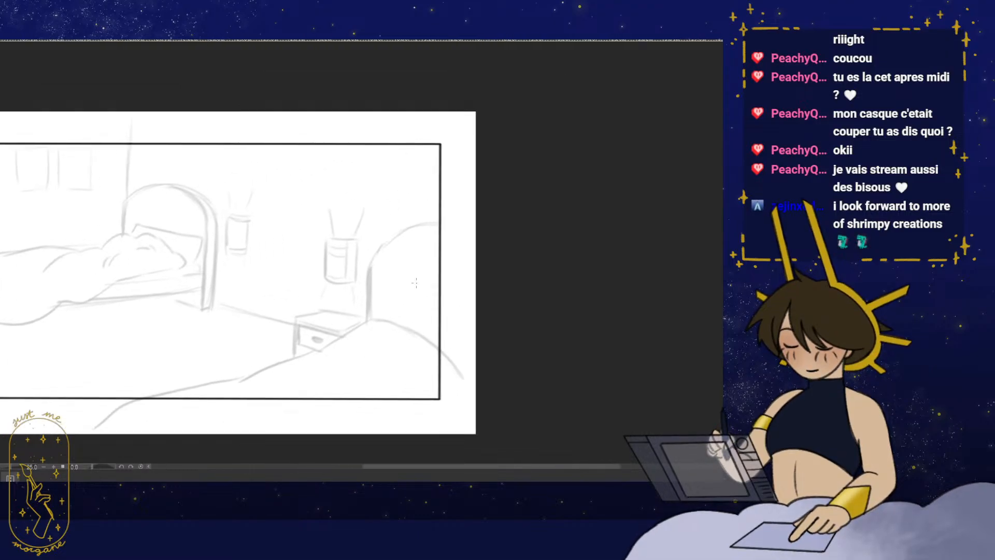
drag(420, 264, 451, 246)
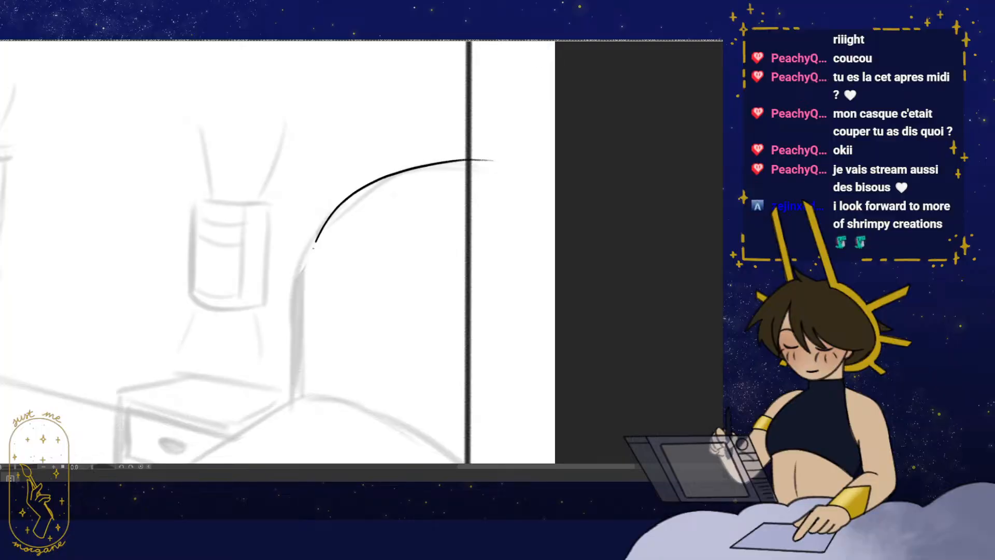
key(ctrl+z)
mouse_move(406, 346)
mouse_down()
mouse_move(428, 344)
mouse_move(395, 372)
mouse_up()
key(e)
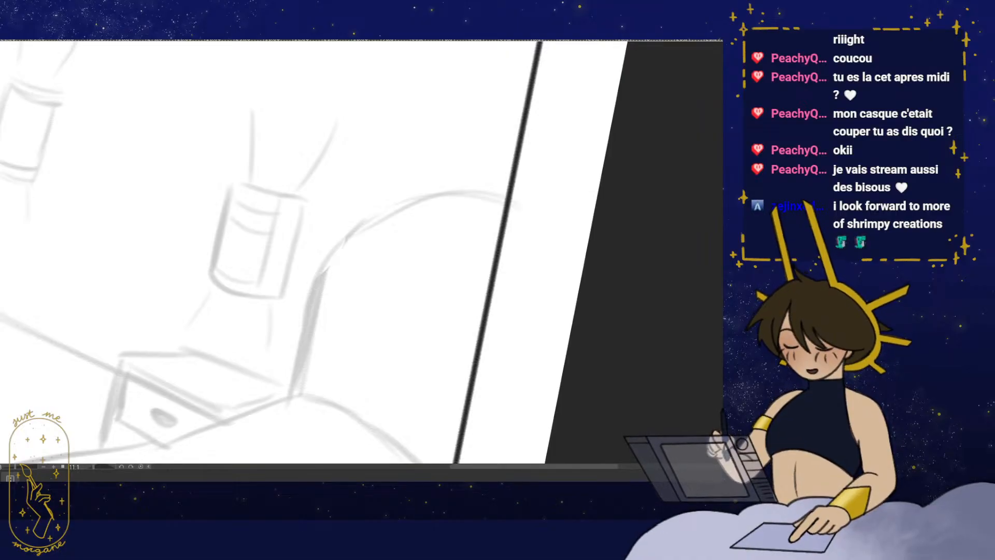
drag(258, 185, 181, 310)
mouse_move(293, 243)
mouse_down()
mouse_move(296, 305)
mouse_move(363, 257)
mouse_up()
mouse_move(415, 239)
mouse_down()
mouse_move(323, 342)
mouse_move(419, 316)
mouse_move(456, 430)
mouse_up()
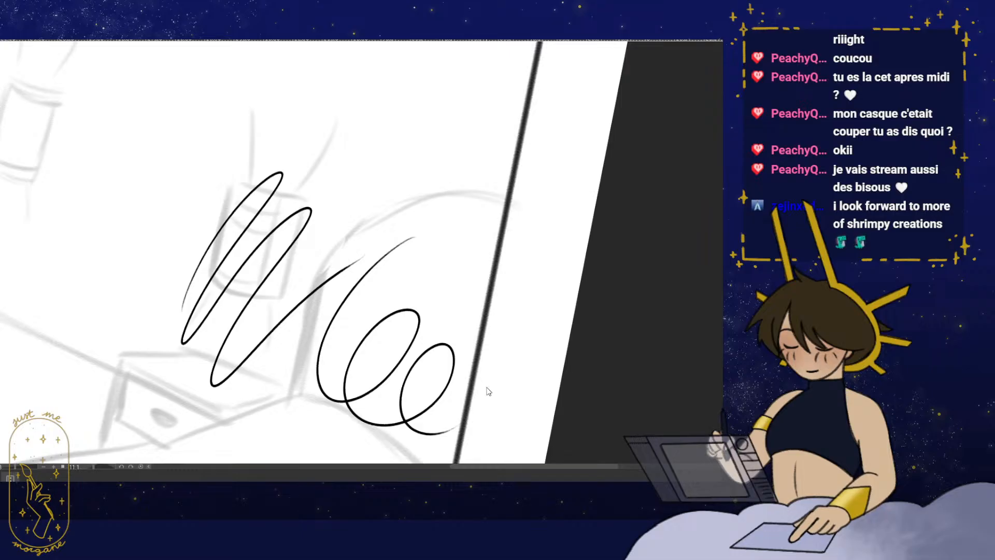
key(ctrl+z)
key(ctrl+z)
- Ink the foreground bed's arched headboard in a smooth curve from outside the frame border down to the blanket
mouse_move(396, 302)
mouse_down()
mouse_move(382, 274)
mouse_move(391, 273)
mouse_up()
drag(550, 148, 526, 142)
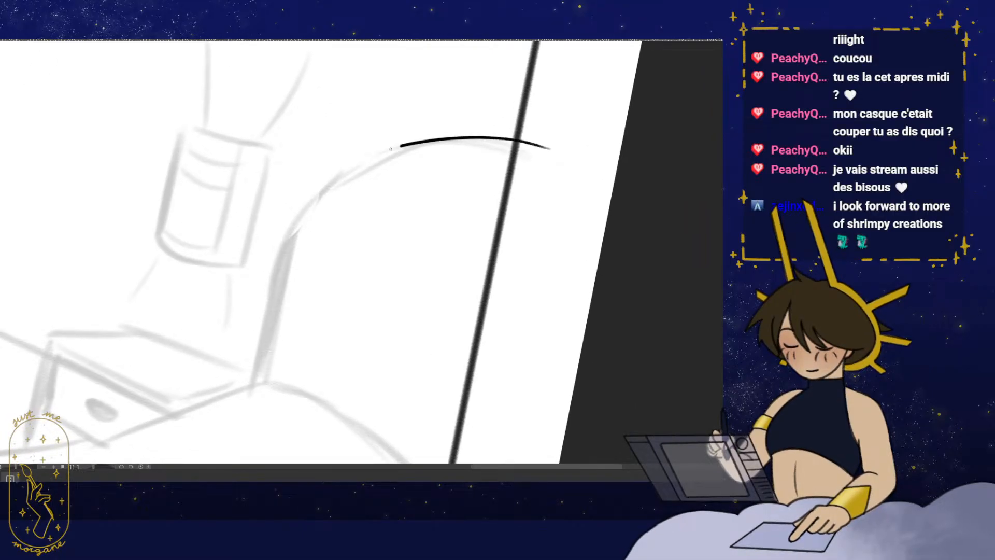
drag(332, 367, 349, 347)
key(h)
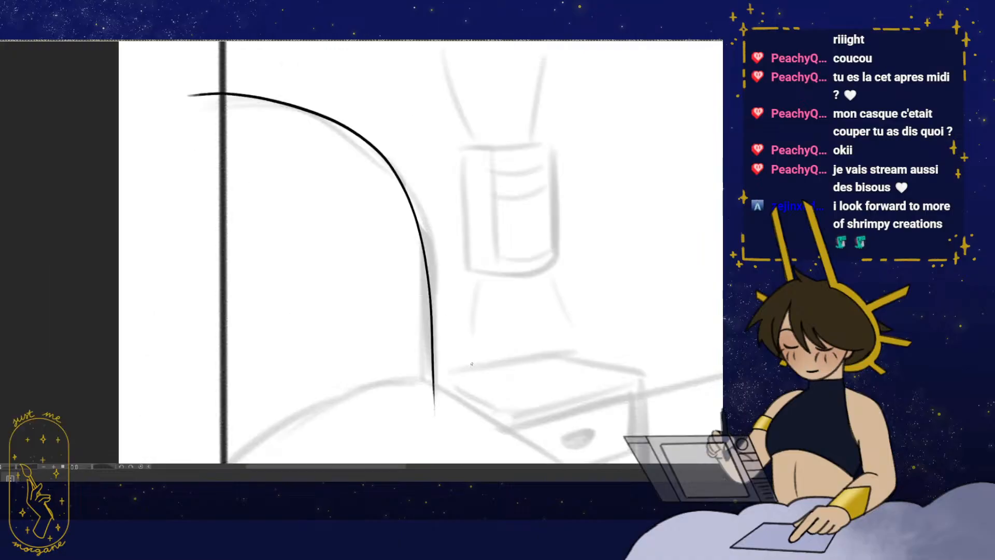
mouse_move(470, 364)
mouse_down()
mouse_move(459, 261)
mouse_move(455, 357)
mouse_up()
drag(437, 397, 260, 397)
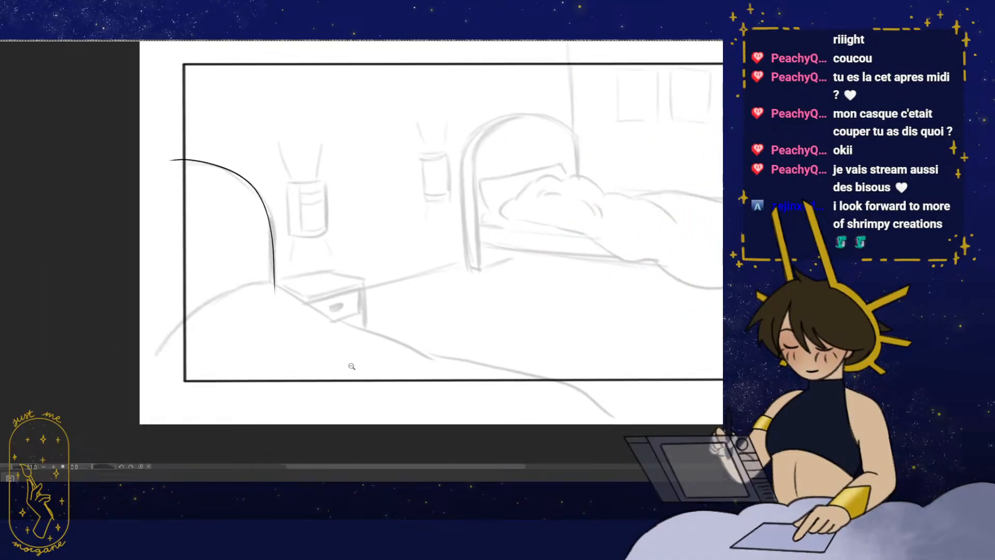
drag(350, 365, 342, 400)
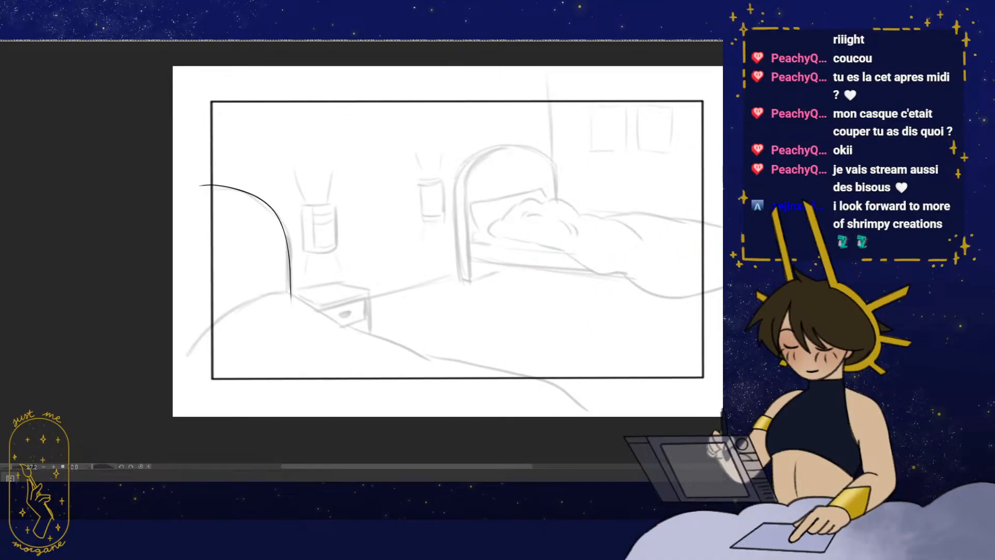
- Check the storyboard sketch and ink the foreground blanket's rounded upper contour from the headboard base past the frame border
key(ctrl+Tab)
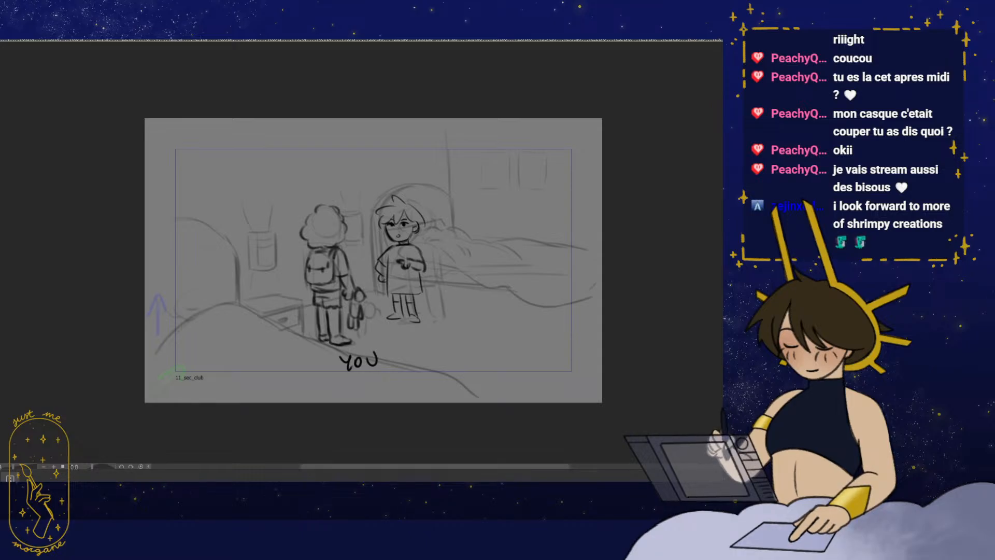
key(ctrl+Tab)
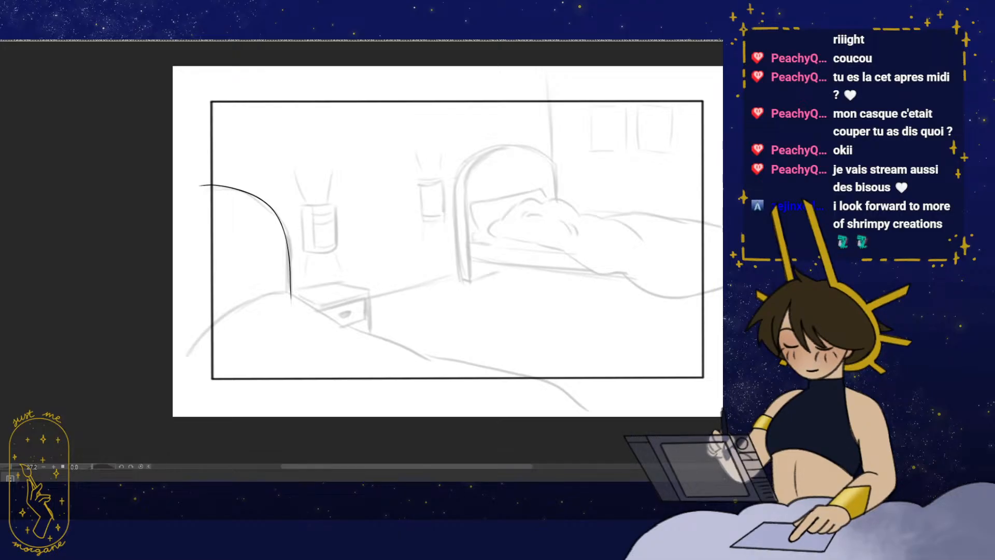
mouse_move(294, 320)
mouse_down()
mouse_move(328, 293)
mouse_move(391, 280)
mouse_move(393, 239)
mouse_move(351, 236)
mouse_up()
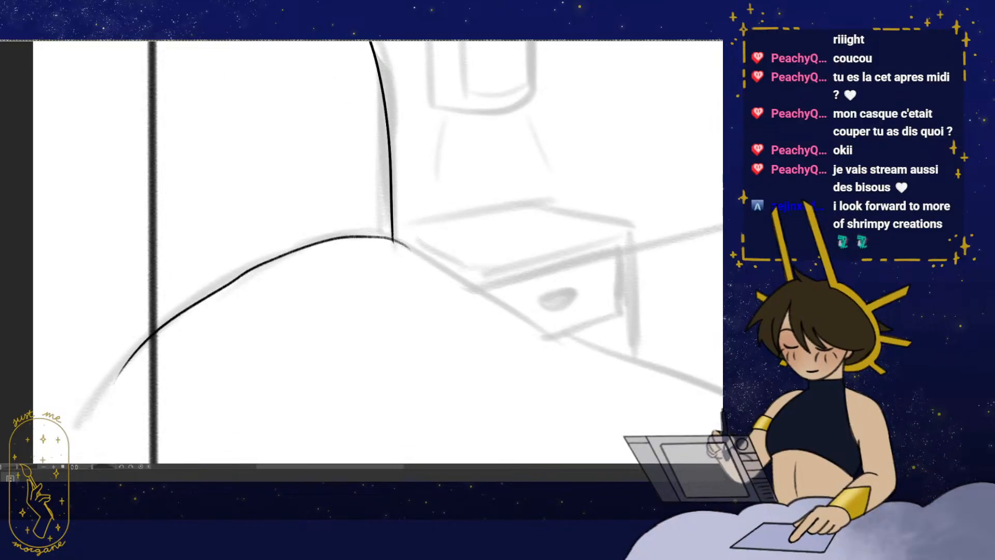
mouse_move(327, 306)
mouse_down()
mouse_move(322, 327)
mouse_move(317, 288)
mouse_up()
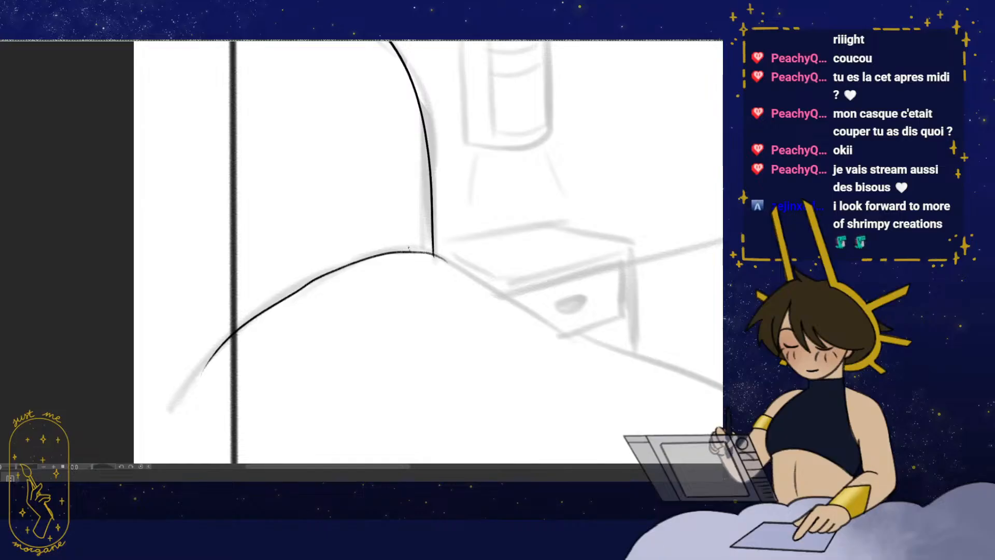
drag(409, 249, 378, 228)
mouse_move(302, 239)
mouse_down()
mouse_move(202, 243)
mouse_move(196, 263)
mouse_up()
drag(441, 357, 428, 317)
key(h)
mouse_move(497, 320)
mouse_down()
mouse_move(466, 348)
mouse_move(482, 357)
mouse_move(430, 382)
mouse_move(404, 380)
mouse_up()
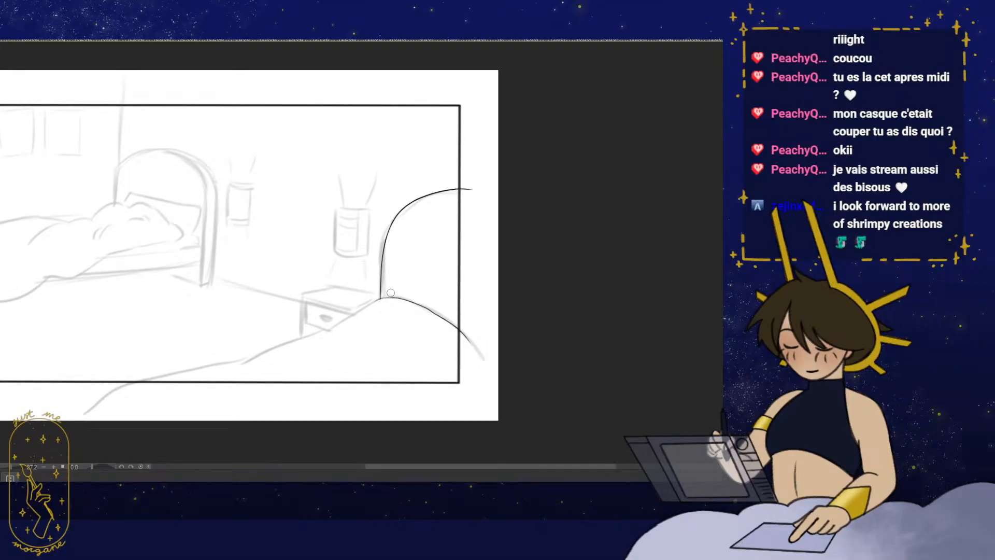
- Ink a pillow outline with a pointed corner in front of the foreground headboard, clearing the headboard line that overlaps it
key(h)
mouse_move(358, 330)
mouse_down()
mouse_move(403, 363)
mouse_move(382, 329)
mouse_move(425, 337)
mouse_move(398, 310)
mouse_move(457, 314)
mouse_up()
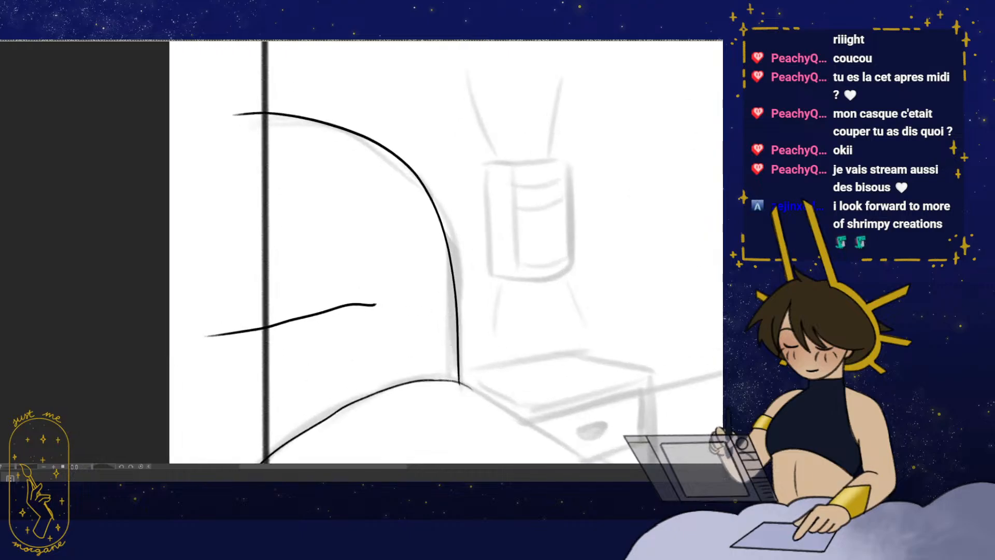
mouse_move(419, 282)
mouse_down()
mouse_move(470, 383)
mouse_move(476, 306)
mouse_up()
drag(474, 306, 503, 298)
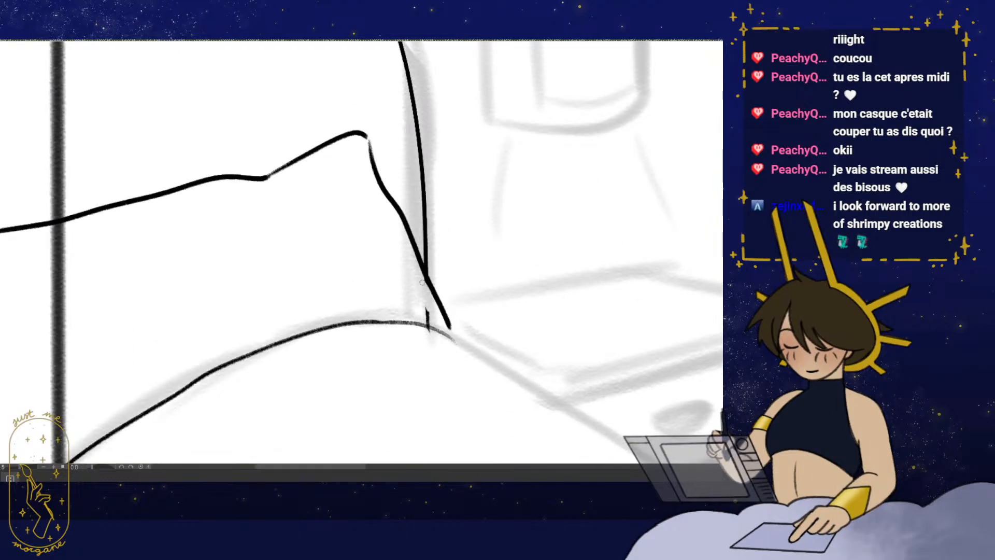
key(ctrl+z)
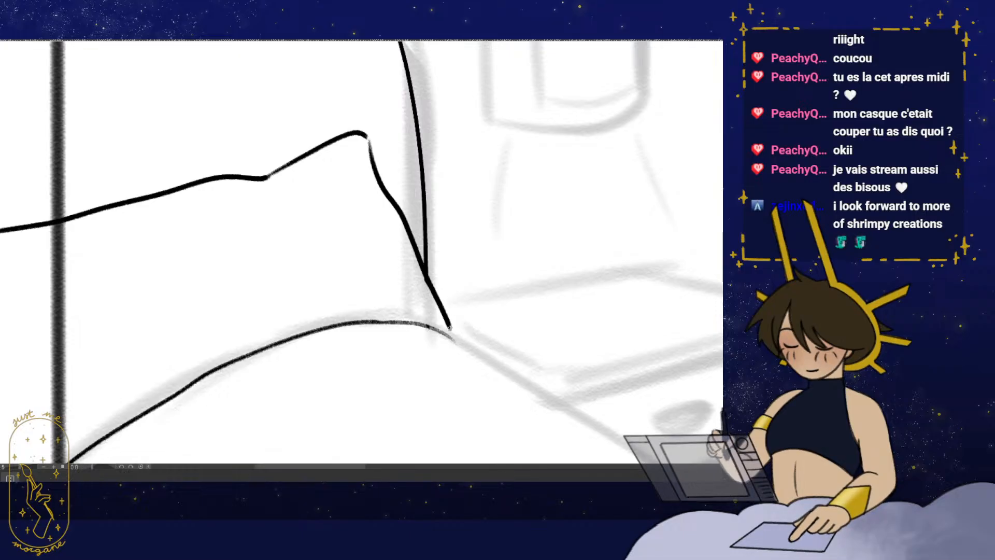
- Join the blanket contour to the pillow's lower corner and extend the blanket edge toward the nightstand
key(h)
mouse_move(399, 369)
mouse_down()
mouse_move(437, 353)
mouse_move(521, 347)
mouse_up()
drag(498, 300, 465, 299)
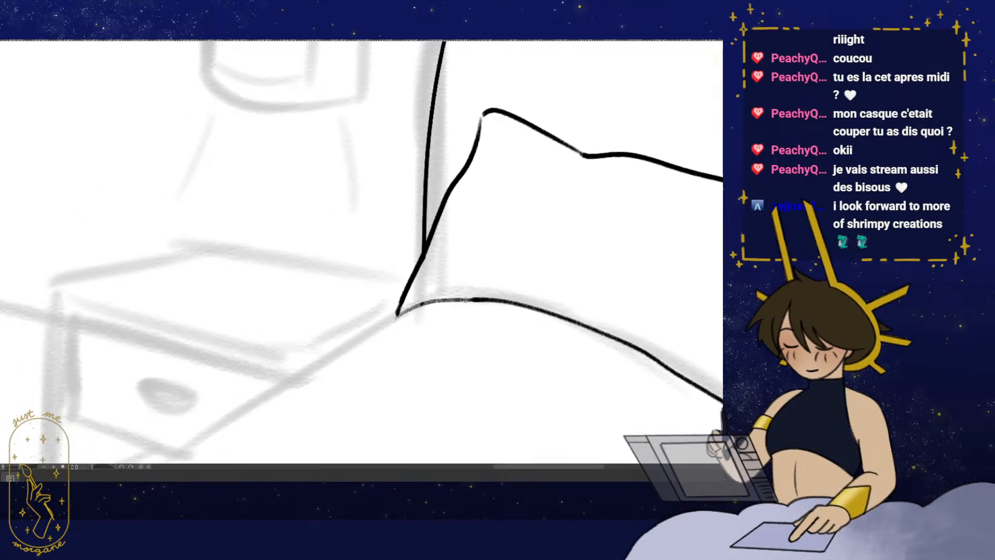
drag(372, 329, 309, 370)
drag(437, 328, 371, 334)
key(h)
drag(522, 366, 504, 377)
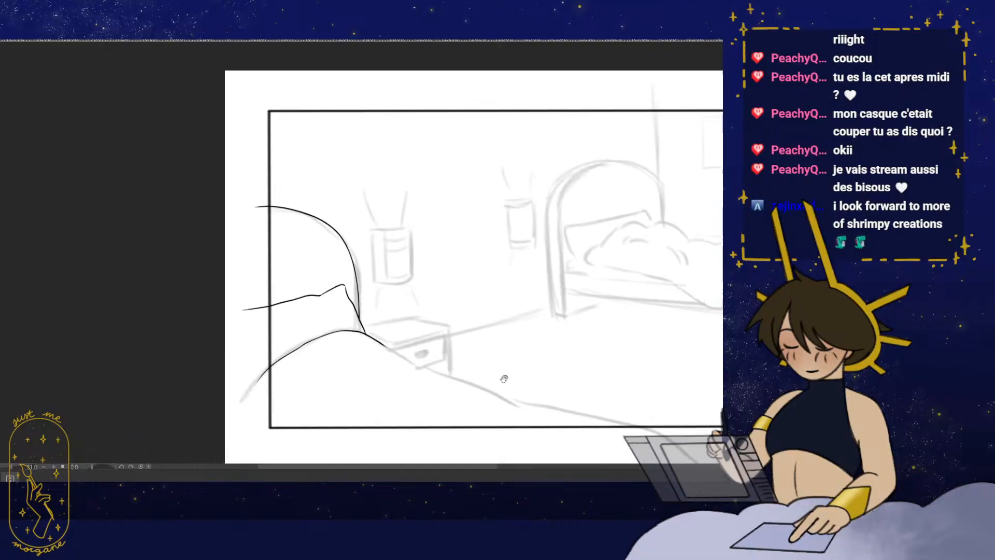
drag(479, 410, 482, 379)
- Continue the foreground blanket's edge in ink past the nightstand's lower corner, following the sketch downward
drag(332, 259, 392, 255)
drag(414, 319, 347, 277)
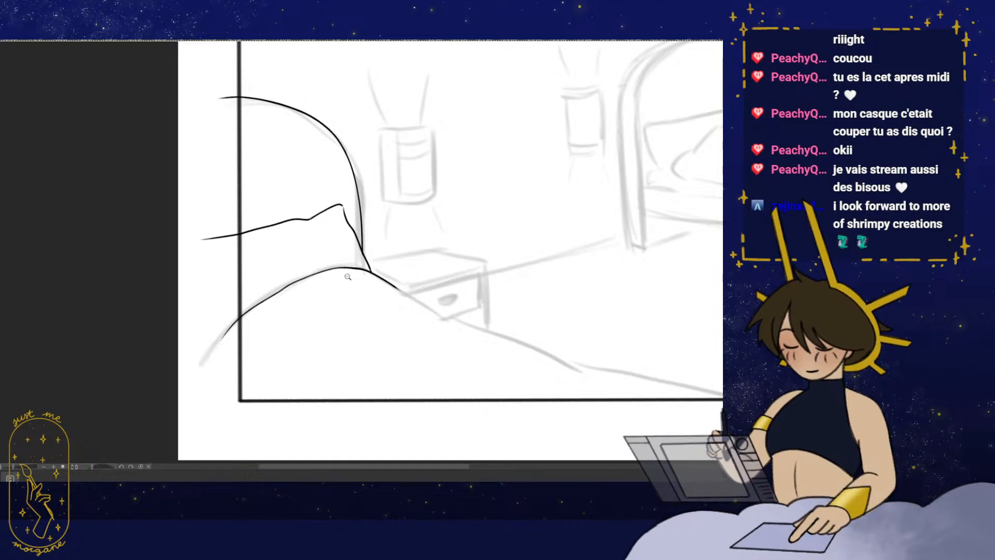
key(h)
drag(251, 371, 405, 337)
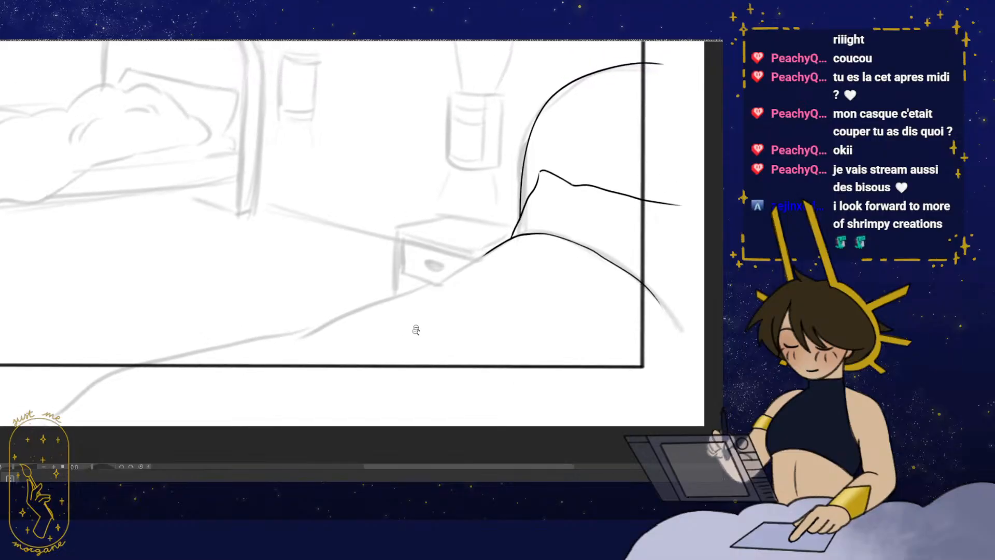
click(419, 307)
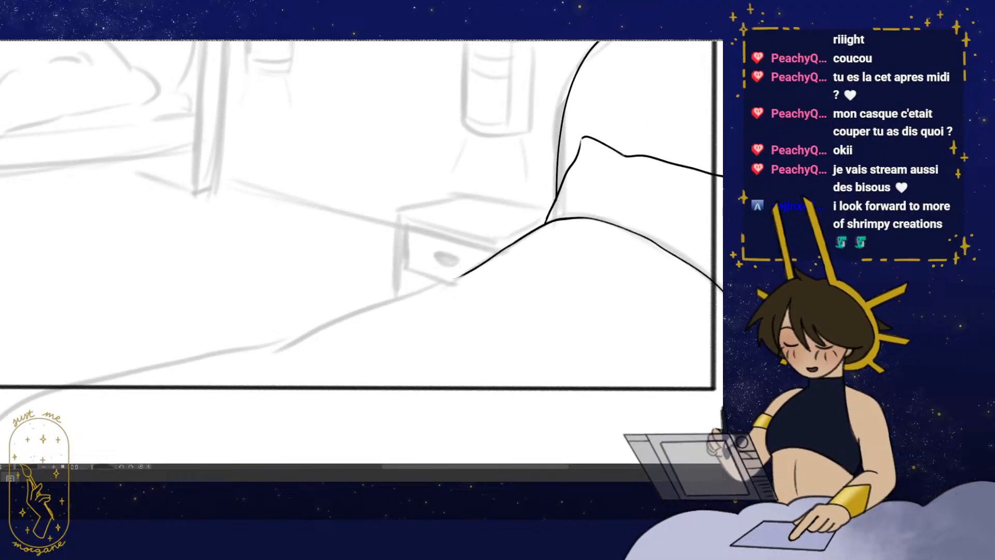
mouse_move(436, 306)
mouse_down()
mouse_move(525, 281)
mouse_move(492, 269)
mouse_move(376, 322)
mouse_up()
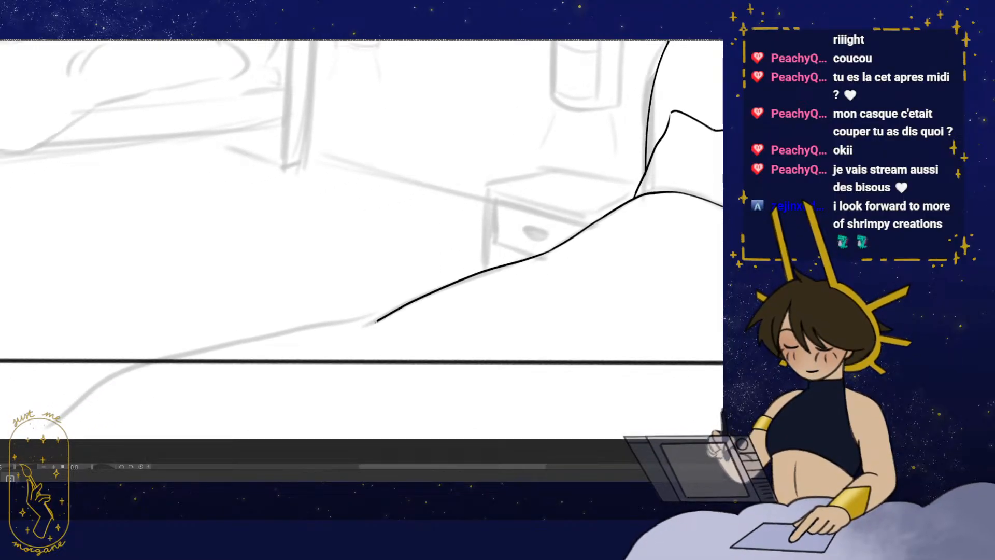
- Ink the rest of the foreground blanket edge, splitting it into two lines that both cross the frame's lower border
drag(322, 359, 292, 393)
mouse_move(380, 356)
mouse_down()
mouse_move(447, 342)
mouse_move(376, 362)
mouse_up()
click(357, 373)
mouse_move(451, 331)
mouse_down()
mouse_move(433, 304)
mouse_move(340, 324)
mouse_up()
mouse_move(486, 294)
mouse_down()
mouse_move(463, 319)
mouse_move(510, 321)
mouse_up()
drag(372, 337, 448, 328)
drag(505, 324, 461, 332)
key(h)
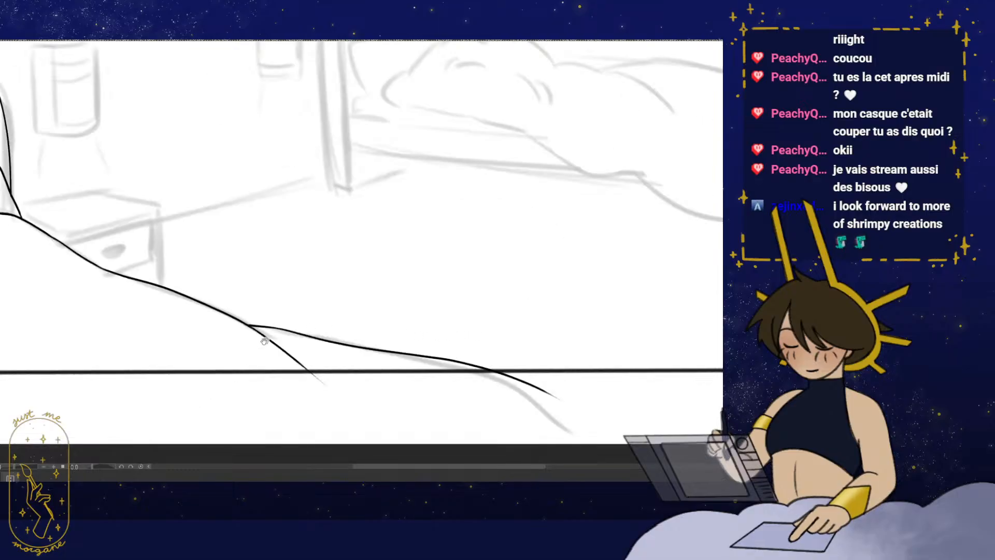
drag(265, 340, 552, 339)
drag(350, 268, 272, 301)
mouse_move(337, 283)
mouse_down()
mouse_move(298, 302)
mouse_move(358, 263)
mouse_up()
key(ctrl+z)
key(ctrl+z)
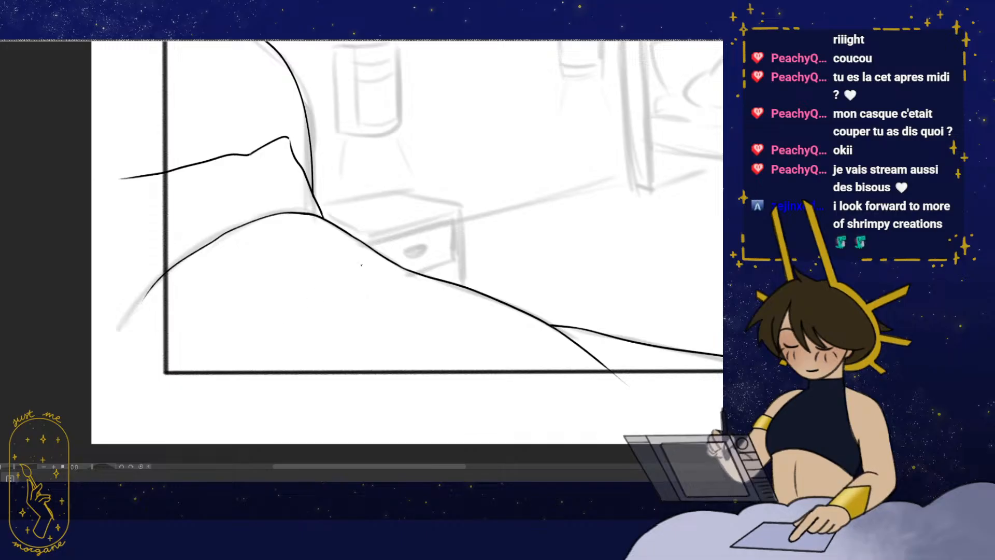
- Ink a long curved fold and a short arched crease on the foreground blanket
drag(371, 266, 321, 298)
drag(296, 334, 332, 329)
drag(362, 380, 348, 376)
mouse_move(281, 330)
mouse_down()
mouse_move(343, 329)
mouse_move(357, 369)
mouse_move(328, 379)
mouse_up()
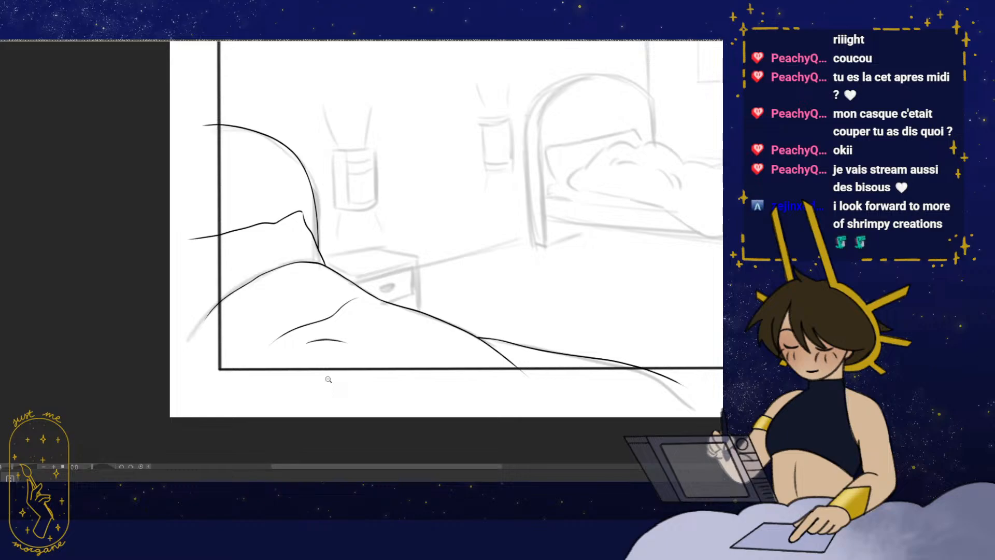
drag(411, 350, 358, 379)
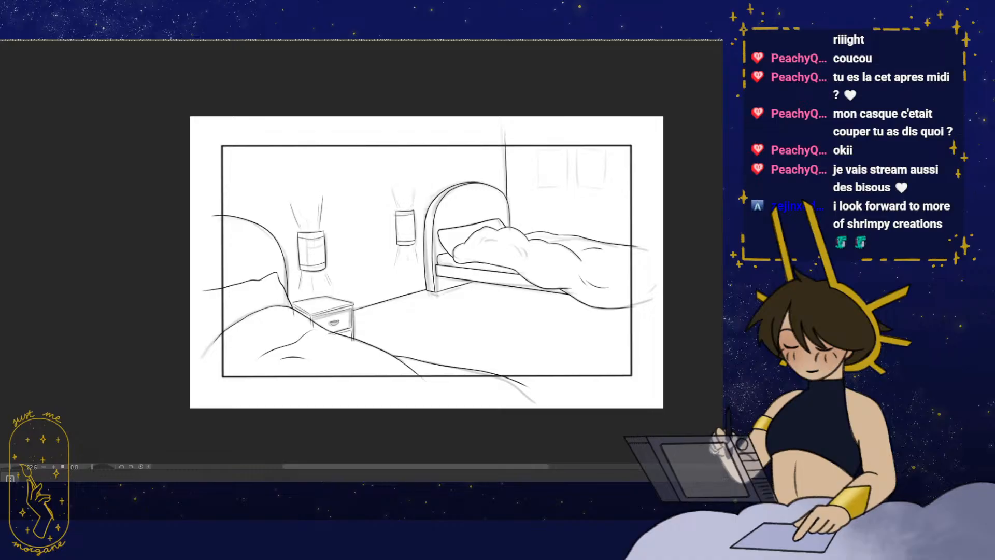
- Ink the four edges of the rectangular picture frame nearest the wall corner above the far bed
drag(539, 221, 413, 311)
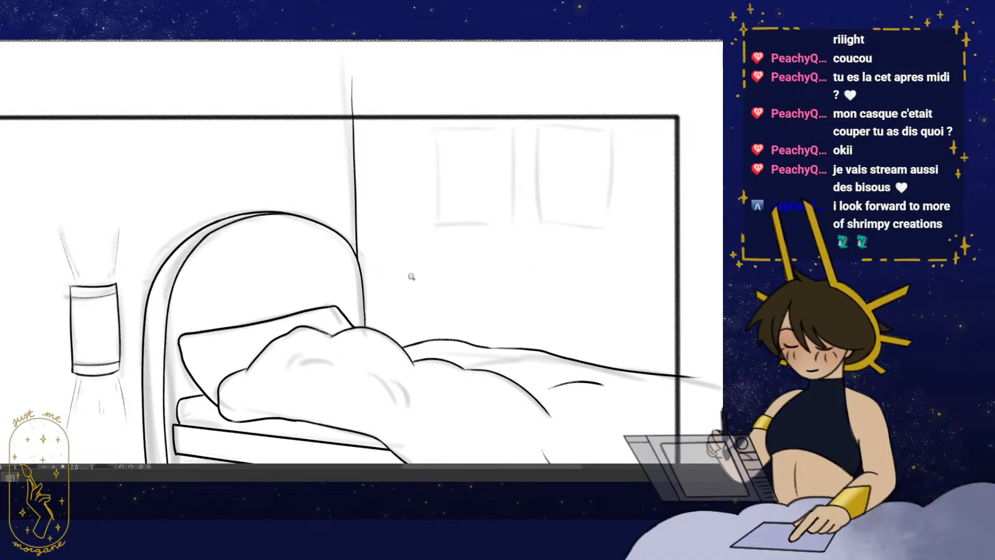
mouse_move(437, 253)
mouse_down()
mouse_move(451, 247)
mouse_move(387, 291)
mouse_move(393, 261)
mouse_up()
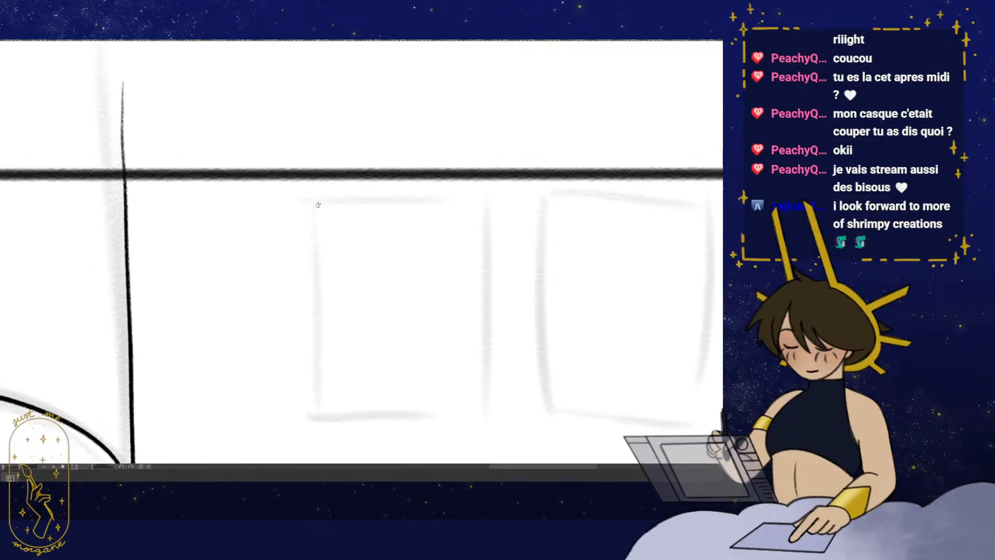
drag(315, 202, 485, 198)
drag(467, 223, 454, 207)
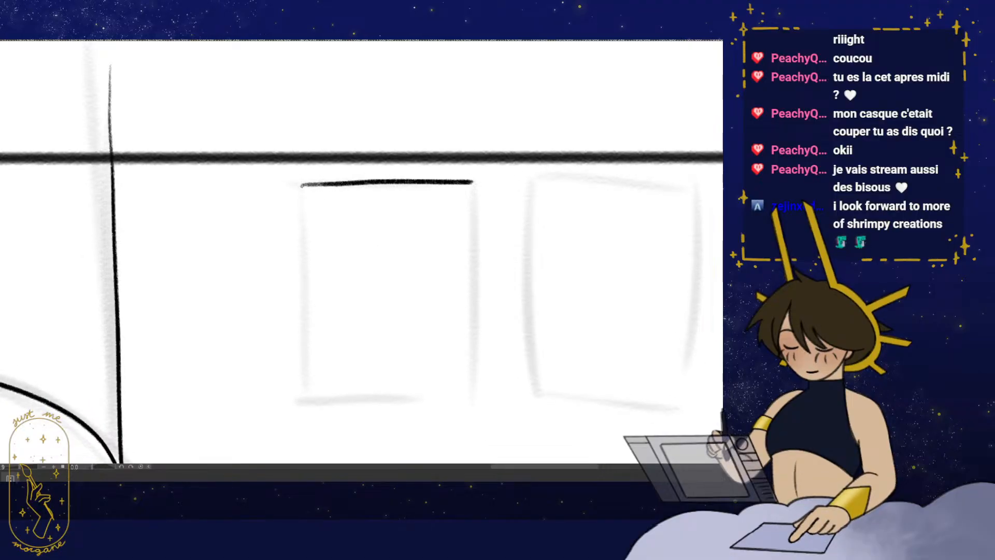
drag(301, 186, 303, 397)
drag(334, 369, 334, 361)
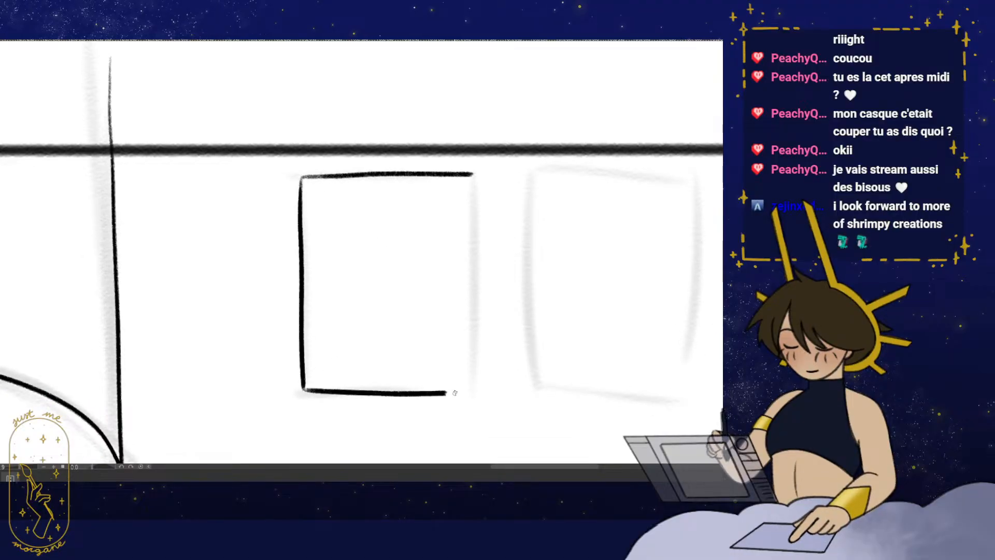
drag(454, 393, 474, 394)
drag(466, 311, 417, 300)
drag(424, 163, 428, 254)
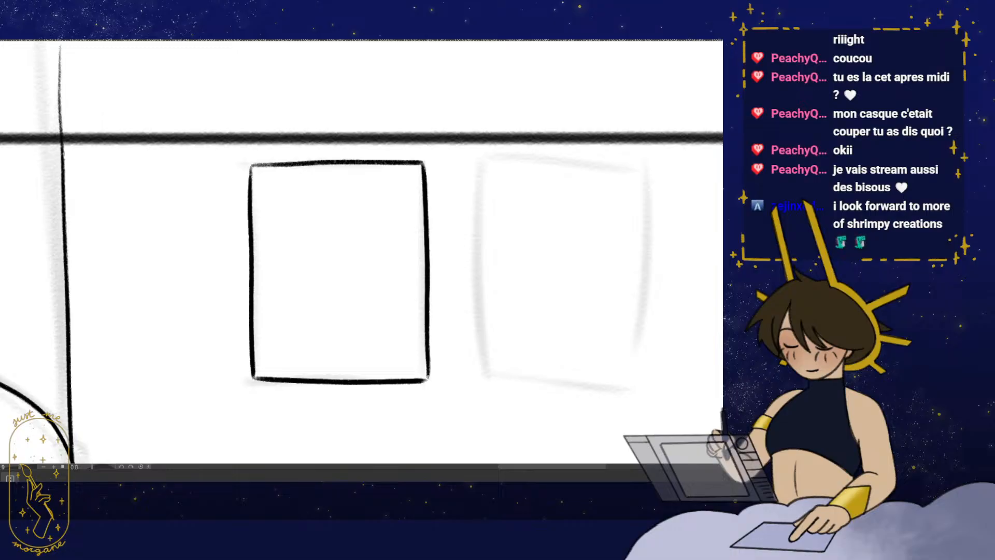
- Ink the second rectangular picture frame beside the first one on the wall above the far bed
drag(486, 388, 402, 385)
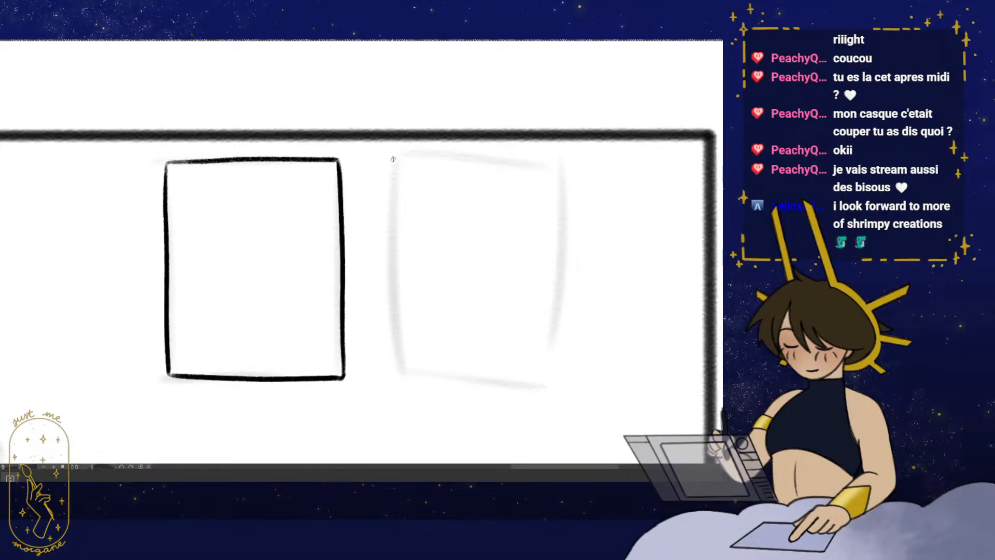
drag(559, 155, 560, 155)
drag(393, 184, 388, 176)
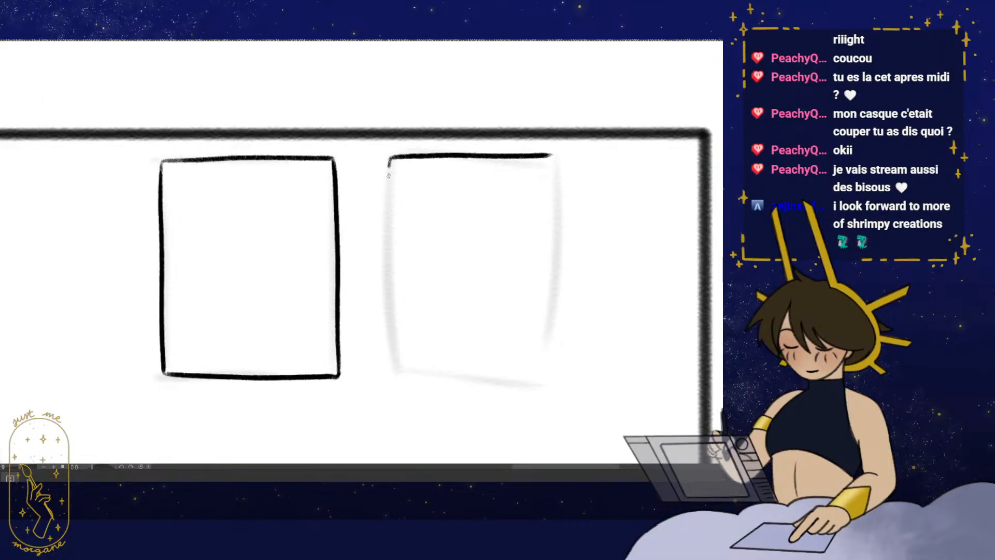
drag(393, 367, 394, 371)
drag(421, 368, 555, 378)
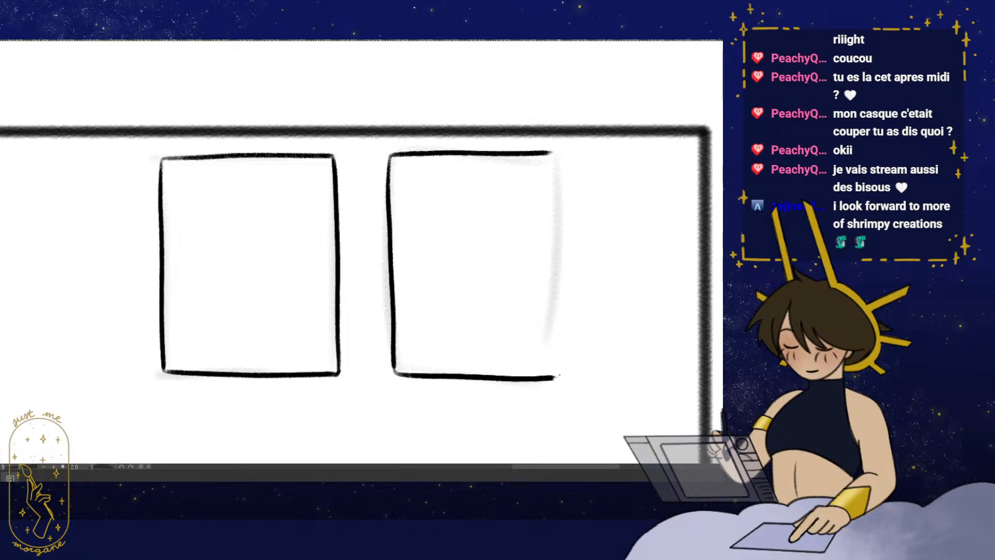
key(h)
drag(347, 373, 437, 382)
drag(266, 163, 267, 386)
click(346, 322)
key(h)
- Add short hatching strokes beside the far bed's headboard post and two small knot-like marks on the post
click(450, 358)
drag(418, 381, 464, 322)
mouse_move(195, 419)
mouse_down()
mouse_move(337, 326)
mouse_move(330, 267)
mouse_move(338, 249)
mouse_move(356, 292)
mouse_up()
drag(365, 237, 369, 276)
drag(309, 353, 338, 282)
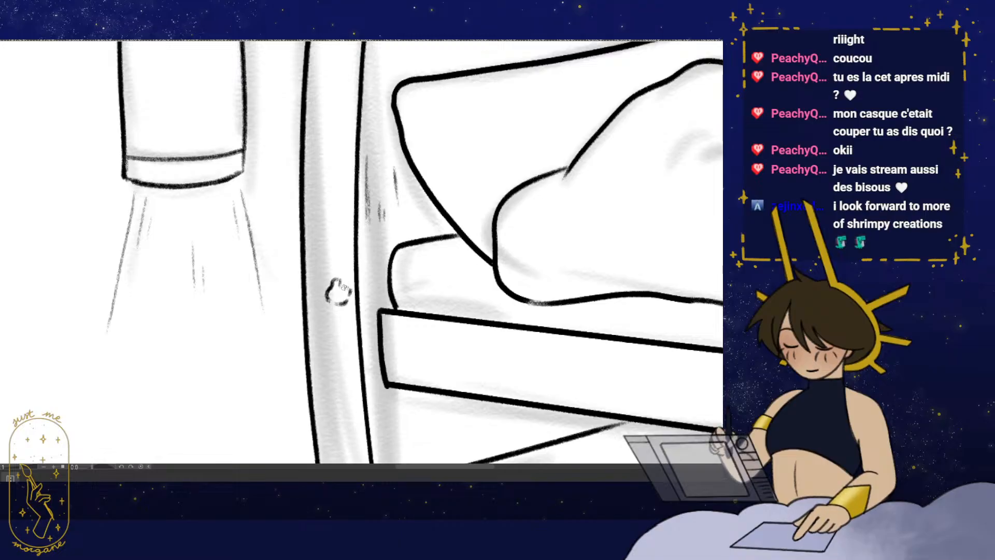
mouse_move(335, 288)
mouse_down()
mouse_move(357, 324)
mouse_move(364, 251)
mouse_up()
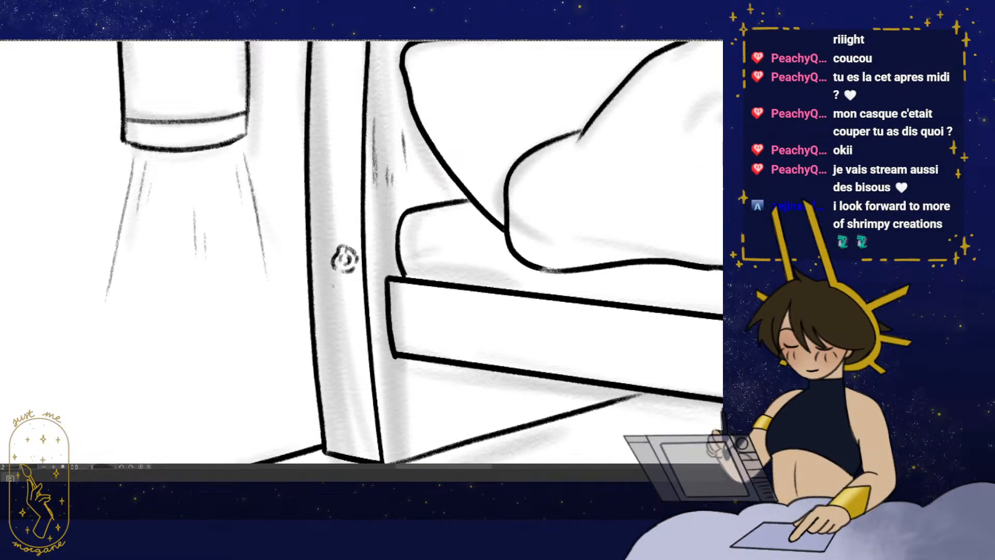
mouse_move(332, 285)
mouse_down()
mouse_move(320, 288)
mouse_move(329, 302)
mouse_move(343, 280)
mouse_move(340, 301)
mouse_move(332, 298)
mouse_move(344, 281)
mouse_up()
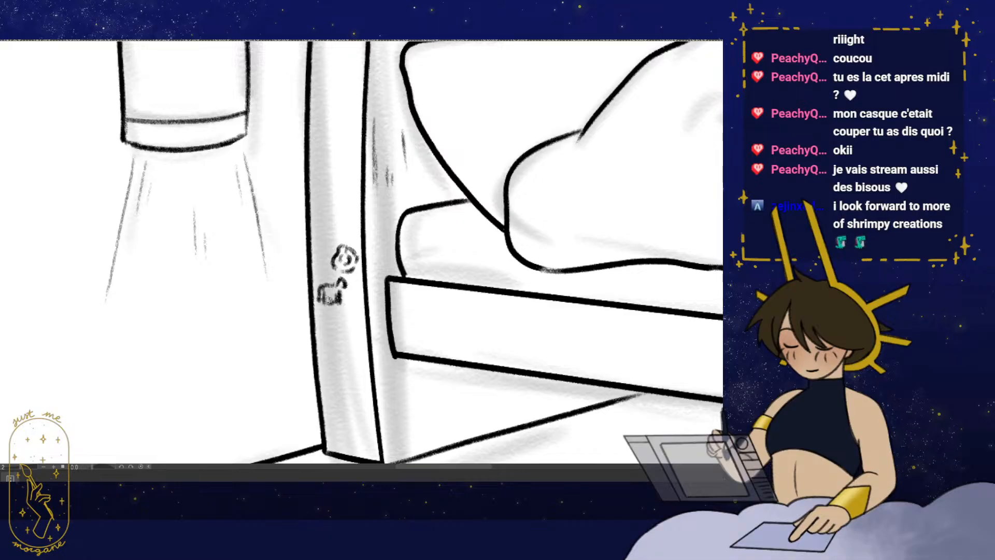
scroll(356, 301, down, 6)
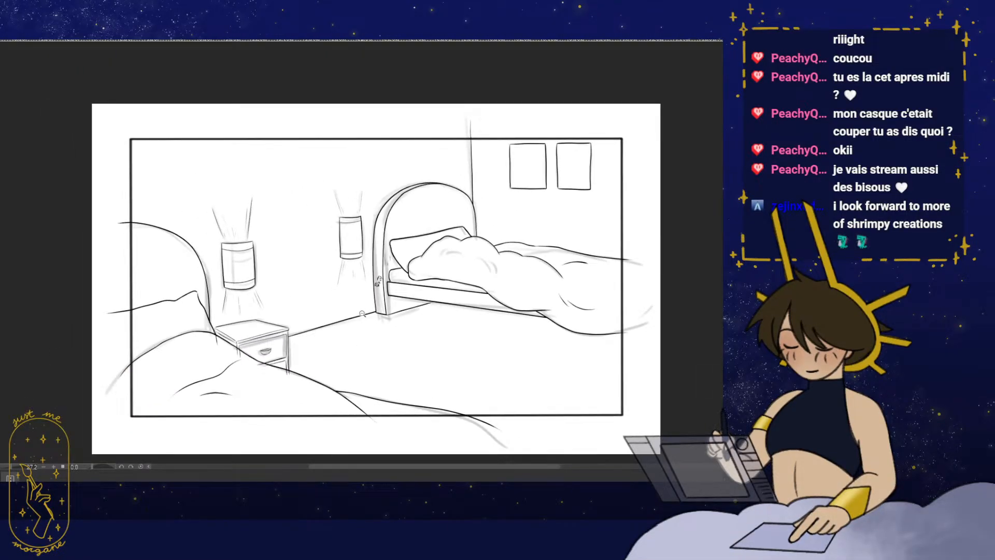
- Add short texture strokes to the nightstand's top surface and around the handle on its drawer front
scroll(265, 320, up, 5)
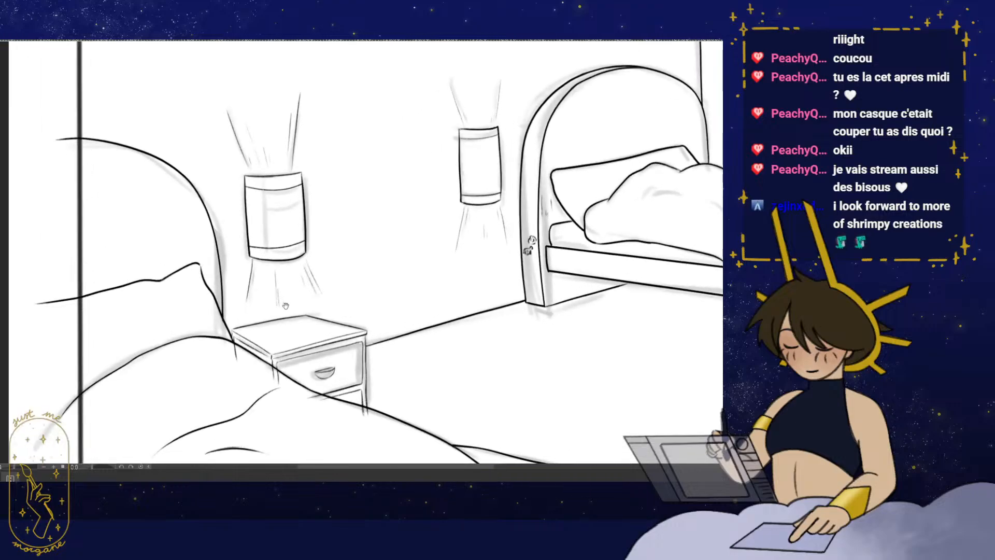
scroll(292, 308, up, 2)
drag(277, 339, 294, 335)
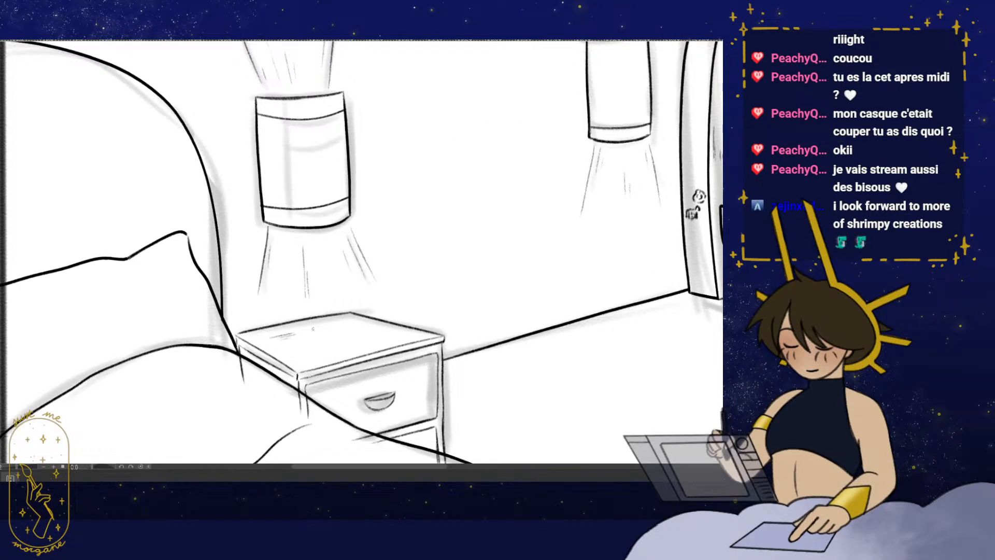
mouse_move(467, 341)
mouse_down()
mouse_move(435, 316)
mouse_move(462, 278)
mouse_up()
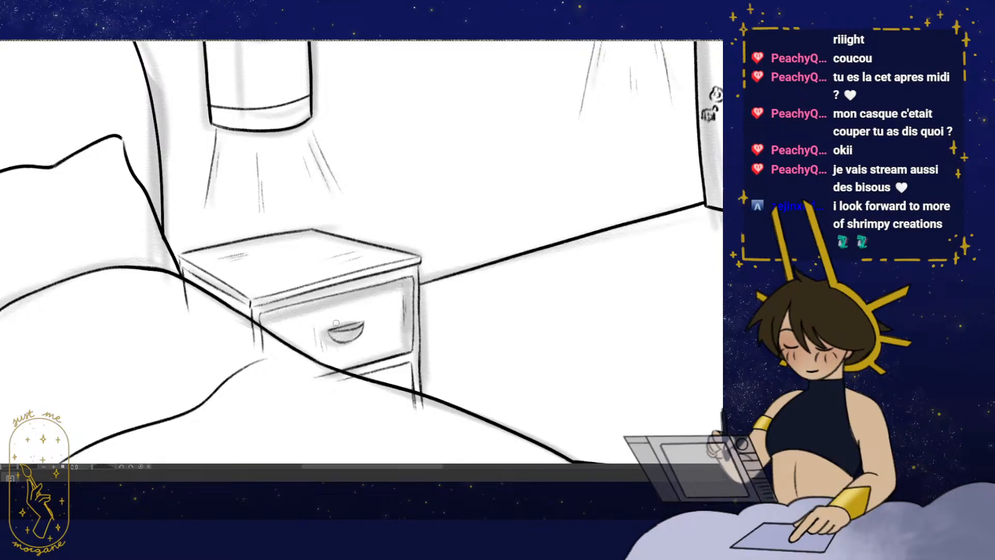
scroll(336, 323, up, 1)
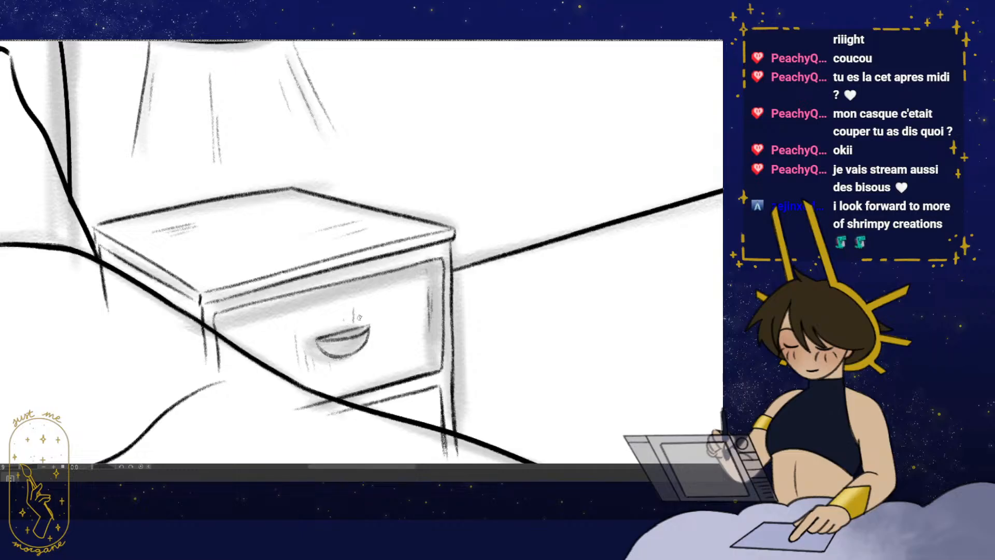
scroll(359, 317, down, 4)
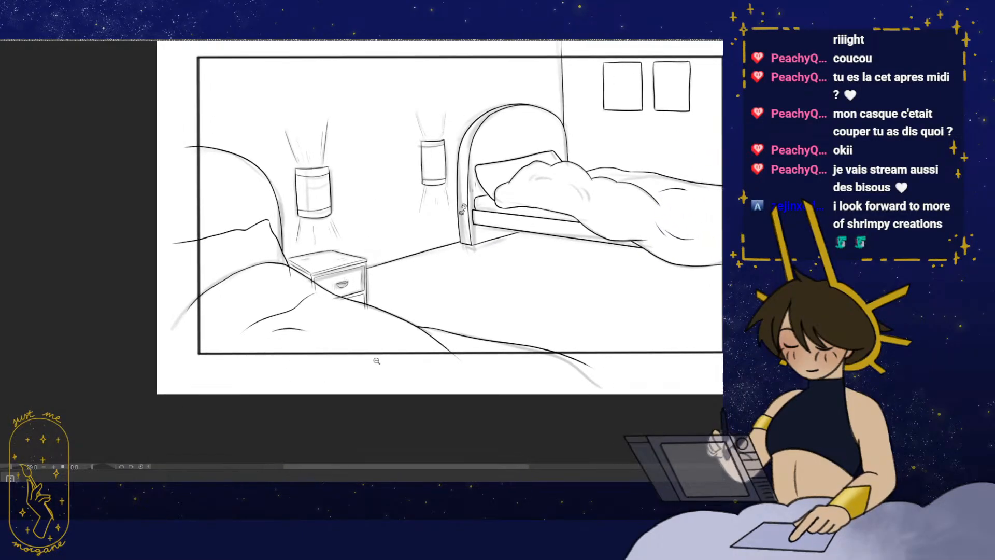
scroll(376, 361, down, 2)
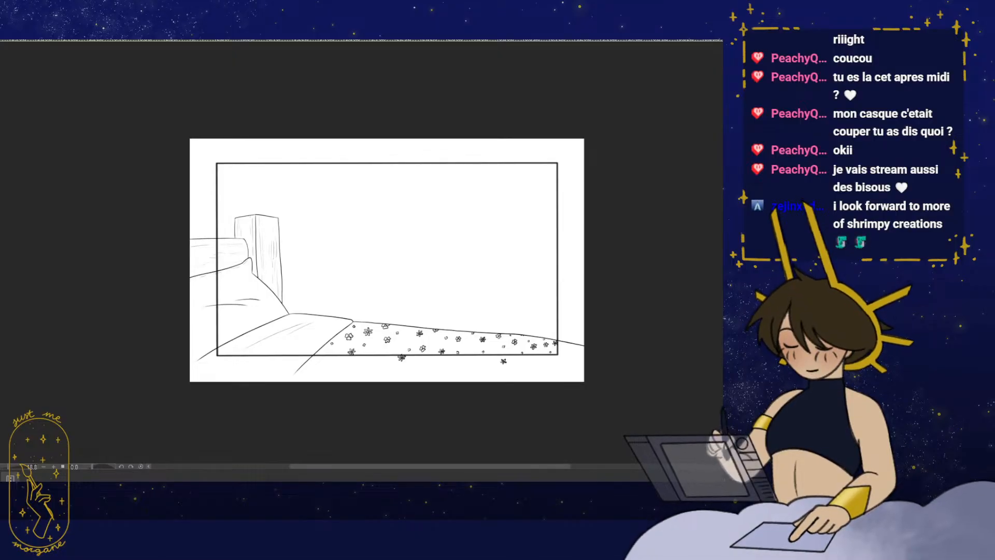
drag(202, 361, 224, 356)
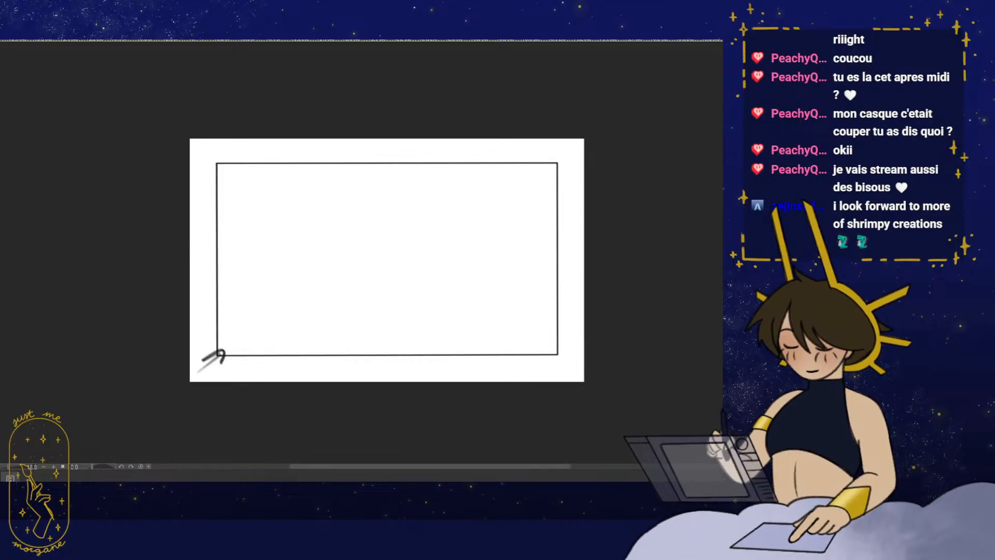
key(ctrl+z)
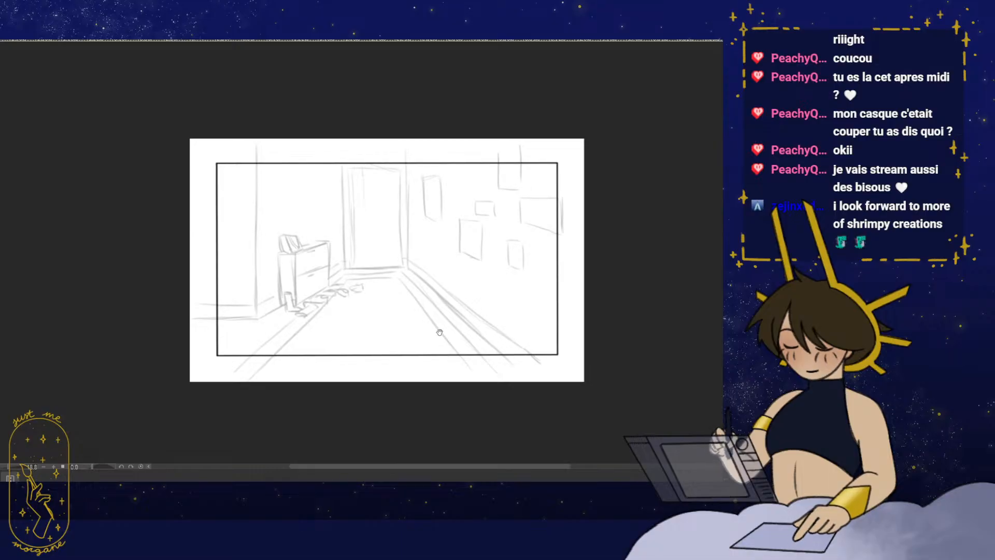
mouse_move(439, 332)
mouse_down()
mouse_move(404, 345)
mouse_move(410, 334)
mouse_move(438, 341)
mouse_up()
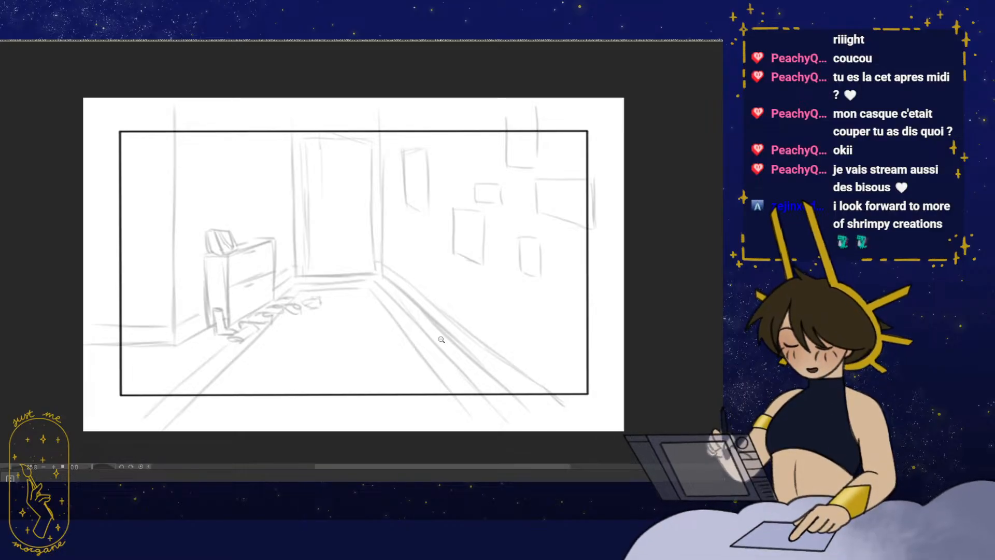
drag(314, 274, 330, 273)
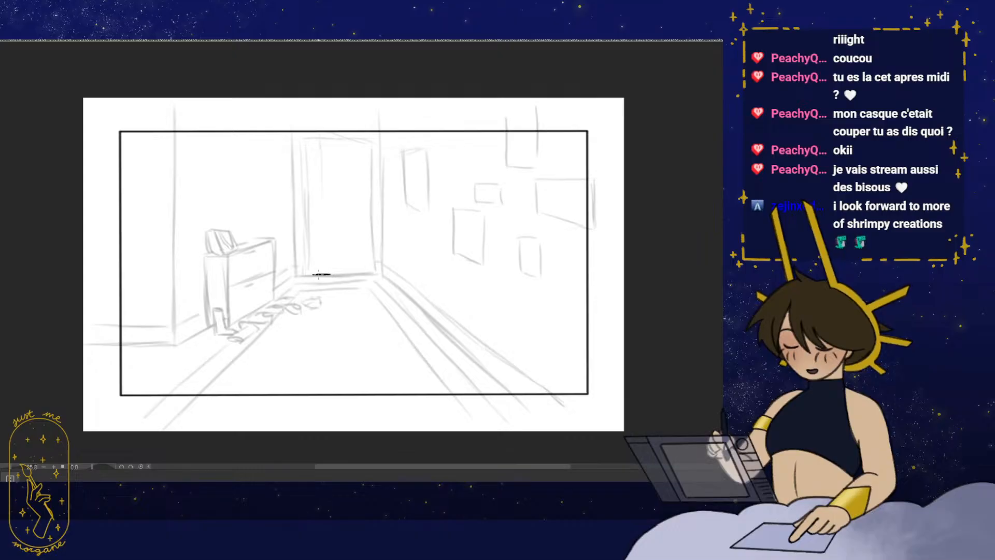
- Ink straight floor lines over the hallway sketch along the near wall, behind the dresser and across the door's base
mouse_move(292, 318)
mouse_down()
mouse_move(290, 327)
mouse_move(306, 320)
mouse_move(296, 302)
mouse_move(276, 313)
mouse_up()
drag(319, 362, 358, 363)
drag(289, 339, 331, 346)
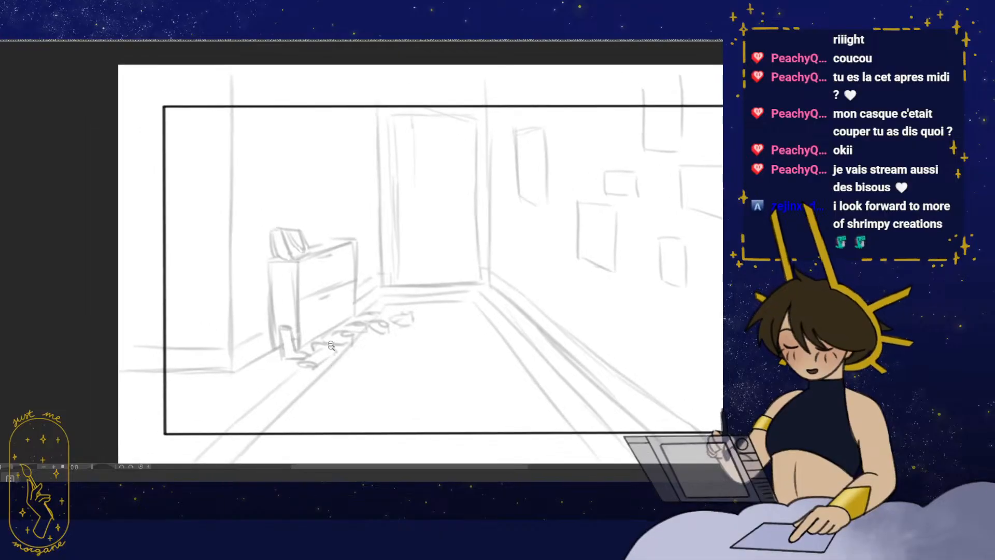
drag(155, 371, 231, 372)
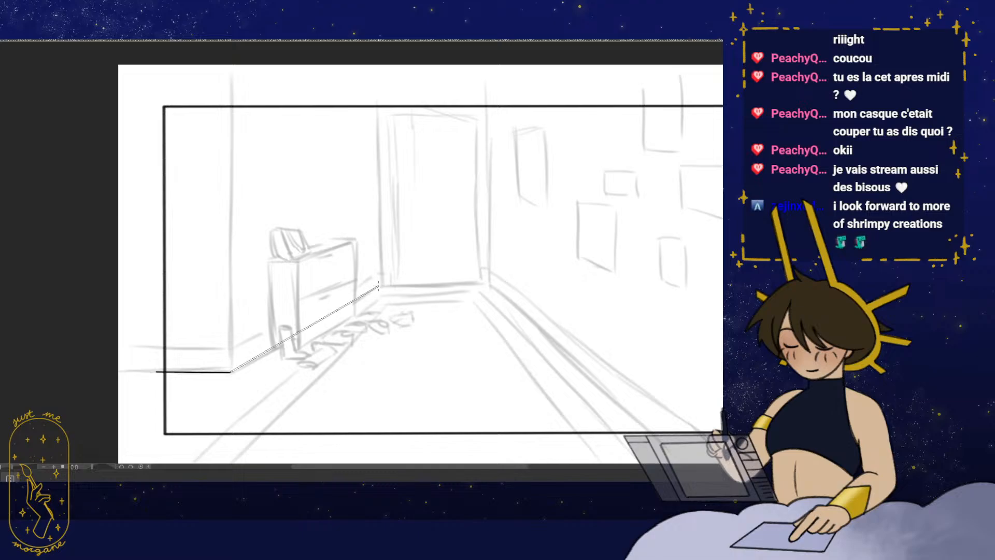
drag(378, 285, 381, 284)
drag(490, 284, 489, 284)
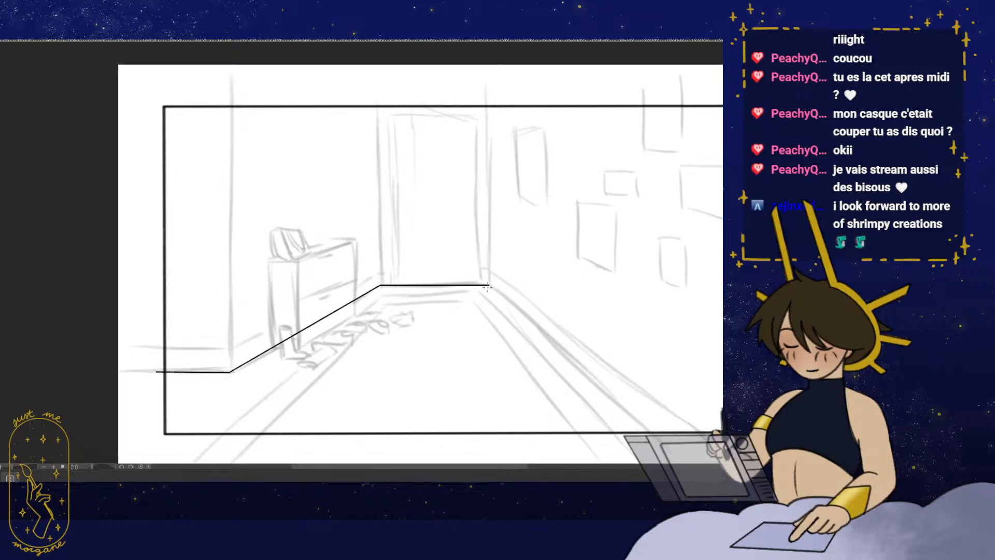
- Ink the straight floor line along the picture-hung wall from the door's corner out past the frame's lower border
key(h)
drag(277, 344, 434, 294)
drag(396, 237, 189, 423)
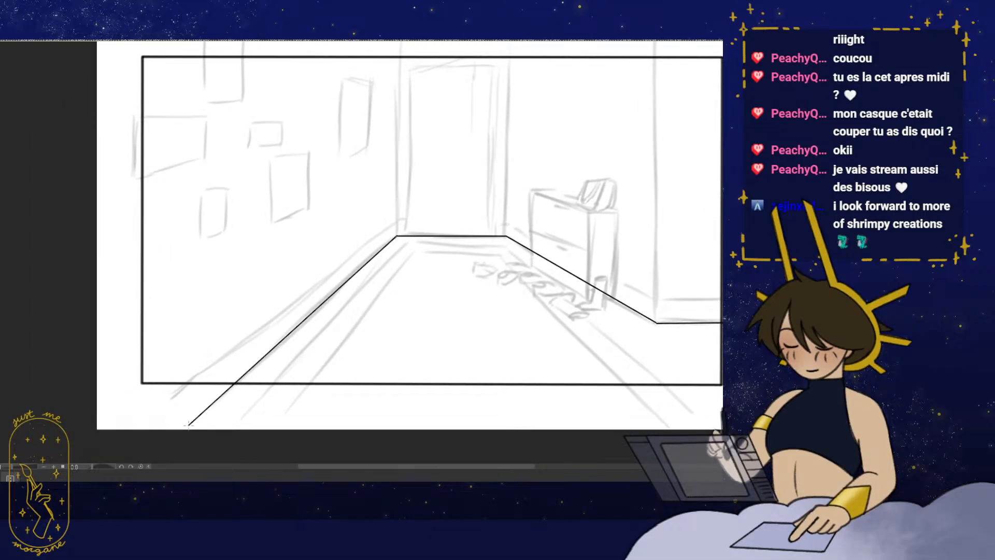
drag(412, 321, 304, 448)
scroll(317, 313, up, 3)
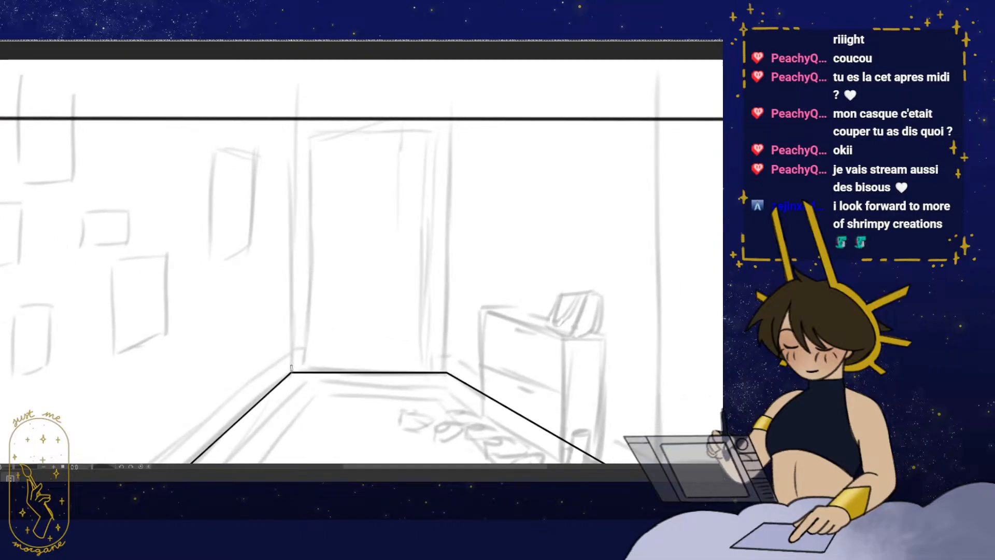
- Ink straight vertical lines for the hallway's wall corners: both sides of the door wall and the near wall's corner
drag(291, 371, 291, 100)
drag(505, 235, 447, 225)
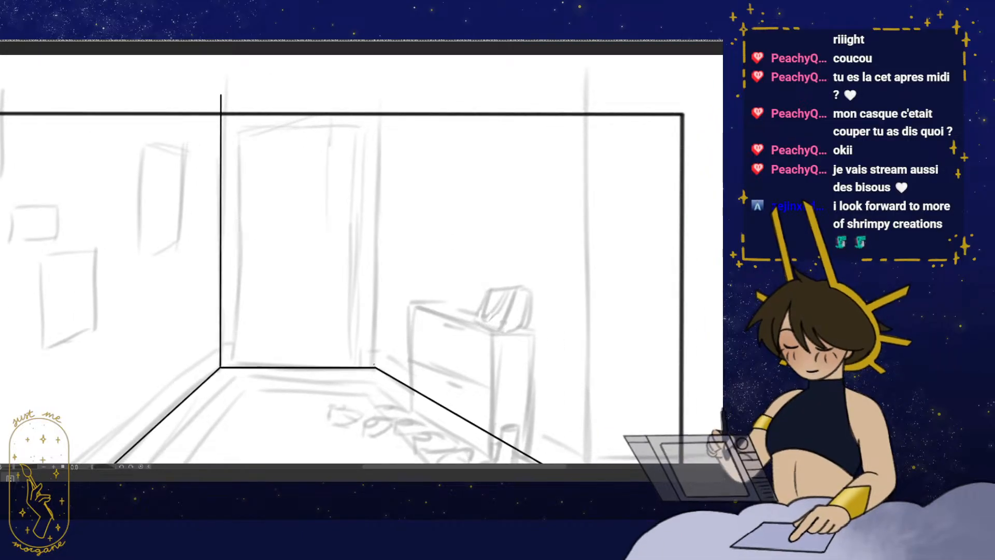
drag(375, 366, 375, 86)
key(h)
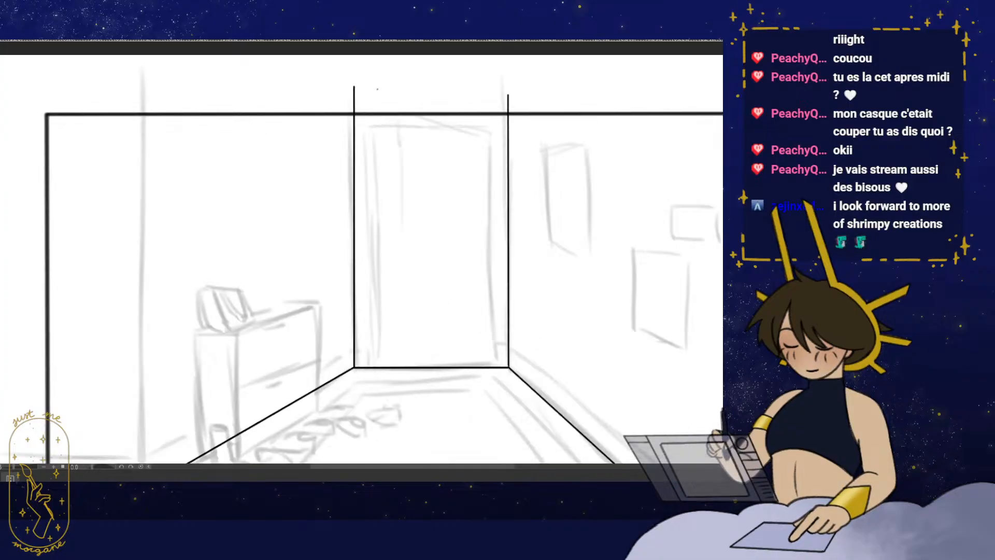
drag(424, 367, 415, 322)
scroll(427, 337, down, 3)
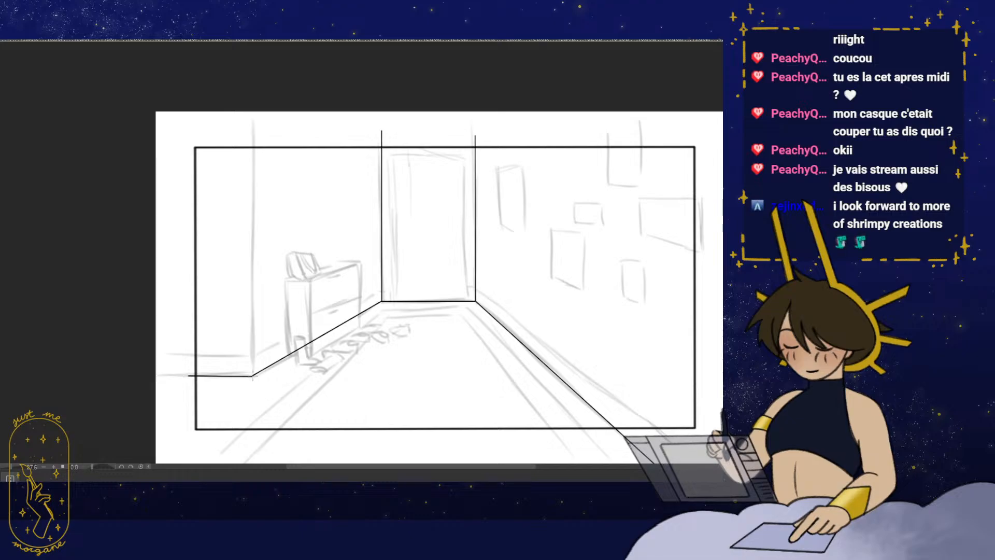
drag(252, 375, 251, 123)
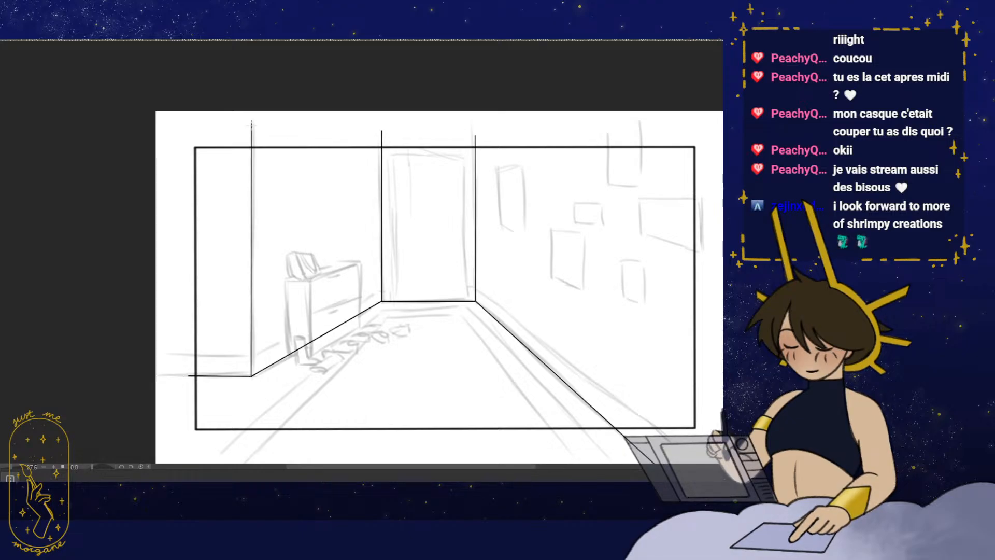
drag(398, 382, 376, 375)
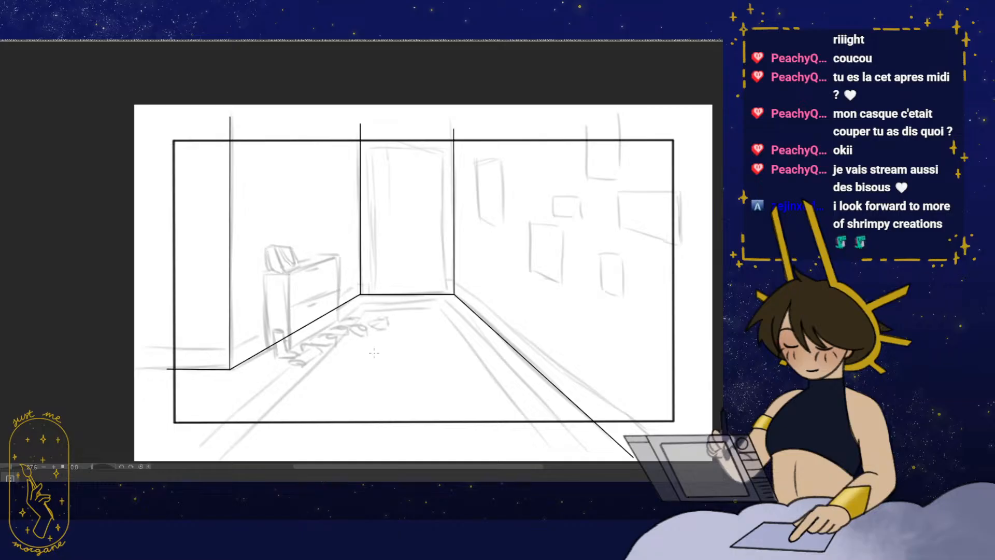
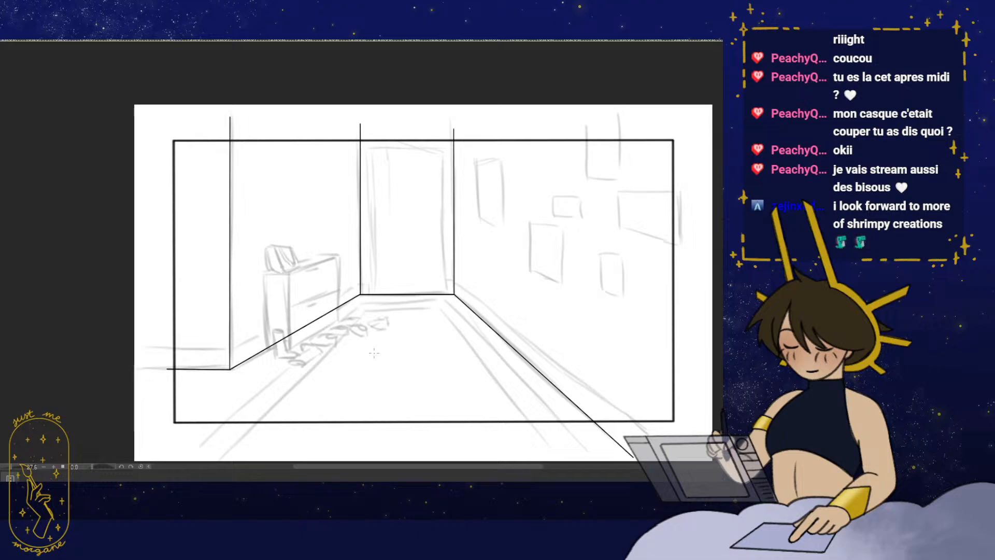
- Ink the dresser's two base edges, along its narrow side and beneath its drawer front
drag(386, 370, 394, 328)
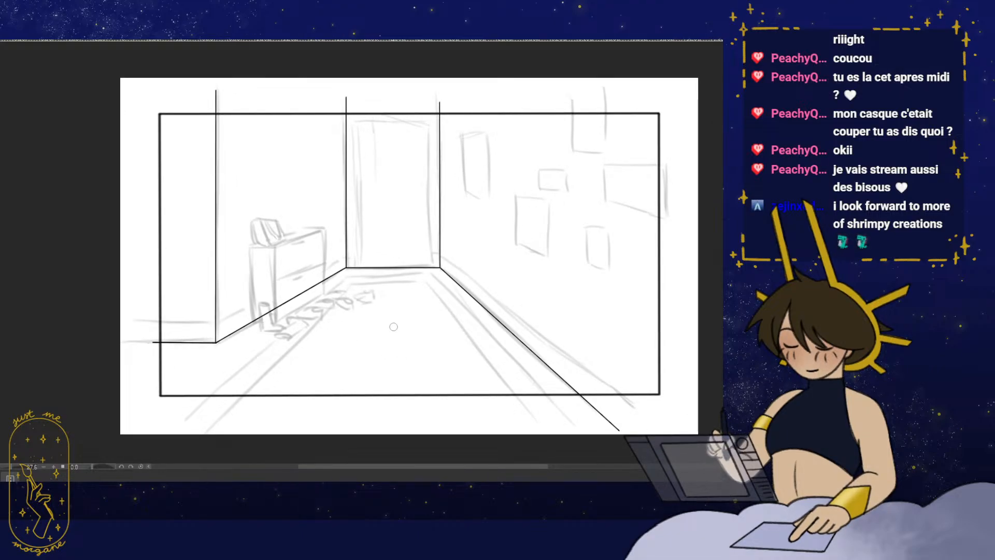
drag(393, 326, 421, 328)
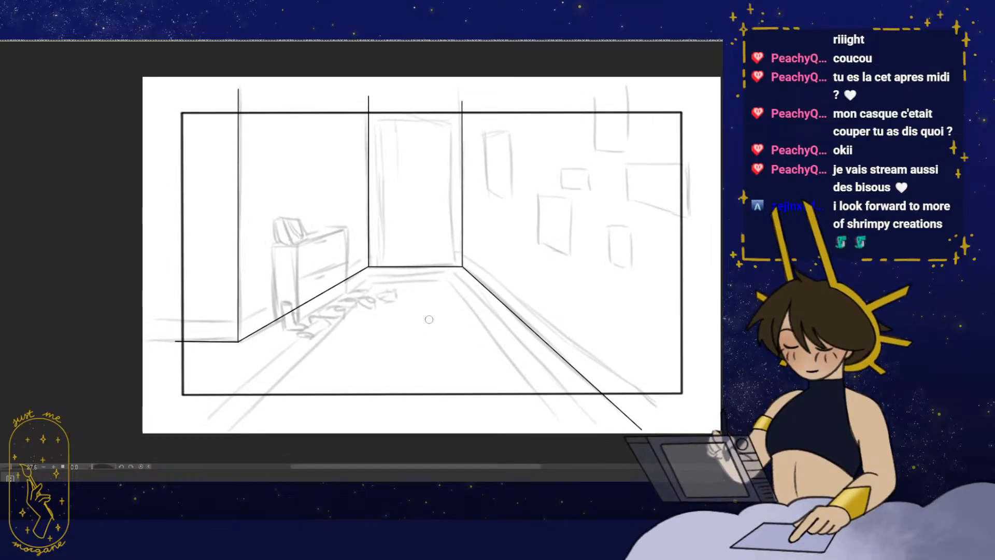
mouse_move(427, 290)
mouse_down()
mouse_move(440, 311)
mouse_move(460, 306)
mouse_up()
mouse_move(397, 319)
mouse_down()
mouse_move(420, 311)
mouse_move(314, 325)
mouse_move(332, 374)
mouse_move(344, 351)
mouse_up()
mouse_move(222, 352)
mouse_down()
mouse_move(280, 354)
mouse_move(413, 268)
mouse_up()
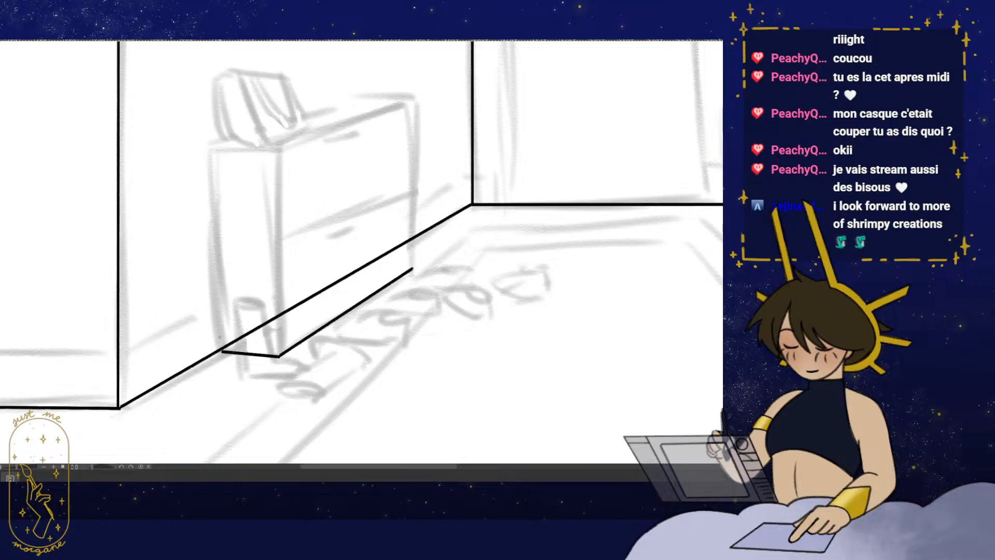
- Ink the dresser's three vertical edges from its base corners up to the sketched top
drag(221, 351, 220, 143)
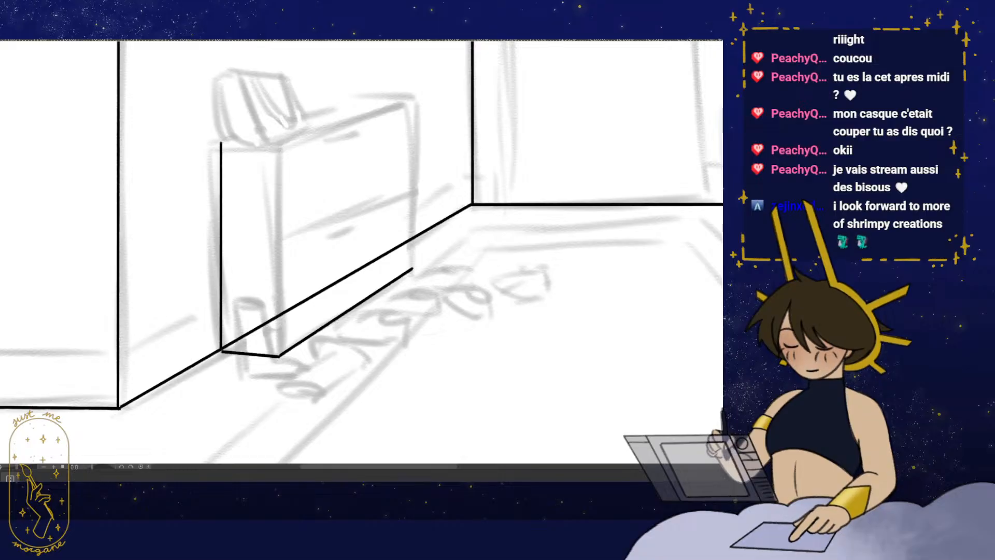
mouse_move(280, 356)
mouse_down()
mouse_move(281, 145)
mouse_move(360, 233)
mouse_up()
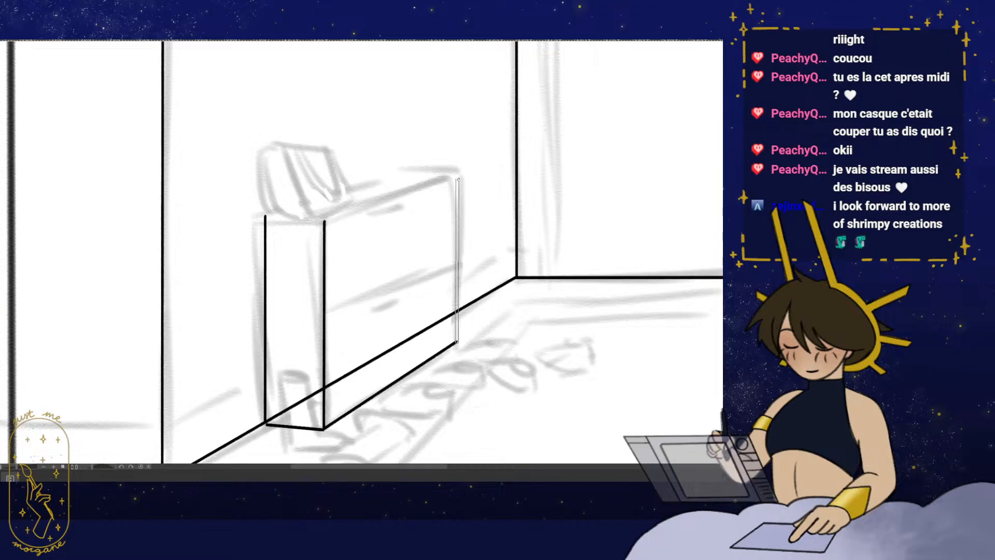
drag(458, 178, 457, 176)
drag(354, 255, 380, 319)
- Ink the edges of the dresser's top surface, closing the front corner gap and stopping the back edge at the handbag
scroll(360, 280, up, 3)
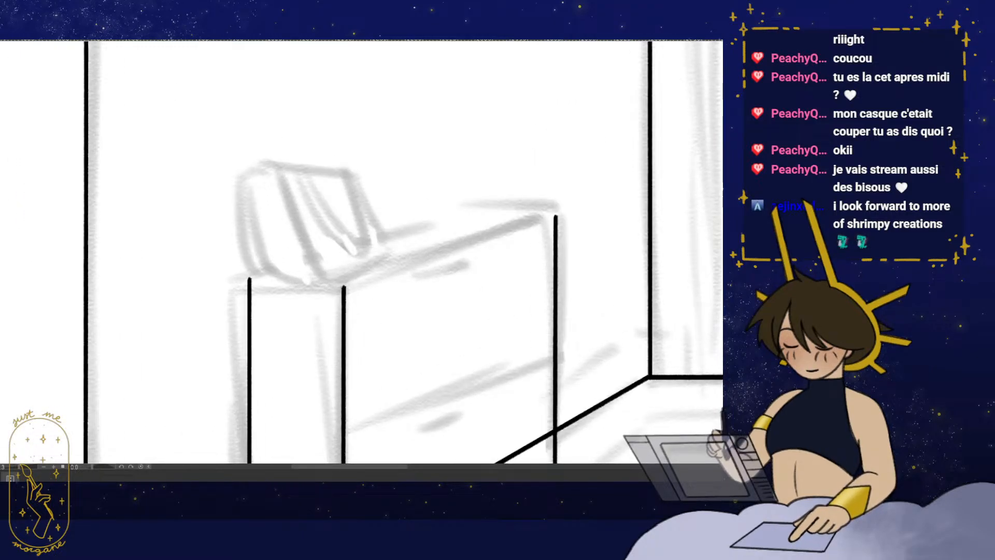
drag(348, 282, 556, 217)
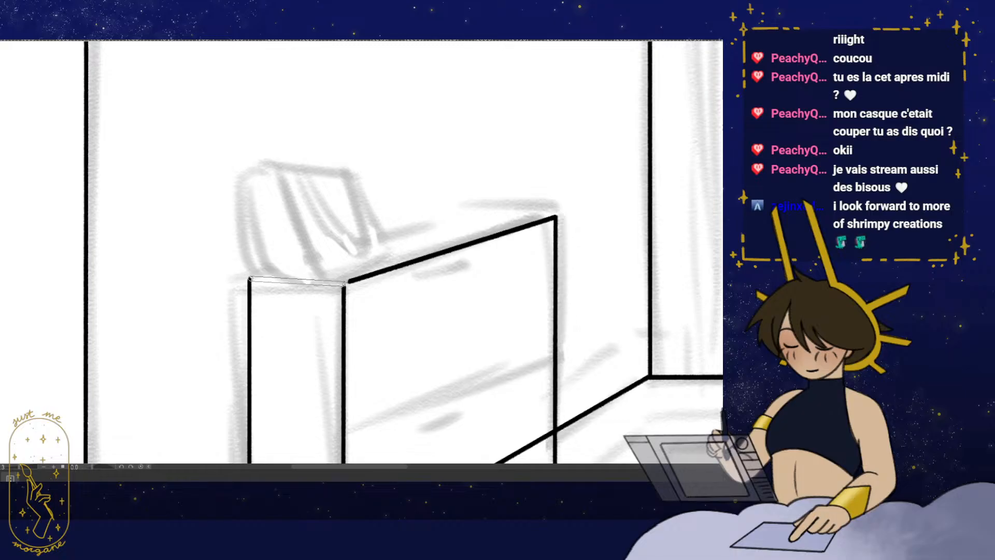
drag(344, 284, 344, 284)
scroll(344, 284, up, 3)
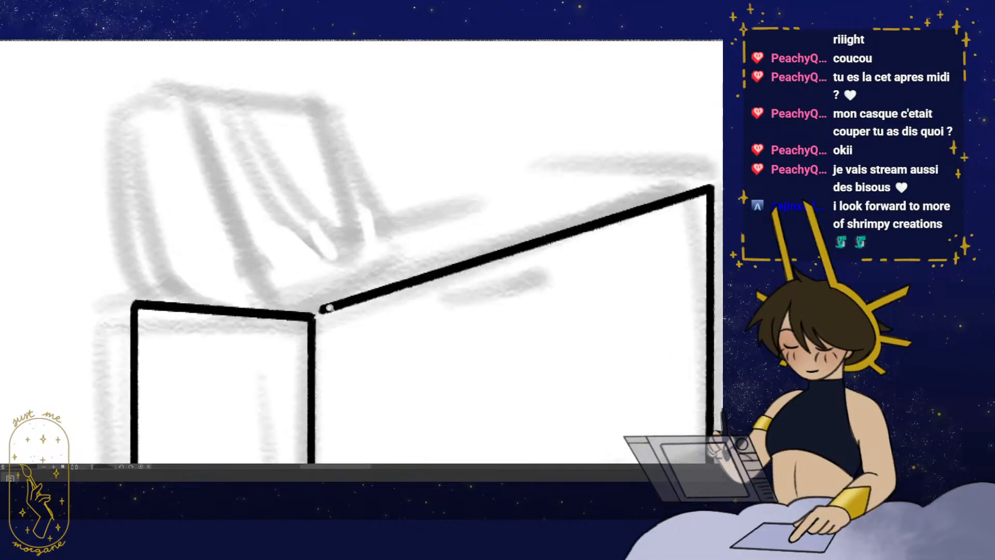
drag(314, 316, 357, 307)
scroll(362, 297, down, 3)
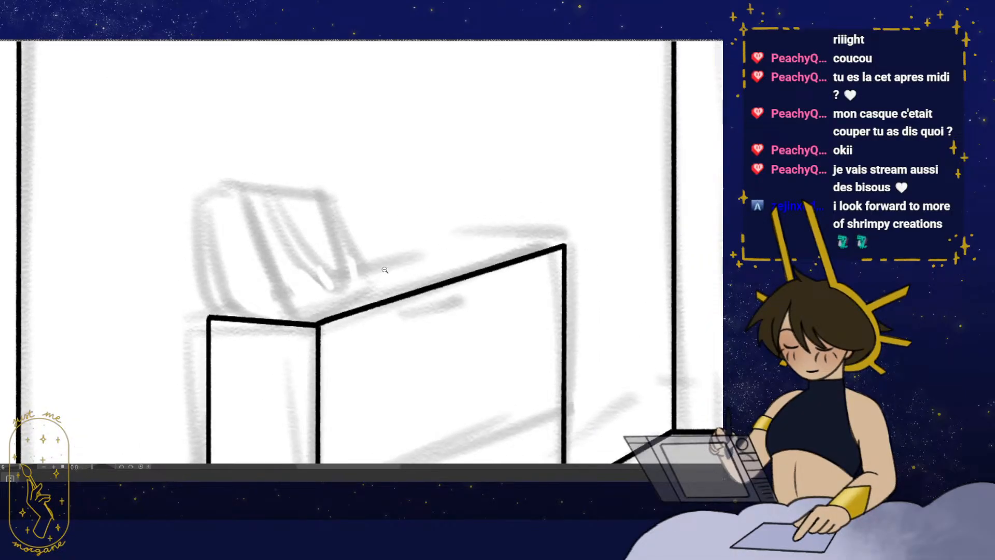
mouse_move(368, 265)
mouse_down()
mouse_move(474, 234)
mouse_move(564, 244)
mouse_up()
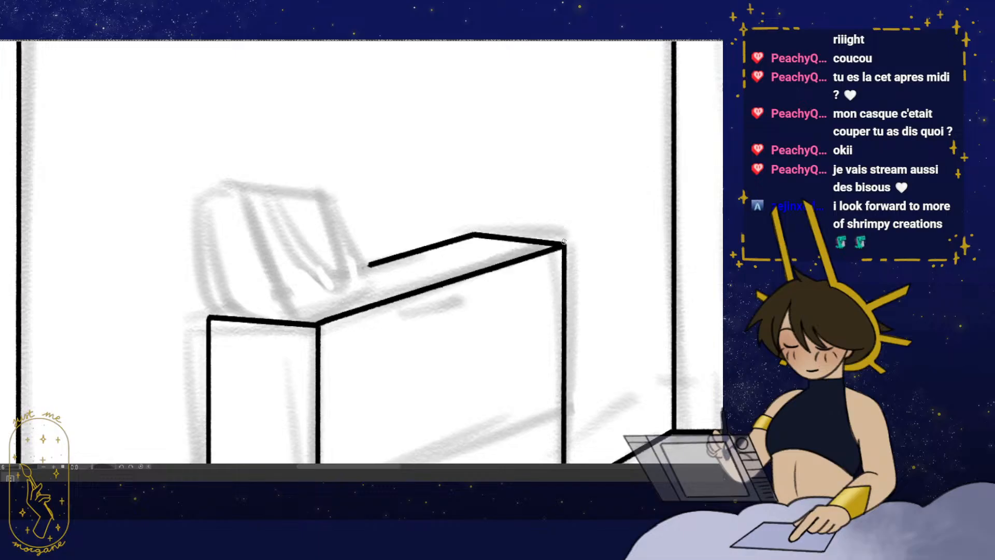
- Ink the rounded outline of the handbag standing on the dresser, covering its side, top edge and curved base
drag(334, 325, 387, 329)
scroll(325, 286, up, 2)
mouse_move(268, 149)
mouse_down()
mouse_move(218, 205)
mouse_move(237, 321)
mouse_up()
drag(310, 335, 347, 328)
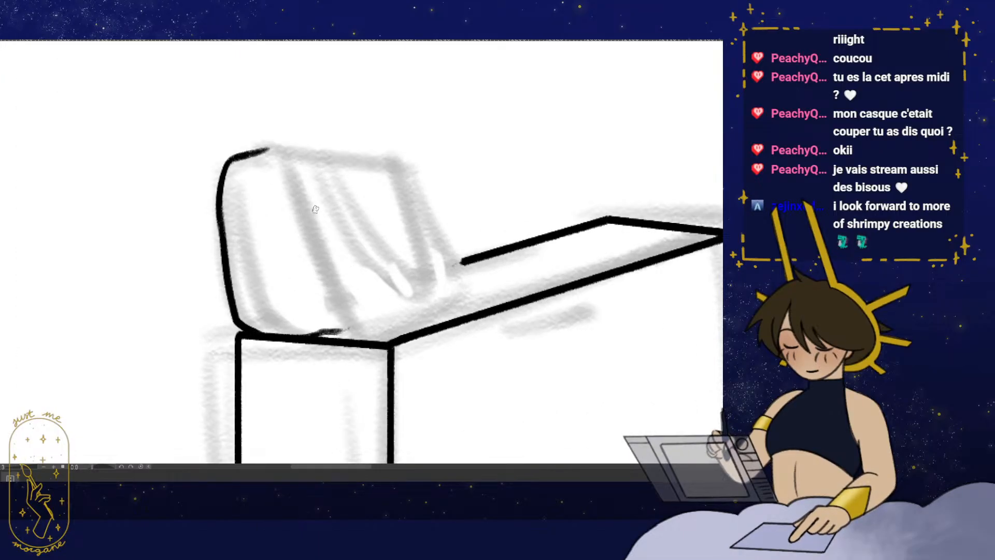
drag(273, 150, 395, 160)
mouse_move(429, 200)
mouse_down()
mouse_move(456, 257)
mouse_move(463, 291)
mouse_up()
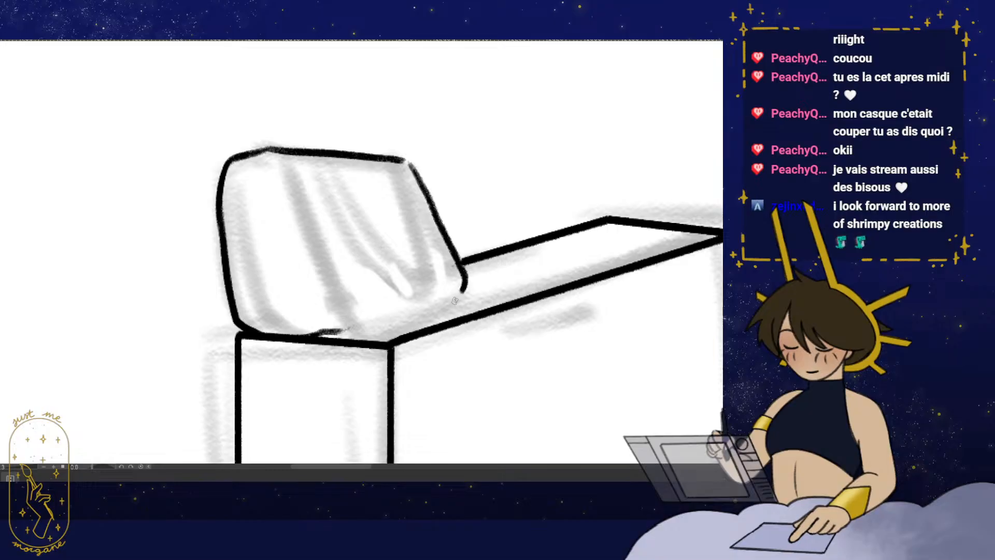
drag(331, 332, 460, 296)
- Ink the handbag's hanging strap as a double curved line looping down from both ends of its top edge
drag(330, 226, 325, 242)
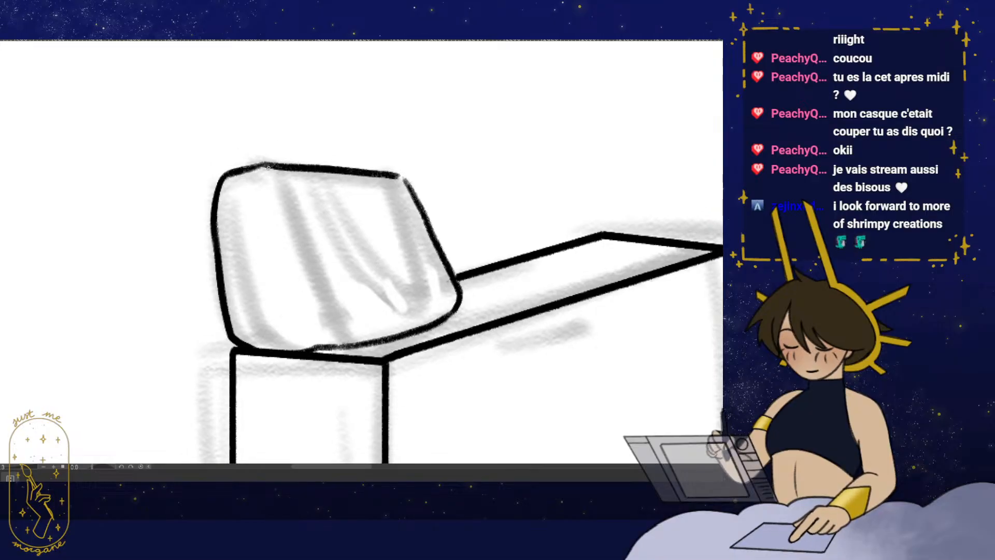
mouse_move(268, 167)
mouse_down()
mouse_move(321, 264)
mouse_move(386, 311)
mouse_move(413, 193)
mouse_up()
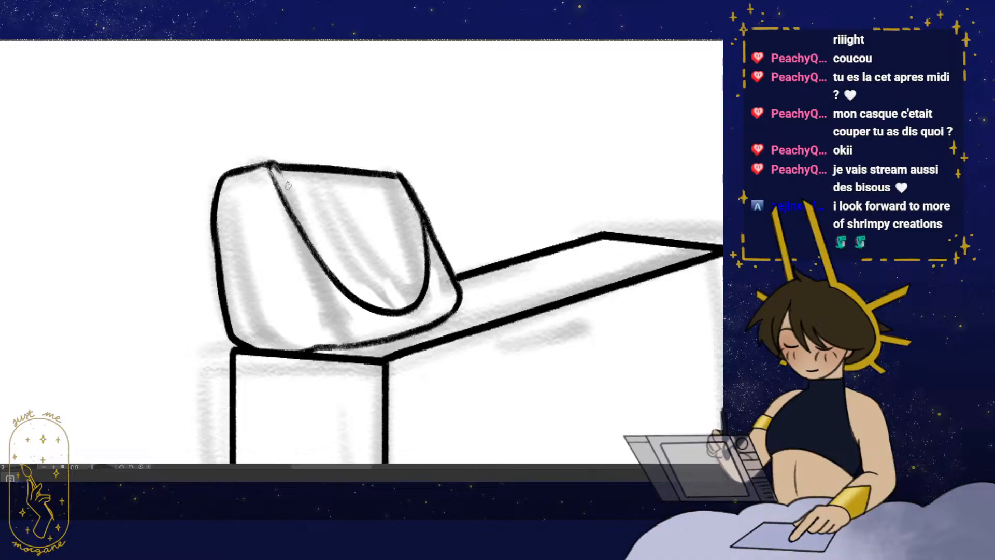
drag(374, 298, 390, 301)
scroll(409, 248, up, 2)
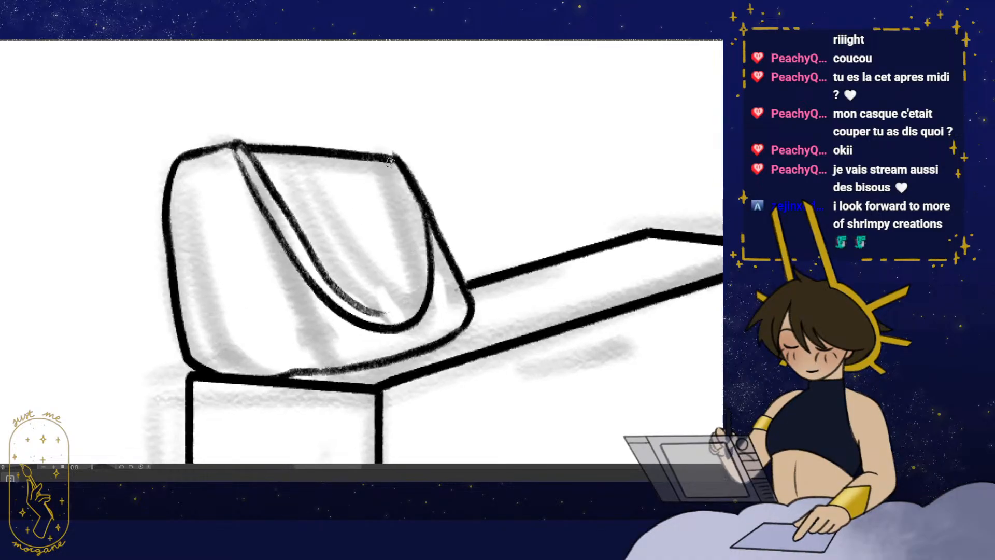
mouse_move(392, 155)
mouse_down()
mouse_move(414, 230)
mouse_move(419, 292)
mouse_move(395, 314)
mouse_move(371, 292)
mouse_move(359, 390)
mouse_move(352, 240)
mouse_move(357, 321)
mouse_move(346, 258)
mouse_up()
mouse_move(384, 230)
mouse_down()
mouse_move(301, 287)
mouse_move(262, 345)
mouse_up()
key(ctrl+at)
drag(393, 314, 414, 270)
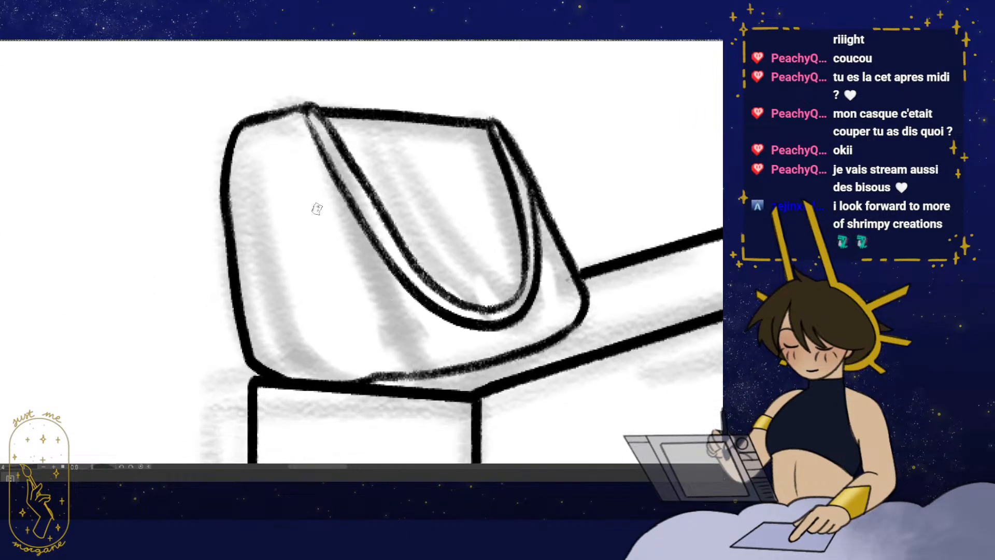
- Add thin fold strokes down the handbag's side and small bumps along its top opening
drag(320, 185, 368, 344)
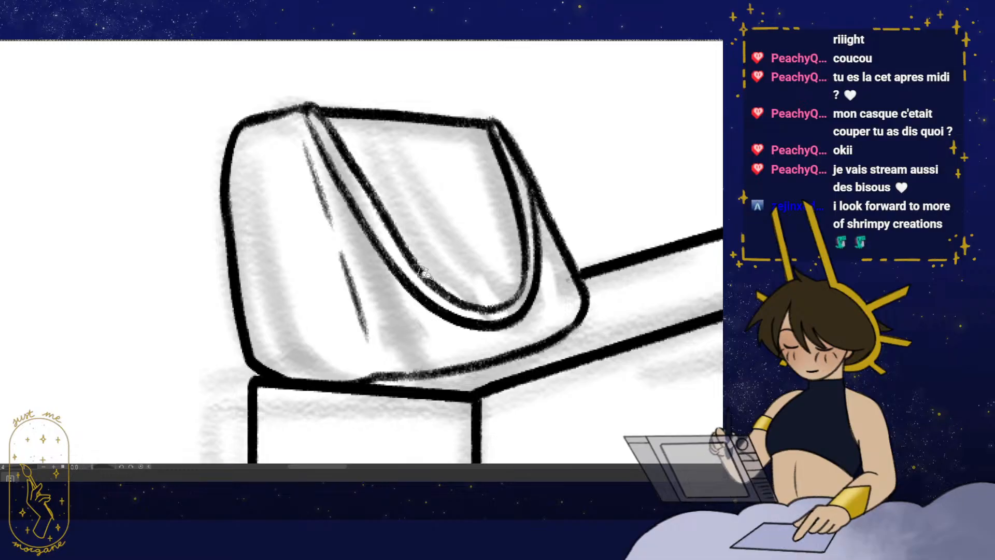
mouse_move(423, 280)
mouse_down()
mouse_move(399, 342)
mouse_move(329, 361)
mouse_up()
mouse_move(325, 322)
mouse_down()
mouse_move(305, 341)
mouse_move(340, 344)
mouse_move(350, 262)
mouse_move(375, 298)
mouse_move(369, 283)
mouse_move(388, 291)
mouse_move(421, 367)
mouse_move(393, 362)
mouse_move(397, 327)
mouse_move(413, 325)
mouse_move(378, 368)
mouse_up()
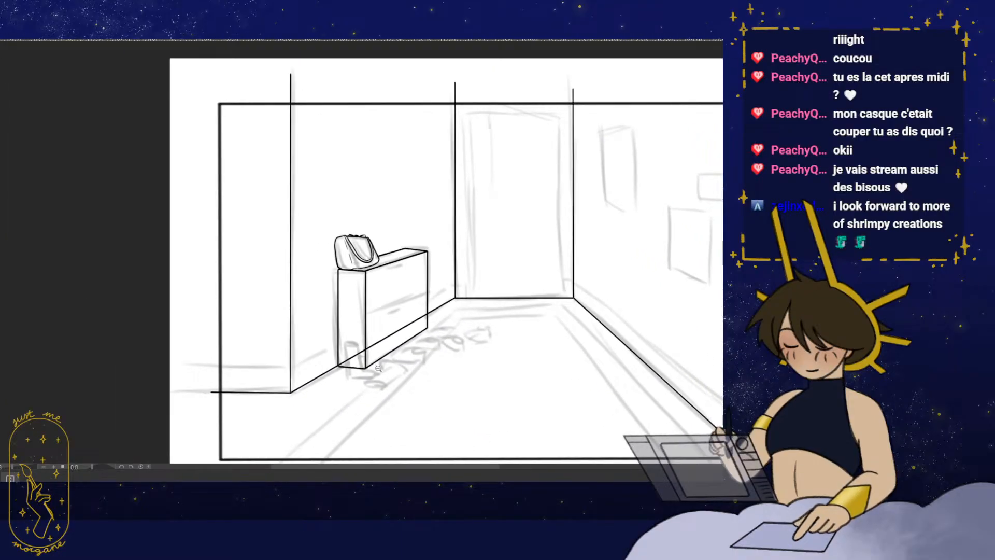
- Redraw the back of the dresser's top with a horizontal far edge and a receding line to the handbag
drag(437, 377, 440, 389)
mouse_move(409, 260)
mouse_down()
mouse_move(385, 264)
mouse_move(436, 256)
mouse_move(438, 266)
mouse_move(414, 266)
mouse_move(433, 249)
mouse_up()
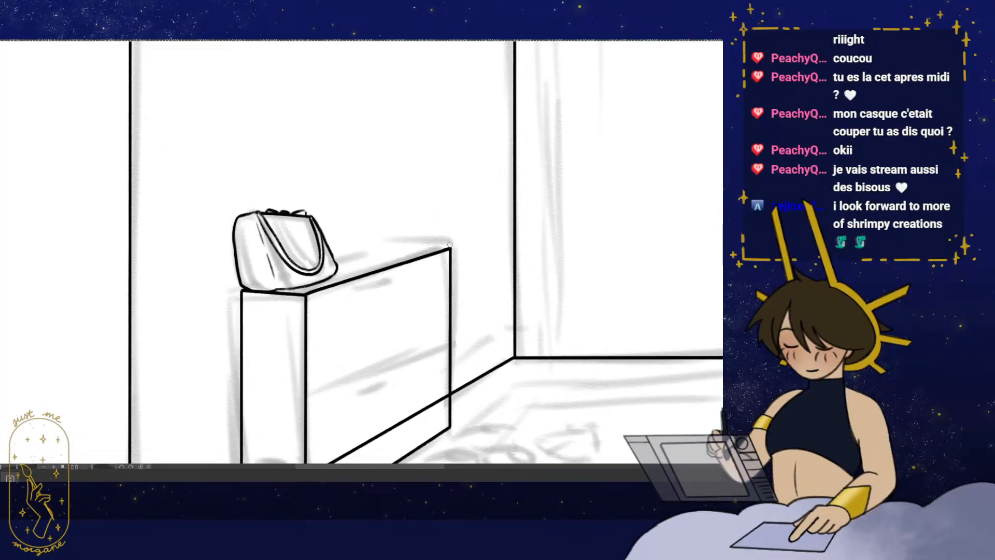
mouse_move(461, 242)
mouse_down()
mouse_move(452, 249)
mouse_move(454, 224)
mouse_up()
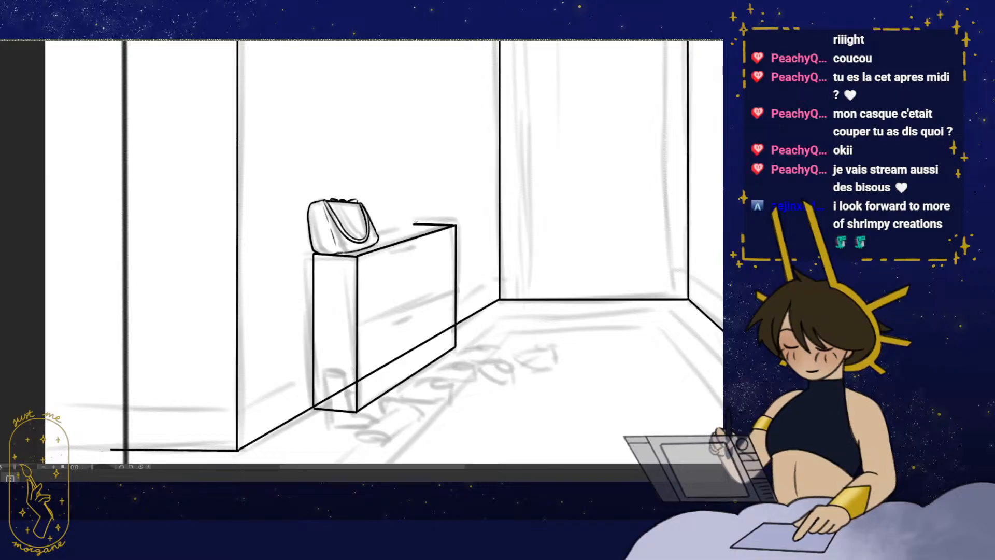
drag(426, 263, 418, 278)
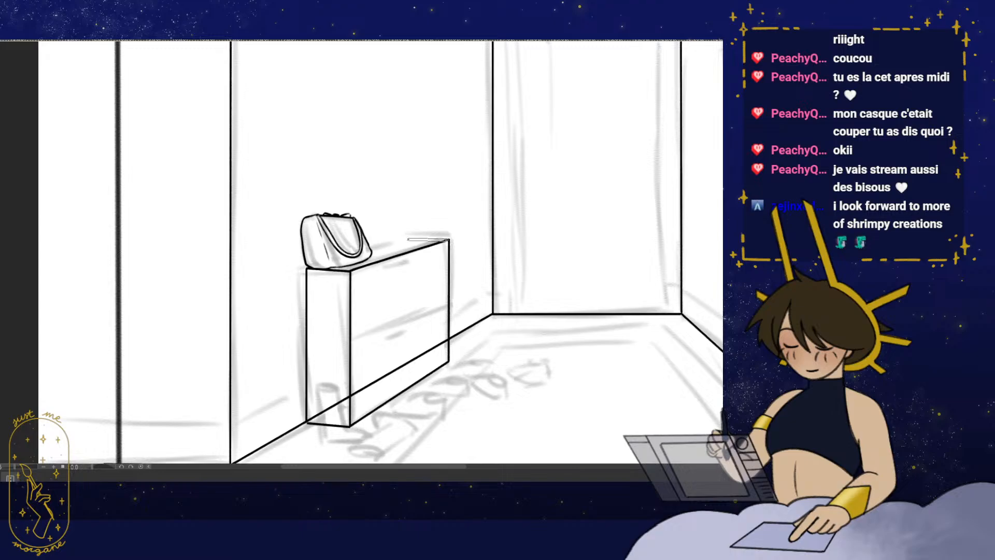
drag(432, 401, 421, 336)
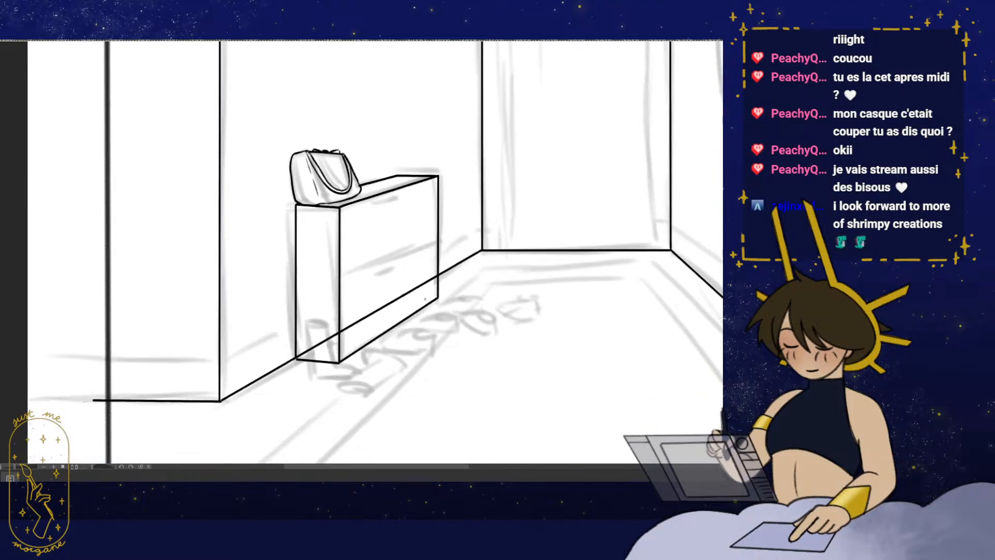
drag(371, 168, 378, 230)
drag(377, 230, 462, 223)
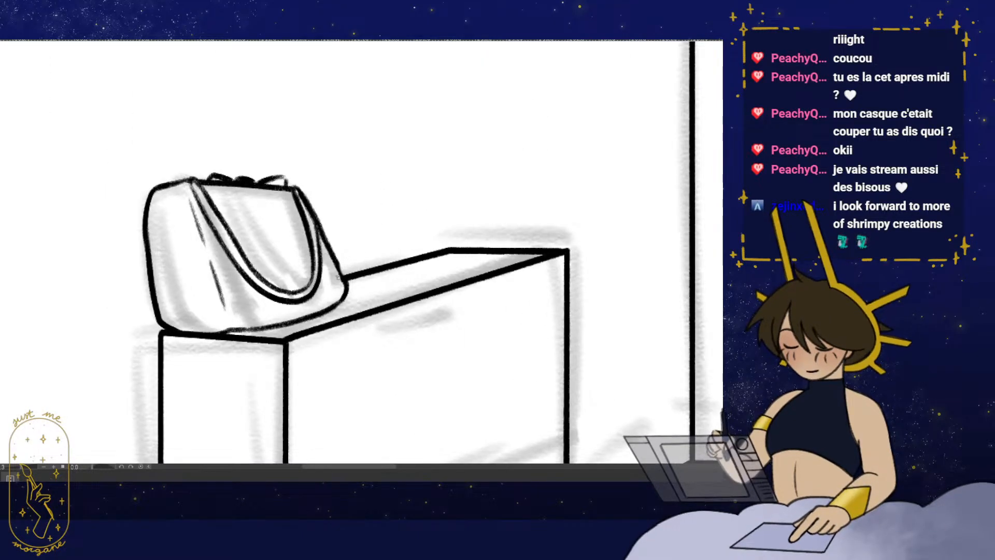
drag(428, 265, 344, 265)
- Ink the slanted divider line between the two drawers across the dresser's front
mouse_move(456, 393)
mouse_down()
mouse_move(415, 377)
mouse_move(392, 391)
mouse_up()
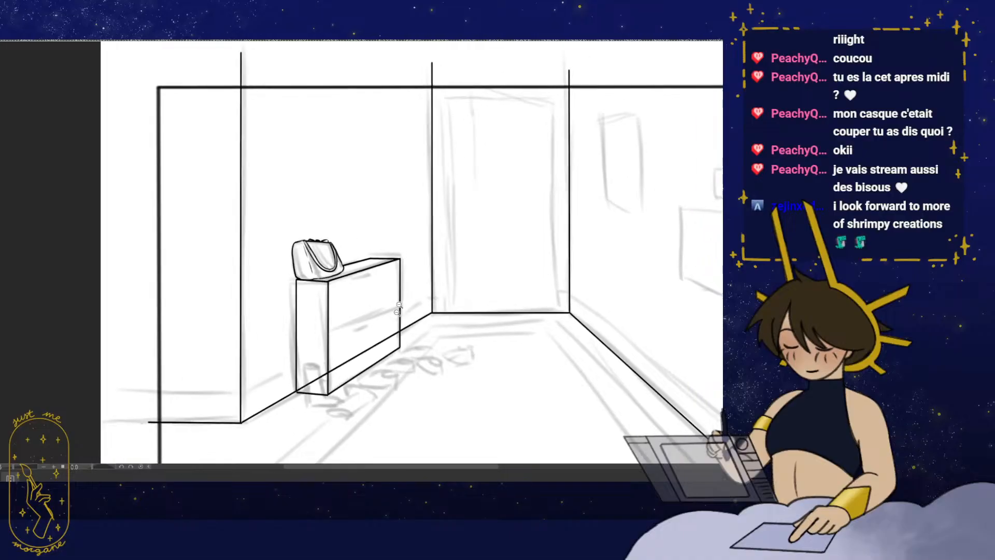
mouse_move(377, 307)
mouse_down()
mouse_move(388, 304)
mouse_move(388, 324)
mouse_up()
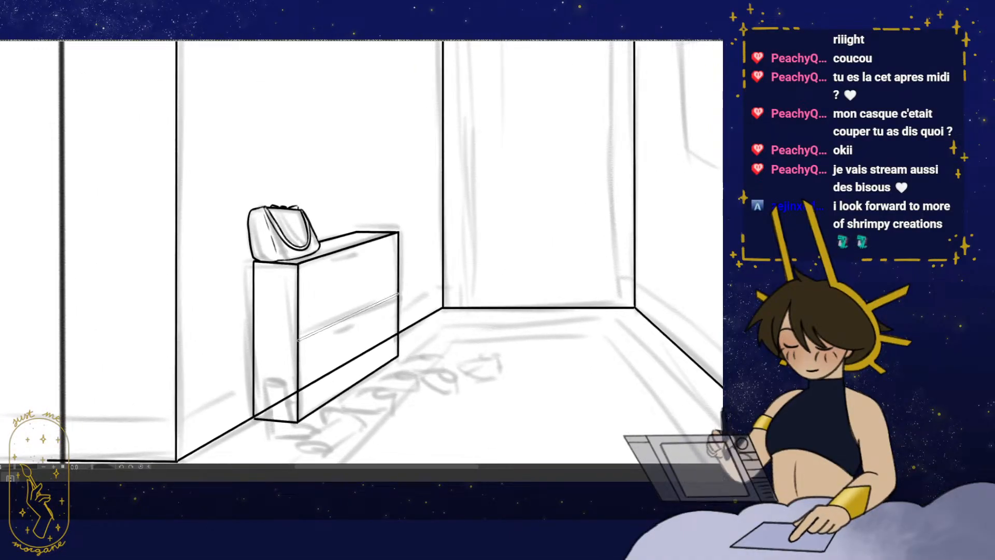
drag(298, 340, 399, 294)
drag(359, 319, 369, 357)
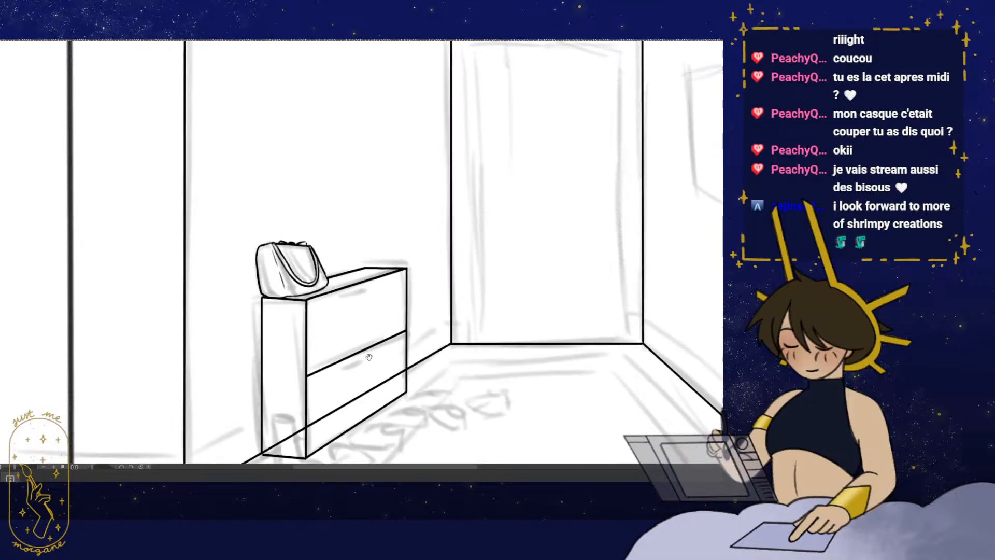
- Ink a small bracket-shaped handle on each dresser drawer and erase the floor line crossing the dresser
mouse_move(362, 290)
mouse_down()
mouse_move(391, 276)
mouse_move(336, 297)
mouse_up()
drag(431, 343, 430, 246)
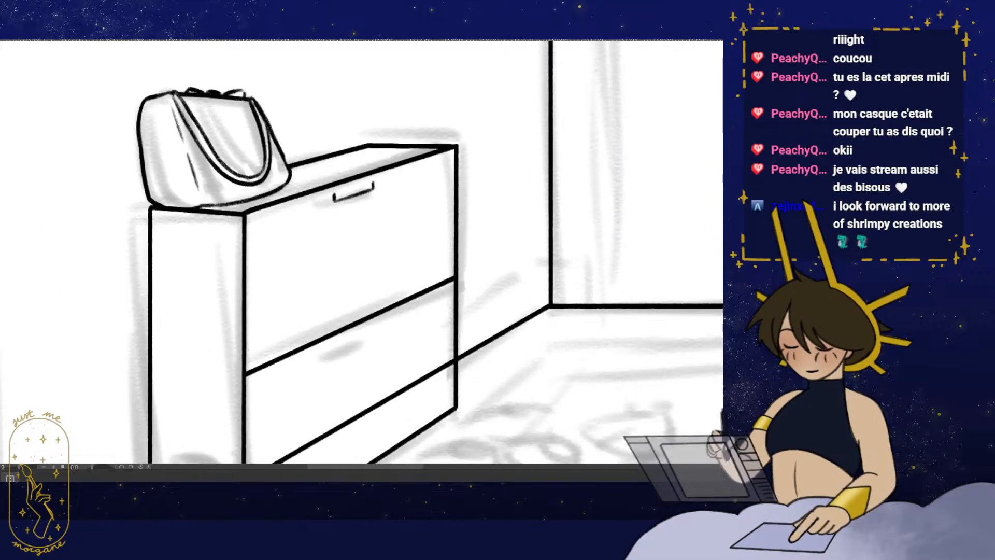
mouse_move(370, 336)
mouse_down()
mouse_move(380, 331)
mouse_move(342, 348)
mouse_up()
mouse_move(442, 314)
mouse_down()
mouse_move(410, 386)
mouse_move(382, 365)
mouse_move(376, 339)
mouse_move(335, 339)
mouse_up()
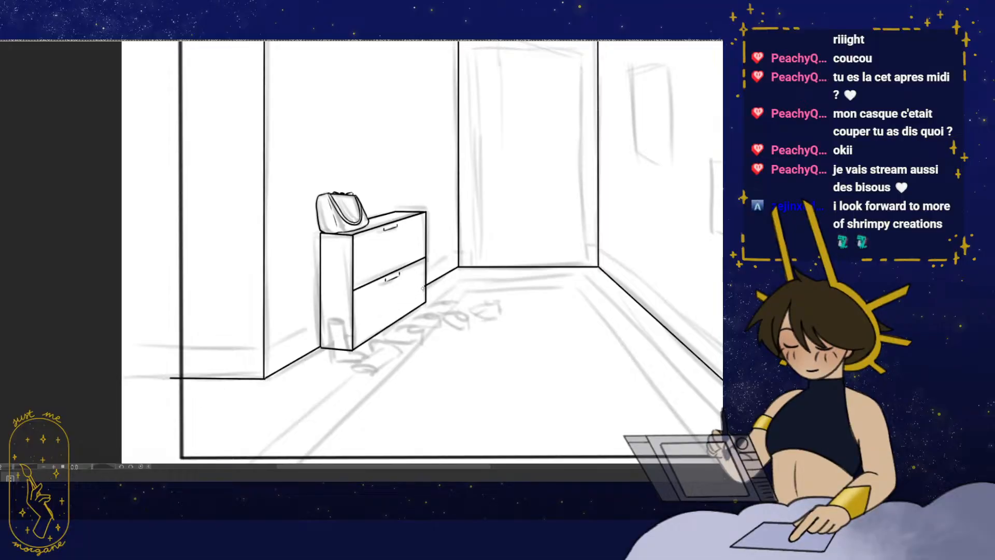
drag(389, 331, 382, 340)
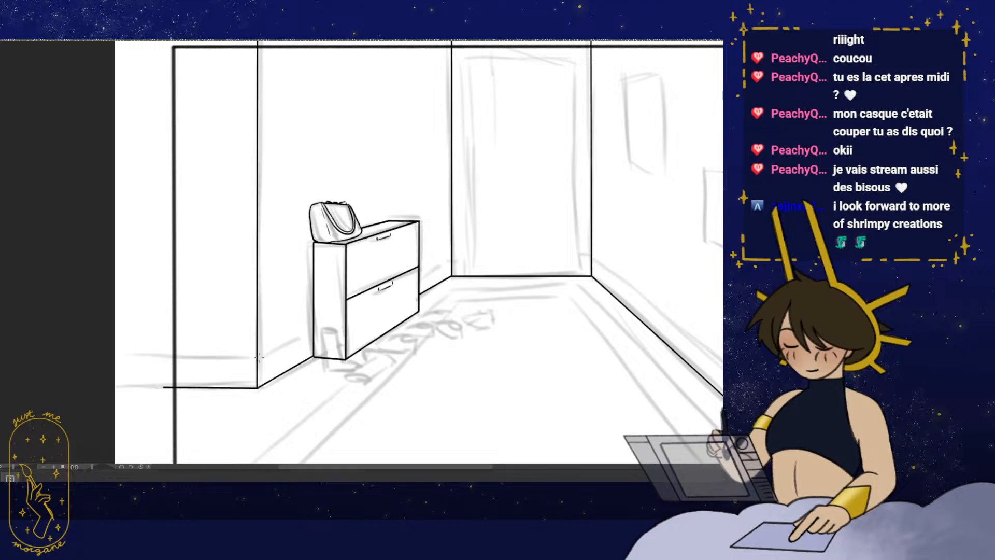
- Ink the baseboard's upper edge along both left wall sections, the end wall and the receding right wall
drag(452, 259, 451, 260)
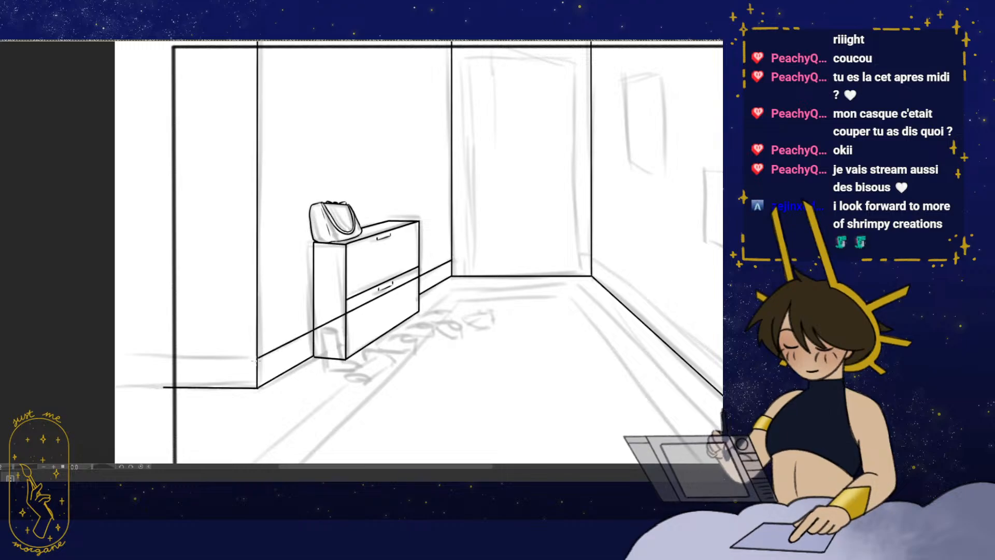
drag(257, 357, 149, 357)
mouse_move(476, 315)
mouse_down()
mouse_move(334, 299)
mouse_move(430, 280)
mouse_up()
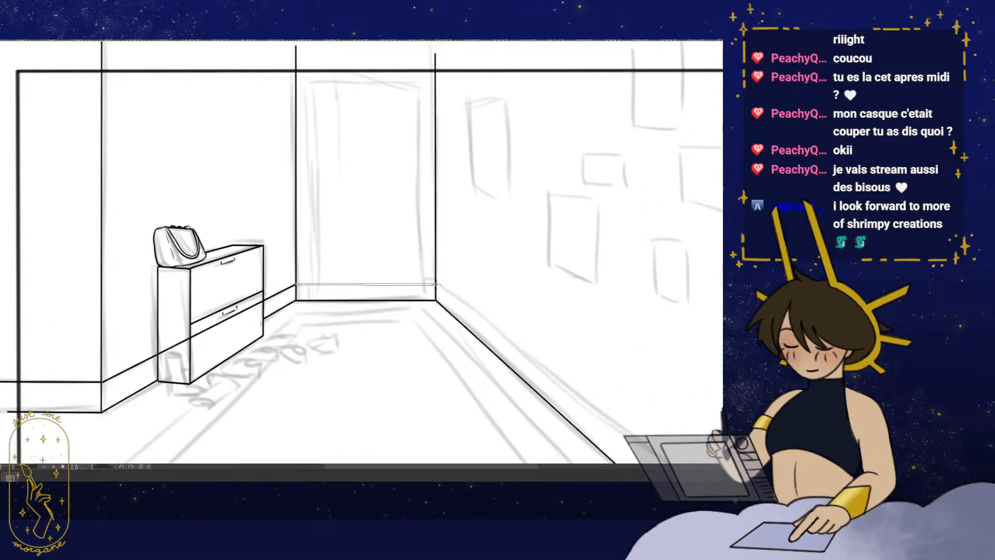
key(ctrl+z)
drag(482, 278, 614, 420)
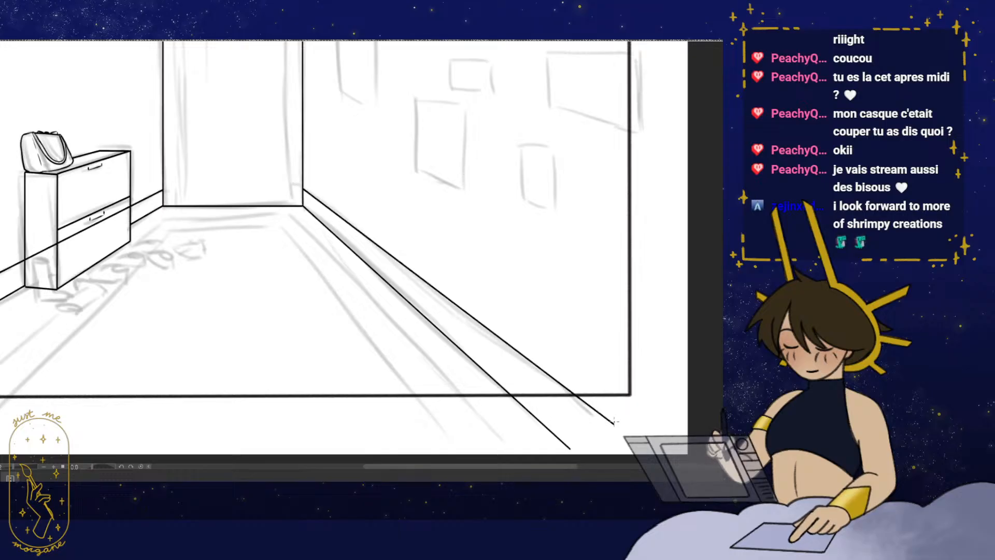
drag(252, 363, 360, 351)
scroll(360, 351, down, 4)
drag(294, 360, 332, 381)
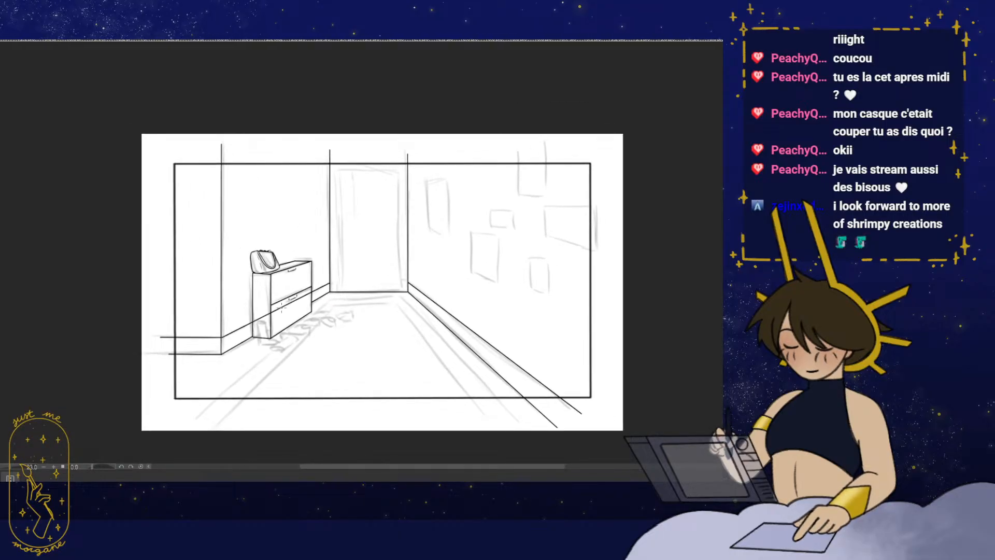
- Erase the baseboard line where it crosses the dresser's side and drawer fronts
scroll(287, 300, up, 4)
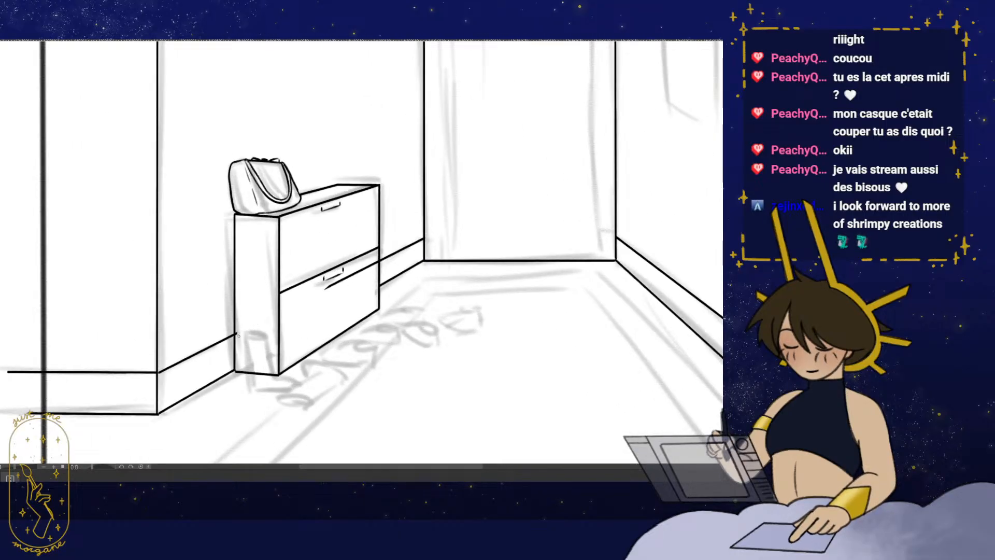
scroll(259, 329, up, 3)
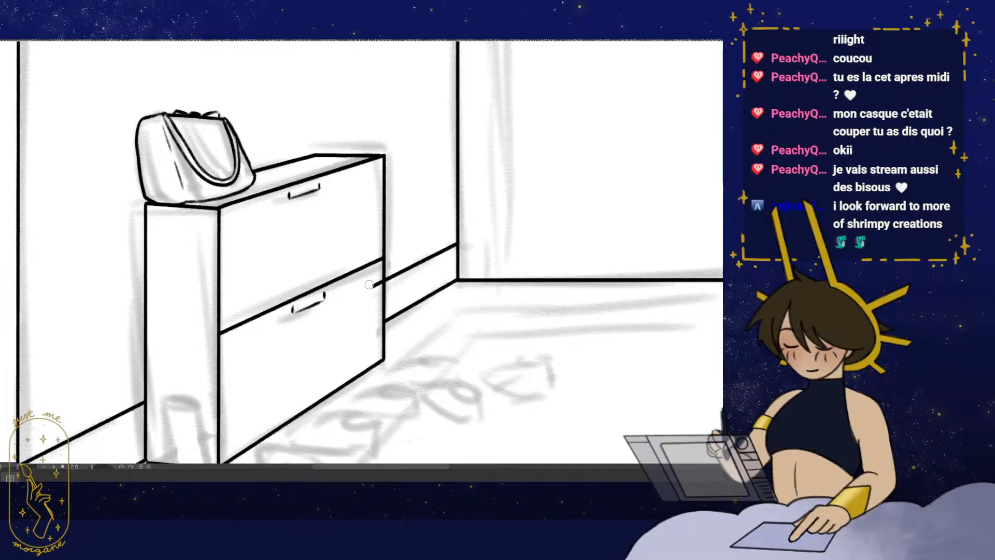
scroll(376, 302, down, 5)
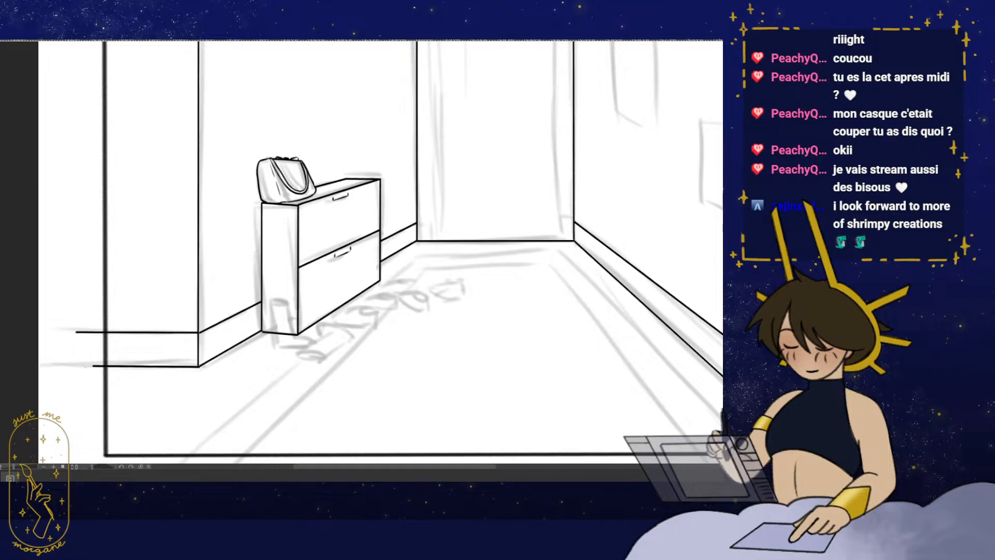
- Ink the rug's outer far edge and its long left edge, running past the picture frame border
drag(452, 356, 446, 356)
scroll(445, 355, down, 3)
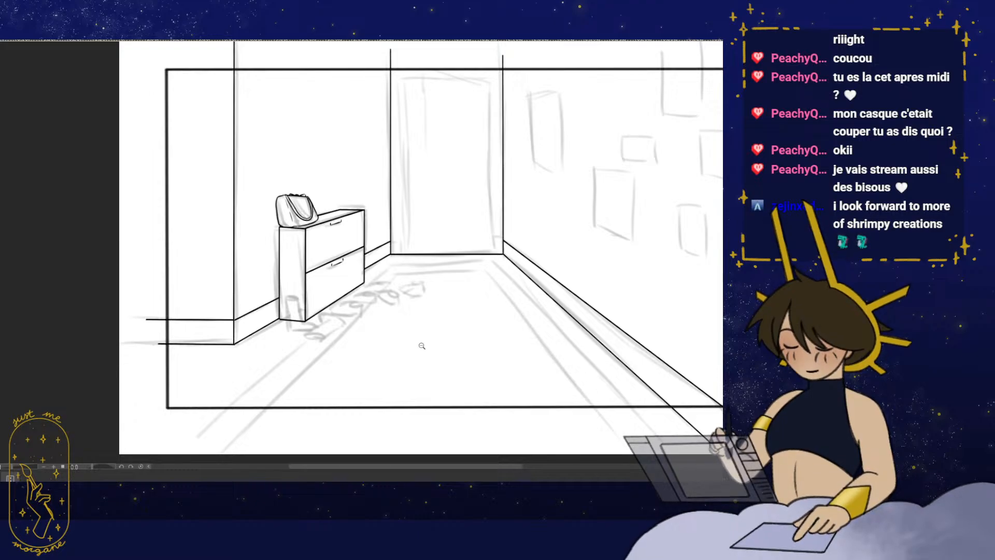
drag(404, 360, 396, 340)
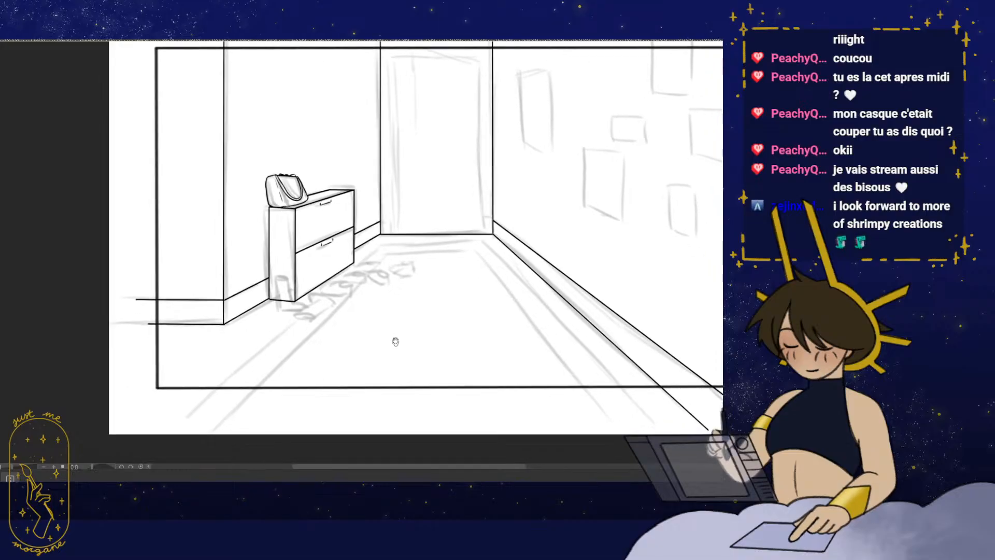
drag(407, 250, 408, 279)
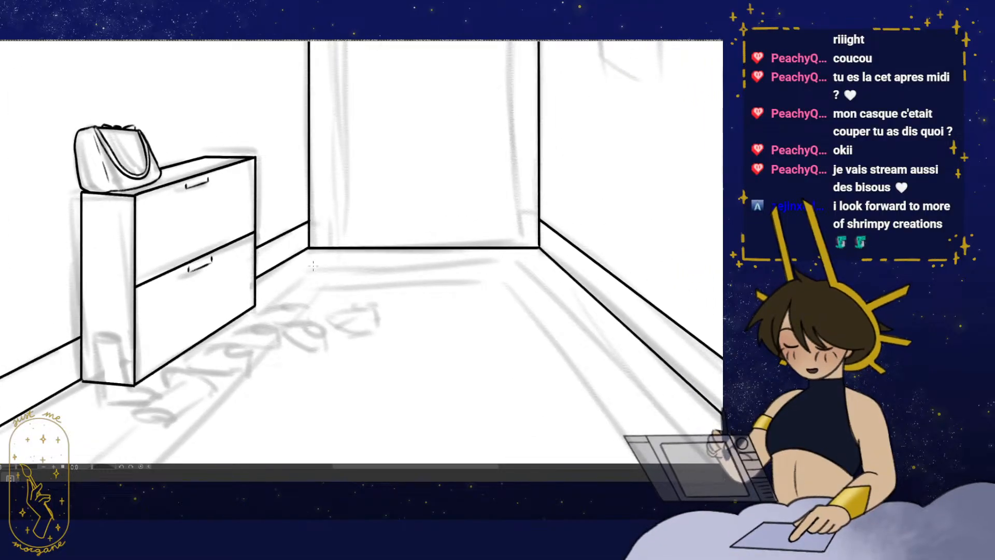
mouse_move(314, 266)
mouse_down()
mouse_move(535, 262)
mouse_move(494, 232)
mouse_move(384, 287)
mouse_move(421, 205)
mouse_move(436, 209)
mouse_move(472, 121)
mouse_up()
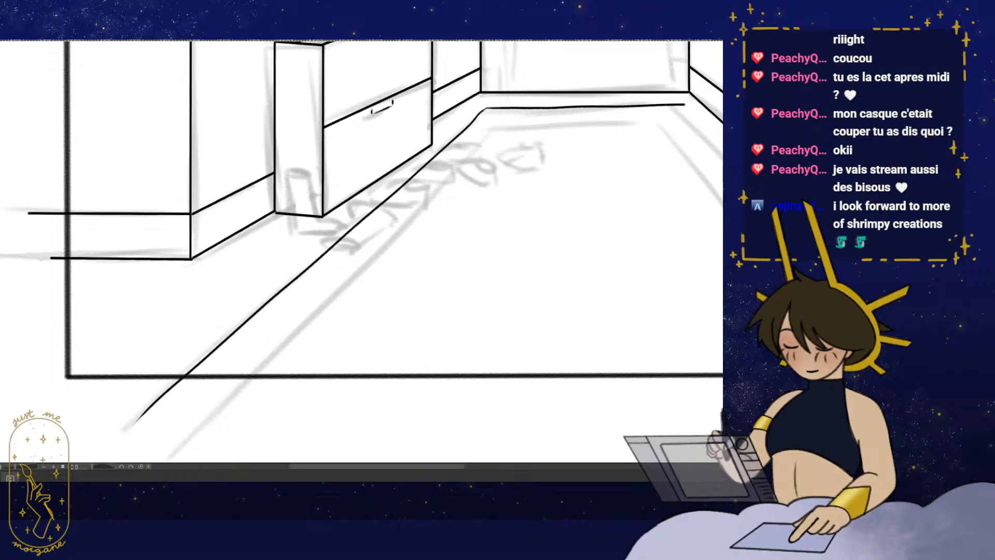
drag(384, 298, 373, 305)
- Mirror the canvas view, ink the rug's long outer right edge, and restore the normal view
key(h)
drag(240, 328, 442, 306)
drag(287, 235, 375, 259)
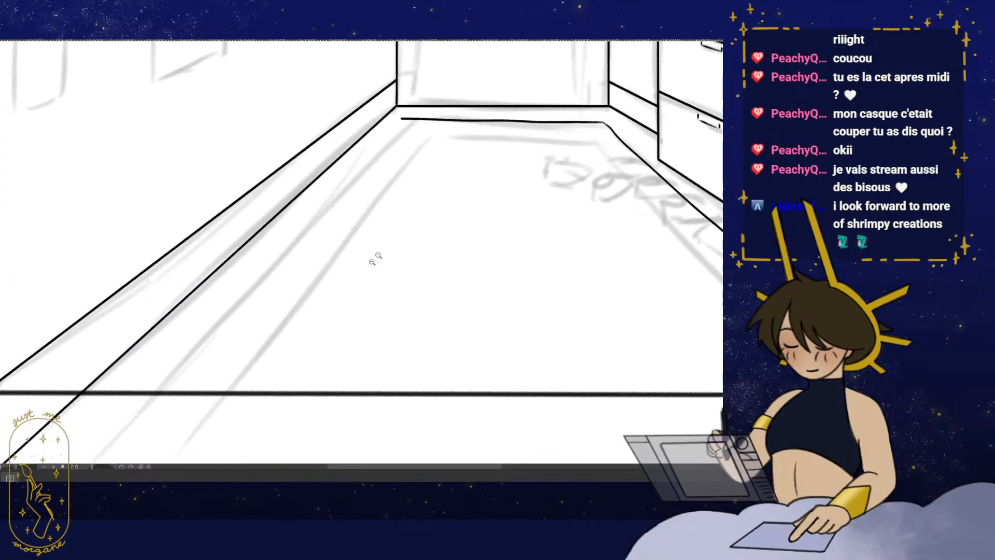
drag(402, 120, 395, 126)
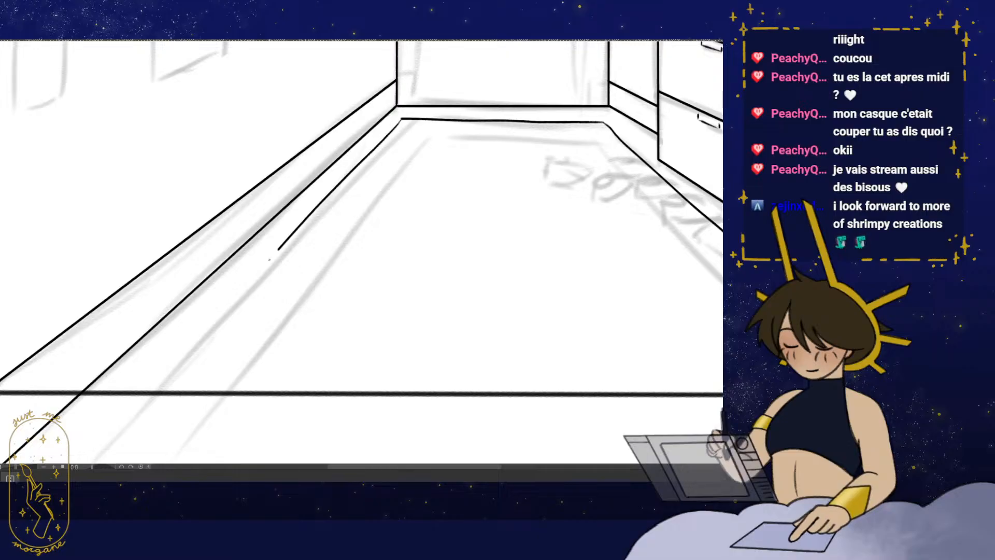
drag(333, 299, 326, 302)
key(h)
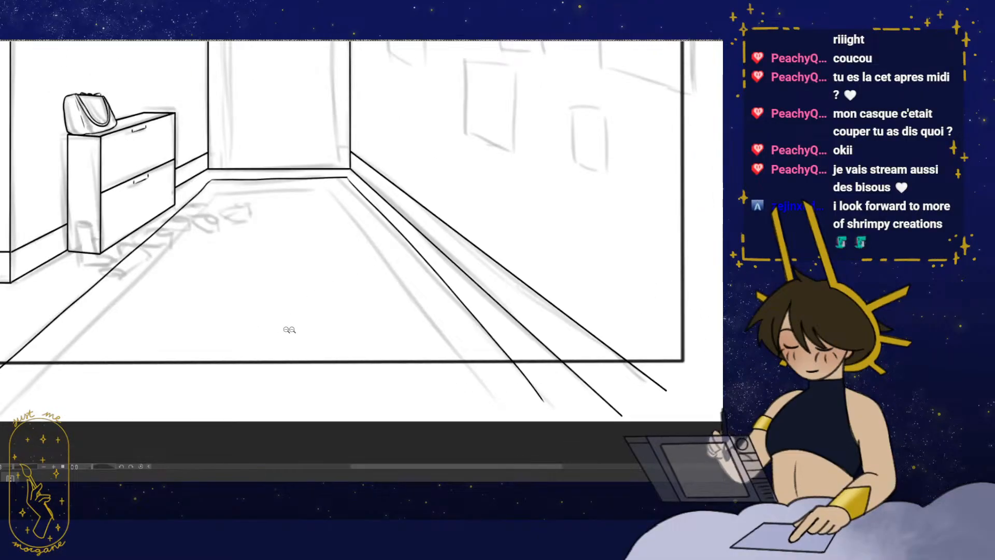
drag(289, 329, 380, 304)
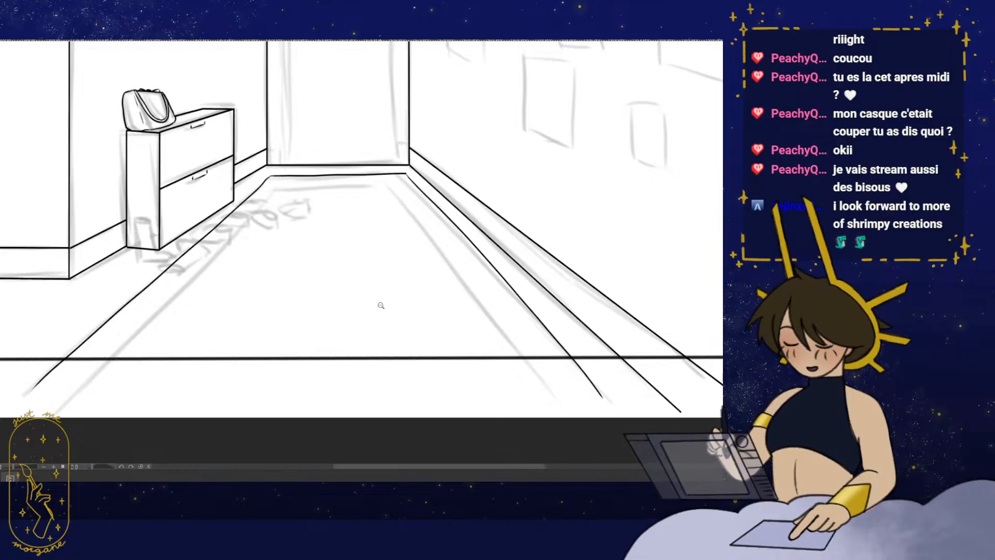
- Ink the inner border line along the rug's far edge and down its left side, rotating the canvas for the strokes
drag(319, 255, 393, 298)
mouse_move(386, 247)
ctrl+mouse_down()
mouse_move(360, 245)
mouse_move(529, 245)
mouse_move(502, 269)
ctrl+mouse_up()
mouse_move(422, 391)
mouse_down()
mouse_move(451, 334)
mouse_move(436, 340)
mouse_up()
ctrl+drag(414, 287, 436, 284)
drag(497, 191, 306, 329)
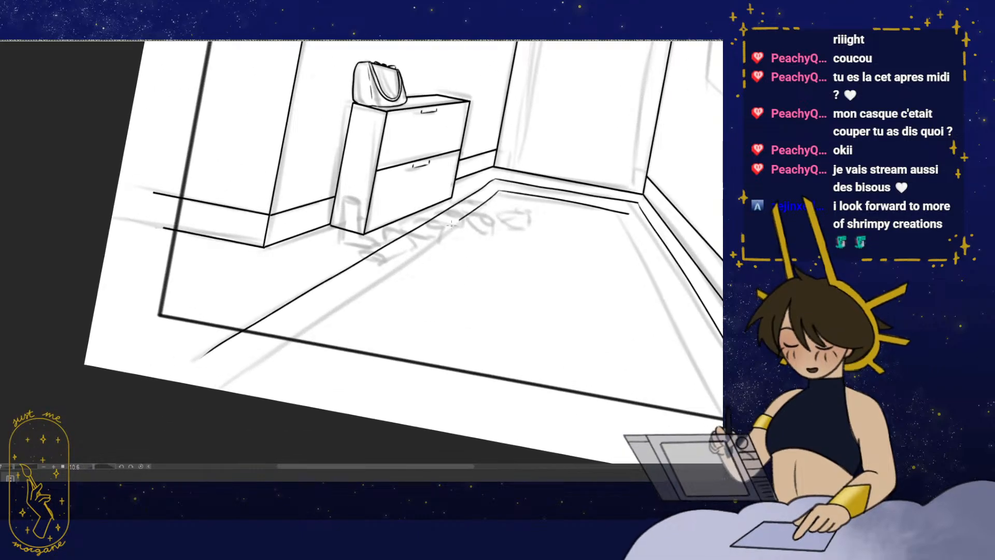
drag(482, 277, 400, 329)
shift+drag(400, 329, 414, 320)
drag(435, 230, 492, 280)
drag(357, 293, 370, 292)
ctrl+drag(456, 290, 404, 293)
- Ink the rug's inner border line down its right side in the mirrored view, then restore the view
key(h)
drag(168, 407, 422, 256)
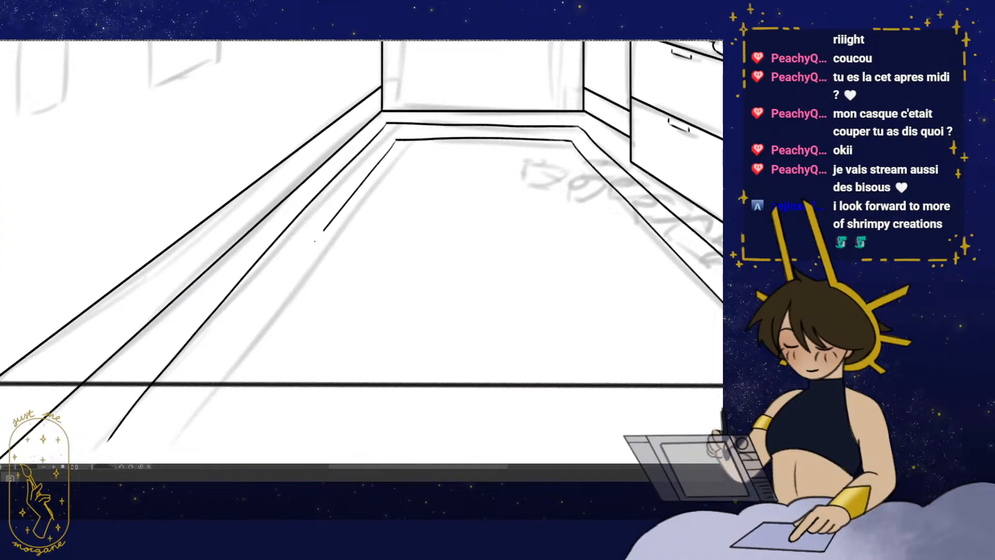
drag(315, 241, 192, 419)
ctrl+drag(363, 304, 331, 328)
key(h)
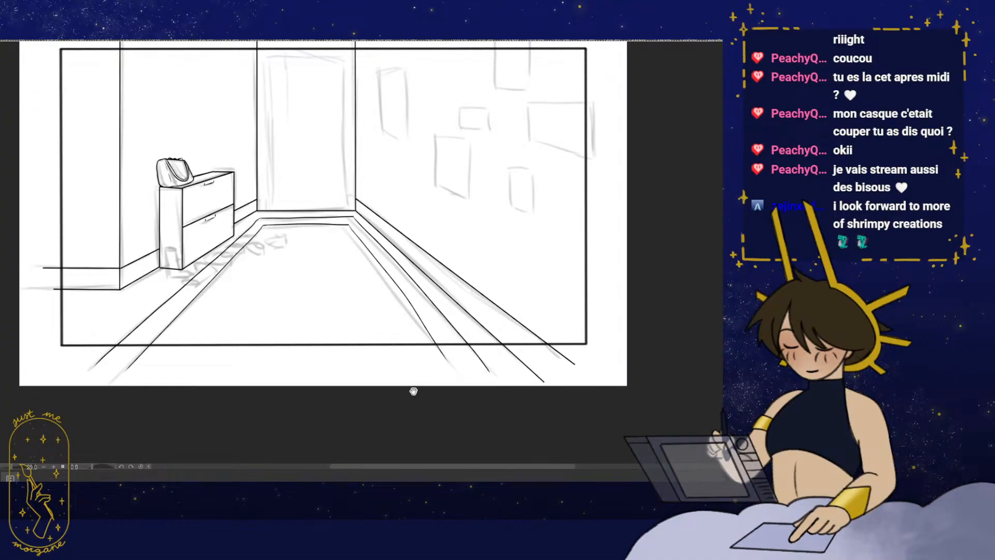
drag(414, 391, 418, 374)
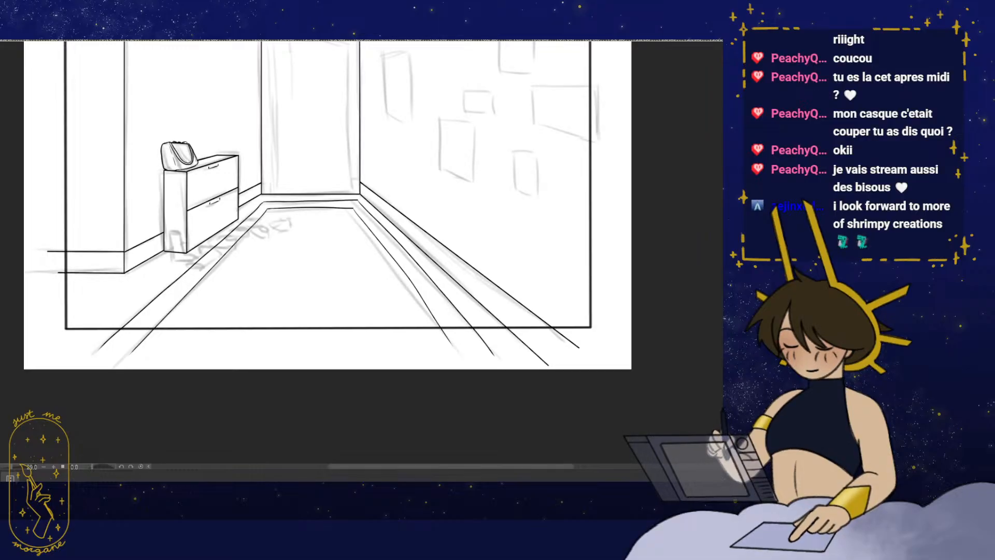
drag(476, 233, 426, 337)
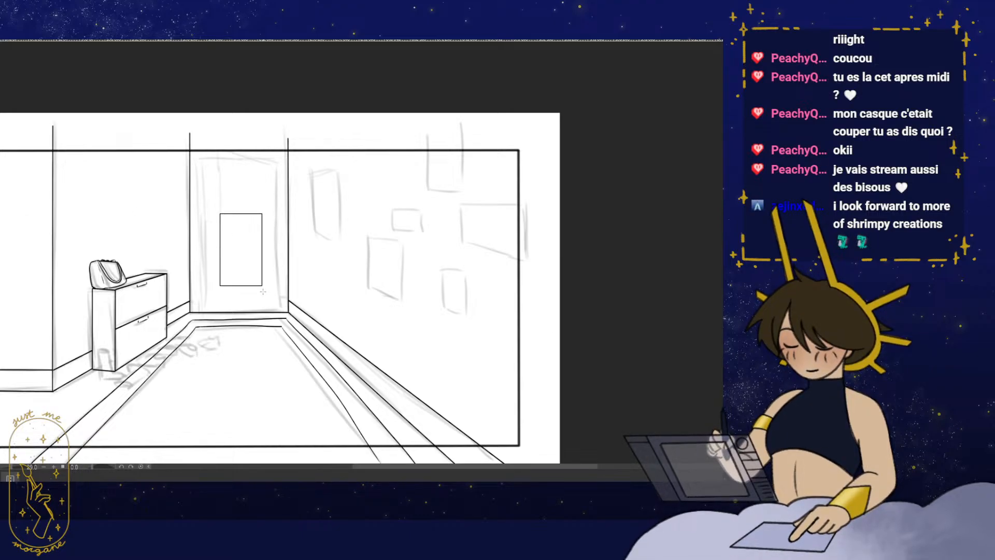
key(ctrl+z)
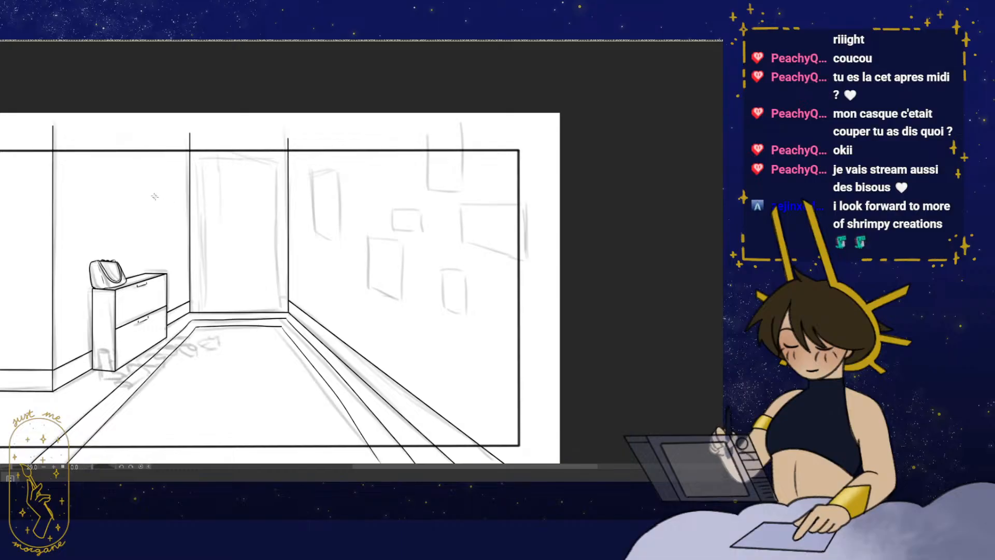
drag(149, 180, 203, 263)
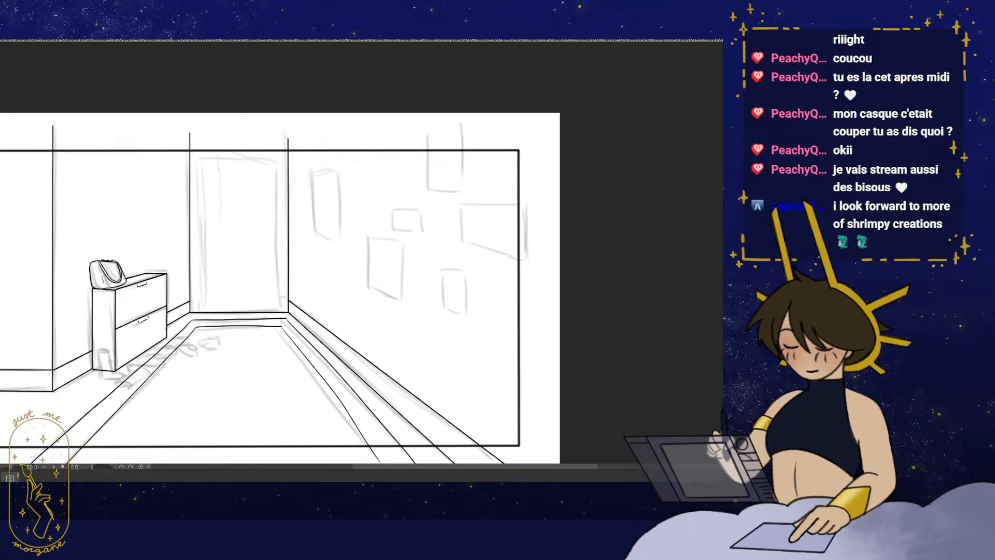
key(Delete)
- Draw flat rectangles of varied sizes for the picture frames across the scene, ending with a small near-square one
drag(153, 229, 159, 258)
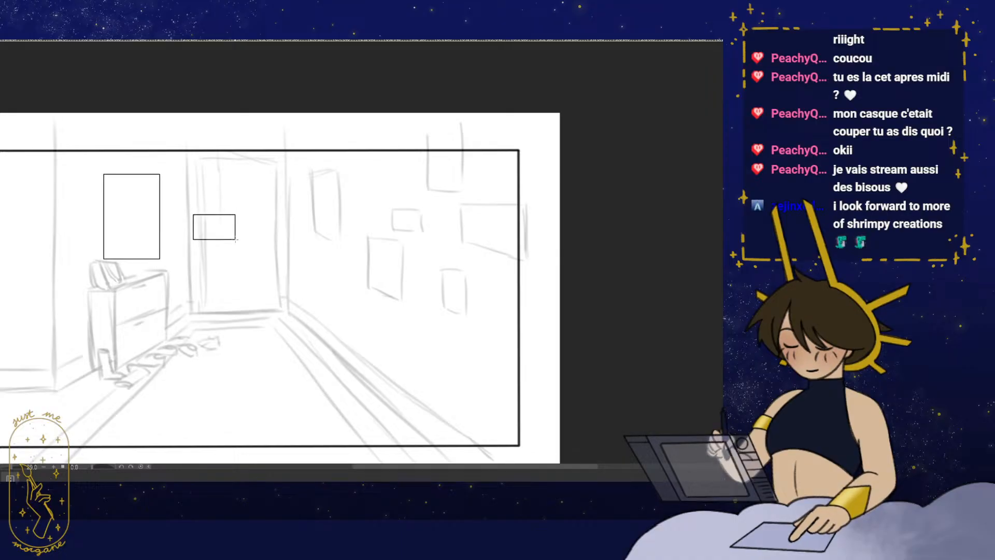
drag(234, 239, 230, 278)
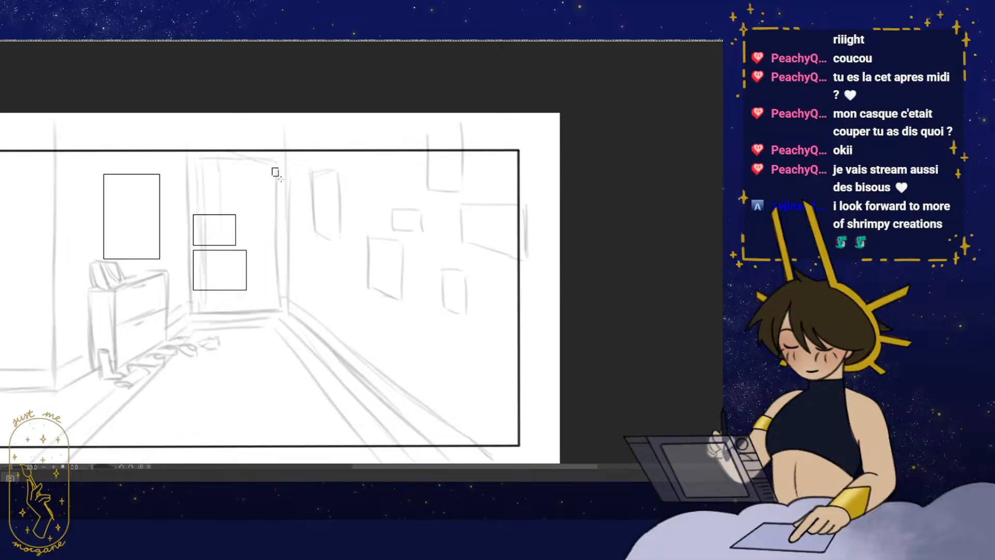
drag(320, 235, 329, 237)
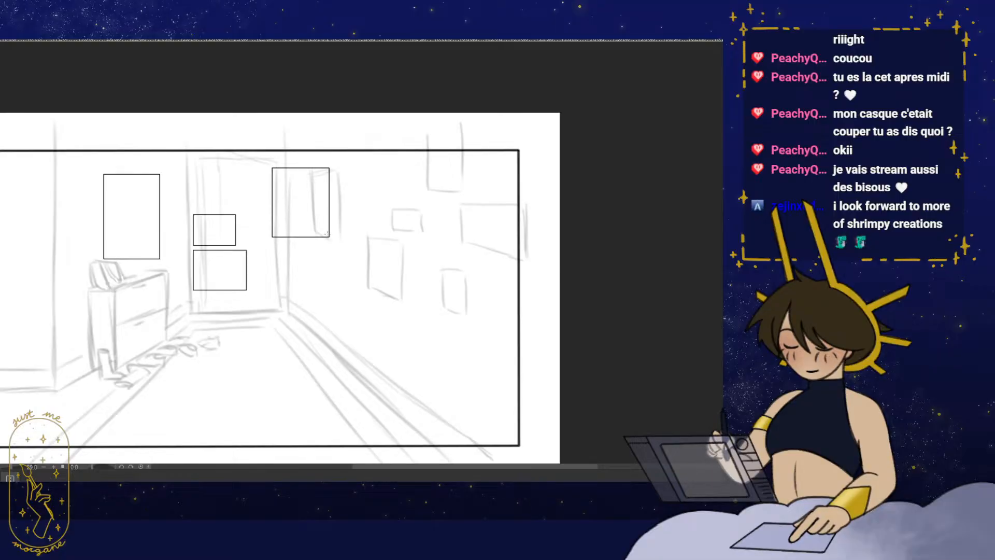
drag(195, 325, 235, 343)
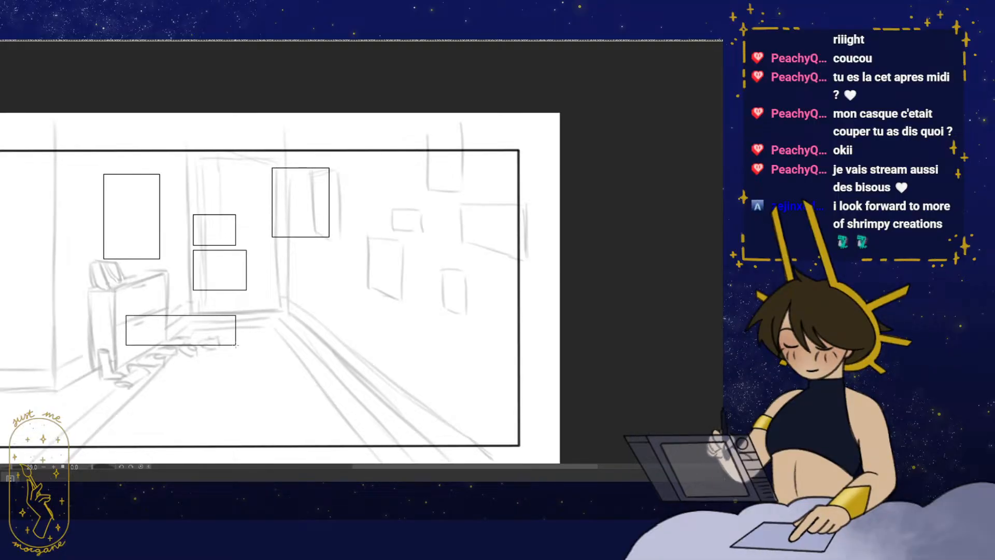
drag(368, 336, 368, 337)
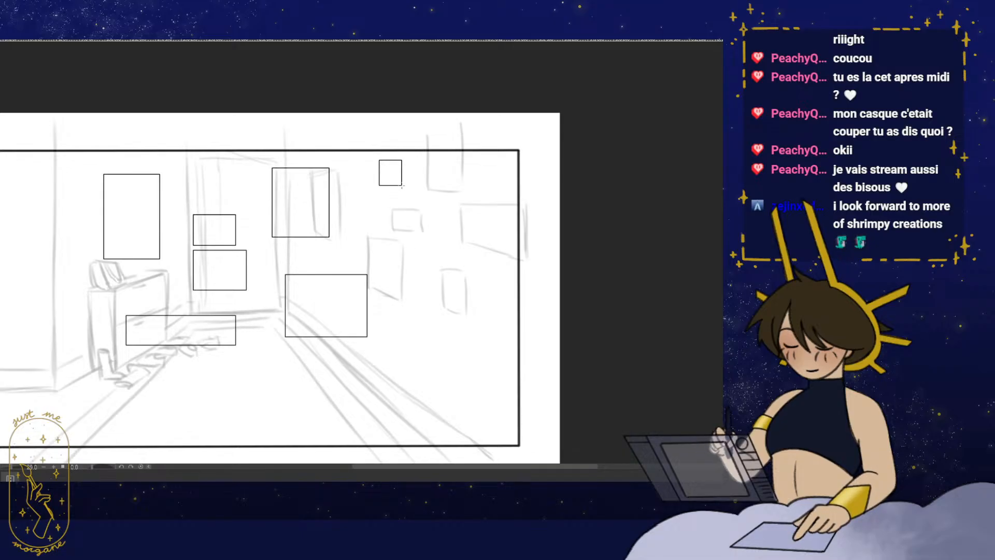
drag(400, 184, 401, 186)
- Duplicate the small near-square frame twice and place the copies below it in an evenly spaced column of three
drag(395, 141, 394, 148)
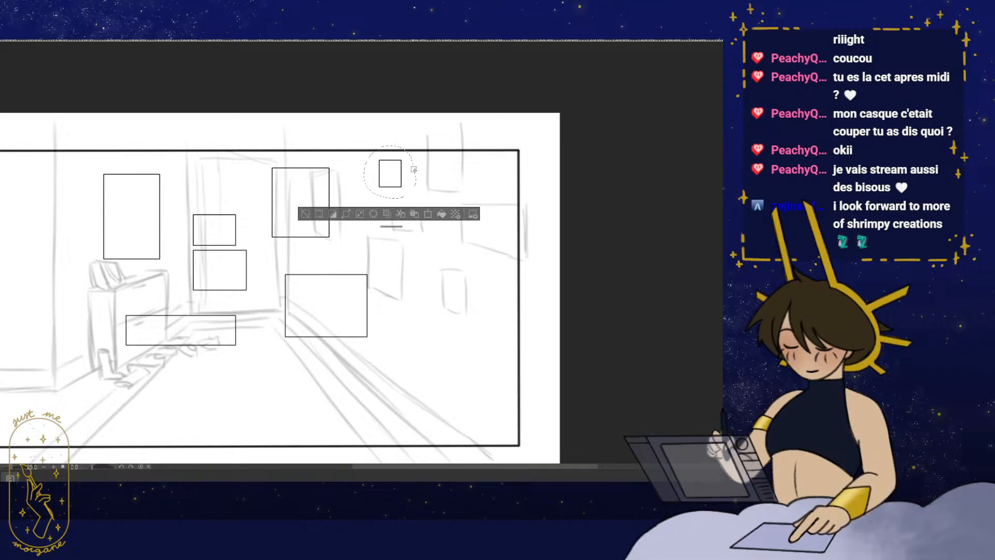
key(ctrl+t)
drag(402, 183, 403, 261)
key(Return)
key(ctrl+t)
click(370, 307)
click(305, 243)
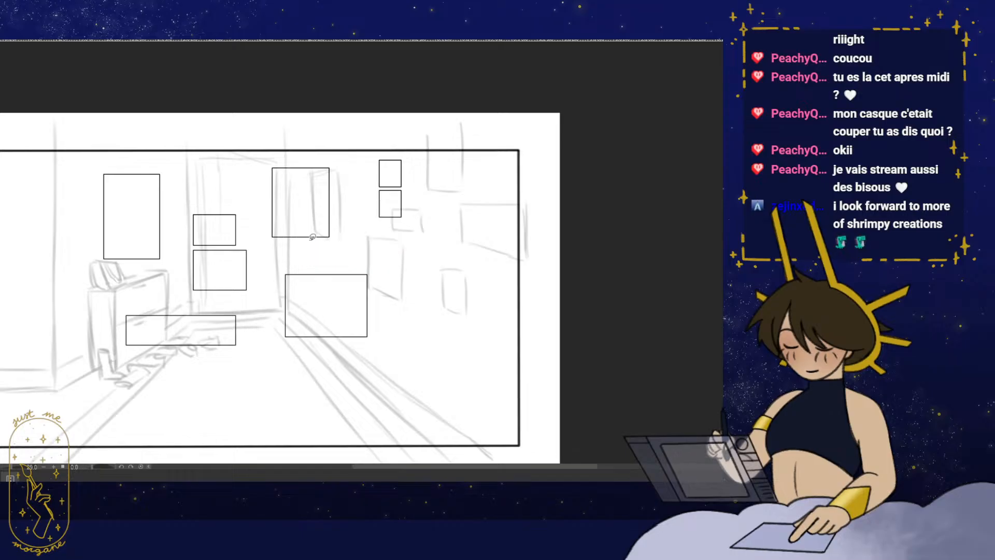
key(ctrl+t)
drag(396, 180, 401, 243)
click(371, 263)
drag(398, 319, 389, 300)
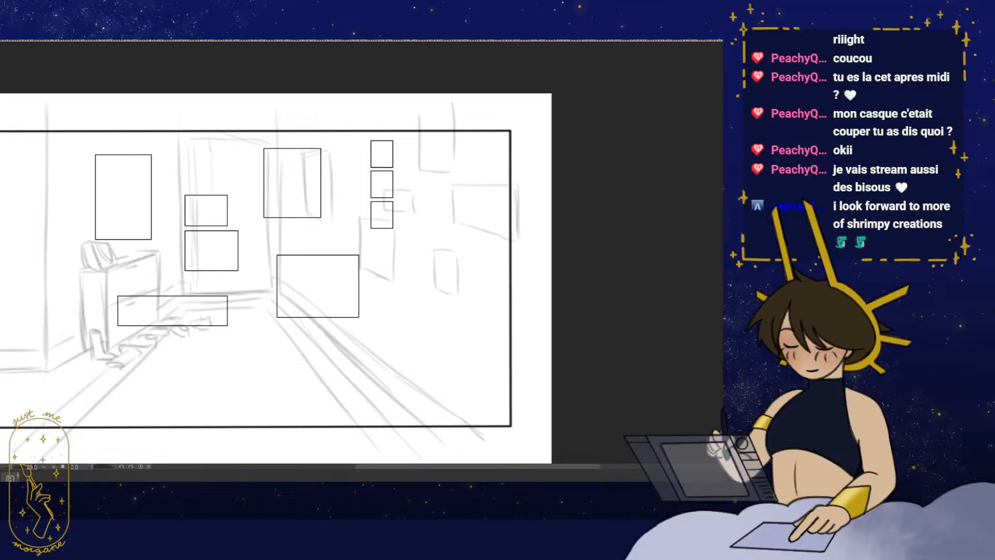
- Move the whole group of picture frames onto the right wall and distort its corners to follow the wall's perspective
scroll(300, 344, down, 3)
key(ctrl+t)
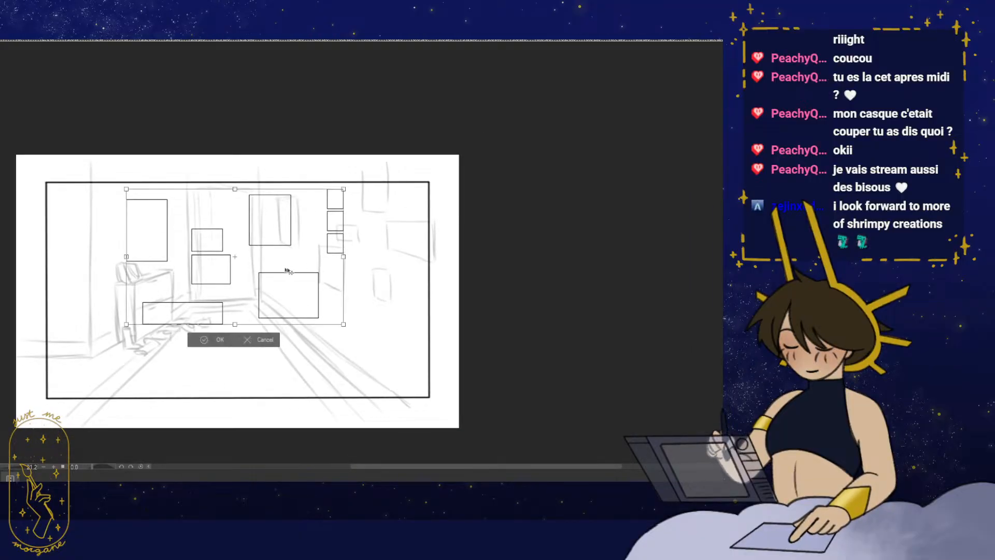
drag(288, 270, 432, 268)
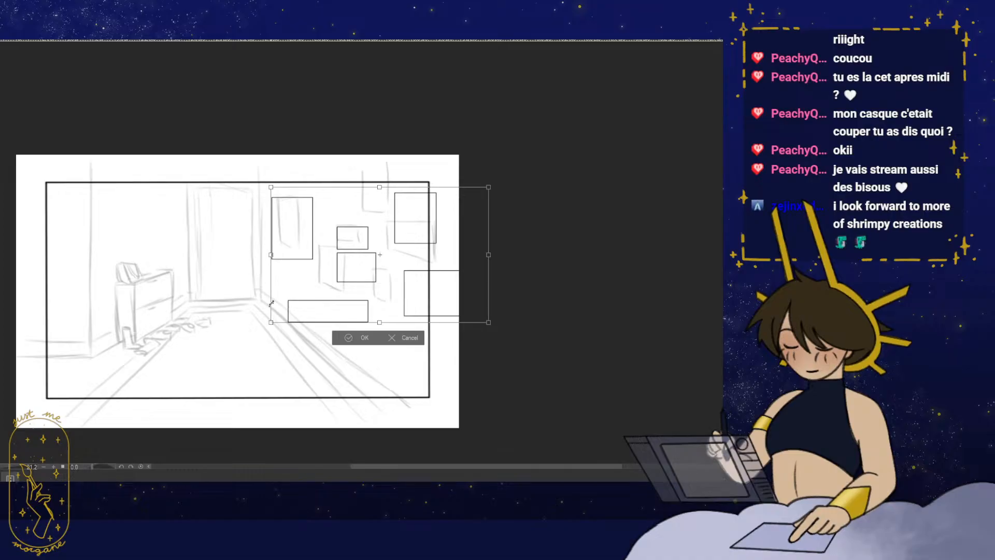
drag(274, 321, 277, 279)
drag(475, 179, 459, 164)
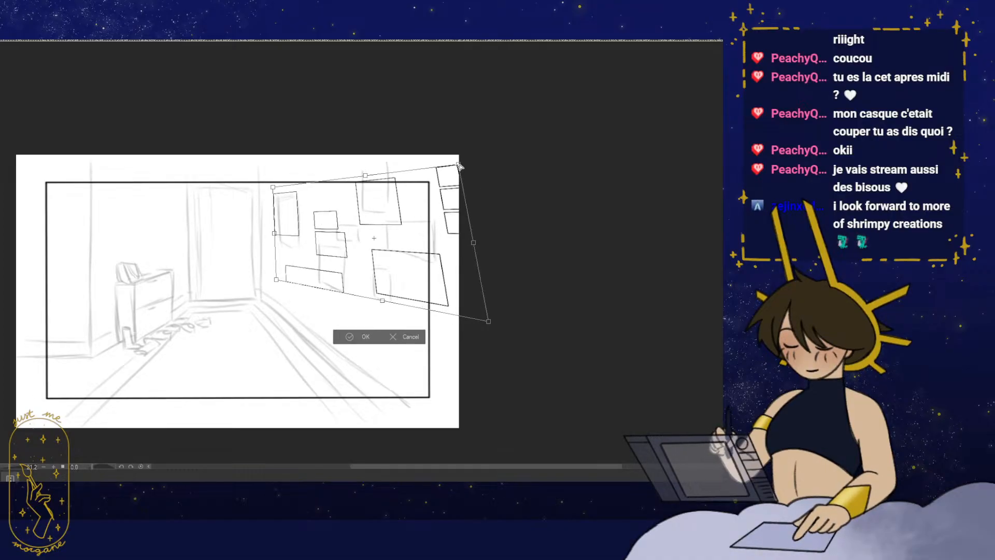
drag(489, 321, 442, 353)
drag(459, 164, 443, 169)
drag(442, 353, 432, 373)
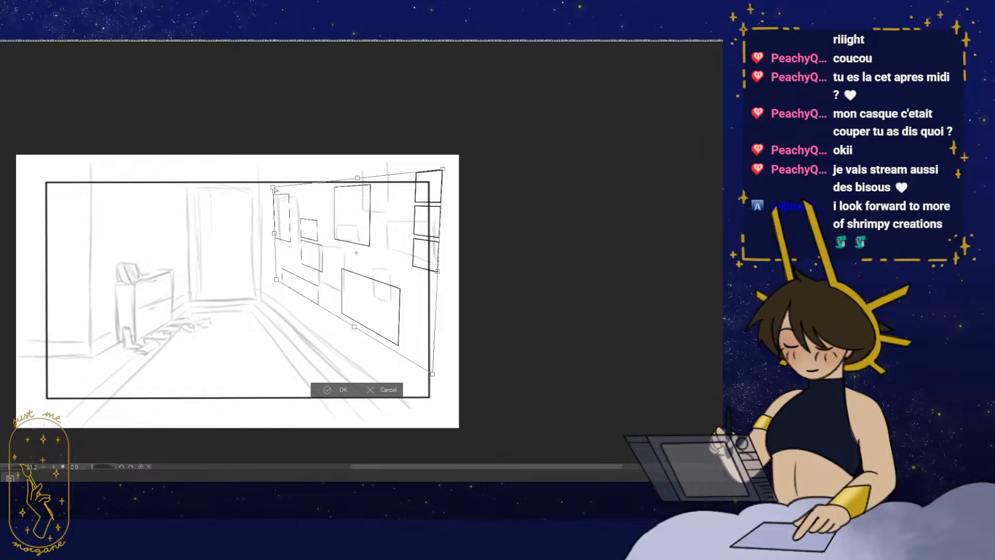
drag(273, 187, 278, 189)
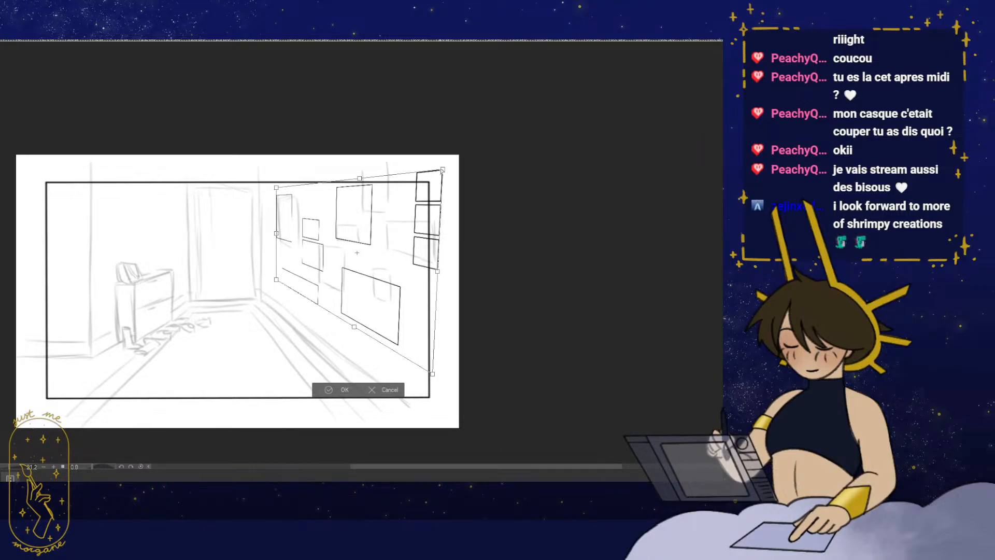
drag(443, 169, 433, 169)
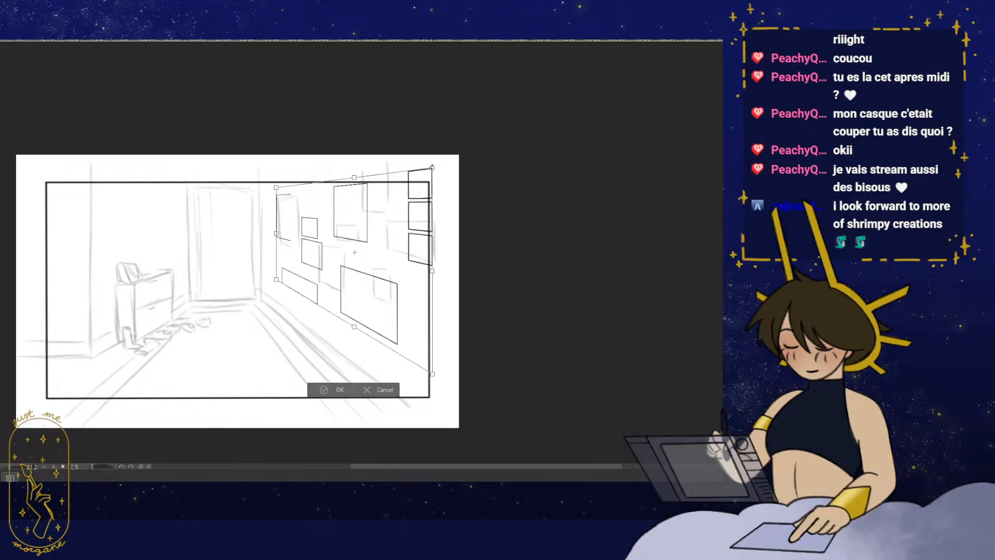
click(331, 388)
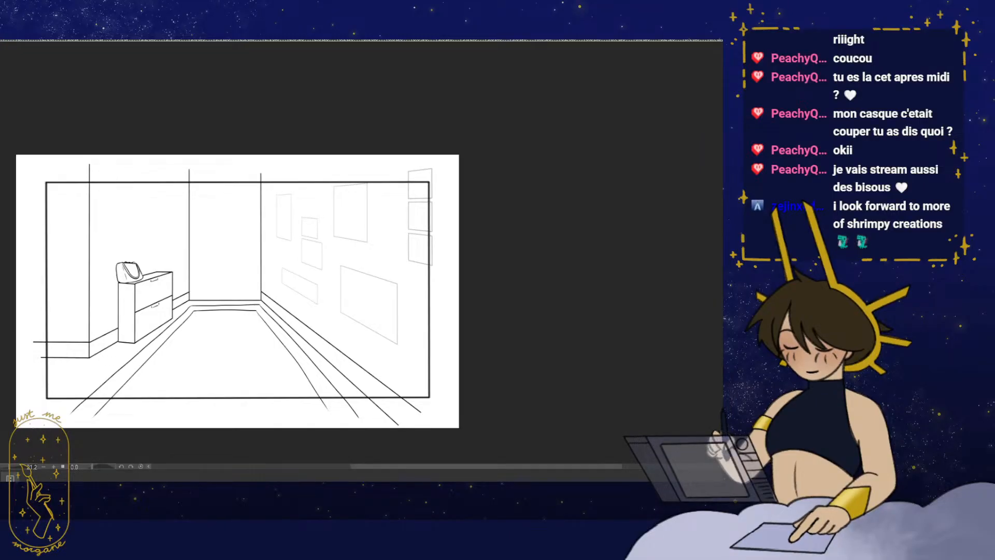
- Ink the left and bottom edges of the uppermost small frame in the three-frame column, redoing the left stroke once
drag(391, 260, 368, 285)
mouse_move(396, 236)
mouse_down()
mouse_move(440, 210)
mouse_move(415, 230)
mouse_up()
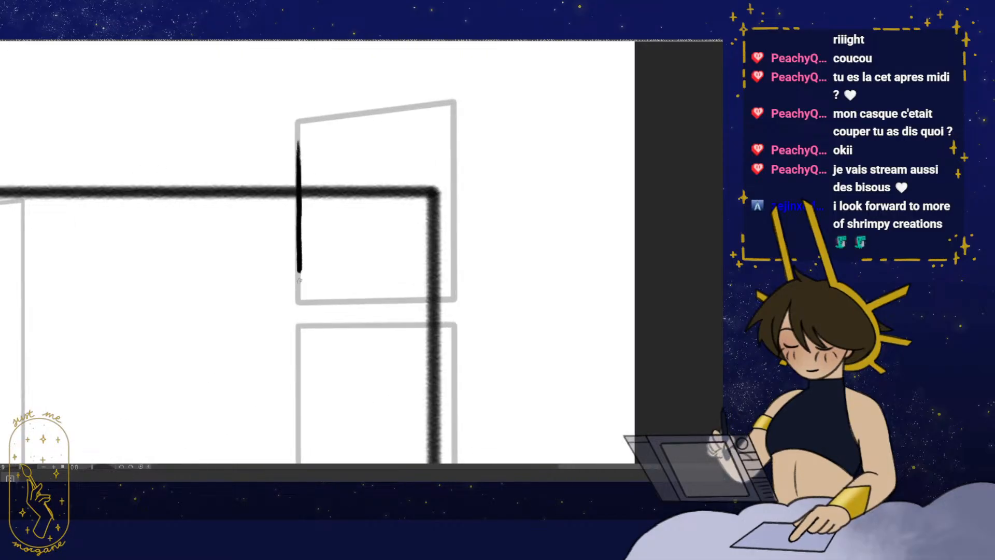
drag(299, 280, 299, 293)
key(ctrl+z)
mouse_move(298, 133)
mouse_down()
mouse_move(297, 235)
mouse_move(433, 301)
mouse_move(455, 299)
mouse_up()
- Ink the top, left and bottom edges of the middle frame in the three-frame column
drag(446, 346, 451, 220)
drag(346, 201, 457, 199)
drag(302, 206, 300, 176)
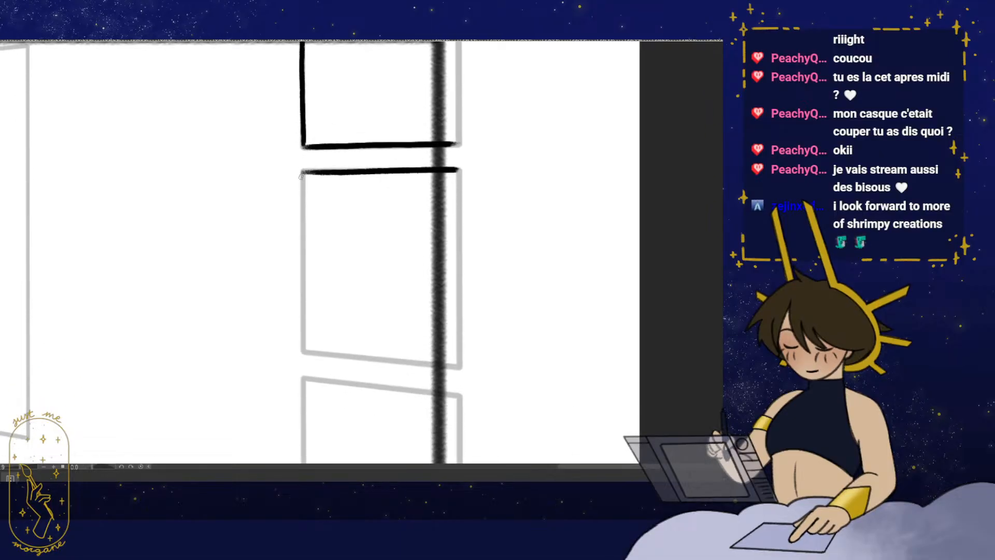
mouse_move(304, 351)
mouse_down()
mouse_move(371, 332)
mouse_move(457, 342)
mouse_up()
drag(306, 156, 306, 193)
- Ink the left and top edges of the lowest frame in the three-frame column, redrawing each stroke until it is clean
drag(433, 347, 431, 134)
drag(311, 179, 310, 198)
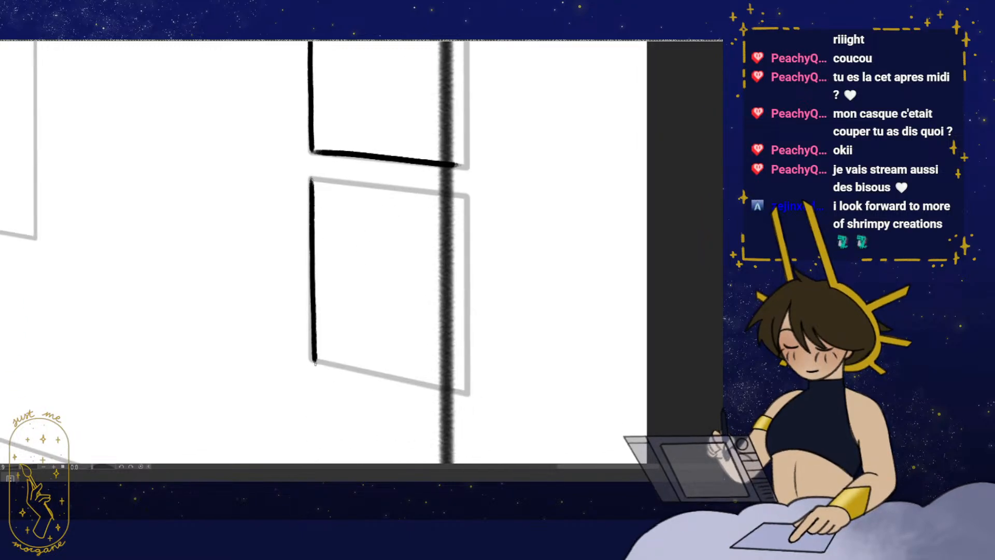
key(ctrl+z)
drag(311, 178, 310, 254)
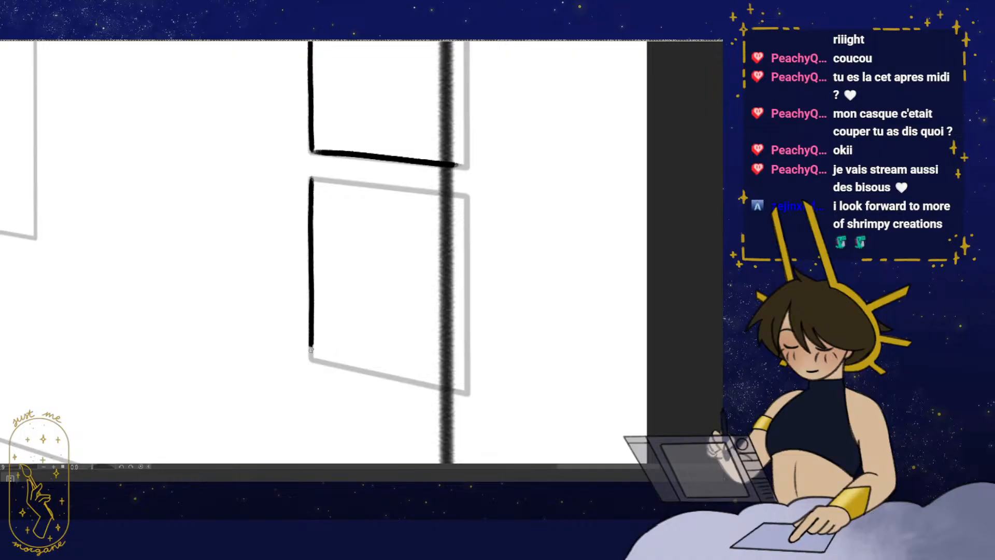
drag(311, 349, 310, 361)
drag(361, 323, 382, 346)
drag(333, 202, 362, 205)
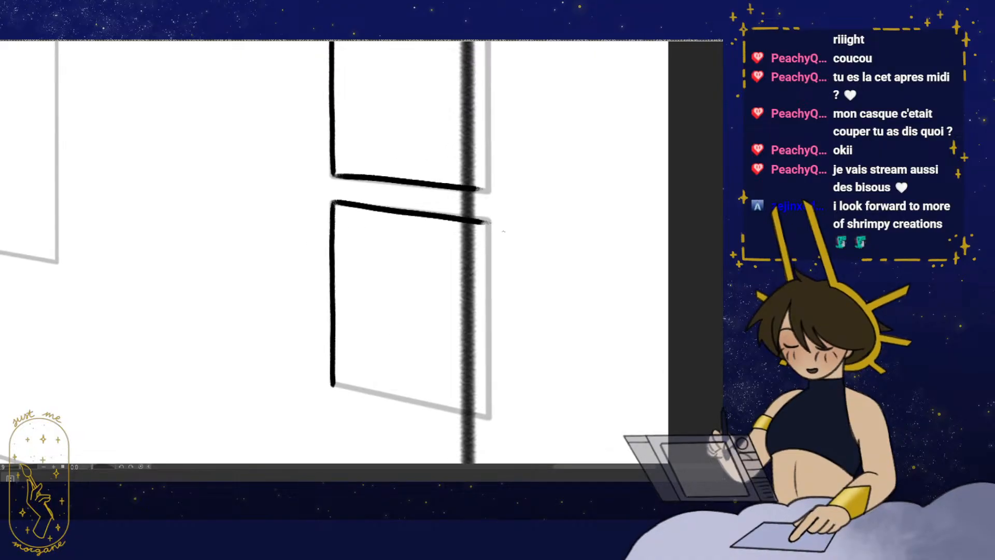
drag(491, 323, 499, 270)
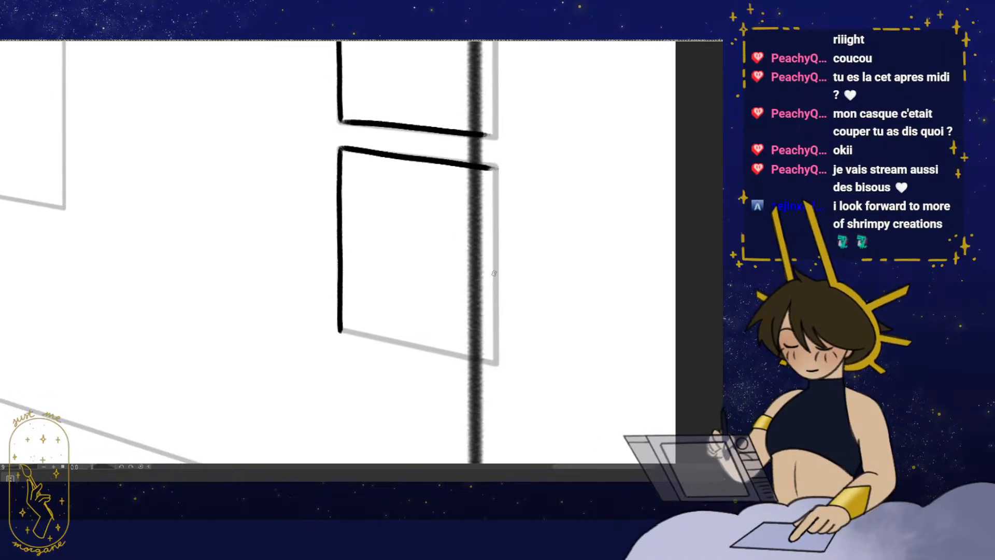
key(ctrl+z)
drag(451, 230, 475, 259)
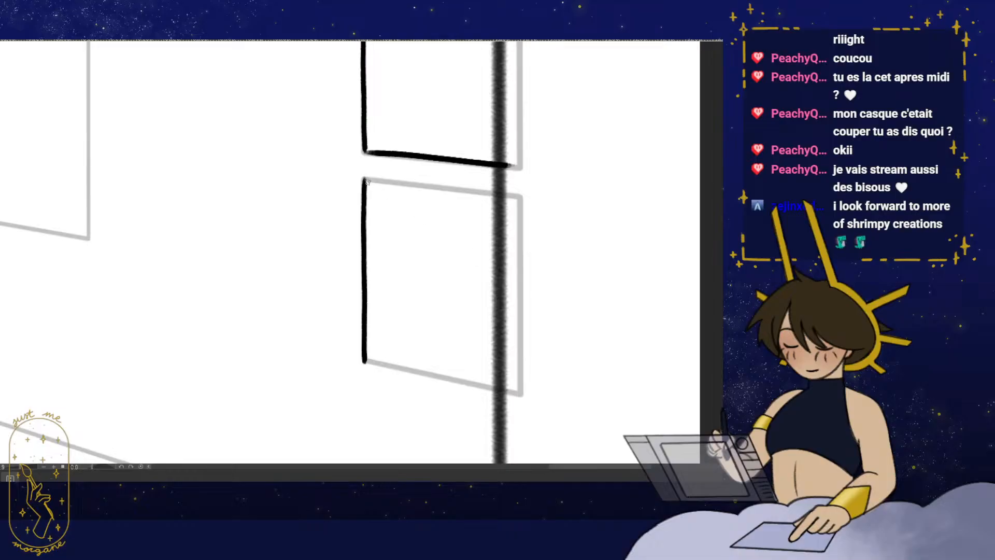
drag(366, 179, 513, 197)
- Ink the bottom edge of the lowest frame in the column, redoing the stroke once to follow the guide
drag(518, 263, 531, 232)
drag(377, 329, 456, 342)
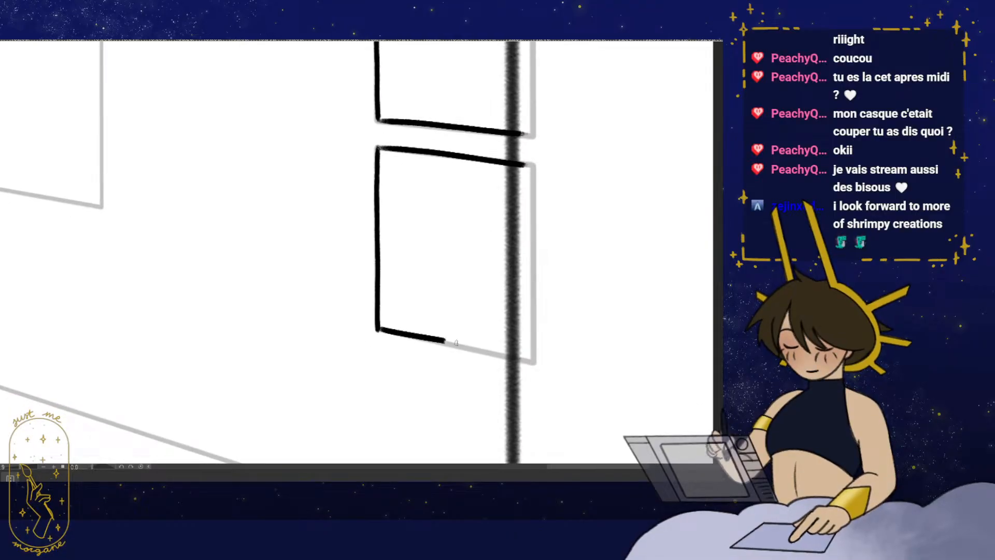
key(ctrl+z)
drag(378, 331, 526, 361)
drag(546, 362, 532, 361)
click(532, 361)
drag(464, 388, 481, 392)
click(346, 320)
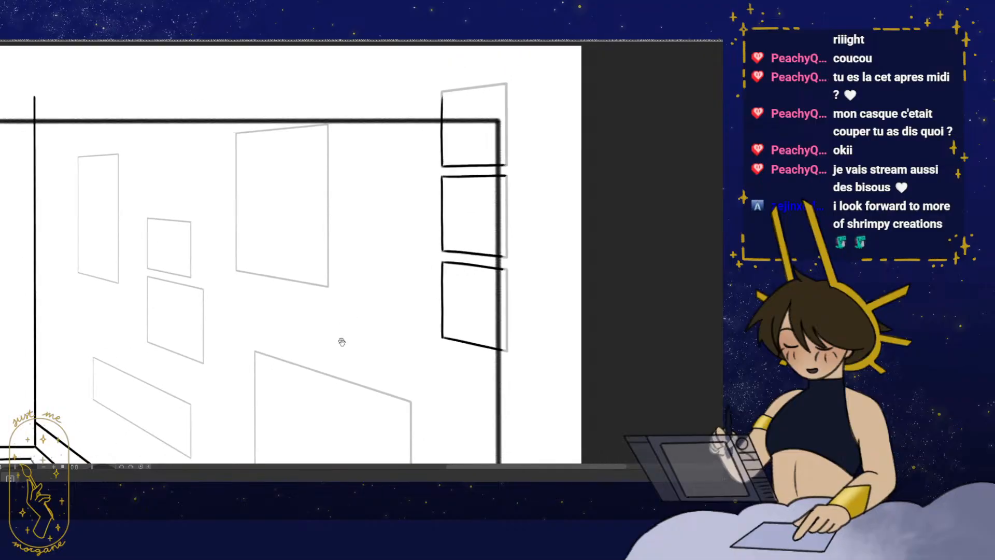
- Ink all four edges of the small near-square frame between the tall narrow frame and the large upright one
drag(348, 345, 377, 371)
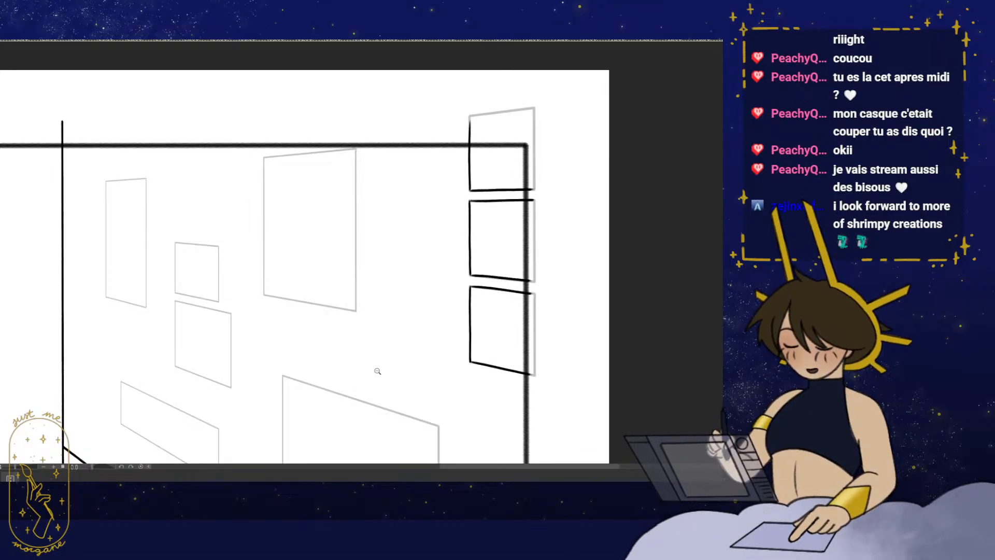
drag(230, 343, 392, 355)
mouse_move(338, 277)
mouse_down()
mouse_move(349, 264)
mouse_move(349, 273)
mouse_up()
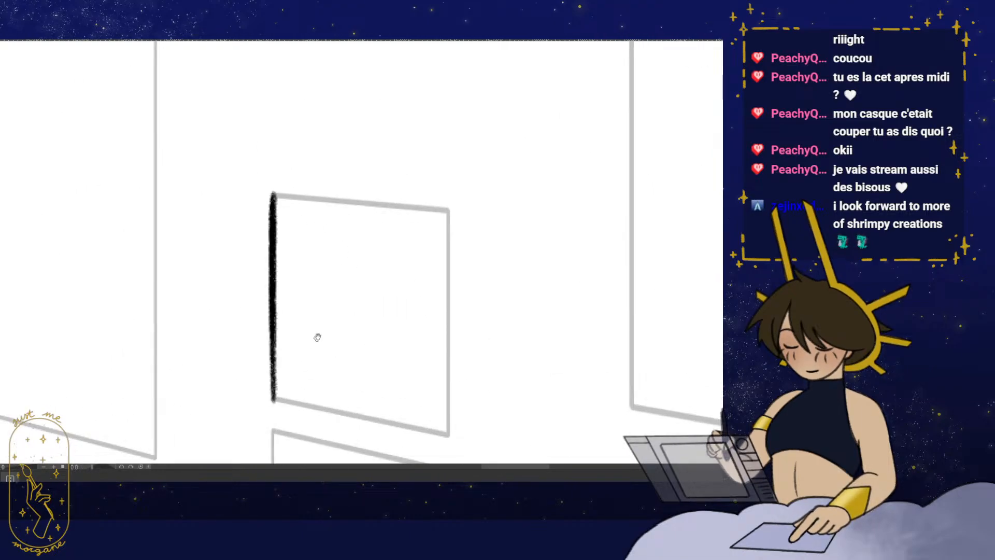
mouse_move(296, 212)
mouse_down()
mouse_move(319, 247)
mouse_move(468, 242)
mouse_up()
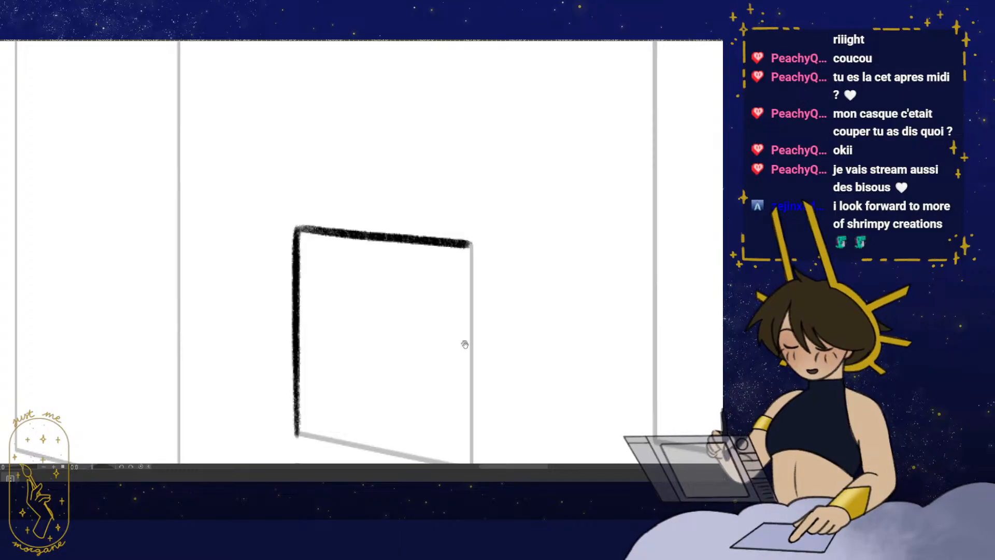
drag(464, 344, 460, 258)
scroll(430, 308, up, 1)
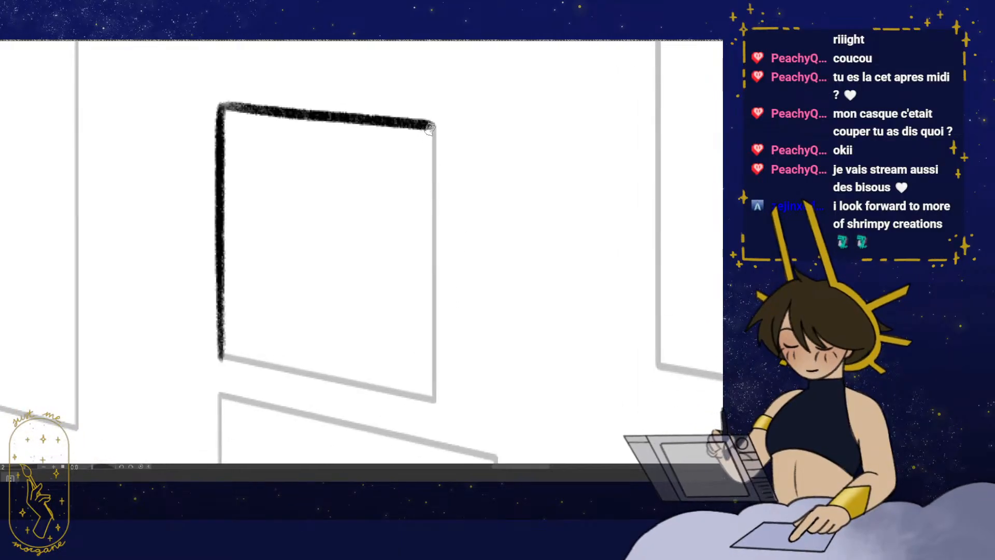
drag(434, 128, 438, 397)
drag(460, 376, 492, 334)
drag(261, 320, 470, 349)
scroll(435, 361, down, 5)
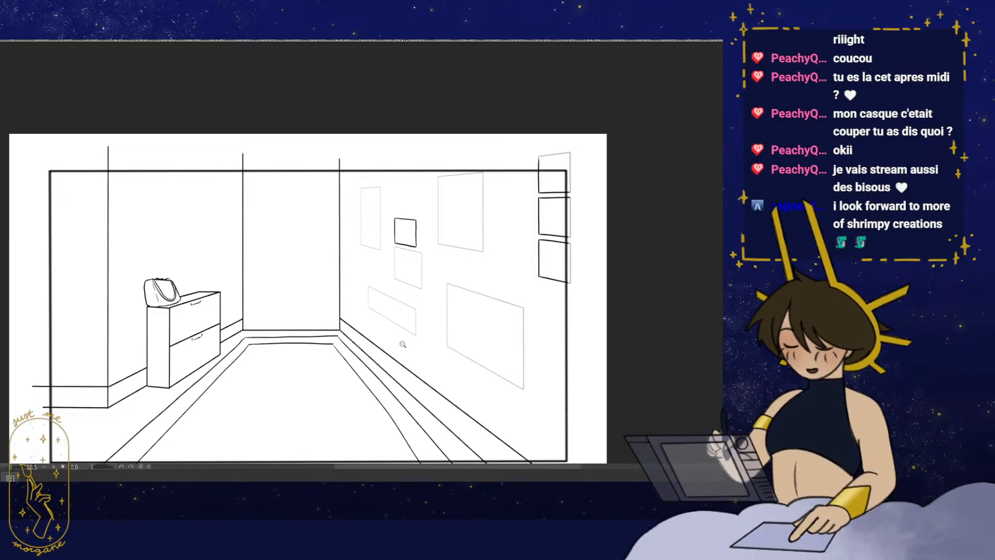
- Ink the short top and bottom edges of the tall narrow frame nearest the hallway's far corner, rotating the canvas as needed
drag(392, 244, 353, 274)
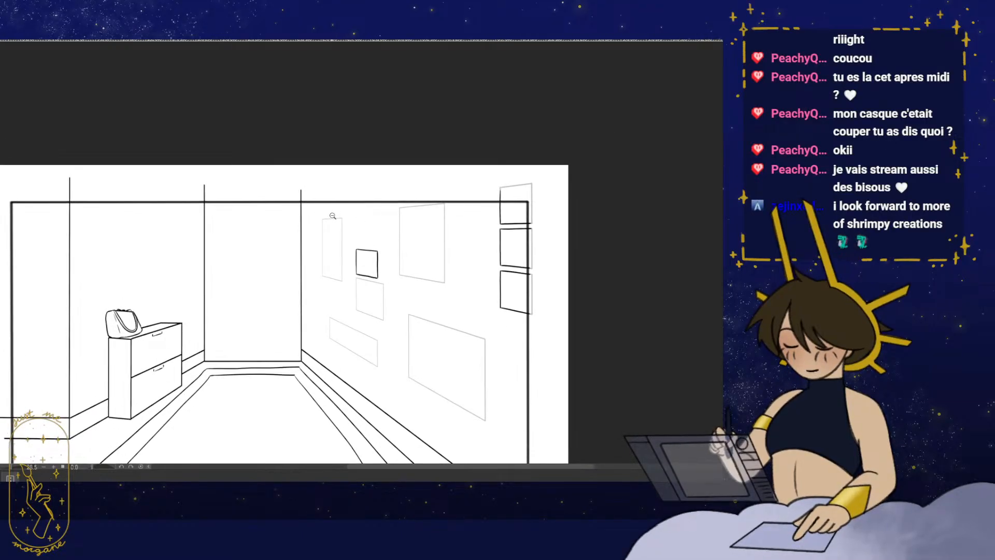
drag(333, 215, 415, 233)
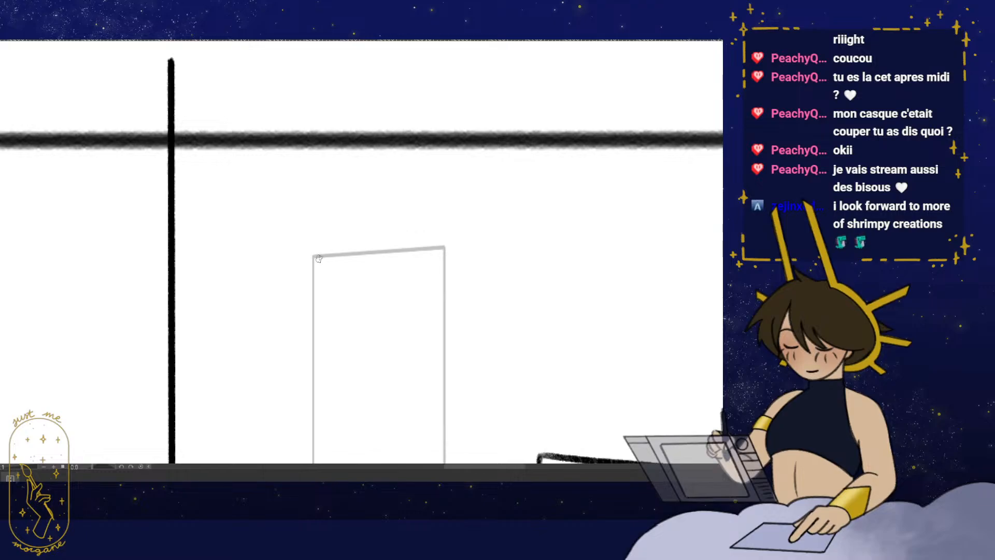
drag(419, 305, 451, 212)
drag(440, 358, 259, 360)
drag(251, 348, 433, 280)
drag(229, 301, 250, 276)
drag(280, 192, 275, 253)
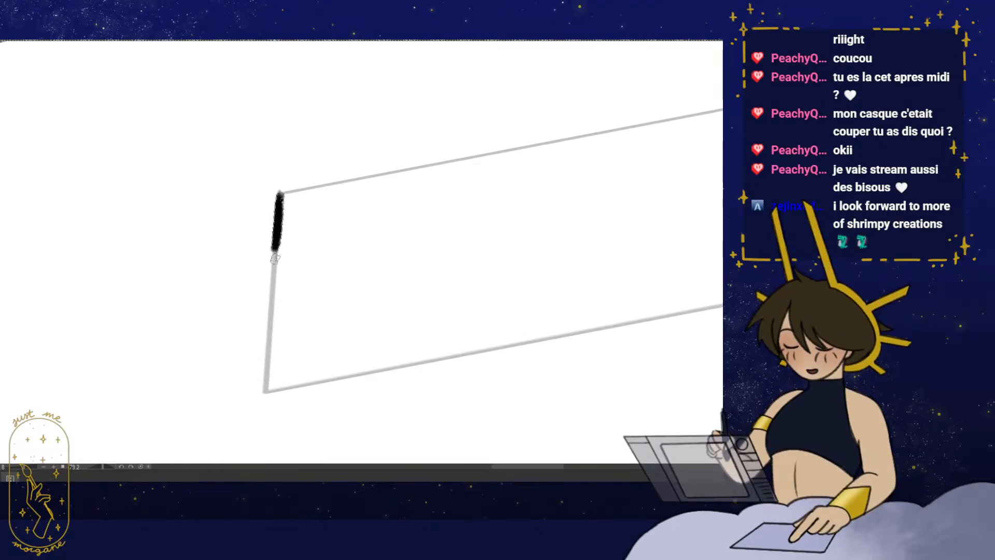
drag(383, 324, 311, 358)
- Ink the two long sides of the tall narrow frame in the rotated view, then restore the canvas rotation
drag(339, 358, 411, 348)
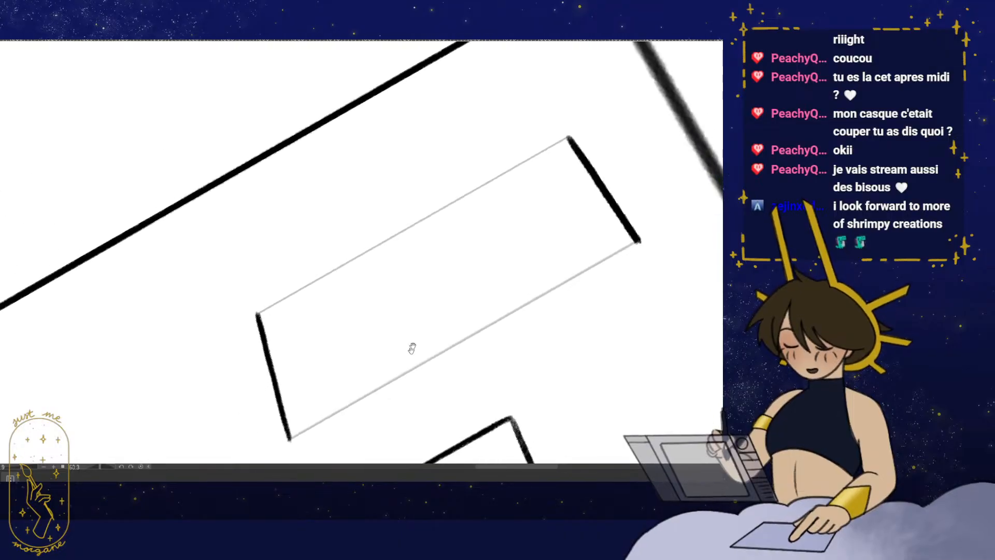
drag(423, 297, 475, 236)
drag(555, 156, 499, 186)
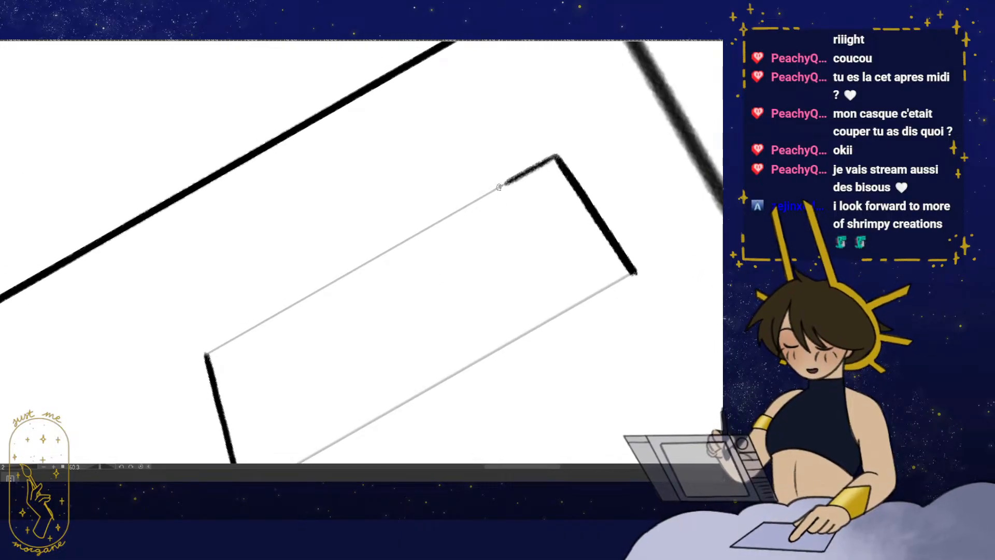
drag(217, 347, 206, 356)
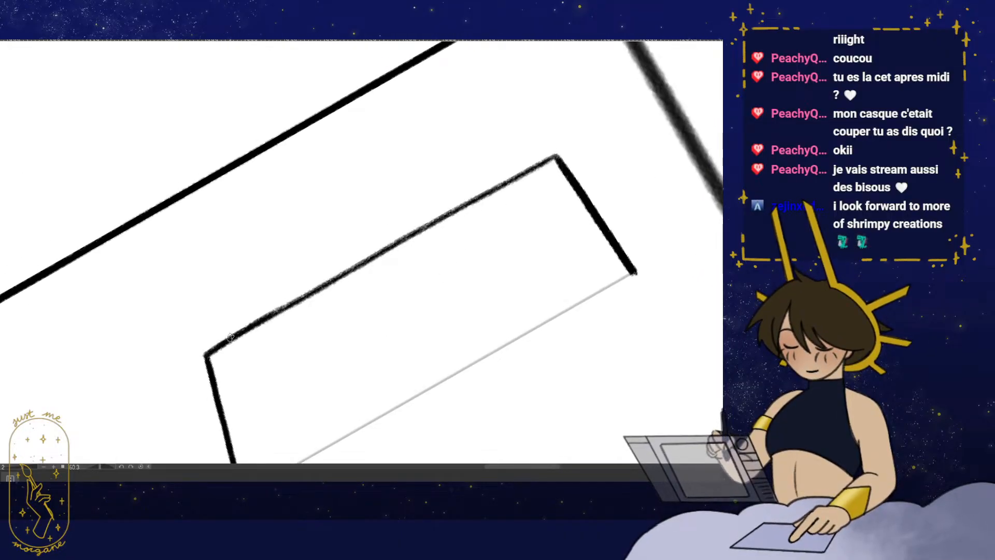
mouse_move(469, 326)
mouse_down()
mouse_move(437, 255)
mouse_move(441, 238)
mouse_move(375, 312)
mouse_move(231, 390)
mouse_up()
double_click(380, 348)
drag(456, 366, 349, 308)
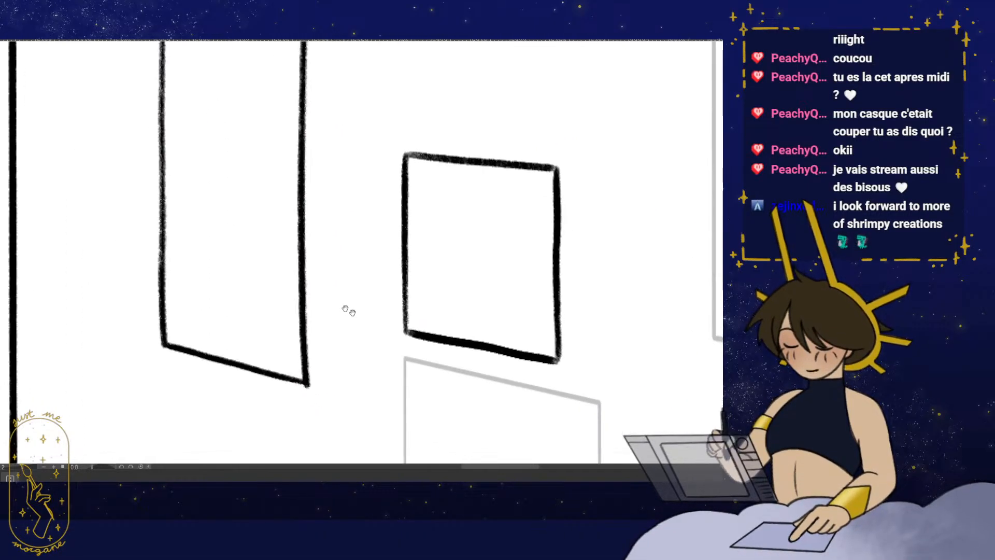
drag(405, 333, 362, 298)
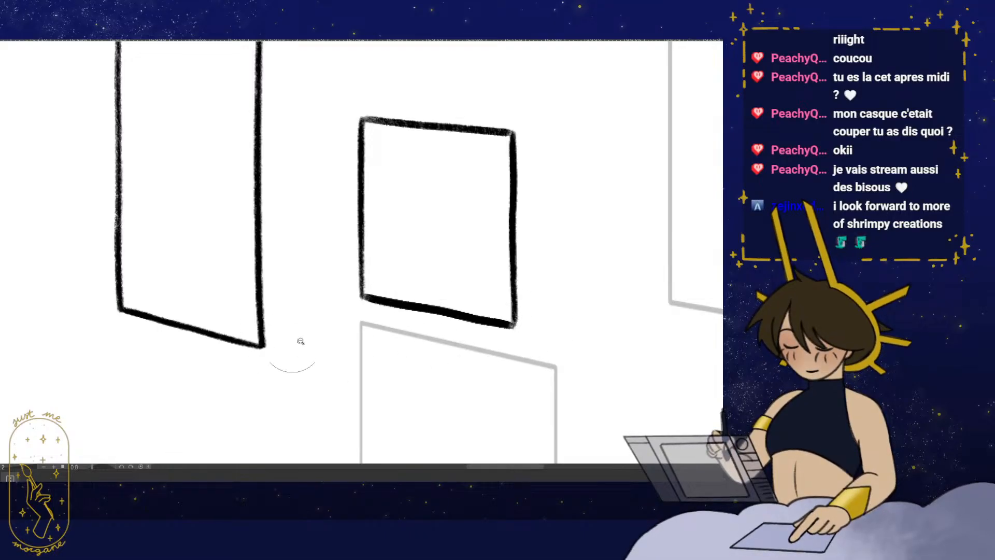
drag(301, 341, 264, 344)
drag(286, 383, 284, 305)
drag(335, 434, 344, 333)
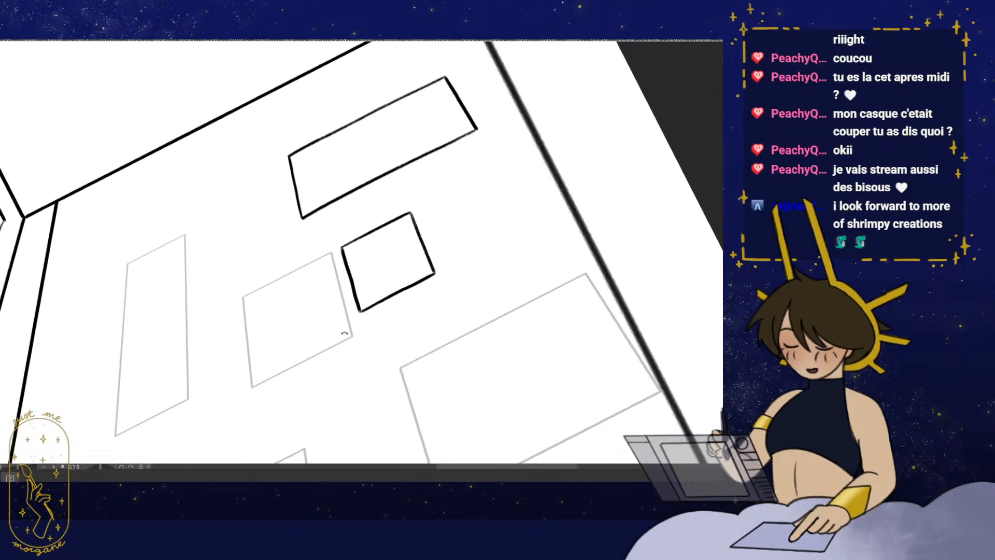
double_click(345, 308)
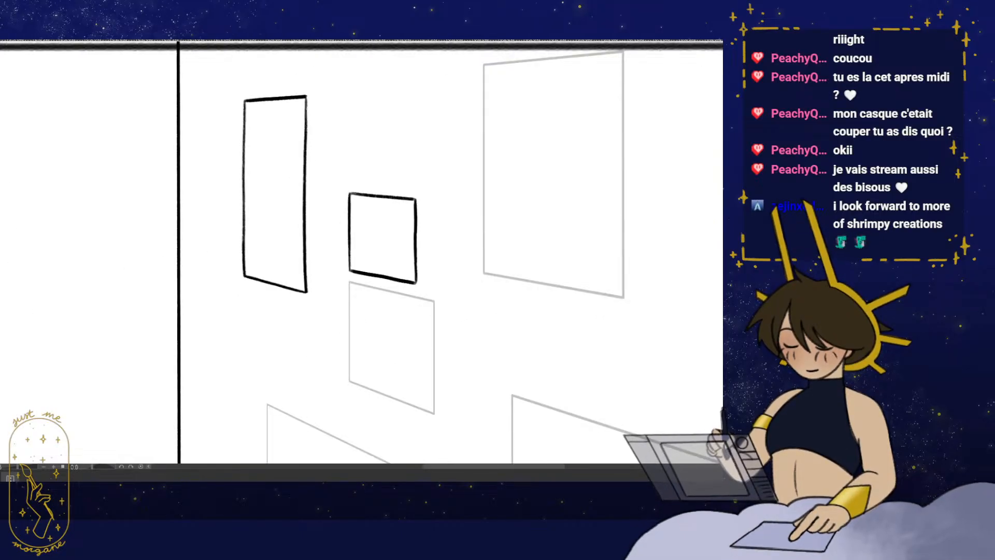
- Place the grey note with scribbled writing on the canvas, overlapping the tall narrow frame and the far wall corner
key(Tab)
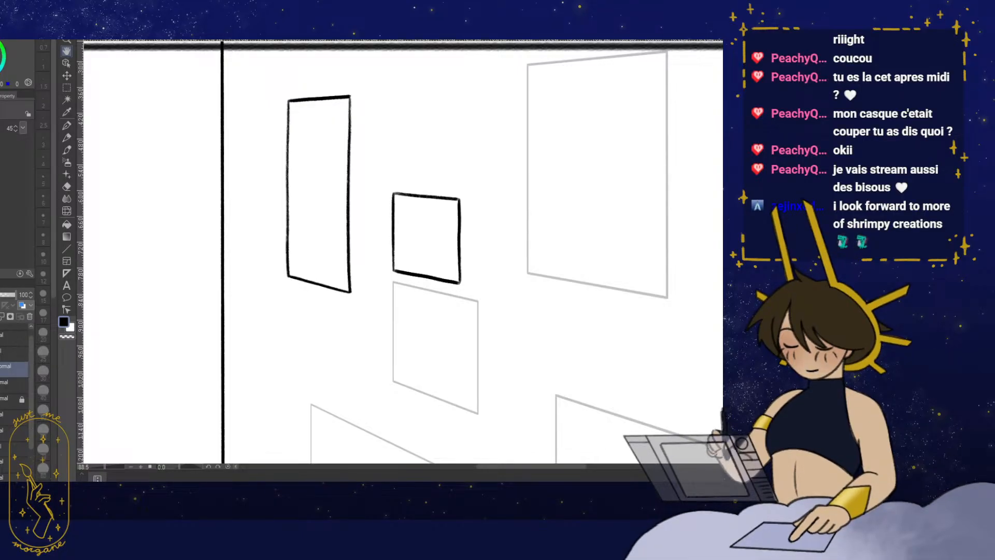
drag(0, 300, 259, 256)
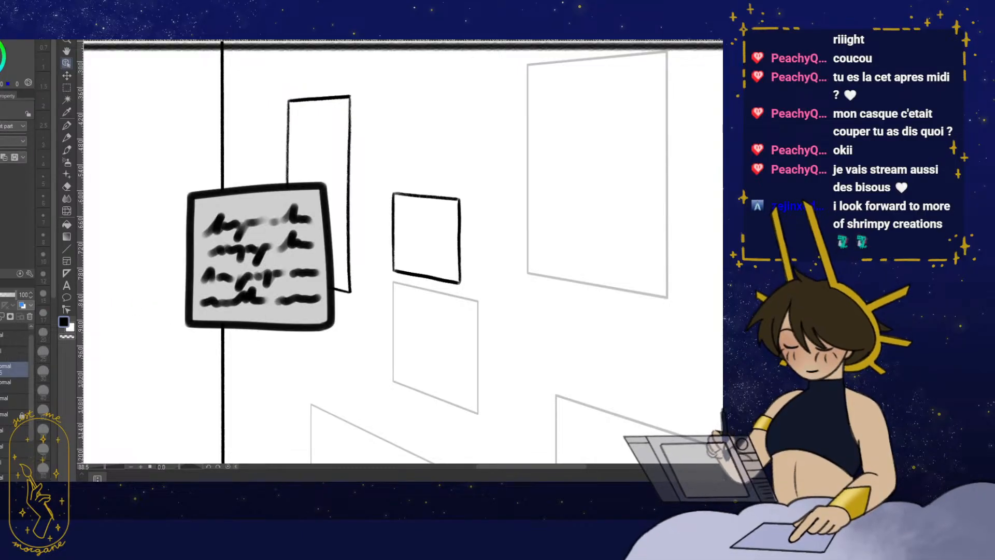
key(Tab)
scroll(289, 306, down, 8)
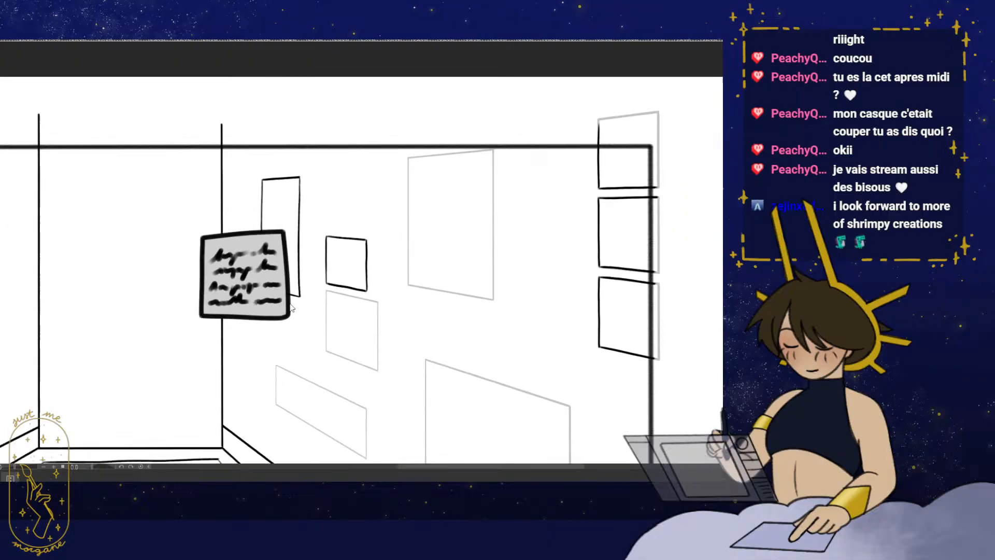
scroll(289, 307, up, 2)
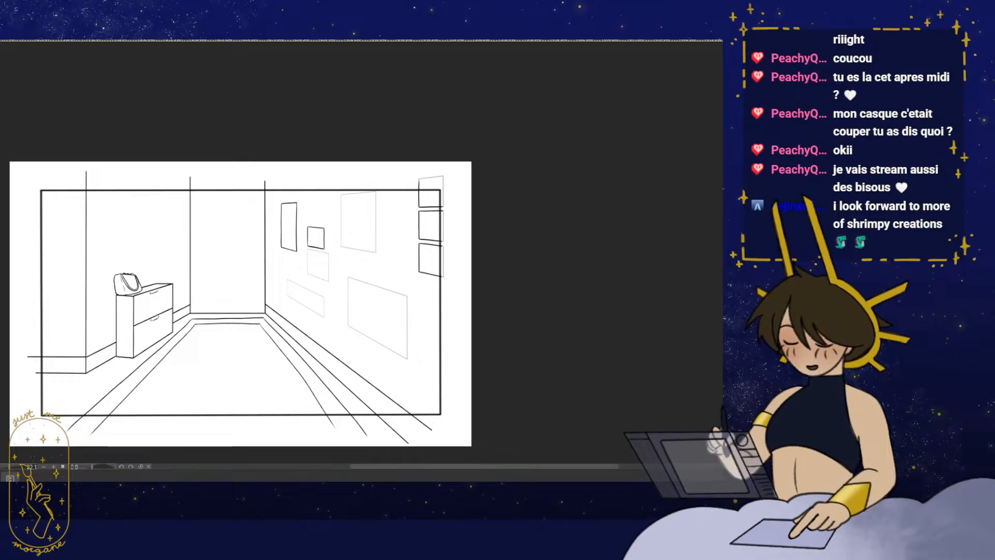
- Ink the slanted top edge of the large upright frame, tracing its grey guide just below the panel border
drag(349, 284, 337, 322)
mouse_move(333, 269)
mouse_down()
mouse_move(364, 249)
mouse_move(383, 276)
mouse_up()
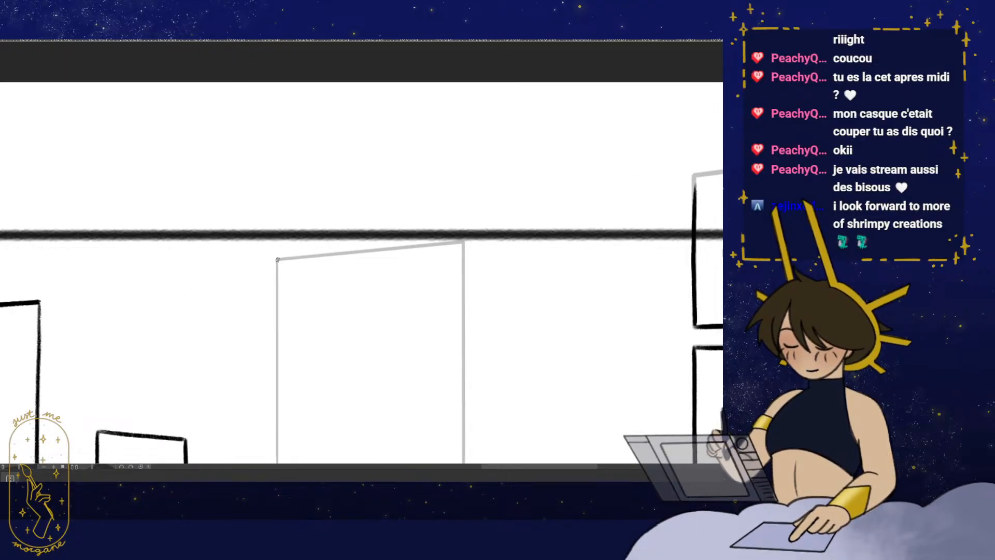
drag(430, 310, 454, 261)
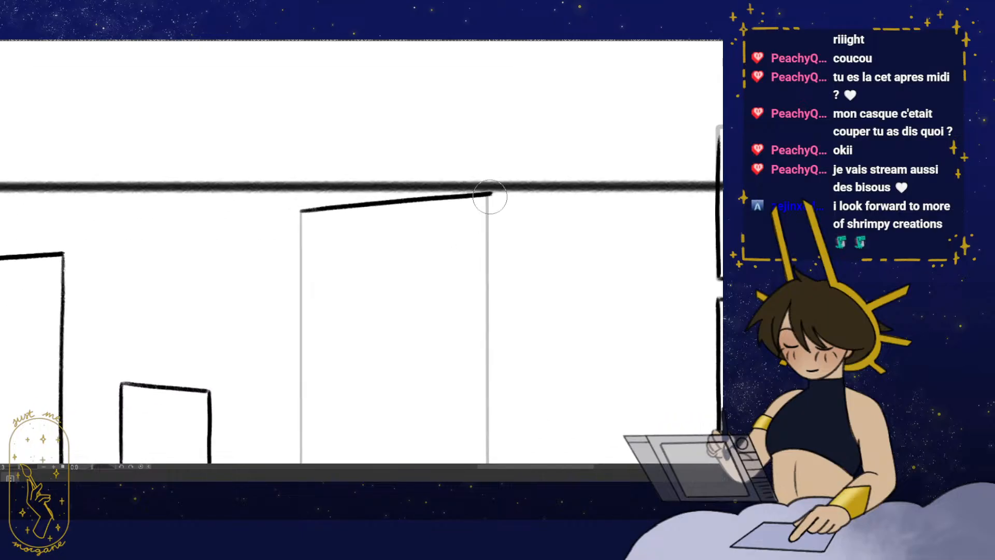
drag(471, 387, 335, 414)
drag(302, 349, 384, 327)
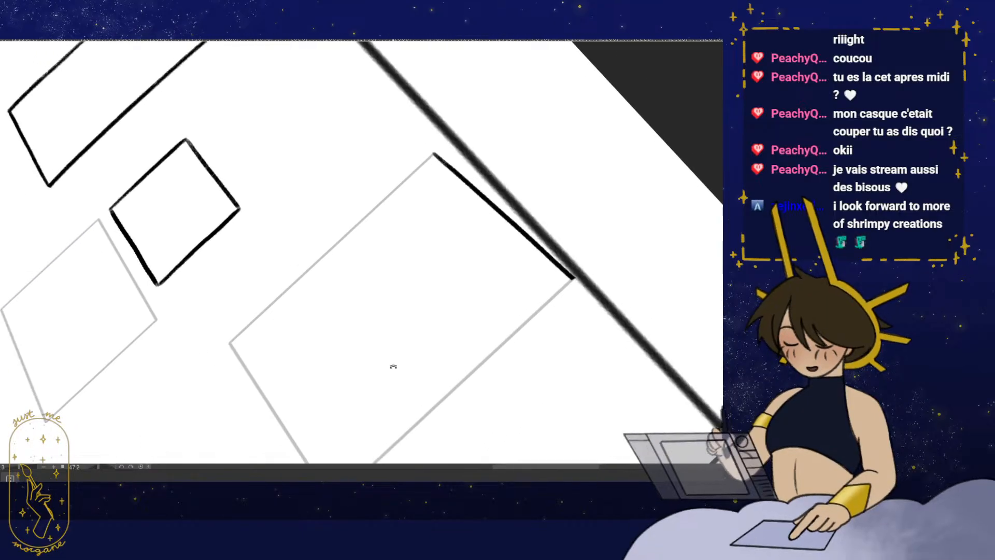
drag(393, 366, 388, 368)
mouse_move(355, 324)
mouse_down()
mouse_move(389, 331)
mouse_move(411, 296)
mouse_up()
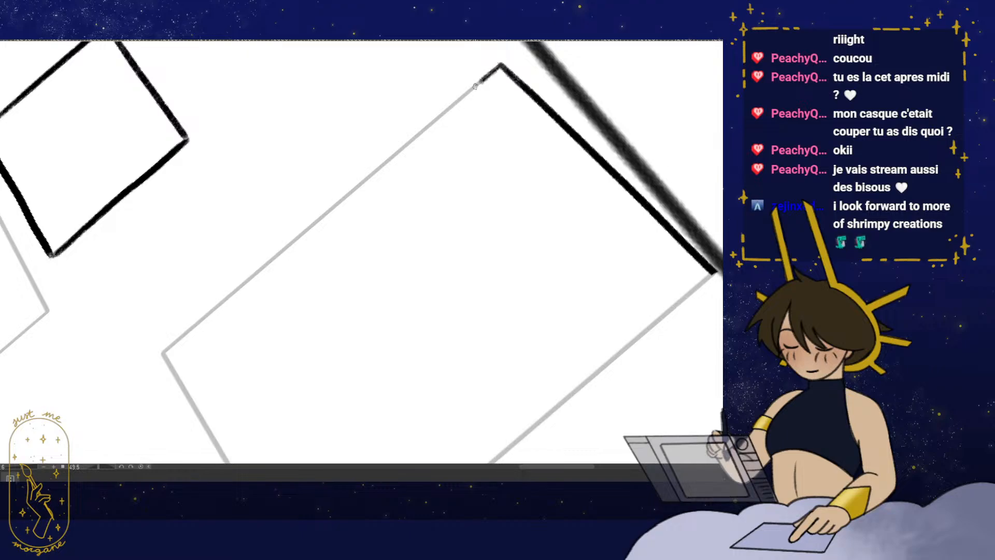
drag(475, 86, 218, 307)
key(ctrl+z)
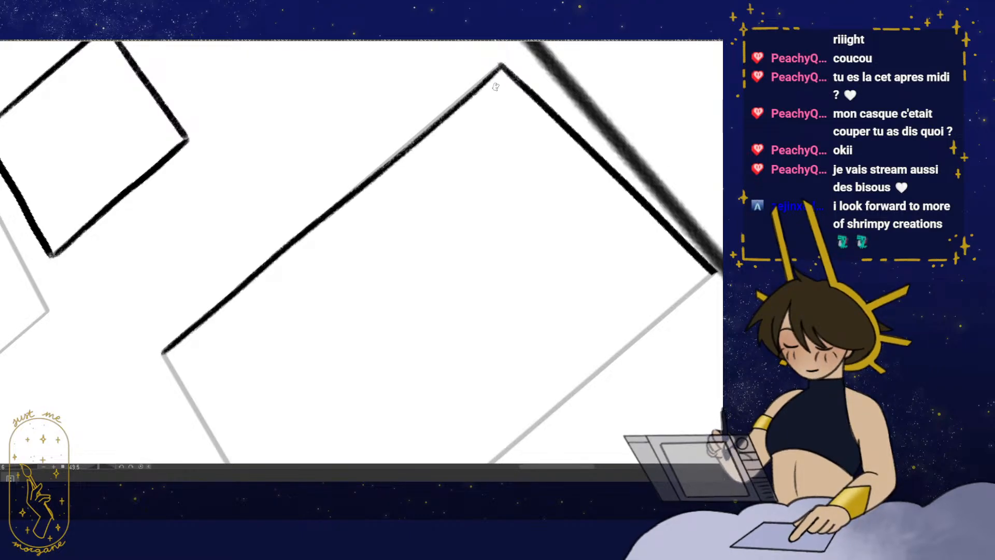
key(ctrl+n)
click(444, 209)
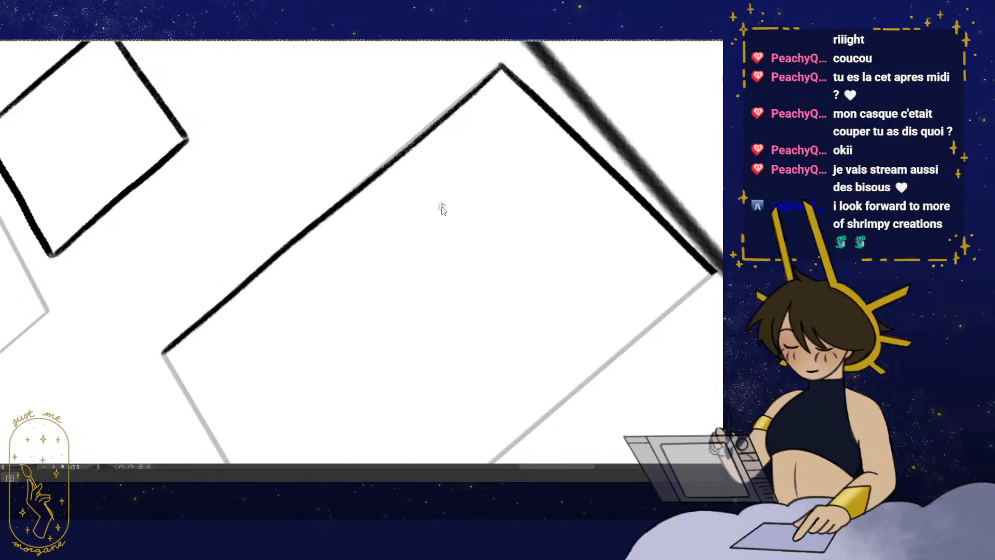
key(ctrl+z)
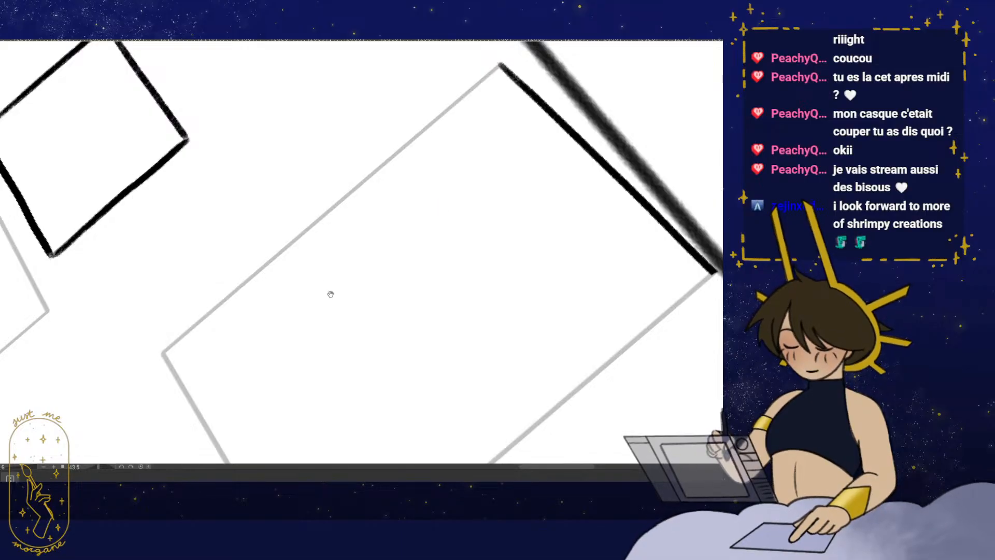
- Ink the left and bottom edges of the large upright frame along the grey guide, rotating the canvas between strokes
mouse_move(167, 351)
mouse_down()
mouse_move(189, 317)
mouse_move(319, 219)
mouse_move(261, 296)
mouse_up()
drag(201, 339, 400, 169)
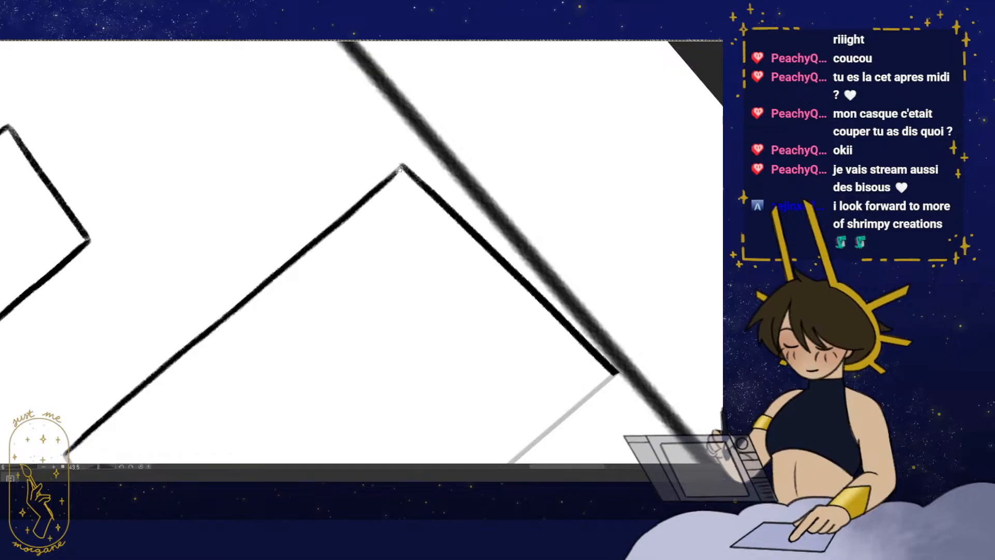
drag(249, 420, 396, 180)
mouse_move(411, 371)
mouse_down()
mouse_move(297, 387)
mouse_move(259, 333)
mouse_up()
drag(319, 177, 335, 216)
drag(378, 136, 327, 182)
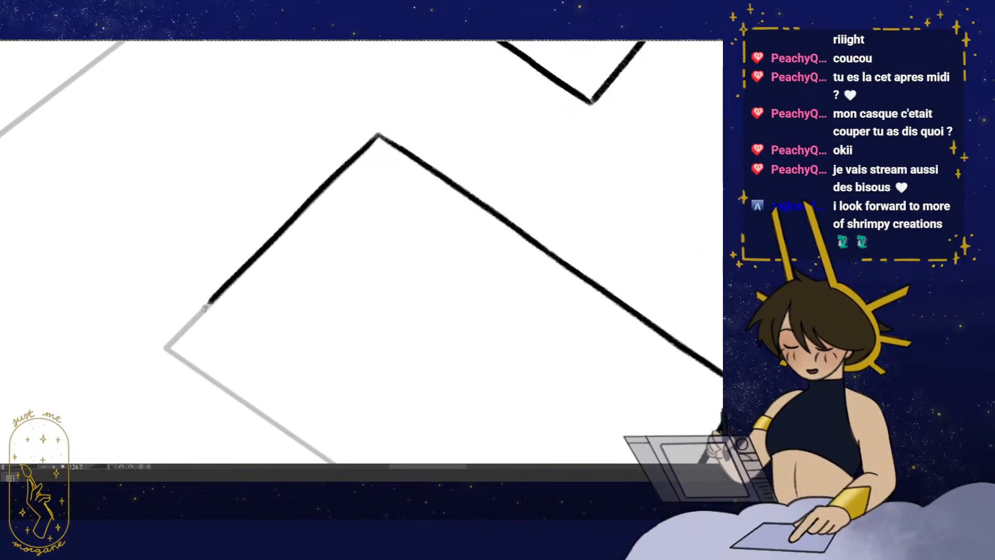
mouse_move(167, 346)
mouse_down()
mouse_move(284, 304)
mouse_move(313, 410)
mouse_move(229, 273)
mouse_move(359, 284)
mouse_move(409, 240)
mouse_move(393, 349)
mouse_move(372, 265)
mouse_move(311, 382)
mouse_move(443, 105)
mouse_up()
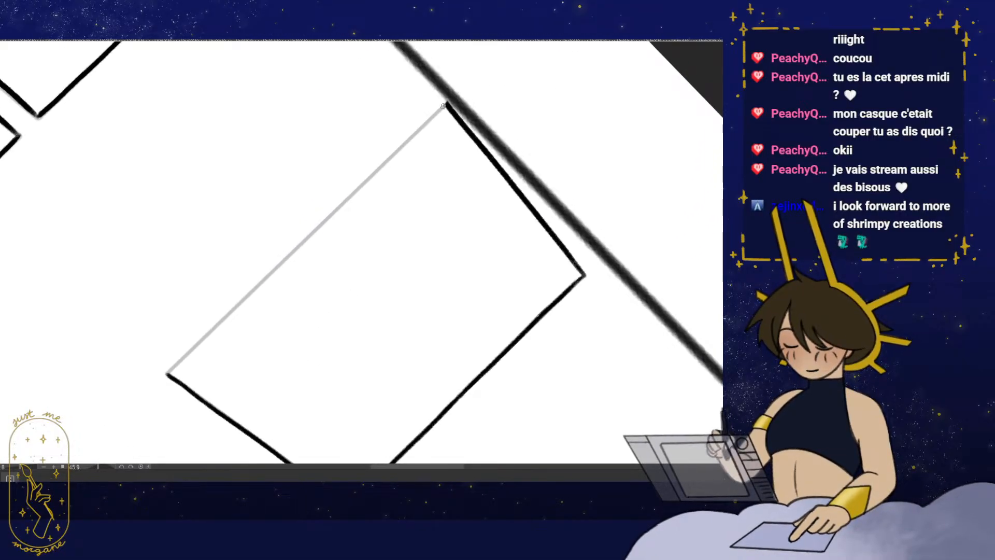
- Ink the right edge of the large upright frame from its lower corner up to the panel border, working in sections
key(ctrl+z)
drag(380, 229, 370, 233)
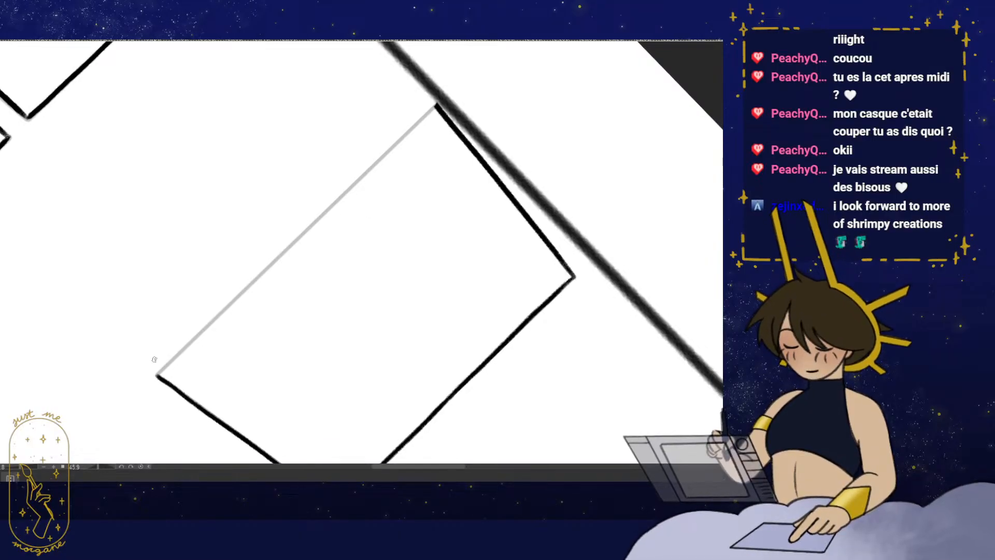
drag(200, 314, 193, 322)
drag(150, 382, 192, 343)
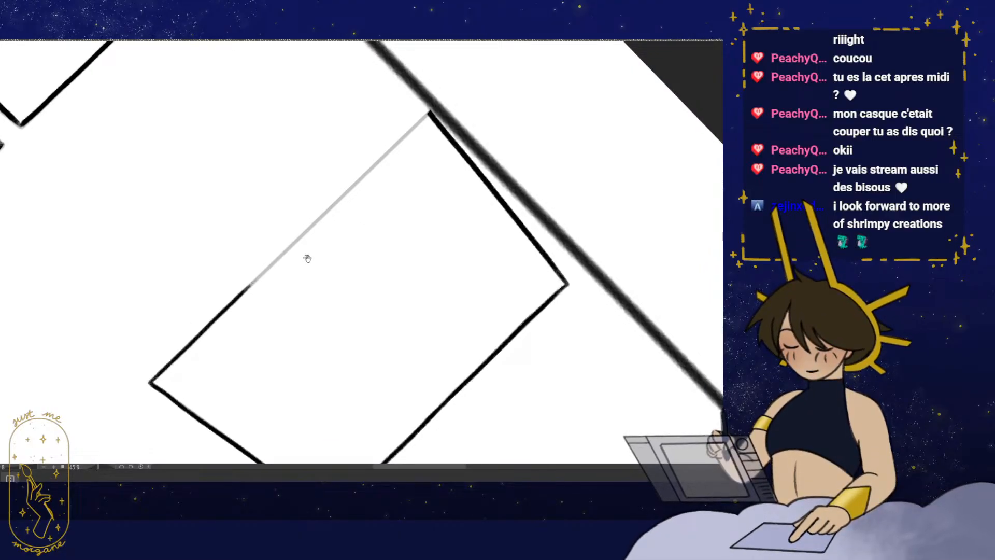
drag(307, 258, 262, 306)
scroll(262, 306, up, 2)
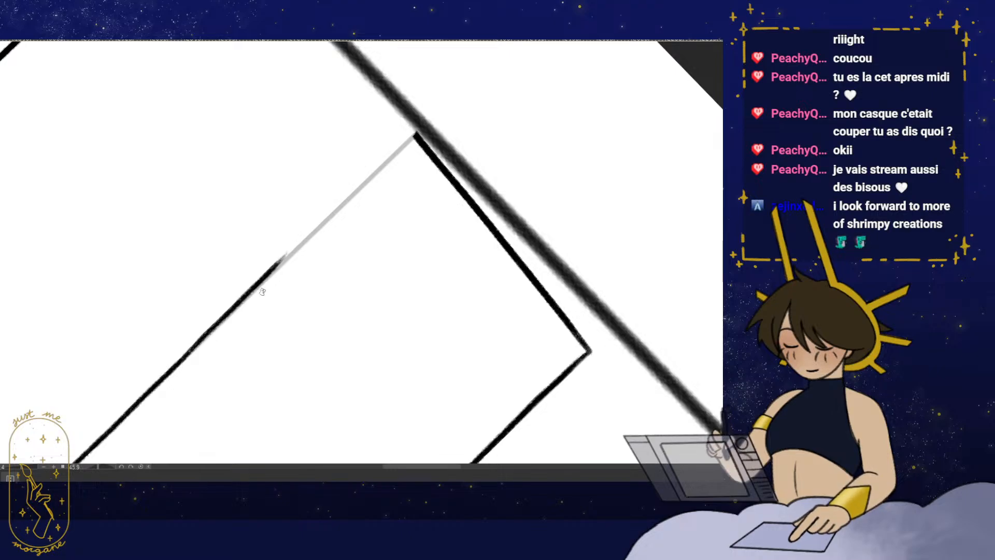
mouse_move(187, 356)
mouse_down()
mouse_move(297, 248)
mouse_move(272, 319)
mouse_up()
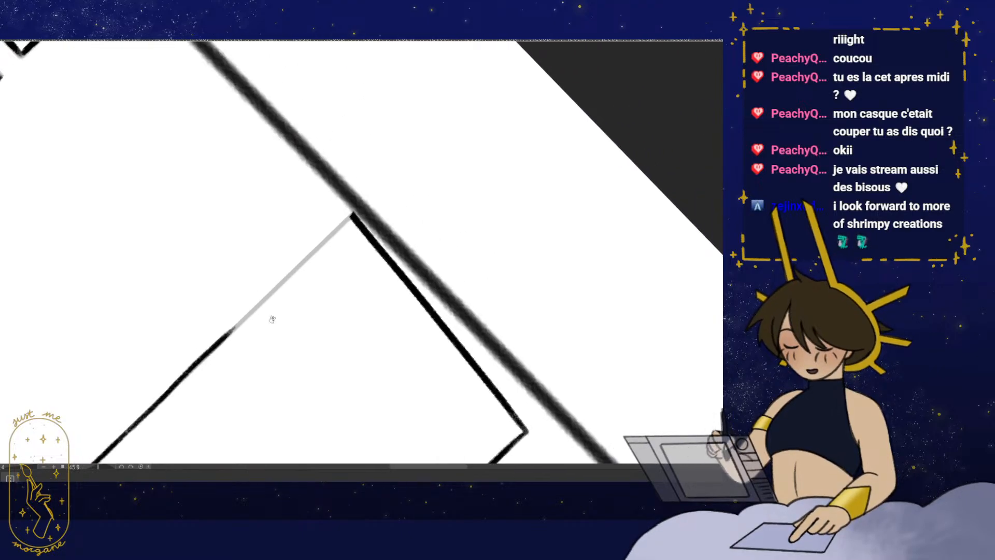
drag(348, 217, 353, 213)
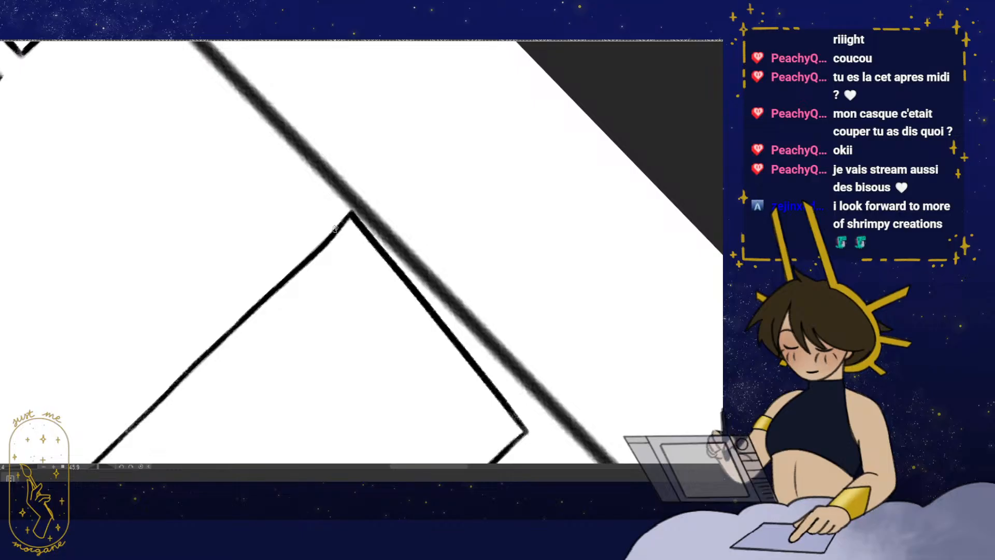
- Restore the canvas rotation and erase the upper end of the large upright frame's right edge
key(r)
mouse_move(449, 333)
mouse_down()
mouse_move(442, 291)
mouse_move(453, 348)
mouse_move(437, 395)
mouse_up()
key(h)
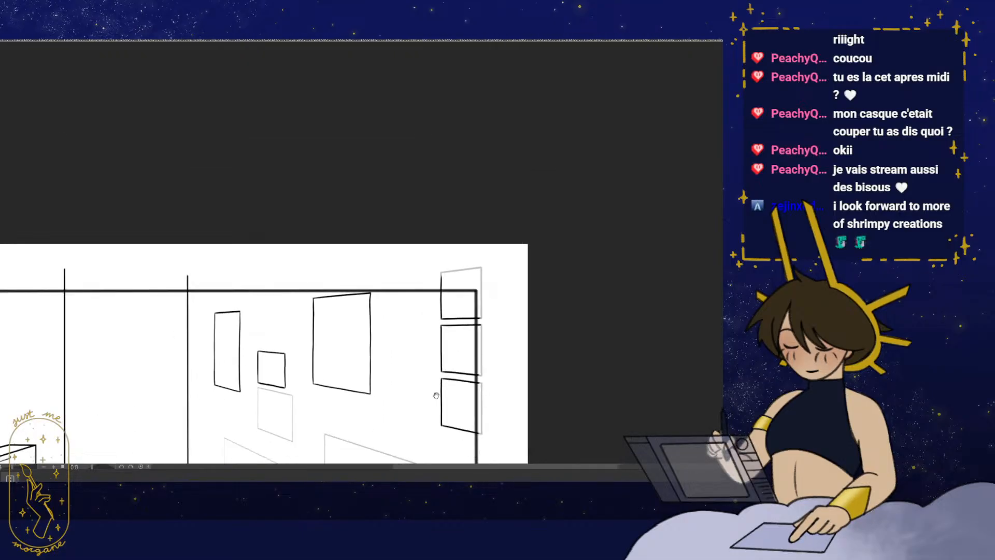
drag(417, 332, 426, 291)
drag(389, 248, 382, 222)
key(e)
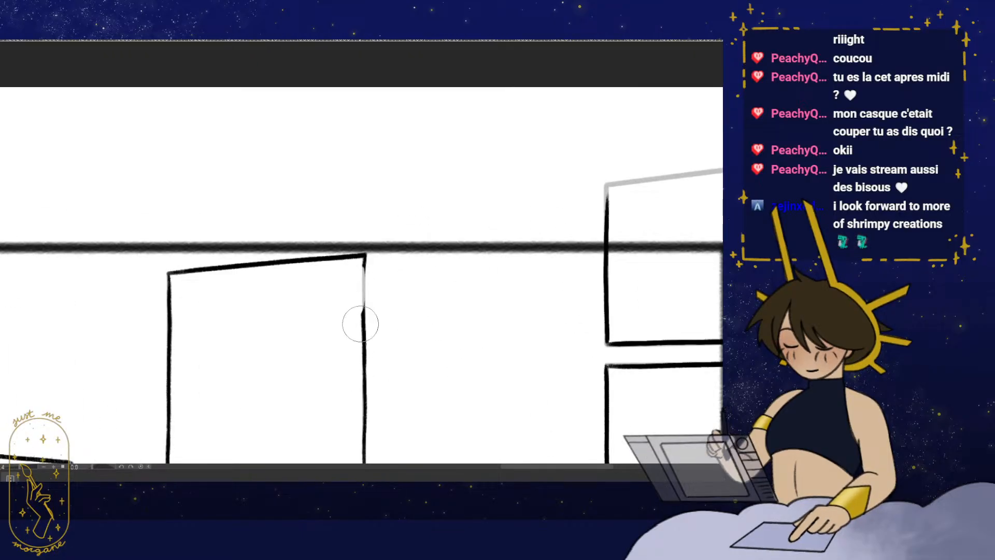
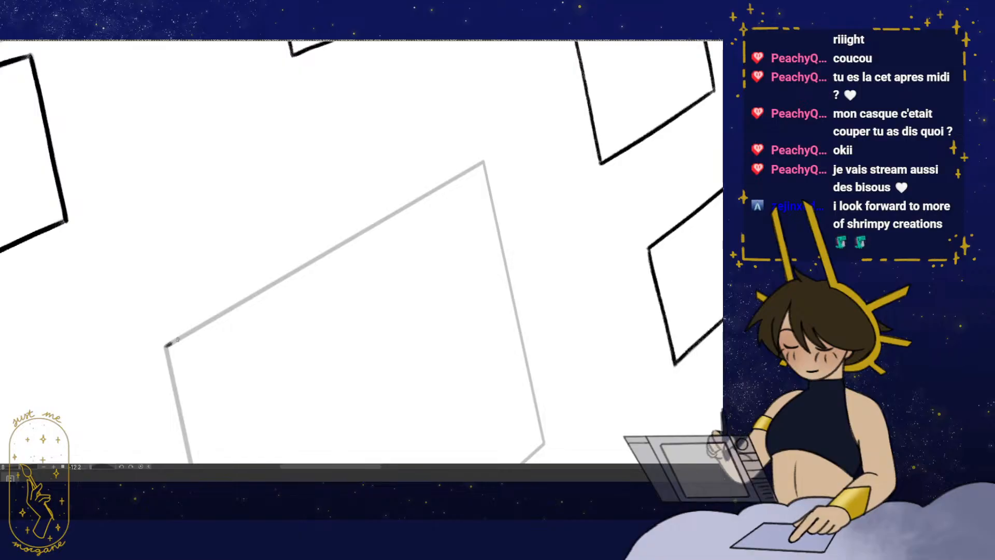
- Ink the top edge of the large landscape frame low on the right wall, redoing the unsatisfactory stroke
drag(353, 250, 271, 306)
drag(211, 328, 401, 218)
key(ctrl+z)
drag(218, 324, 356, 245)
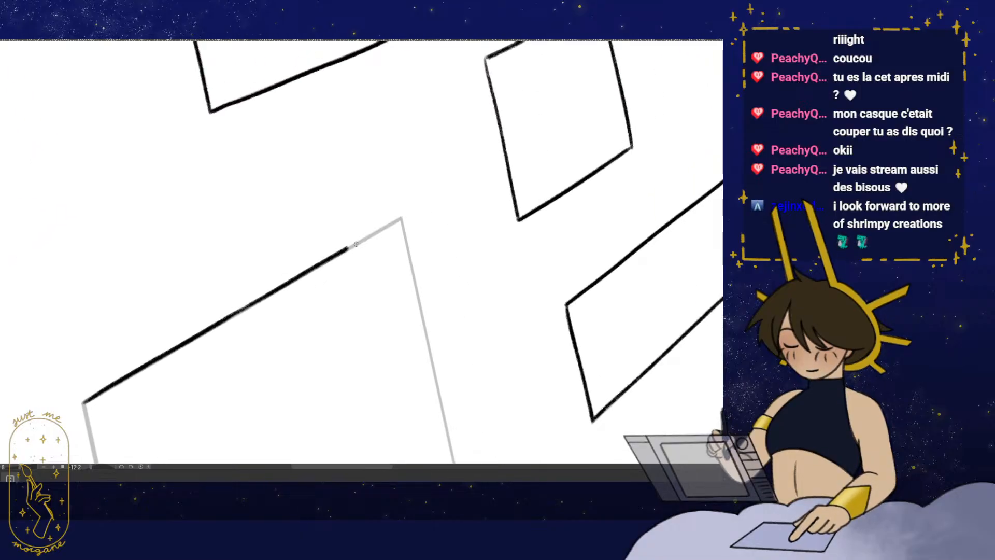
- Ink the left edge of the large landscape frame in a rotated view, redrawing the stroke to follow the grey guide
mouse_move(233, 387)
mouse_down()
mouse_move(352, 226)
mouse_move(382, 117)
mouse_up()
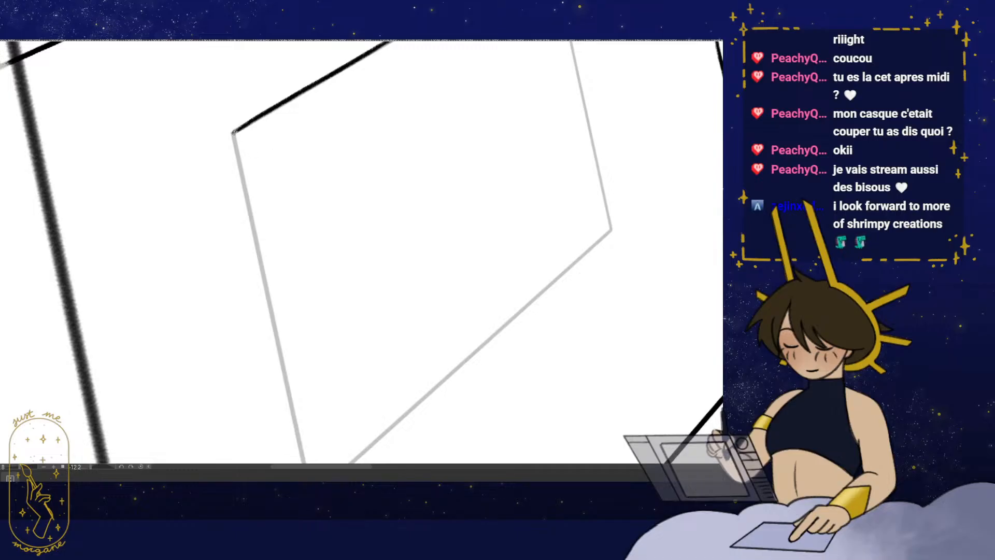
drag(377, 410, 183, 287)
key(h)
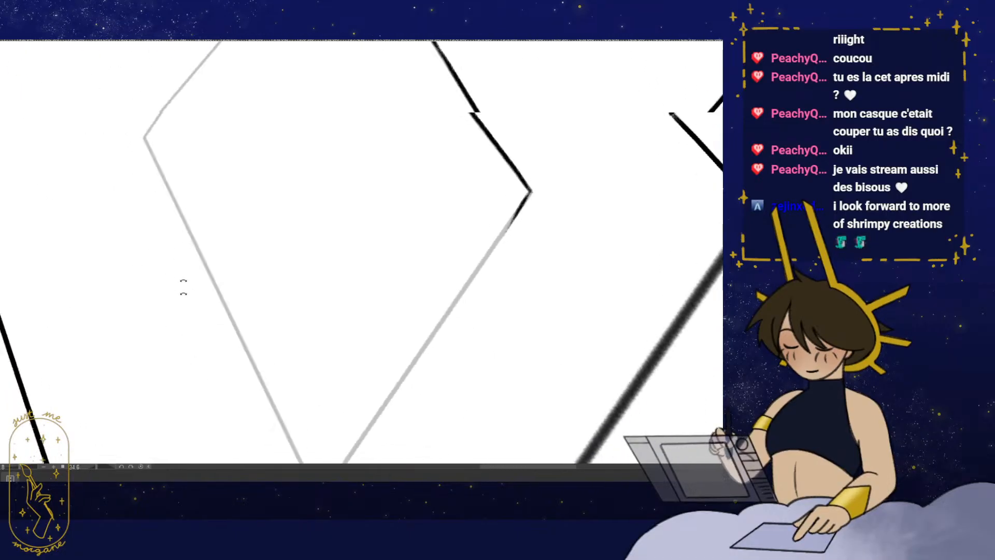
drag(220, 190, 239, 380)
mouse_move(265, 229)
mouse_down()
mouse_move(278, 227)
mouse_move(281, 238)
mouse_up()
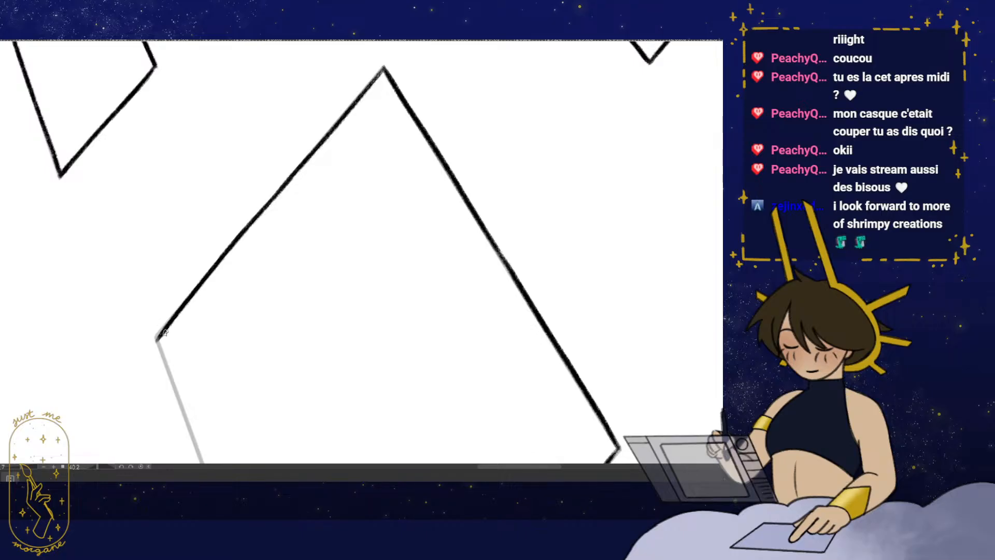
mouse_move(164, 332)
mouse_down()
mouse_move(184, 321)
mouse_move(290, 177)
mouse_up()
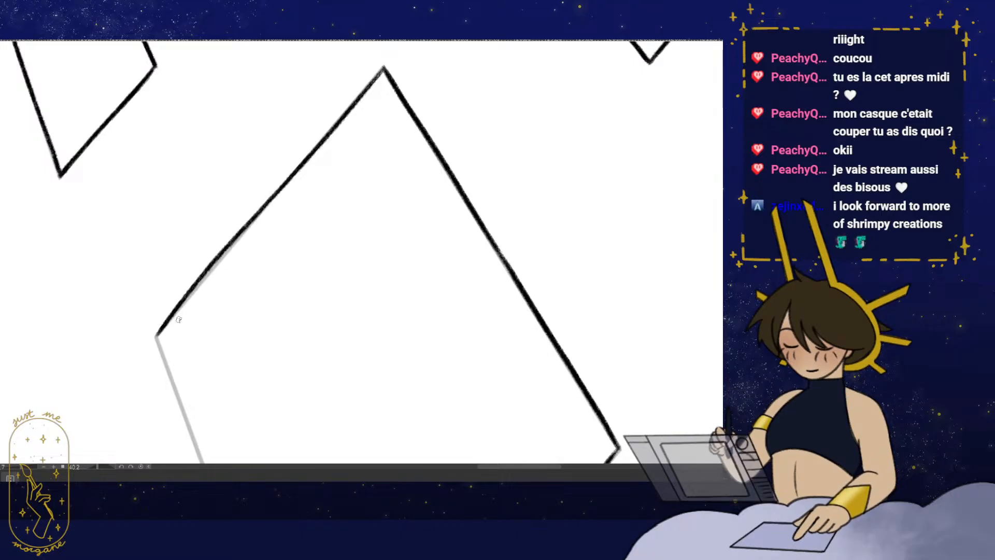
mouse_move(158, 334)
mouse_down()
mouse_move(264, 209)
mouse_move(157, 336)
mouse_move(405, 232)
mouse_move(427, 388)
mouse_move(325, 413)
mouse_move(296, 400)
mouse_move(282, 310)
mouse_move(320, 336)
mouse_move(362, 323)
mouse_move(357, 350)
mouse_move(335, 343)
mouse_move(397, 314)
mouse_up()
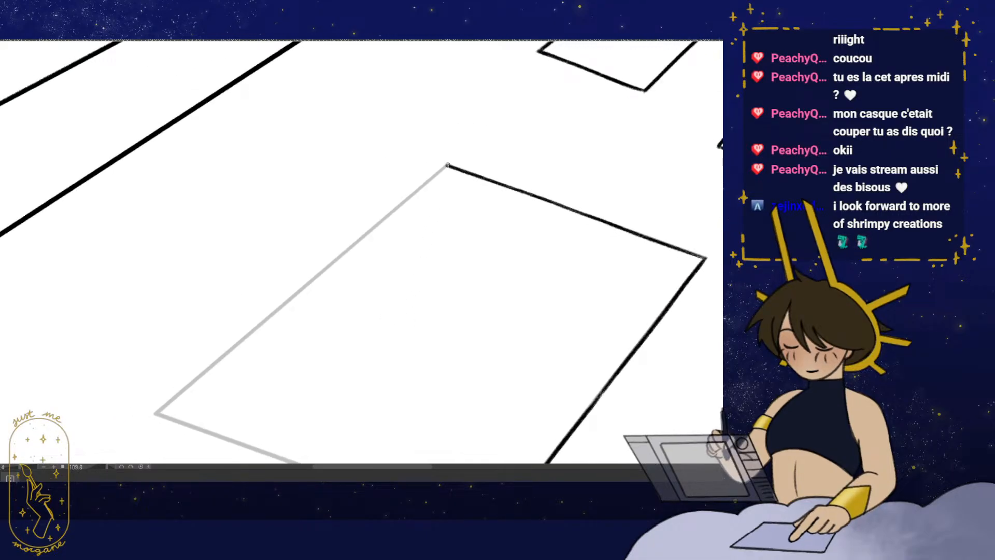
- Ink the bottom edge of the large landscape frame, the one facing the baseboard, from corner to corner
drag(447, 166, 379, 222)
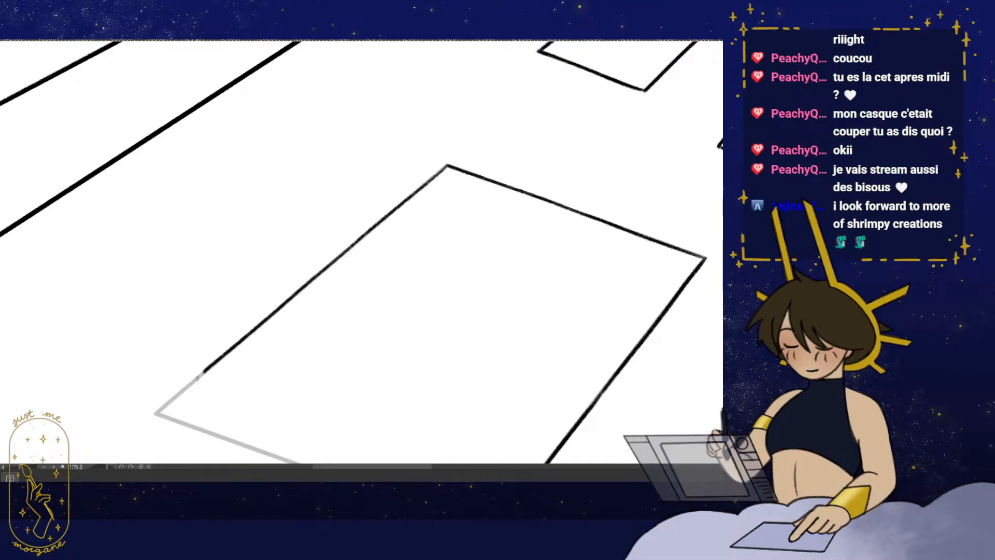
drag(301, 348, 229, 417)
drag(342, 298, 378, 269)
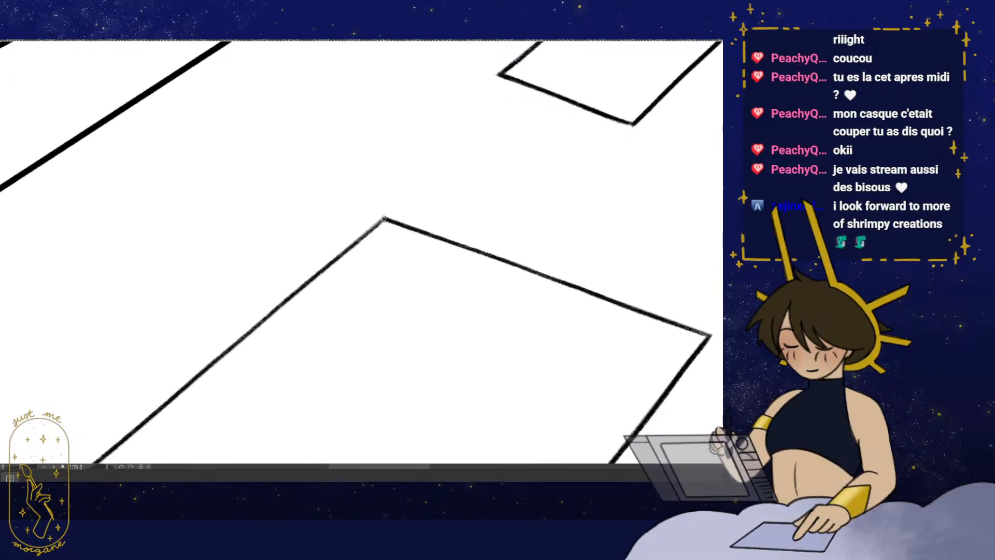
drag(391, 231, 322, 290)
- Ink the right edge of the large landscape frame to close its outline, then restore the canvas rotation
drag(403, 330, 288, 297)
mouse_move(279, 295)
mouse_down()
mouse_move(295, 283)
mouse_move(218, 332)
mouse_up()
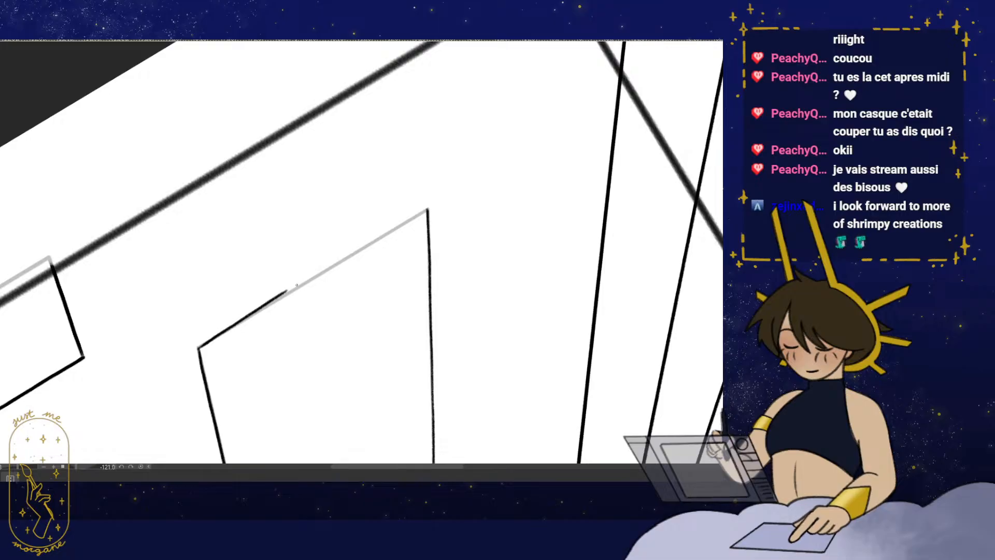
drag(231, 328, 399, 232)
key(ctrl+at)
drag(350, 355, 374, 354)
mouse_move(393, 318)
mouse_down()
mouse_move(355, 395)
mouse_move(356, 378)
mouse_up()
- Place the grey portrait of two people on the canvas, overlapping the hallway's far right corner
key(Tab)
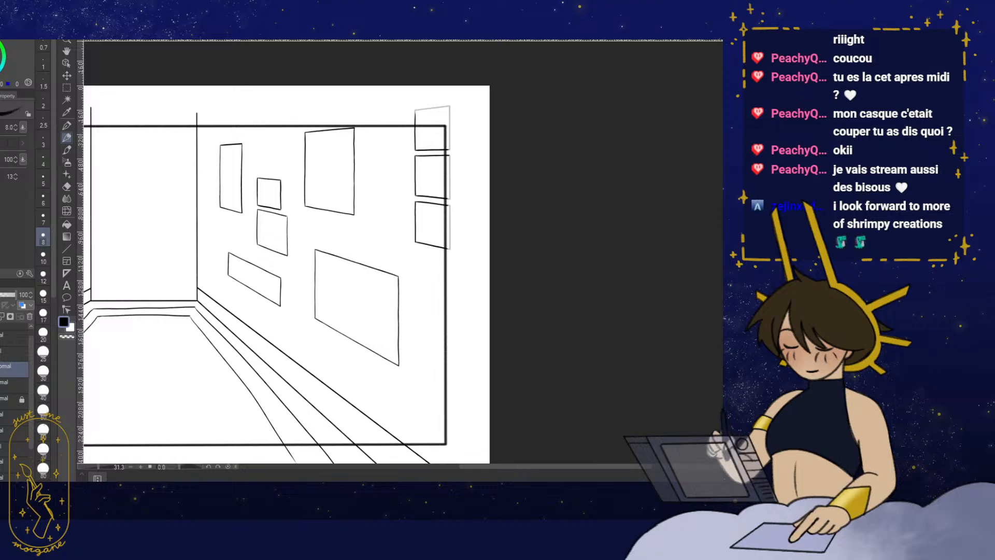
drag(196, 283, 198, 294)
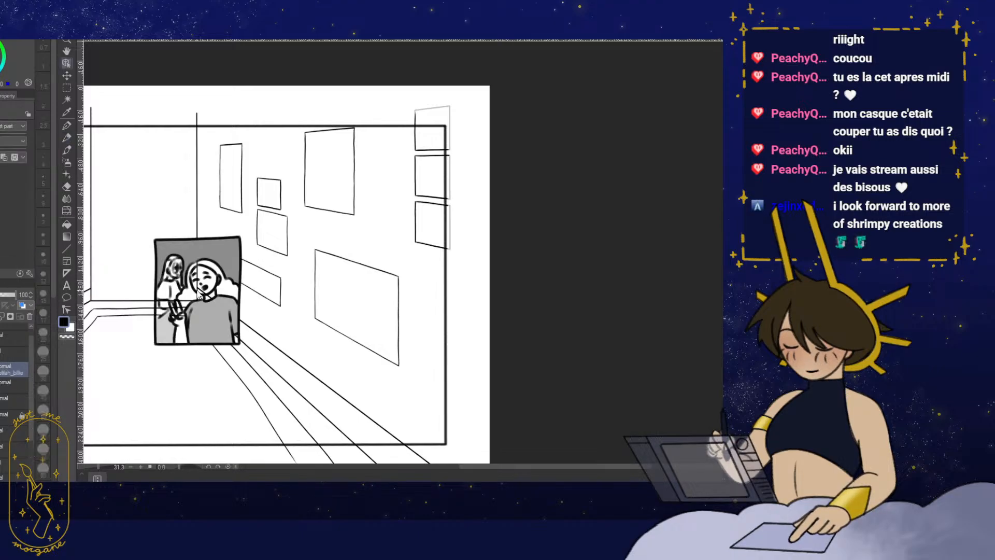
key(Tab)
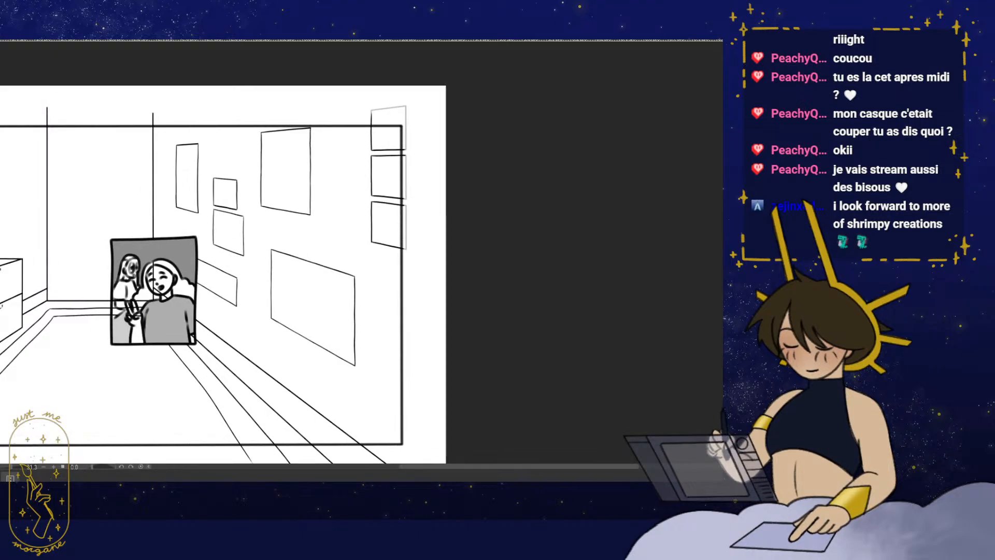
- Scale and distort the grey two-person portrait to fit the middle picture frame at the right wall's near end, in perspective
key(ctrl+t)
drag(154, 290, 409, 214)
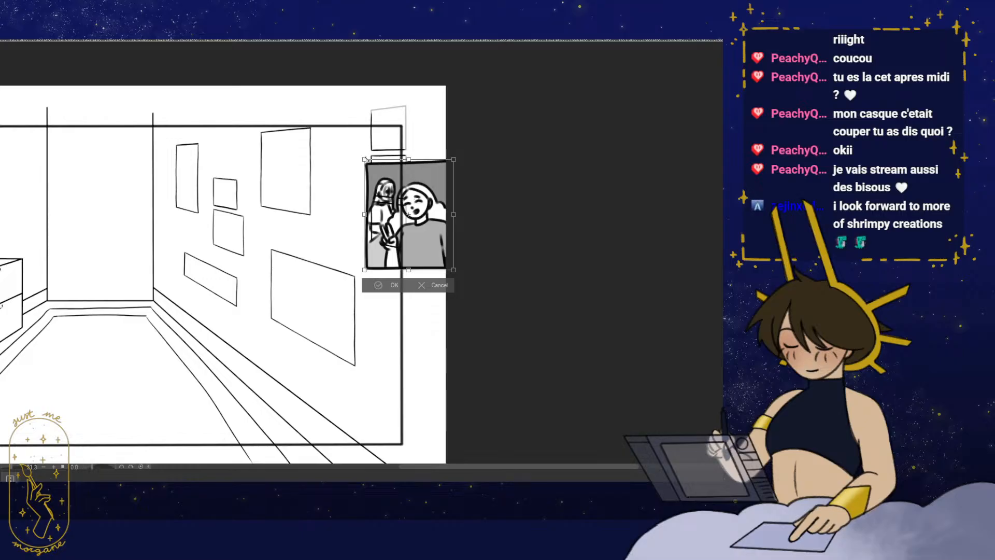
drag(373, 159, 372, 156)
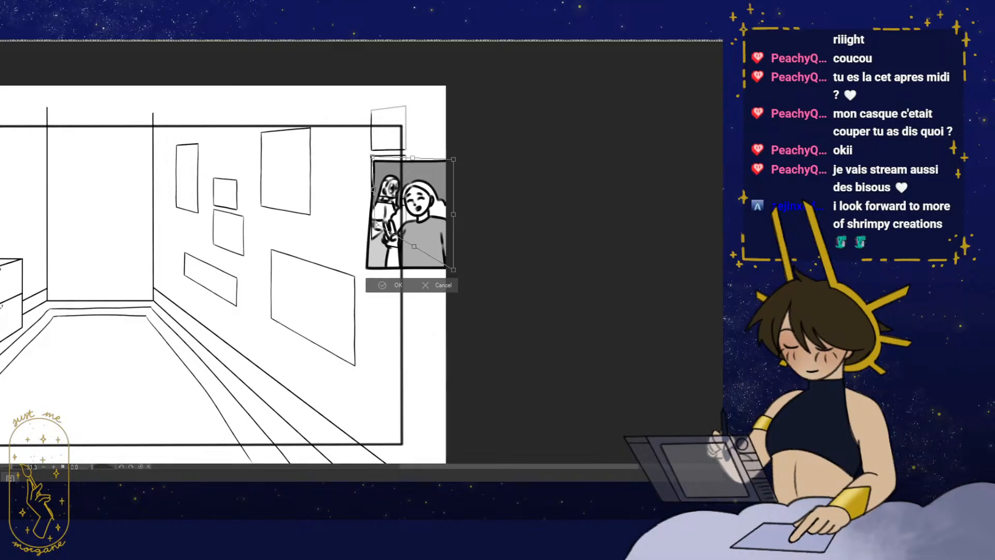
drag(376, 224, 371, 194)
drag(453, 269, 407, 197)
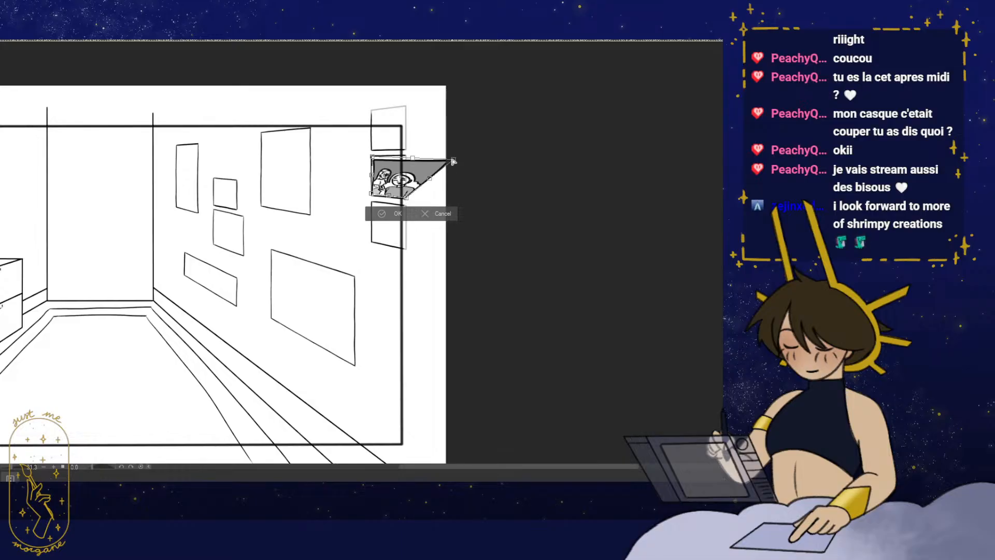
drag(453, 161, 407, 155)
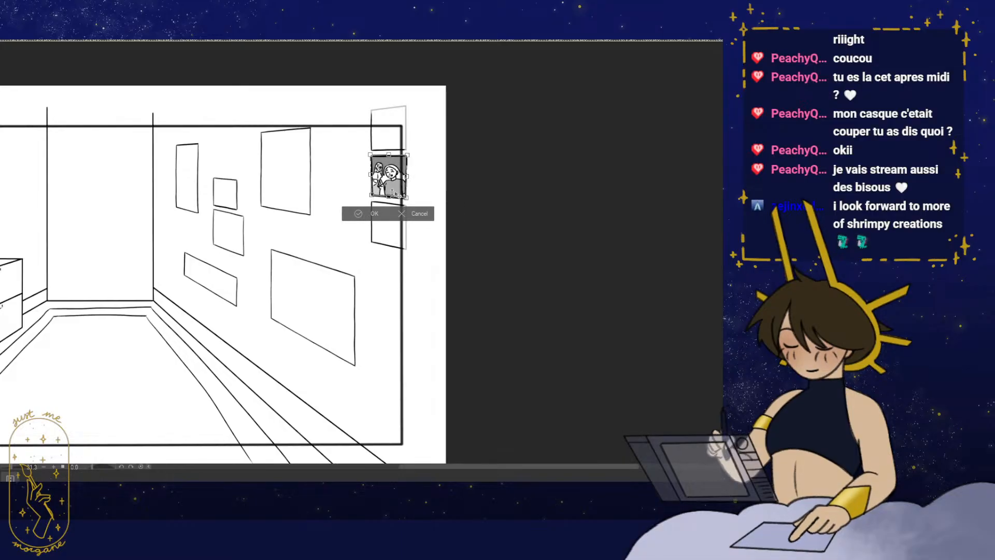
drag(406, 198, 406, 200)
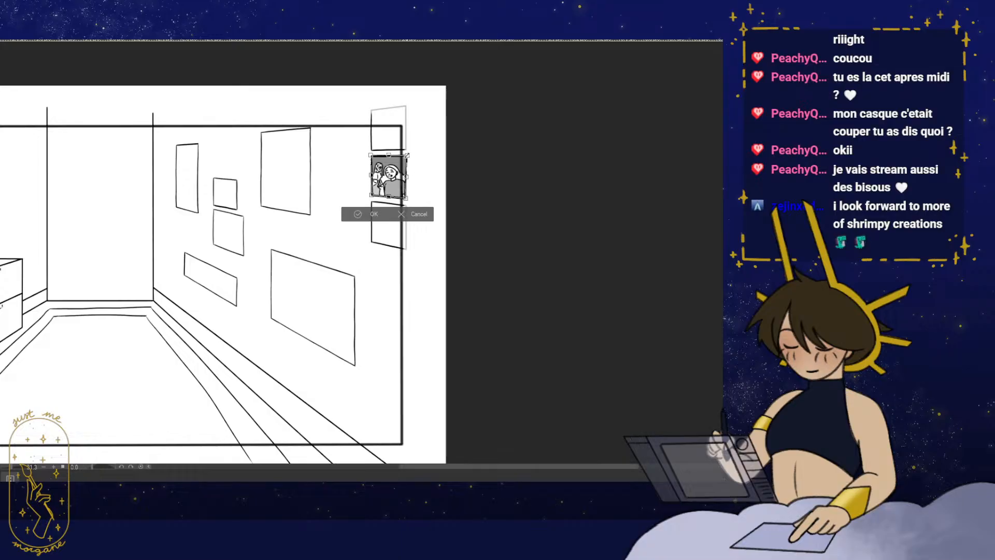
click(376, 214)
- Ink the foreground person's face outline, hairline, ear, eyebrows, closed eyes and mouth over the grey portrait
drag(412, 218, 400, 225)
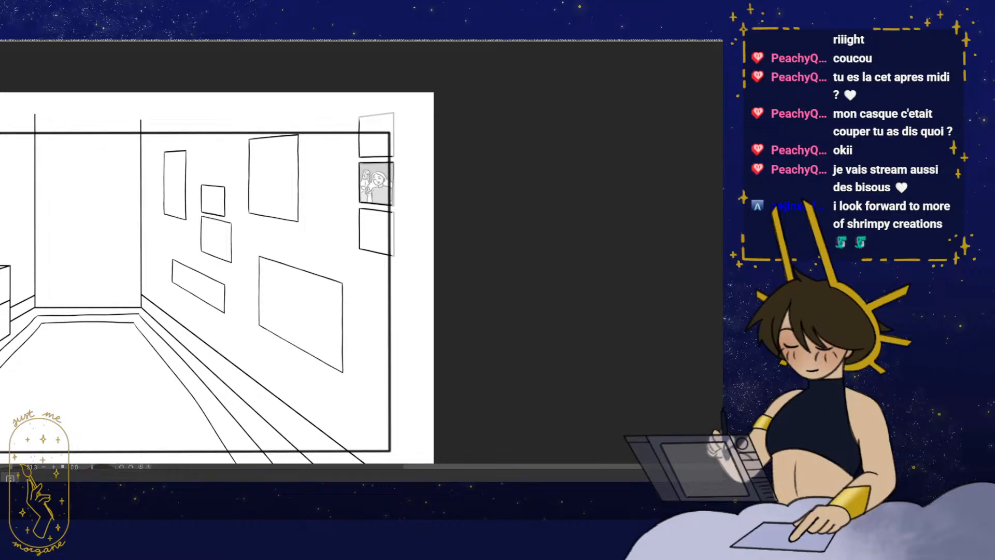
drag(389, 236, 377, 282)
drag(364, 224, 518, 228)
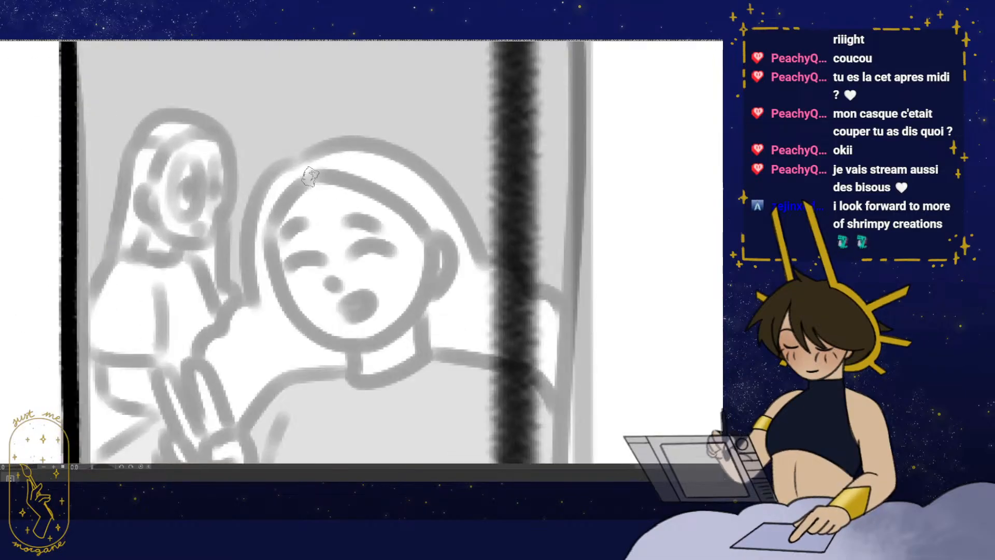
mouse_move(311, 174)
mouse_down()
mouse_move(269, 235)
mouse_move(290, 306)
mouse_up()
mouse_move(274, 266)
mouse_down()
mouse_move(379, 344)
mouse_move(438, 234)
mouse_move(439, 250)
mouse_move(346, 187)
mouse_up()
mouse_move(340, 227)
mouse_down()
mouse_move(381, 232)
mouse_move(391, 258)
mouse_up()
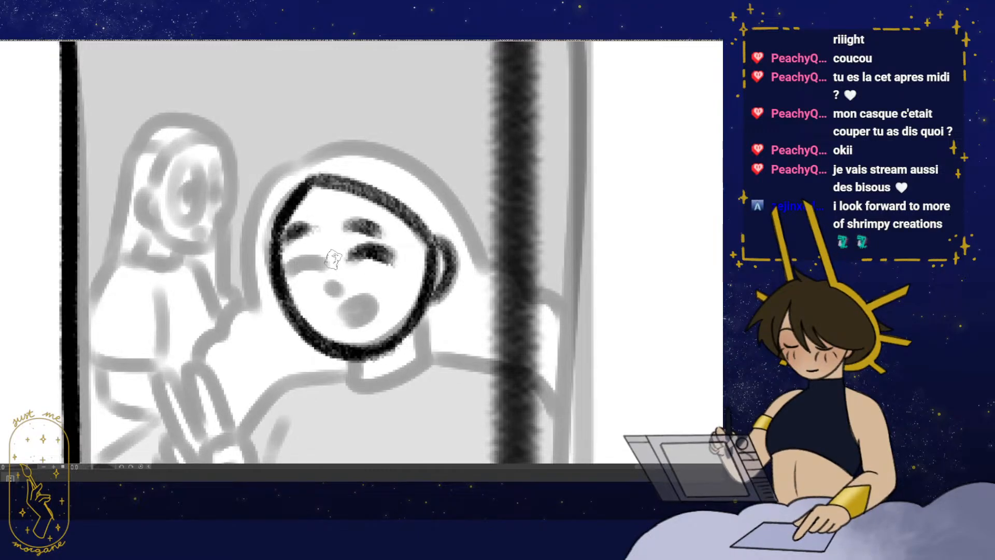
drag(285, 269, 327, 260)
drag(345, 309, 344, 321)
- Ink the foreground person's neck, the shoulder beside the raised arm, and the peace-sign hand with its forearm
drag(450, 303, 469, 209)
mouse_move(378, 259)
mouse_down()
mouse_move(448, 263)
mouse_move(478, 244)
mouse_move(292, 312)
mouse_move(320, 239)
mouse_move(289, 191)
mouse_move(294, 252)
mouse_up()
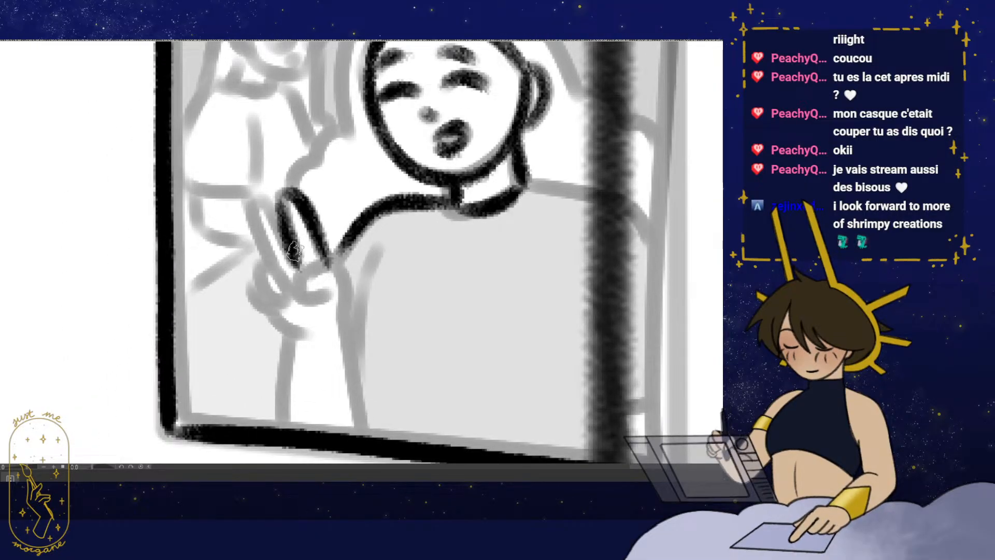
mouse_move(253, 209)
mouse_down()
mouse_move(259, 264)
mouse_move(293, 311)
mouse_move(270, 317)
mouse_move(305, 334)
mouse_up()
drag(301, 290, 325, 262)
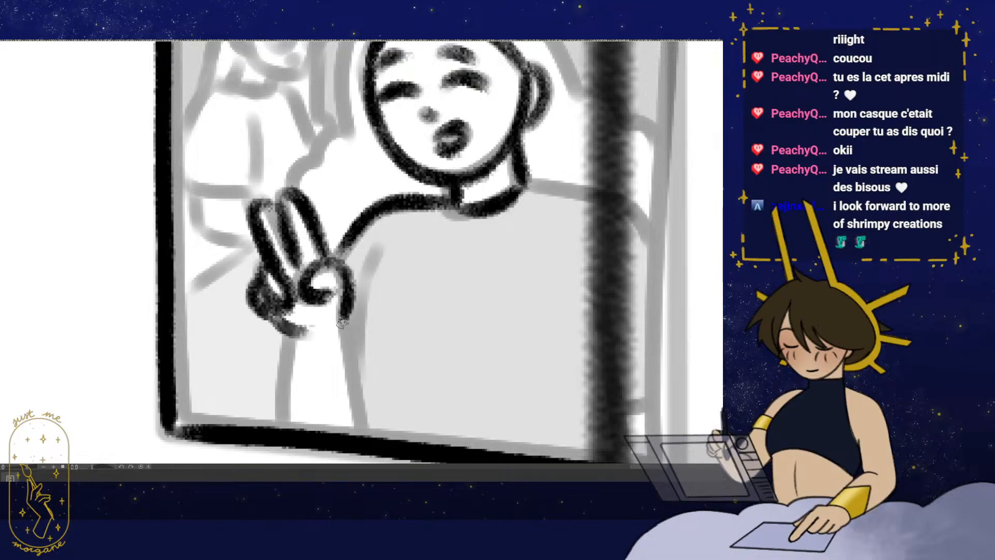
drag(342, 321, 368, 431)
drag(291, 337, 279, 432)
- Ink the foreground person's sleeve crease, opposite shoulder and the first edge of the hair beside the face
scroll(386, 322, down, 3)
mouse_move(430, 350)
mouse_down()
mouse_move(332, 356)
mouse_move(341, 338)
mouse_up()
drag(300, 281, 284, 338)
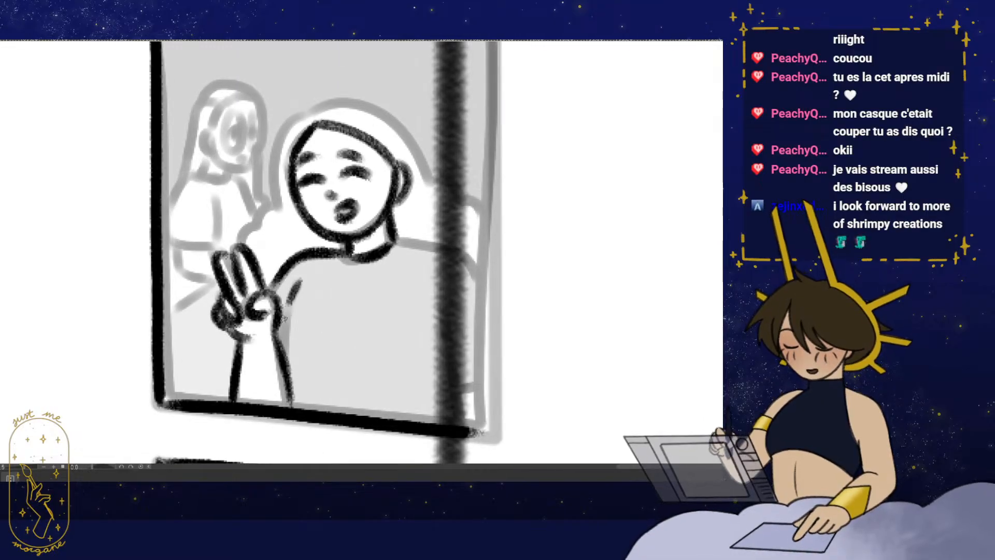
drag(338, 296, 343, 299)
drag(403, 246, 480, 277)
drag(417, 261, 460, 290)
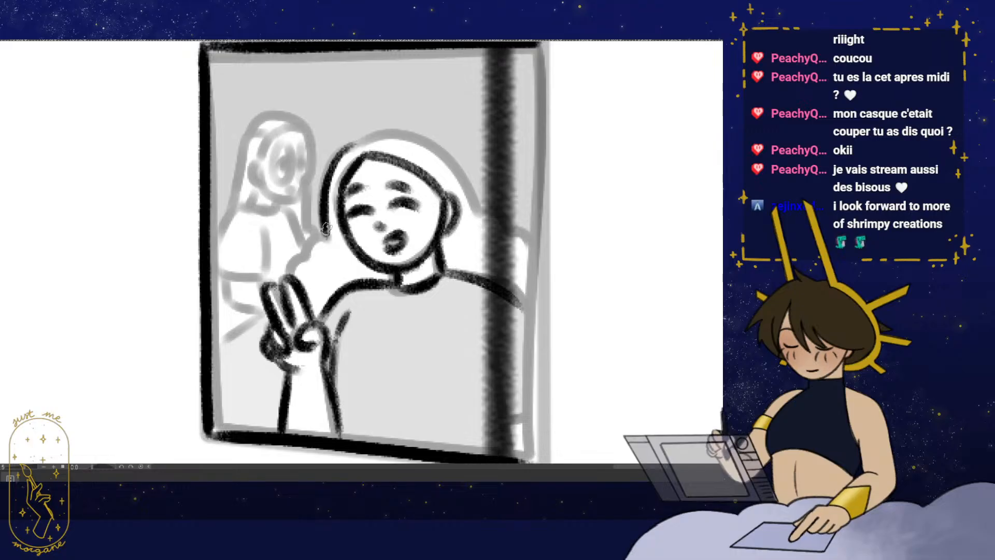
- Ink the rest of the foreground person's hair contour, working in a mirrored view for the crown and restoring the view
drag(303, 258, 289, 278)
key(h)
mouse_move(369, 142)
mouse_down()
mouse_move(395, 172)
mouse_move(286, 231)
mouse_up()
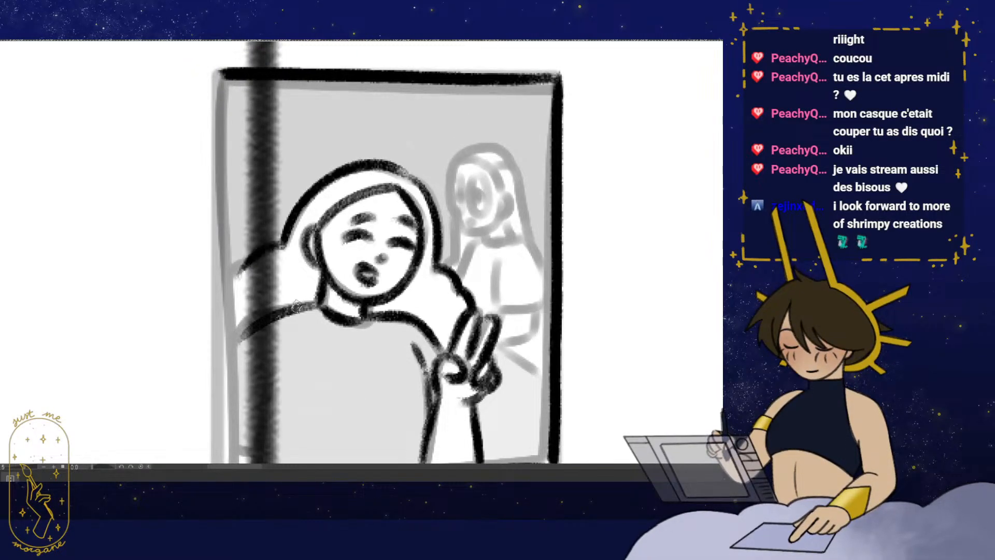
key(h)
drag(358, 322, 388, 332)
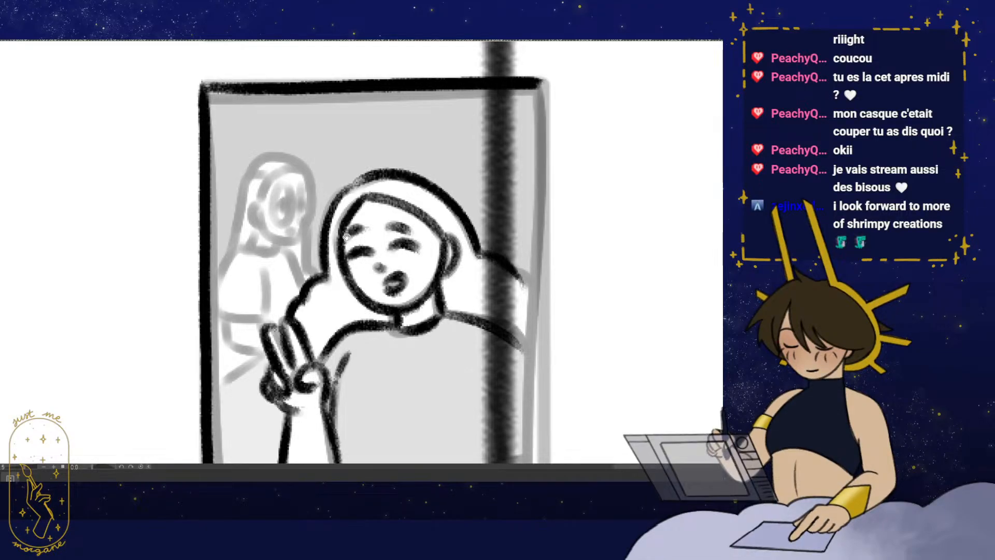
drag(346, 236, 353, 260)
- Ink the background figure's face outline, ear and ringed eyes in the portrait
drag(289, 233, 343, 224)
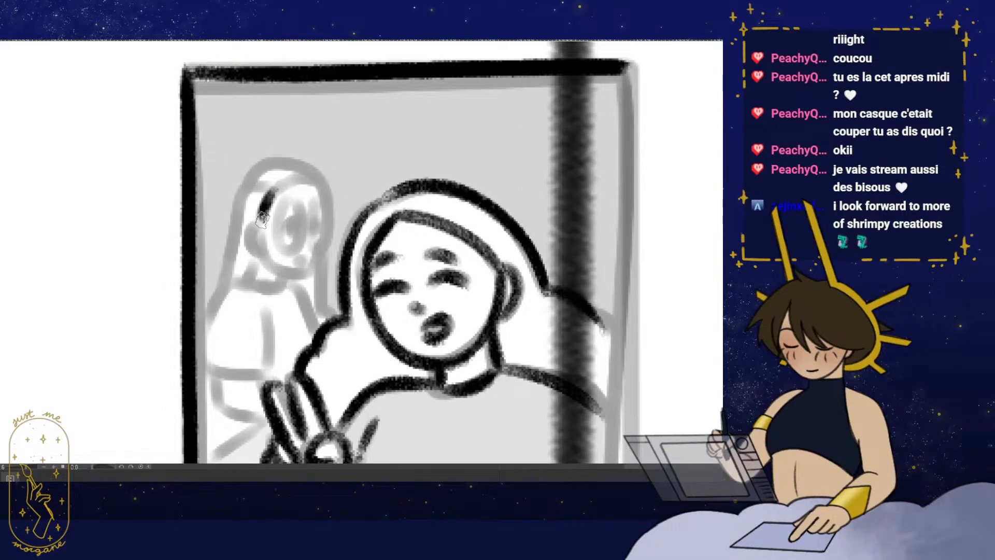
mouse_move(263, 218)
mouse_down()
mouse_move(251, 256)
mouse_move(308, 270)
mouse_move(381, 245)
mouse_up()
mouse_move(257, 164)
mouse_down()
mouse_move(312, 142)
mouse_move(311, 283)
mouse_up()
drag(319, 220, 329, 236)
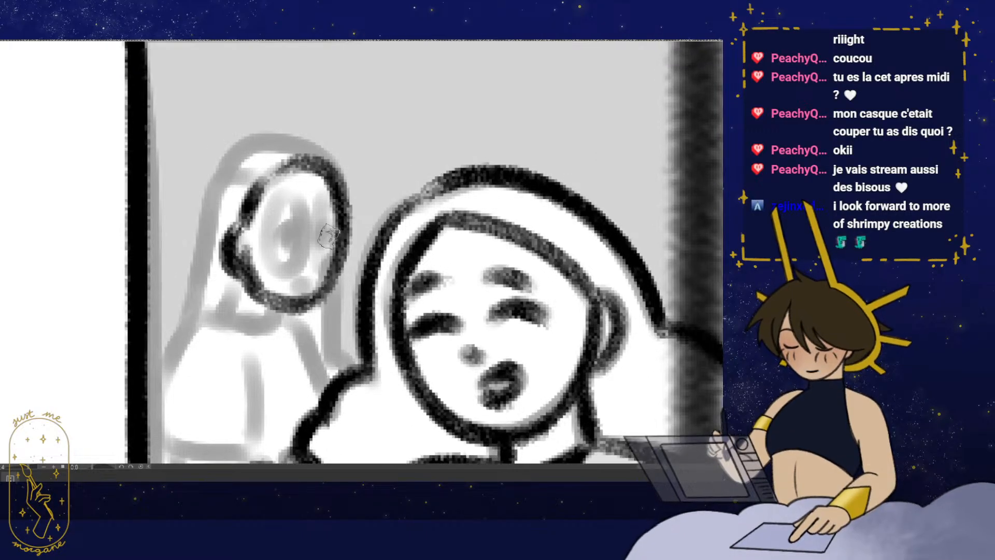
drag(281, 209, 290, 203)
drag(243, 228, 257, 231)
drag(292, 223, 284, 235)
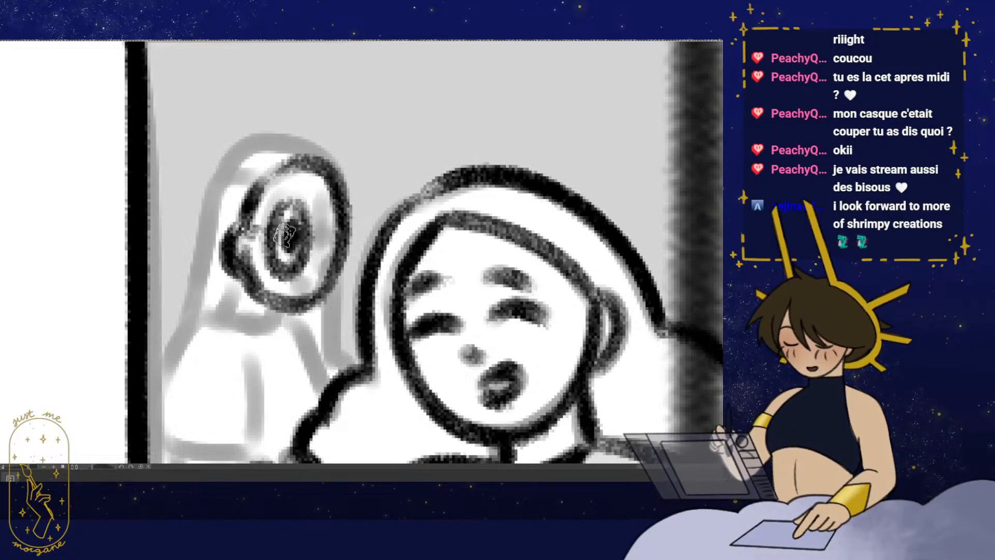
mouse_move(329, 209)
mouse_down()
mouse_move(333, 257)
mouse_move(344, 231)
mouse_up()
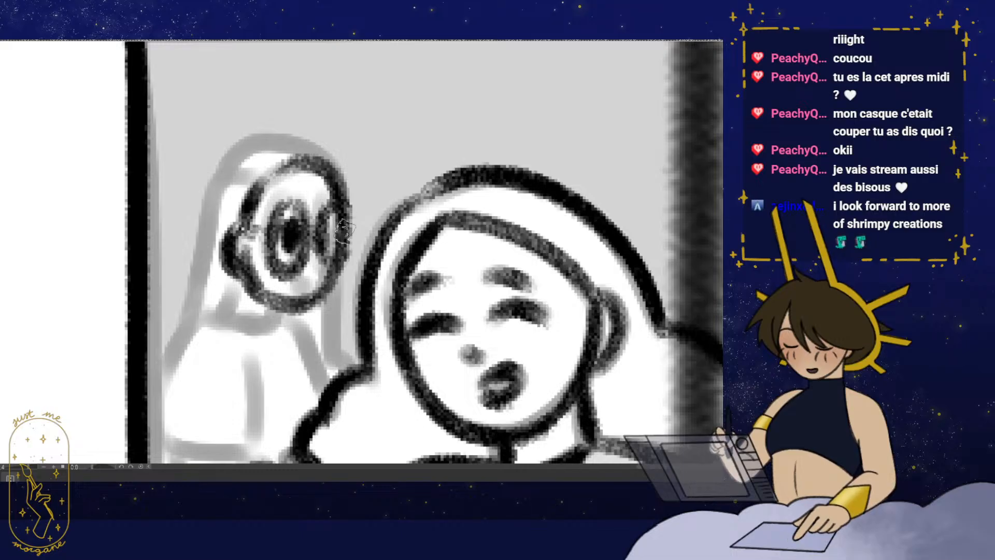
drag(303, 280, 315, 283)
drag(311, 277, 334, 269)
- Ink the background figure's back hair strand, neck and short-sleeved shirt
mouse_move(280, 171)
mouse_down()
mouse_move(220, 283)
mouse_move(215, 312)
mouse_up()
mouse_move(259, 287)
mouse_down()
mouse_move(270, 231)
mouse_move(314, 259)
mouse_up()
drag(306, 275, 313, 250)
mouse_move(269, 221)
mouse_down()
mouse_move(249, 228)
mouse_move(192, 334)
mouse_move(281, 364)
mouse_up()
drag(290, 267, 284, 365)
drag(332, 231, 374, 310)
mouse_move(385, 357)
mouse_down()
mouse_move(390, 285)
mouse_move(396, 299)
mouse_up()
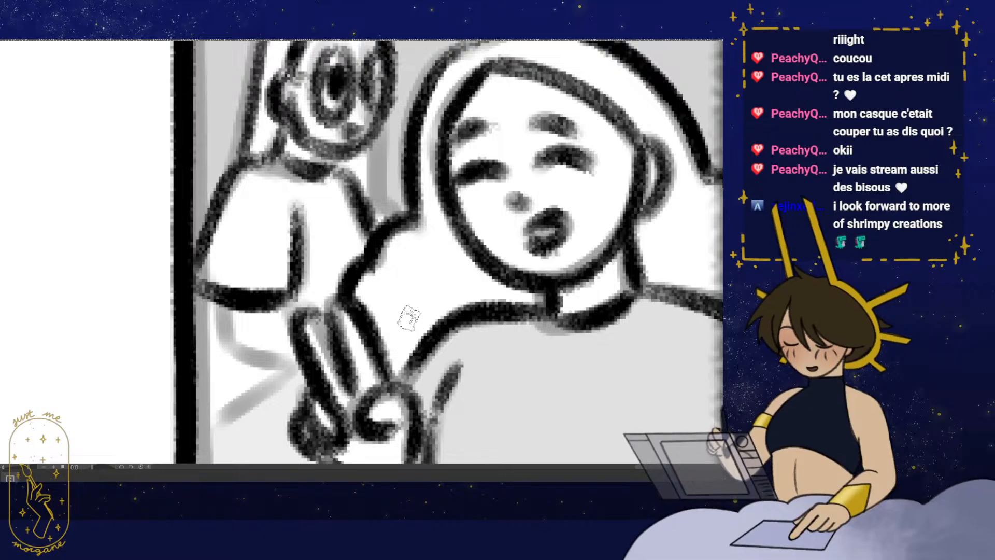
- Ink the background figure's bent arm, then the crown and front strand of the hair
drag(335, 334, 375, 285)
drag(265, 257, 338, 315)
mouse_move(322, 258)
mouse_down()
mouse_move(358, 325)
mouse_move(343, 312)
mouse_up()
scroll(345, 302, down, 3)
drag(393, 299, 337, 346)
scroll(339, 257, up, 2)
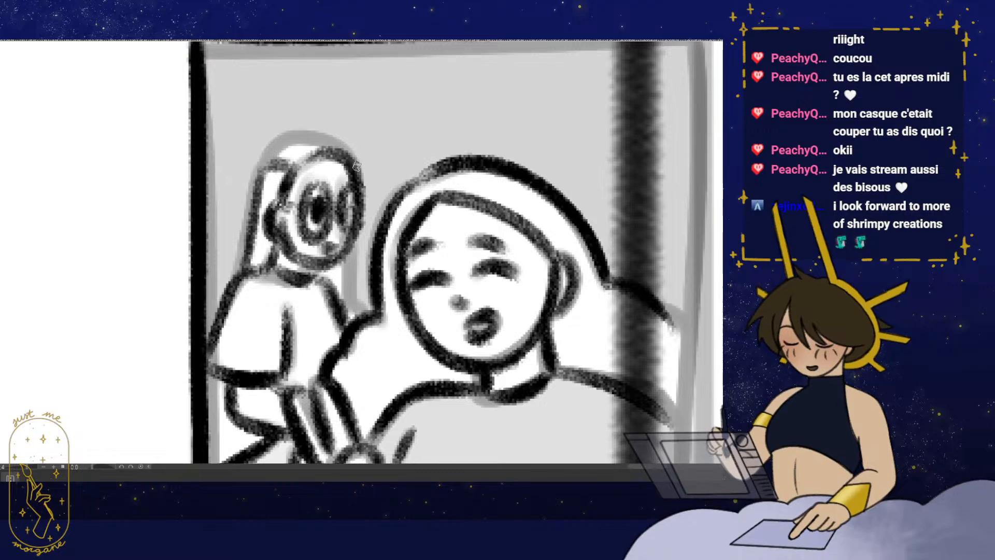
drag(355, 213, 353, 295)
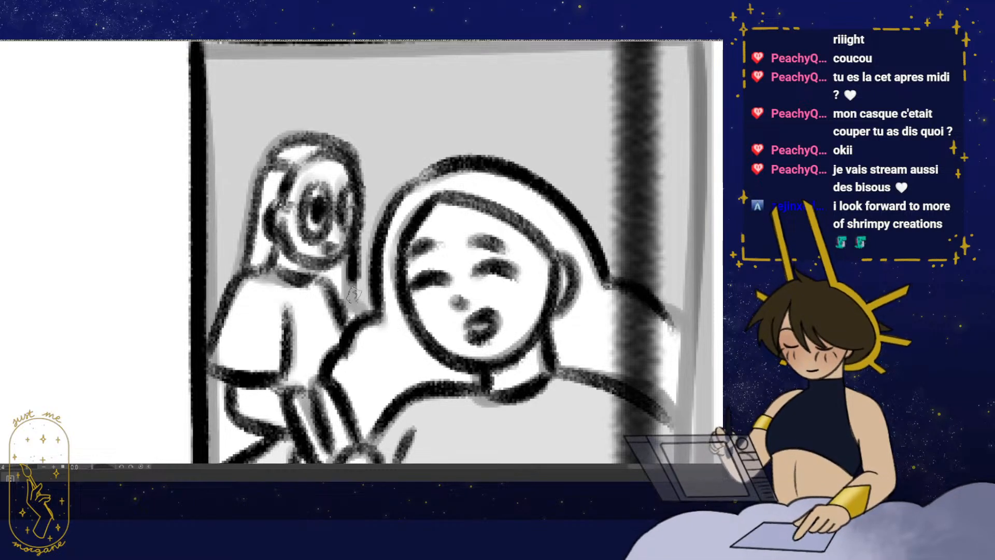
- Examine the full hallway line art with the grey guide sketches hidden
scroll(433, 311, down, 4)
drag(462, 403, 389, 360)
scroll(397, 339, down, 3)
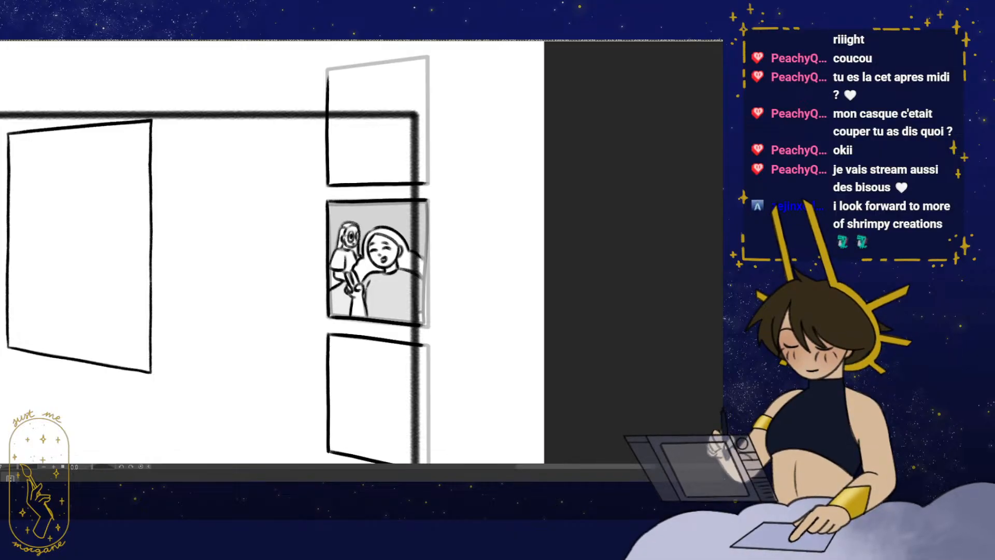
scroll(210, 378, down, 6)
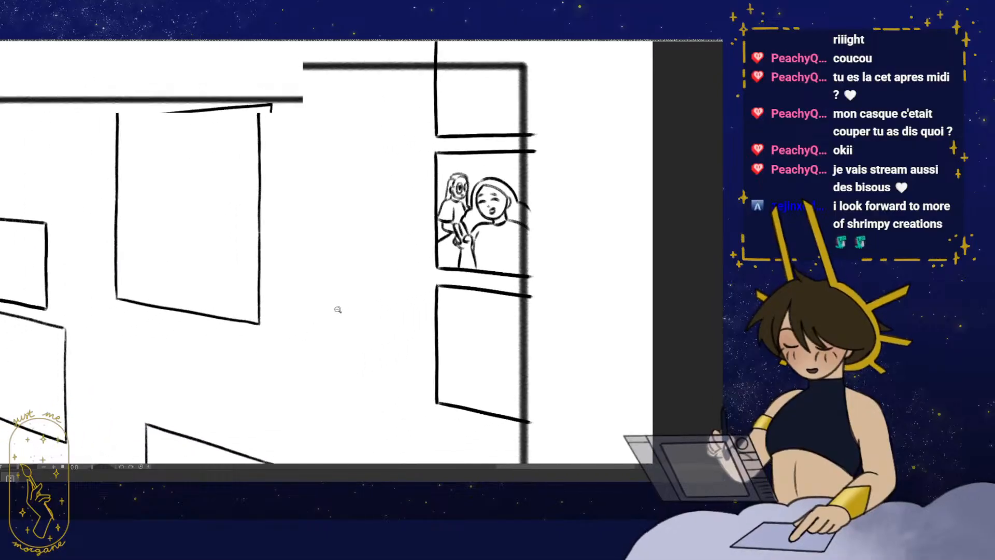
scroll(321, 342, down, 4)
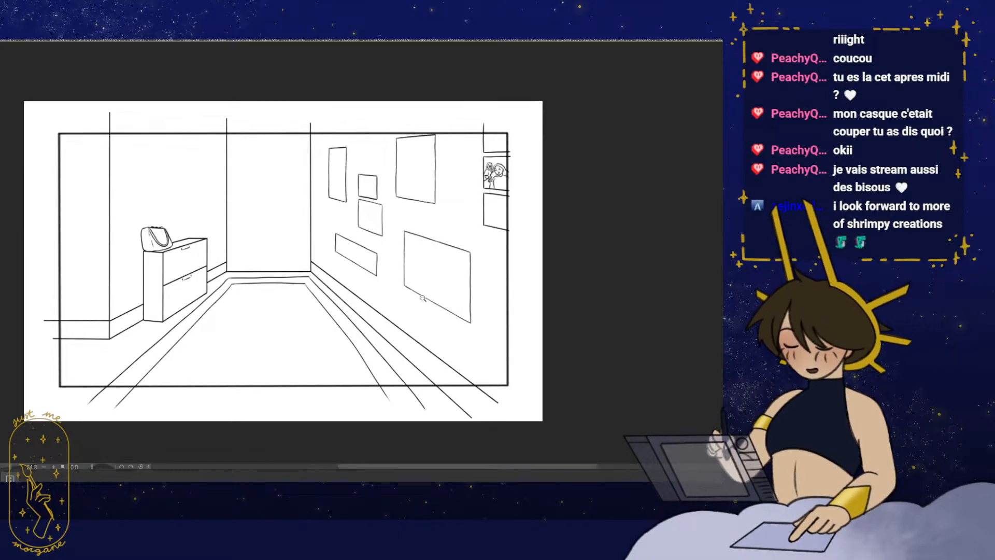
drag(275, 316, 291, 358)
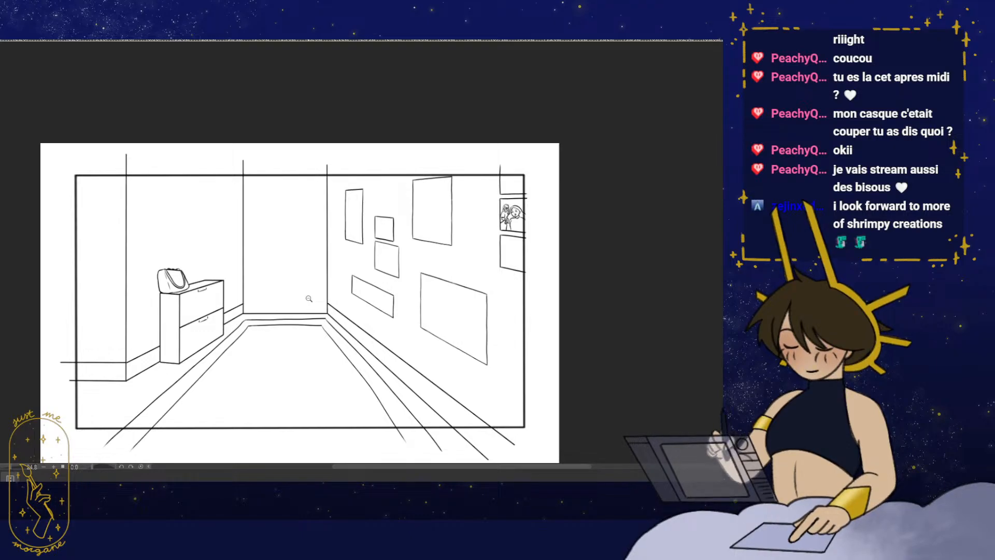
drag(379, 396, 373, 366)
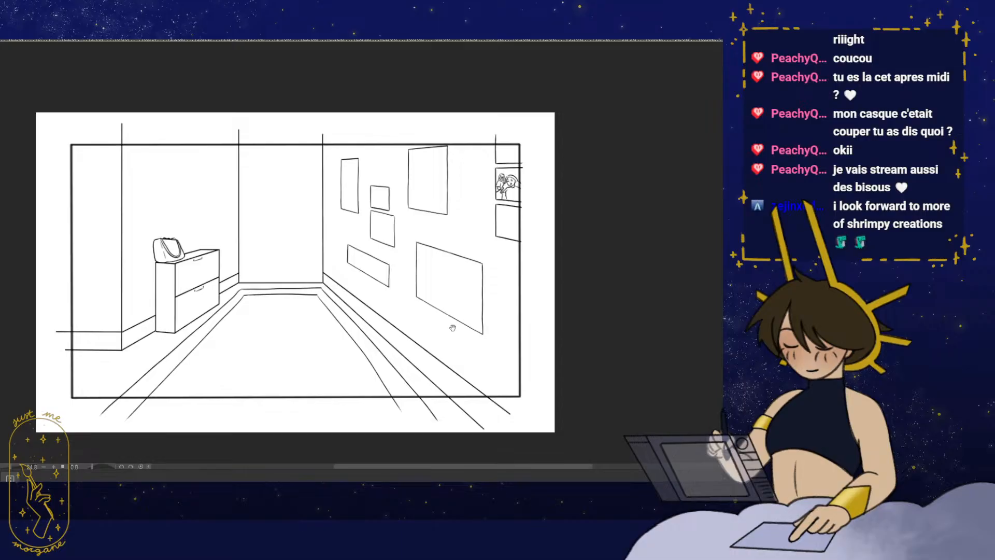
drag(457, 331, 438, 361)
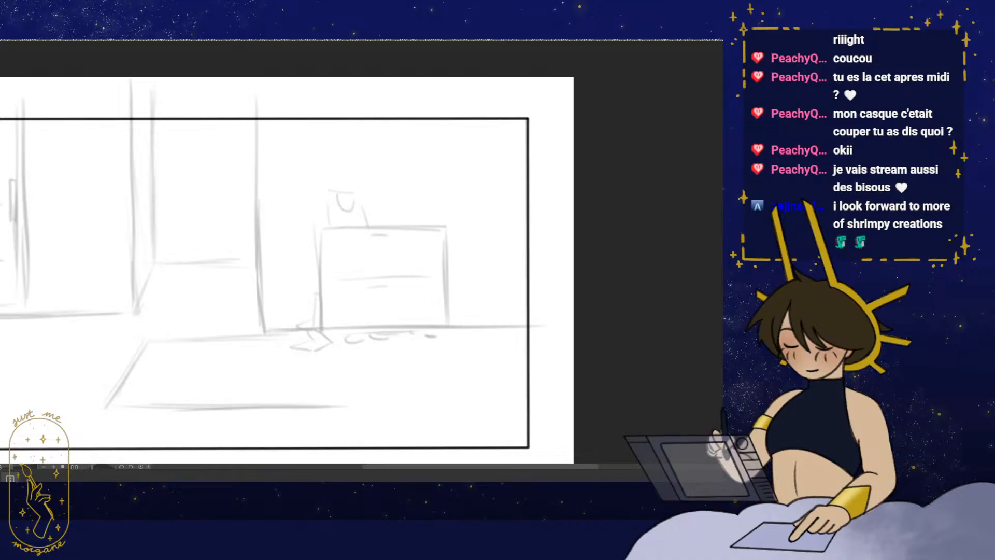
- Ink the straight floor line under the dresser and the vertical wall edge rising from its inner end in the new background
drag(325, 336, 370, 326)
mouse_move(397, 320)
mouse_down()
mouse_move(368, 361)
mouse_move(382, 341)
mouse_up()
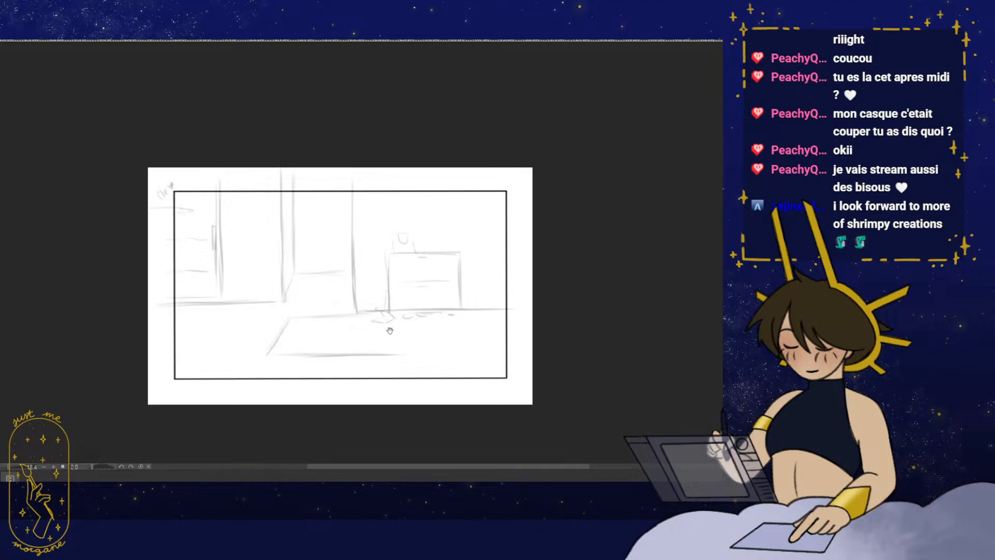
mouse_move(389, 331)
mouse_down()
mouse_move(373, 346)
mouse_move(369, 333)
mouse_move(597, 329)
mouse_up()
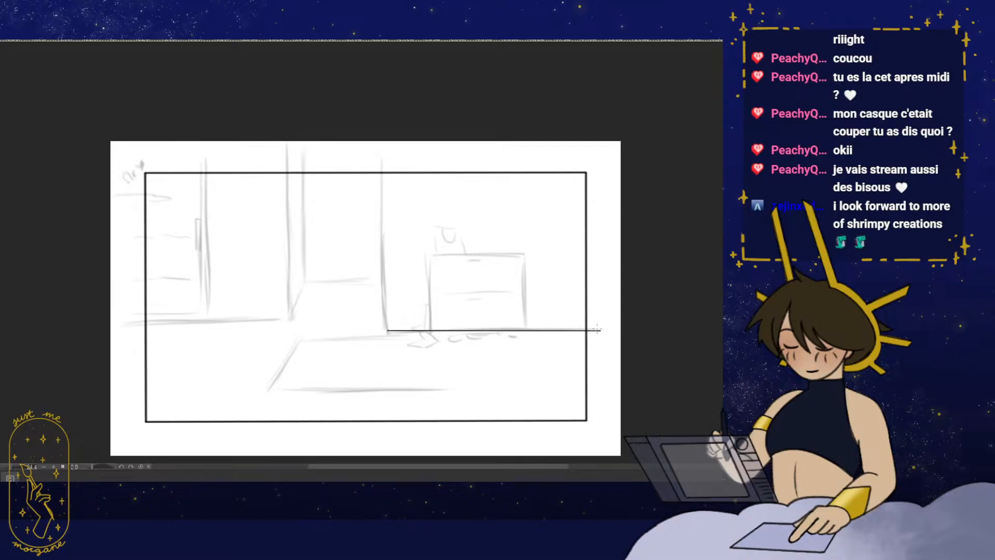
drag(387, 329, 387, 152)
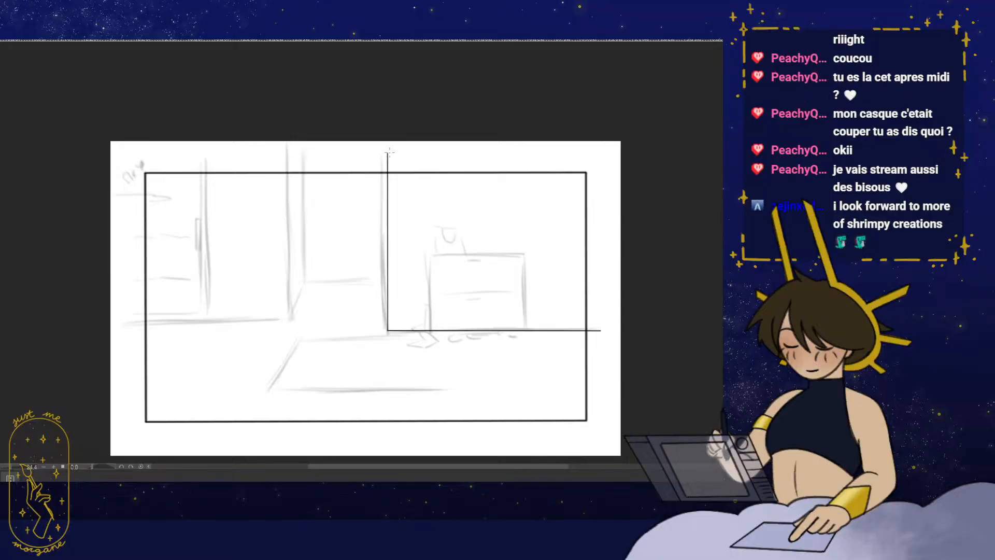
- Ink the horizontal floor line on the wall opposite the dresser and the vertical edge where that wall ends
drag(243, 335, 270, 354)
drag(157, 338, 316, 338)
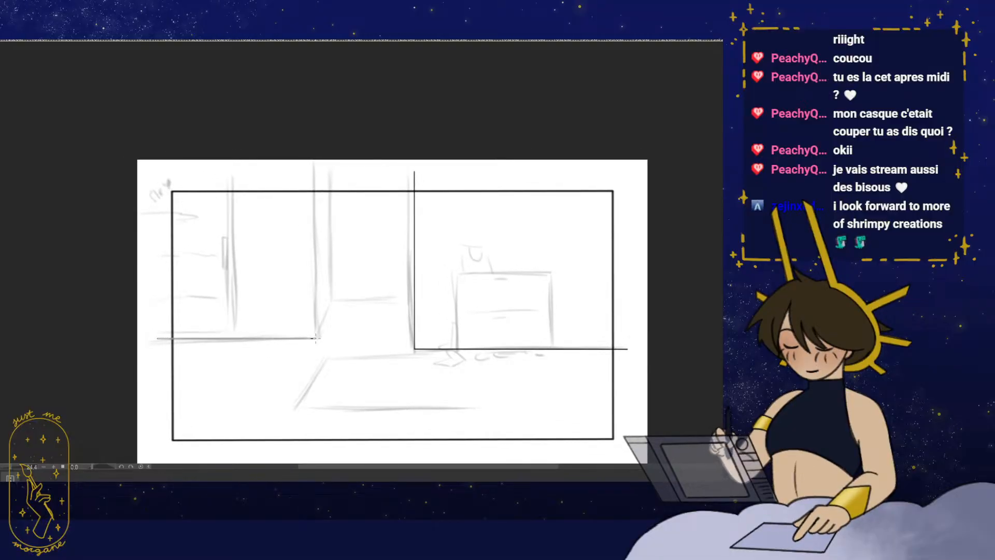
shift+click(315, 158)
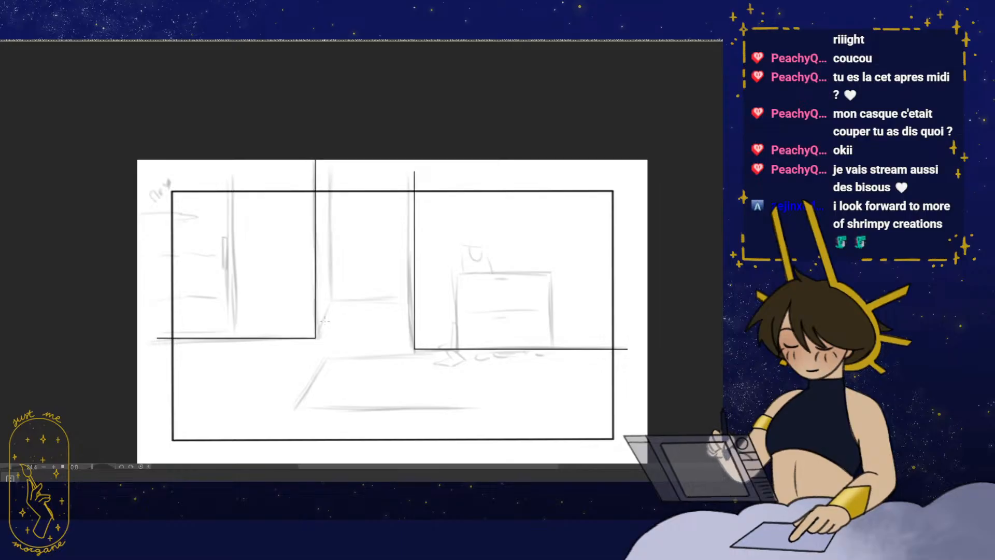
drag(315, 338, 331, 301)
key(ctrl+z)
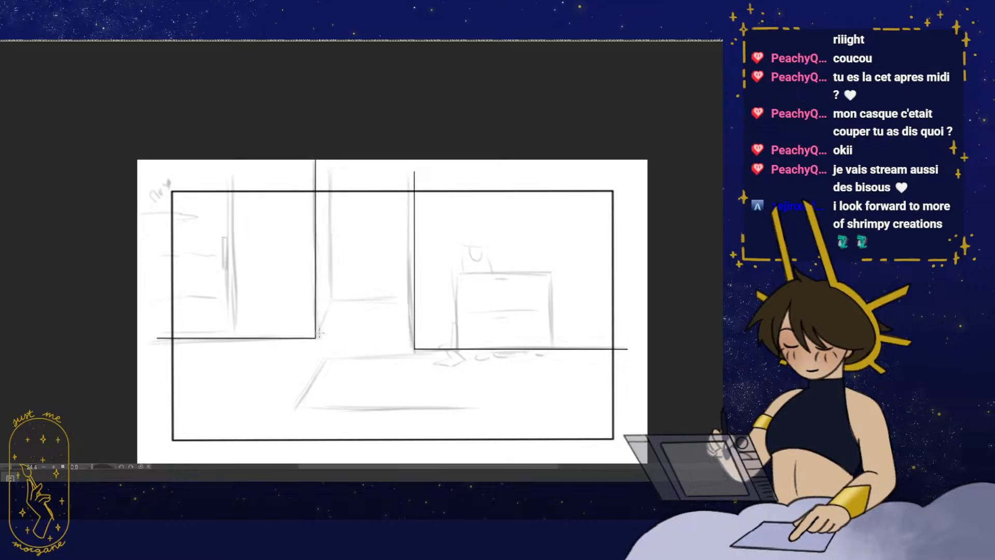
shift+click(330, 301)
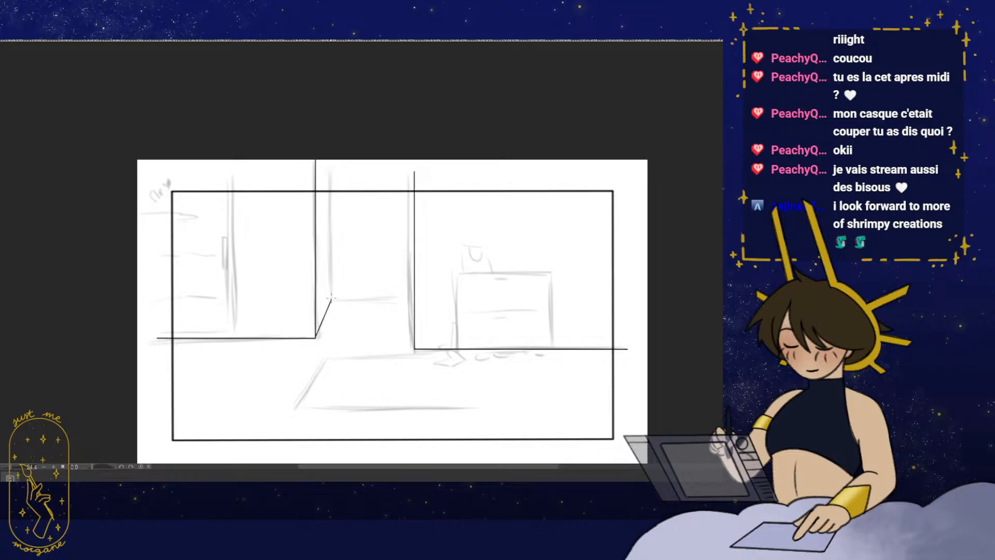
shift+click(331, 151)
mouse_move(347, 334)
mouse_down()
mouse_move(338, 340)
mouse_move(360, 331)
mouse_move(355, 338)
mouse_up()
key(ctrl+z)
key(ctrl+z)
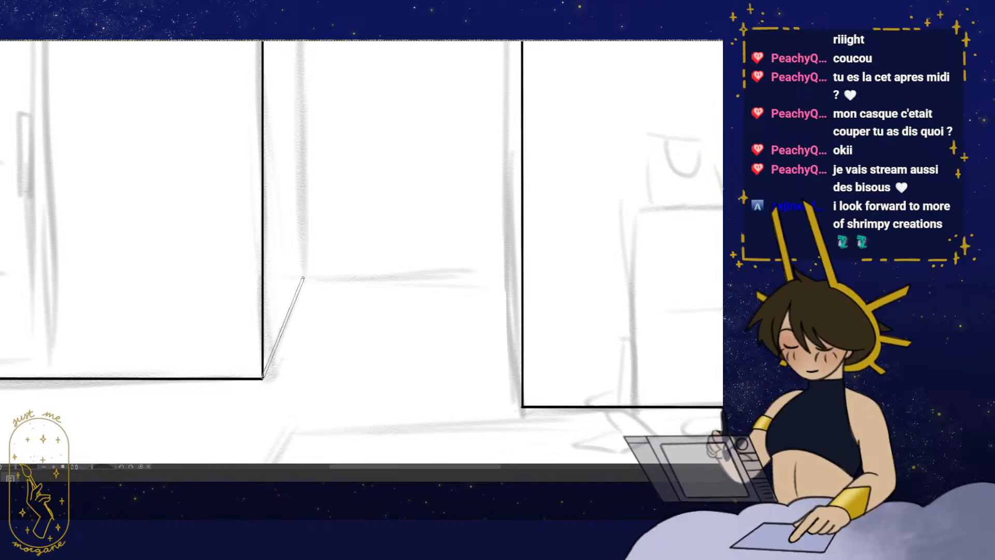
- Try inking the receding side wall's diagonal floor line, the back wall's horizontal floor line and the far corner's vertical edge
mouse_move(263, 379)
mouse_down()
mouse_move(303, 279)
mouse_move(522, 278)
mouse_up()
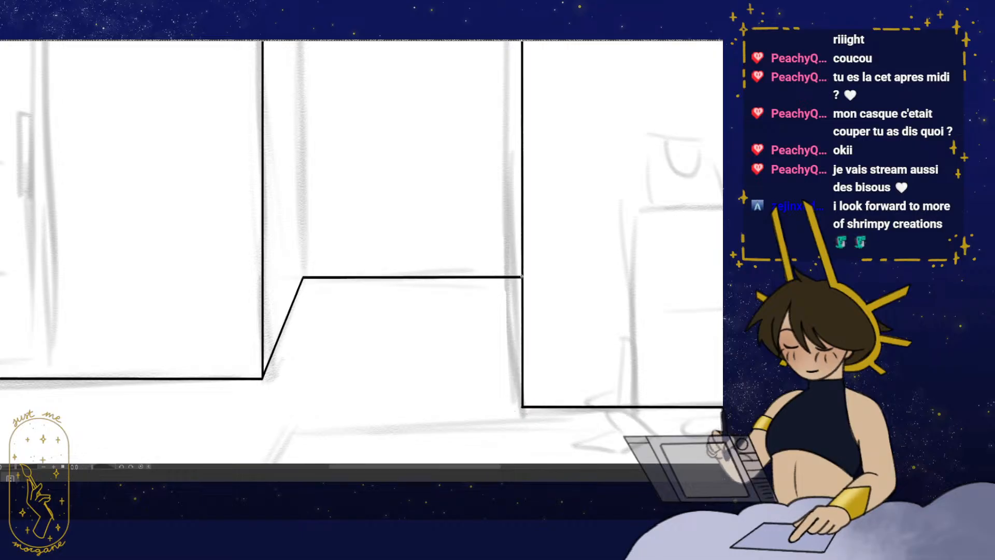
mouse_move(402, 321)
mouse_down()
mouse_move(399, 333)
mouse_move(337, 317)
mouse_move(328, 99)
mouse_up()
mouse_move(387, 401)
mouse_down()
mouse_move(380, 357)
mouse_move(364, 359)
mouse_up()
drag(415, 398, 331, 371)
drag(389, 332, 469, 334)
drag(397, 348, 415, 383)
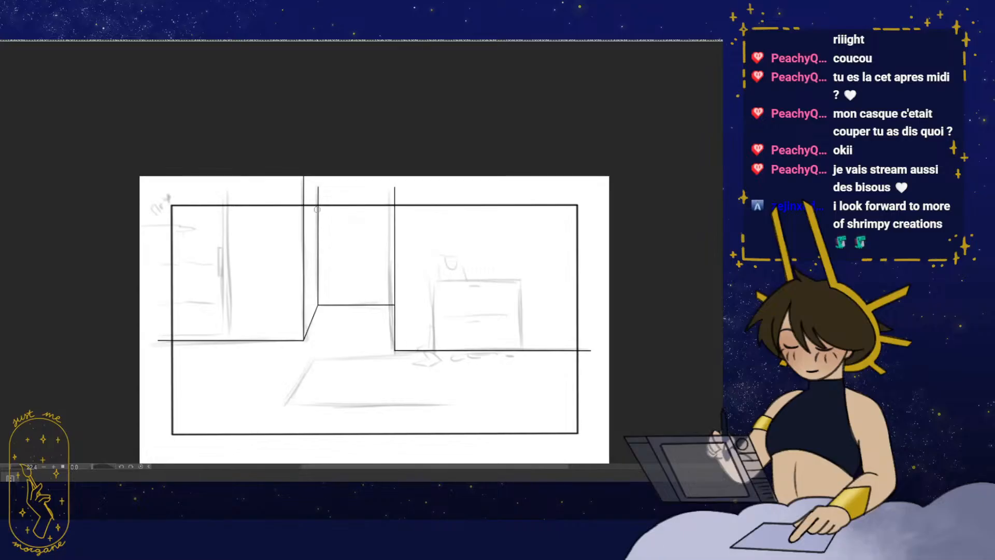
drag(317, 209, 322, 205)
- Remove the inked floor lines and vertical edges from the side wall and recess, keeping only the dresser wall's edge and floor line
drag(309, 311, 304, 177)
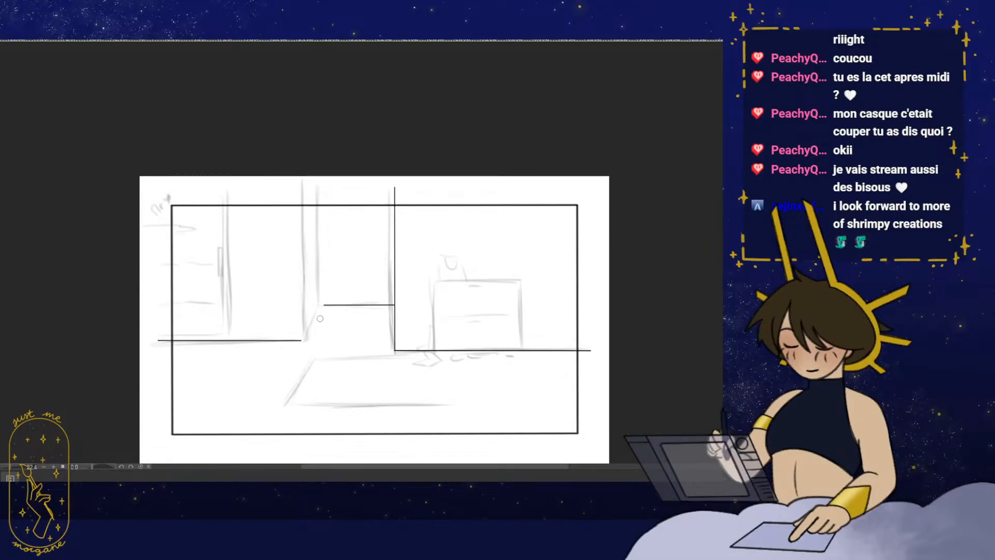
drag(320, 318, 376, 306)
click(369, 312)
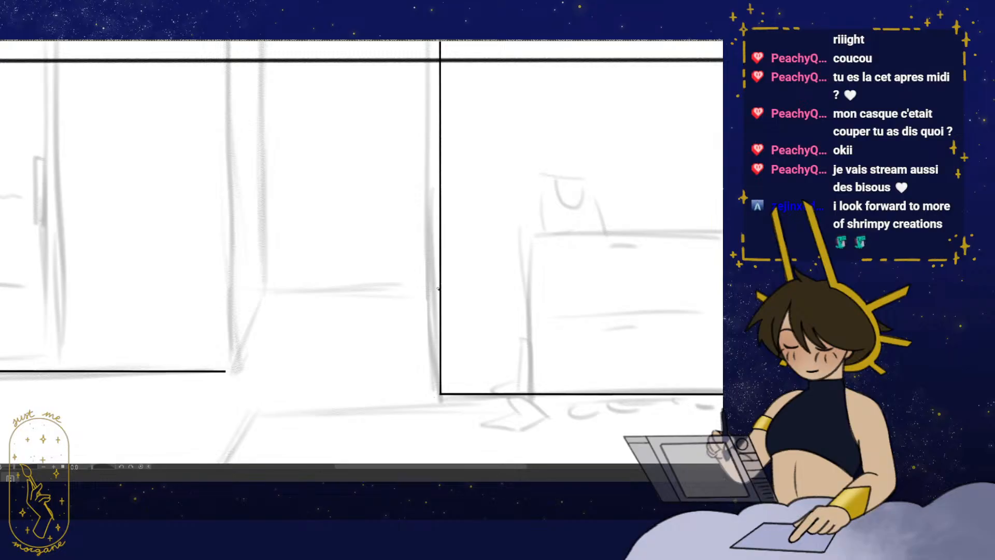
mouse_move(400, 311)
mouse_down()
mouse_move(375, 318)
mouse_move(463, 319)
mouse_up()
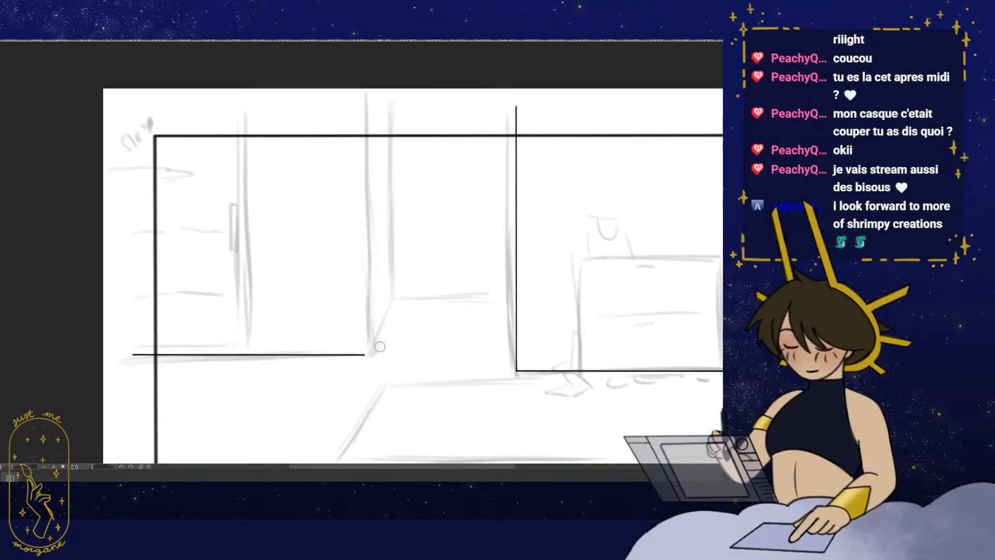
mouse_move(365, 354)
mouse_down()
mouse_move(160, 365)
mouse_move(234, 352)
mouse_move(127, 355)
mouse_up()
mouse_move(398, 398)
mouse_down()
mouse_move(363, 382)
mouse_move(356, 412)
mouse_move(346, 382)
mouse_up()
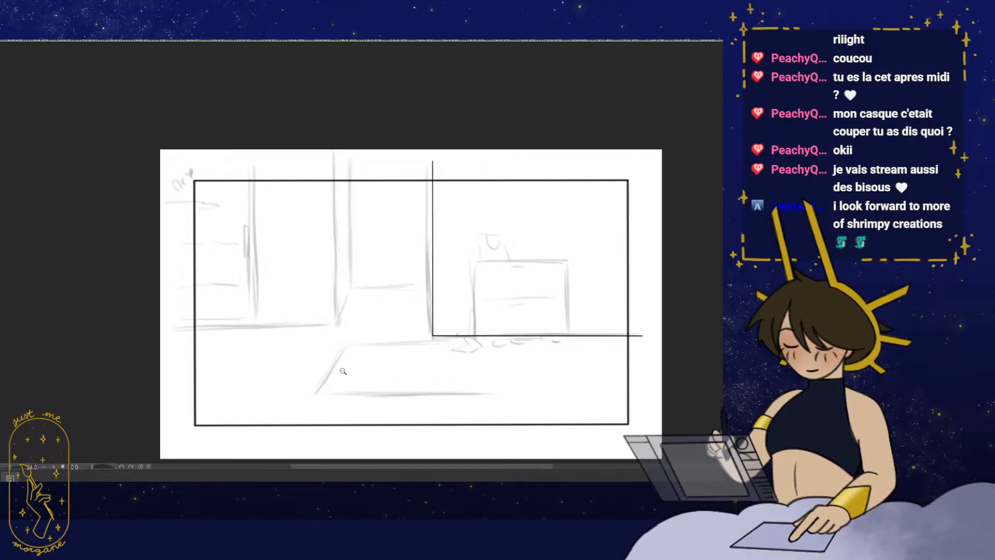
- Ink one straight horizontal floor line across the back wall, ending at the dresser wall's vertical edge
drag(460, 384, 485, 381)
drag(342, 350, 370, 358)
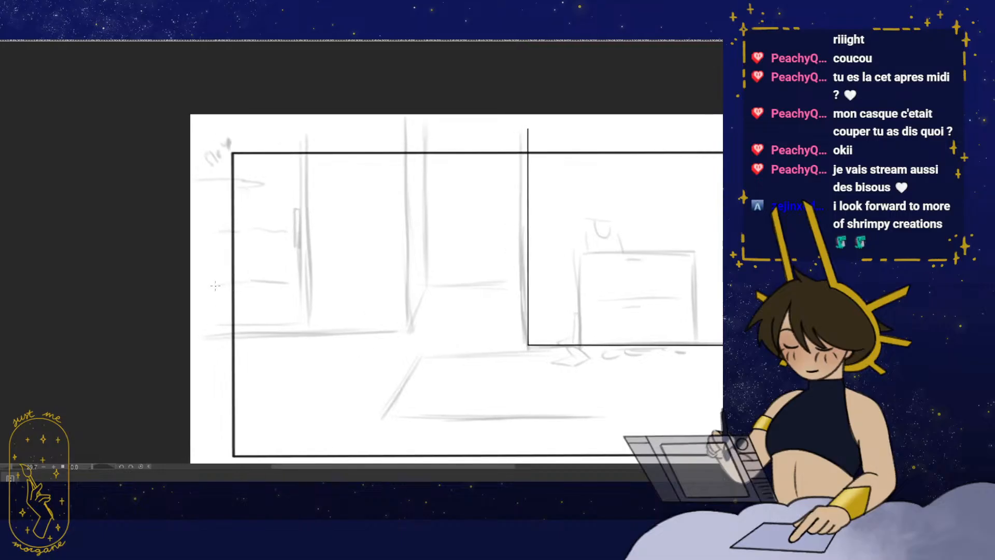
drag(211, 280, 527, 279)
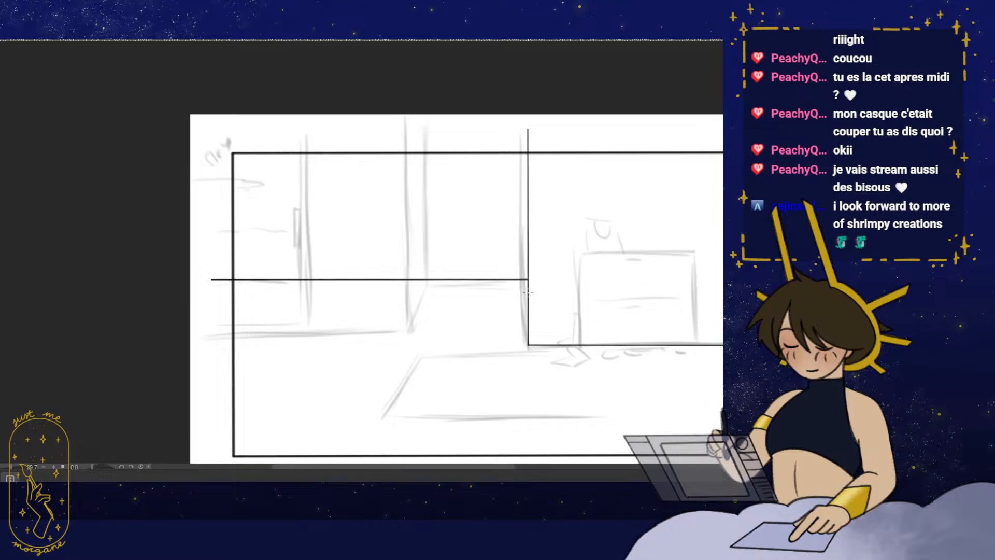
drag(403, 334, 410, 369)
- Ink a parallel baseboard line just above the floor line on both the back wall and the dresser wall
scroll(286, 315, up, 1)
drag(285, 314, 292, 322)
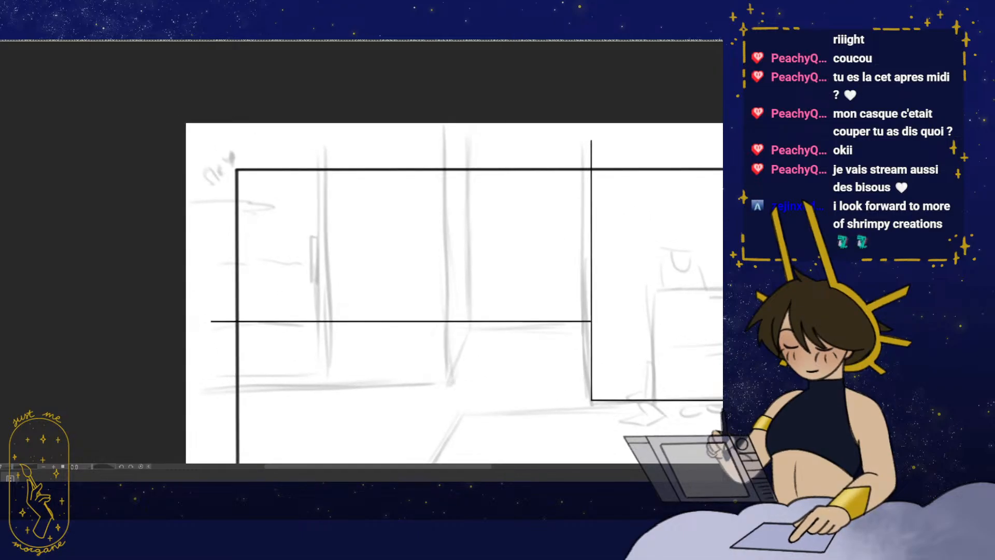
drag(223, 308, 591, 308)
drag(593, 382, 589, 334)
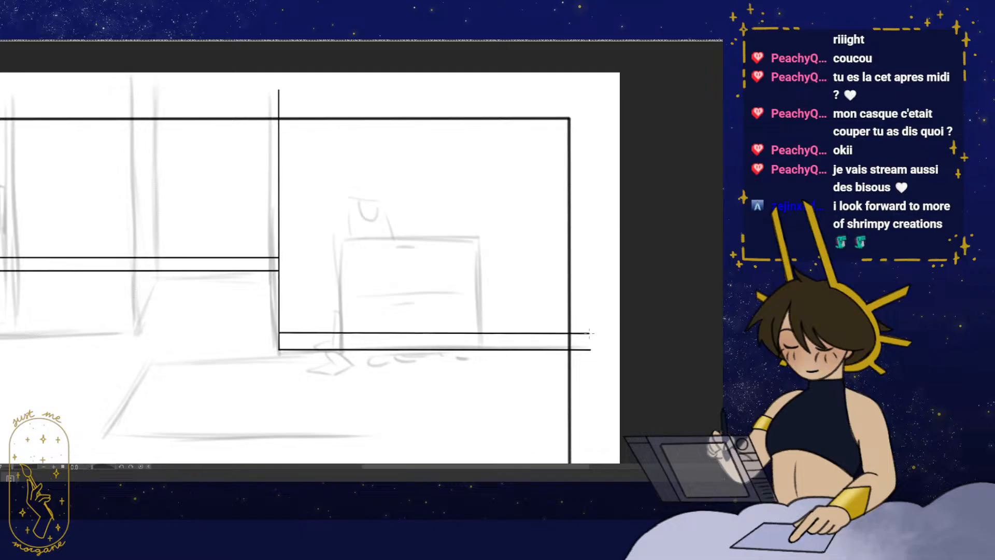
- Ink the dresser's rectangular outline with its base slightly below the floor line, and trim the overshooting line ends
drag(400, 350, 366, 358)
scroll(363, 357, up, 2)
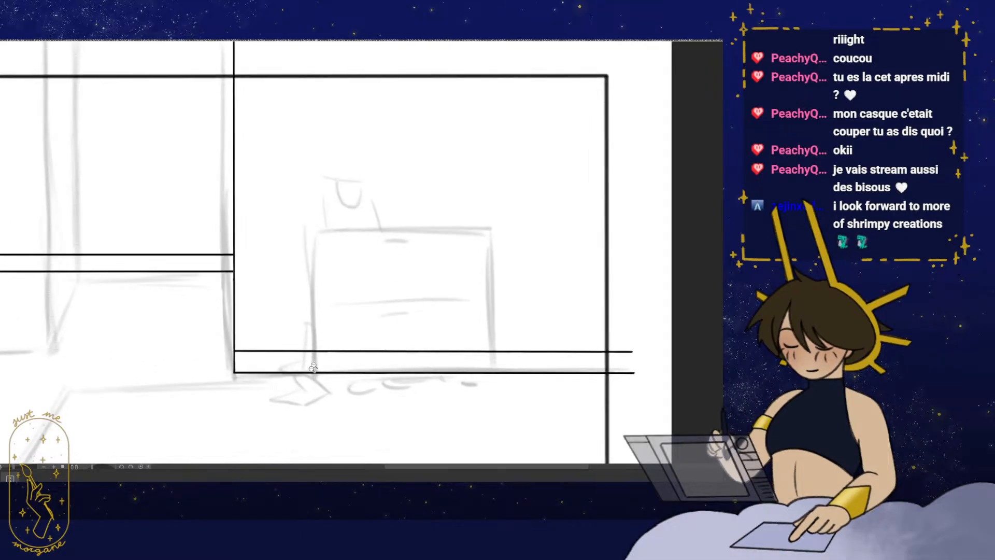
drag(316, 228, 491, 229)
drag(492, 228, 494, 379)
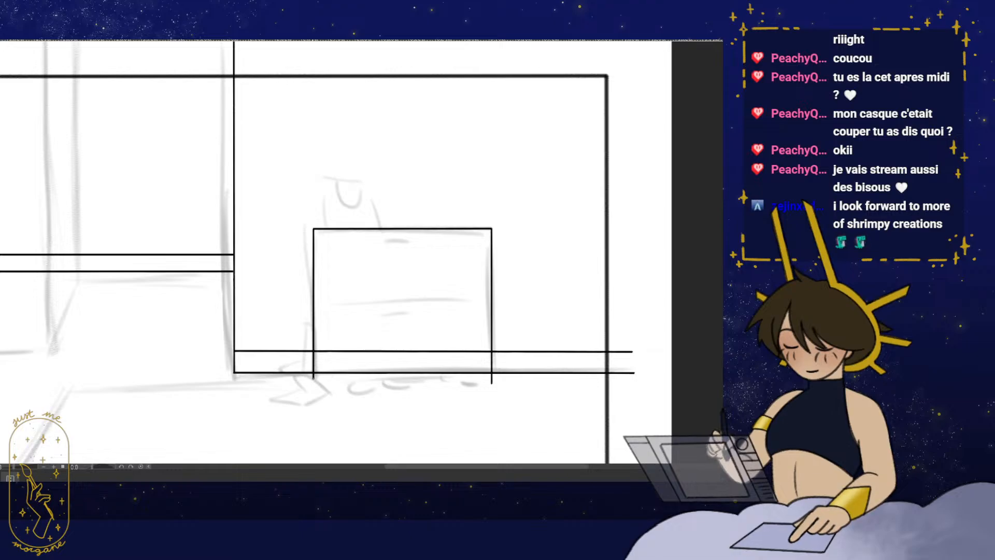
drag(511, 379, 514, 379)
scroll(509, 401, up, 6)
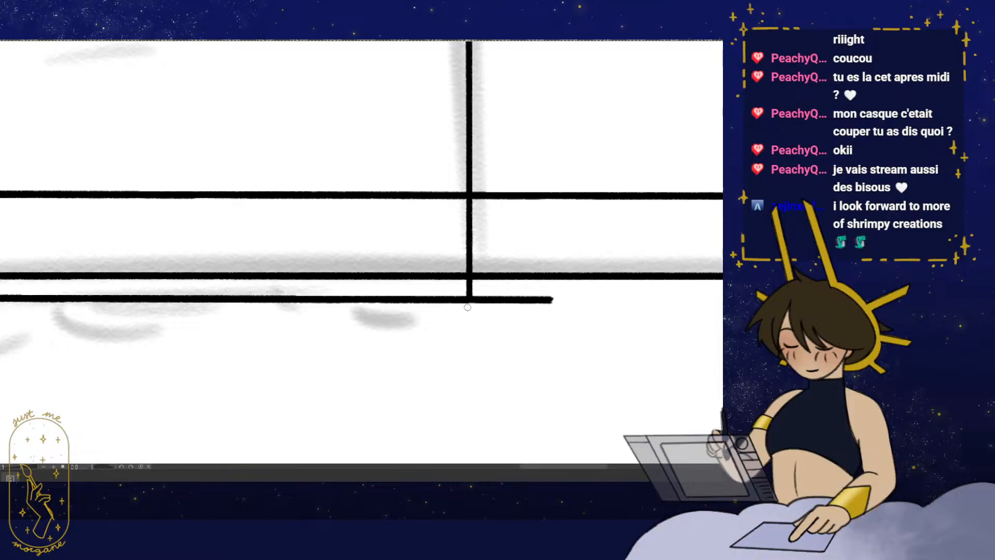
mouse_move(481, 309)
mouse_down()
mouse_move(520, 301)
mouse_move(476, 297)
mouse_move(519, 309)
mouse_move(417, 358)
mouse_move(431, 364)
mouse_move(403, 395)
mouse_up()
- Erase the baseboard and floor lines that run through the dresser's front
drag(413, 258, 388, 258)
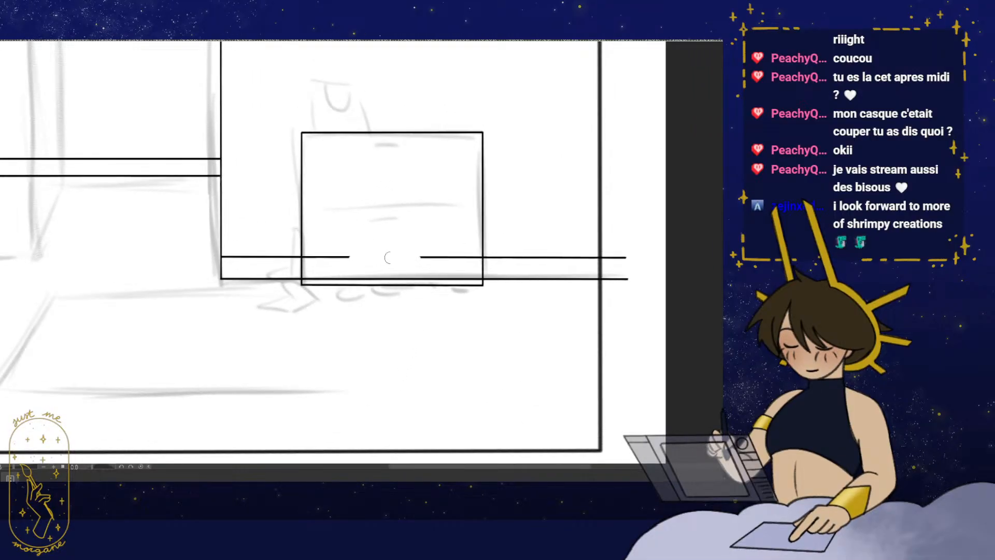
drag(317, 242, 353, 220)
drag(315, 275, 300, 276)
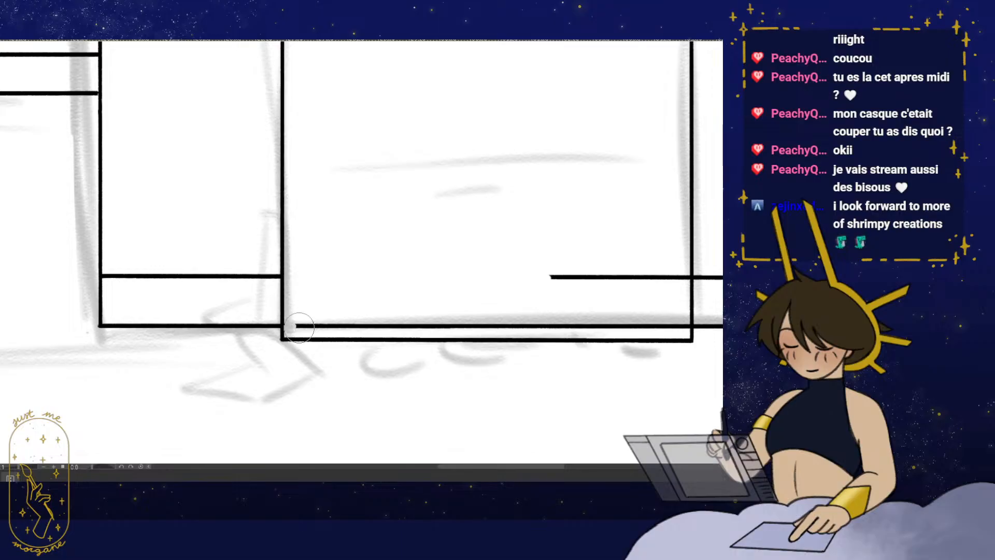
drag(414, 325, 630, 327)
drag(553, 276, 614, 268)
drag(528, 310, 314, 327)
mouse_move(424, 284)
mouse_down()
mouse_move(429, 319)
mouse_move(466, 338)
mouse_up()
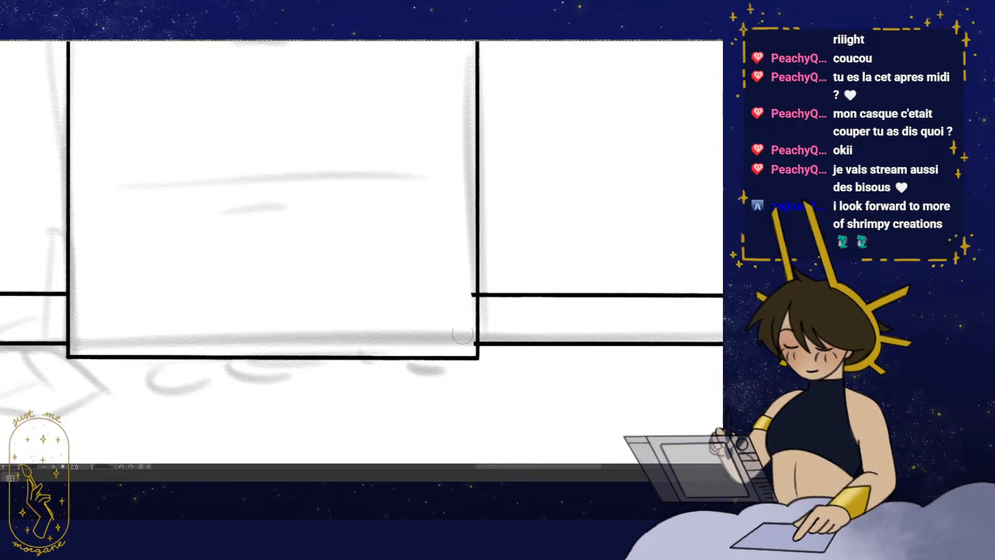
drag(466, 293, 462, 391)
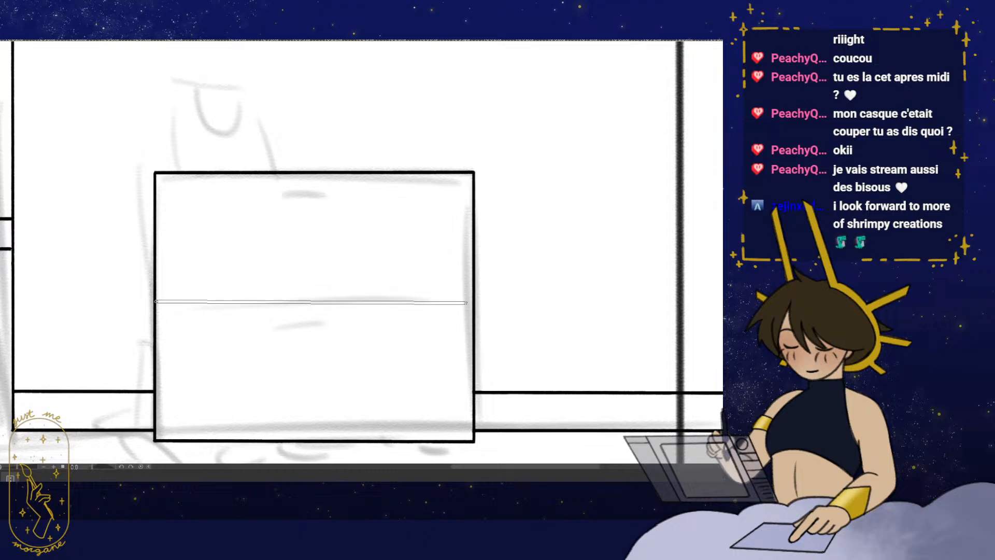
- Ink a straight horizontal divider across the dresser's front to form two drawers
drag(466, 303, 472, 302)
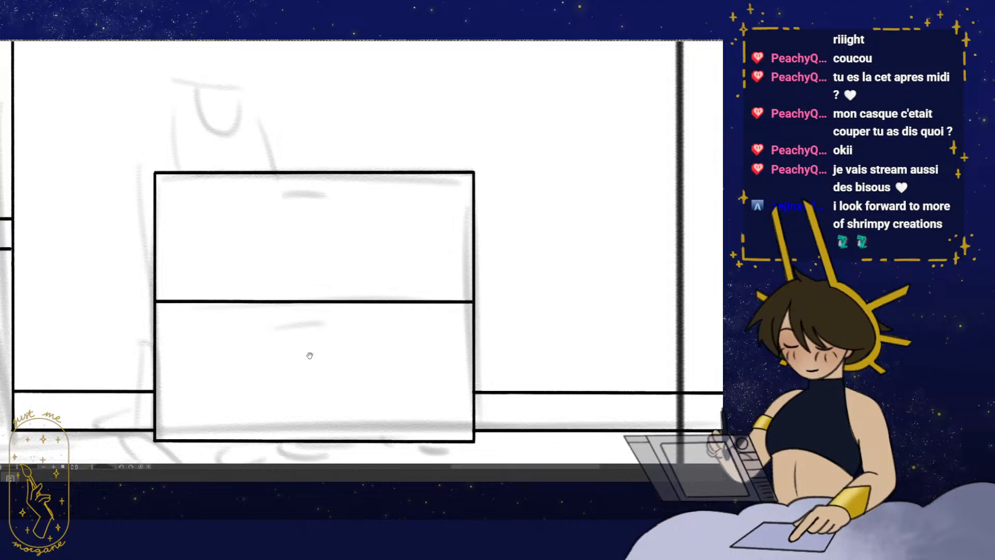
drag(309, 355, 372, 344)
scroll(157, 236, down, 2)
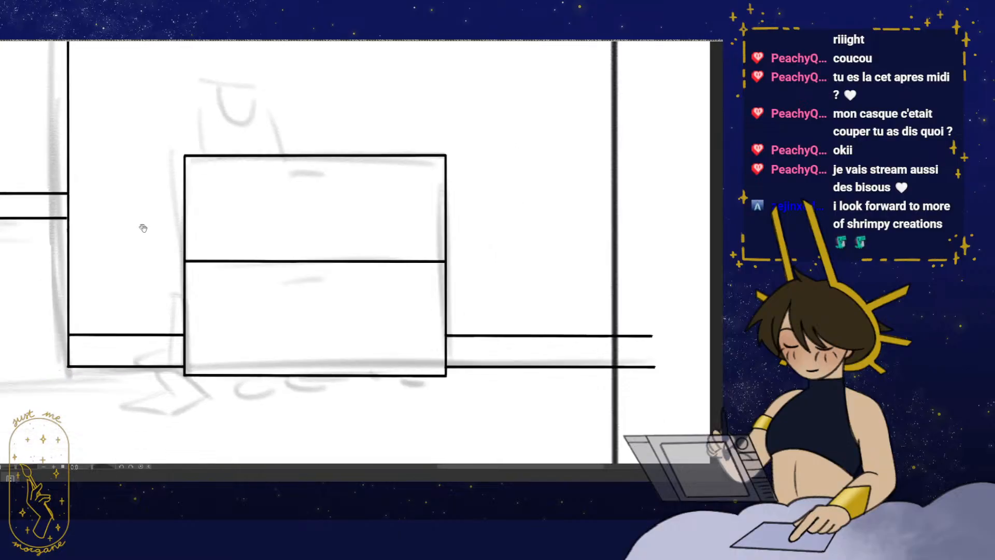
drag(143, 228, 137, 210)
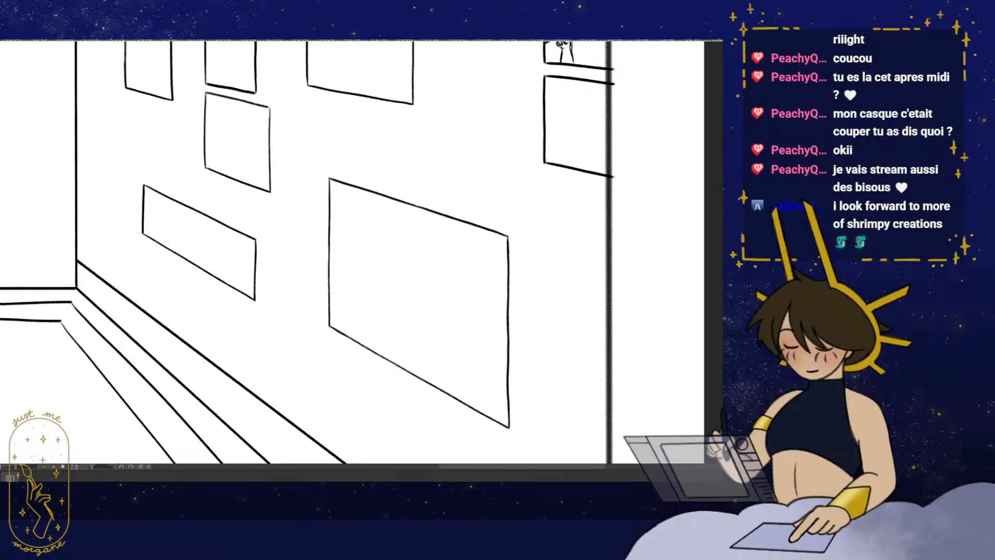
mouse_move(176, 297)
mouse_down()
mouse_move(266, 294)
mouse_move(311, 277)
mouse_up()
scroll(266, 295, down, 3)
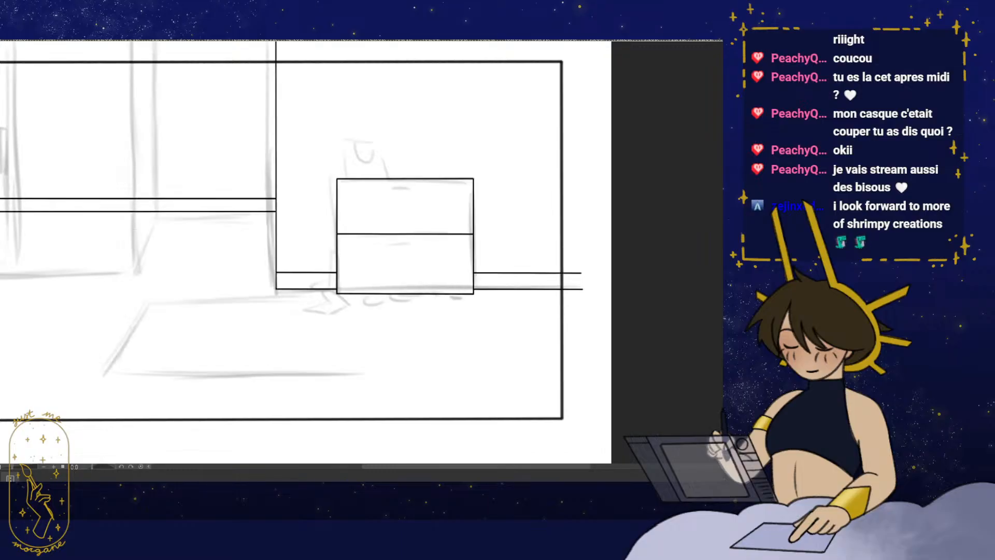
- Ink a small bracket-shaped handle near the upper edge of each dresser drawer
drag(422, 273, 411, 328)
mouse_move(409, 295)
mouse_down()
mouse_move(437, 285)
mouse_move(349, 276)
mouse_move(412, 331)
mouse_up()
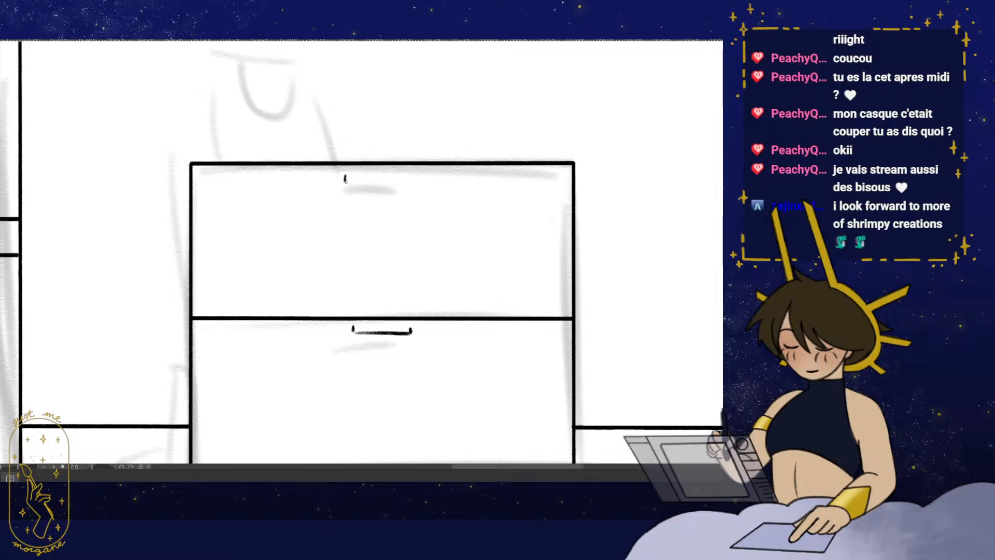
drag(412, 177, 413, 183)
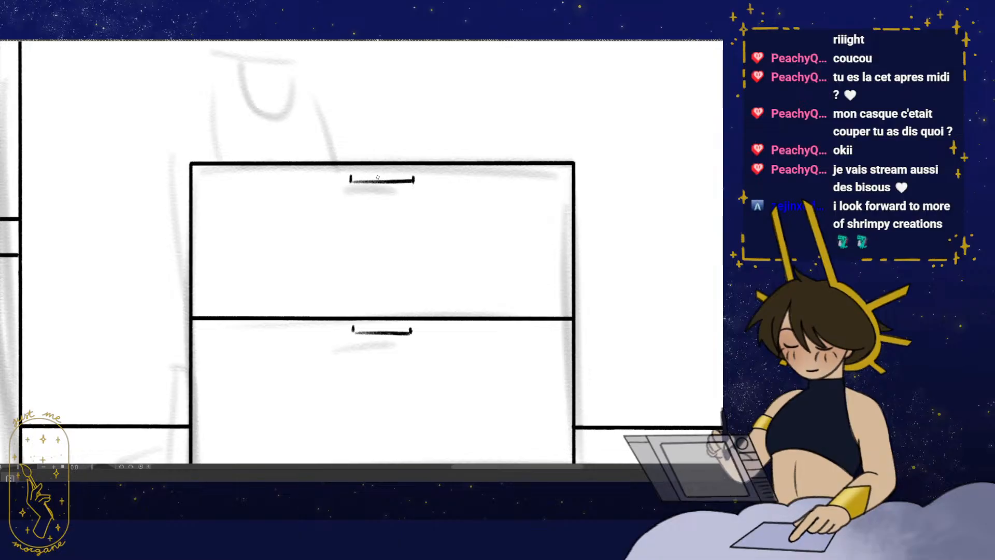
- Redraw the lower drawer's handle as a short bar with an upright tick at each end
drag(498, 231, 465, 244)
mouse_move(473, 282)
mouse_down()
mouse_move(432, 285)
mouse_move(443, 272)
mouse_move(487, 269)
mouse_up()
drag(317, 257, 317, 262)
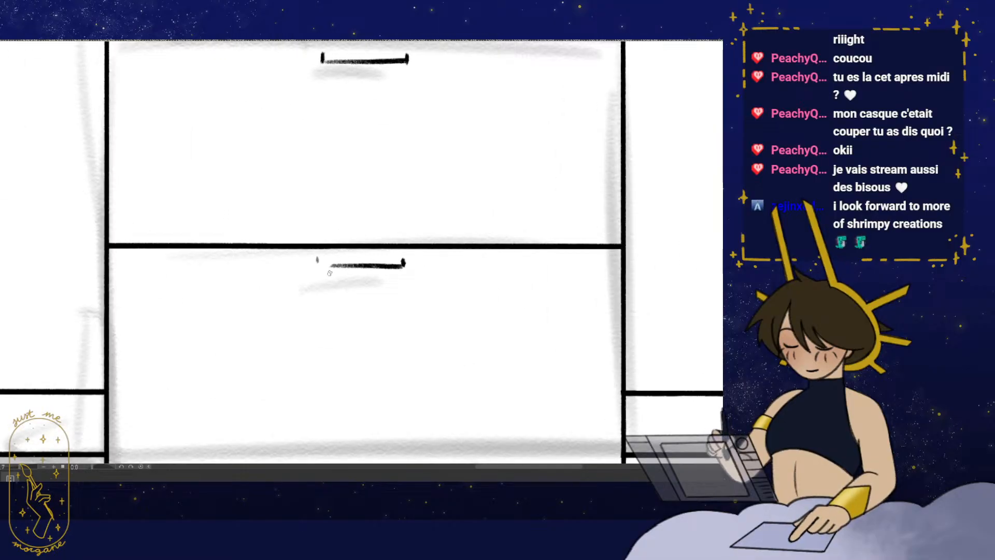
key(ctrl+z)
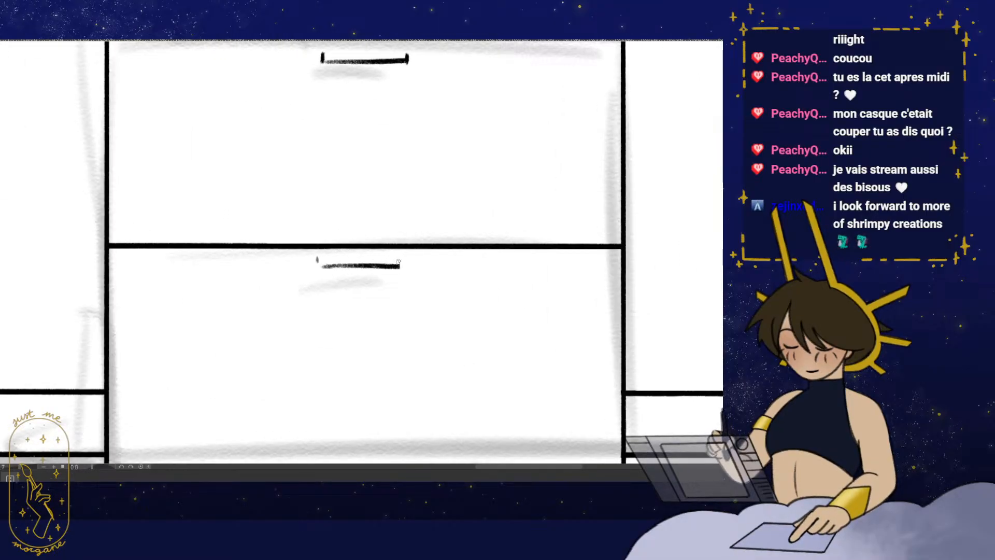
drag(399, 258, 400, 266)
drag(317, 257, 318, 266)
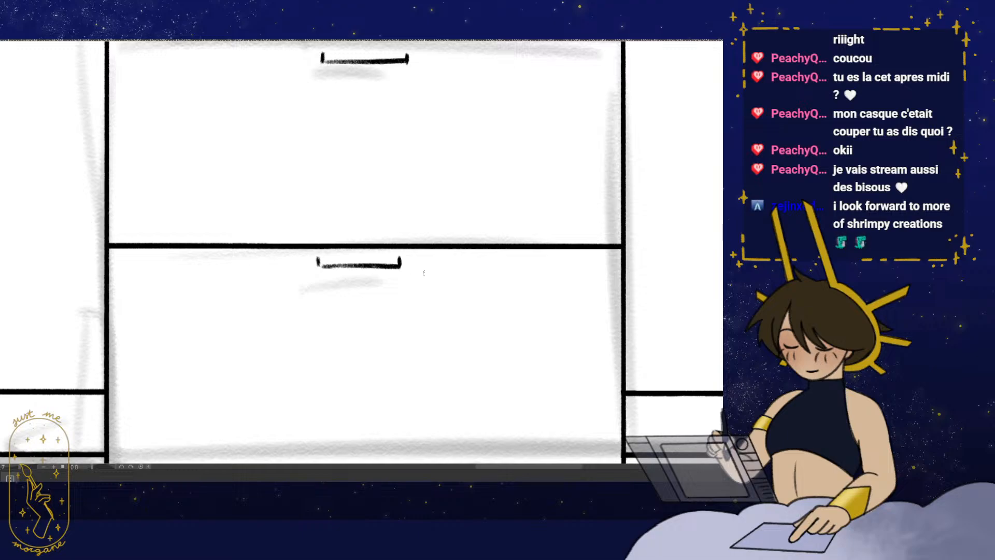
- Ink the bag's tapered outline with rounded corners, standing on the dresser's top at its inner end
scroll(450, 277, down, 5)
drag(415, 347, 381, 352)
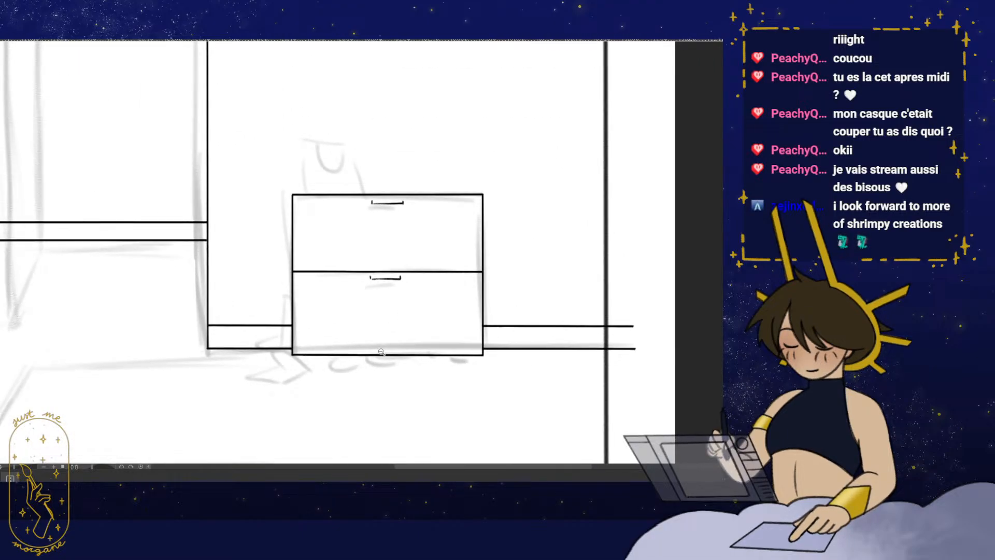
drag(336, 195, 345, 250)
scroll(337, 222, up, 3)
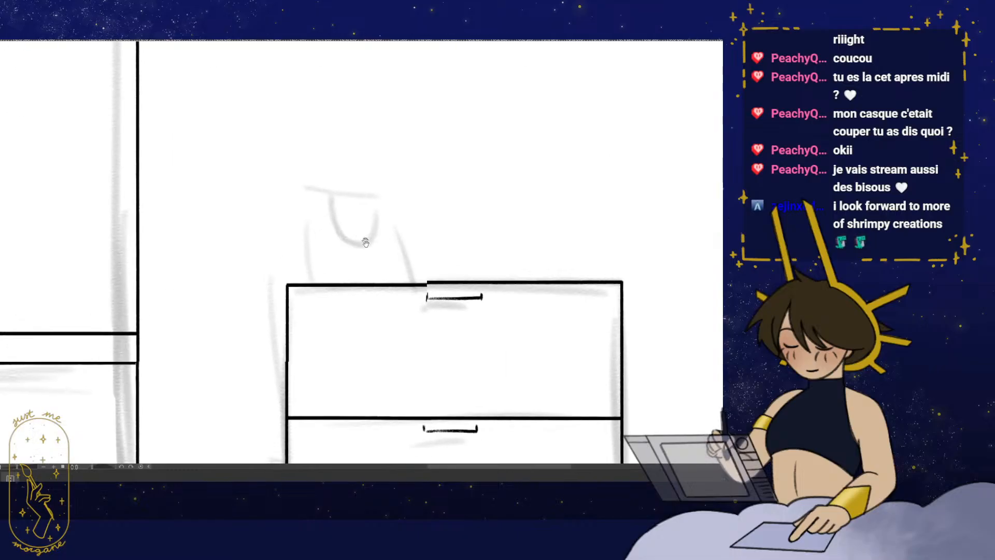
scroll(327, 256, up, 2)
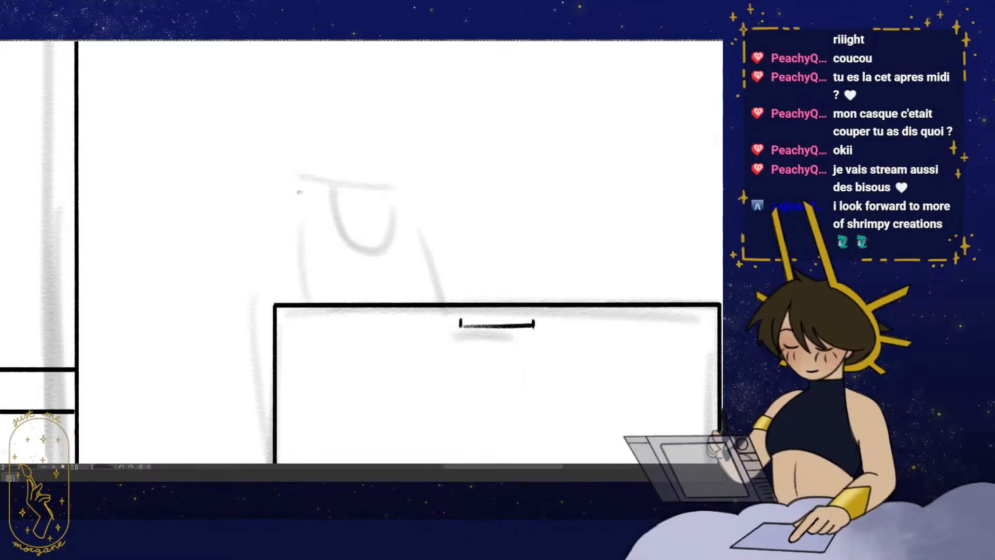
drag(276, 275, 279, 303)
drag(305, 199, 328, 192)
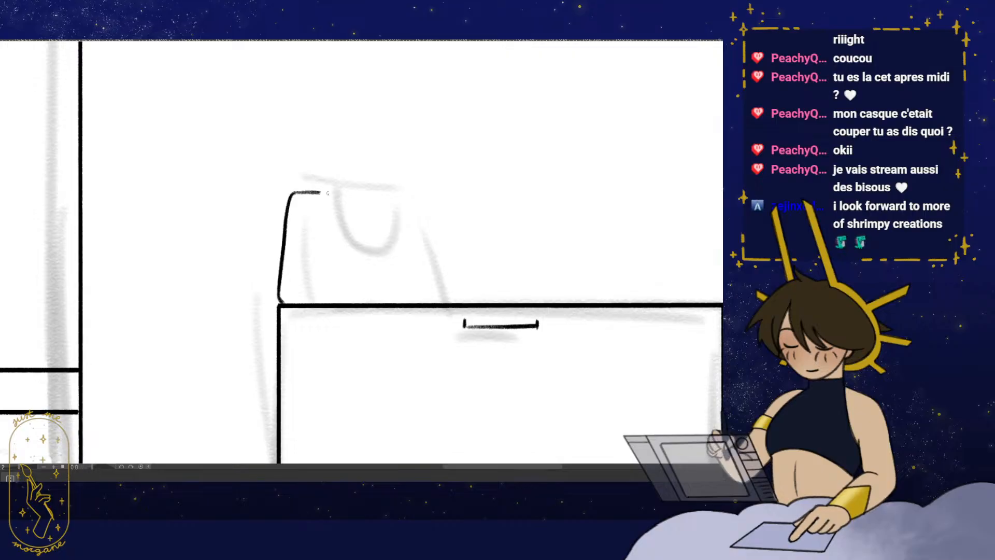
drag(404, 197, 447, 303)
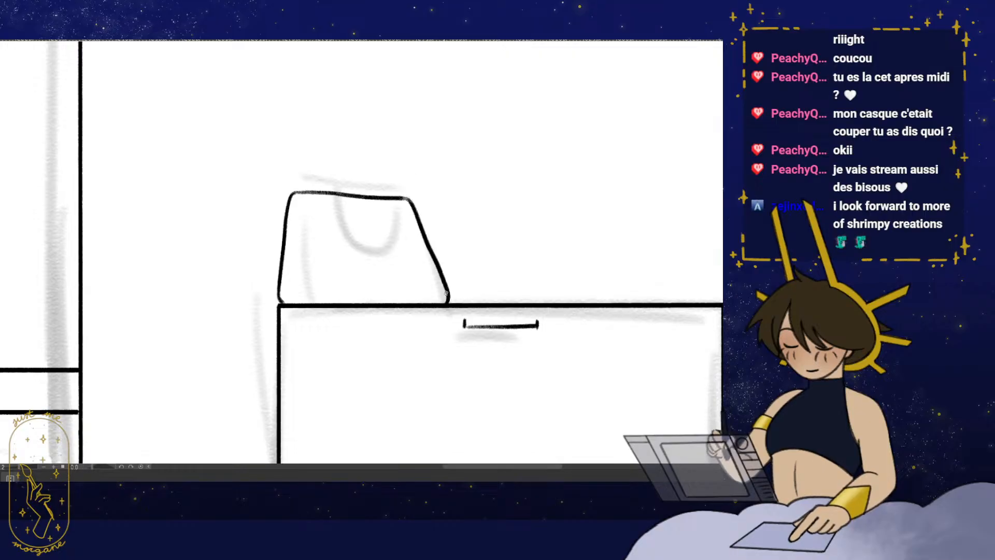
- Ink a wide U-shaped flap curve hanging between the bag's two upper corners
drag(401, 258, 406, 271)
scroll(405, 271, up, 2)
key(e)
click(246, 167)
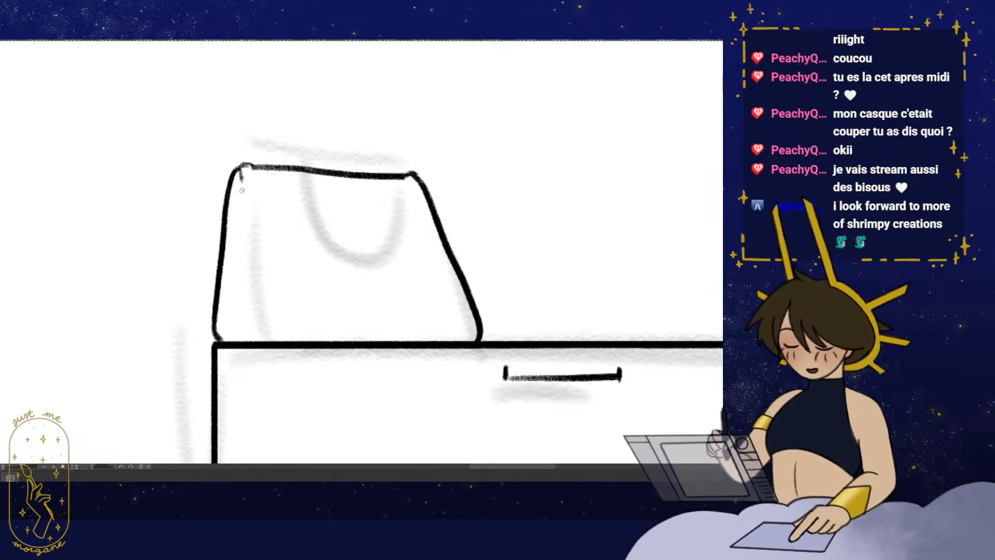
mouse_move(240, 169)
mouse_down()
mouse_move(300, 305)
mouse_move(382, 299)
mouse_up()
drag(415, 184, 415, 192)
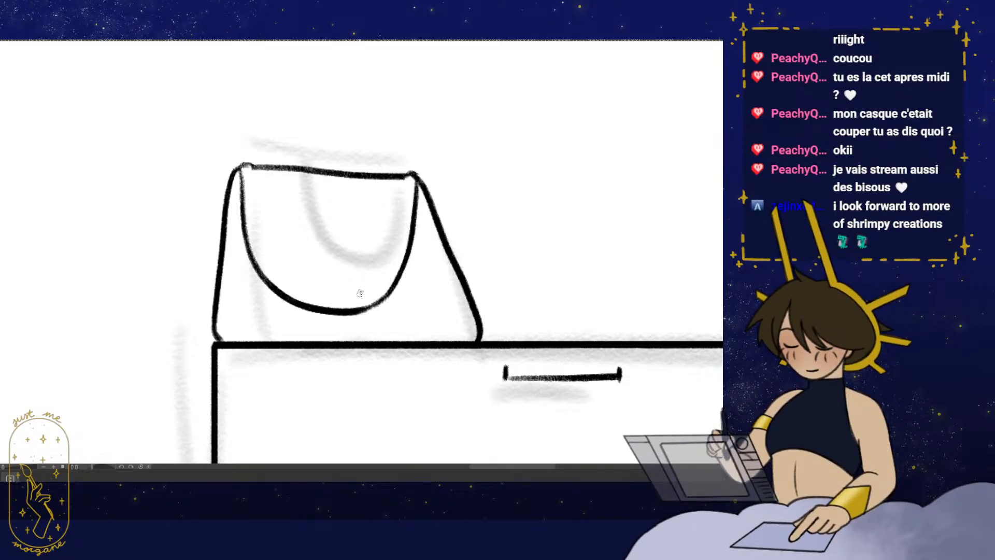
- Ink a second parallel curve inside the bag's flap, flipping the canvas horizontally to finish its other side
drag(360, 293, 362, 301)
mouse_move(254, 175)
mouse_down()
mouse_move(271, 248)
mouse_move(261, 237)
mouse_move(281, 277)
mouse_move(334, 300)
mouse_up()
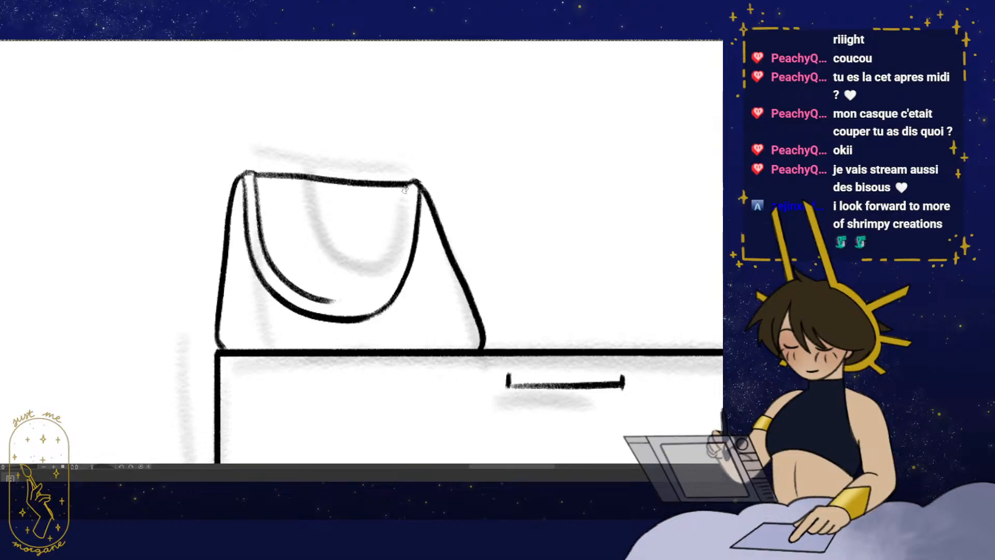
key(h)
drag(451, 325, 414, 339)
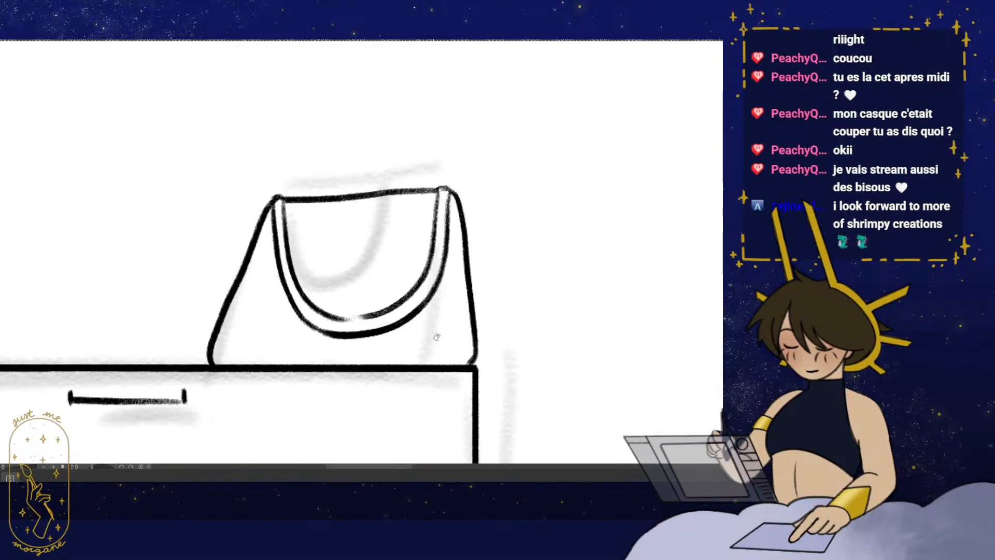
- Ink small rounded bumps peeking out above the bag's top edge and a thin vertical crease down its side
scroll(396, 315, up, 2)
scroll(409, 293, down, 4)
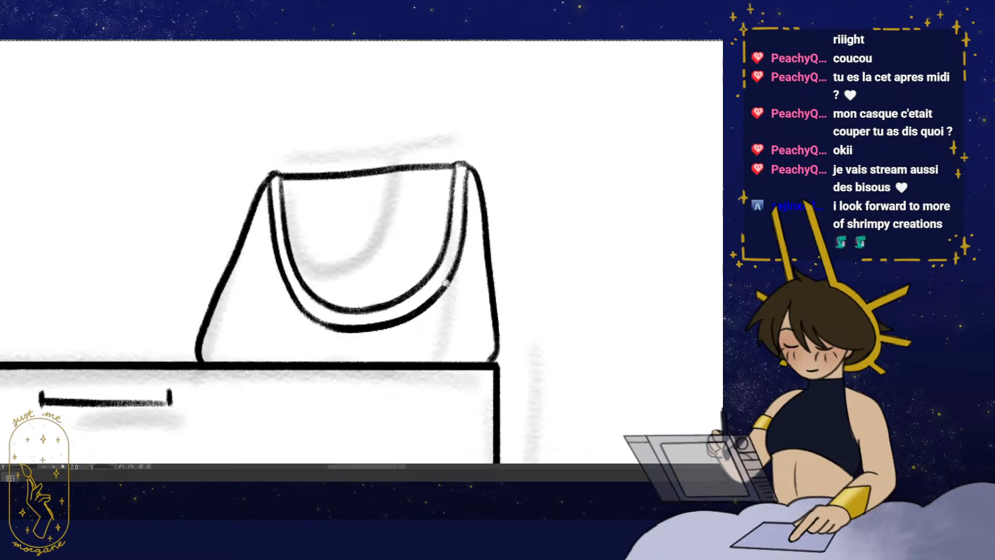
key(h)
drag(297, 230, 348, 277)
scroll(348, 278, up, 4)
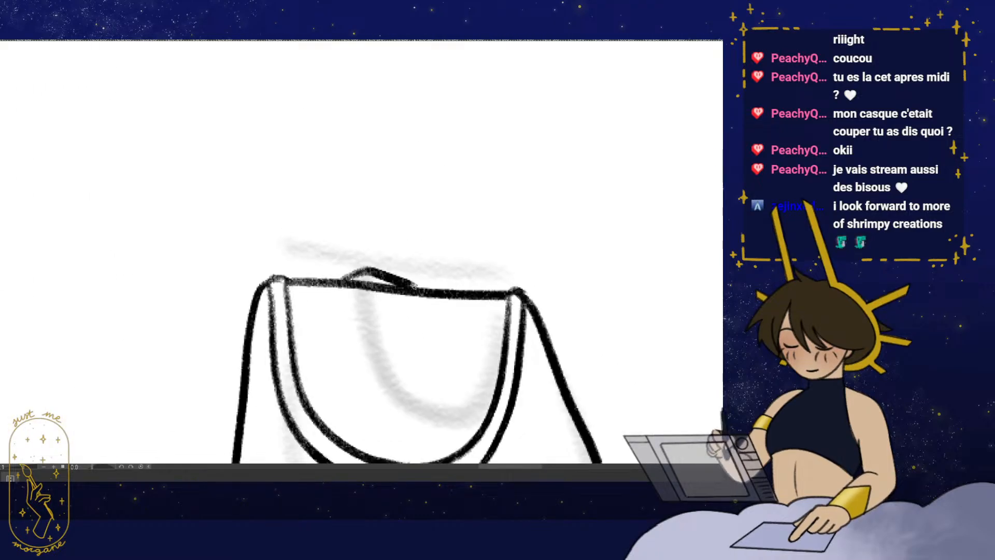
drag(412, 275, 453, 293)
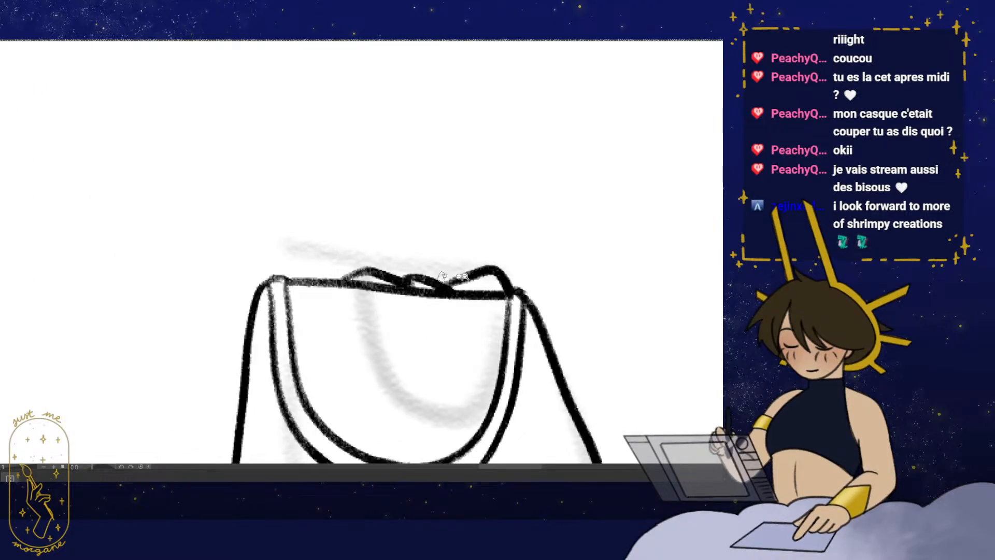
scroll(482, 278, down, 4)
drag(495, 371, 449, 312)
scroll(415, 278, up, 2)
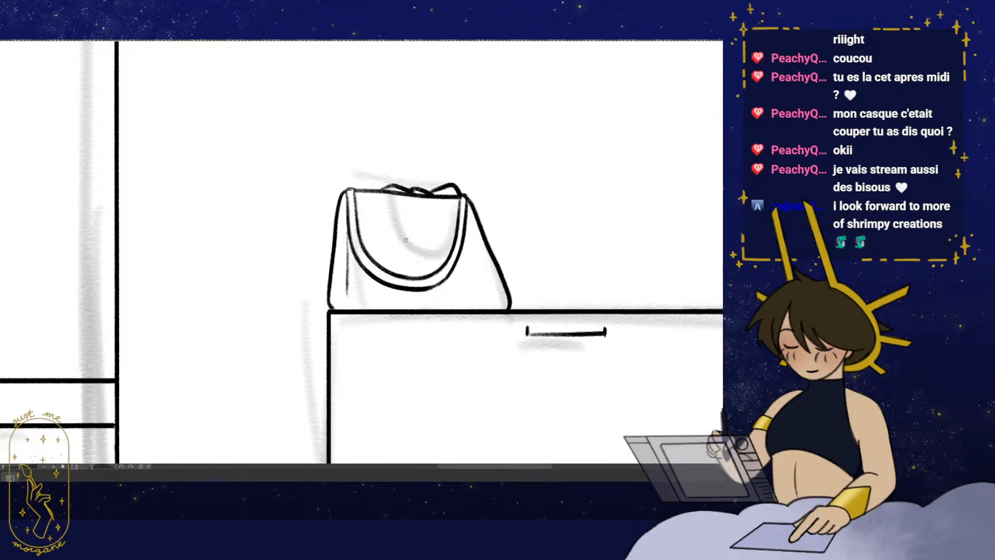
scroll(485, 259, down, 7)
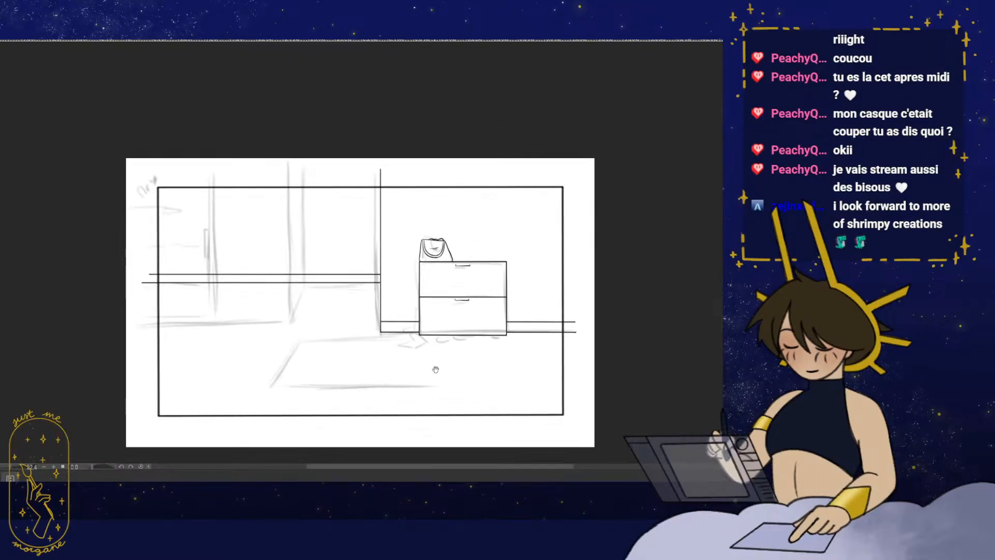
drag(436, 369, 440, 364)
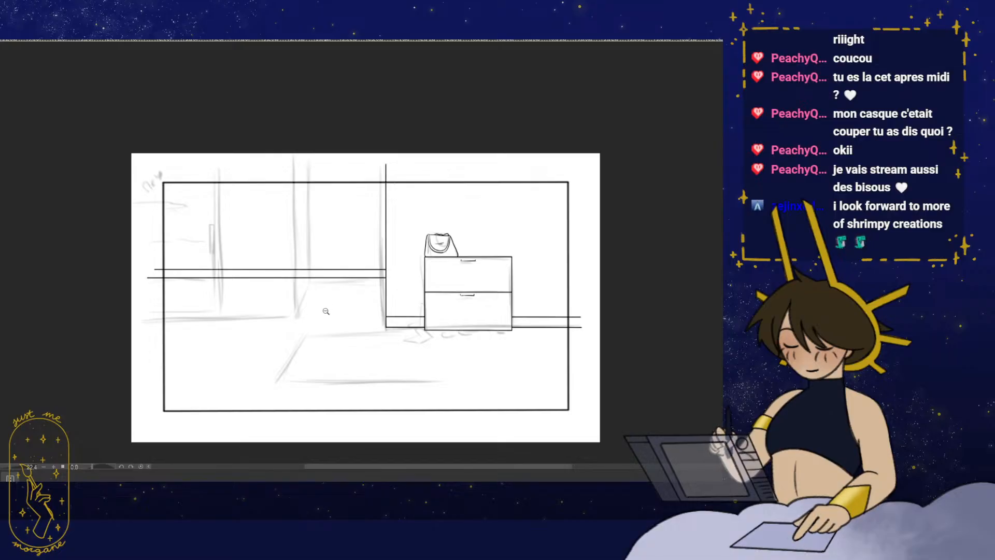
- Ink the sketched door's vertical edge from the lower baseboard line up past the frame, where the upper baseboard line ends
mouse_move(192, 263)
mouse_down()
mouse_move(275, 291)
mouse_move(192, 310)
mouse_up()
scroll(276, 291, up, 5)
scroll(363, 247, up, 2)
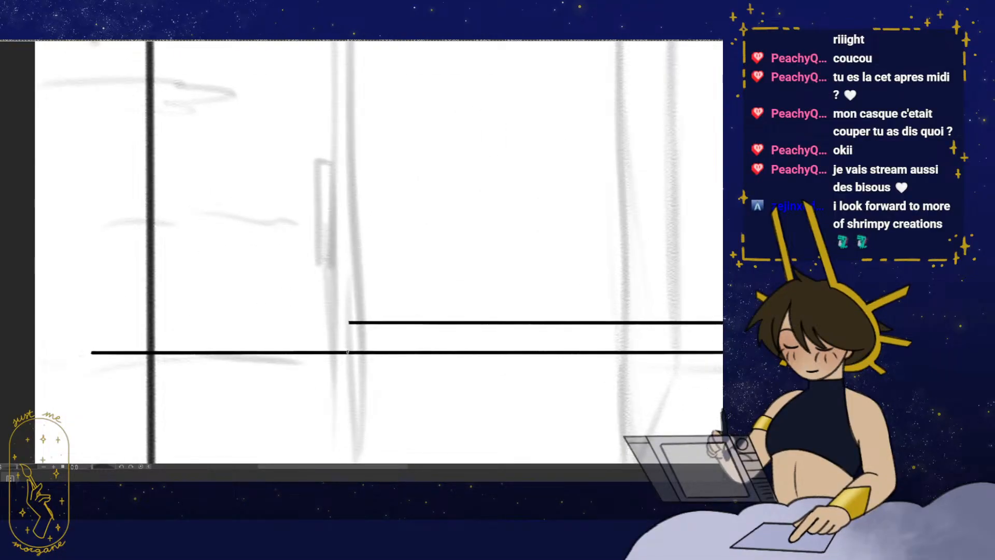
drag(369, 248, 365, 310)
drag(344, 413, 344, 51)
drag(338, 301, 379, 295)
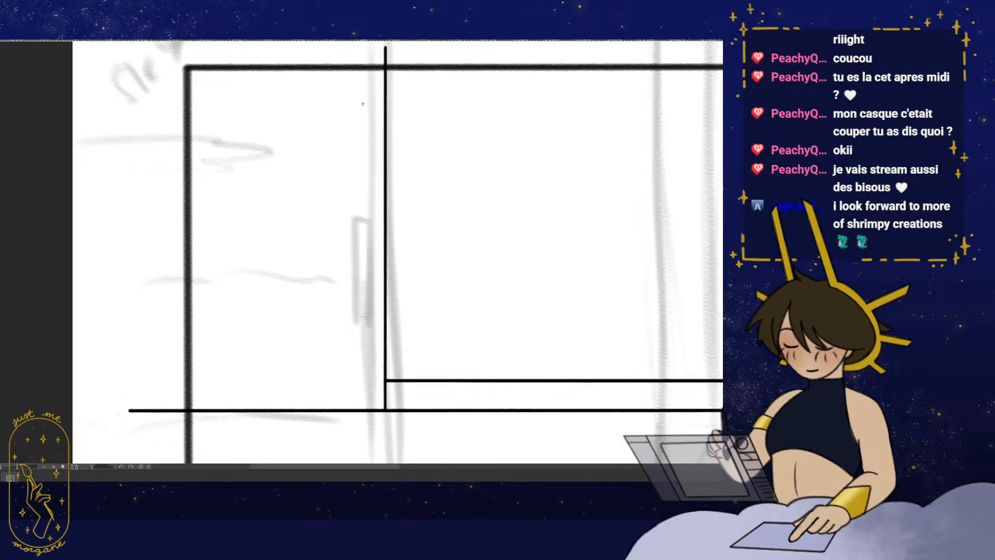
- Ink a tall, narrow rectangular handle on the door, just inside its vertical edge
drag(367, 92, 376, 144)
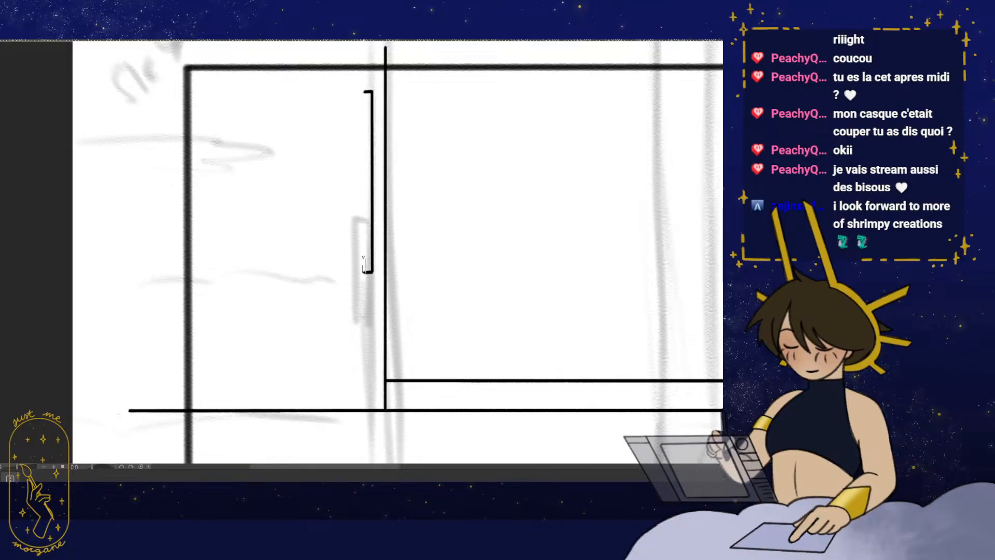
drag(370, 92, 365, 92)
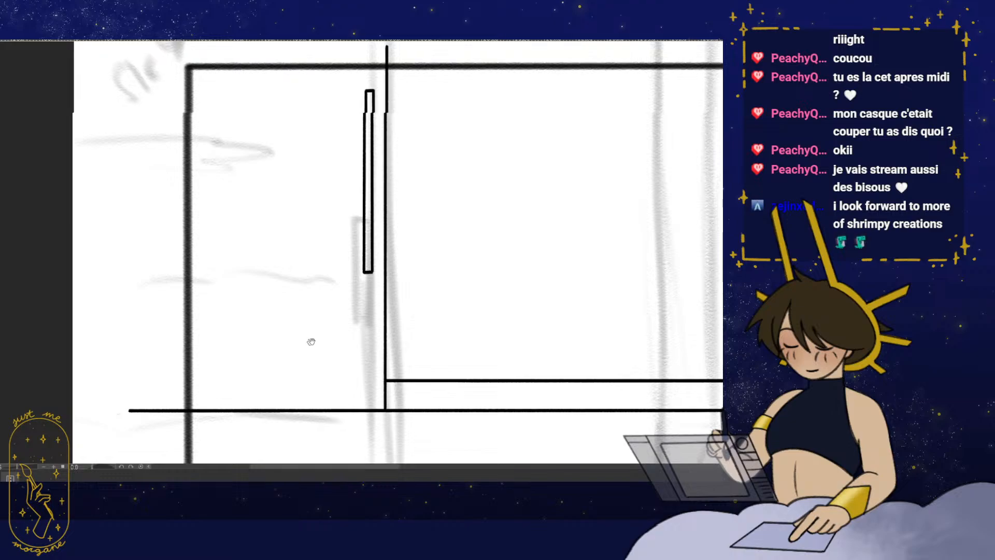
scroll(349, 324, down, 4)
- Ink a second vertical line between the handle and door edge, meeting a horizontal line just above the lower baseboard line
scroll(381, 343, up, 3)
mouse_move(382, 343)
mouse_down()
mouse_move(430, 359)
mouse_move(391, 350)
mouse_move(380, 87)
mouse_up()
drag(305, 325, 348, 320)
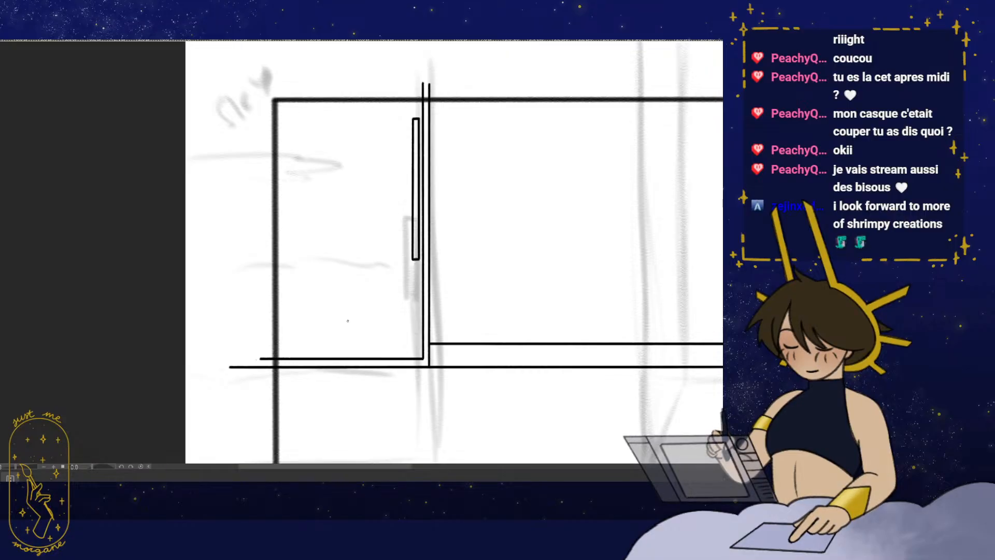
drag(371, 297, 367, 290)
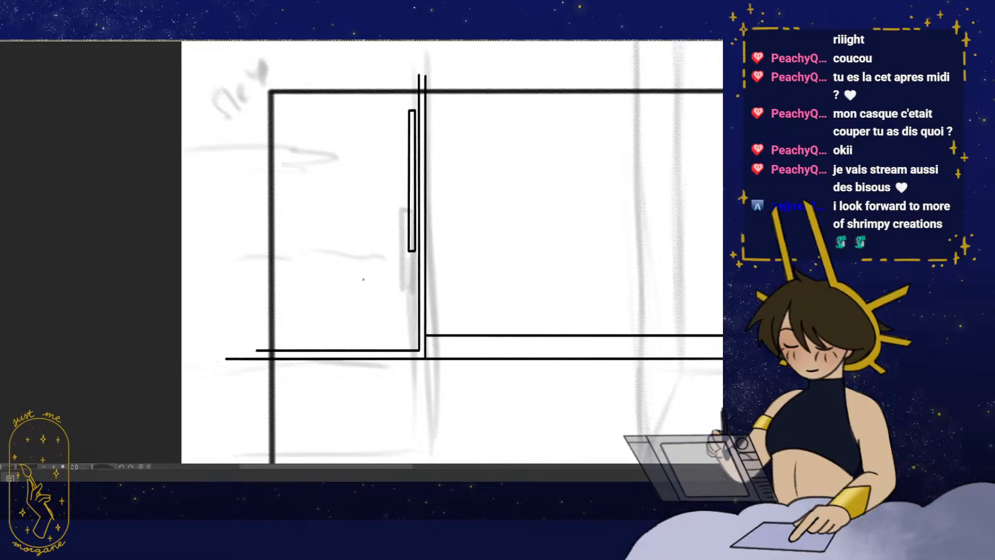
drag(385, 328, 393, 334)
- Draw a thin, slightly arched ground line across the door panel with a few short grass strokes above it
drag(312, 295, 356, 278)
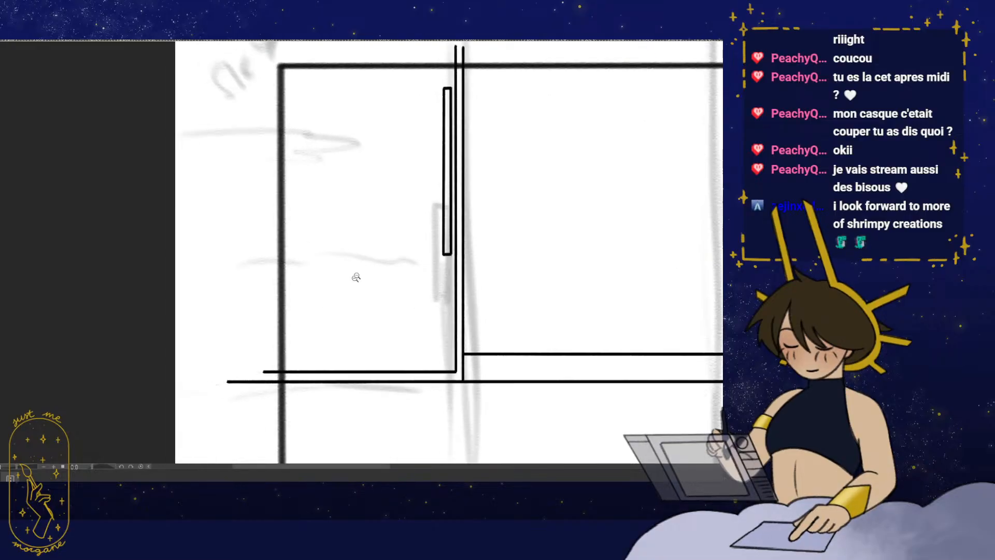
drag(242, 263, 436, 259)
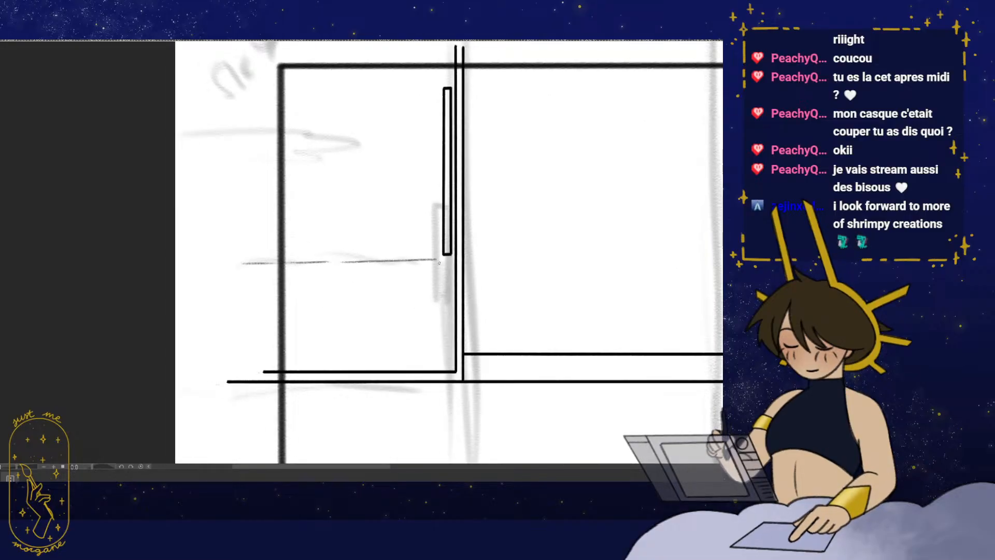
drag(244, 271, 447, 268)
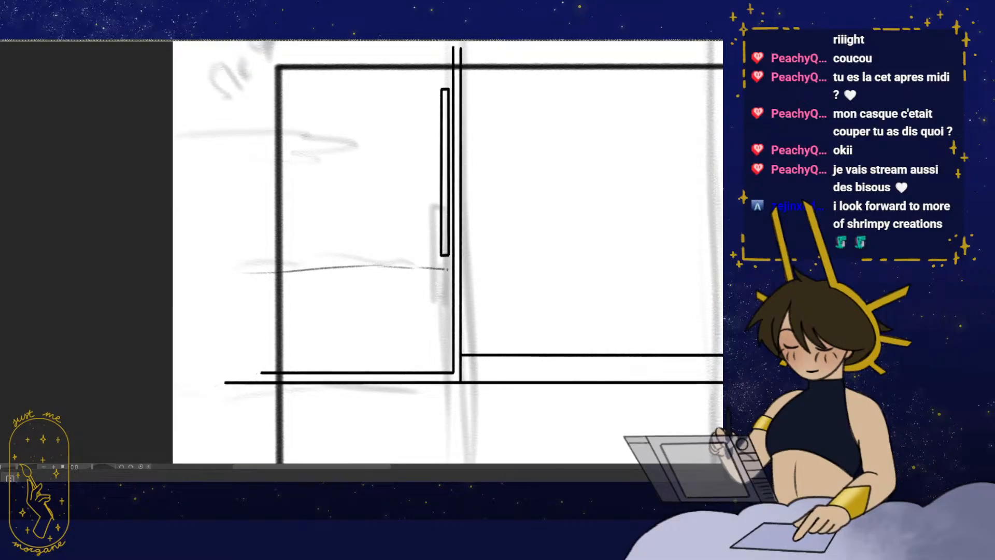
mouse_move(370, 251)
mouse_down()
mouse_move(367, 265)
mouse_move(383, 242)
mouse_move(356, 278)
mouse_move(403, 279)
mouse_move(412, 294)
mouse_up()
scroll(367, 266, up, 2)
scroll(412, 295, down, 3)
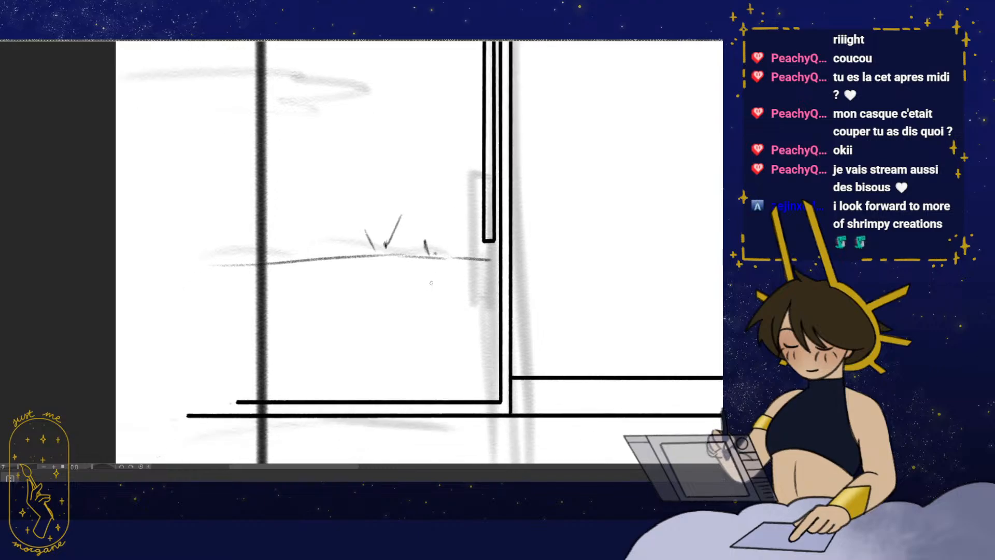
- Check the line art with the rough sketch hidden, and thicken the arched ground line with a heavier stroke
mouse_move(385, 275)
mouse_down()
mouse_move(392, 373)
mouse_move(391, 337)
mouse_up()
key(e)
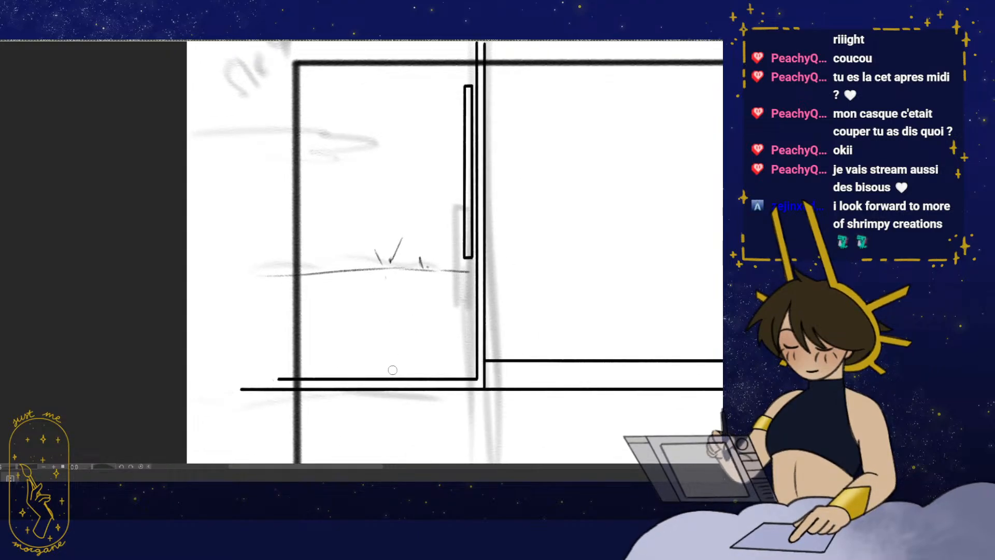
drag(456, 320, 386, 323)
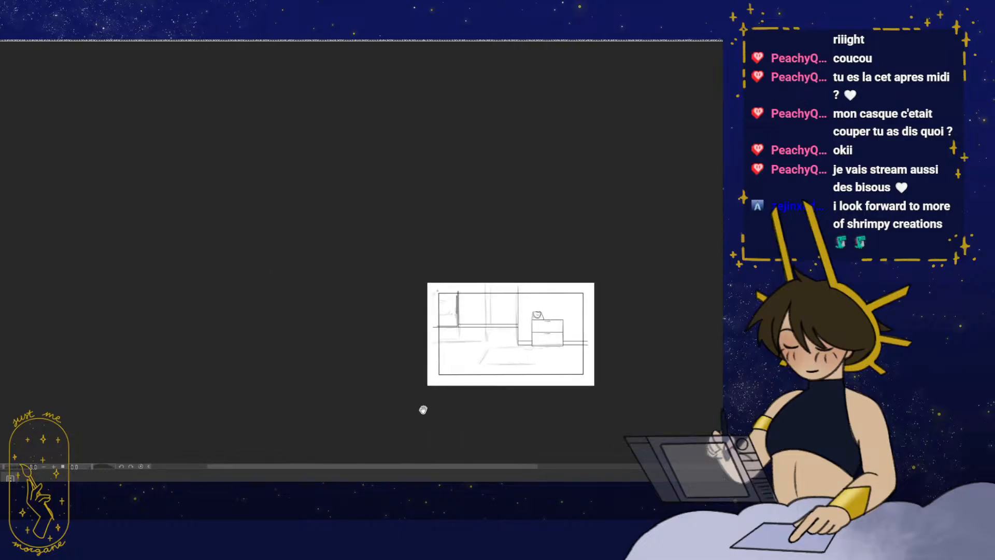
drag(421, 409, 301, 377)
mouse_move(350, 340)
mouse_down()
mouse_move(371, 336)
mouse_move(351, 332)
mouse_up()
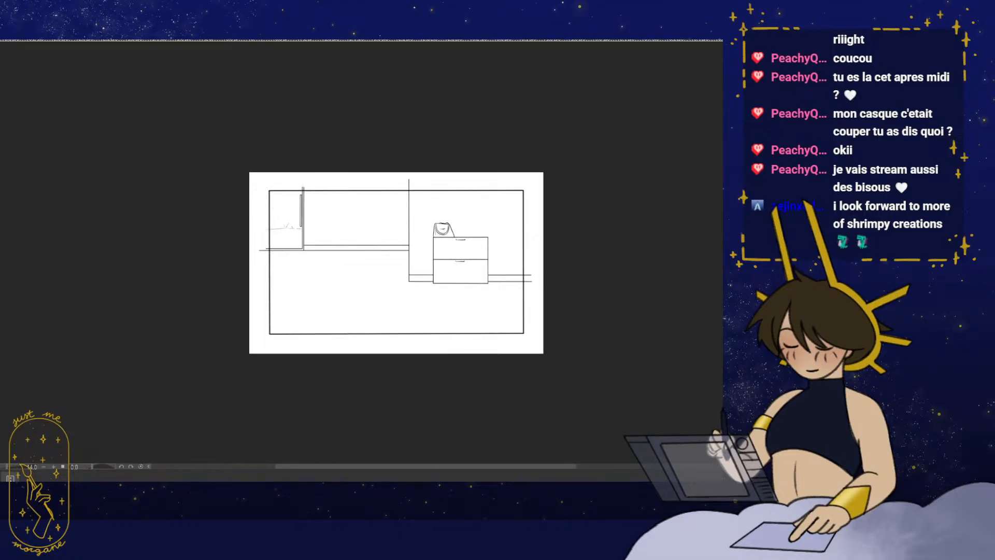
drag(296, 280, 322, 357)
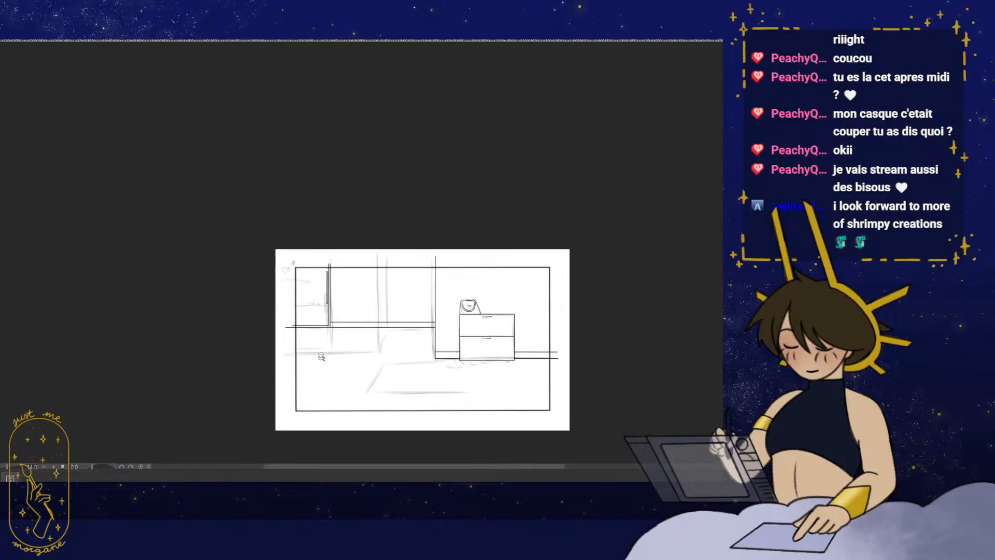
drag(313, 302, 391, 305)
drag(221, 325, 276, 318)
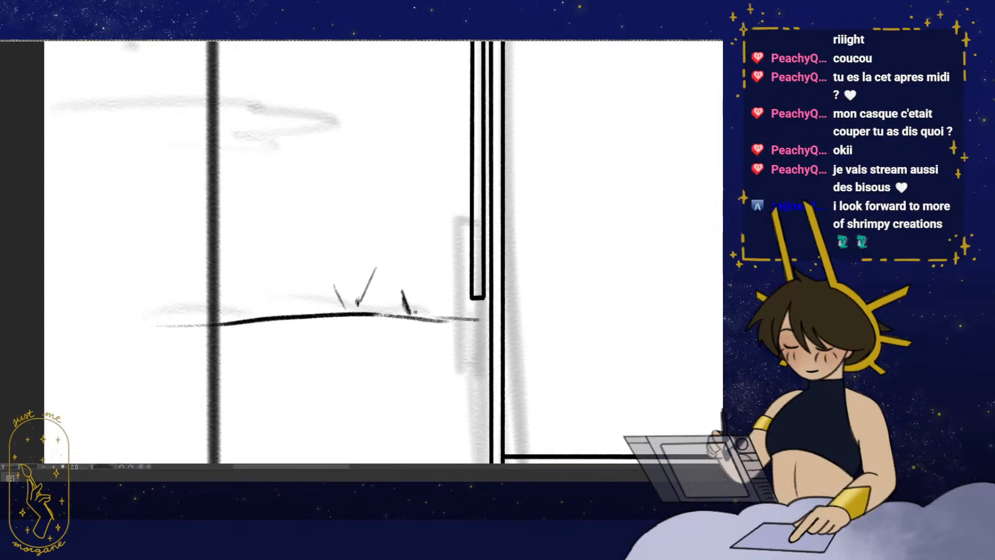
- Add and darken short grass blades along the arched ground line, out toward the handle and the frame edge
drag(415, 312, 424, 312)
mouse_move(454, 289)
mouse_down()
mouse_move(444, 313)
mouse_move(463, 309)
mouse_up()
drag(334, 284, 341, 309)
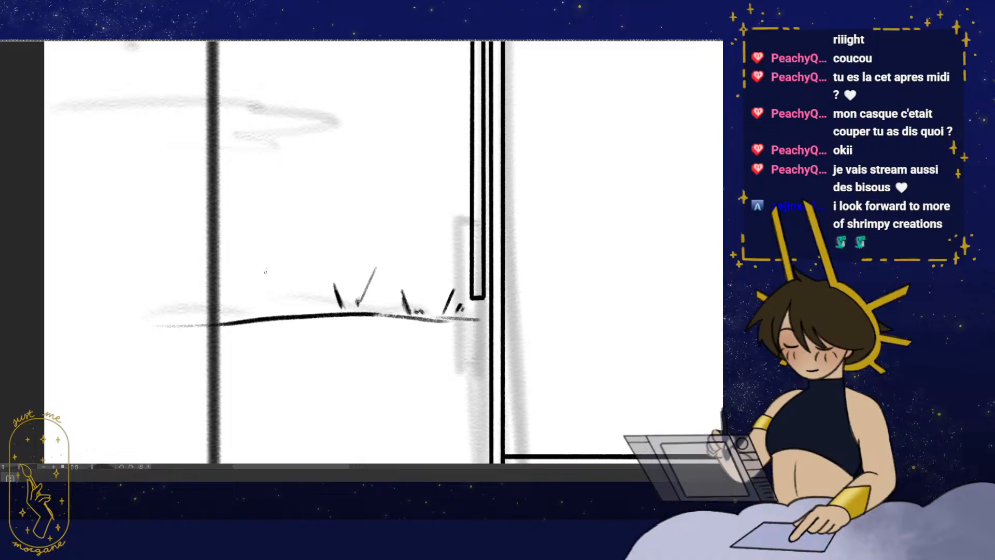
drag(268, 267, 258, 296)
drag(265, 292, 275, 290)
- Ink a jagged horizontal grass line across the door panel's middle, from the frame edge to the handle
drag(328, 260, 397, 385)
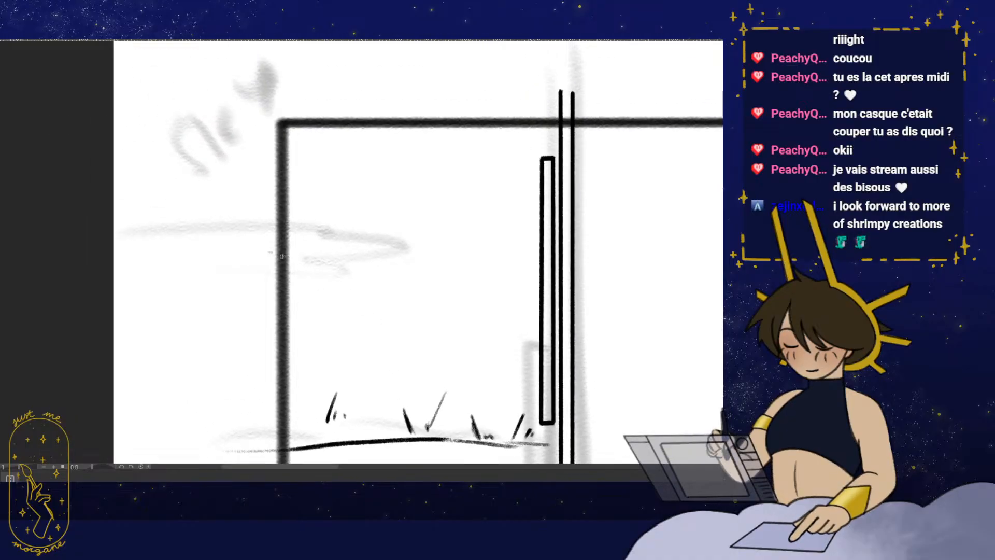
drag(282, 257, 487, 264)
drag(555, 260, 537, 289)
- Scatter small squiggled tufts and dots over the area above the jagged grass line
drag(378, 196, 406, 194)
drag(500, 168, 501, 179)
drag(512, 176, 517, 175)
drag(499, 223, 503, 232)
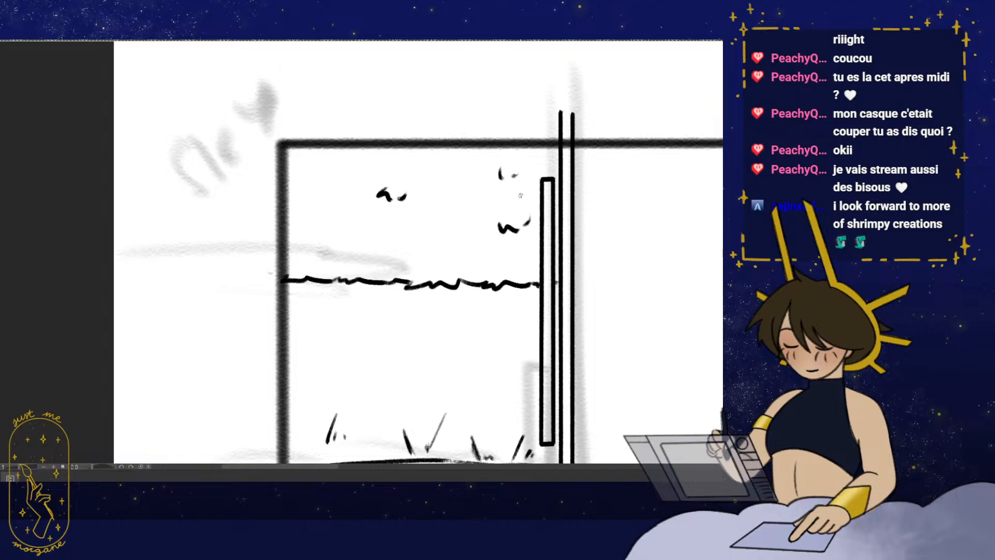
drag(306, 166, 310, 163)
drag(332, 232, 310, 248)
drag(386, 240, 384, 242)
- Add grass blades along the jagged line and scatter small dots and ticks over the ground below it
drag(393, 256, 383, 289)
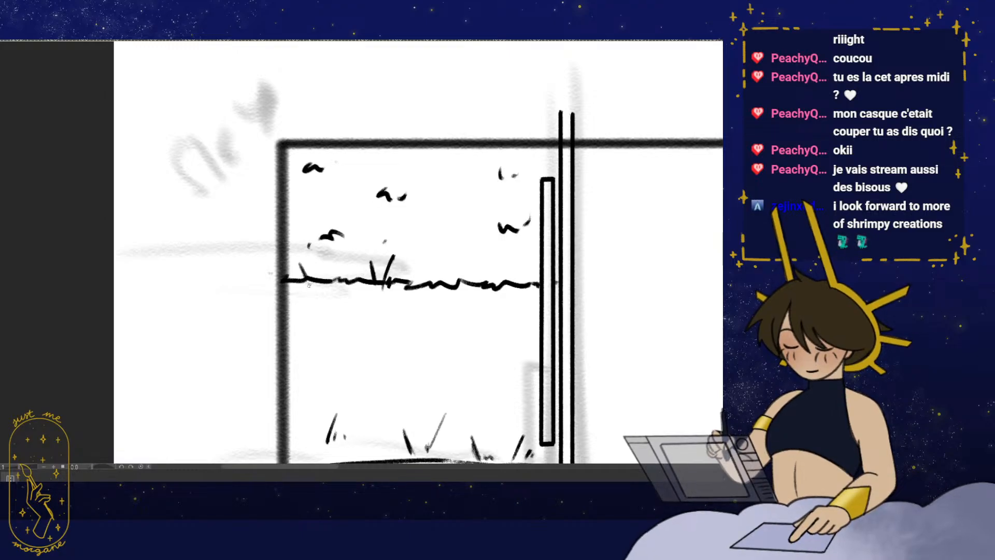
drag(308, 285, 311, 288)
drag(313, 283, 314, 287)
drag(374, 345, 375, 341)
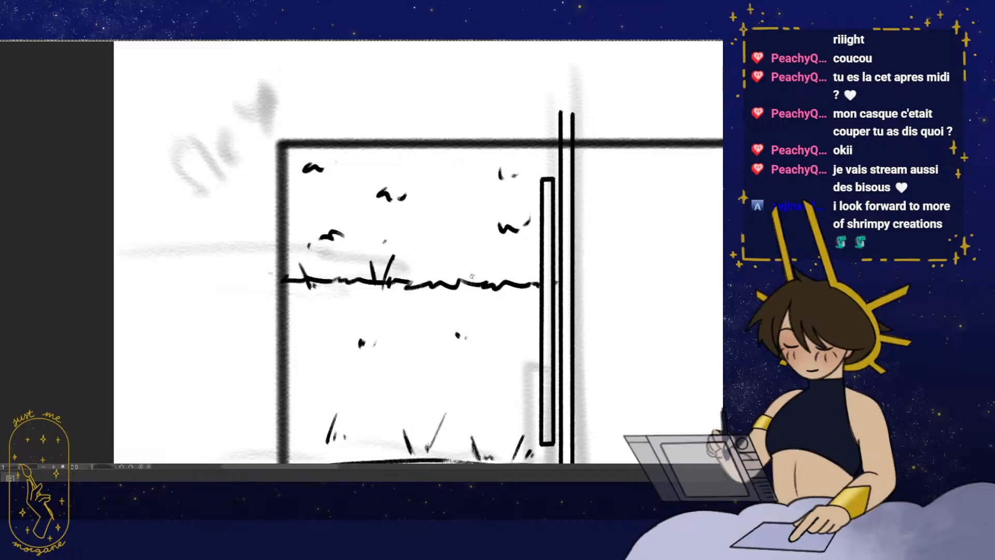
drag(467, 255, 474, 285)
drag(522, 310, 525, 314)
drag(498, 382, 499, 385)
- Ink a small horizontal log shape with a rounded end on the ground between the two grass lines
drag(311, 372, 355, 336)
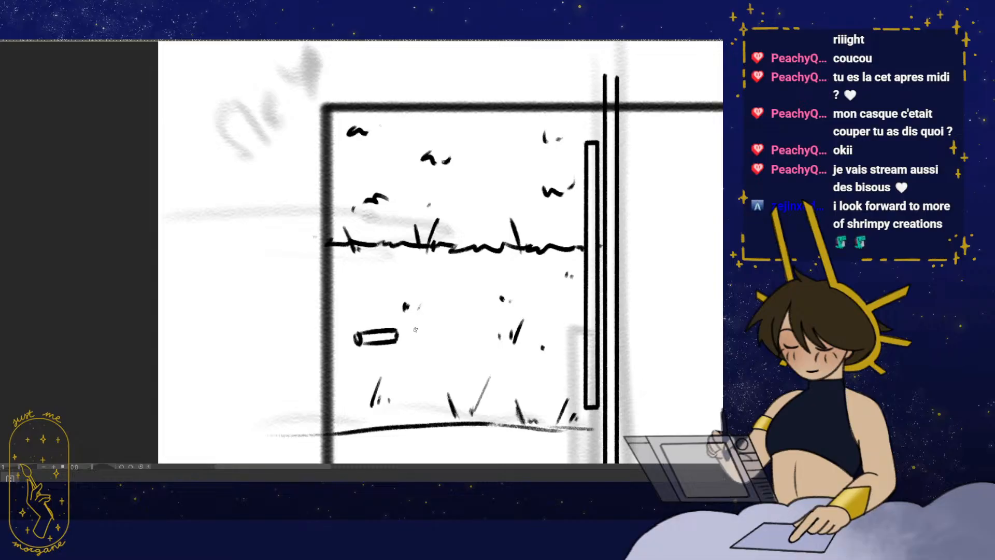
drag(415, 329, 393, 326)
drag(456, 310, 411, 291)
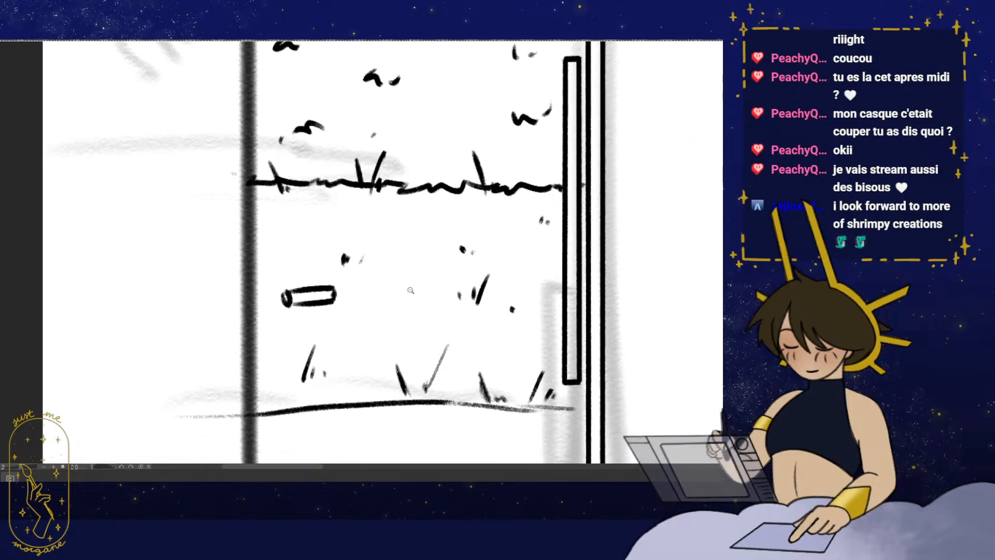
drag(423, 351, 413, 355)
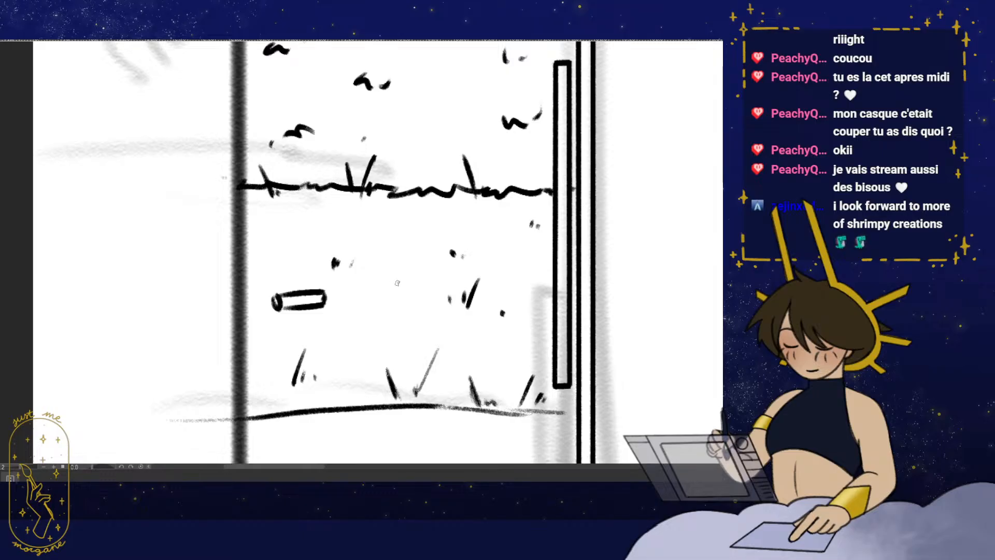
- Ink a small scribbled cluster between the log and the grass blades near the handle
drag(385, 284, 412, 281)
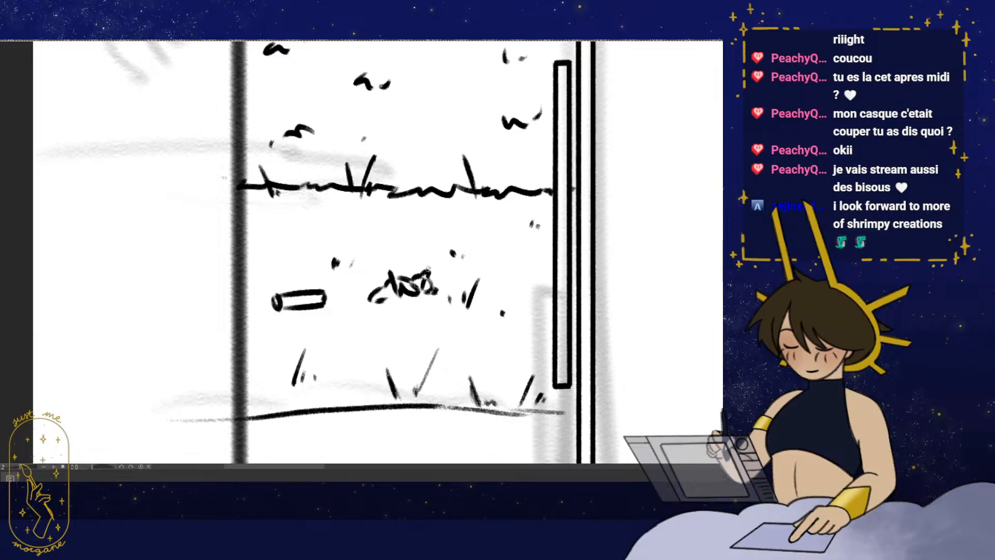
mouse_move(393, 289)
mouse_down()
mouse_move(386, 302)
mouse_move(411, 321)
mouse_move(407, 297)
mouse_up()
drag(406, 297, 375, 398)
drag(374, 398, 203, 299)
alt+click(313, 357)
drag(317, 393, 292, 363)
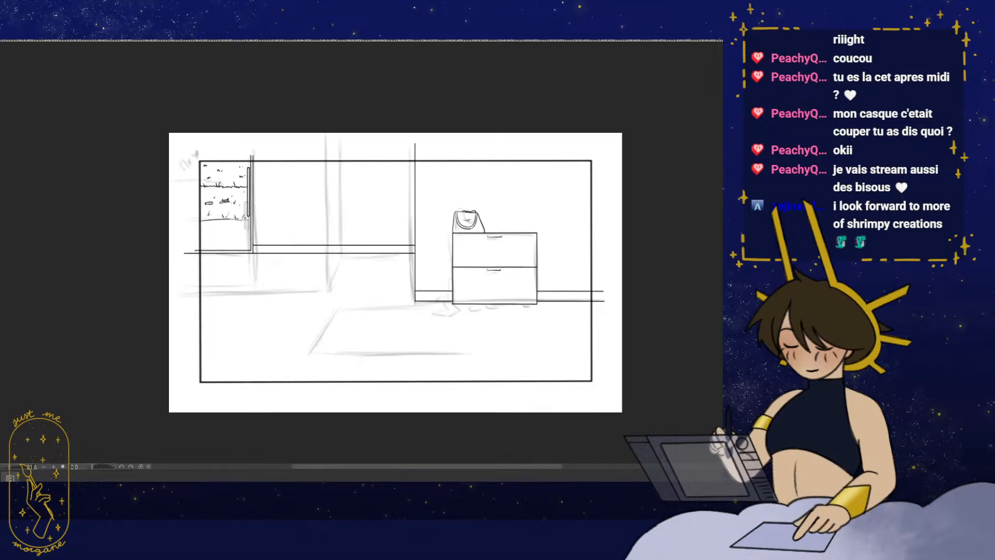
- Ink the rug's long back and front edges on the floor in front of the dresser
drag(444, 356, 430, 341)
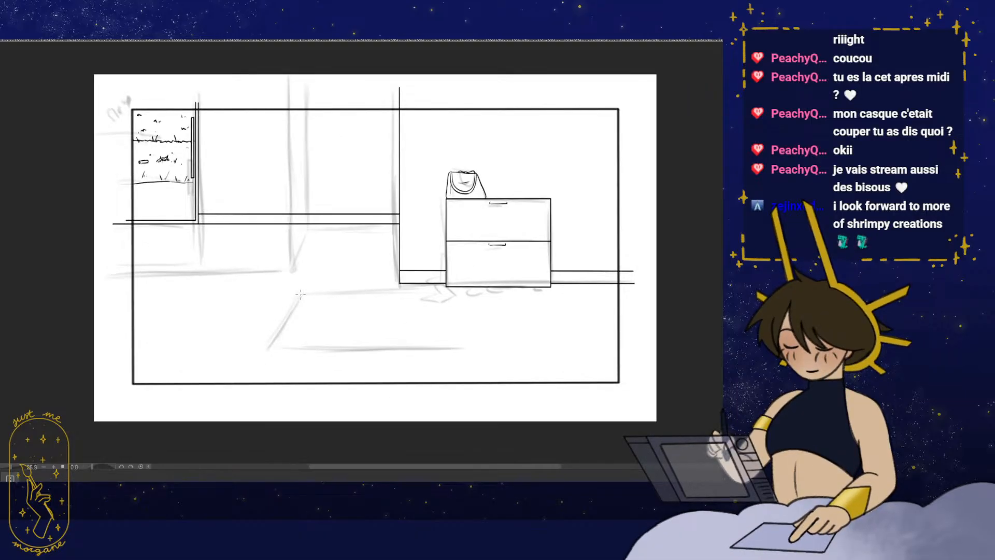
drag(476, 293, 644, 295)
mouse_move(414, 342)
mouse_down()
mouse_move(431, 313)
mouse_move(546, 333)
mouse_up()
- Rotate the canvas to ink the rug's slanted short side joining its two long edges, then reset the rotation
drag(292, 356, 330, 364)
mouse_move(319, 340)
mouse_down()
mouse_move(348, 317)
mouse_move(326, 298)
mouse_up()
drag(348, 222, 438, 260)
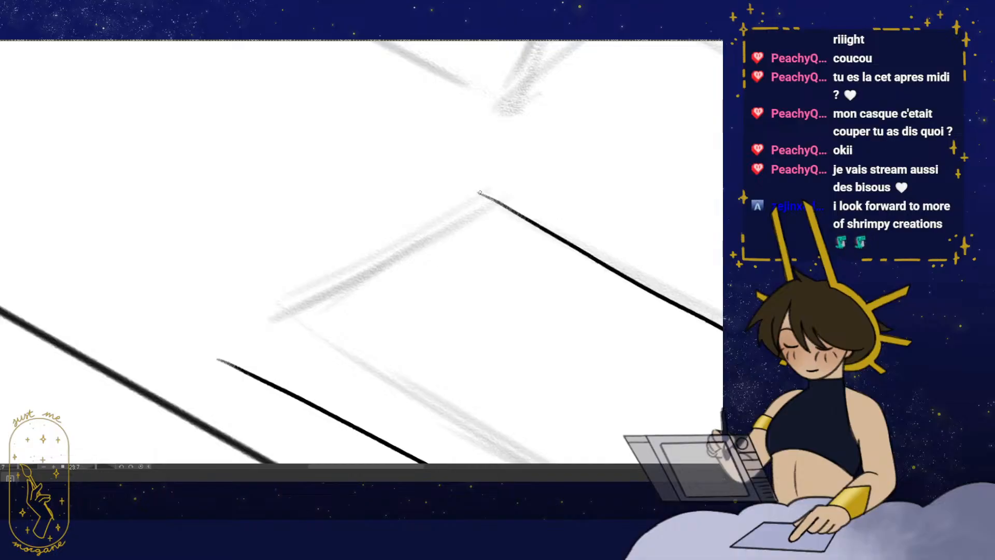
drag(478, 193, 367, 248)
key(ctrl+at)
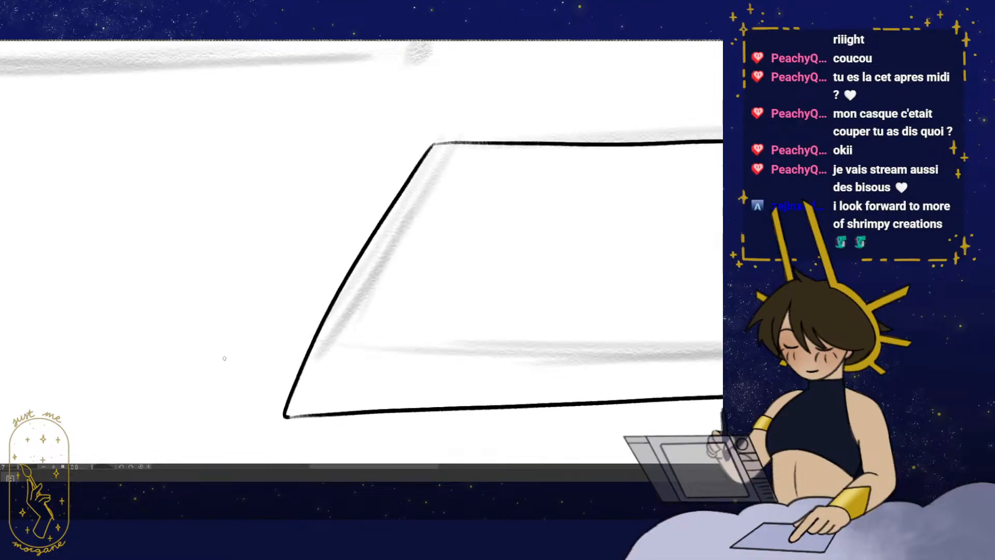
- Redraw the rug's front edge as a gently wavy line starting from the slanted side's lower corner
drag(443, 247, 435, 344)
mouse_move(427, 241)
mouse_down()
mouse_move(515, 243)
mouse_move(524, 346)
mouse_move(504, 249)
mouse_up()
drag(381, 348, 409, 321)
drag(291, 358, 296, 363)
mouse_move(431, 351)
mouse_down()
mouse_move(447, 369)
mouse_move(347, 373)
mouse_move(402, 366)
mouse_move(237, 360)
mouse_move(262, 359)
mouse_up()
key(e)
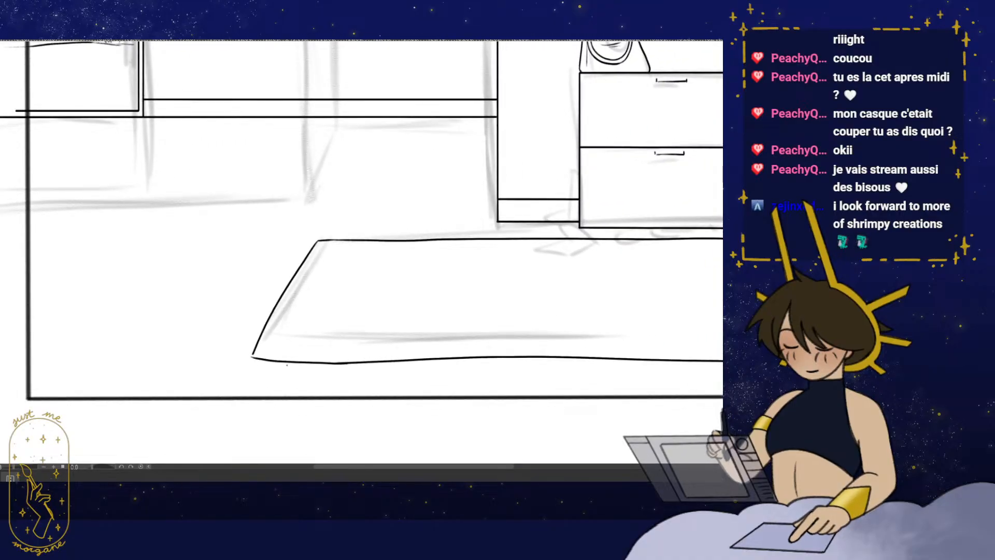
- Ink the rug's inner border line along its slanted short side and its front edge
scroll(265, 357, up, 2)
scroll(364, 337, down, 5)
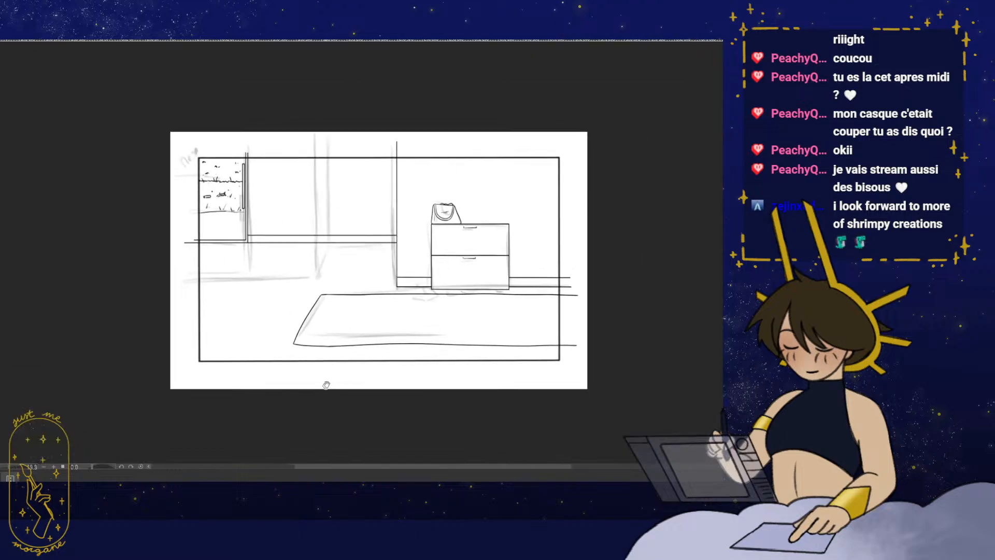
scroll(347, 340, up, 3)
drag(303, 264, 257, 346)
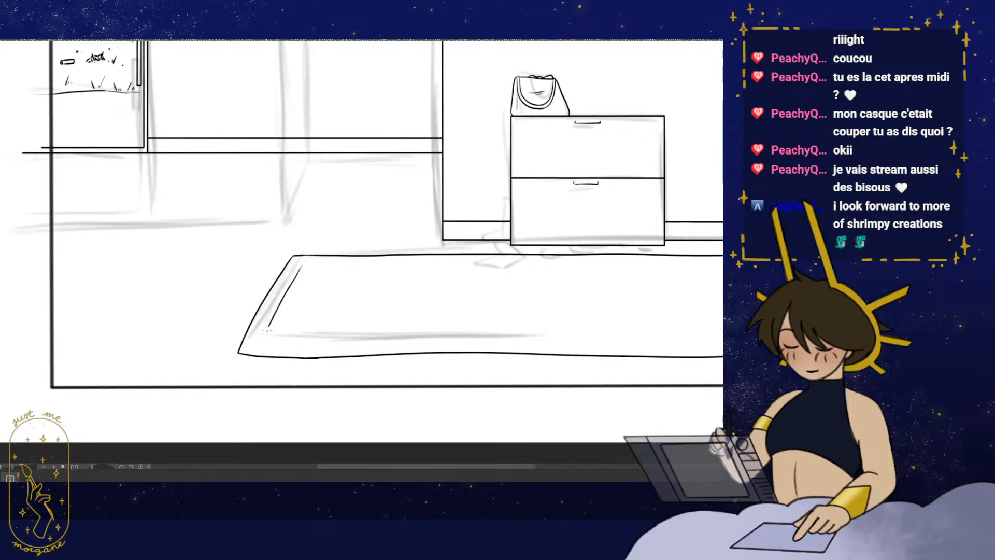
scroll(366, 311, down, 2)
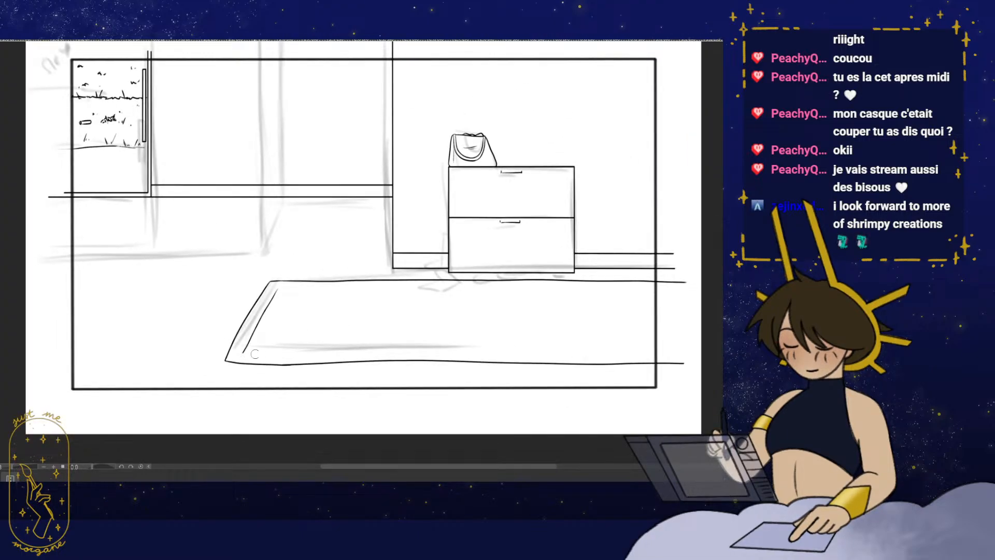
scroll(254, 354, down, 3)
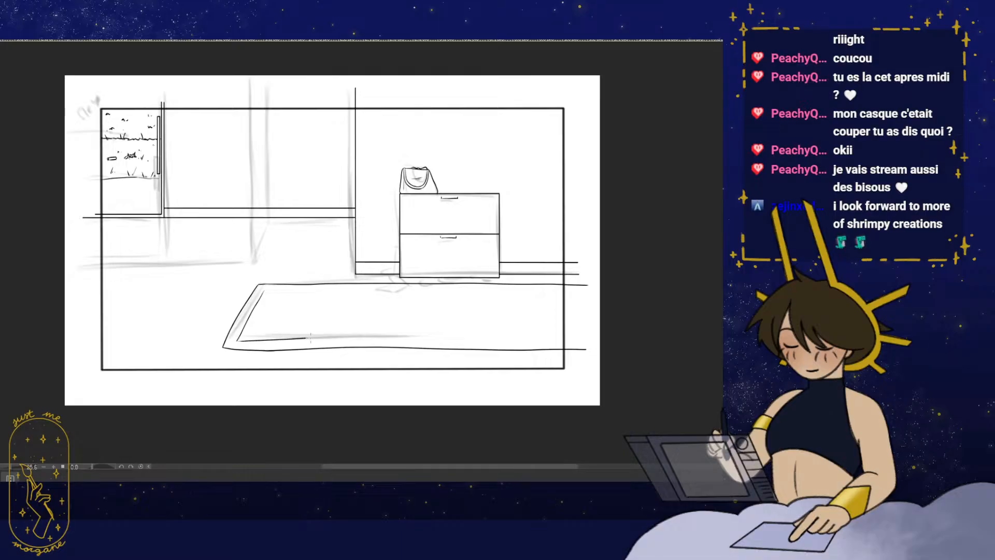
drag(309, 338, 558, 338)
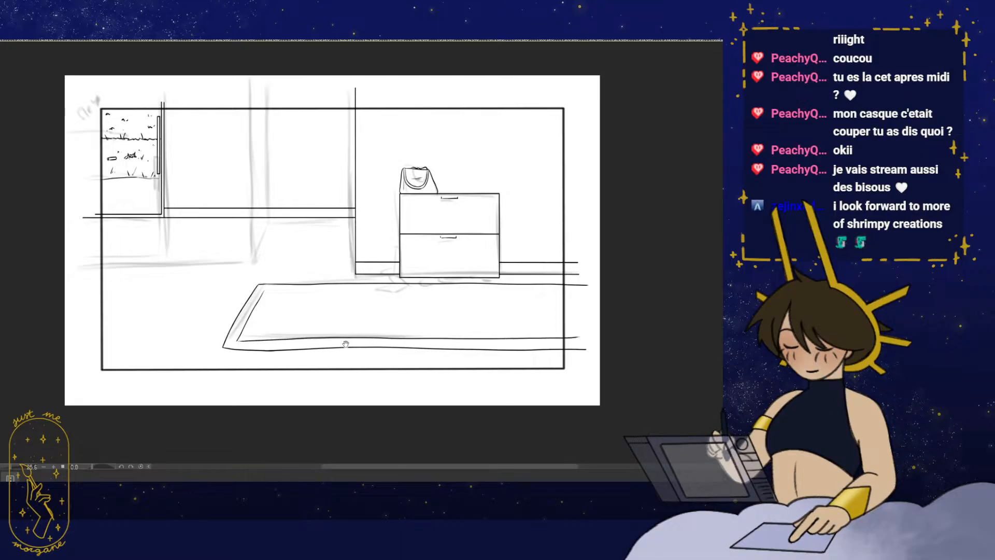
- Ink the rug's inner border line along the back edge, starting at the slanted inner line's upper end
scroll(345, 344, up, 2)
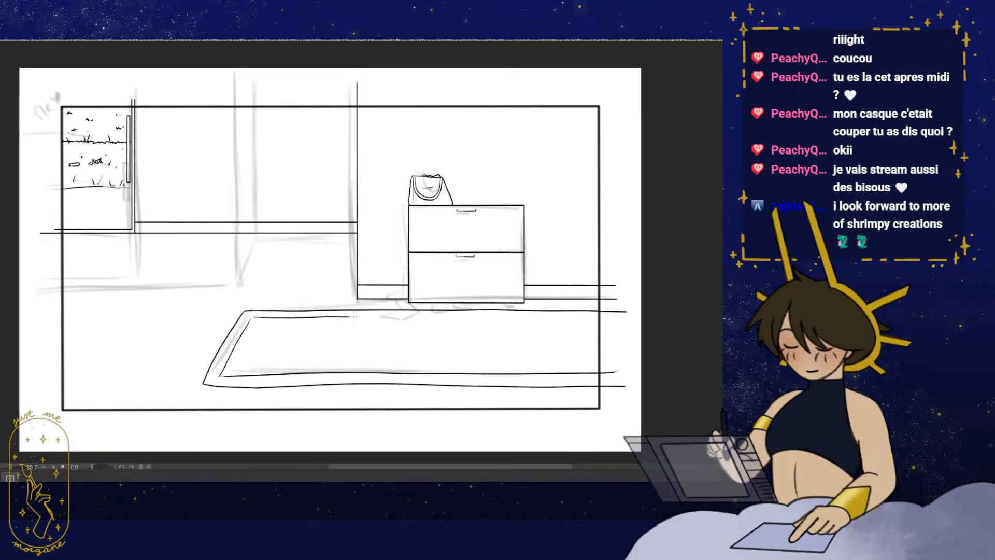
drag(553, 316, 622, 316)
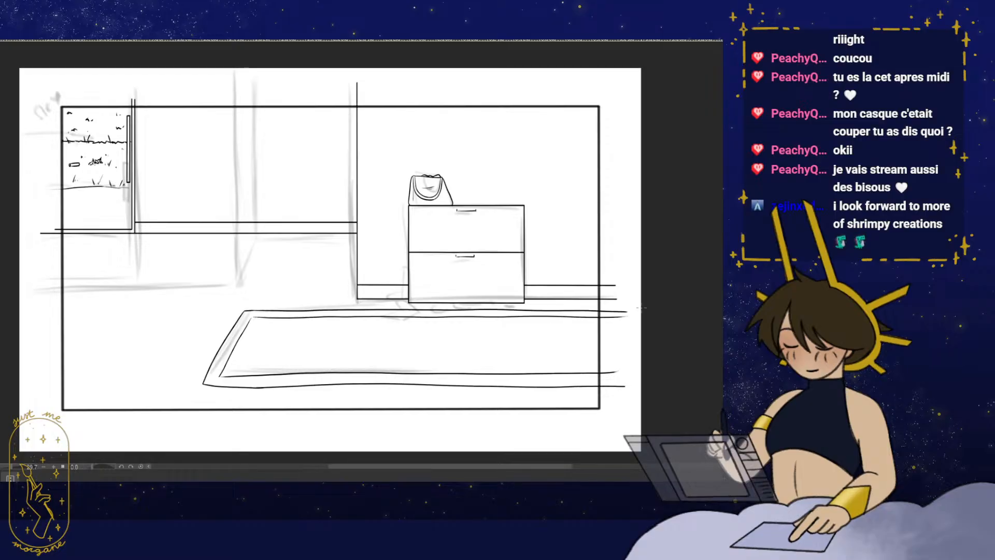
drag(243, 370, 315, 348)
scroll(326, 308, up, 6)
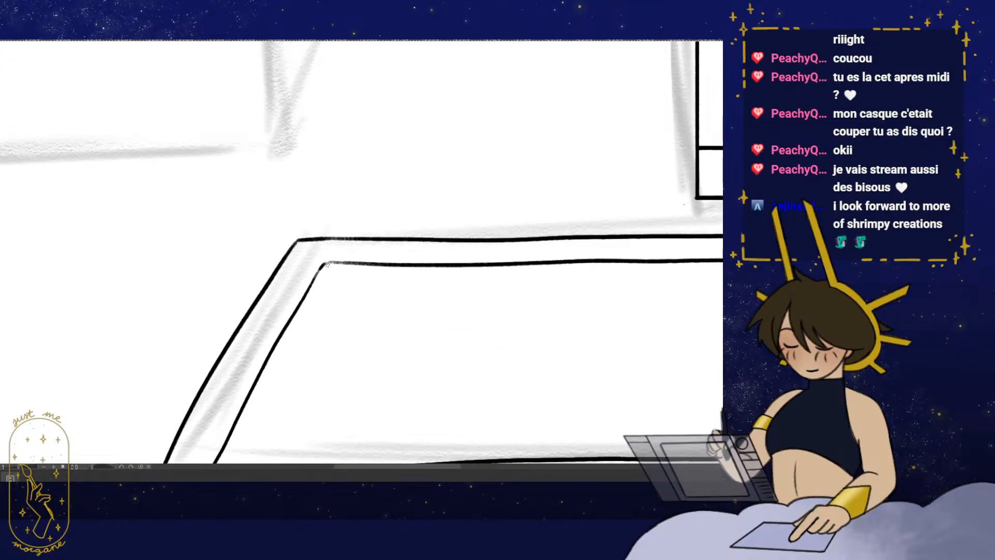
drag(298, 431, 379, 272)
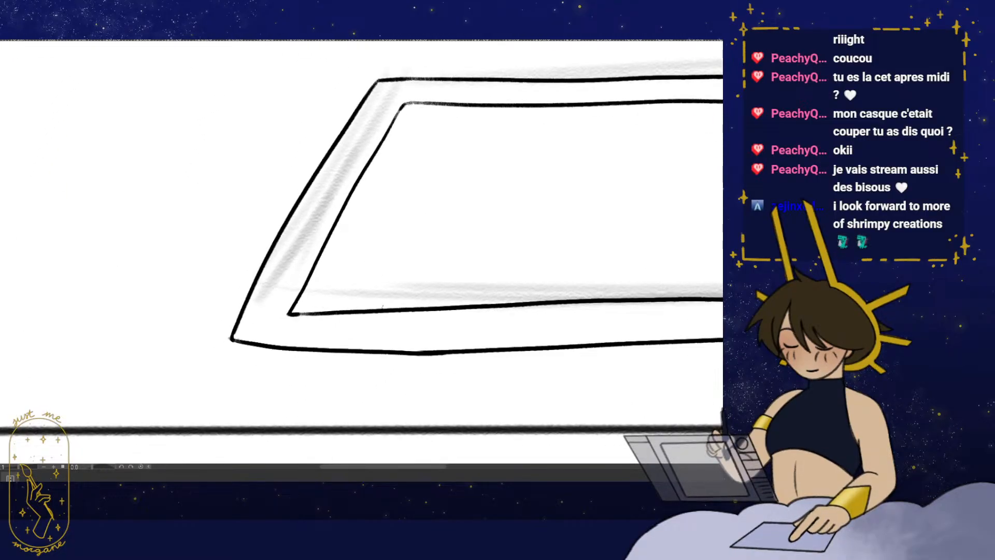
scroll(357, 339, down, 10)
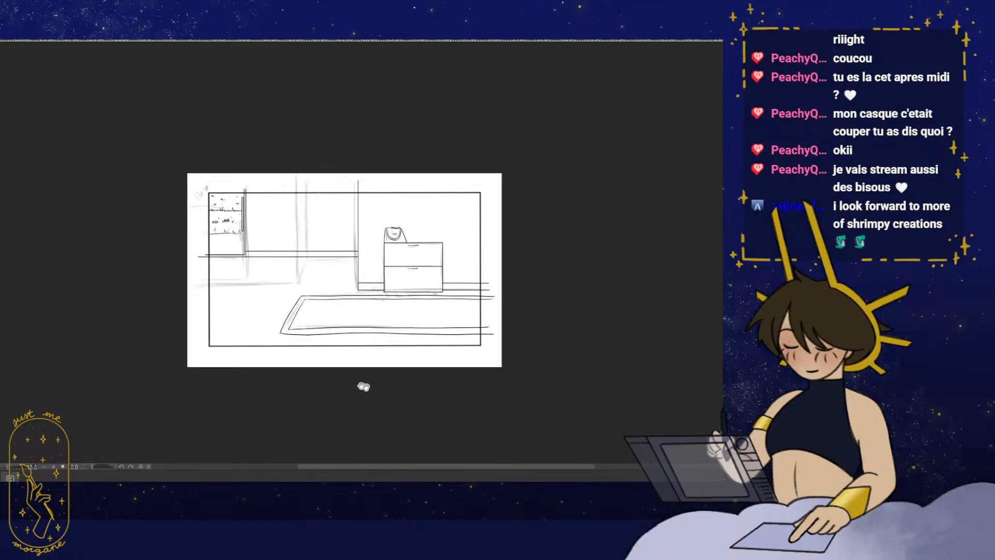
- Remove the rough grey sketch behind the room line art and switch to the 11_sec_club animation document
drag(398, 361, 394, 358)
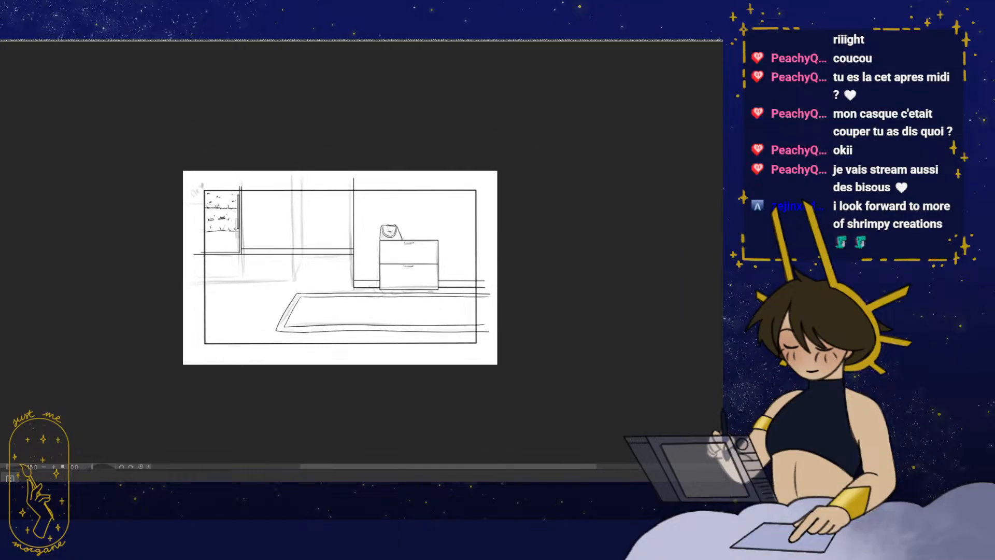
key(Delete)
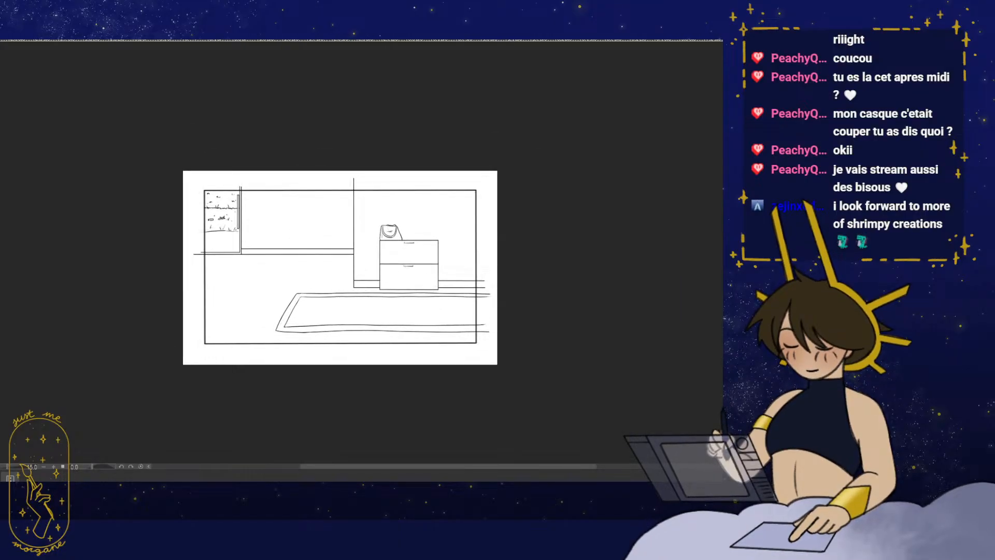
key(ctrl+Tab)
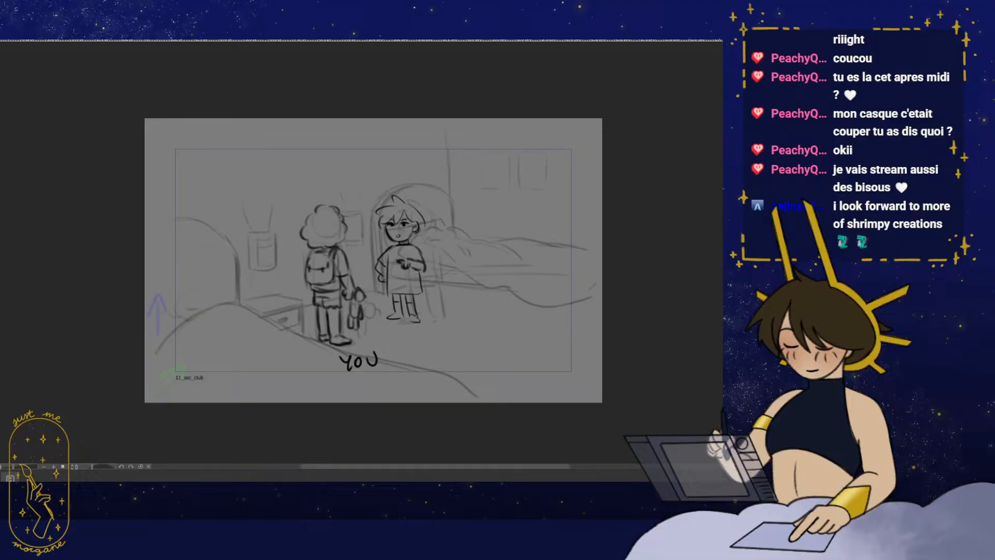
- Enlarge the timeline and create a new animation folder directly above the bgs folder, with frame 1 current
click(10, 477)
drag(263, 362, 303, 111)
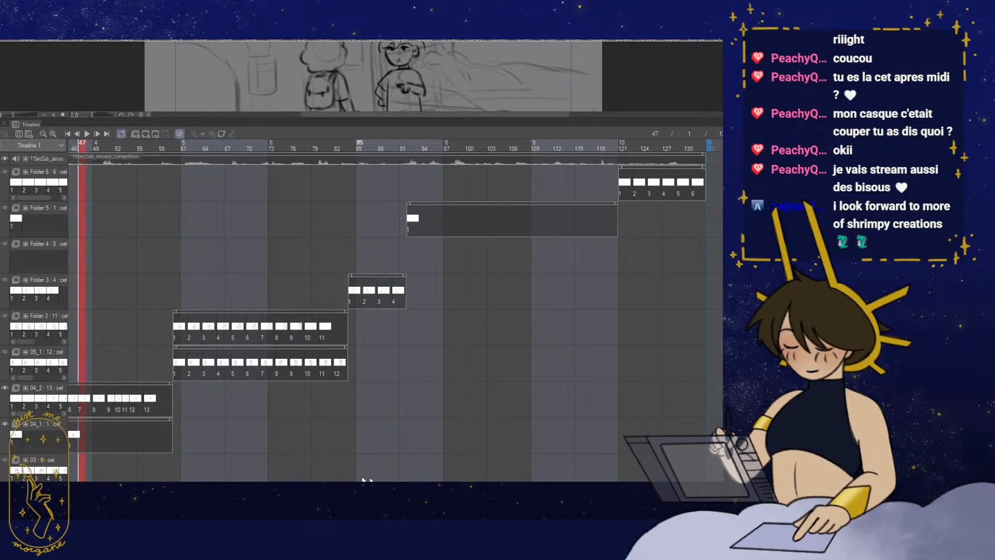
scroll(112, 408, left, 6)
scroll(394, 311, left, 3)
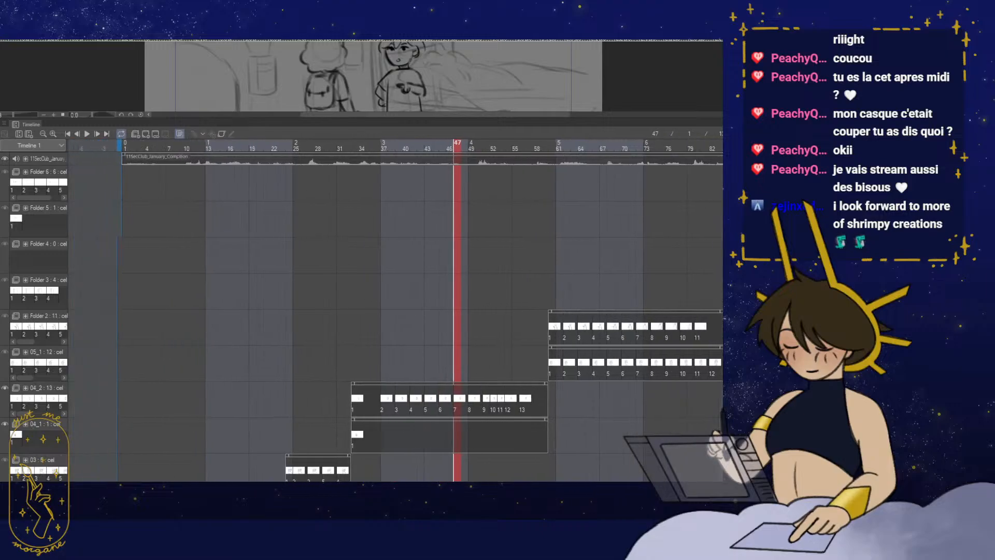
scroll(393, 311, down, 1)
scroll(721, 400, down, 5)
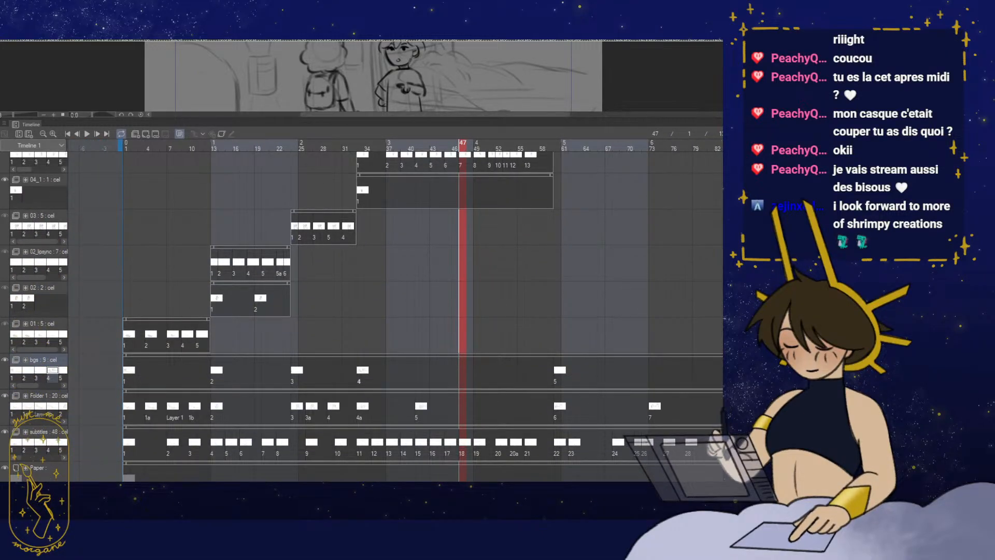
scroll(395, 310, right, 8)
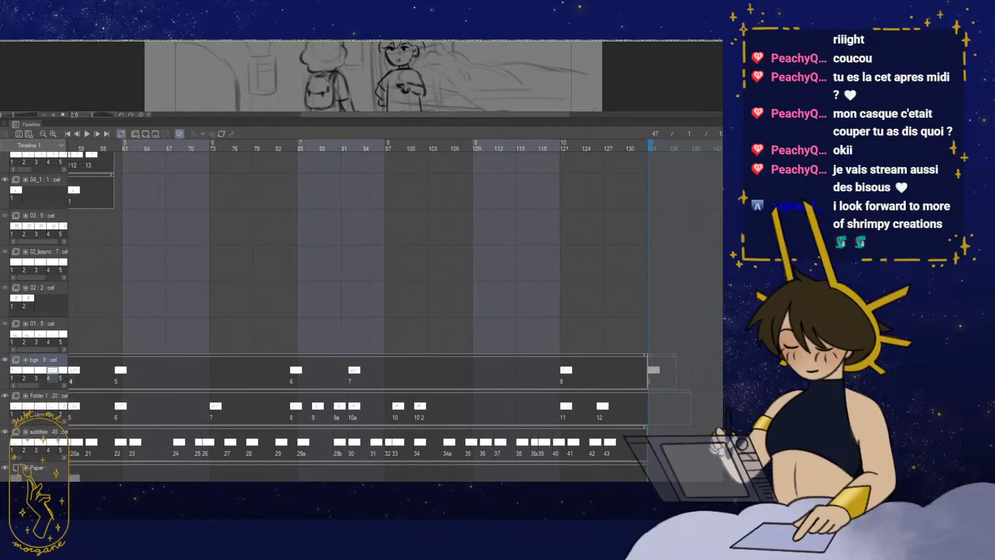
scroll(182, 467, left, 8)
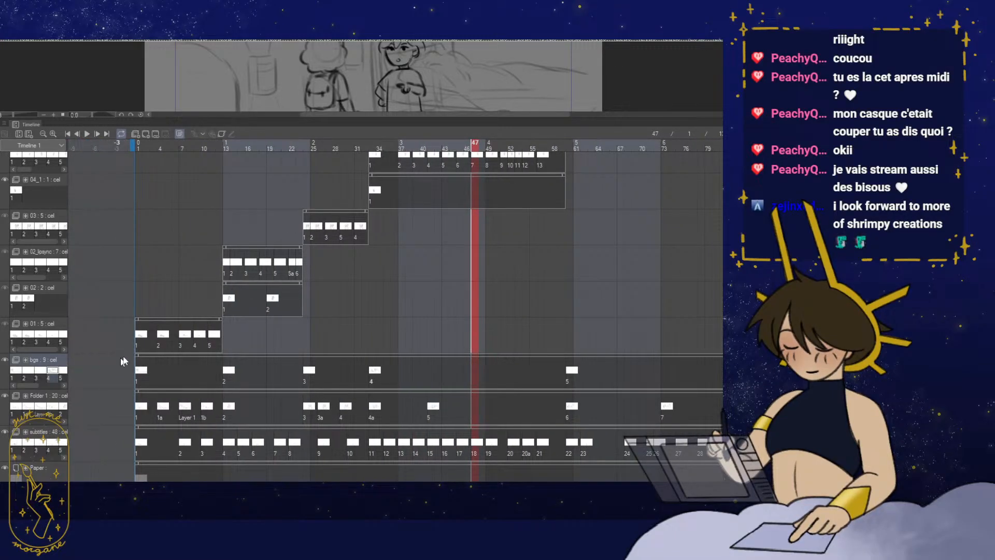
click(137, 150)
click(135, 134)
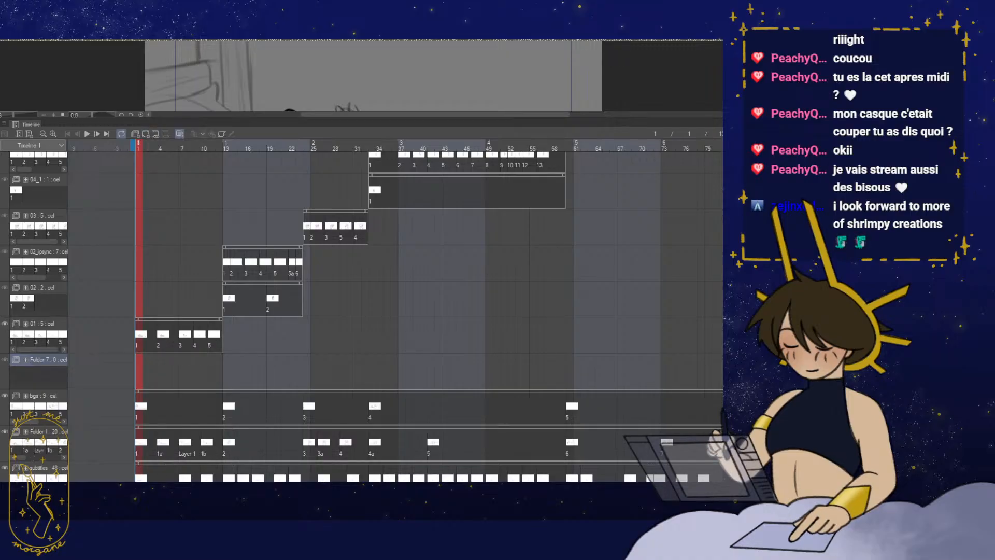
- Put the inked room background into the new animation folder as Layer 7 and assign that cel to frame 121
drag(248, 484, 526, 483)
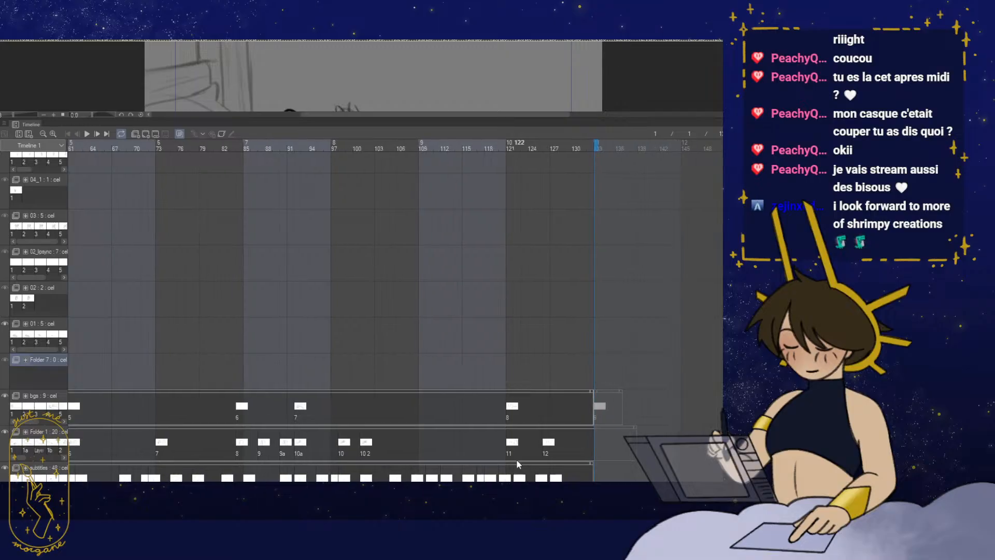
click(506, 147)
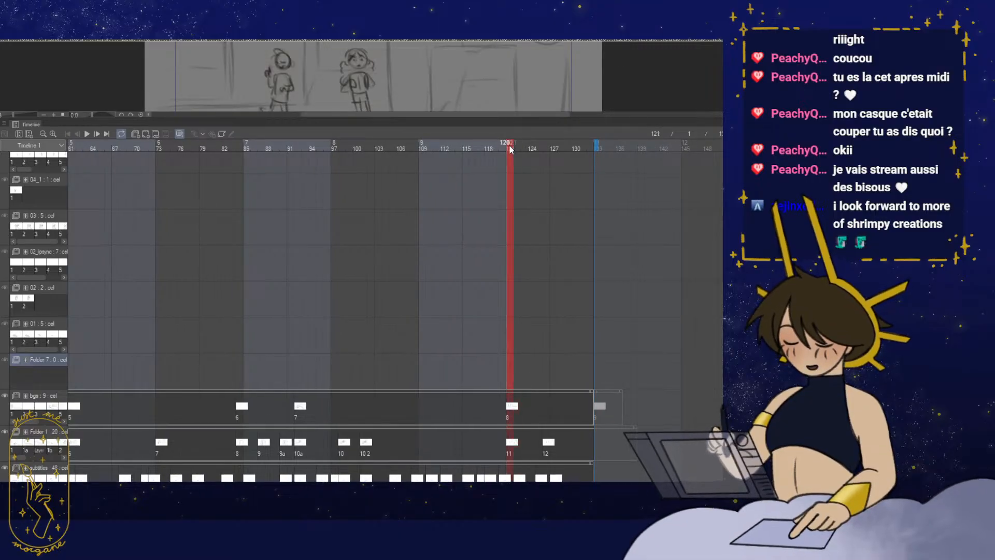
key(ctrl+shift+n)
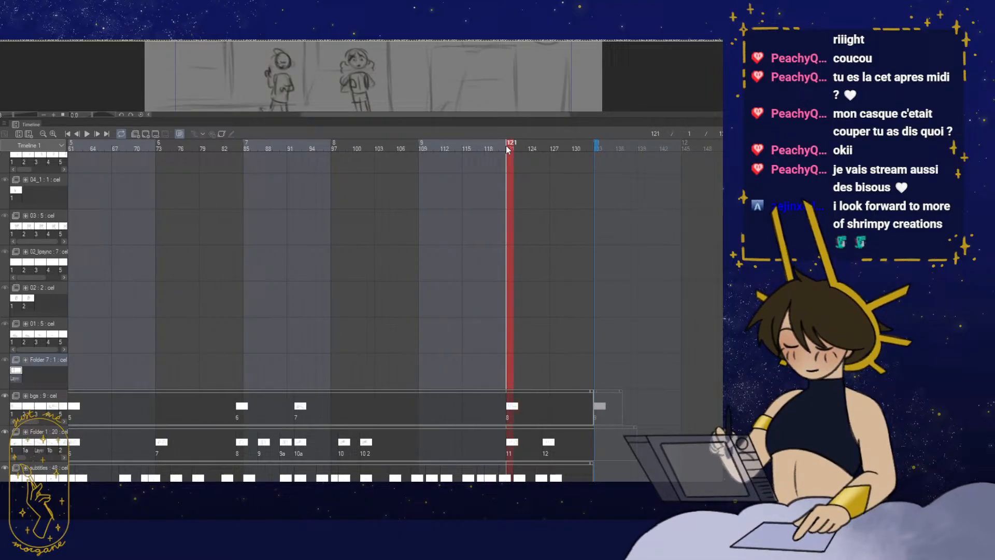
click(156, 135)
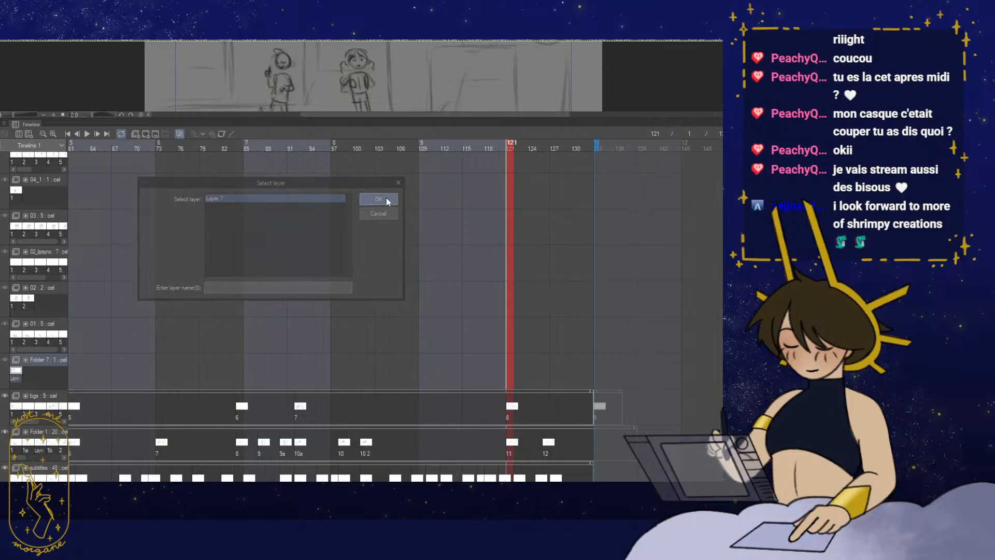
click(383, 199)
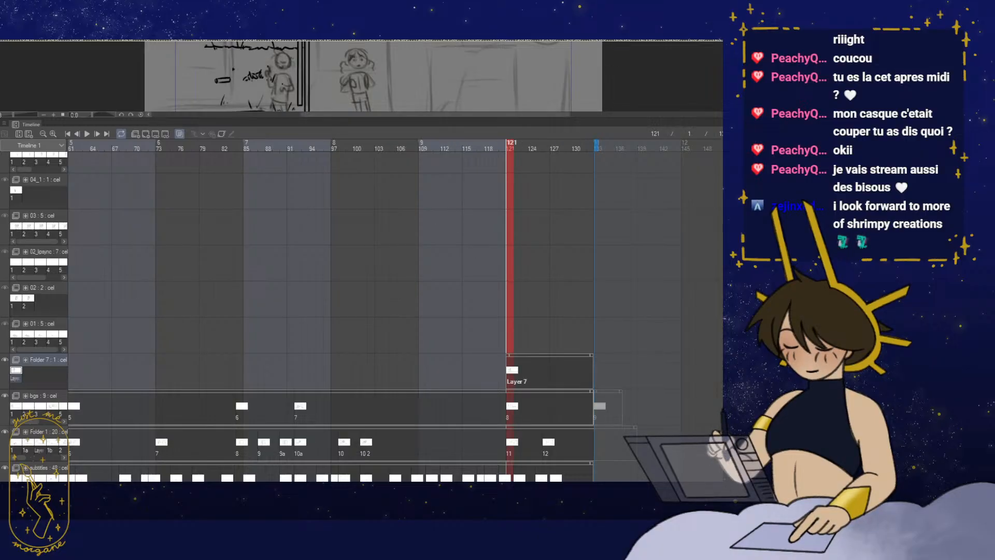
- Hide the bgs folder's rough background and shrink the timeline to uncover the canvas
click(5, 395)
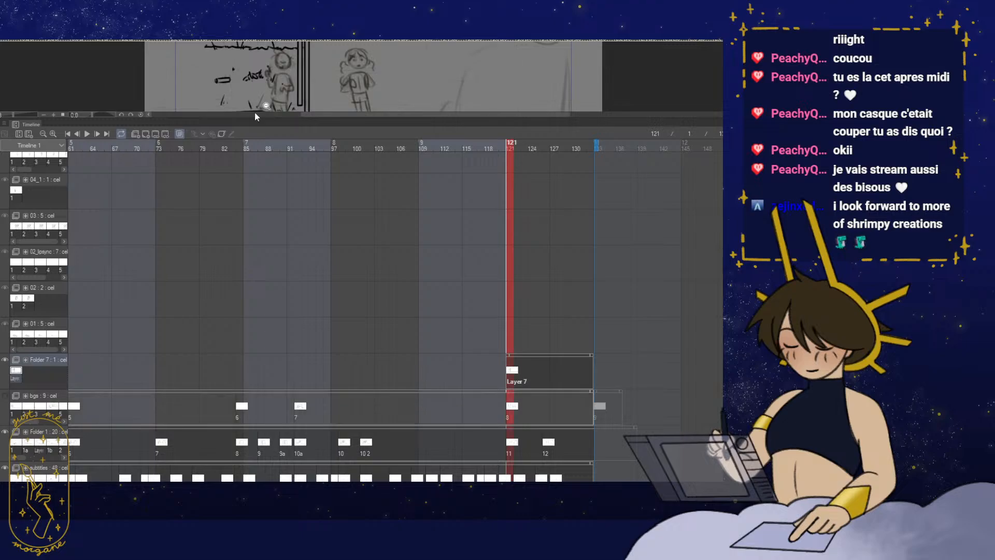
drag(287, 118, 288, 411)
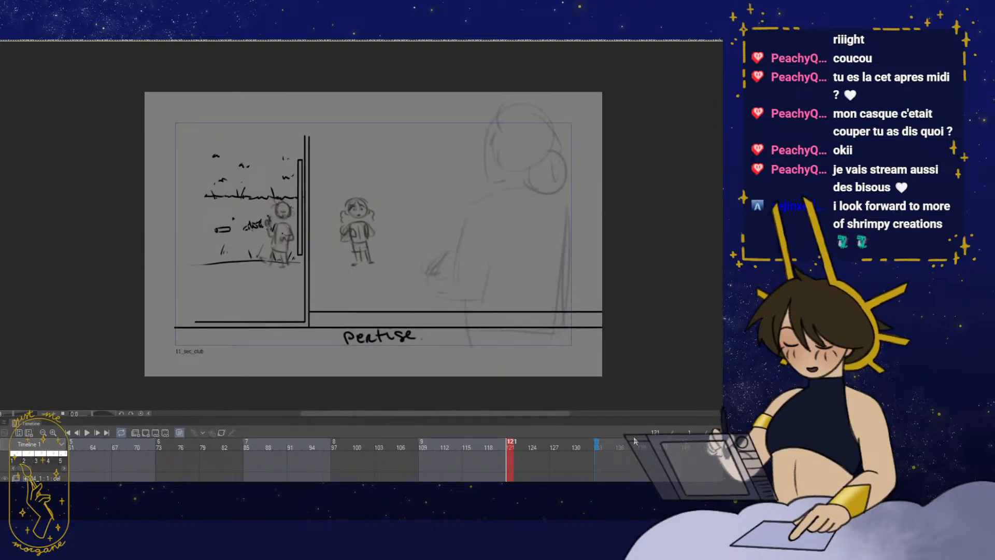
key(ctrl+t)
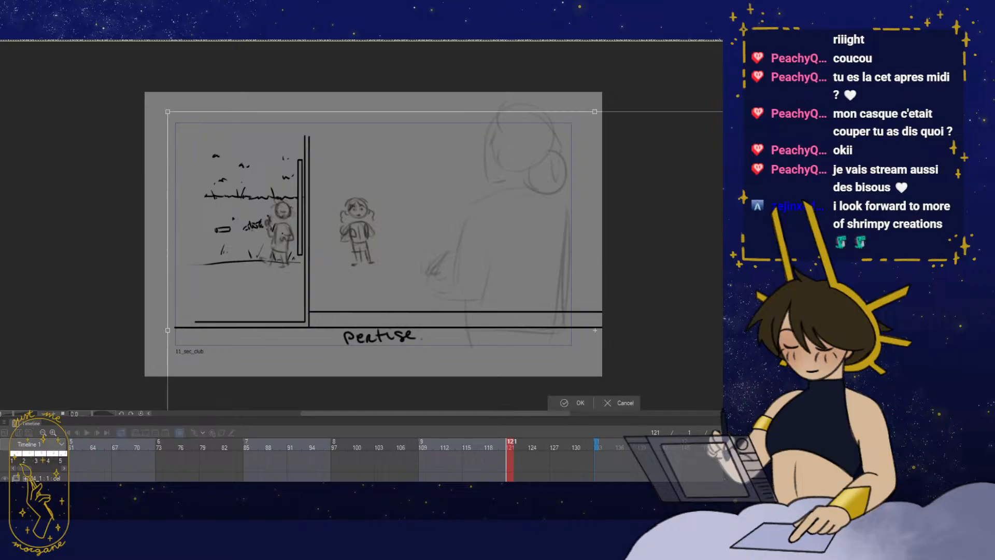
drag(268, 171, 506, 284)
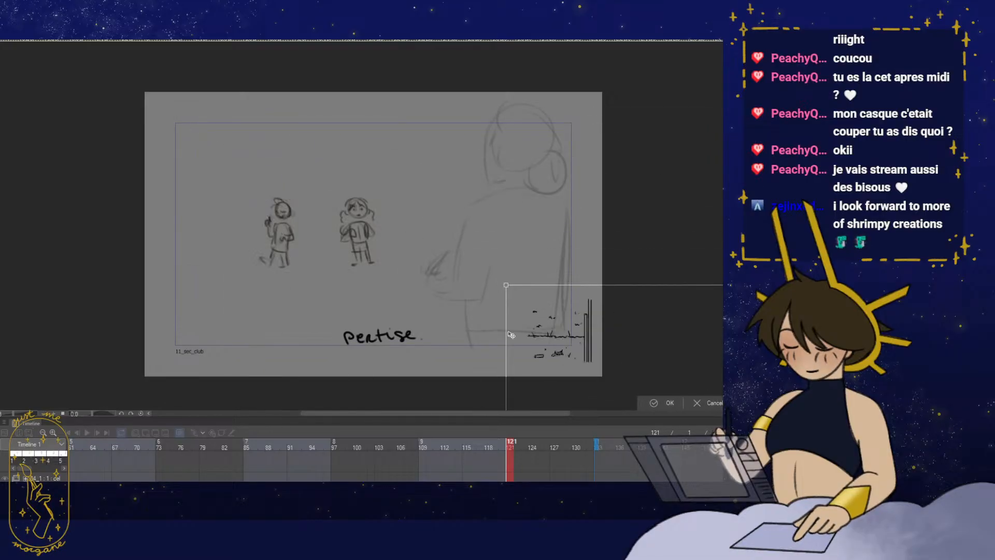
drag(612, 366, 268, 166)
drag(453, 214, 438, 226)
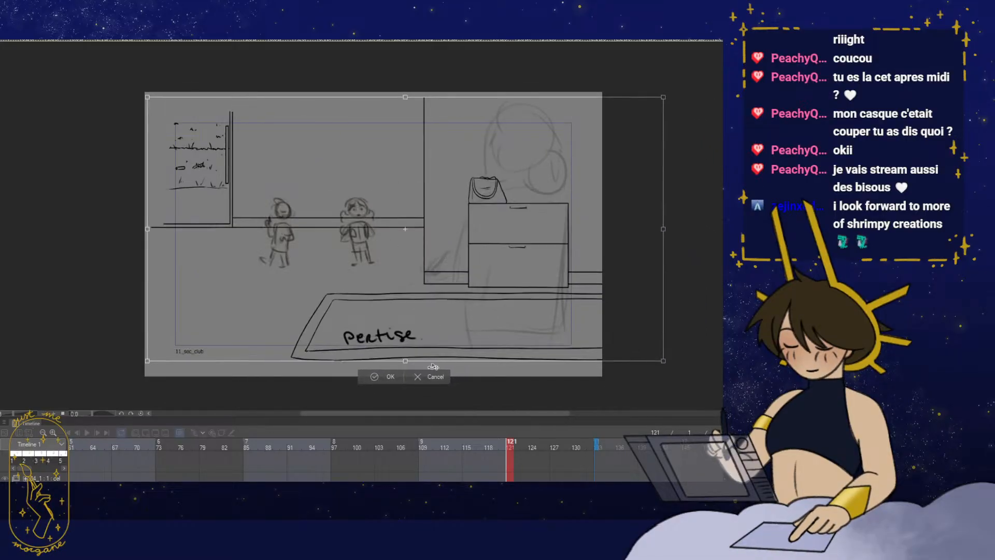
click(435, 377)
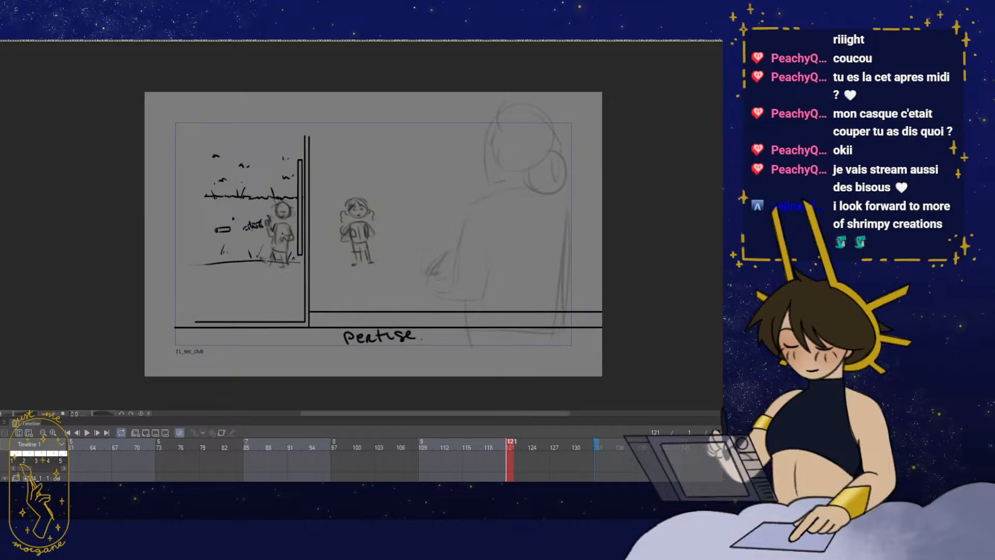
- Undo the pasted room background, then mark the frame's upper-left and lower-right corners in the separate room drawing
key(ctrl+z)
key(ctrl+Tab)
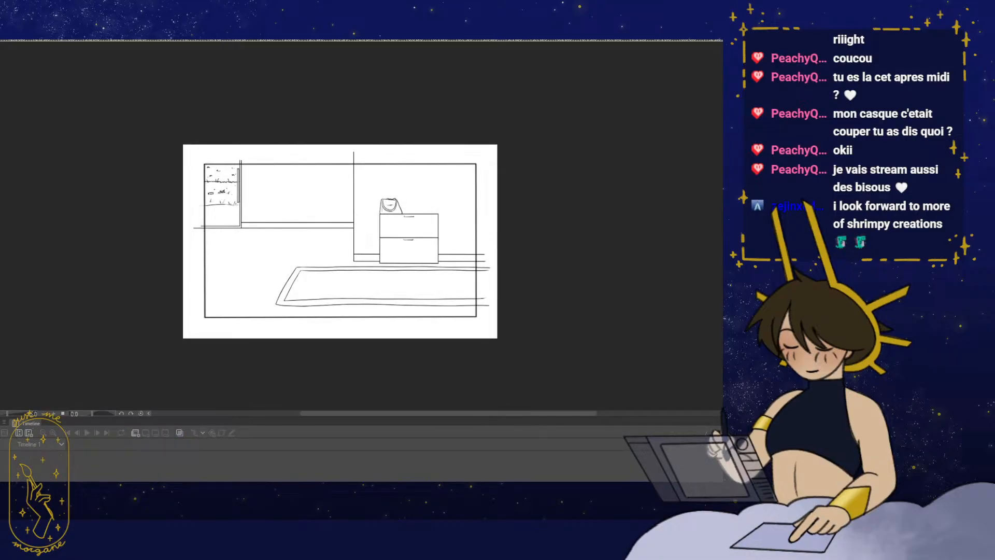
drag(219, 170, 243, 231)
scroll(243, 231, up, 7)
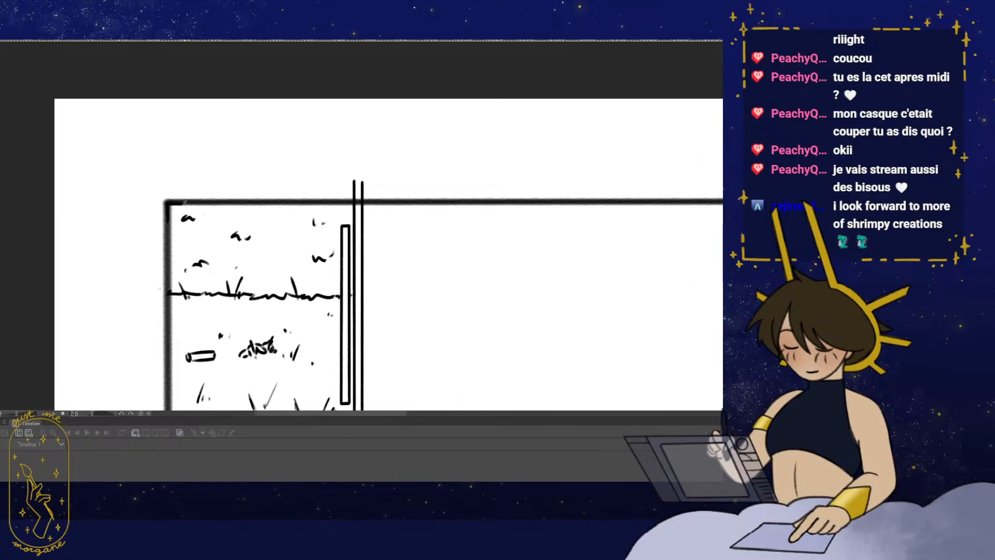
scroll(311, 197, down, 5)
drag(662, 358, 490, 276)
scroll(508, 329, up, 5)
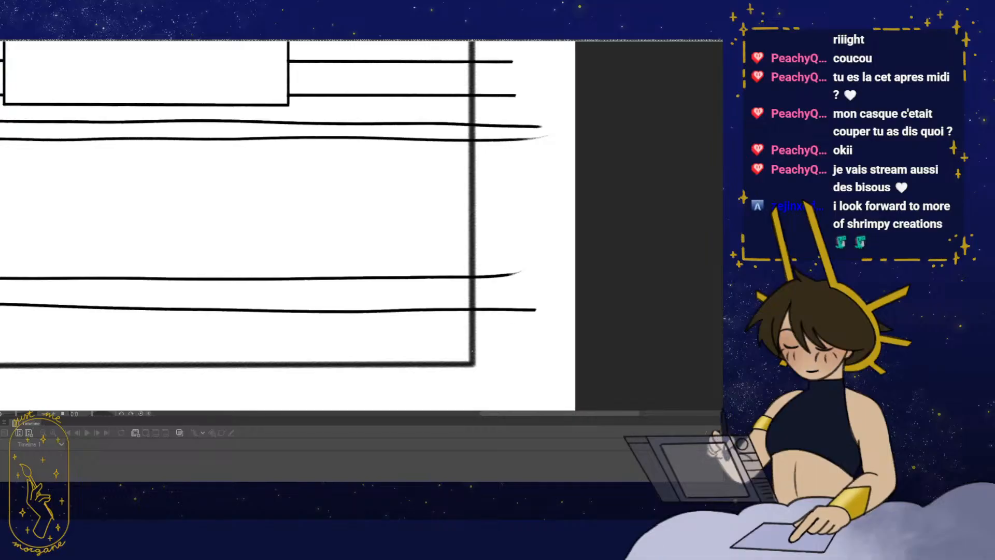
scroll(470, 363, down, 6)
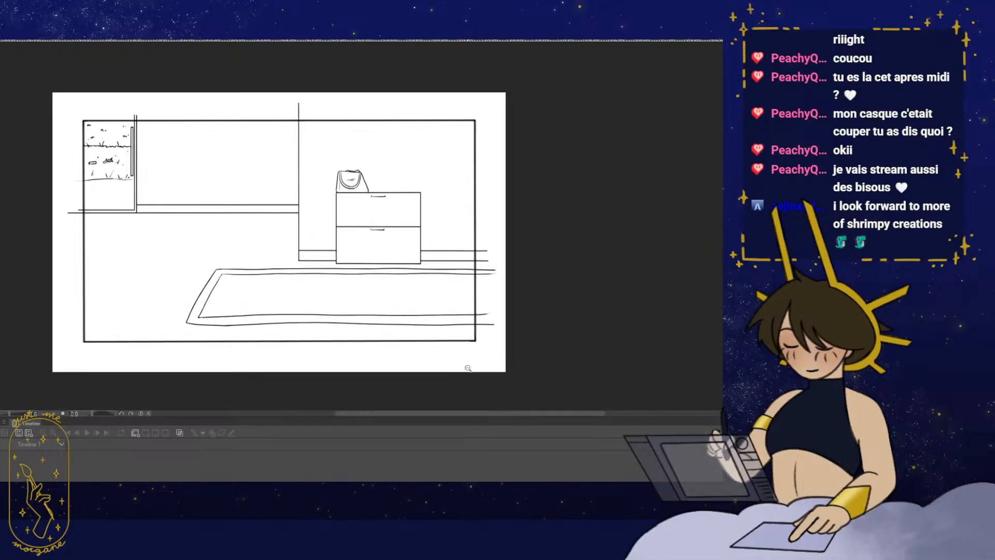
- Paste the marked room background into the animation at frame 121 and scale it so its corner marks match the camera frame
key(ctrl+Tab)
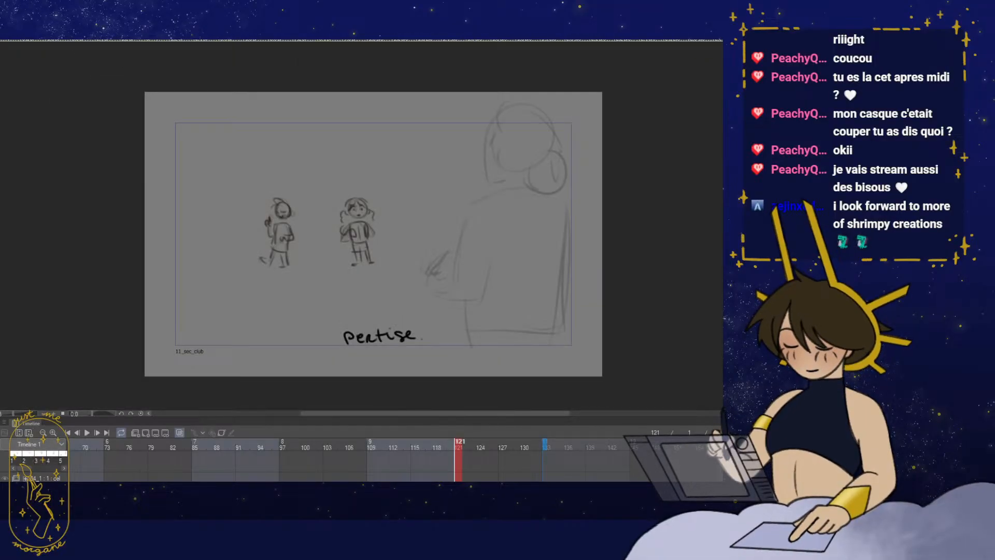
key(ctrl+v)
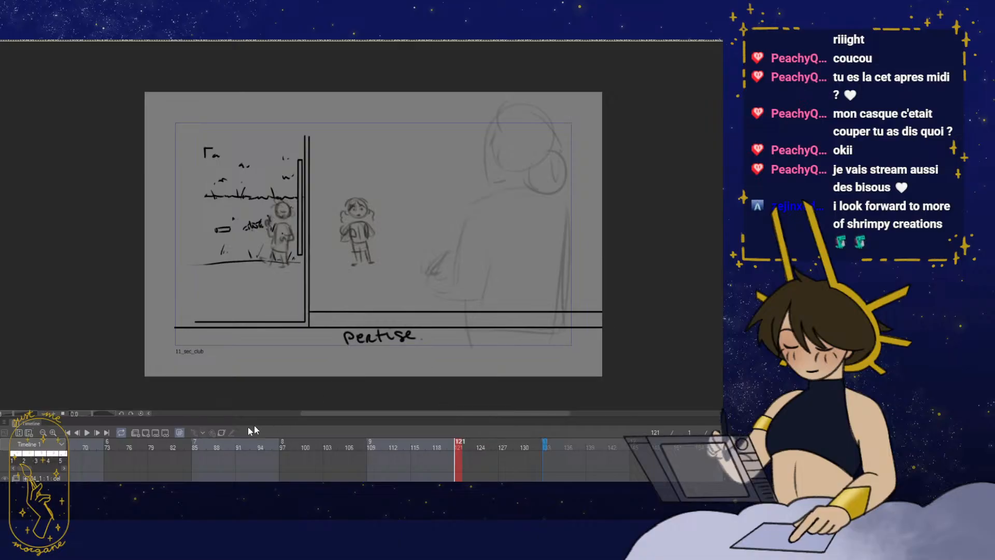
key(ctrl+t)
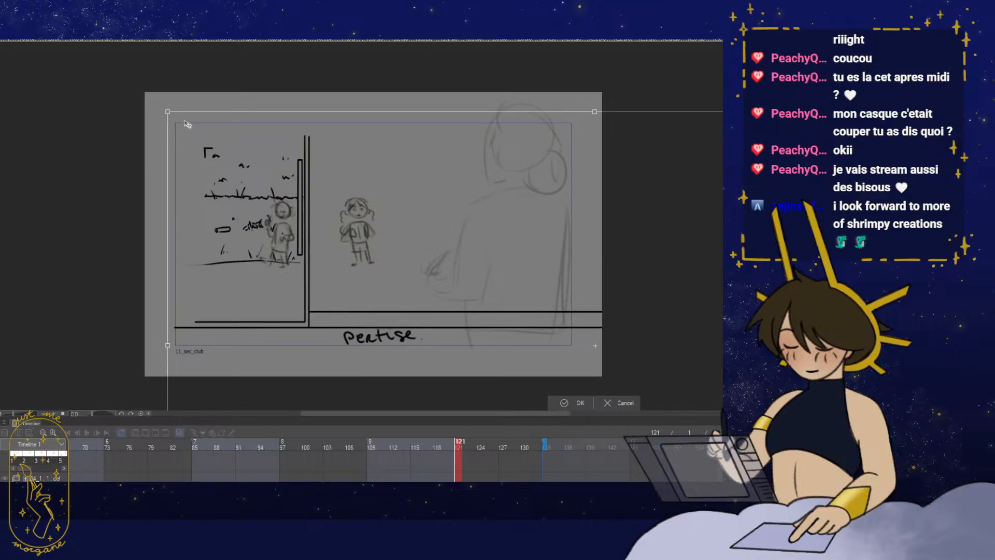
drag(168, 111, 410, 338)
drag(542, 362, 285, 219)
drag(459, 101, 460, 355)
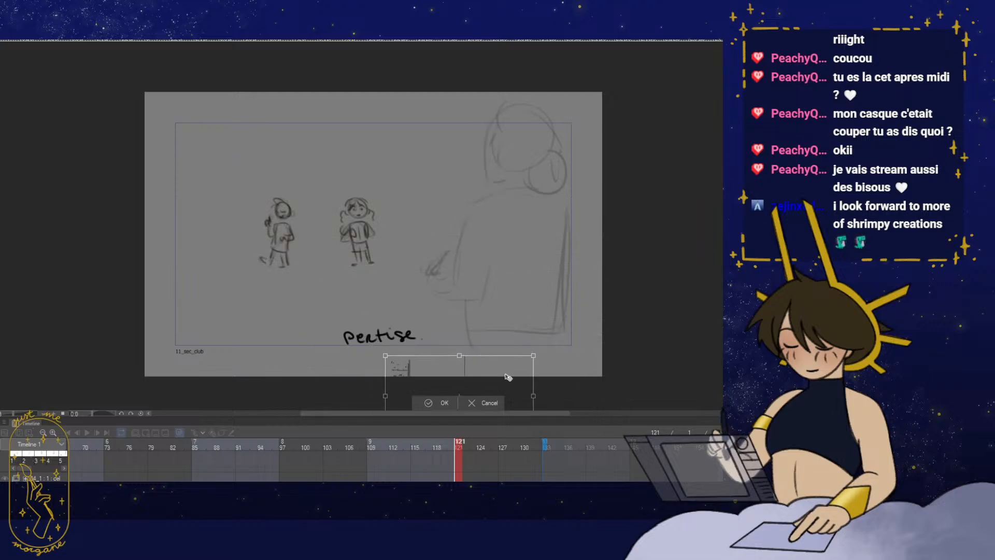
mouse_move(507, 378)
mouse_down()
mouse_move(362, 179)
mouse_move(312, 146)
mouse_up()
drag(337, 203, 582, 337)
drag(482, 300, 456, 288)
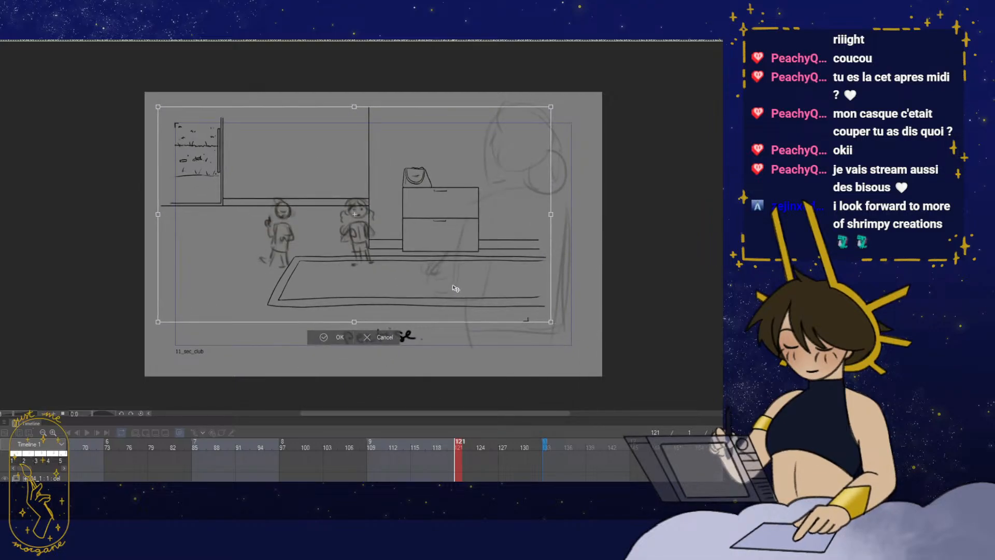
drag(550, 321, 596, 346)
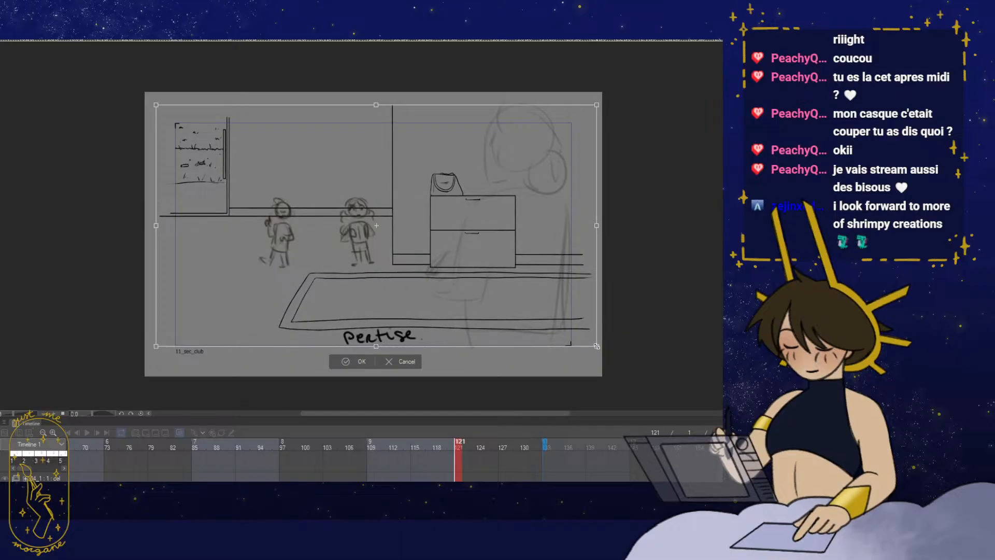
click(357, 361)
- Enlarge the timeline and check the room background's cel against the animation between frames 121 and 132
drag(490, 372, 433, 308)
scroll(469, 364, down, 2)
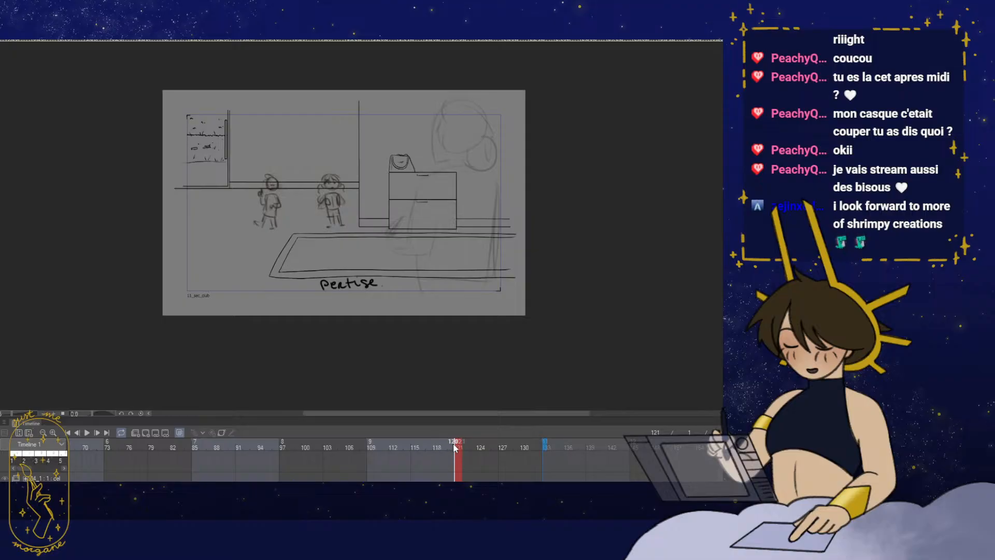
drag(454, 448, 539, 441)
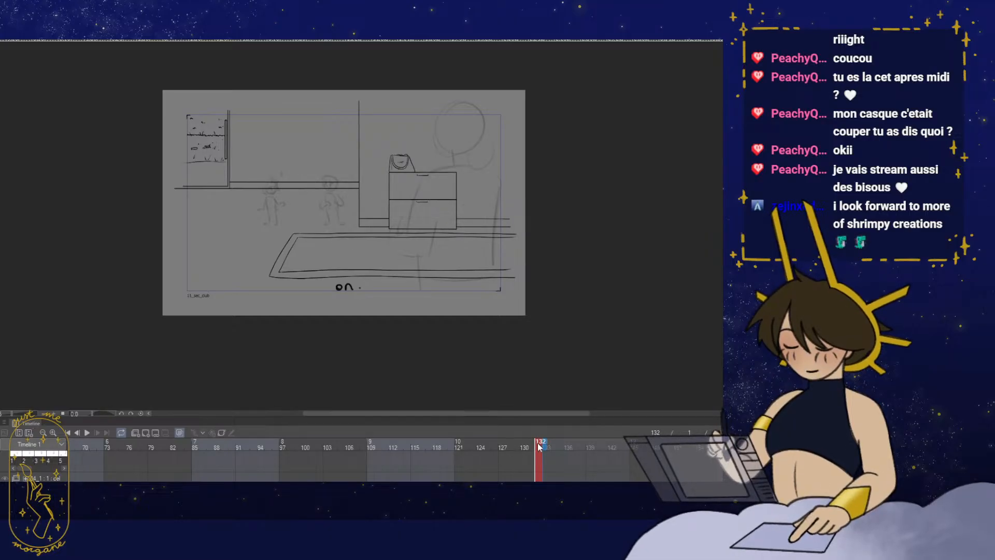
drag(476, 453, 543, 444)
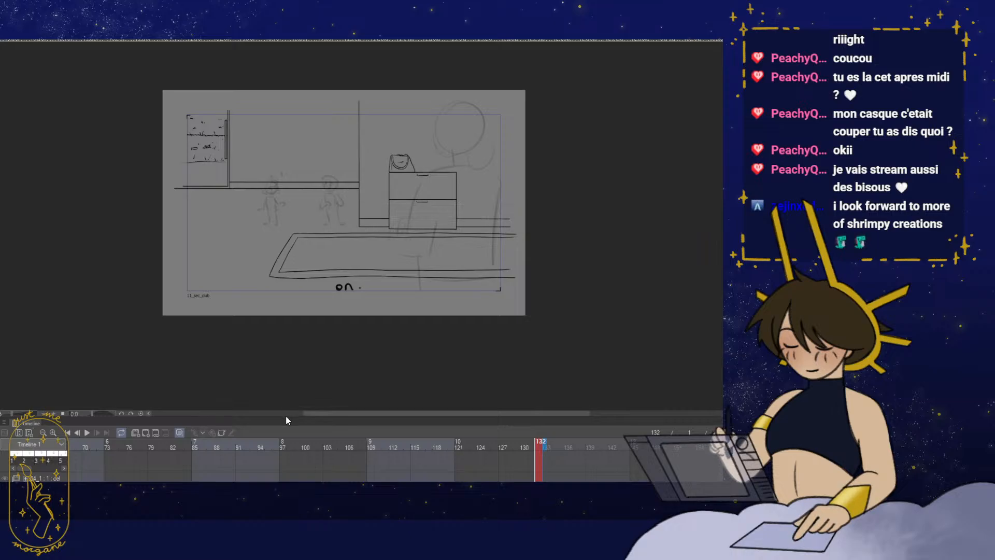
drag(286, 419, 321, 241)
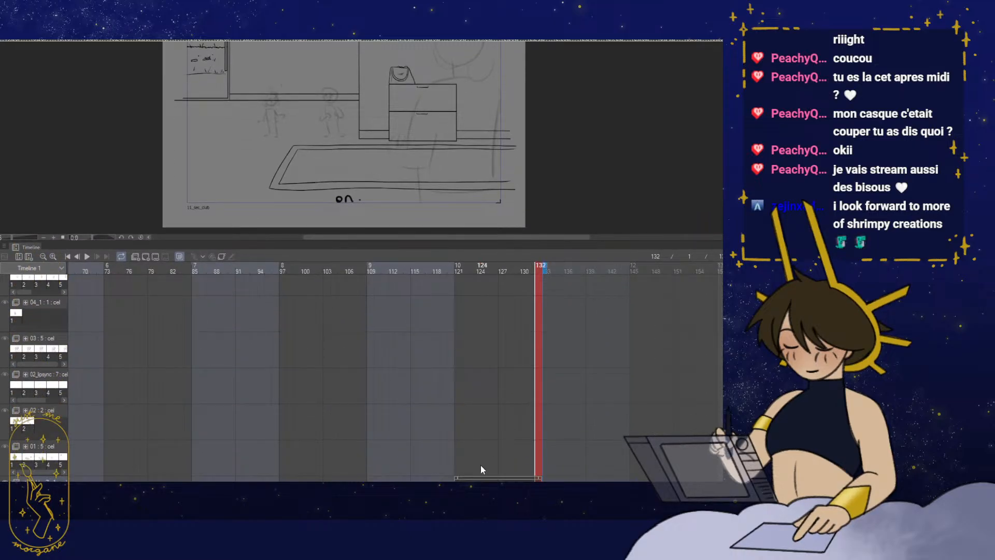
scroll(363, 378, down, 4)
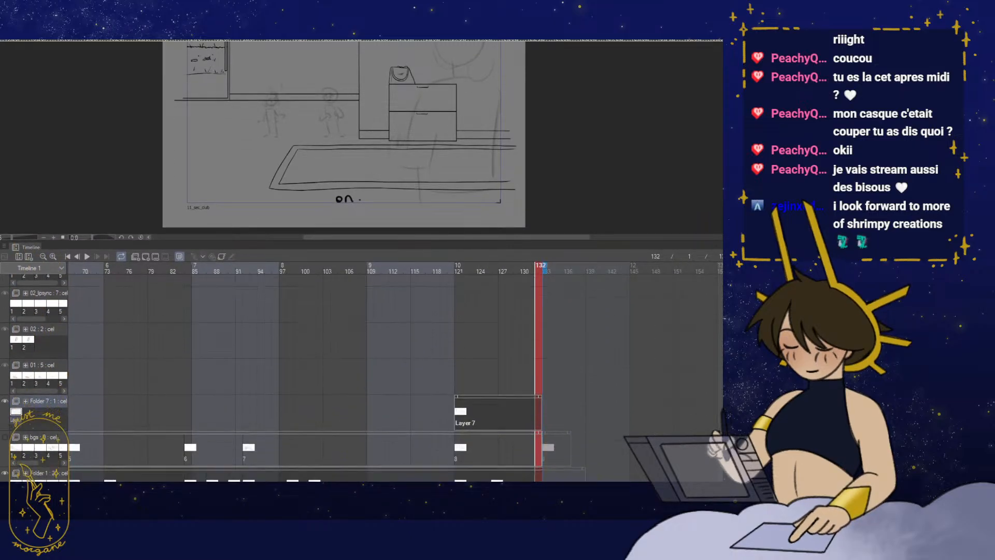
click(480, 271)
drag(480, 272, 459, 275)
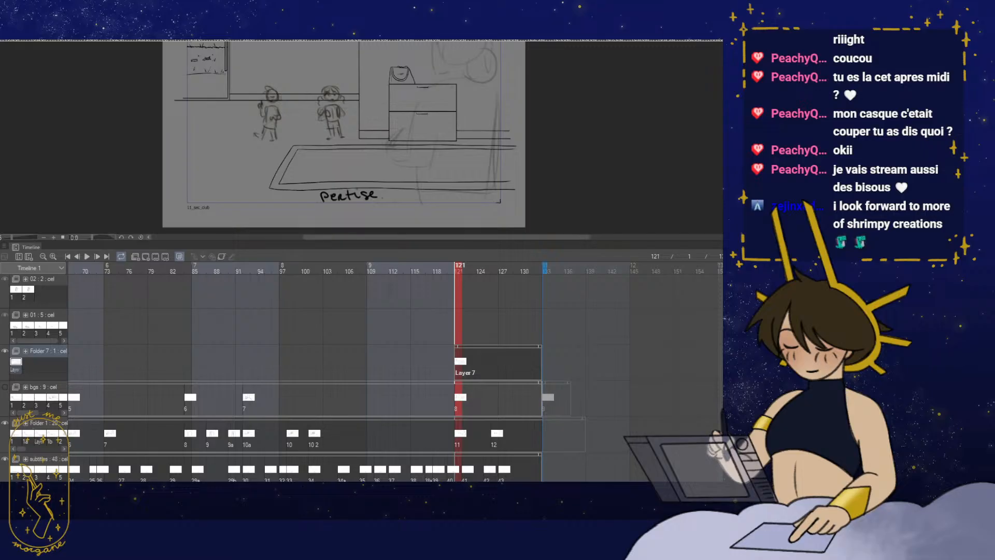
- Go to frame 92 in the animation, then mark the frame's upper-left and lower-right corners in the separate hallway drawing
mouse_move(456, 272)
mouse_down()
mouse_move(231, 294)
mouse_move(247, 290)
mouse_up()
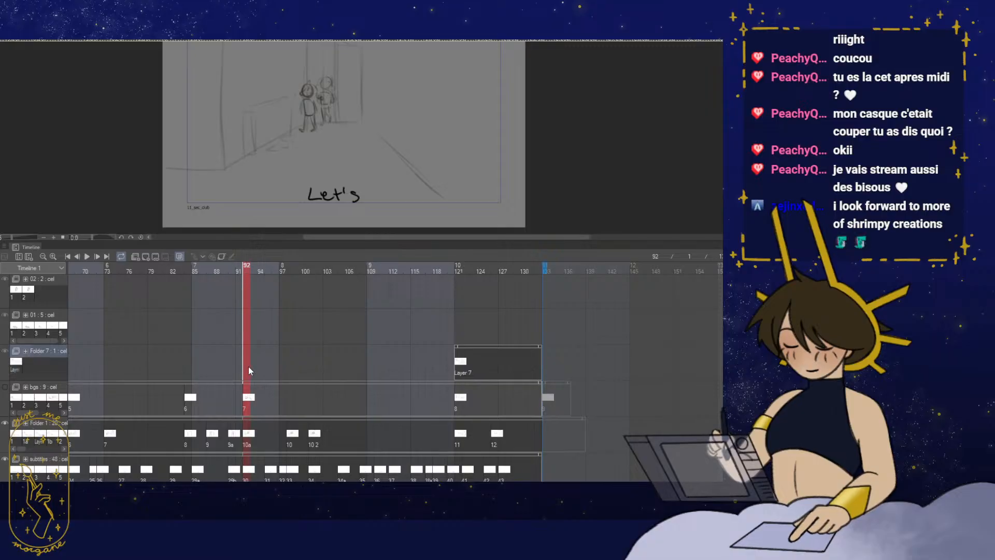
key(ctrl+Tab)
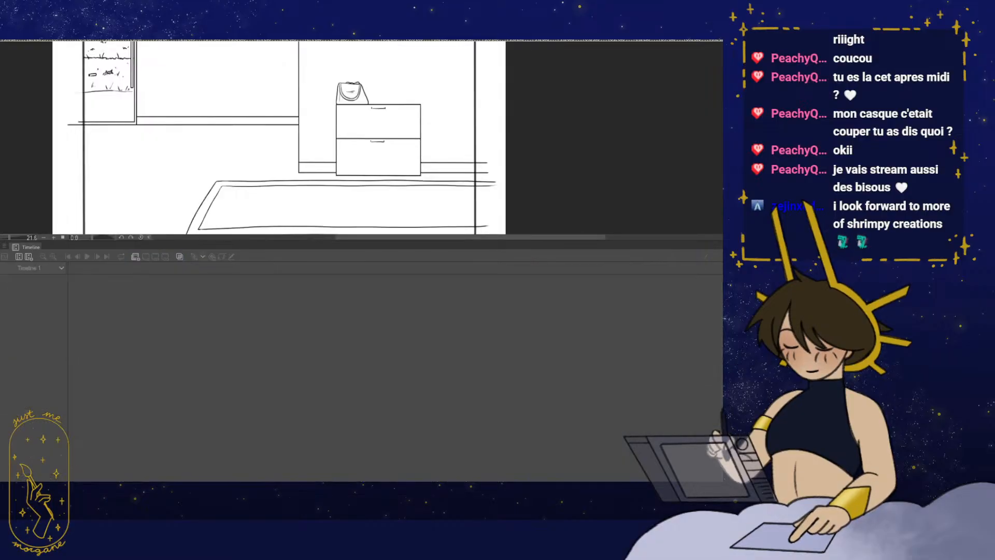
key(ctrl+Tab)
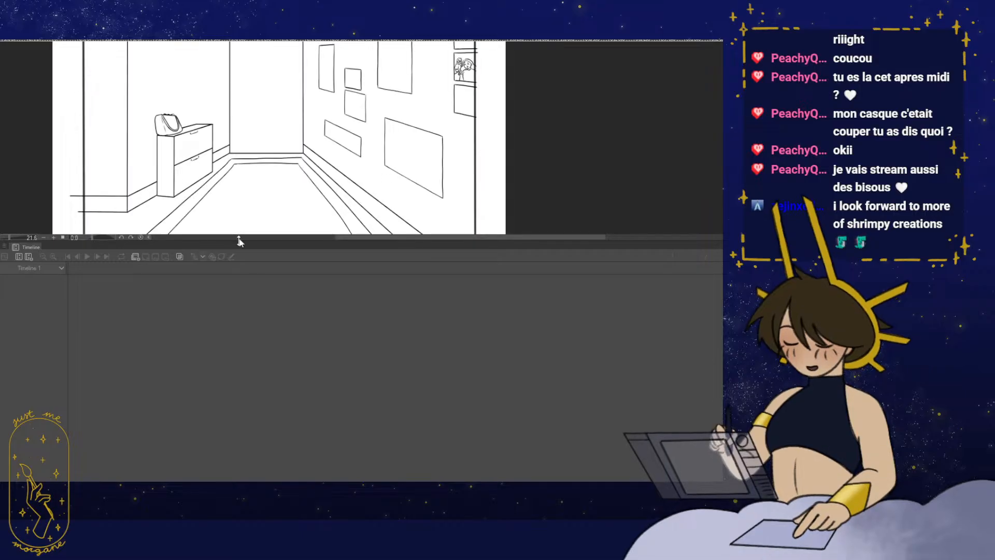
mouse_move(231, 101)
mouse_down()
mouse_move(307, 181)
mouse_move(335, 195)
mouse_up()
drag(181, 126, 216, 95)
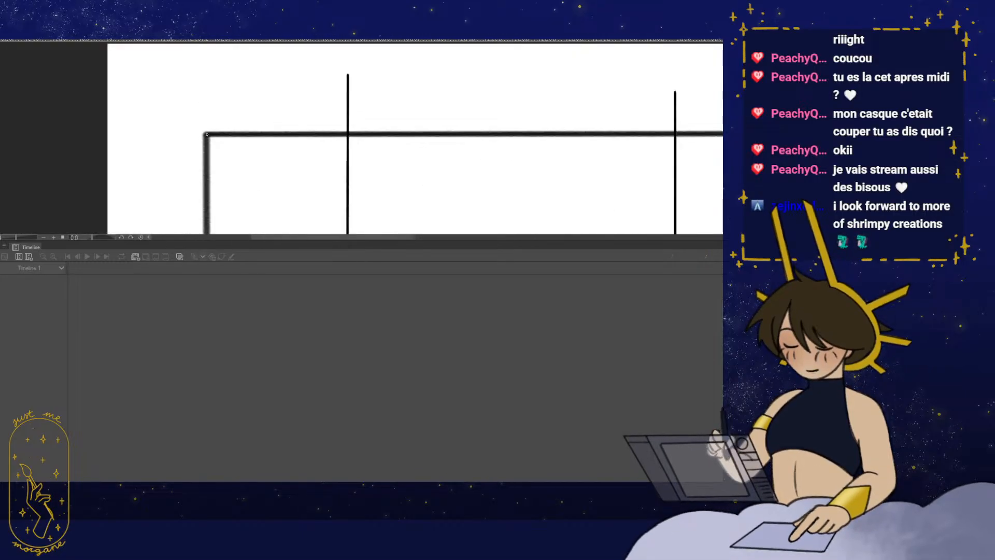
drag(302, 116, 328, 166)
mouse_move(573, 207)
mouse_down()
mouse_move(435, 66)
mouse_move(504, 111)
mouse_move(518, 105)
mouse_up()
drag(505, 141, 473, 145)
drag(481, 86, 479, 206)
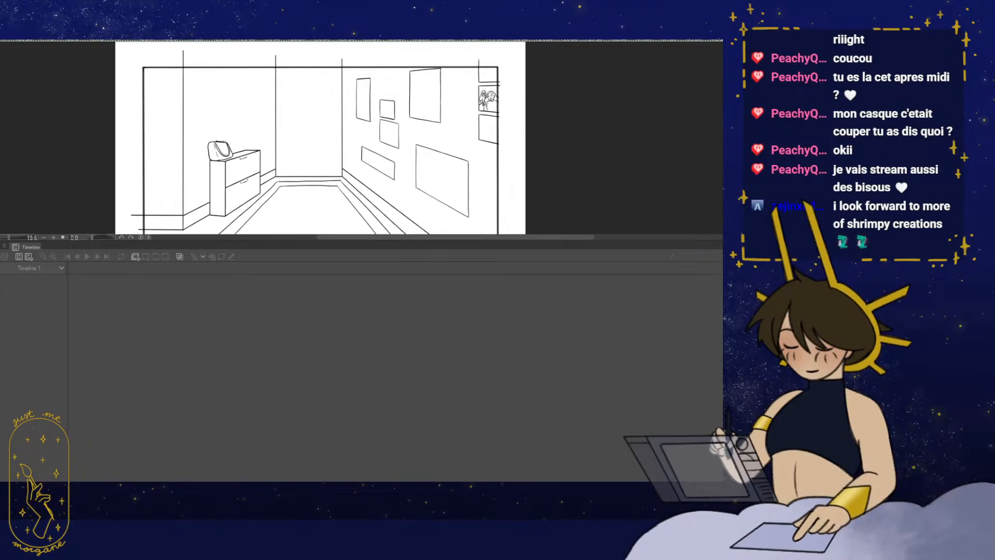
- Paste the hallway background into Folder 7 of the animation and assign its cel, Layer 5, to frame 92
key(ctrl+Tab)
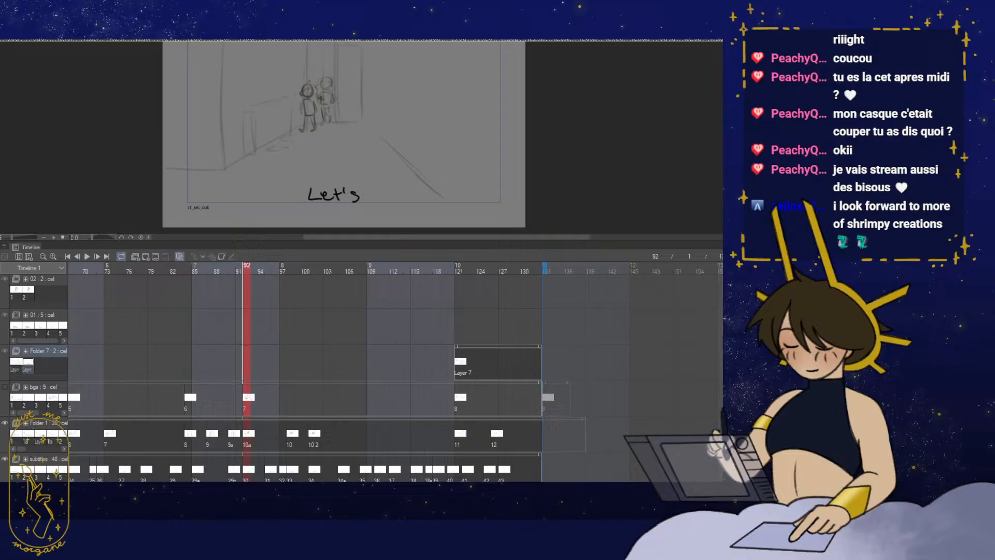
click(155, 253)
click(239, 206)
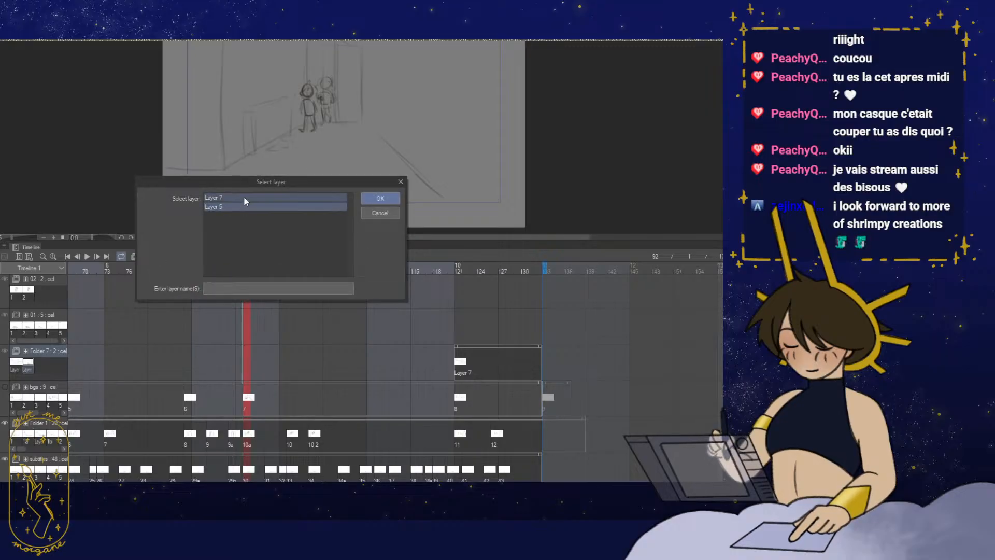
click(388, 197)
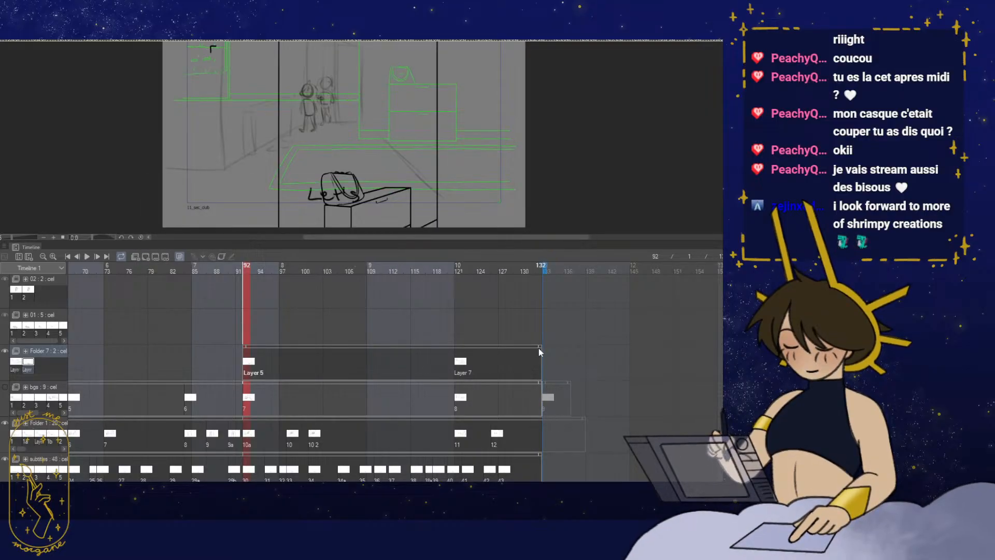
key(space)
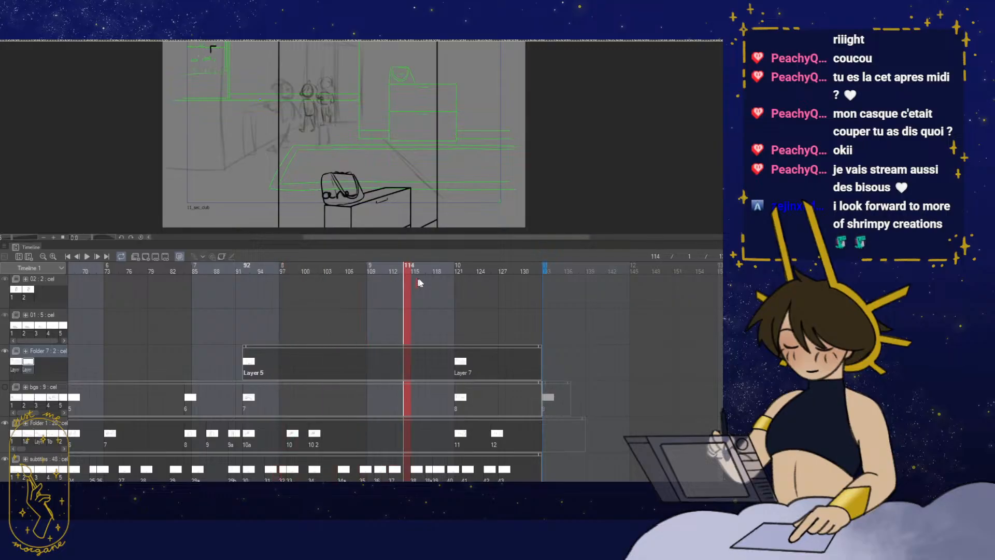
click(248, 316)
- Scale and reposition the hallway background at frame 92 so its corner marks match the camera frame
drag(294, 241, 307, 429)
drag(330, 278, 303, 341)
key(ctrl+t)
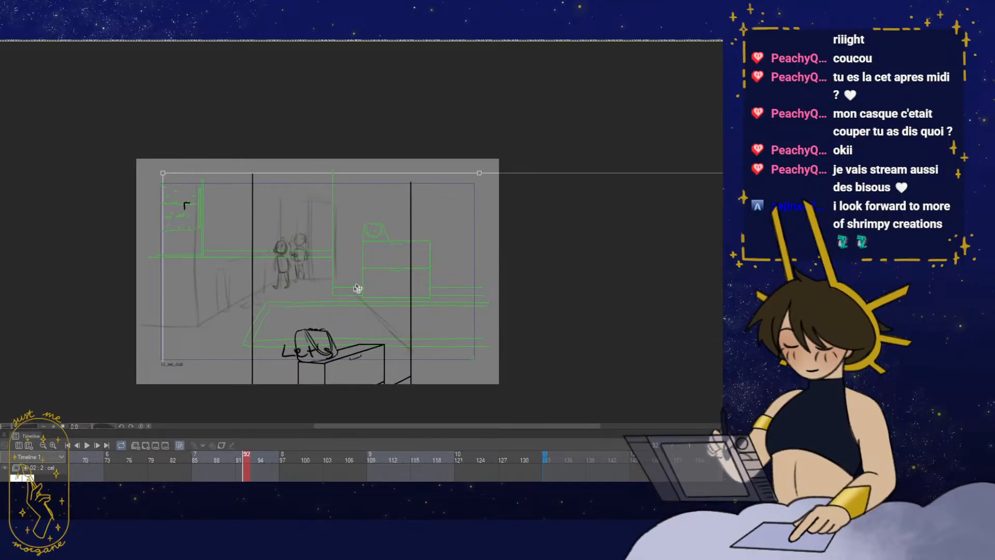
drag(460, 158, 460, 321)
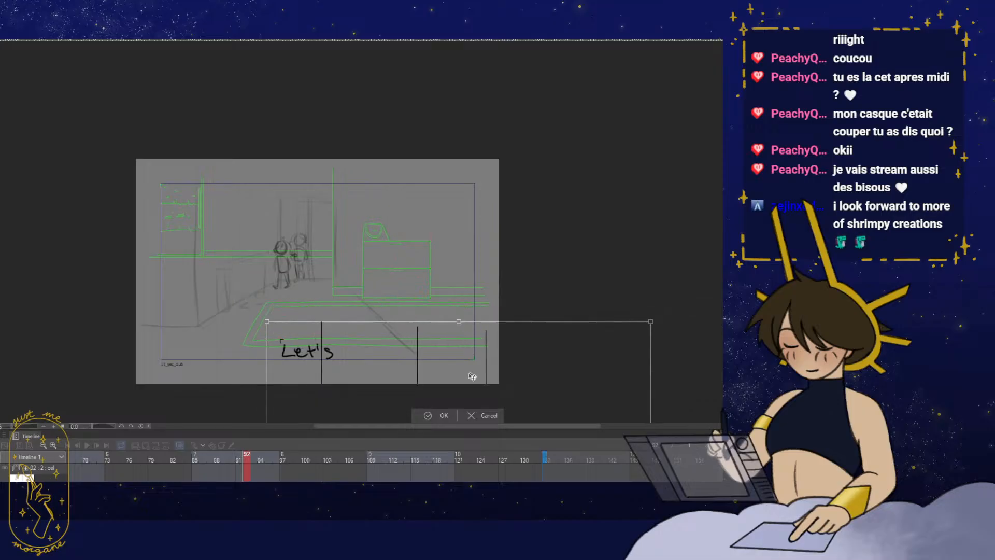
drag(460, 374, 346, 224)
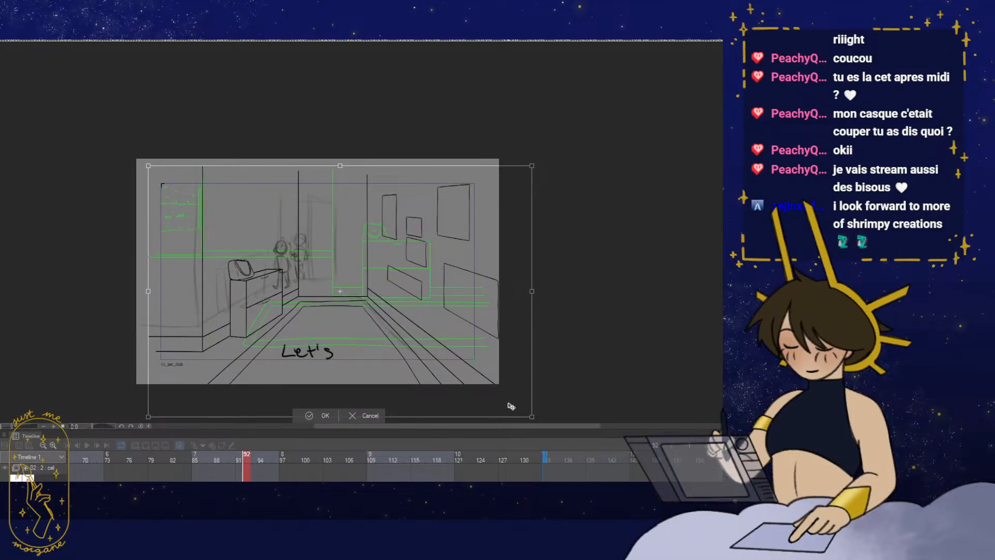
drag(533, 417, 454, 352)
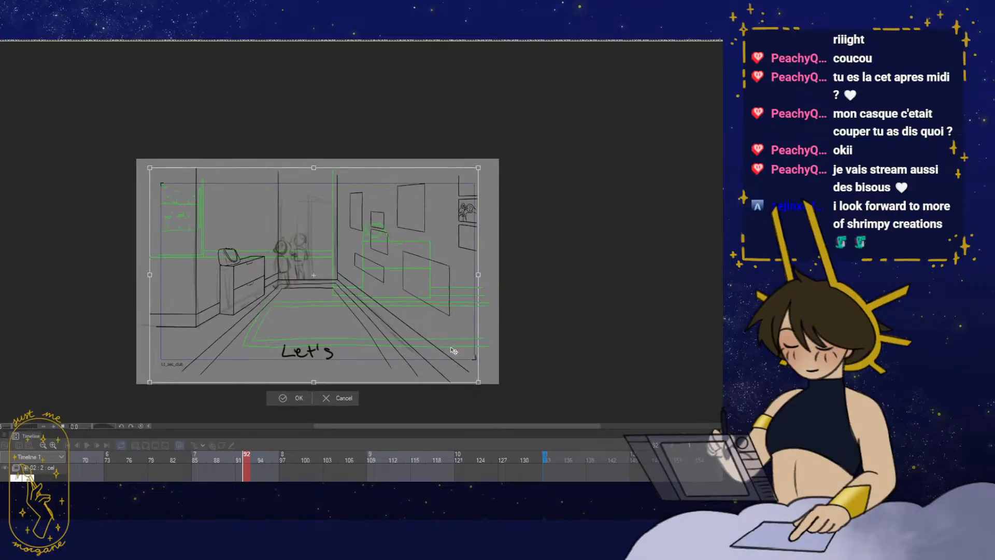
drag(478, 382, 475, 381)
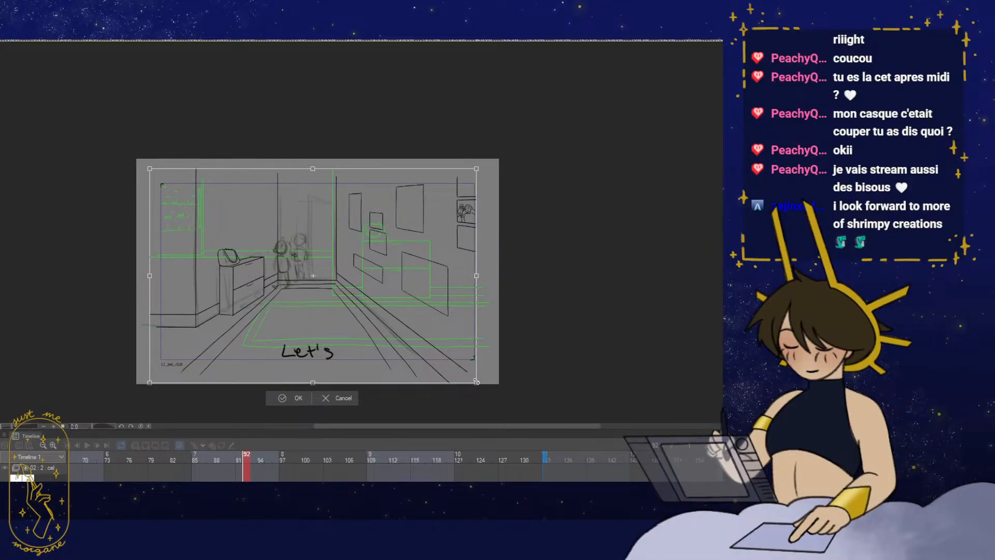
click(293, 396)
- Enlarge the timeline, review the animation from frame 92 onward, and return to frame 91
scroll(383, 338, down, 2)
alt+click(383, 338)
drag(378, 369, 369, 334)
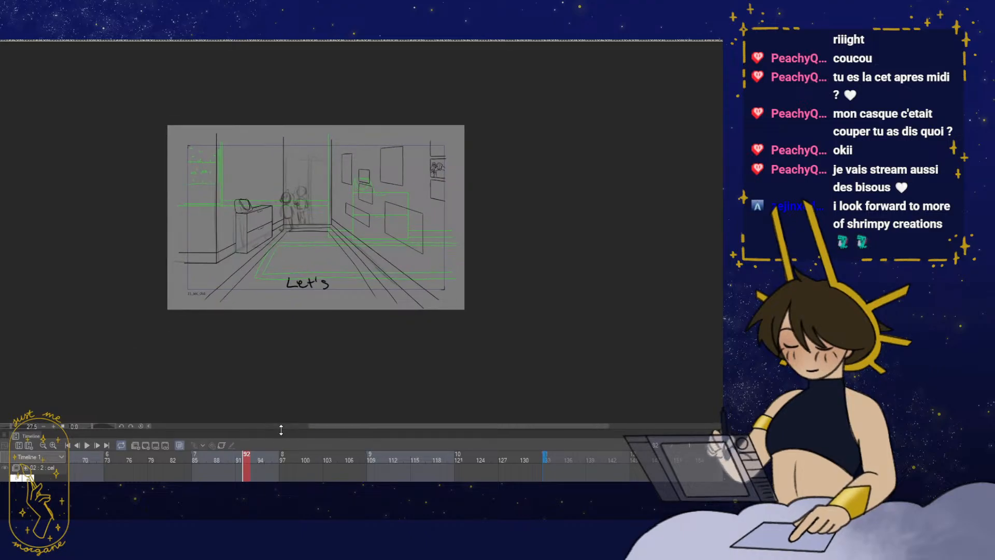
drag(279, 431, 282, 334)
mouse_move(249, 366)
mouse_down()
mouse_move(315, 380)
mouse_move(456, 377)
mouse_move(263, 399)
mouse_move(434, 408)
mouse_up()
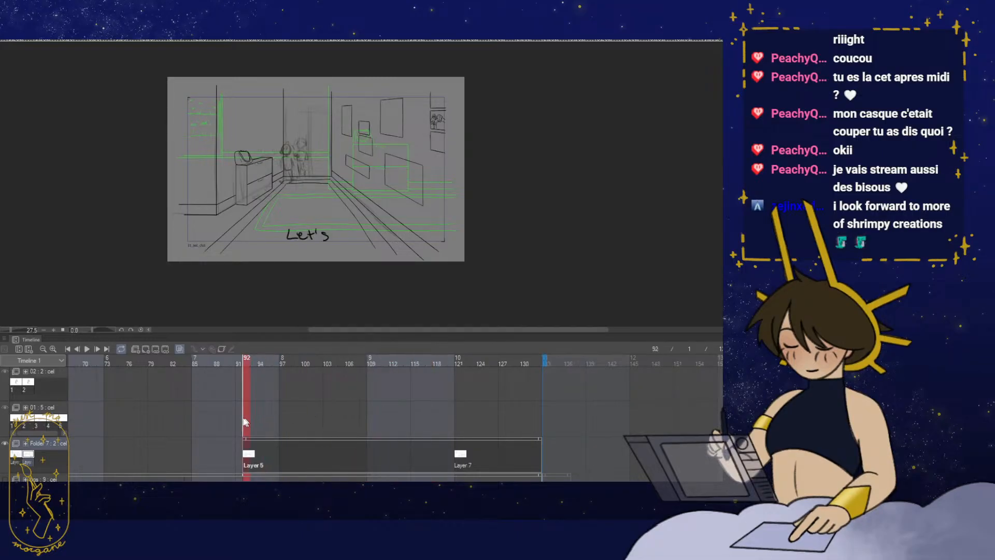
drag(246, 421, 235, 409)
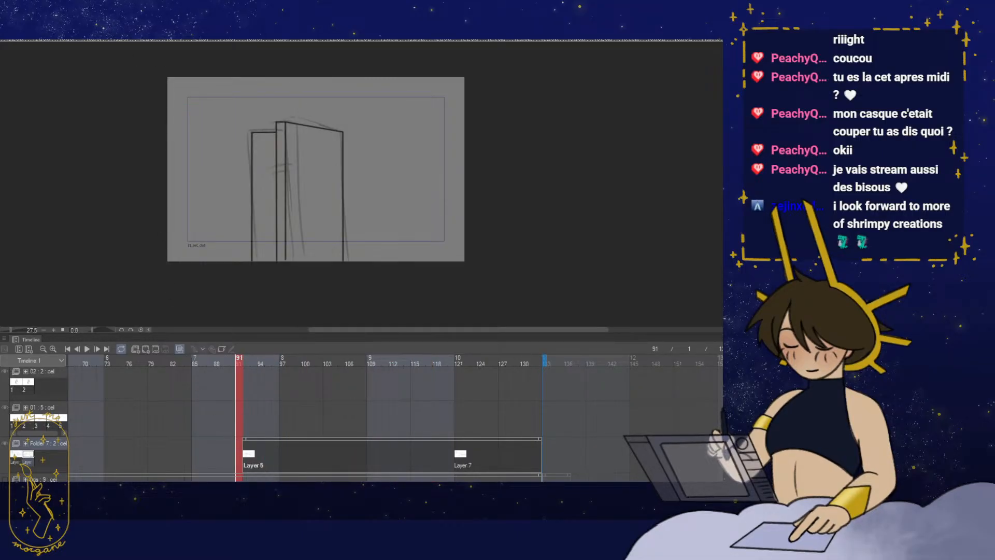
- Add two cels to Folder 7 ahead of the hallway background, the earlier one at frame 60, and go to frame 33
drag(373, 485, 310, 485)
mouse_move(359, 364)
mouse_down()
mouse_move(127, 383)
mouse_move(143, 388)
mouse_up()
key(alt+n)
scroll(395, 418, left, 5)
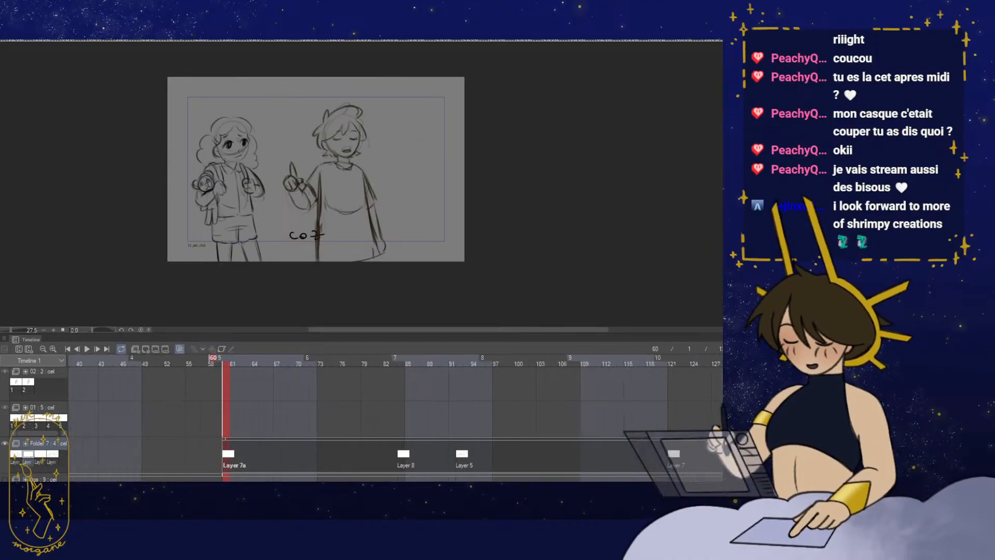
scroll(395, 417, left, 1)
drag(182, 369, 216, 364)
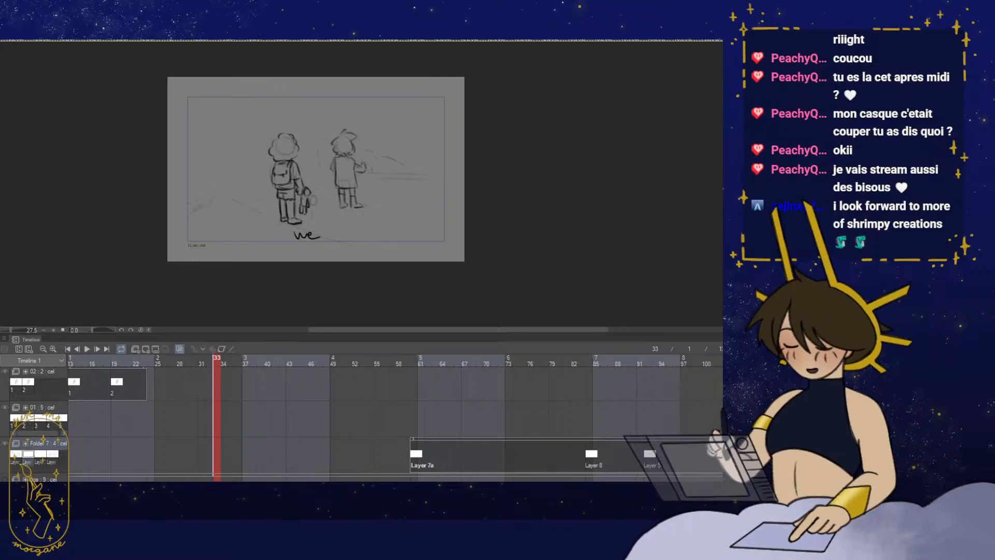
- Switch to the bedroom background drawing and erase the nightstand lines that overlap the foreground bed
key(ctrl+Tab)
key(ctrl+Tab)
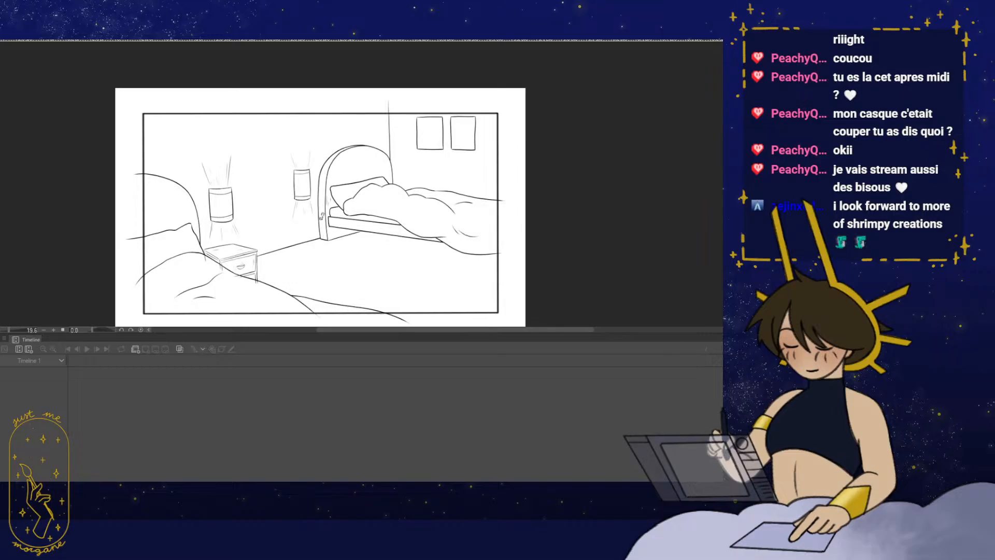
drag(251, 281, 258, 261)
drag(194, 232, 233, 179)
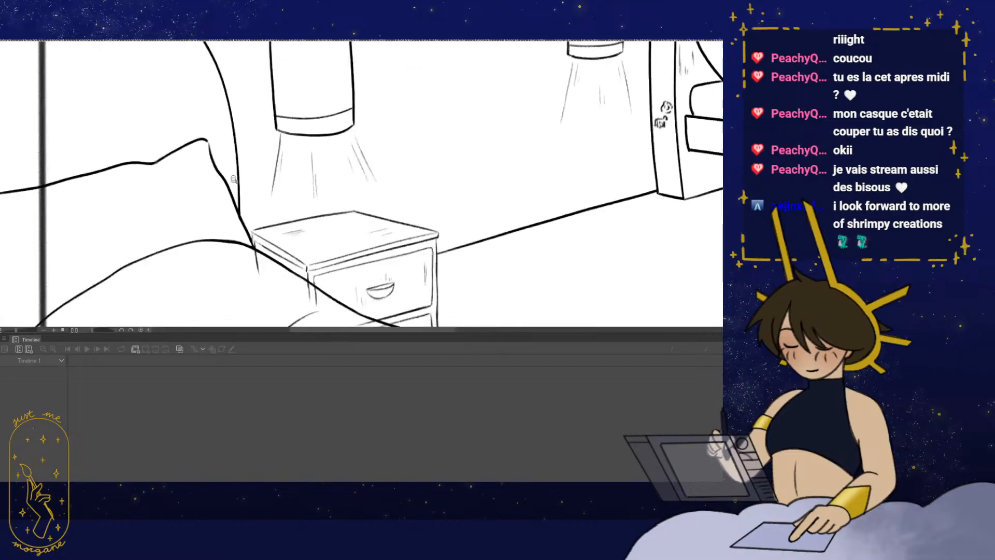
drag(255, 252, 260, 274)
drag(309, 312, 280, 252)
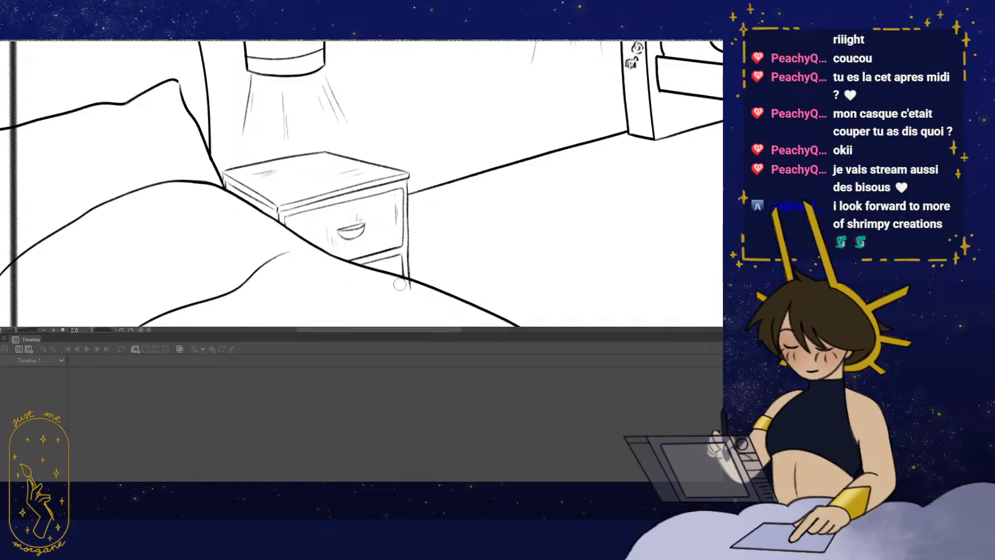
drag(468, 241, 222, 289)
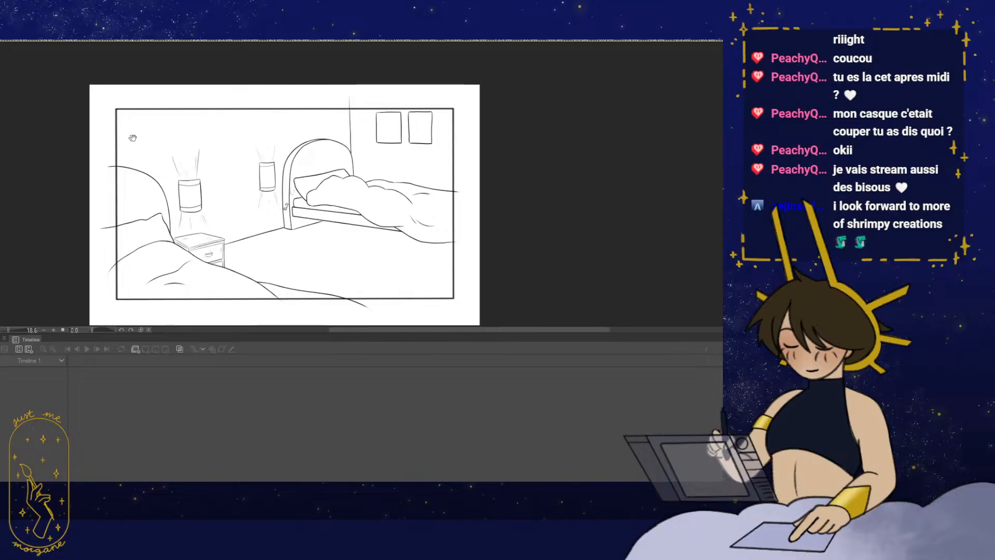
- Mark opposite corners of the camera frame on the bedroom line art and bring it into Folder 7 of the animation
drag(132, 137, 141, 143)
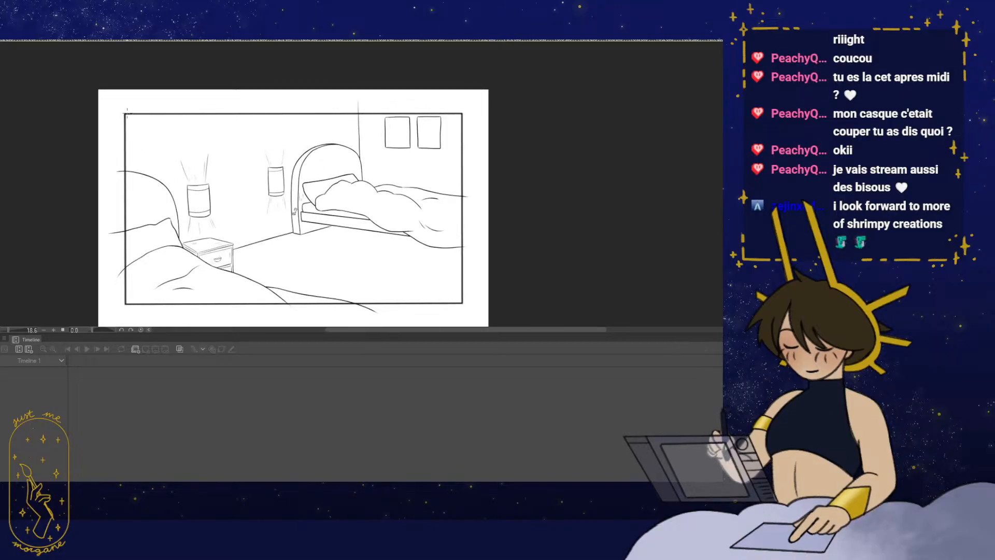
drag(497, 289, 493, 271)
mouse_move(461, 287)
mouse_down()
mouse_move(501, 267)
mouse_move(471, 268)
mouse_move(431, 302)
mouse_up()
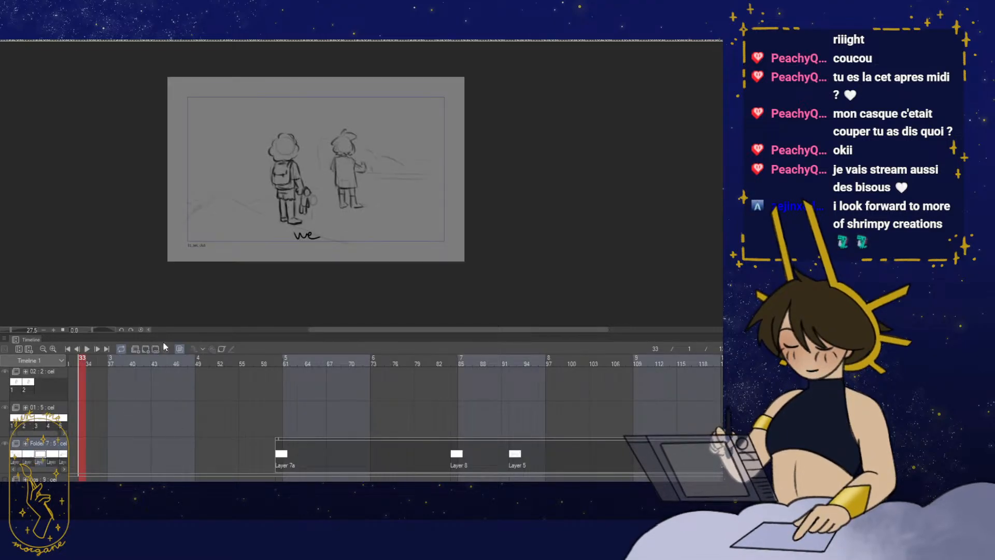
- Assign the bedroom cel, Layer 3 2, to frame 33 and scale and reposition it so its corner marks match the camera frame
click(156, 349)
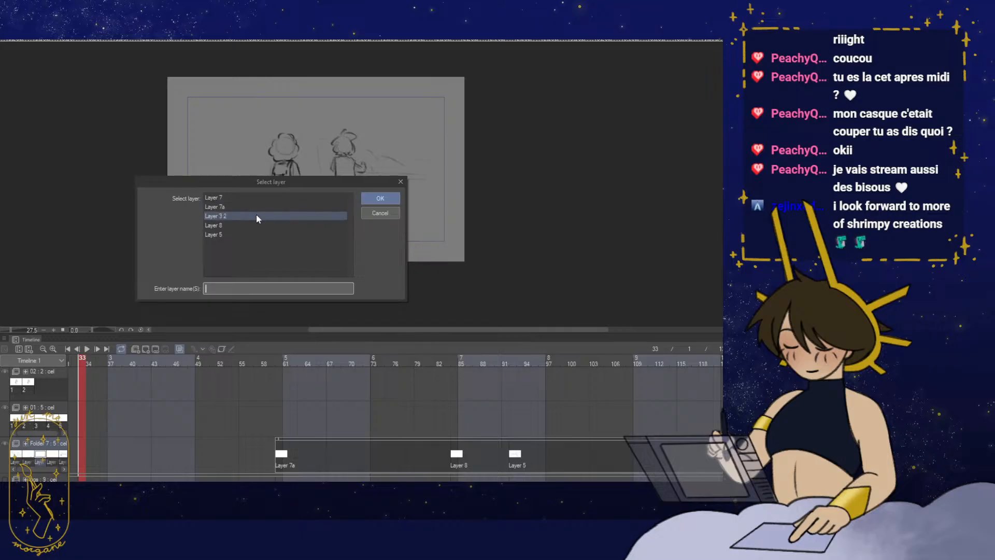
click(378, 199)
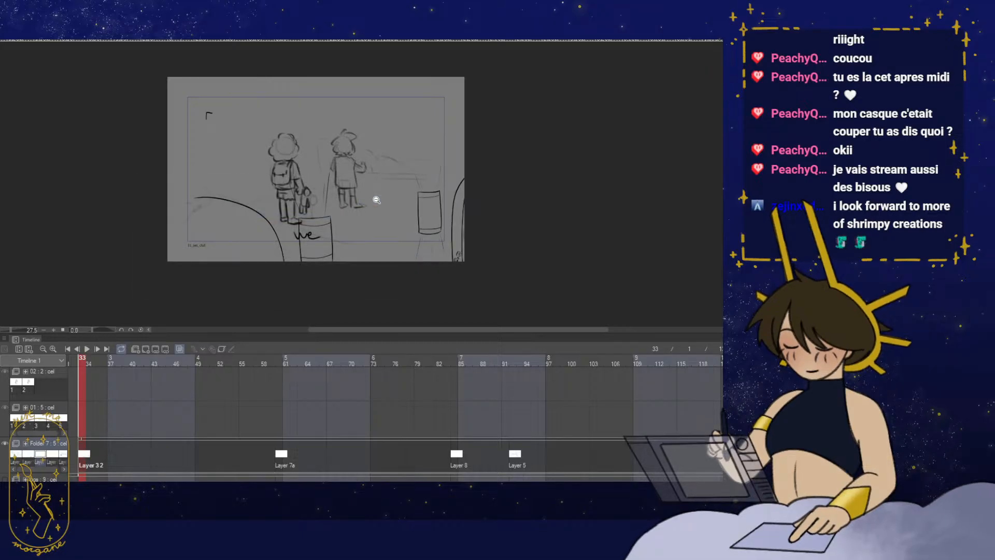
key(ctrl+t)
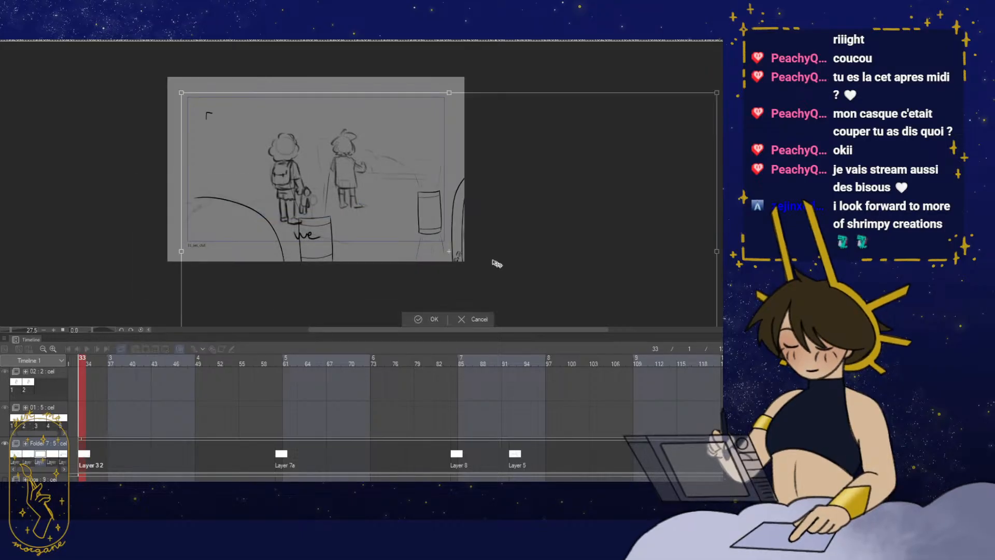
drag(492, 257, 432, 243)
drag(389, 80, 389, 216)
drag(432, 257, 378, 131)
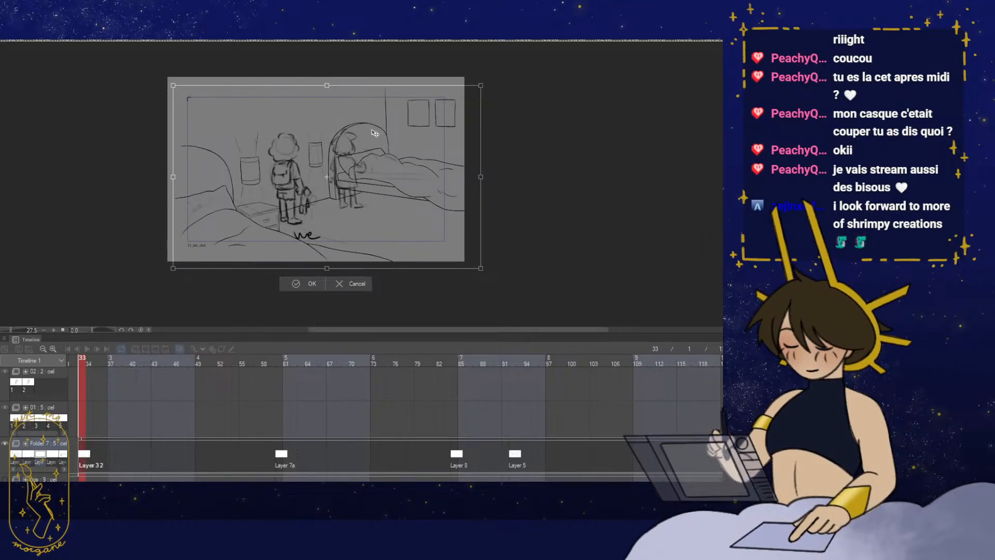
drag(481, 268, 451, 243)
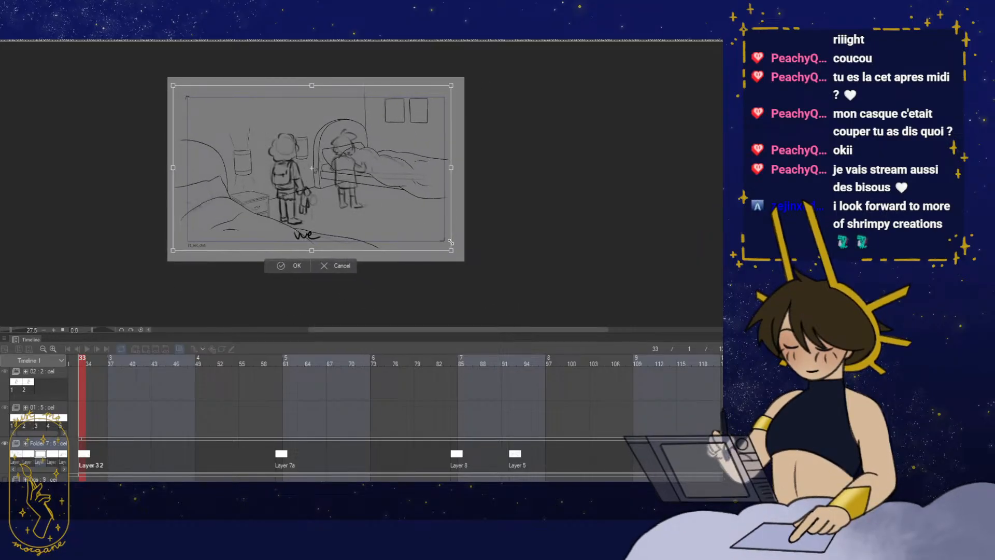
drag(173, 83, 175, 86)
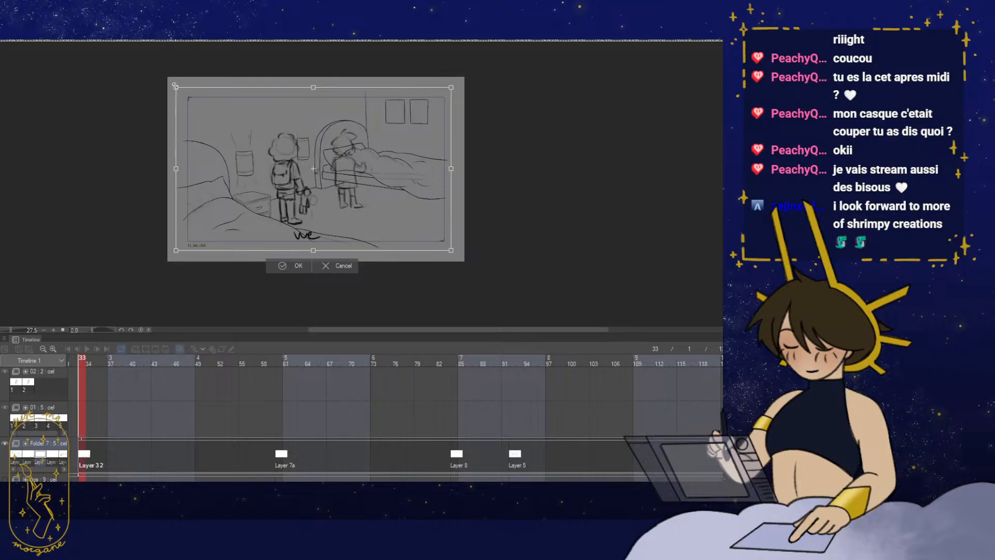
click(297, 263)
drag(423, 280, 405, 290)
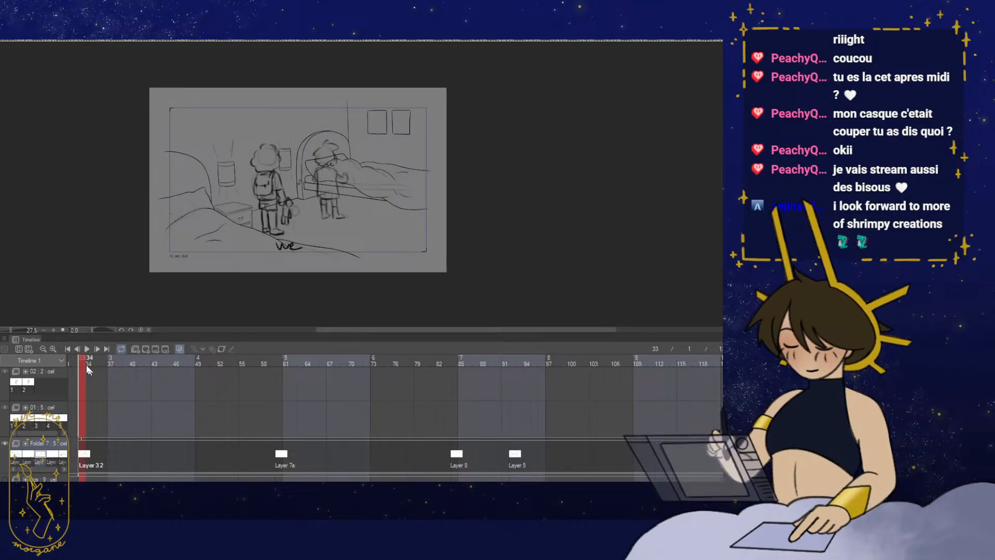
- Add a cel to Folder 7 at frame 13 and return to frame 1
drag(158, 368, 286, 374)
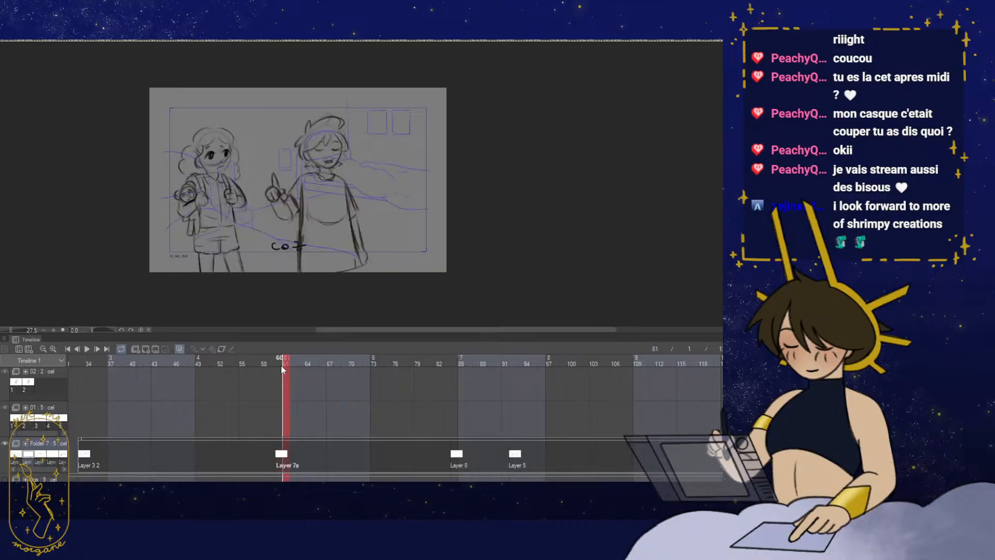
scroll(394, 418, left, 10)
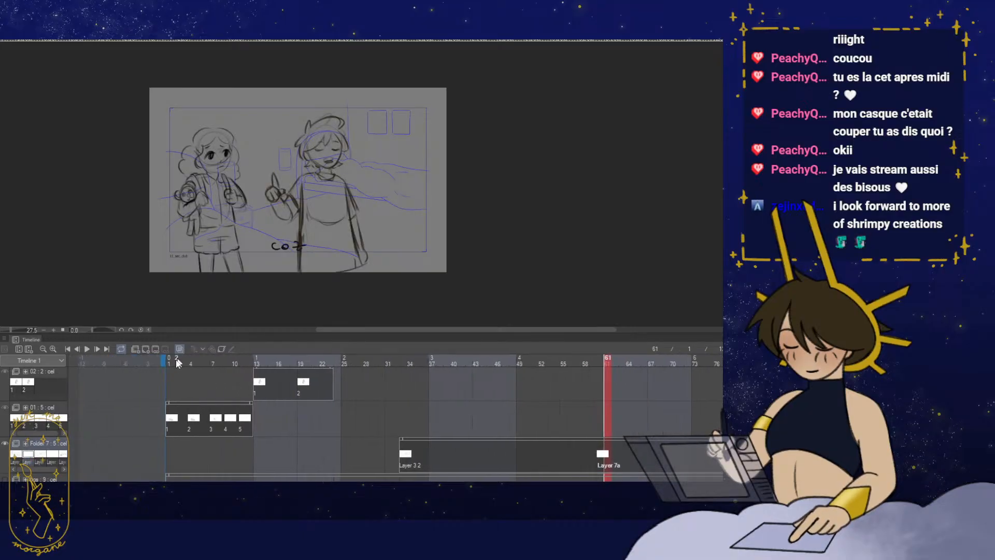
click(172, 360)
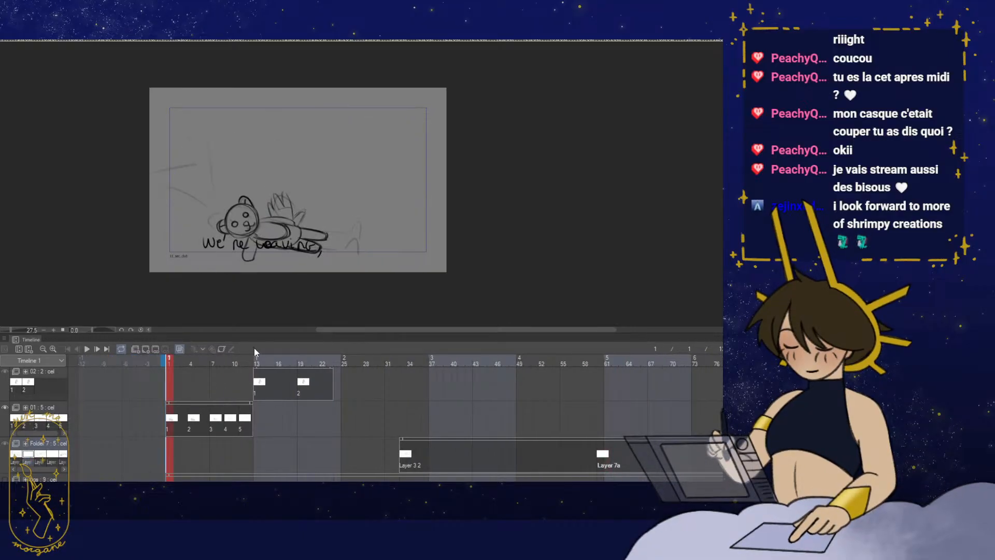
click(258, 361)
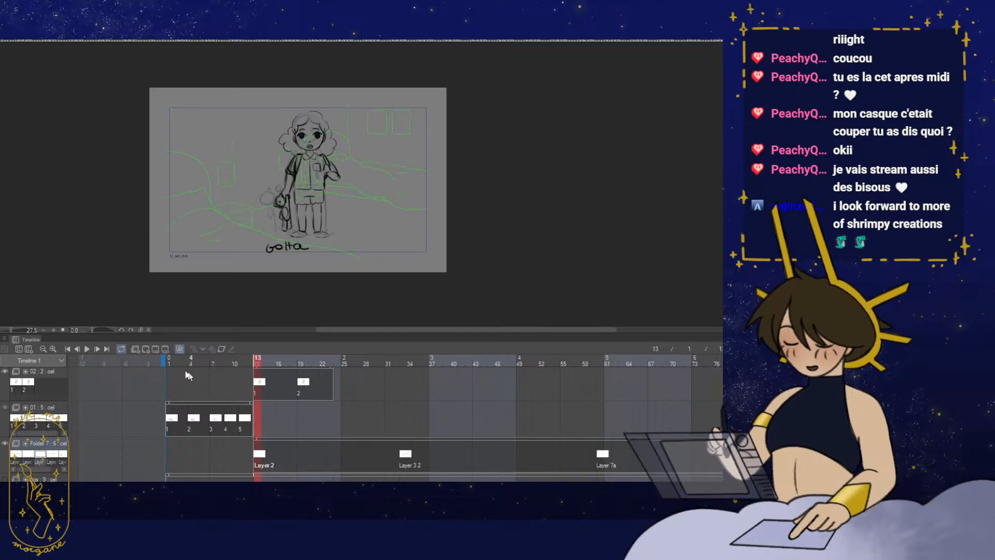
click(170, 360)
- Show the close-up bed background with the flowered blanket in the drawing file and mark opposite corners of its camera frame
key(ctrl+Tab)
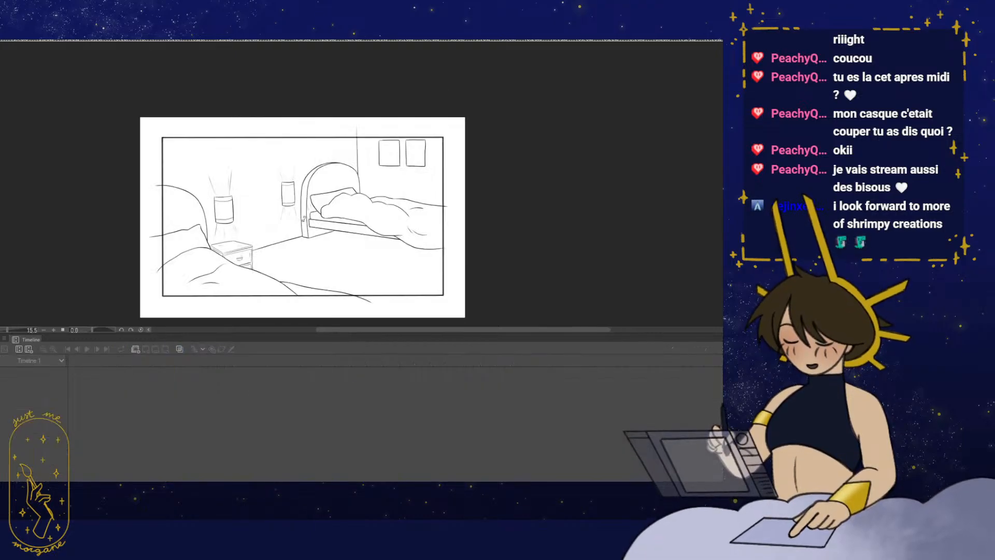
key(ctrl+z)
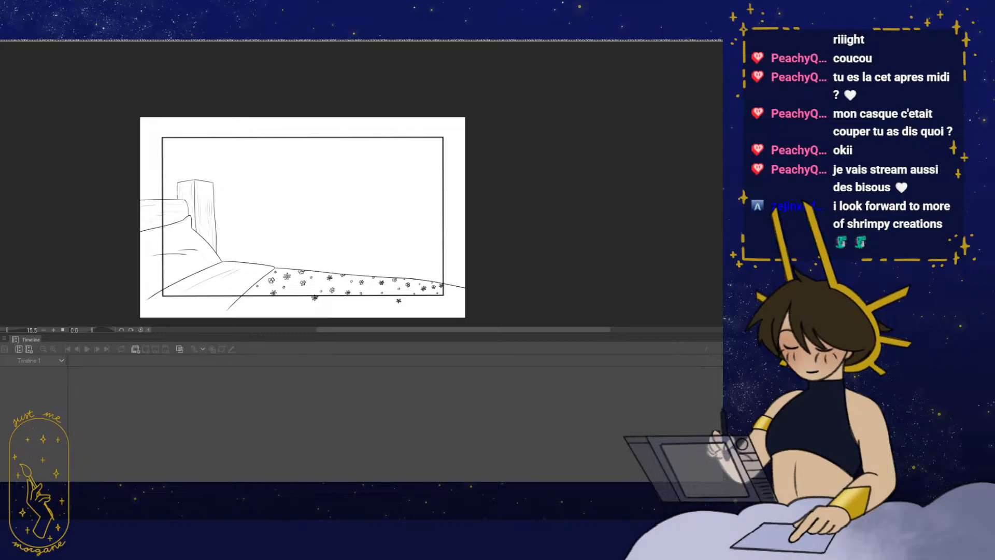
key(ctrl+x)
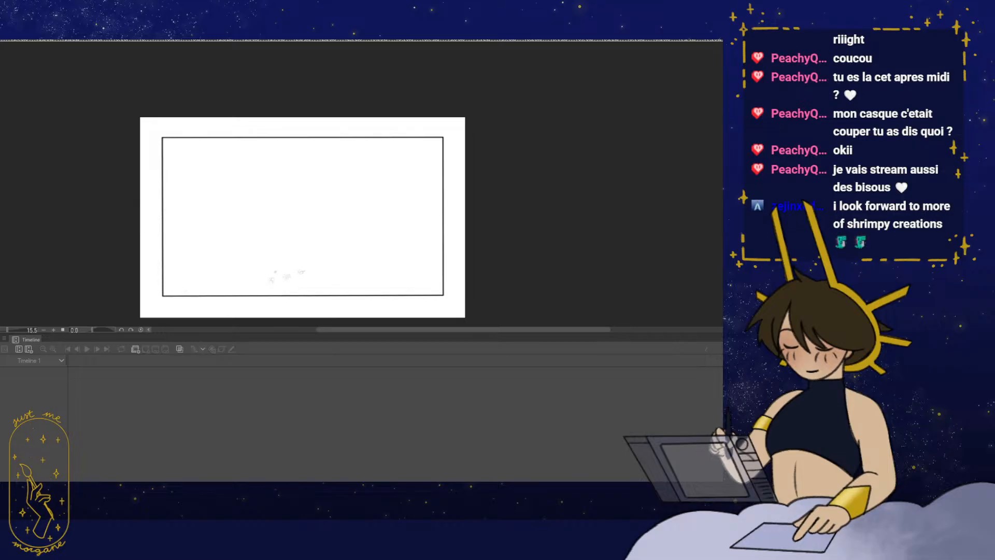
key(ctrl+z)
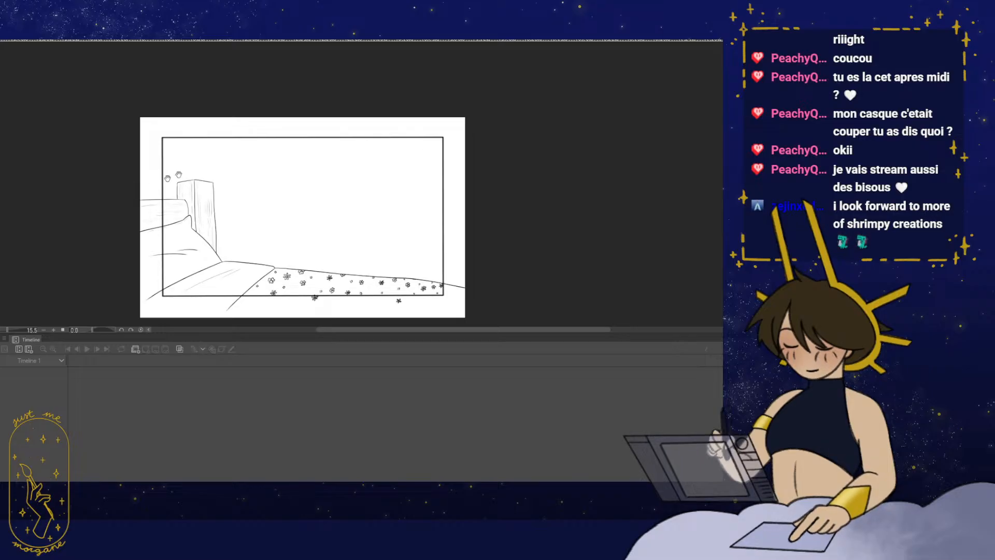
drag(167, 177, 221, 171)
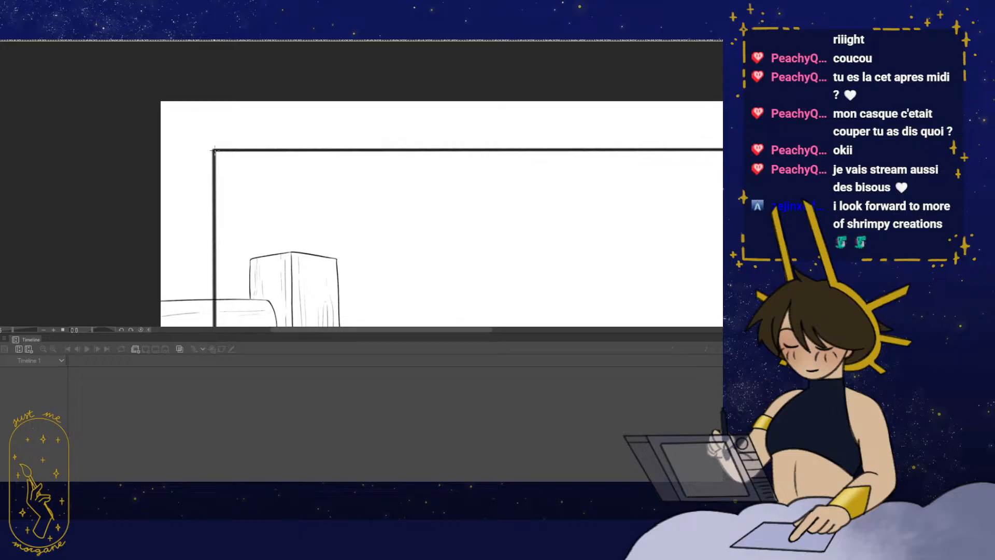
drag(267, 140, 248, 146)
drag(584, 261, 462, 144)
mouse_move(487, 238)
mouse_down()
mouse_move(522, 227)
mouse_move(497, 241)
mouse_up()
drag(511, 241, 468, 280)
drag(472, 270, 491, 281)
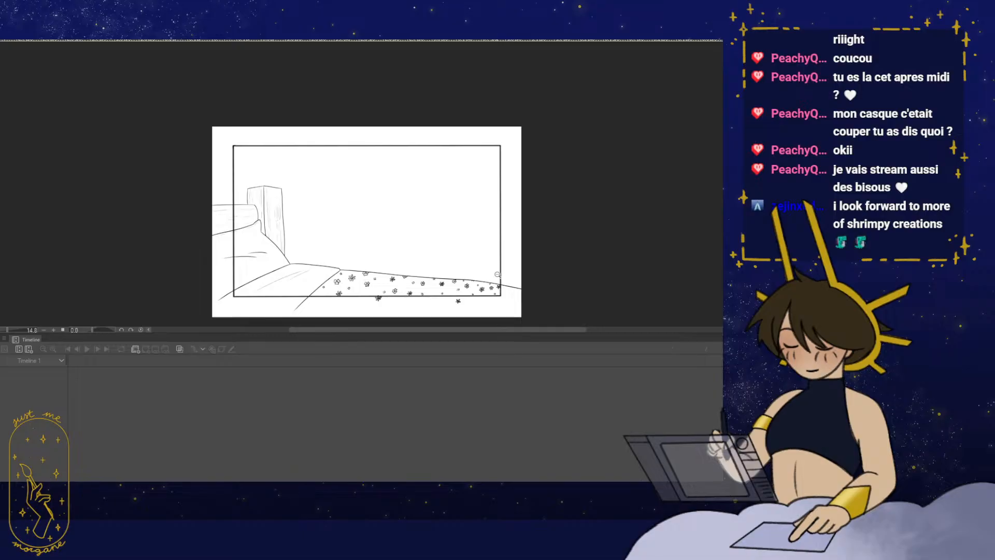
- Paste the close-up bed background into Folder 7, assign Layer 2 to frame 1 and try to transform it
key(ctrl+Tab)
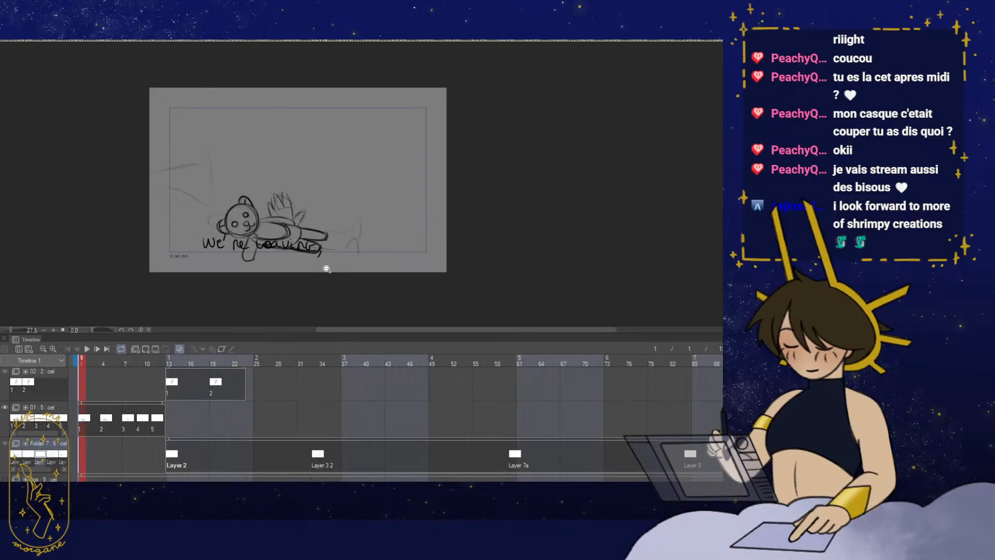
key(ctrl+v)
click(156, 347)
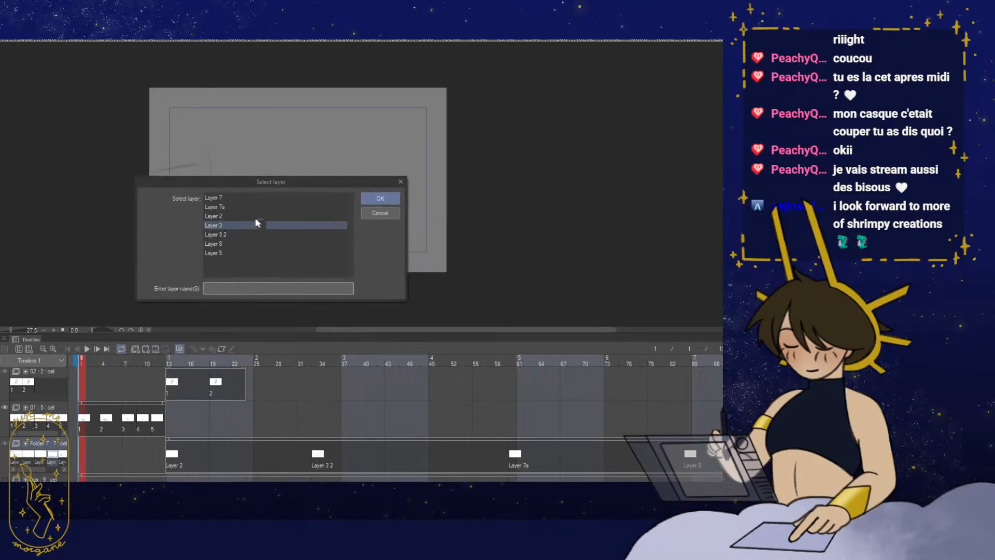
click(256, 226)
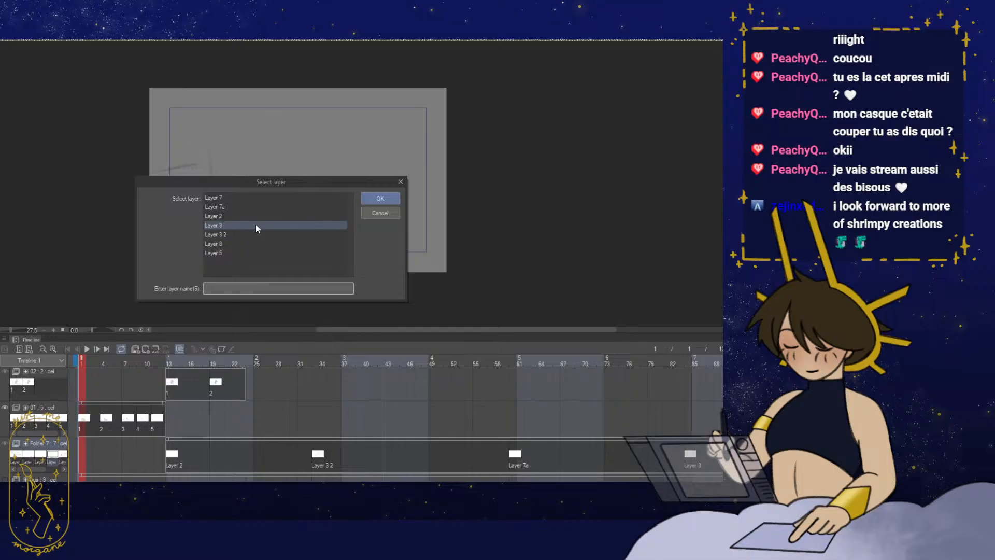
click(267, 216)
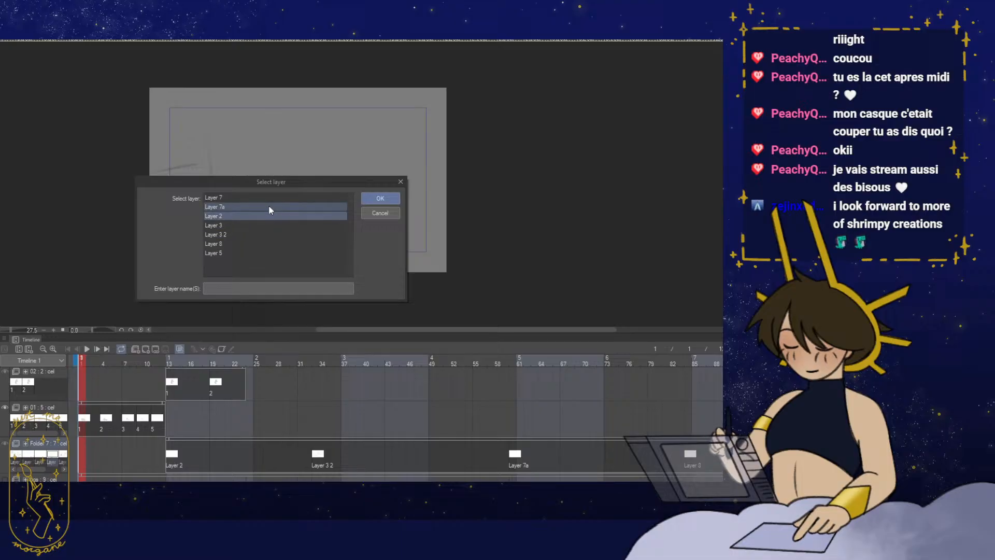
click(379, 198)
key(ctrl+t)
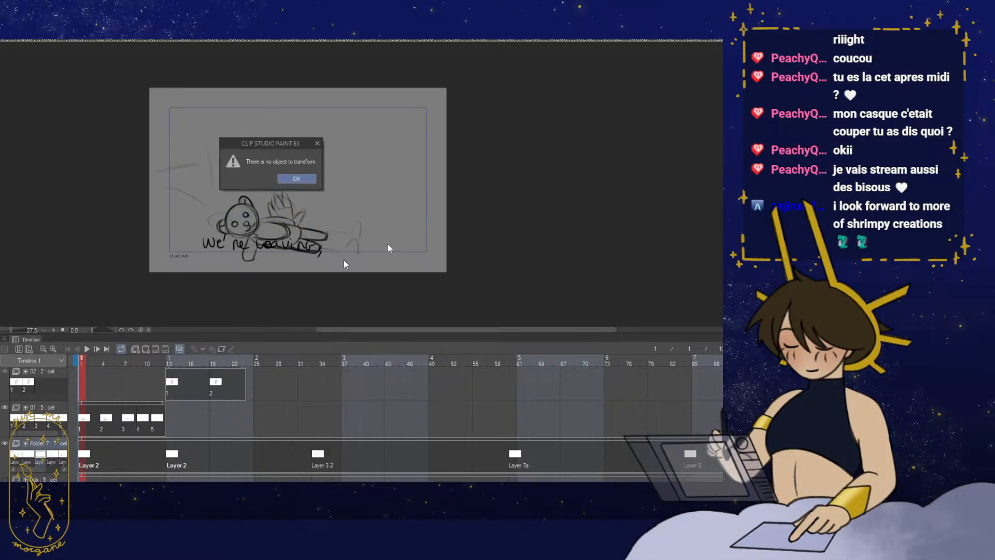
click(300, 180)
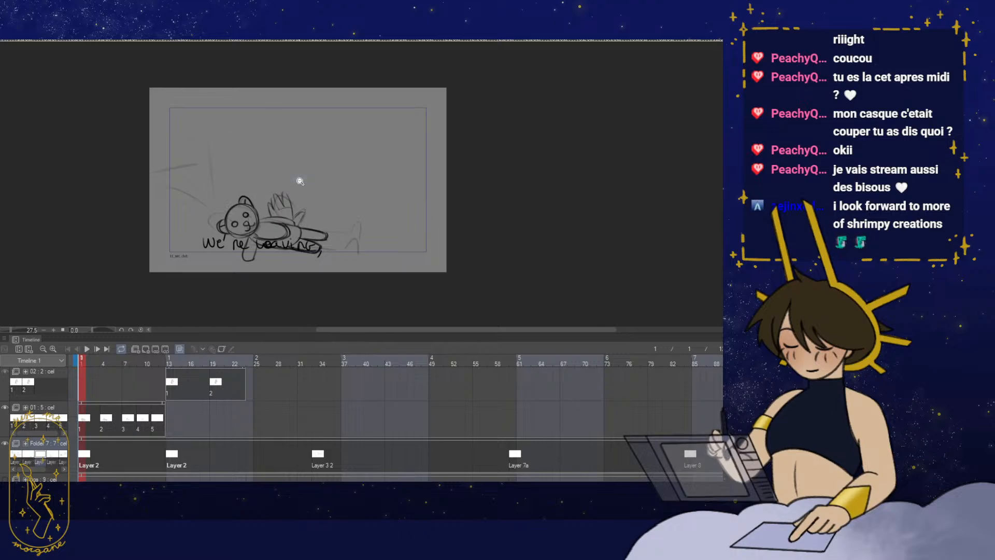
- Replace the cel at frame 1 of Folder 7 with Layer 2a, the close-up bed background
click(118, 35)
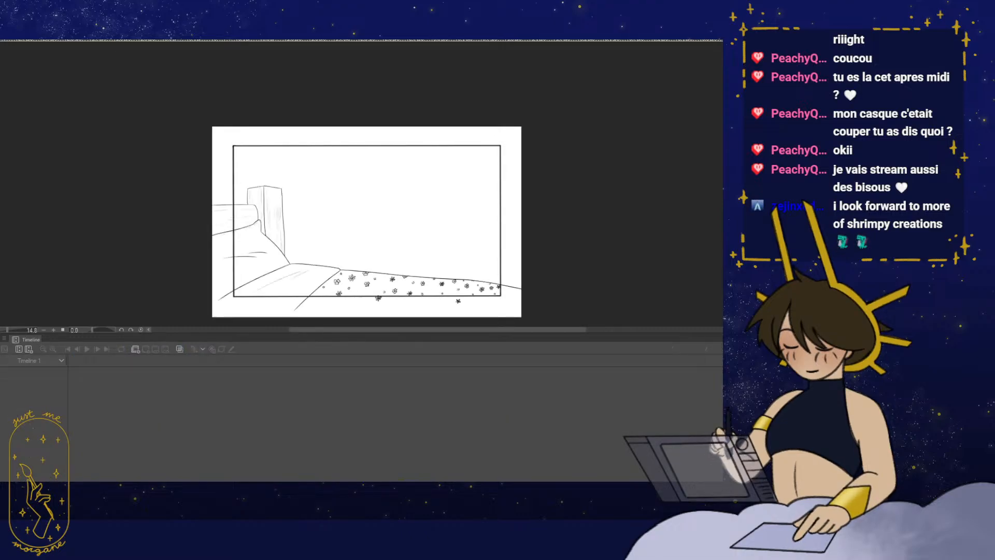
key(ctrl+Tab)
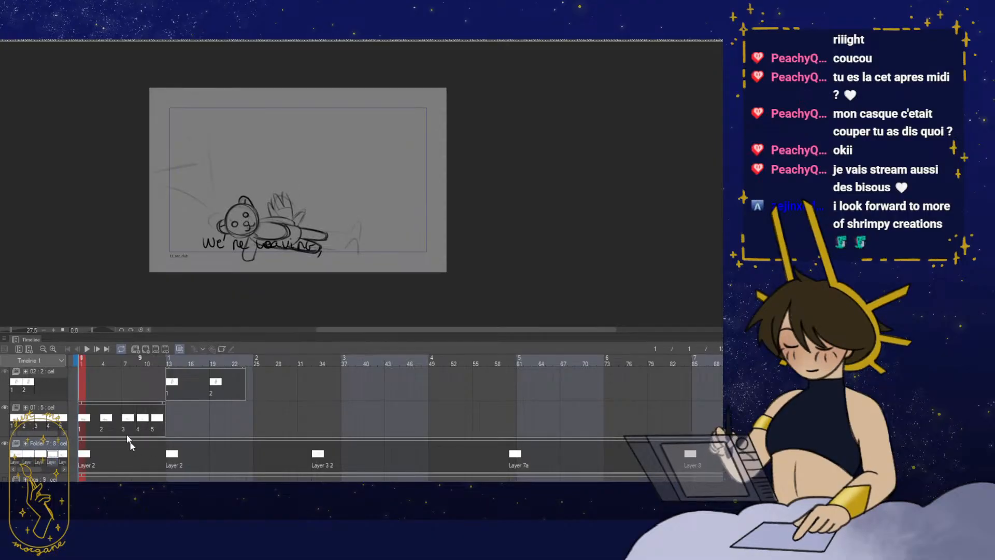
click(166, 457)
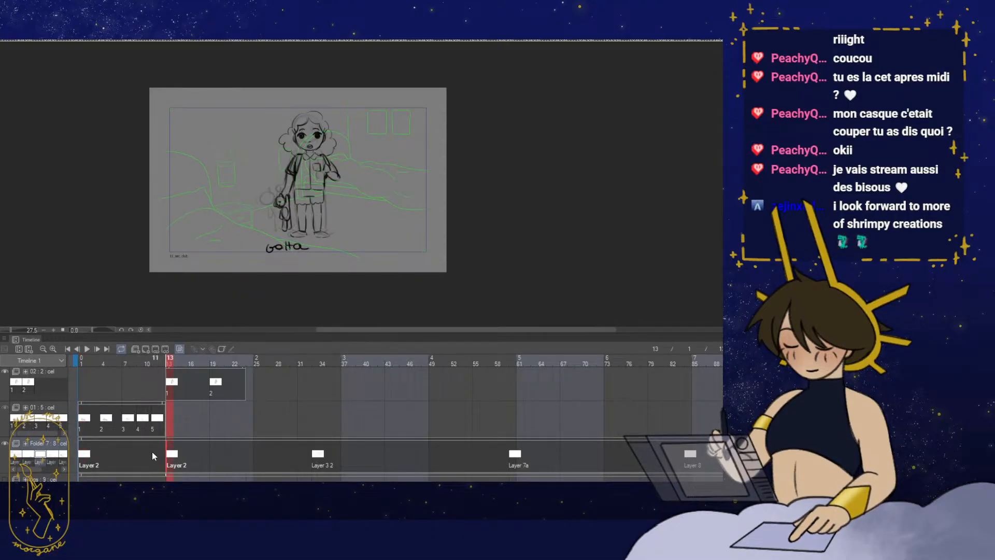
click(152, 452)
click(81, 360)
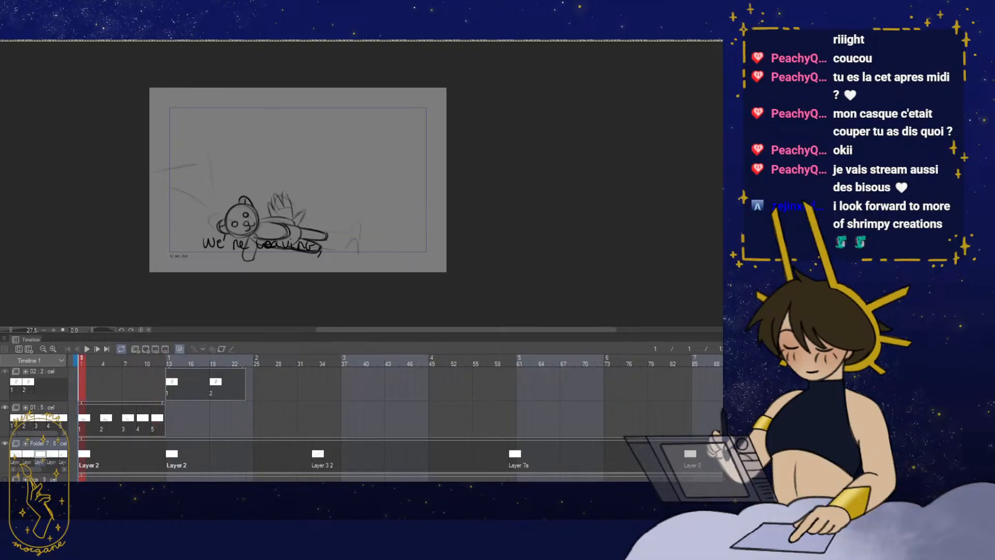
click(160, 346)
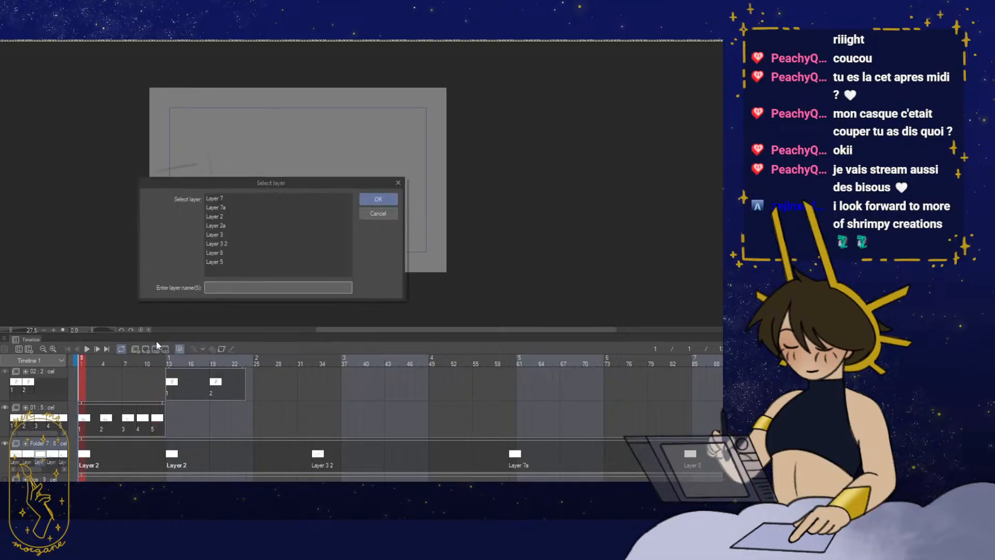
click(240, 242)
click(241, 224)
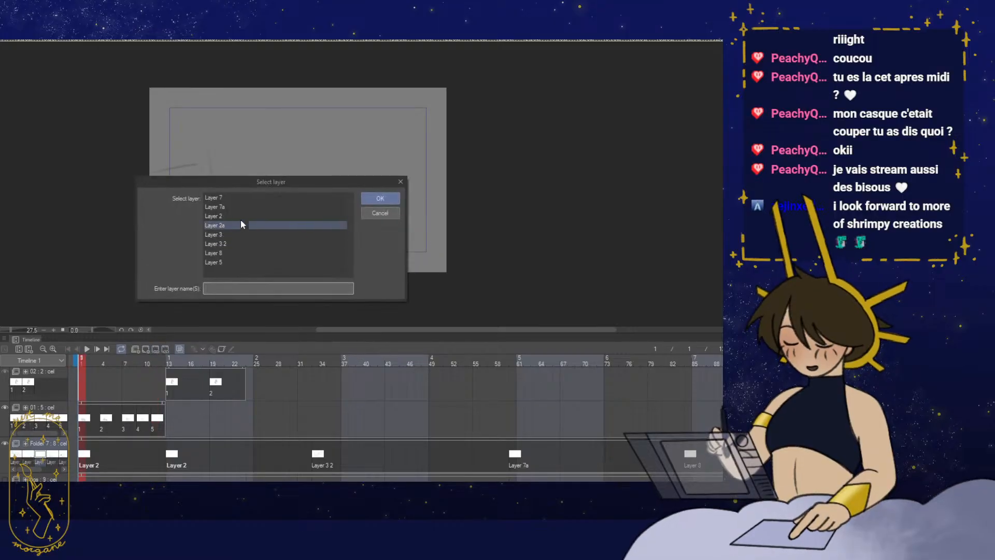
click(373, 200)
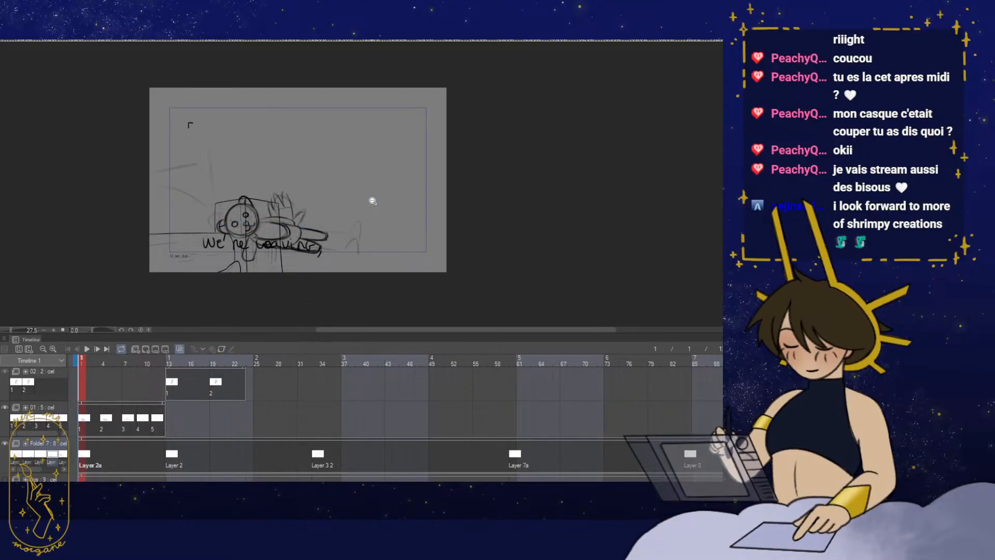
- Move and slightly enlarge the close-up bed background so its corner marks match the camera frame
key(ctrl+t)
drag(470, 296, 342, 135)
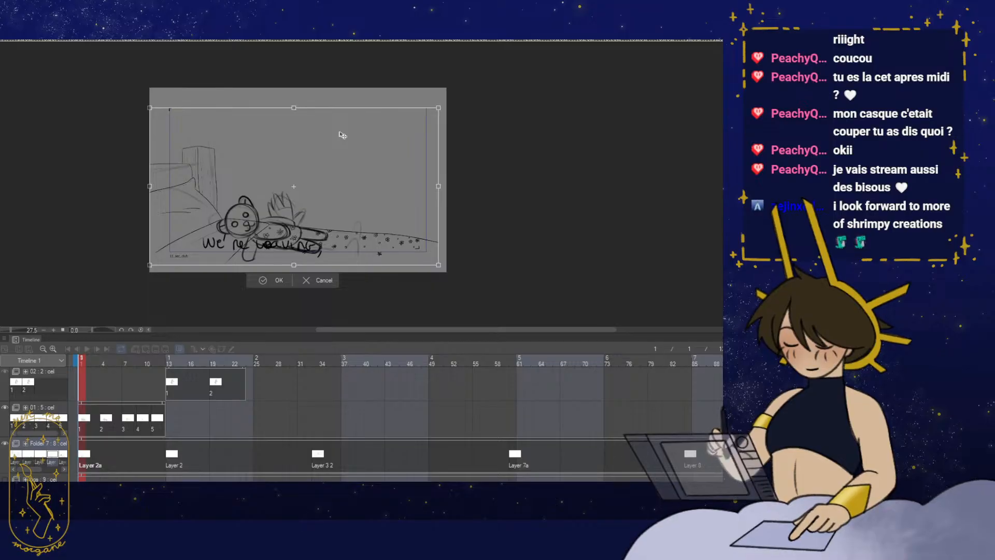
drag(439, 264, 446, 268)
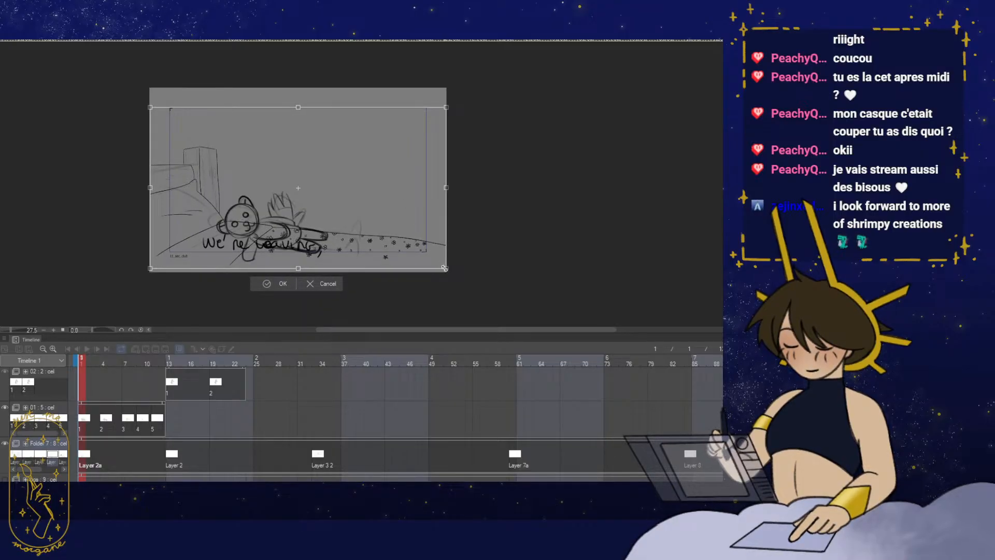
click(272, 284)
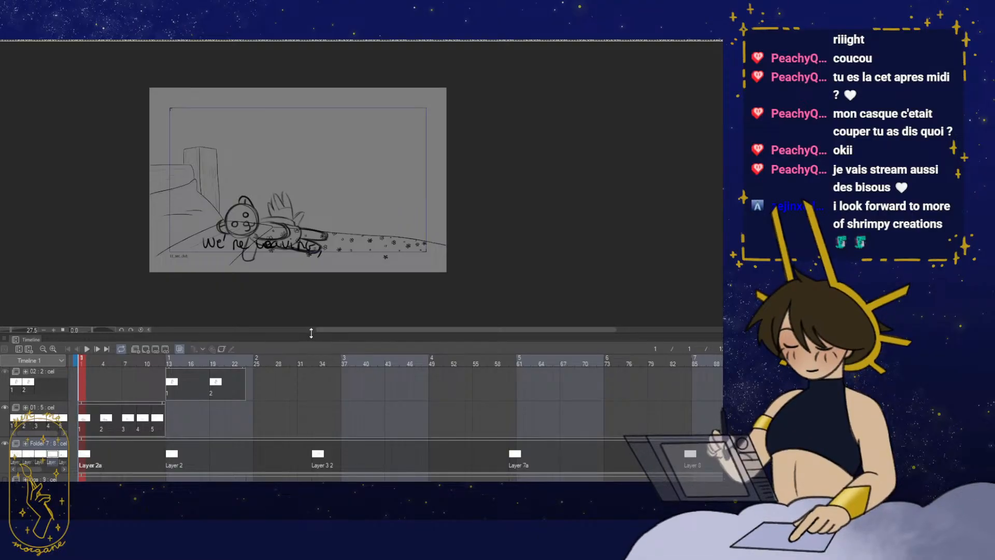
- Shrink the timeline to enlarge the canvas view and play the animation to check the backgrounds against the shots
drag(311, 332, 308, 398)
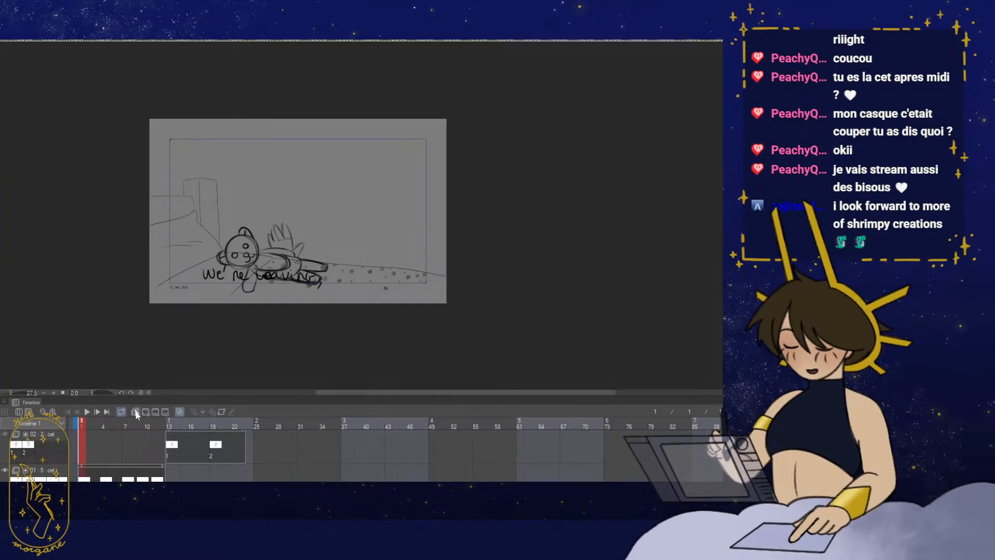
drag(171, 398, 171, 404)
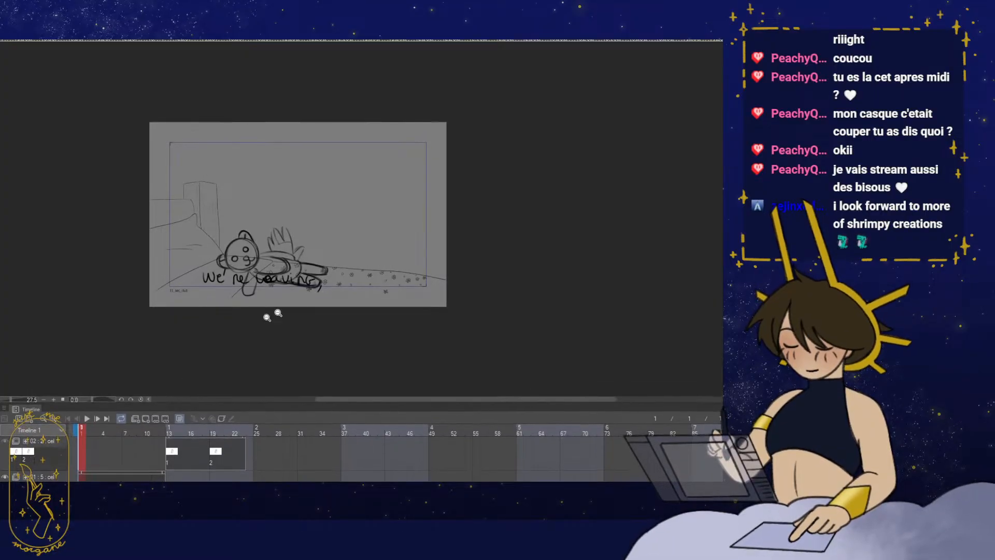
drag(309, 299, 321, 330)
drag(299, 332, 322, 356)
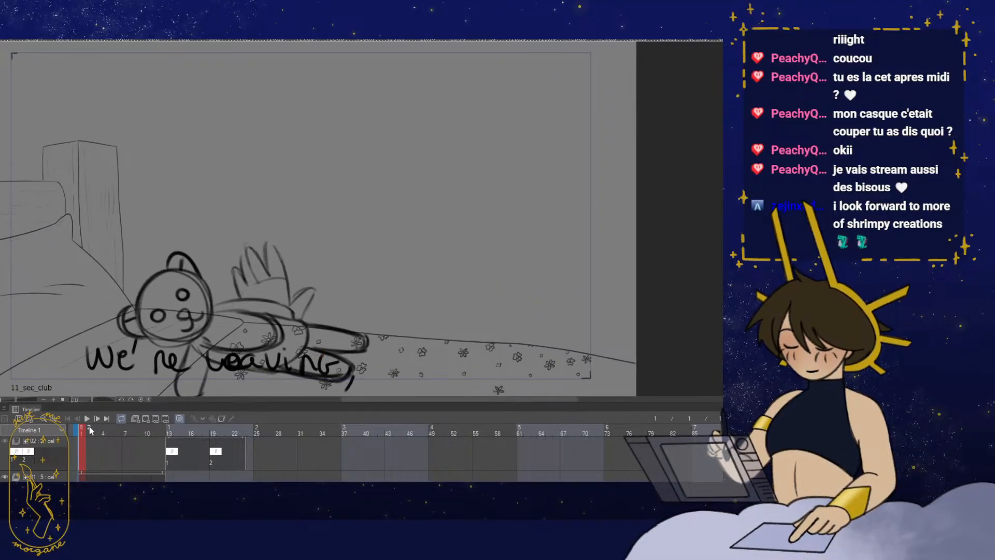
click(87, 418)
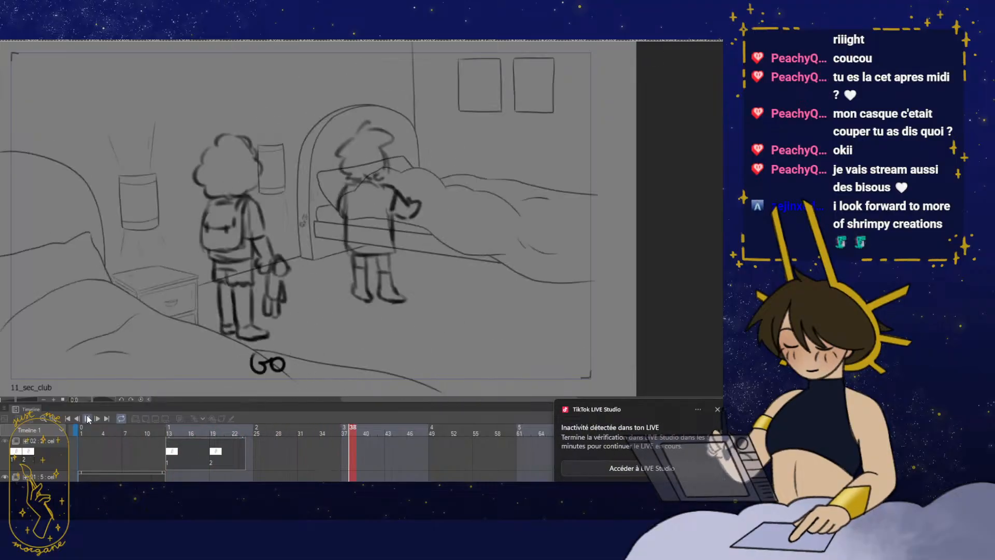
click(717, 409)
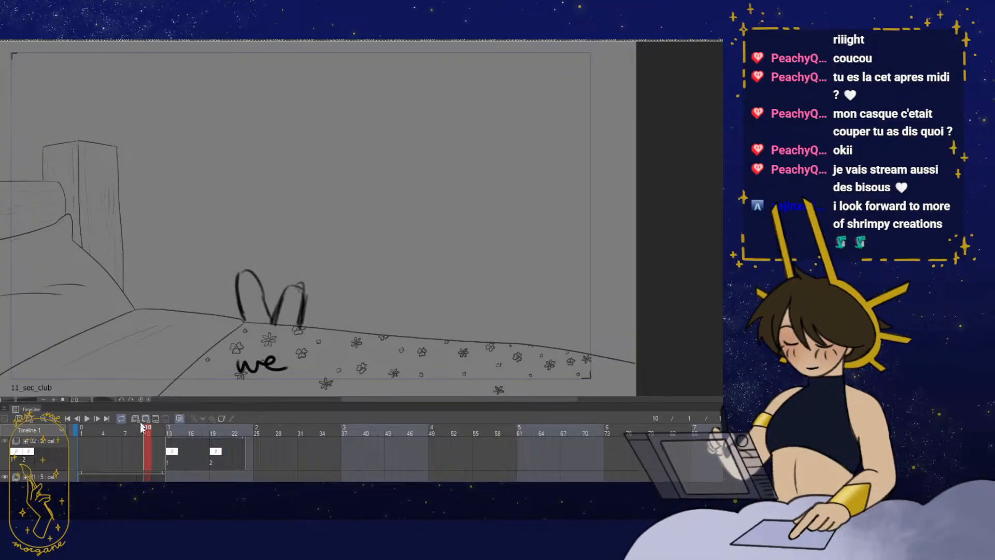
- Return to frame 1 and draw a speech bubble with the handwritten letters BRB above the lying teddy bear
drag(141, 428, 100, 428)
scroll(268, 258, down, 2)
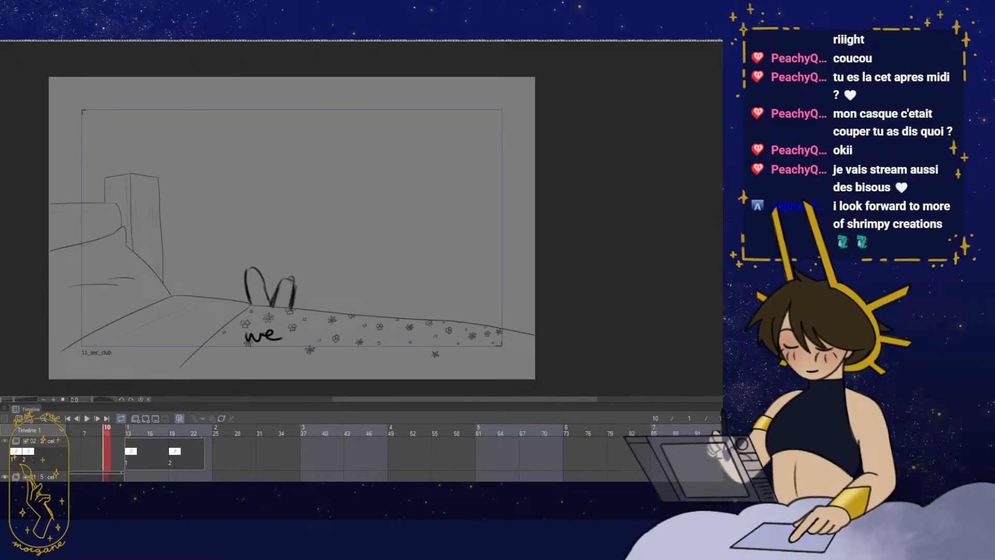
mouse_move(287, 267)
mouse_down()
mouse_move(309, 262)
mouse_move(308, 270)
mouse_up()
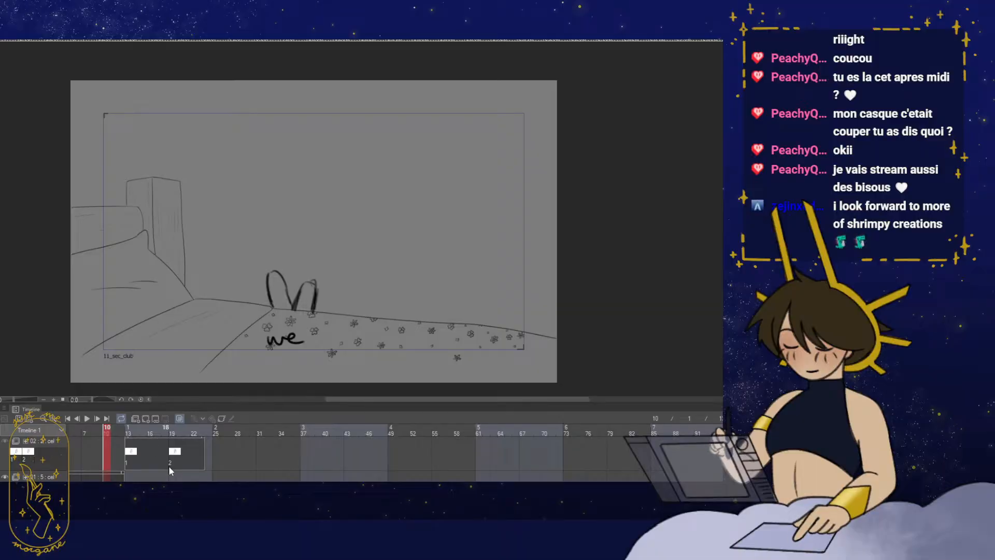
scroll(170, 456, left, 5)
click(122, 428)
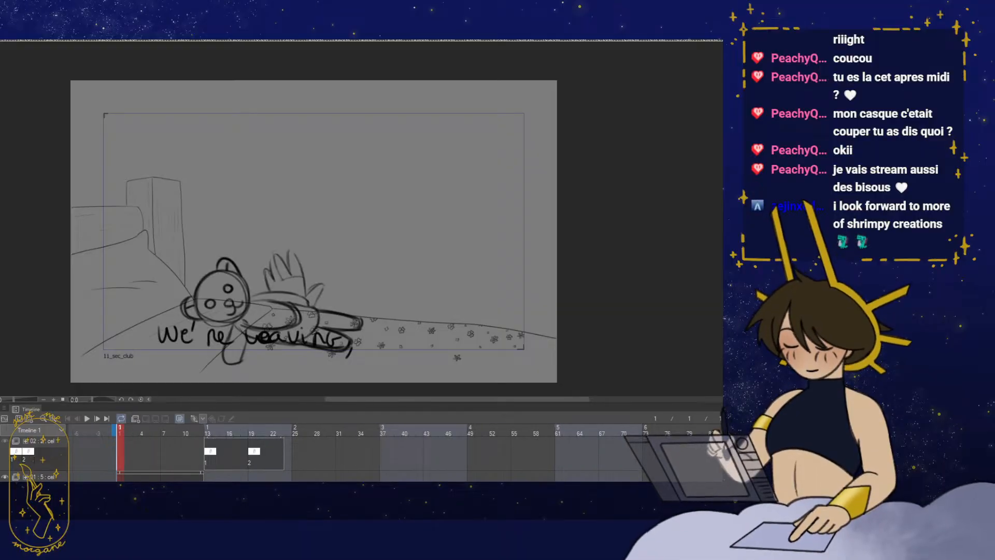
key(alt+bracketright)
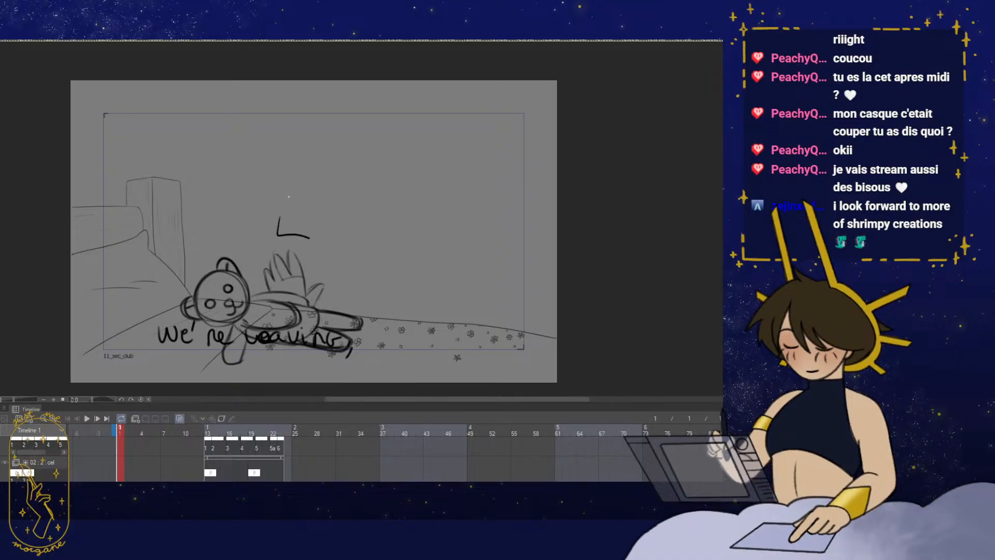
mouse_move(441, 217)
mouse_down()
mouse_move(367, 219)
mouse_move(348, 203)
mouse_move(320, 236)
mouse_up()
scroll(366, 217, up, 3)
drag(308, 214, 330, 212)
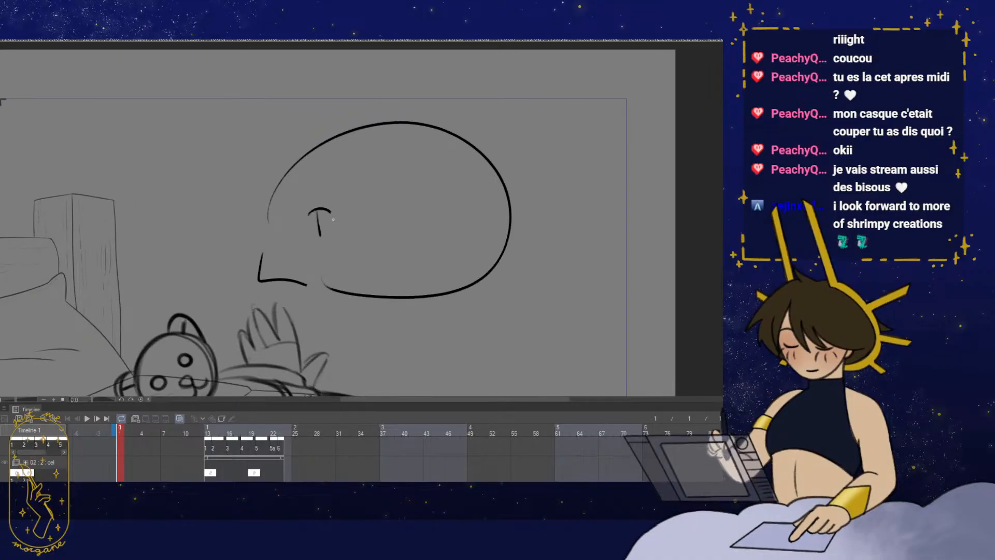
drag(400, 228, 402, 229)
mouse_move(403, 201)
mouse_down()
mouse_move(410, 228)
mouse_move(400, 231)
mouse_move(458, 202)
mouse_up()
- Handwrite "stretch + have a drink" with a smiley below the speech bubble
scroll(364, 236, up, 2)
drag(372, 283, 360, 301)
mouse_move(384, 280)
mouse_down()
mouse_move(385, 300)
mouse_move(396, 291)
mouse_up()
mouse_move(408, 287)
mouse_down()
mouse_move(410, 303)
mouse_move(433, 300)
mouse_up()
drag(433, 296, 467, 288)
mouse_move(486, 291)
mouse_down()
mouse_move(482, 306)
mouse_move(510, 309)
mouse_up()
drag(395, 334, 395, 351)
drag(385, 342, 401, 341)
click(422, 346)
drag(422, 330, 436, 350)
mouse_move(455, 337)
mouse_down()
mouse_move(451, 349)
mouse_move(461, 350)
mouse_up()
drag(465, 336, 545, 349)
scroll(518, 337, down, 3)
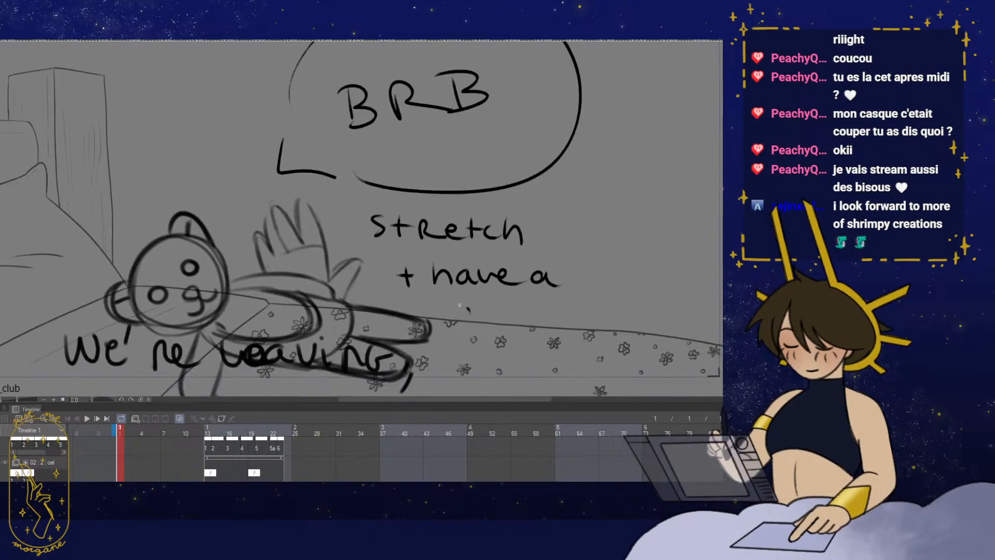
mouse_move(470, 322)
mouse_down()
mouse_move(504, 320)
mouse_move(502, 302)
mouse_move(534, 317)
mouse_move(592, 319)
mouse_move(579, 343)
mouse_move(561, 350)
mouse_move(516, 312)
mouse_up()
click(586, 305)
alt+click(578, 340)
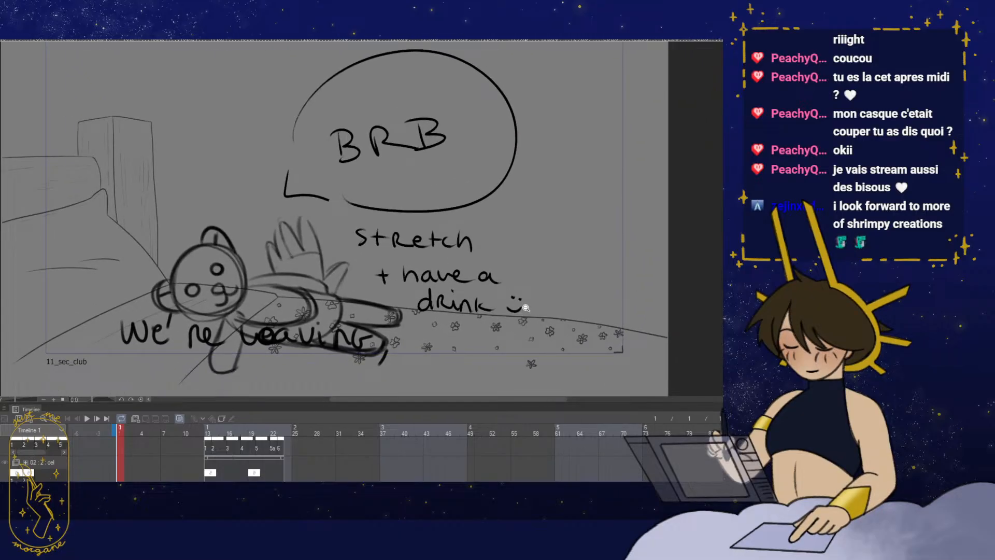
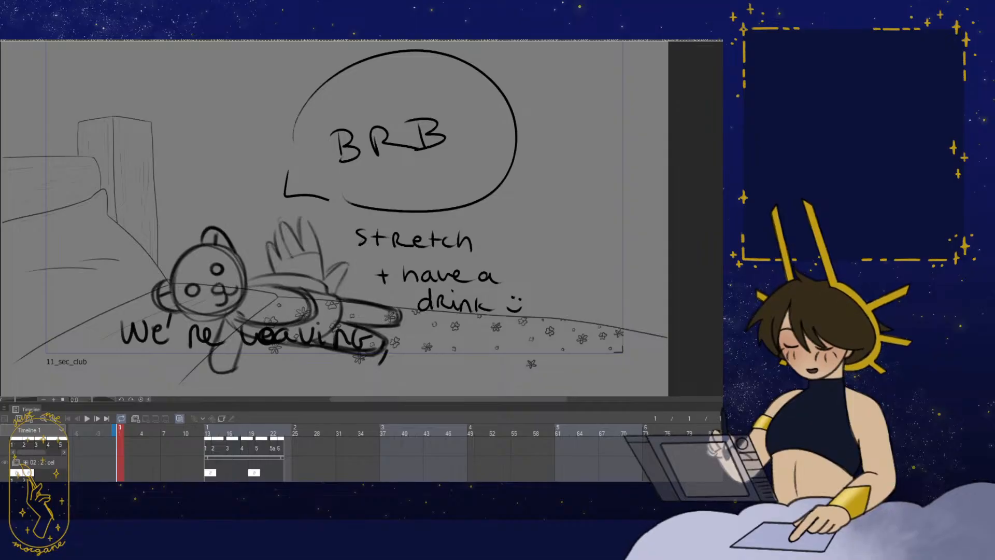
- Open the comic file TGHC_volume_3 and the sketches file from the works library
click(130, 37)
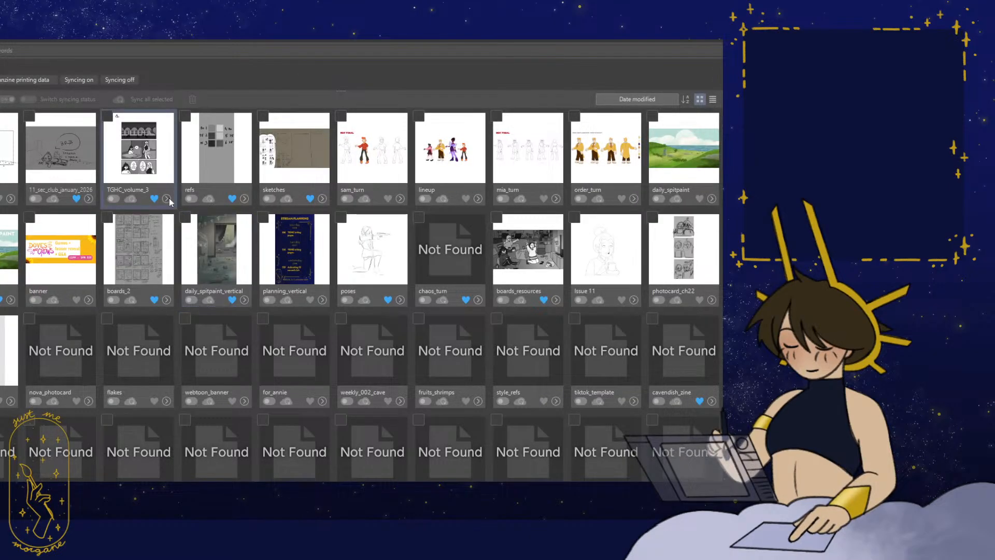
click(166, 198)
click(176, 205)
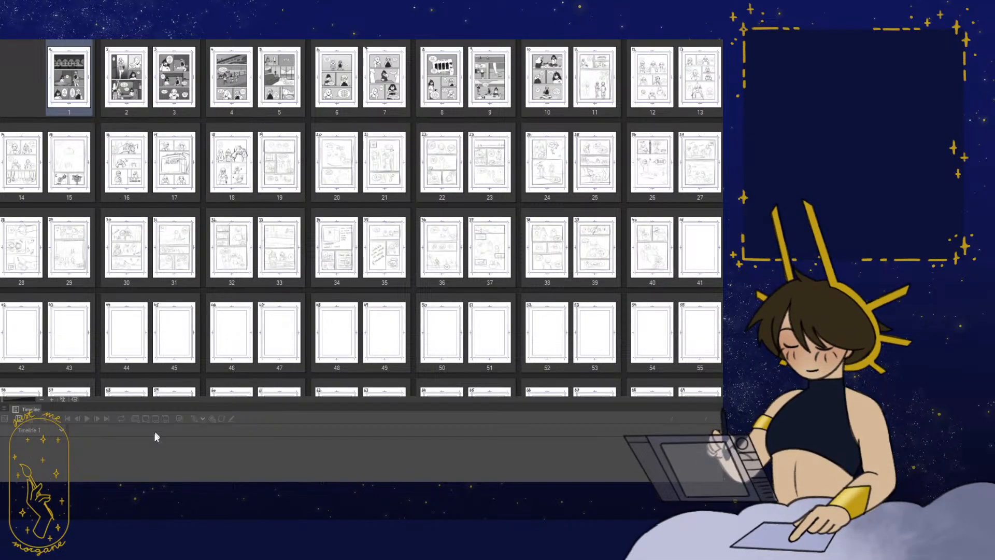
click(136, 490)
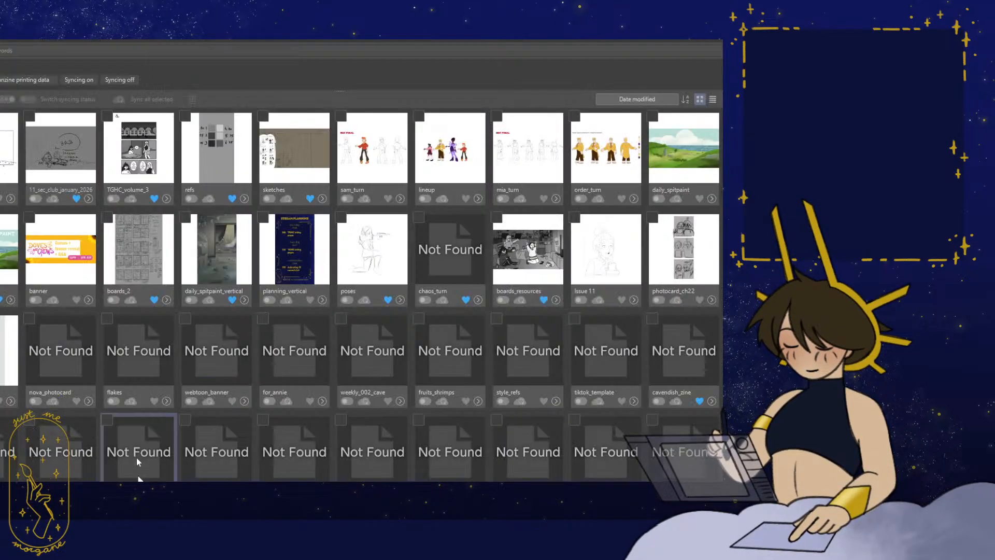
click(323, 199)
click(335, 207)
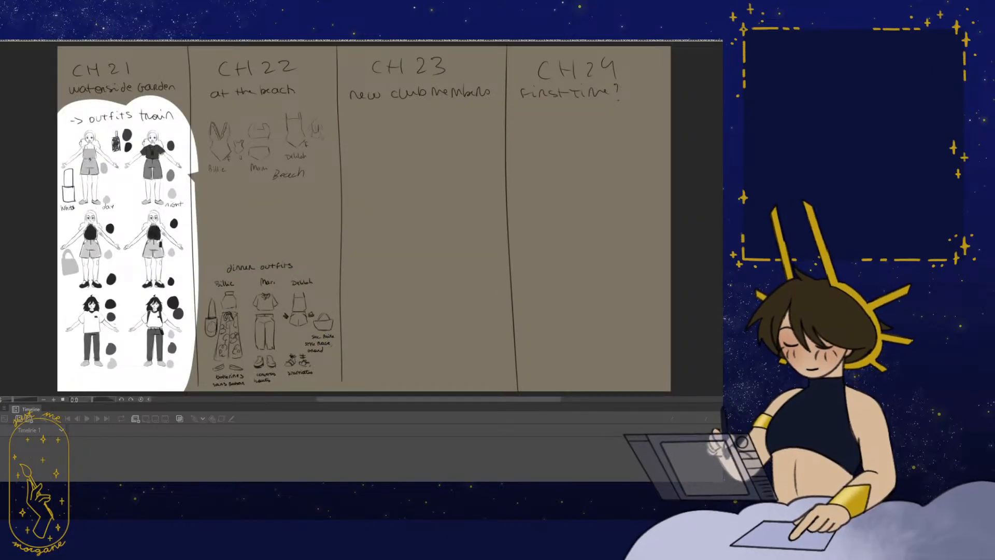
- Switch to the TGHC_volume_3 page overview and open page 12
click(2, 409)
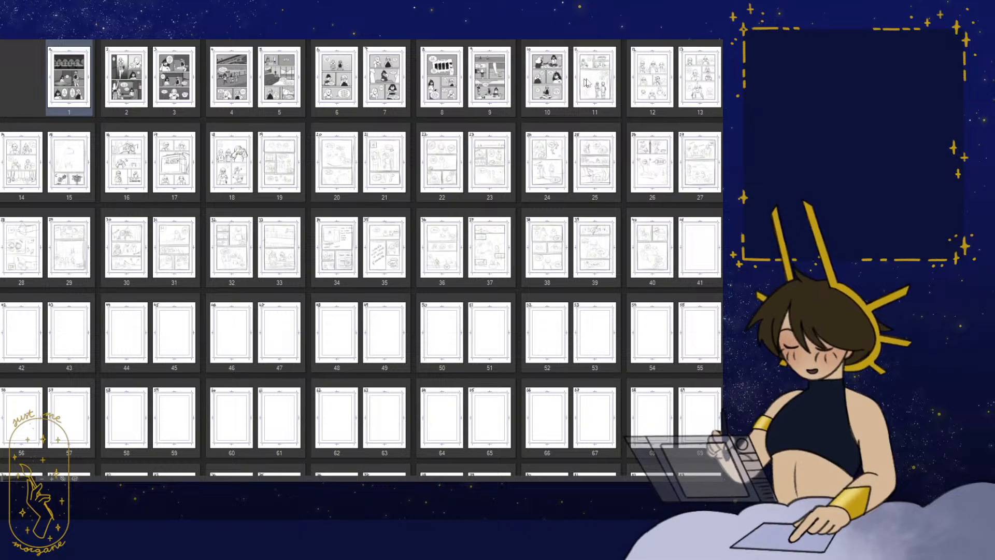
double_click(647, 87)
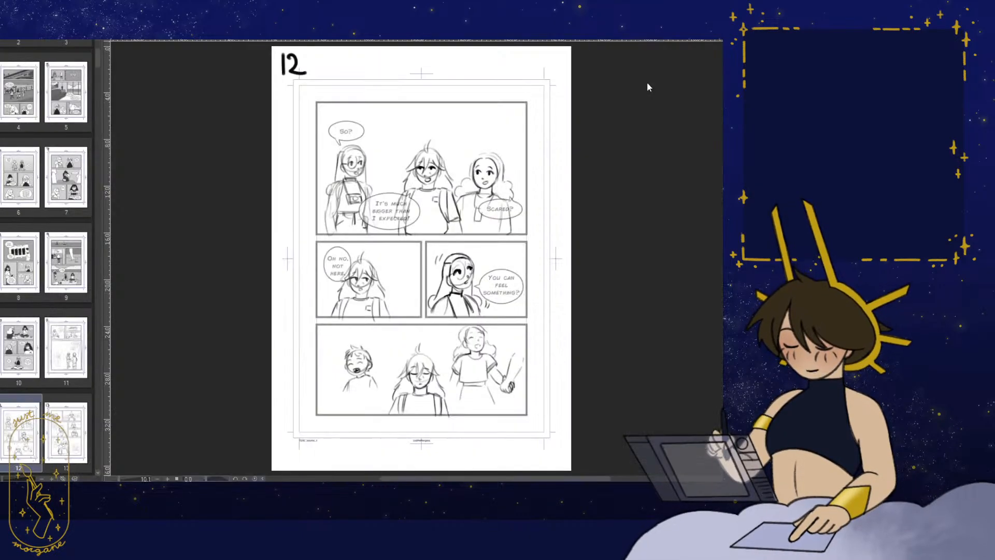
- Look through the sketched pages from 13 to 18, checking their panels and dialogue
click(56, 413)
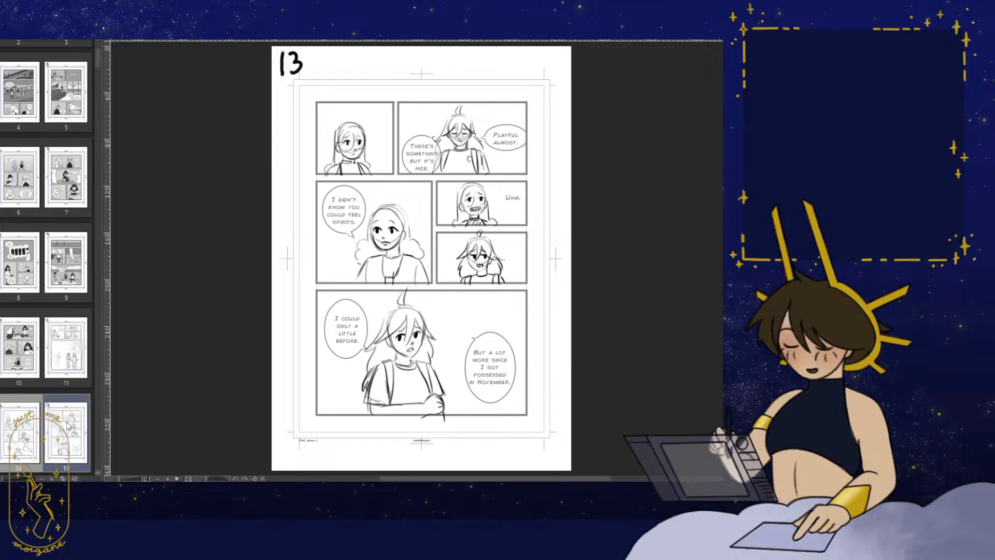
scroll(66, 357, down, 2)
scroll(66, 363, down, 2)
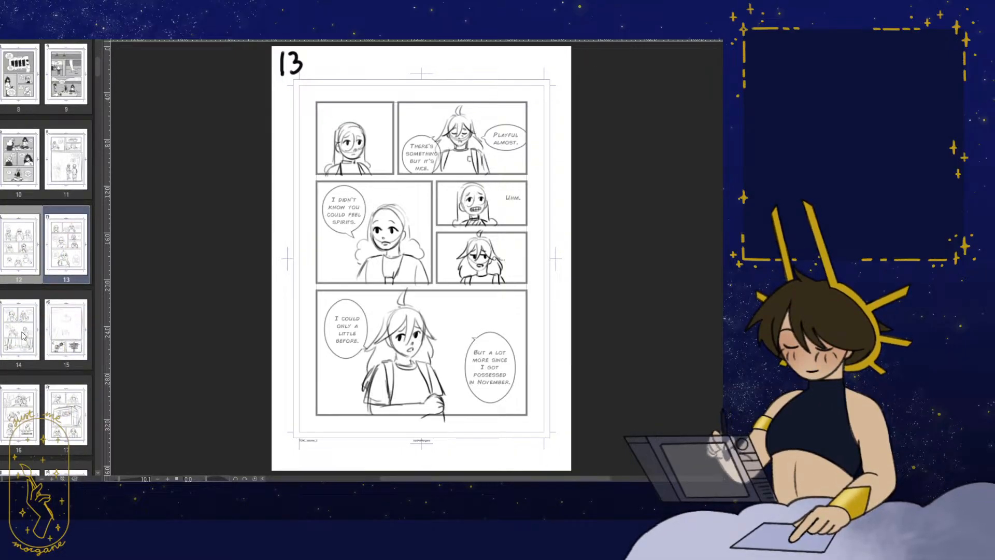
click(23, 335)
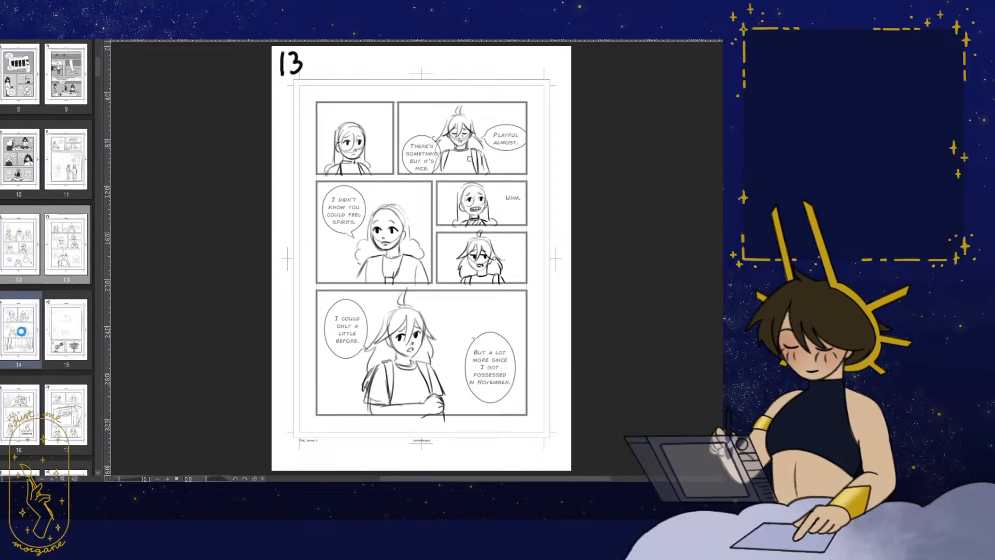
click(22, 407)
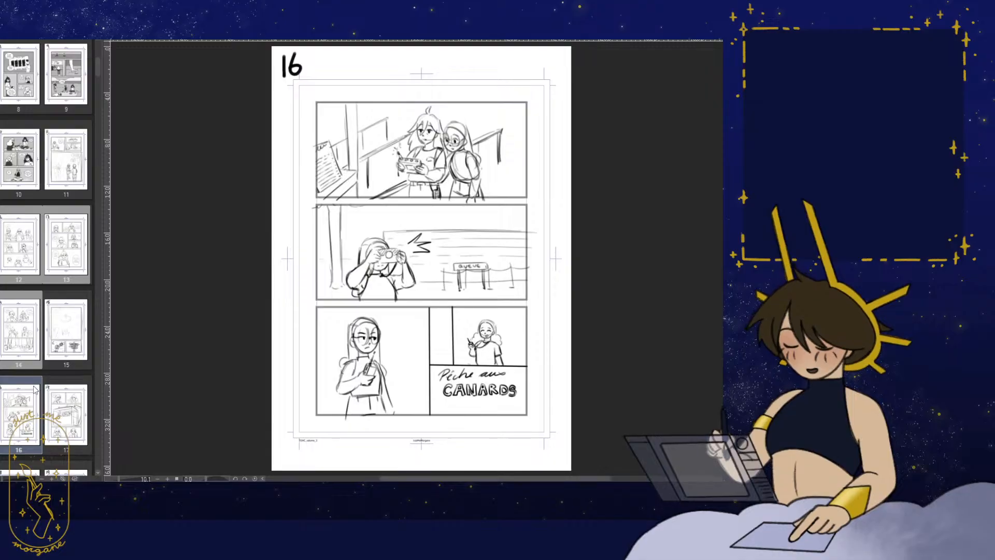
scroll(23, 389, down, 3)
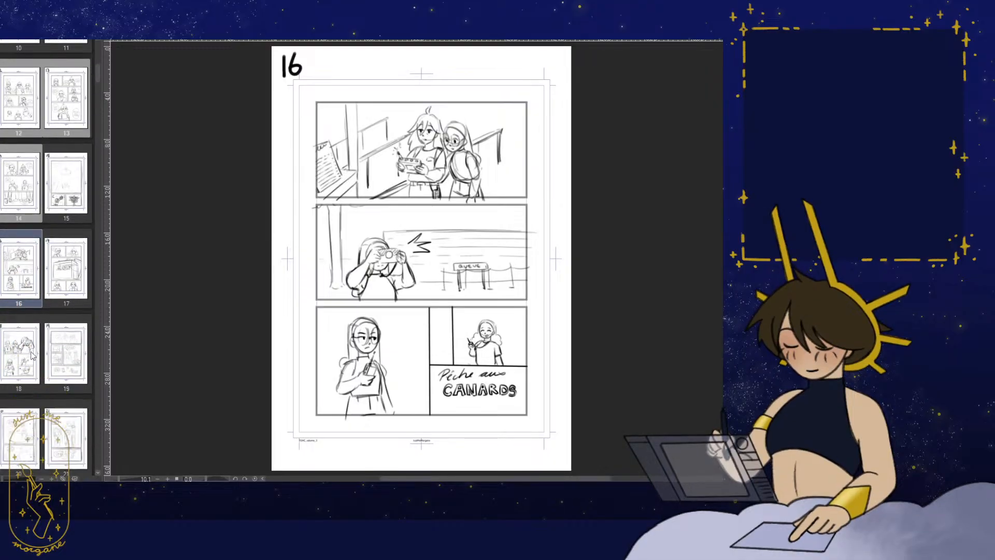
click(58, 296)
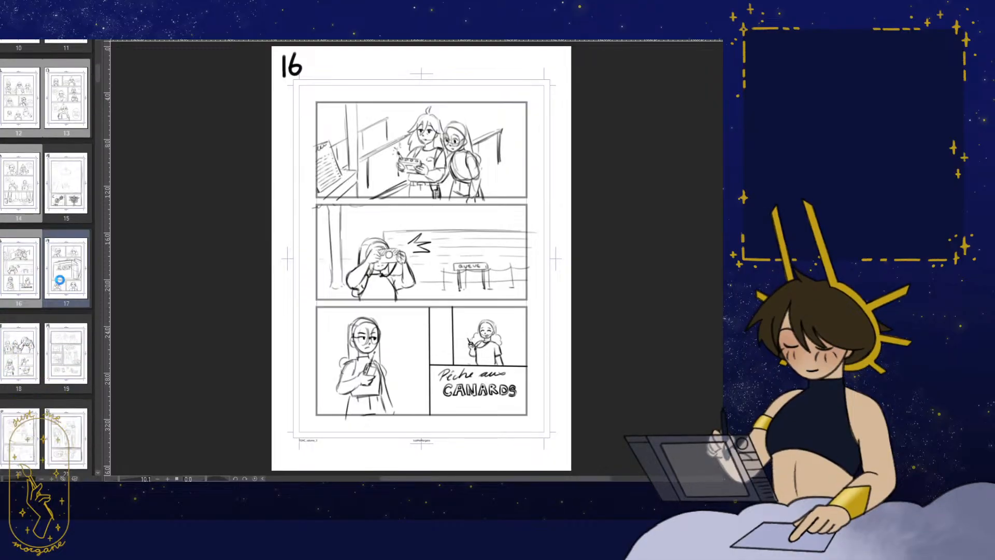
click(28, 351)
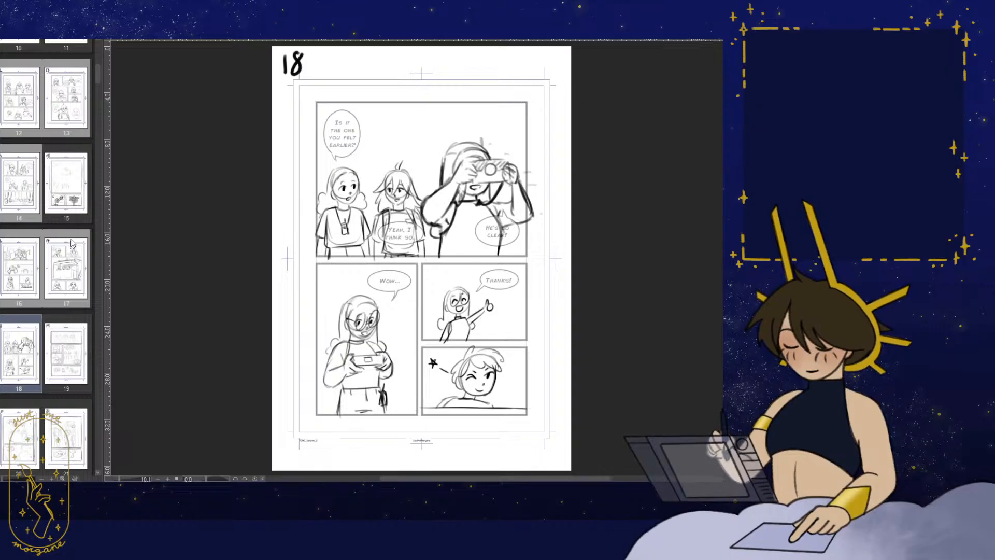
- Return to page 12 and place the character sketches file beside it, positioned on the train outfits
click(120, 36)
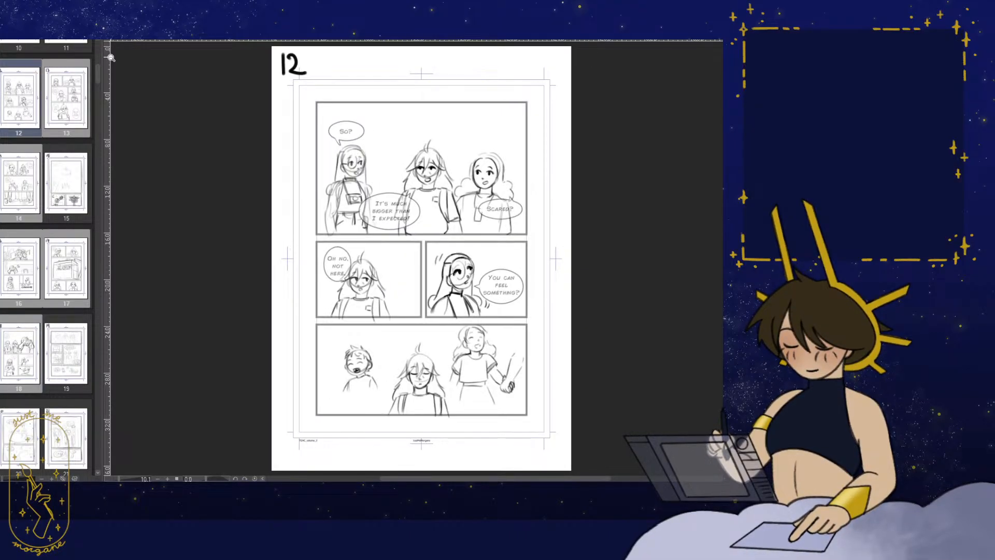
drag(103, 58, 139, 59)
click(118, 35)
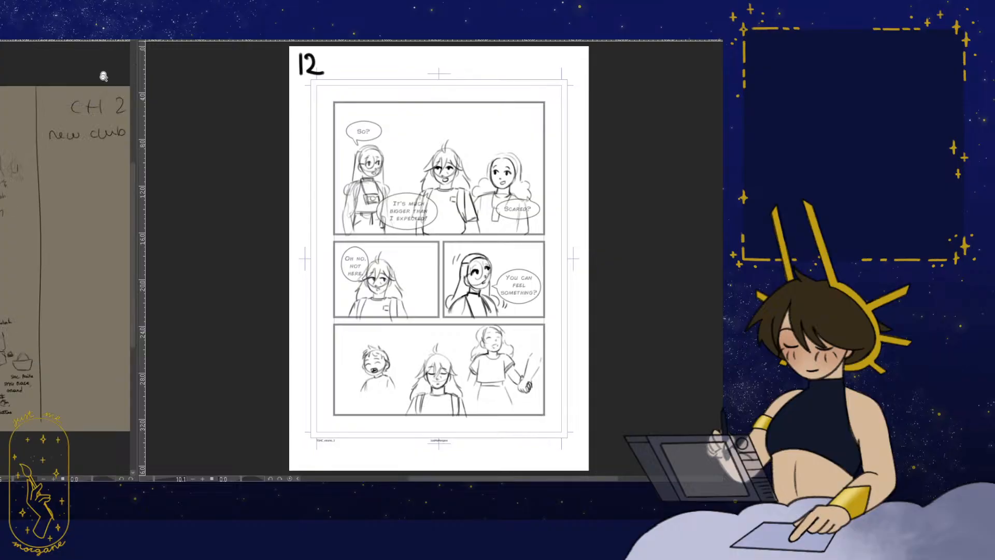
drag(54, 176, 191, 193)
mouse_move(13, 195)
mouse_down()
mouse_move(65, 196)
mouse_move(87, 172)
mouse_move(86, 154)
mouse_up()
mouse_move(70, 190)
mouse_down()
mouse_move(86, 191)
mouse_move(98, 161)
mouse_move(85, 137)
mouse_move(94, 134)
mouse_up()
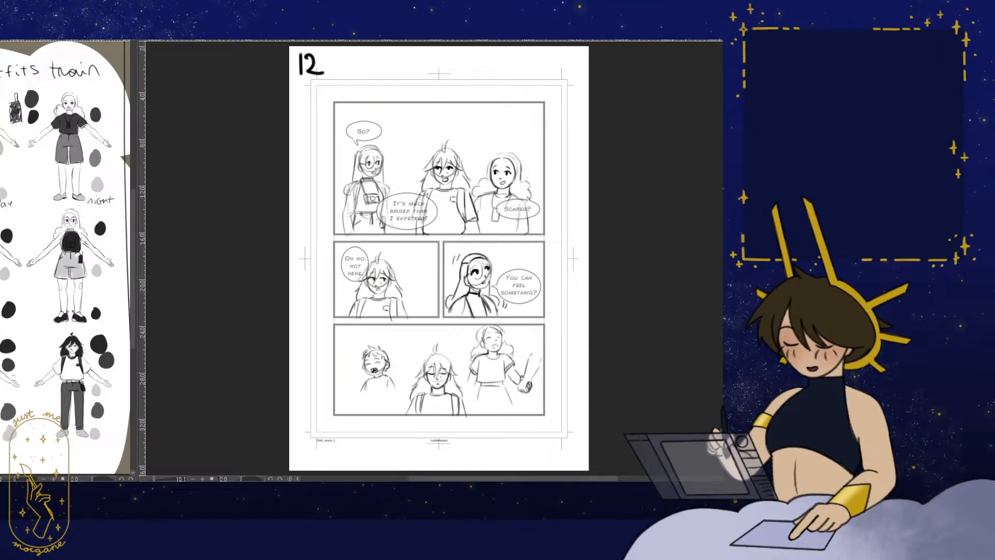
- Fade page 12's sketch to light grey, hide the first panel's speech bubbles and activate that panel's frame for inking
drag(338, 194, 460, 137)
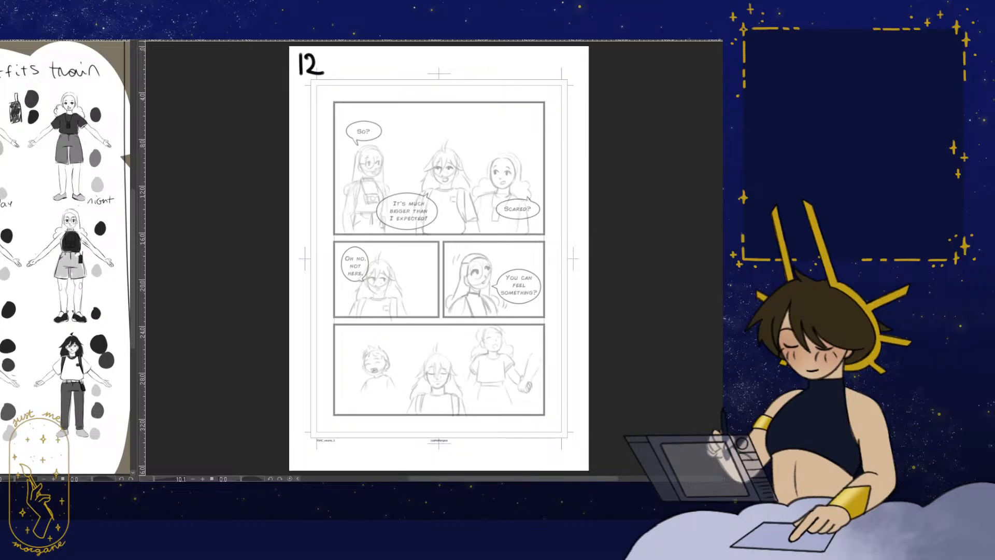
key(ctrl+z)
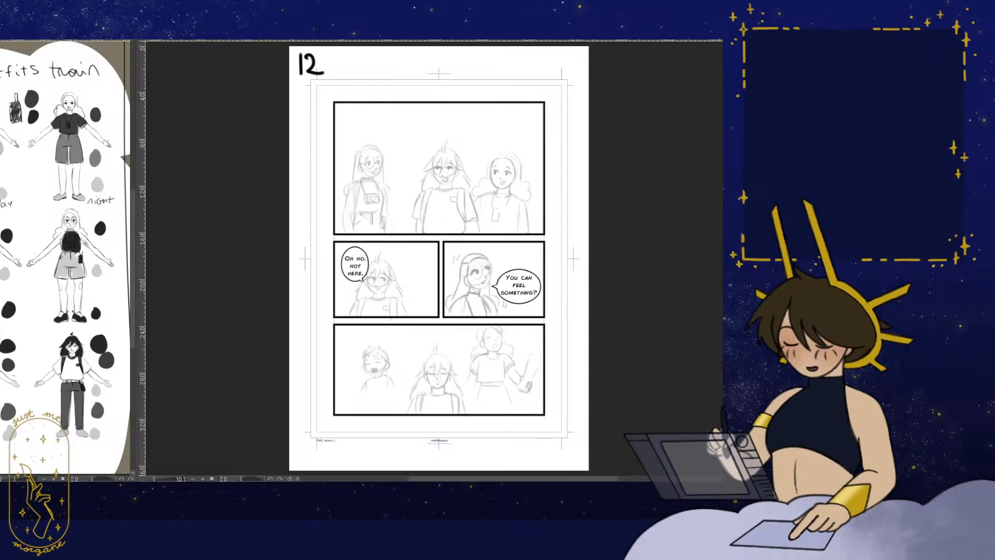
drag(469, 287, 437, 300)
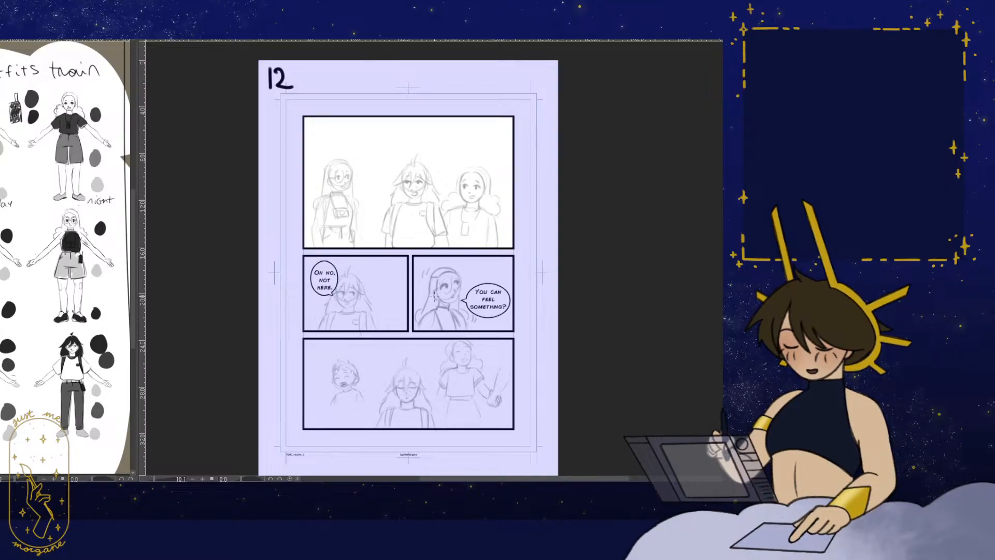
drag(385, 268, 347, 266)
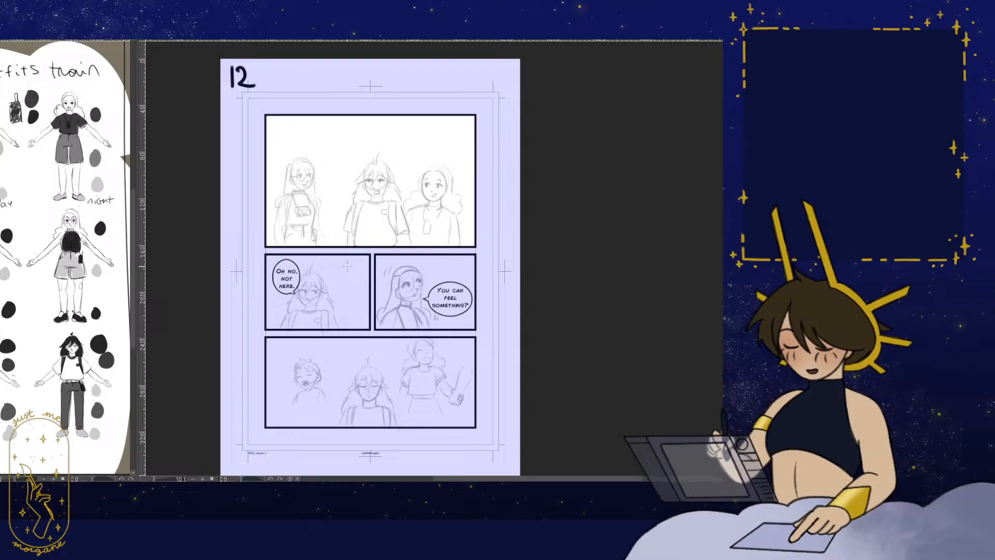
drag(377, 243, 356, 281)
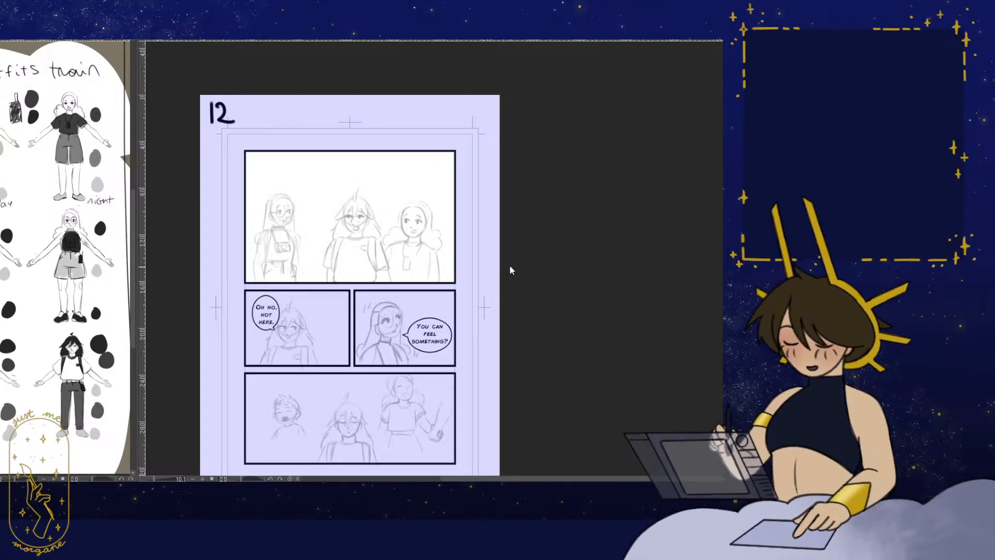
- Ink the middle character's upright hair tuft, one side of the outer hair and the first pointed bangs in the first panel
drag(355, 218, 412, 204)
mouse_move(363, 175)
mouse_down()
mouse_move(355, 234)
mouse_move(378, 216)
mouse_move(343, 254)
mouse_move(434, 222)
mouse_move(339, 346)
mouse_up()
drag(355, 208, 334, 346)
mouse_move(346, 227)
mouse_down()
mouse_move(411, 258)
mouse_move(272, 349)
mouse_up()
drag(330, 314, 331, 332)
mouse_move(378, 279)
mouse_down()
mouse_move(363, 227)
mouse_move(282, 352)
mouse_move(251, 379)
mouse_up()
key(h)
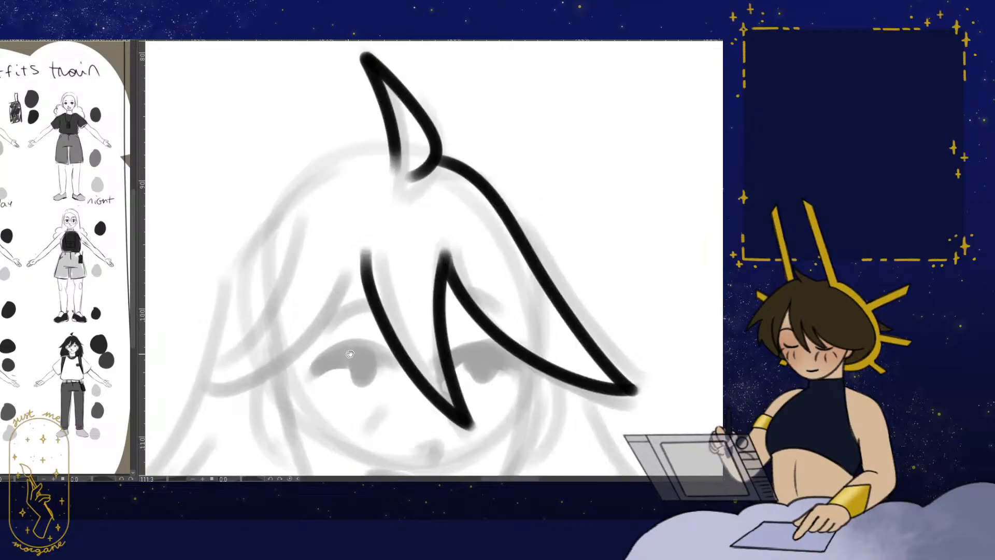
- Ink the remaining pointed bangs and the outer hair outline down to its flicked tip on the other side of the head
drag(378, 333, 435, 286)
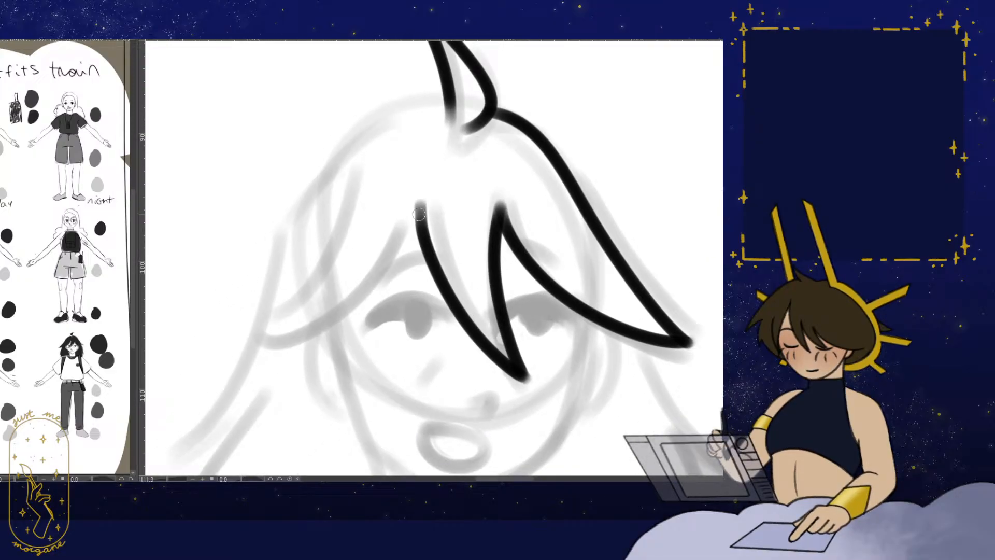
drag(418, 210, 271, 343)
drag(344, 230, 270, 341)
scroll(397, 278, down, 2)
drag(397, 279, 416, 281)
mouse_move(455, 139)
mouse_down()
mouse_move(369, 174)
mouse_move(276, 377)
mouse_up()
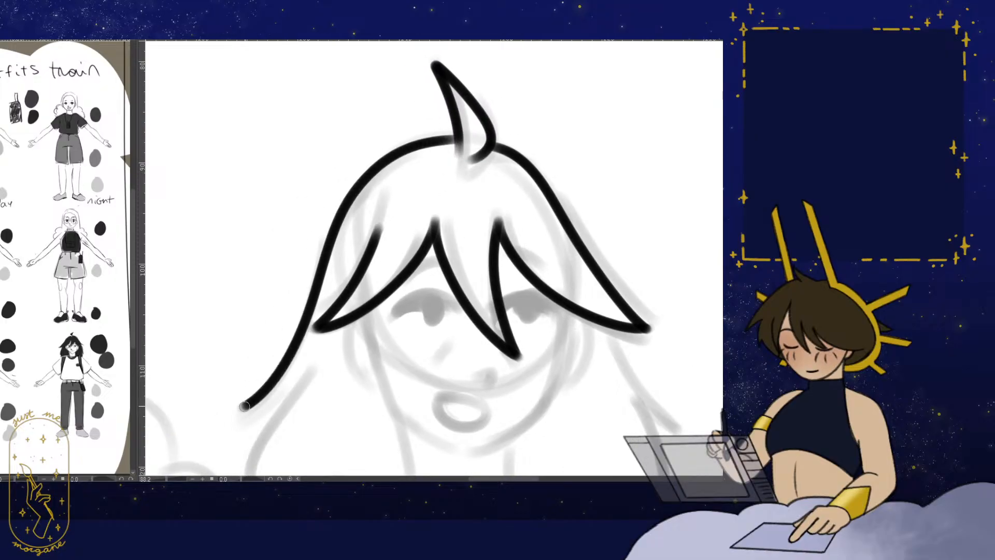
drag(244, 406, 310, 373)
- Flip and rotate the canvas, and ink both sides of the middle character's jaw down to the chin
key(h)
drag(405, 378, 456, 333)
mouse_move(457, 423)
mouse_down()
mouse_move(342, 422)
mouse_move(314, 309)
mouse_up()
scroll(370, 258, up, 2)
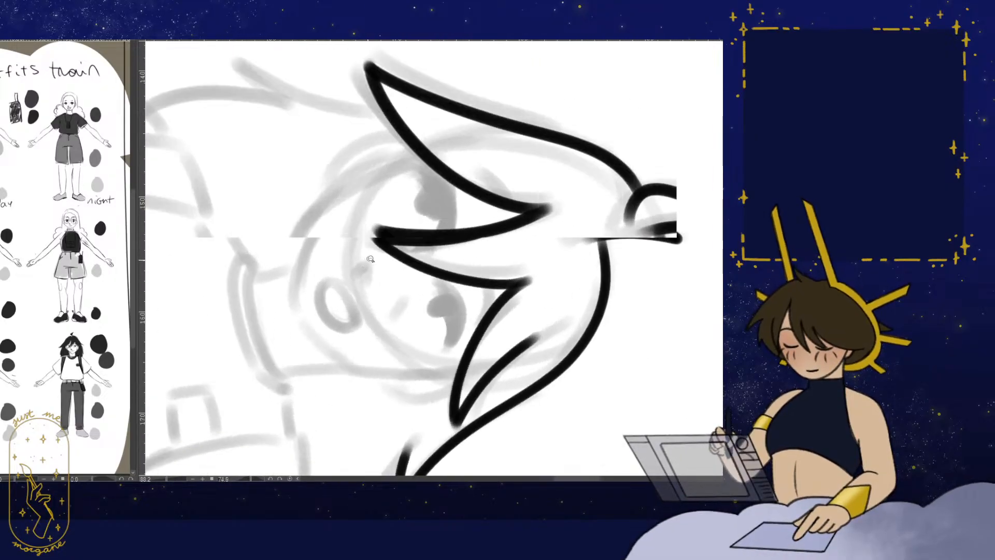
scroll(370, 259, up, 2)
mouse_move(417, 159)
mouse_down()
mouse_move(293, 264)
mouse_move(275, 330)
mouse_up()
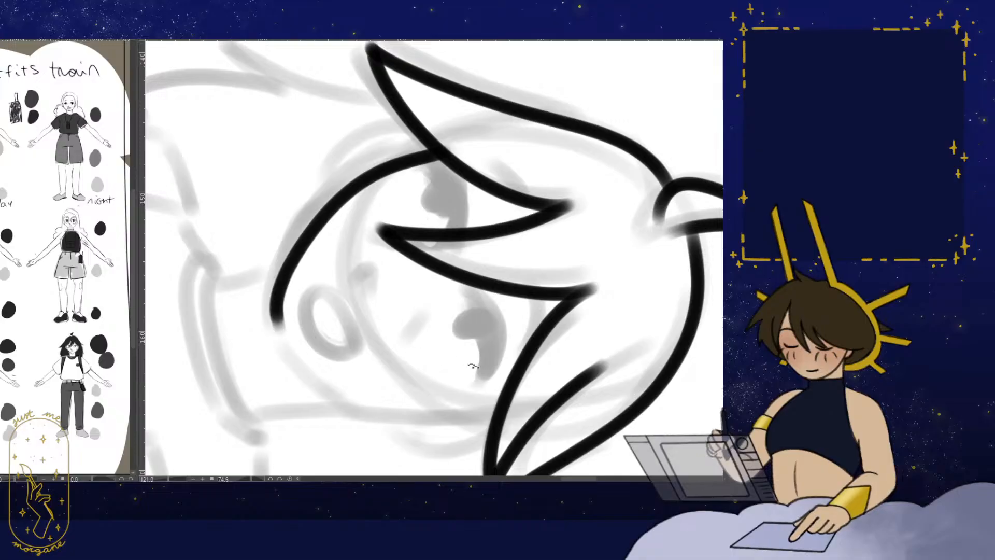
mouse_move(473, 364)
mouse_down()
mouse_move(310, 276)
mouse_move(350, 308)
mouse_up()
mouse_move(375, 142)
mouse_down()
mouse_move(319, 196)
mouse_move(289, 280)
mouse_move(297, 364)
mouse_up()
key(ctrl+at)
- Ink the middle character's eyes, nose and small open mouth over the sketch
mouse_move(443, 276)
mouse_down()
mouse_move(370, 277)
mouse_move(392, 291)
mouse_up()
drag(392, 291, 379, 289)
mouse_move(384, 342)
mouse_down()
mouse_move(387, 313)
mouse_move(428, 325)
mouse_move(389, 344)
mouse_up()
drag(426, 323, 418, 381)
mouse_move(487, 257)
mouse_down()
mouse_move(457, 234)
mouse_move(403, 251)
mouse_move(442, 231)
mouse_move(493, 260)
mouse_move(420, 252)
mouse_move(439, 232)
mouse_move(436, 243)
mouse_move(430, 233)
mouse_move(460, 256)
mouse_up()
mouse_move(369, 236)
mouse_down()
mouse_move(326, 234)
mouse_move(302, 256)
mouse_move(322, 244)
mouse_up()
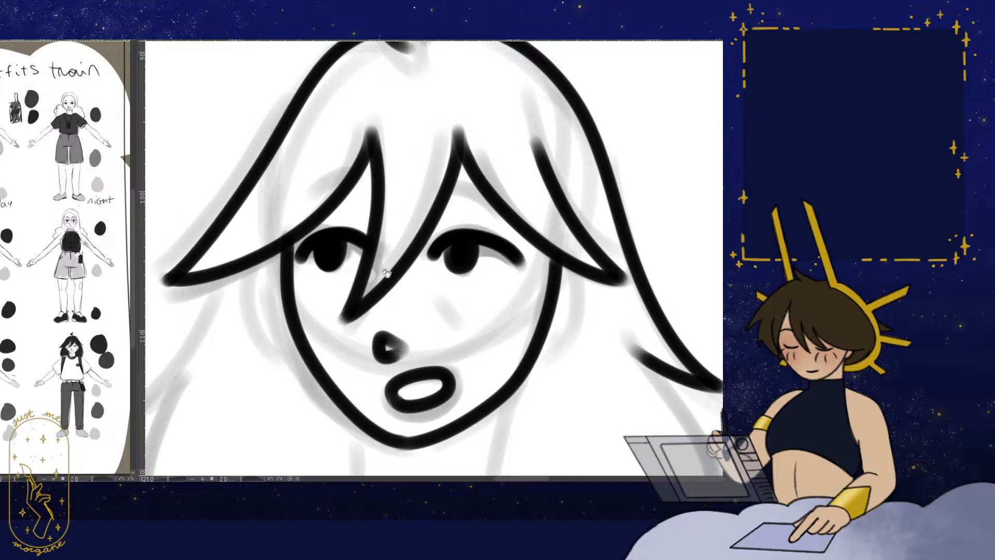
- Ink the middle character's eyebrows, visible ear and the short marks between the eyes and nose
drag(386, 273, 365, 279)
drag(433, 200, 470, 215)
drag(323, 204, 350, 199)
drag(482, 294, 458, 284)
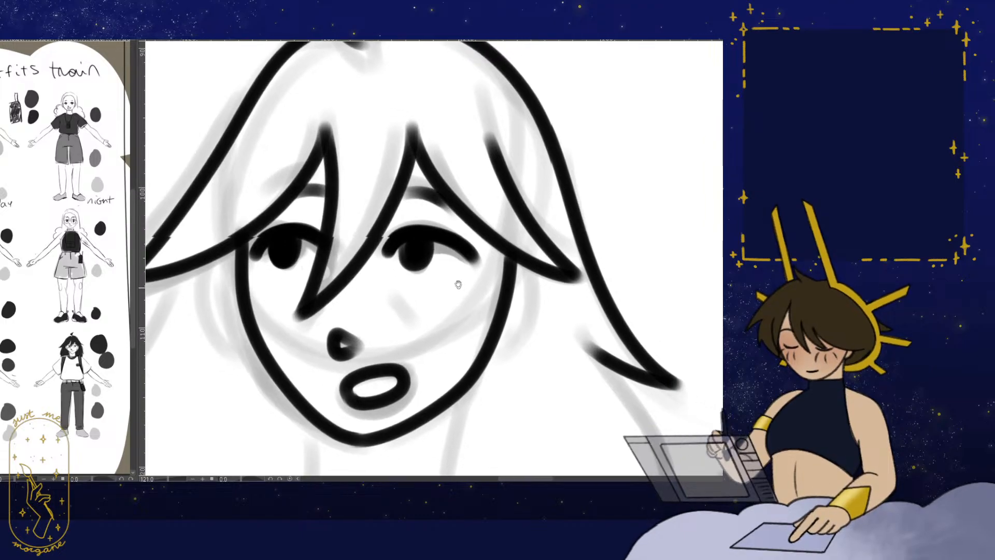
mouse_move(537, 349)
mouse_down()
mouse_move(521, 327)
mouse_move(488, 313)
mouse_up()
drag(488, 315, 495, 314)
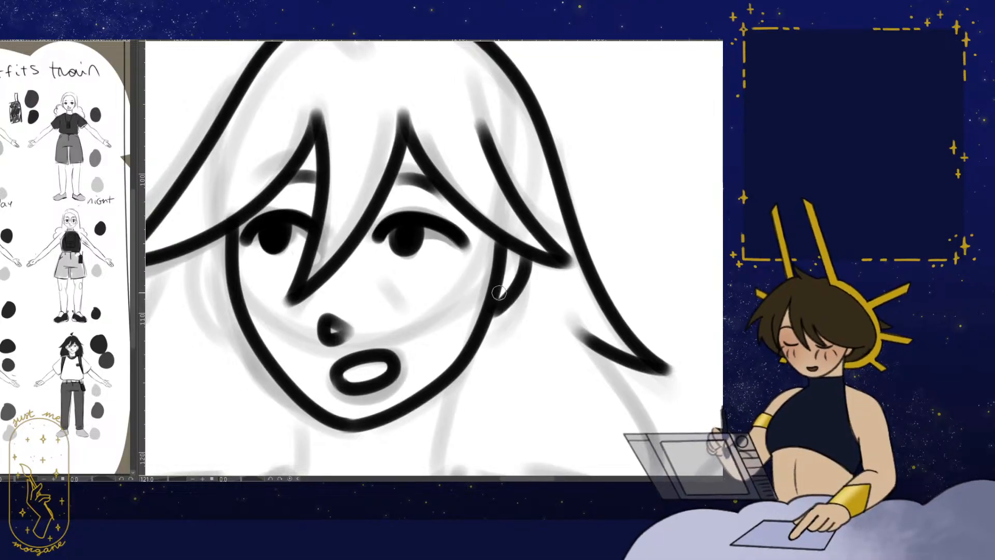
drag(382, 263, 414, 307)
drag(341, 256, 337, 284)
- Ink both sides of the neck and the rounded double-line collar of the middle character's shirt
scroll(406, 288, down, 4)
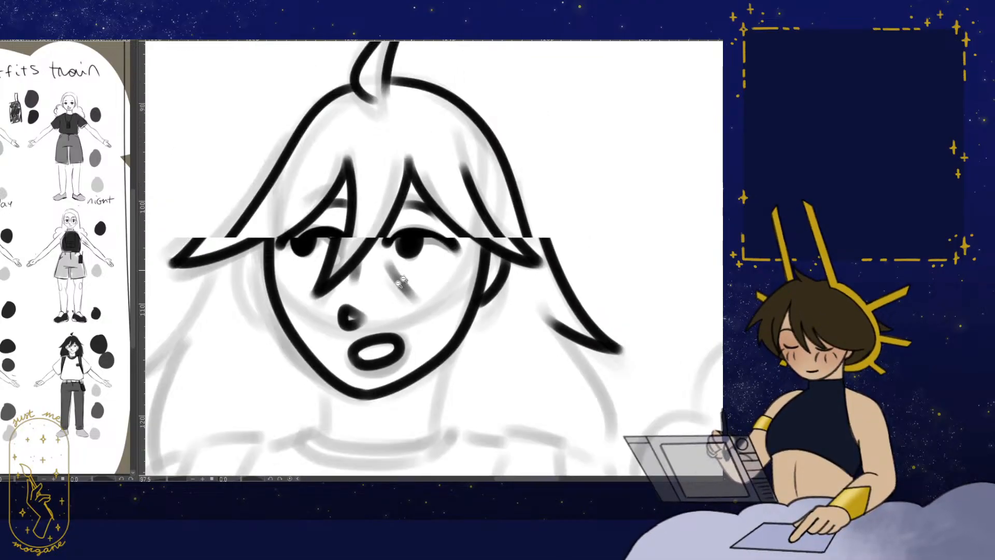
drag(482, 356, 451, 281)
scroll(412, 290, up, 3)
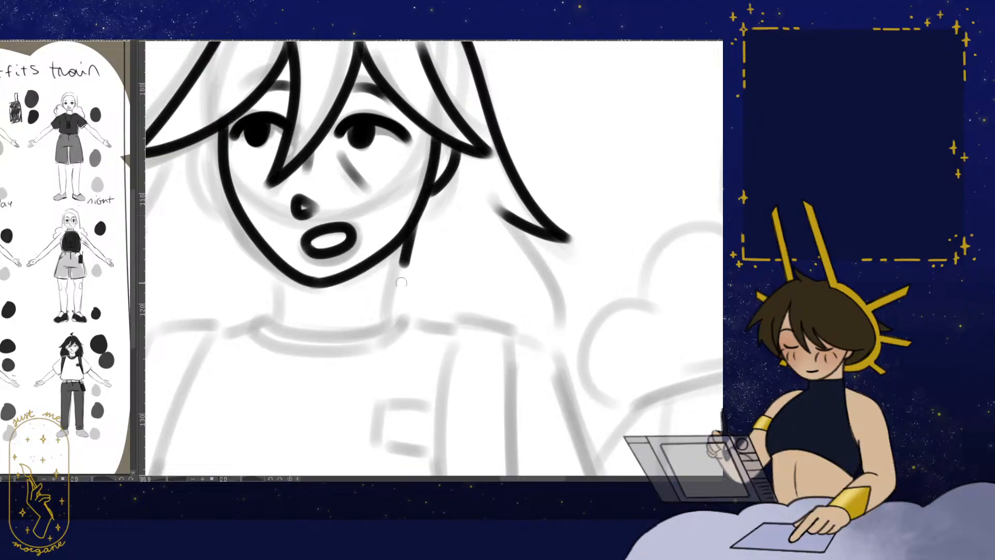
key(ctrl+z)
drag(416, 220, 397, 275)
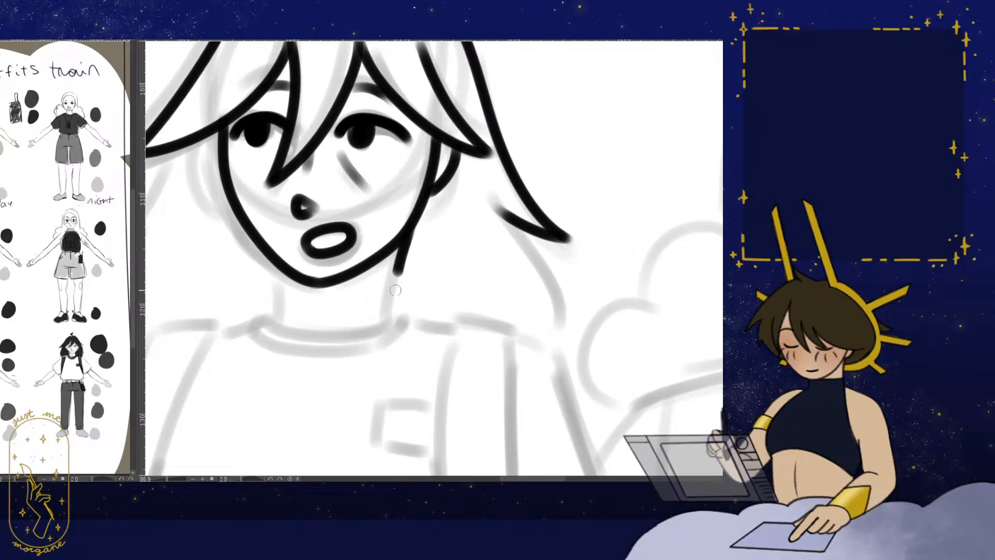
mouse_move(280, 270)
mouse_down()
mouse_move(270, 320)
mouse_move(329, 337)
mouse_move(408, 314)
mouse_up()
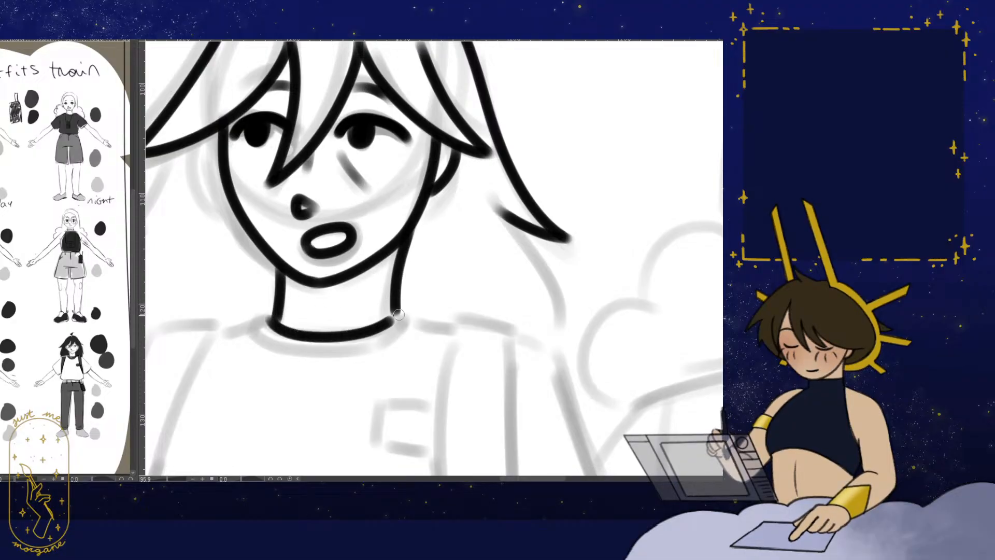
mouse_move(257, 324)
mouse_down()
mouse_move(290, 354)
mouse_move(352, 355)
mouse_up()
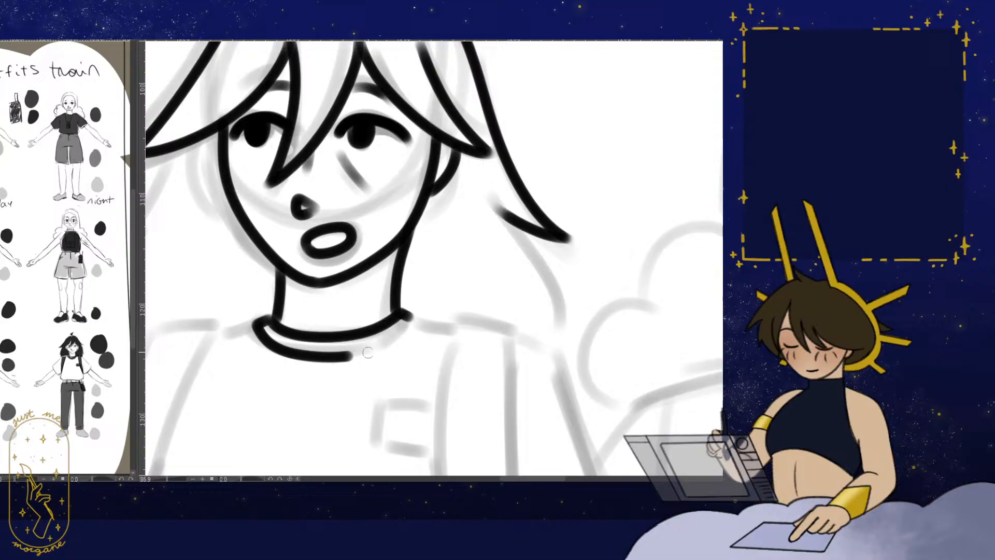
alt+click(429, 320)
scroll(379, 239, down, 2)
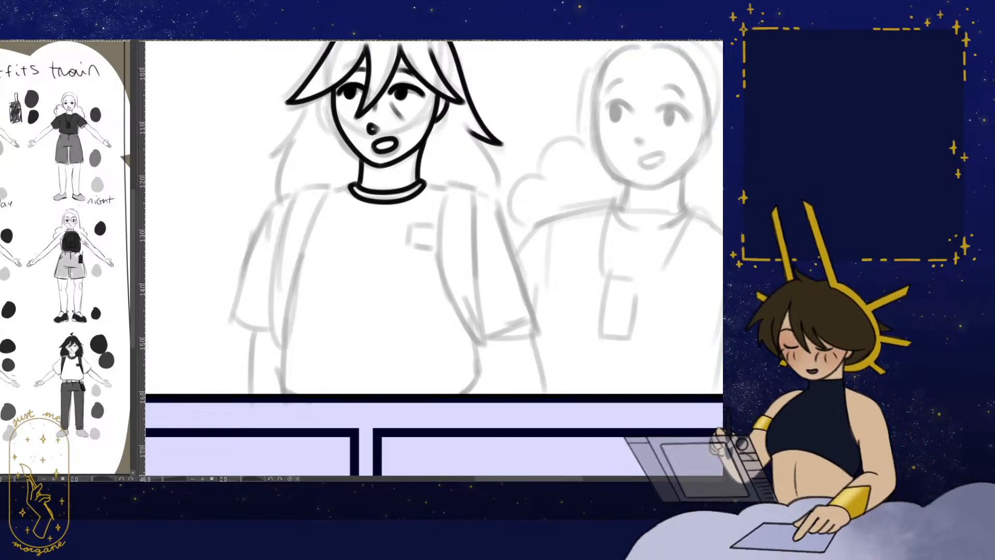
- Ink the middle character's shoulder line and the backpack strap running from it down the chest
click(383, 230)
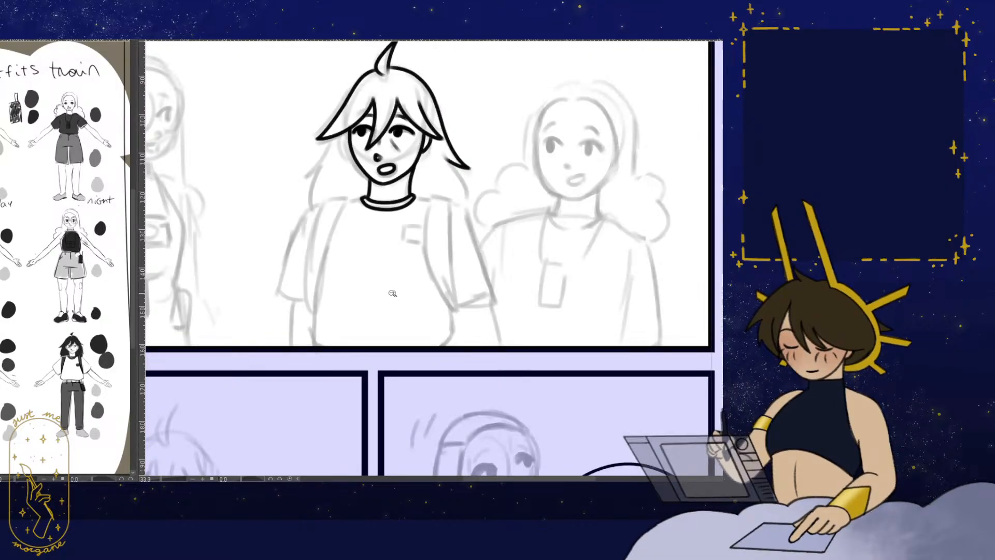
drag(345, 228, 349, 191)
drag(361, 330, 347, 311)
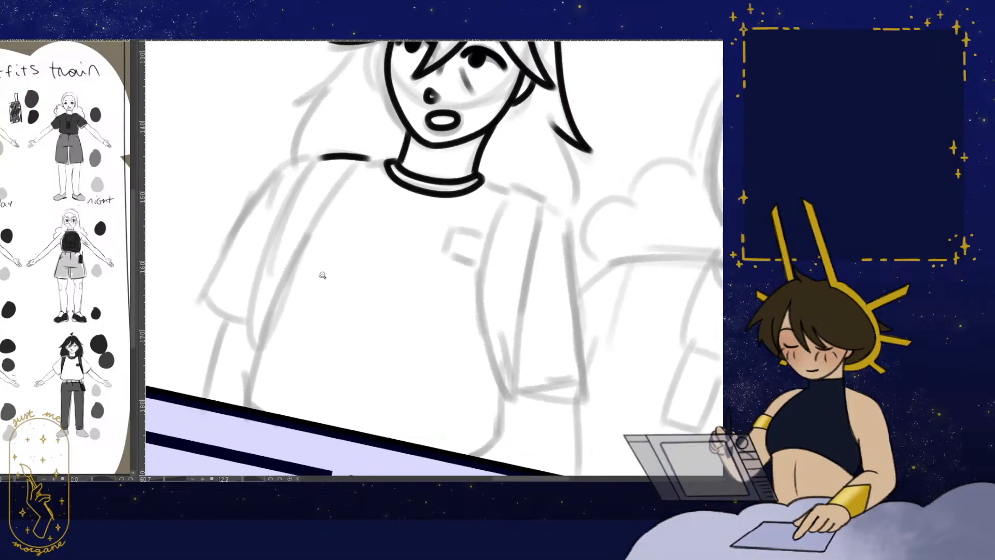
drag(322, 275, 324, 257)
mouse_move(327, 280)
mouse_down()
mouse_move(338, 312)
mouse_move(324, 309)
mouse_up()
drag(425, 138, 217, 359)
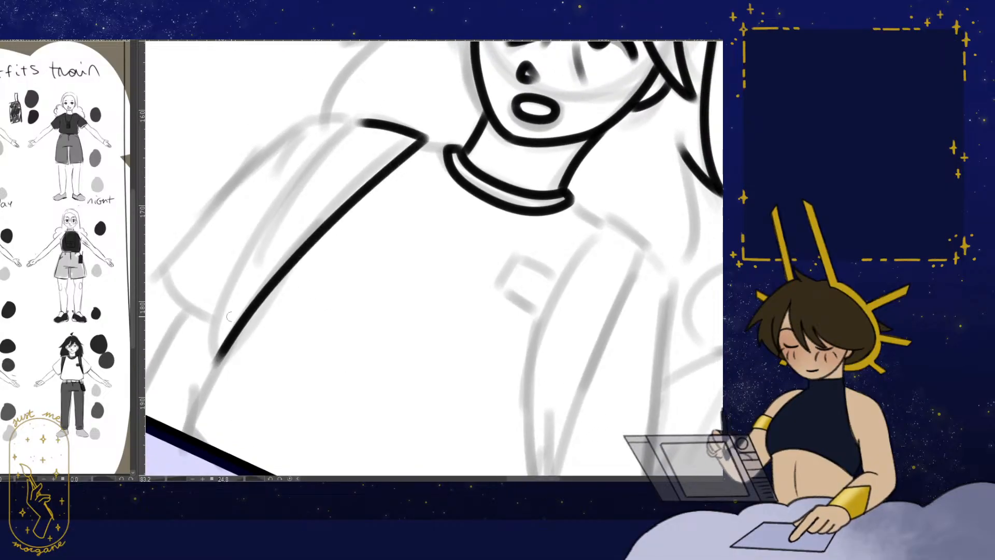
drag(261, 224, 216, 359)
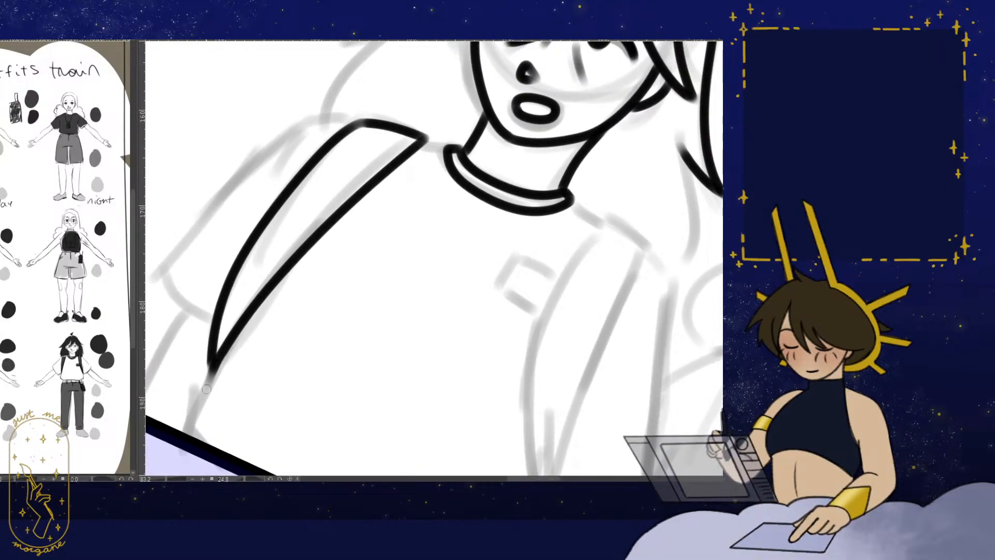
- Ink the middle character's shirt side below the backpack strap, the shoulder line, and the adjoining short sleeve with its hem
key(ctrl+at)
mouse_move(349, 373)
mouse_down()
mouse_move(310, 399)
mouse_move(336, 435)
mouse_move(392, 450)
mouse_up()
drag(401, 229, 433, 155)
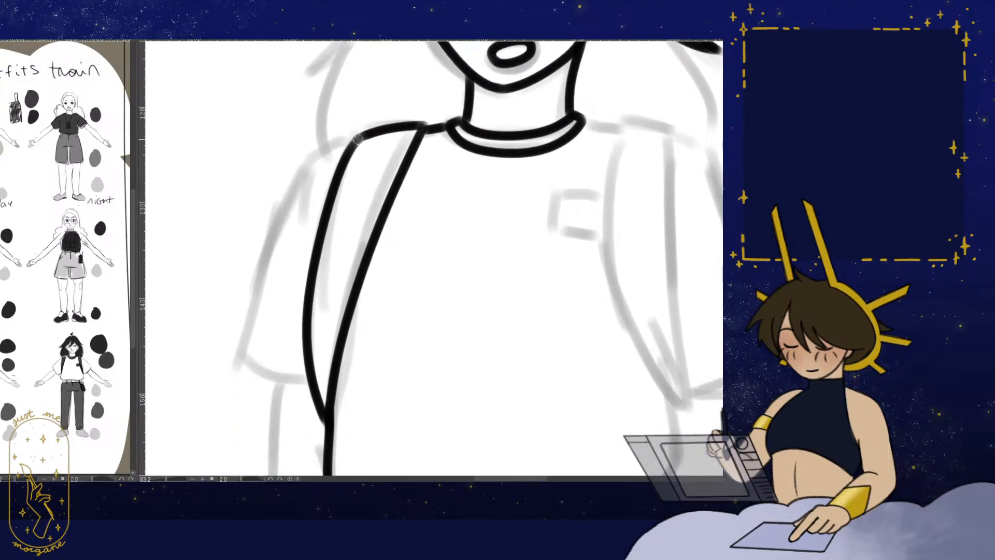
drag(283, 235, 239, 359)
drag(242, 355, 309, 381)
- Ink the inner and outer edges of the middle character's second backpack strap
key(h)
drag(277, 294, 385, 276)
mouse_move(369, 105)
mouse_down()
mouse_move(309, 111)
mouse_move(306, 397)
mouse_up()
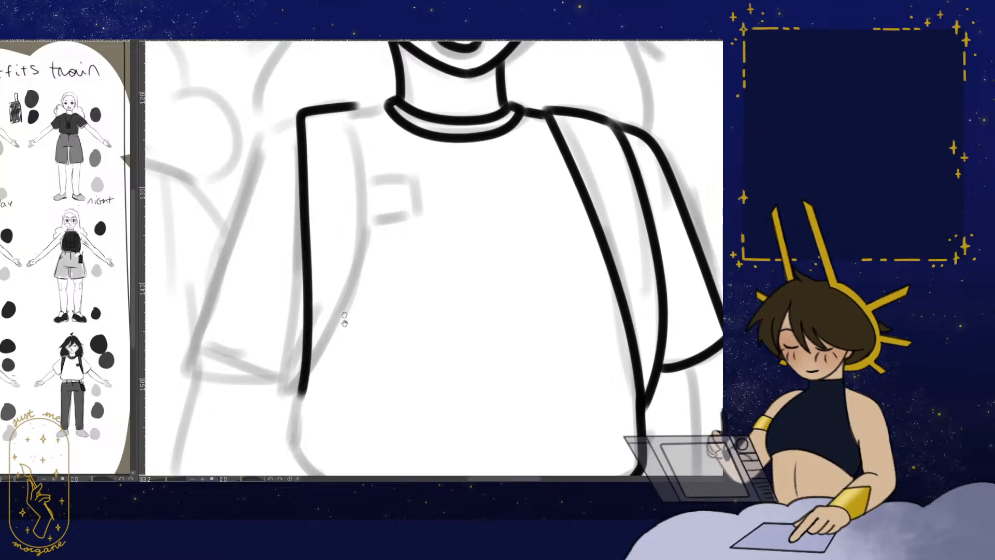
mouse_move(354, 105)
mouse_down()
mouse_move(364, 243)
mouse_move(306, 385)
mouse_up()
key(h)
drag(496, 310, 485, 341)
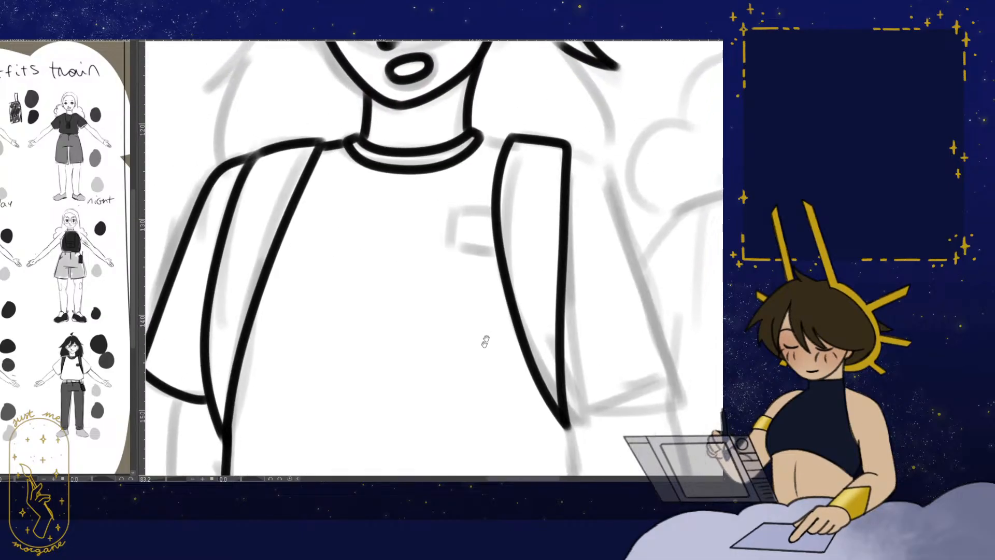
- Ink the small rectangular tag beside the second backpack strap on the middle character's chest
mouse_move(460, 244)
mouse_down()
mouse_move(497, 251)
mouse_move(493, 273)
mouse_up()
drag(473, 160, 504, 167)
key(h)
scroll(388, 171, down, 4)
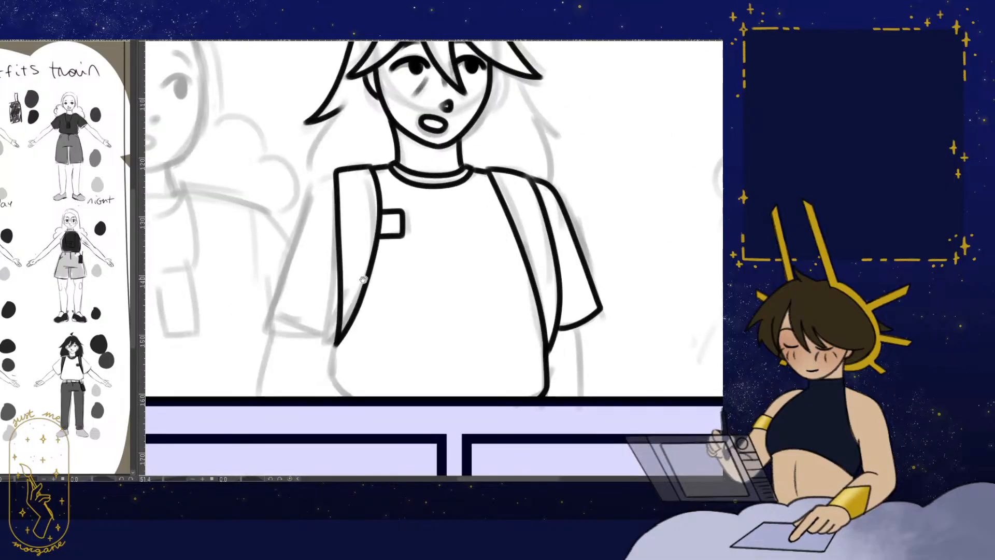
- Ink the middle character's second short sleeve from the shoulder down to its hem
drag(389, 197, 432, 170)
scroll(401, 207, up, 3)
mouse_move(379, 119)
mouse_down()
mouse_move(340, 163)
mouse_move(285, 336)
mouse_move(386, 365)
mouse_up()
key(h)
drag(495, 409, 471, 331)
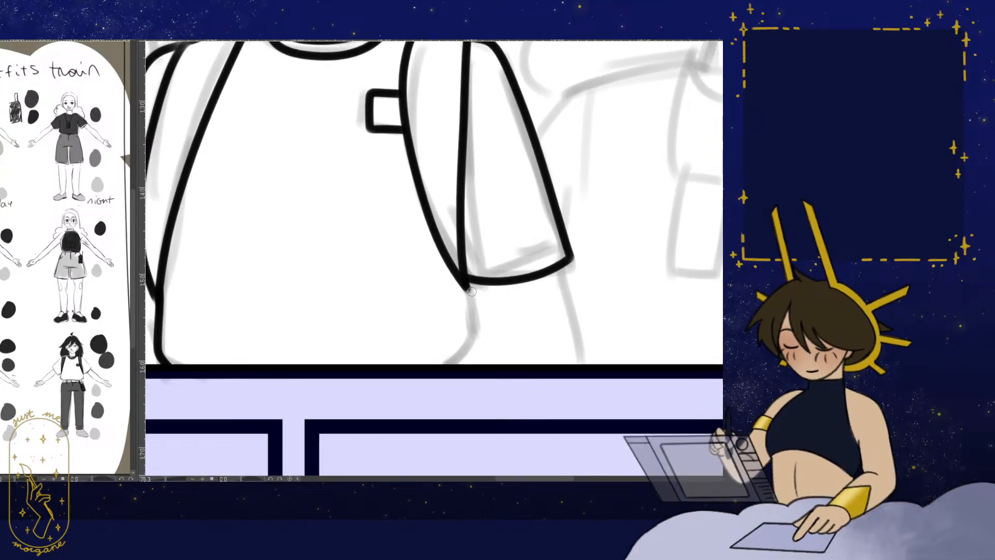
- Ink the remaining lower shirt side and the middle character's arms from the sleeves down to the panel border
drag(464, 280, 468, 367)
drag(547, 319, 521, 318)
drag(538, 270, 556, 384)
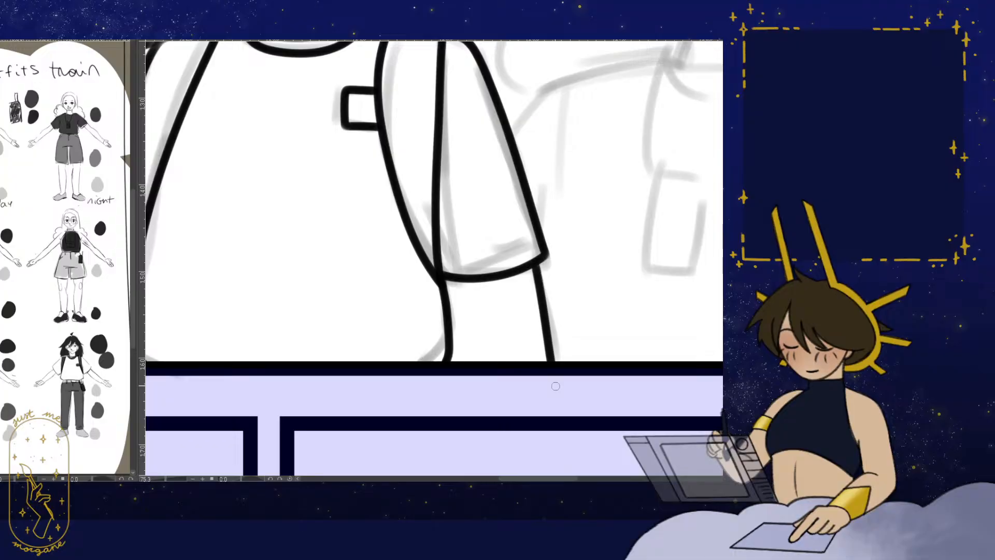
scroll(568, 337, down, 3)
scroll(366, 315, up, 3)
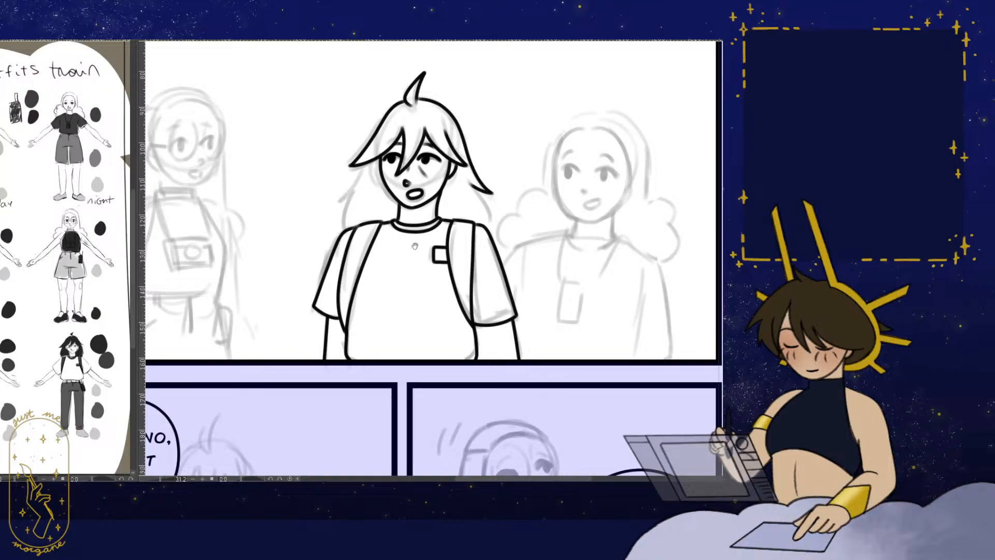
- Ink the middle character's long hair strands falling behind the shoulders on both sides of the neck
drag(416, 249, 404, 283)
drag(367, 252, 368, 225)
drag(368, 225, 348, 208)
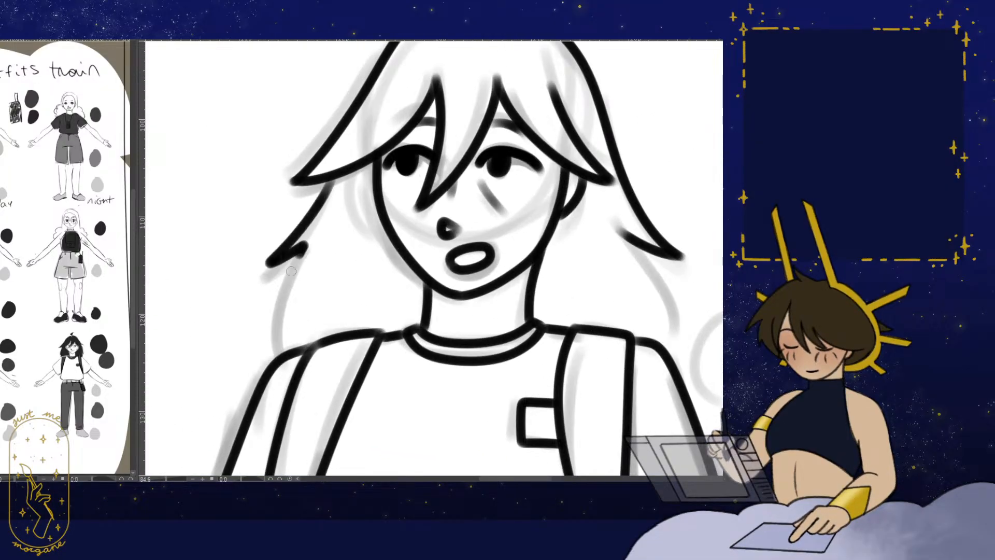
drag(482, 323, 446, 302)
key(h)
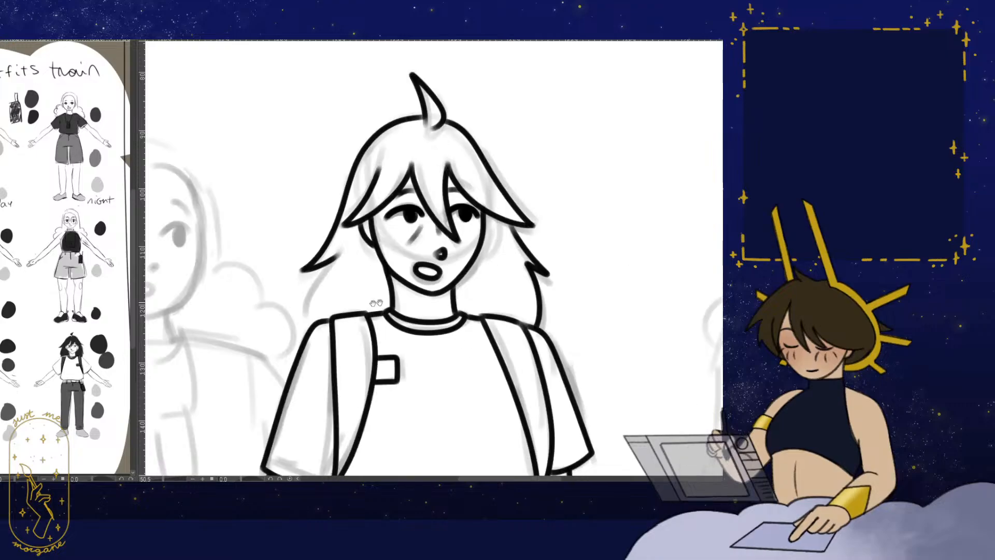
mouse_move(376, 300)
mouse_down()
mouse_move(399, 297)
mouse_move(362, 249)
mouse_up()
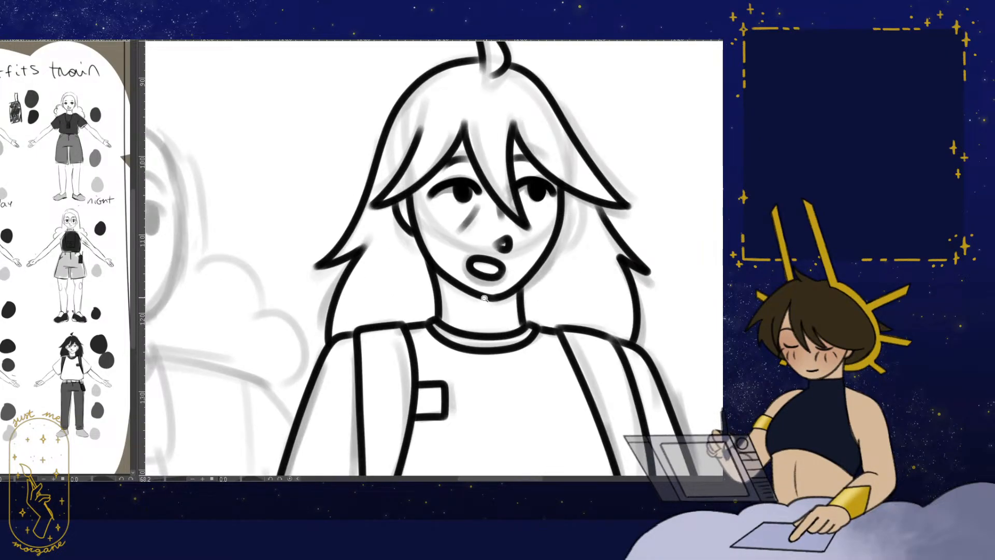
drag(484, 298, 406, 310)
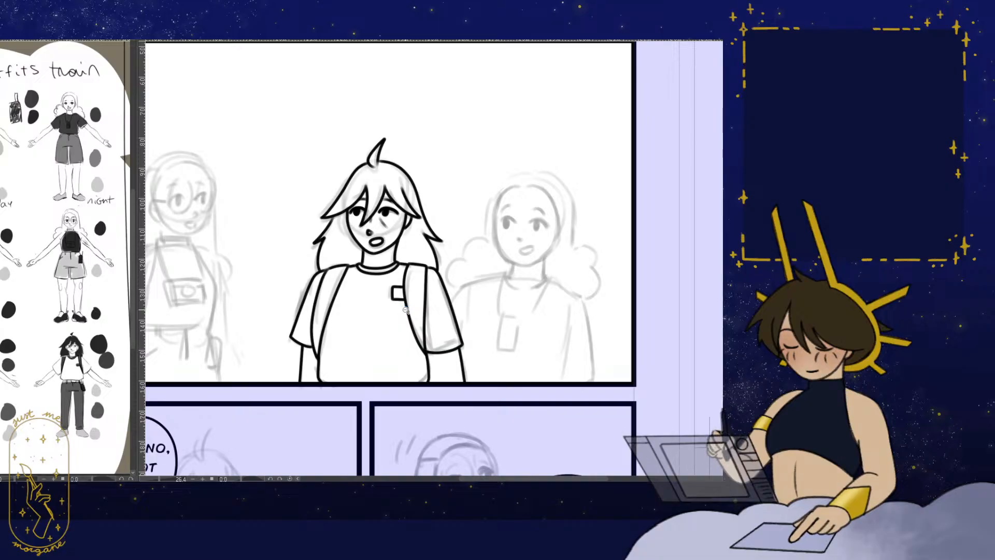
- Ink the oval face outline of the right character in the first panel over the sketch
drag(510, 249, 564, 176)
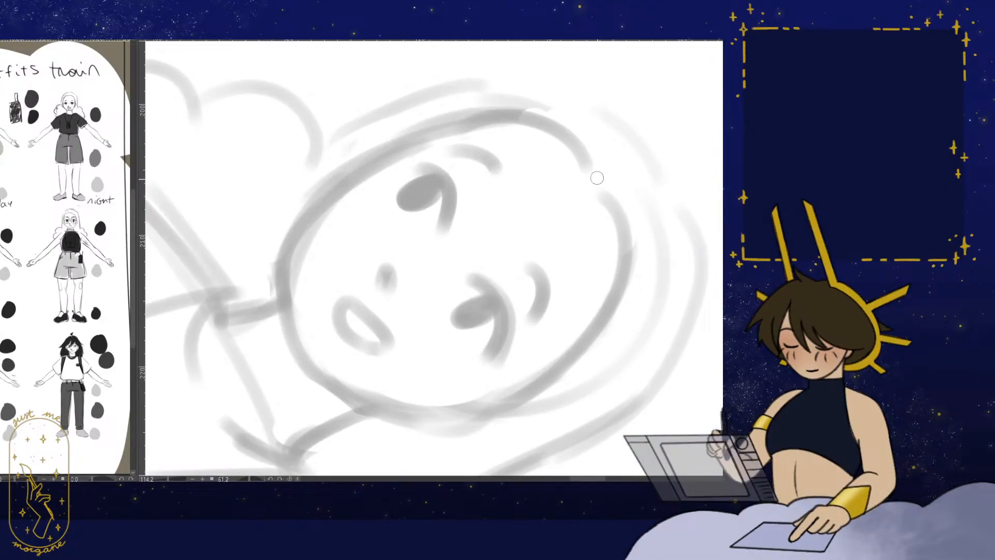
mouse_move(507, 118)
mouse_down()
mouse_move(322, 203)
mouse_move(304, 350)
mouse_up()
key(h)
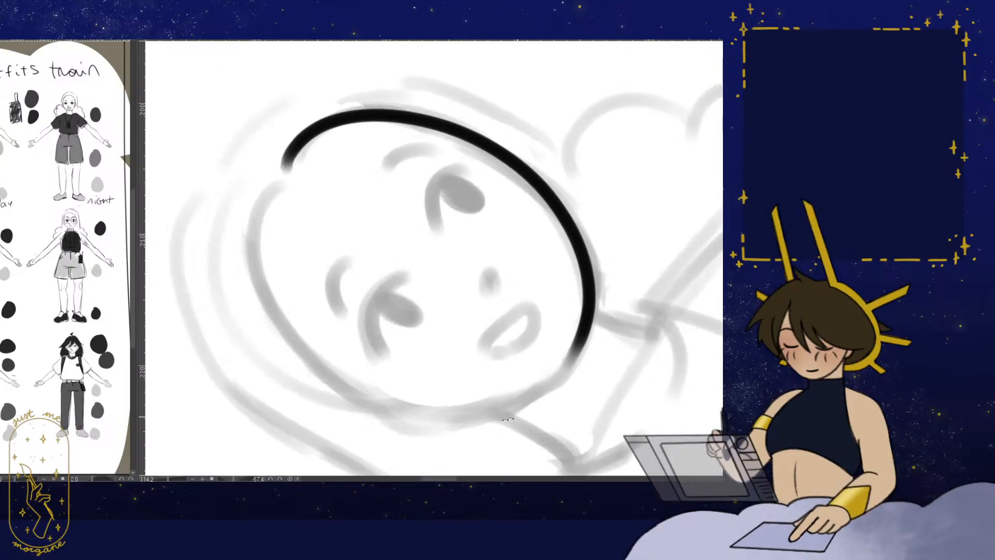
mouse_move(506, 415)
mouse_down()
mouse_move(327, 383)
mouse_move(301, 245)
mouse_up()
drag(485, 169, 496, 200)
mouse_move(556, 193)
mouse_down()
mouse_move(594, 150)
mouse_move(541, 110)
mouse_up()
mouse_move(350, 131)
mouse_down()
mouse_move(269, 195)
mouse_move(218, 312)
mouse_move(244, 421)
mouse_move(265, 440)
mouse_up()
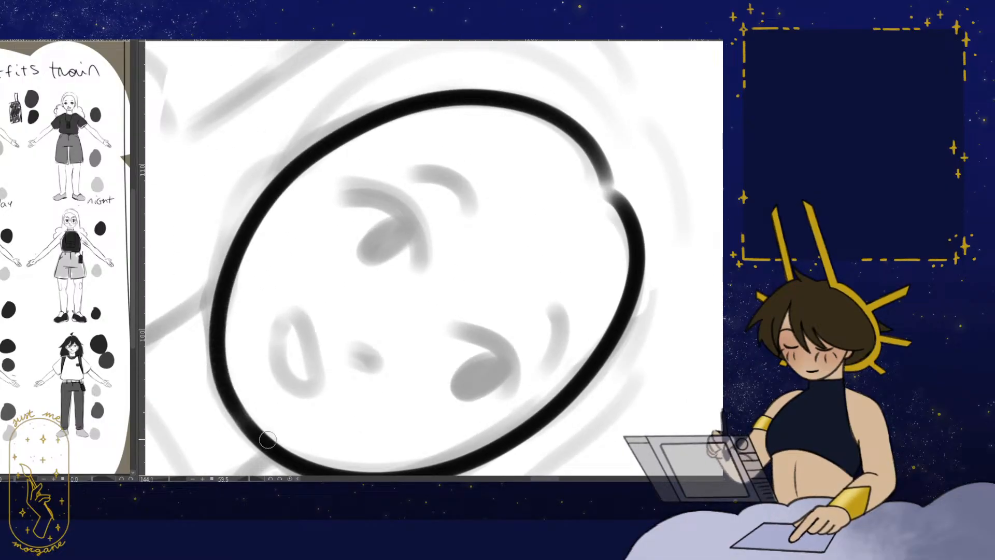
- Ink the right character's small nose and open smiling mouth
key(ctrl+at)
key(h)
mouse_move(518, 337)
mouse_down()
mouse_move(532, 332)
mouse_move(542, 276)
mouse_up()
drag(415, 309, 442, 307)
mouse_move(400, 357)
mouse_down()
mouse_move(423, 345)
mouse_move(460, 355)
mouse_move(402, 376)
mouse_move(421, 346)
mouse_up()
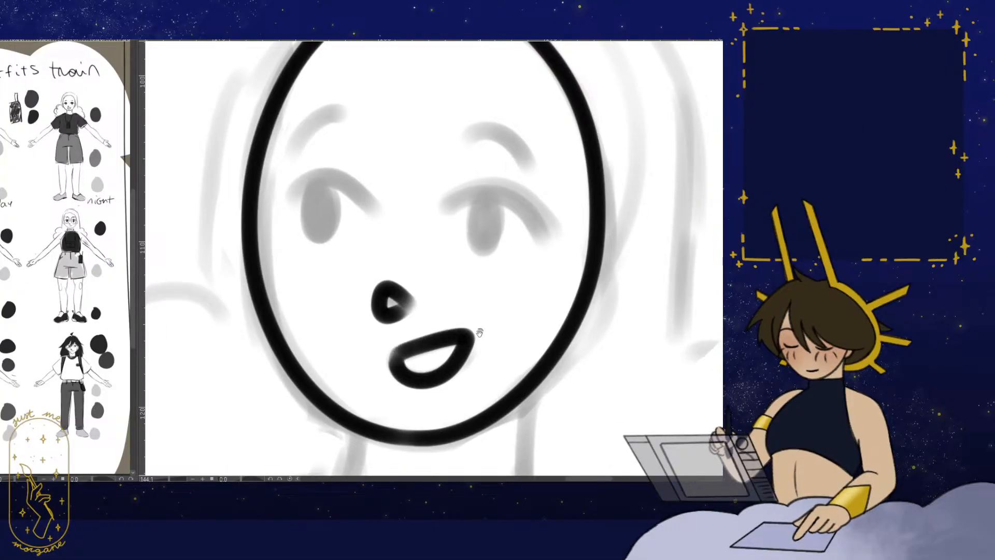
- Ink the right character's upper eyelids, filled oval pupils and both eyebrows
mouse_move(519, 247)
mouse_down()
mouse_move(508, 303)
mouse_move(436, 262)
mouse_move(532, 272)
mouse_move(541, 287)
mouse_up()
drag(474, 263, 475, 262)
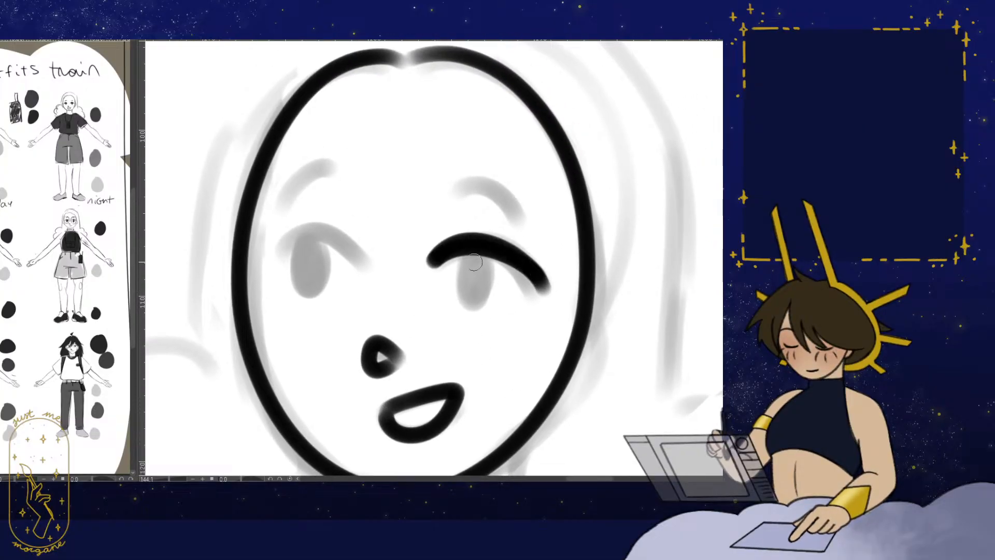
drag(370, 259, 318, 231)
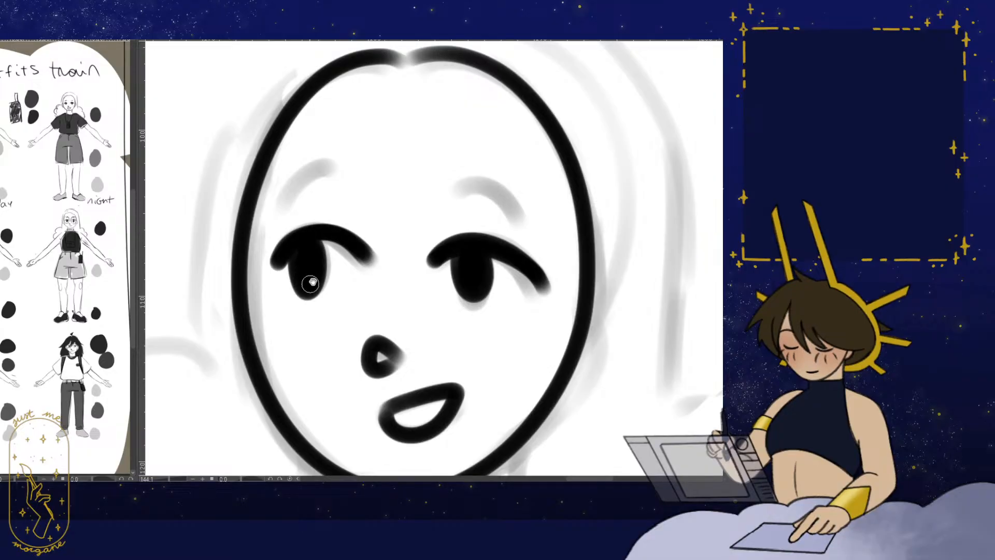
drag(311, 282, 308, 286)
drag(300, 183, 280, 210)
drag(378, 213, 326, 215)
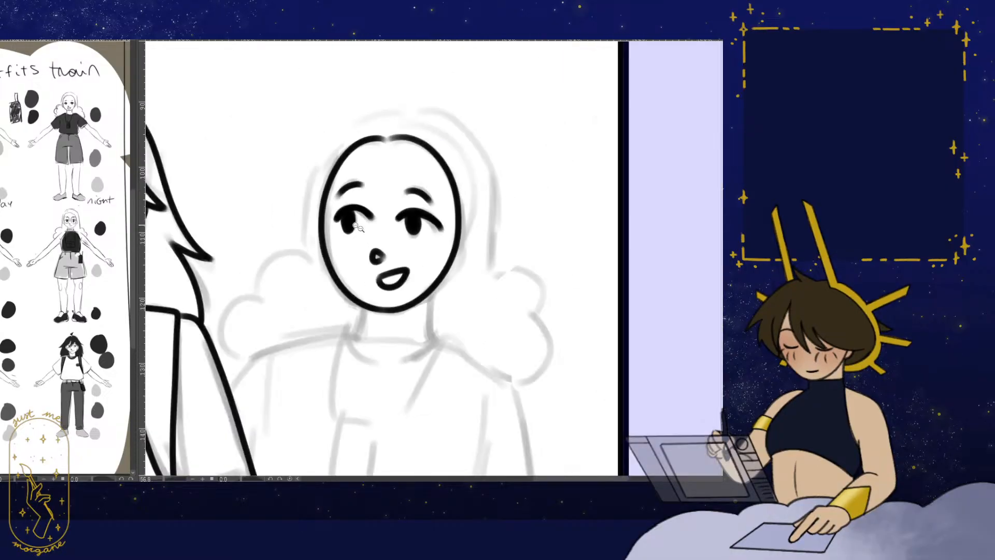
- Ink both sides of the right character's neck and the curved neckline beneath it
drag(489, 277, 489, 240)
mouse_move(421, 252)
mouse_down()
mouse_move(462, 243)
mouse_move(423, 343)
mouse_move(435, 326)
mouse_up()
drag(299, 275, 287, 314)
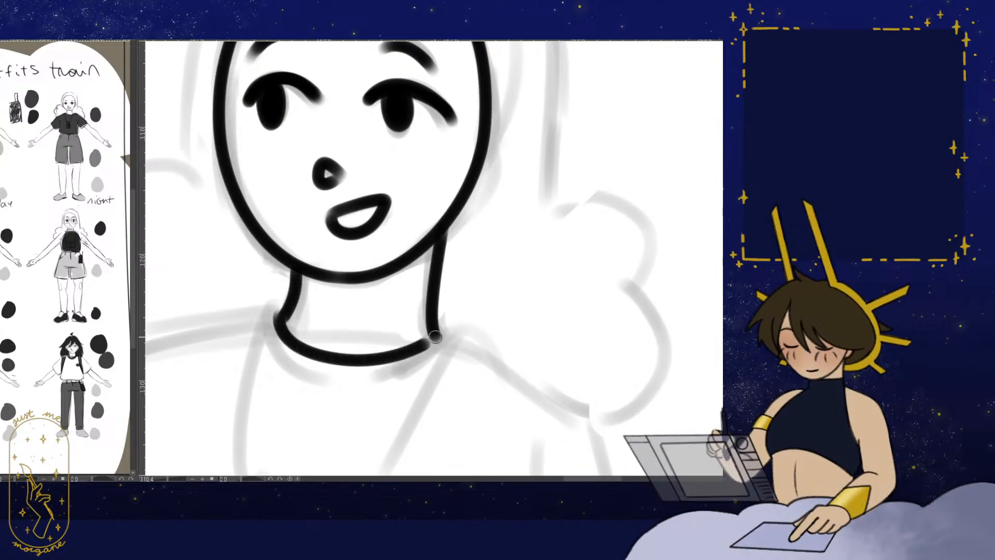
drag(435, 337, 441, 336)
drag(453, 335, 409, 340)
- Open page 8 and take a screen capture of the walkie-talkie set in its first panel
mouse_move(395, 439)
mouse_down()
mouse_move(391, 315)
mouse_move(400, 302)
mouse_move(397, 319)
mouse_up()
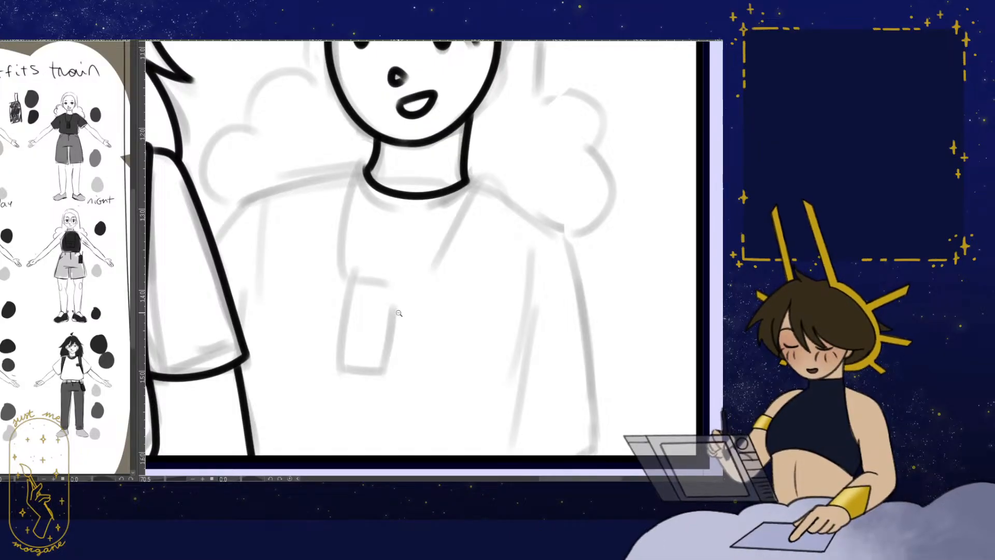
click(62, 33)
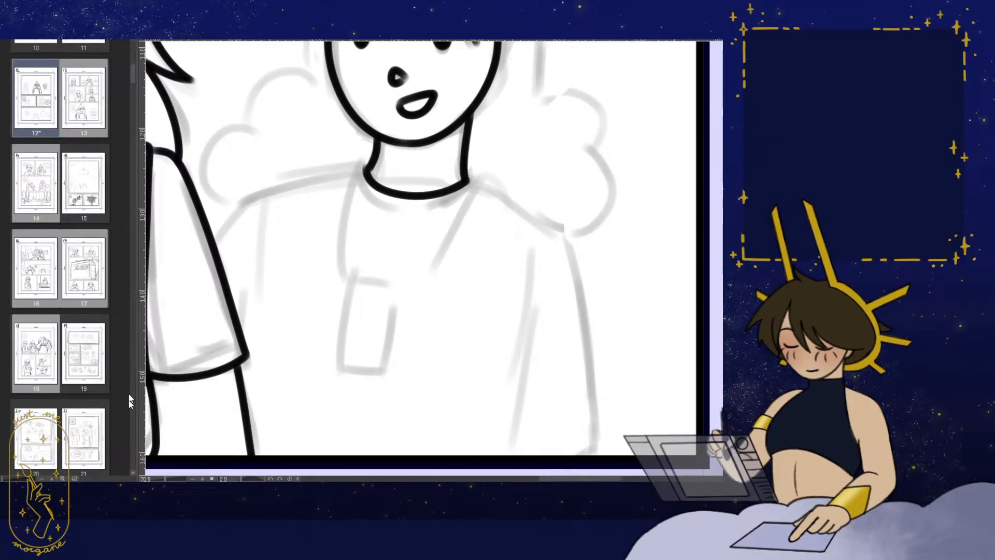
drag(132, 76, 132, 67)
click(39, 140)
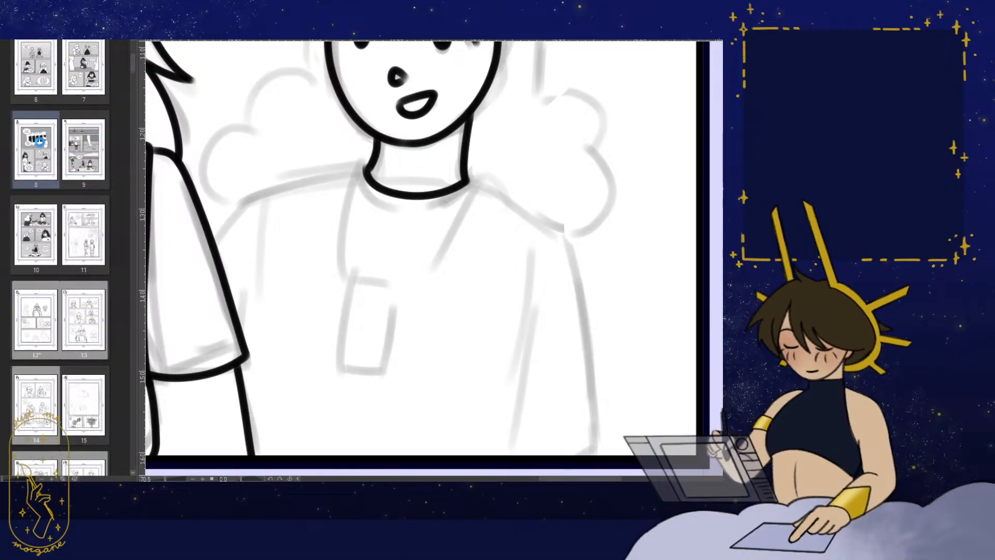
double_click(40, 141)
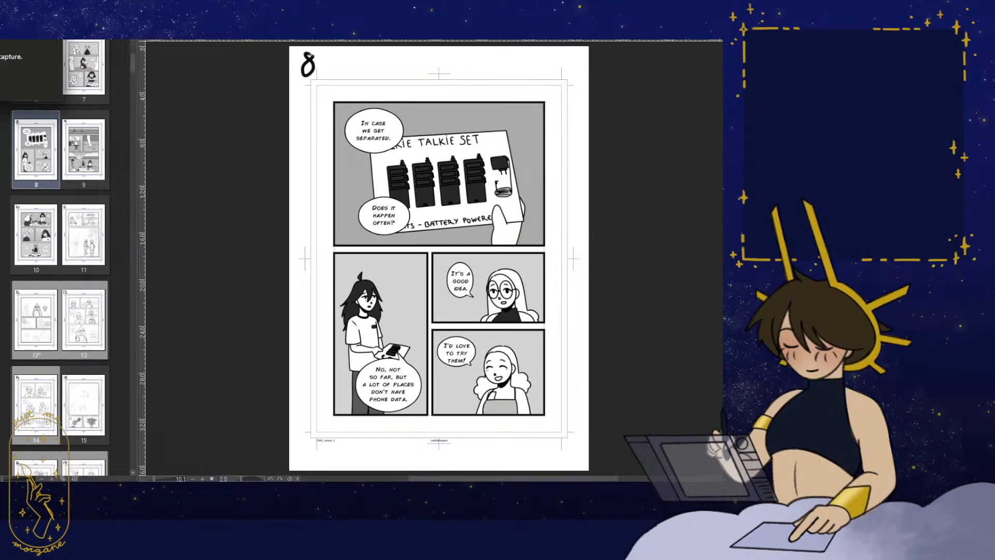
key(super+shift+s)
drag(370, 132, 526, 222)
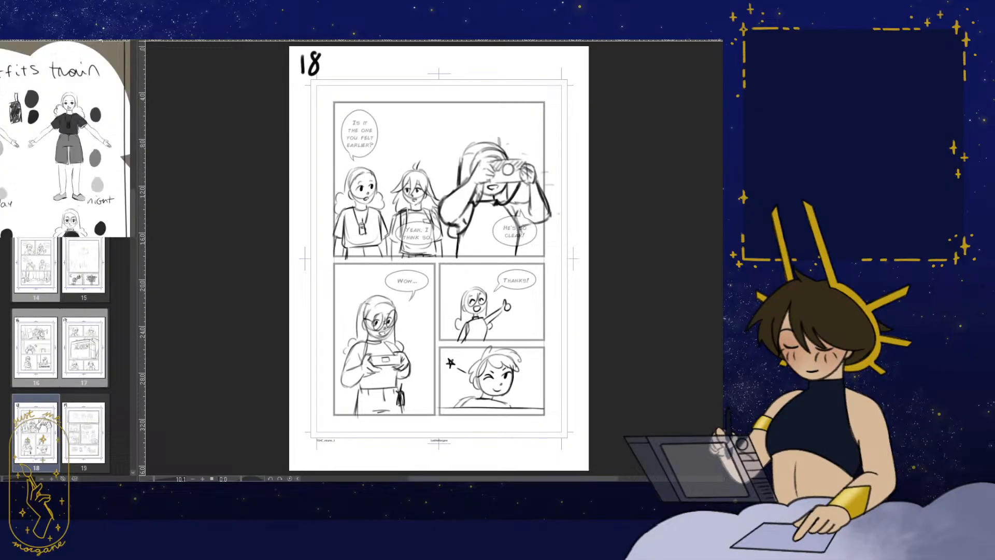
- Place the walkie-talkie capture above the train outfits on the reference sheet and return to page 12
drag(92, 213, 88, 241)
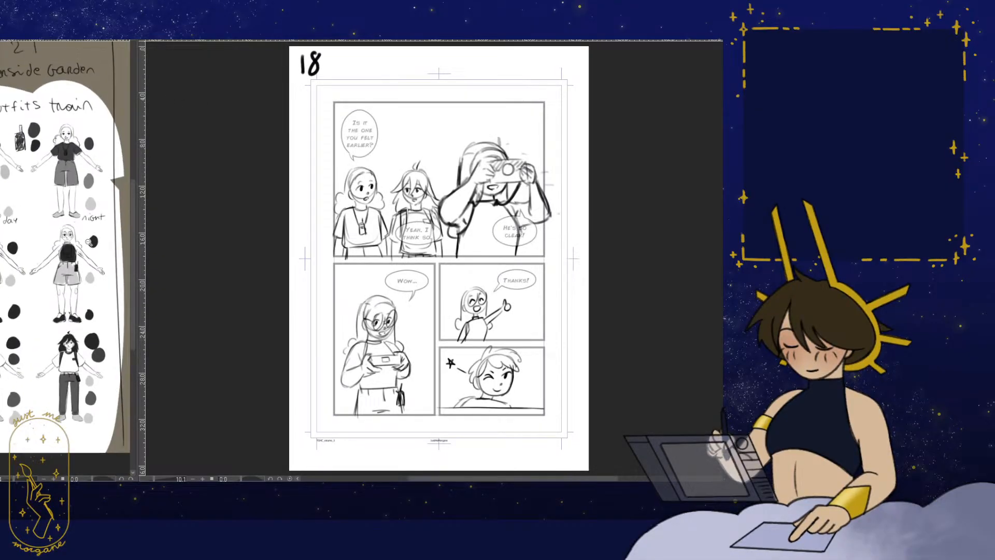
key(ctrl+t)
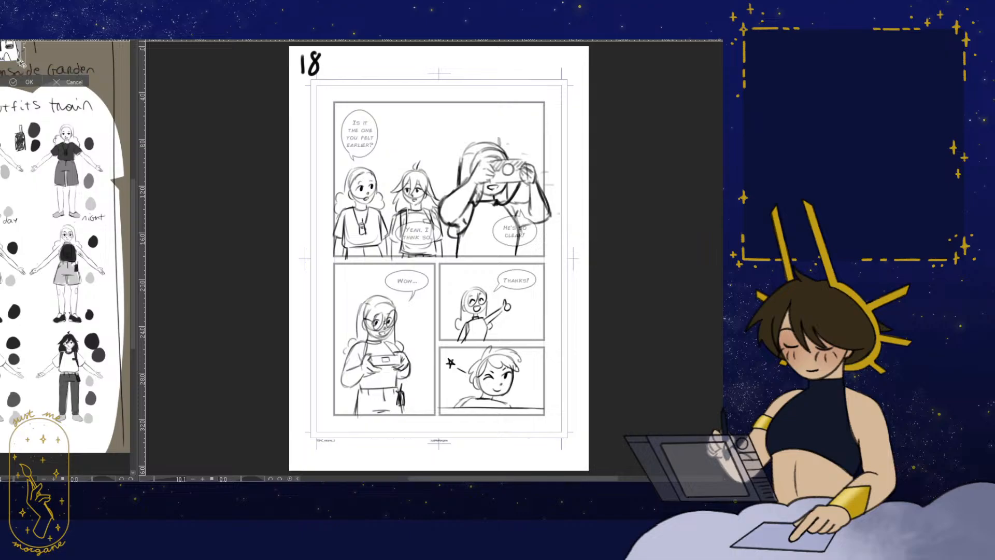
drag(22, 63, 79, 45)
drag(77, 112, 78, 116)
click(61, 133)
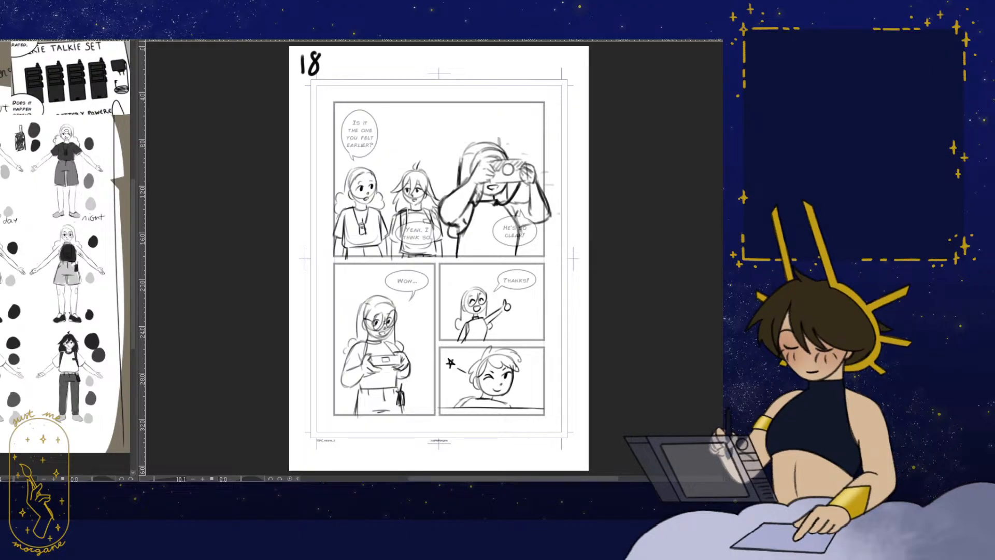
drag(95, 219, 91, 251)
key(ctrl+Tab)
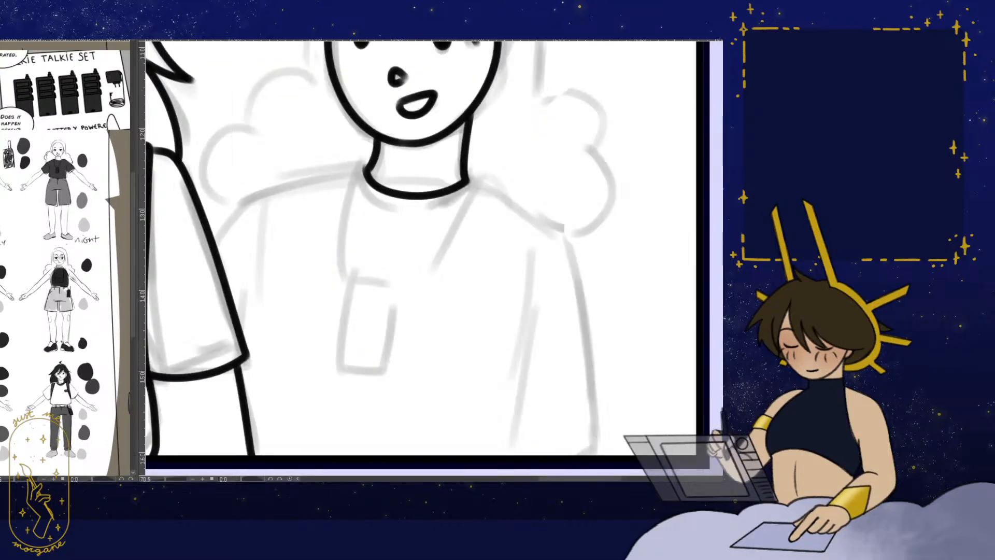
- Ink the rectangular front face of the walkie-talkie hanging on the right character's chest
drag(446, 321, 409, 292)
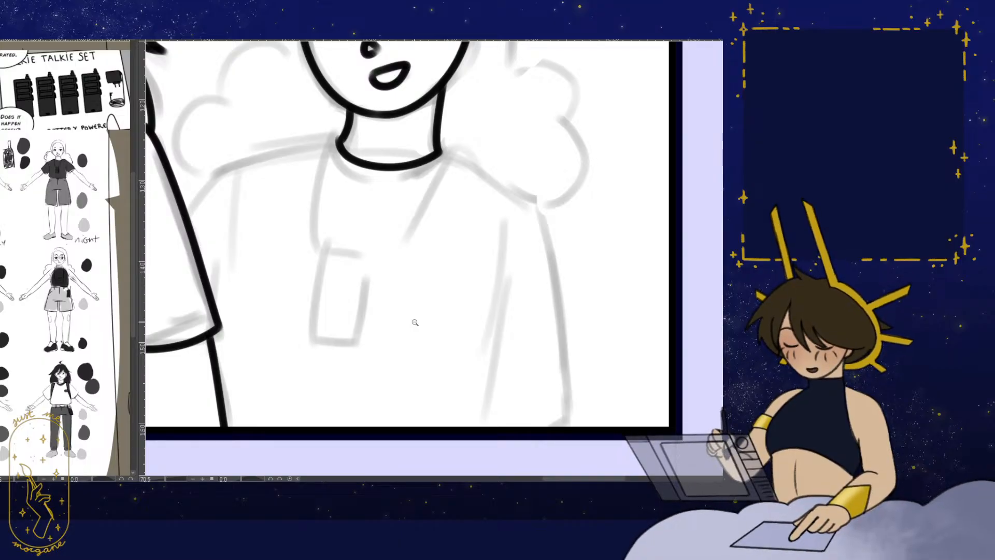
drag(379, 293, 384, 285)
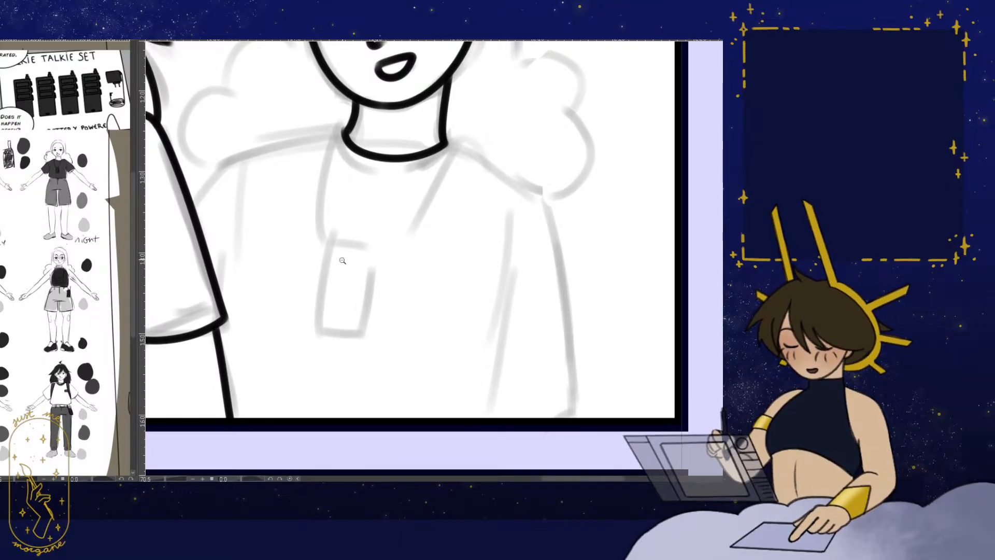
drag(340, 261, 367, 264)
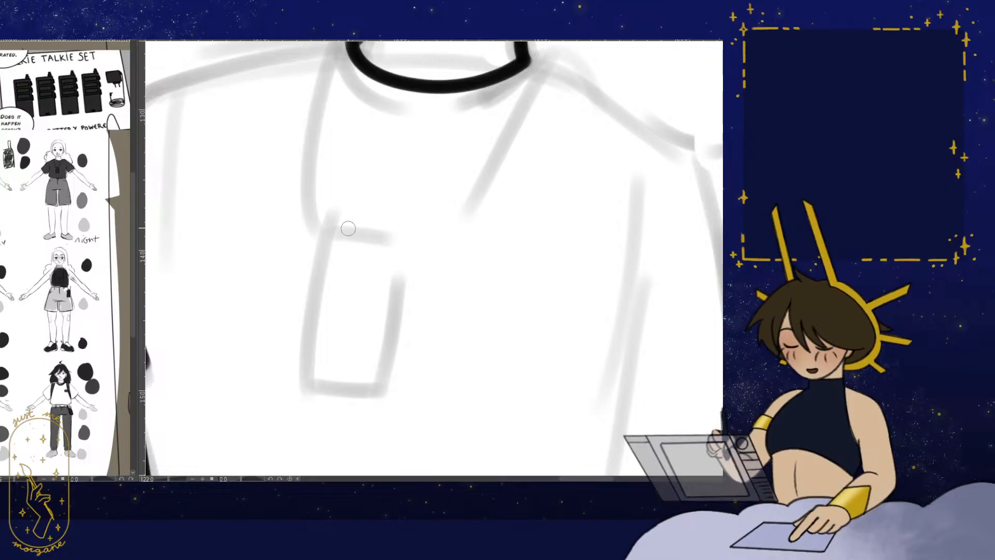
drag(335, 228, 349, 228)
drag(379, 391, 285, 335)
drag(326, 304, 369, 197)
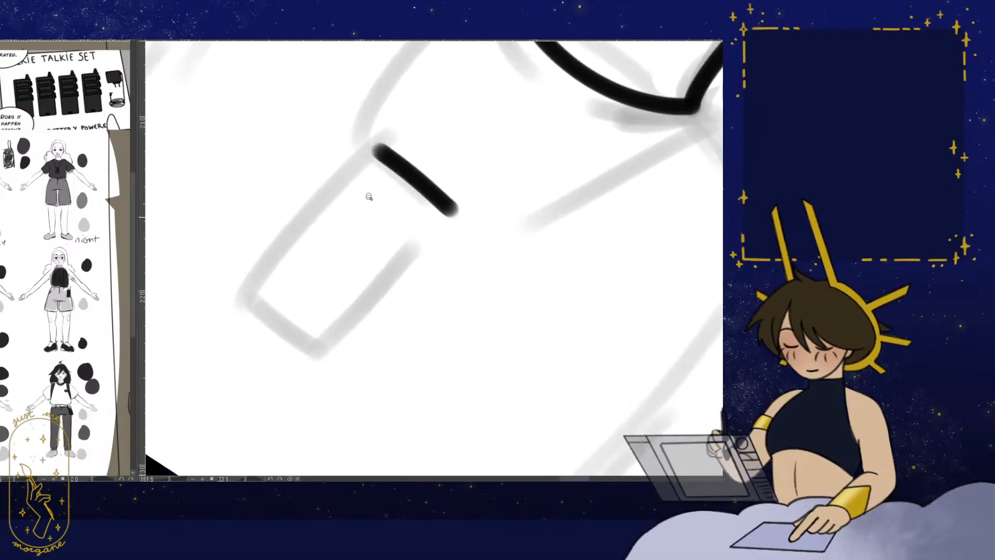
drag(379, 150, 238, 293)
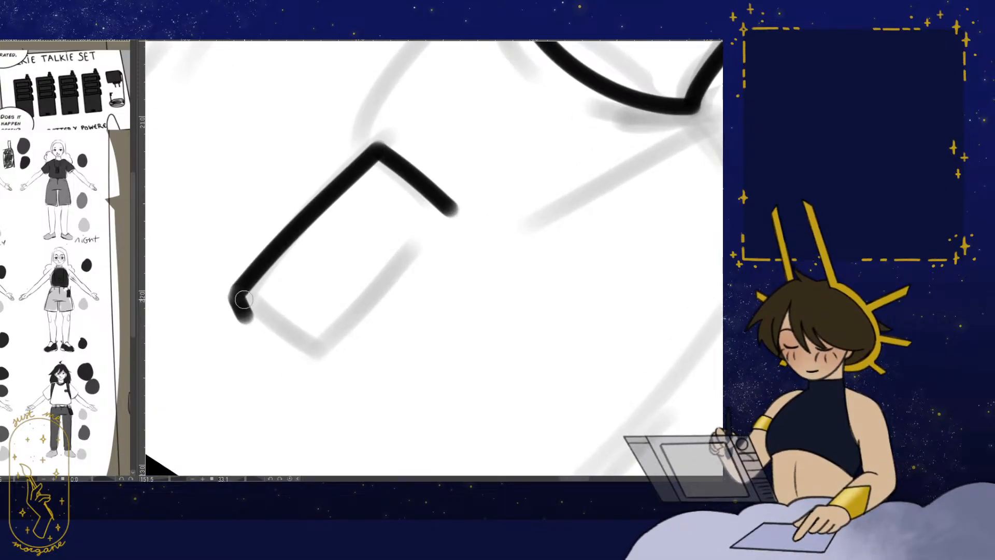
drag(328, 318, 317, 320)
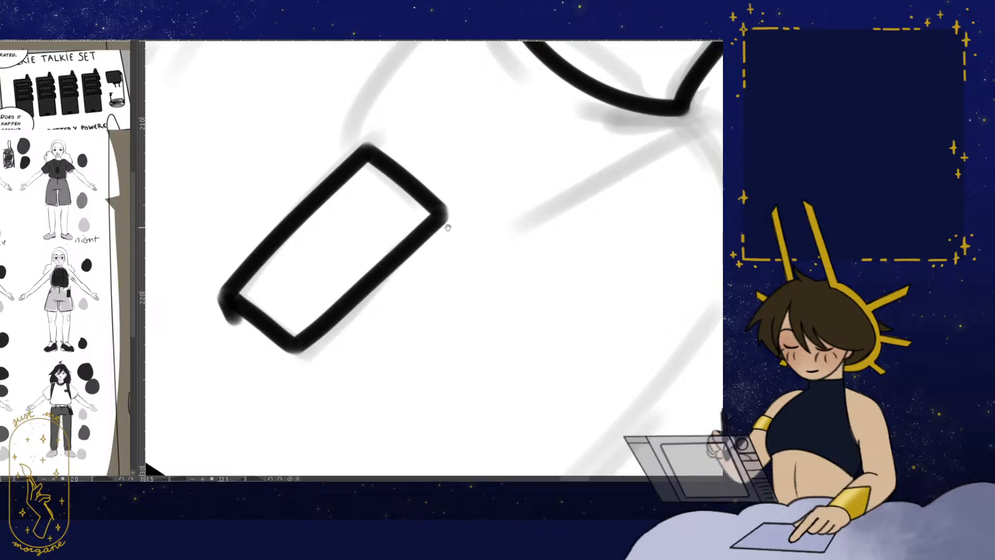
- Ink the walkie-talkie's side and bottom edges to give the body thickness
mouse_move(442, 213)
mouse_down()
mouse_move(443, 243)
mouse_move(446, 217)
mouse_up()
drag(296, 311, 297, 333)
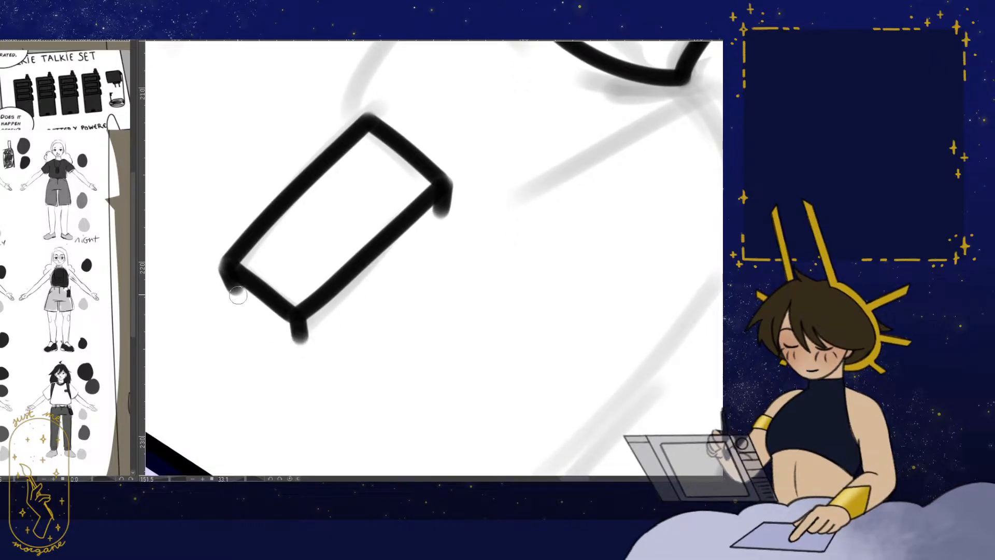
mouse_move(228, 286)
mouse_down()
mouse_move(291, 336)
mouse_move(302, 332)
mouse_move(428, 211)
mouse_up()
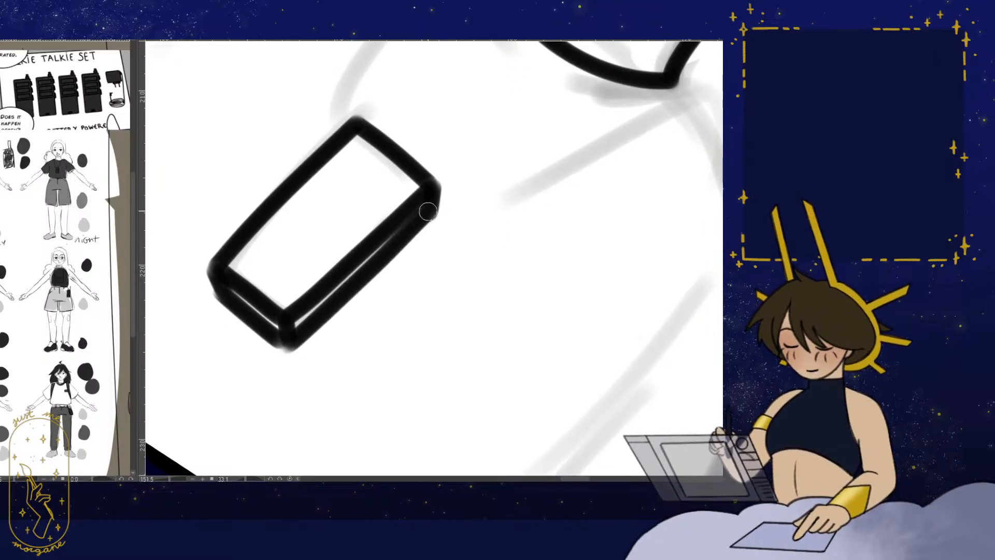
key(ctrl+at)
drag(431, 277, 459, 290)
scroll(458, 251, down, 3)
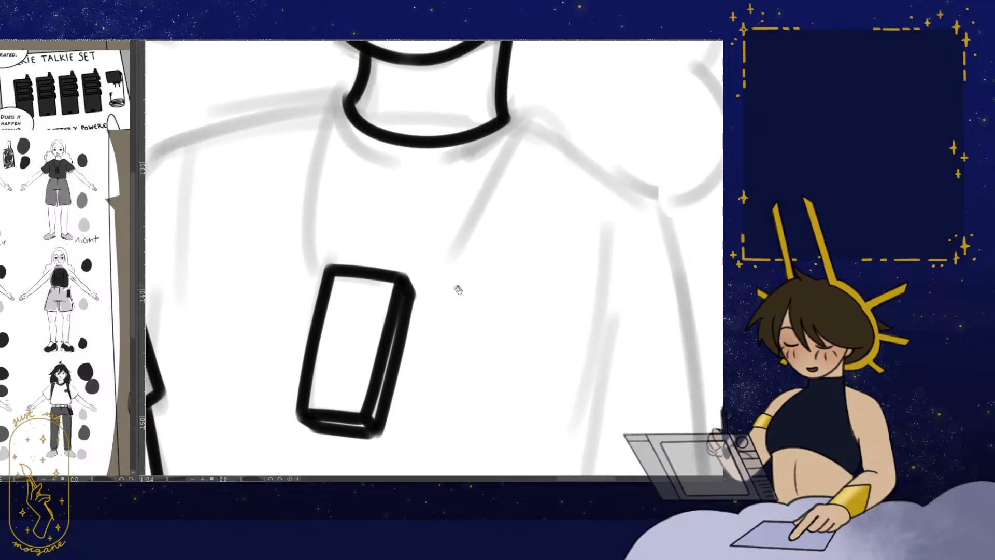
- Ink a short rounded antenna stub on the walkie-talkie's top corner
scroll(458, 289, up, 3)
drag(382, 275, 383, 271)
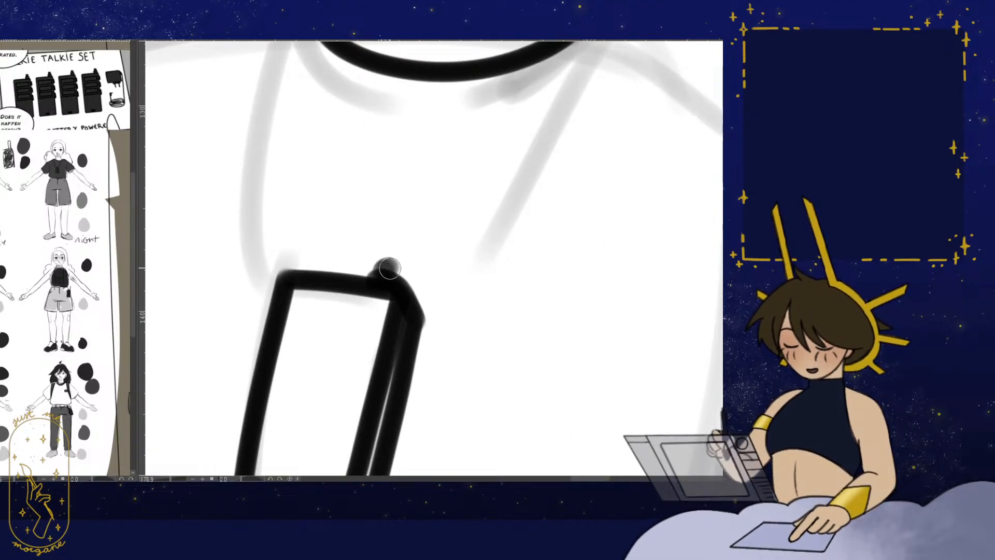
scroll(450, 262, down, 3)
scroll(408, 260, up, 2)
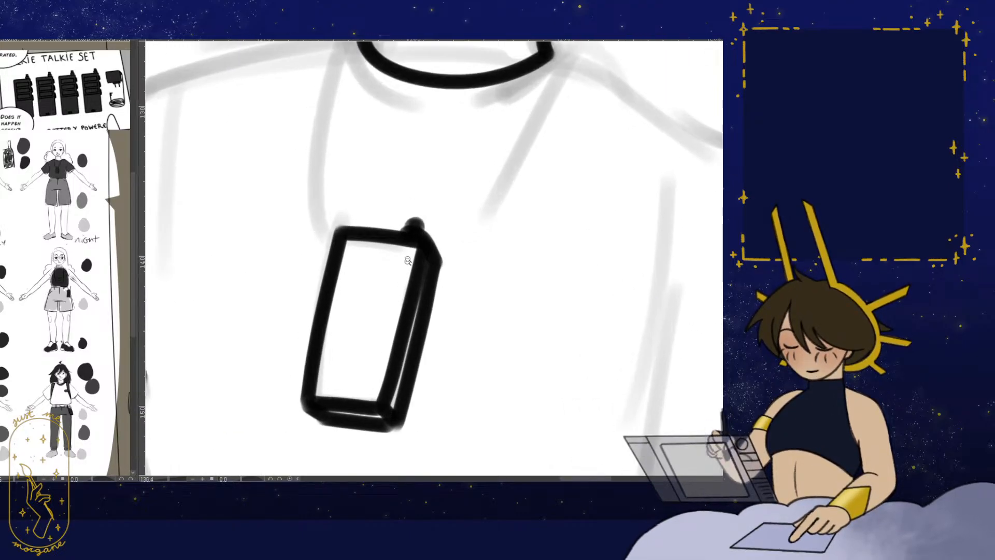
- Ink the stacked speaker grille bars and a small round button below them on the walkie-talkie's front
drag(348, 257, 403, 262)
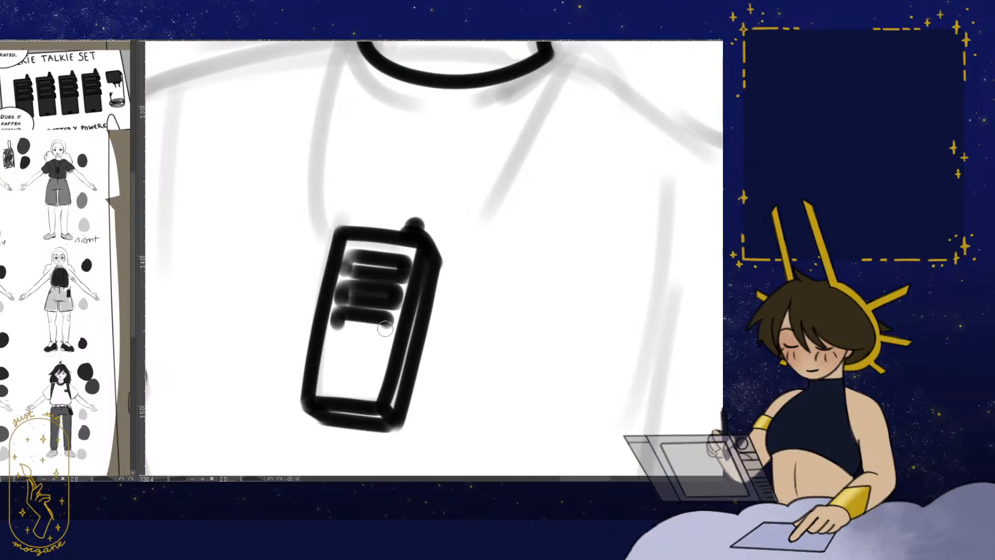
drag(385, 328, 385, 331)
mouse_move(341, 327)
mouse_down()
mouse_move(383, 330)
mouse_move(370, 397)
mouse_up()
scroll(414, 259, down, 3)
scroll(420, 248, up, 2)
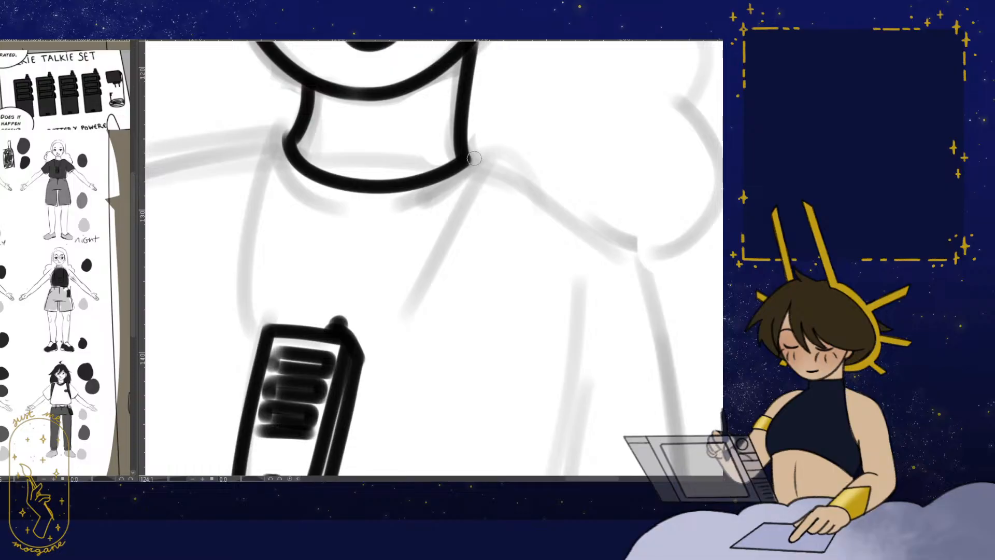
- Ink both sides of the neck cord from the right character's neckline down to the walkie-talkie
mouse_move(477, 162)
mouse_down()
mouse_move(425, 269)
mouse_move(362, 363)
mouse_up()
drag(355, 288, 388, 276)
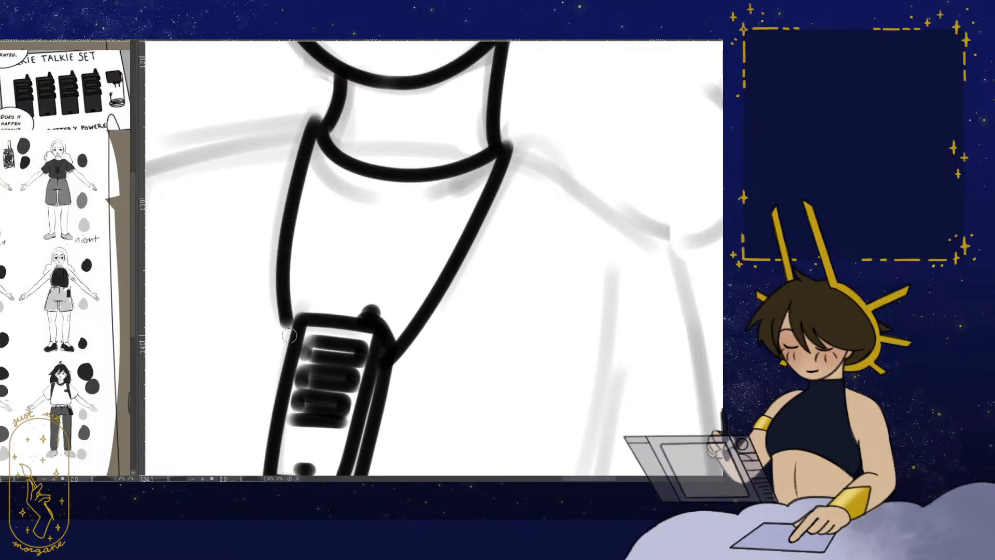
drag(419, 331, 427, 305)
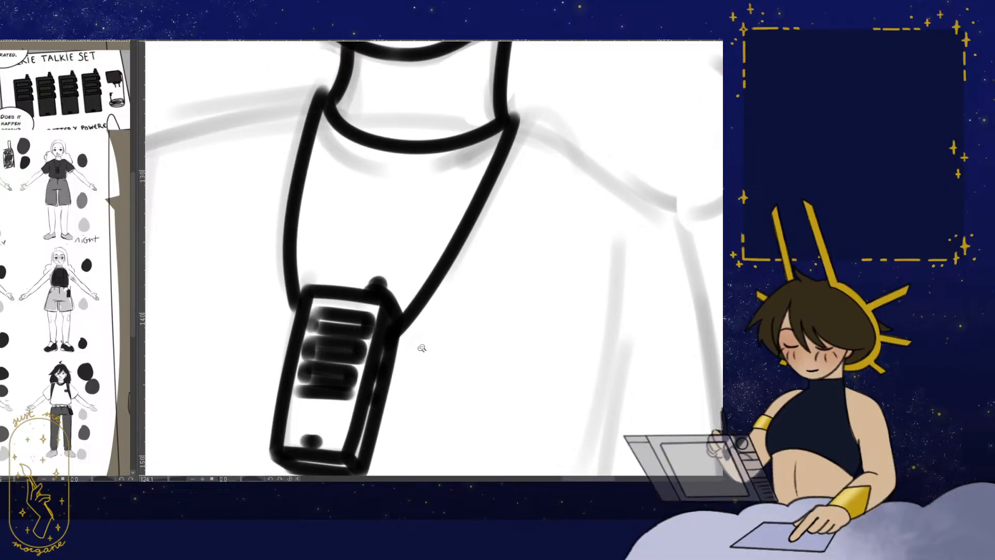
- Ink the right character's shoulders and outer sleeve edge, along with both sides of the shirt's torso
scroll(420, 345, down, 3)
scroll(410, 256, up, 2)
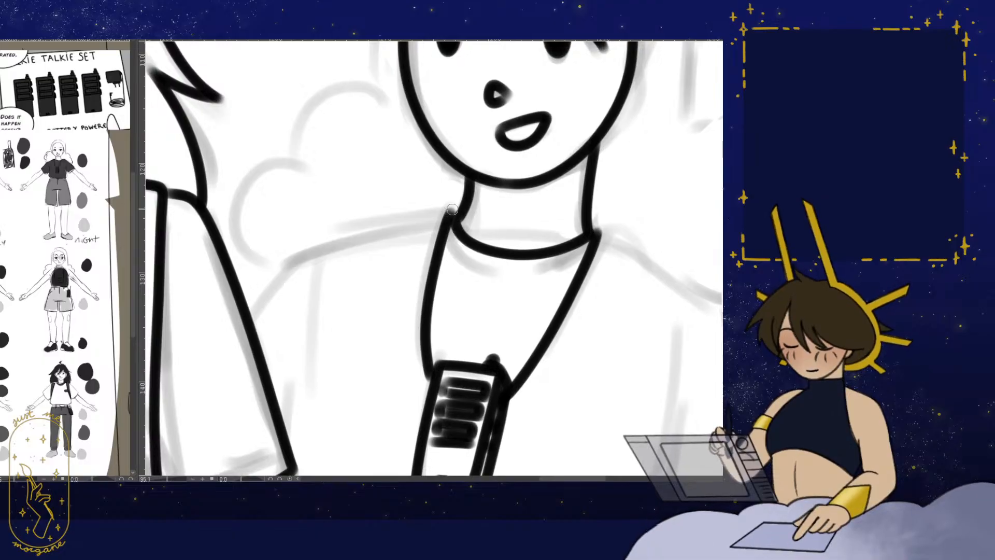
mouse_move(452, 210)
mouse_down()
mouse_move(328, 234)
mouse_move(262, 288)
mouse_move(254, 309)
mouse_up()
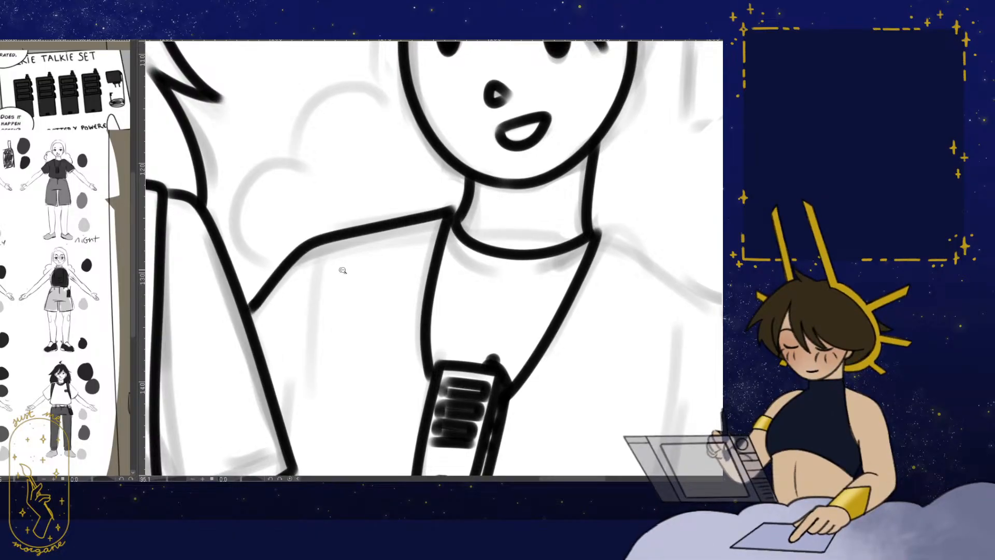
scroll(342, 270, down, 1)
drag(460, 341, 477, 281)
key(h)
drag(344, 404, 364, 417)
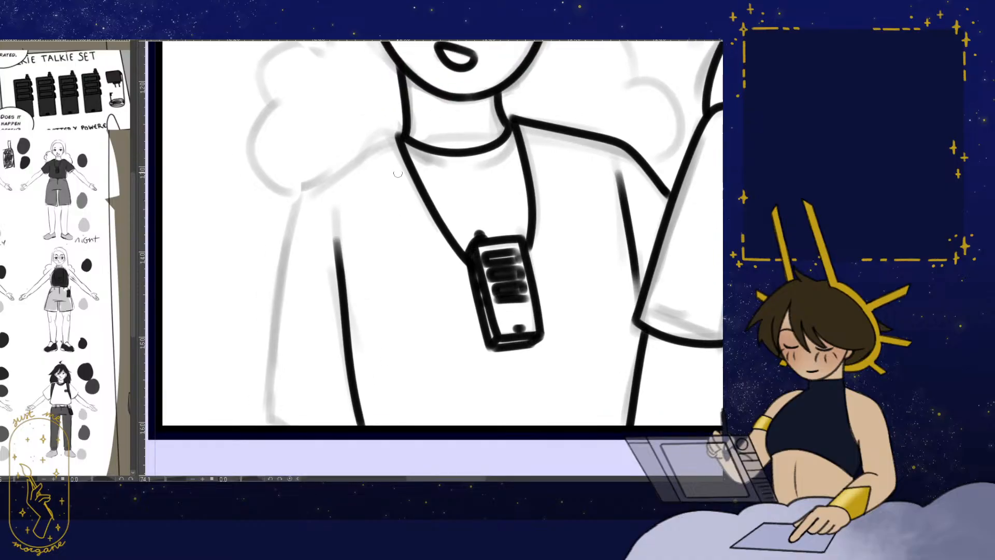
key(h)
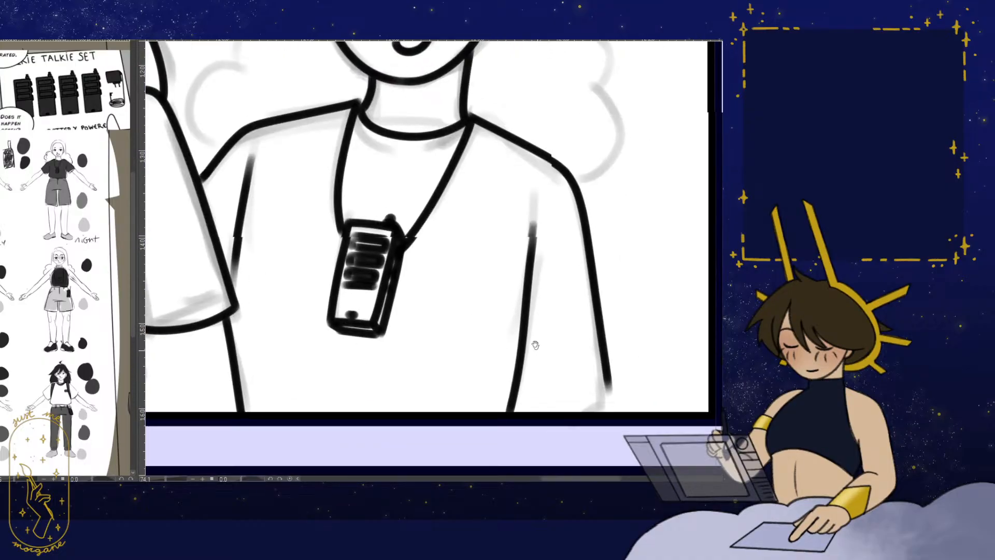
- Ink the curved sleeve hem and the short piece of arm beneath it at the panel's lower border
drag(587, 375, 587, 394)
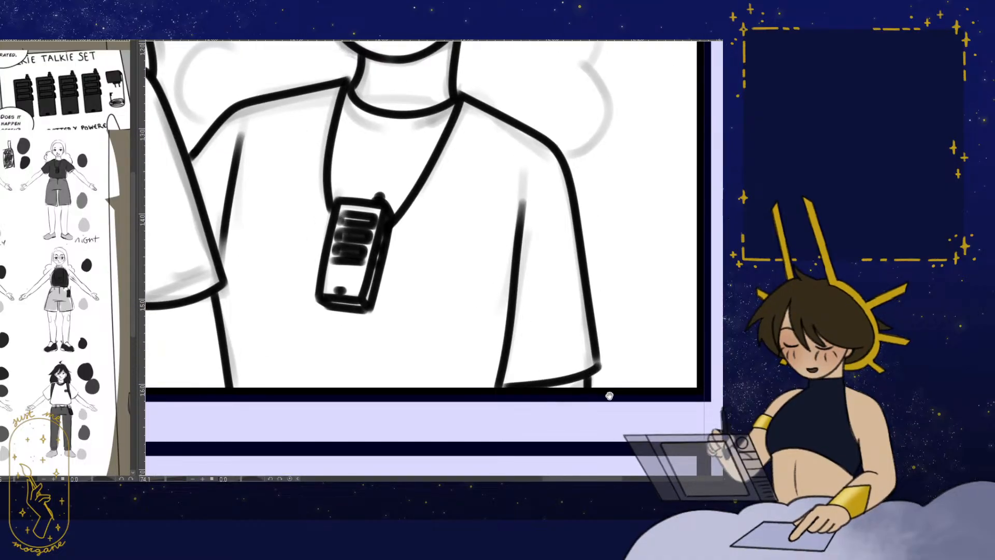
drag(605, 358, 535, 350)
scroll(535, 352, up, 2)
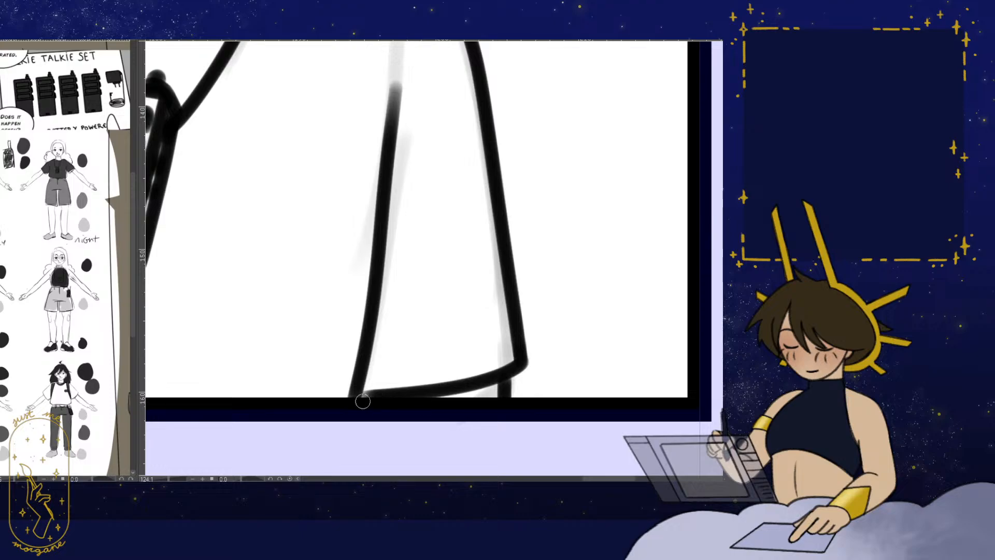
- Ink the right character's hair from the crown down the side nearest the middle character, including its rounded puffs above the shoulder
scroll(363, 402, down, 3)
drag(376, 274, 372, 341)
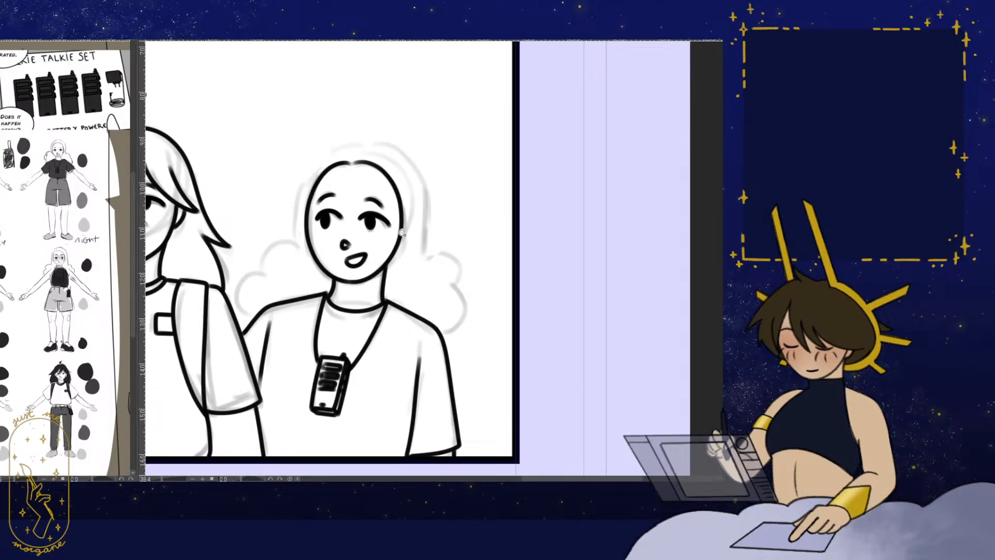
scroll(398, 145, up, 3)
mouse_move(399, 145)
mouse_down()
mouse_move(366, 146)
mouse_move(291, 280)
mouse_move(294, 318)
mouse_up()
scroll(293, 318, up, 2)
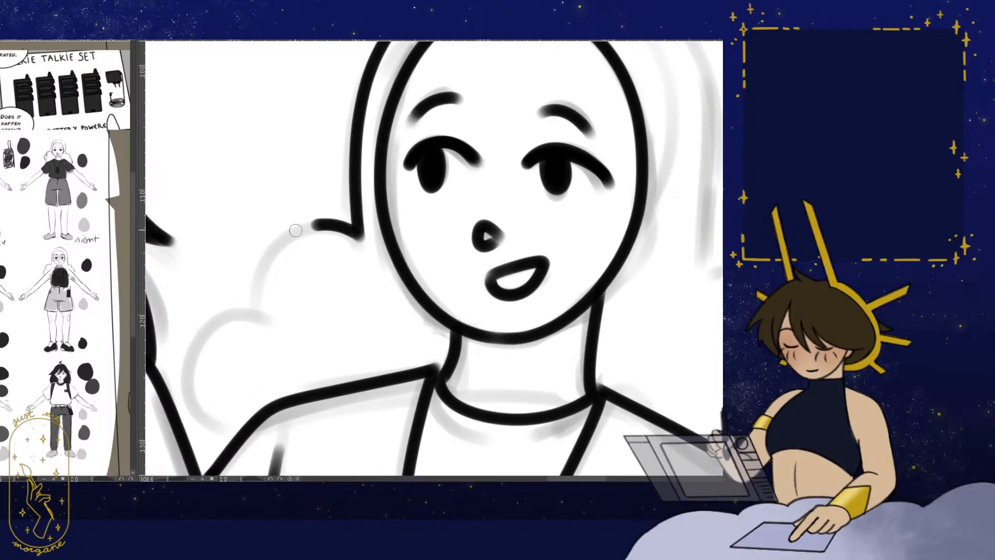
drag(296, 229, 229, 435)
drag(384, 281, 344, 298)
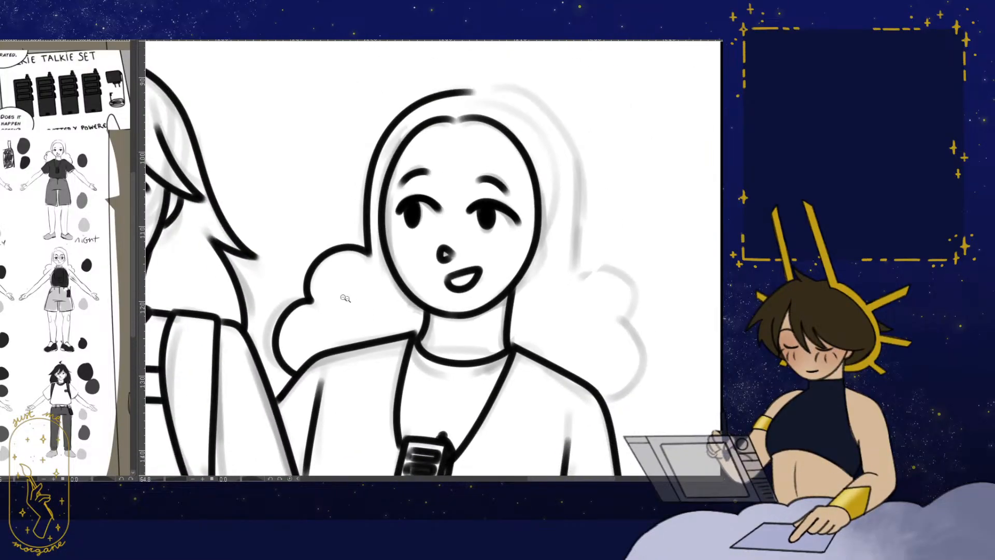
- Ink the hair contour on the other side of the right character's head, redoing the first stroke from the crown
key(h)
drag(316, 251, 363, 280)
drag(373, 249, 398, 197)
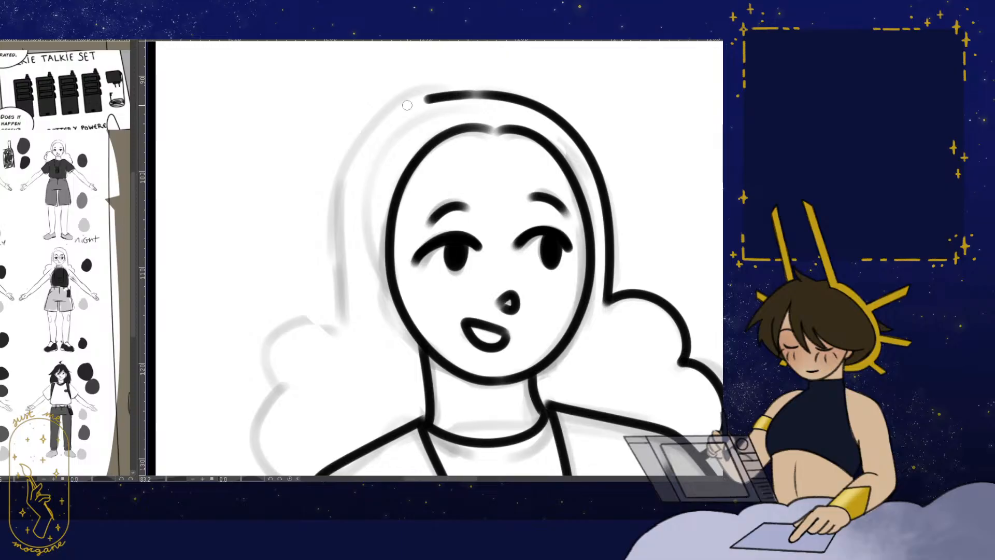
key(ctrl+z)
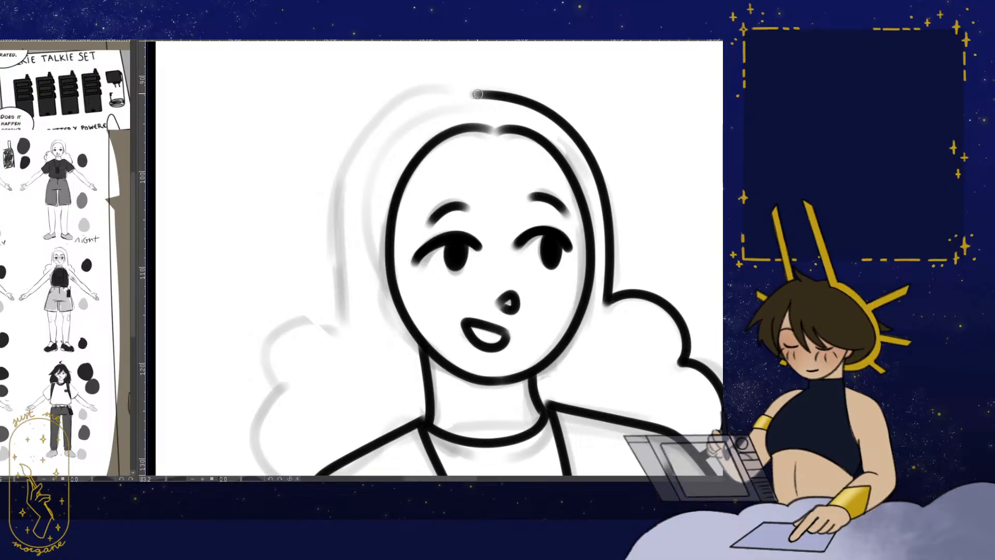
drag(358, 332, 357, 269)
key(h)
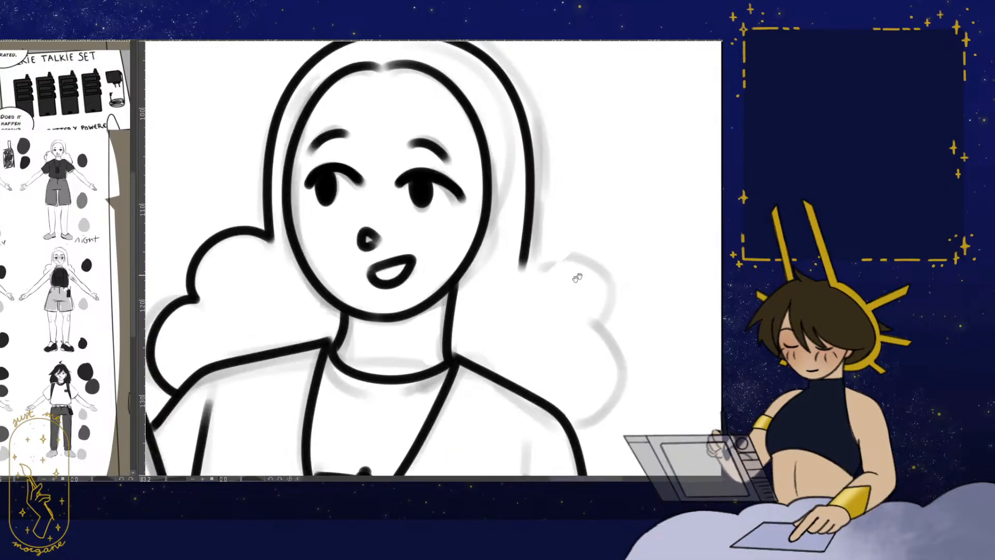
- Ink the right character's ear and the rounded hair puffs above the shoulder beside the panel's outer border
drag(577, 278, 476, 210)
drag(462, 281, 449, 288)
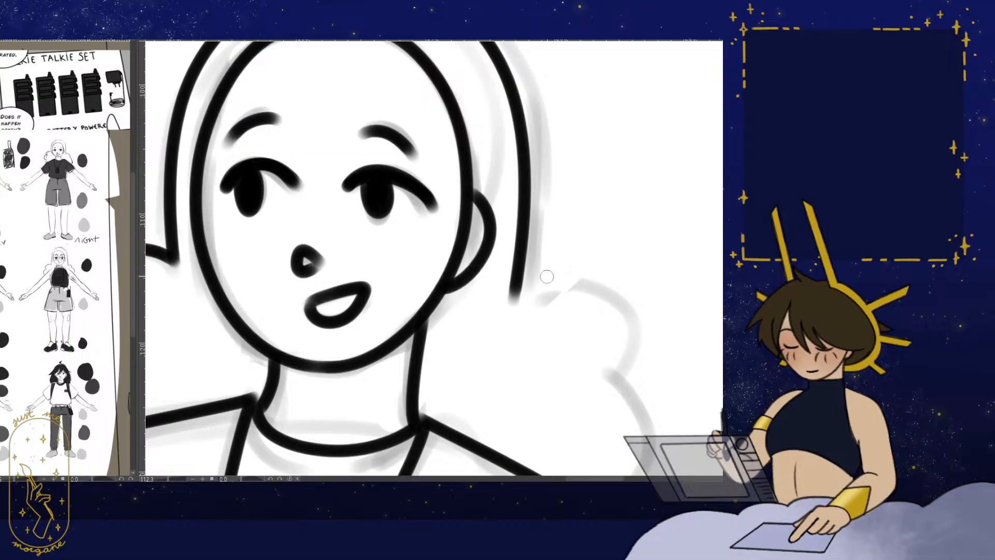
drag(546, 278, 528, 280)
key(h)
drag(339, 270, 374, 263)
mouse_move(374, 269)
mouse_down()
mouse_move(388, 254)
mouse_move(344, 250)
mouse_move(302, 305)
mouse_move(297, 385)
mouse_move(316, 322)
mouse_move(318, 377)
mouse_up()
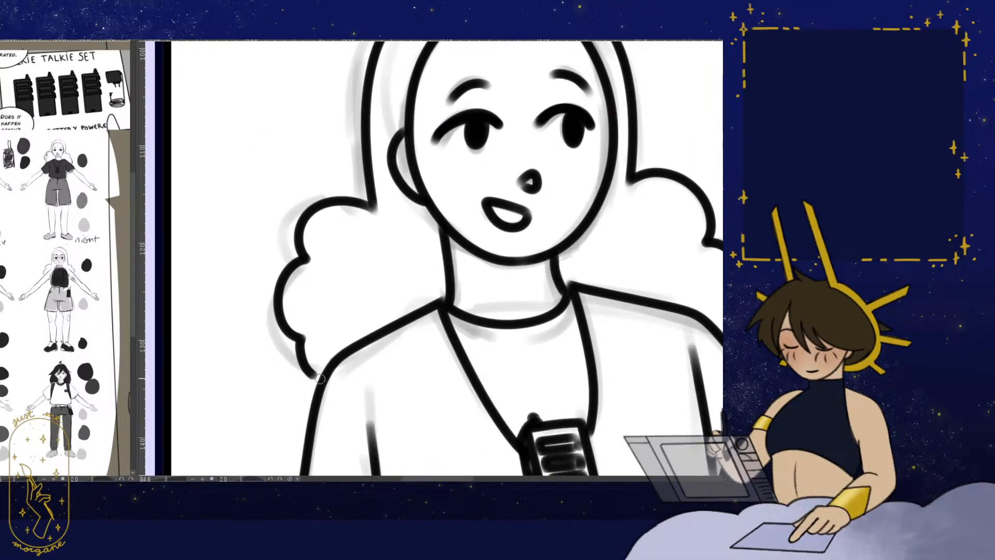
drag(406, 283, 385, 309)
key(h)
- Ink the oval face outline of the sketched character with glasses on the left of the first panel
mouse_move(479, 362)
mouse_down()
mouse_move(456, 357)
mouse_move(488, 334)
mouse_up()
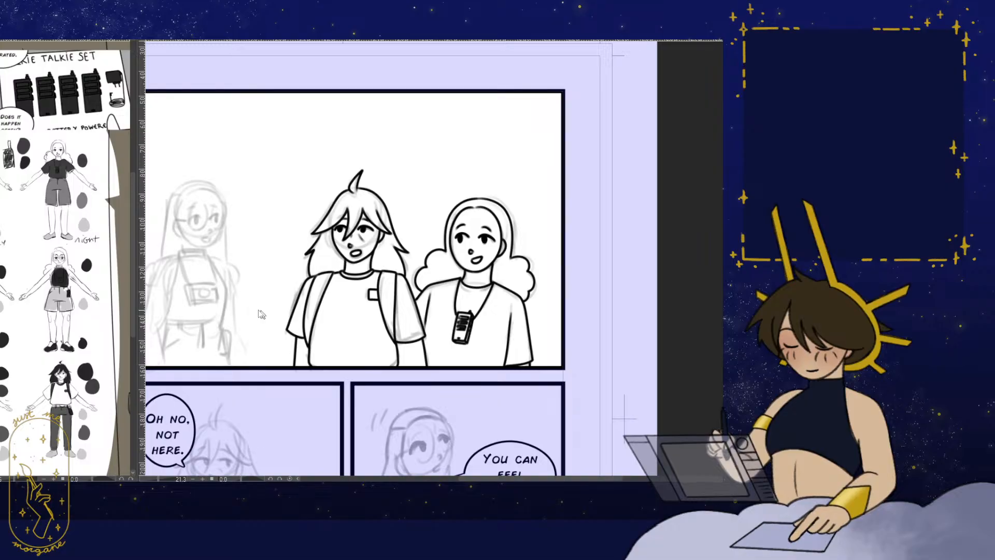
scroll(256, 310, down, 2)
drag(275, 327, 357, 318)
scroll(357, 319, up, 4)
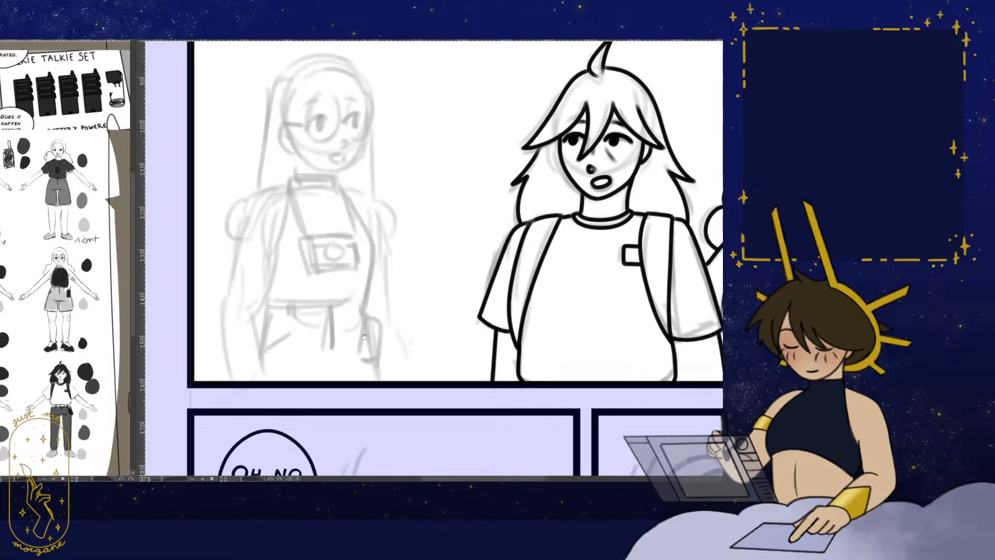
drag(348, 239, 332, 313)
drag(332, 311, 417, 241)
drag(417, 239, 405, 278)
drag(401, 234, 421, 236)
drag(421, 236, 418, 257)
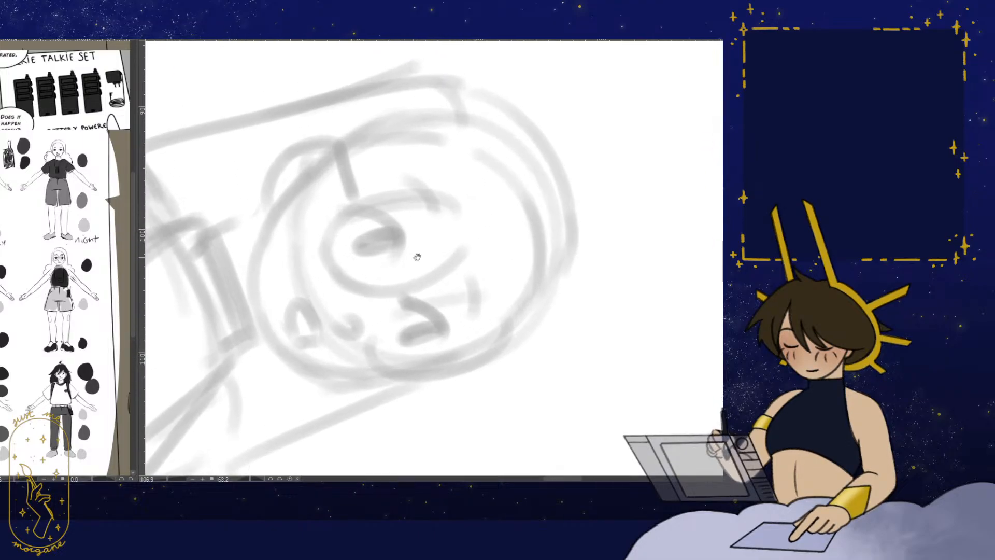
mouse_move(458, 144)
mouse_down()
mouse_move(398, 147)
mouse_move(260, 264)
mouse_move(284, 361)
mouse_up()
key(h)
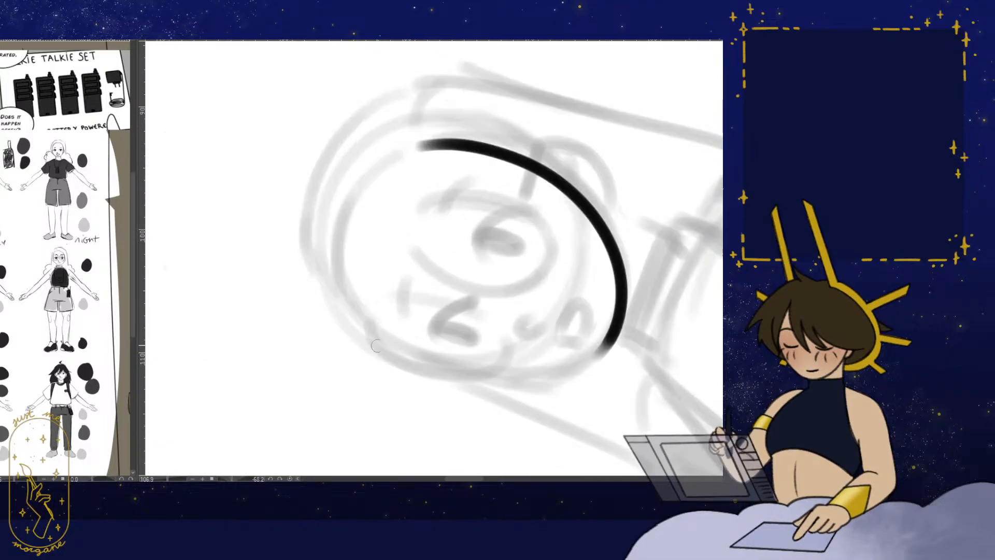
mouse_move(485, 421)
mouse_down()
mouse_move(388, 421)
mouse_move(265, 239)
mouse_up()
drag(425, 228, 446, 230)
drag(446, 229, 439, 239)
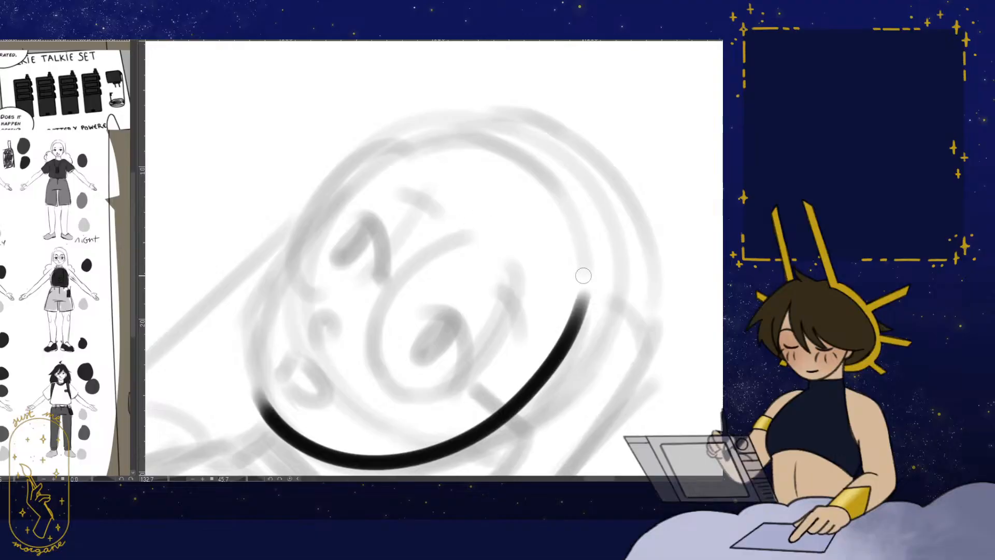
mouse_move(576, 222)
mouse_down()
mouse_move(467, 143)
mouse_move(277, 275)
mouse_move(253, 386)
mouse_up()
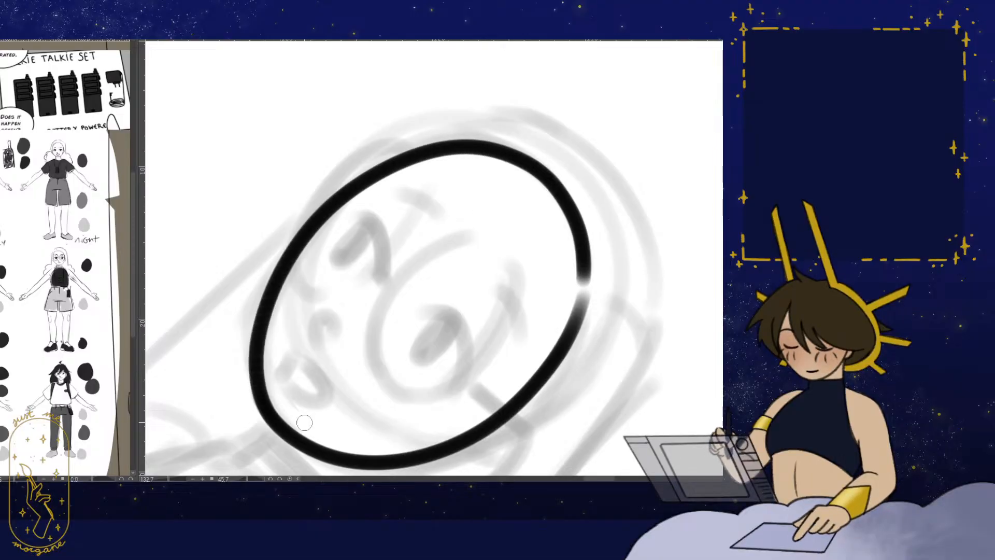
- Ink both eyes with their pupils, the nose and the small open mouth inside the left character's face outline
key(ctrl+@)
key(h)
drag(554, 356, 561, 312)
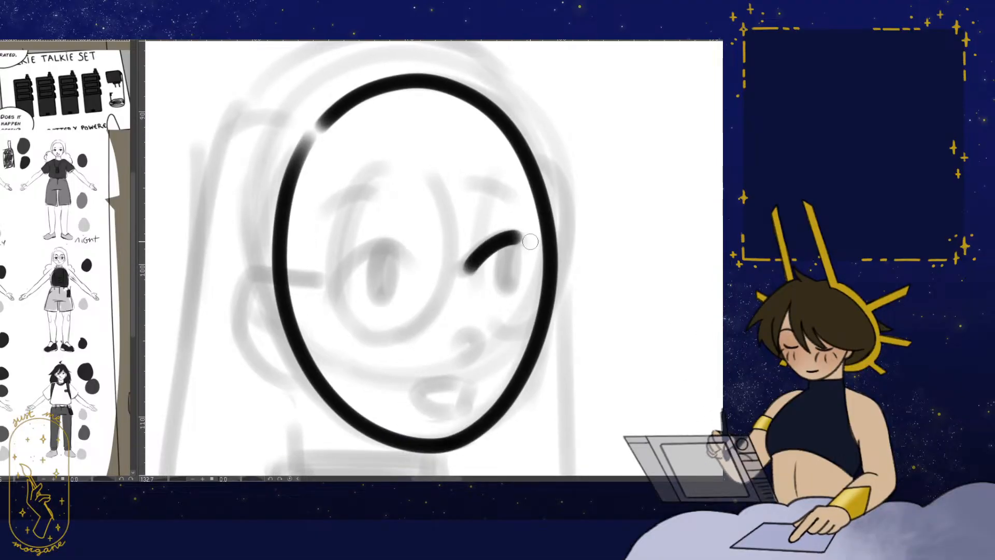
mouse_move(518, 244)
mouse_down()
mouse_move(507, 274)
mouse_move(513, 243)
mouse_up()
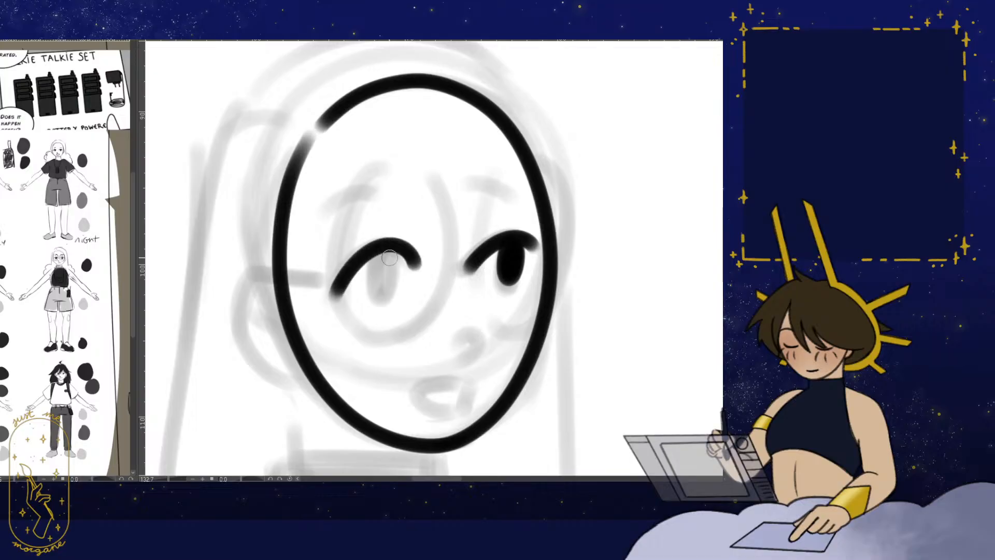
drag(389, 258, 387, 270)
drag(404, 305, 403, 272)
mouse_move(458, 311)
mouse_down()
mouse_move(423, 357)
mouse_move(461, 364)
mouse_up()
drag(542, 326, 501, 335)
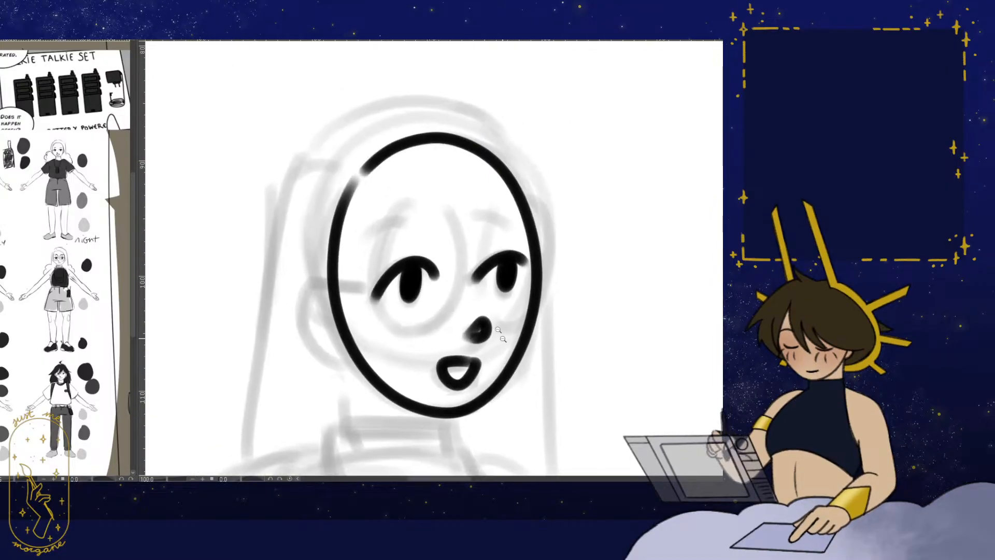
- Ink the left character's eyebrows and the rounded ear with its short inner mark
drag(484, 226, 515, 226)
mouse_move(528, 288)
mouse_down()
mouse_move(498, 225)
mouse_move(495, 303)
mouse_up()
drag(418, 330, 433, 302)
mouse_move(321, 155)
mouse_down()
mouse_move(307, 209)
mouse_move(353, 240)
mouse_up()
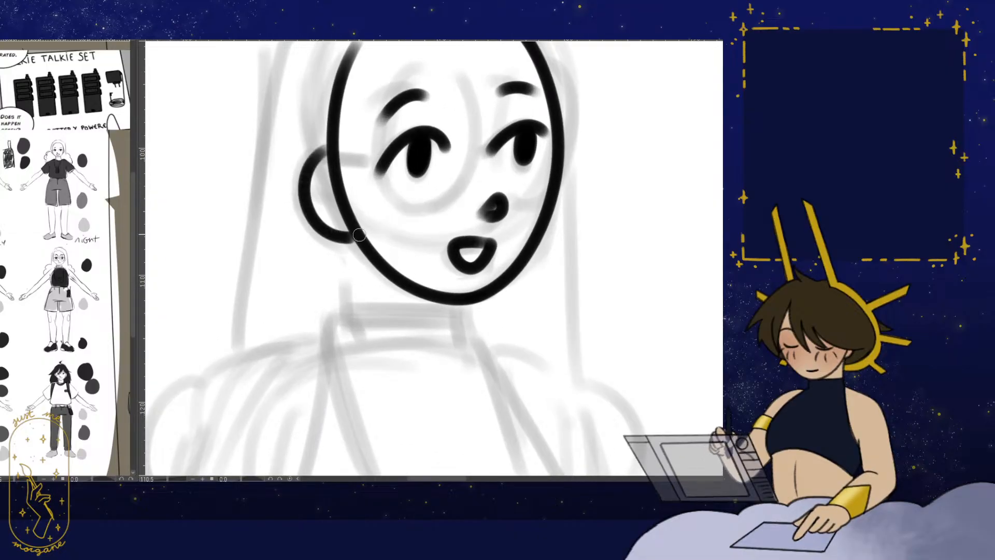
mouse_move(398, 182)
mouse_down()
mouse_move(357, 187)
mouse_move(357, 195)
mouse_move(394, 196)
mouse_up()
drag(303, 195, 308, 199)
- Ink the left character's neck line and the high collar below the chin
drag(451, 311, 455, 280)
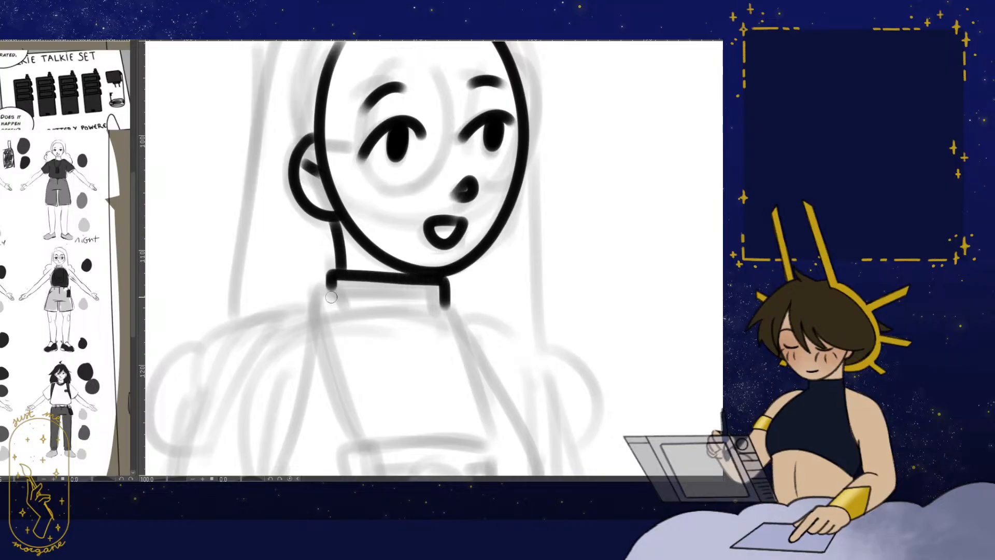
drag(450, 290, 425, 305)
drag(499, 315, 476, 230)
drag(461, 304, 449, 326)
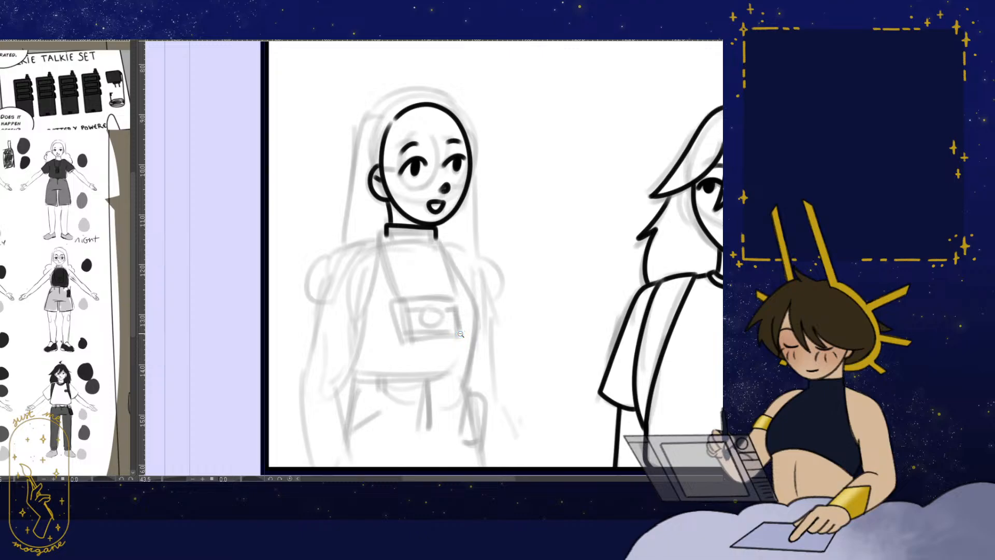
- Ink the boxy camera on the left character's chest, with its side face, round lens and horizontal band
key(h)
mouse_move(460, 334)
mouse_down()
mouse_move(438, 343)
mouse_move(418, 320)
mouse_move(450, 307)
mouse_up()
key(h)
drag(314, 332, 353, 293)
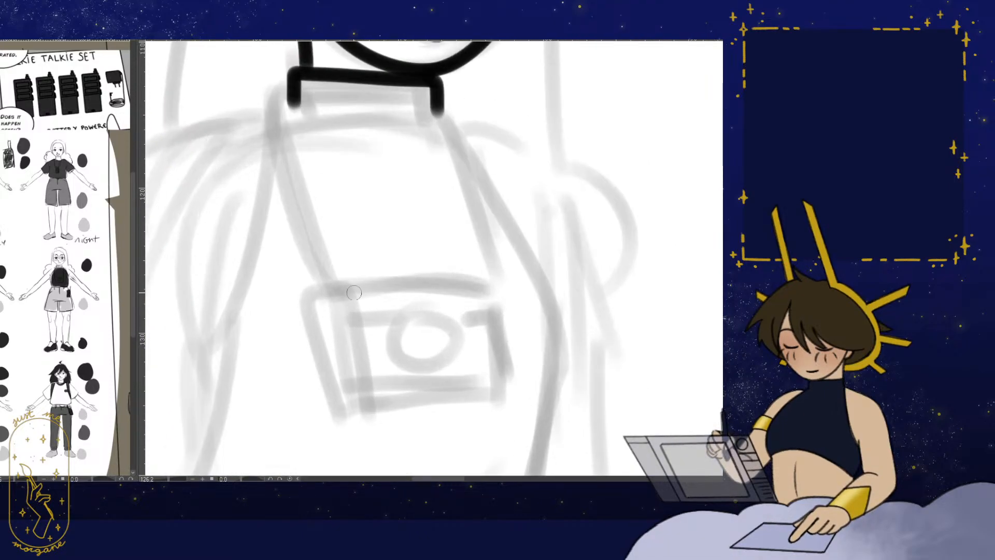
drag(452, 291, 497, 294)
drag(515, 316, 507, 290)
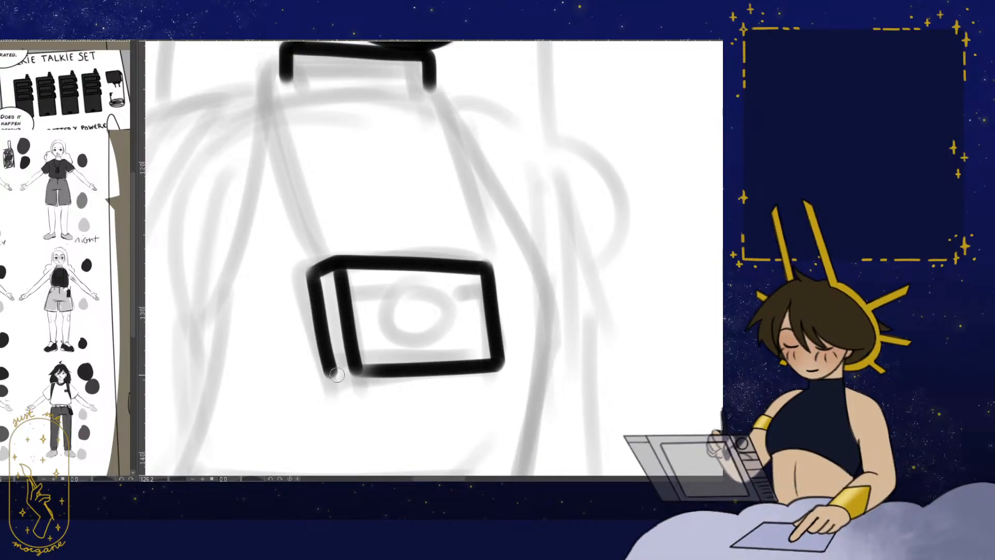
mouse_move(322, 340)
mouse_down()
mouse_move(339, 377)
mouse_move(455, 380)
mouse_up()
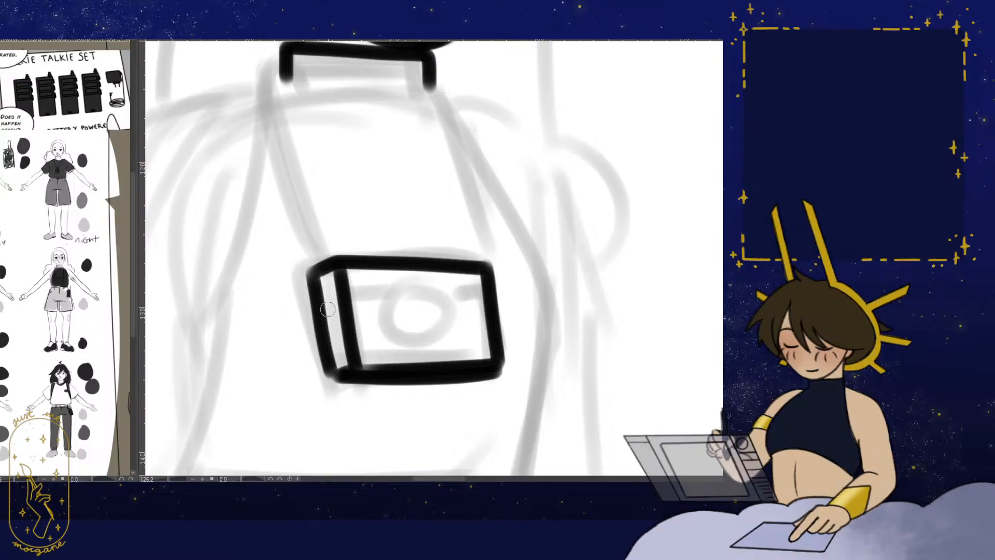
mouse_move(420, 287)
mouse_down()
mouse_move(450, 313)
mouse_move(403, 336)
mouse_up()
- Ink the two camera straps running from the collar down to the camera's upper corners
drag(263, 106, 297, 241)
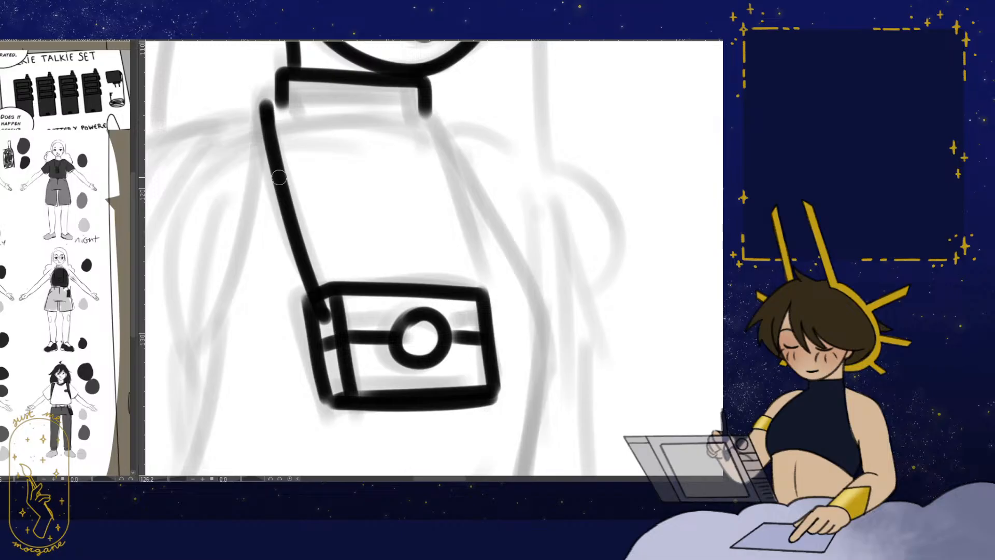
drag(431, 116, 486, 290)
scroll(505, 247, down, 5)
drag(487, 249, 491, 231)
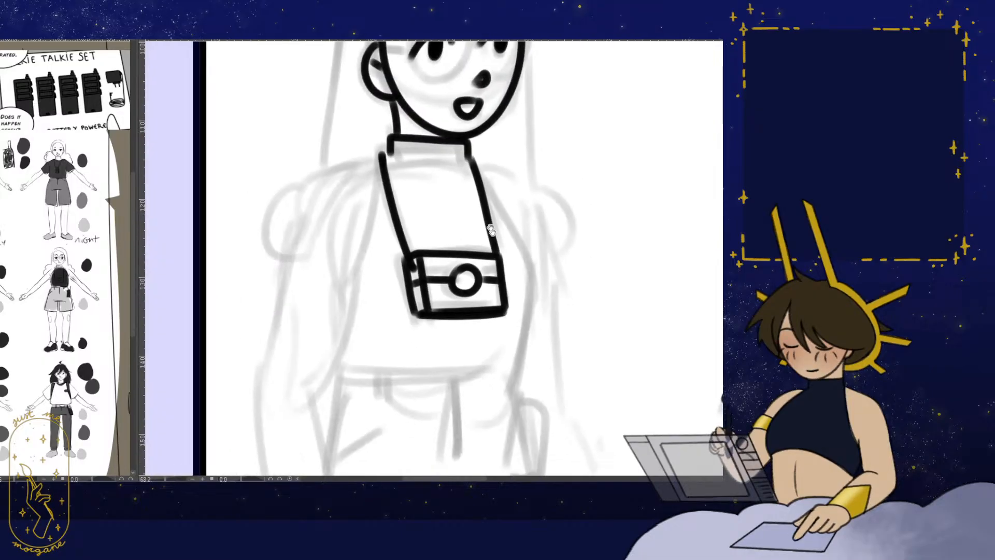
scroll(490, 229, up, 2)
- Ink the armhole line beside the camera strap and the outer contour of the shoulder and arm nearest the panel's outer border
drag(392, 143, 336, 311)
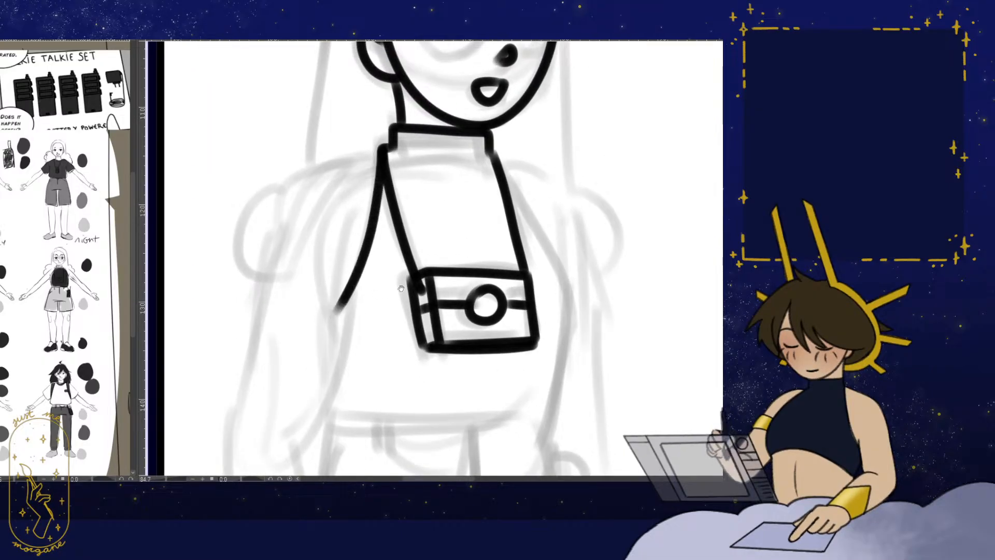
drag(401, 289, 419, 270)
drag(337, 151, 253, 404)
drag(439, 334, 438, 303)
drag(479, 284, 458, 294)
- Ink the armhole slope and torso side on the left character's side facing the middle character
key(h)
drag(393, 419, 305, 360)
drag(383, 190, 418, 190)
drag(473, 141, 364, 185)
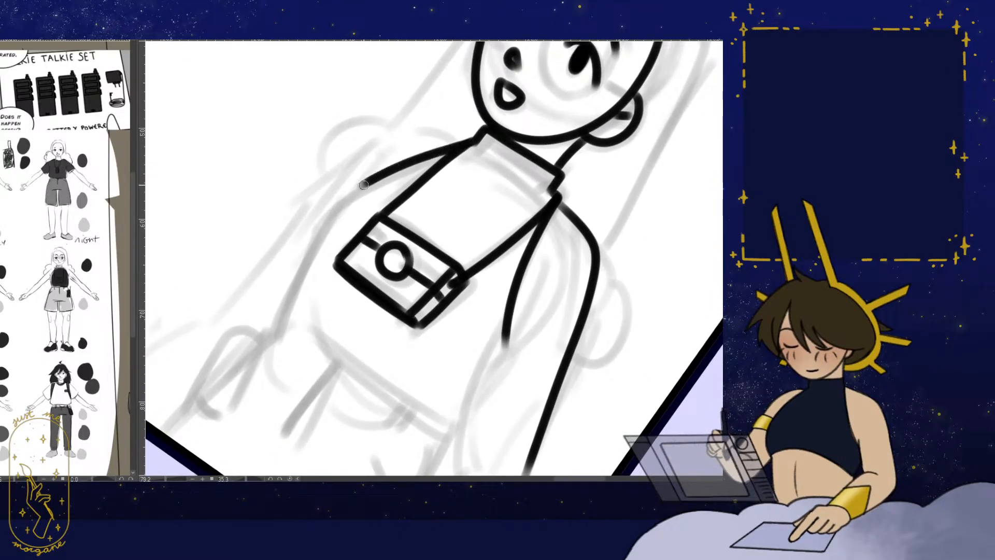
drag(316, 264, 297, 321)
key(r)
key(h)
- Ink the hem across the left character's waist, redoing the stroke, and add the hip lines below both ends
mouse_move(352, 386)
mouse_down()
mouse_move(403, 318)
mouse_move(557, 315)
mouse_up()
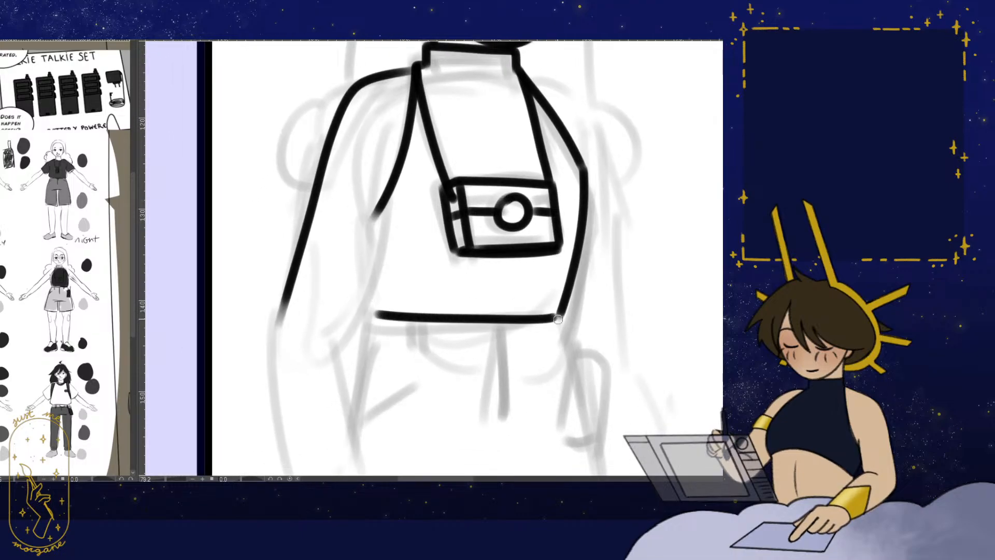
key(ctrl+z)
drag(377, 315, 559, 317)
mouse_move(542, 353)
mouse_down()
mouse_move(473, 297)
mouse_move(474, 311)
mouse_up()
drag(472, 395, 425, 386)
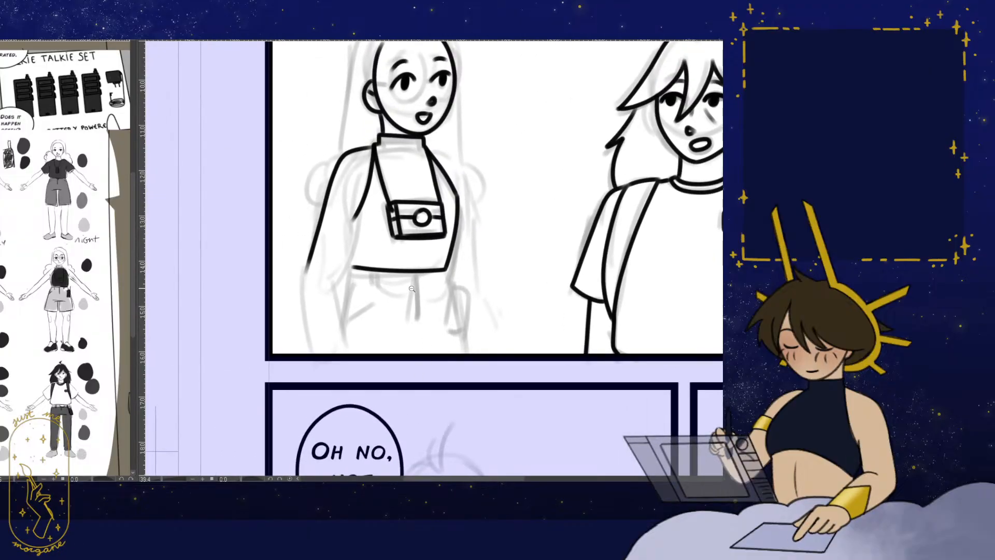
mouse_move(411, 288)
mouse_down()
mouse_move(482, 284)
mouse_move(473, 259)
mouse_move(495, 275)
mouse_move(496, 250)
mouse_move(480, 283)
mouse_move(503, 279)
mouse_up()
drag(290, 224, 266, 357)
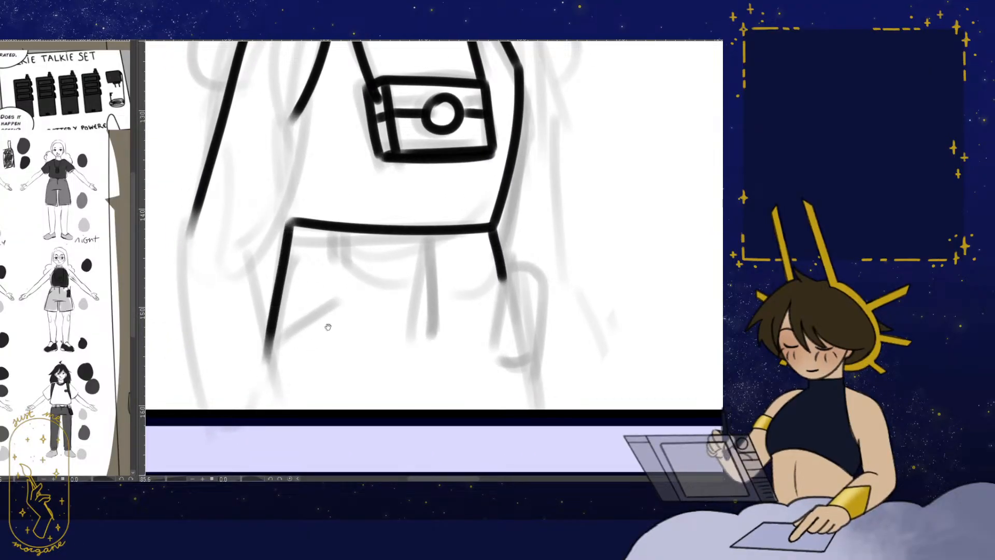
- Ink the inner arm contour and both forearm lines down to the panel's lower border
drag(328, 326, 351, 386)
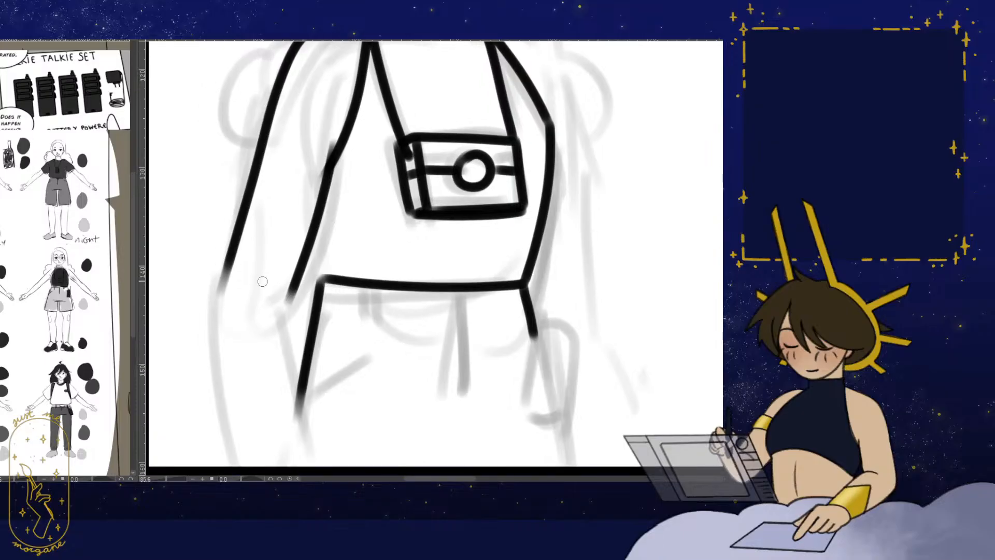
drag(233, 259, 246, 212)
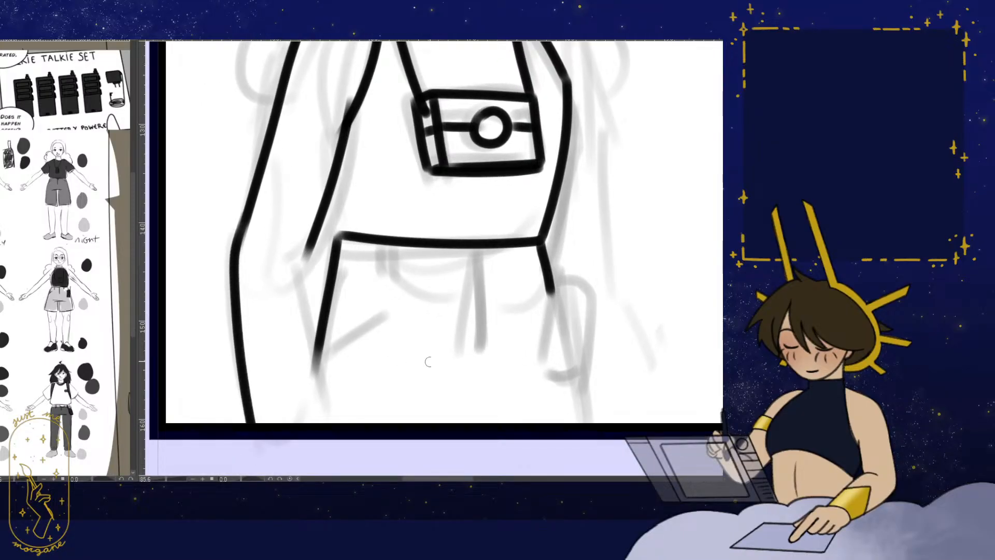
key(h)
drag(513, 430, 404, 428)
drag(404, 428, 304, 371)
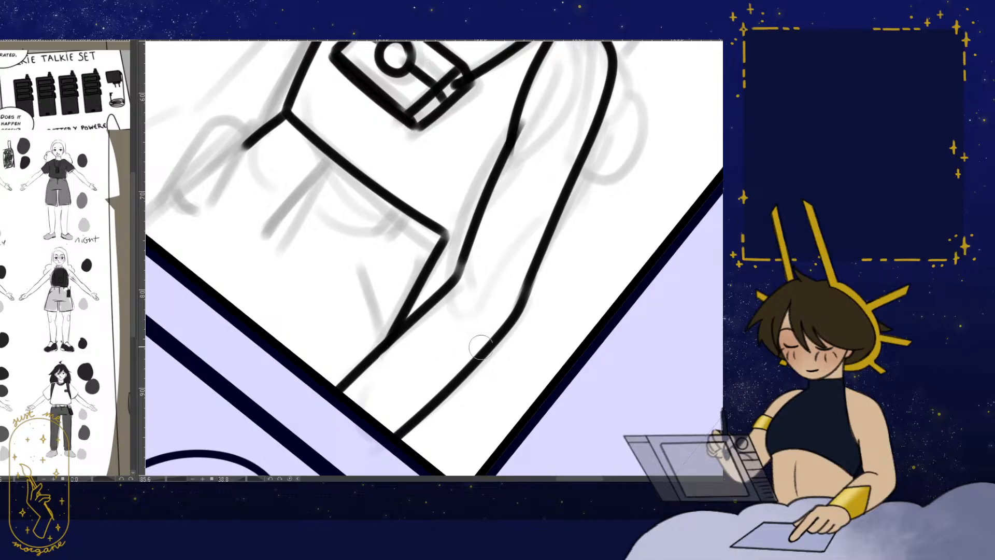
- Remove the inked arm contours and the hip line on the arm side of the left character
key(ctrl+@)
mouse_move(493, 328)
mouse_down()
mouse_move(459, 355)
mouse_move(462, 375)
mouse_move(431, 370)
mouse_up()
scroll(489, 352, down, 4)
key(h)
mouse_move(372, 301)
mouse_down()
mouse_move(396, 232)
mouse_move(384, 168)
mouse_up()
scroll(459, 331, up, 2)
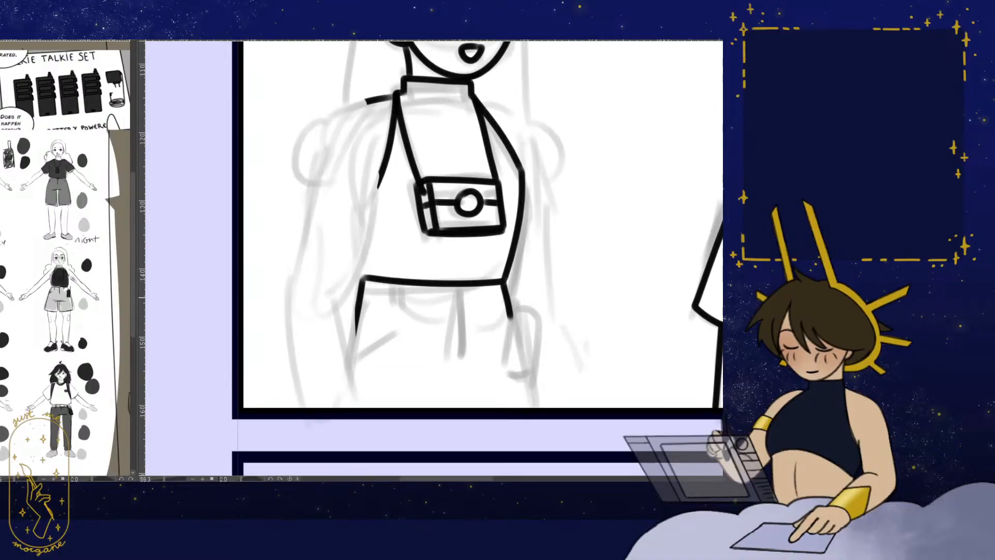
drag(361, 284, 356, 336)
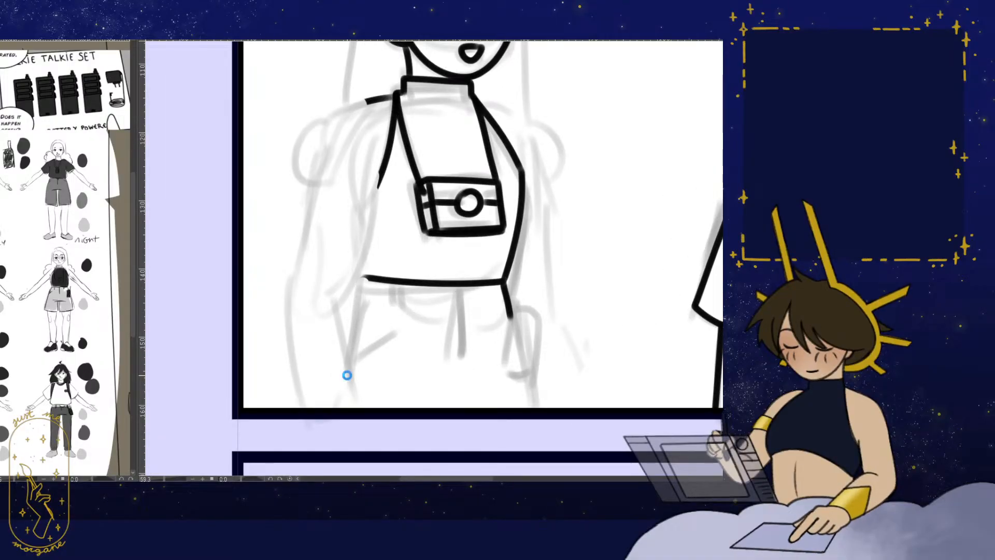
- Ink the bent arm again from the rounded shoulder, with inner and outer contours reaching the panel's lower border
drag(462, 343, 428, 333)
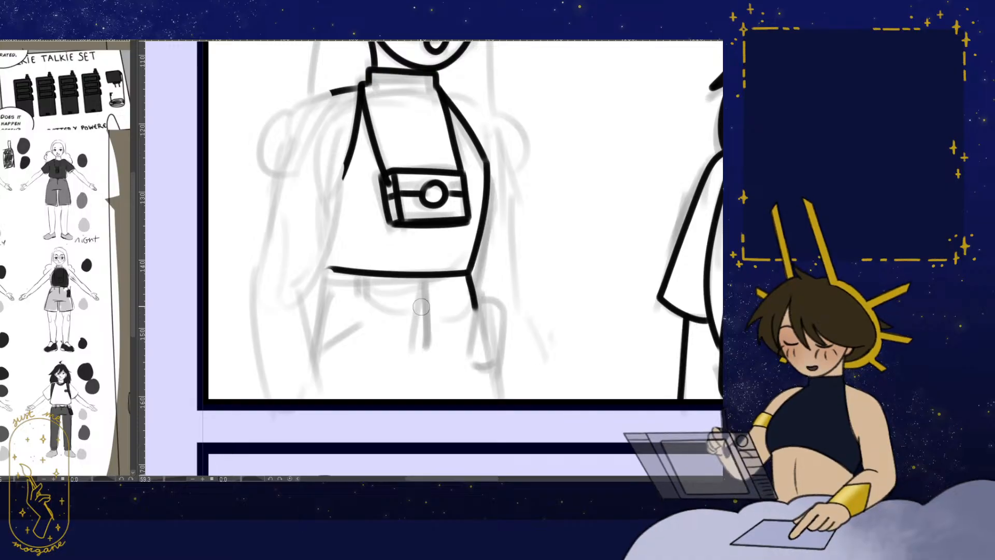
scroll(363, 291, up, 3)
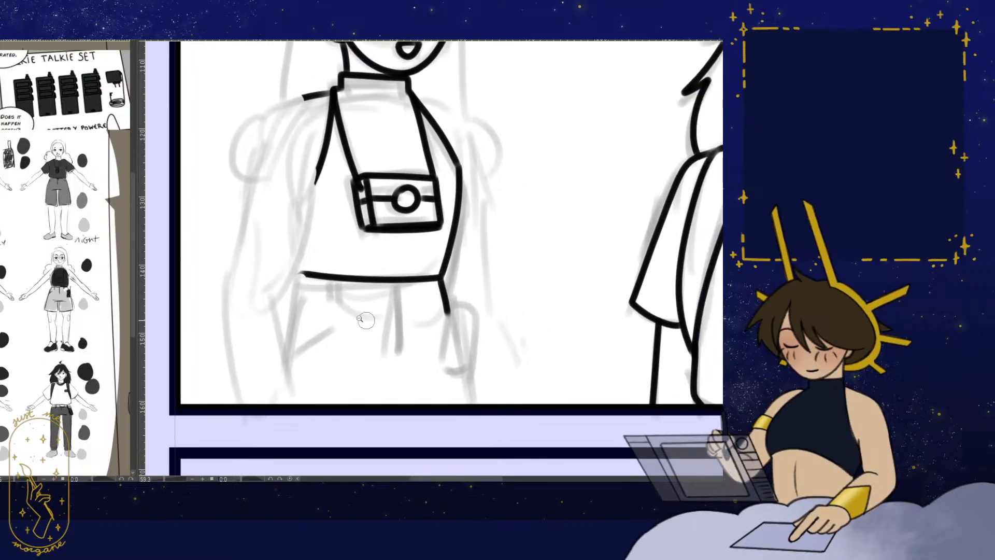
scroll(415, 269, down, 3)
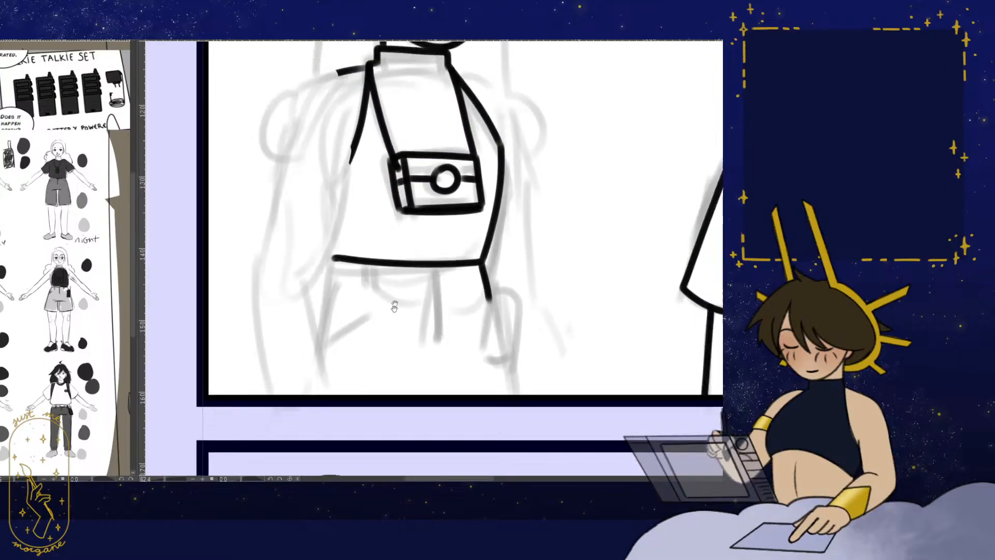
key(h)
mouse_move(466, 385)
mouse_down()
mouse_move(446, 389)
mouse_move(468, 395)
mouse_move(335, 356)
mouse_move(322, 341)
mouse_up()
mouse_move(396, 284)
mouse_down()
mouse_move(463, 259)
mouse_move(364, 324)
mouse_up()
drag(395, 367, 468, 369)
drag(349, 424, 317, 460)
mouse_move(409, 409)
mouse_down()
mouse_move(424, 382)
mouse_move(287, 359)
mouse_move(271, 310)
mouse_up()
key(h)
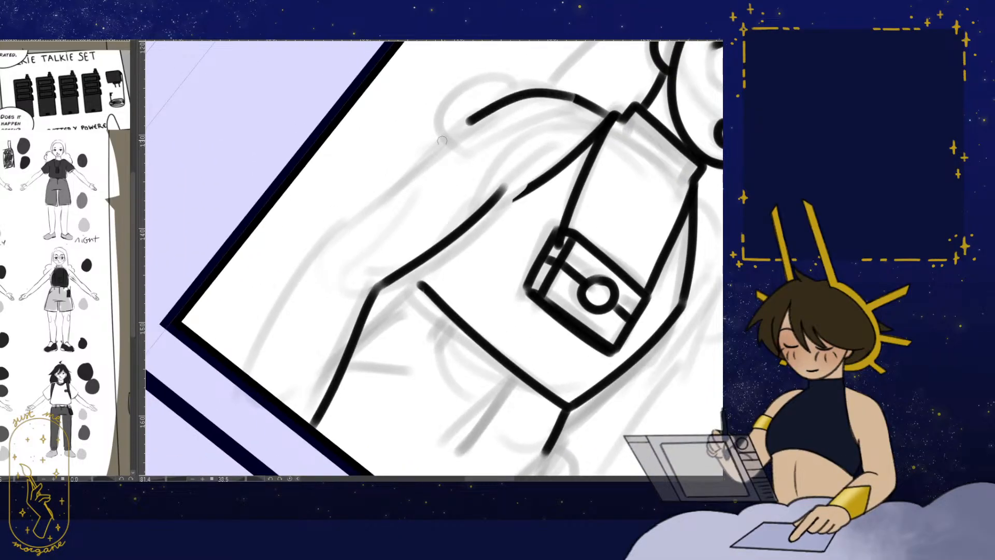
mouse_move(467, 120)
mouse_down()
mouse_move(325, 244)
mouse_move(276, 399)
mouse_up()
key(ctrl+at)
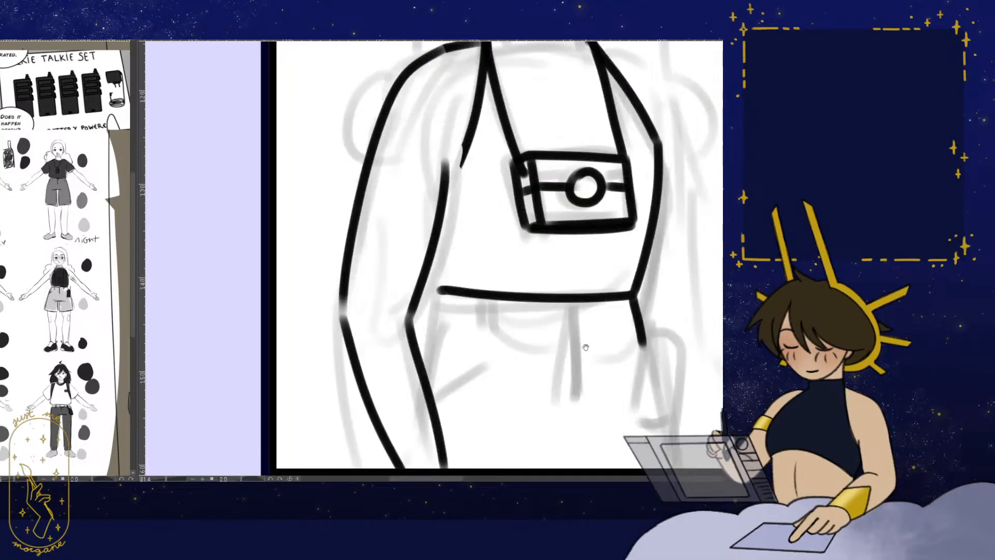
- Extend the waist hem to the arm side and ink the short torso and hip lines beside the elbow
key(h)
drag(620, 349, 605, 335)
drag(496, 290, 535, 278)
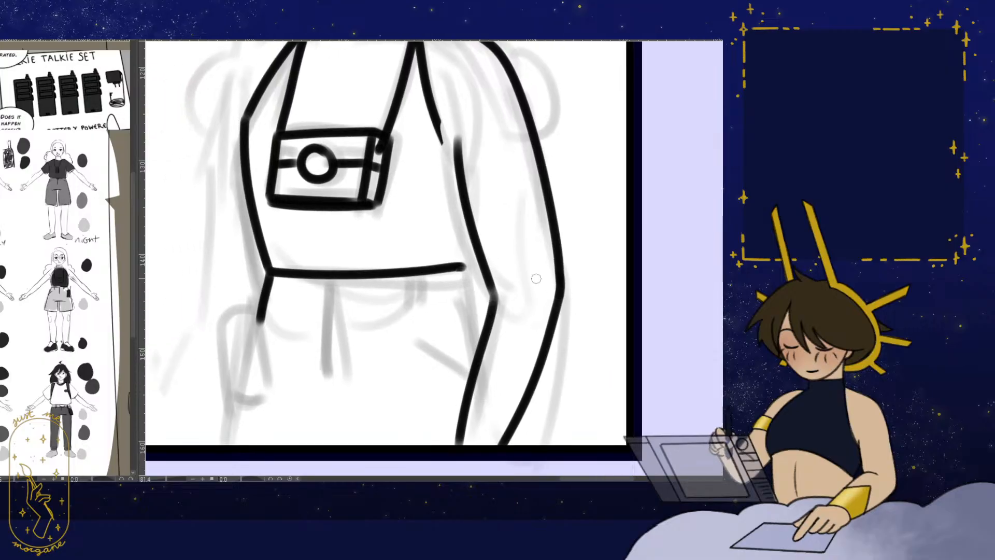
drag(469, 233, 463, 271)
drag(371, 328, 430, 293)
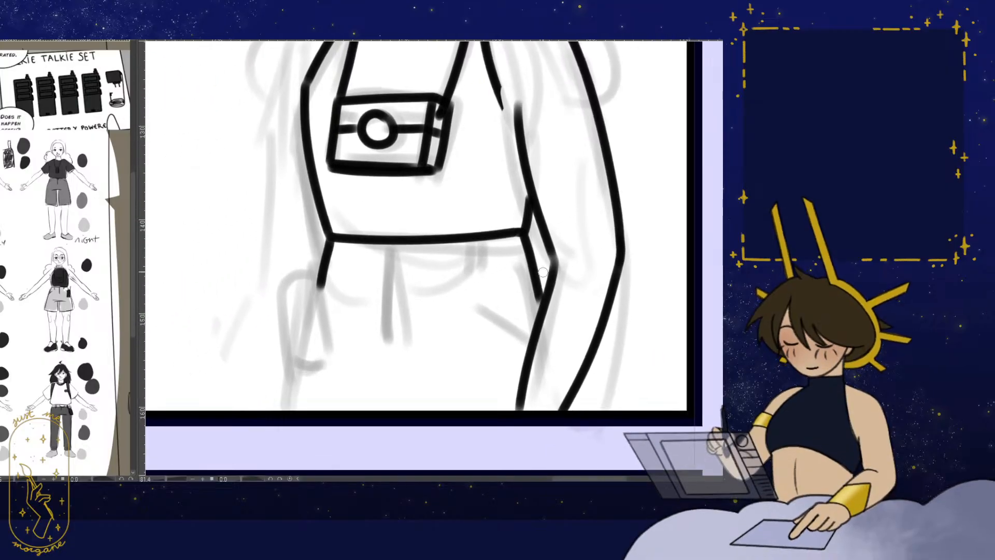
- Ink the walkie-talkie hanging at the left character's hip, with its narrow side, rounded base and front details
key(h)
drag(505, 284, 386, 256)
mouse_move(414, 255)
mouse_down()
mouse_move(451, 253)
mouse_move(444, 238)
mouse_move(418, 352)
mouse_up()
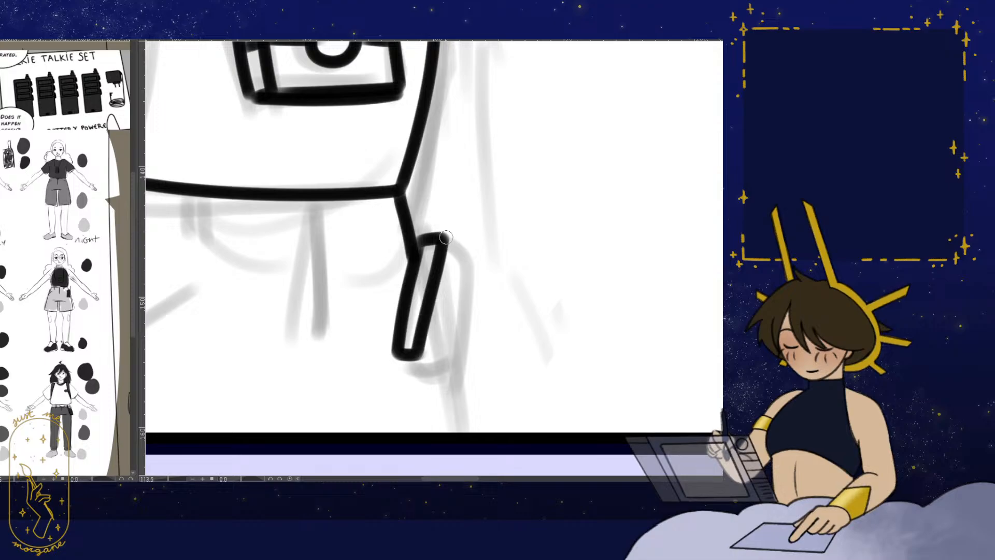
mouse_move(446, 238)
mouse_down()
mouse_move(467, 266)
mouse_move(441, 369)
mouse_up()
drag(472, 341, 461, 355)
drag(438, 279, 450, 301)
mouse_move(435, 307)
mouse_down()
mouse_move(450, 315)
mouse_move(436, 367)
mouse_move(450, 315)
mouse_up()
drag(451, 258, 464, 270)
- Ink the center front line, pocket line and belt loops on the left character's bottoms
ctrl+drag(461, 236, 397, 247)
drag(397, 203, 399, 294)
drag(263, 269, 289, 284)
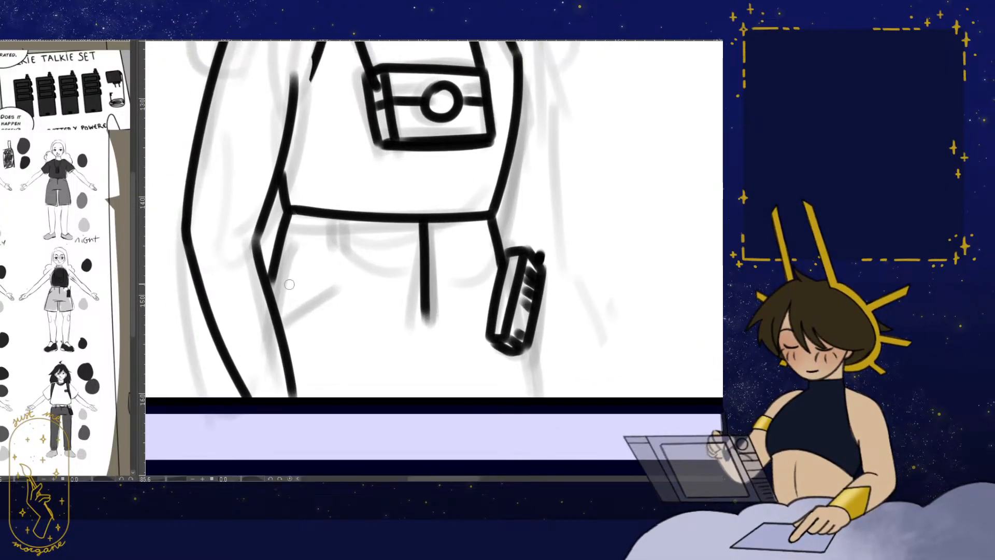
drag(492, 257, 497, 262)
drag(499, 263, 504, 274)
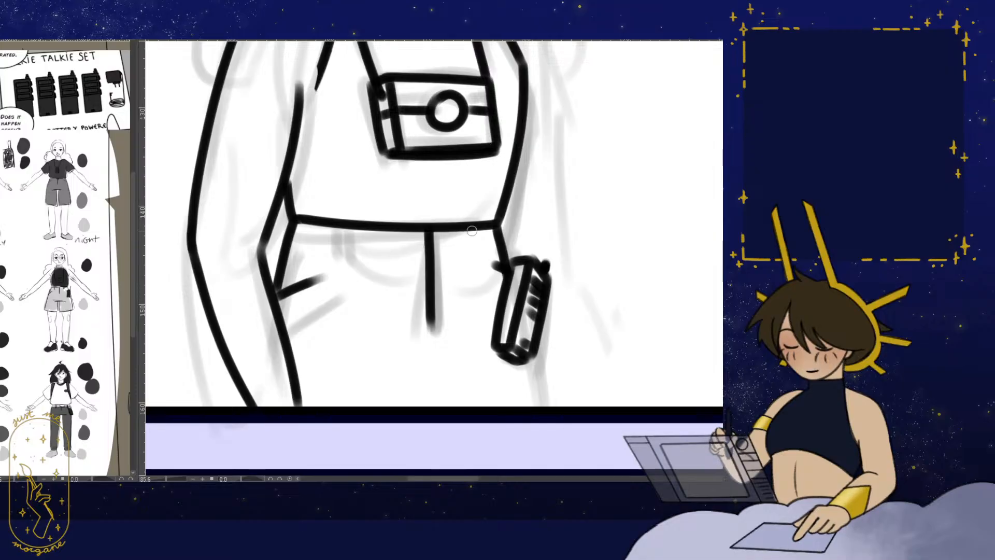
ctrl+drag(418, 265, 383, 284)
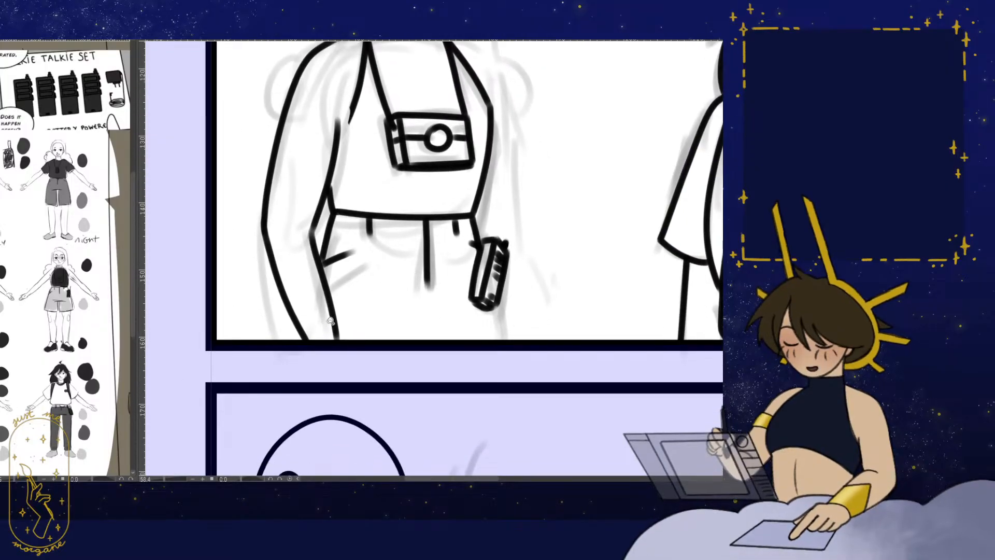
- Rework the armhole line beside the camera strap to meet the inner arm contour
mouse_move(329, 326)
ctrl+mouse_down()
mouse_move(344, 313)
mouse_move(326, 346)
ctrl+mouse_up()
drag(332, 357, 291, 396)
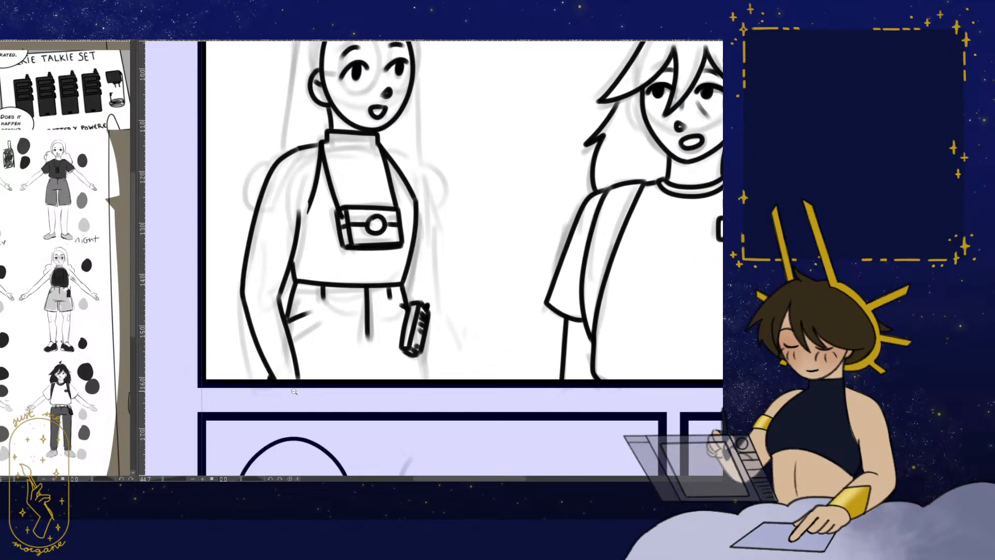
drag(354, 252, 332, 251)
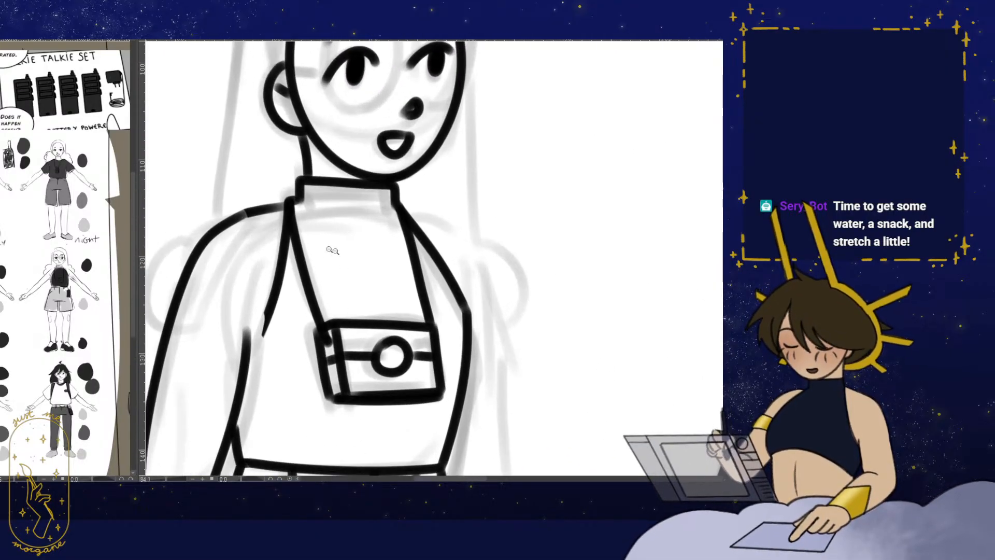
key(h)
mouse_move(613, 207)
shift+mouse_down()
mouse_move(591, 357)
mouse_move(487, 237)
mouse_move(498, 228)
mouse_move(508, 292)
shift+mouse_up()
drag(389, 295, 361, 355)
key(r)
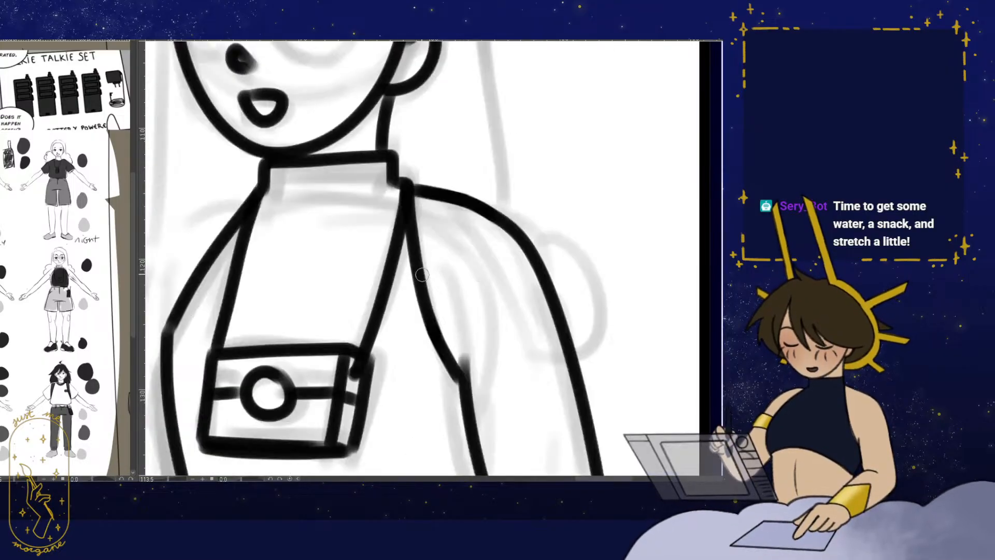
- Ink the left character's long hair line on the ear side and the curly puff behind that shoulder
mouse_move(362, 266)
mouse_down()
mouse_move(405, 228)
mouse_move(382, 275)
mouse_move(381, 229)
mouse_up()
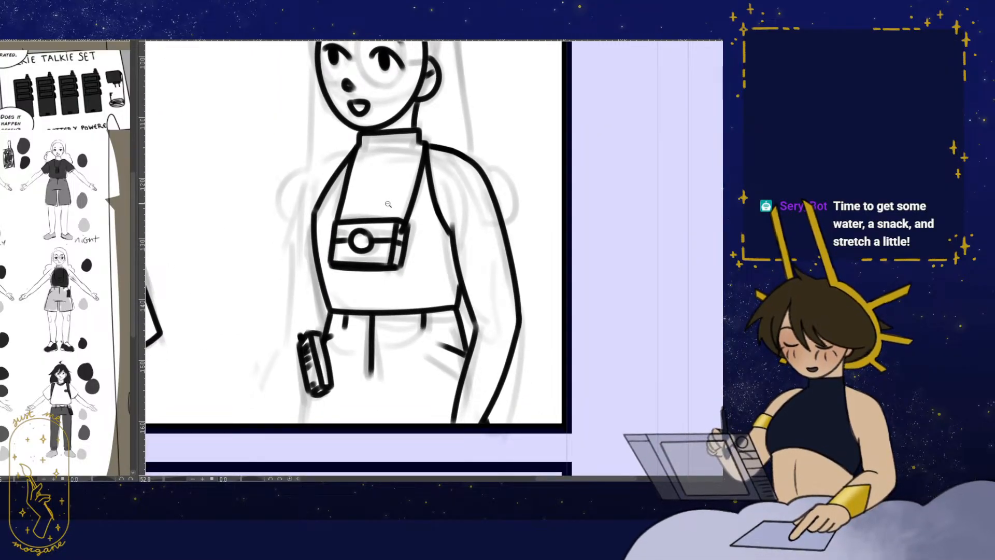
drag(421, 200, 394, 295)
key(h)
drag(400, 254, 335, 314)
ctrl+drag(395, 219, 381, 142)
drag(342, 349, 342, 351)
mouse_move(365, 334)
mouse_down()
mouse_move(380, 273)
mouse_move(374, 191)
mouse_up()
drag(350, 290, 251, 370)
drag(275, 441, 276, 443)
ctrl+drag(366, 278, 355, 370)
key(h)
drag(386, 216, 401, 332)
mouse_move(464, 215)
ctrl+mouse_down()
mouse_move(542, 206)
mouse_move(474, 174)
mouse_move(286, 209)
mouse_move(262, 285)
mouse_move(523, 221)
mouse_move(543, 321)
ctrl+mouse_up()
key(h)
mouse_move(549, 357)
mouse_down()
mouse_move(470, 189)
mouse_move(489, 161)
mouse_up()
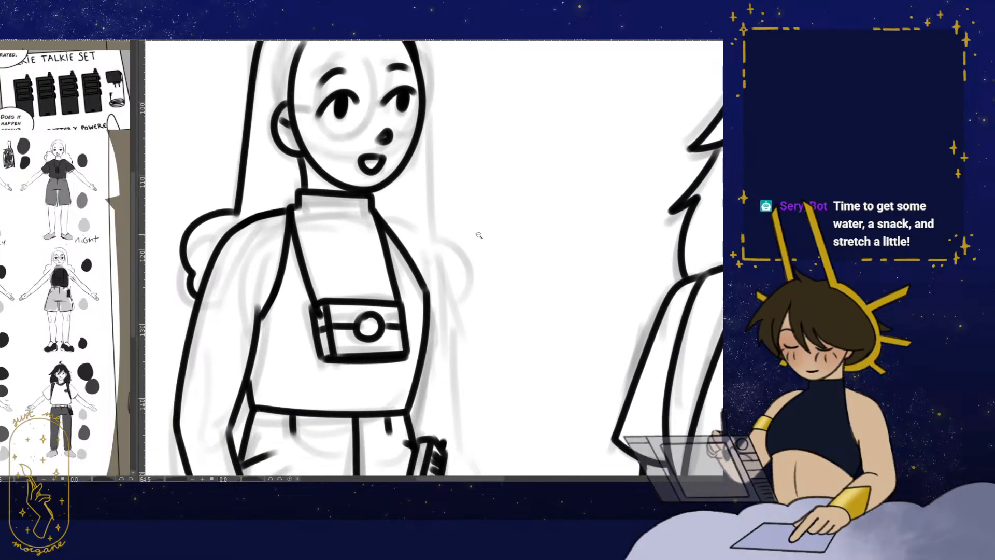
- Ink the left character's far arm from the shoulder down to the waist and undo the outward-angled forearm line
key(h)
drag(459, 294, 390, 226)
mouse_move(406, 186)
ctrl+mouse_down()
mouse_move(430, 147)
mouse_move(363, 180)
mouse_move(331, 421)
ctrl+mouse_up()
drag(369, 361, 397, 183)
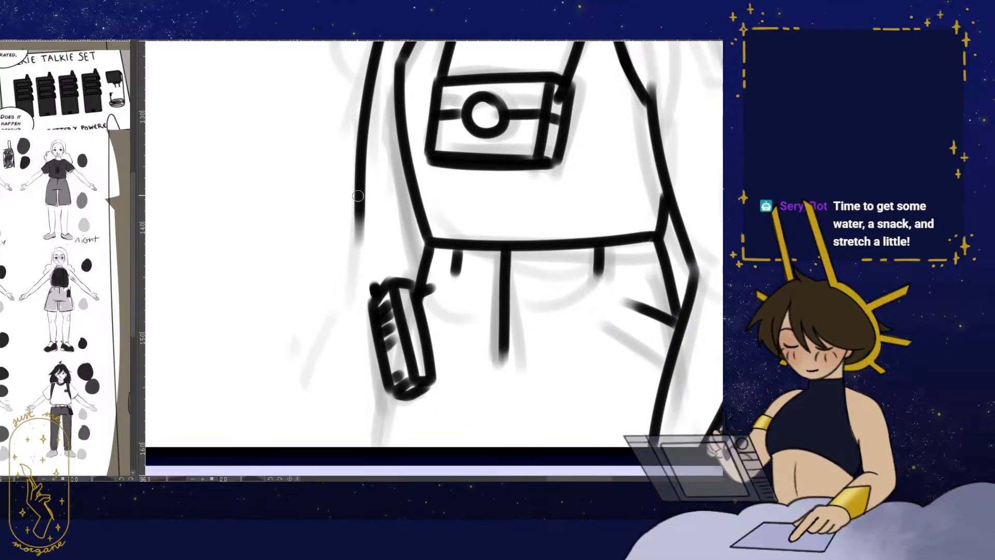
ctrl+drag(432, 343, 430, 404)
key(h)
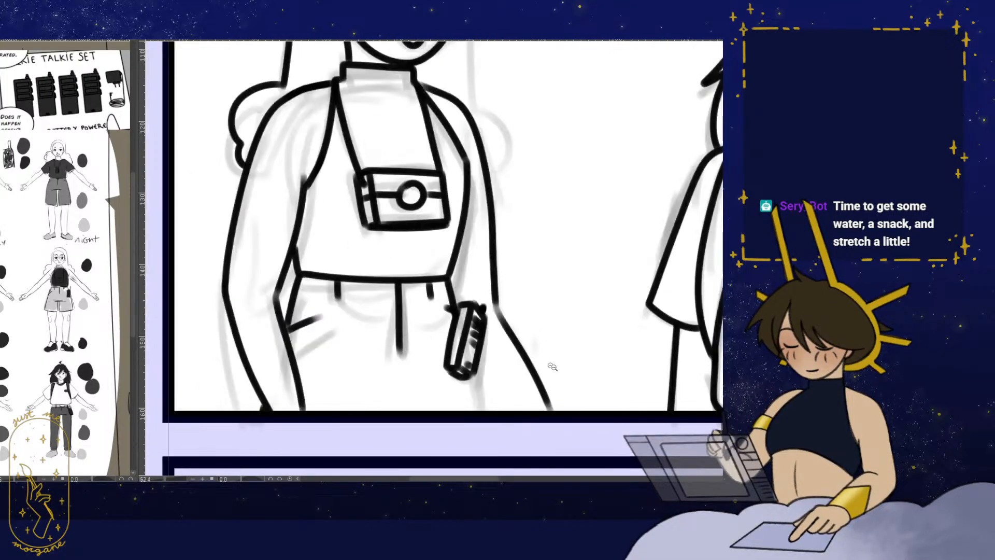
mouse_move(569, 391)
mouse_down()
mouse_move(531, 376)
mouse_move(511, 342)
mouse_up()
key(ctrl+z)
- Ink the hip line below the walkie-talkie and the far forearm straight down to the panel's lower border
ctrl+drag(485, 330, 503, 300)
drag(408, 336, 421, 398)
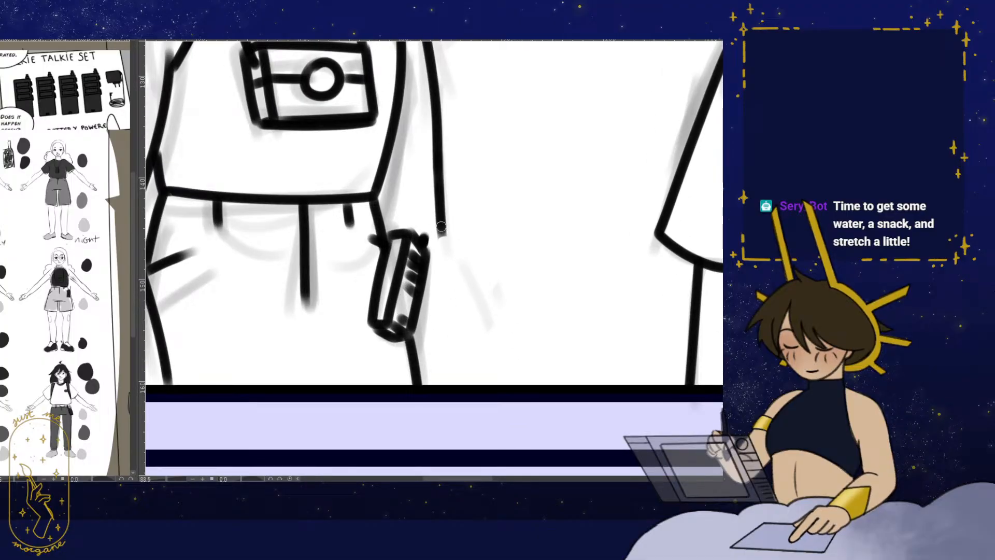
ctrl+drag(459, 365, 473, 348)
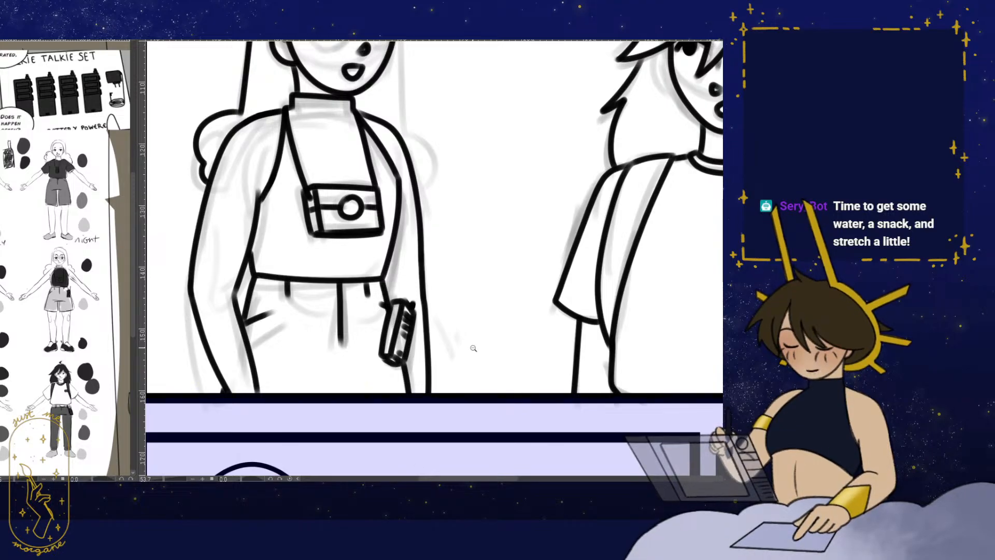
- Ink the left character's hair line on the far side of the face and the curly puff behind the far shoulder
drag(422, 290, 407, 336)
key(h)
drag(479, 297, 352, 349)
mouse_move(382, 289)
mouse_down()
mouse_move(358, 168)
mouse_move(353, 293)
mouse_up()
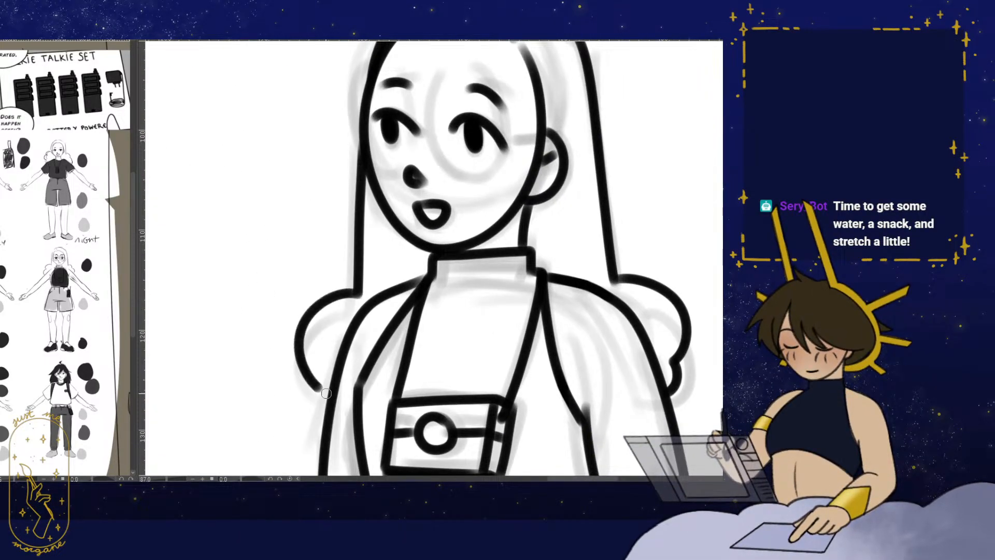
drag(326, 393, 330, 396)
key(h)
- Ink a short horizontal line across the left character's bottoms at the panel's lower border
mouse_move(444, 302)
mouse_down()
mouse_move(422, 374)
mouse_move(367, 323)
mouse_up()
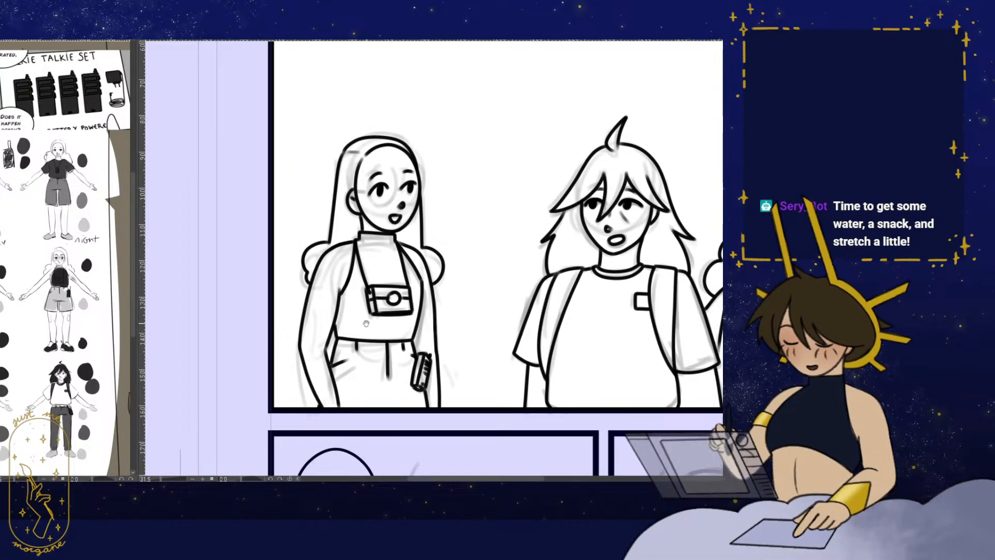
drag(416, 407, 443, 371)
mouse_move(324, 369)
mouse_down()
mouse_move(418, 369)
mouse_move(370, 377)
mouse_move(398, 400)
mouse_move(367, 388)
mouse_up()
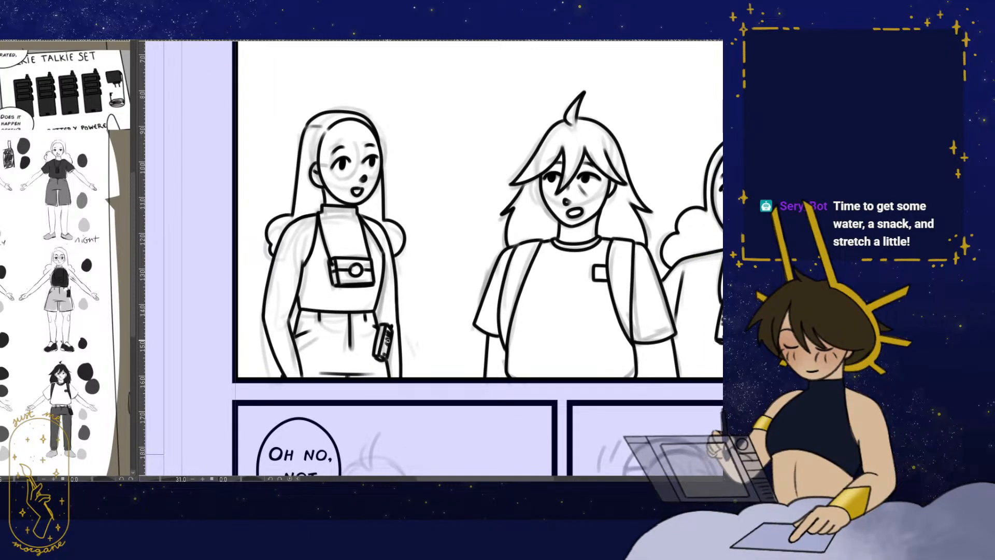
- Ink the left character's glasses with two oval lenses, the bridge and the arm towards the ear
drag(388, 340, 337, 310)
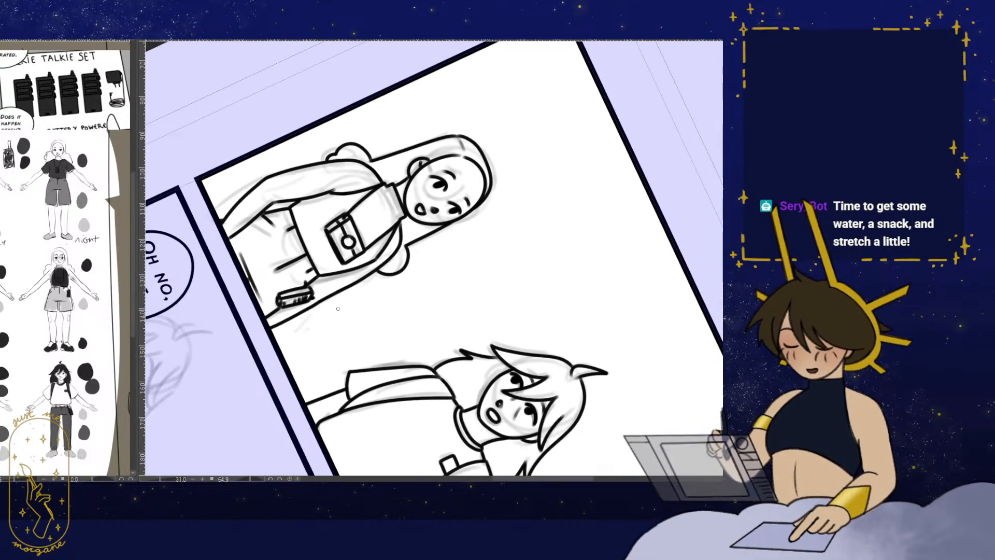
mouse_move(395, 297)
mouse_down()
mouse_move(364, 356)
mouse_move(410, 272)
mouse_up()
mouse_move(356, 213)
mouse_down()
mouse_move(314, 259)
mouse_move(439, 258)
mouse_move(309, 252)
mouse_up()
mouse_move(375, 329)
mouse_down()
mouse_move(364, 279)
mouse_move(346, 299)
mouse_up()
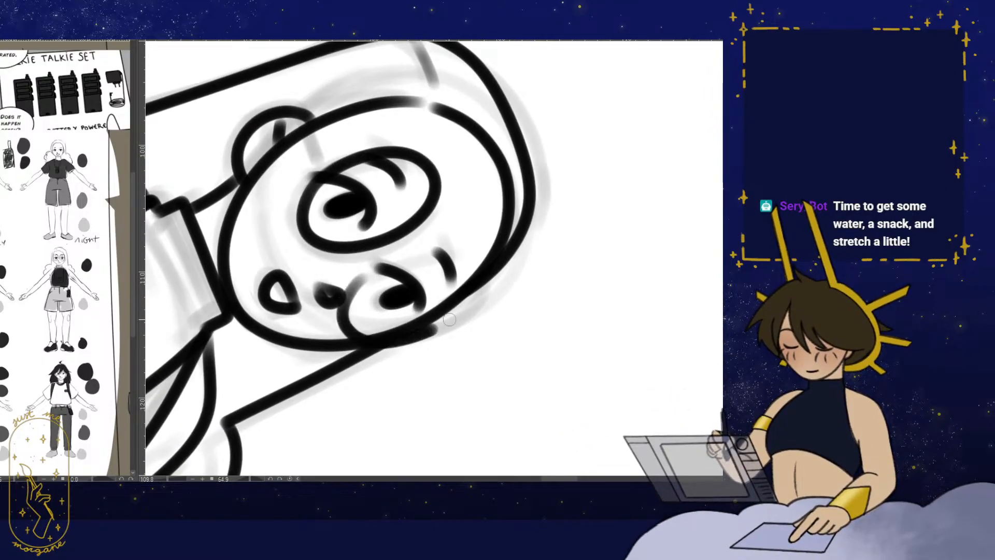
mouse_move(360, 337)
mouse_down()
mouse_move(498, 334)
mouse_move(482, 331)
mouse_up()
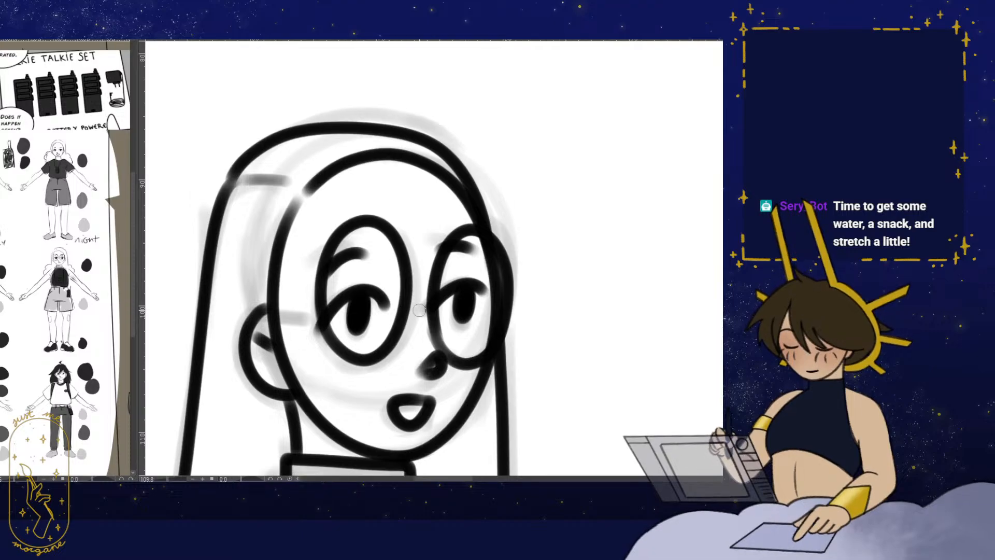
drag(411, 310, 429, 304)
key(h)
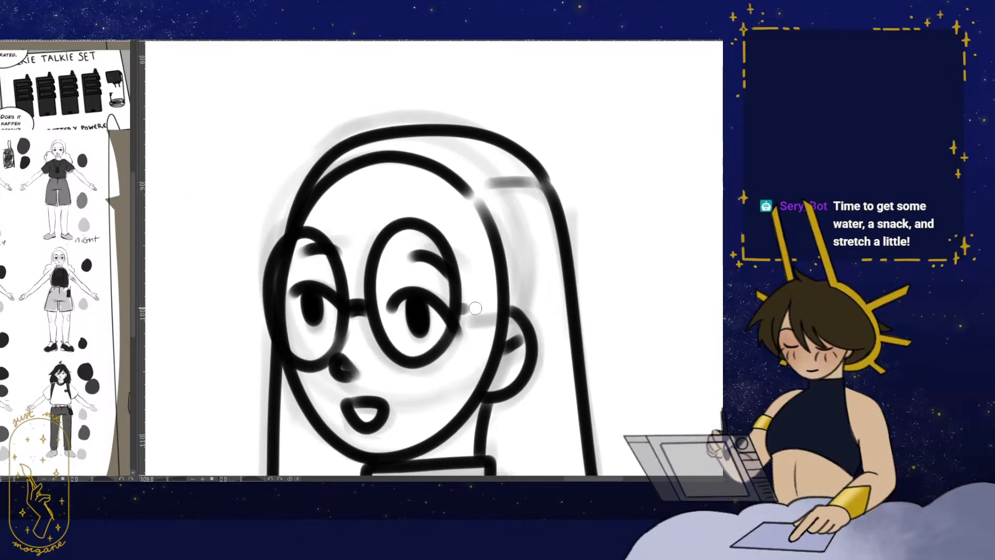
drag(475, 308, 518, 308)
key(h)
- Switch to the first panel of the second row and hide its "Oh no, not here." speech bubble
scroll(524, 373, down, 8)
drag(511, 357, 309, 257)
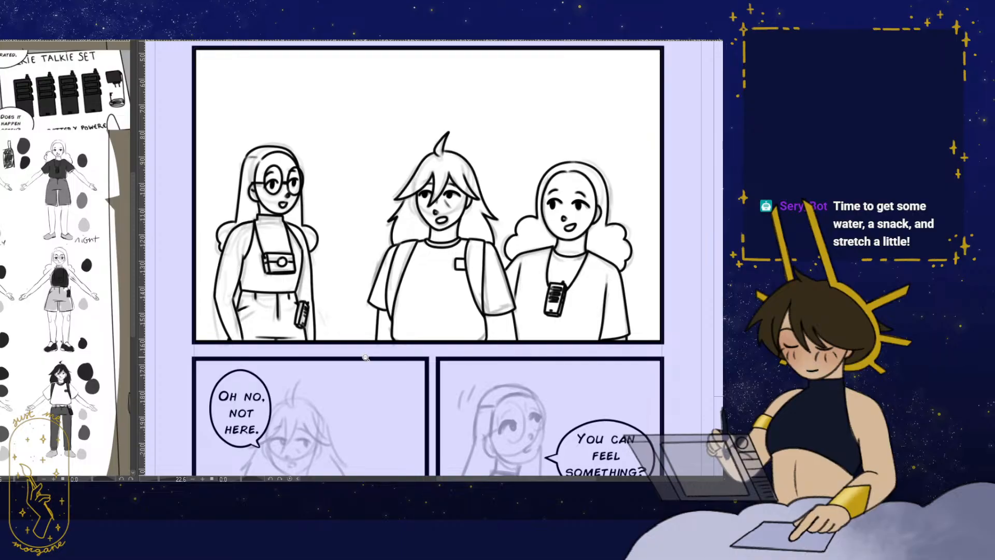
drag(417, 350, 400, 275)
scroll(415, 331, down, 2)
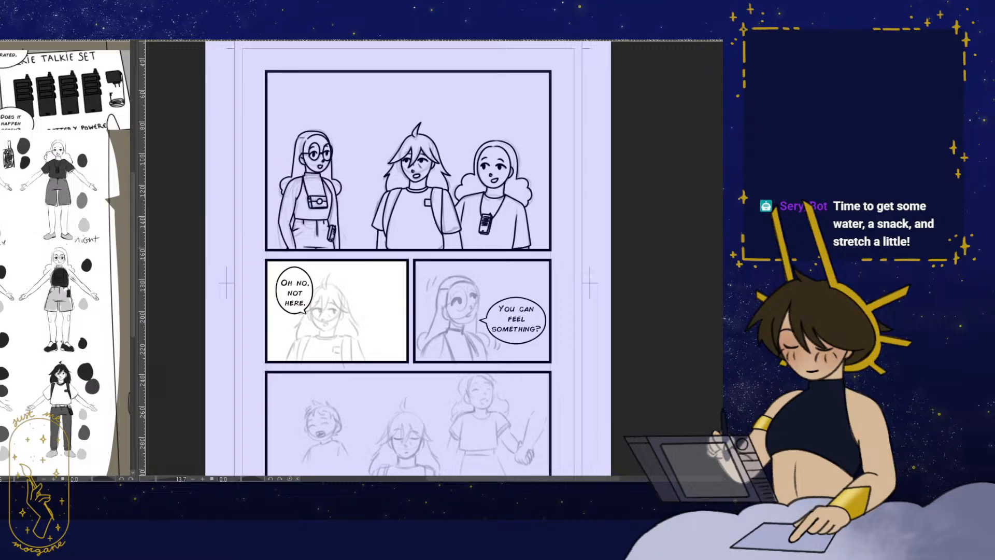
drag(385, 341, 400, 324)
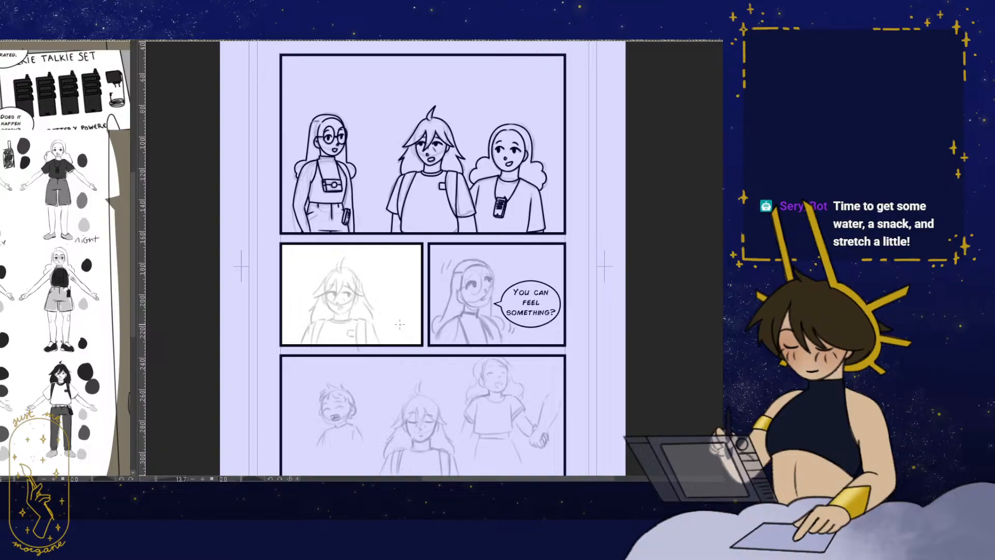
- Ink the curved tuft of hair on top of the character's head in the second row's first panel
drag(350, 320, 332, 309)
mouse_move(324, 270)
mouse_down()
mouse_move(368, 239)
mouse_move(386, 265)
mouse_up()
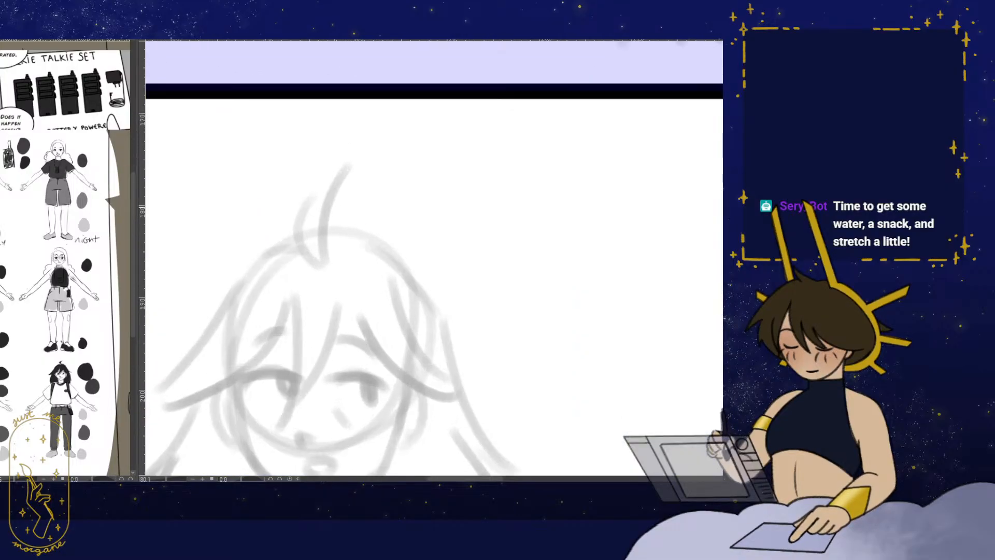
mouse_move(312, 246)
mouse_down()
mouse_move(300, 212)
mouse_move(353, 162)
mouse_up()
drag(351, 163, 325, 241)
- Ink the pointed center bang over the nose and the bang sweeping out to one side
drag(332, 325, 401, 235)
mouse_move(401, 236)
mouse_down()
mouse_move(411, 238)
mouse_move(320, 377)
mouse_up()
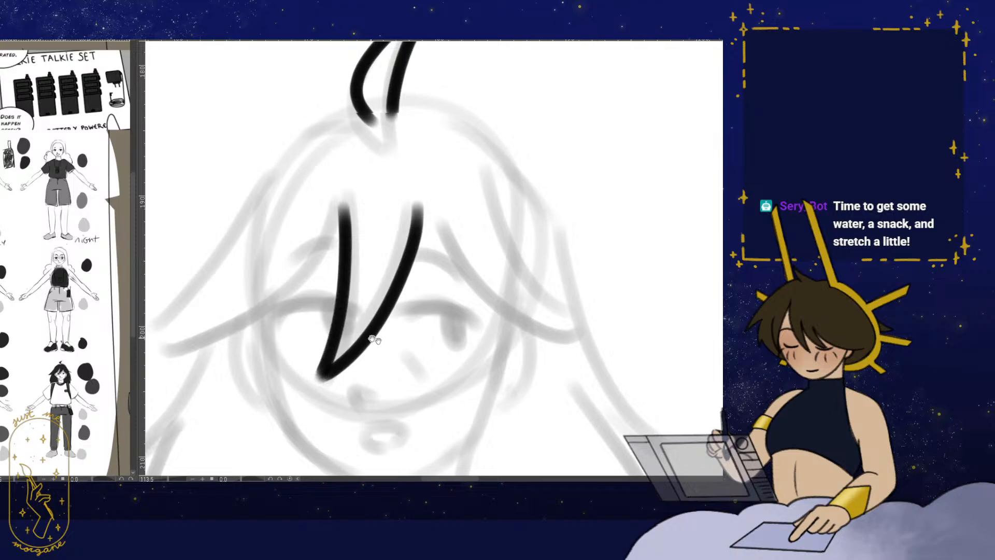
drag(374, 339, 435, 369)
mouse_move(406, 236)
mouse_down()
mouse_move(399, 264)
mouse_move(274, 367)
mouse_move(223, 372)
mouse_up()
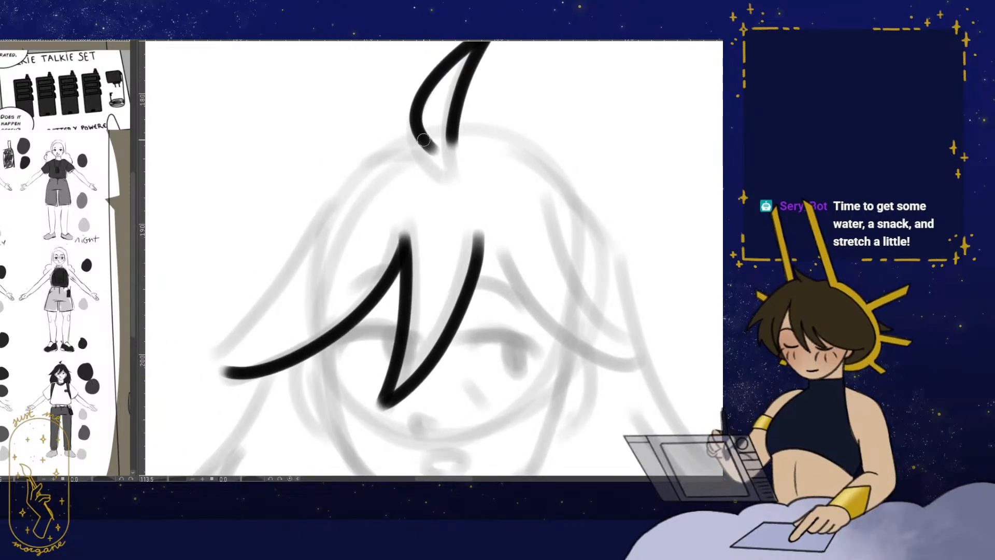
- Ink the crown outline on both sides of the tuft, the opposite bang and the pointed outer lock beside it
key(h)
drag(379, 325, 416, 314)
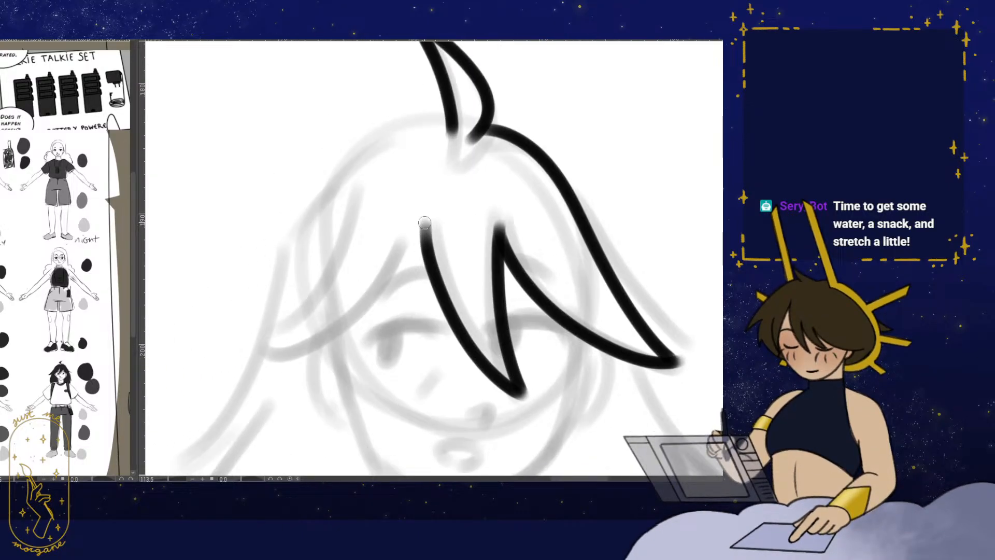
mouse_move(424, 223)
mouse_down()
mouse_move(358, 327)
mouse_move(274, 365)
mouse_up()
drag(340, 337, 365, 319)
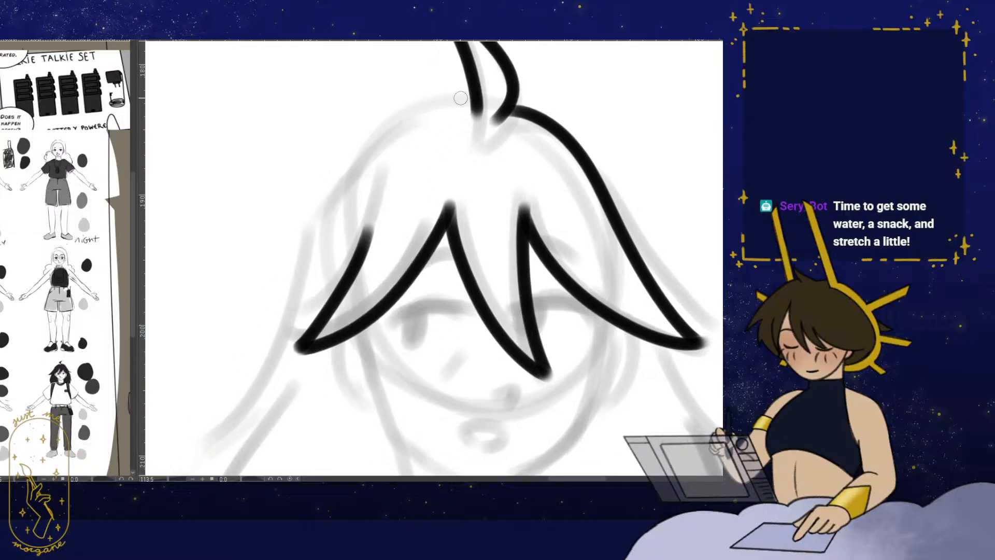
mouse_move(408, 113)
mouse_down()
mouse_move(330, 186)
mouse_move(290, 315)
mouse_move(215, 430)
mouse_up()
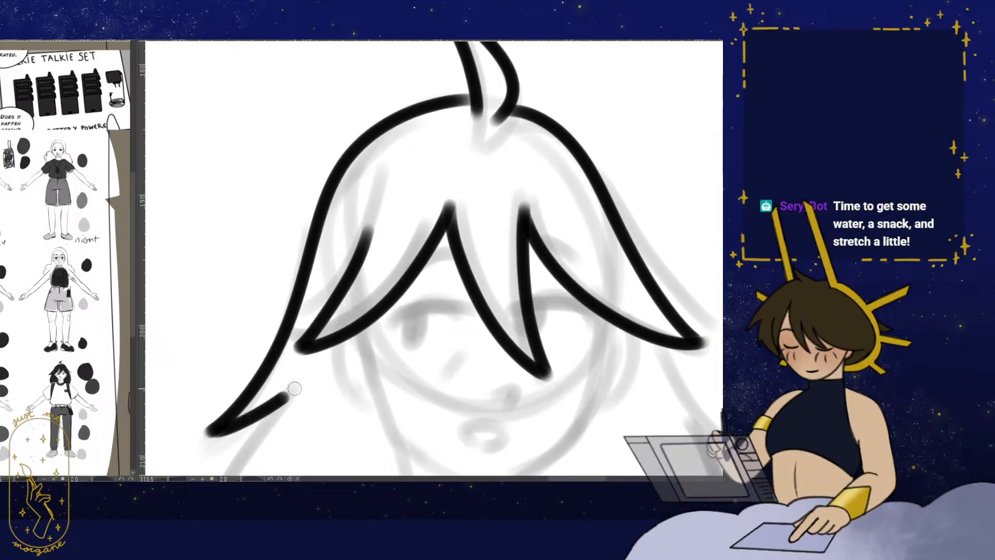
- Ink the first cheek line from the bangs down to the chin
key(h)
drag(493, 404, 282, 271)
drag(330, 233, 364, 295)
drag(366, 260, 366, 267)
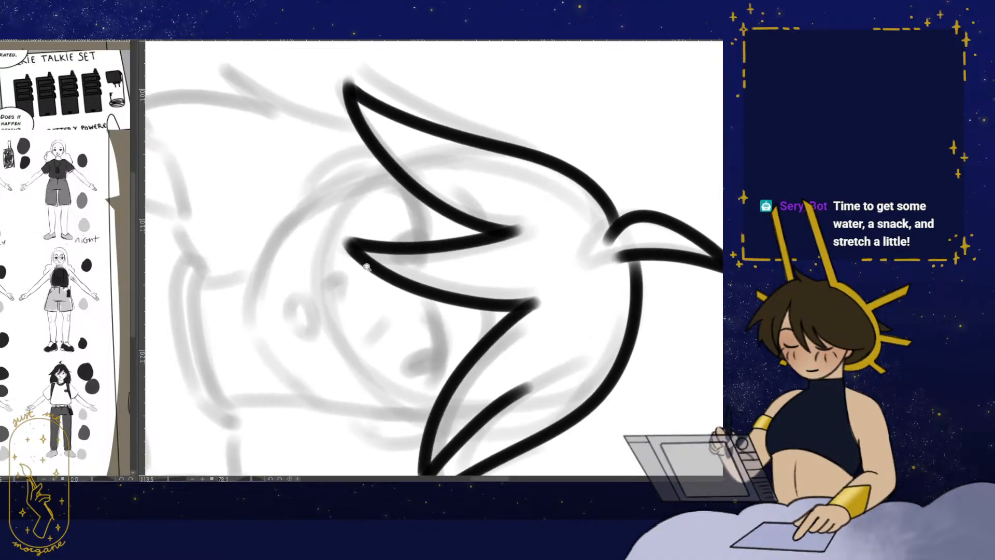
scroll(366, 268, up, 2)
drag(409, 153, 369, 166)
drag(220, 317, 221, 342)
mouse_move(433, 428)
mouse_down()
mouse_move(411, 427)
mouse_move(233, 337)
mouse_up()
mouse_move(312, 277)
mouse_down()
mouse_move(333, 294)
mouse_move(348, 341)
mouse_up()
drag(328, 156, 283, 216)
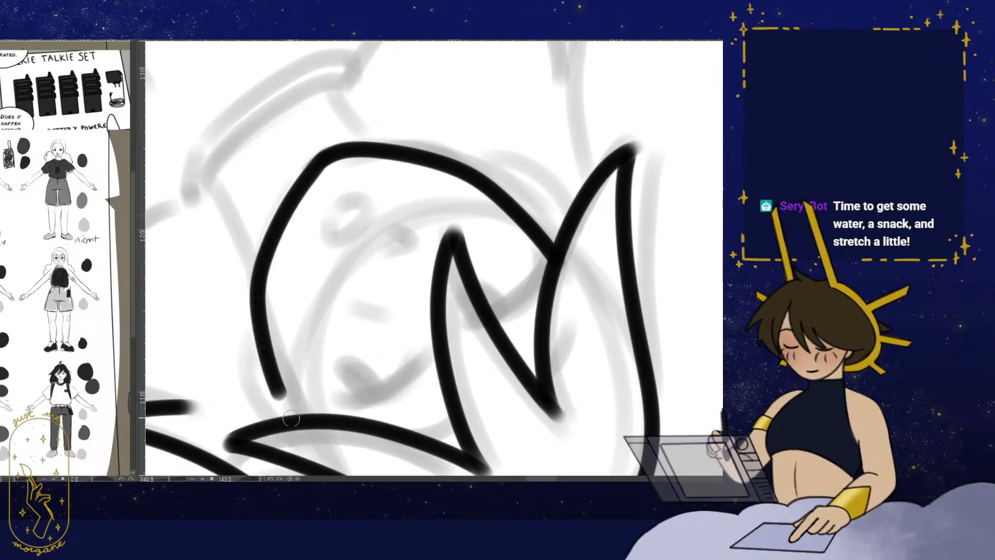
drag(291, 418, 294, 420)
key(r)
drag(460, 342, 327, 357)
drag(475, 364, 461, 340)
key(ctrl+z)
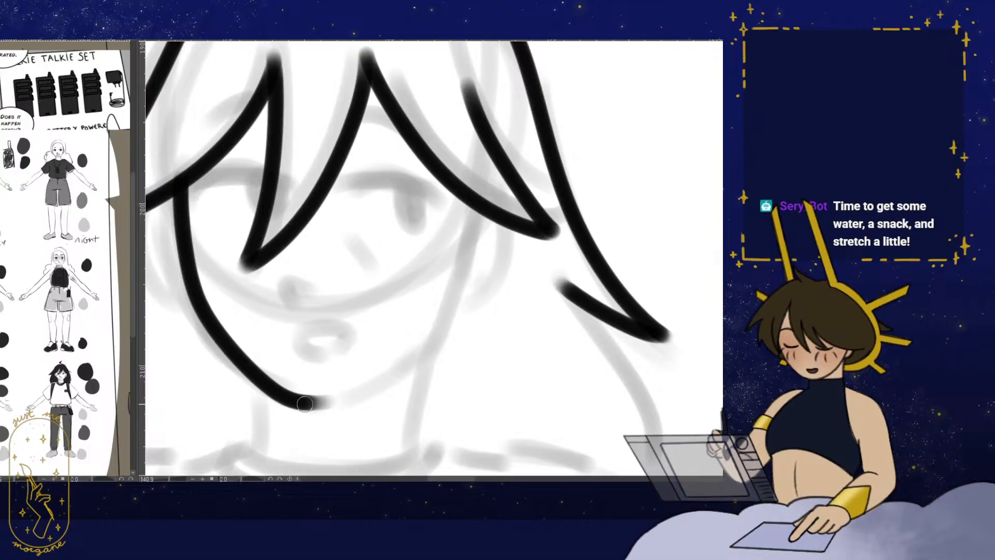
- Ink the jaw from the chin up the opposite cheek to meet the bangs
mouse_move(305, 404)
mouse_down()
mouse_move(377, 378)
mouse_move(449, 304)
mouse_up()
mouse_move(458, 394)
mouse_down()
mouse_move(420, 404)
mouse_move(308, 328)
mouse_move(291, 234)
mouse_up()
key(h)
drag(434, 249, 477, 223)
mouse_move(490, 204)
mouse_down()
mouse_move(476, 231)
mouse_move(317, 331)
mouse_up()
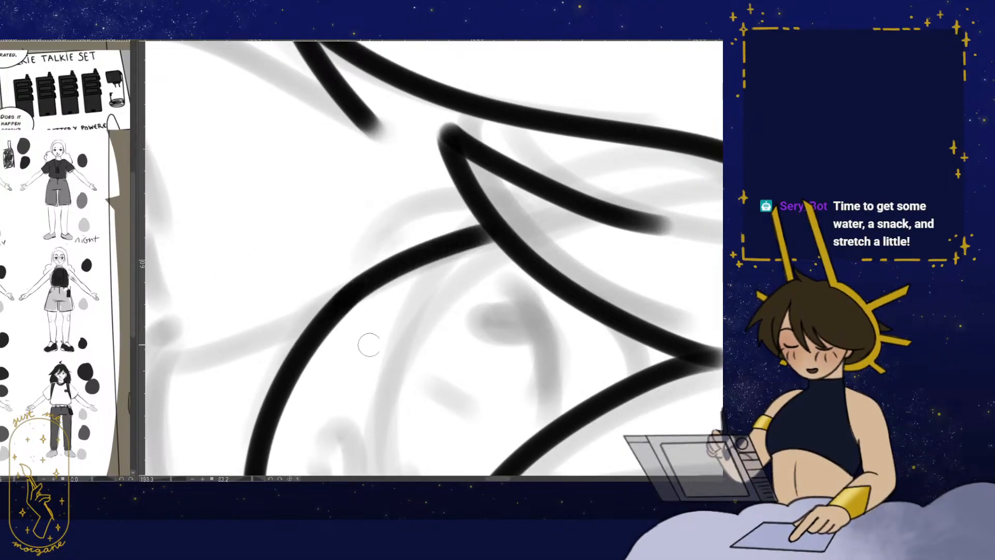
- Ink the partly covered ear between the cheek and the side bang
key(r)
key(h)
drag(557, 410, 558, 363)
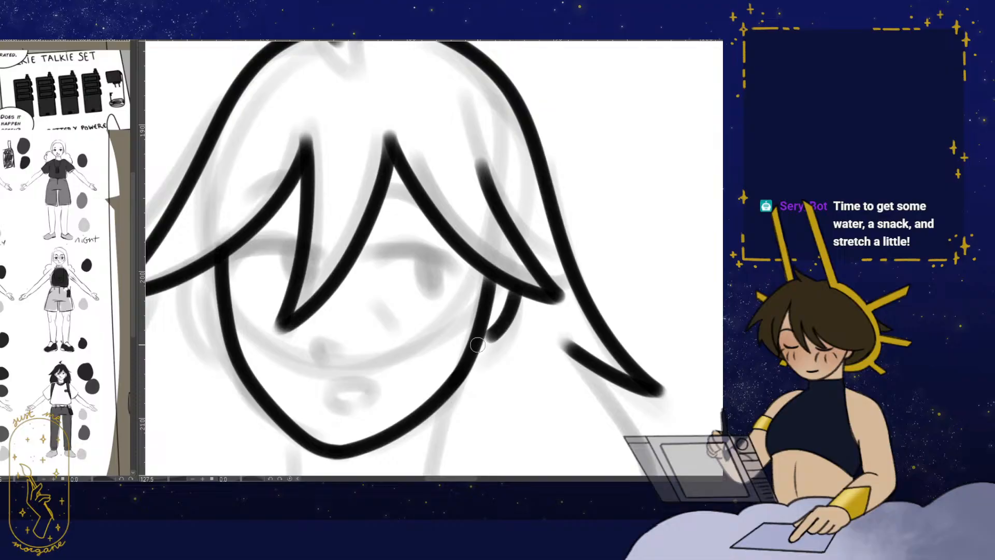
drag(478, 345, 477, 347)
- Ink the small round nose and the open oval mouth
drag(502, 361, 529, 343)
drag(394, 350, 397, 338)
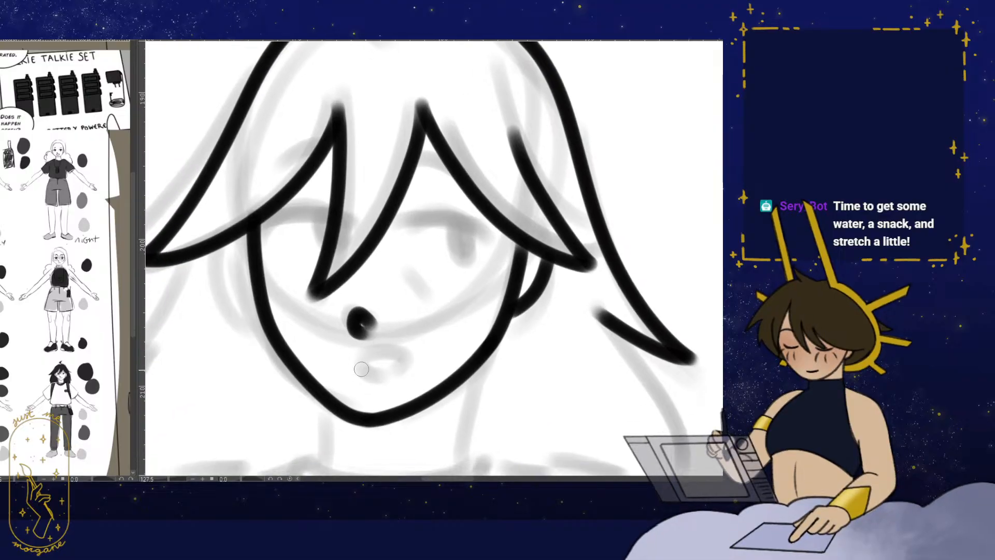
drag(368, 375, 389, 375)
- Ink both eyelids, the sideways-looking irises and the short diagonal mark on the cheek
drag(450, 334, 471, 404)
drag(456, 305, 527, 306)
mouse_move(491, 280)
mouse_down()
mouse_move(496, 322)
mouse_move(483, 286)
mouse_up()
mouse_move(325, 280)
mouse_down()
mouse_move(261, 283)
mouse_move(324, 315)
mouse_up()
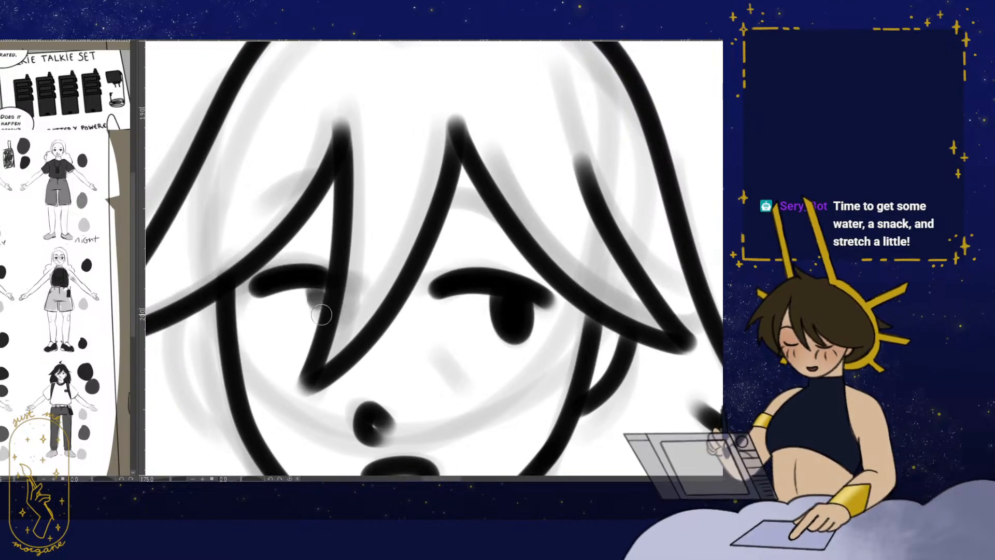
mouse_move(422, 328)
mouse_down()
mouse_move(411, 300)
mouse_move(459, 355)
mouse_up()
drag(372, 302, 369, 329)
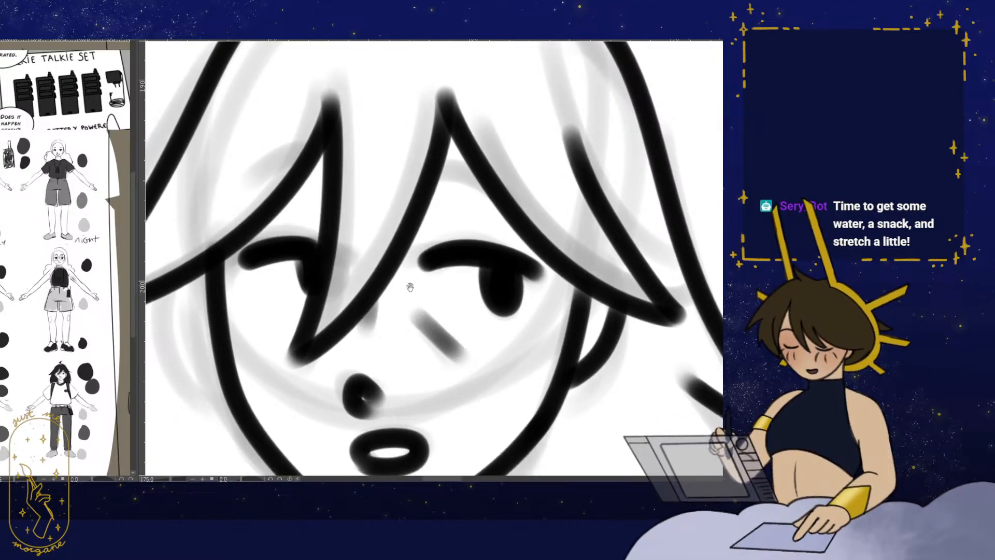
- Ink both short eyebrows where they show between the bangs
drag(409, 285, 408, 309)
drag(443, 210, 483, 214)
mouse_move(292, 220)
mouse_down()
mouse_move(322, 212)
mouse_move(460, 319)
mouse_move(462, 310)
mouse_up()
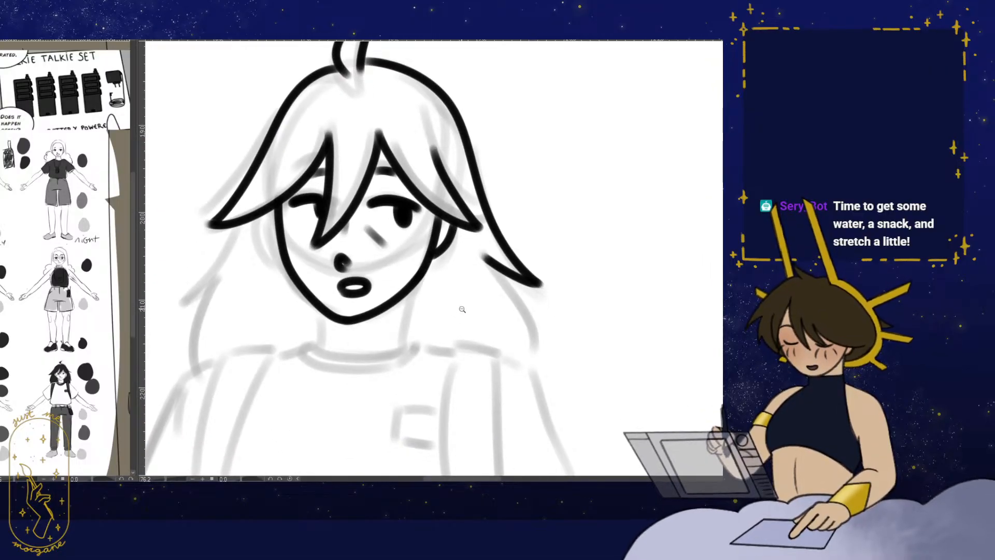
mouse_move(441, 342)
mouse_down()
mouse_move(430, 338)
mouse_move(435, 348)
mouse_up()
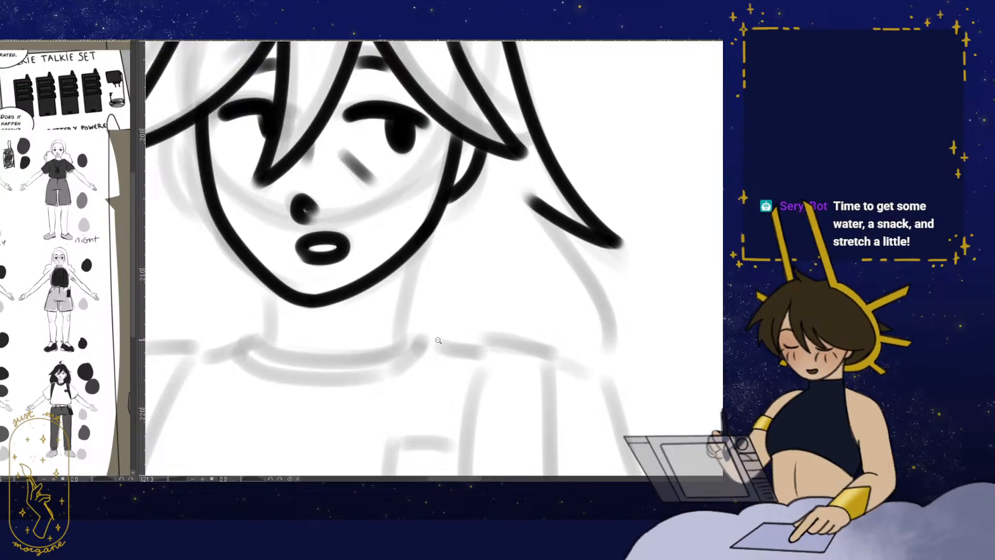
- Ink both sides of the neck and the double-lined round shirt collar
drag(438, 323, 436, 244)
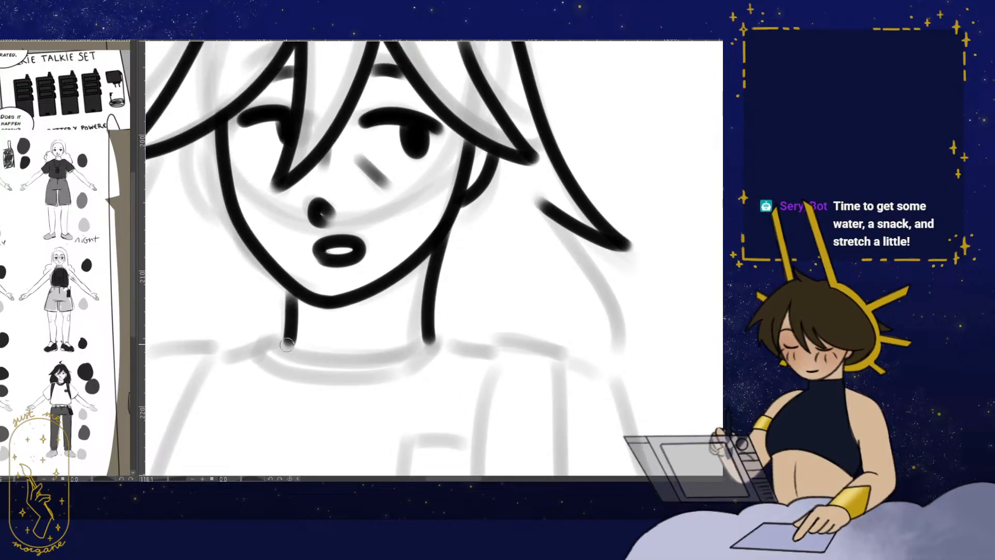
mouse_move(286, 344)
mouse_down()
mouse_move(347, 365)
mouse_move(432, 343)
mouse_up()
drag(291, 307, 291, 294)
mouse_move(295, 311)
mouse_down()
mouse_move(304, 297)
mouse_move(283, 342)
mouse_move(437, 350)
mouse_move(442, 391)
mouse_move(435, 300)
mouse_up()
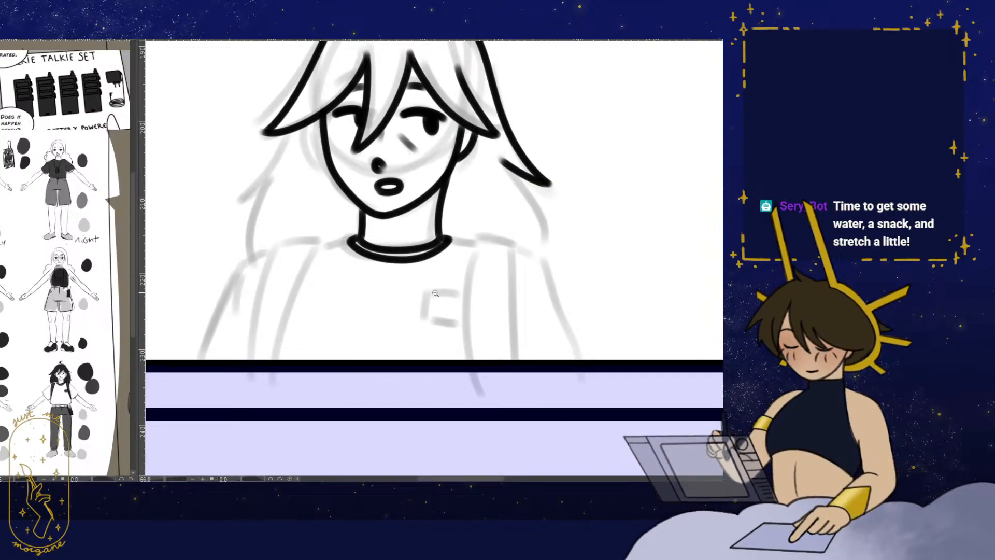
drag(291, 318, 342, 272)
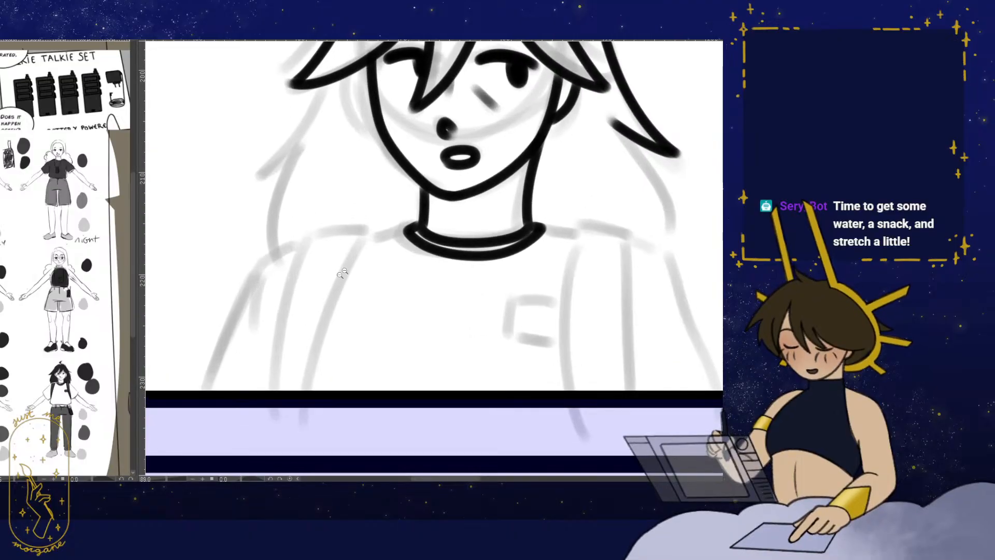
- Ink the backpack strap on the figure's left-hand side and the shoulder line joining it to the collar
mouse_move(371, 231)
mouse_down()
mouse_move(312, 234)
mouse_move(267, 388)
mouse_up()
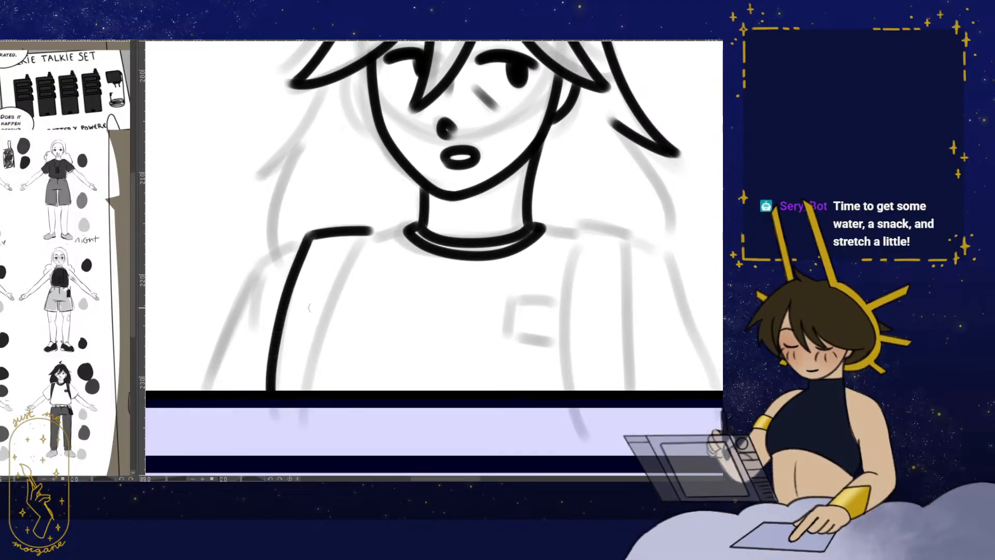
drag(368, 234, 310, 388)
scroll(385, 248, up, 1)
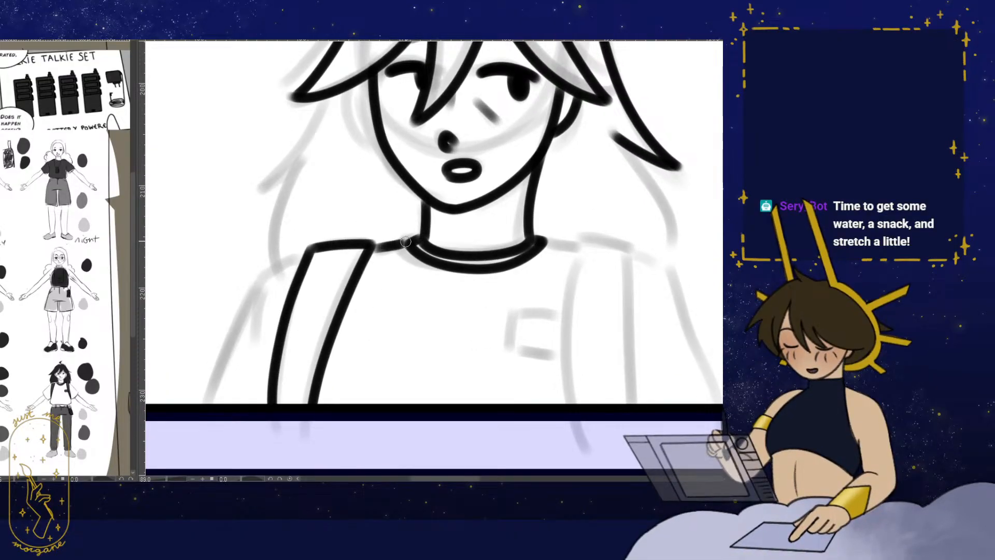
drag(409, 243, 374, 248)
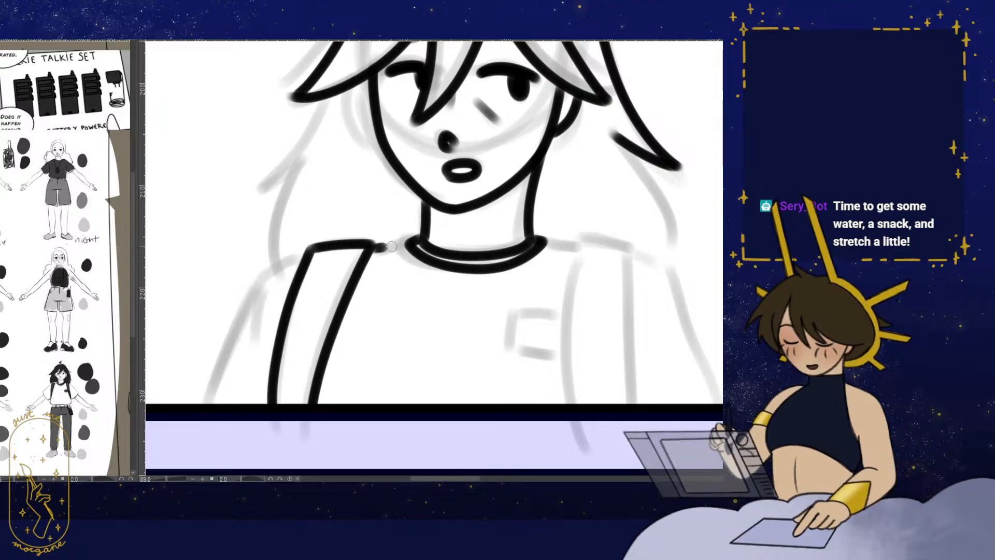
- Ink the second backpack strap on the opposite shoulder and the short shoulder line between it and the collar
key(h)
mouse_move(282, 241)
mouse_down()
mouse_move(331, 228)
mouse_move(289, 233)
mouse_up()
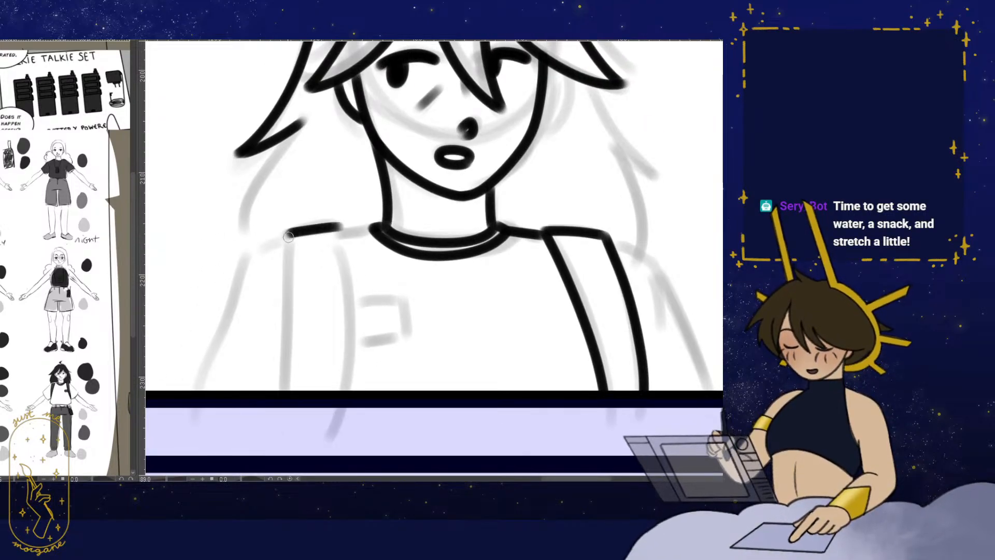
drag(346, 262, 343, 391)
key(h)
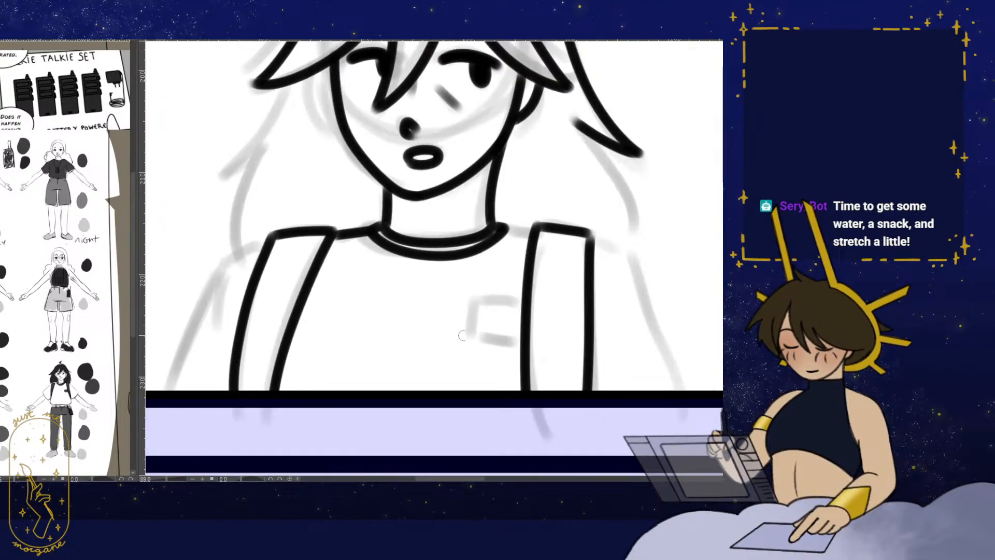
mouse_move(533, 241)
mouse_down()
mouse_move(525, 256)
mouse_move(528, 247)
mouse_up()
drag(523, 250, 512, 250)
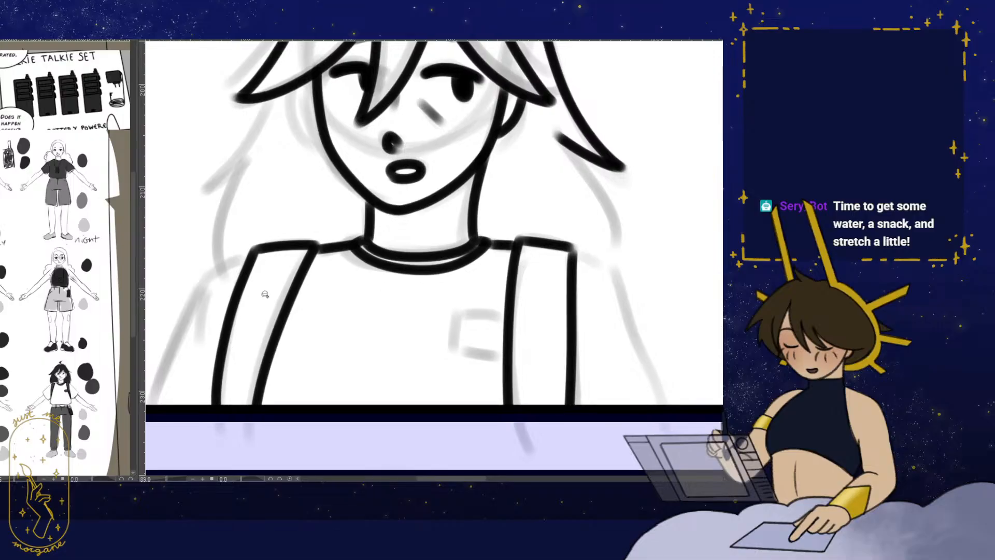
- Ink the outer shoulder and arm lines on both sides and the small rectangular chest pocket beside the strap
mouse_move(245, 279)
mouse_down()
mouse_move(317, 264)
mouse_move(200, 427)
mouse_up()
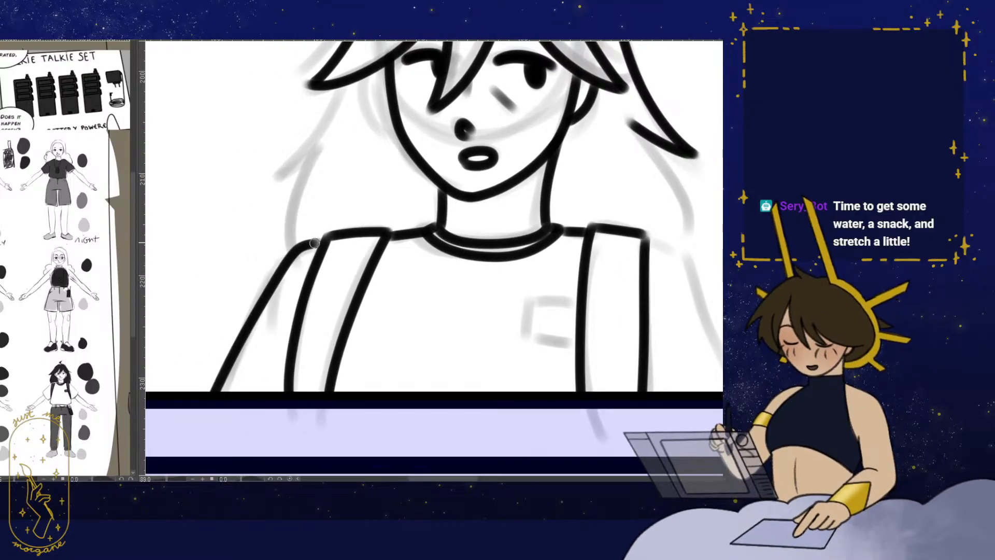
key(h)
drag(255, 326, 368, 304)
drag(311, 237, 262, 363)
key(h)
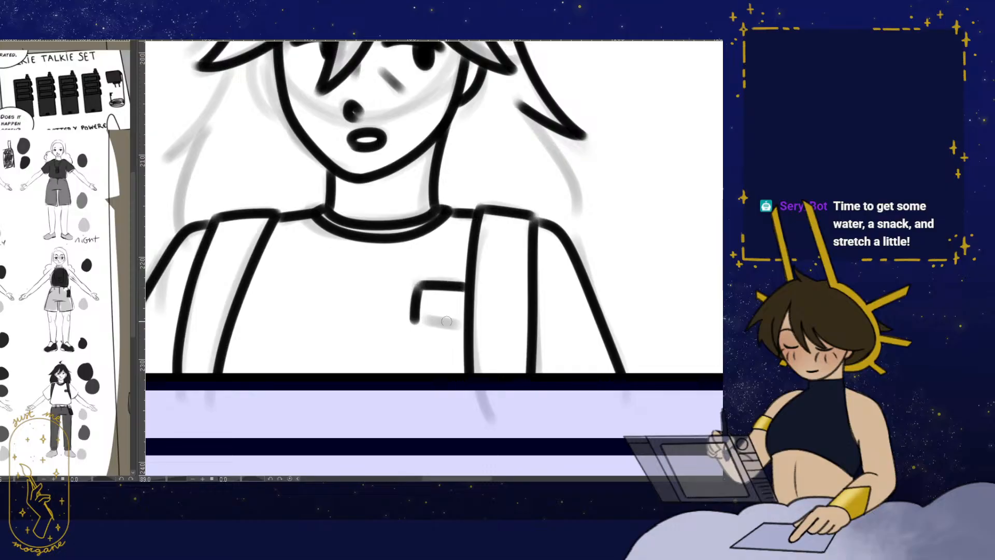
drag(432, 342, 416, 376)
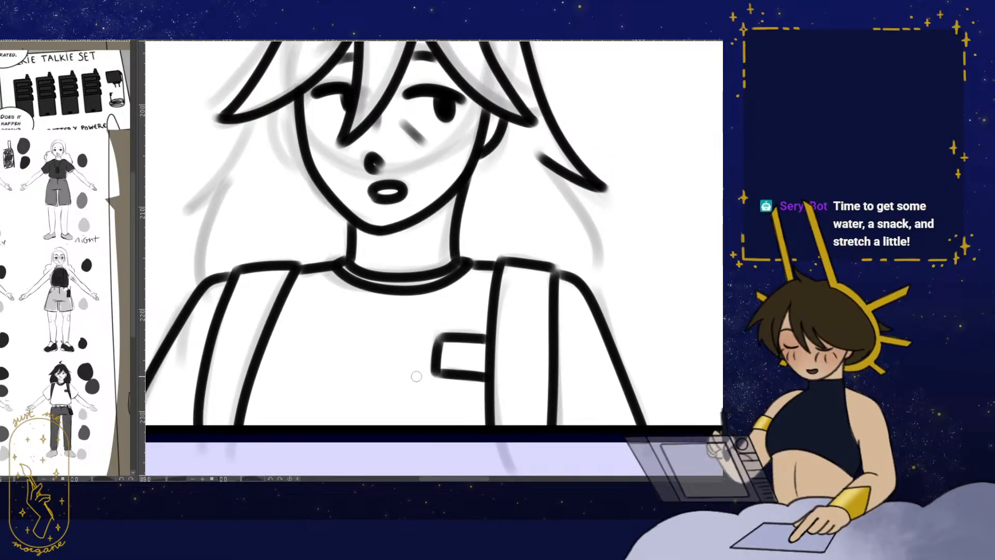
- Ink the lower hair locks falling from the jagged tips to the shoulders on both sides of the face
mouse_move(282, 290)
mouse_down()
mouse_move(309, 326)
mouse_move(308, 345)
mouse_up()
drag(275, 177, 249, 213)
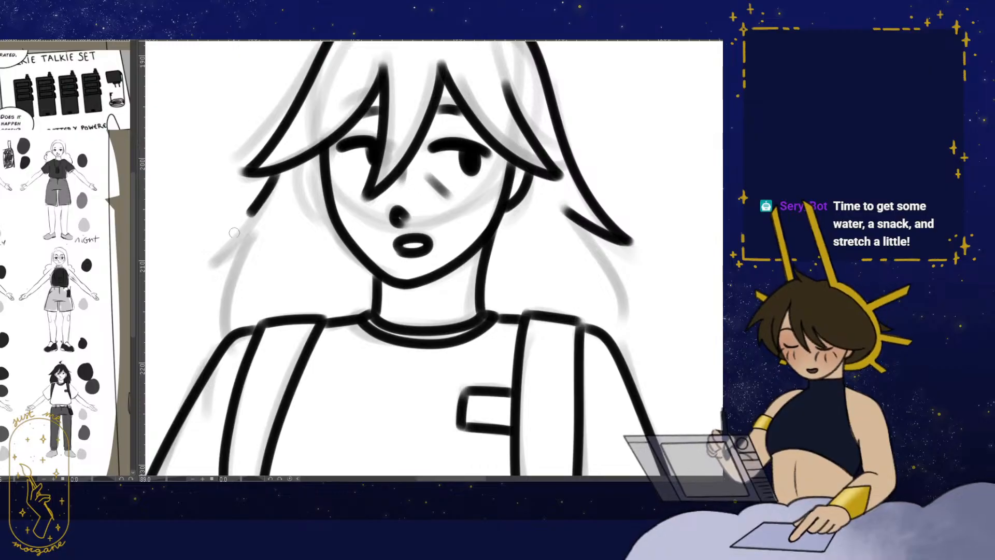
drag(232, 327, 233, 331)
key(h)
drag(368, 304, 378, 324)
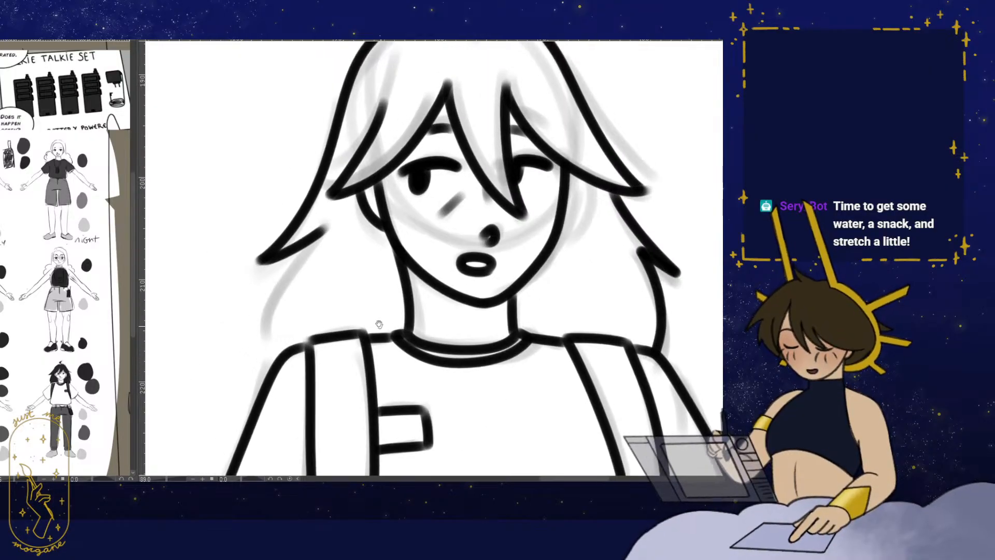
mouse_move(319, 232)
mouse_down()
mouse_move(284, 276)
mouse_move(275, 357)
mouse_up()
drag(374, 259, 316, 262)
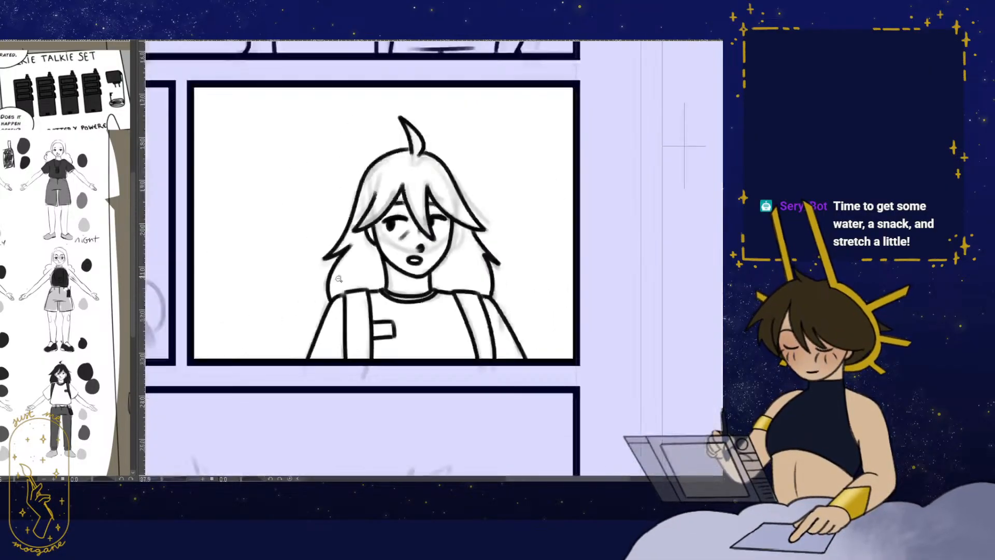
key(h)
drag(469, 324, 469, 365)
drag(469, 365, 337, 374)
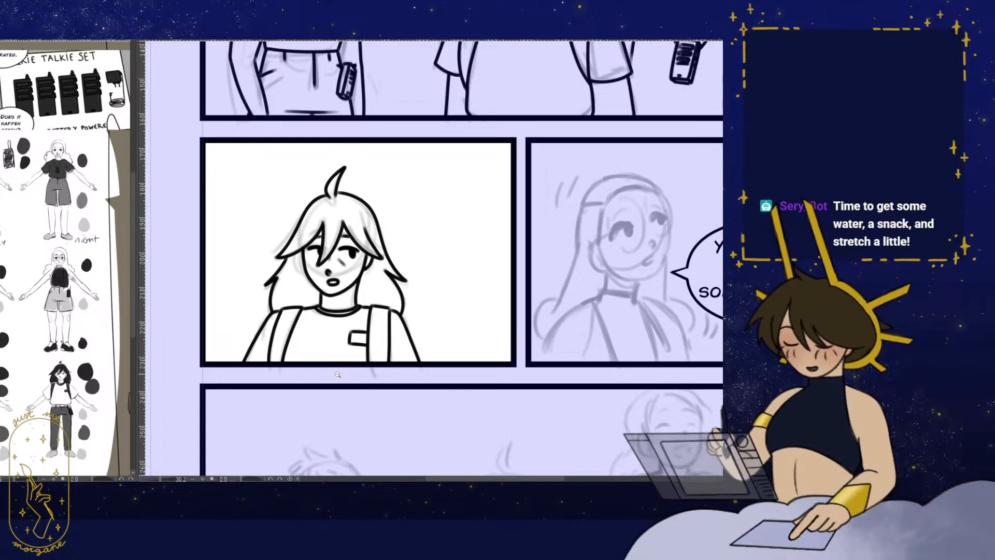
- Switch to the second panel of the row and ink the long-haired character's tilted oval face outline
drag(510, 398, 384, 333)
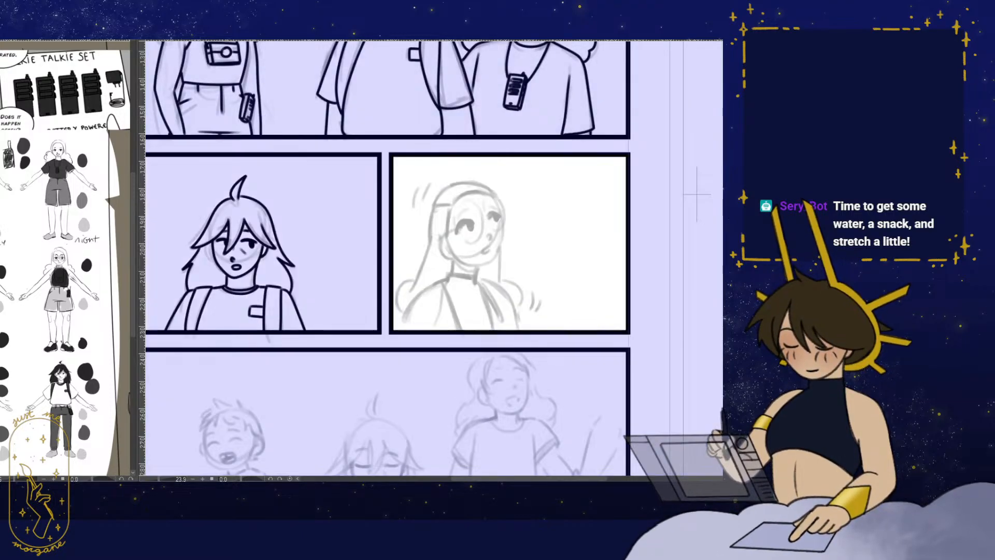
drag(697, 194, 616, 211)
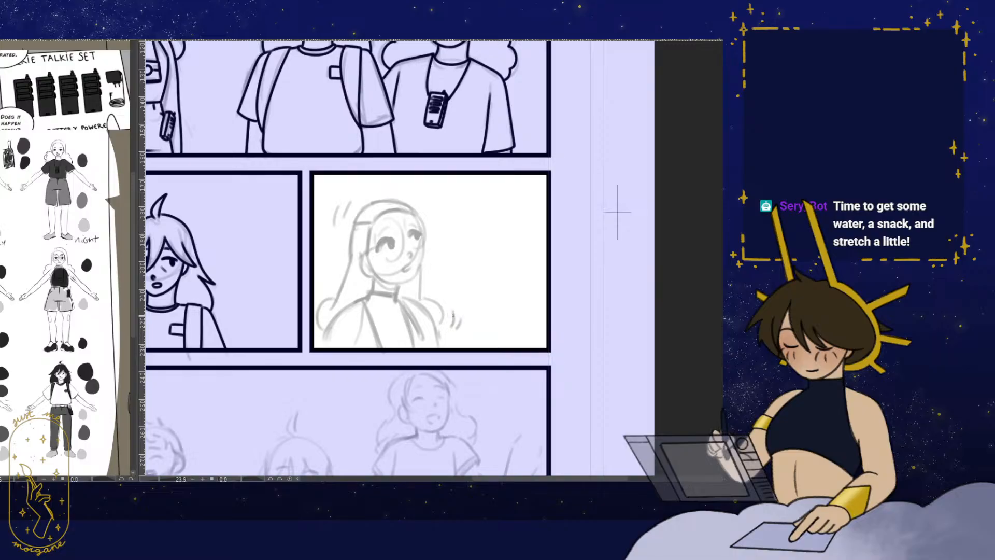
drag(429, 288, 421, 311)
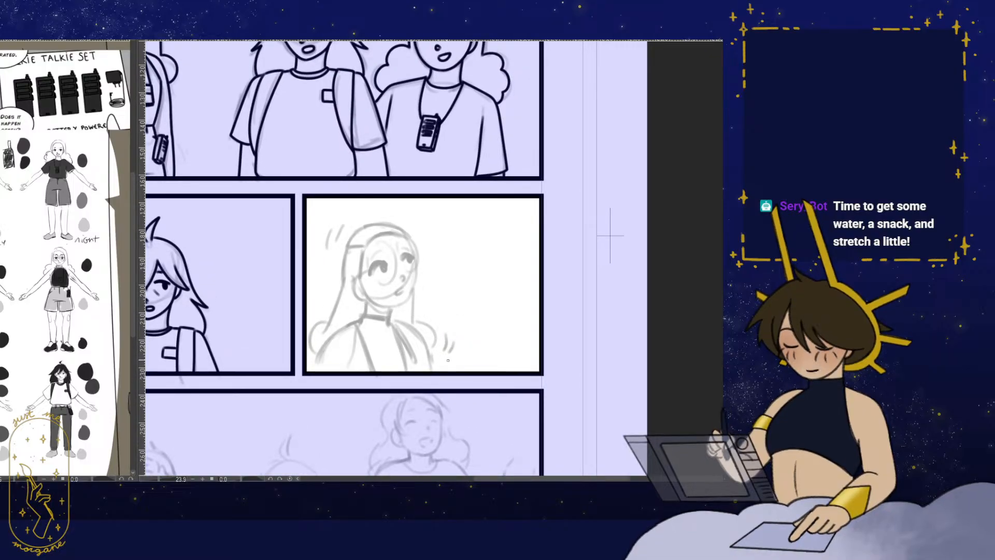
drag(420, 319, 441, 345)
drag(437, 397, 318, 336)
mouse_move(363, 241)
mouse_down()
mouse_move(354, 268)
mouse_move(392, 269)
mouse_move(405, 189)
mouse_up()
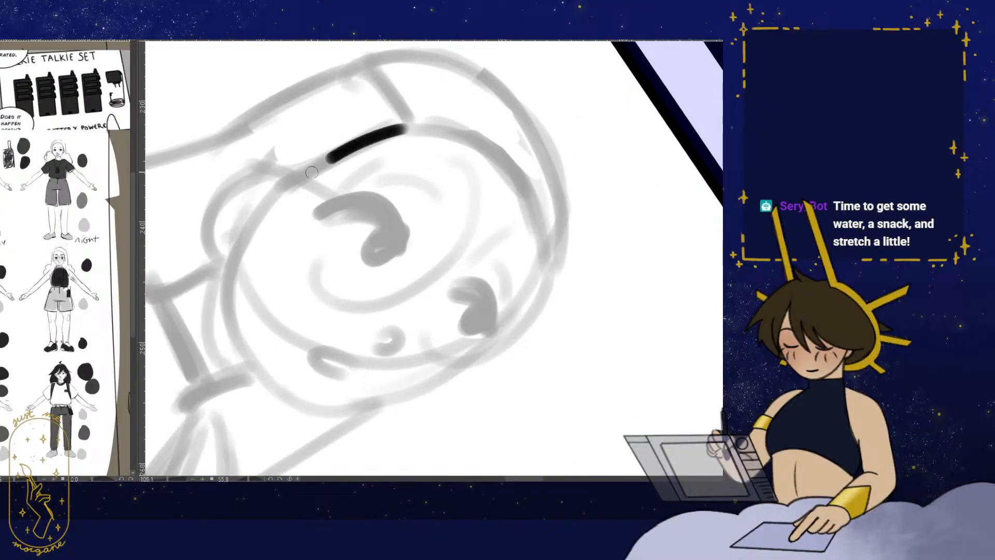
key(h)
drag(522, 406, 429, 254)
drag(482, 271, 500, 262)
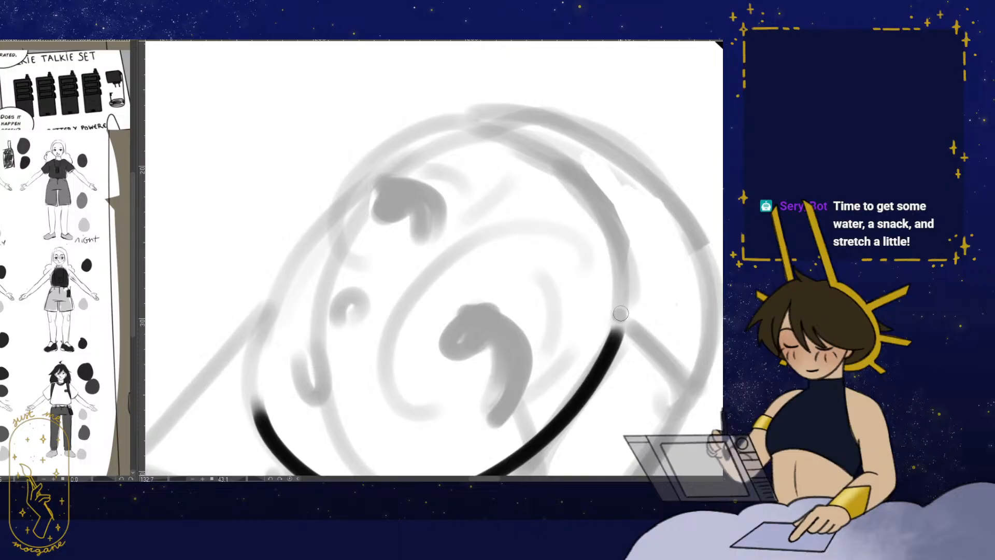
mouse_move(620, 313)
mouse_down()
mouse_move(599, 208)
mouse_move(422, 137)
mouse_move(266, 314)
mouse_move(279, 433)
mouse_up()
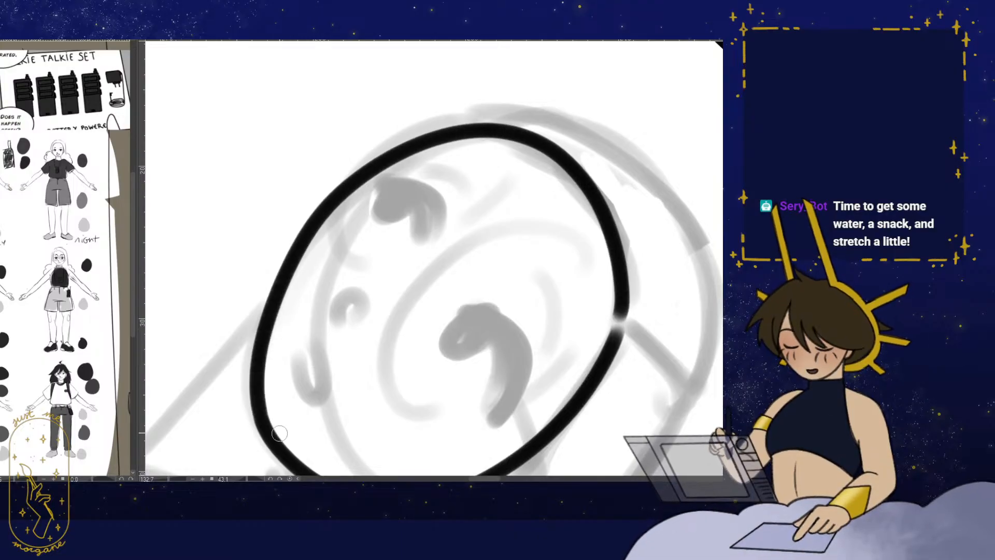
key(ctrl+z)
mouse_move(621, 291)
mouse_down()
mouse_move(634, 216)
mouse_move(559, 113)
mouse_move(334, 186)
mouse_up()
key(h)
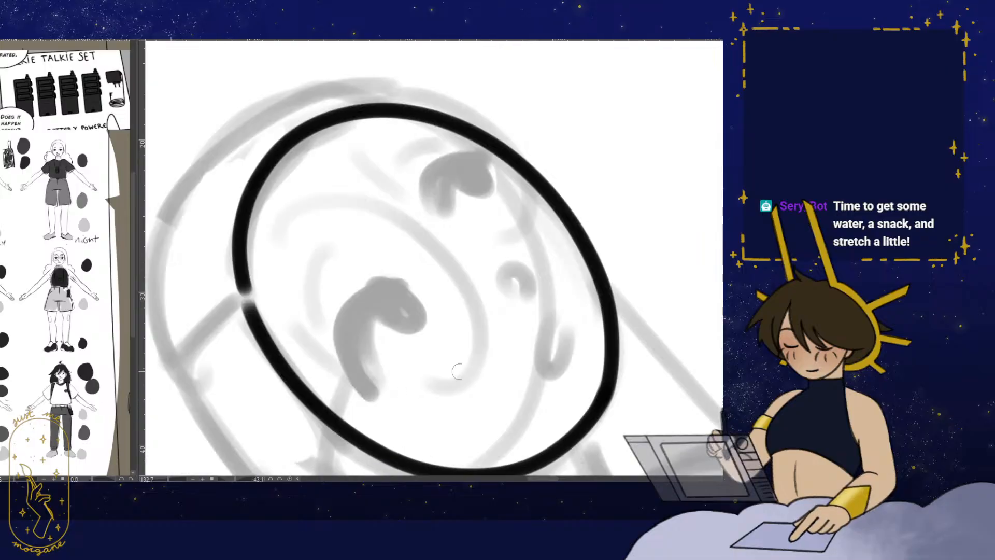
- Ink the facial features: small nose, open mouth, both upward-looking eyes and the short raised eyebrows
key(ctrl+at)
drag(554, 329, 533, 290)
mouse_move(456, 297)
mouse_down()
mouse_move(458, 290)
mouse_move(460, 301)
mouse_up()
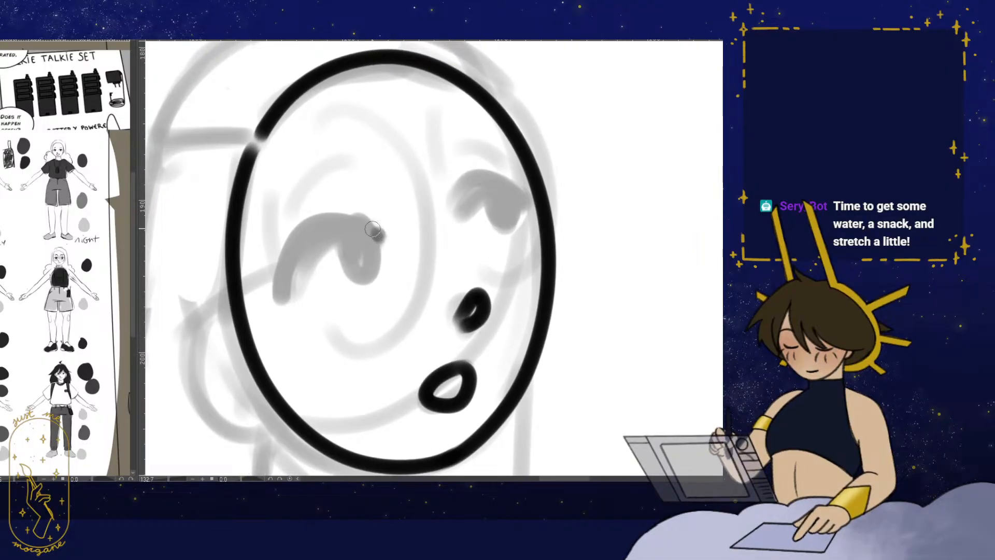
mouse_move(279, 293)
mouse_down()
mouse_move(408, 214)
mouse_move(522, 204)
mouse_move(495, 207)
mouse_move(539, 193)
mouse_up()
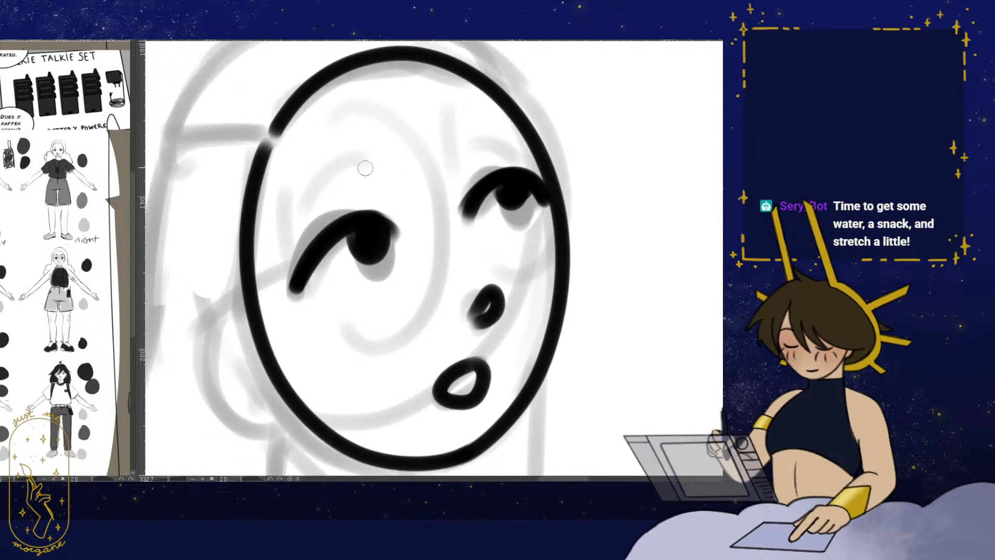
drag(466, 142, 508, 140)
- Ink the rounded ear against the face outline, with a short mark inside it
scroll(518, 173, down, 4)
drag(498, 235, 481, 194)
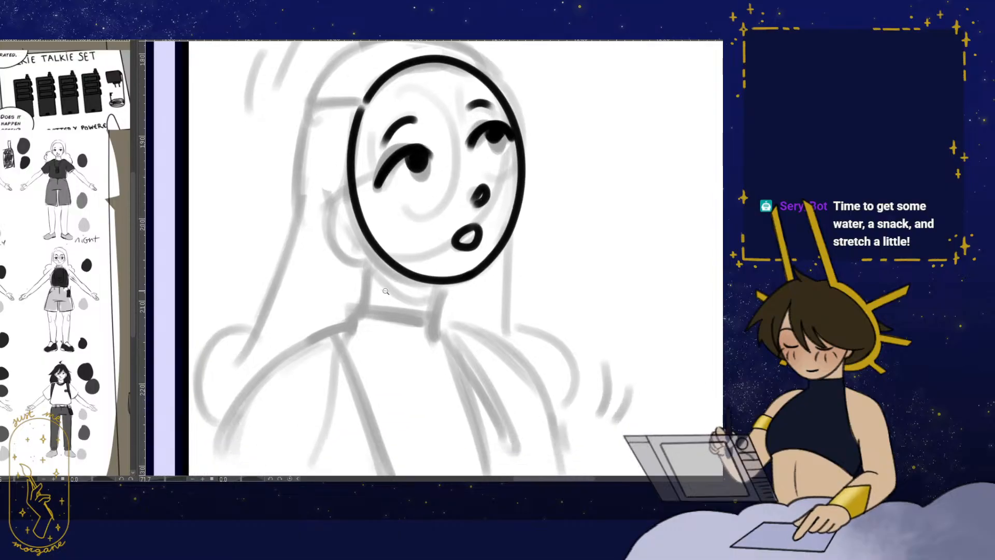
scroll(344, 194, up, 1)
mouse_move(342, 193)
mouse_down()
mouse_move(374, 243)
mouse_move(370, 175)
mouse_up()
scroll(342, 189, up, 2)
- Ink both sides of the neck and the straight high collar with its short side edges
drag(375, 239, 363, 316)
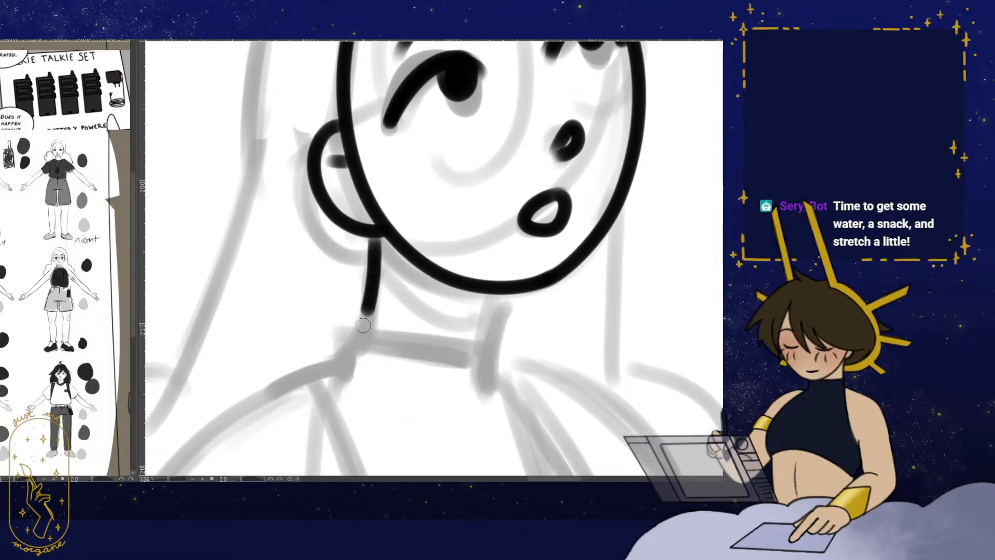
drag(496, 291, 490, 342)
mouse_move(494, 353)
mouse_down()
mouse_move(503, 316)
mouse_move(362, 293)
mouse_up()
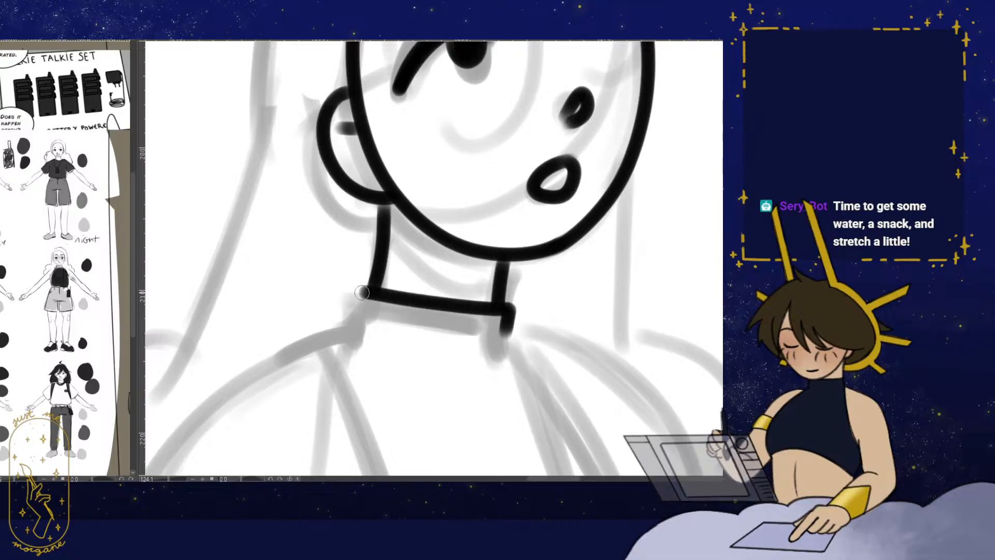
drag(420, 311, 378, 327)
- Ink the short shoulder line beside the collar and the outer edges of both shoulder straps down to the panel border
drag(464, 346, 457, 269)
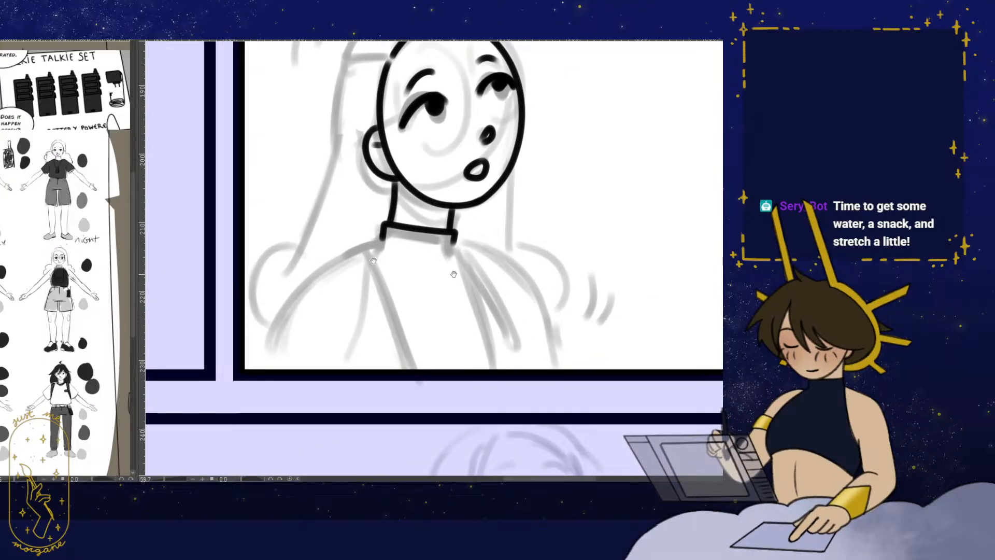
drag(372, 284, 401, 233)
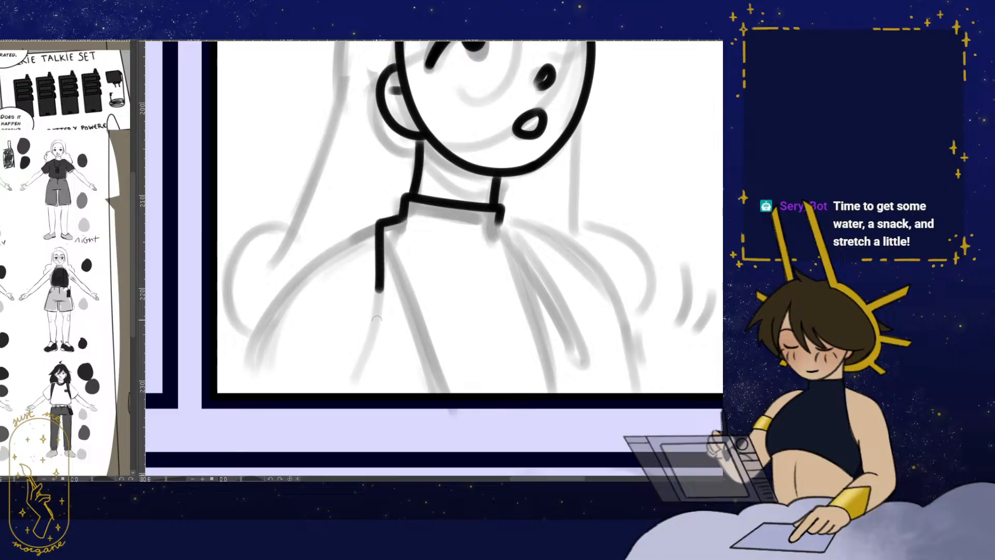
drag(376, 320, 359, 398)
drag(486, 322, 429, 304)
drag(449, 202, 479, 252)
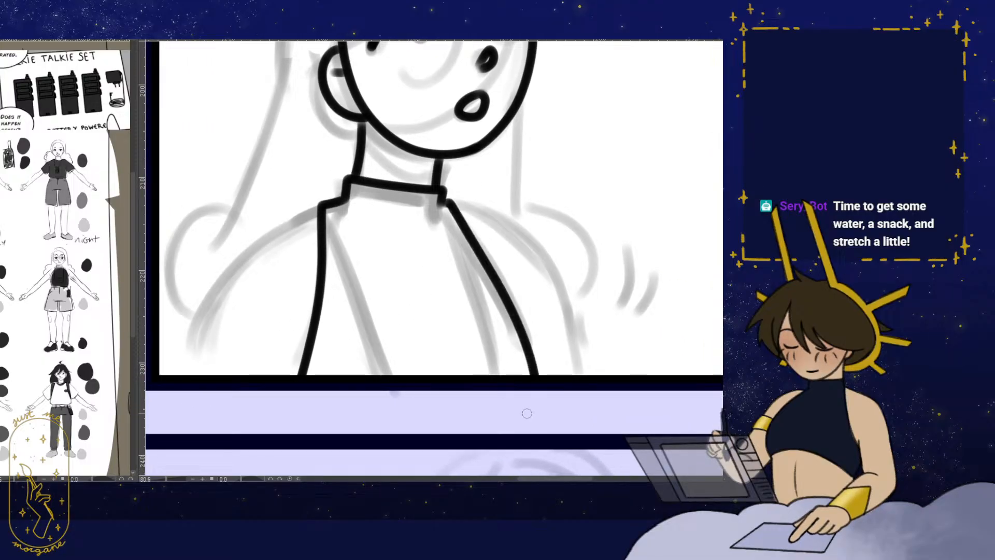
- Ink the rounded shoulder and arm lines on both sides and the inner edges of both shoulder straps
drag(355, 324, 399, 338)
drag(364, 223, 259, 309)
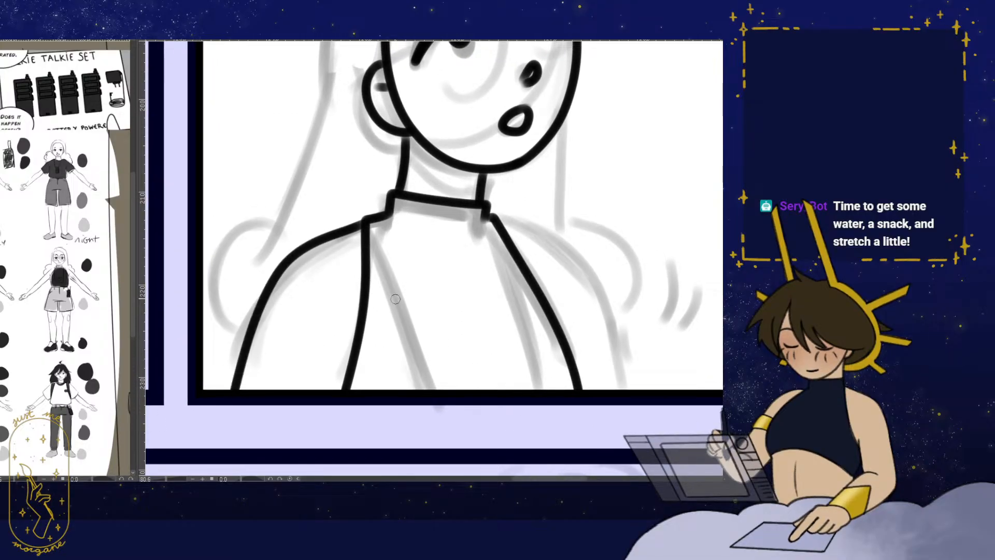
key(h)
drag(395, 299, 439, 297)
key(h)
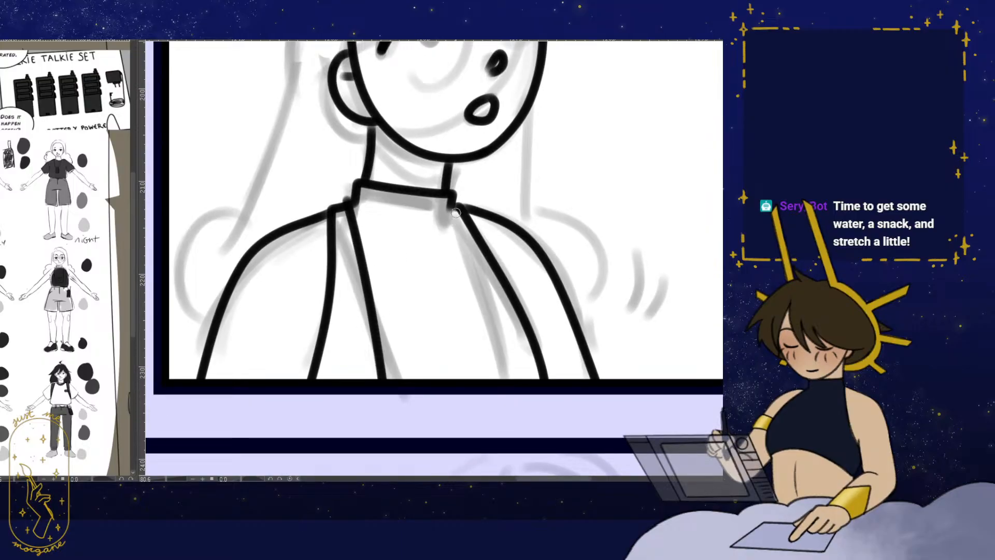
mouse_move(455, 213)
mouse_down()
mouse_move(487, 319)
mouse_move(461, 306)
mouse_move(445, 383)
mouse_up()
- Ink the long hair edge behind the ear and the puffy curl resting on the shoulder below it
drag(337, 220, 351, 161)
mouse_move(337, 100)
mouse_down()
mouse_move(309, 282)
mouse_move(252, 367)
mouse_up()
drag(236, 374, 256, 322)
drag(243, 420, 269, 455)
key(h)
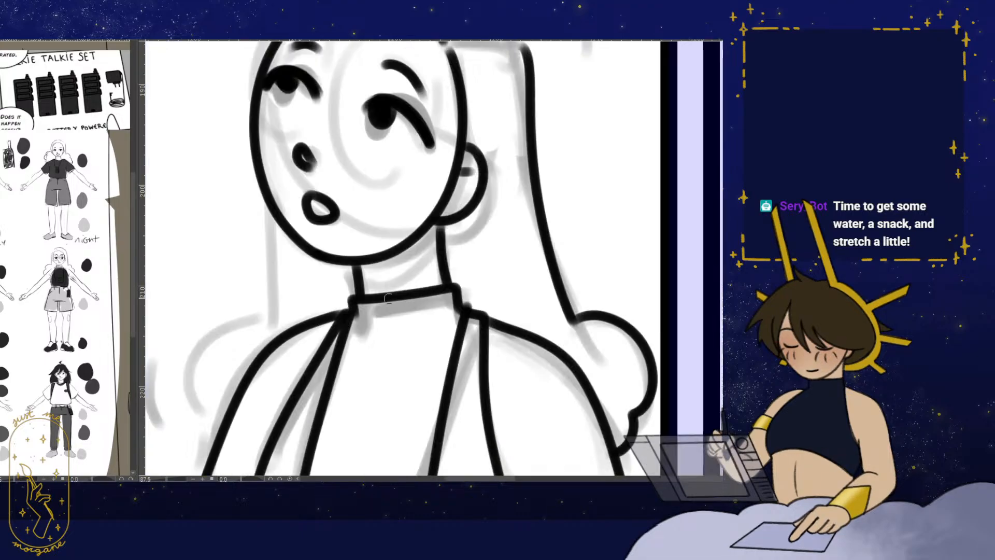
- Ink the curved top of the hair from the back of the head over to the forehead
drag(497, 155, 530, 318)
mouse_move(545, 204)
mouse_down()
mouse_move(485, 141)
mouse_move(320, 170)
mouse_up()
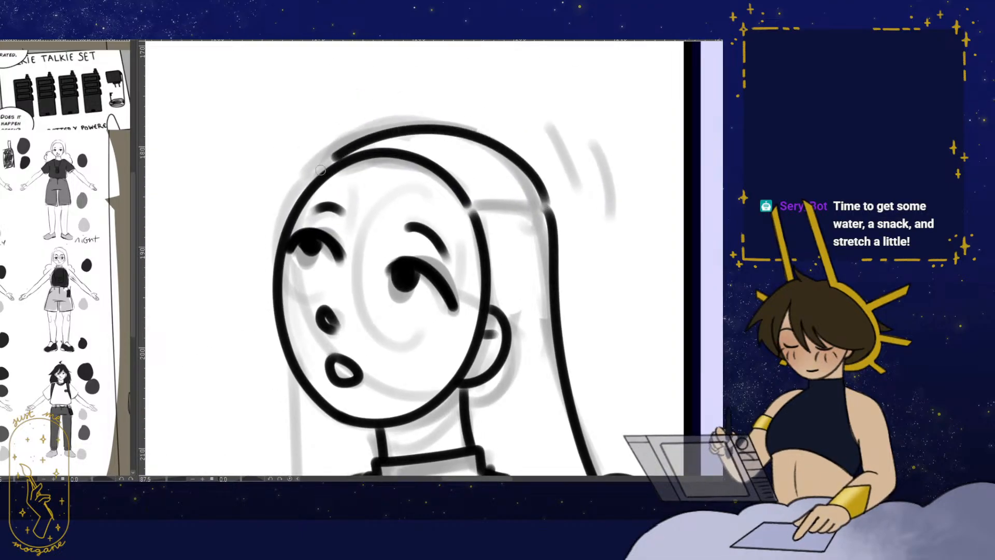
drag(495, 222, 459, 224)
key(h)
- Ink the hair falling past the far side of the face and its rounded curl over the shoulder
drag(560, 346, 568, 312)
drag(511, 274, 504, 235)
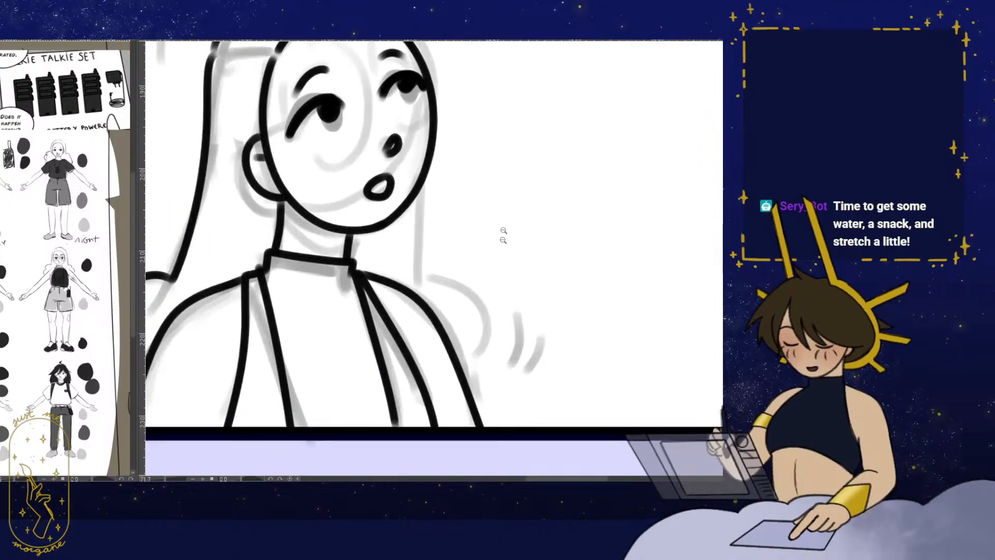
drag(456, 347, 455, 341)
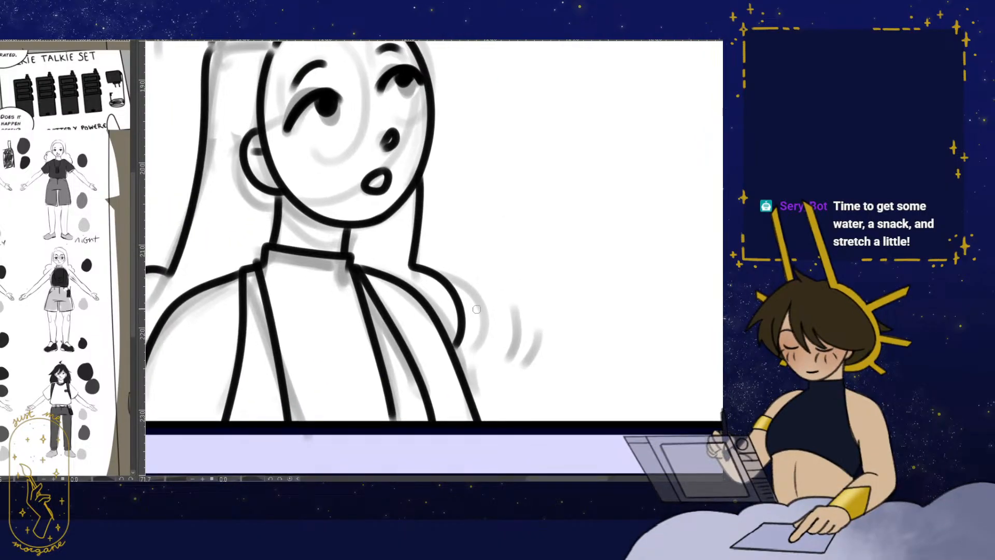
- Ink the motion lines beside the far shoulder and behind the head, plus the short line across the hair above the forehead
mouse_move(477, 289)
mouse_down()
mouse_move(483, 344)
mouse_move(500, 342)
mouse_up()
drag(484, 308, 546, 421)
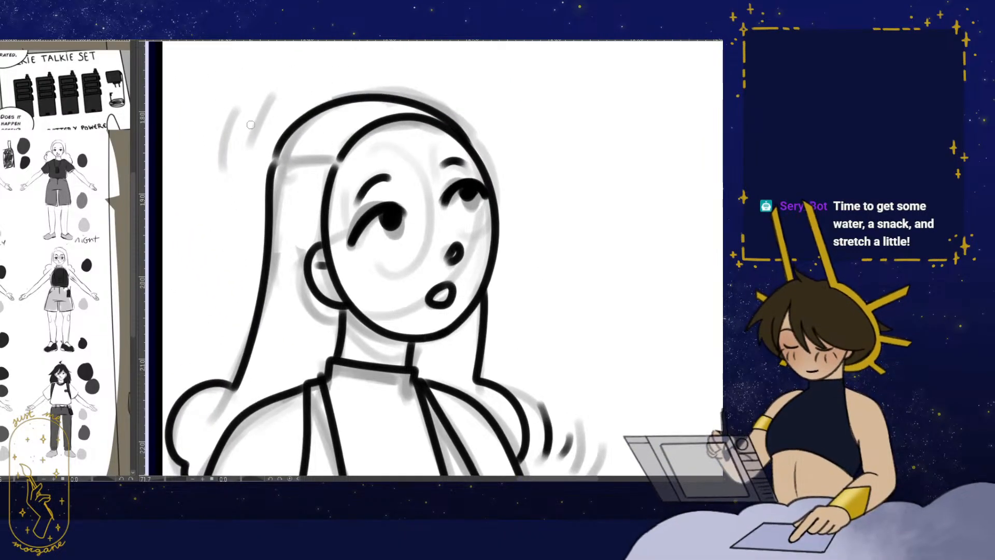
drag(263, 115, 223, 182)
drag(330, 149, 339, 172)
drag(444, 200, 418, 229)
- Ink the two large oval glasses lenses around the long-haired character's eyes
drag(436, 373, 351, 338)
drag(444, 278, 386, 335)
drag(374, 365, 361, 365)
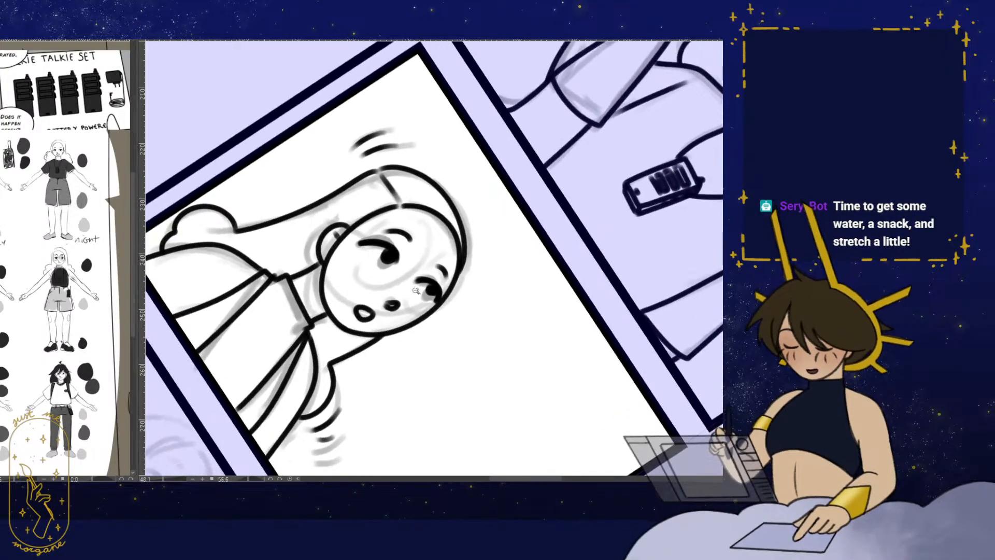
mouse_move(419, 296)
mouse_down()
mouse_move(450, 298)
mouse_move(420, 315)
mouse_move(445, 332)
mouse_move(409, 321)
mouse_up()
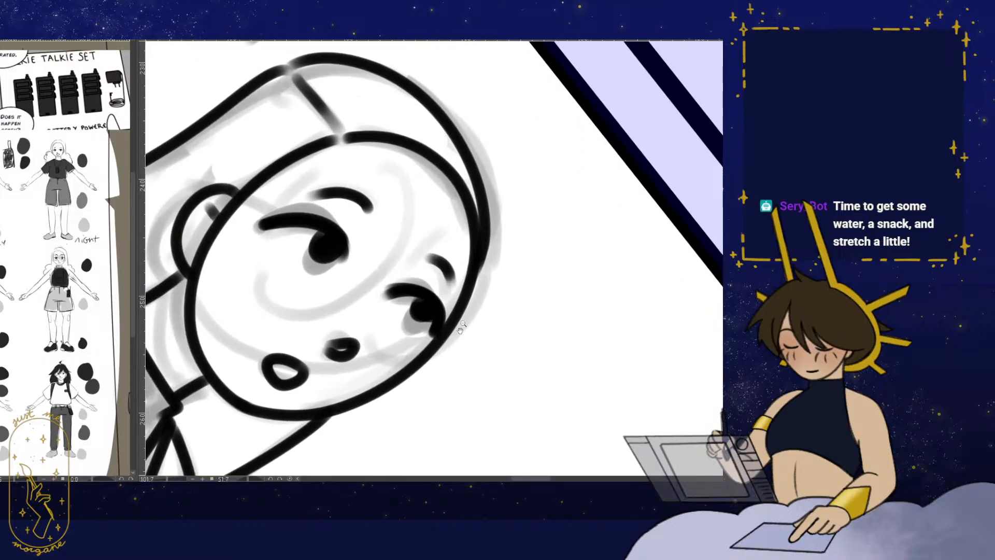
mouse_move(280, 230)
mouse_down()
mouse_move(385, 278)
mouse_move(306, 202)
mouse_move(282, 249)
mouse_up()
drag(363, 342, 353, 299)
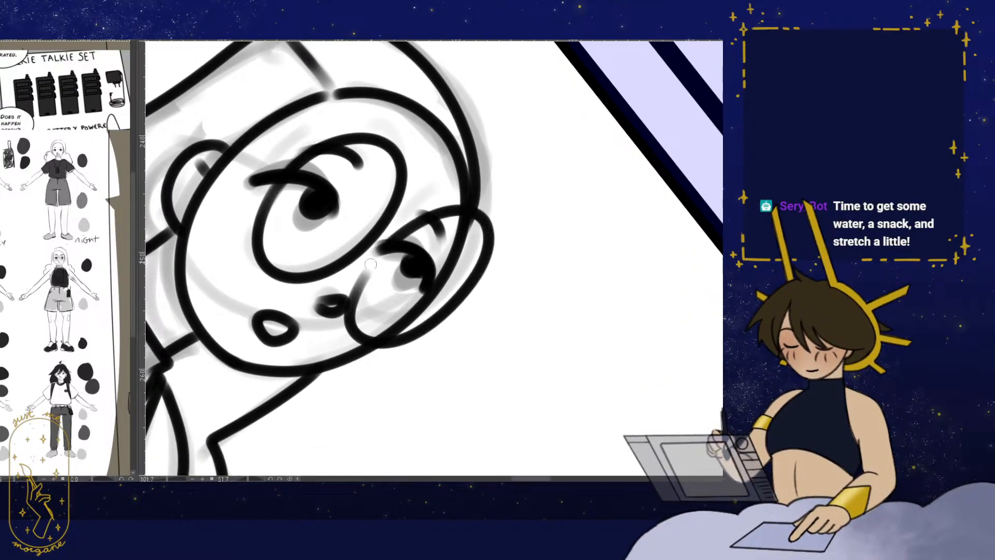
drag(371, 264, 386, 241)
- Ink the bridge between the lenses and the temple arms on both sides of the glasses
key(ctrl+at)
drag(516, 326, 547, 312)
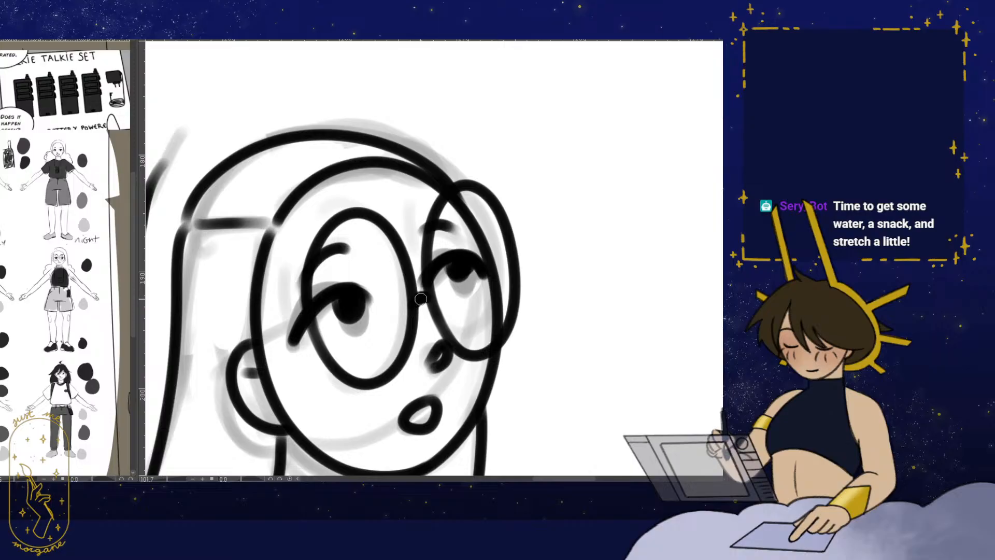
drag(246, 341, 307, 322)
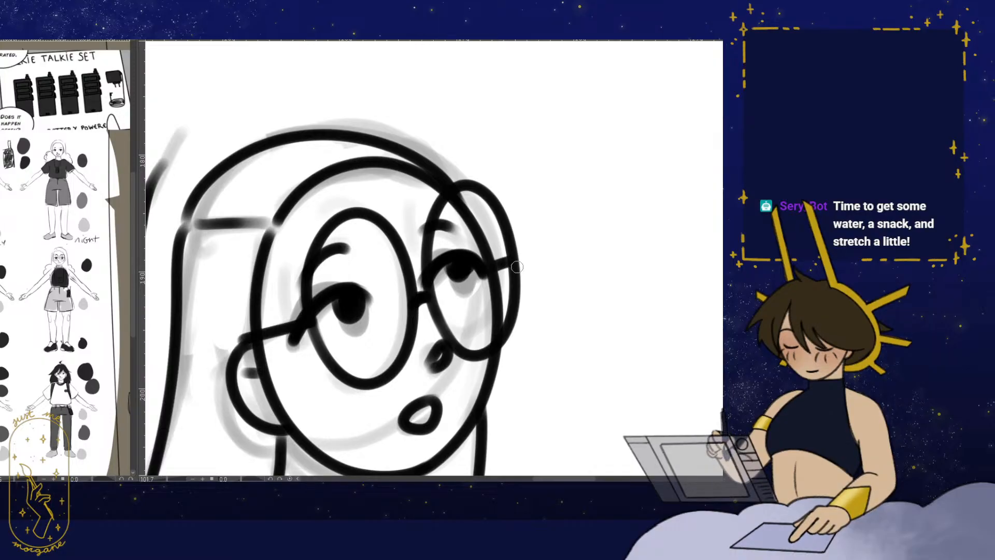
scroll(529, 272, down, 4)
drag(533, 361, 458, 264)
scroll(490, 309, down, 3)
drag(472, 365, 477, 325)
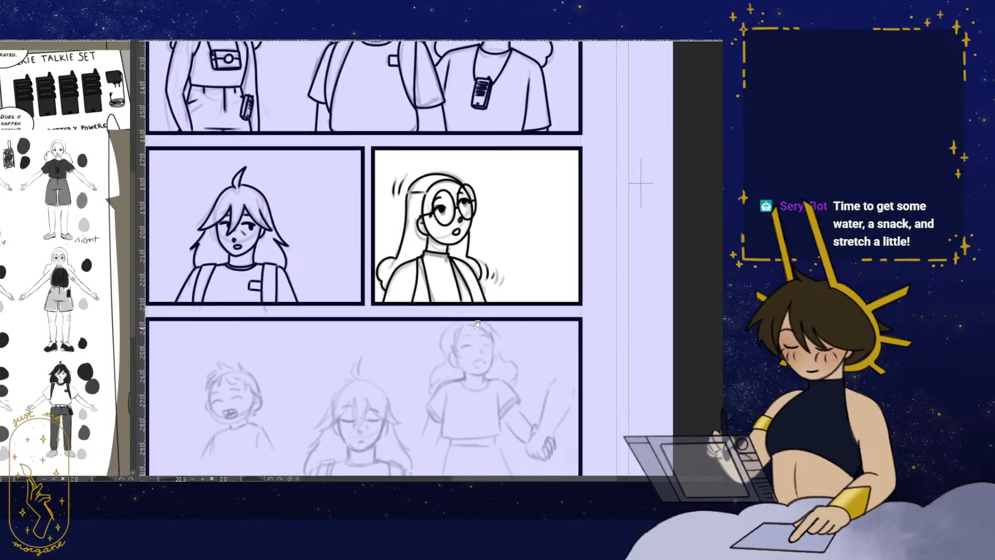
- In the page's last panel, ink the middle character's upright hair tuft and the pointed central lock of the fringe
scroll(477, 324, down, 2)
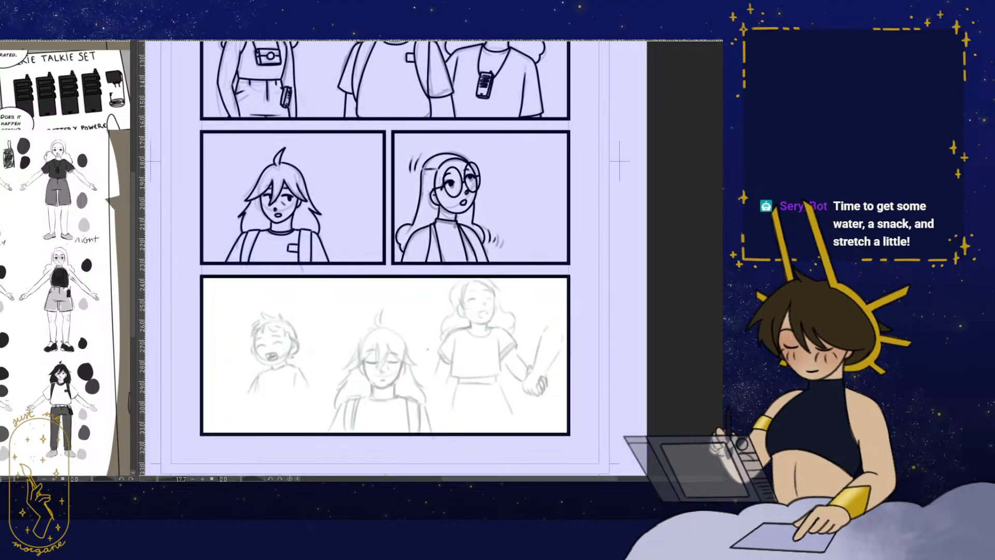
drag(427, 349, 403, 302)
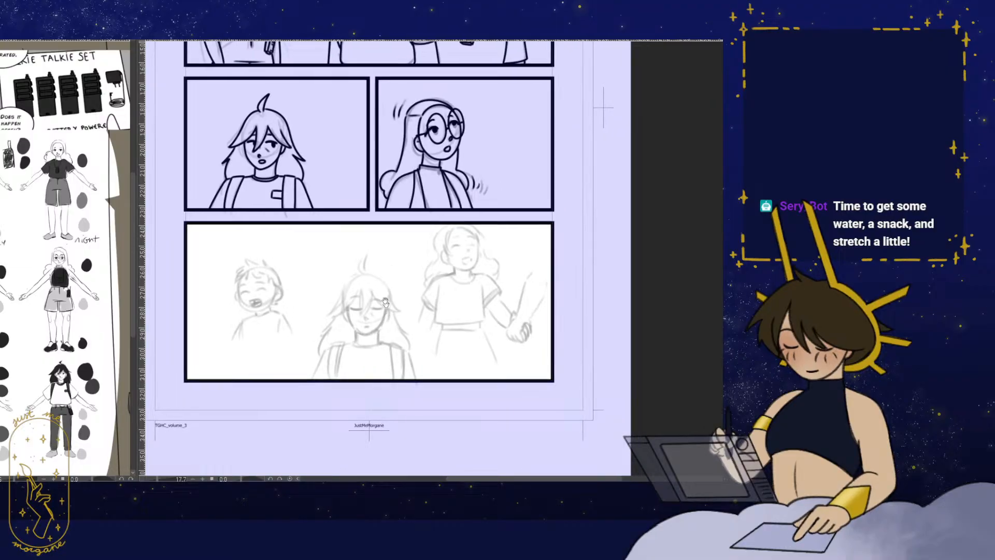
drag(366, 269, 423, 223)
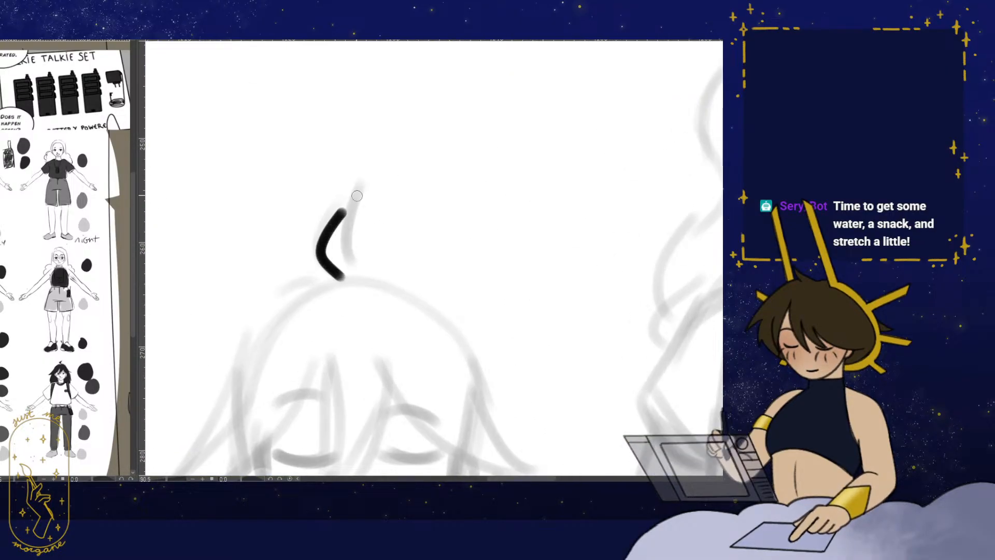
drag(374, 283, 426, 145)
mouse_move(371, 214)
mouse_down()
mouse_move(382, 267)
mouse_move(364, 361)
mouse_up()
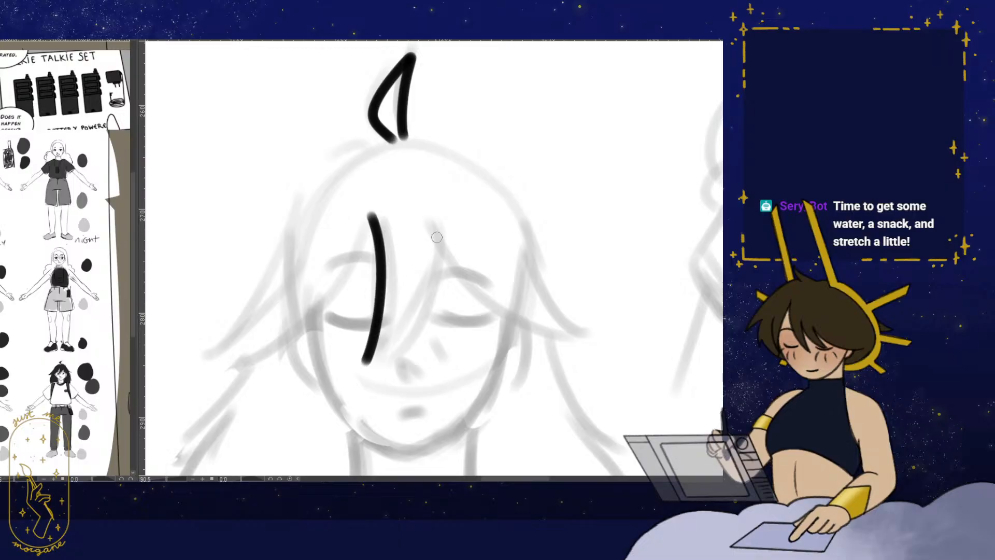
drag(410, 329, 365, 363)
- Ink the swept side fringe and the outer hair contour down to its flared tip on one side of the head
drag(369, 311, 391, 340)
mouse_move(395, 243)
mouse_down()
mouse_move(352, 333)
mouse_move(244, 382)
mouse_up()
drag(413, 168, 389, 172)
drag(287, 321, 245, 382)
key(h)
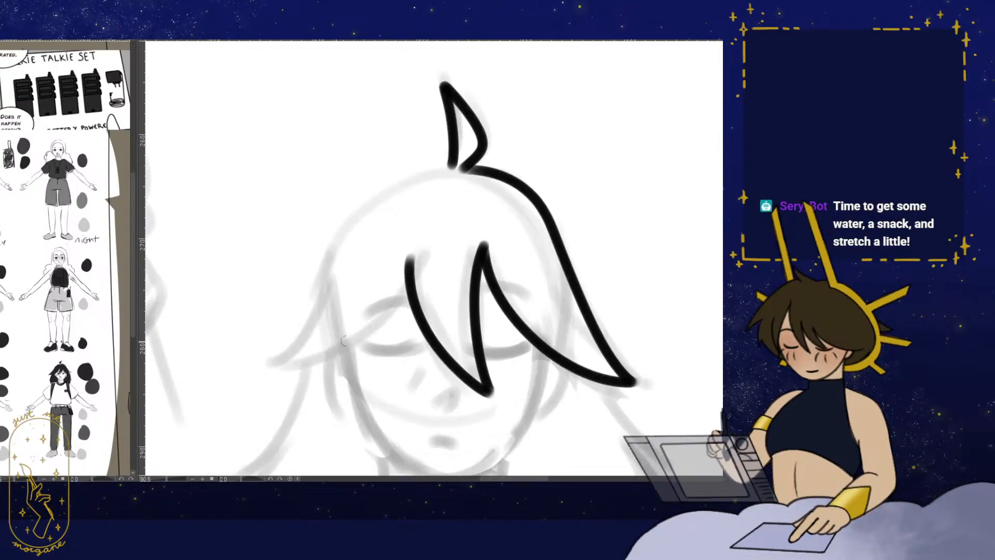
- Ink the matching side fringe and outer hair contour down to the flared tip on the opposite side of the head
drag(414, 280, 423, 276)
drag(300, 362, 298, 357)
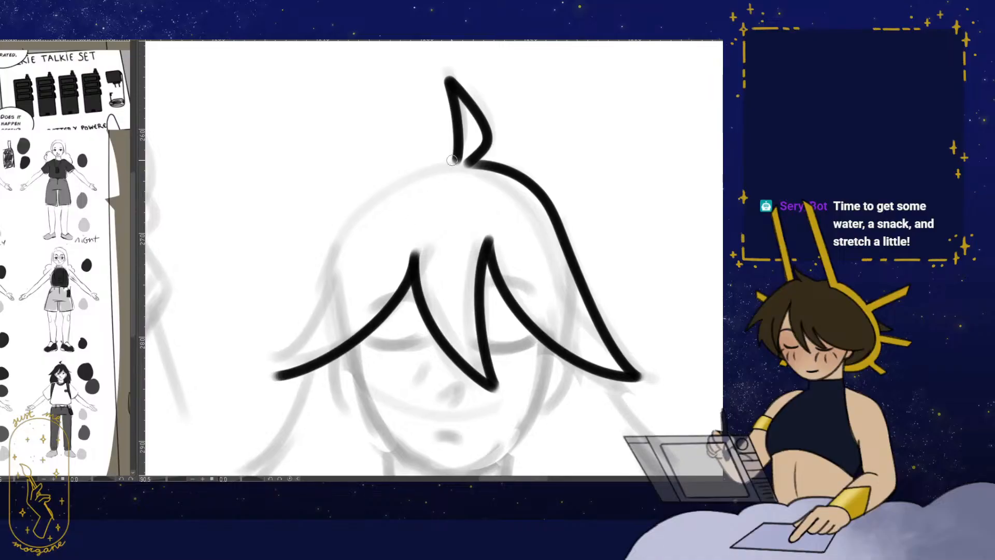
mouse_move(363, 201)
mouse_down()
mouse_move(328, 296)
mouse_move(278, 375)
mouse_up()
scroll(469, 296, down, 3)
key(h)
scroll(471, 296, down, 1)
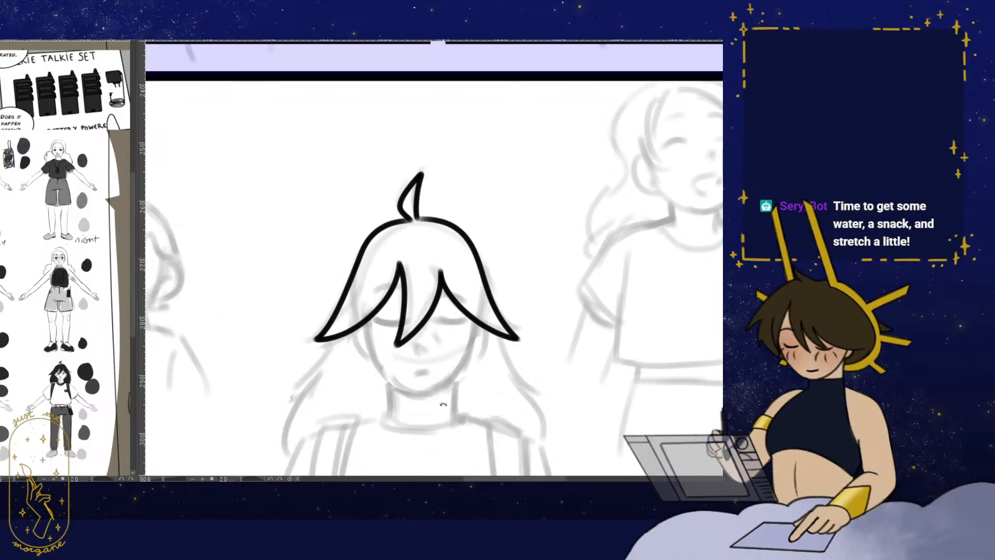
- Ink the middle character's face outline from below the fringe around both cheeks and the chin
mouse_move(443, 404)
mouse_down()
mouse_move(291, 364)
mouse_move(297, 298)
mouse_up()
drag(364, 217, 399, 213)
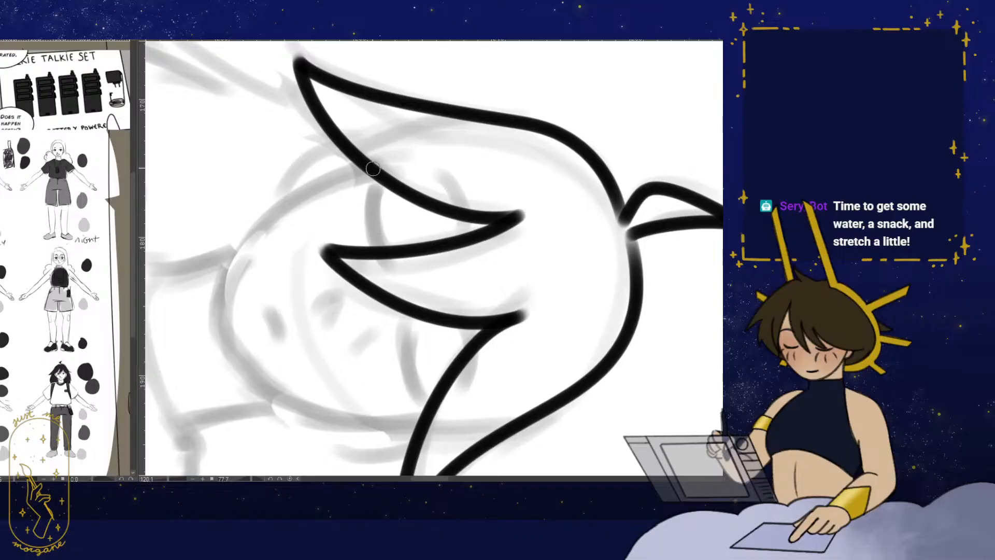
key(h)
mouse_move(446, 340)
mouse_down()
mouse_move(328, 404)
mouse_move(284, 264)
mouse_move(338, 316)
mouse_move(342, 278)
mouse_up()
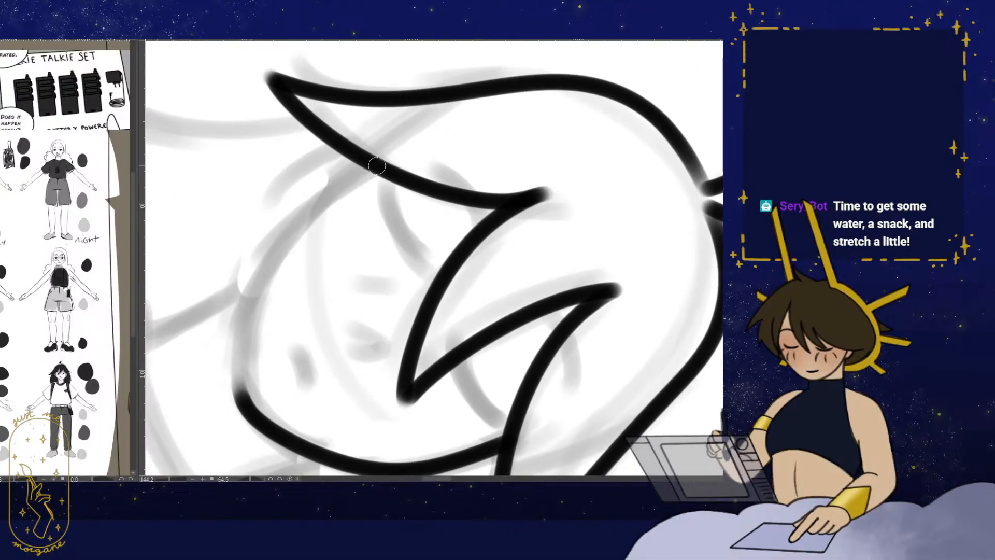
drag(378, 166, 308, 212)
key(ctrl+at)
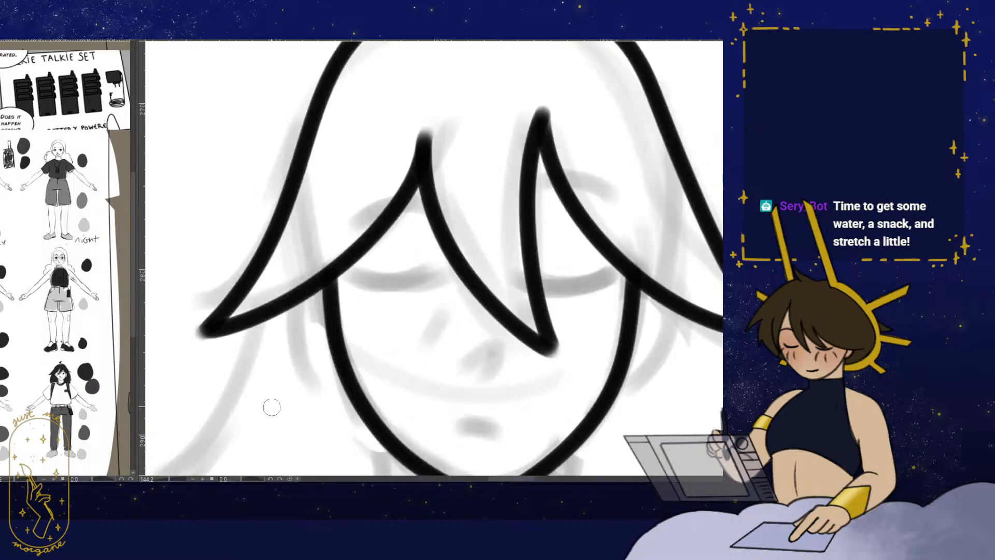
- Ink the small nose, the short flat mouth and the first closed eye on the middle character's face
key(h)
drag(506, 324, 521, 302)
mouse_move(413, 339)
mouse_down()
mouse_move(387, 331)
mouse_move(399, 349)
mouse_up()
mouse_move(416, 375)
mouse_down()
mouse_move(413, 364)
mouse_move(437, 405)
mouse_up()
drag(439, 273, 527, 263)
drag(326, 270, 347, 279)
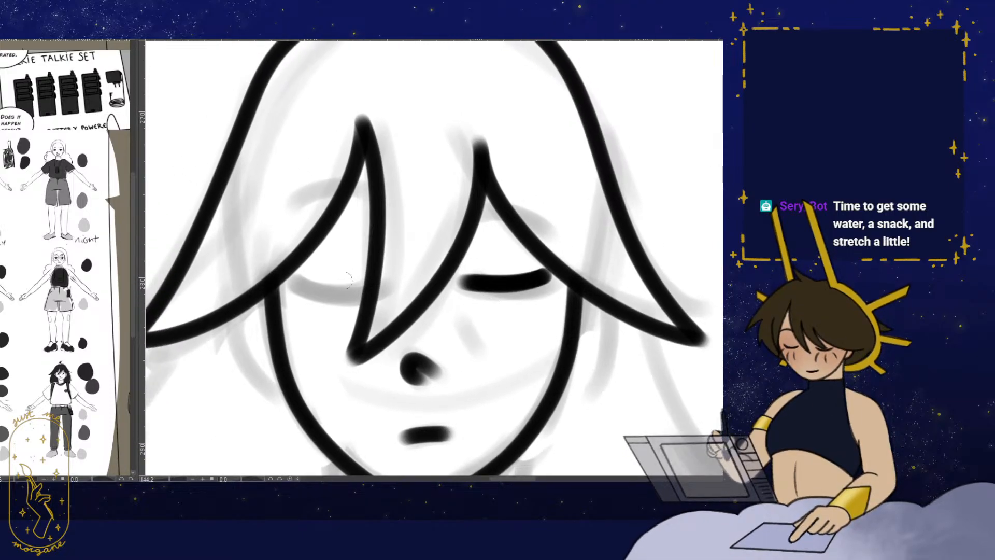
- Ink the second closed eye partly behind the fringe, the short cheek mark and both eyebrows
drag(436, 306, 425, 299)
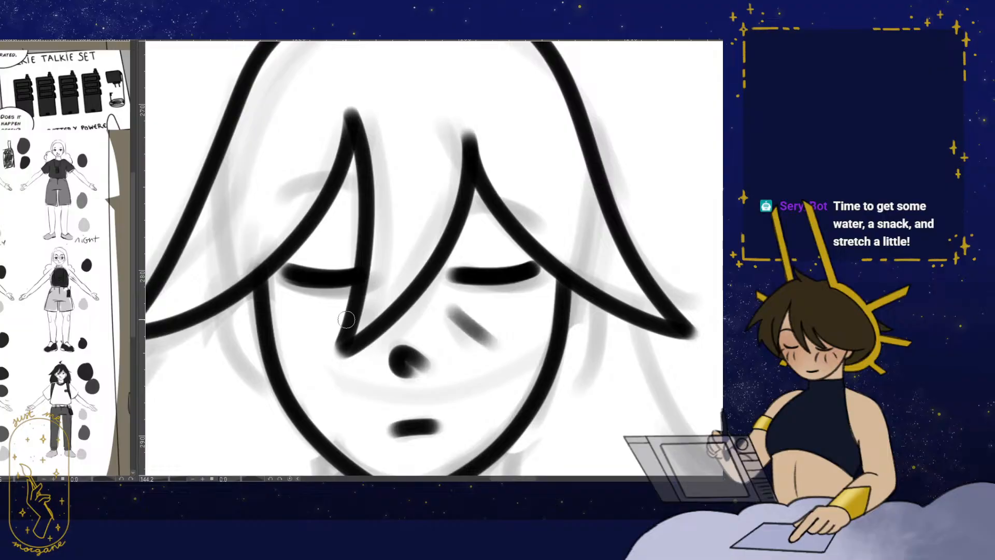
drag(345, 321, 327, 343)
drag(396, 300, 387, 320)
drag(344, 225, 353, 226)
drag(370, 248, 337, 254)
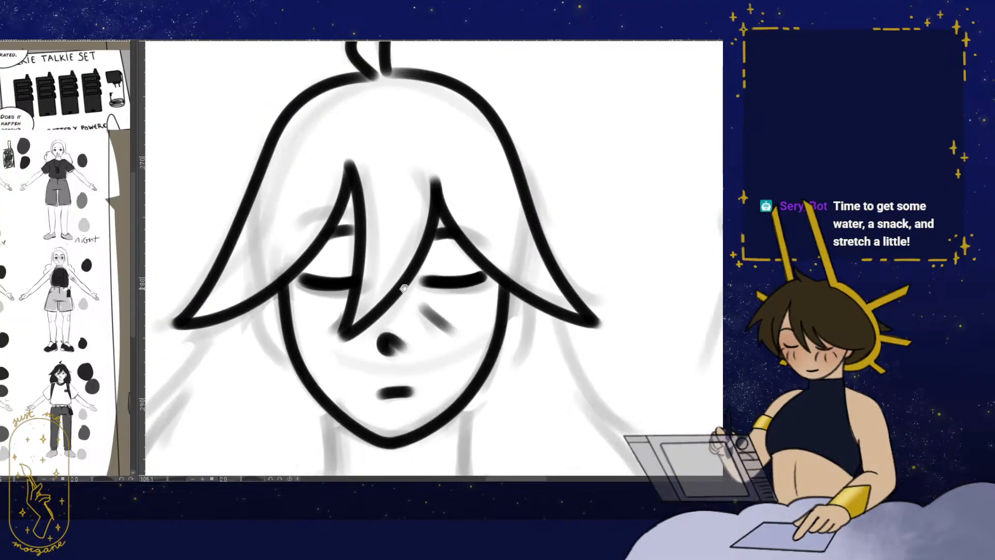
- Ink the visible lower curves of both ears beneath the middle character's hair
drag(275, 290, 286, 279)
drag(468, 341, 372, 336)
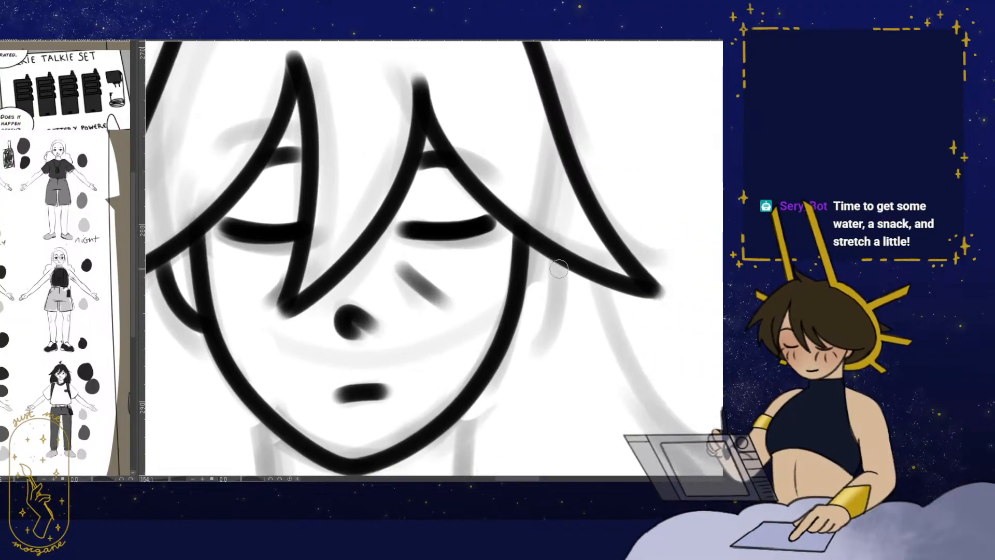
drag(548, 255, 511, 327)
drag(565, 321, 528, 337)
drag(540, 387, 482, 264)
- Ink both sides of the middle character's neck and the double curved line of the shirt collar
click(355, 304)
drag(339, 232, 333, 317)
drag(494, 229, 495, 318)
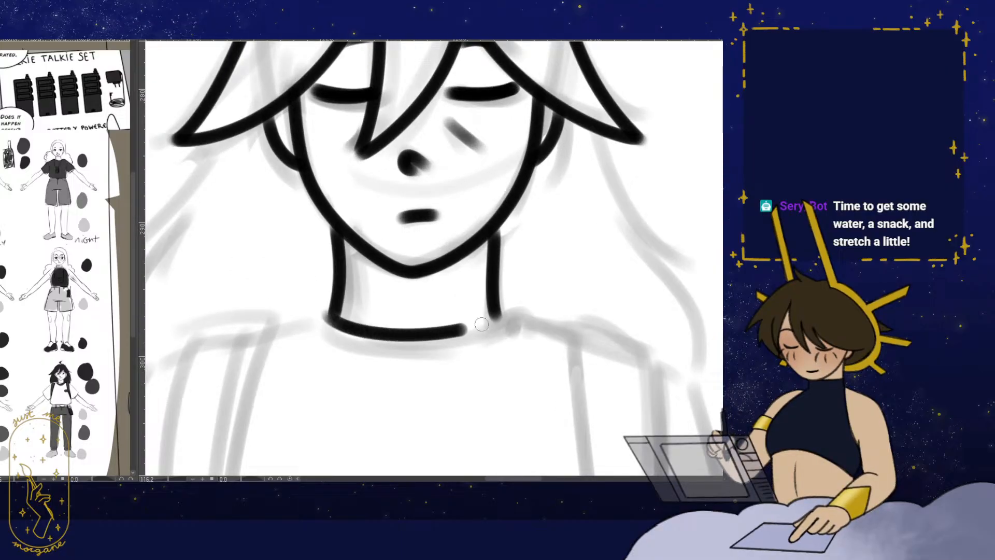
mouse_move(318, 320)
mouse_down()
mouse_move(335, 341)
mouse_move(436, 355)
mouse_up()
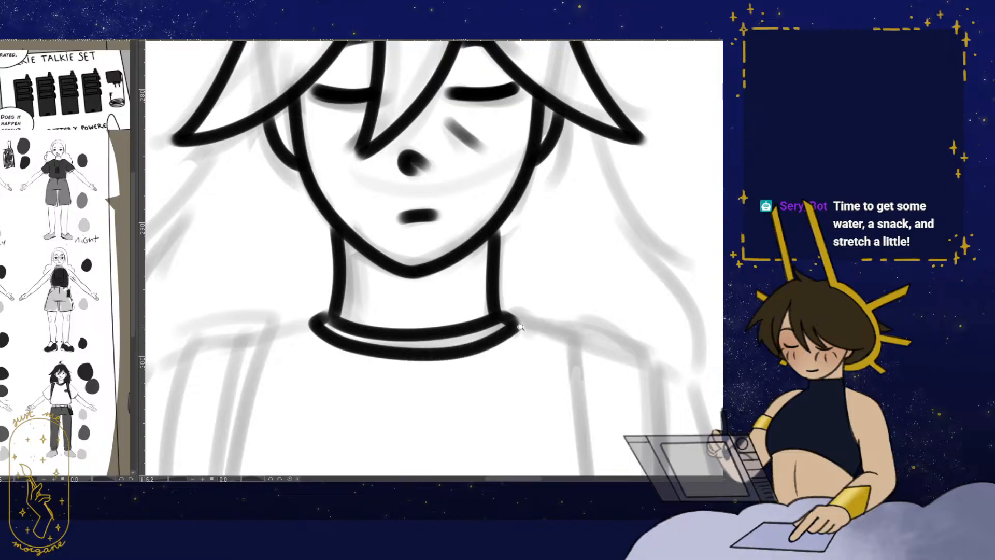
drag(520, 326, 475, 255)
- Ink the first backpack strap, the shoulder line joining it to the collar, and the outer arm line beside it
click(391, 255)
mouse_move(394, 222)
mouse_down()
mouse_move(330, 230)
mouse_move(313, 287)
mouse_move(324, 423)
mouse_up()
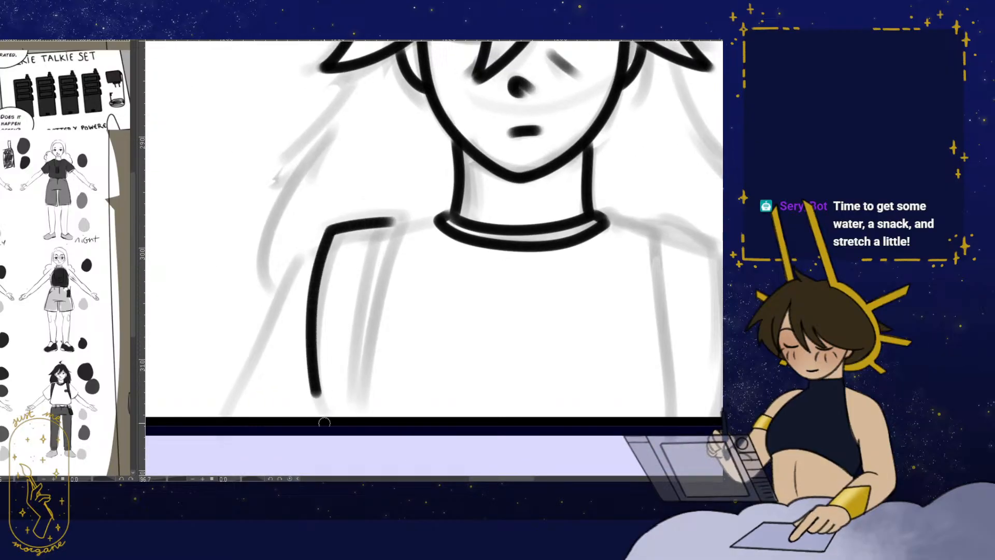
drag(396, 223, 366, 415)
drag(422, 221, 439, 218)
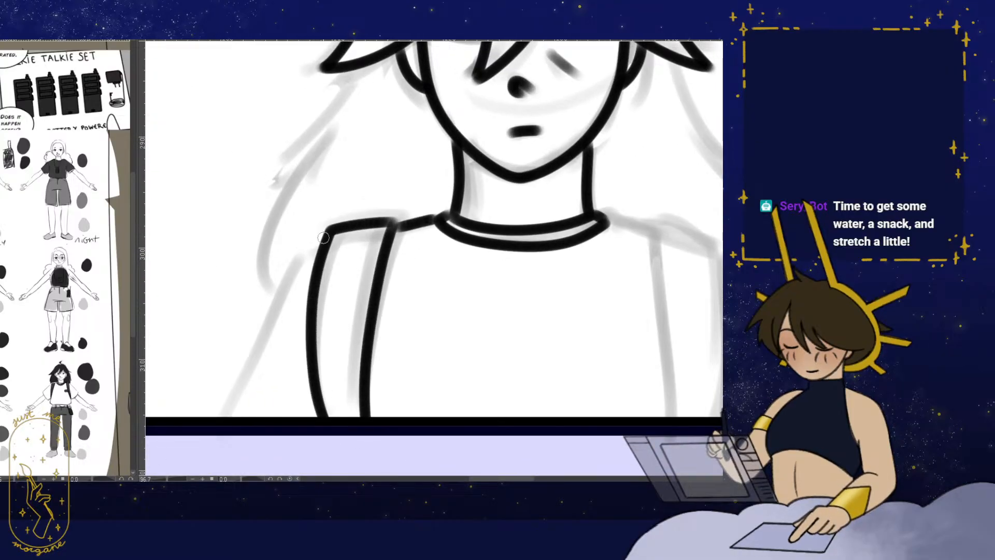
drag(320, 240, 218, 421)
- Ink the opposite backpack strap with its shoulder line and the arm contour down to the panel border
key(h)
drag(351, 300, 473, 306)
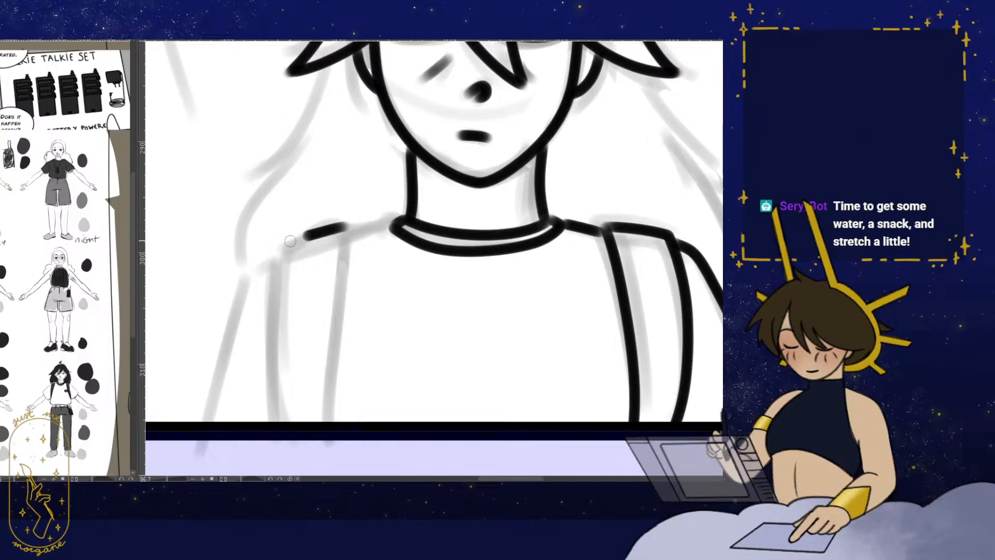
mouse_move(310, 233)
mouse_down()
mouse_move(276, 255)
mouse_move(272, 390)
mouse_move(285, 421)
mouse_up()
drag(346, 229, 336, 421)
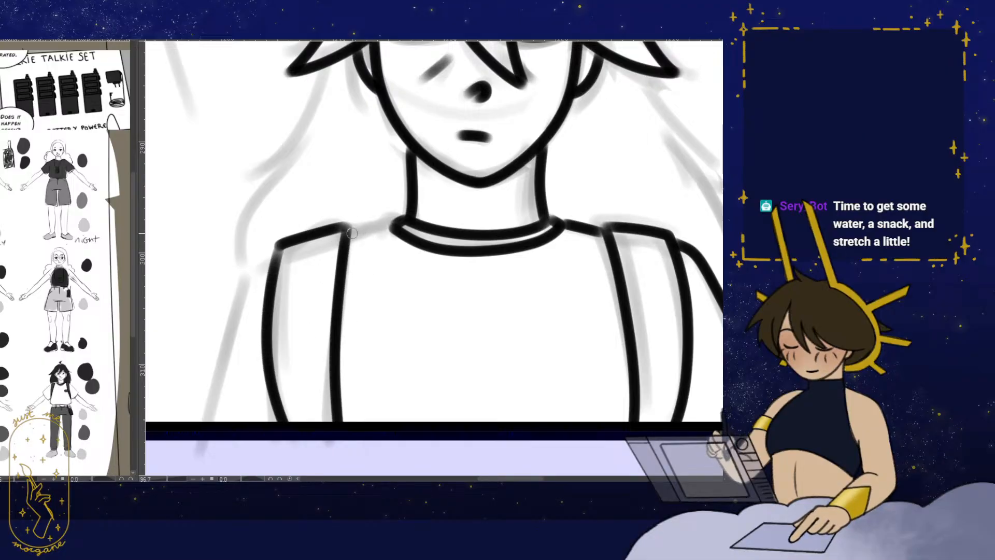
mouse_move(278, 251)
mouse_down()
mouse_move(238, 301)
mouse_move(201, 420)
mouse_up()
- Ink the long hair with its jagged outer tips falling behind the shoulders on both sides of the middle character
drag(322, 305, 338, 418)
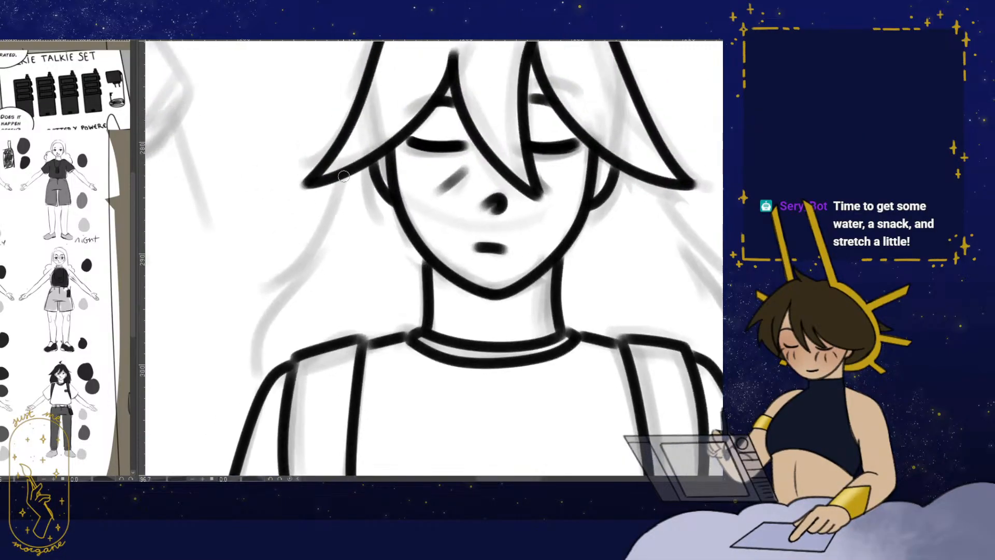
mouse_move(343, 183)
mouse_down()
mouse_move(260, 286)
mouse_move(313, 260)
mouse_up()
mouse_move(313, 261)
mouse_down()
mouse_move(259, 363)
mouse_move(265, 383)
mouse_up()
key(h)
drag(557, 348, 440, 342)
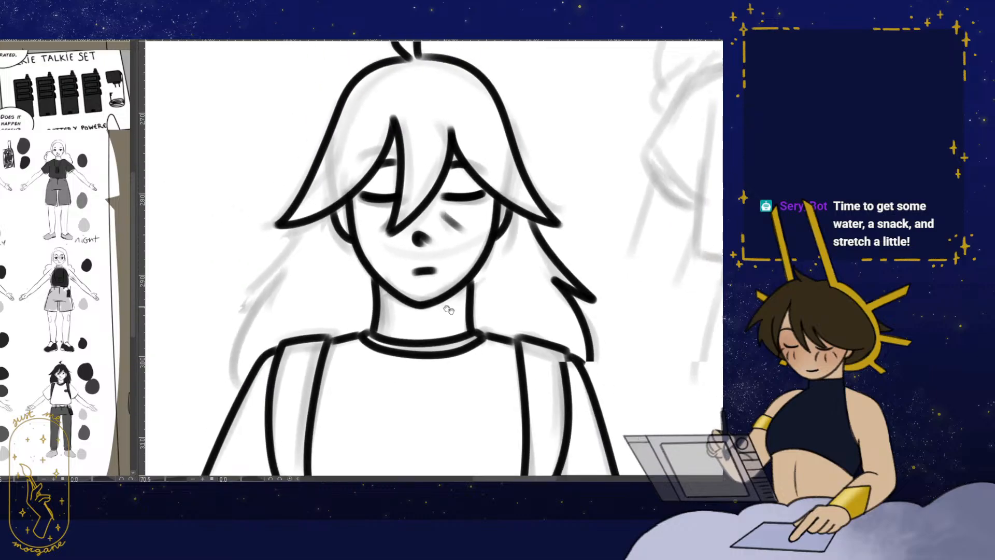
mouse_move(213, 235)
mouse_down()
mouse_move(330, 248)
mouse_move(254, 305)
mouse_up()
drag(253, 305, 291, 279)
mouse_move(291, 279)
mouse_down()
mouse_move(277, 298)
mouse_move(254, 410)
mouse_up()
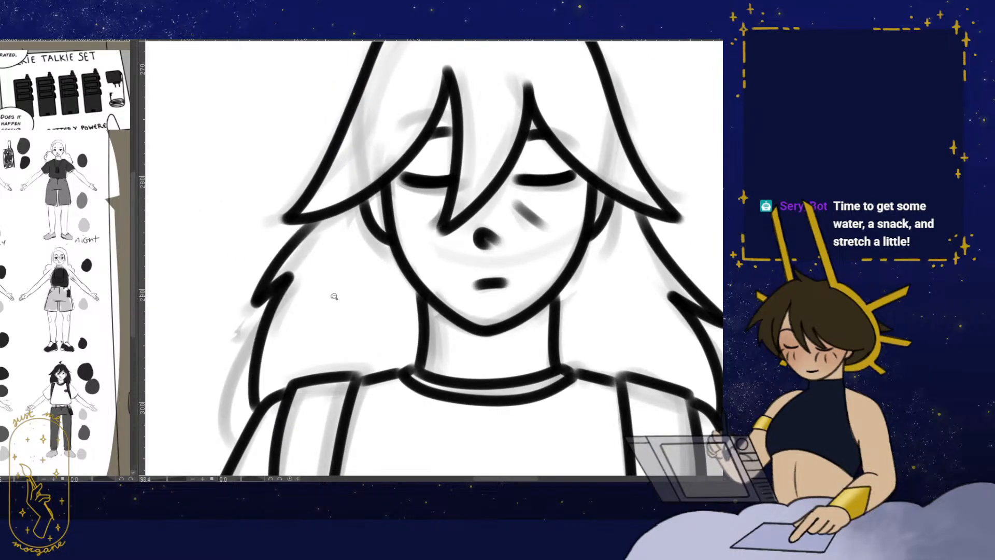
drag(335, 295, 318, 358)
drag(469, 365, 407, 369)
- Ink the open laughing mouth of the short-haired character in the last panel
key(h)
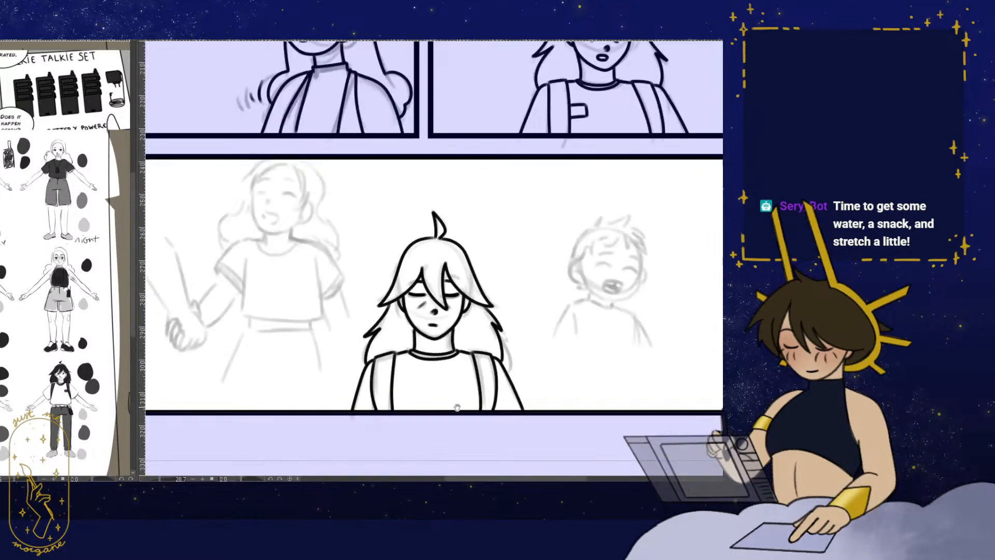
drag(465, 400, 450, 389)
key(h)
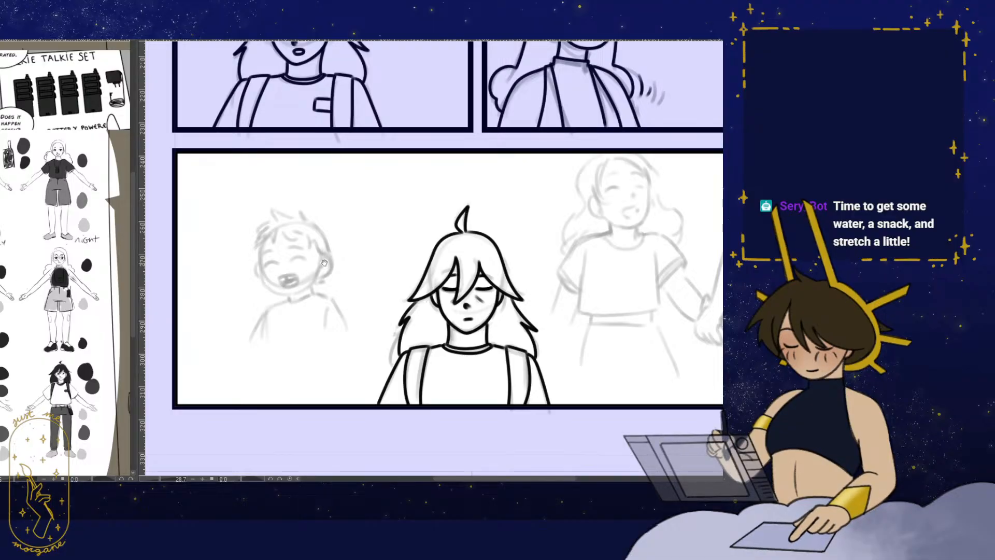
drag(324, 262, 332, 306)
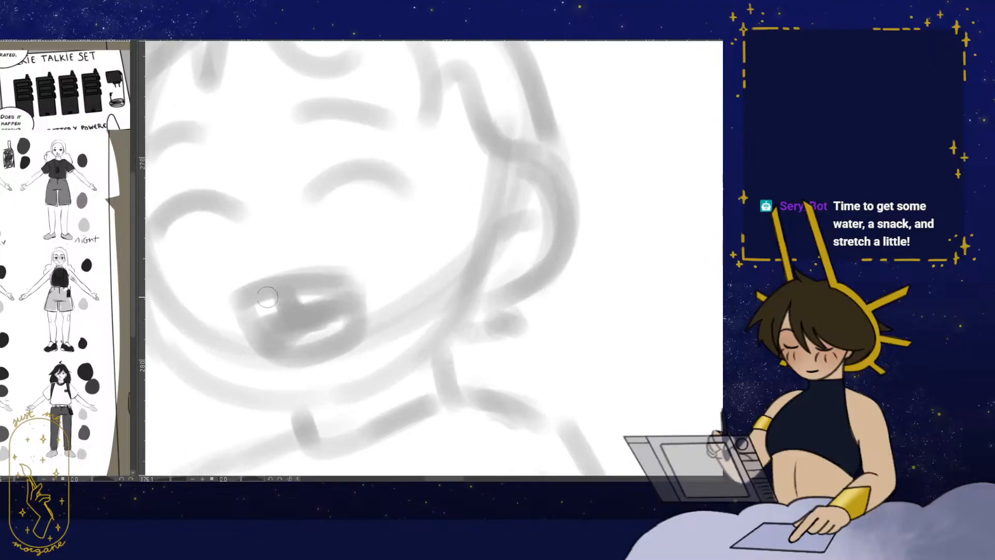
drag(326, 348, 241, 303)
- Ink the short-haired character's arched closed eyes and both eyebrows
drag(396, 193, 455, 229)
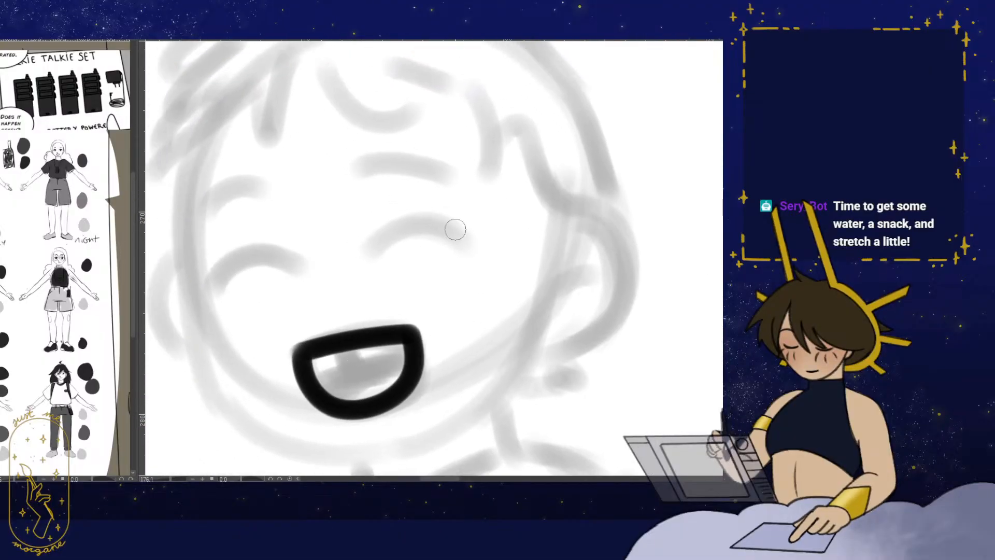
drag(253, 261, 213, 292)
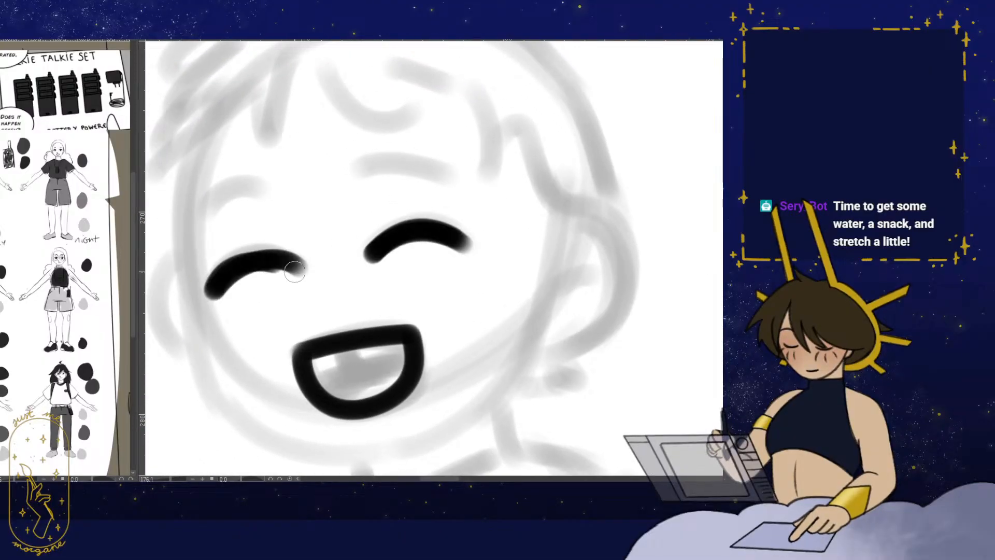
drag(293, 270, 303, 281)
drag(272, 196, 212, 221)
drag(372, 181, 448, 188)
- Ink the jagged fringe along the short-haired character's forehead, the sideburn and the rounded near ear
drag(481, 176, 457, 200)
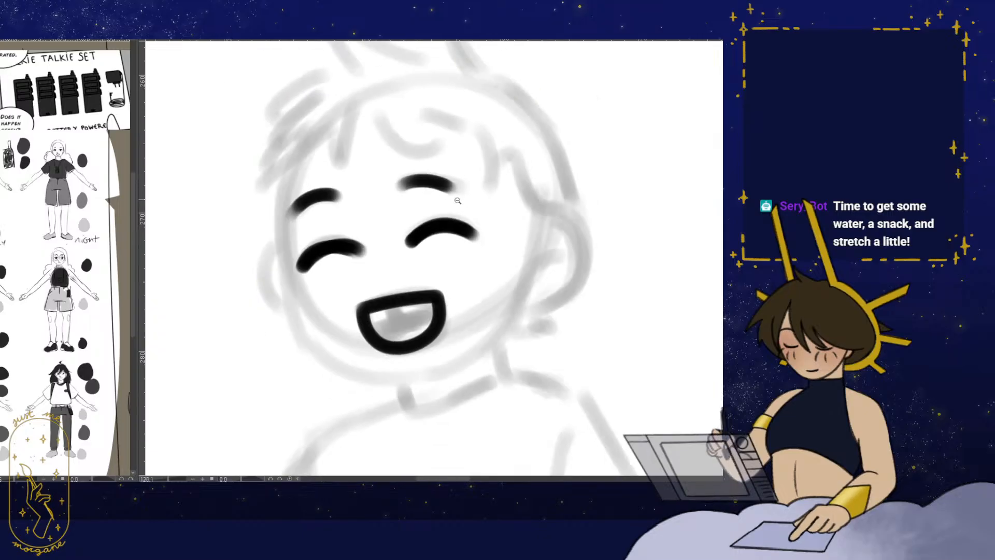
mouse_move(375, 153)
mouse_down()
mouse_move(349, 233)
mouse_move(368, 223)
mouse_up()
mouse_move(349, 184)
mouse_down()
mouse_move(207, 252)
mouse_move(284, 171)
mouse_move(344, 177)
mouse_move(526, 319)
mouse_up()
mouse_move(580, 324)
mouse_down()
mouse_move(526, 223)
mouse_move(473, 362)
mouse_move(450, 364)
mouse_up()
mouse_move(509, 326)
mouse_down()
mouse_move(534, 317)
mouse_move(512, 338)
mouse_up()
drag(512, 338, 523, 318)
drag(472, 438, 282, 280)
mouse_move(402, 197)
mouse_down()
mouse_move(410, 195)
mouse_move(411, 208)
mouse_up()
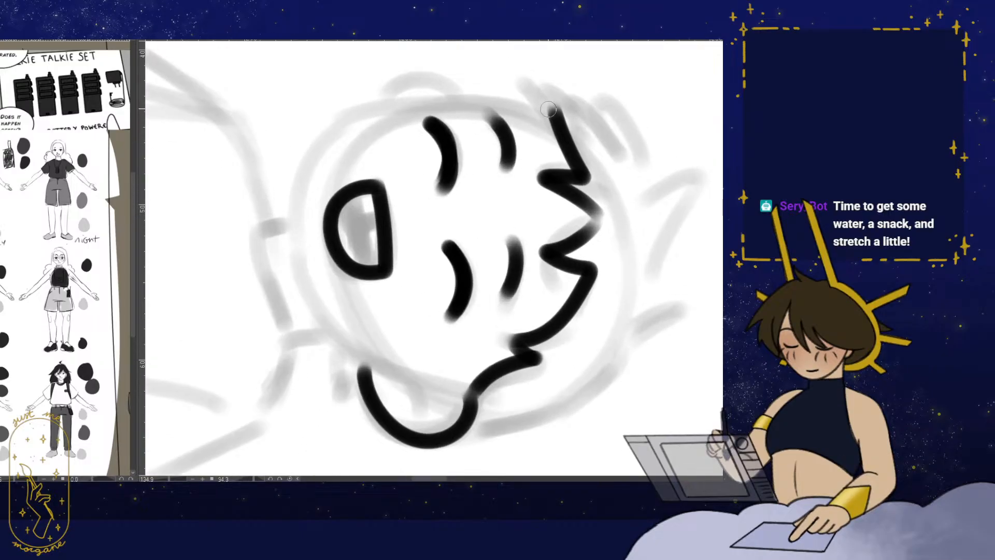
- Ink the short-haired character's face outline from temple to jaw, the far ear and the near ear's inner line
mouse_move(301, 189)
mouse_down()
mouse_move(360, 366)
mouse_move(456, 392)
mouse_up()
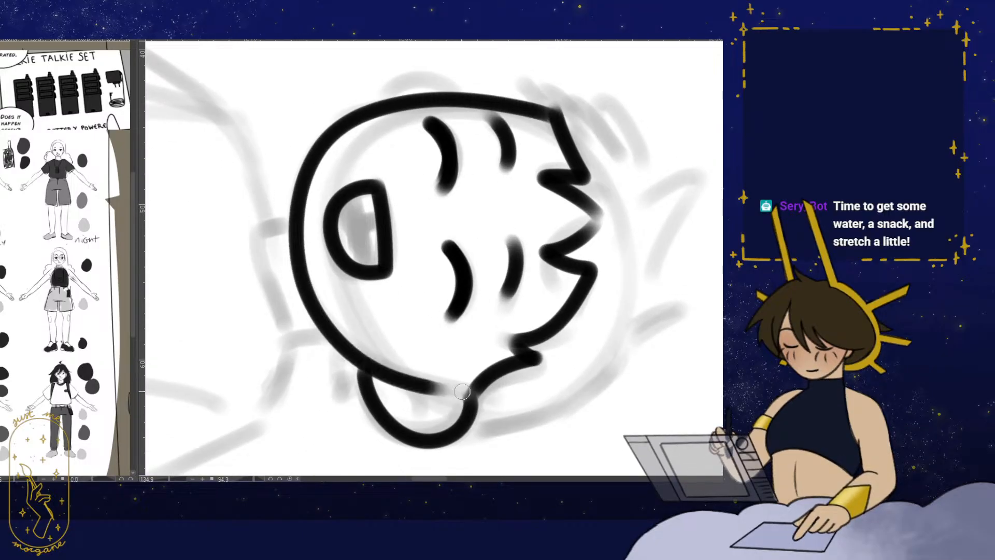
key(ctrl+at)
drag(460, 258, 476, 272)
drag(291, 276, 296, 334)
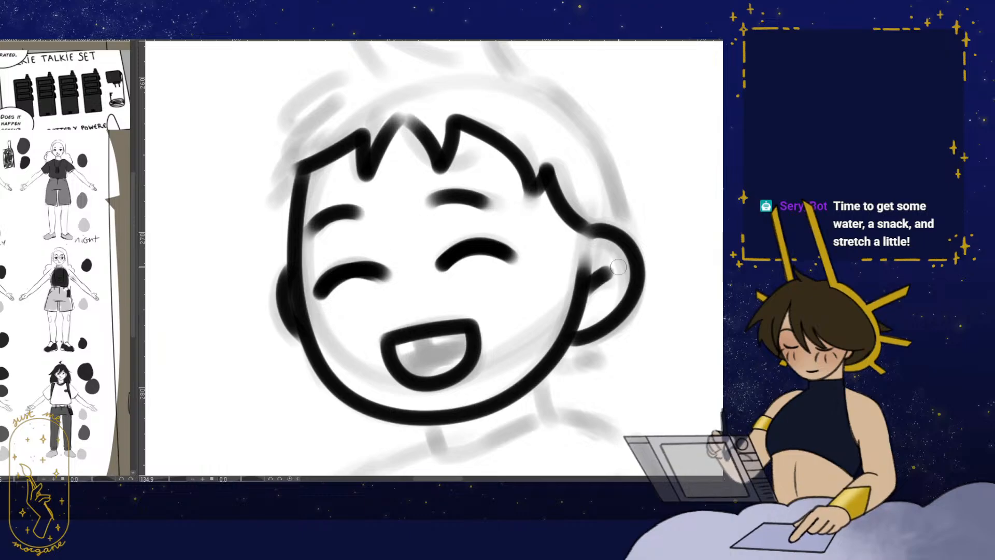
- Ink the laughing boy's inner ear, neck, neckline and the hair tufts behind his neck over the sketch
drag(615, 266, 589, 283)
mouse_move(626, 302)
mouse_down()
mouse_move(573, 262)
mouse_move(545, 178)
mouse_up()
drag(545, 179, 522, 247)
drag(485, 220, 495, 250)
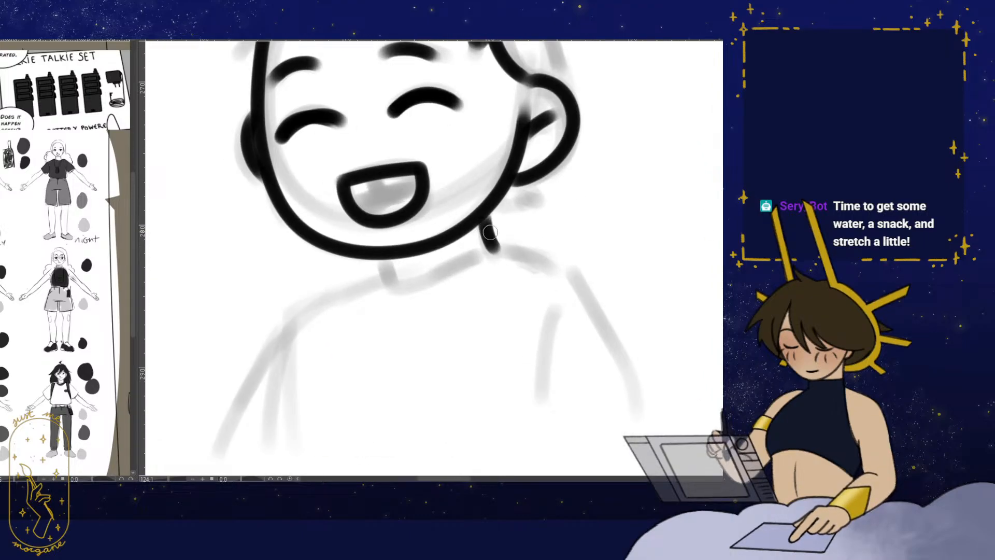
drag(388, 261, 401, 282)
drag(528, 188, 492, 218)
drag(343, 257, 348, 255)
drag(448, 291, 445, 216)
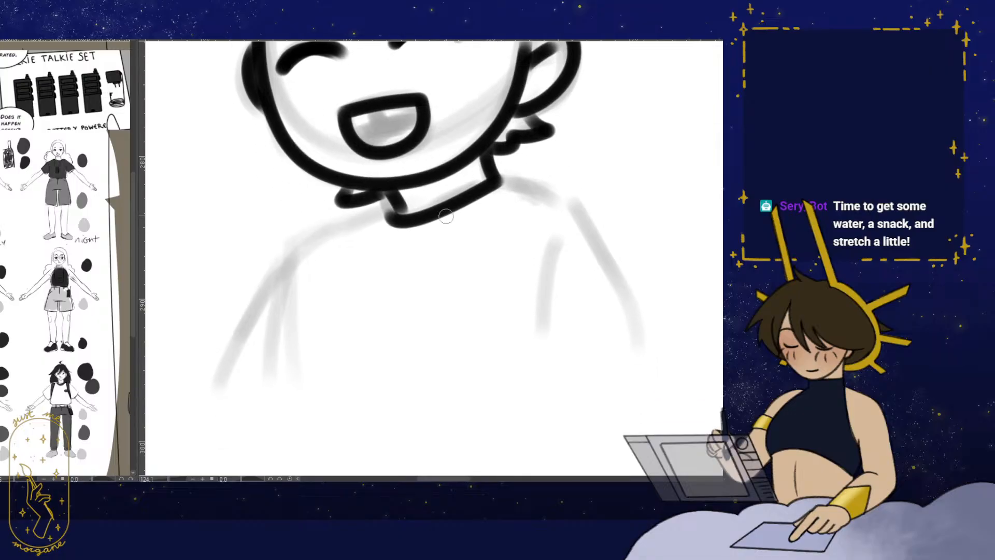
- Ink the boy's shoulders, outer sleeves and the inner arm lines of his shirt
drag(384, 217, 207, 399)
drag(536, 246, 512, 251)
key(h)
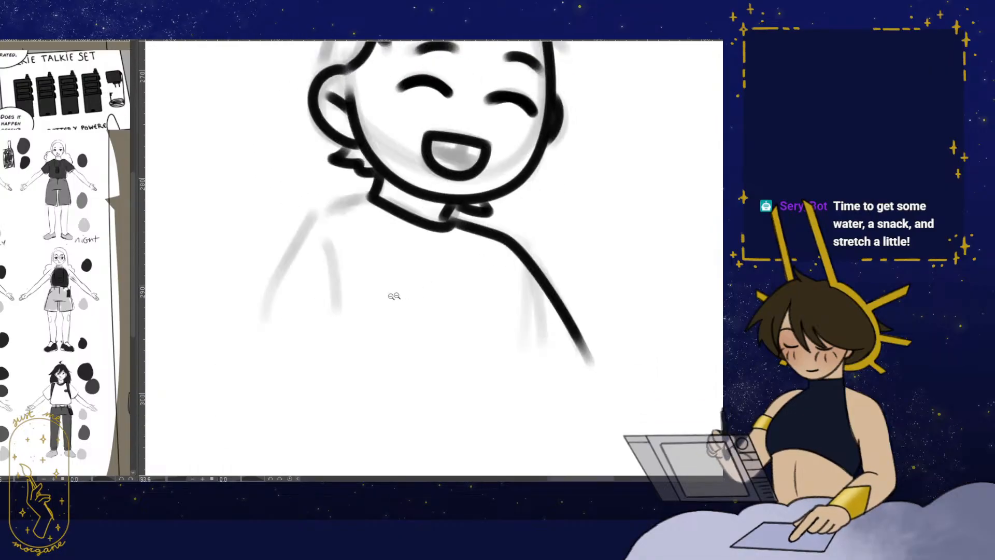
drag(396, 296, 442, 325)
mouse_move(412, 223)
mouse_down()
mouse_move(300, 363)
mouse_move(391, 396)
mouse_up()
key(h)
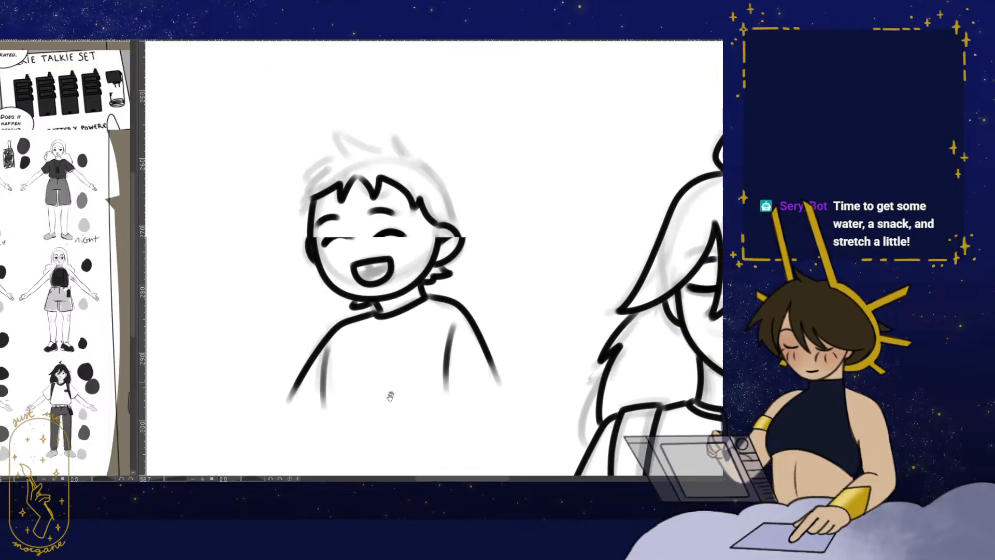
- Ink the outer contour of the boy's short hair with spiky tufts on top and at the sides
drag(366, 146, 463, 175)
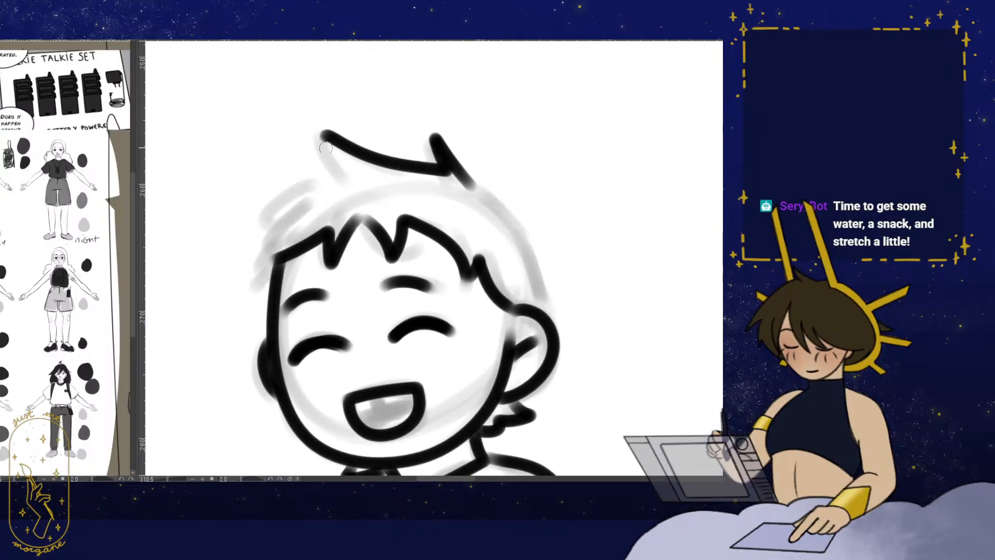
drag(325, 148, 331, 172)
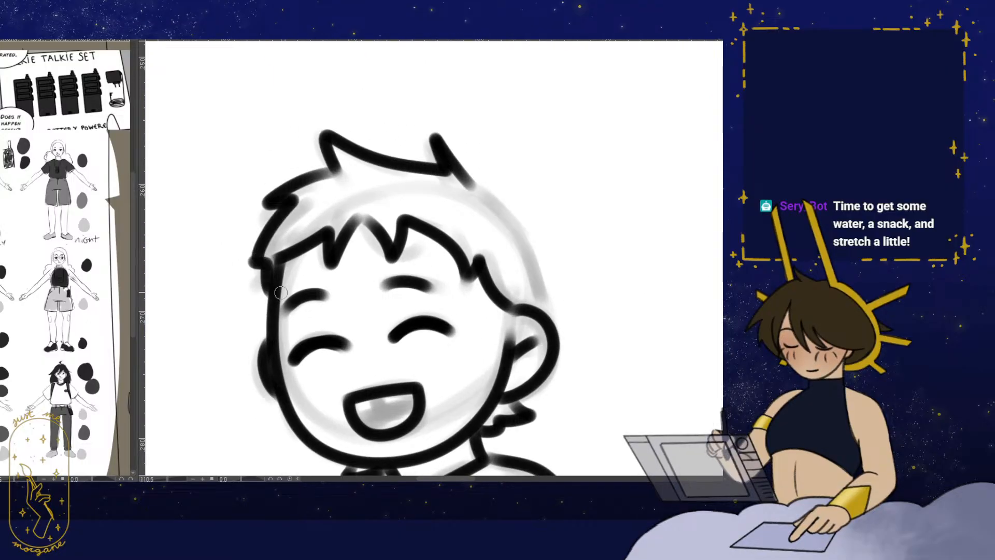
key(h)
mouse_move(410, 187)
mouse_down()
mouse_move(341, 243)
mouse_move(356, 296)
mouse_up()
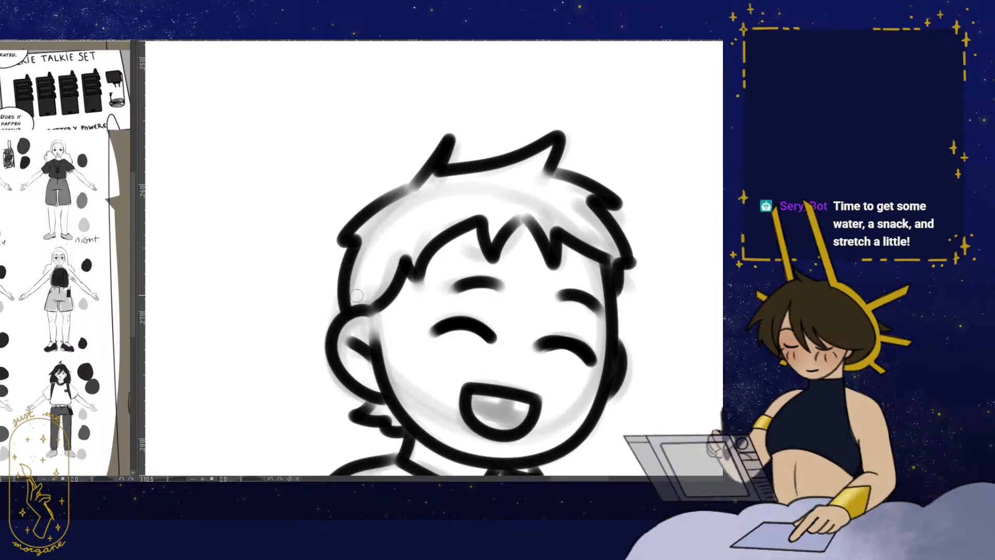
drag(532, 257, 461, 301)
key(h)
drag(492, 351, 333, 308)
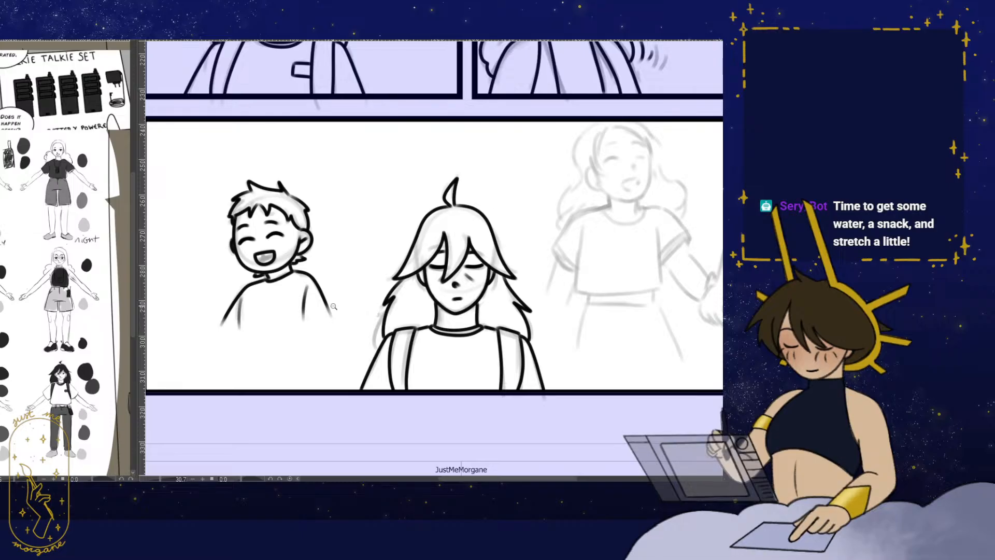
- Ink the long-haired girl's open mouth, nose, closed smiling eyes and eyebrows over the sketch
drag(516, 329, 241, 371)
scroll(477, 352, up, 5)
drag(477, 351, 464, 352)
drag(330, 316, 396, 397)
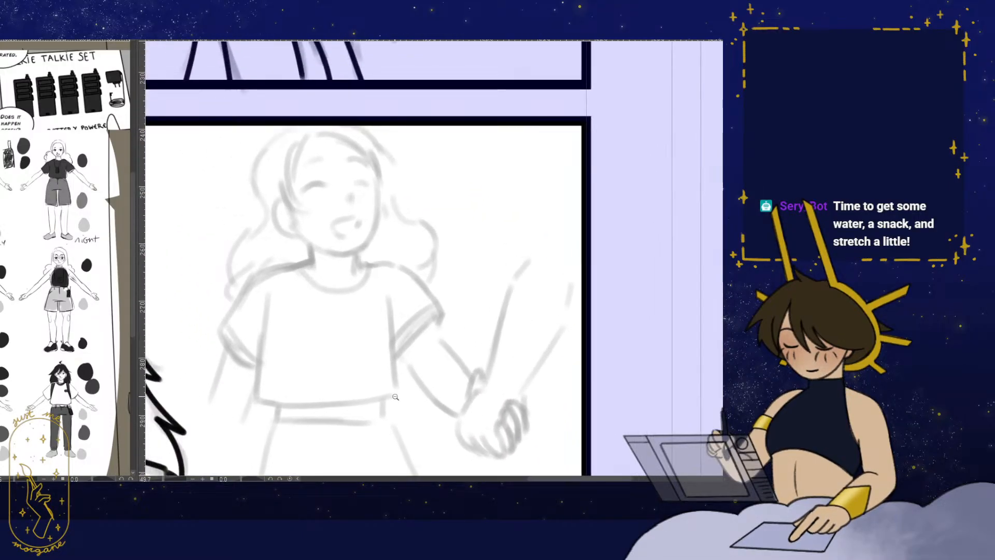
drag(361, 189, 374, 241)
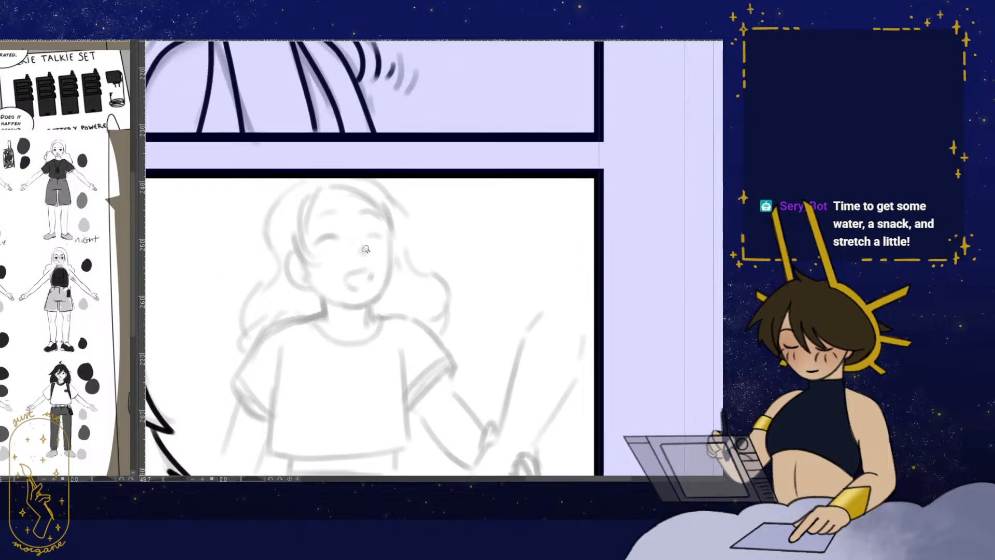
scroll(362, 256, up, 8)
mouse_move(360, 300)
mouse_down()
mouse_move(379, 317)
mouse_move(362, 299)
mouse_move(433, 332)
mouse_up()
drag(329, 267, 296, 263)
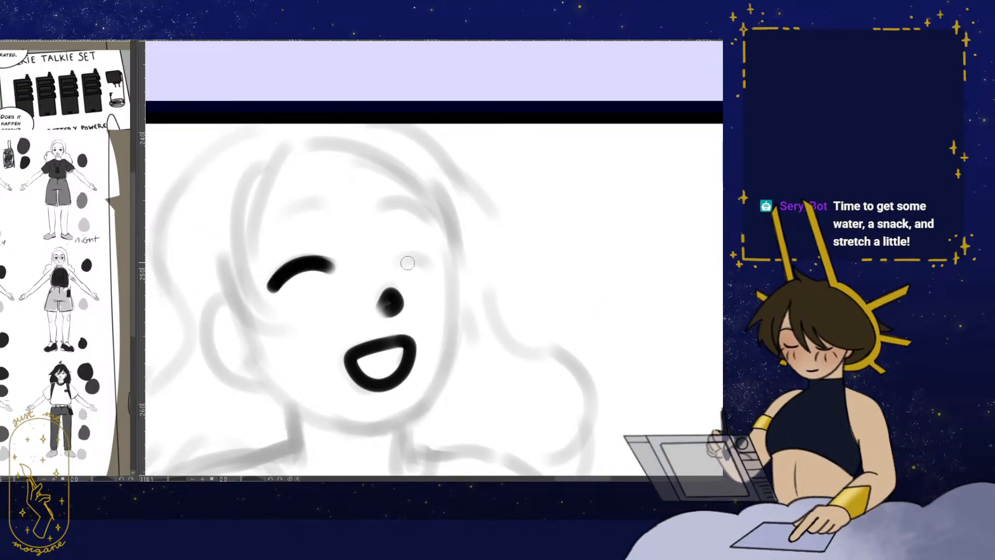
drag(421, 253, 398, 266)
drag(406, 259, 427, 273)
drag(299, 249, 340, 223)
drag(411, 220, 444, 221)
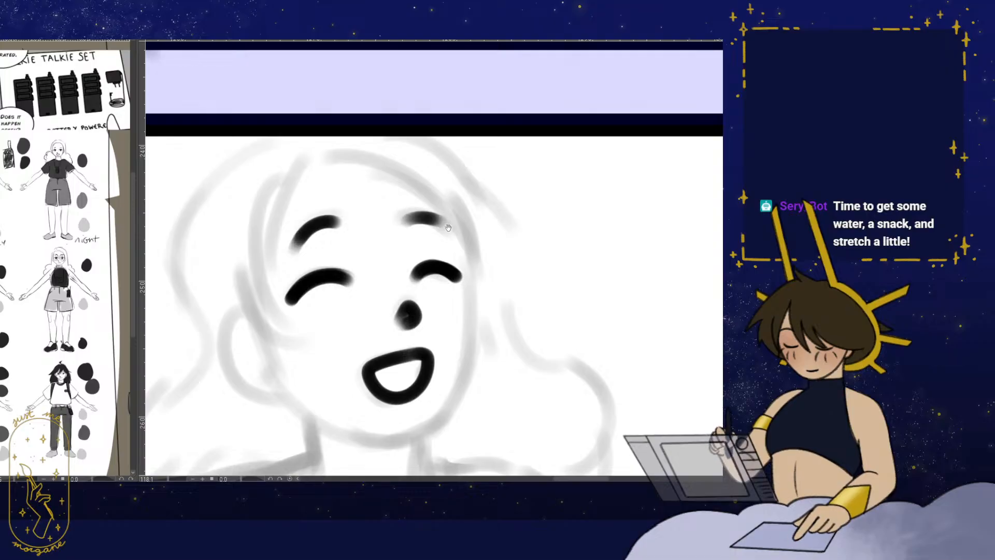
- Ink the girl's hairline, the swept front hair strand and her ear
drag(305, 169, 282, 300)
drag(310, 338, 247, 270)
drag(247, 308, 264, 255)
key(h)
mouse_move(473, 359)
mouse_down()
mouse_move(364, 391)
mouse_move(402, 316)
mouse_up()
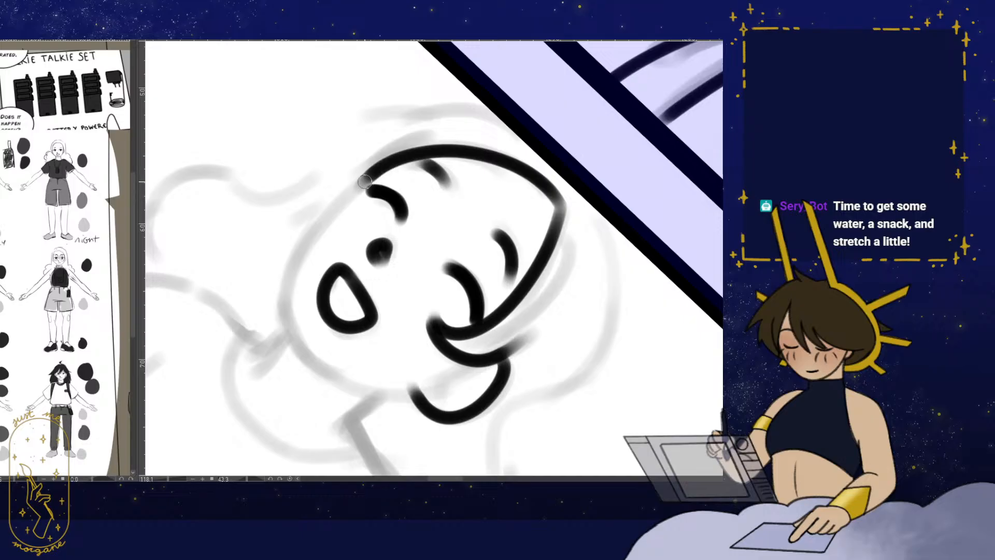
- Ink the outline of the girl's face from the hairline around the chin to the ear
drag(289, 278, 311, 354)
key(h)
mouse_move(450, 409)
mouse_down()
mouse_move(366, 422)
mouse_move(326, 216)
mouse_move(345, 184)
mouse_move(302, 401)
mouse_up()
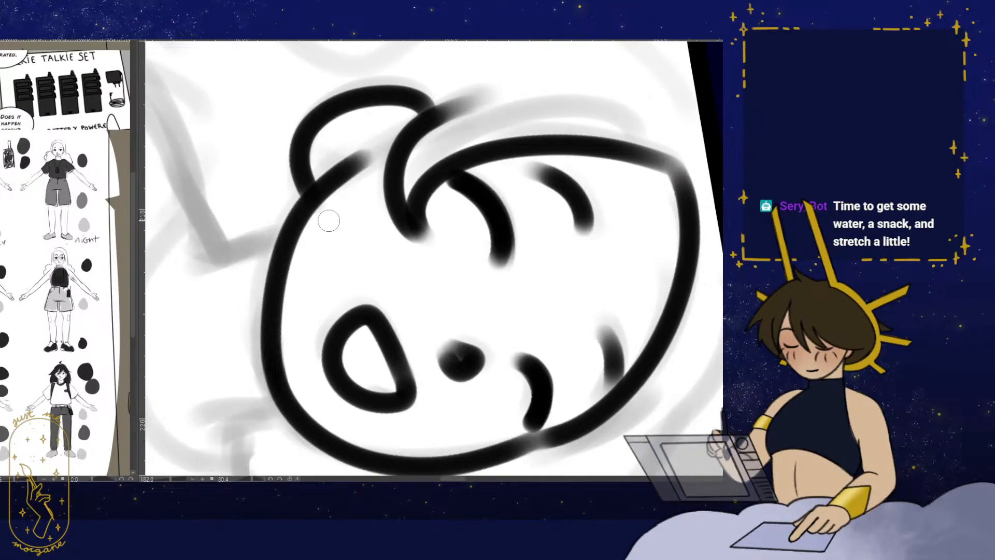
key(ctrl+at)
drag(459, 277, 436, 312)
drag(422, 251, 435, 239)
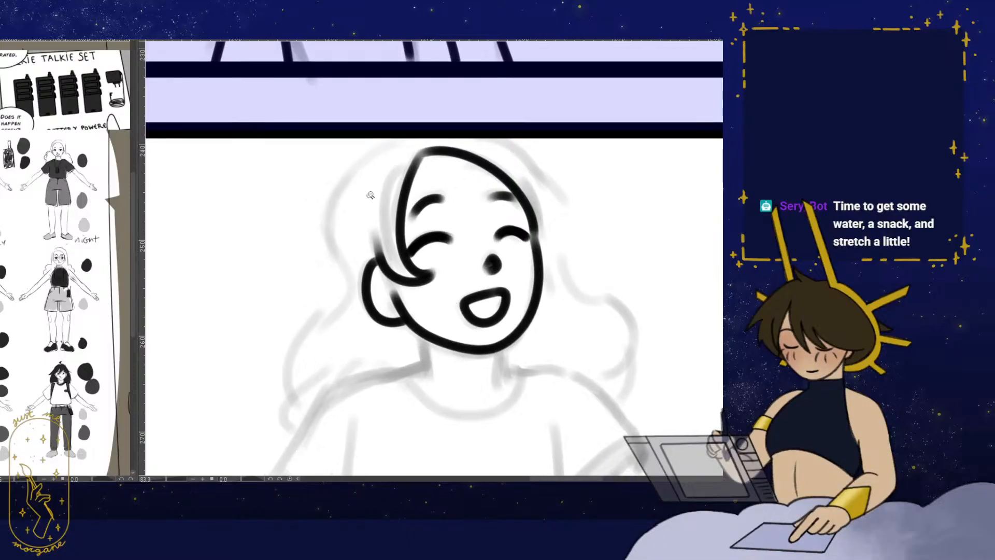
- Ink the wavy outer contour of the girl's hair on the ear side, down to the shoulder
drag(371, 195, 380, 133)
mouse_move(369, 408)
mouse_down()
mouse_move(330, 370)
mouse_move(328, 311)
mouse_up()
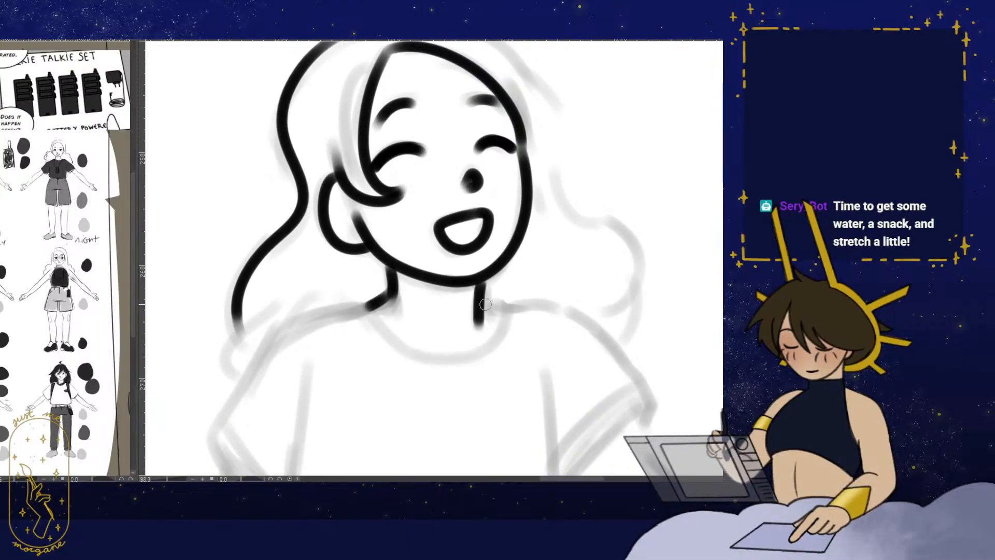
drag(496, 303, 507, 295)
key(ctrl+z)
key(ctrl+z)
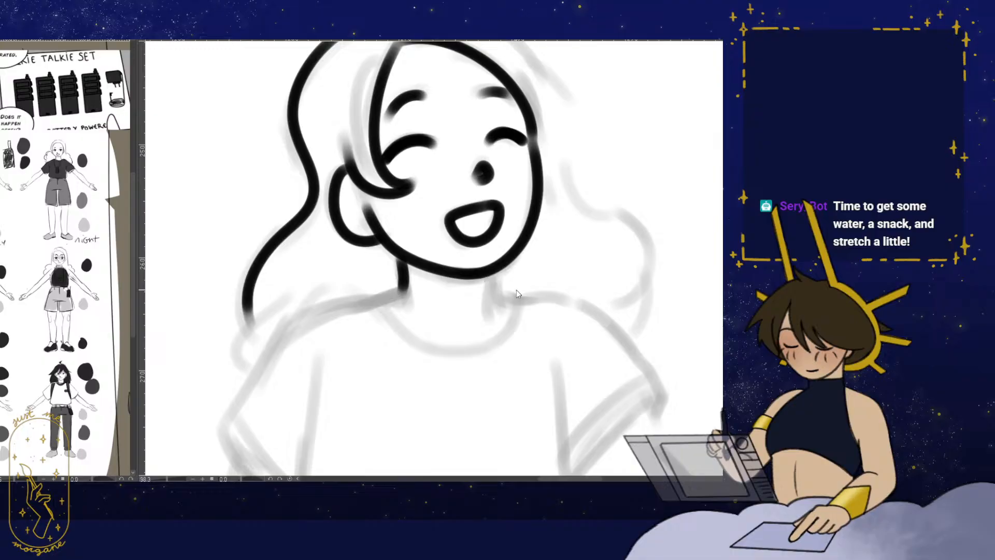
key(ctrl+z)
- Ink both sides of the girl's neck and the round neckline of her T-shirt
drag(384, 247, 383, 294)
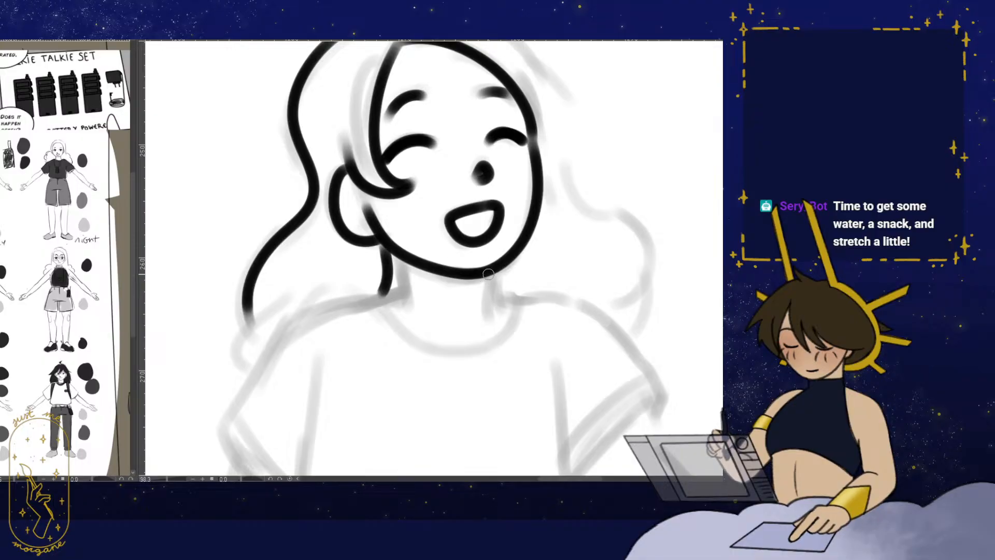
drag(503, 299, 514, 299)
drag(456, 307, 471, 297)
drag(398, 283, 388, 293)
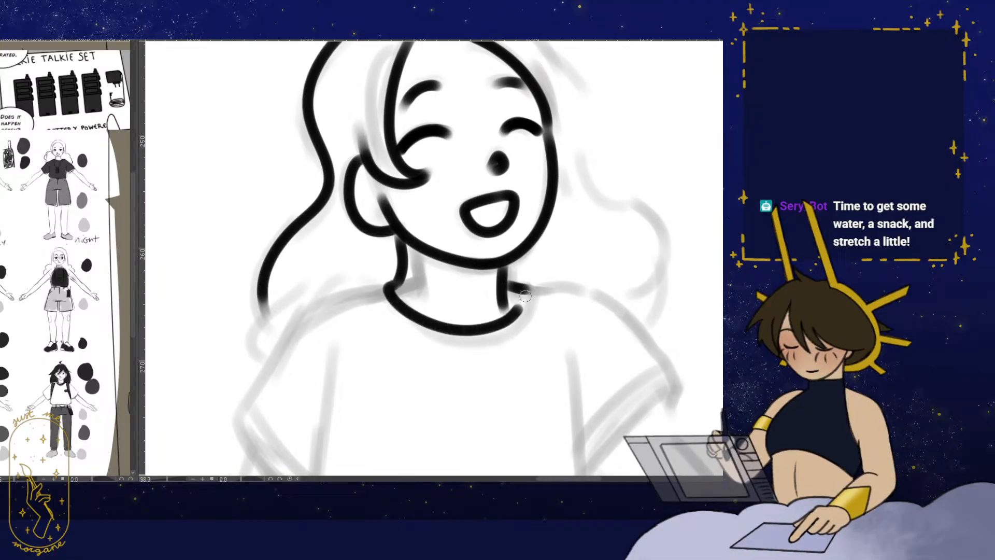
drag(518, 311, 527, 290)
- Ink the girl's shoulder and sleeve on the ear side and the side seams of her T-shirt
drag(430, 189, 313, 254)
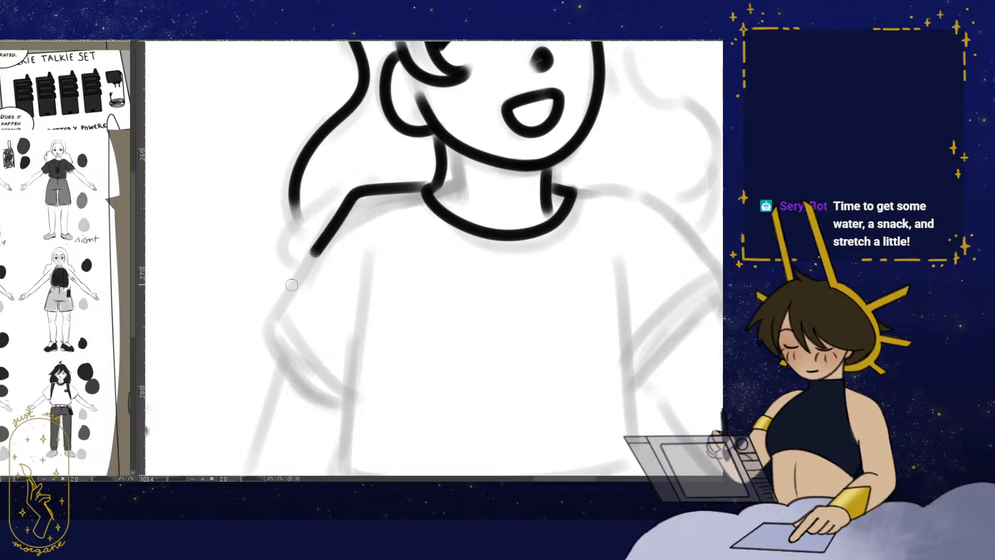
scroll(353, 408, down, 3)
mouse_move(357, 151)
mouse_down()
mouse_move(349, 290)
mouse_move(474, 366)
mouse_move(637, 339)
mouse_up()
scroll(544, 352, right, 3)
mouse_move(524, 165)
mouse_down()
mouse_move(544, 360)
mouse_move(534, 364)
mouse_up()
- Ink the T-shirt's hem, the waistband below it and both flared sides of the girl's lower garment
scroll(542, 360, down, 3)
mouse_move(404, 396)
mouse_down()
mouse_move(406, 313)
mouse_move(557, 306)
mouse_move(544, 307)
mouse_up()
scroll(406, 325, up, 1)
scroll(568, 302, down, 3)
scroll(455, 295, up, 3)
drag(447, 263, 421, 384)
drag(535, 375, 391, 363)
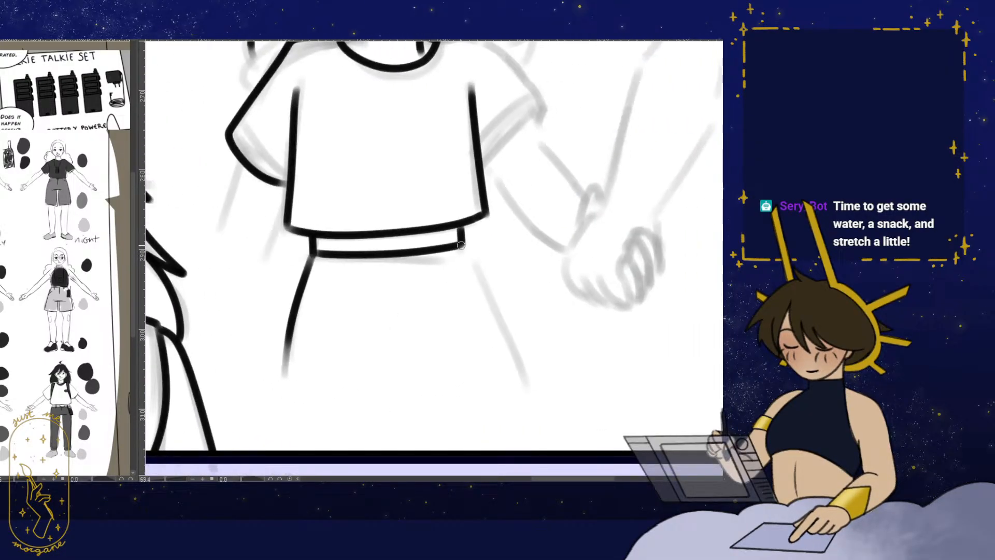
key(ctrl+z)
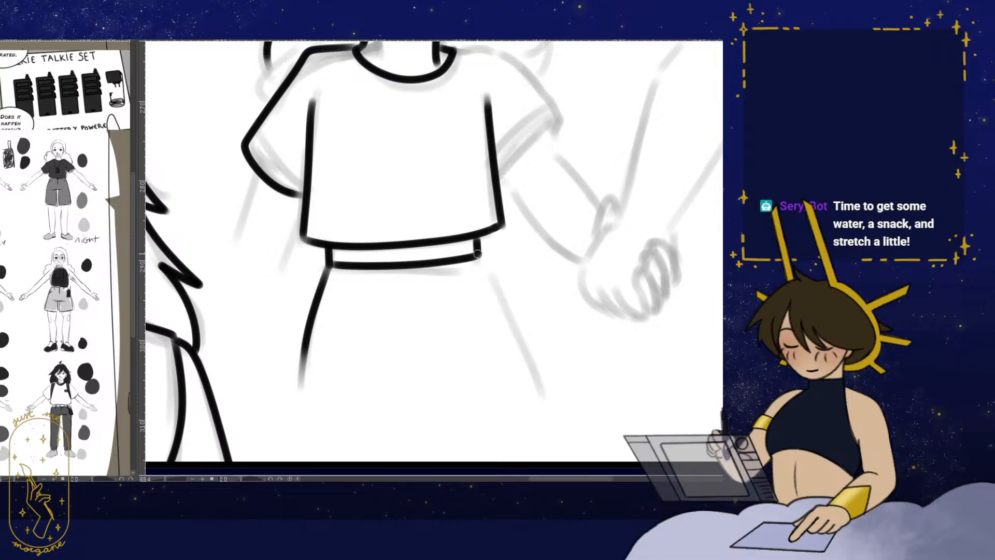
drag(541, 393, 544, 401)
- Ink the two lines of the girl's lowered arm below the finished sleeve
drag(275, 235, 309, 315)
scroll(309, 315, up, 1)
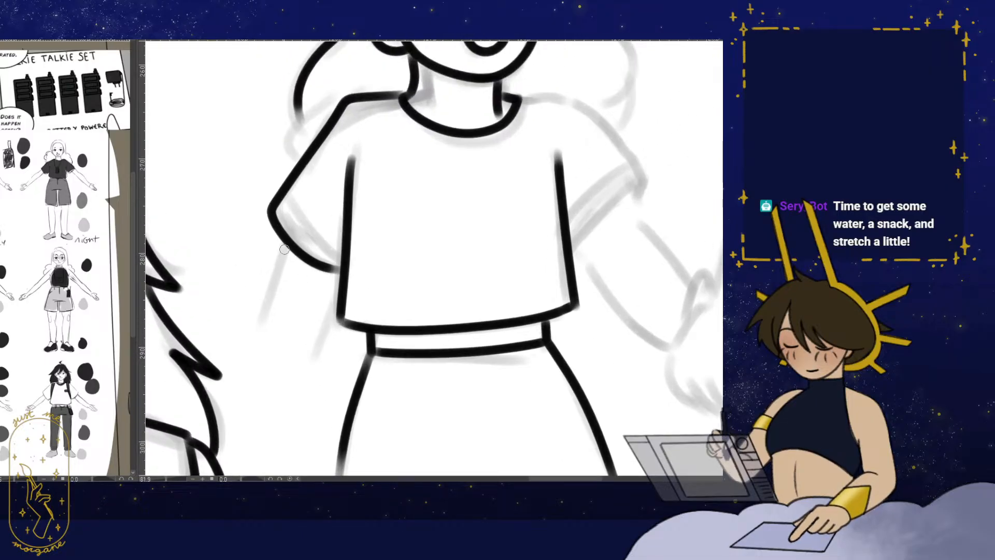
drag(285, 246, 251, 346)
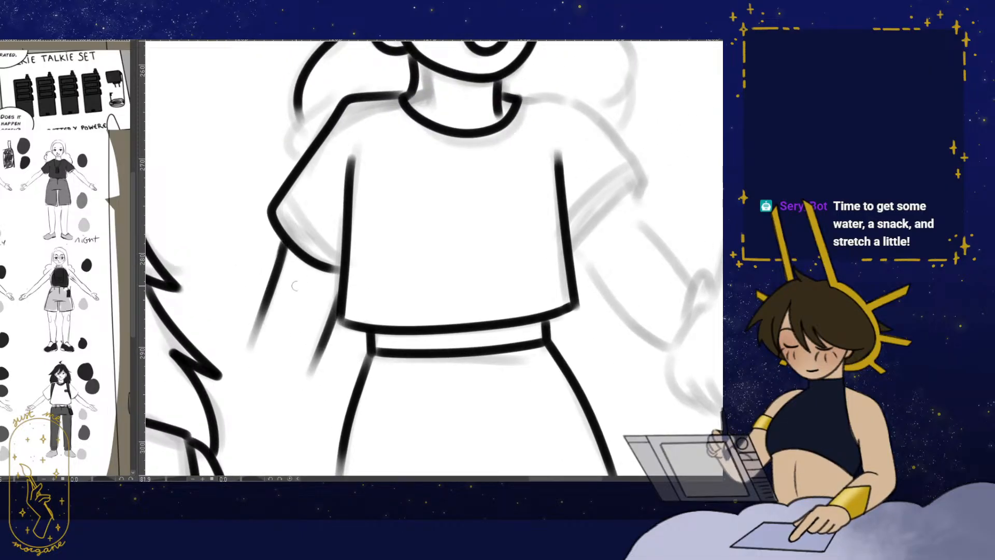
- Ink the lower hair locks falling behind the girl's shoulder on the ear side
scroll(405, 280, down, 5)
scroll(371, 202, up, 5)
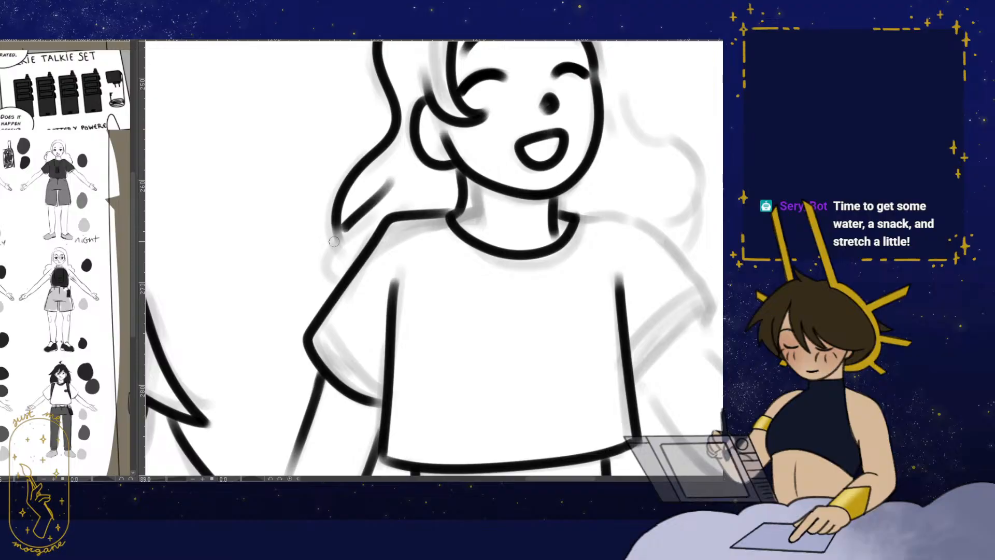
drag(334, 241, 334, 288)
drag(423, 235, 422, 262)
- Ink the girl's other shoulder and the sleeve of her outstretched arm
key(h)
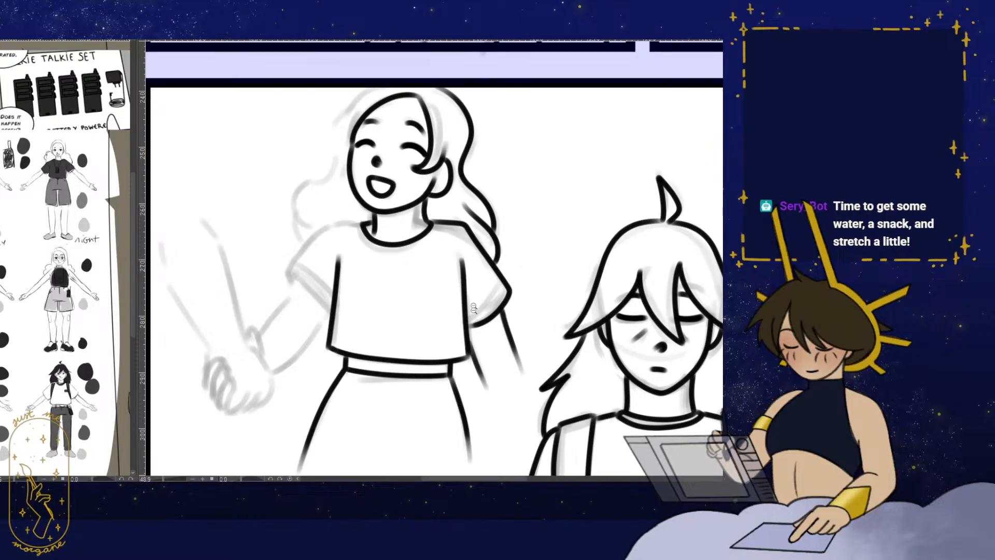
drag(432, 317, 450, 311)
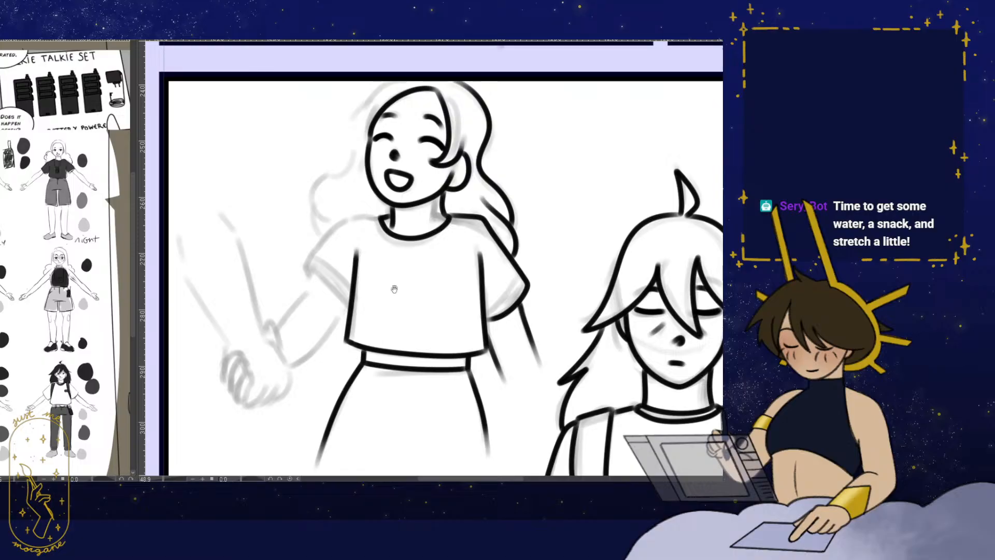
drag(396, 288, 381, 302)
scroll(324, 250, up, 3)
drag(396, 213, 354, 209)
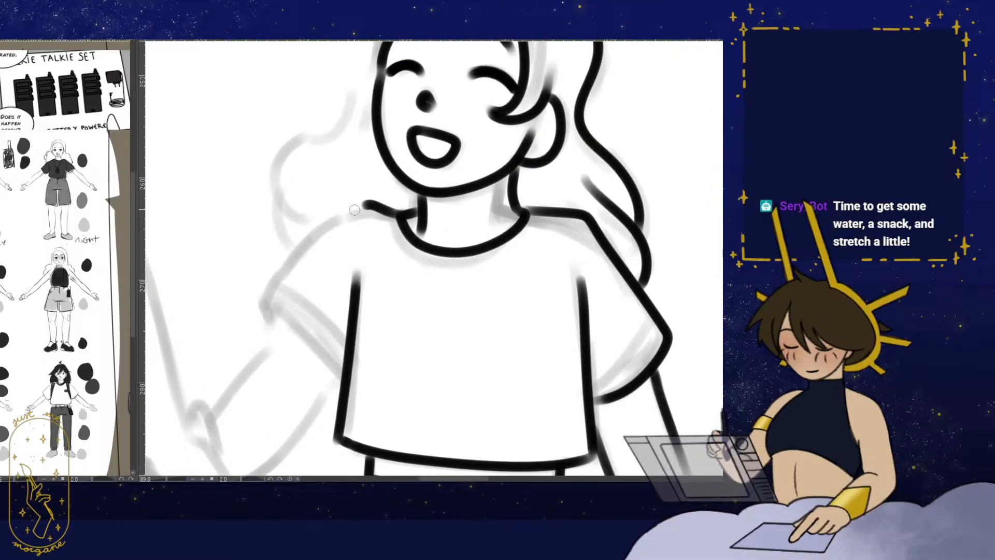
drag(265, 326, 266, 336)
drag(267, 337, 274, 324)
- Ink the cuff lines on the girl's T-shirt sleeves
key(h)
drag(510, 371, 432, 329)
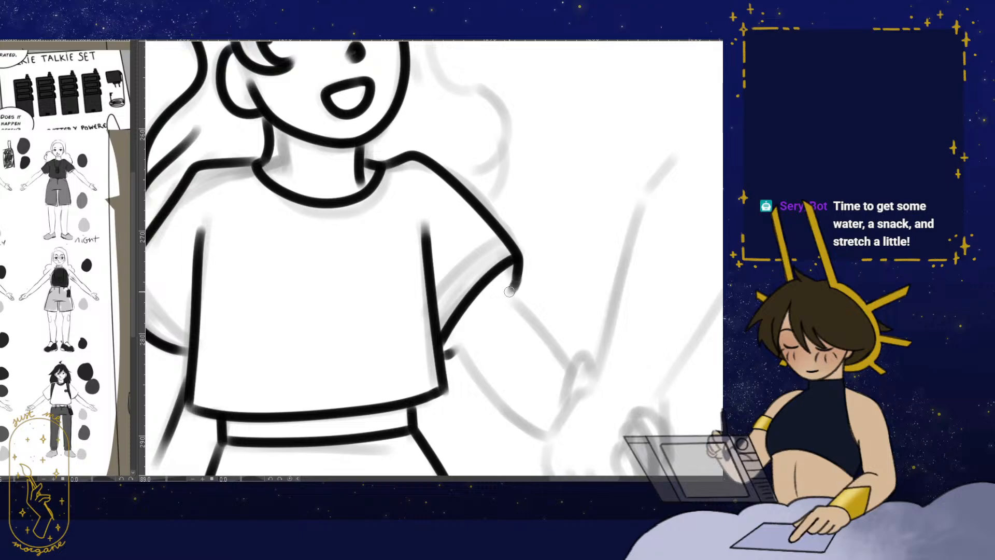
drag(553, 360, 540, 366)
key(h)
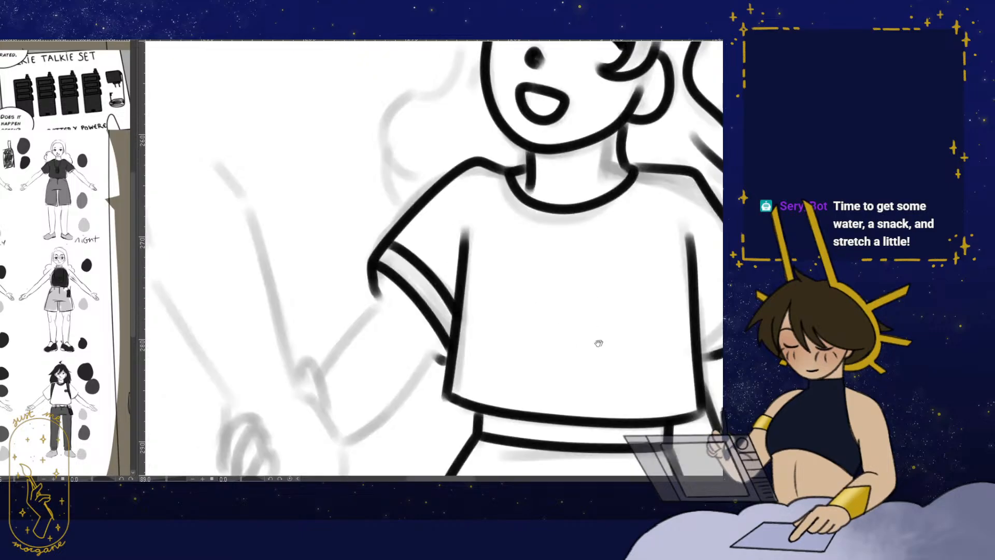
drag(597, 342, 409, 352)
click(559, 347)
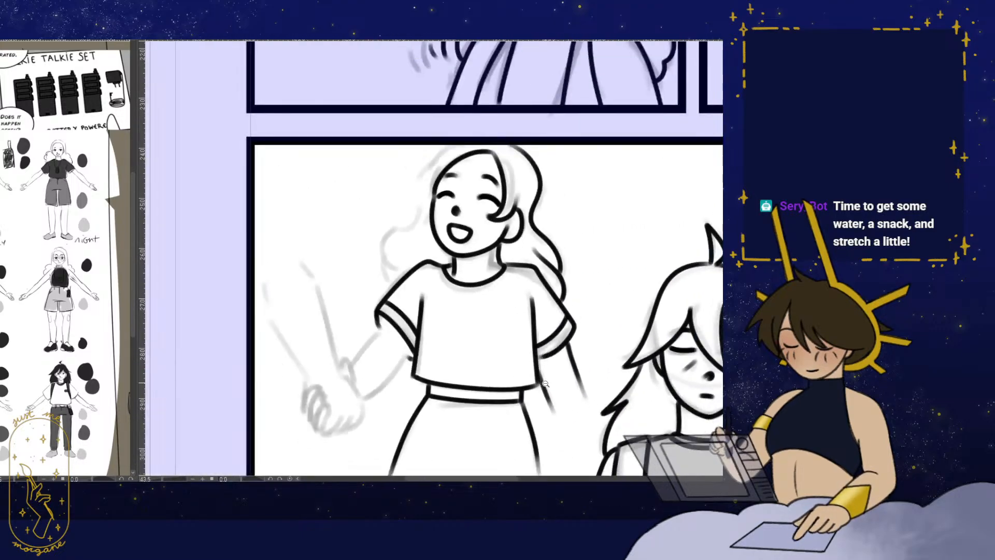
- Ink the top of the girl's hair and the wavy locks on the side of her outstretched arm
key(h)
key(h)
click(430, 238)
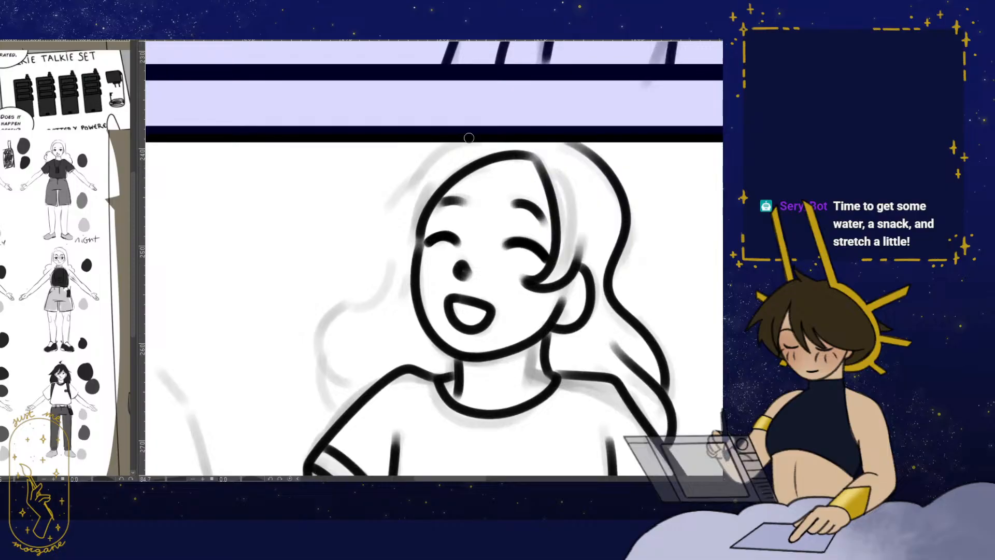
mouse_move(410, 334)
mouse_down()
mouse_move(364, 271)
mouse_move(316, 356)
mouse_up()
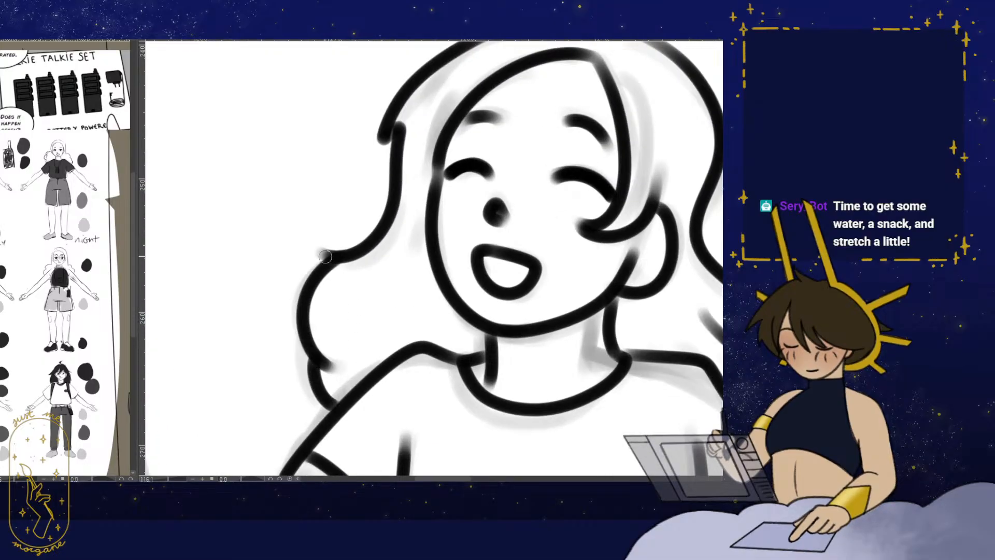
alt+click(468, 219)
drag(534, 345, 517, 371)
drag(516, 370, 487, 321)
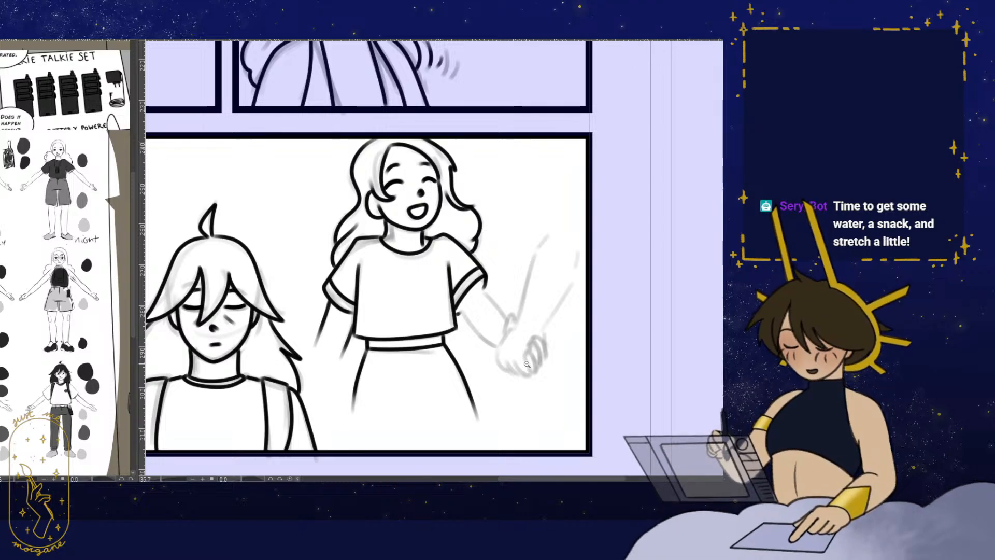
mouse_move(583, 306)
mouse_down()
mouse_move(390, 332)
mouse_move(418, 352)
mouse_up()
drag(400, 406, 335, 374)
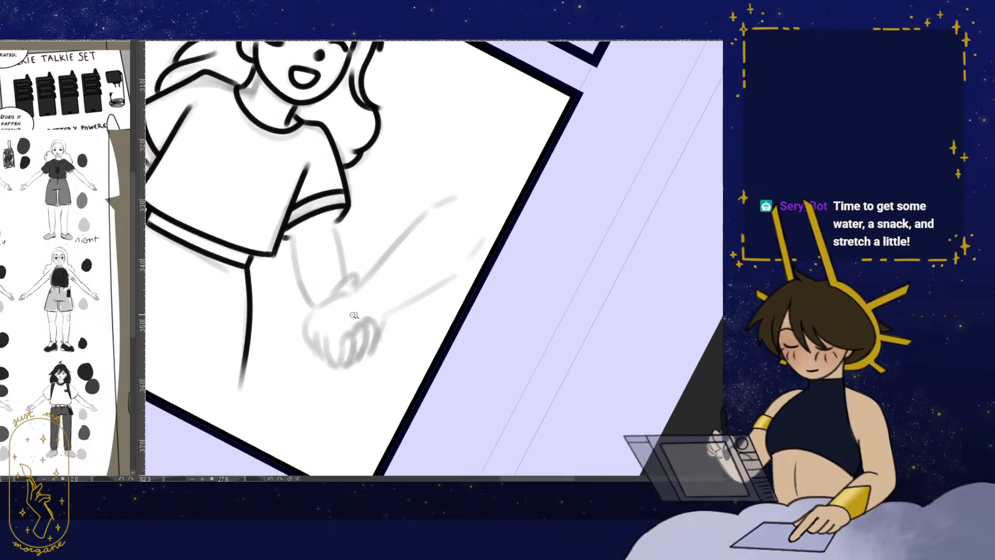
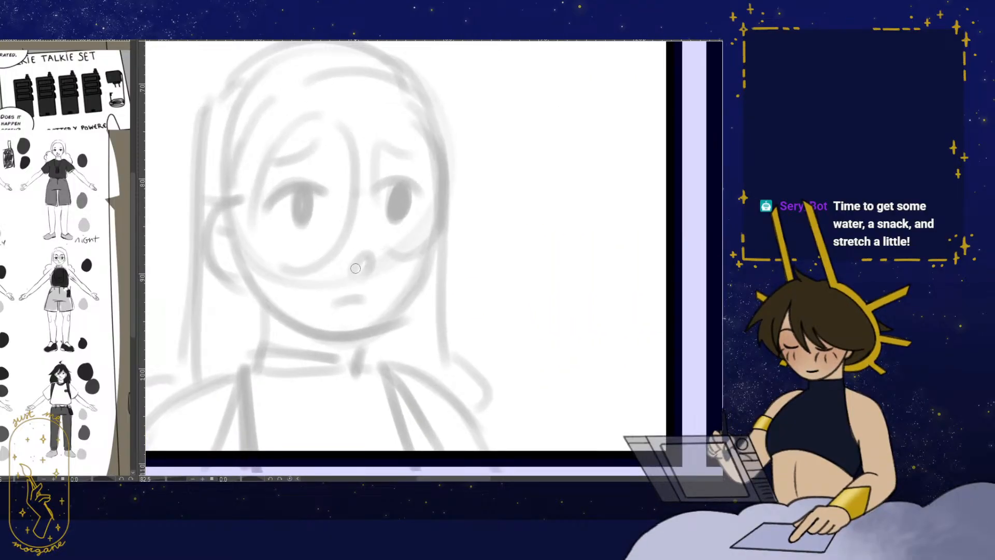
- Ink the worried girl's eyes, nose, mouth and raised eyebrows over the sketch in the page's first panel
drag(363, 248, 376, 303)
mouse_move(339, 272)
mouse_down()
mouse_move(357, 270)
mouse_move(324, 232)
mouse_move(350, 242)
mouse_move(304, 265)
mouse_move(316, 255)
mouse_up()
mouse_move(399, 242)
mouse_down()
mouse_move(476, 247)
mouse_move(448, 226)
mouse_up()
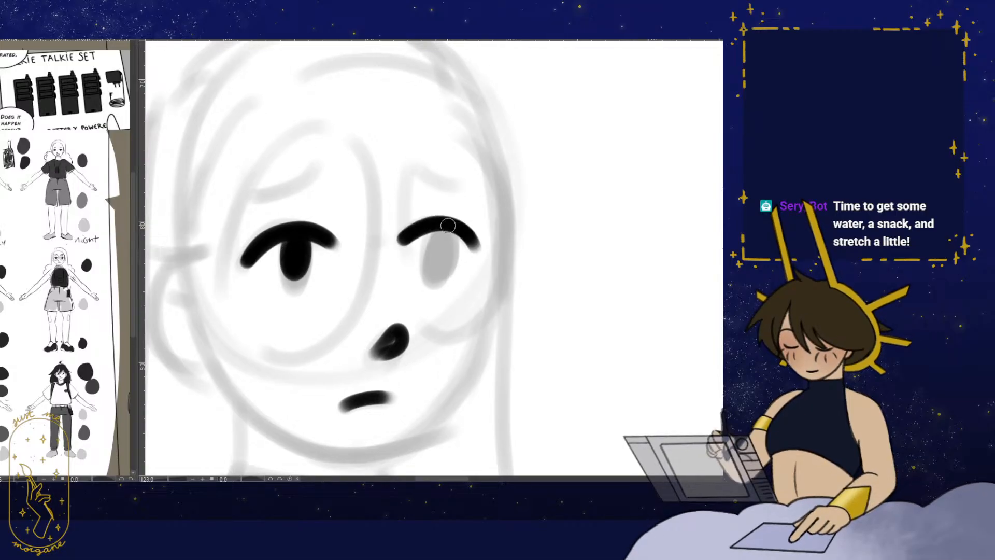
drag(438, 262, 469, 245)
drag(339, 165, 301, 197)
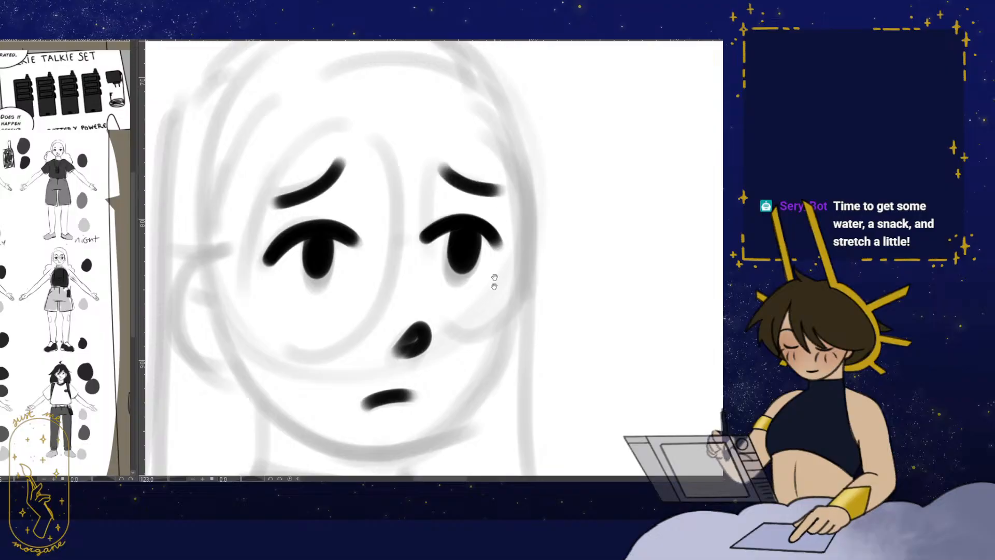
- Ink the oval outline of the girl's face and forehead from both sides
drag(499, 360, 332, 338)
drag(388, 261, 389, 328)
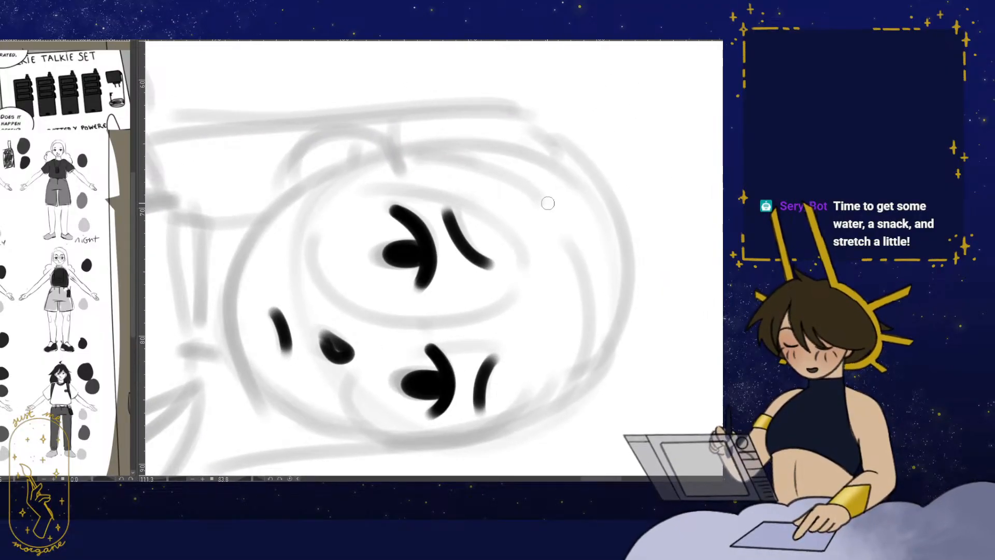
mouse_move(537, 207)
mouse_down()
mouse_move(544, 210)
mouse_move(400, 166)
mouse_move(238, 318)
mouse_move(258, 383)
mouse_up()
key(h)
mouse_move(461, 394)
mouse_down()
mouse_move(233, 334)
mouse_move(404, 207)
mouse_move(424, 207)
mouse_up()
mouse_move(367, 261)
mouse_down()
mouse_move(407, 306)
mouse_move(446, 316)
mouse_move(402, 320)
mouse_up()
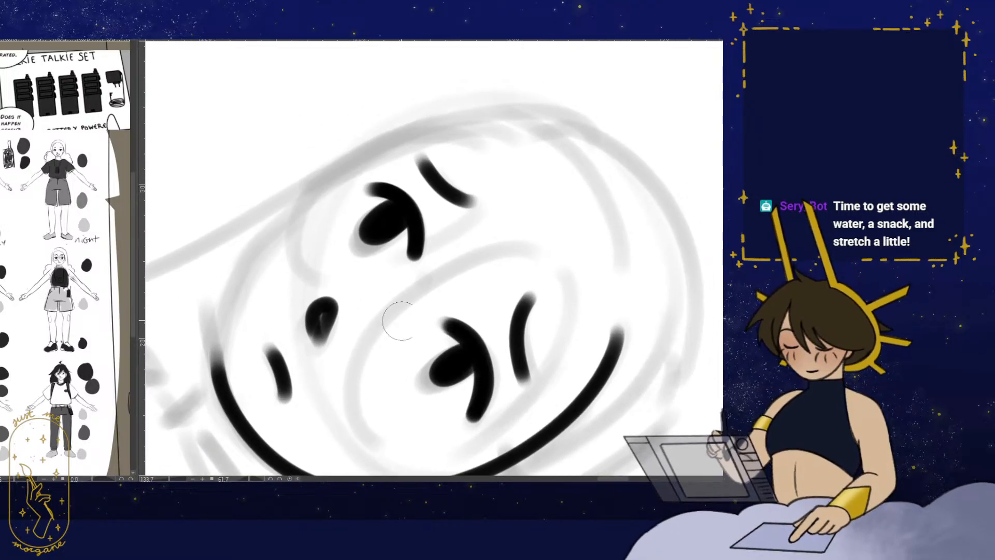
key(p)
mouse_move(529, 144)
mouse_down()
mouse_move(430, 147)
mouse_move(319, 194)
mouse_move(243, 275)
mouse_move(221, 387)
mouse_up()
key(ctrl+at)
key(h)
drag(536, 367, 499, 289)
drag(402, 320, 409, 357)
- Ink the girl's visible ear and the two sides of her neck
scroll(373, 289, up, 3)
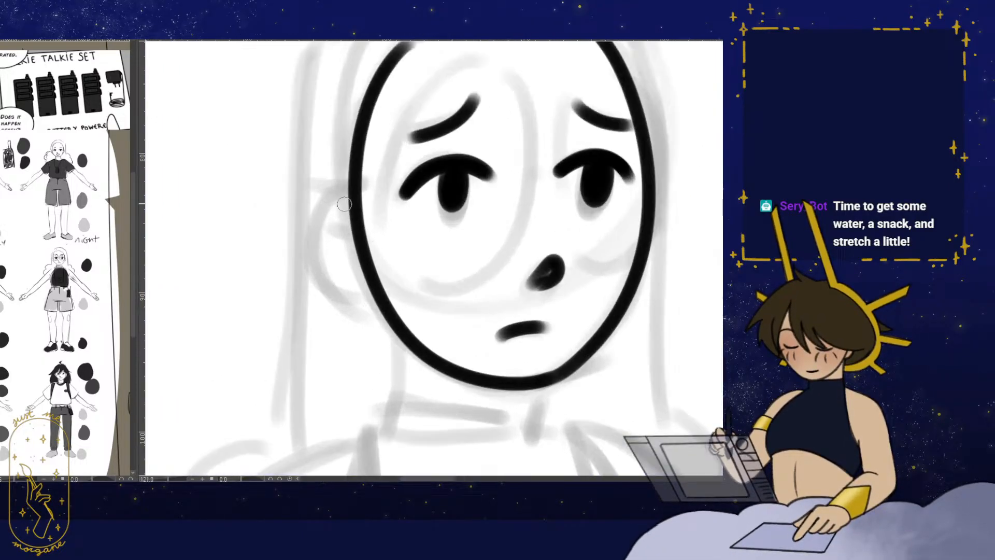
drag(346, 204, 333, 120)
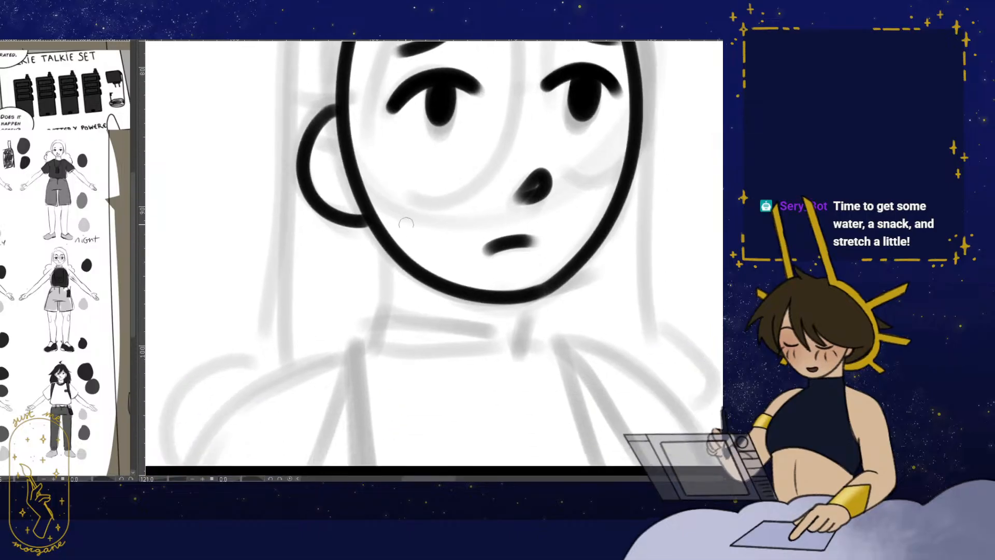
drag(381, 236, 373, 326)
drag(523, 303, 522, 338)
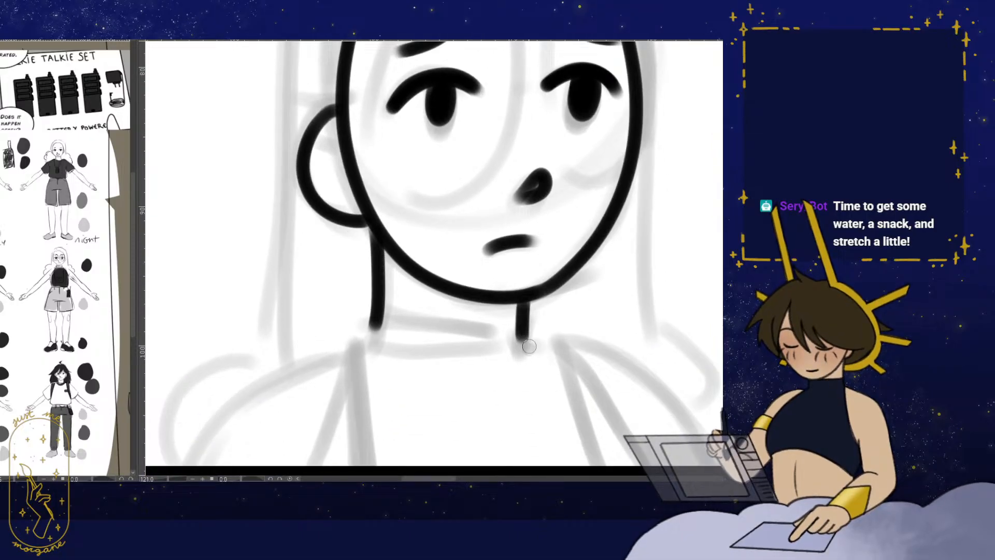
- Ink the girl's collar and the straps running down from both of her shoulders
mouse_move(404, 353)
mouse_down()
mouse_move(415, 292)
mouse_move(332, 348)
mouse_move(306, 404)
mouse_up()
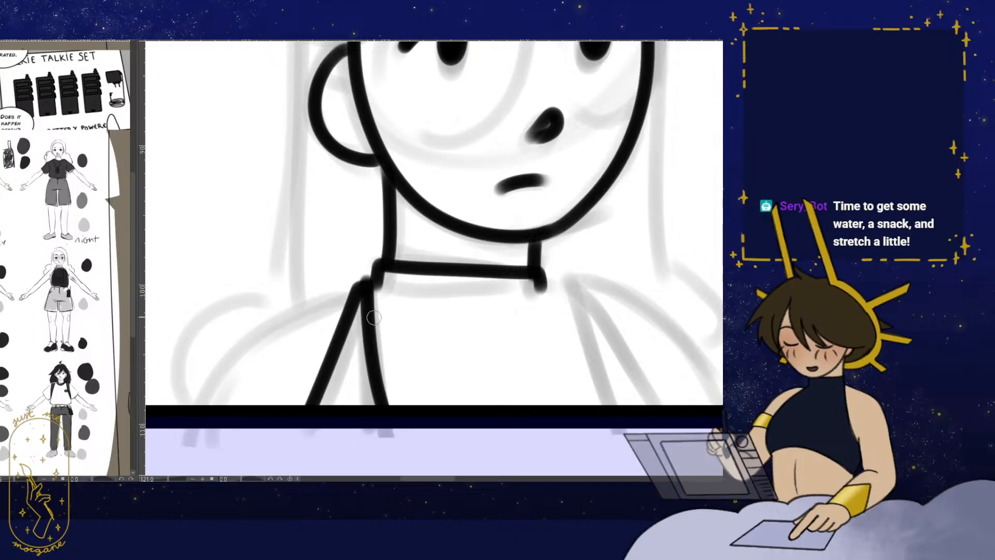
key(h)
drag(390, 337, 421, 335)
drag(346, 280, 252, 414)
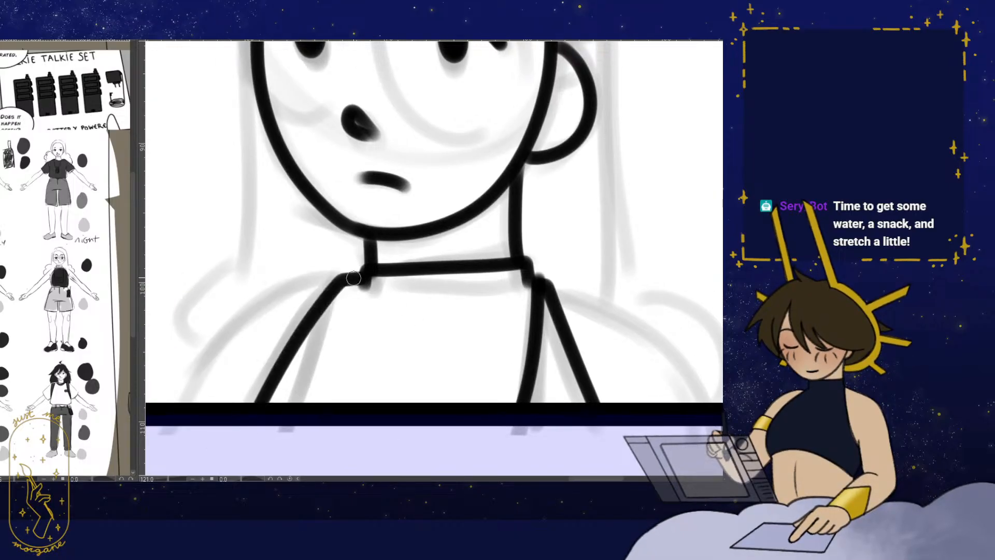
key(h)
drag(334, 287, 386, 280)
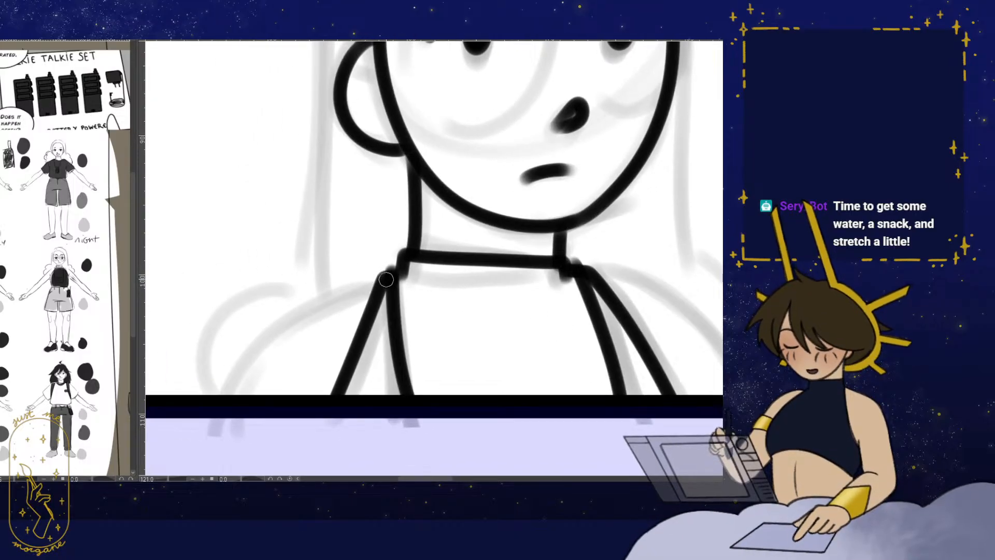
- Ink the curves of both of the girl's shoulders down to the panel border
drag(244, 356, 216, 407)
scroll(401, 315, down, 3)
key(h)
drag(322, 318, 360, 326)
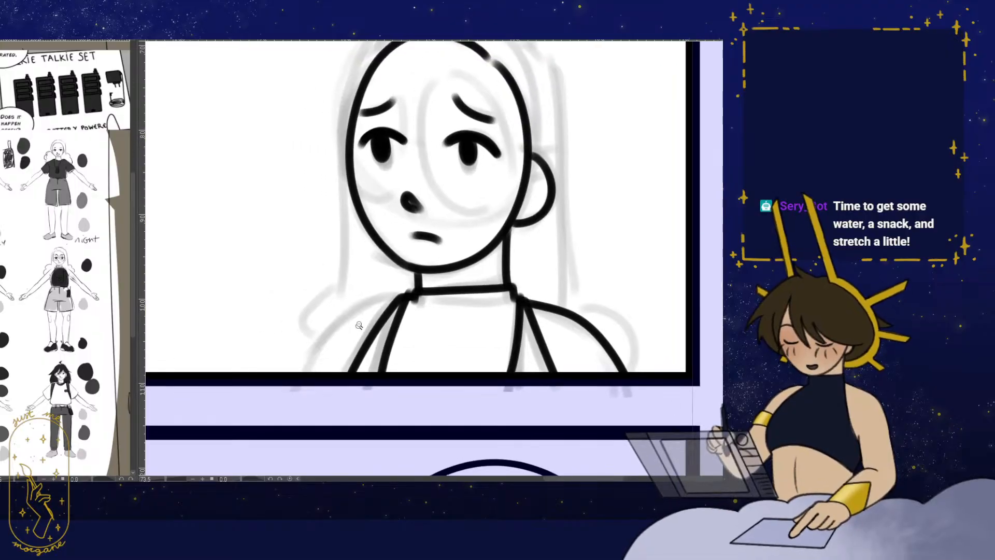
scroll(359, 327, up, 2)
mouse_move(417, 288)
mouse_down()
mouse_move(315, 342)
mouse_move(283, 397)
mouse_up()
- Ink the long straight hair edge on the ear side and the rounded hair end behind that shoulder
scroll(341, 362, down, 3)
key(h)
mouse_move(383, 309)
mouse_down()
mouse_move(391, 359)
mouse_move(345, 211)
mouse_move(319, 290)
mouse_move(309, 377)
mouse_move(298, 313)
mouse_move(256, 358)
mouse_up()
scroll(385, 265, up, 2)
scroll(356, 309, down, 4)
key(h)
drag(394, 280, 396, 366)
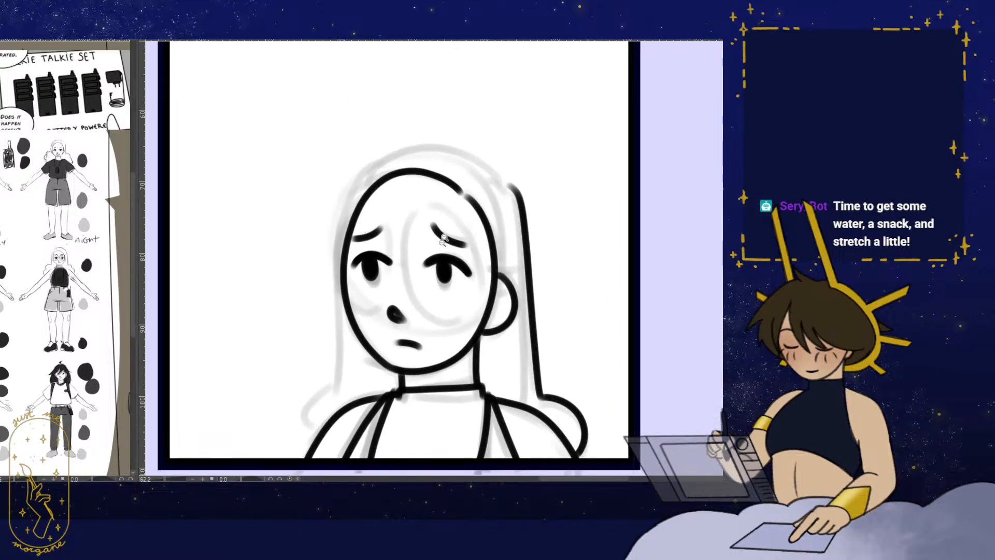
- Ink the top of the girl's hair and its far side down to the rounded end behind the shoulder
scroll(447, 236, up, 4)
mouse_move(560, 167)
mouse_down()
mouse_move(544, 150)
mouse_move(414, 99)
mouse_move(268, 217)
mouse_move(262, 285)
mouse_up()
mouse_move(267, 246)
mouse_down()
mouse_move(277, 183)
mouse_move(342, 83)
mouse_move(336, 207)
mouse_up()
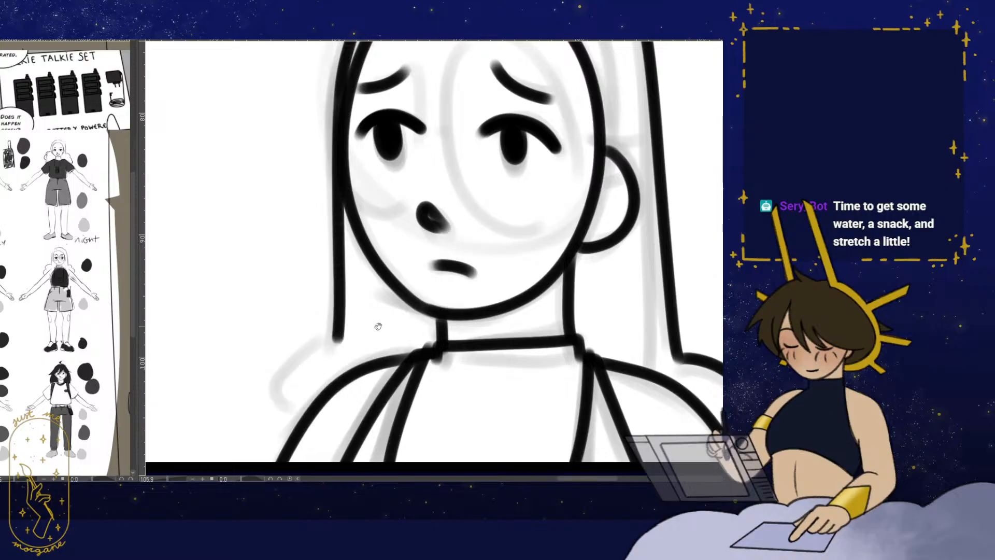
drag(378, 326, 401, 274)
drag(290, 359, 305, 396)
key(h)
drag(513, 290, 433, 309)
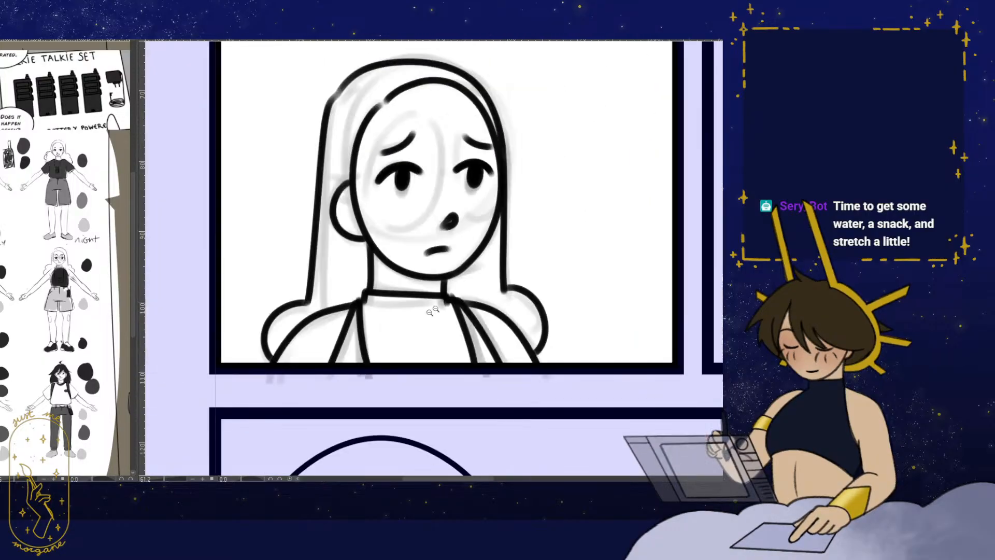
- Ink the oval glasses lens around the girl's eye on the ear side and try the far lens
drag(440, 217, 406, 260)
drag(476, 258, 412, 275)
mouse_move(418, 329)
mouse_down()
mouse_move(366, 285)
mouse_move(433, 218)
mouse_up()
mouse_move(428, 176)
mouse_down()
mouse_move(370, 296)
mouse_move(368, 325)
mouse_up()
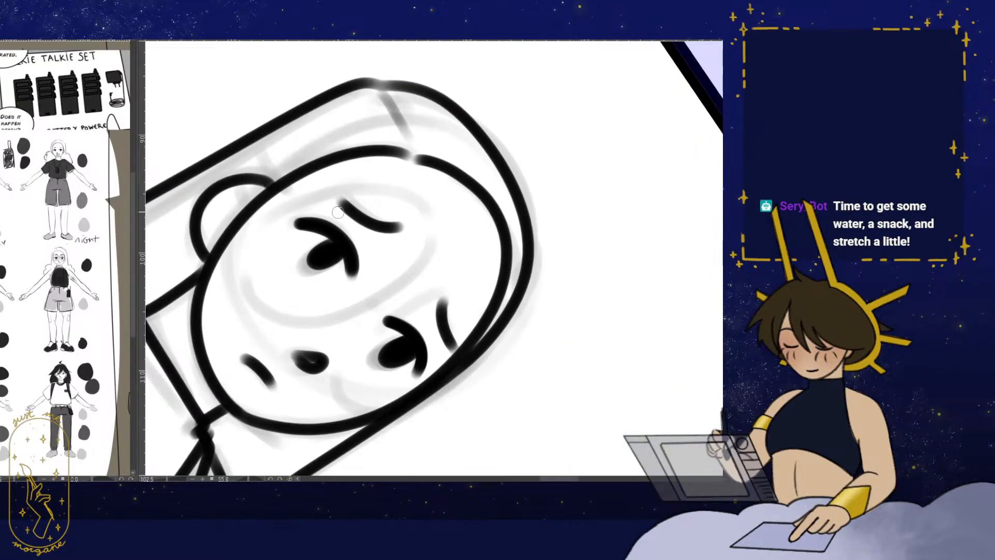
mouse_move(275, 276)
mouse_down()
mouse_move(429, 263)
mouse_move(312, 212)
mouse_move(331, 324)
mouse_move(327, 249)
mouse_up()
key(ctrl+z)
drag(340, 288, 425, 350)
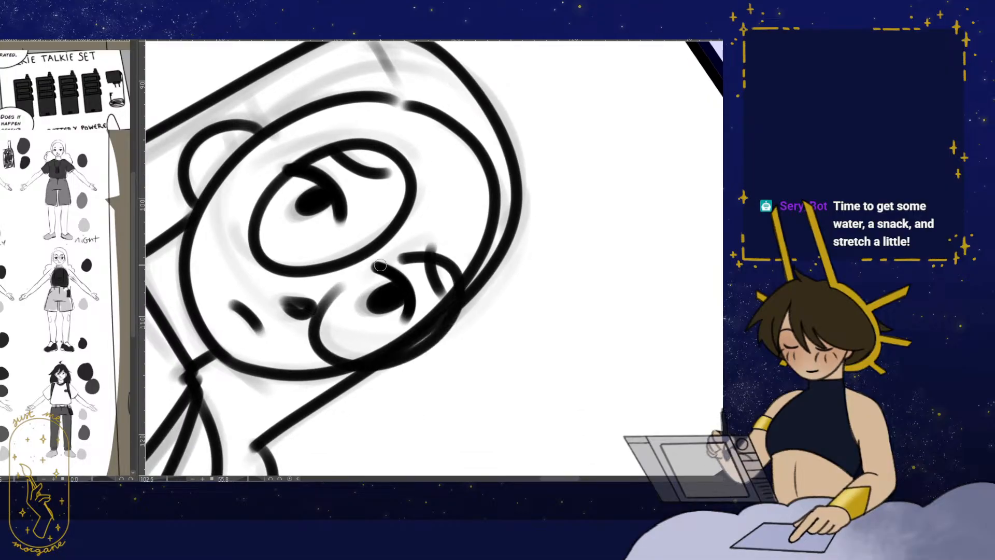
- Undo the far glasses lens and redraw it as an oval overlapping the edge of the face
key(ctrl+at)
key(ctrl+z)
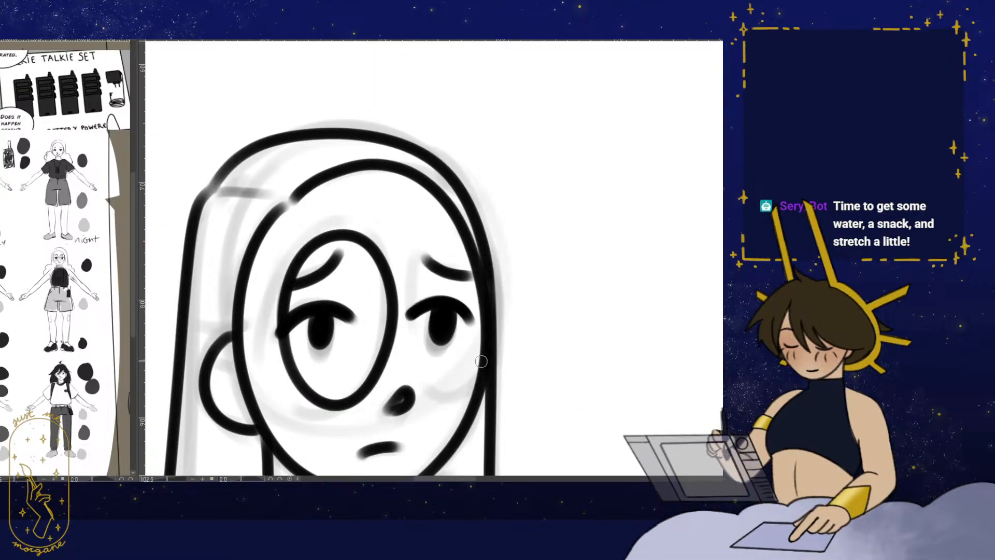
drag(472, 392, 309, 358)
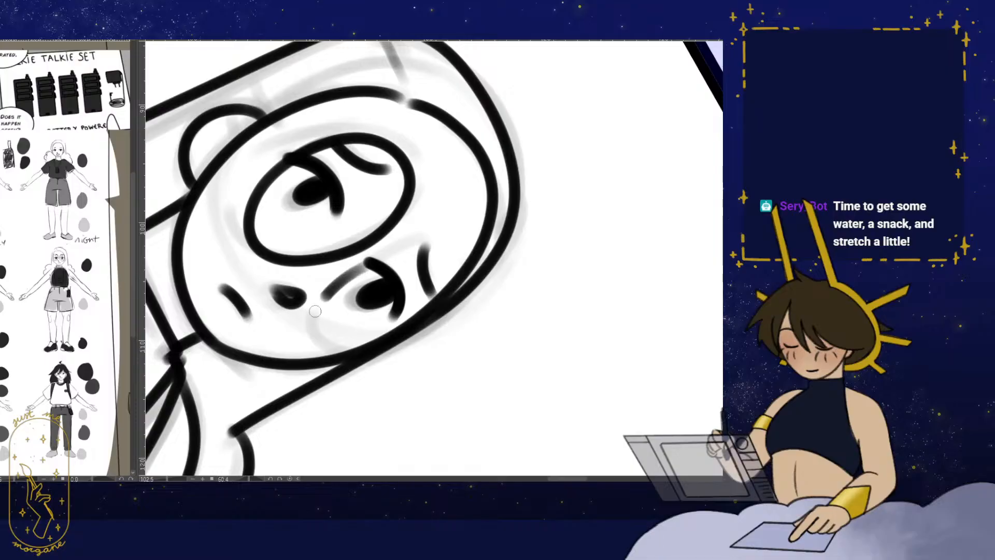
key(ctrl+at)
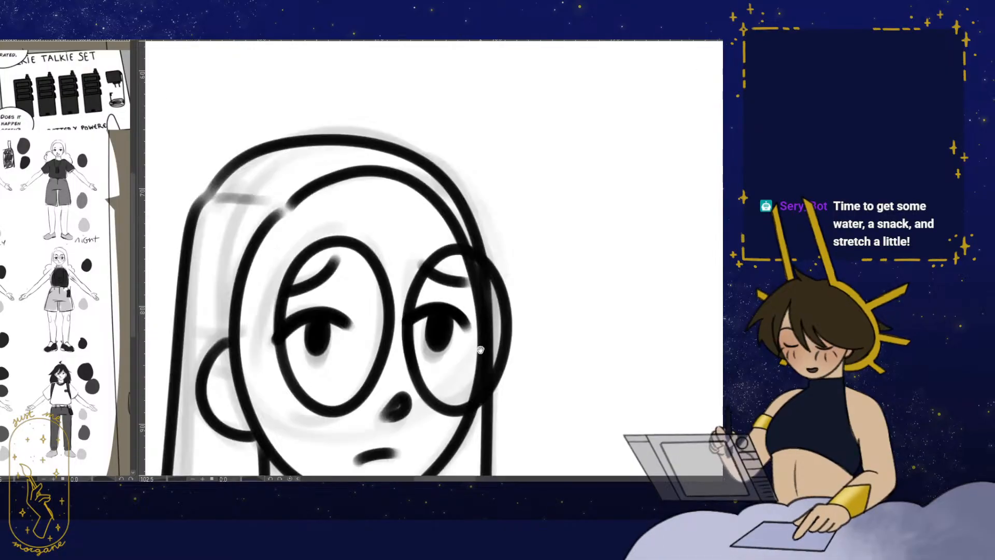
- Ink the bridge between the two lenses and the glasses arm running to the ear
drag(396, 318, 410, 320)
key(h)
drag(542, 355, 422, 353)
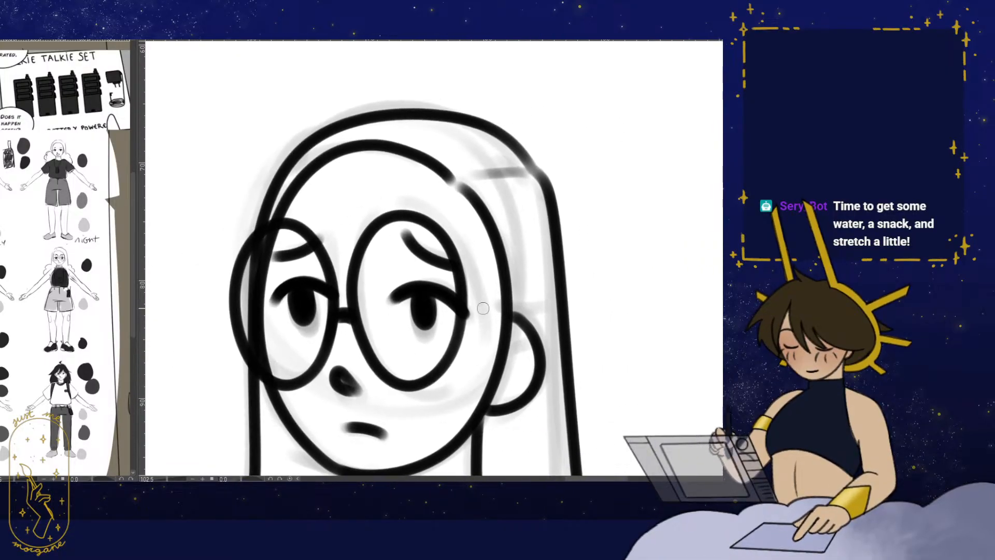
drag(465, 312, 516, 308)
drag(366, 309, 484, 380)
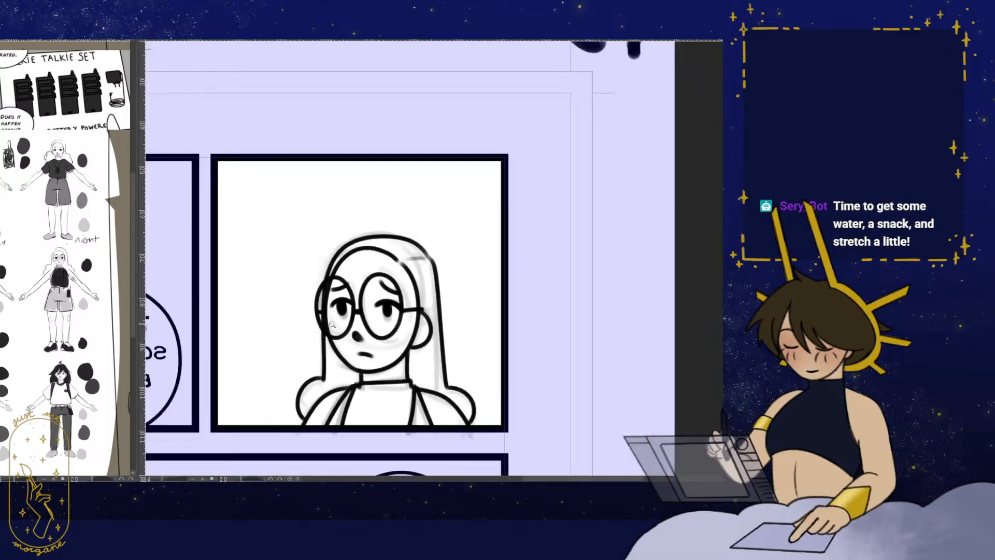
key(h)
mouse_move(332, 324)
mouse_down()
mouse_move(508, 469)
mouse_move(359, 416)
mouse_move(345, 394)
mouse_up()
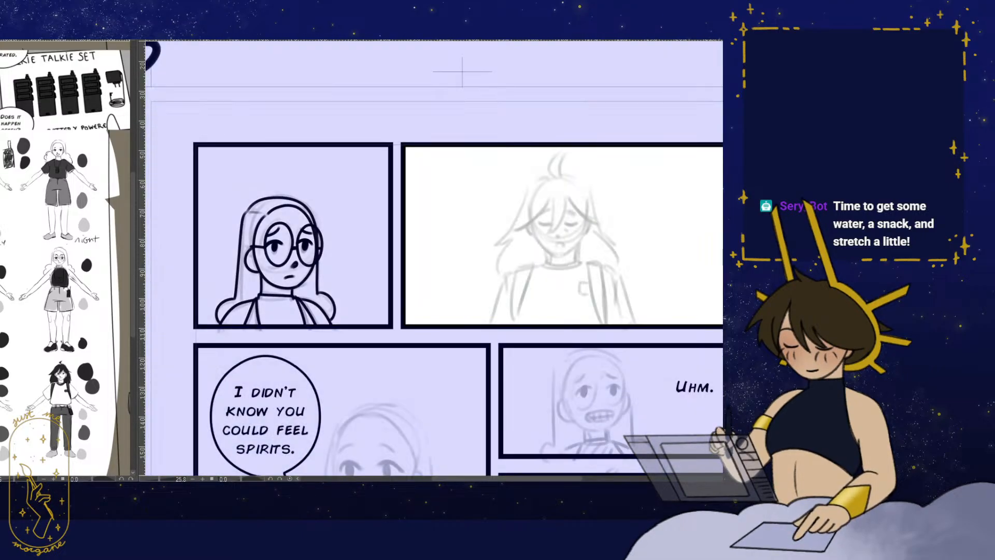
- In the next panel, ink the long-haired character's cowlick and the pointed central lock of the bangs
drag(608, 314, 444, 356)
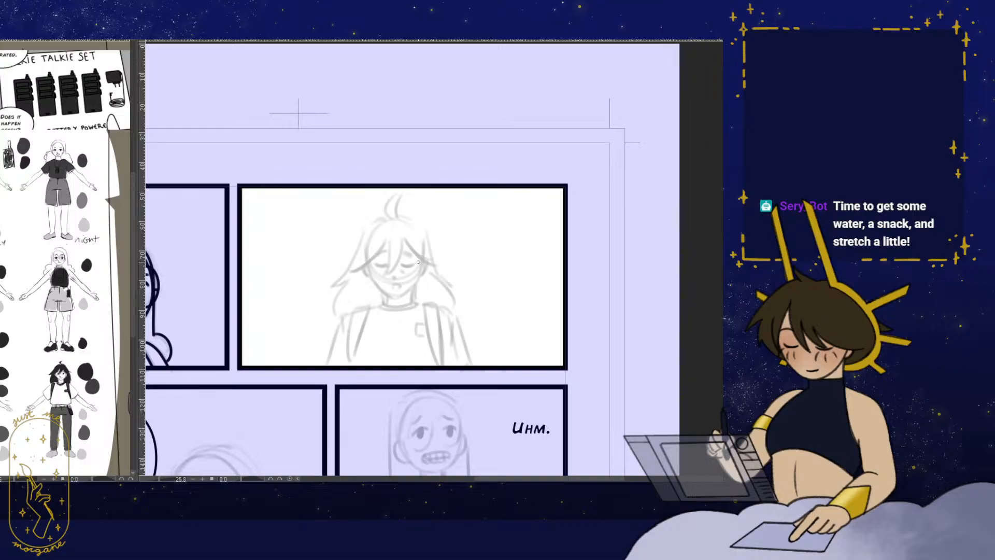
scroll(418, 262, up, 3)
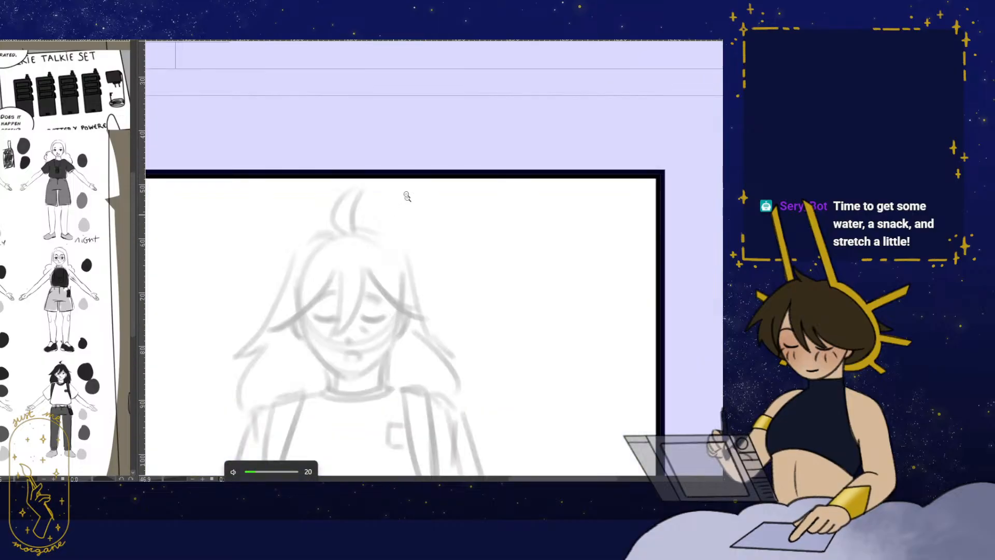
drag(355, 161, 341, 227)
scroll(373, 262, up, 2)
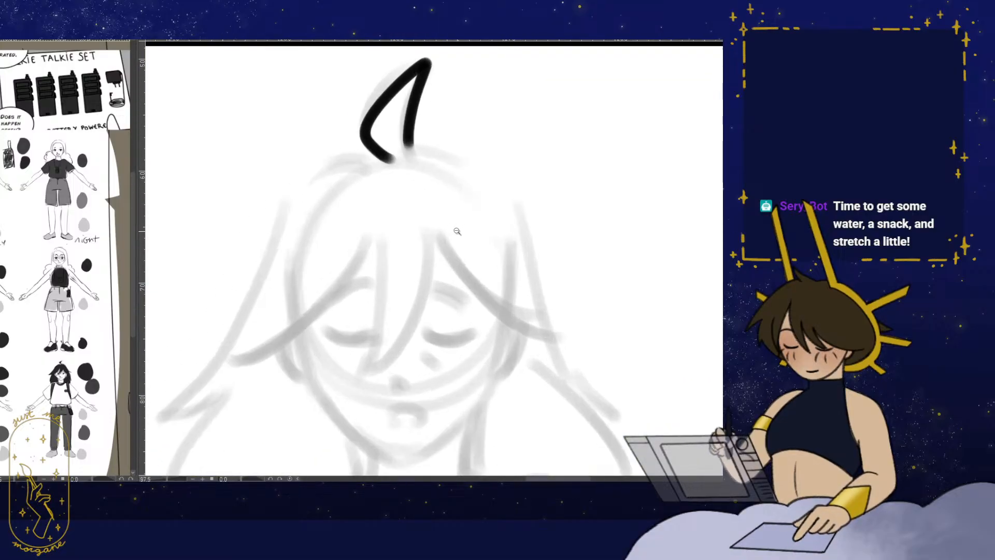
drag(435, 228, 436, 259)
mouse_move(377, 241)
mouse_down()
mouse_move(379, 311)
mouse_move(363, 372)
mouse_up()
drag(403, 330, 411, 337)
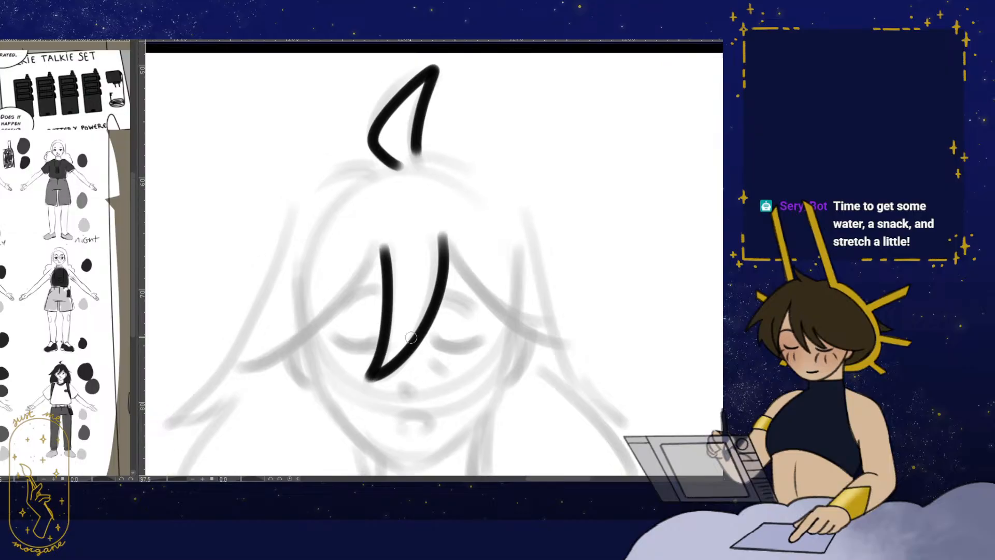
- Ink the swept side bangs flaring out on both sides of the central lock
drag(375, 266, 245, 362)
drag(338, 287, 348, 286)
key(h)
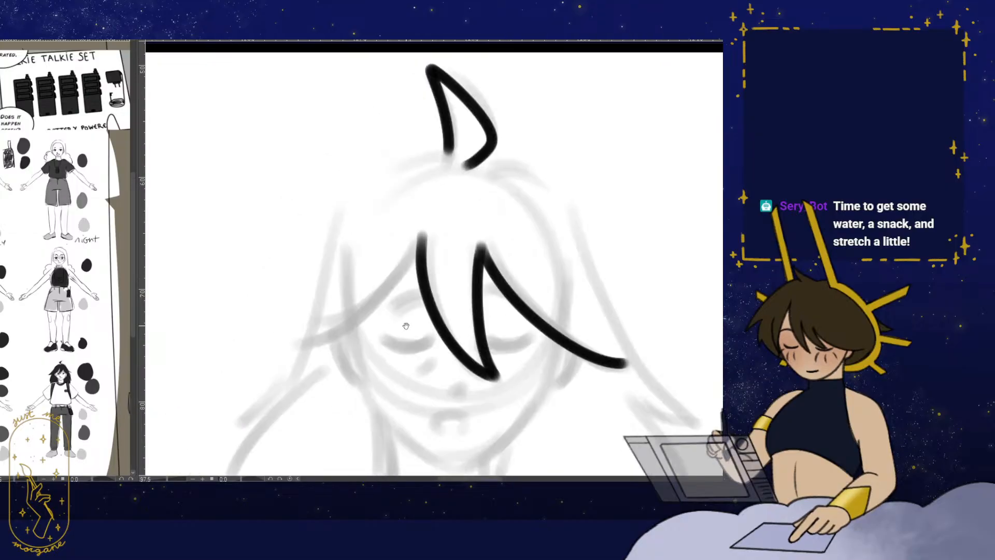
drag(409, 322, 417, 317)
mouse_move(430, 229)
mouse_down()
mouse_move(311, 349)
mouse_move(303, 212)
mouse_move(327, 166)
mouse_up()
- Ink both sides of the character's jaw from the bangs down to the pointed chin
key(h)
mouse_move(276, 268)
mouse_down()
mouse_move(344, 180)
mouse_move(228, 332)
mouse_up()
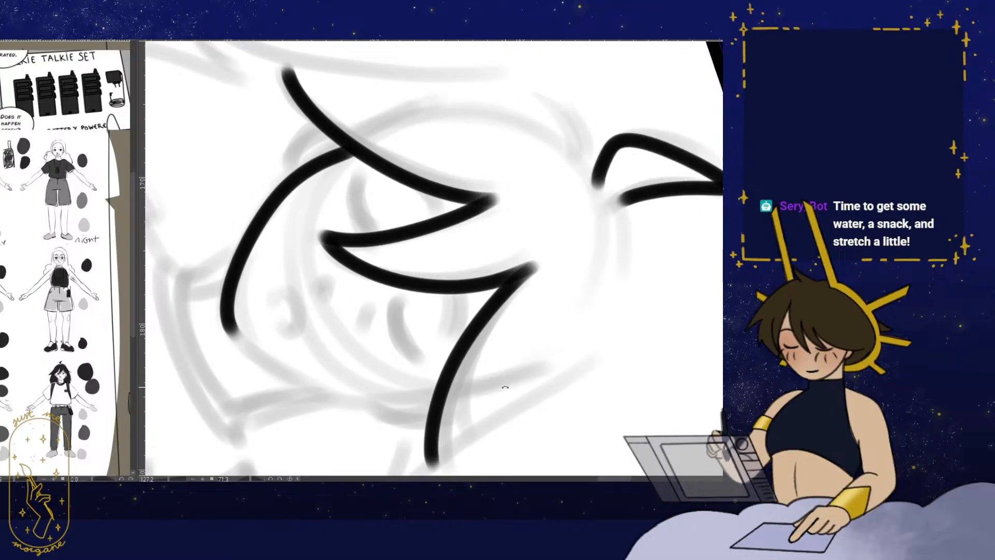
key(h)
mouse_move(494, 416)
mouse_down()
mouse_move(285, 223)
mouse_move(332, 186)
mouse_move(382, 170)
mouse_move(284, 255)
mouse_up()
key(ctrl+at)
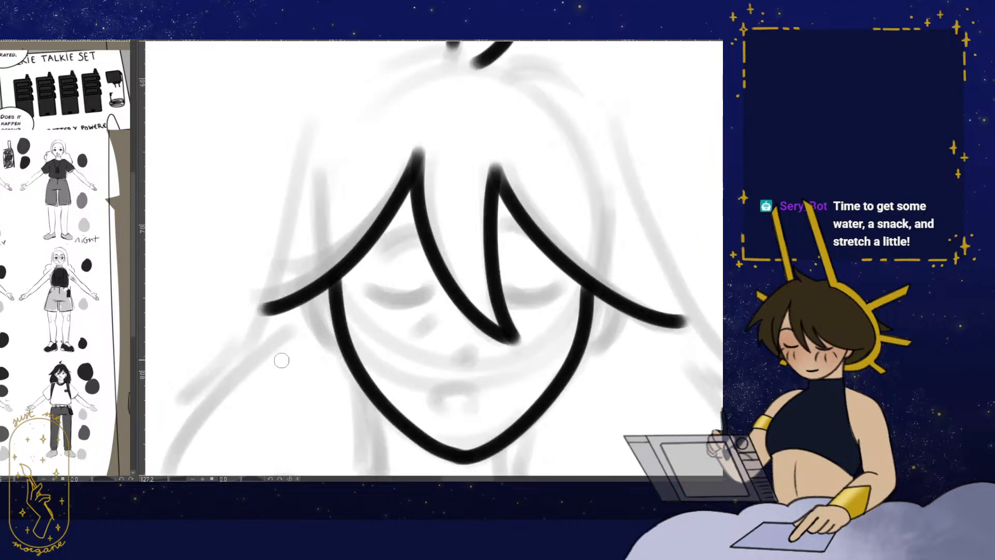
- Ink the character's small open mouth, nose and closed eyes
key(h)
mouse_move(455, 332)
mouse_down()
mouse_move(444, 312)
mouse_move(394, 339)
mouse_up()
drag(390, 367, 419, 373)
drag(443, 306, 447, 327)
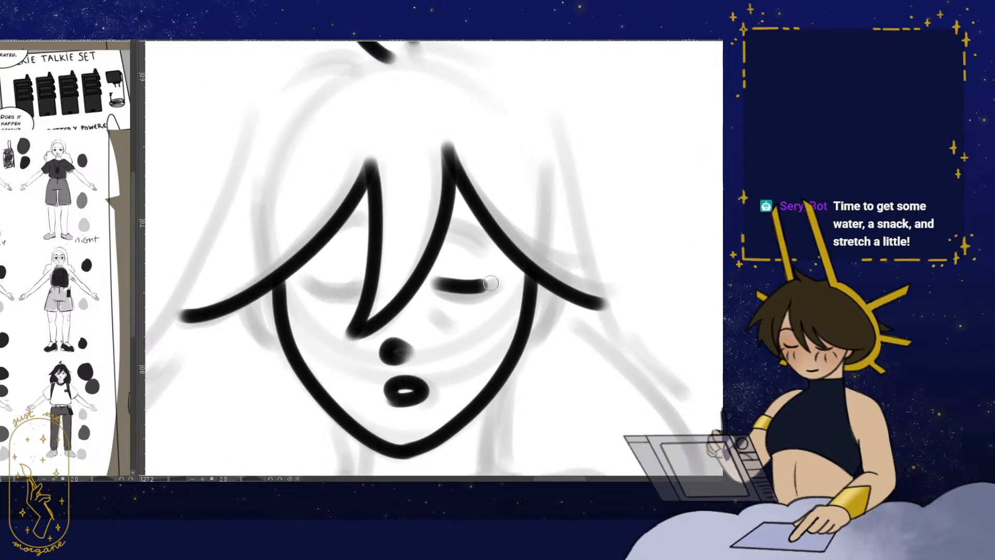
drag(309, 280, 364, 282)
- Ink the short diagonal mark on the character's cheek and the eyebrows showing between the bangs
drag(431, 309, 459, 331)
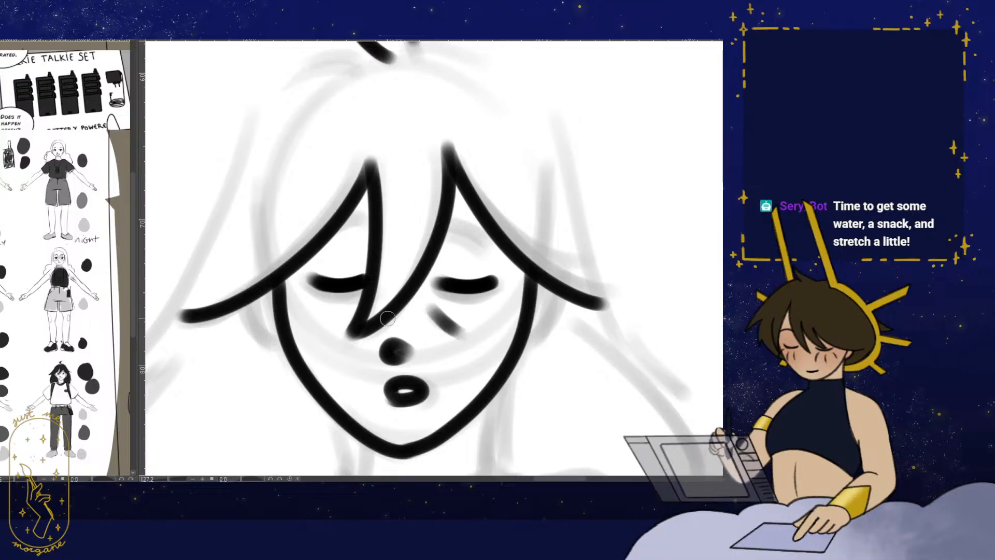
drag(342, 317, 366, 338)
drag(450, 236, 495, 241)
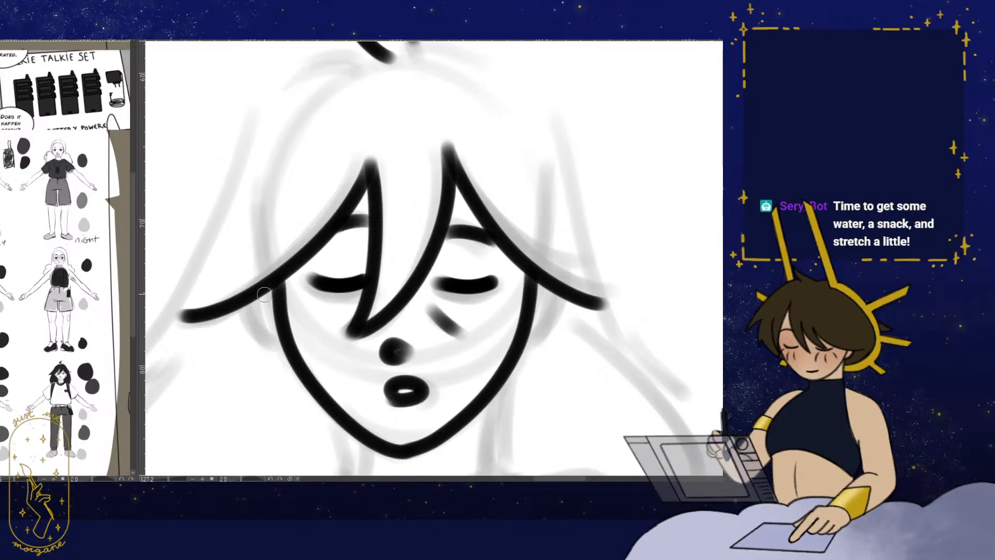
- Ink the character's ears below the side bangs and the lines of the neck
drag(316, 363, 299, 338)
mouse_move(537, 271)
mouse_down()
mouse_move(520, 301)
mouse_move(464, 278)
mouse_move(459, 240)
mouse_move(453, 250)
mouse_up()
drag(343, 271, 349, 299)
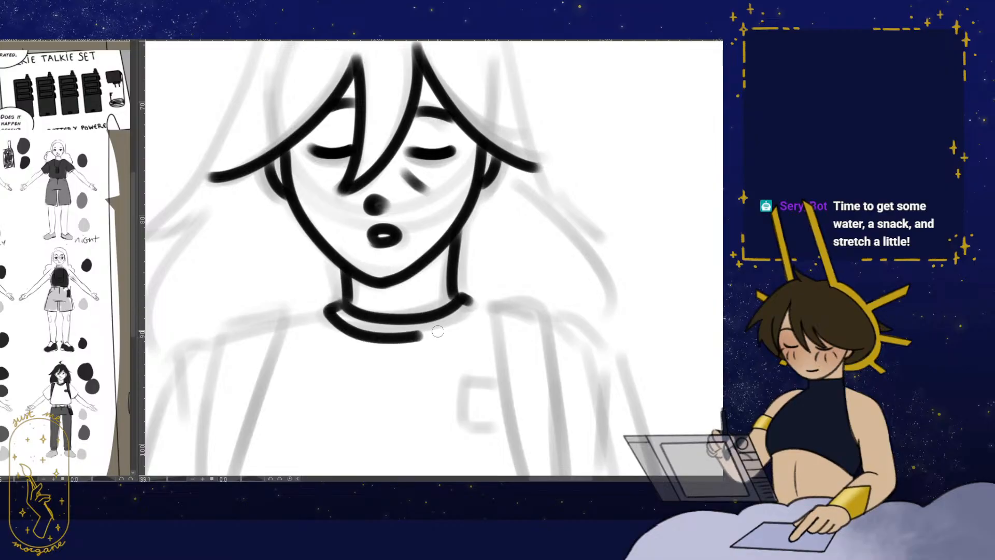
- Finish inking the lower edge and ends of the shirt's collar band
mouse_move(437, 331)
mouse_down()
mouse_move(475, 305)
mouse_move(405, 304)
mouse_up()
mouse_move(333, 316)
mouse_down()
mouse_move(342, 309)
mouse_move(344, 338)
mouse_up()
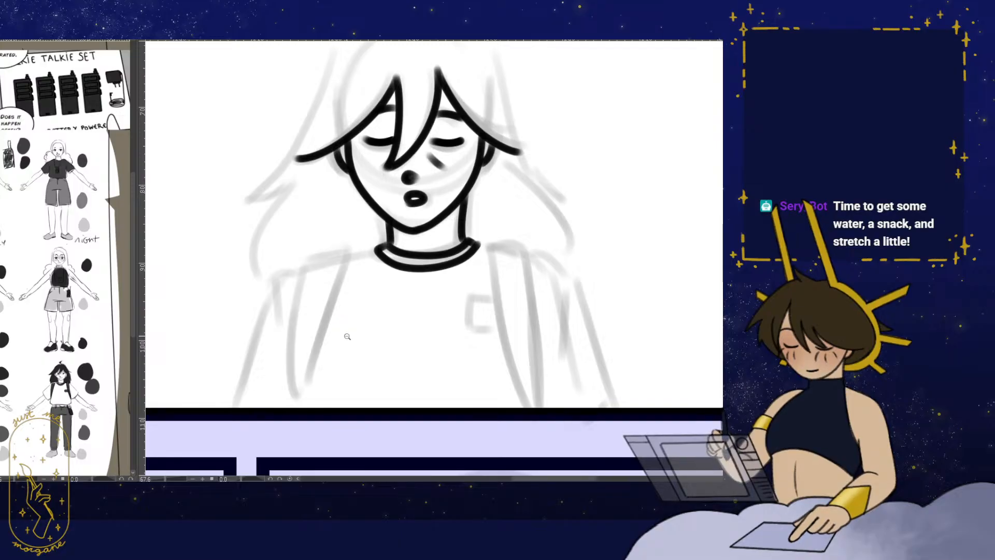
drag(370, 303, 407, 293)
- Ink both backpack straps down to the panel border and the short shoulder lines joining them to the collar
mouse_move(355, 236)
mouse_down()
mouse_move(307, 245)
mouse_move(309, 417)
mouse_up()
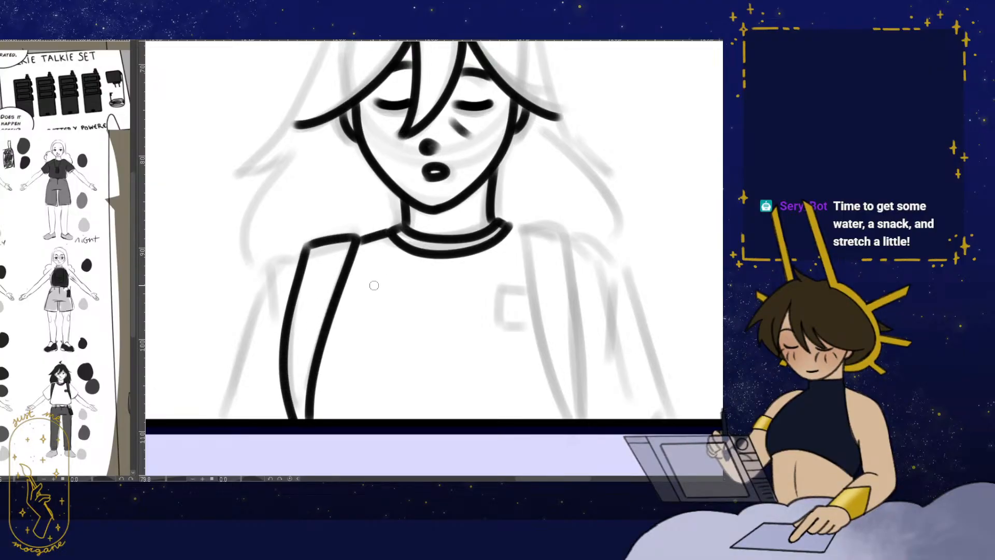
key(h)
drag(374, 285, 401, 281)
mouse_move(361, 221)
mouse_down()
mouse_move(320, 231)
mouse_move(318, 414)
mouse_up()
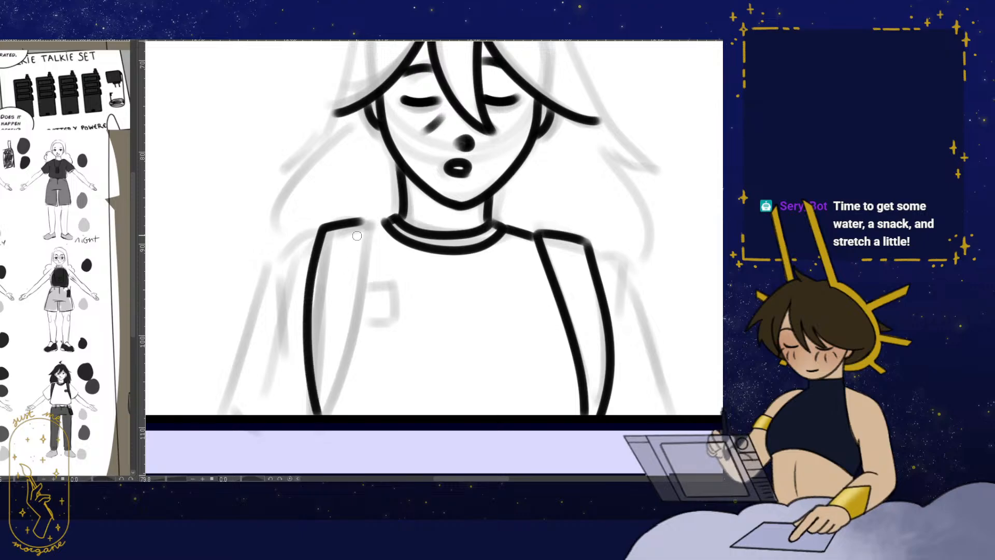
drag(361, 241, 336, 415)
drag(364, 225, 386, 222)
key(h)
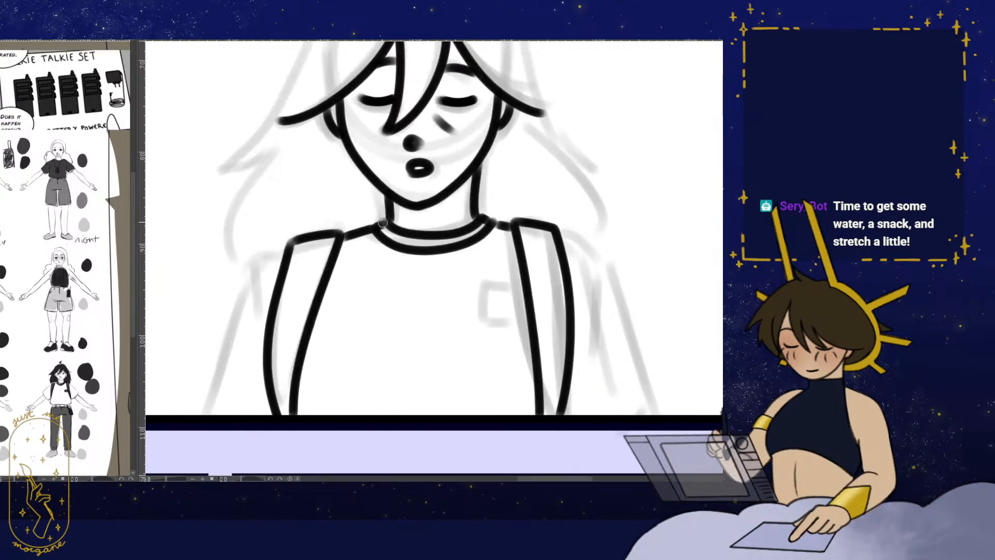
- Ink one arm's outer line from the strap to the panel border and the short crease at its armpit
drag(565, 382, 577, 382)
drag(303, 245, 215, 414)
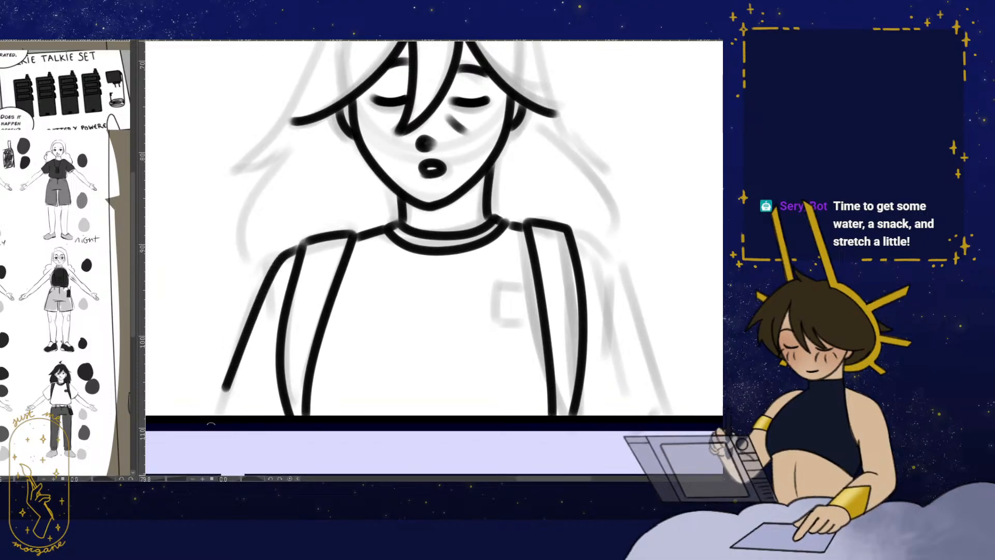
drag(376, 362, 372, 366)
drag(276, 294, 278, 323)
- Ink the opposite shoulder and arm's outer line, redrawing it wider to follow the sketch
key(h)
drag(358, 310, 366, 311)
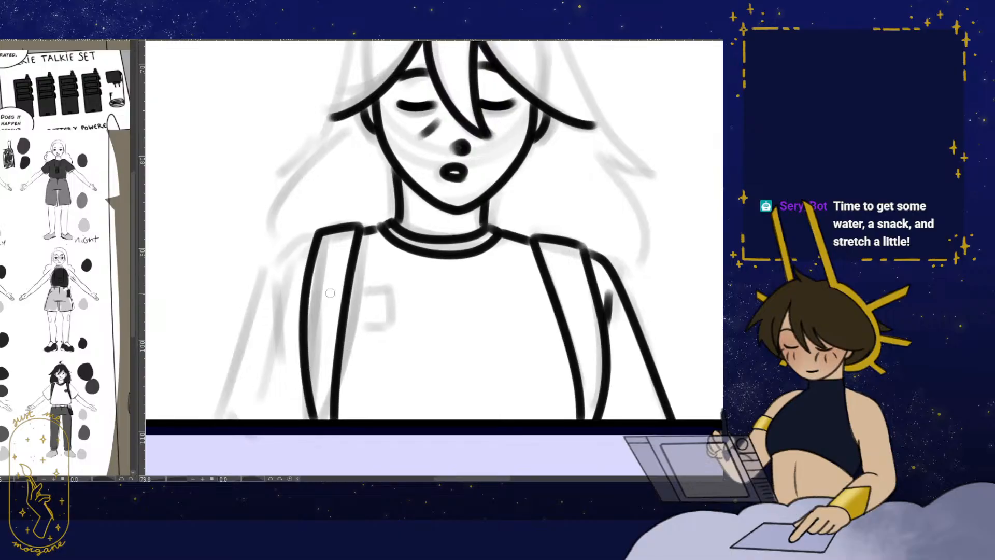
drag(313, 237, 298, 243)
drag(240, 430, 240, 433)
key(h)
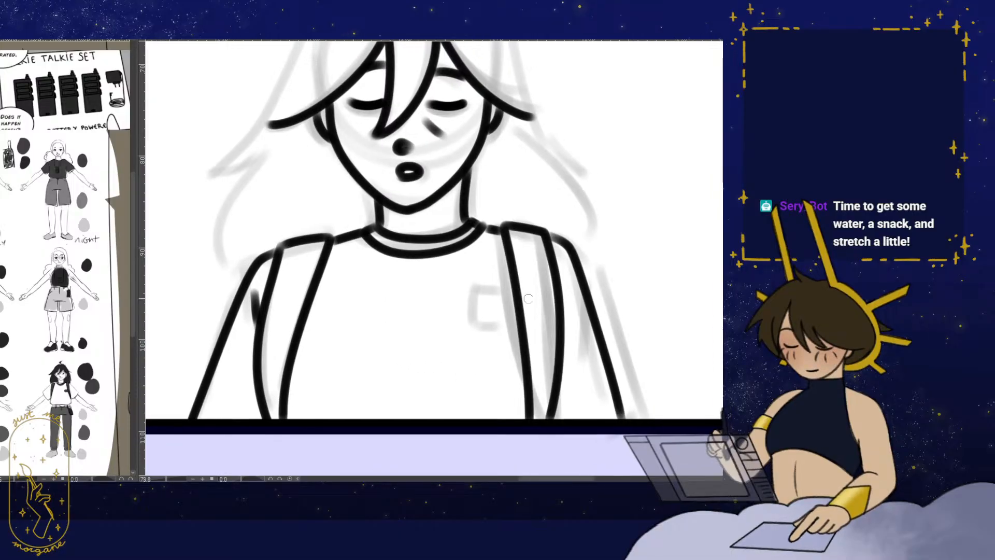
key(ctrl+z)
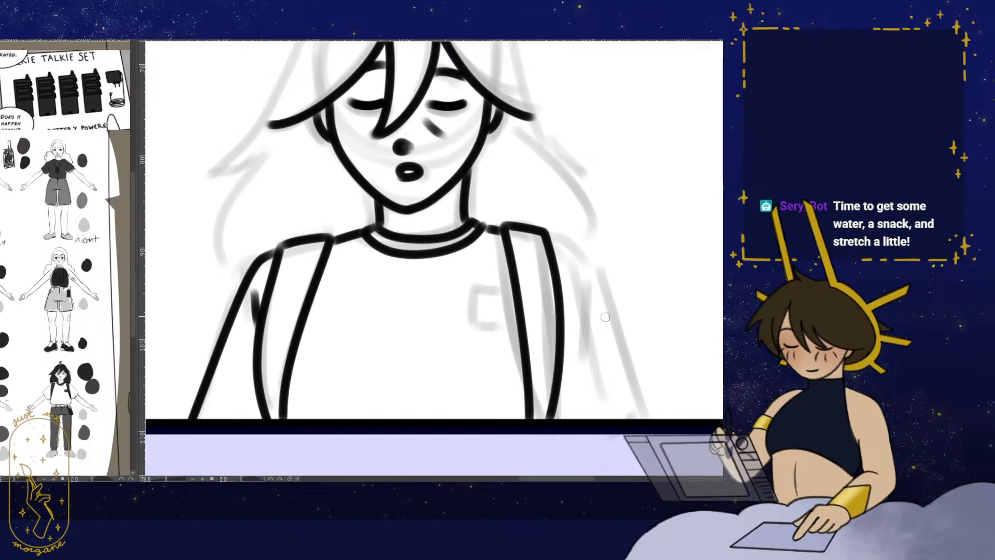
key(h)
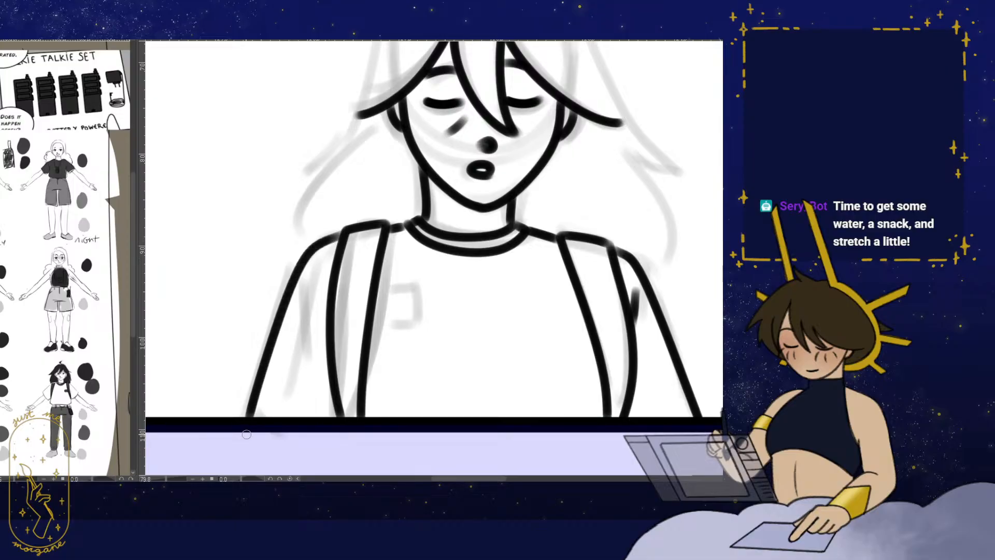
- Ink the second armpit crease and the small rectangular patch on the shirt beside the strap
key(h)
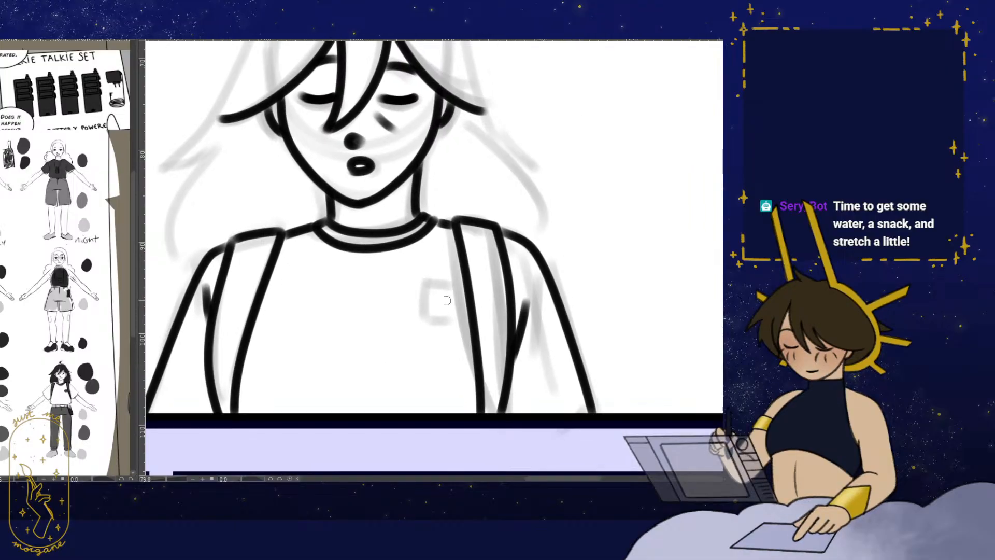
mouse_move(426, 283)
mouse_down()
mouse_move(446, 284)
mouse_move(431, 315)
mouse_move(469, 316)
mouse_up()
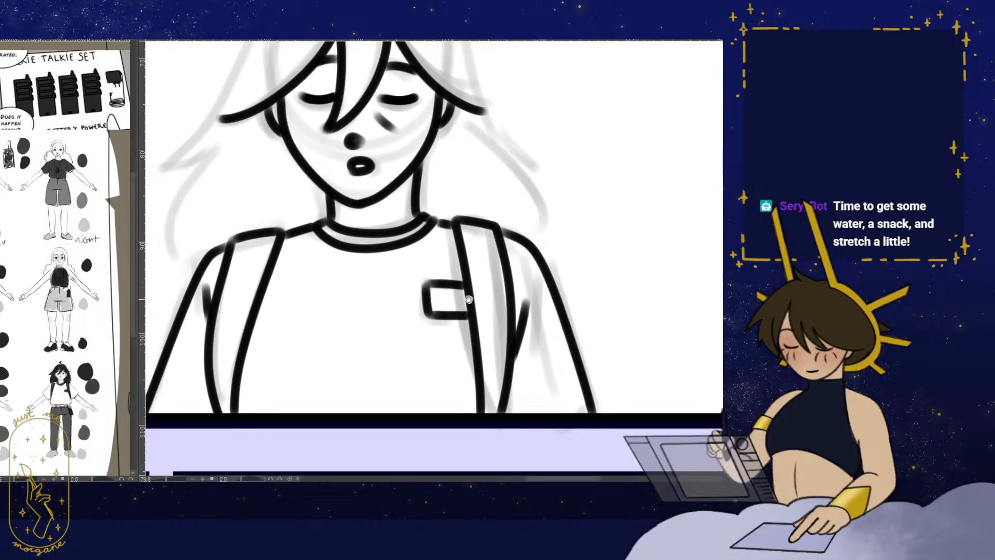
- Ink the upright tuft on the crown and one side of the hair, from the crown to the lock behind the shoulder
drag(333, 183, 363, 278)
drag(333, 156, 355, 207)
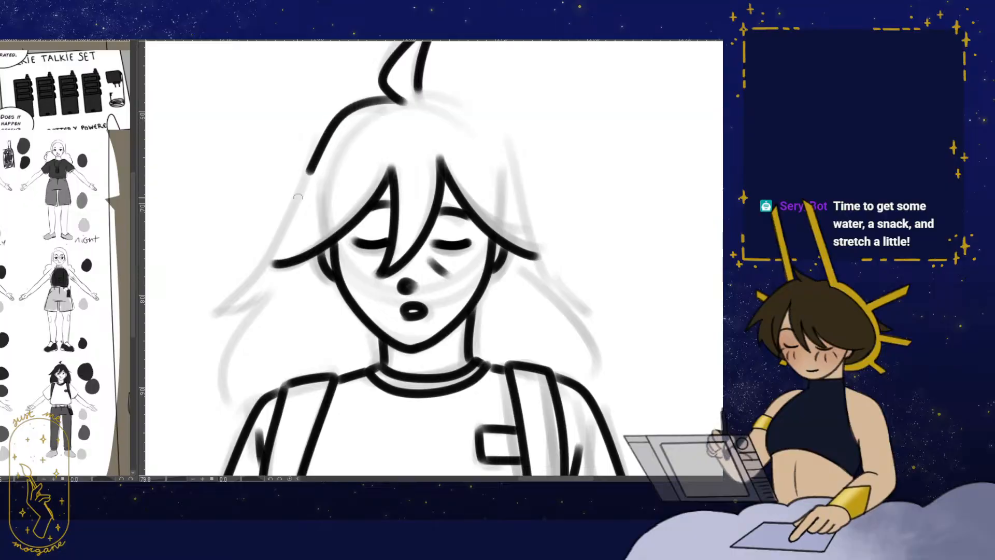
drag(234, 390, 241, 420)
key(h)
drag(375, 228, 361, 249)
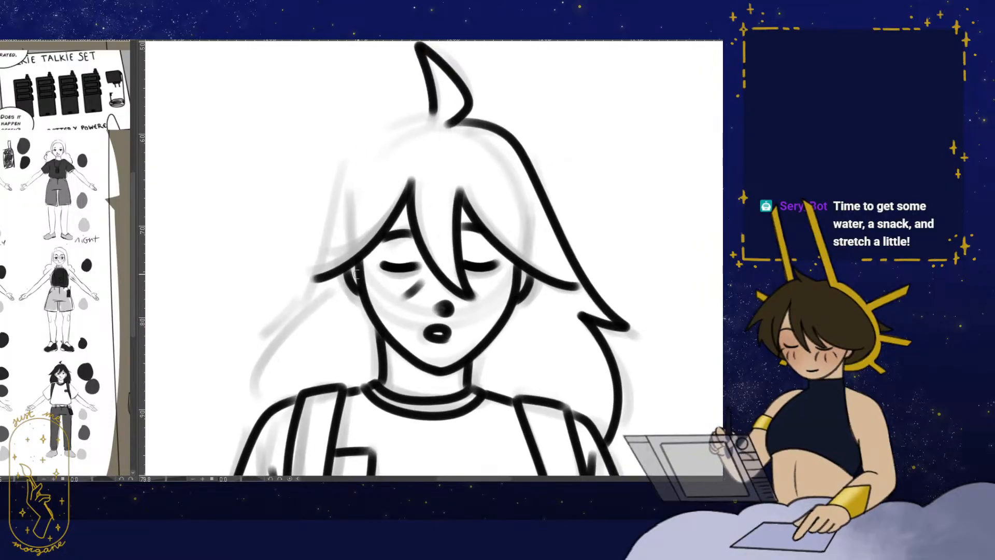
- Ink the opposite side of the hair from the crown to the pointed side lock and the lower lock at the shoulder
scroll(360, 250, up, 2)
mouse_move(447, 78)
mouse_down()
mouse_move(322, 208)
mouse_move(242, 346)
mouse_up()
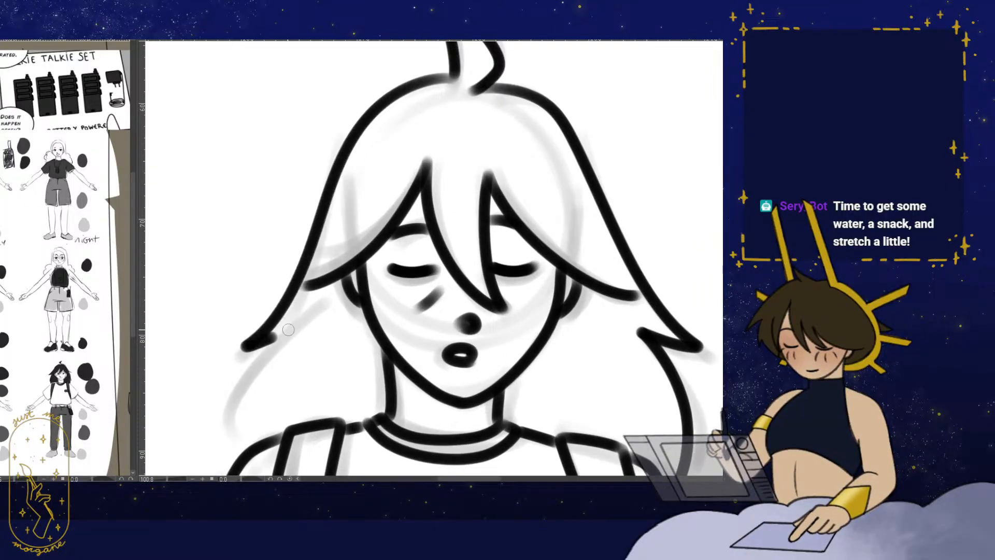
scroll(312, 281, down, 1)
scroll(464, 343, down, 3)
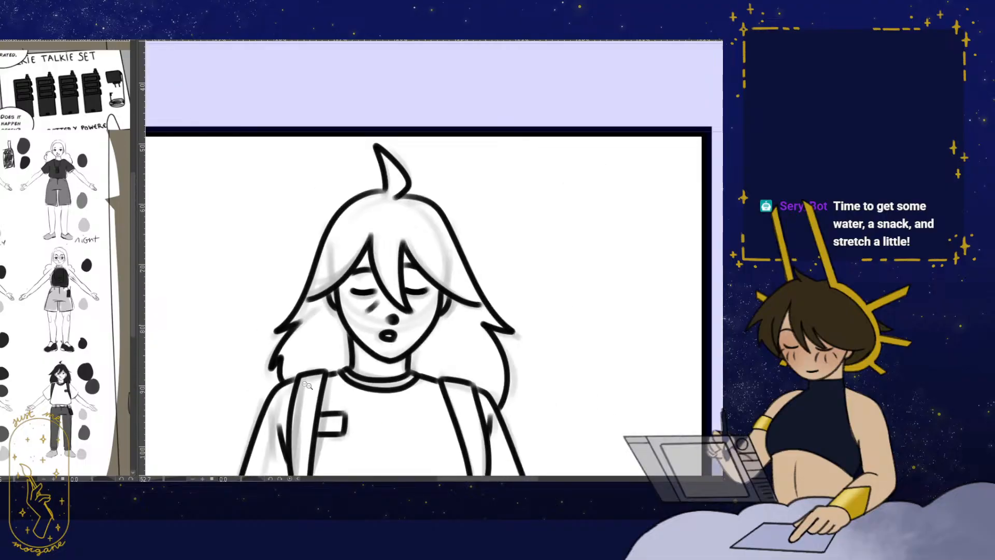
scroll(465, 343, down, 3)
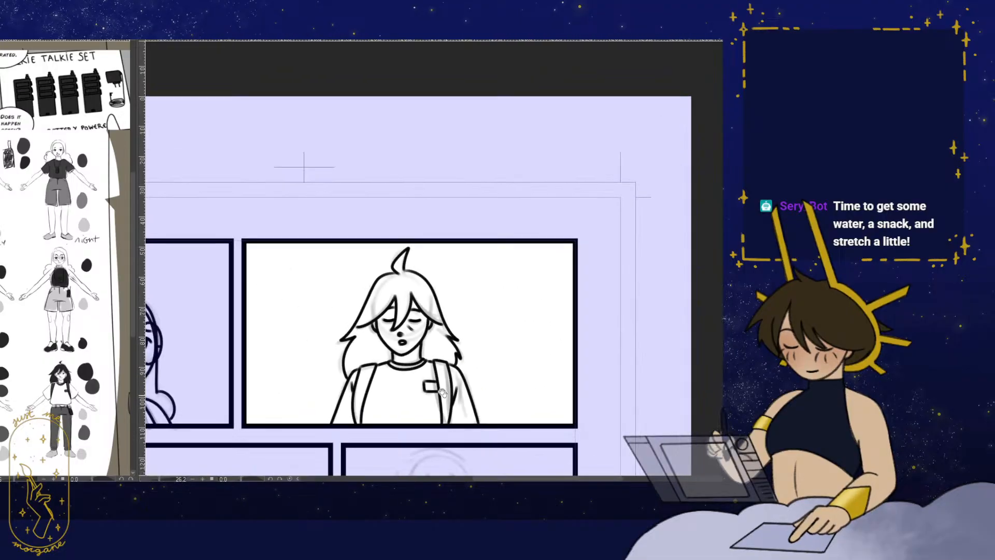
- Switch to the layer of the second-row panel with the "I DIDN'T KNOW YOU COULD FEEL SPIRITS." speech bubble
drag(461, 344, 512, 186)
drag(391, 375, 439, 295)
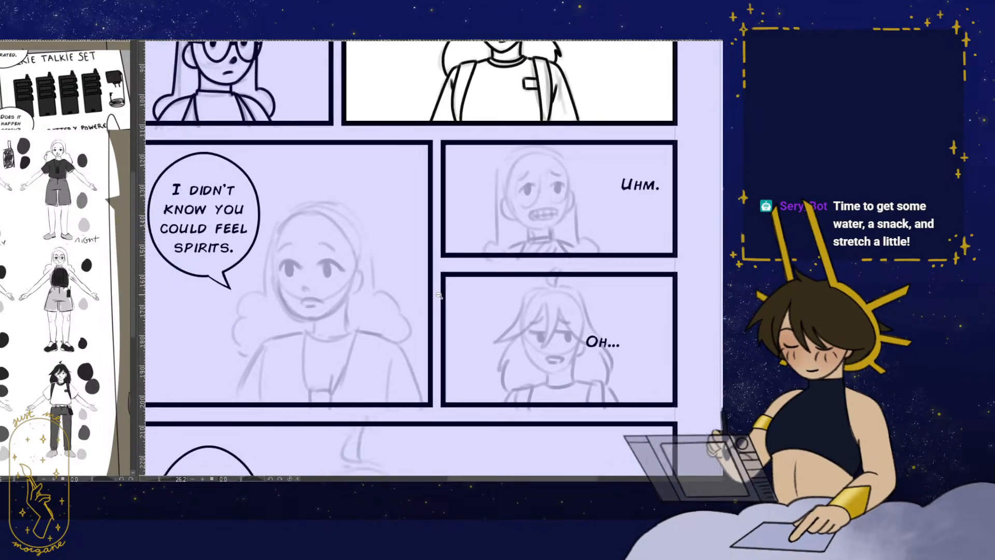
key(alt+])
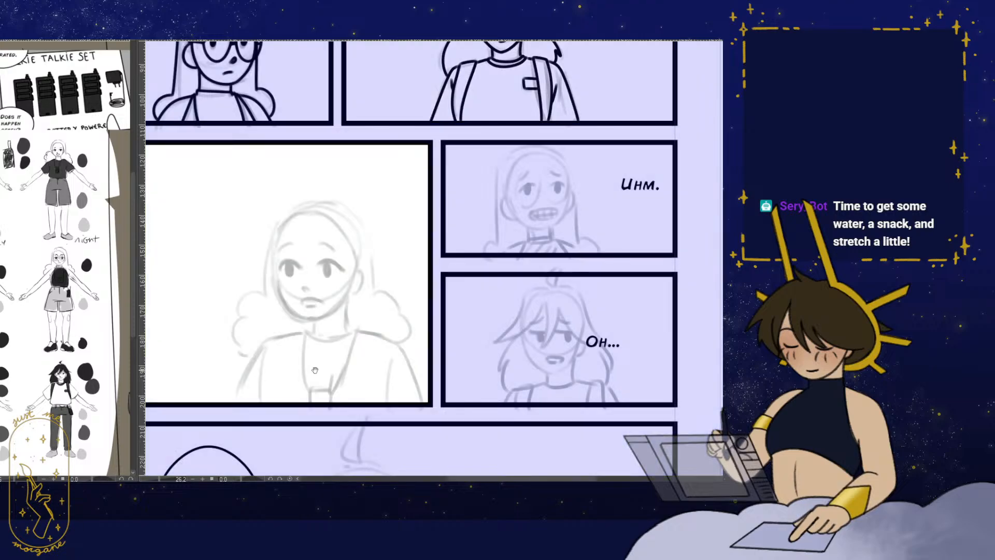
drag(315, 370, 318, 359)
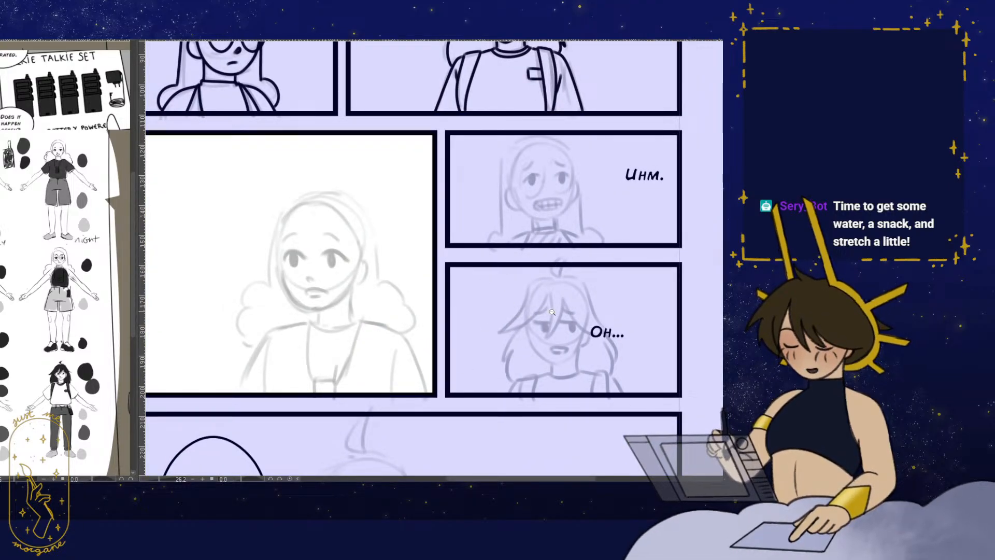
drag(593, 217, 572, 212)
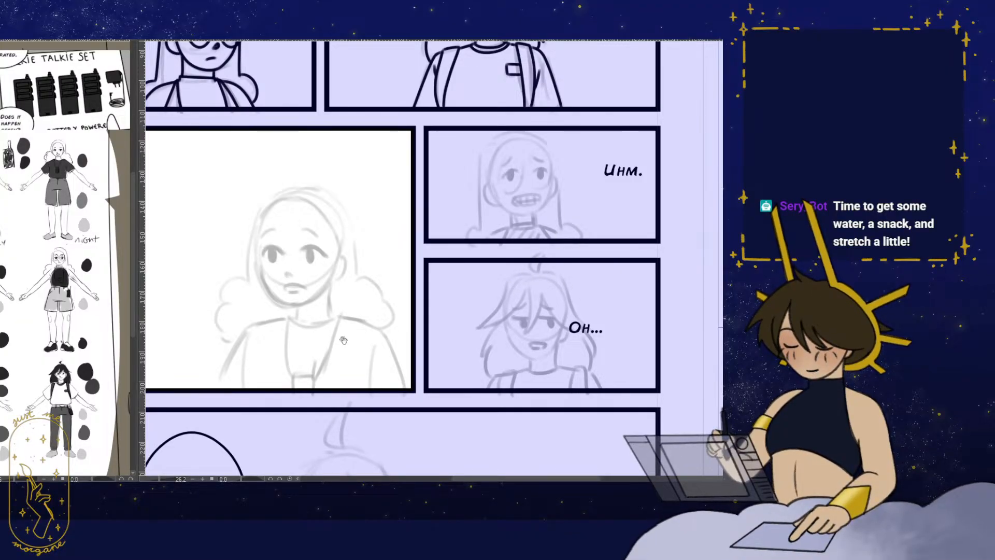
- Ink the far side of the character's oval face from the forehead to the chin, redoing the first stroke
drag(343, 341, 364, 361)
drag(314, 317, 345, 269)
mouse_move(339, 394)
mouse_down()
mouse_move(232, 336)
mouse_move(243, 290)
mouse_move(296, 259)
mouse_move(358, 238)
mouse_move(366, 257)
mouse_up()
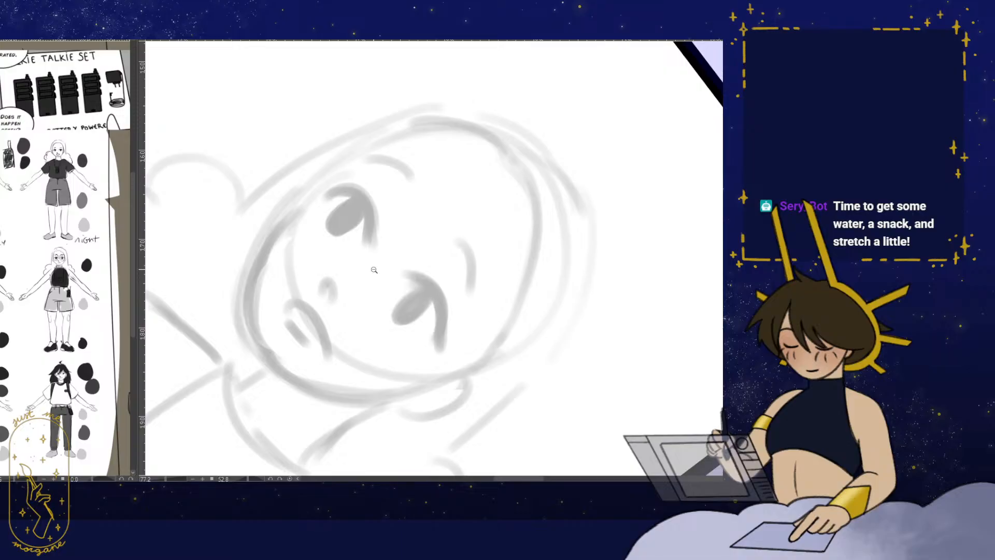
drag(376, 300, 375, 288)
drag(369, 326, 373, 328)
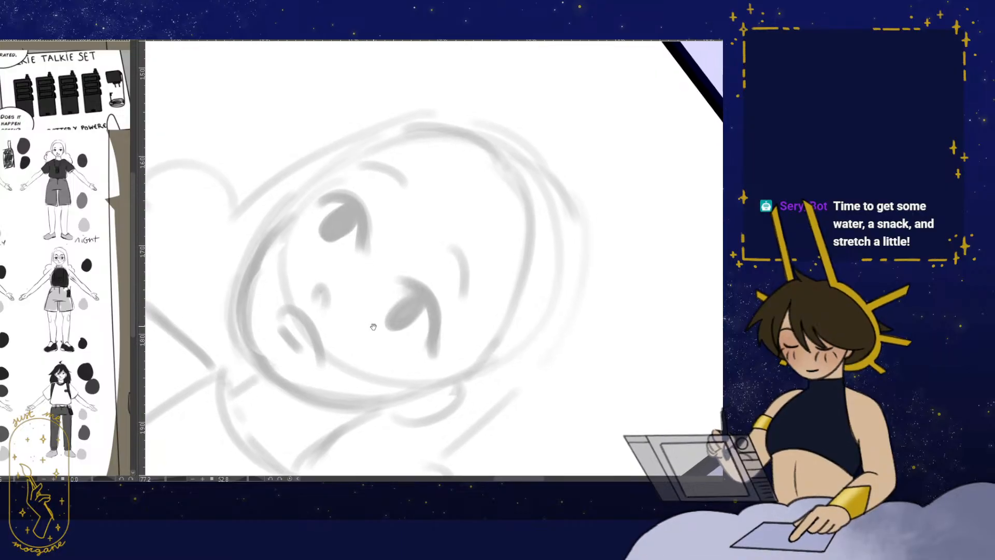
drag(373, 291, 383, 309)
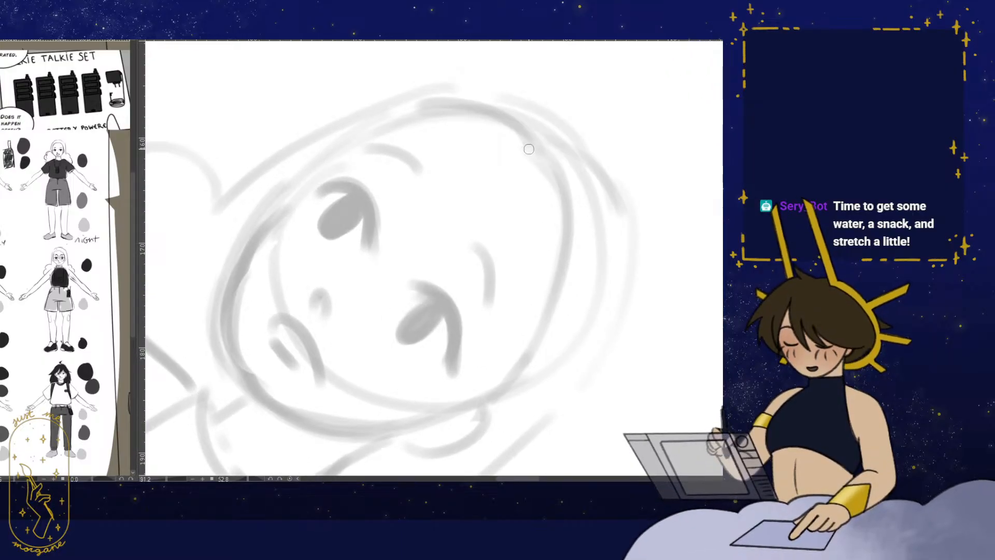
mouse_move(529, 148)
mouse_down()
mouse_move(444, 110)
mouse_move(267, 207)
mouse_up()
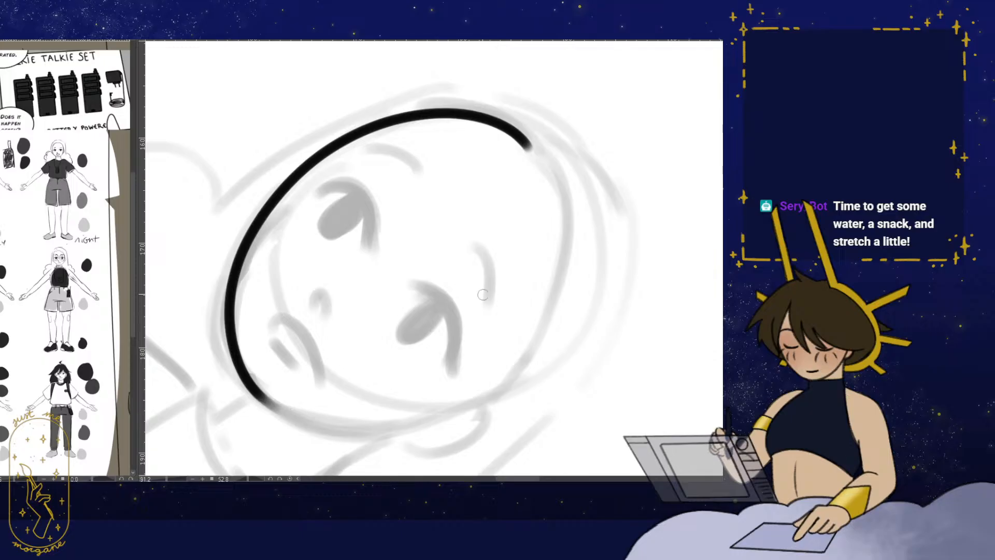
key(ctrl+z)
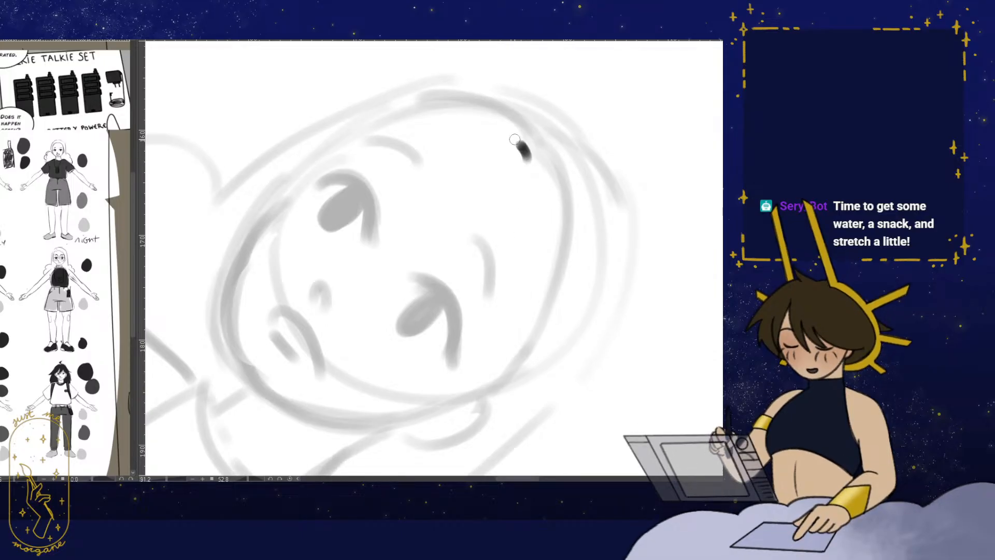
mouse_move(515, 139)
mouse_down()
mouse_move(338, 145)
mouse_move(229, 321)
mouse_move(265, 397)
mouse_up()
- Ink the ear side of the face outline, closing the oval between the forehead and the chin
key(h)
mouse_move(446, 415)
mouse_down()
mouse_move(278, 359)
mouse_move(386, 216)
mouse_move(408, 241)
mouse_up()
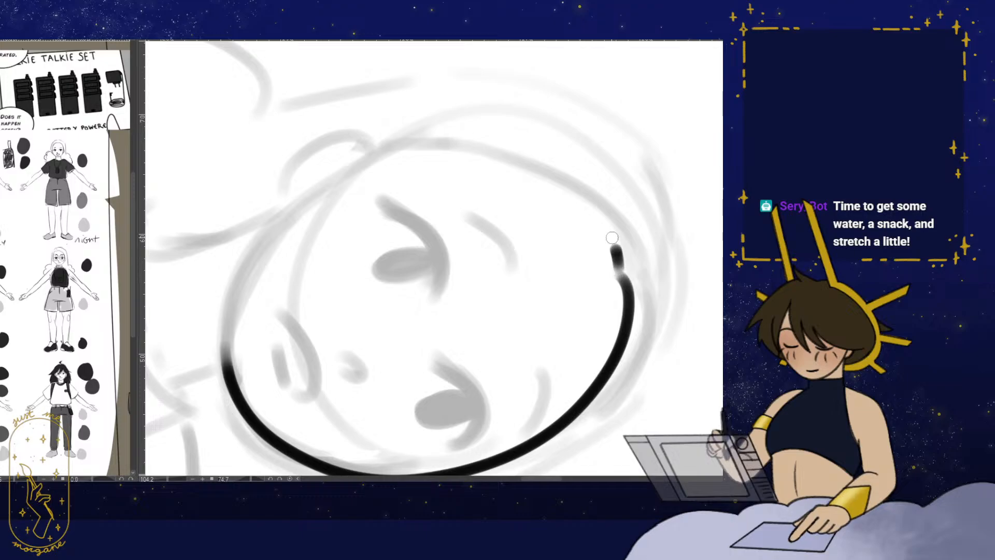
drag(612, 238, 464, 150)
key(ctrl+@)
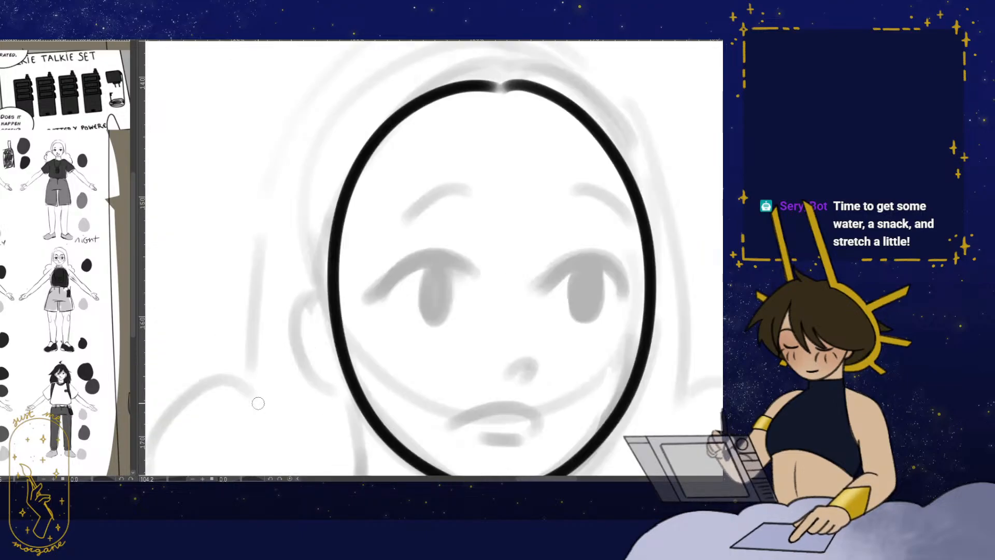
- Ink the character's ear and the neck line running down below it
key(h)
drag(568, 335, 555, 308)
drag(509, 344, 467, 249)
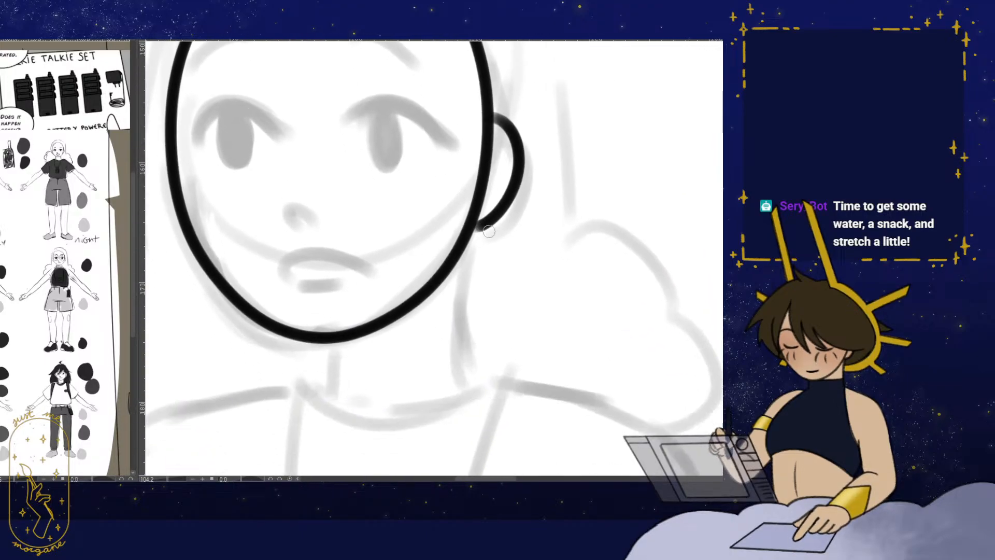
mouse_move(322, 344)
mouse_down()
mouse_move(313, 391)
mouse_move(369, 353)
mouse_move(366, 378)
mouse_up()
- Ink the short neck line under the chin and the curved neckline of the shirt
click(343, 324)
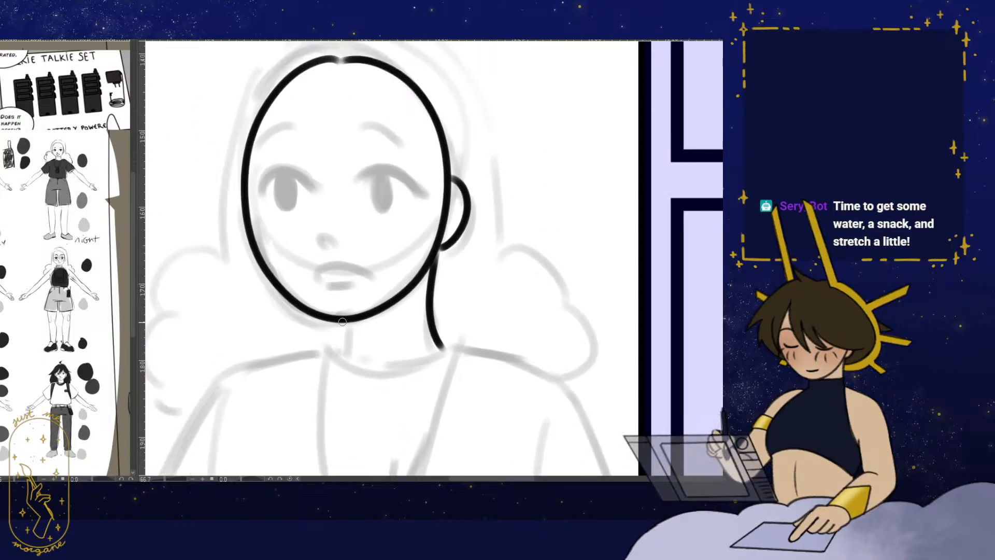
drag(343, 322, 342, 348)
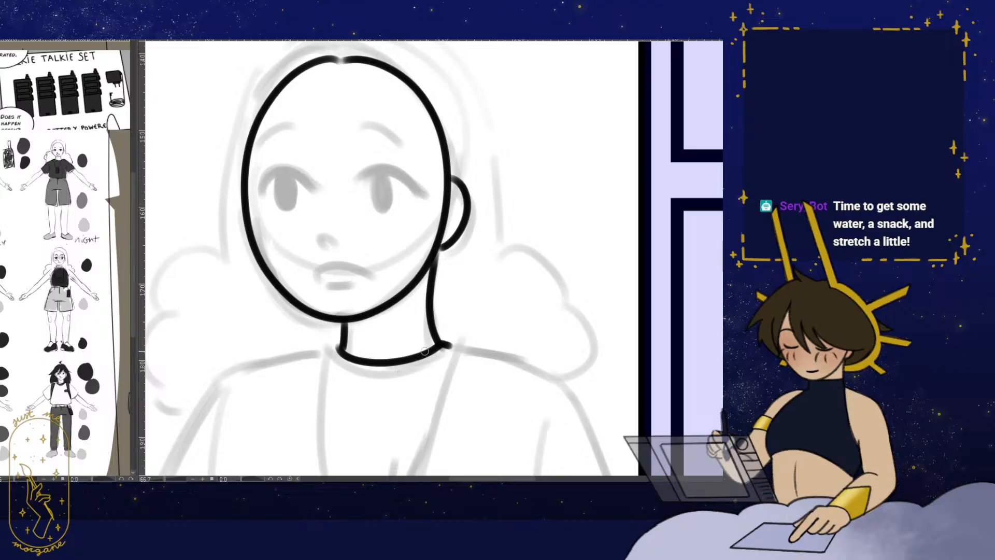
- Ink the shoulder and arm on the side away from the ear, with the inner arm line down to the border
drag(425, 351, 503, 244)
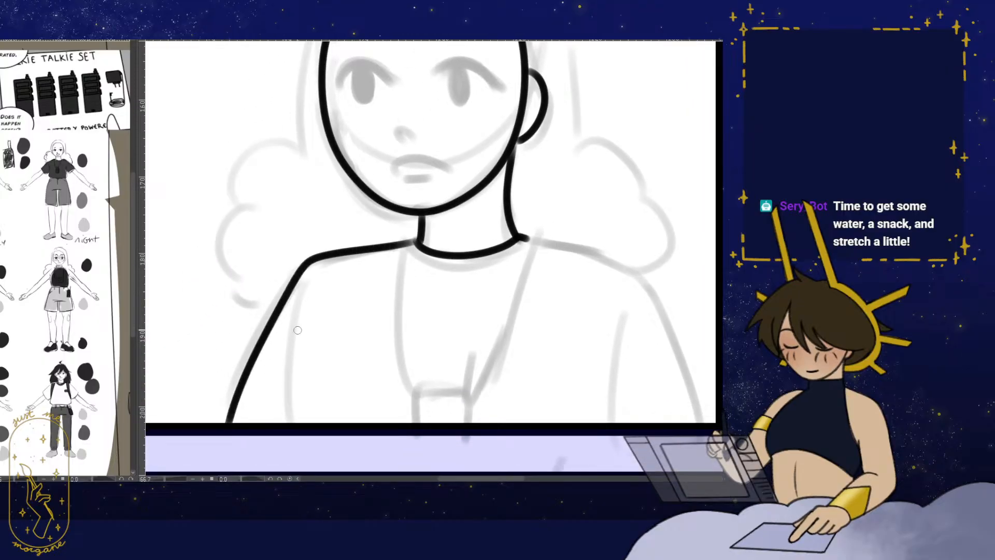
drag(289, 331, 290, 426)
drag(415, 337, 380, 331)
- Ink the shoulder and arm on the ear side, including the inner arm line down to the panel border
key(h)
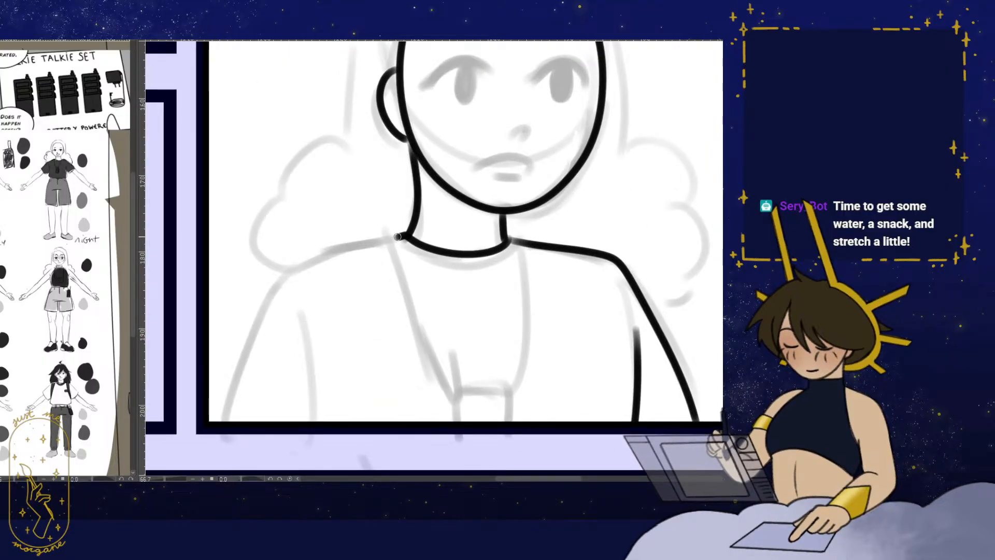
drag(267, 315, 226, 425)
drag(307, 333, 320, 426)
key(h)
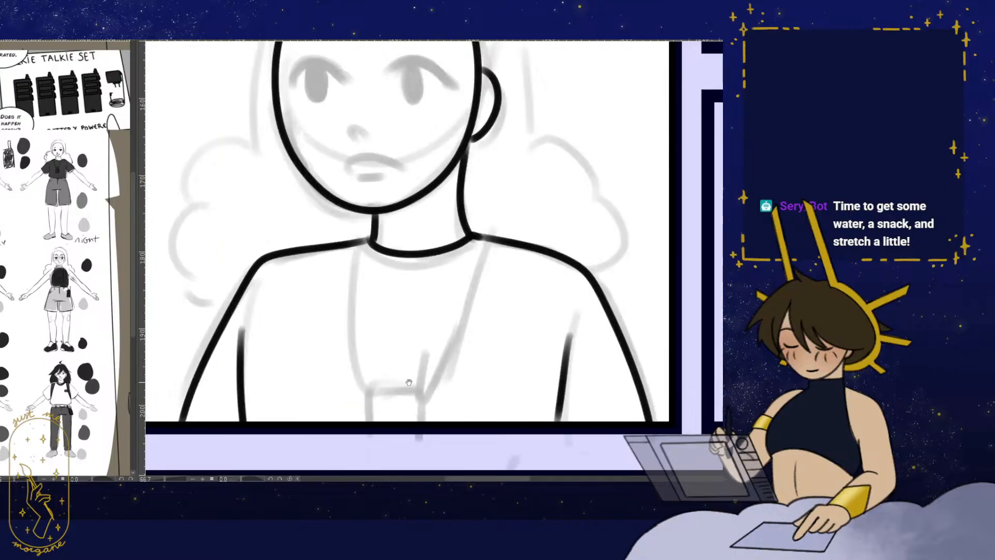
- Ink the boxy walkie-talkie hanging at the character's chest, including its side edge and upright antenna
drag(409, 382, 404, 362)
mouse_move(350, 401)
mouse_down()
mouse_move(354, 374)
mouse_move(394, 372)
mouse_move(406, 380)
mouse_move(404, 411)
mouse_up()
drag(390, 366, 391, 407)
scroll(395, 366, up, 3)
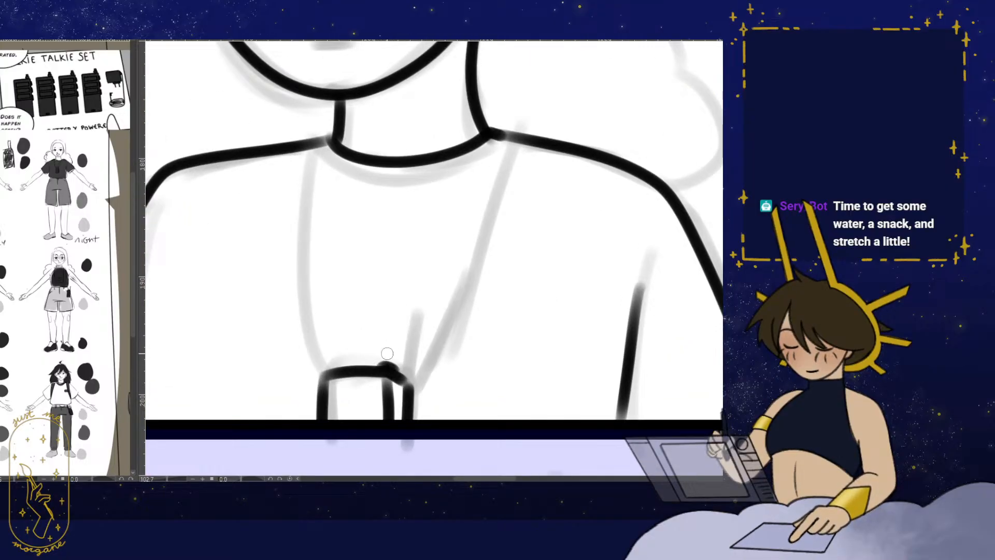
drag(391, 314, 389, 362)
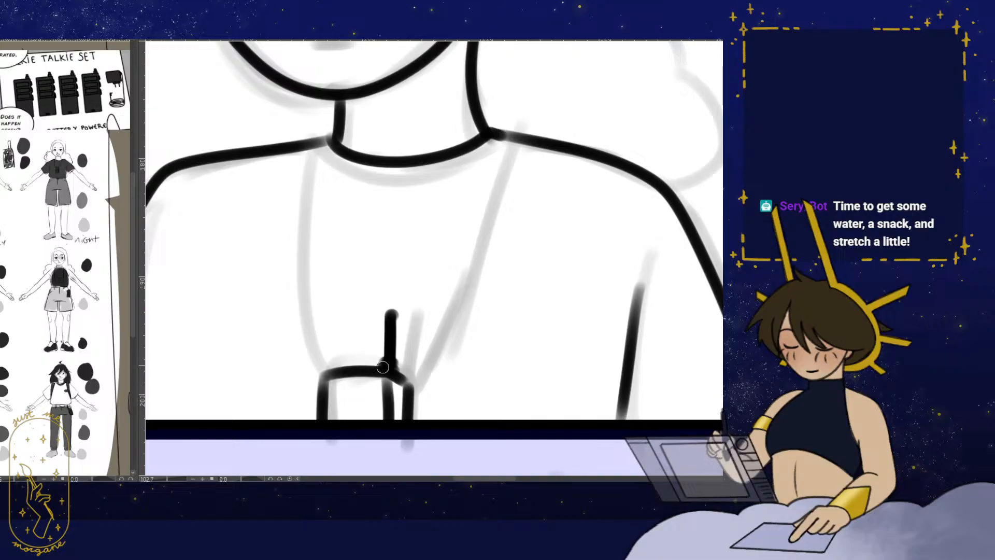
- Ink the inner details on the walkie-talkie, including the side strip and the small screen lines on its front
scroll(400, 323, down, 1)
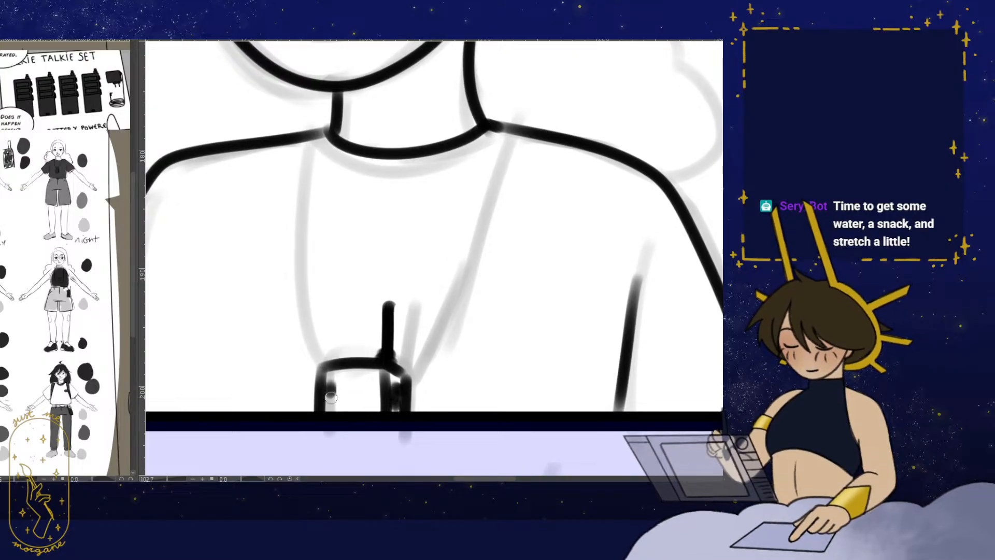
drag(376, 395, 342, 405)
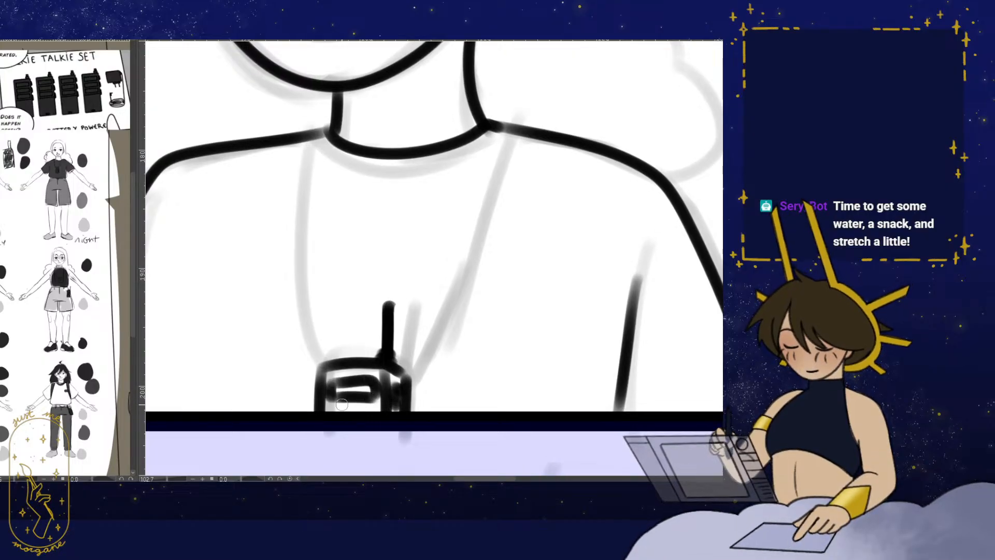
click(441, 370)
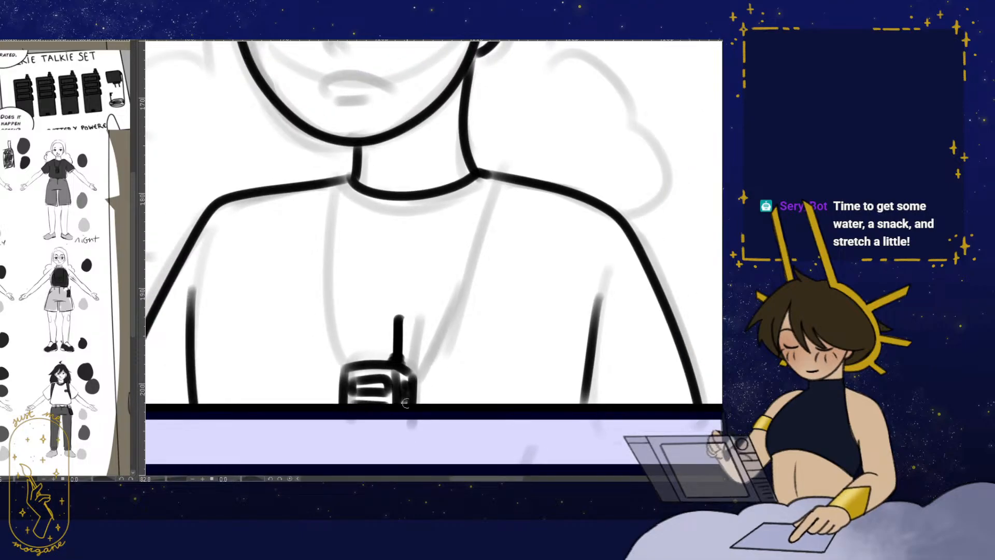
- Ink the two strap lines running from the shirt neckline down to the walkie-talkie
drag(417, 287, 402, 334)
mouse_move(331, 222)
mouse_down()
mouse_move(319, 382)
mouse_move(321, 418)
mouse_up()
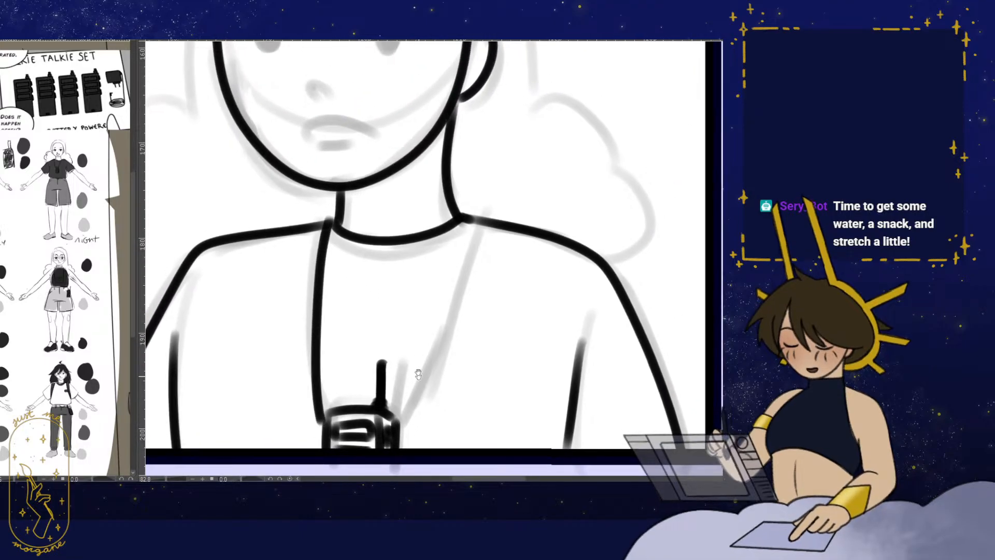
drag(451, 281, 396, 435)
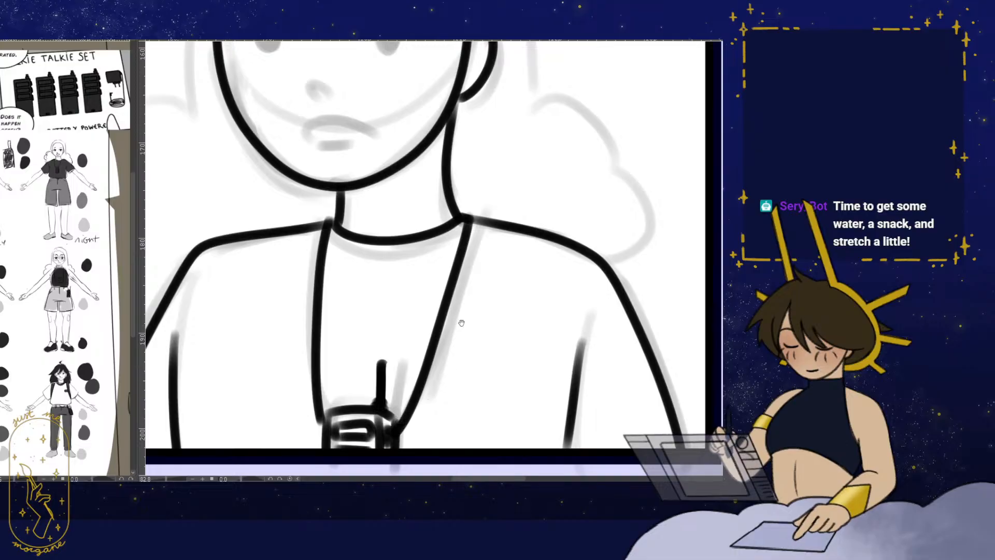
- Ink the small rounded nose and the slightly open oval mouth on the character's face
drag(356, 239, 370, 421)
drag(336, 290, 340, 299)
mouse_move(334, 340)
mouse_down()
mouse_move(382, 338)
mouse_move(403, 383)
mouse_up()
- Ink both eyes with curved upper lids and filled pupils, plus the two arched eyebrows
mouse_move(382, 276)
mouse_down()
mouse_move(458, 289)
mouse_move(410, 292)
mouse_up()
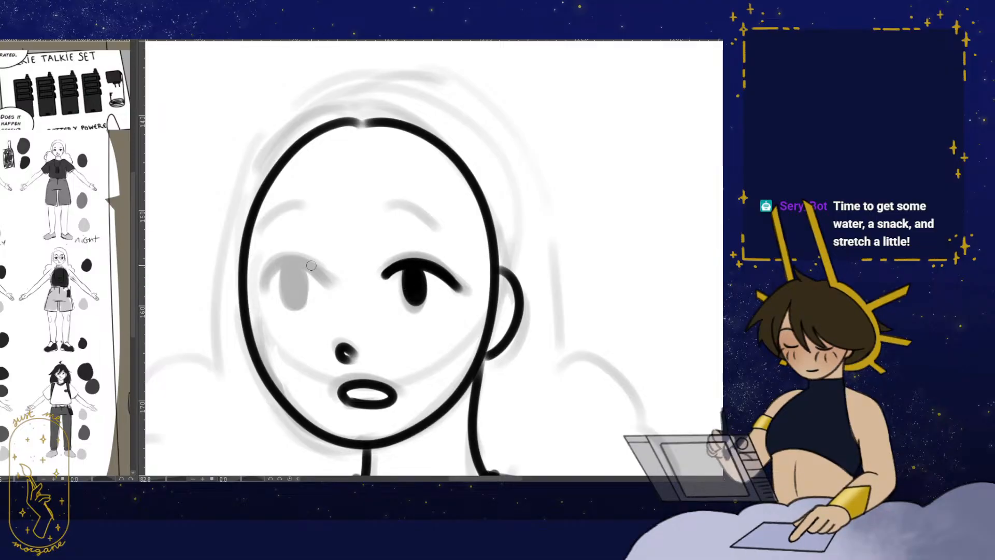
drag(295, 301, 295, 279)
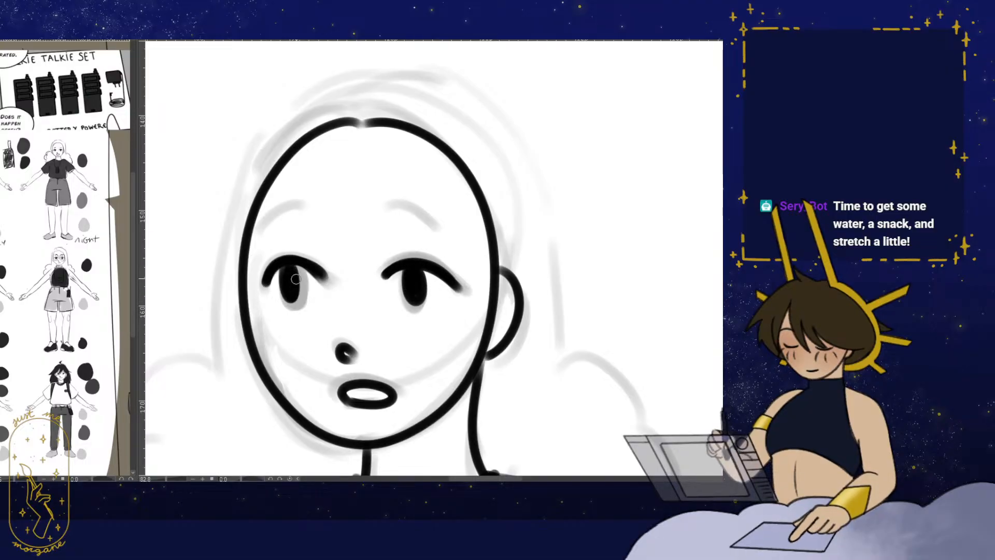
drag(395, 214, 391, 224)
drag(308, 219, 267, 241)
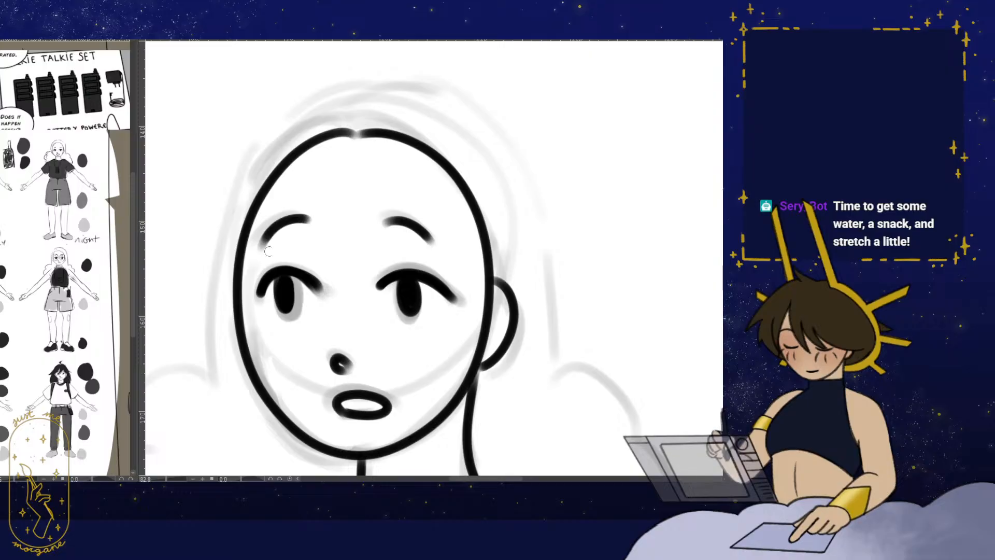
- Redraw the eye on the side away from the ear and touch up the lid of the ear-side eye
mouse_move(385, 235)
mouse_down()
mouse_move(431, 219)
mouse_move(402, 225)
mouse_move(440, 236)
mouse_up()
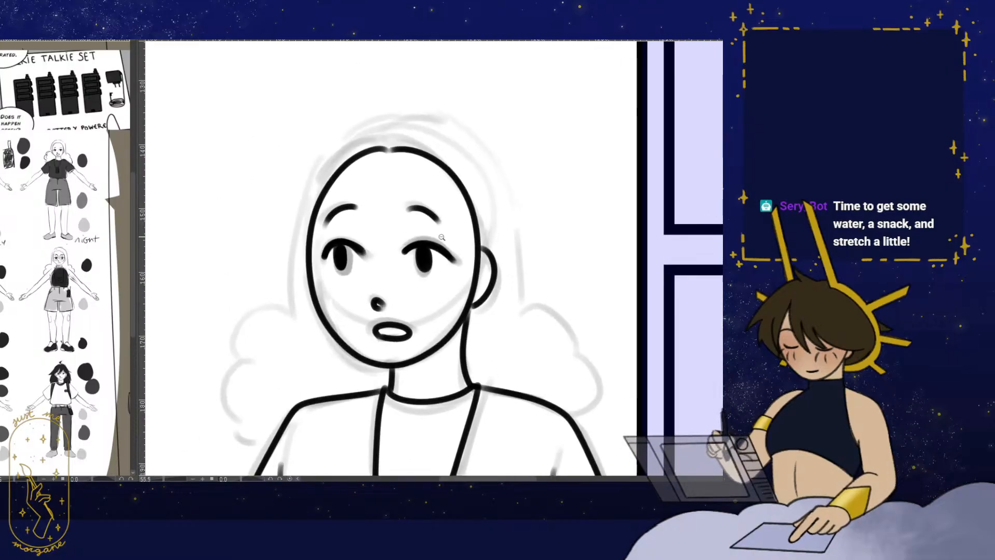
drag(355, 242, 365, 244)
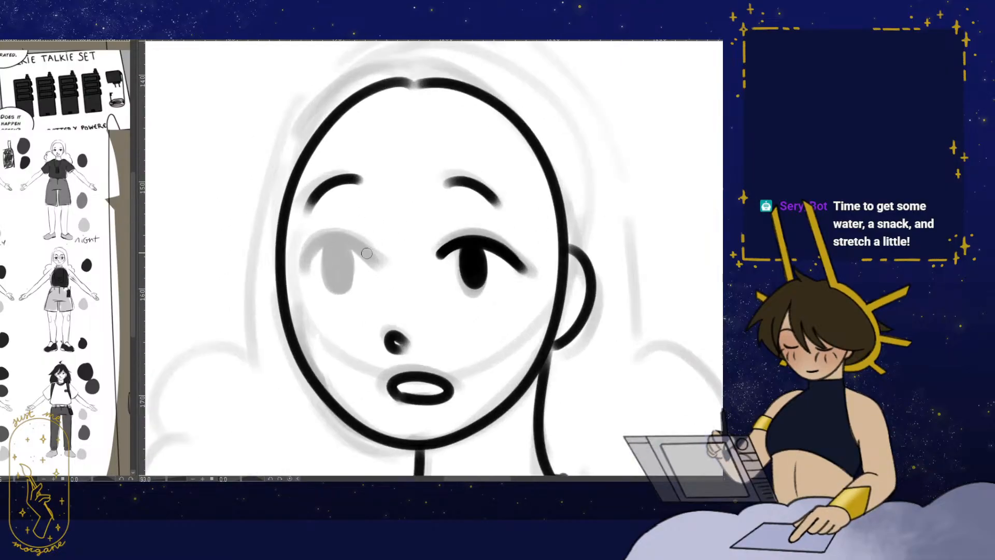
mouse_move(305, 263)
mouse_down()
mouse_move(320, 240)
mouse_move(379, 259)
mouse_move(329, 242)
mouse_move(339, 281)
mouse_up()
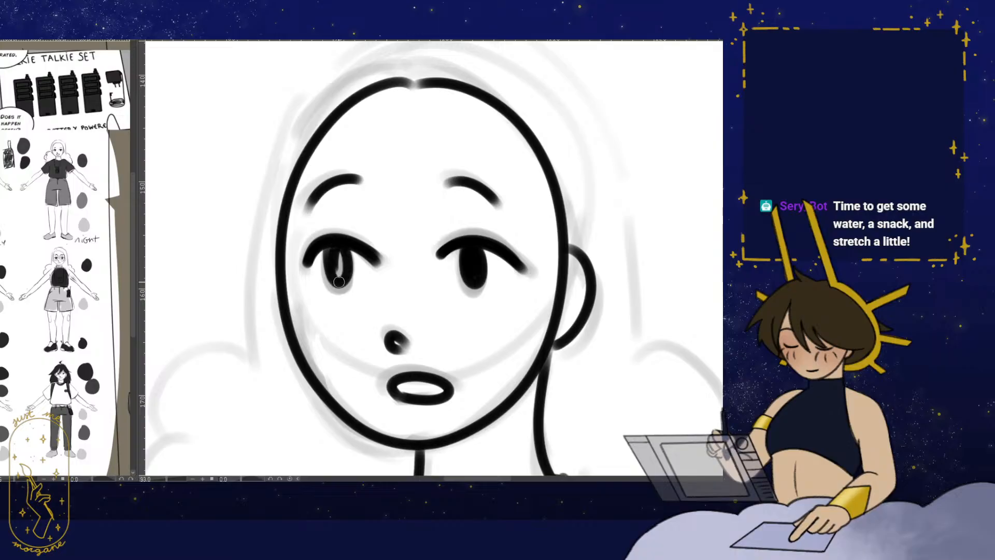
drag(472, 222, 456, 224)
drag(492, 262, 460, 276)
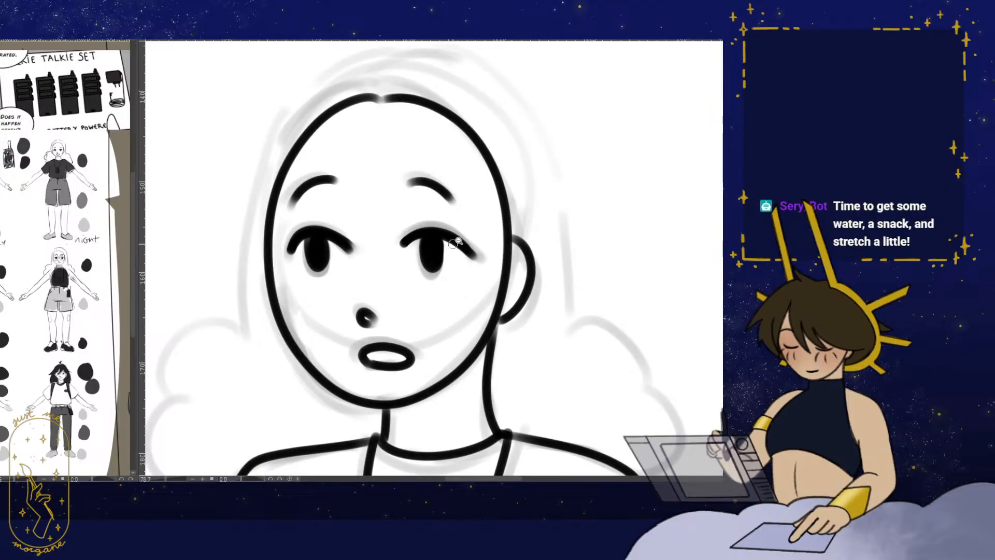
- Ink the hair on the side away from the ear, from the crown down through the puffy curls to the shoulder
scroll(456, 242, down, 3)
mouse_move(370, 118)
mouse_down()
mouse_move(315, 187)
mouse_move(304, 306)
mouse_up()
mouse_move(317, 314)
mouse_down()
mouse_move(253, 284)
mouse_move(256, 341)
mouse_up()
scroll(341, 283, up, 2)
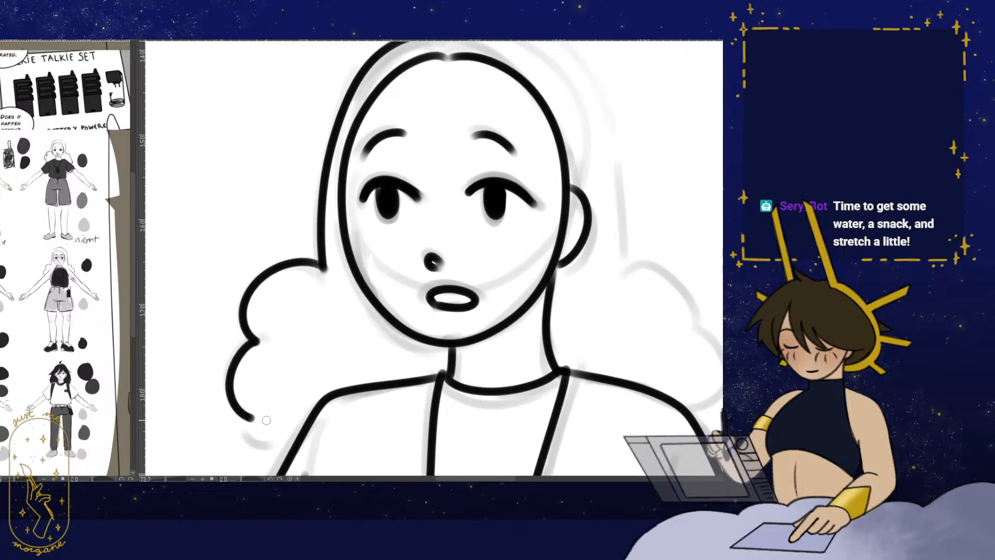
drag(267, 420, 282, 365)
mouse_move(356, 323)
mouse_down()
mouse_move(349, 382)
mouse_move(355, 317)
mouse_move(369, 346)
mouse_up()
- Ink the ear-side hair outline from the crown and its rounded curls down to the shoulder, working in a mirrored view
key(h)
drag(327, 127, 385, 256)
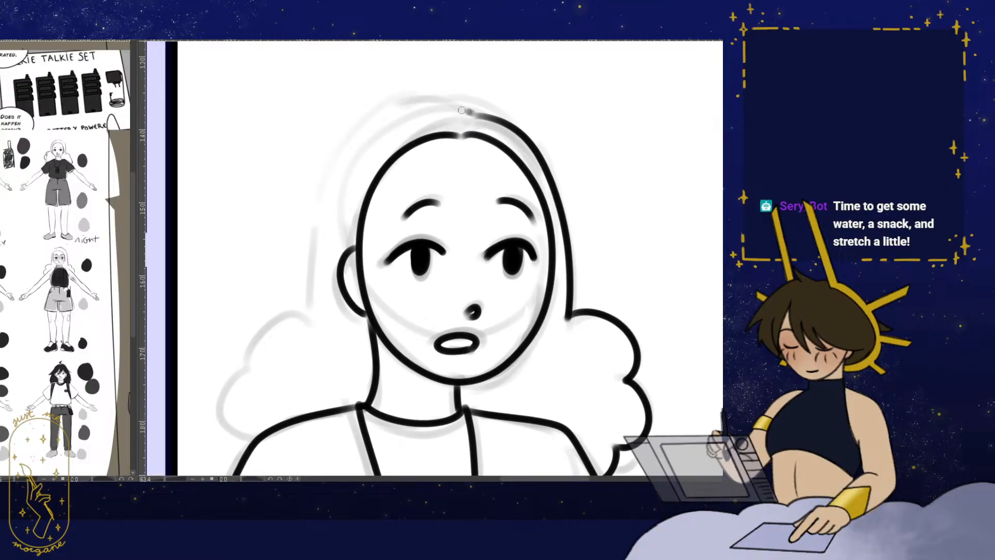
drag(333, 314, 334, 239)
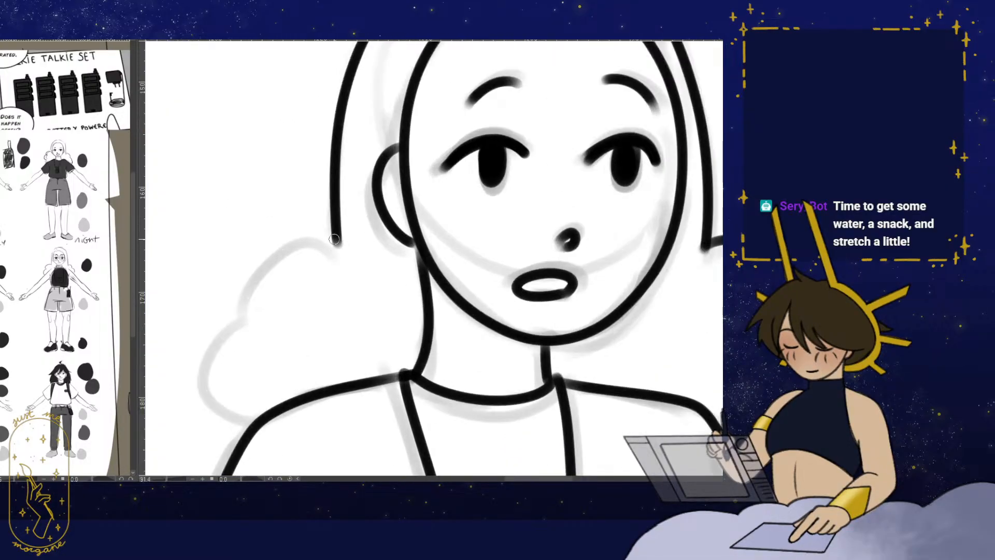
drag(213, 406, 252, 423)
drag(329, 290, 325, 357)
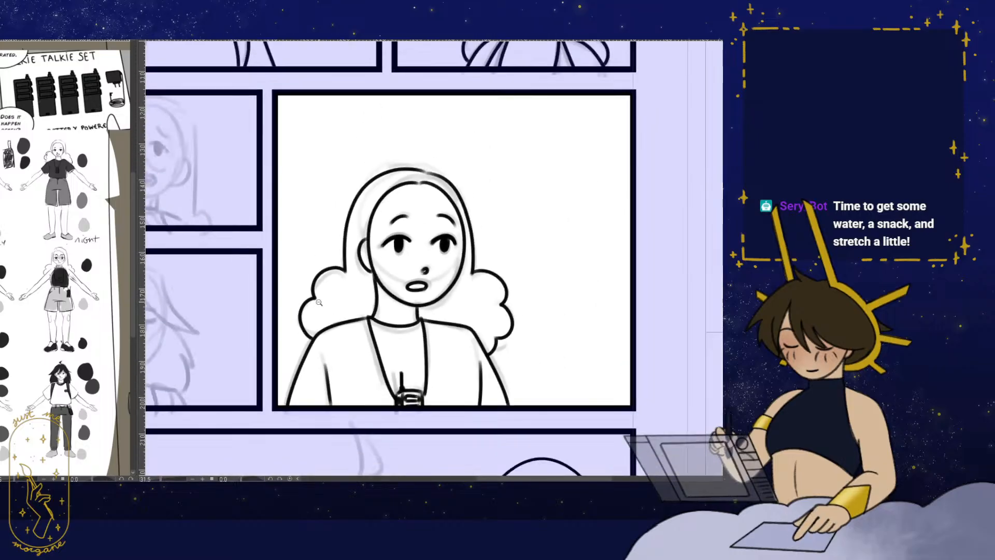
key(h)
- Clean up the join of the two hair outlines at the crown into one smooth curve
mouse_move(469, 366)
mouse_down()
mouse_move(396, 388)
mouse_move(391, 416)
mouse_up()
mouse_move(386, 210)
mouse_down()
mouse_move(388, 182)
mouse_move(362, 289)
mouse_move(393, 254)
mouse_up()
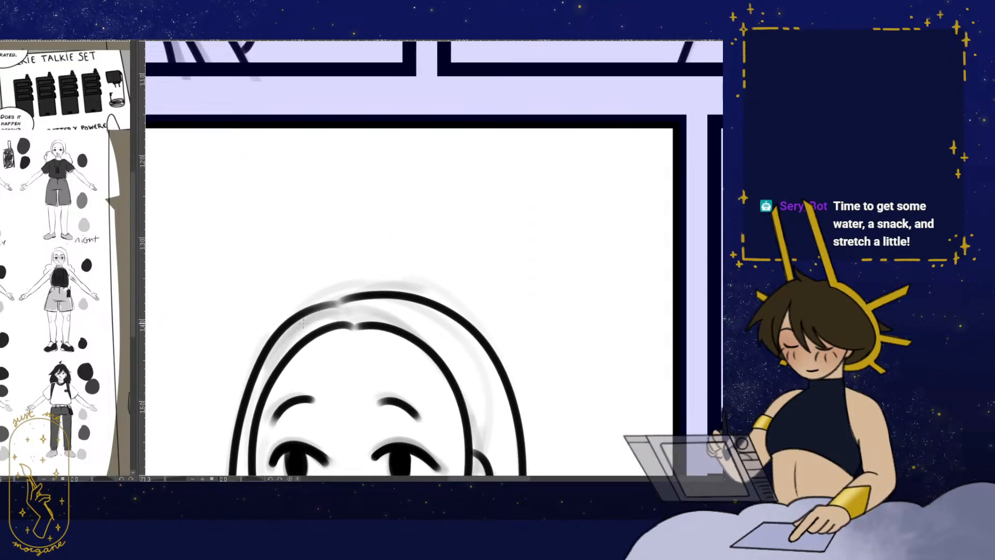
drag(371, 297, 411, 292)
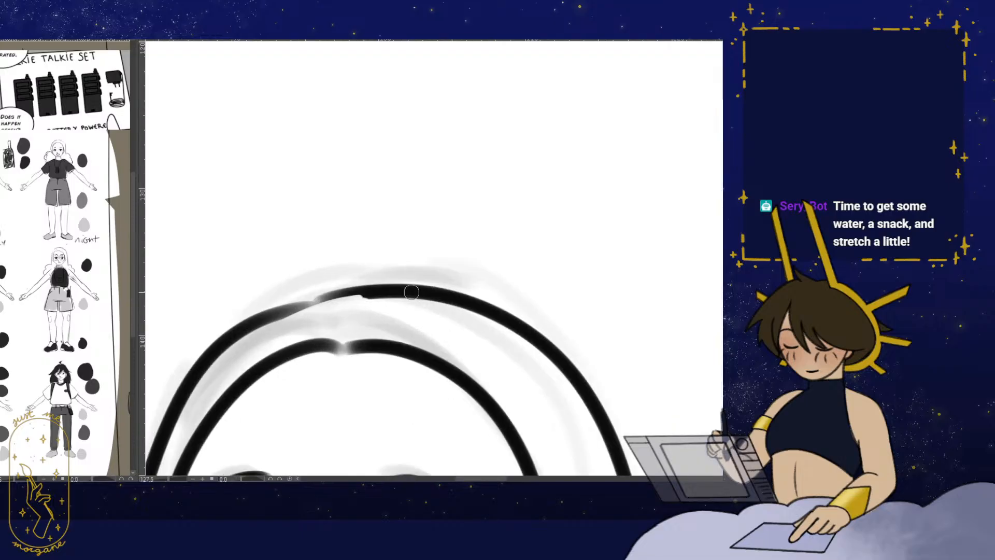
drag(331, 298, 246, 329)
drag(380, 305, 291, 311)
mouse_move(414, 404)
mouse_down()
mouse_move(417, 308)
mouse_move(386, 291)
mouse_up()
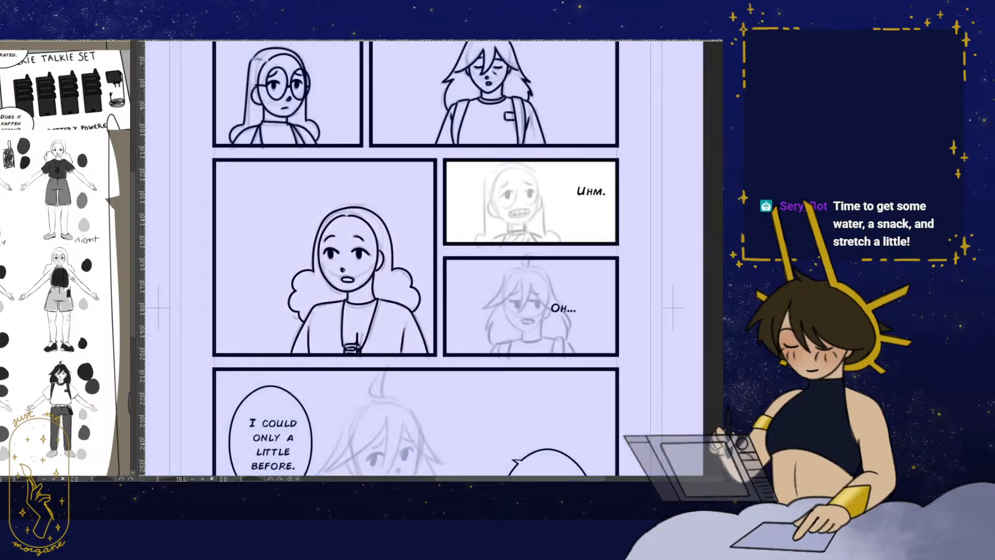
- Ink the grimacing mouth in the "Uhm." panel as a rounded outline with teeth lines inside
mouse_move(557, 213)
mouse_down()
mouse_move(469, 306)
mouse_move(505, 303)
mouse_up()
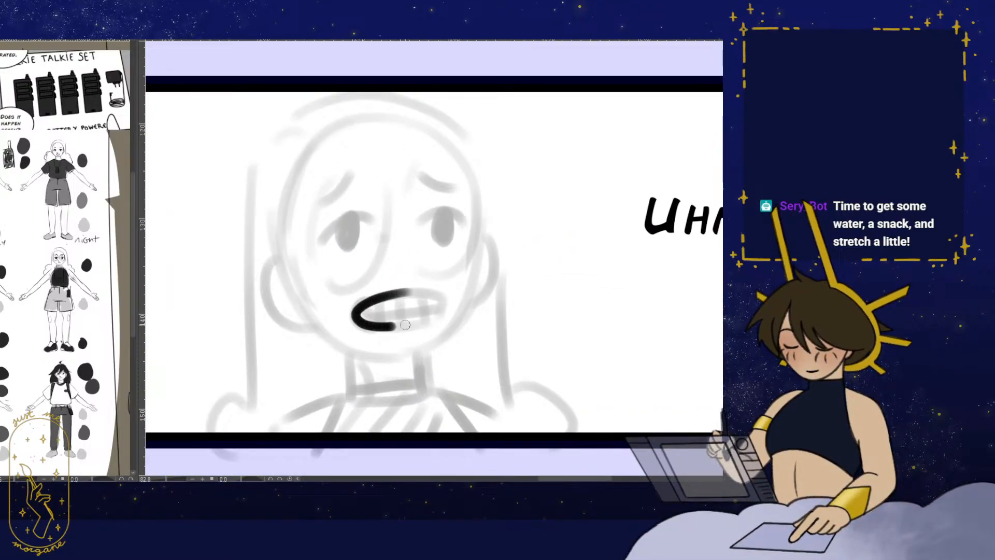
mouse_move(405, 324)
mouse_down()
mouse_move(440, 305)
mouse_move(459, 312)
mouse_up()
key(e)
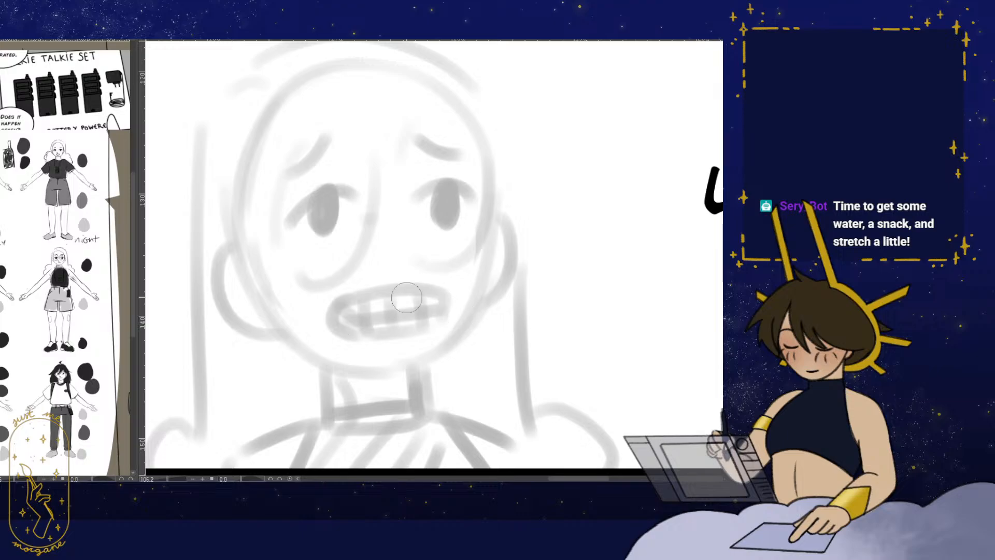
mouse_move(354, 297)
mouse_down()
mouse_move(333, 320)
mouse_move(363, 331)
mouse_up()
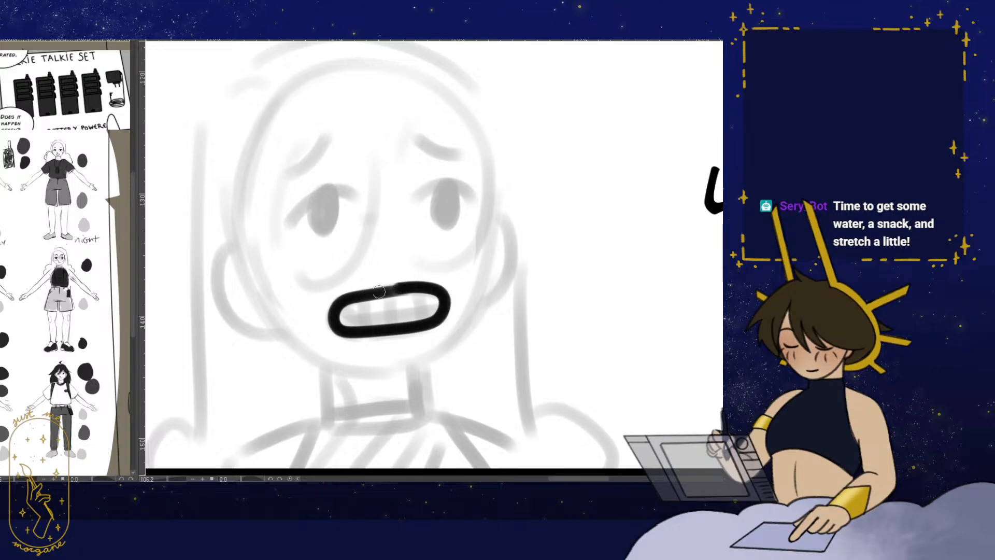
key(e)
mouse_move(371, 273)
mouse_down()
mouse_move(434, 279)
mouse_move(365, 293)
mouse_move(439, 288)
mouse_up()
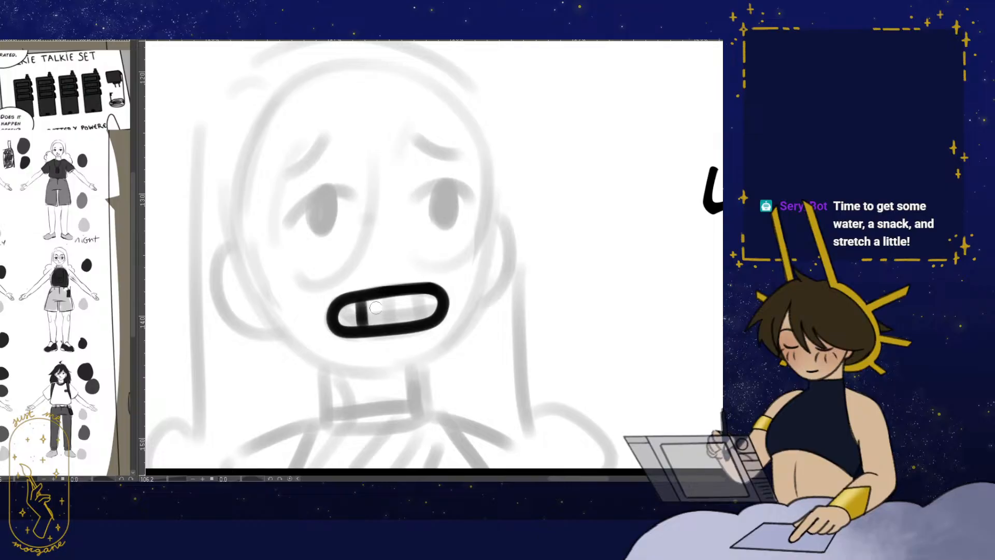
drag(406, 337, 407, 377)
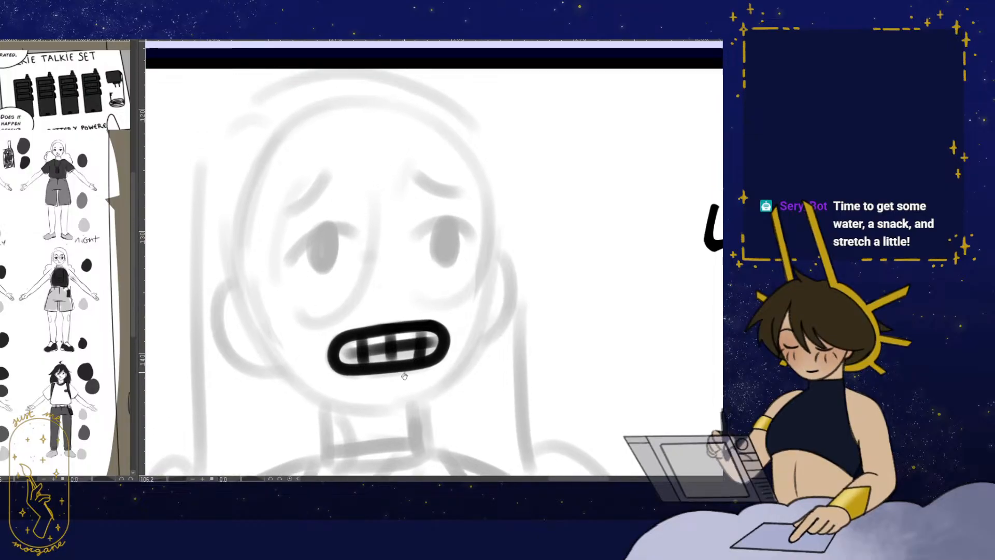
- Ink both eyes with filled pupils and the worried slanted eyebrows above the grimacing mouth
mouse_move(293, 273)
mouse_down()
mouse_move(354, 242)
mouse_move(330, 252)
mouse_move(322, 273)
mouse_up()
mouse_move(448, 229)
mouse_down()
mouse_move(444, 256)
mouse_move(440, 235)
mouse_up()
drag(331, 180, 292, 223)
mouse_move(420, 176)
mouse_down()
mouse_move(430, 191)
mouse_move(467, 200)
mouse_up()
drag(486, 273, 492, 256)
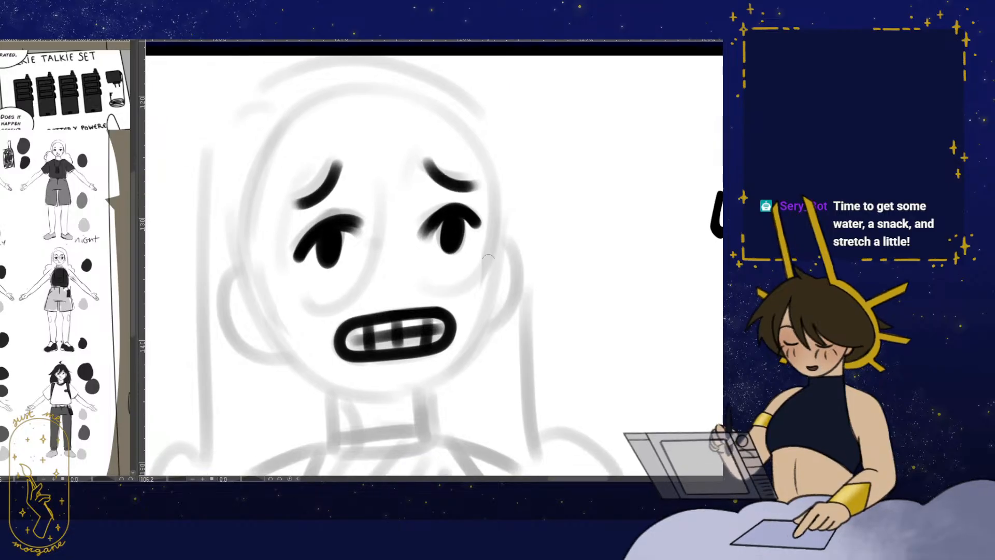
mouse_move(452, 376)
mouse_down()
mouse_move(300, 377)
mouse_move(290, 360)
mouse_up()
drag(409, 192, 369, 241)
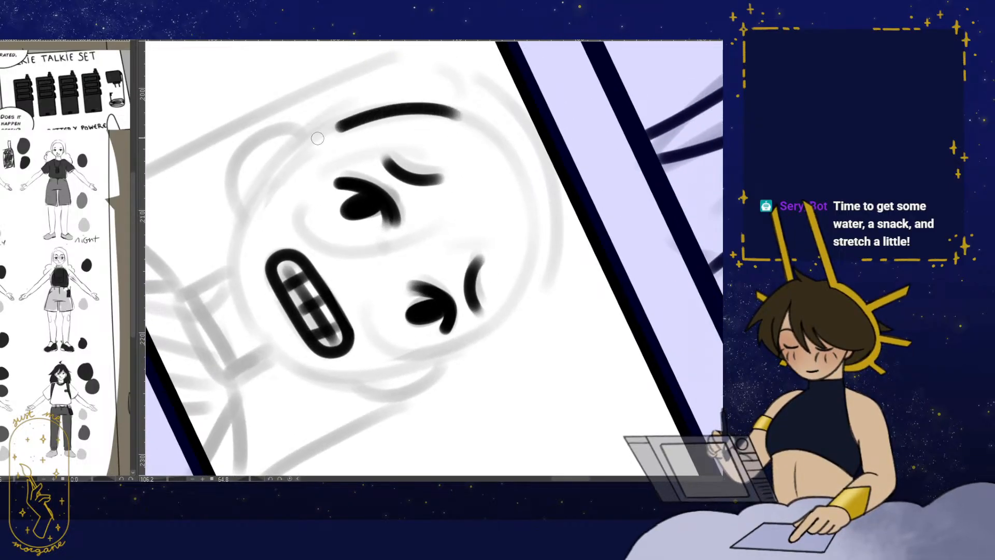
mouse_move(317, 139)
mouse_down()
mouse_move(258, 339)
mouse_move(265, 352)
mouse_up()
key(h)
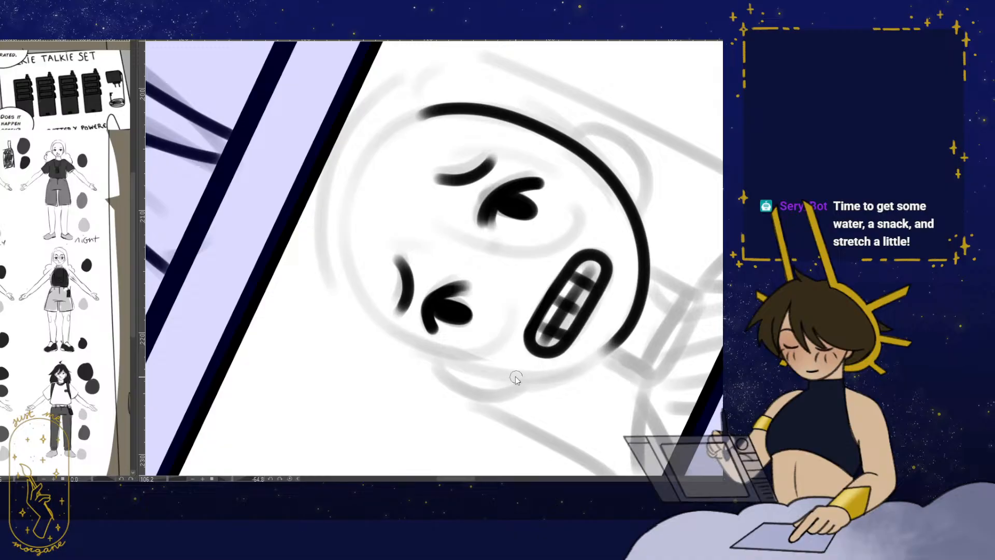
key(ctrl+z)
key(h)
- Ink the full oval face outline around the grimacing features, rotating and mirroring the canvas for each side
drag(473, 400, 479, 265)
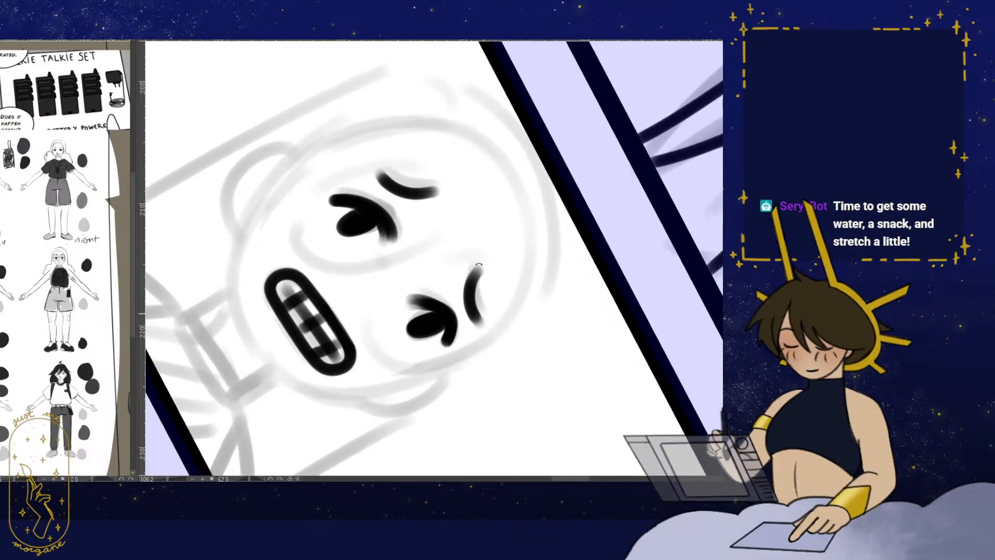
mouse_move(294, 171)
mouse_down()
mouse_move(261, 357)
mouse_move(272, 367)
mouse_up()
key(h)
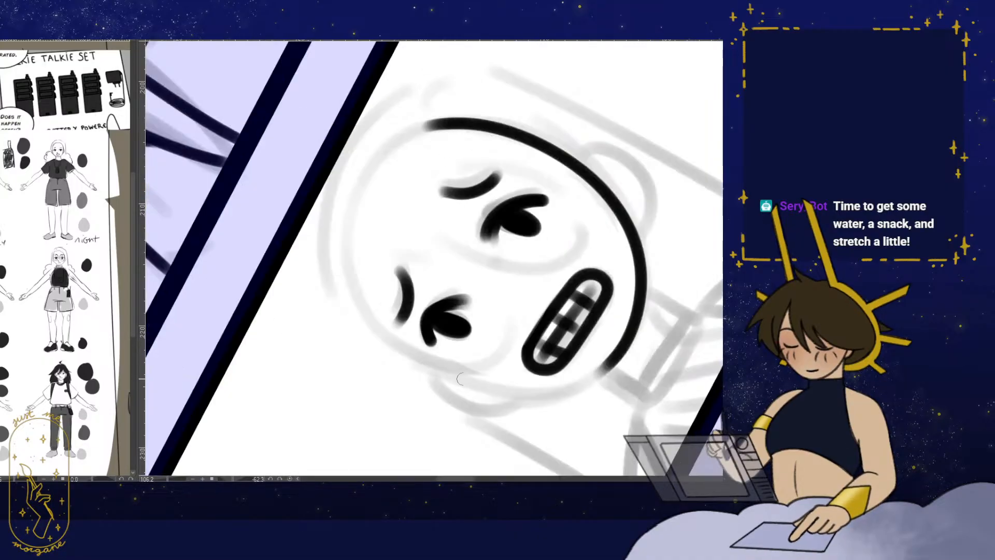
mouse_move(497, 357)
mouse_down()
mouse_move(282, 344)
mouse_move(381, 251)
mouse_move(386, 275)
mouse_up()
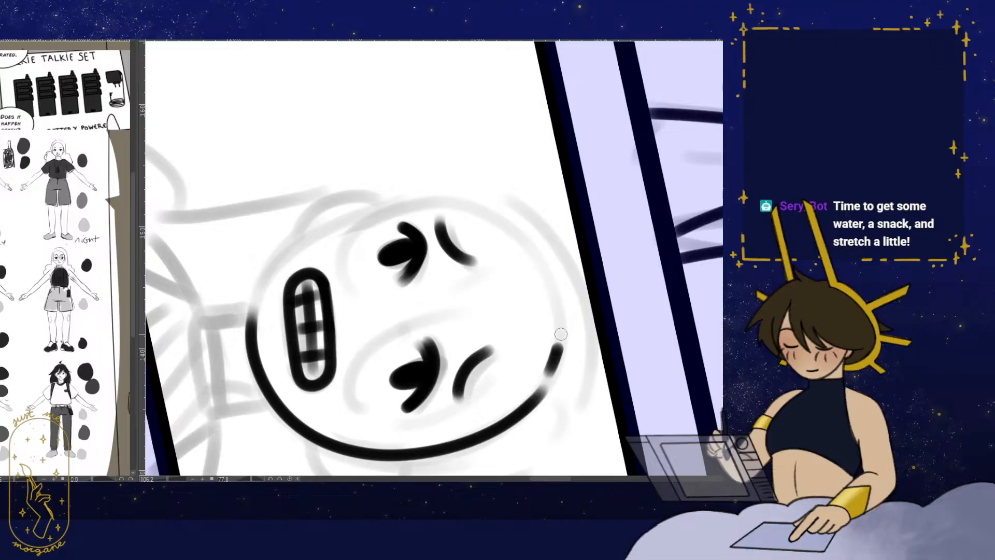
mouse_move(561, 335)
mouse_down()
mouse_move(505, 215)
mouse_move(326, 224)
mouse_up()
key(r)
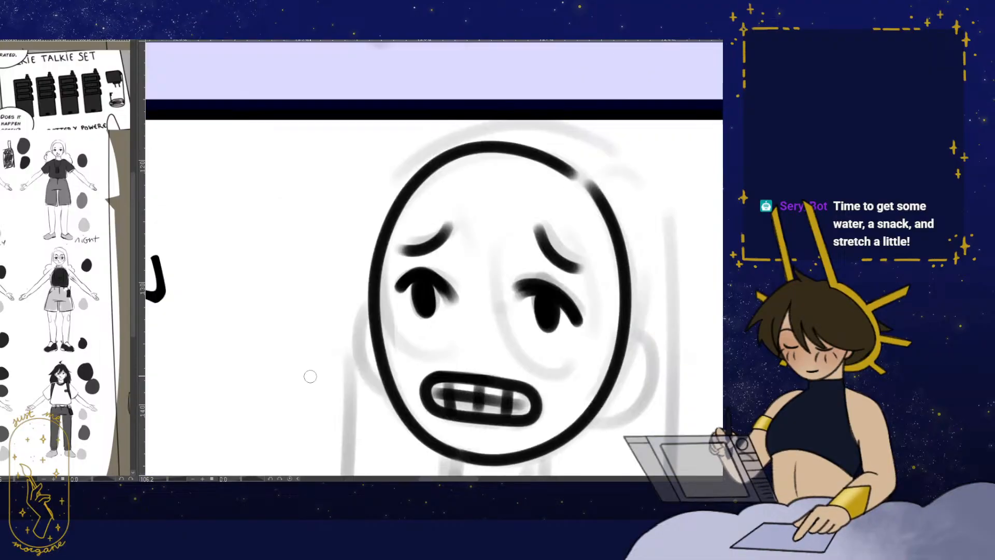
- Ink the narrow far ear and the larger rounded near ear on either side of the face
key(h)
drag(548, 379, 529, 348)
drag(488, 279, 473, 354)
drag(279, 326, 289, 318)
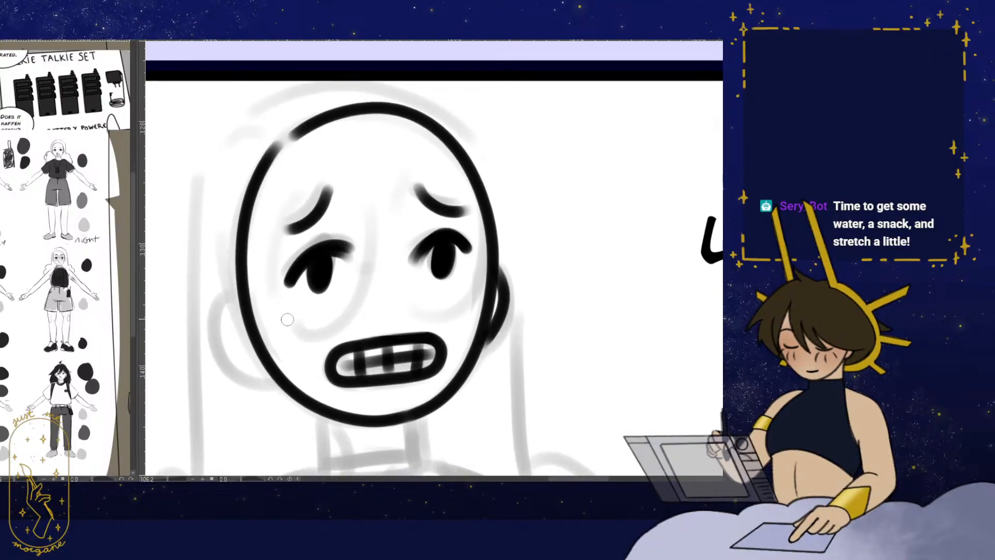
drag(237, 287, 215, 315)
drag(355, 298, 291, 316)
- Ink the neck, high collar, shoulder lines and top seams below the grimacing face in the "Uhm." panel
drag(291, 370, 361, 294)
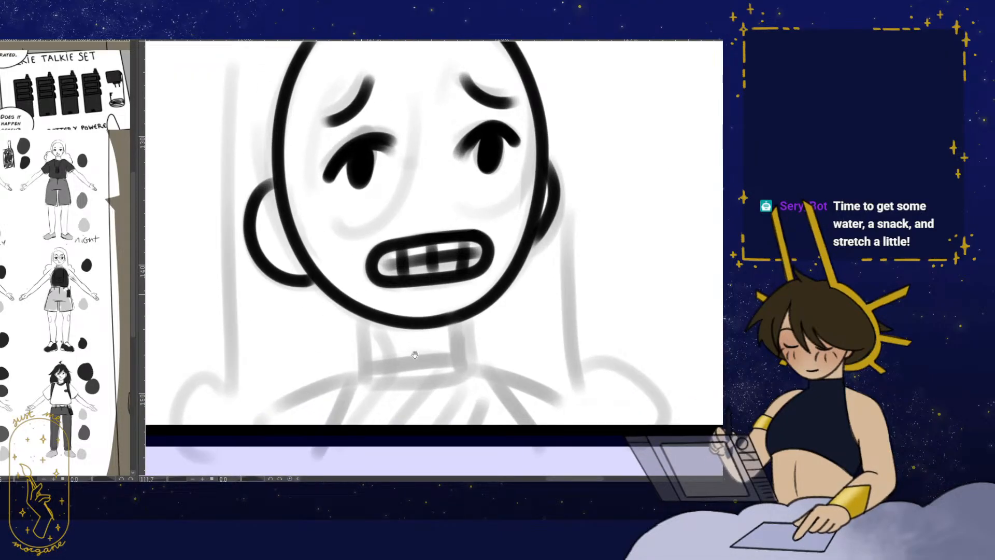
mouse_move(361, 295)
mouse_down()
mouse_move(361, 267)
mouse_move(369, 331)
mouse_up()
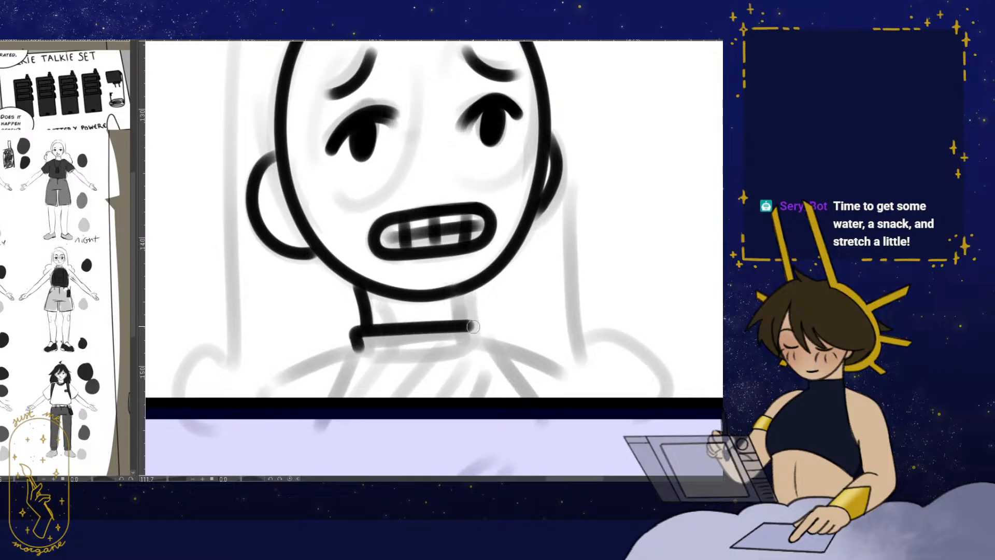
drag(473, 325, 497, 356)
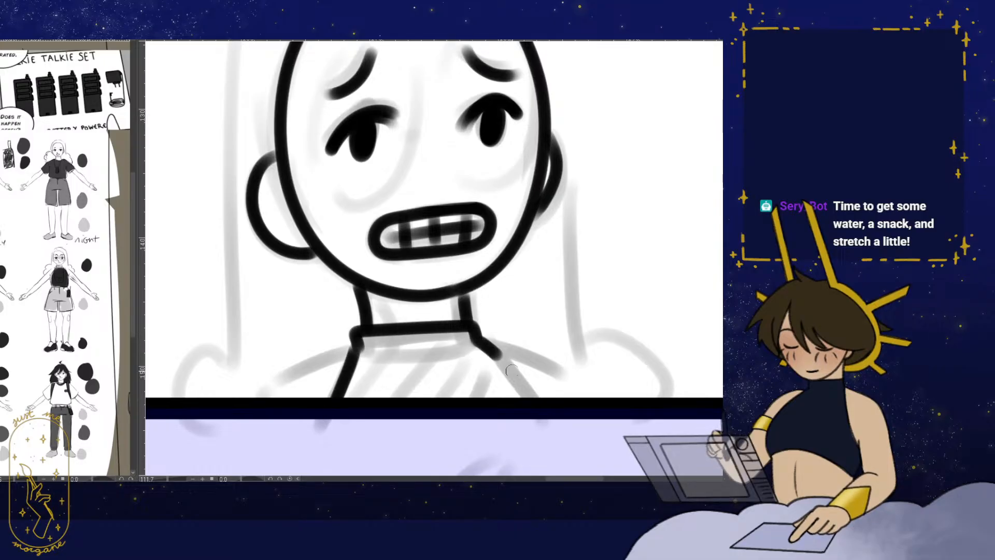
drag(352, 351, 261, 403)
drag(333, 404, 319, 403)
drag(472, 337, 592, 406)
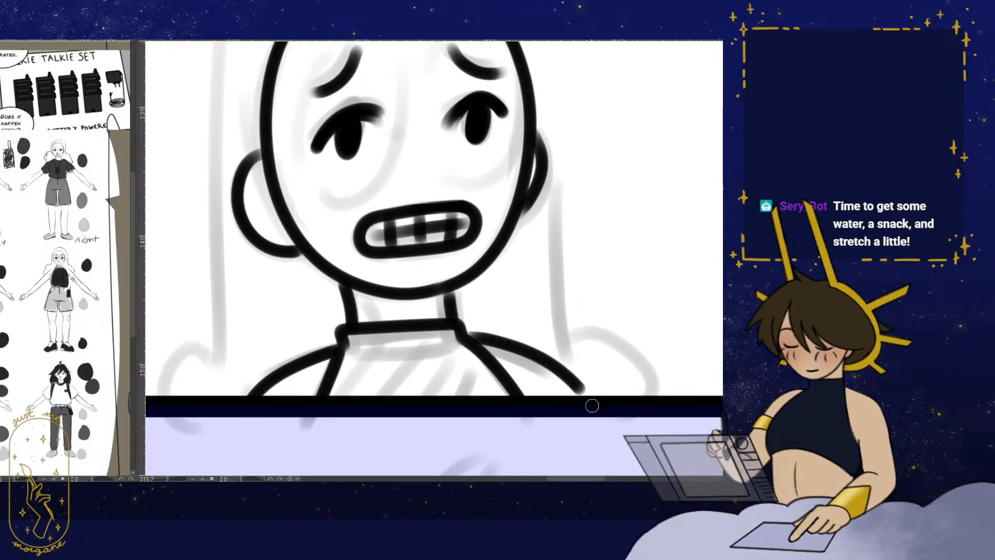
- Ink the long hair outline over the head and down both sides, ending in rounded puffs at the shoulders, mirroring the canvas
mouse_move(514, 365)
mouse_down()
mouse_move(522, 389)
mouse_move(485, 392)
mouse_up()
mouse_move(287, 75)
mouse_down()
mouse_move(254, 130)
mouse_move(252, 399)
mouse_move(220, 414)
mouse_up()
key(h)
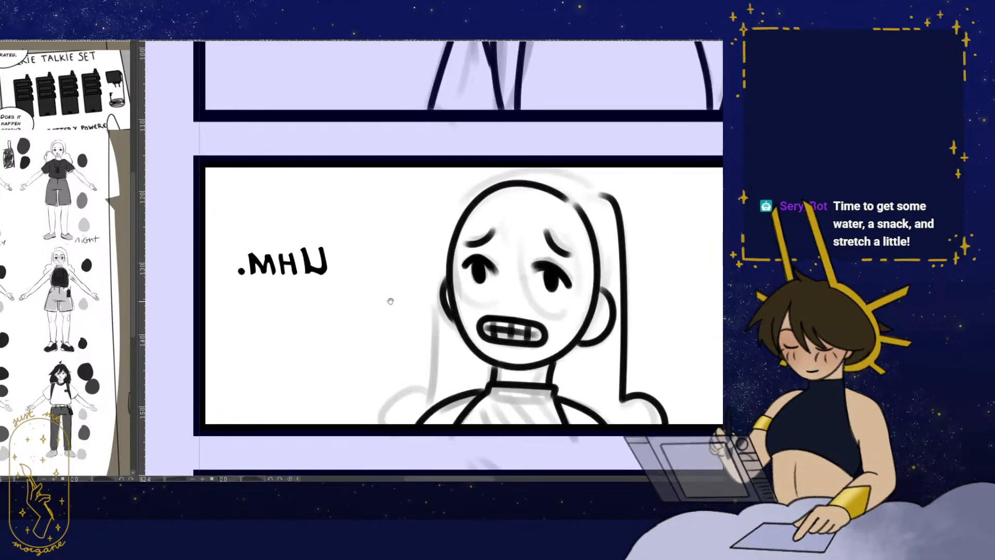
drag(390, 300, 289, 326)
mouse_move(461, 249)
mouse_down()
mouse_move(497, 233)
mouse_move(473, 182)
mouse_move(305, 210)
mouse_move(277, 284)
mouse_move(278, 337)
mouse_up()
drag(310, 337, 371, 174)
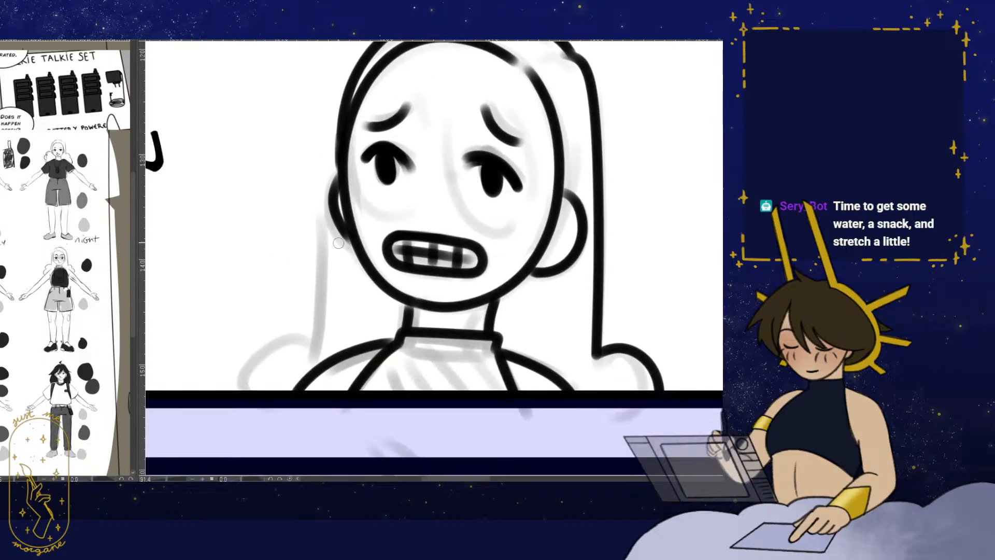
drag(251, 379, 248, 402)
drag(363, 321, 335, 322)
- Ink an oval glasses lens around the near eye, and try one around the far eye before undoing it
key(h)
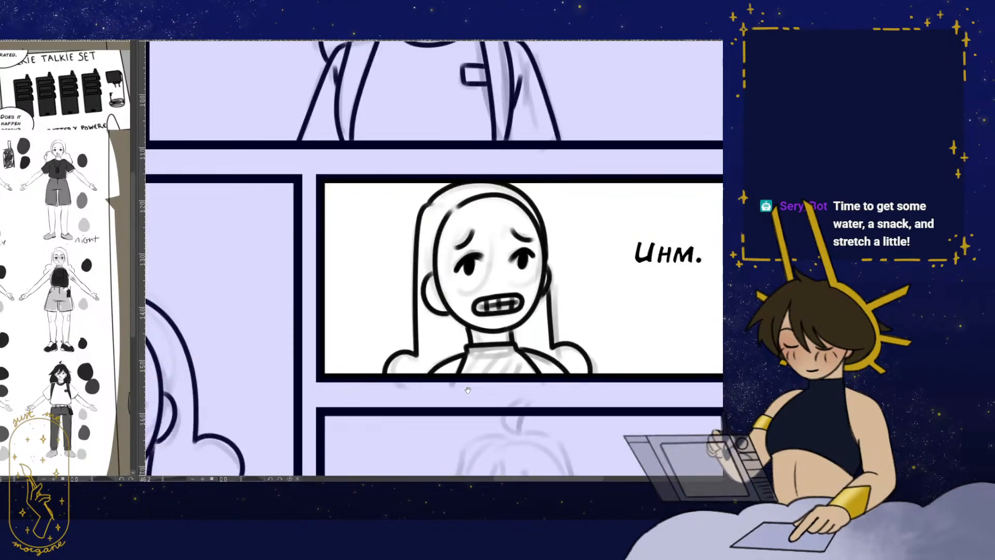
drag(518, 386, 383, 398)
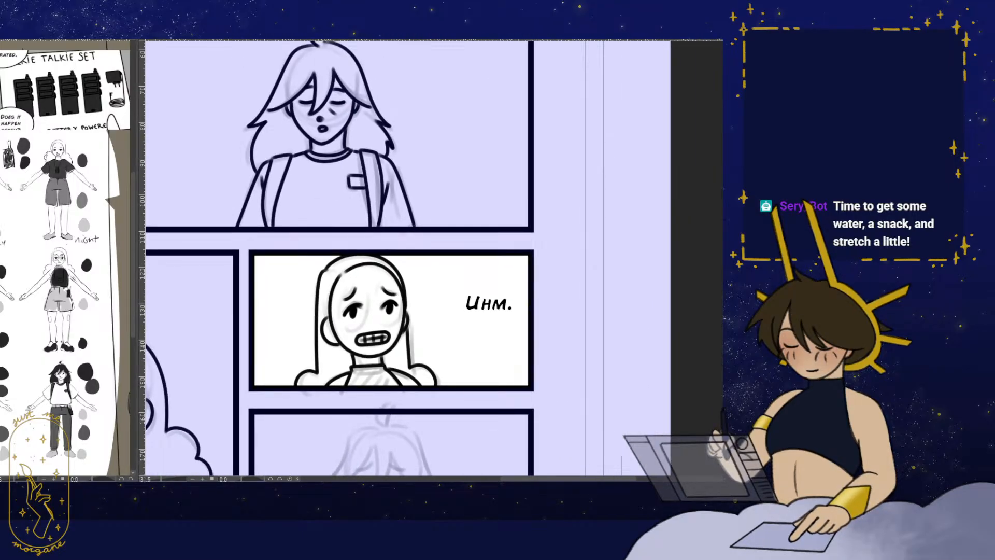
drag(228, 330, 241, 157)
drag(301, 238, 271, 271)
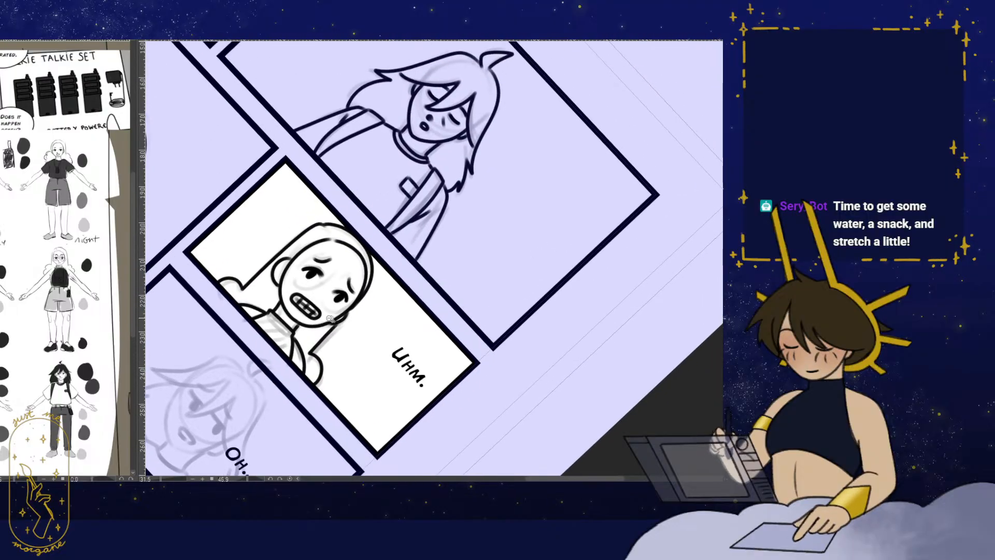
drag(321, 302, 345, 304)
mouse_move(344, 303)
mouse_down()
mouse_move(347, 357)
mouse_move(333, 273)
mouse_up()
mouse_move(259, 228)
mouse_down()
mouse_move(310, 320)
mouse_move(347, 274)
mouse_up()
mouse_move(322, 308)
mouse_down()
mouse_move(348, 382)
mouse_move(430, 251)
mouse_move(330, 360)
mouse_up()
key(ctrl+@)
key(h)
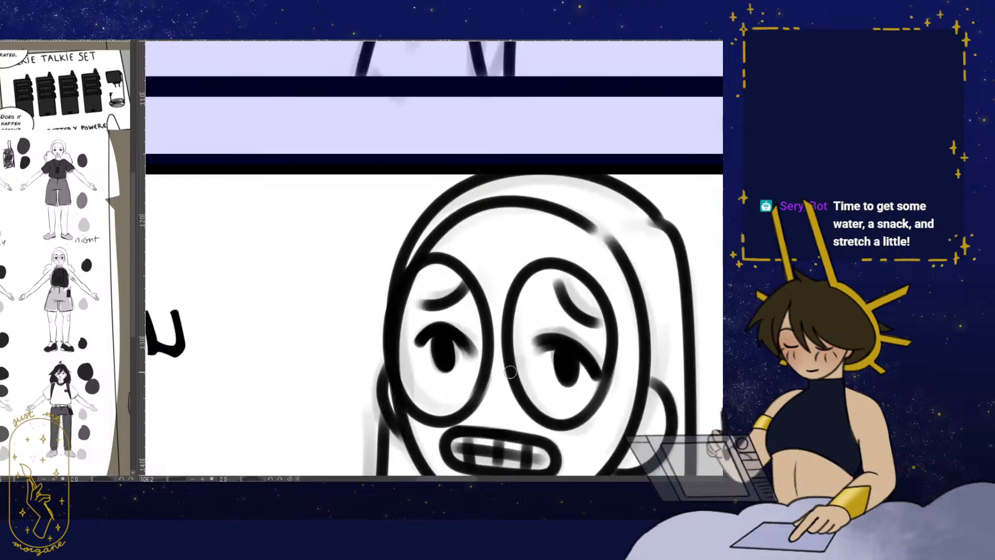
key(h)
drag(505, 386, 482, 361)
key(ctrl+z)
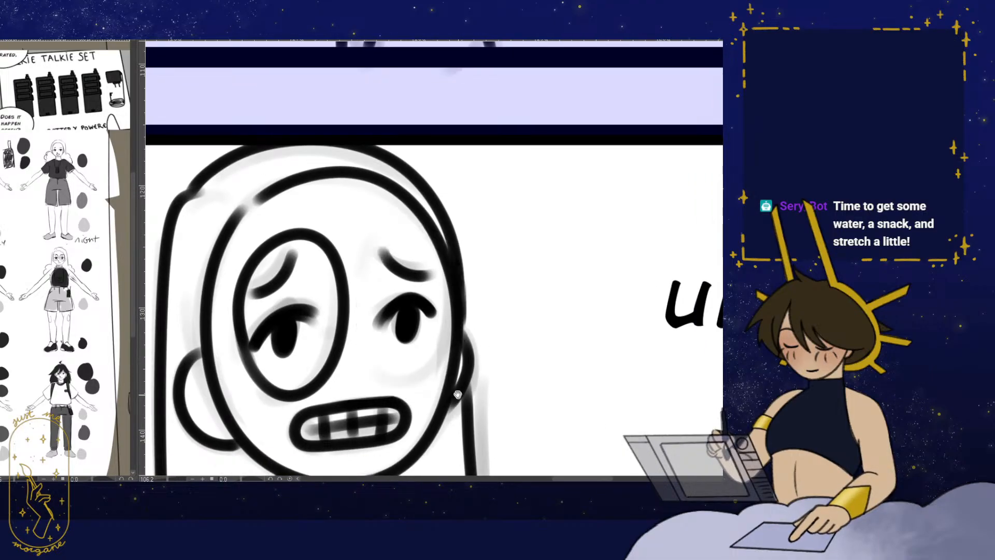
- Rework the upper outer edge of the near glasses lens on a rotated canvas
drag(263, 340, 258, 327)
mouse_move(246, 252)
mouse_down()
mouse_move(244, 363)
mouse_move(219, 228)
mouse_move(241, 285)
mouse_up()
drag(280, 270, 329, 271)
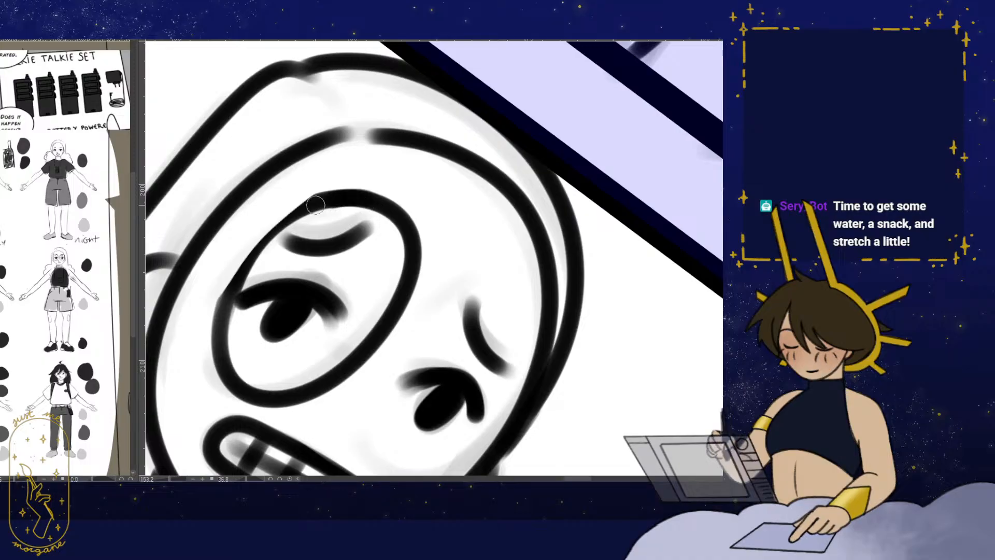
drag(262, 243, 218, 353)
key(ctrl+z)
drag(381, 202, 346, 198)
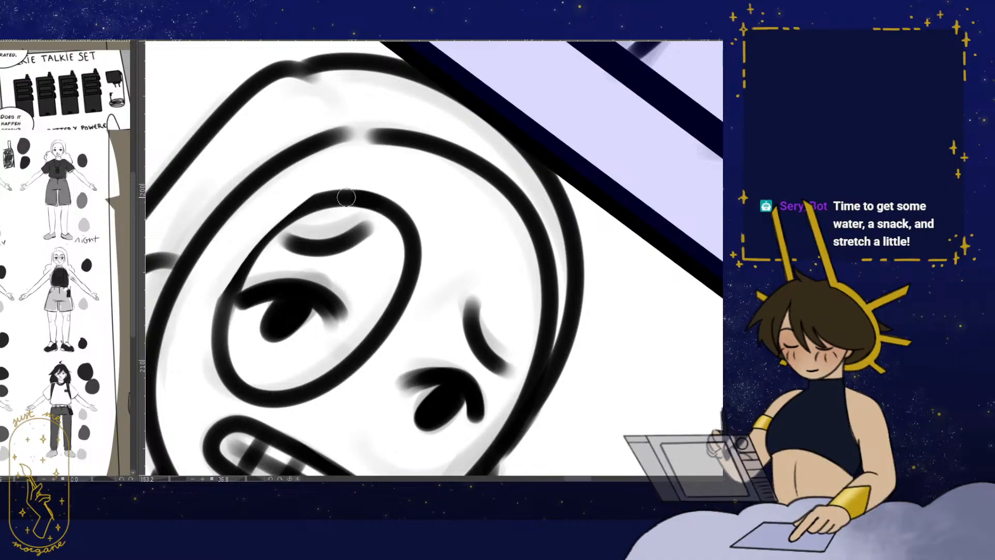
drag(231, 288, 234, 382)
drag(359, 299, 321, 301)
- Ink the far glasses lens, the bridge between the lenses, and the temple arm reaching the near ear
mouse_move(466, 381)
mouse_down()
mouse_move(533, 337)
mouse_move(457, 319)
mouse_up()
alt+click(458, 319)
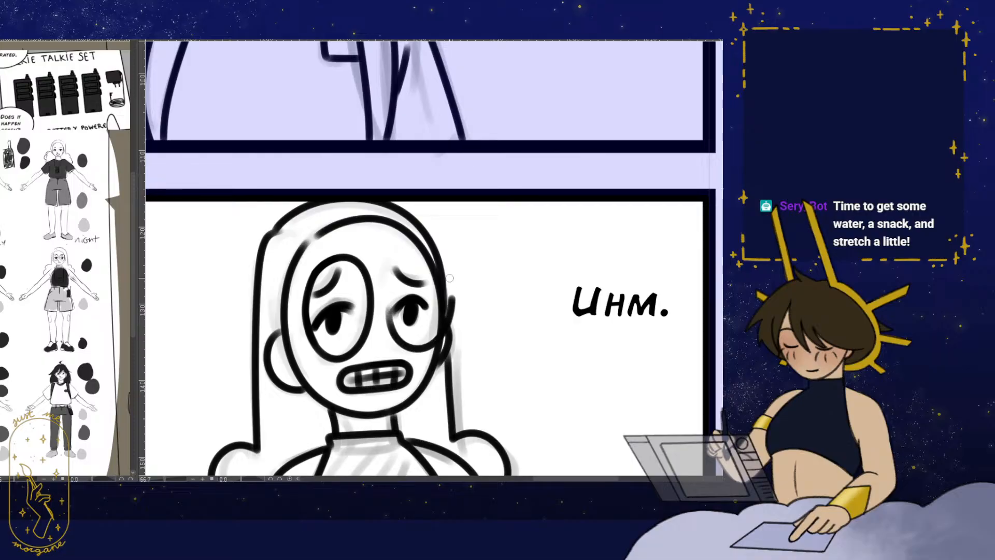
drag(450, 278, 408, 351)
drag(465, 301, 492, 300)
drag(344, 334, 367, 324)
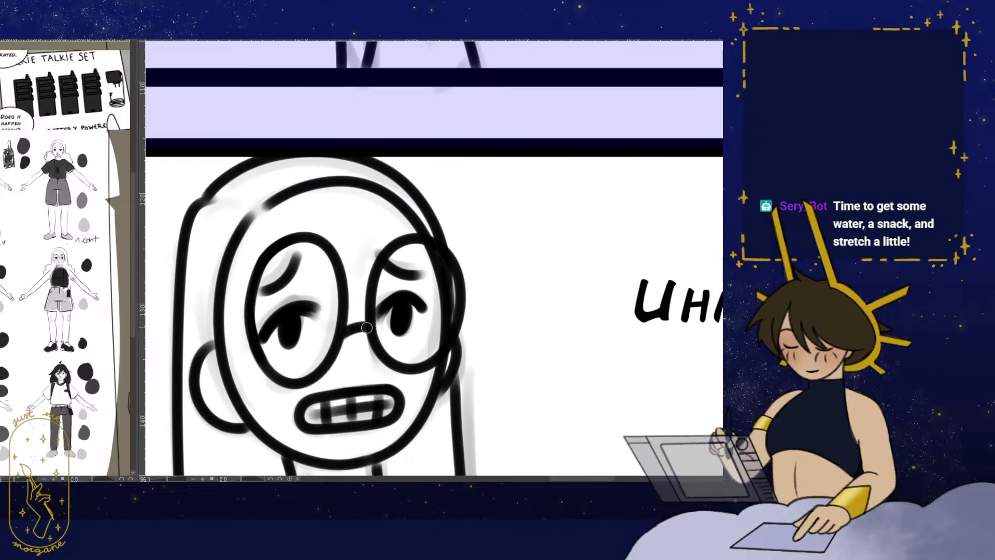
mouse_move(259, 335)
mouse_down()
mouse_move(280, 327)
mouse_move(232, 331)
mouse_up()
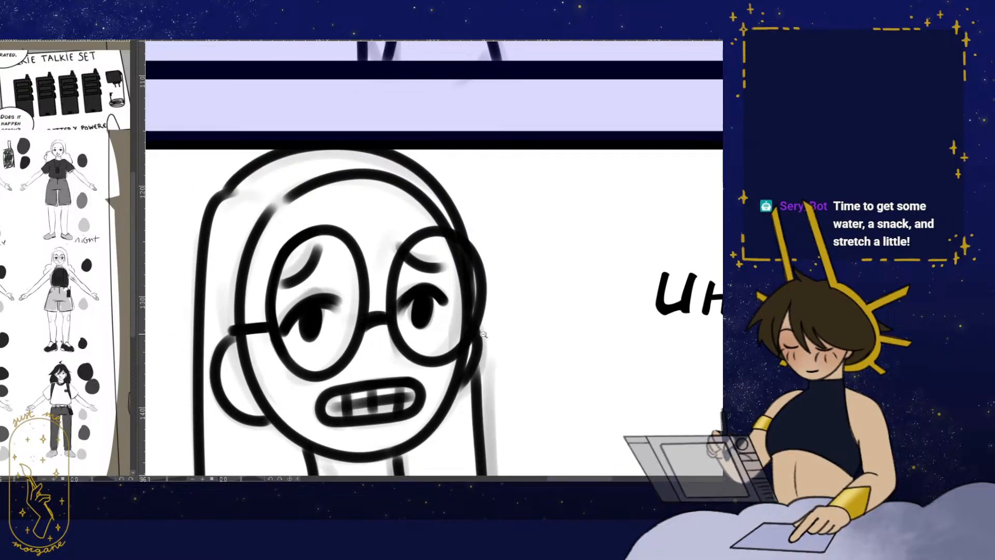
- In the "Oh..." panel, ink the central pointed bangs, the cowlick, and one side of the outer hair
scroll(483, 335, down, 6)
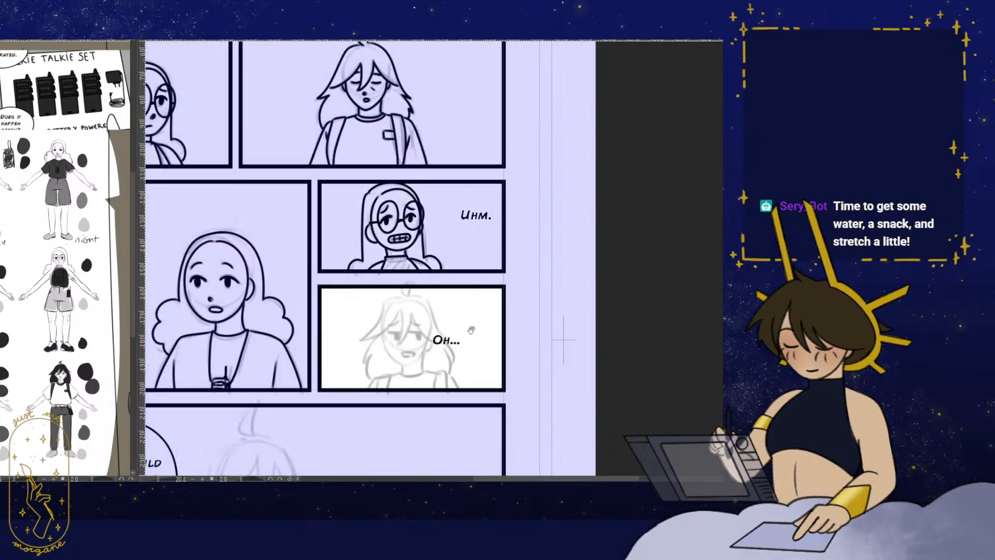
drag(564, 339, 549, 320)
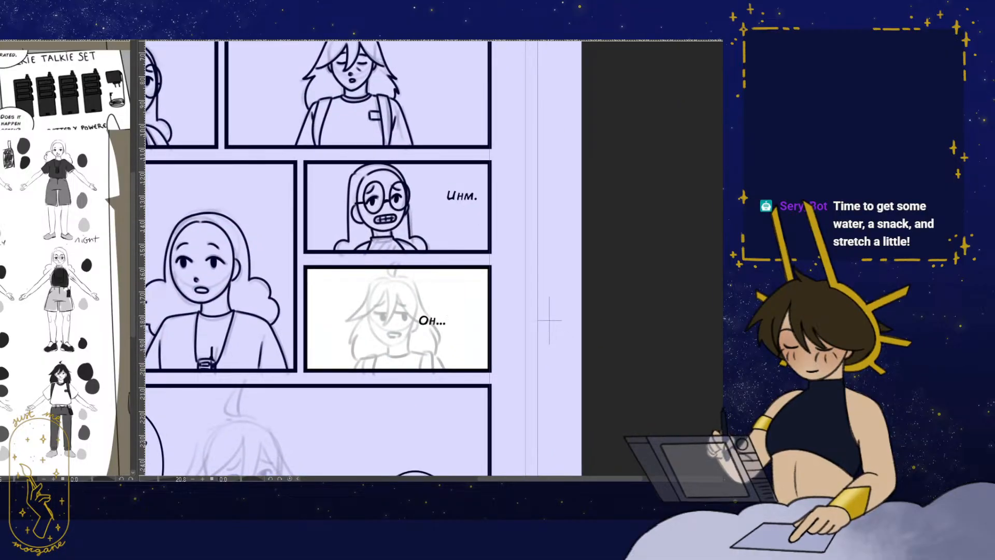
drag(408, 337, 398, 357)
drag(378, 345, 413, 271)
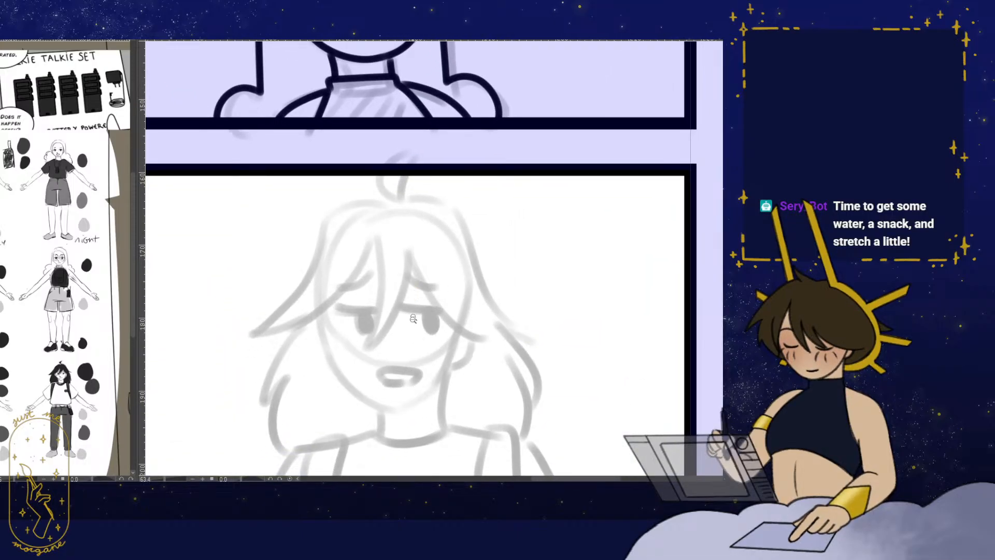
drag(413, 319, 429, 230)
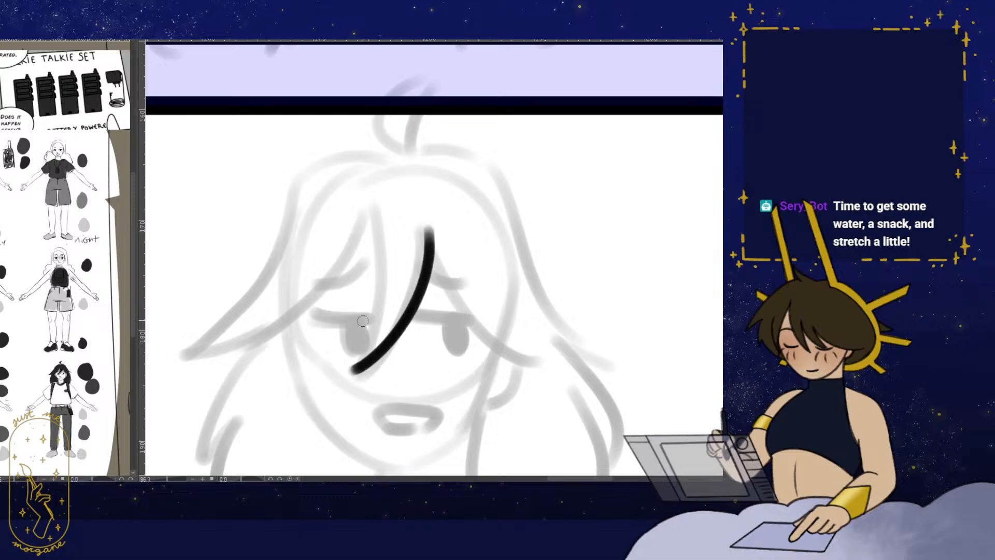
drag(370, 251, 357, 368)
mouse_move(365, 223)
mouse_down()
mouse_move(389, 251)
mouse_move(240, 366)
mouse_move(355, 225)
mouse_up()
drag(386, 153, 422, 123)
mouse_move(435, 129)
mouse_down()
mouse_move(422, 187)
mouse_move(431, 193)
mouse_move(326, 229)
mouse_move(251, 360)
mouse_up()
- Mirror the canvas and ink the remaining bang strand and the outer hair on the opposite side, ending in a point
key(h)
drag(415, 265, 410, 230)
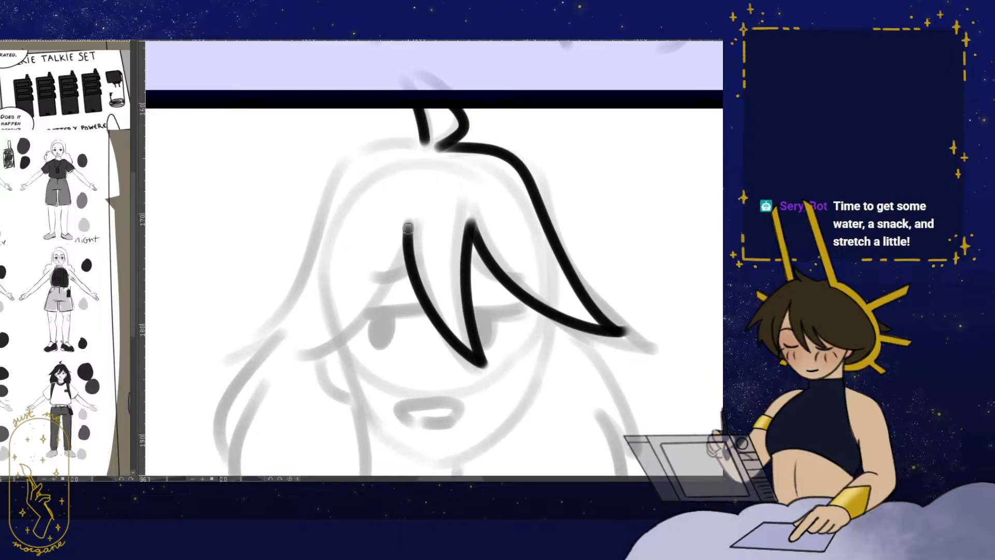
drag(404, 139, 228, 369)
drag(294, 339, 331, 279)
drag(268, 305, 316, 290)
- Ink the jaw and cheek outline beneath the bangs, rotating and mirroring the canvas for each side
key(h)
mouse_move(471, 423)
mouse_down()
mouse_move(436, 433)
mouse_move(353, 295)
mouse_up()
drag(357, 302, 359, 358)
mouse_move(425, 176)
mouse_down()
mouse_move(399, 181)
mouse_move(283, 295)
mouse_up()
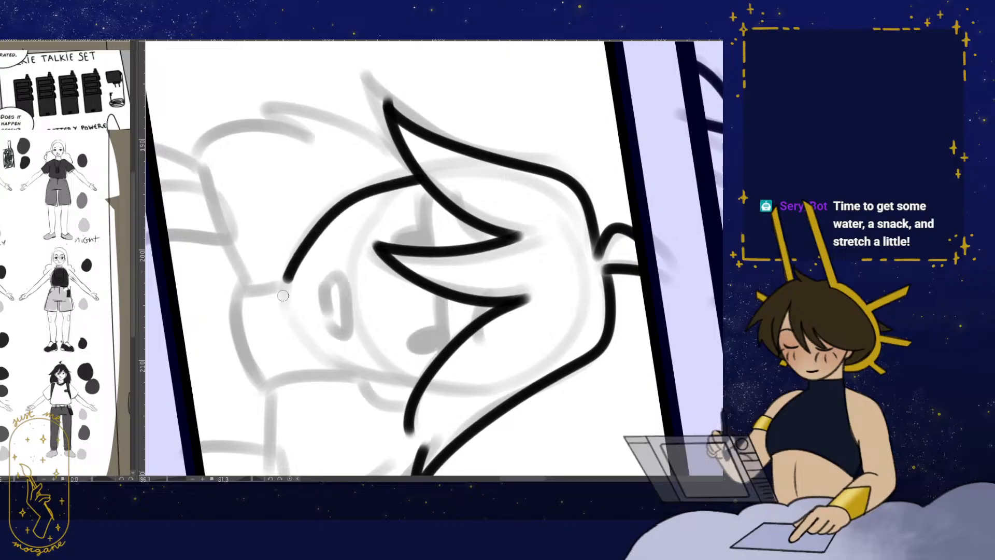
key(ctrl+at)
key(h)
drag(502, 422, 328, 300)
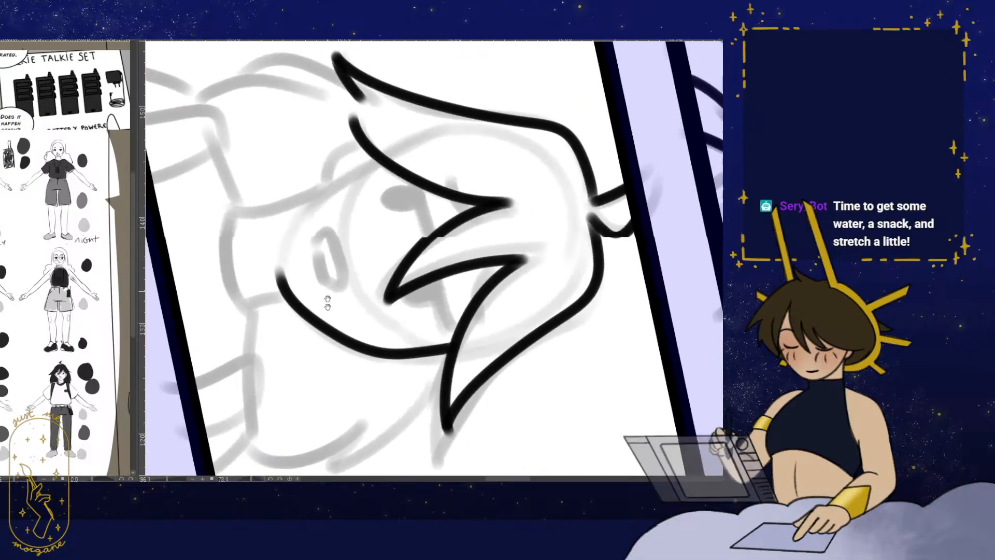
drag(337, 233, 365, 216)
mouse_move(397, 166)
mouse_down()
mouse_move(270, 262)
mouse_move(279, 365)
mouse_up()
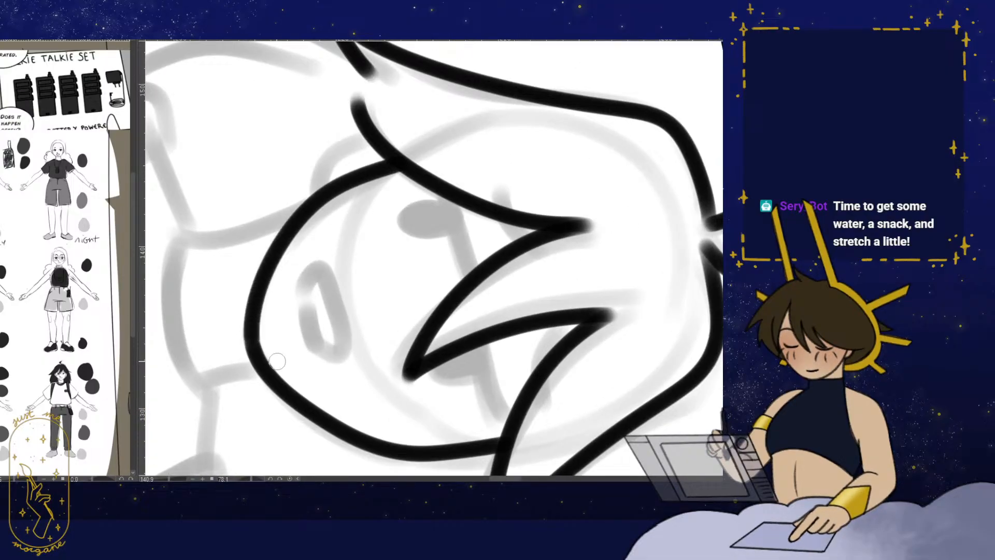
- Ink the small open mouth, both flat-lidded eyes with filled pupils, and the eyebrows partly hidden by the bangs
key(ctrl+at)
drag(551, 342, 548, 332)
mouse_move(374, 378)
mouse_down()
mouse_move(397, 354)
mouse_move(373, 382)
mouse_up()
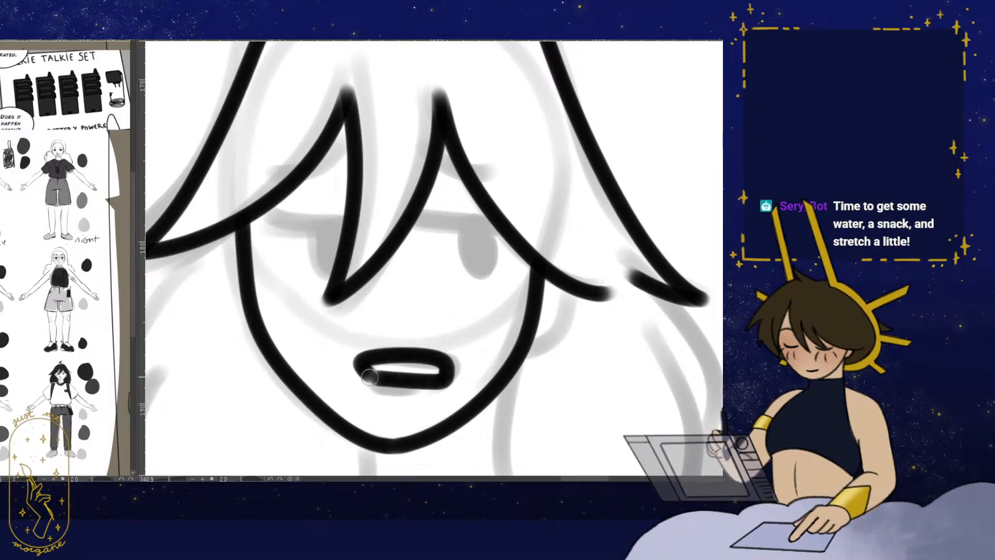
drag(452, 278, 479, 309)
mouse_move(494, 258)
mouse_down()
mouse_move(519, 256)
mouse_move(500, 306)
mouse_up()
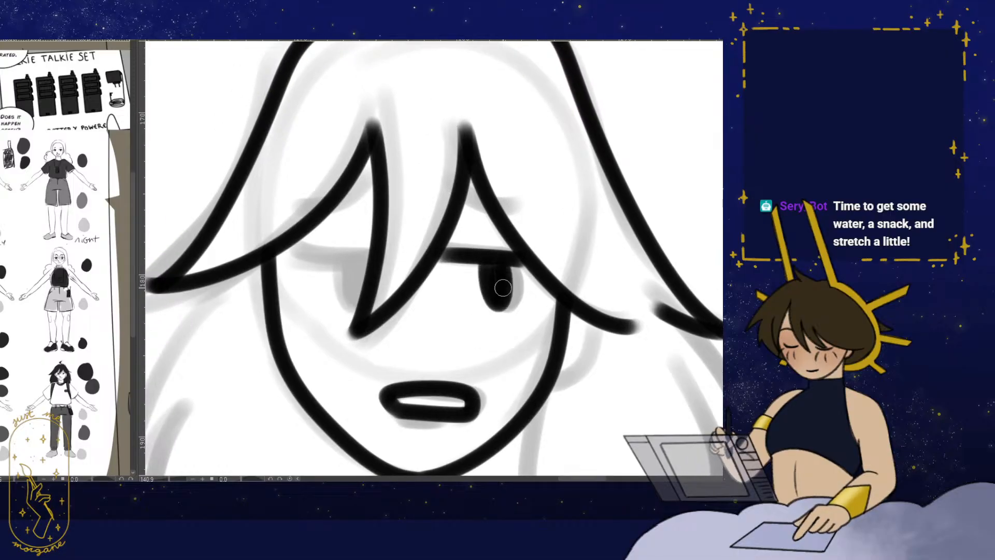
drag(292, 267, 369, 257)
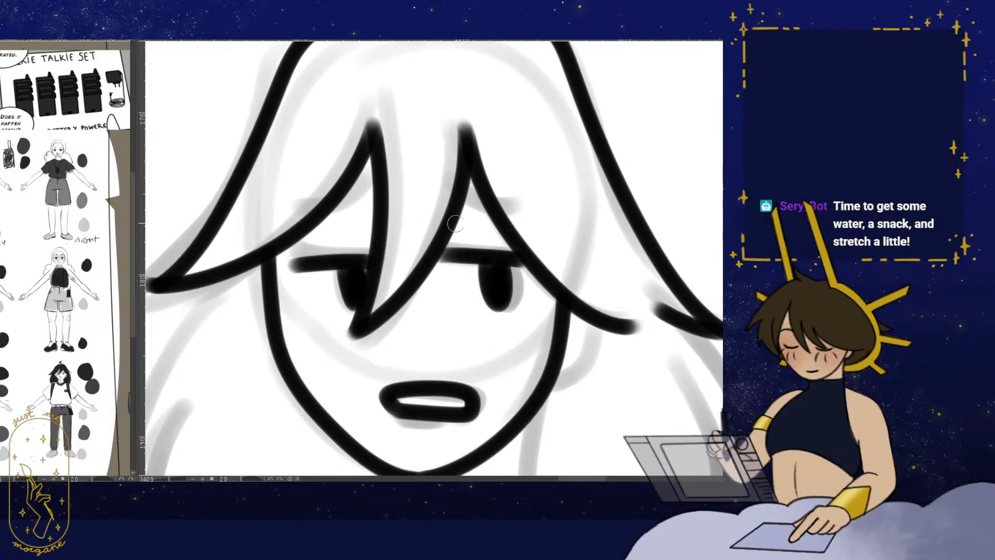
drag(465, 199, 488, 209)
drag(370, 187, 327, 214)
- Ink the small visible ear, the neck, and the curved neckline of the shirt
scroll(510, 220, down, 5)
drag(564, 282, 487, 214)
drag(365, 298, 369, 319)
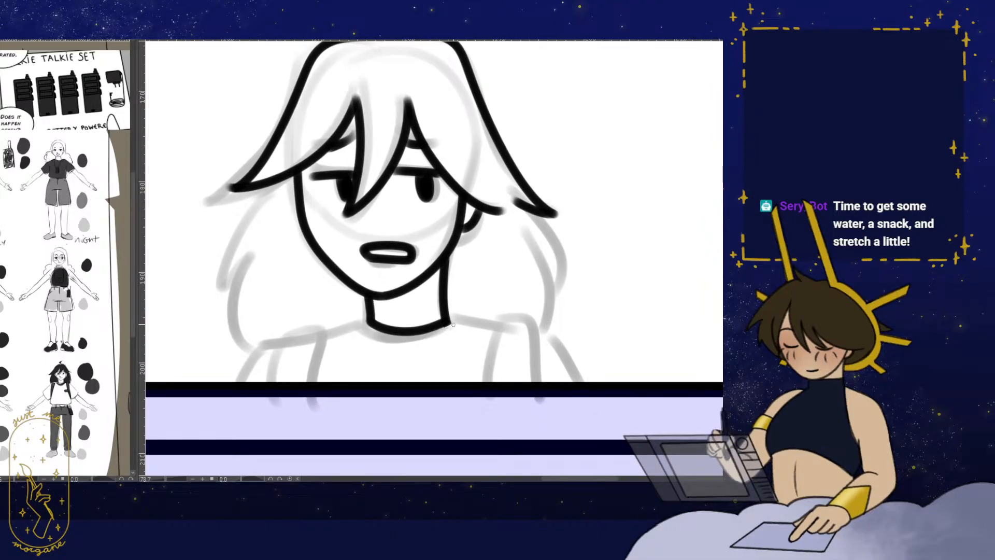
- Ink both shoulders with the backpack straps and outer arm lines, mirroring the canvas for the second side
drag(282, 337, 293, 335)
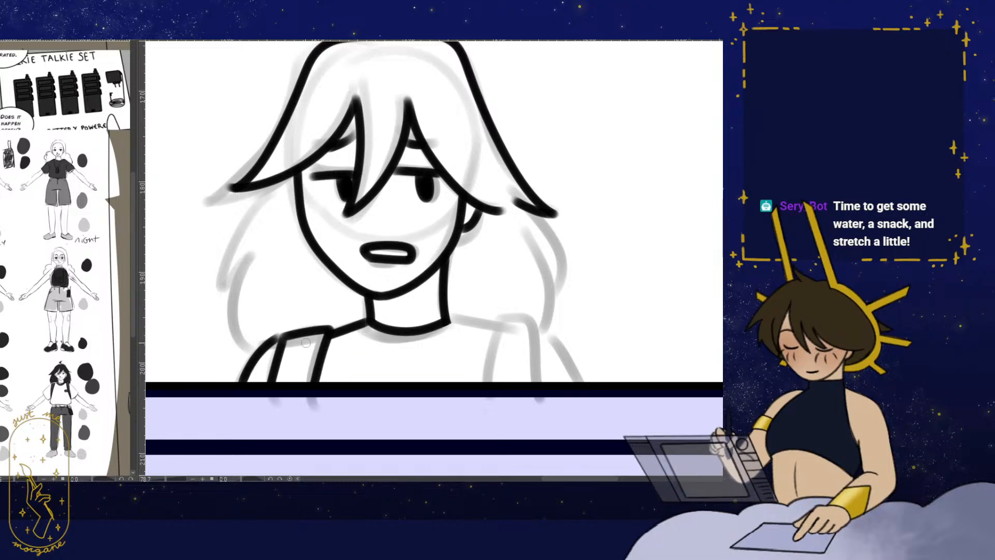
key(h)
mouse_move(359, 359)
mouse_down()
mouse_move(344, 352)
mouse_move(371, 378)
mouse_up()
drag(325, 322, 328, 384)
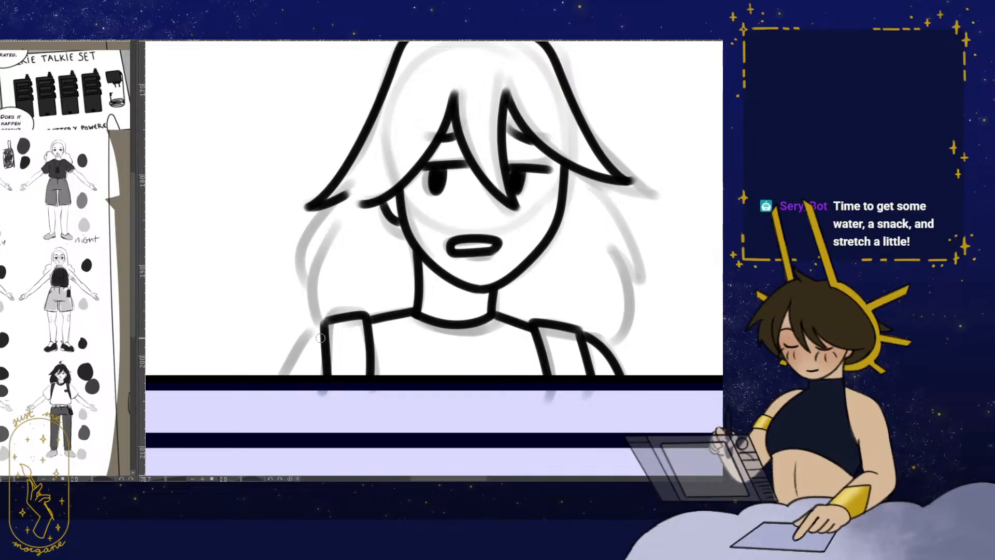
drag(326, 324, 283, 375)
- Ink the jagged lower hair falling behind the shoulders on both sides, mirroring the canvas between them
key(h)
drag(419, 332, 425, 357)
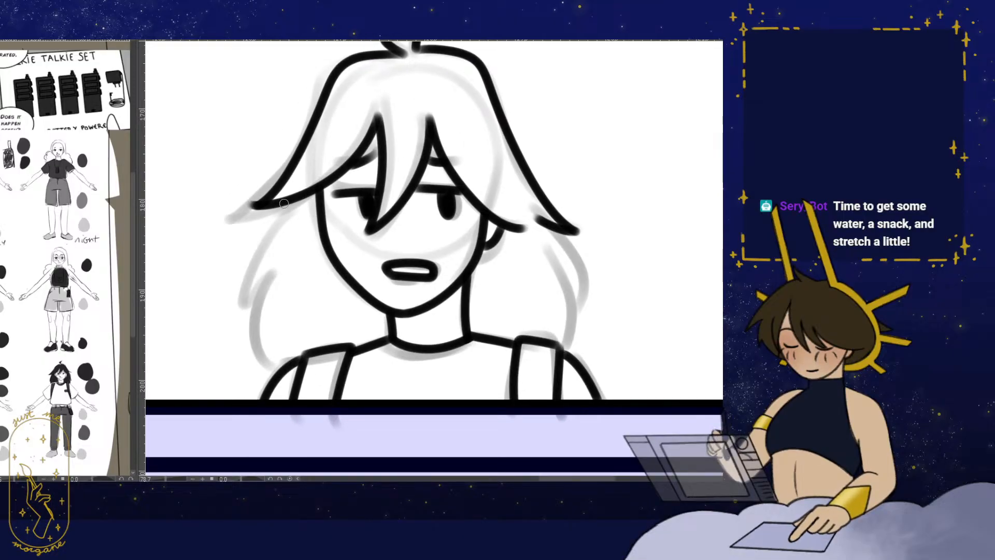
drag(282, 207, 237, 301)
mouse_move(236, 301)
mouse_down()
mouse_move(271, 269)
mouse_move(274, 377)
mouse_up()
key(h)
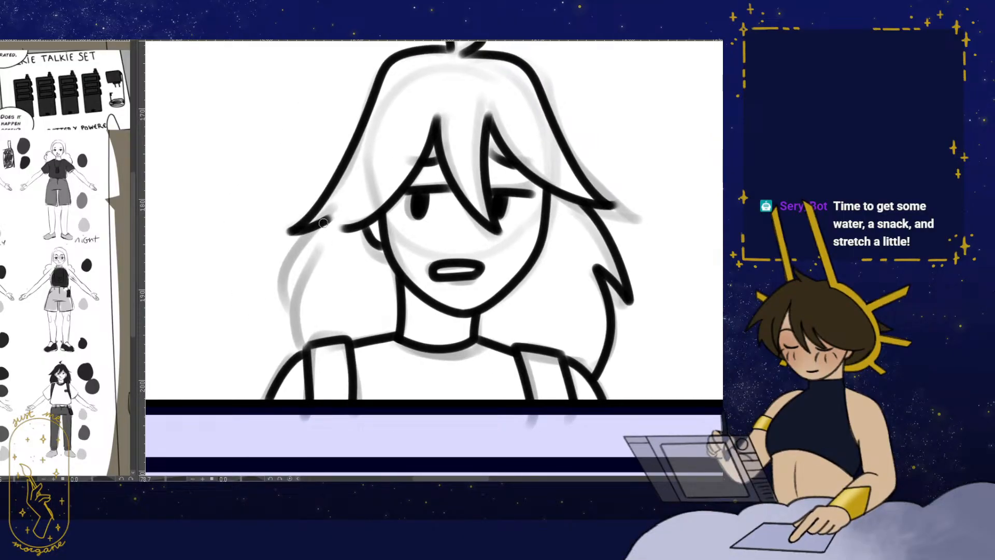
mouse_move(328, 220)
mouse_down()
mouse_move(280, 306)
mouse_move(302, 281)
mouse_up()
drag(301, 281, 300, 357)
drag(347, 281, 331, 294)
- Ink the pointed hair tuft standing on top of the head in the large bottom panel
key(h)
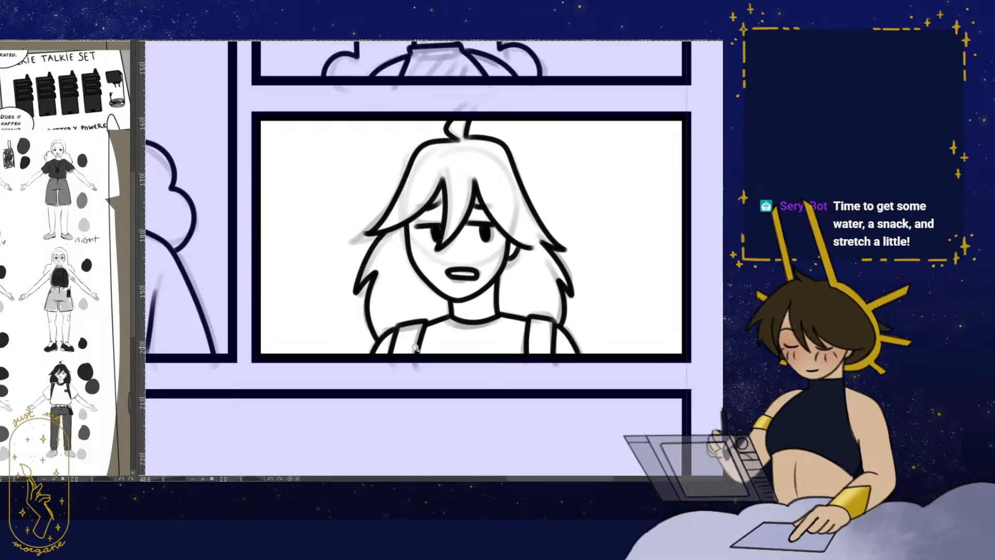
drag(415, 347, 401, 278)
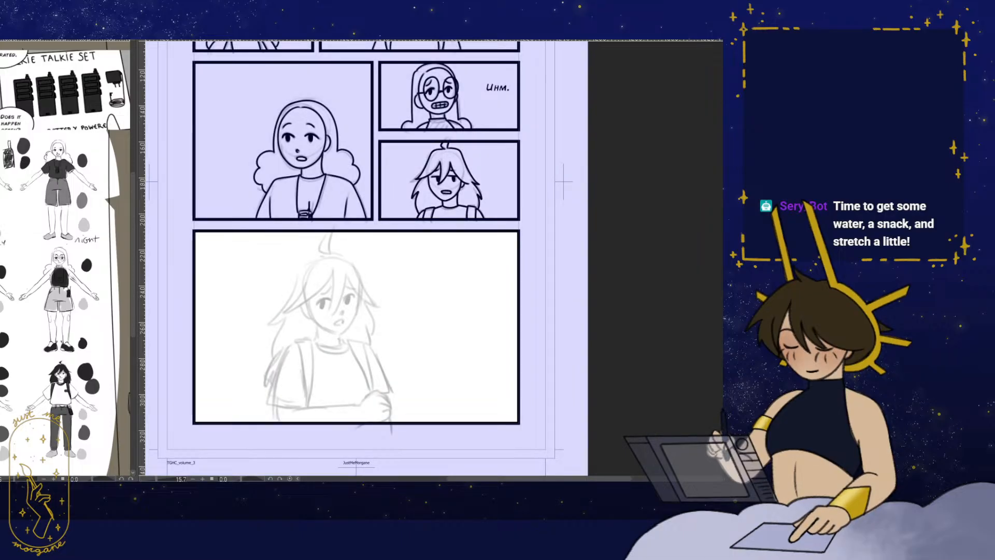
drag(347, 312, 354, 332)
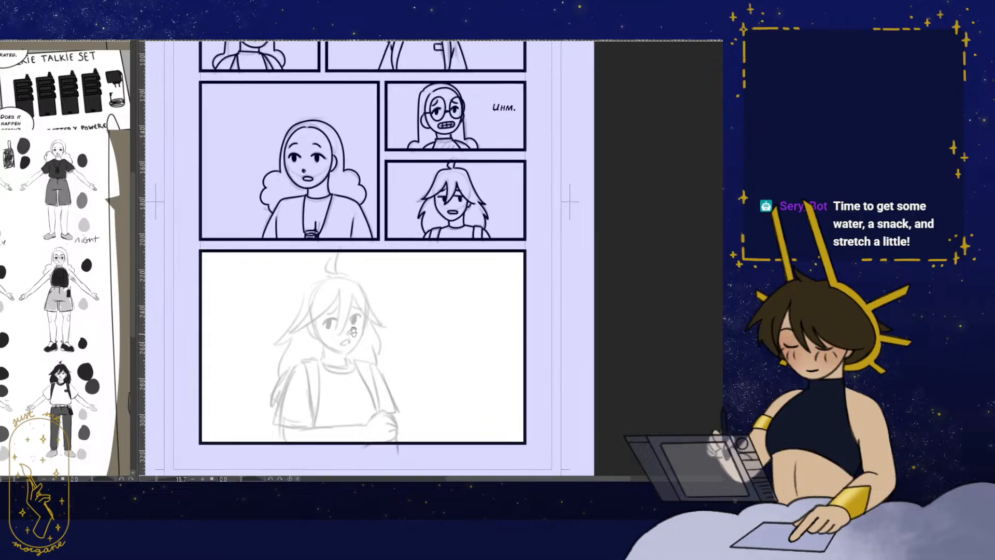
mouse_move(331, 275)
mouse_down()
mouse_move(433, 246)
mouse_move(365, 264)
mouse_move(350, 165)
mouse_move(354, 271)
mouse_move(376, 173)
mouse_up()
drag(425, 242, 397, 249)
mouse_move(411, 273)
mouse_down()
mouse_move(414, 223)
mouse_move(440, 221)
mouse_up()
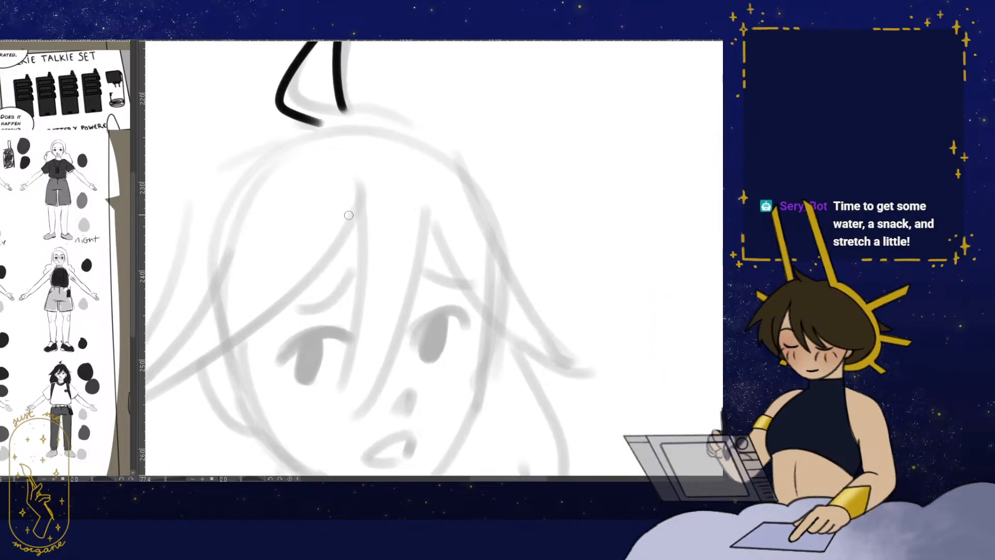
- Ink the central pointed bangs, the left side bang, and the outer hair contour down to the long left lock
drag(349, 215, 340, 399)
drag(398, 343, 484, 352)
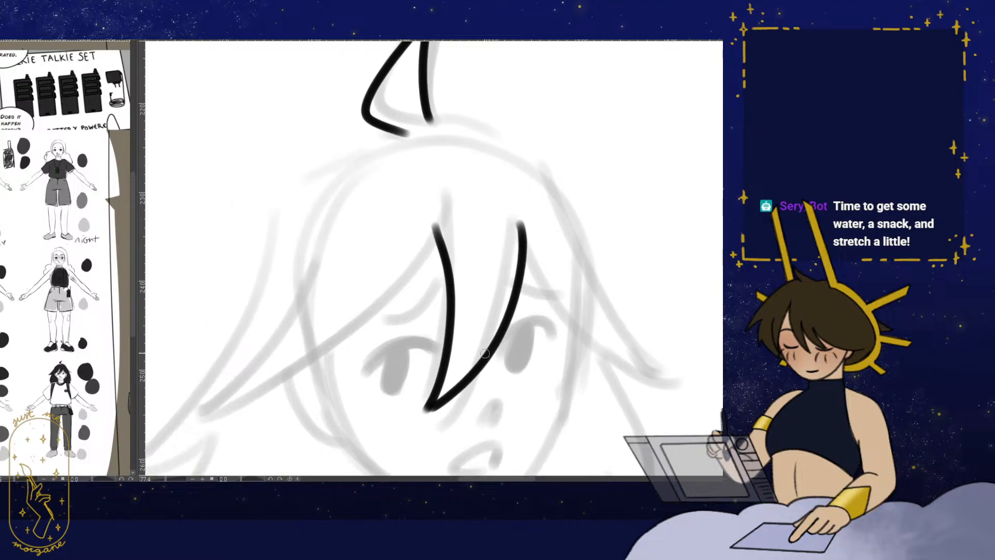
drag(270, 352, 277, 344)
drag(306, 291, 242, 390)
drag(321, 342, 305, 343)
drag(367, 203, 426, 167)
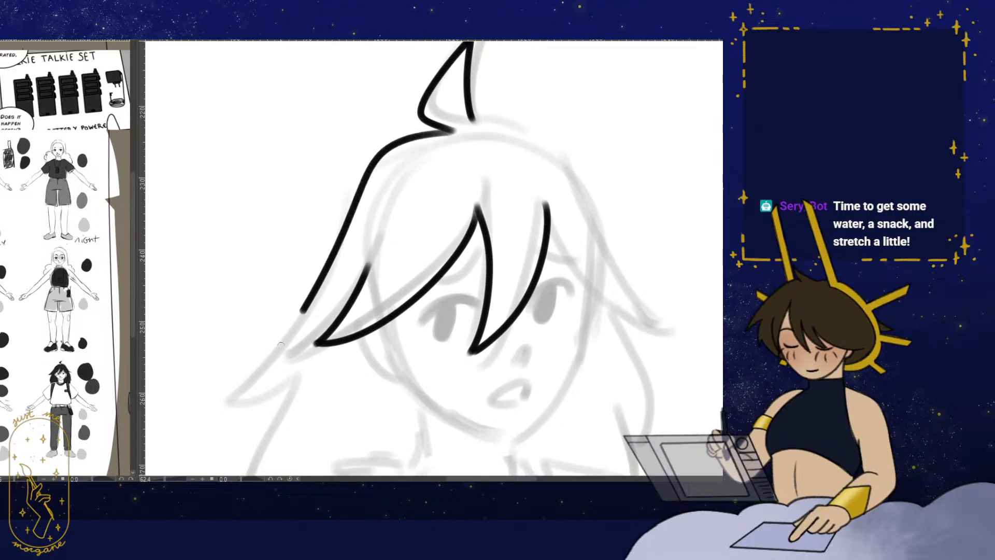
mouse_move(281, 344)
mouse_down()
mouse_move(243, 392)
mouse_move(303, 377)
mouse_up()
- Mirror the canvas and ink the crown contour and pointed side bang on the opposite side of the head
key(h)
drag(409, 326, 407, 326)
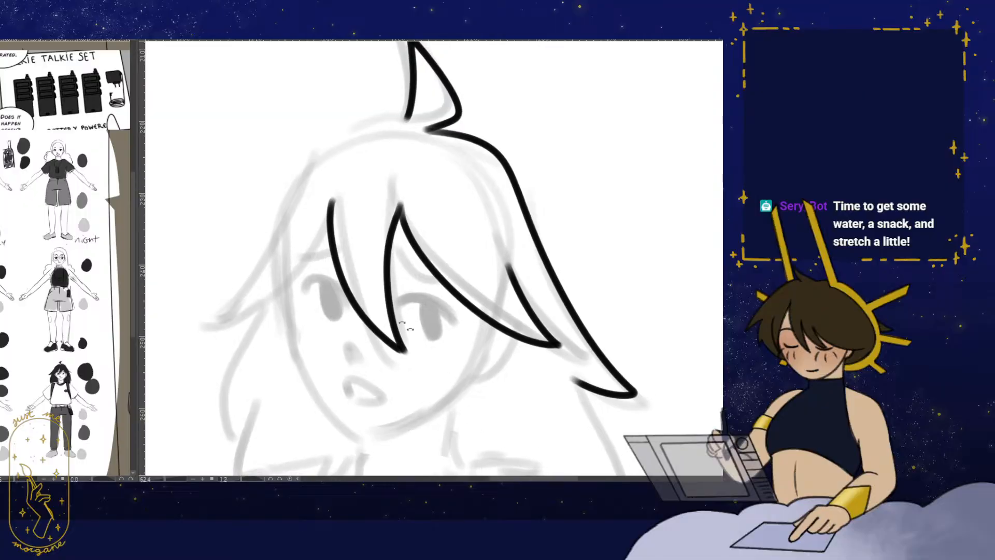
mouse_move(328, 231)
mouse_down()
mouse_move(350, 267)
mouse_move(369, 261)
mouse_up()
mouse_move(476, 83)
mouse_down()
mouse_move(458, 103)
mouse_move(480, 96)
mouse_move(493, 108)
mouse_move(398, 104)
mouse_move(232, 355)
mouse_move(196, 389)
mouse_up()
drag(288, 347, 302, 340)
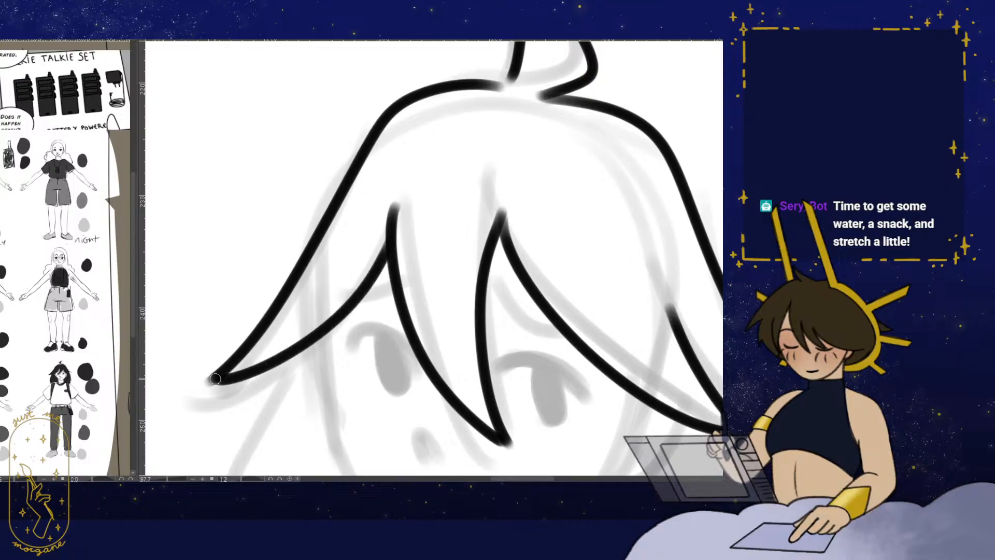
drag(386, 318, 363, 322)
- Erase the hair tuft and redraw it taller, reaching the panel's upper border and joining both crown lines
key(h)
drag(478, 328, 487, 392)
drag(432, 250, 457, 207)
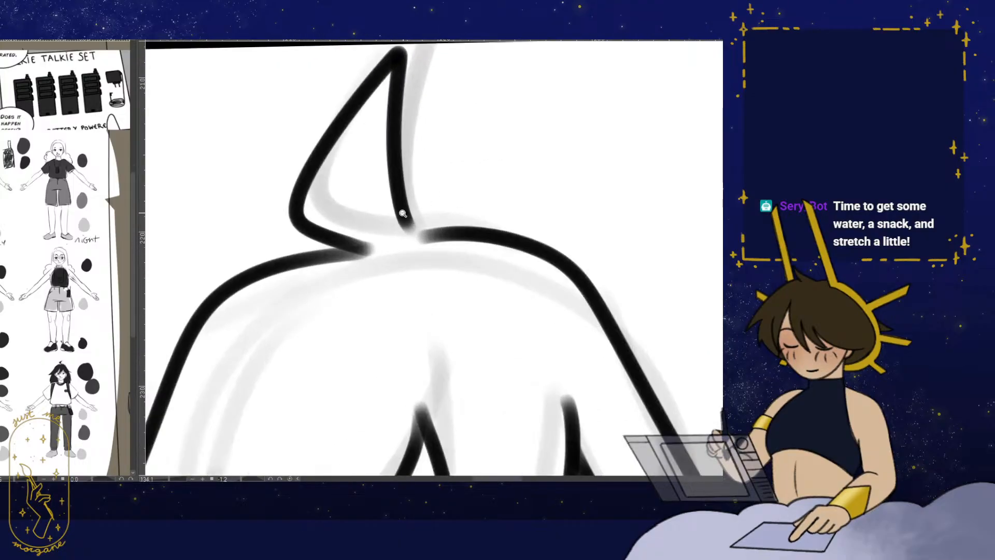
drag(404, 227, 403, 85)
drag(415, 46, 418, 123)
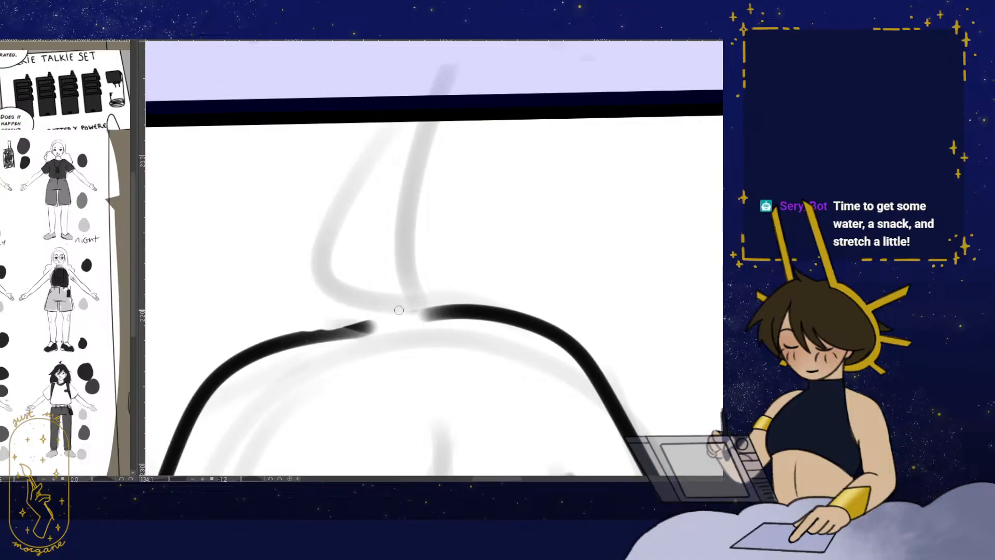
mouse_move(368, 325)
mouse_down()
mouse_move(306, 265)
mouse_move(422, 112)
mouse_move(384, 316)
mouse_up()
ctrl+drag(500, 318, 506, 463)
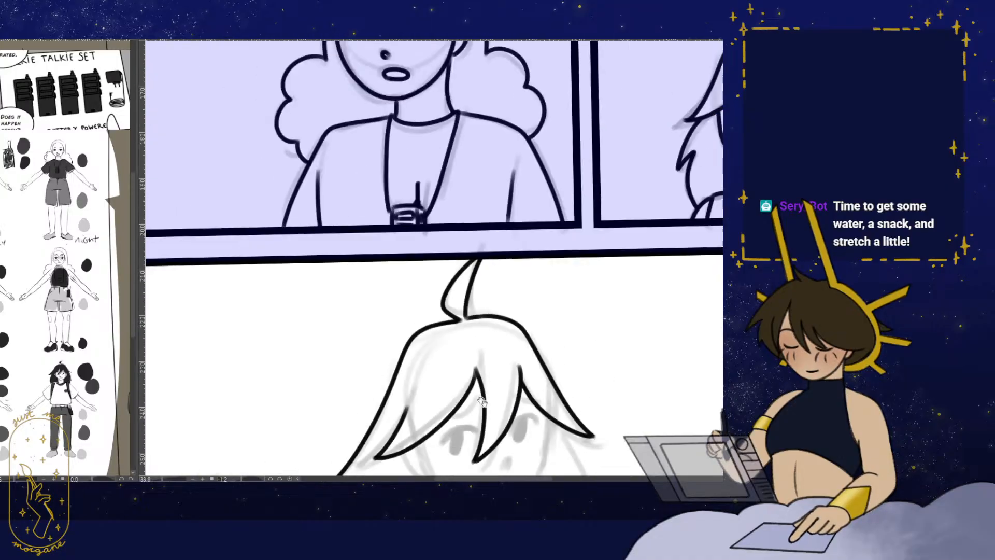
- Rotate the canvas and ink the left cheek and jaw line from under the bangs to the chin
drag(508, 391, 420, 241)
drag(479, 364, 473, 368)
shift+drag(457, 422, 321, 374)
ctrl+drag(341, 305, 350, 216)
mouse_move(358, 270)
ctrl+mouse_down()
mouse_move(384, 154)
mouse_move(279, 204)
mouse_move(243, 357)
ctrl+mouse_up()
key(ctrl+z)
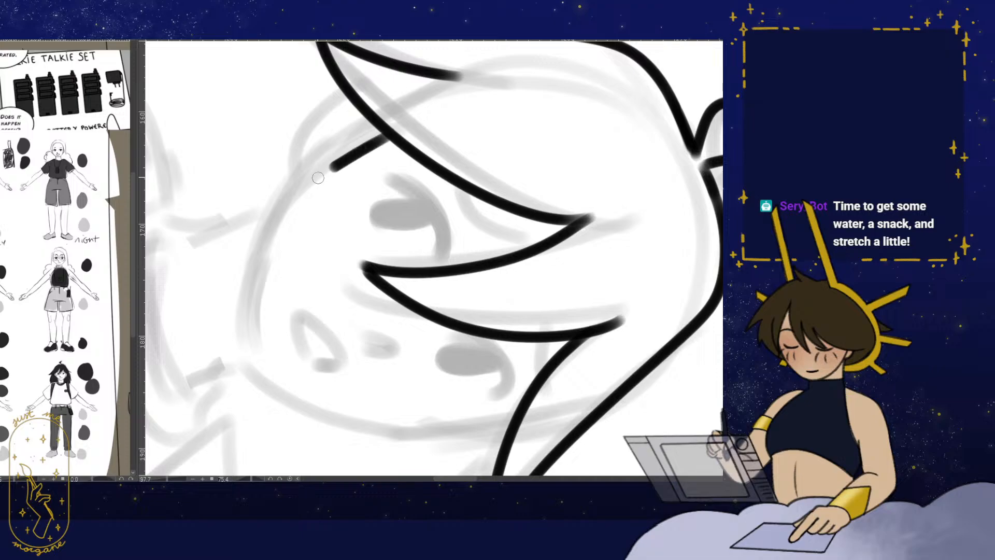
mouse_move(318, 178)
mouse_down()
mouse_move(260, 260)
mouse_move(247, 359)
mouse_up()
- Mirror the canvas and ink the other cheek and jaw line to meet the chin, then restore the upright view
key(h)
drag(530, 417, 318, 308)
click(318, 308)
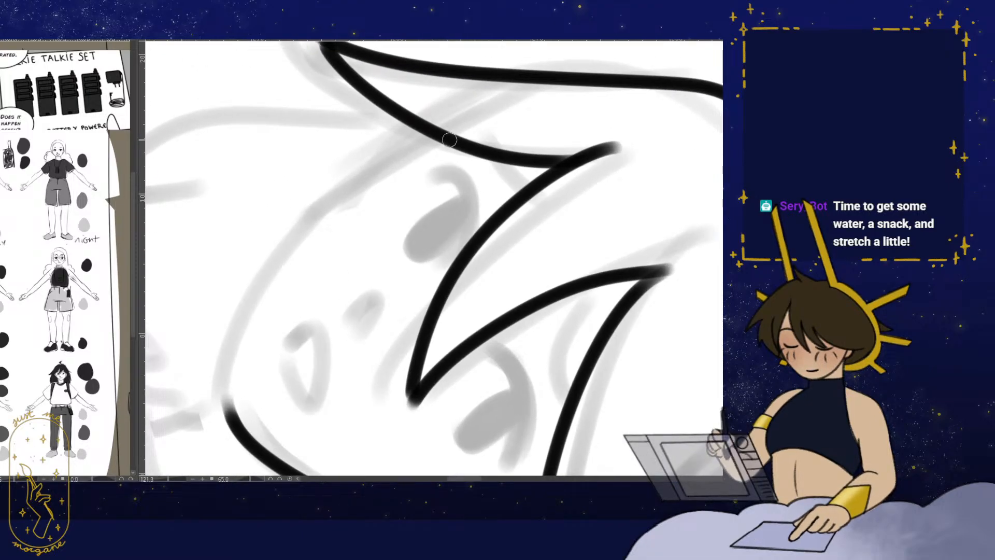
drag(446, 142, 337, 196)
drag(228, 413, 231, 418)
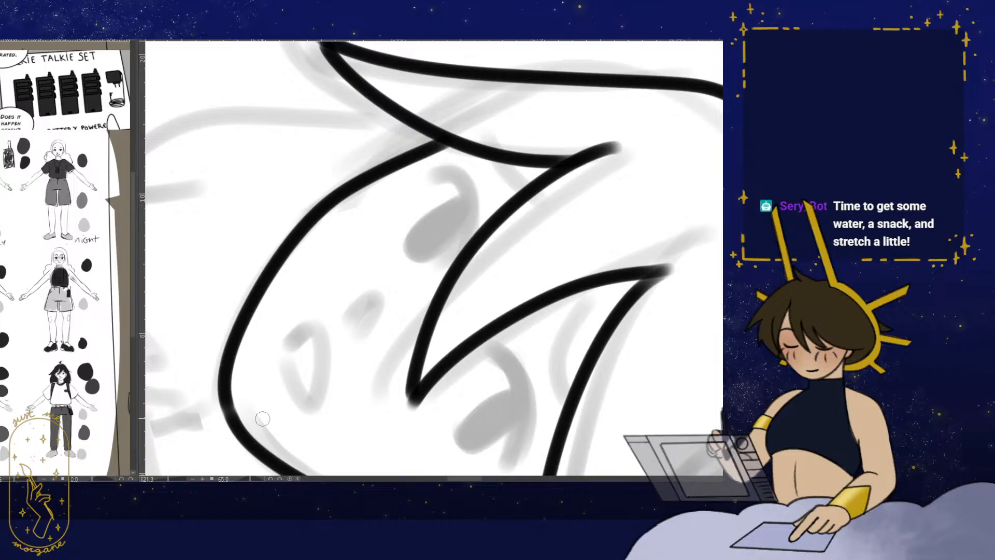
key(ctrl+@)
key(h)
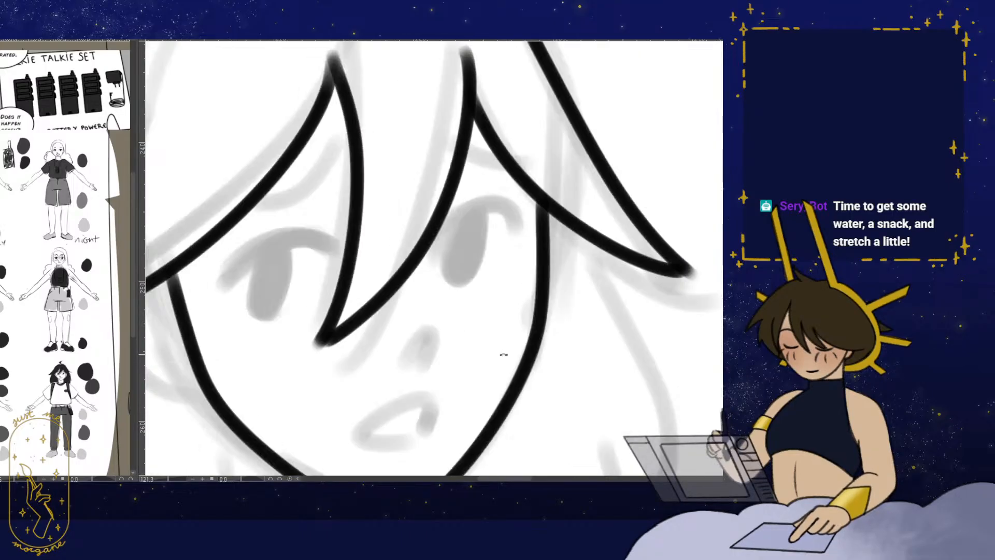
- Ink the small open mouth, the oval nose mark, and the left eye with its curved lid and filled pupil
mouse_move(480, 368)
mouse_down()
mouse_move(522, 347)
mouse_move(504, 359)
mouse_move(472, 348)
mouse_move(436, 390)
mouse_up()
drag(384, 354, 425, 348)
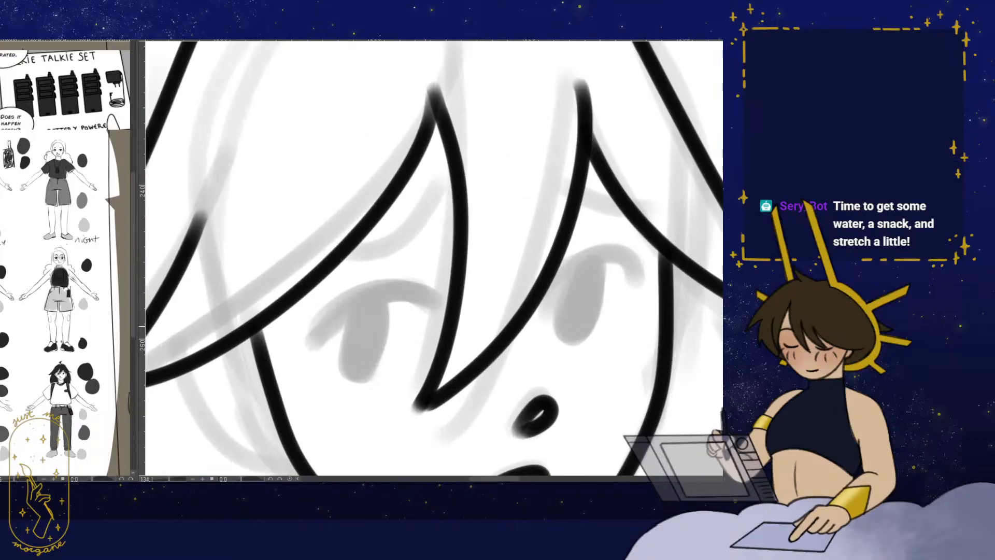
mouse_move(443, 301)
mouse_down()
mouse_move(314, 347)
mouse_move(439, 296)
mouse_up()
mouse_move(363, 311)
mouse_down()
mouse_move(356, 373)
mouse_move(363, 308)
mouse_up()
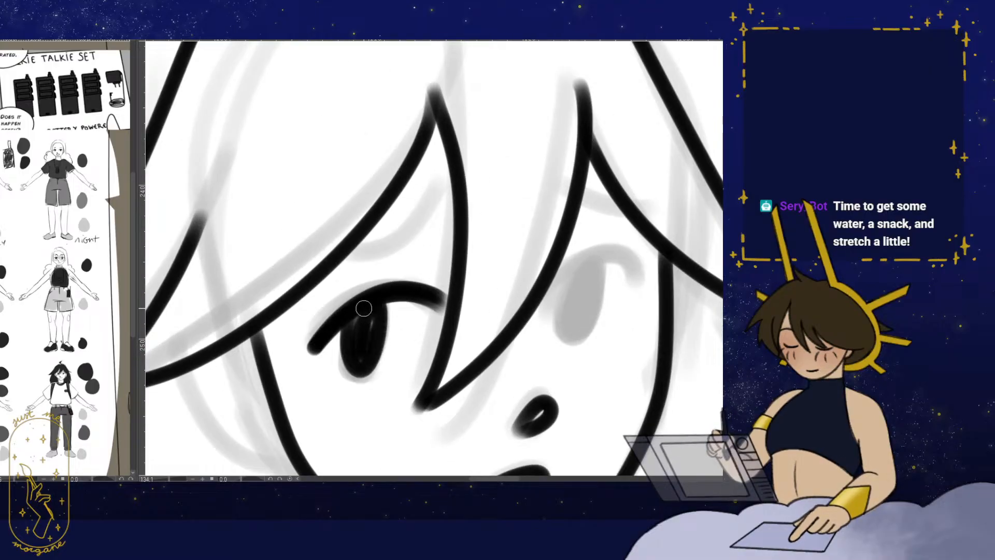
- Ink the right eye with its filled pupil and both worried eyebrows partly hidden by the bangs
mouse_move(522, 301)
mouse_down()
mouse_move(474, 317)
mouse_move(464, 337)
mouse_up()
mouse_move(557, 305)
mouse_down()
mouse_move(522, 288)
mouse_move(490, 322)
mouse_move(504, 280)
mouse_up()
drag(476, 340, 512, 372)
drag(379, 394, 364, 418)
mouse_move(444, 331)
mouse_down()
mouse_move(453, 352)
mouse_move(485, 365)
mouse_up()
drag(312, 296, 380, 240)
drag(514, 242, 551, 256)
- Ink the small curved ear below the side bang and check the face with the canvas mirrored
scroll(550, 254, down, 5)
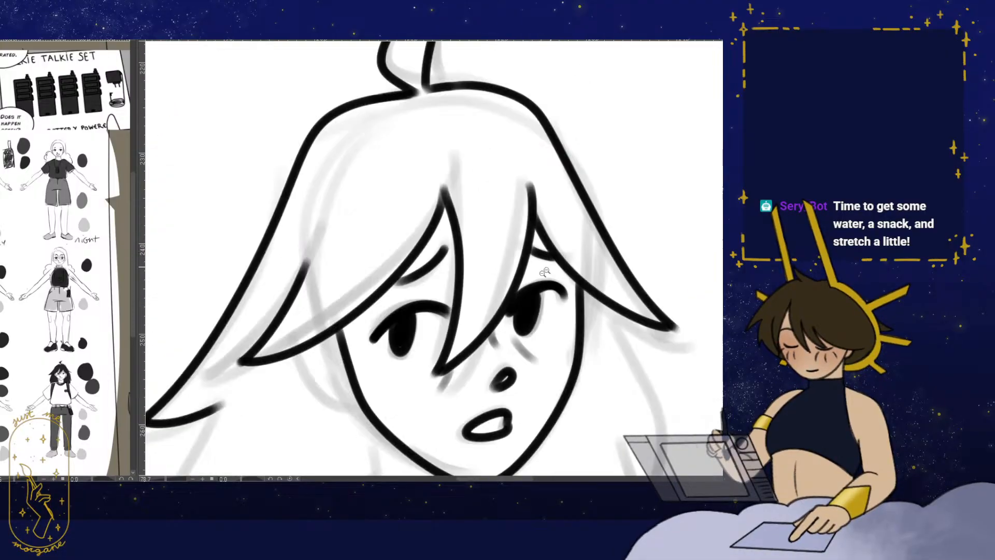
drag(363, 386, 339, 323)
scroll(339, 321, up, 3)
drag(284, 273, 347, 336)
mouse_move(399, 328)
mouse_down()
mouse_move(401, 271)
mouse_move(384, 311)
mouse_move(374, 291)
mouse_up()
key(e)
key(h)
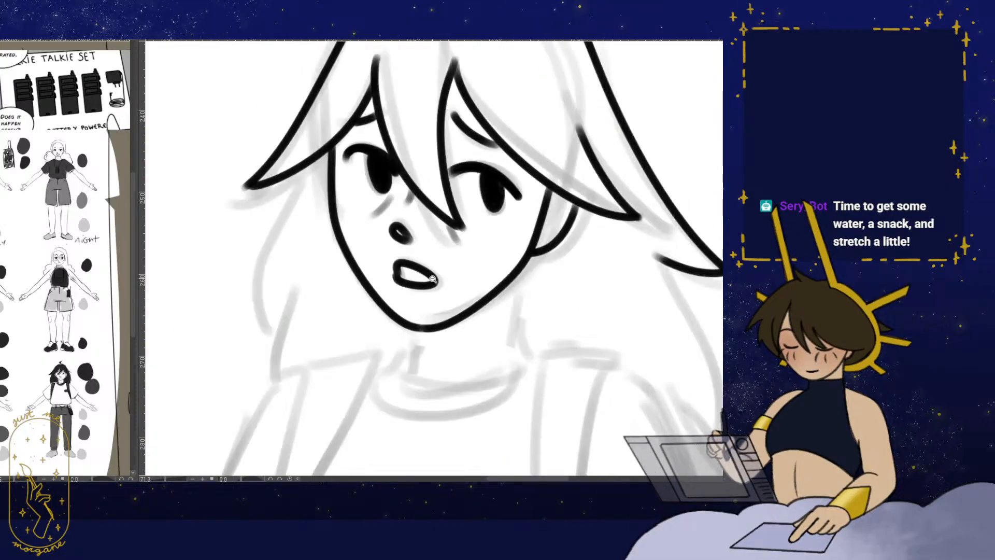
drag(497, 346, 438, 328)
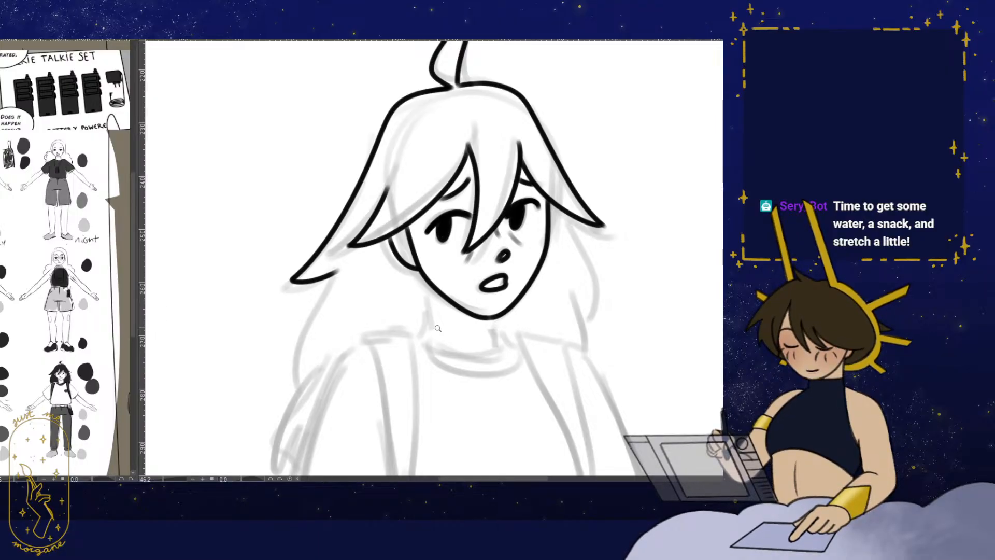
- Ink both sides of the neck and the double curved line of the shirt collar
ctrl+alt+click(438, 328)
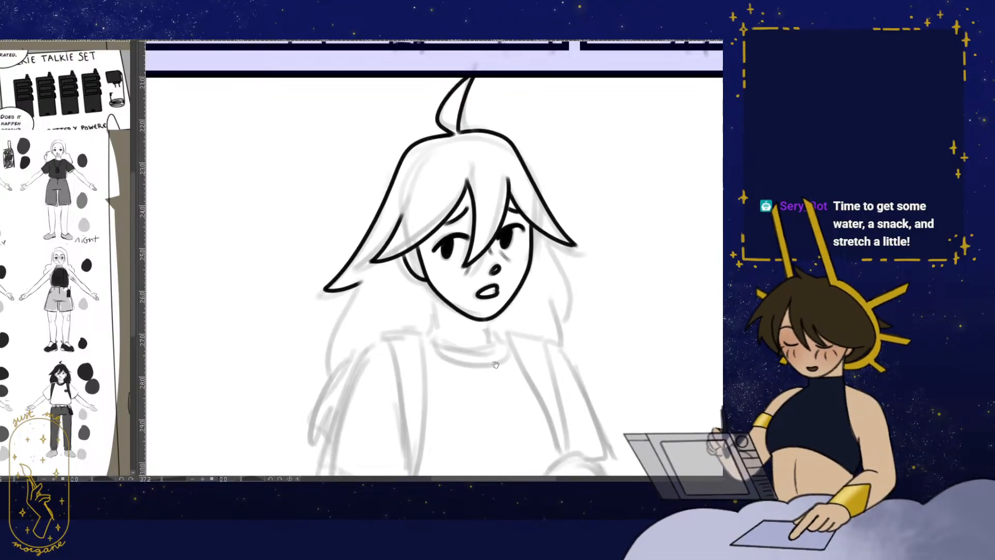
scroll(495, 364, down, 5)
scroll(463, 324, up, 8)
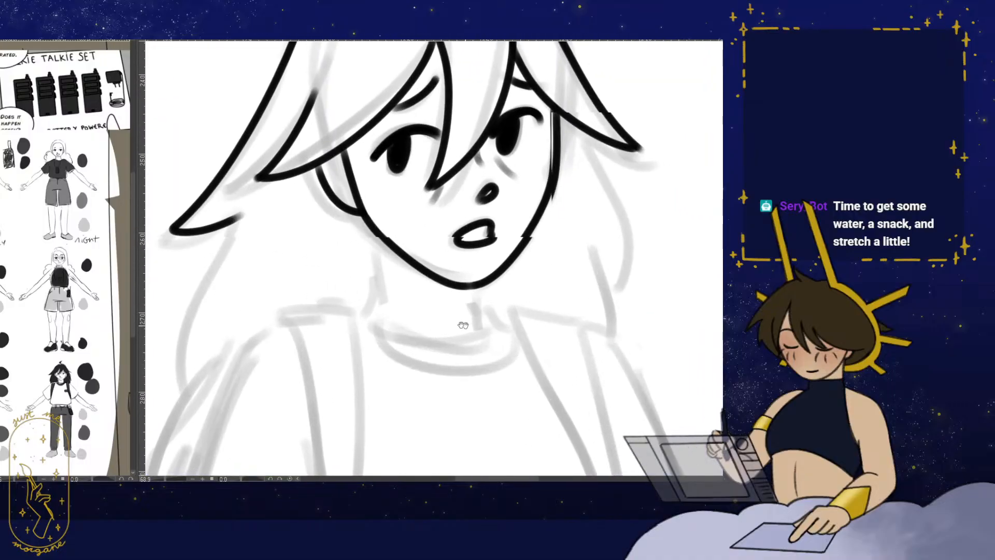
scroll(464, 325, up, 2)
drag(362, 223, 356, 313)
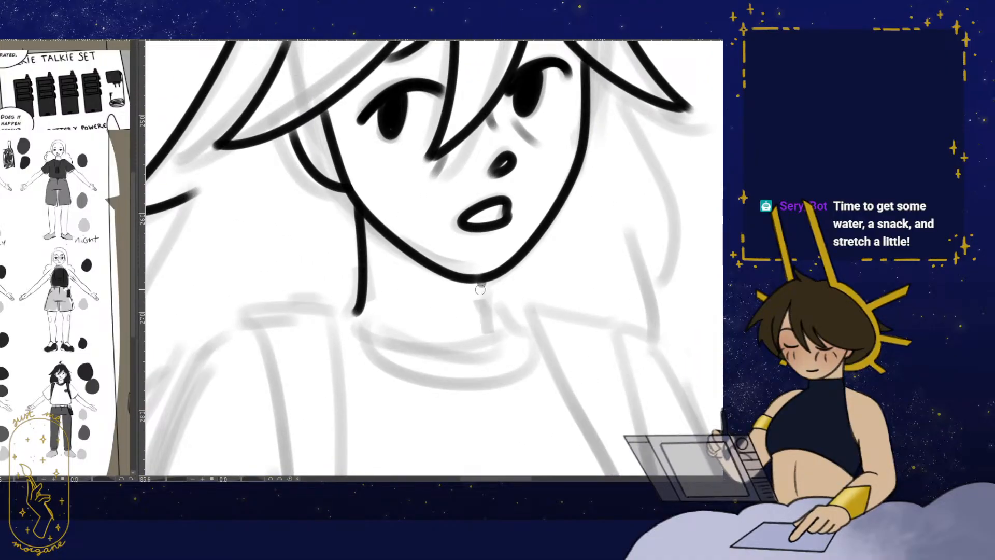
drag(480, 289, 482, 324)
drag(460, 295, 455, 284)
drag(350, 306, 492, 312)
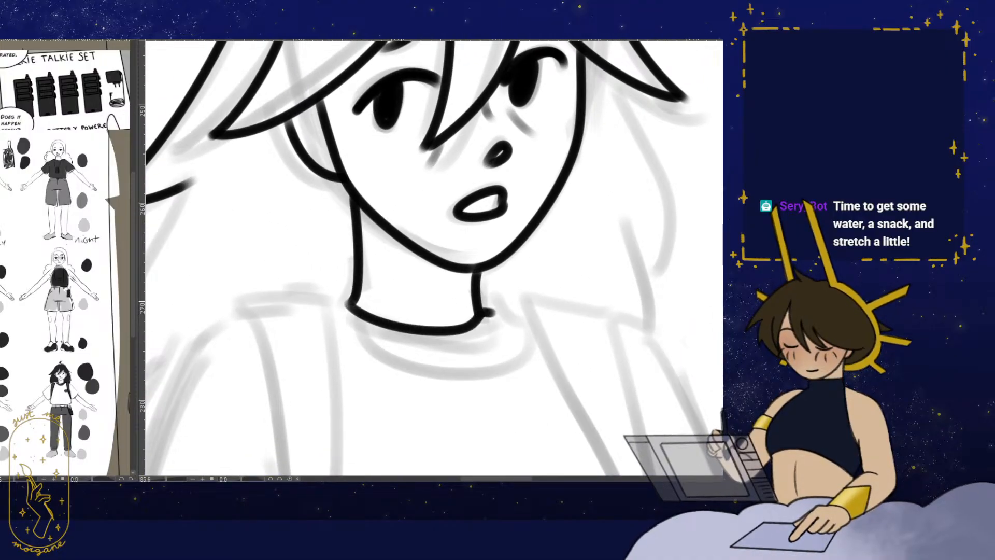
scroll(499, 313, down, 4)
drag(505, 372, 460, 240)
key(h)
key(h)
- Ink the forearm crossing the torso and the hand with separated fingers gripping the opposite arm
drag(548, 376, 592, 317)
drag(521, 309, 500, 333)
mouse_move(520, 333)
mouse_down()
mouse_move(613, 318)
mouse_move(344, 336)
mouse_move(295, 352)
mouse_up()
mouse_move(368, 363)
mouse_down()
mouse_move(331, 352)
mouse_move(433, 356)
mouse_up()
key(h)
mouse_move(303, 297)
mouse_down()
mouse_move(255, 332)
mouse_move(299, 326)
mouse_move(270, 355)
mouse_move(305, 364)
mouse_up()
key(h)
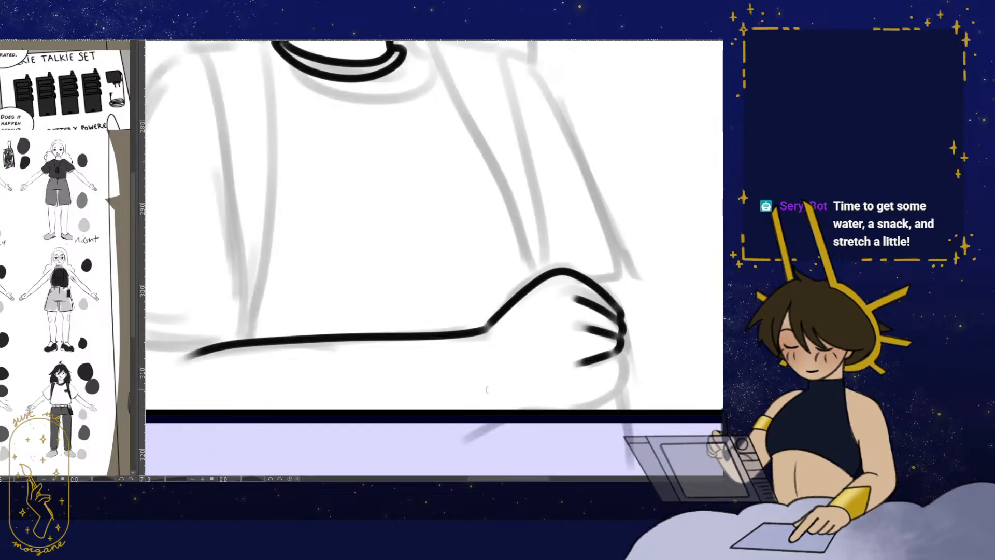
mouse_move(624, 354)
mouse_down()
mouse_move(556, 341)
mouse_move(479, 397)
mouse_move(498, 380)
mouse_move(530, 409)
mouse_move(535, 387)
mouse_move(568, 381)
mouse_move(486, 382)
mouse_move(457, 397)
mouse_up()
drag(549, 389, 520, 384)
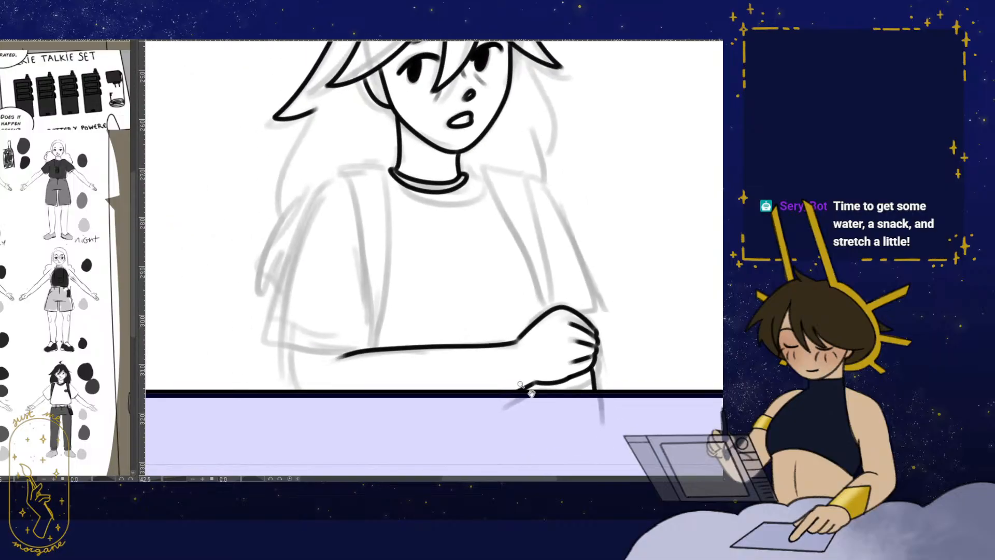
- Ink the left shoulder line and both edges of its backpack strap down to the forearm
drag(312, 363, 316, 363)
drag(337, 293, 337, 337)
mouse_move(350, 213)
mouse_down()
mouse_move(363, 210)
mouse_move(331, 195)
mouse_move(355, 216)
mouse_move(379, 441)
mouse_up()
key(h)
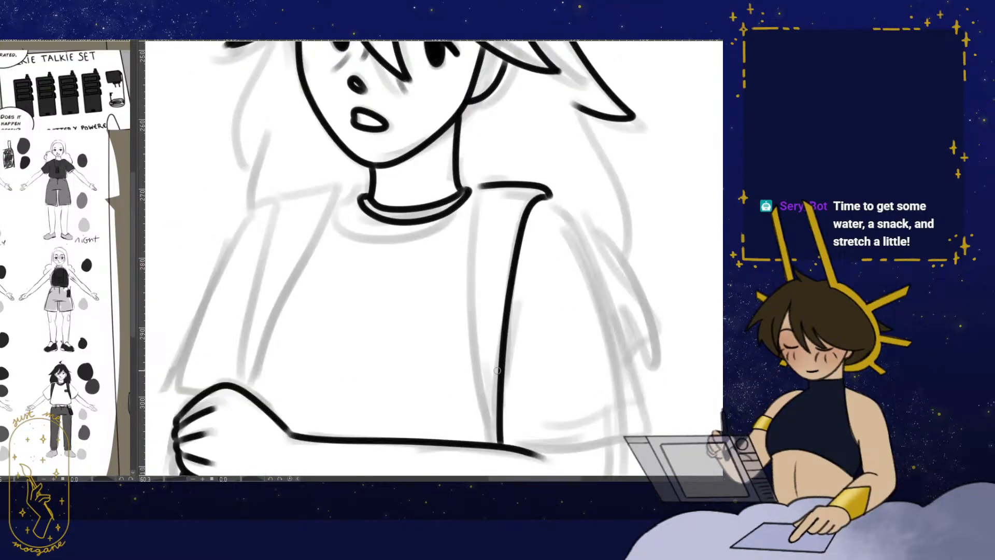
drag(489, 257, 391, 237)
mouse_move(379, 168)
mouse_down()
mouse_move(363, 359)
mouse_move(381, 422)
mouse_up()
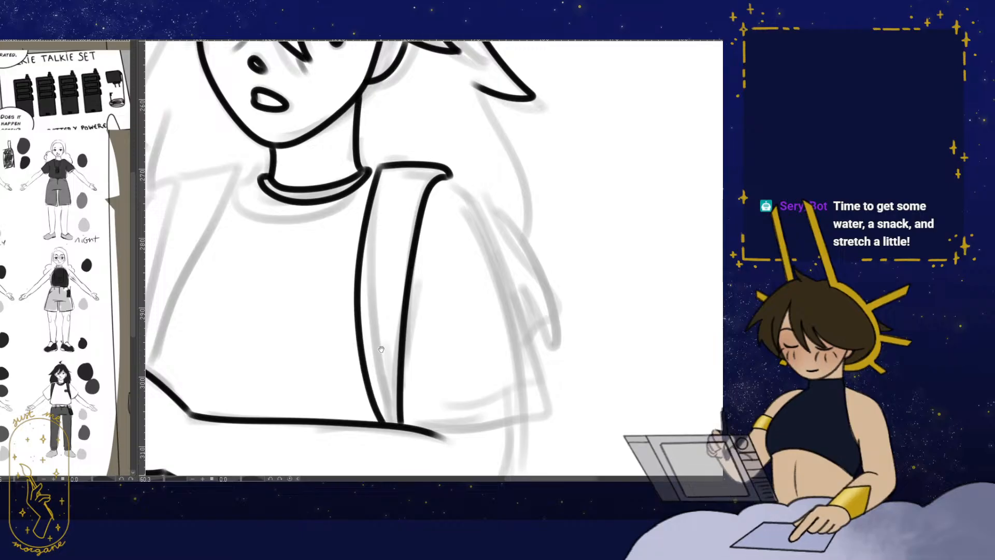
drag(385, 325, 449, 353)
- Ink the other backpack strap from the shoulder to the hand and join its top to the collar
drag(439, 205, 450, 200)
drag(319, 194, 258, 201)
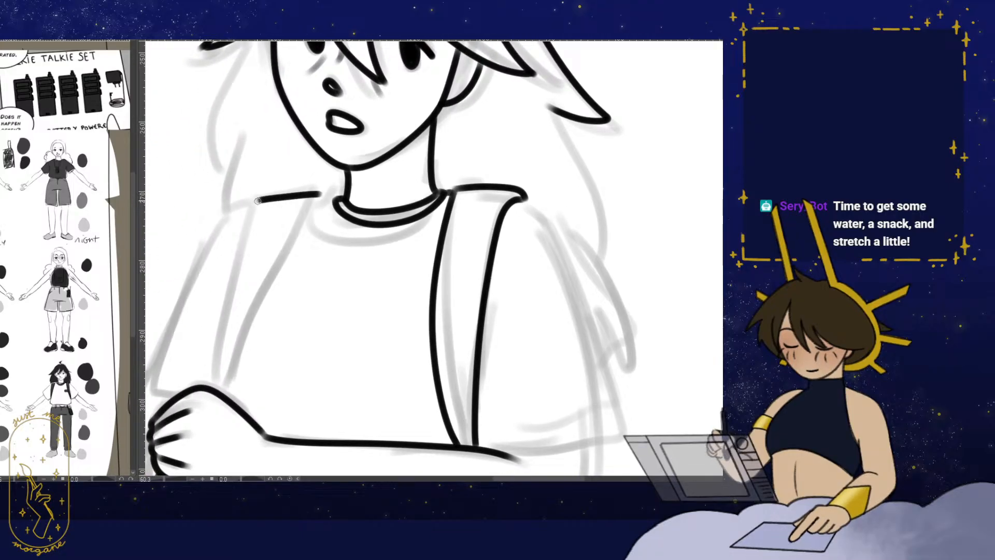
drag(222, 293, 211, 386)
mouse_move(321, 199)
mouse_down()
mouse_move(262, 295)
mouse_move(227, 394)
mouse_up()
scroll(291, 291, up, 2)
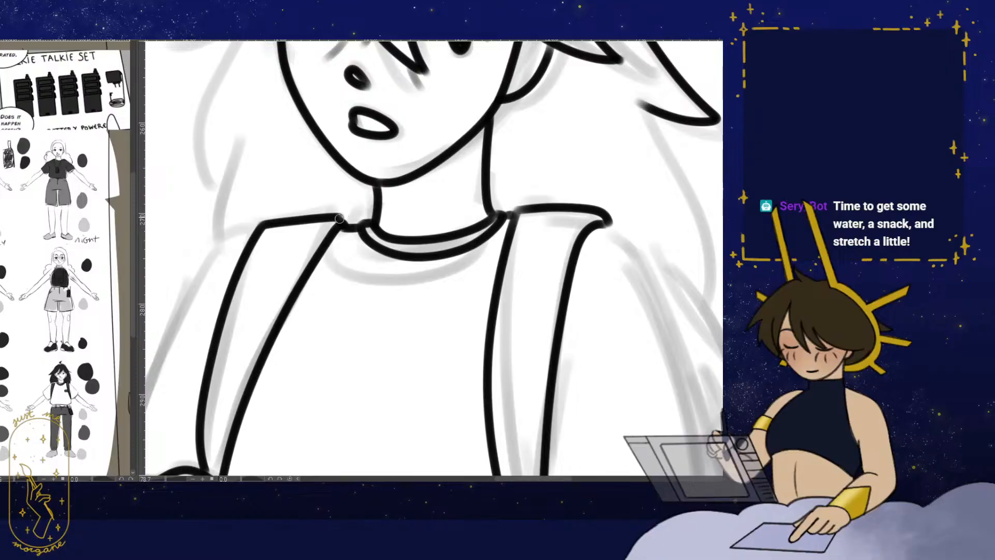
- Ink the shoulder, outer sleeve edge and short cuff above the gripping hand
scroll(339, 219, down, 3)
scroll(320, 157, up, 2)
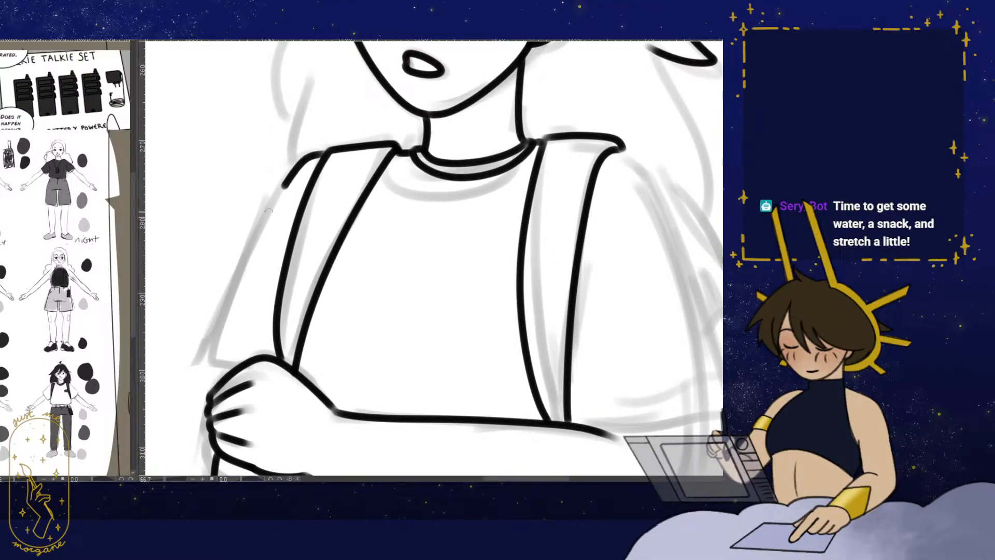
drag(215, 361, 233, 372)
drag(341, 355, 364, 294)
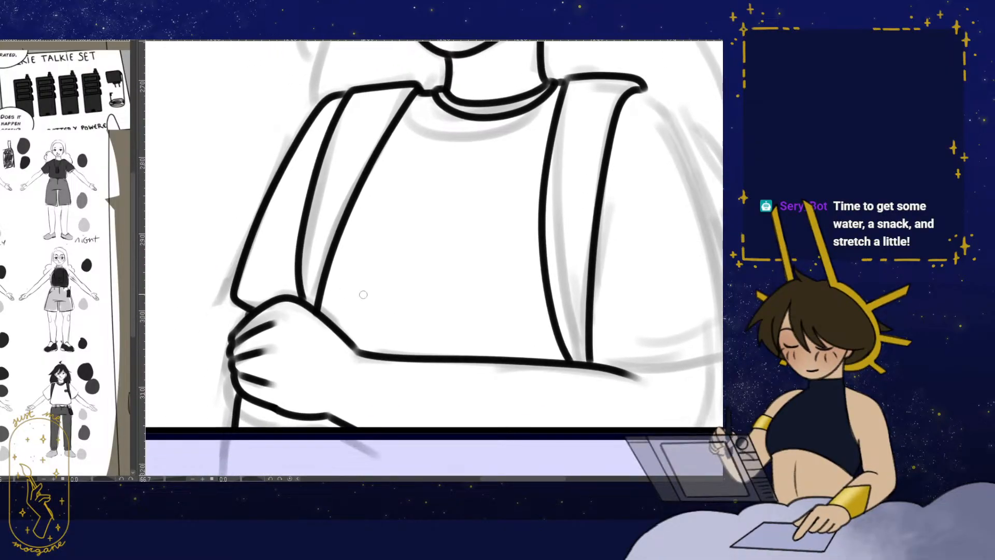
scroll(382, 308, down, 4)
scroll(361, 398, down, 1)
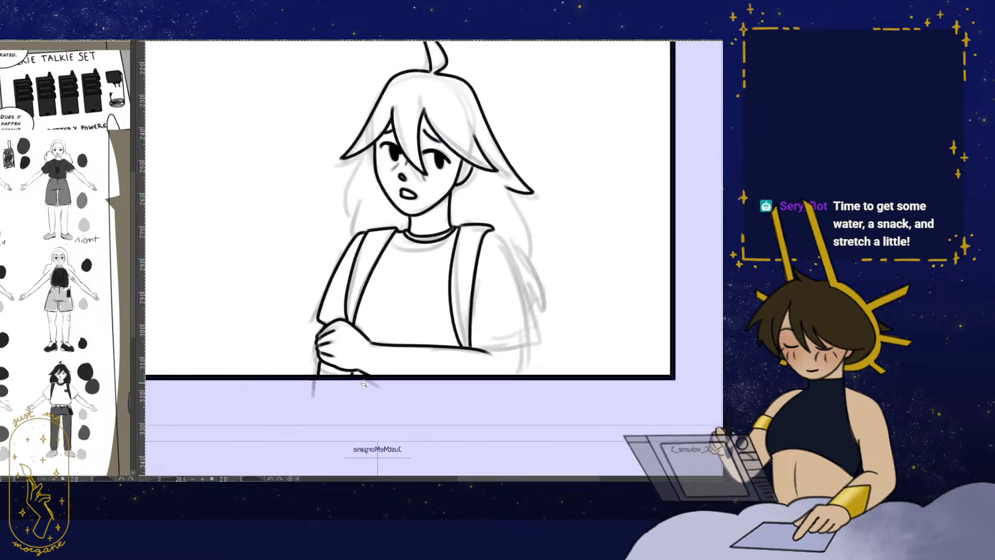
- Ink the other shoulder, the outer sleeve edge and the curved sleeve hem beside the backpack strap
key(h)
drag(361, 398, 313, 410)
scroll(357, 285, up, 3)
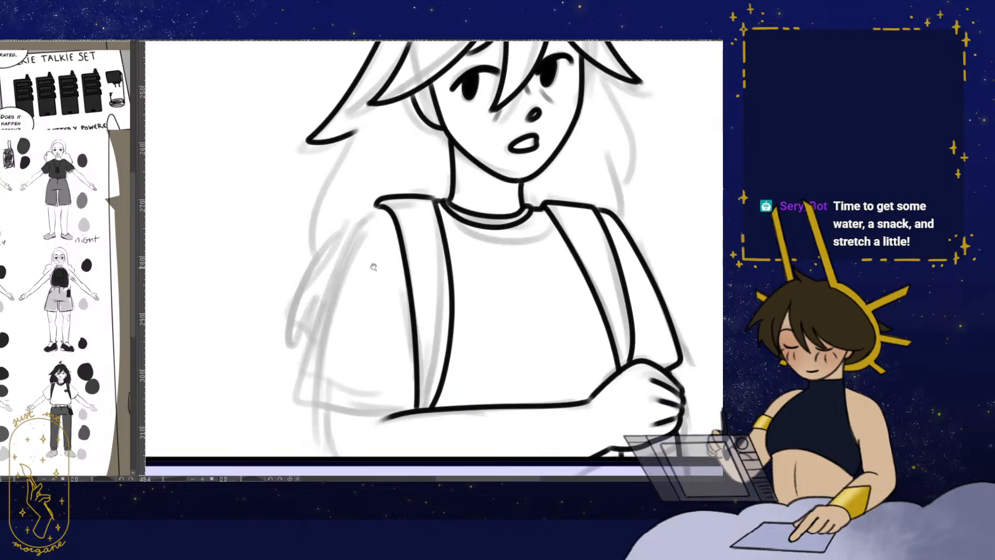
drag(325, 293, 299, 378)
drag(361, 360, 380, 308)
scroll(380, 308, up, 2)
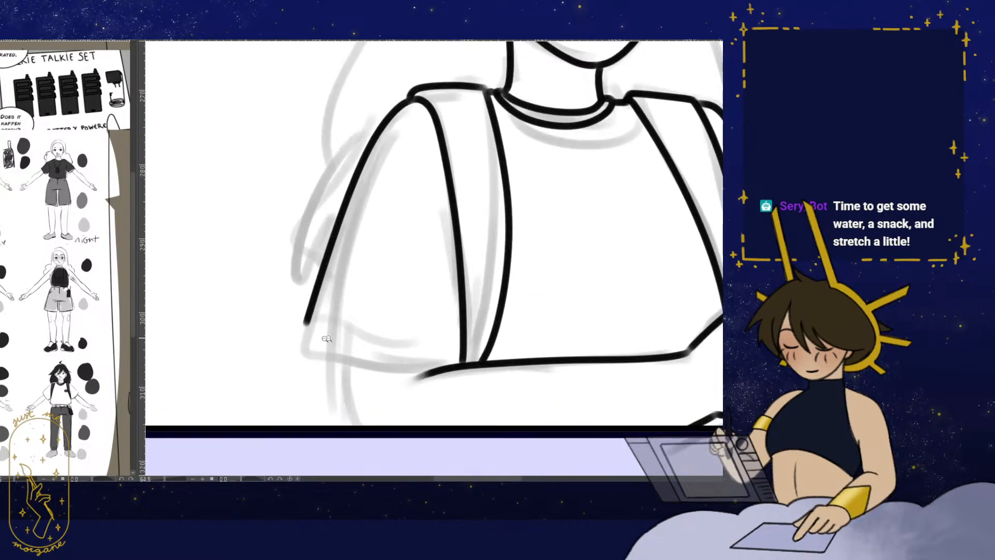
mouse_move(306, 325)
mouse_down()
mouse_move(329, 338)
mouse_move(462, 353)
mouse_move(463, 363)
mouse_move(458, 354)
mouse_up()
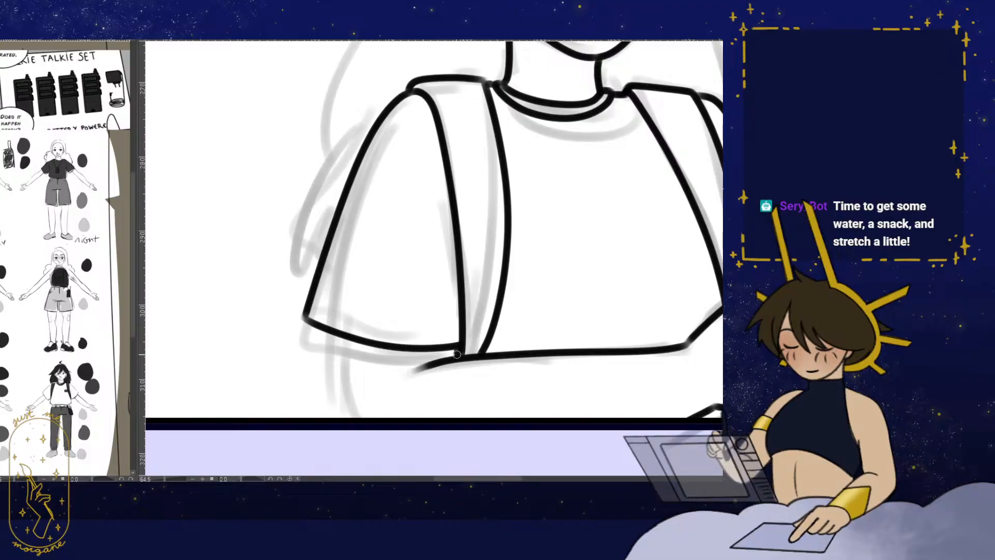
- Ink the arm's outer edge from the sleeve hem down to the panel border
drag(337, 337, 346, 418)
drag(371, 382, 357, 440)
scroll(406, 302, down, 4)
key(h)
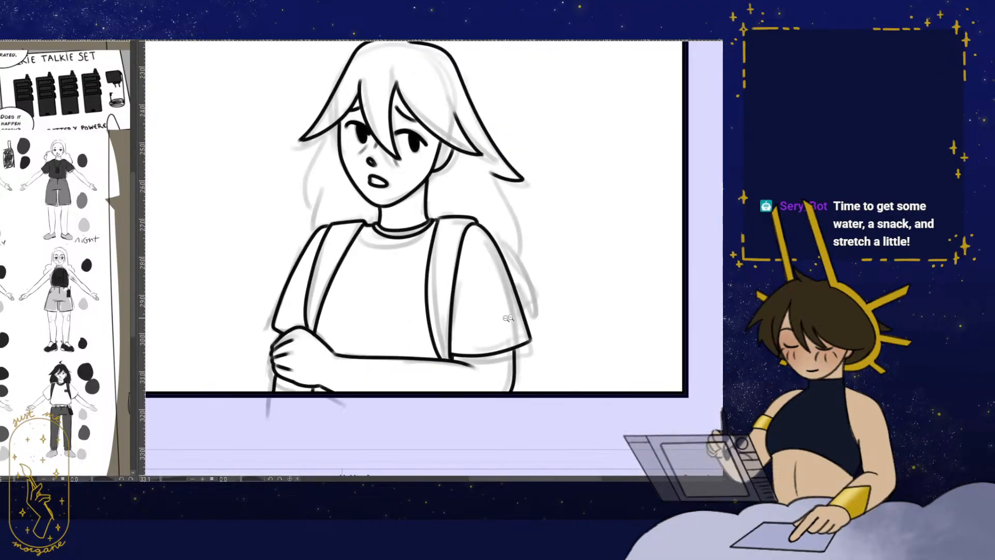
- Ink the long line behind the sleeve, from the shoulder down to the lower panel border
drag(538, 340, 473, 335)
scroll(474, 331, up, 2)
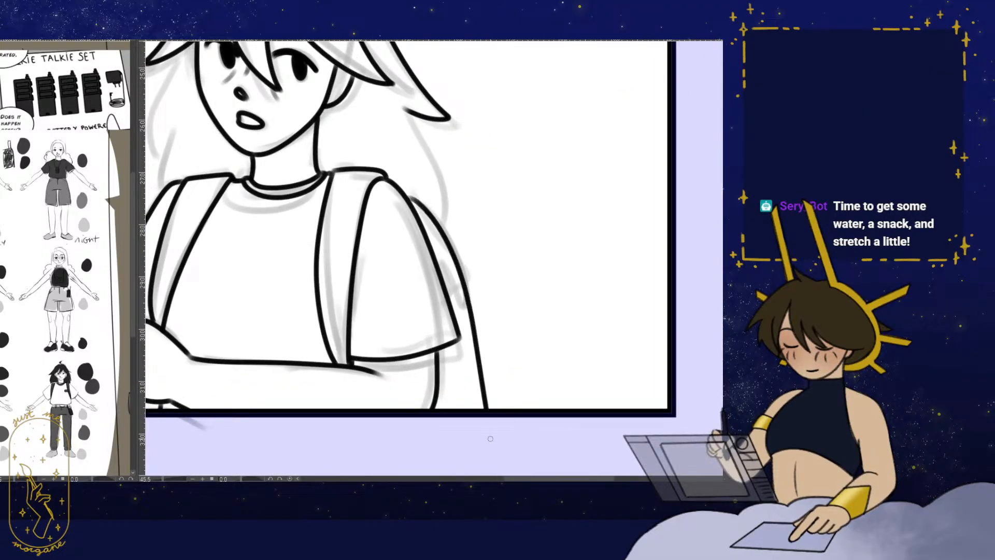
drag(491, 263, 493, 287)
drag(485, 228, 468, 275)
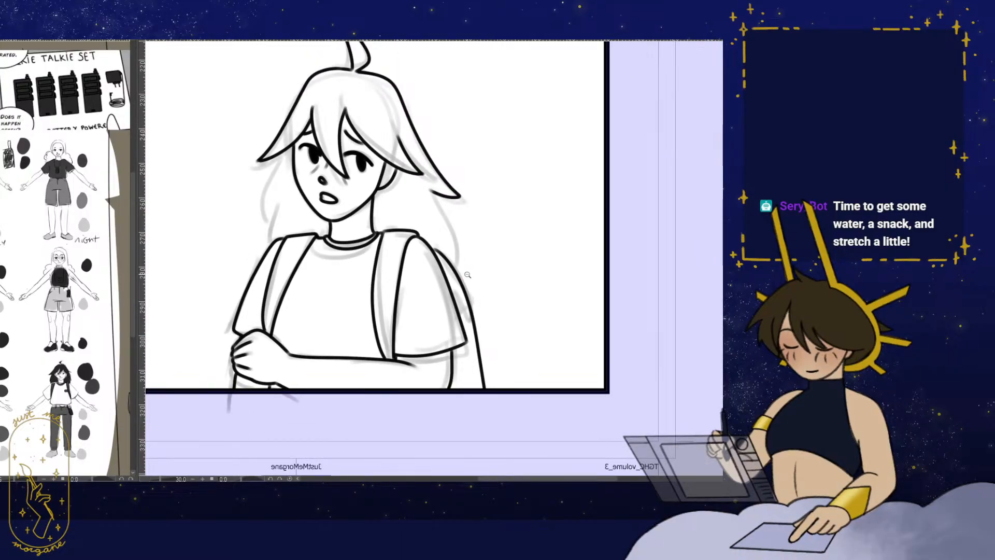
- Ink the long pointed hair locks on both sides of the face down to the shoulders
key(h)
mouse_move(453, 206)
mouse_down()
mouse_move(339, 325)
mouse_move(351, 359)
mouse_up()
key(h)
drag(251, 262, 323, 293)
mouse_move(278, 180)
mouse_down()
mouse_move(261, 215)
mouse_move(236, 226)
mouse_up()
key(ctrl+z)
key(ctrl+z)
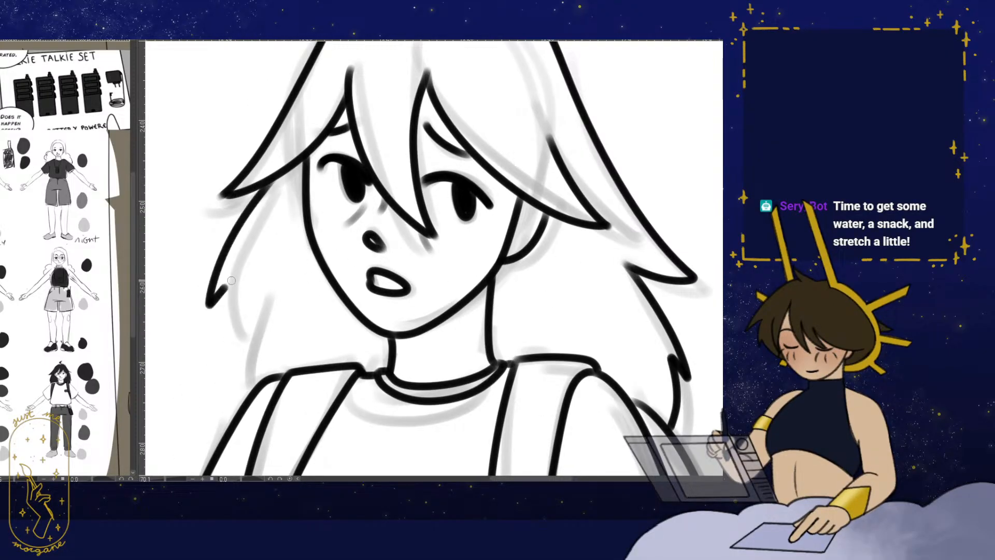
drag(232, 285, 252, 384)
scroll(284, 269, down, 6)
drag(280, 228, 299, 283)
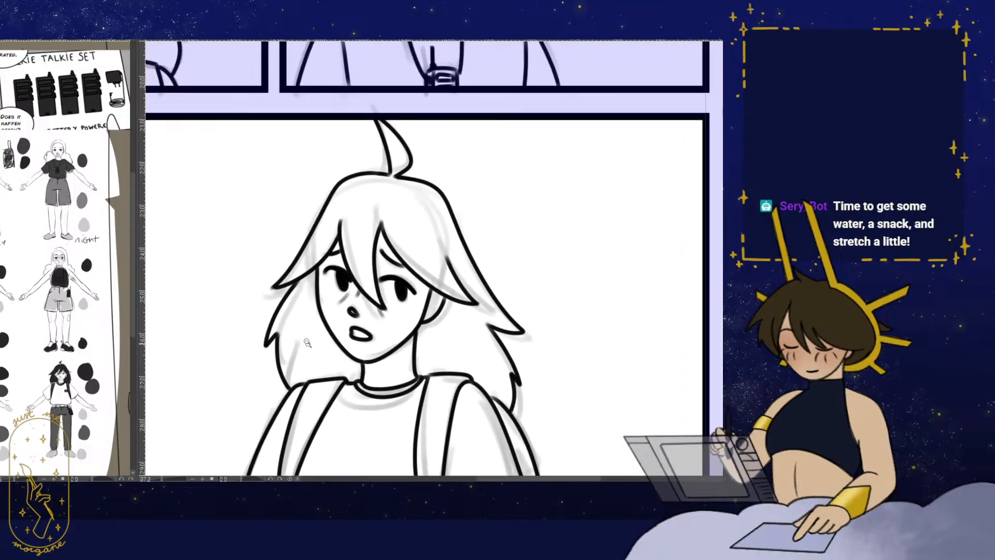
scroll(298, 282, up, 6)
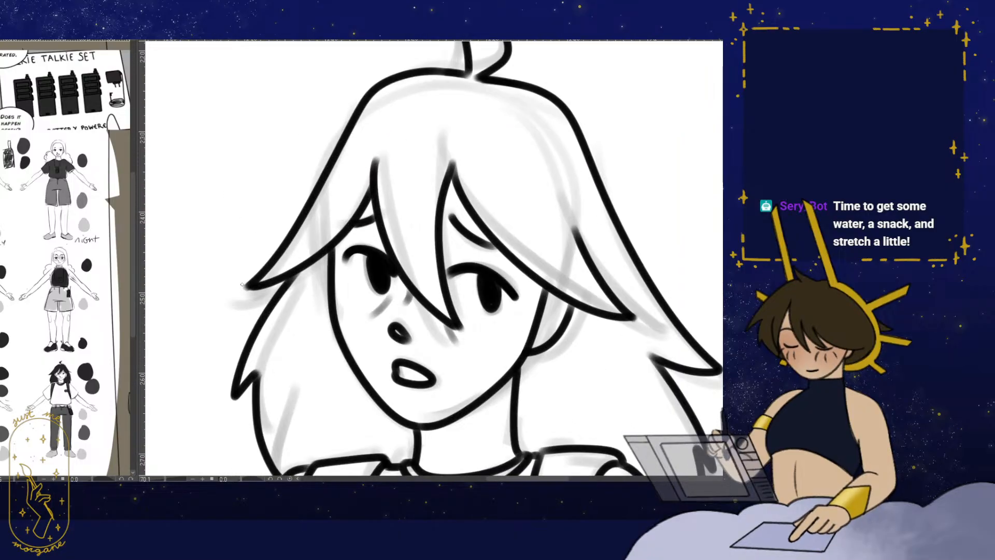
- Hide the rough sketch on the finished page, open page 14 and make its first panel active for inking
scroll(284, 292, down, 10)
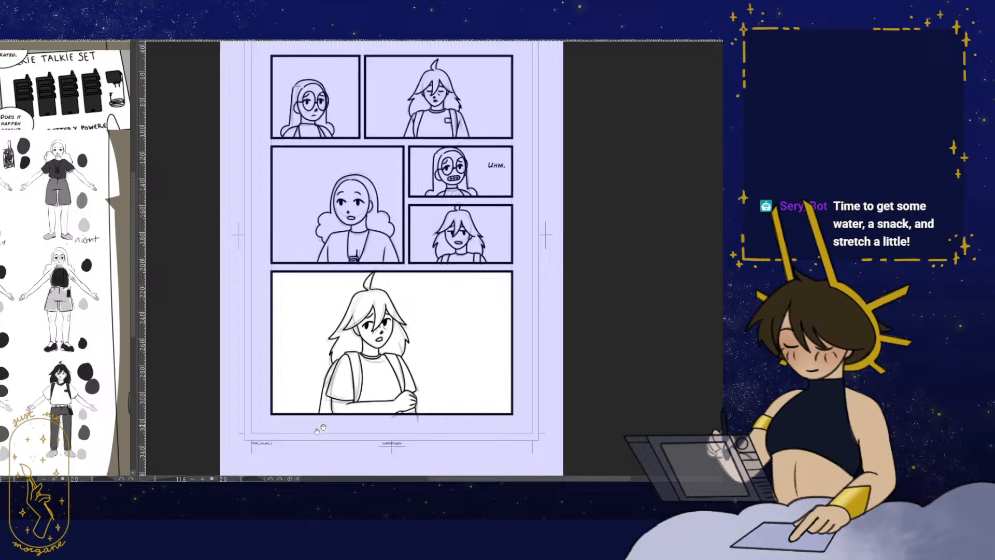
drag(319, 428, 296, 448)
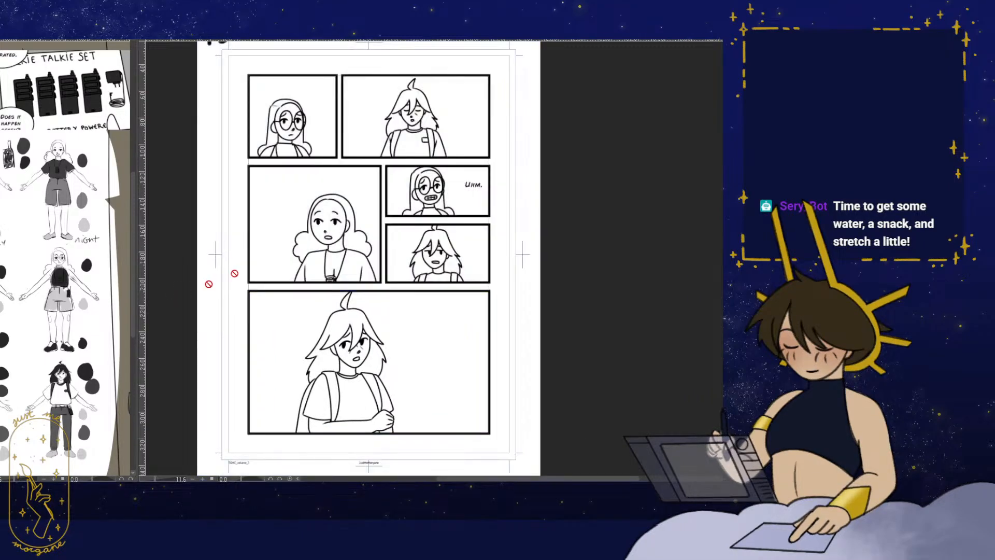
drag(441, 291, 429, 328)
scroll(429, 328, down, 1)
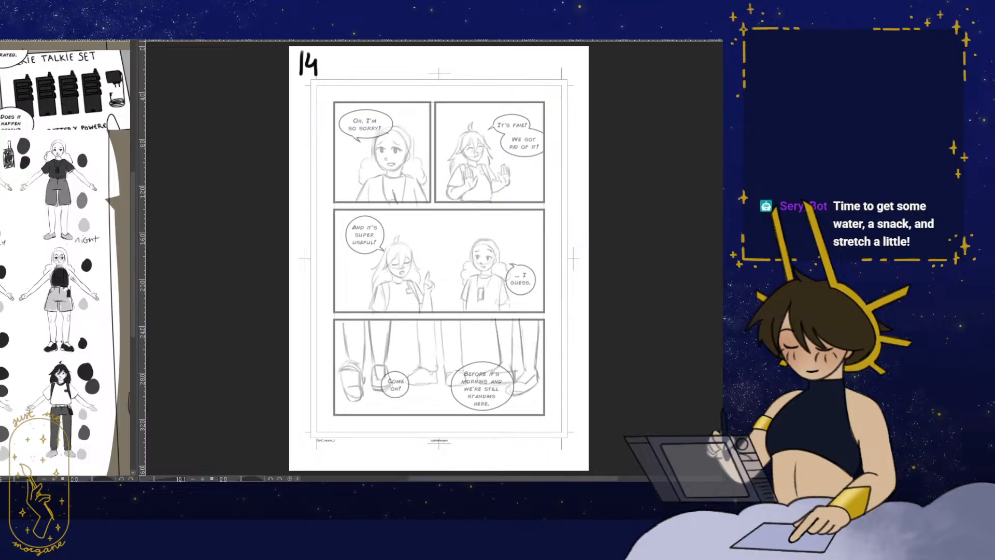
key(ctrl+z)
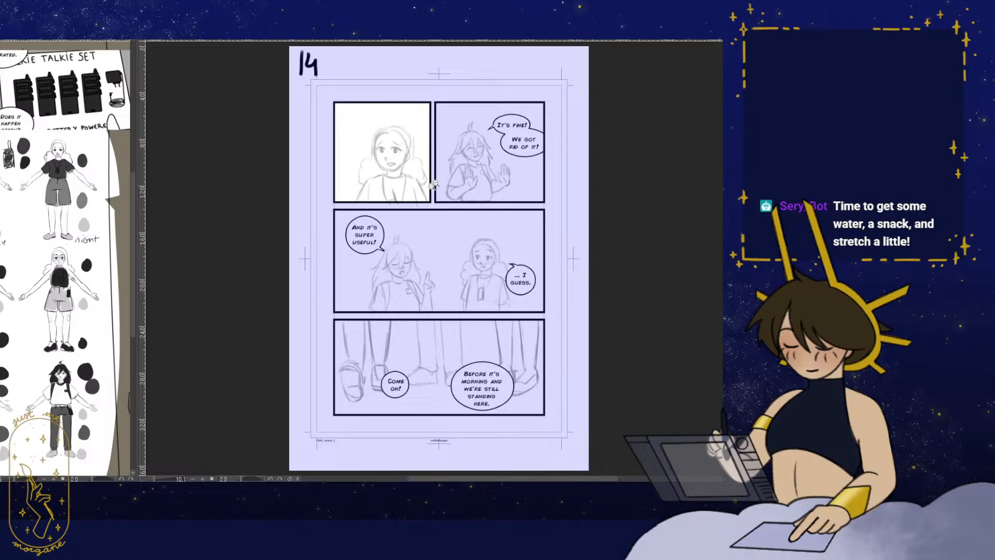
- Ink the nose and the open mouth of the character in page 14's first panel
drag(433, 185, 507, 233)
mouse_move(366, 250)
mouse_down()
mouse_move(425, 278)
mouse_move(387, 280)
mouse_up()
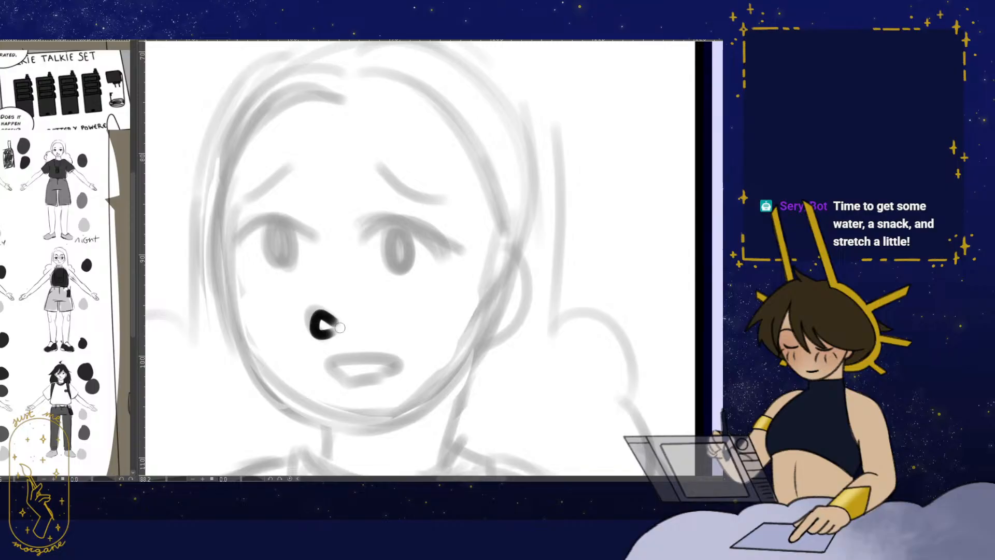
drag(339, 328, 347, 311)
mouse_move(352, 368)
mouse_down()
mouse_move(332, 343)
mouse_move(350, 362)
mouse_up()
drag(416, 332, 427, 406)
- Ink both eyes with upper lash lines and filled pupils, plus the worried eyebrows
mouse_move(381, 264)
mouse_down()
mouse_move(429, 242)
mouse_move(484, 280)
mouse_move(449, 245)
mouse_move(382, 254)
mouse_up()
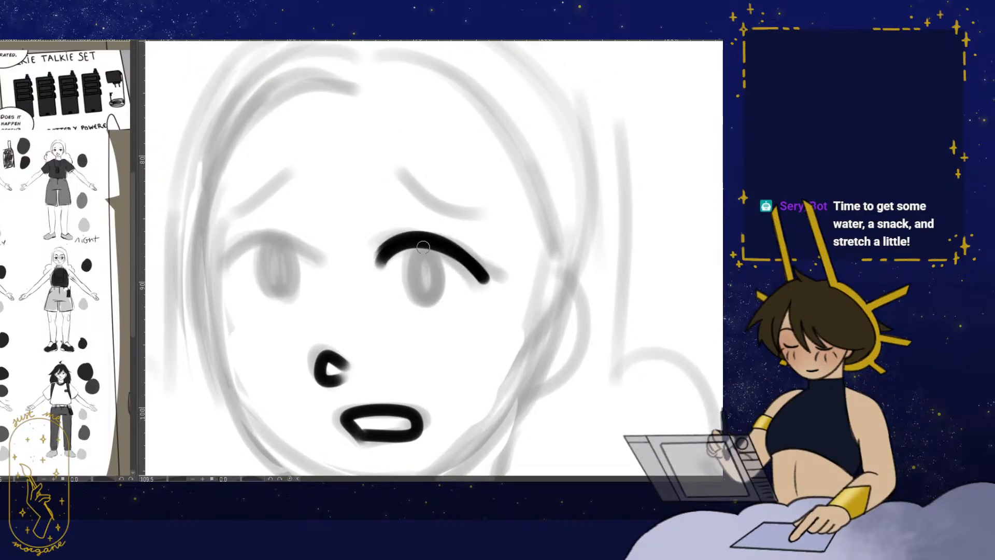
mouse_move(434, 293)
mouse_down()
mouse_move(413, 266)
mouse_move(428, 288)
mouse_up()
mouse_move(363, 274)
mouse_down()
mouse_move(390, 280)
mouse_move(331, 246)
mouse_move(256, 267)
mouse_move(355, 265)
mouse_up()
mouse_move(287, 251)
mouse_down()
mouse_move(304, 246)
mouse_move(298, 280)
mouse_up()
drag(324, 202, 277, 238)
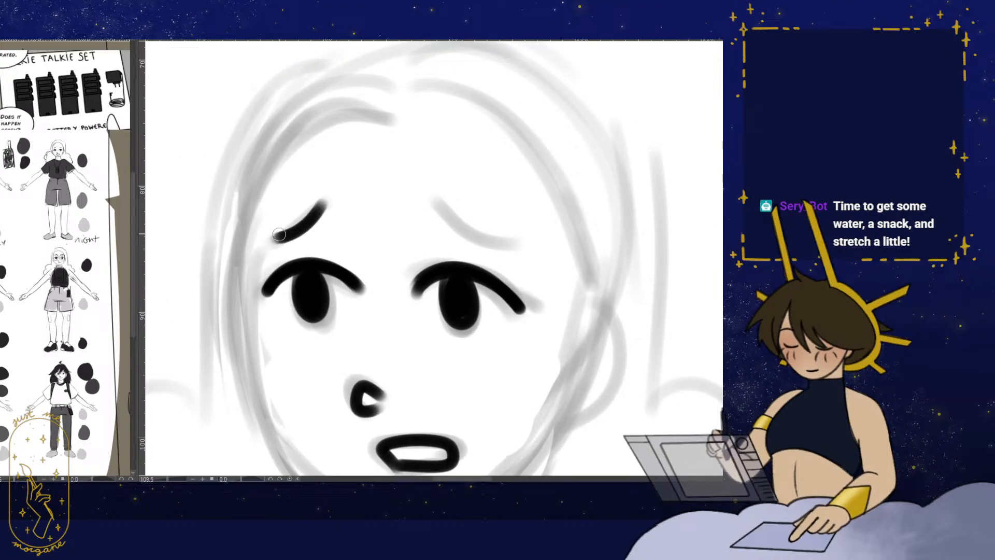
drag(534, 255, 485, 274)
- Ink the face outline and the hairline meeting at the centre parting of the forehead
drag(456, 396, 292, 282)
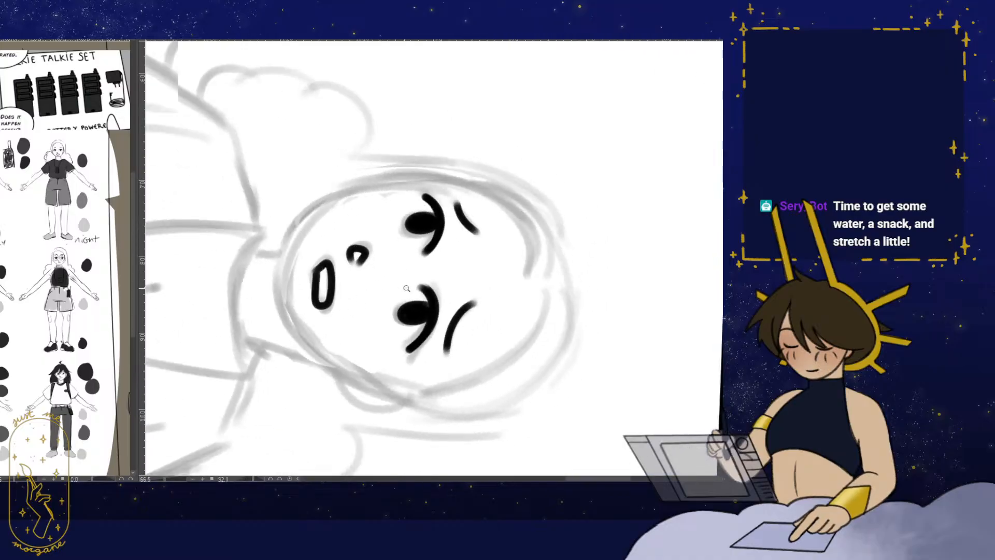
drag(335, 191, 370, 189)
mouse_move(599, 269)
mouse_down()
mouse_move(576, 213)
mouse_move(481, 175)
mouse_move(357, 191)
mouse_move(278, 271)
mouse_move(273, 342)
mouse_up()
key(h)
mouse_move(469, 423)
mouse_down()
mouse_move(361, 432)
mouse_move(266, 191)
mouse_up()
drag(415, 269, 418, 351)
drag(544, 216, 410, 139)
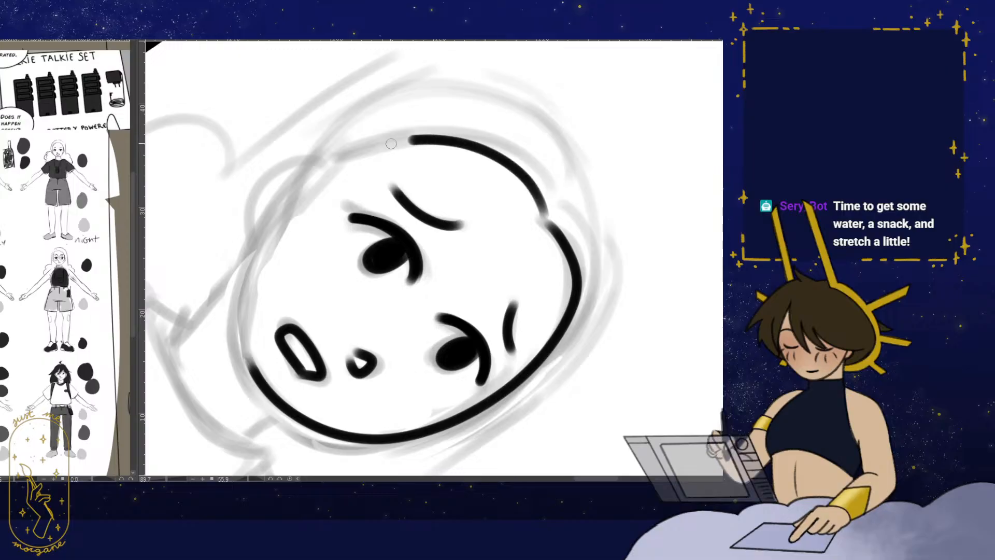
key(r)
key(h)
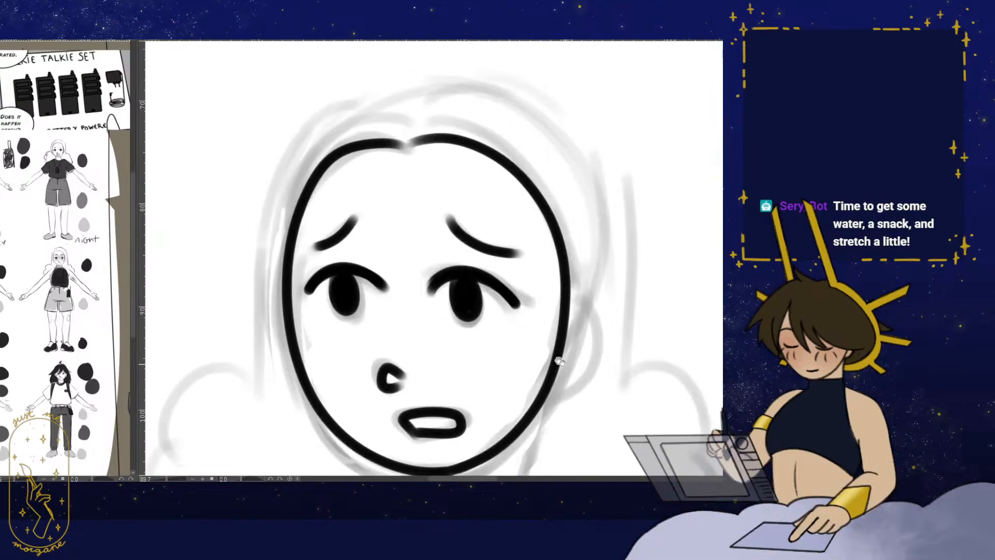
- Ink the ear, both sides of the neck and the curved neckline
drag(574, 289, 476, 252)
mouse_move(507, 358)
mouse_down()
mouse_move(512, 260)
mouse_move(485, 276)
mouse_move(429, 334)
mouse_up()
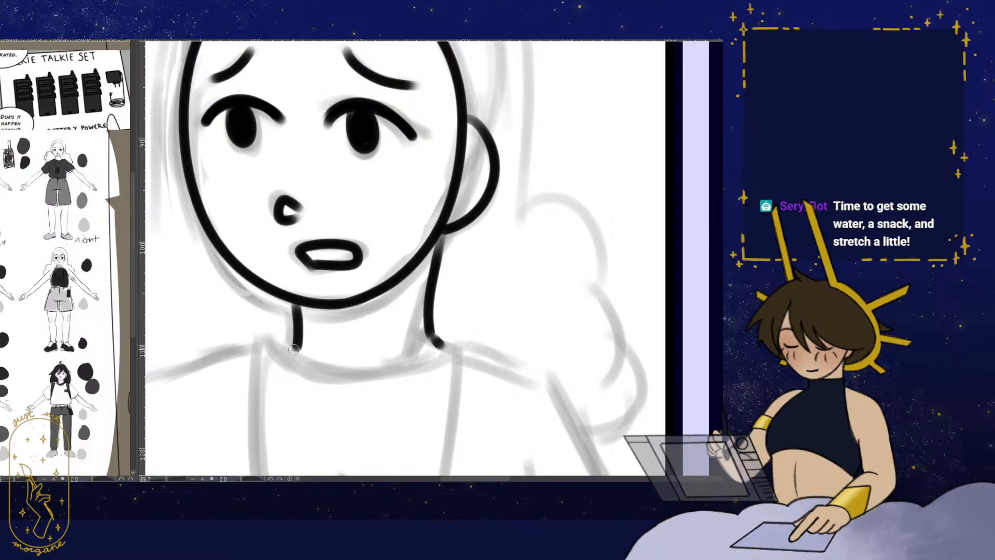
mouse_move(294, 349)
mouse_down()
mouse_move(297, 338)
mouse_move(373, 364)
mouse_up()
drag(450, 337, 412, 357)
mouse_move(420, 381)
mouse_down()
mouse_move(433, 284)
mouse_move(419, 276)
mouse_up()
- Ink the small device with its antenna at the chest and both curved edges of the open top
drag(397, 343, 449, 334)
mouse_move(342, 368)
mouse_down()
mouse_move(428, 348)
mouse_move(435, 373)
mouse_move(413, 348)
mouse_up()
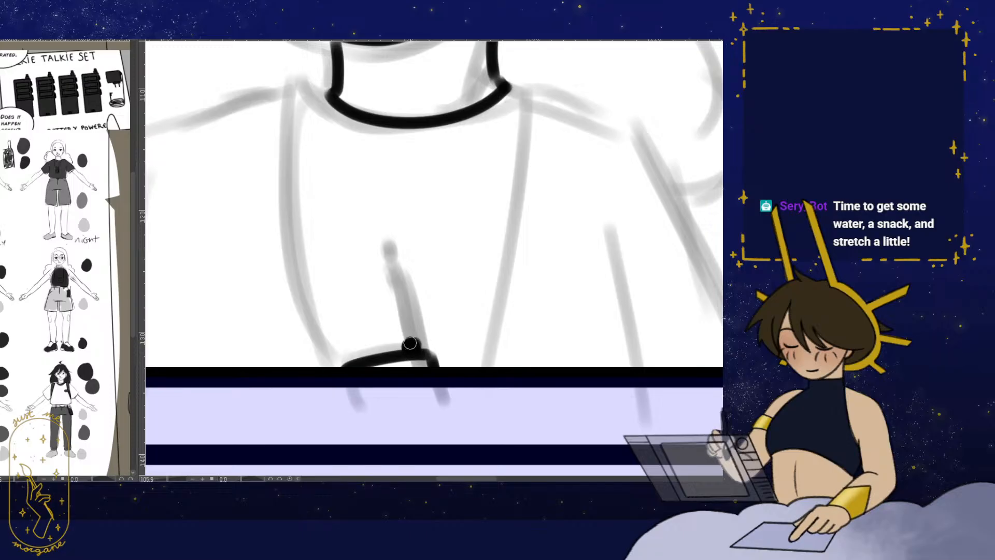
scroll(414, 349, down, 2)
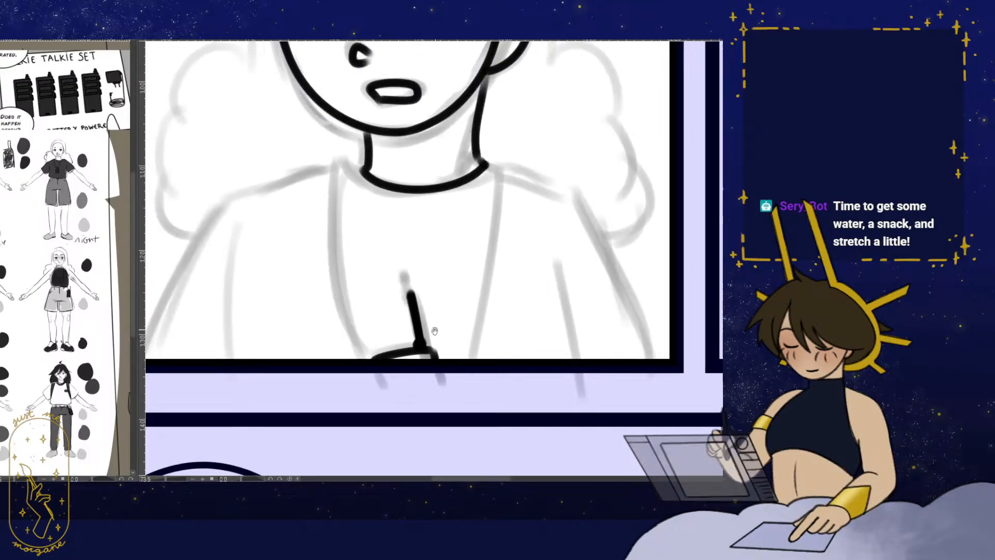
mouse_move(354, 174)
mouse_down()
mouse_move(347, 284)
mouse_move(366, 361)
mouse_up()
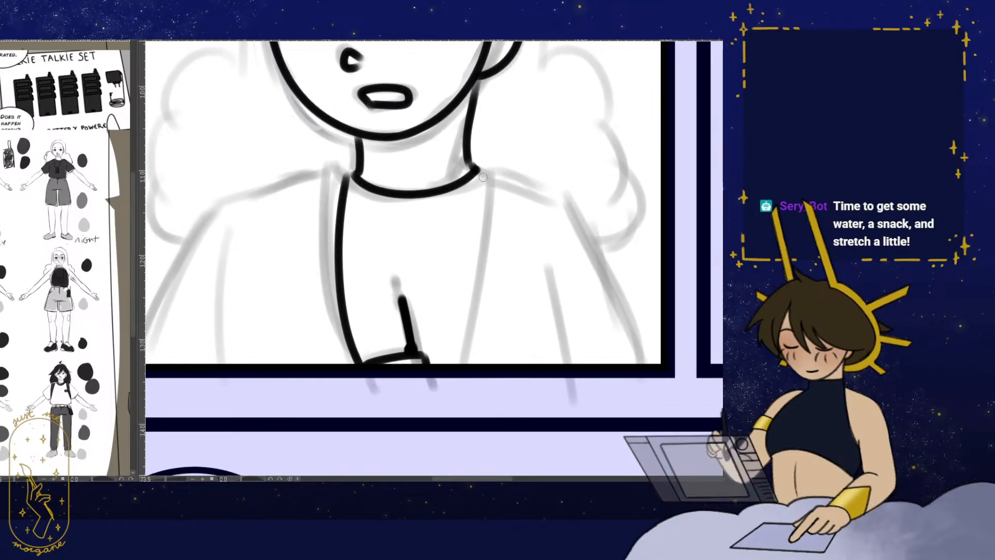
scroll(471, 356, up, 1)
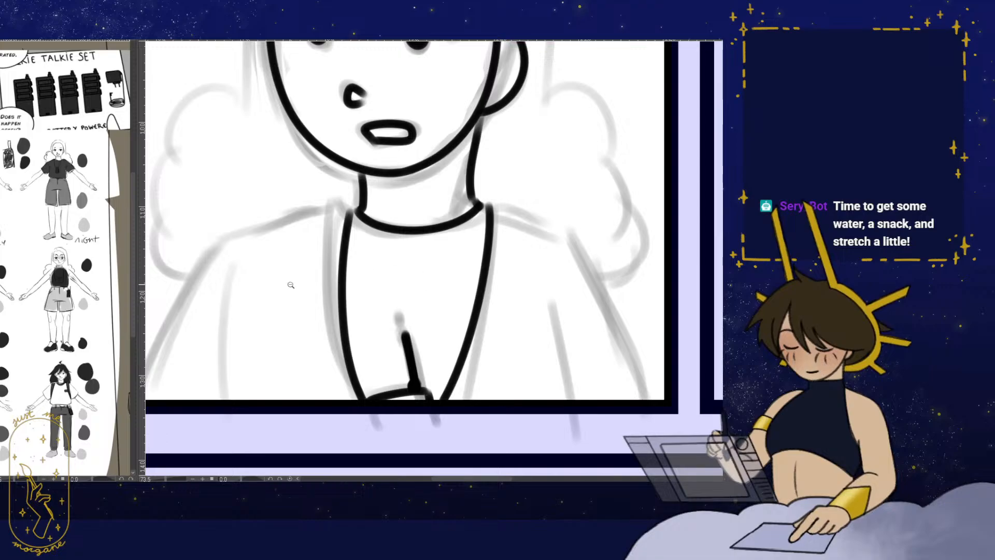
scroll(437, 291, up, 1)
- Ink both shoulders and outer sleeves down to the panel border, with an inner arm line on each side
drag(498, 169, 343, 207)
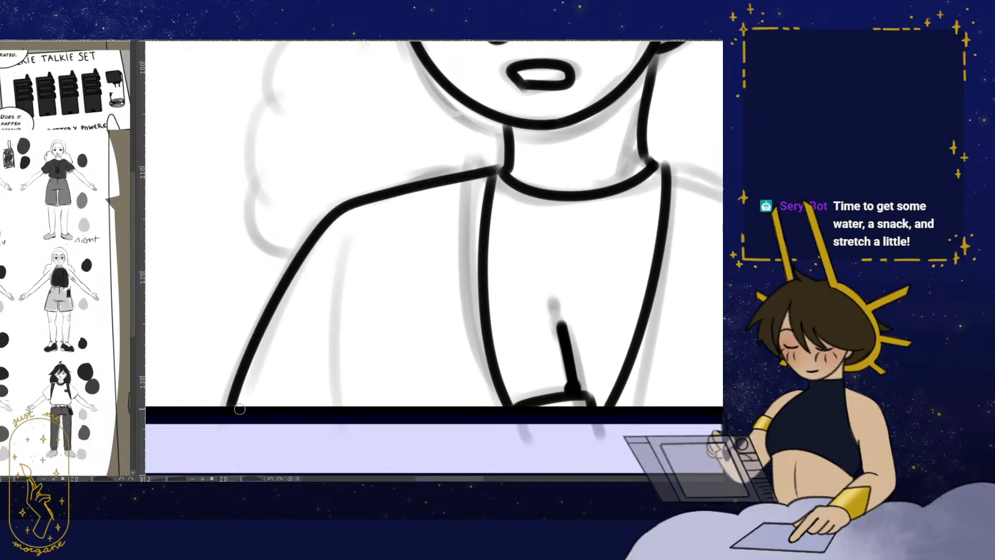
scroll(366, 371, down, 3)
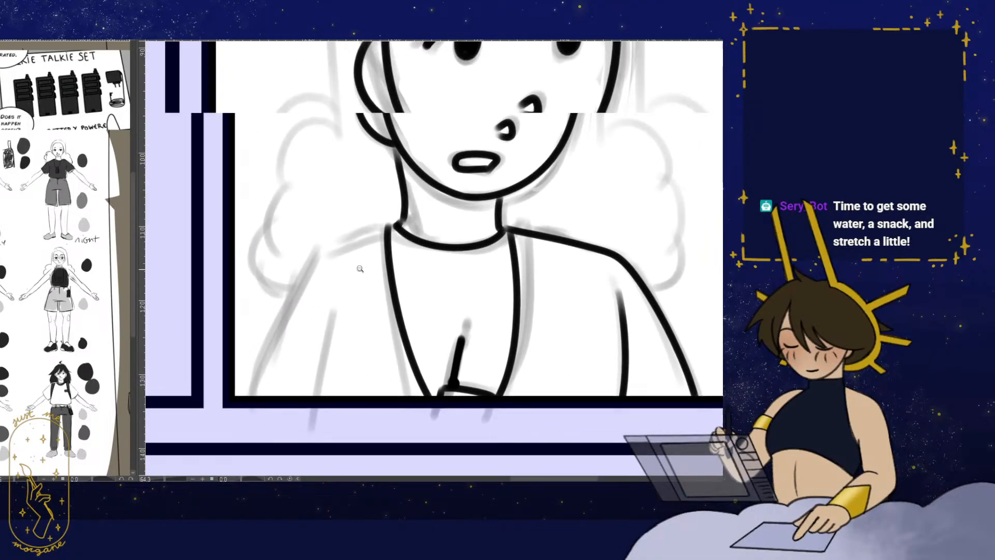
scroll(360, 268, up, 1)
mouse_move(405, 212)
mouse_down()
mouse_move(347, 226)
mouse_move(305, 249)
mouse_up()
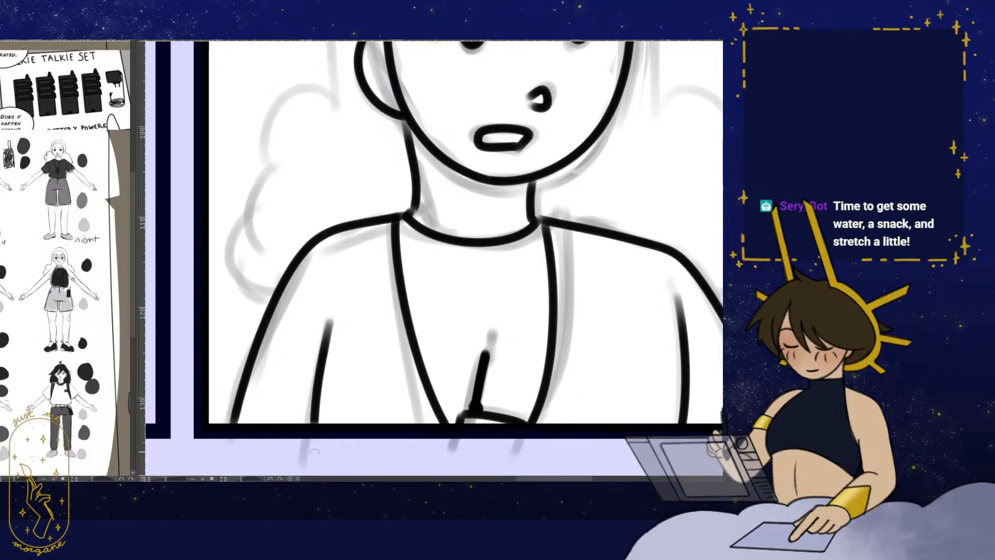
drag(402, 275, 371, 352)
- Ink the hair's outer contour on the ear side and its puffy curls down to the shoulder
scroll(372, 363, down, 4)
scroll(374, 196, up, 4)
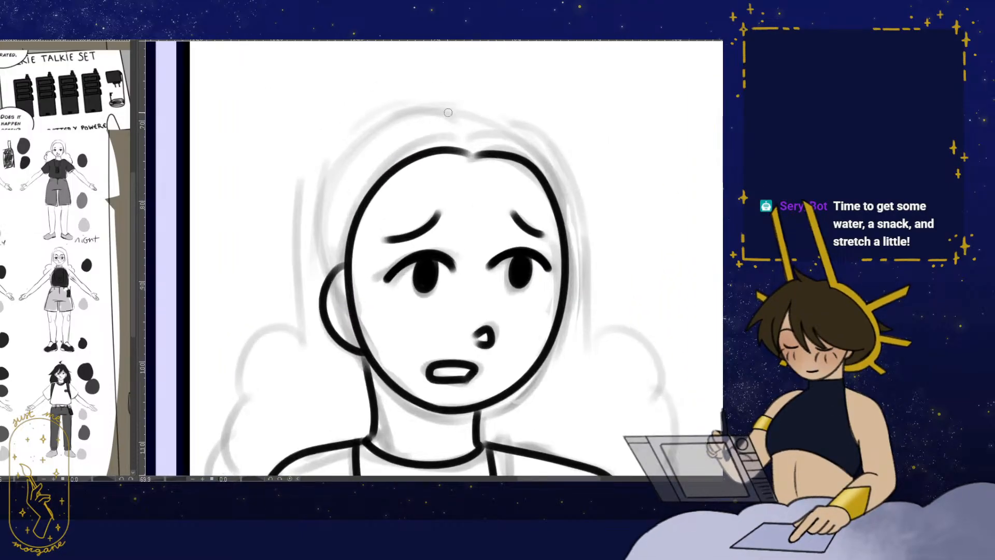
drag(448, 112, 349, 132)
drag(306, 327, 354, 269)
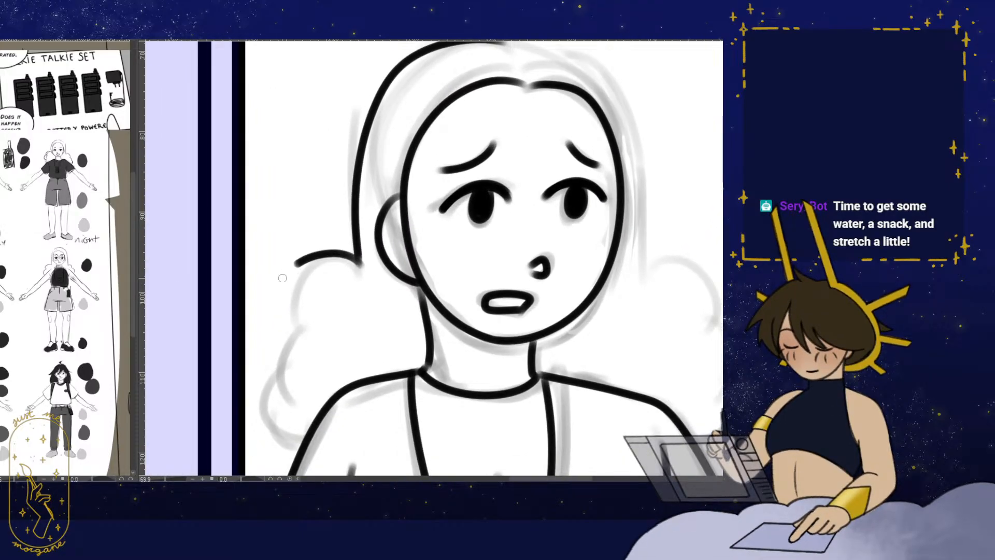
drag(323, 371, 350, 300)
drag(313, 338, 318, 369)
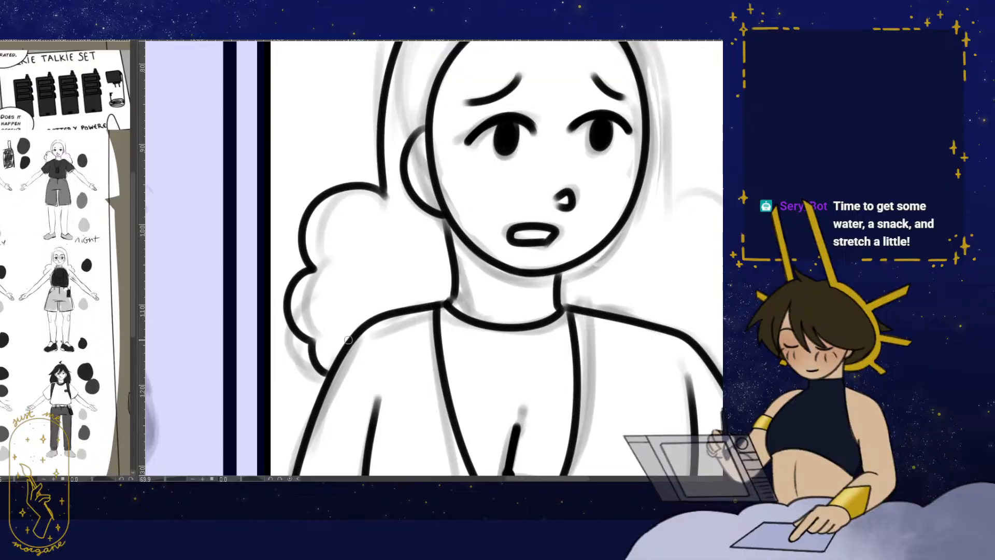
- Ink the hair contour on the side opposite the ear and its puffy curls above the shoulder
scroll(395, 312, down, 4)
key(h)
scroll(408, 327, up, 2)
scroll(440, 179, up, 1)
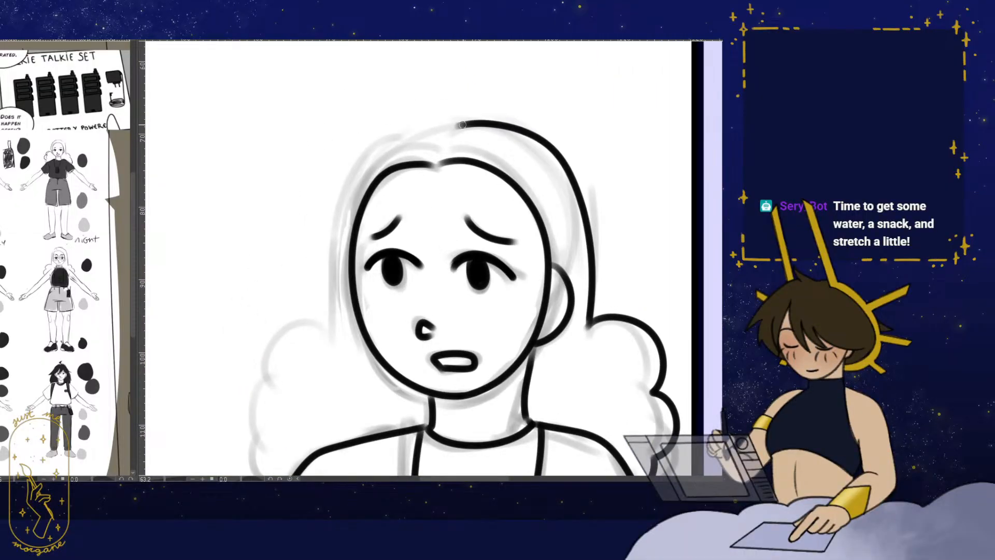
drag(462, 125, 360, 177)
drag(353, 345, 404, 257)
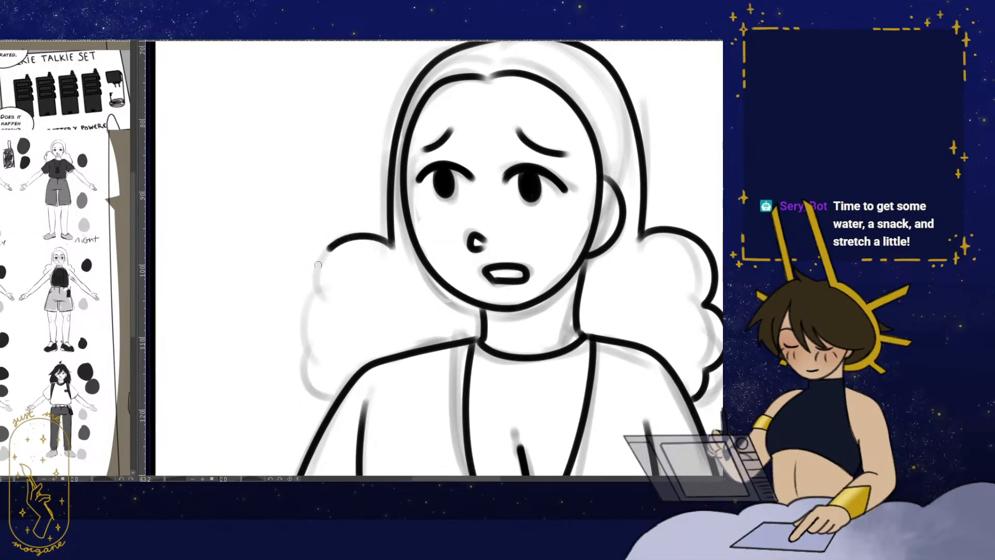
drag(301, 337, 328, 366)
- Make page 14's second panel active for inking, with its speech bubbles hidden
click(391, 321)
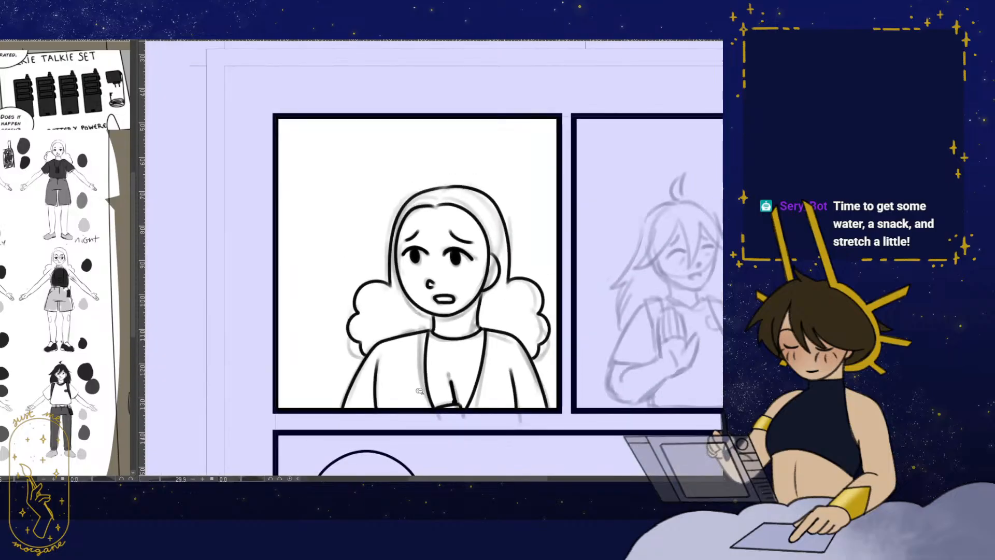
drag(491, 412, 395, 390)
click(414, 390)
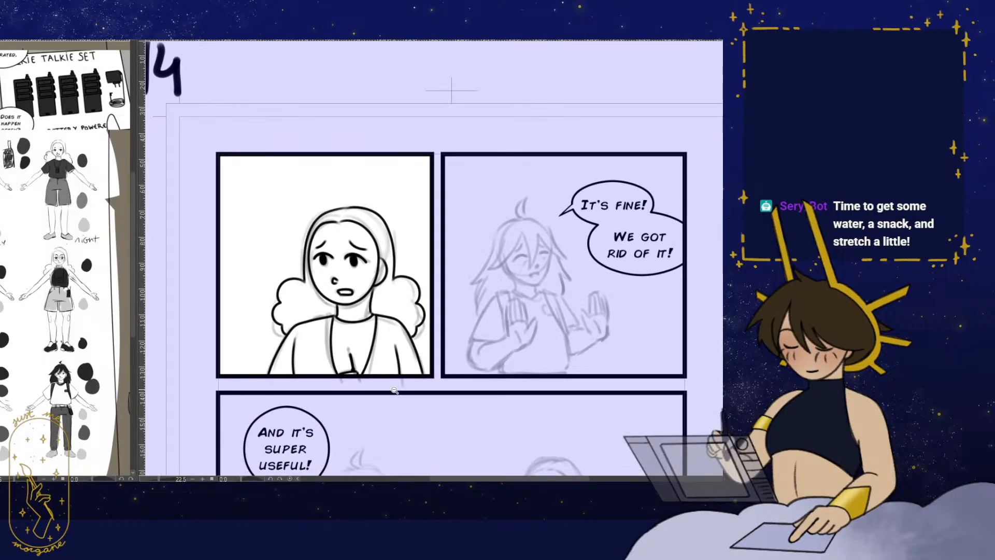
drag(469, 330, 395, 325)
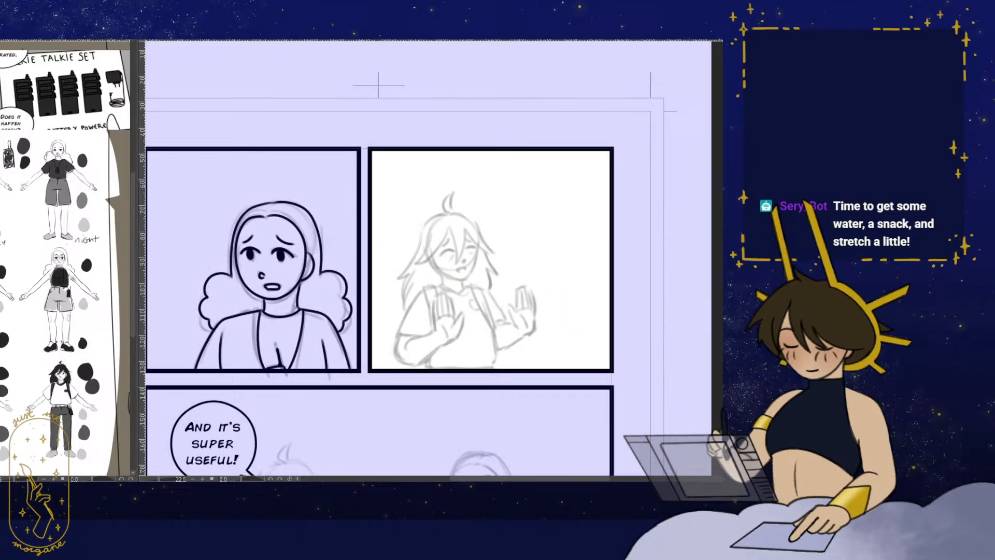
- Ink the thumb of the raised hand in front of the chest, down to the heel of the palm
drag(503, 335, 410, 336)
drag(358, 310, 429, 332)
drag(432, 332, 422, 340)
mouse_move(352, 347)
mouse_down()
mouse_move(398, 328)
mouse_move(355, 342)
mouse_up()
mouse_move(393, 297)
mouse_down()
mouse_move(373, 383)
mouse_move(349, 401)
mouse_up()
drag(376, 339, 393, 337)
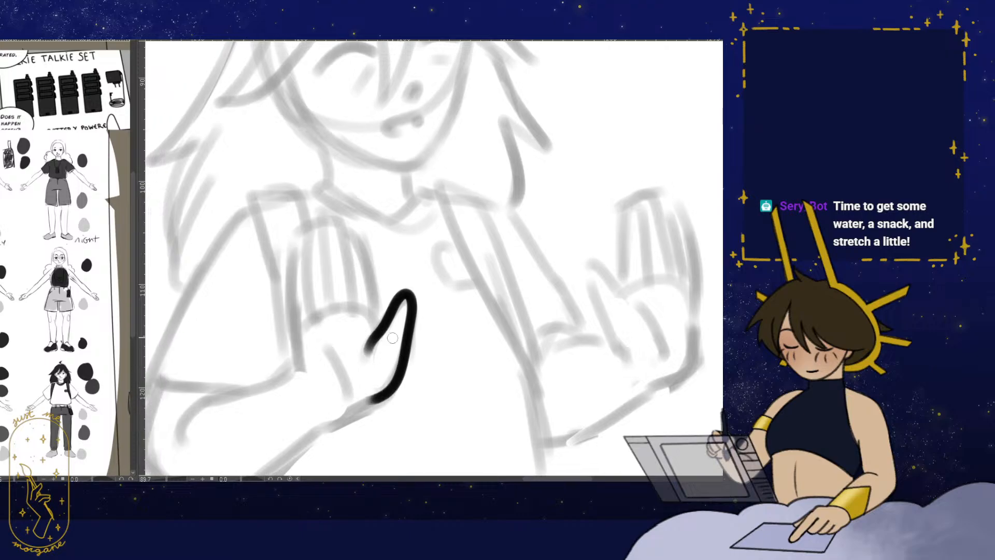
- Ink the four fingers and outer edge of the chest-side hand, joining the last finger to the thumb
mouse_move(353, 383)
mouse_down()
mouse_move(290, 368)
mouse_move(293, 299)
mouse_up()
drag(300, 222, 325, 264)
click(324, 264)
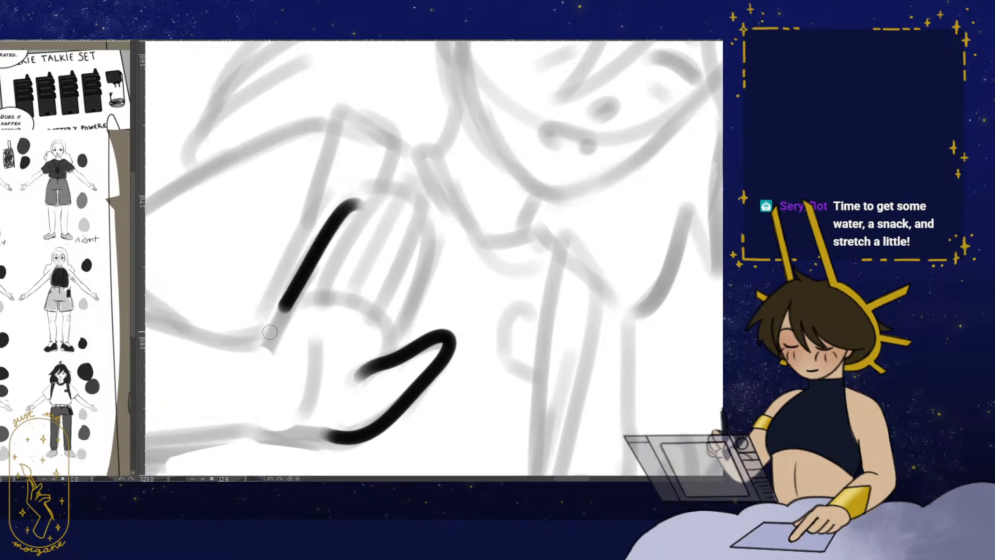
drag(269, 331, 363, 206)
mouse_move(335, 299)
mouse_down()
mouse_move(392, 189)
mouse_move(373, 252)
mouse_move(383, 187)
mouse_move(387, 206)
mouse_move(360, 299)
mouse_up()
mouse_move(392, 188)
mouse_down()
mouse_move(402, 243)
mouse_move(374, 290)
mouse_up()
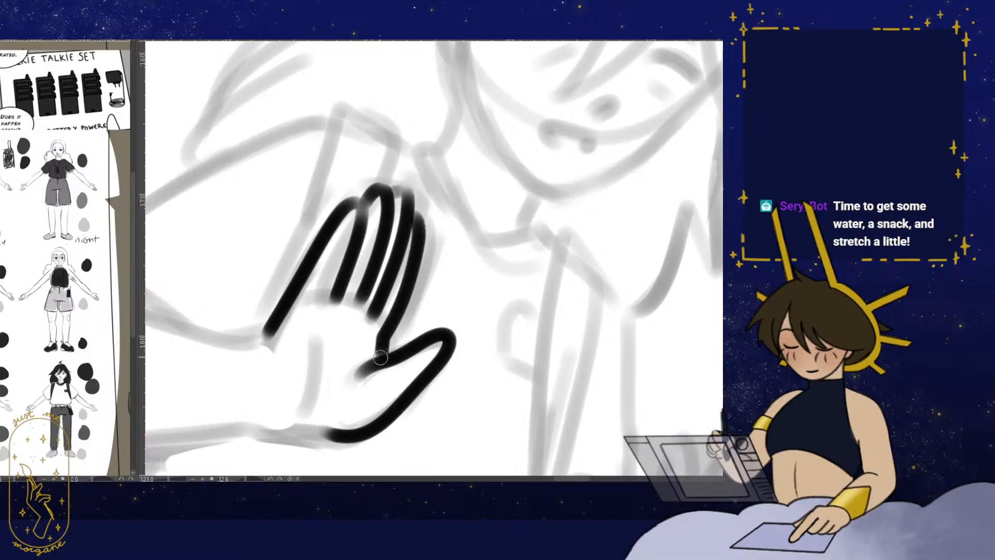
drag(381, 358, 401, 299)
mouse_move(432, 350)
mouse_down()
mouse_move(482, 336)
mouse_move(478, 315)
mouse_up()
- Ink that arm's sleeve hem, elbow fold and forearm underside, and add the palm crease
mouse_move(371, 291)
mouse_down()
mouse_move(403, 336)
mouse_move(486, 310)
mouse_move(361, 390)
mouse_move(238, 402)
mouse_up()
scroll(406, 331, down, 2)
scroll(473, 324, up, 2)
mouse_move(379, 272)
mouse_down()
mouse_move(385, 358)
mouse_move(224, 356)
mouse_up()
scroll(306, 325, down, 2)
drag(318, 322, 294, 399)
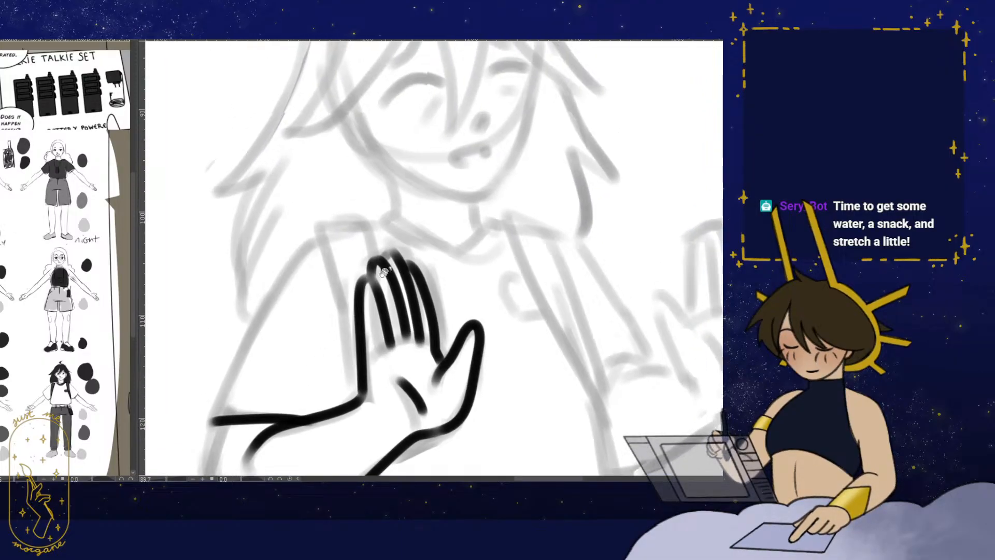
- Ink the central pointed bang, the swept bang beside it and the upright tuft on the crown
mouse_move(439, 209)
mouse_down()
mouse_move(336, 366)
mouse_move(348, 398)
mouse_up()
scroll(342, 342, up, 2)
mouse_move(389, 153)
mouse_down()
mouse_move(341, 338)
mouse_move(416, 373)
mouse_up()
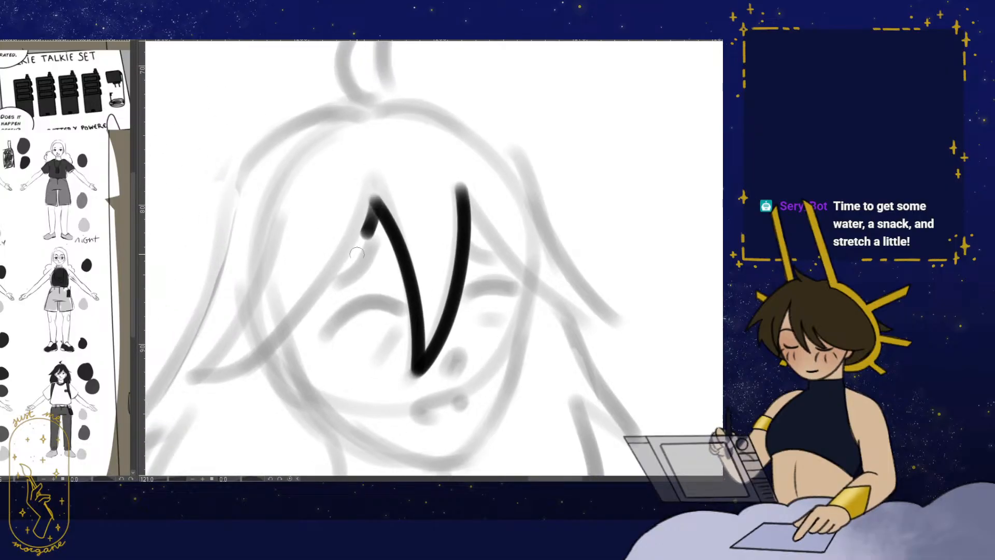
drag(372, 200, 200, 369)
drag(318, 263, 316, 371)
mouse_move(364, 217)
mouse_down()
mouse_move(328, 159)
mouse_move(385, 103)
mouse_up()
mouse_move(385, 103)
mouse_down()
mouse_move(383, 207)
mouse_move(438, 153)
mouse_move(424, 127)
mouse_up()
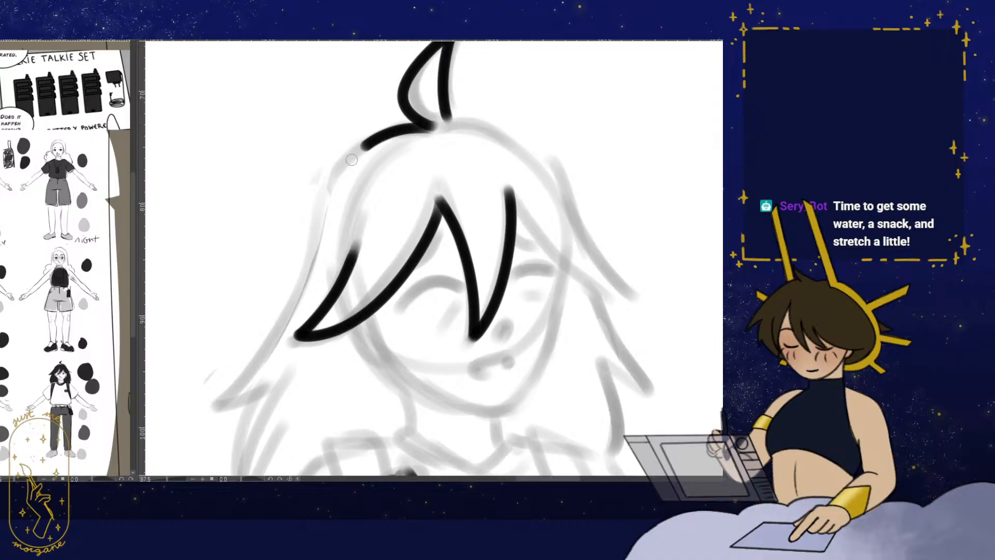
- Ink the hair's outer contour from the tuft down both sides, with the remaining bang ending in a point
mouse_move(351, 160)
mouse_down()
mouse_move(243, 375)
mouse_move(217, 403)
mouse_up()
drag(217, 403, 280, 385)
key(h)
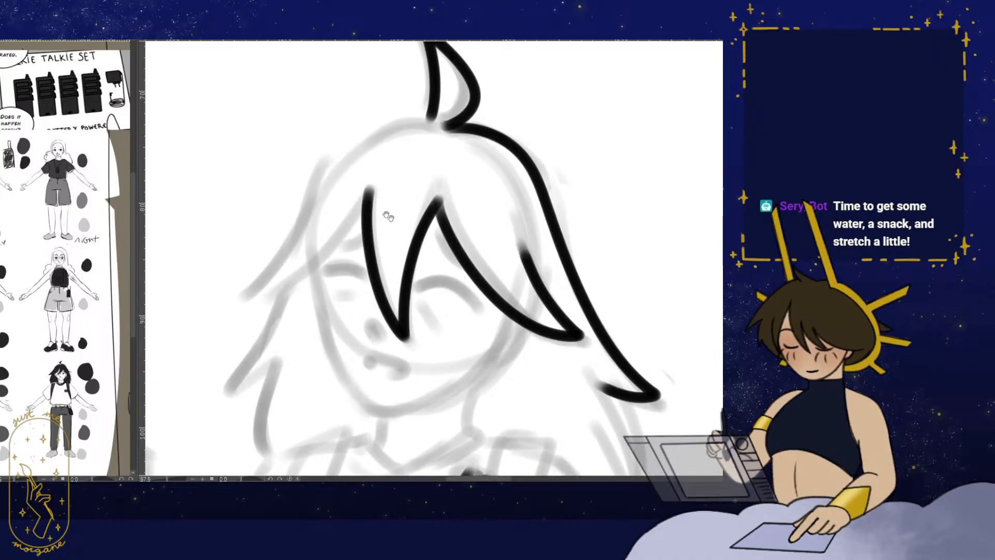
drag(388, 216, 401, 258)
drag(329, 271, 434, 181)
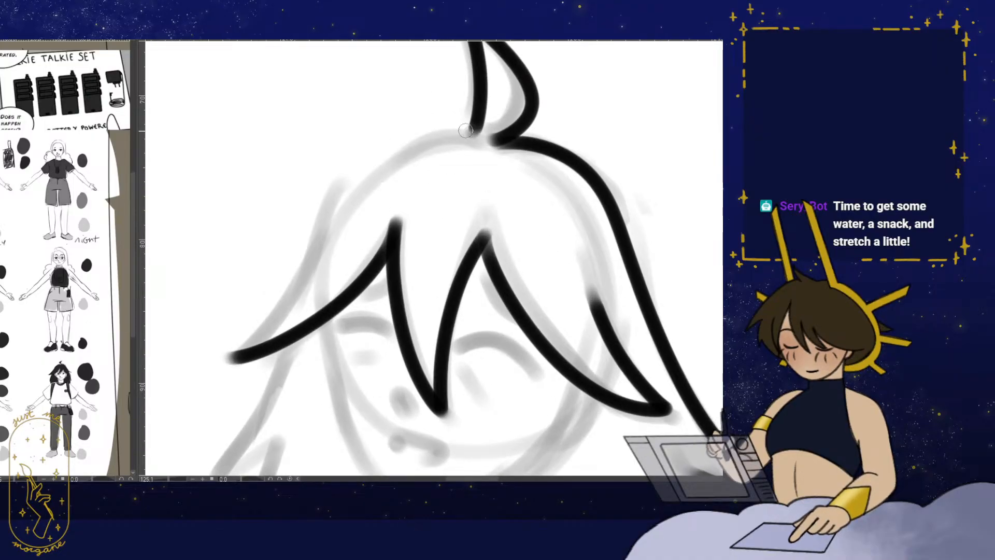
drag(350, 283, 223, 311)
key(h)
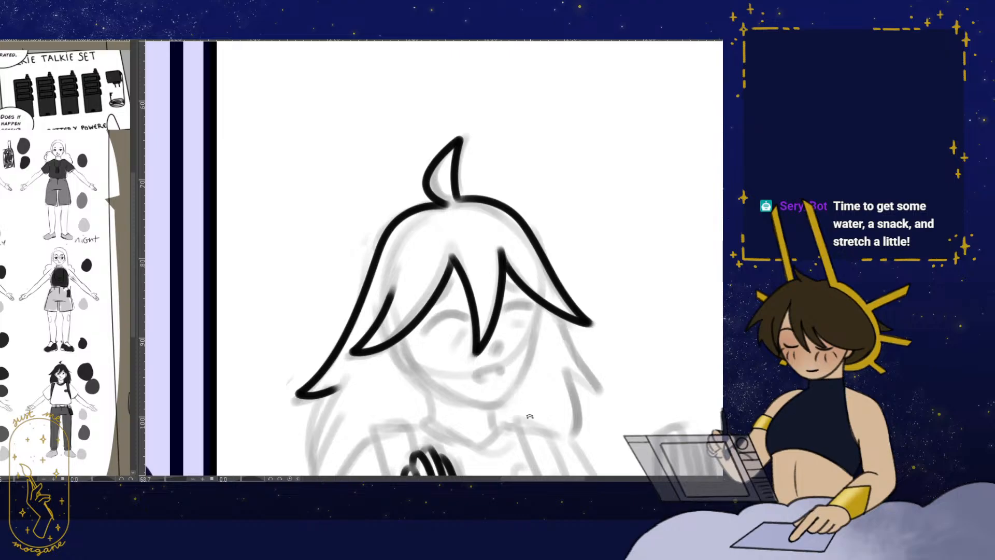
- Ink the face contour with both cheeks and the chin, up to the bangs on each side
drag(528, 415, 325, 349)
drag(338, 390, 317, 374)
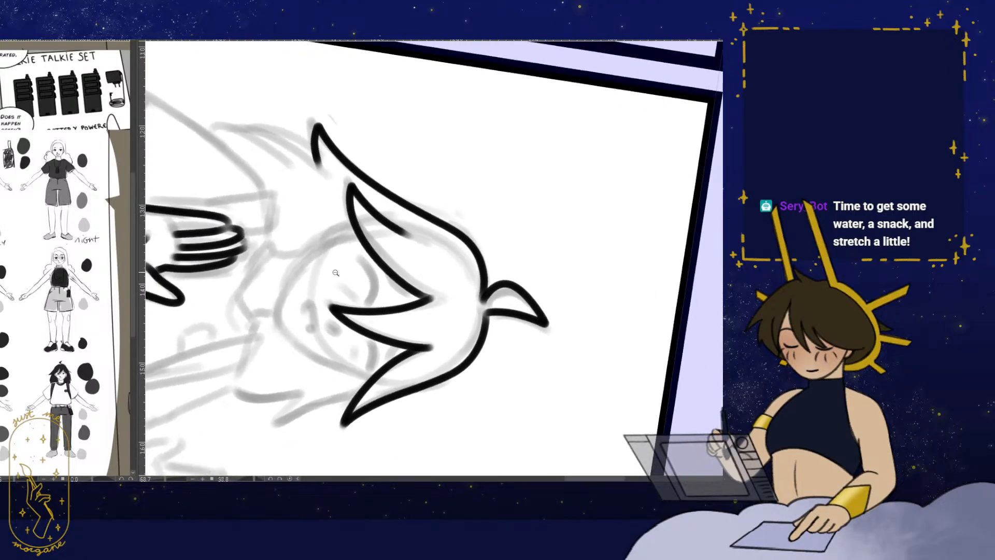
drag(327, 262, 409, 225)
mouse_move(246, 401)
mouse_down()
mouse_move(401, 381)
mouse_move(471, 440)
mouse_move(281, 224)
mouse_move(361, 266)
mouse_up()
drag(398, 393, 323, 351)
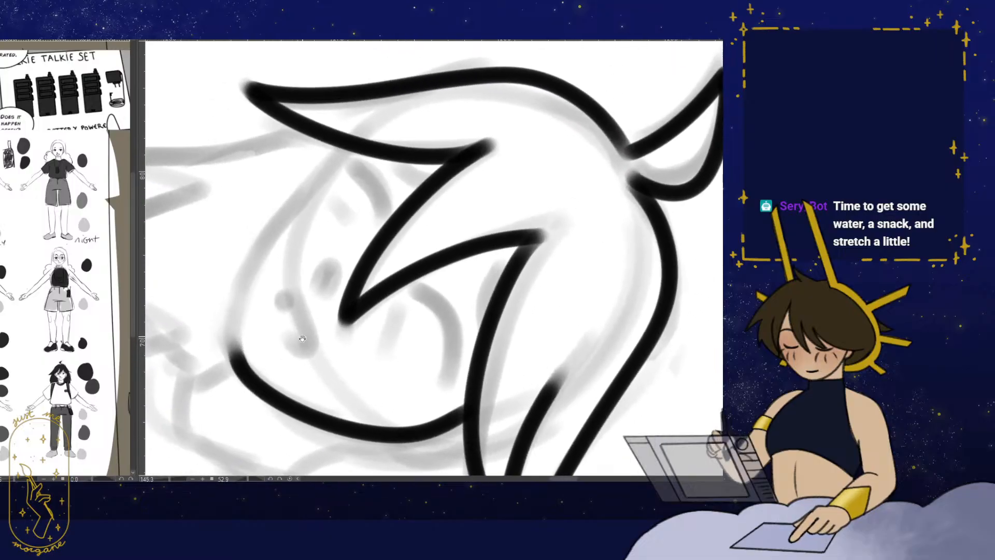
mouse_move(377, 154)
mouse_down()
mouse_move(302, 196)
mouse_move(242, 381)
mouse_up()
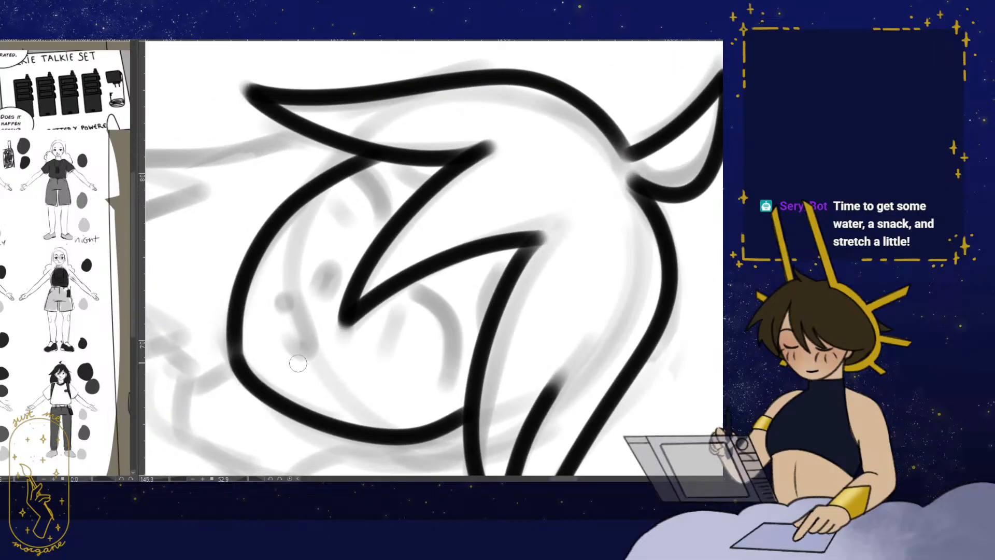
- Ink the filled nose, small open mouth, closed curved eyes and the eyebrows among the bangs
key(ctrl+at)
mouse_move(527, 349)
mouse_down()
mouse_move(474, 285)
mouse_move(440, 302)
mouse_up()
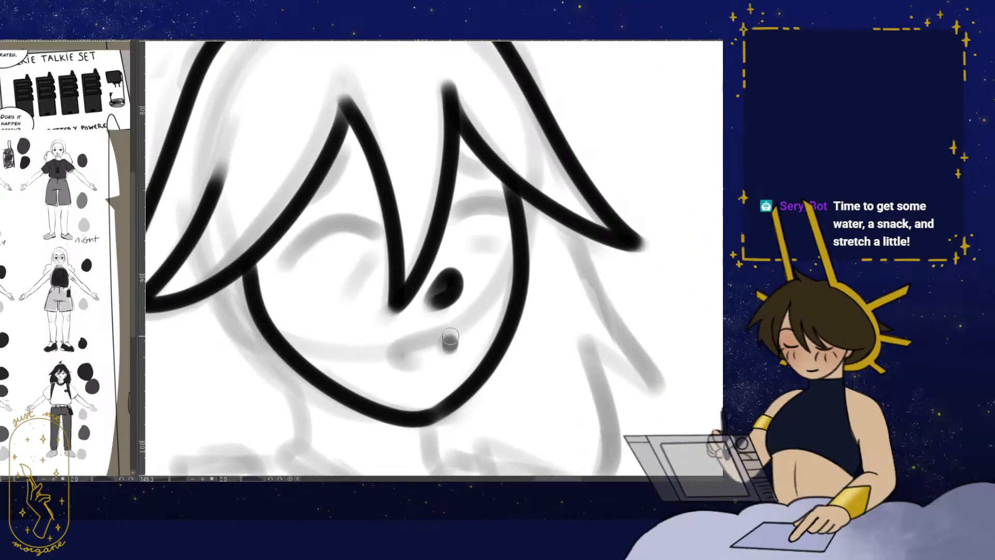
drag(447, 352, 452, 347)
drag(428, 280, 430, 306)
mouse_move(378, 260)
mouse_down()
mouse_move(352, 251)
mouse_move(296, 282)
mouse_up()
drag(296, 282, 366, 247)
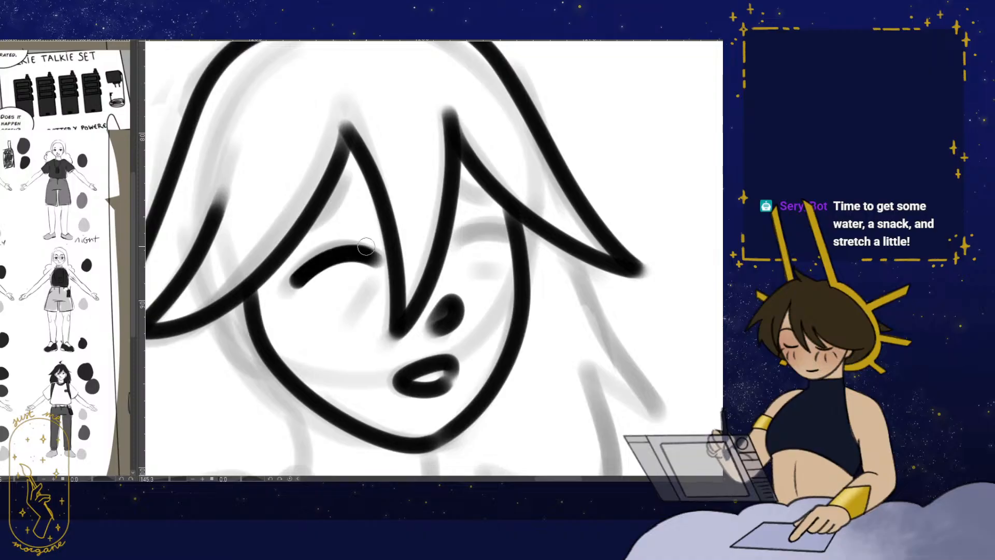
drag(459, 181, 491, 193)
mouse_move(456, 239)
mouse_down()
mouse_move(513, 236)
mouse_move(456, 238)
mouse_up()
drag(371, 284, 357, 314)
mouse_move(459, 266)
mouse_down()
mouse_move(491, 291)
mouse_move(515, 384)
mouse_move(549, 329)
mouse_up()
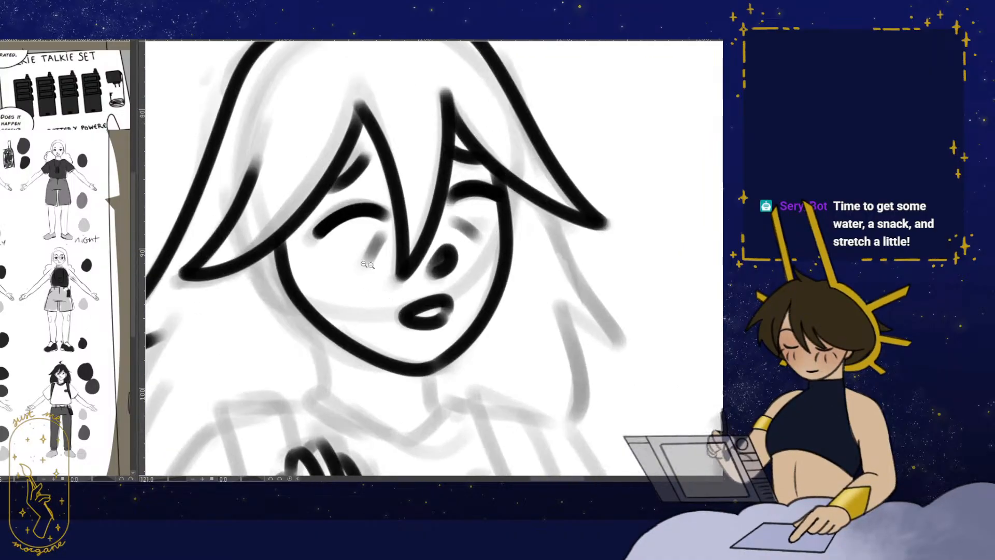
- Ink the ear, both sides of the neck and the curved shirt collar
drag(256, 262, 285, 293)
drag(329, 252, 322, 311)
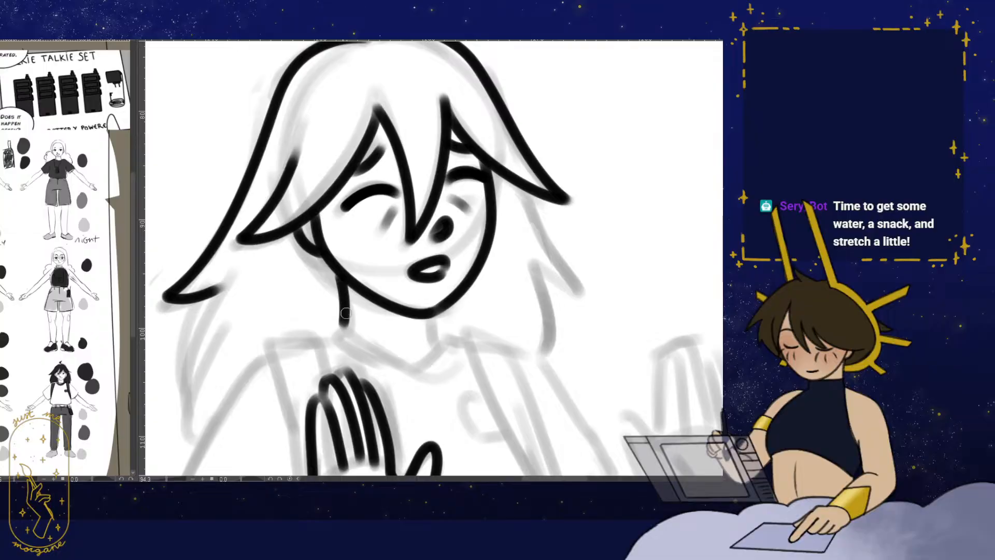
drag(428, 317, 432, 340)
drag(432, 341, 428, 332)
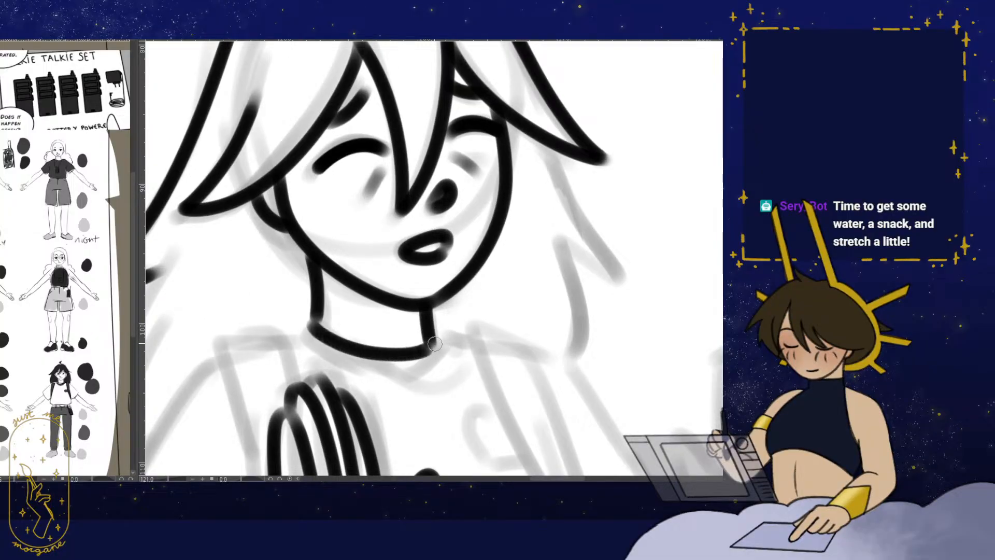
mouse_move(313, 328)
mouse_down()
mouse_move(310, 352)
mouse_move(448, 339)
mouse_move(444, 377)
mouse_move(459, 264)
mouse_up()
- Ink the backpack strap, shoulder and sleeve above the chest-side hand, and round off the bent elbow
mouse_move(364, 281)
mouse_down()
mouse_move(385, 270)
mouse_move(371, 214)
mouse_move(325, 241)
mouse_move(394, 229)
mouse_up()
mouse_move(329, 247)
mouse_down()
mouse_move(280, 302)
mouse_move(240, 413)
mouse_move(311, 333)
mouse_up()
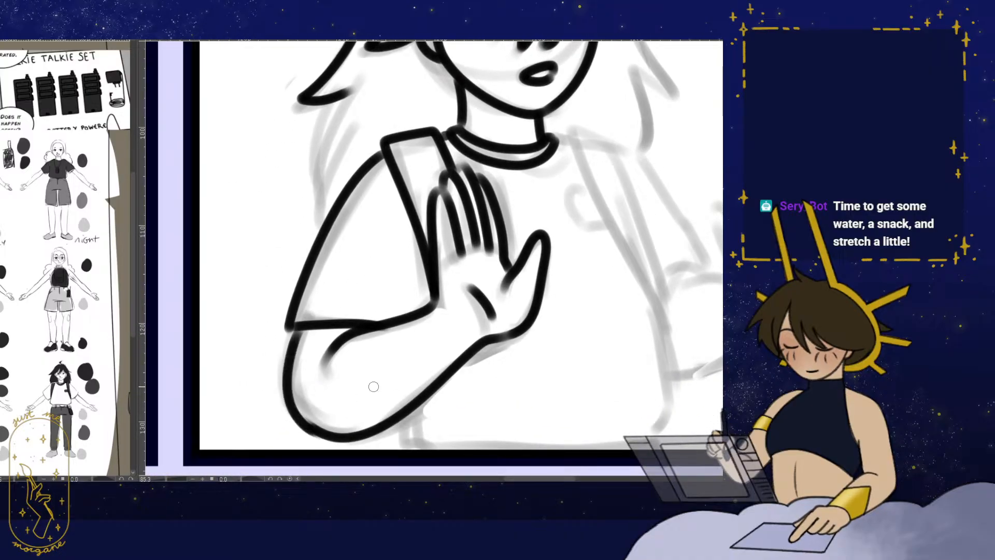
key(ctrl+z)
mouse_move(298, 417)
mouse_down()
mouse_move(315, 385)
mouse_move(339, 269)
mouse_move(364, 397)
mouse_up()
- Ink the shirt's side below the elbow and its bottom hem along the panel border
mouse_move(393, 309)
mouse_down()
mouse_move(452, 358)
mouse_move(406, 353)
mouse_up()
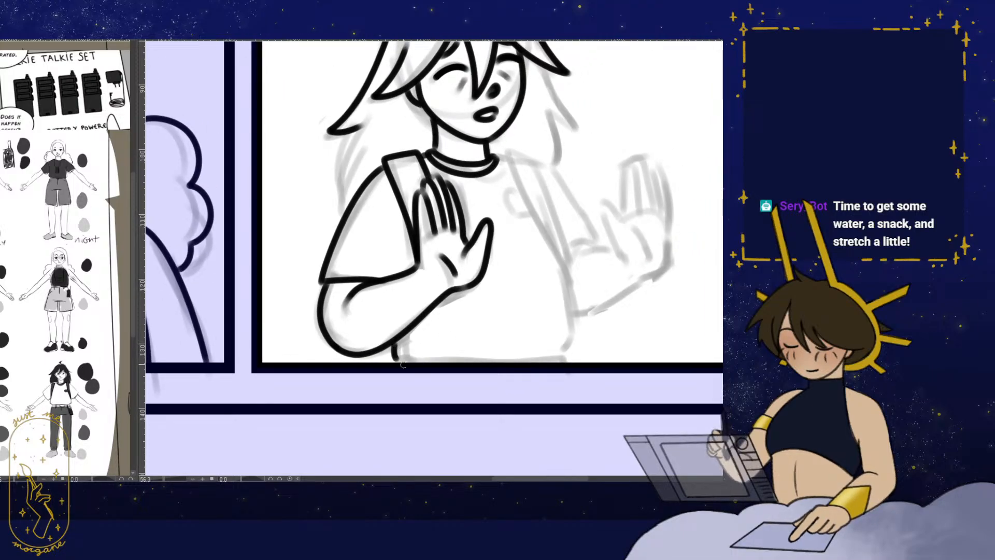
key(h)
drag(339, 295, 472, 328)
drag(575, 346, 384, 345)
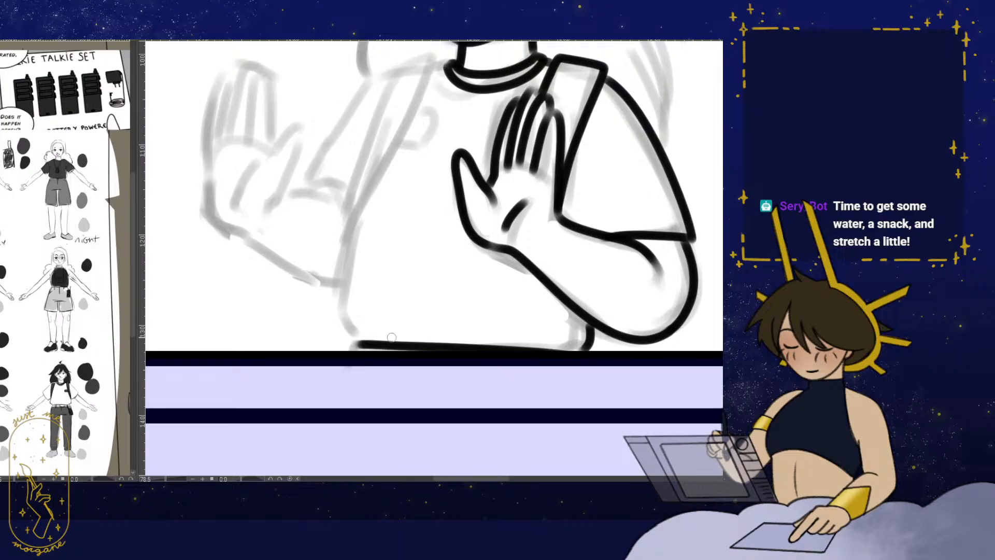
drag(369, 280, 350, 330)
- Ink the second backpack strap over the other shoulder and the small device clipped to it
drag(390, 190, 391, 235)
drag(391, 228, 461, 166)
mouse_move(322, 242)
mouse_down()
mouse_move(303, 383)
mouse_move(429, 153)
mouse_move(440, 169)
mouse_up()
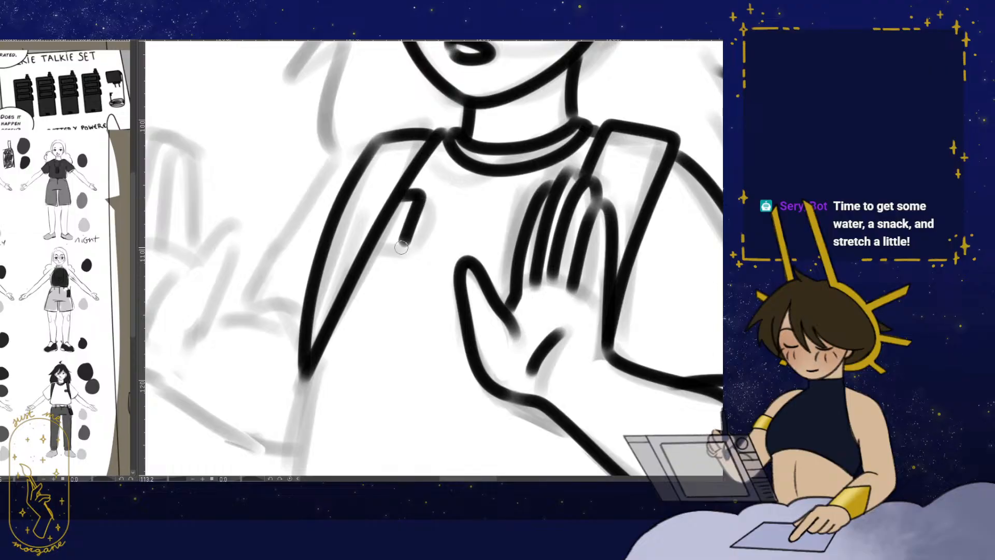
drag(401, 248, 376, 249)
drag(409, 221, 423, 212)
- Ink the short sleeve beside the second strap and the torso side down to the shirt hem
drag(263, 290, 317, 303)
drag(362, 286, 371, 159)
drag(345, 208, 311, 364)
drag(414, 284, 363, 284)
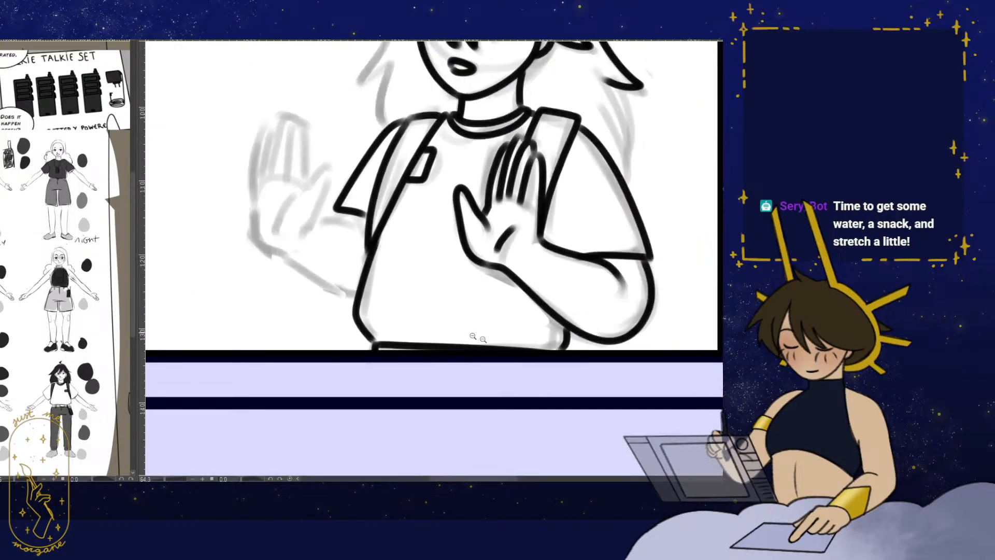
- Ink the thumb and palm crease of the other raised hand, away from the body
key(h)
drag(514, 354, 495, 374)
drag(582, 241, 466, 315)
scroll(467, 315, up, 3)
drag(433, 266, 381, 288)
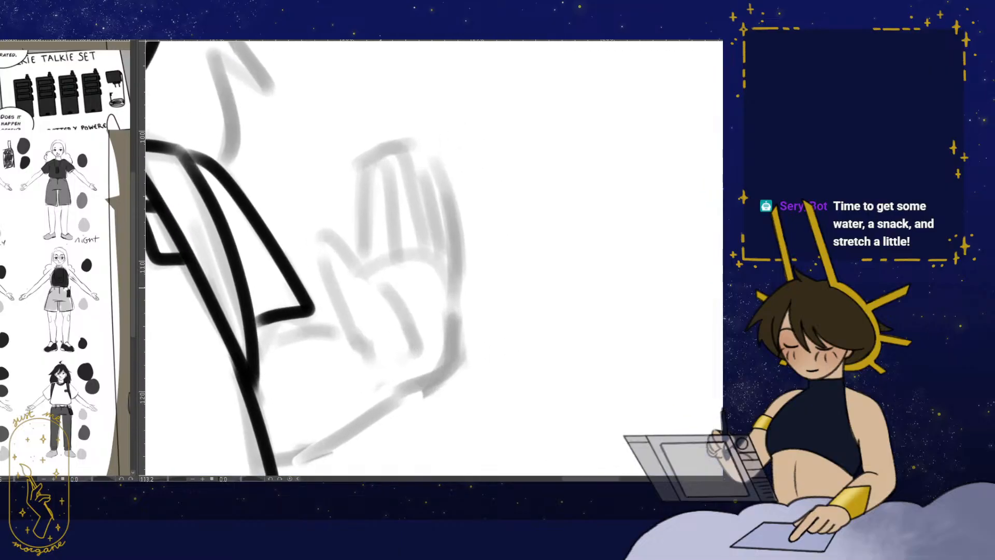
drag(341, 240, 413, 316)
mouse_move(424, 362)
mouse_down()
mouse_move(325, 347)
mouse_move(300, 295)
mouse_up()
mouse_move(394, 195)
mouse_down()
mouse_move(381, 303)
mouse_move(417, 236)
mouse_move(271, 346)
mouse_up()
key(ctrl+@)
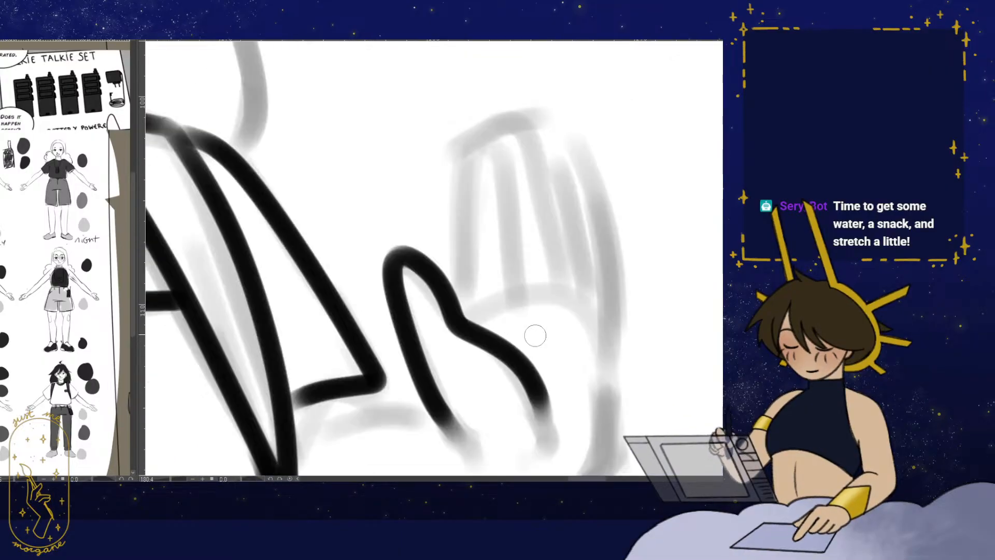
- Ink the outstretched hand's four fingers and the outer edge of its palm, redrawing the finger strokes that miss
drag(535, 335, 423, 364)
drag(346, 284, 352, 347)
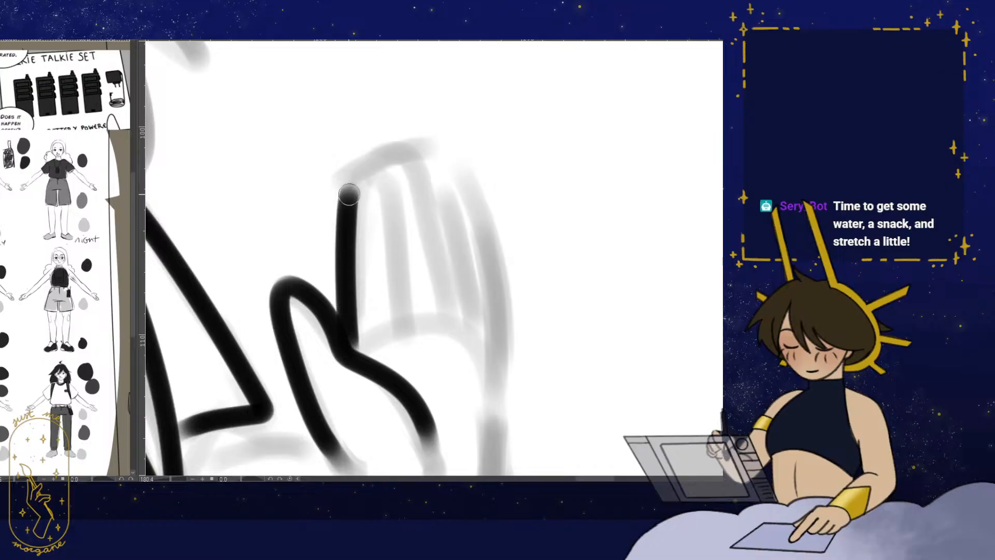
mouse_move(349, 194)
mouse_down()
mouse_move(395, 277)
mouse_move(403, 330)
mouse_up()
drag(401, 218, 389, 234)
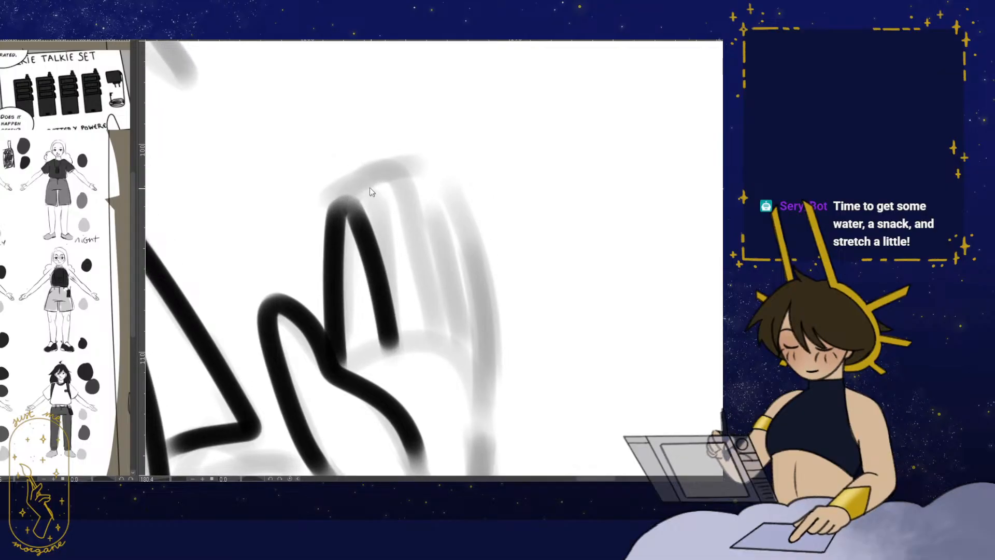
key(ctrl+z)
drag(337, 203, 417, 337)
key(ctrl+z)
mouse_move(353, 194)
mouse_down()
mouse_move(400, 204)
mouse_move(417, 334)
mouse_up()
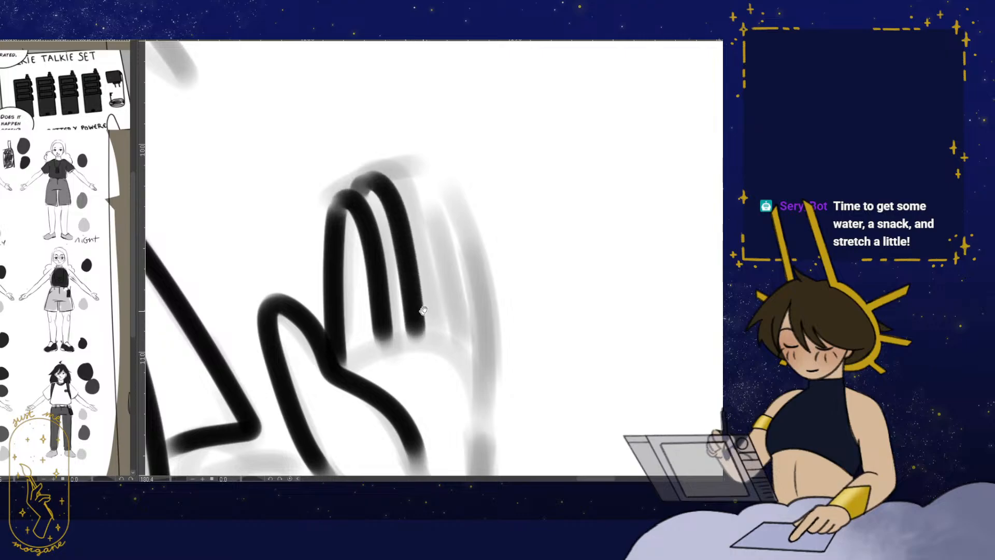
drag(391, 188, 449, 340)
mouse_move(463, 311)
mouse_down()
mouse_move(443, 284)
mouse_move(454, 352)
mouse_move(473, 271)
mouse_move(460, 335)
mouse_move(427, 366)
mouse_move(484, 312)
mouse_move(461, 336)
mouse_move(480, 328)
mouse_up()
scroll(473, 271, down, 2)
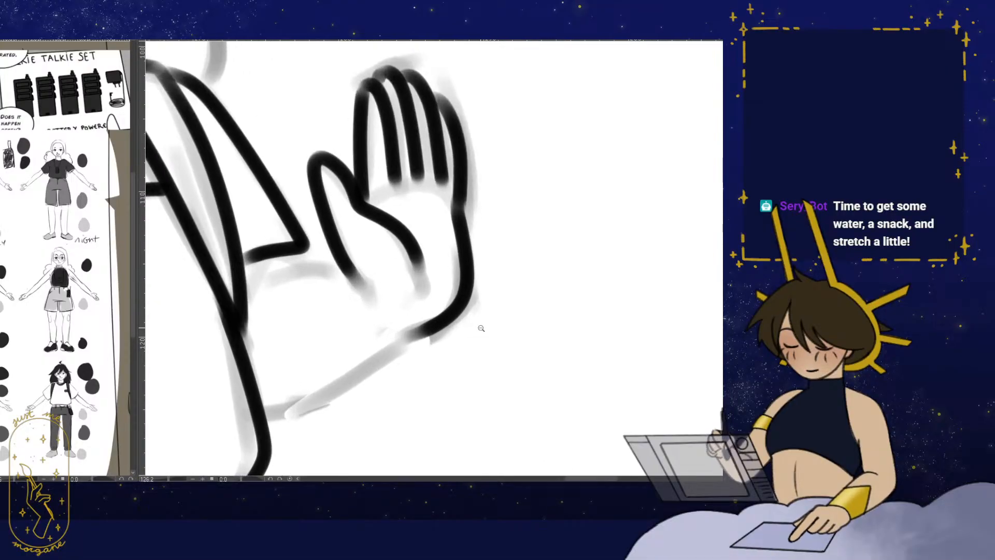
- Redraw the outstretched hand's outer palm edge and ink both sides of its forearm up to the sleeve and torso
key(ctrl+z)
drag(469, 207, 477, 267)
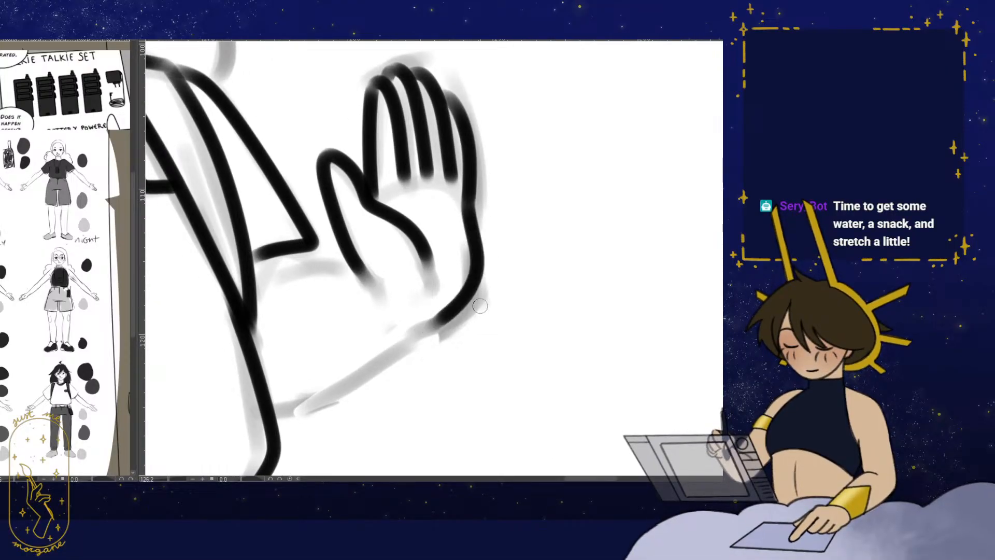
mouse_move(467, 204)
mouse_down()
mouse_move(411, 328)
mouse_move(461, 303)
mouse_move(348, 384)
mouse_up()
drag(409, 253, 307, 269)
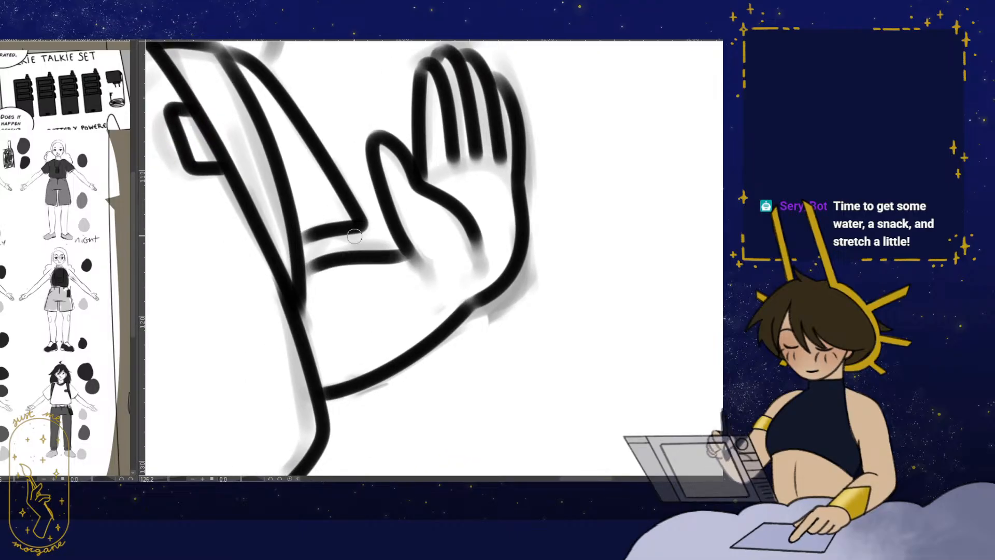
drag(450, 229, 403, 389)
drag(434, 347, 415, 375)
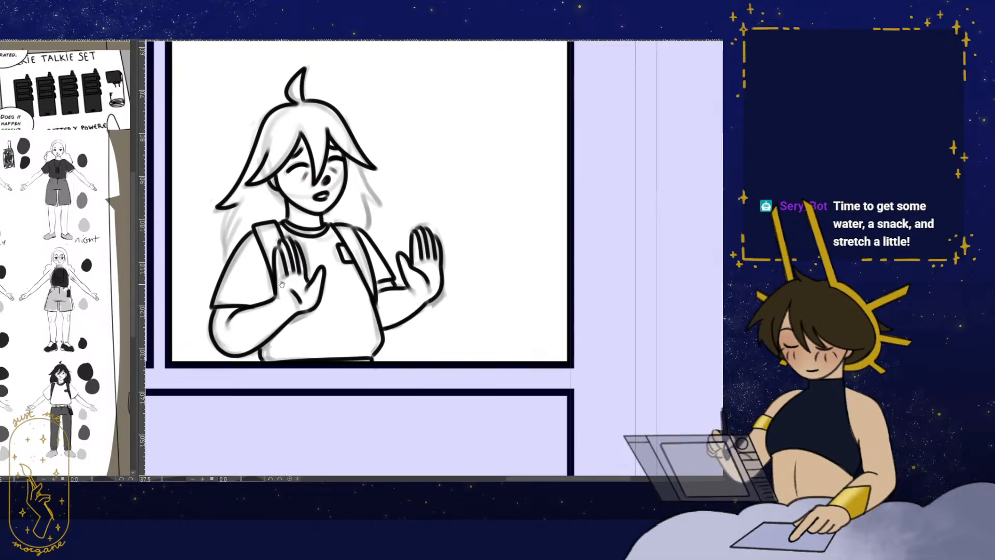
- Ink the long hair locks falling behind the face to the shoulders on both sides
drag(189, 151, 289, 259)
click(289, 259)
key(h)
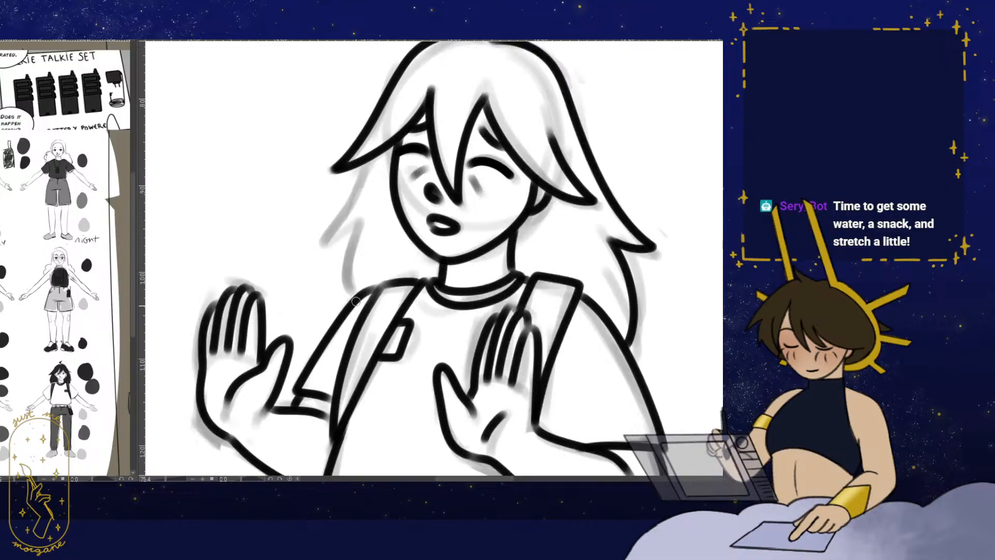
drag(363, 217, 386, 259)
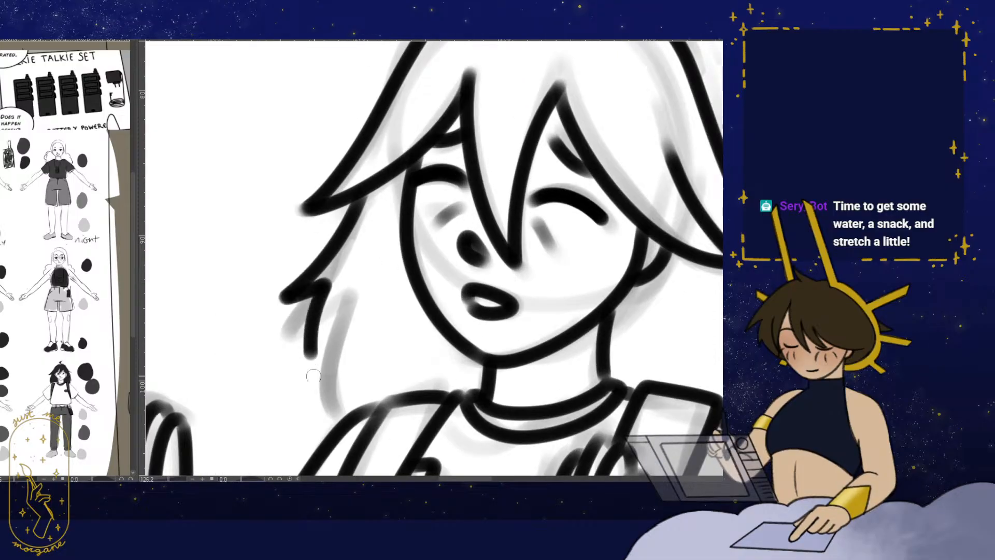
drag(313, 376, 336, 422)
drag(384, 188, 342, 258)
key(h)
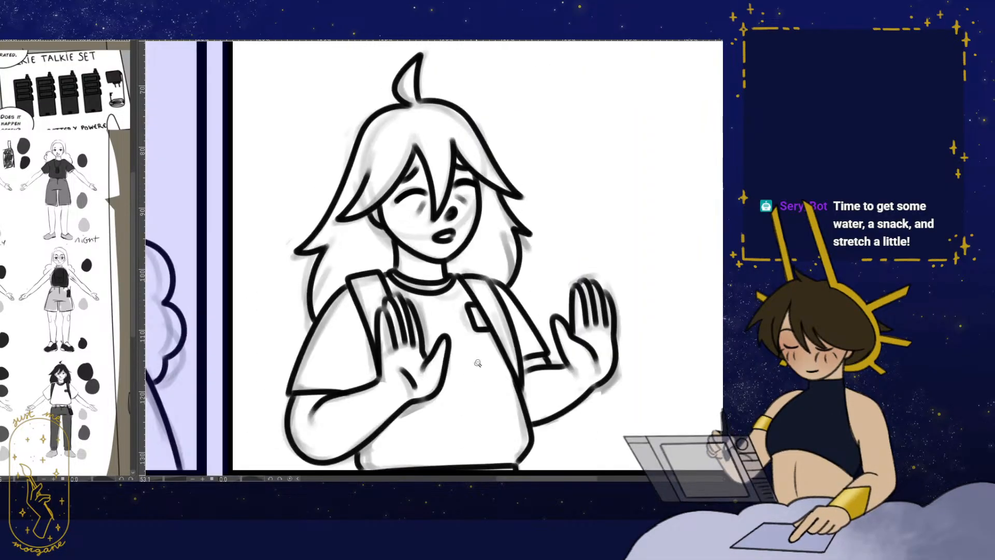
- Make page 14's third panel active for inking, with its speech bubbles hidden
drag(476, 363, 424, 390)
drag(468, 447, 440, 277)
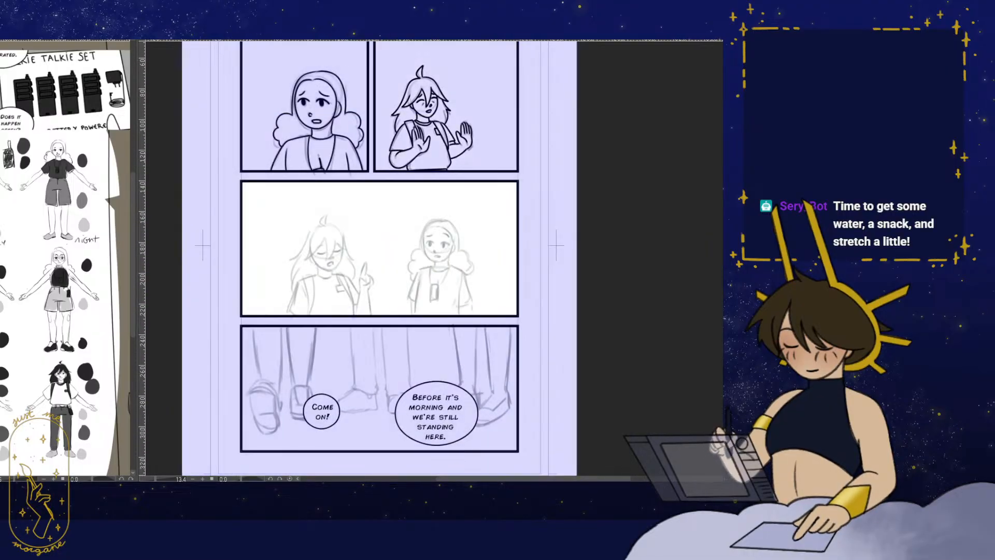
- Ink the pointed bangs over the face of the closed-eyed character in page 14's third panel
drag(429, 314, 419, 362)
click(392, 273)
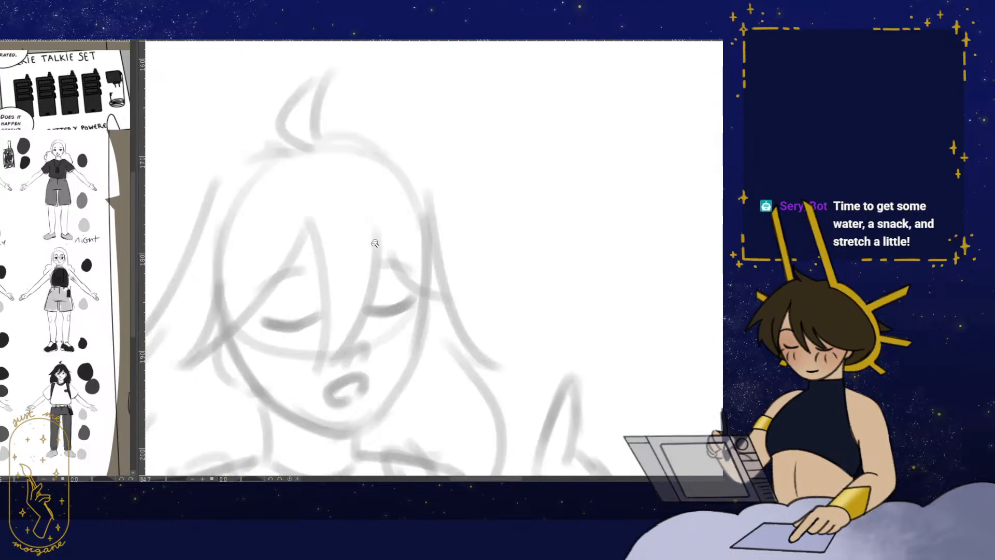
drag(325, 356, 323, 361)
drag(339, 303, 428, 299)
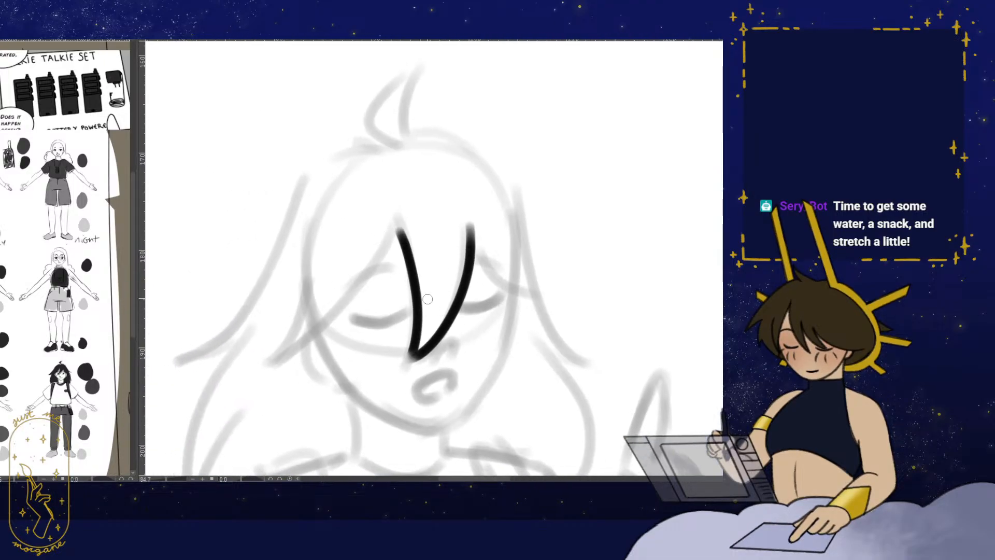
drag(395, 239, 278, 350)
- Ink the upright hair tuft on the crown and the outer hair outline sweeping down from it to a pointed tip
drag(379, 142, 366, 215)
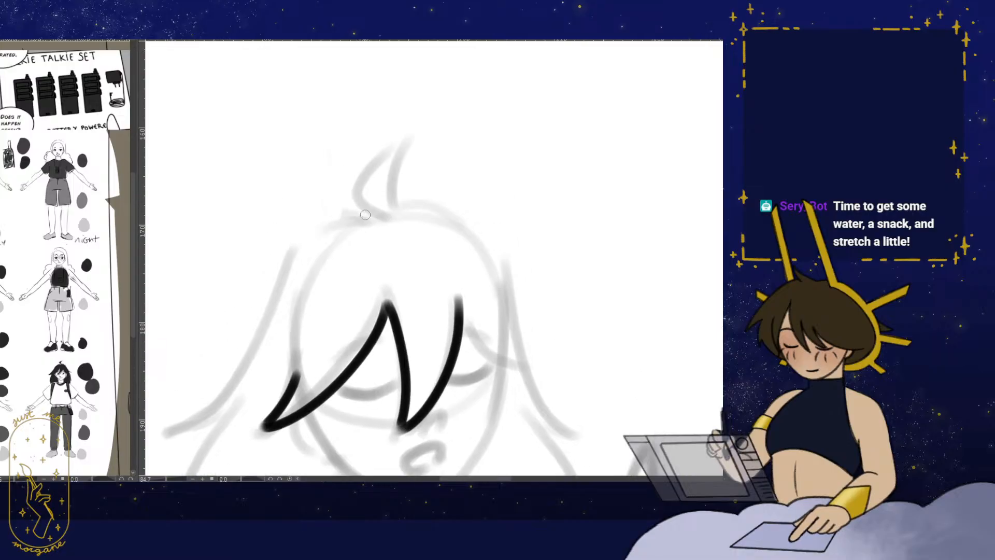
drag(390, 144, 386, 213)
click(467, 185)
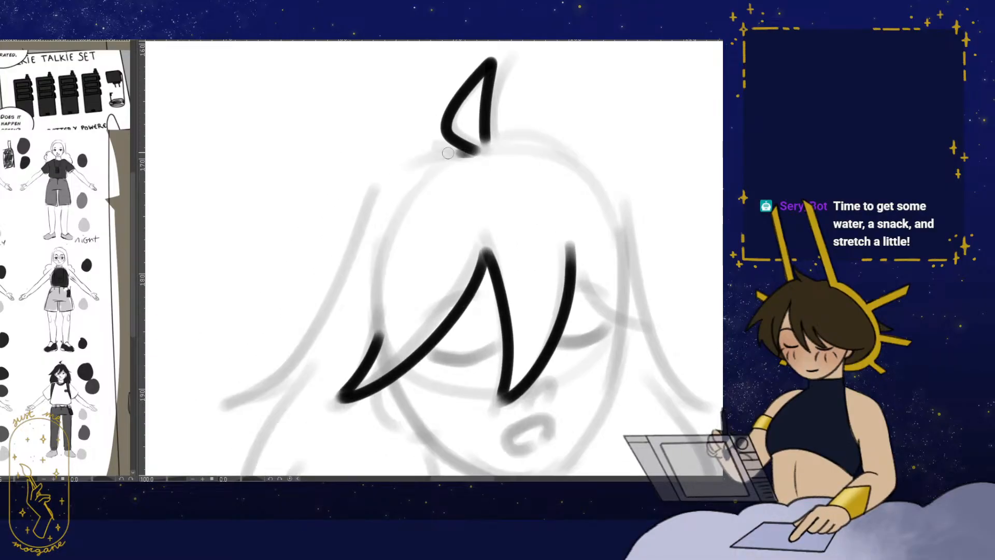
drag(407, 387, 335, 317)
drag(467, 367, 290, 303)
mouse_move(337, 267)
mouse_down()
mouse_move(352, 307)
mouse_move(408, 169)
mouse_move(359, 187)
mouse_move(286, 353)
mouse_up()
mouse_move(446, 361)
mouse_down()
mouse_move(395, 355)
mouse_move(330, 261)
mouse_up()
- Ink both sides of the closed-eyed character's jaw down to the chin, redrawing strokes that miss
mouse_move(354, 248)
mouse_down()
mouse_move(380, 285)
mouse_move(384, 314)
mouse_up()
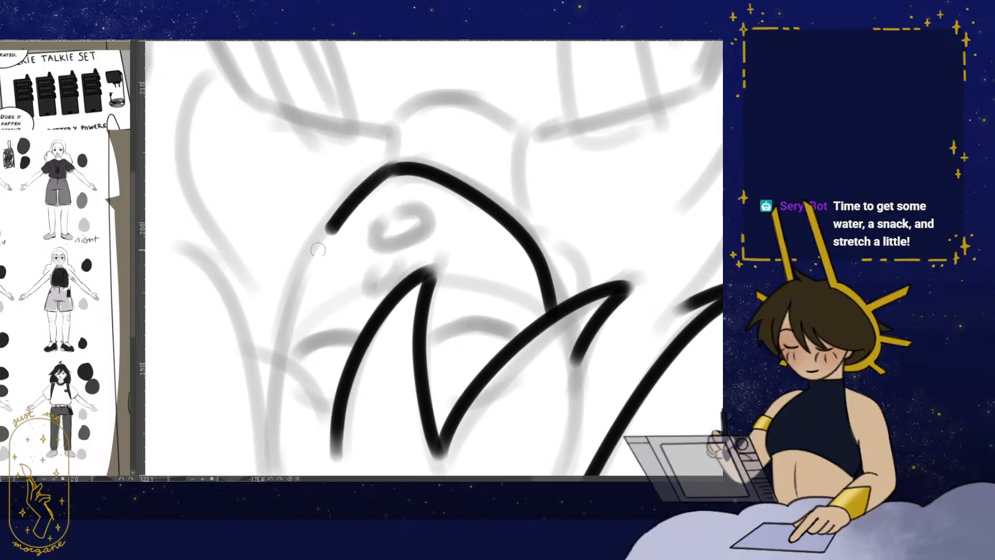
drag(318, 250, 288, 336)
key(ctrl+at)
drag(568, 311, 530, 345)
key(ctrl+z)
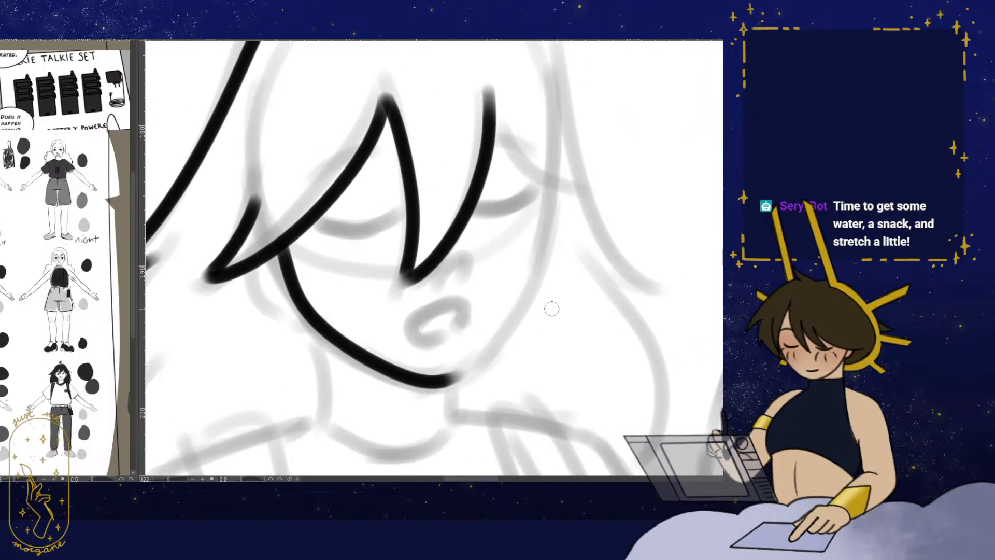
drag(541, 266, 492, 293)
scroll(494, 292, down, 1)
mouse_move(496, 221)
mouse_down()
mouse_move(484, 296)
mouse_move(419, 381)
mouse_up()
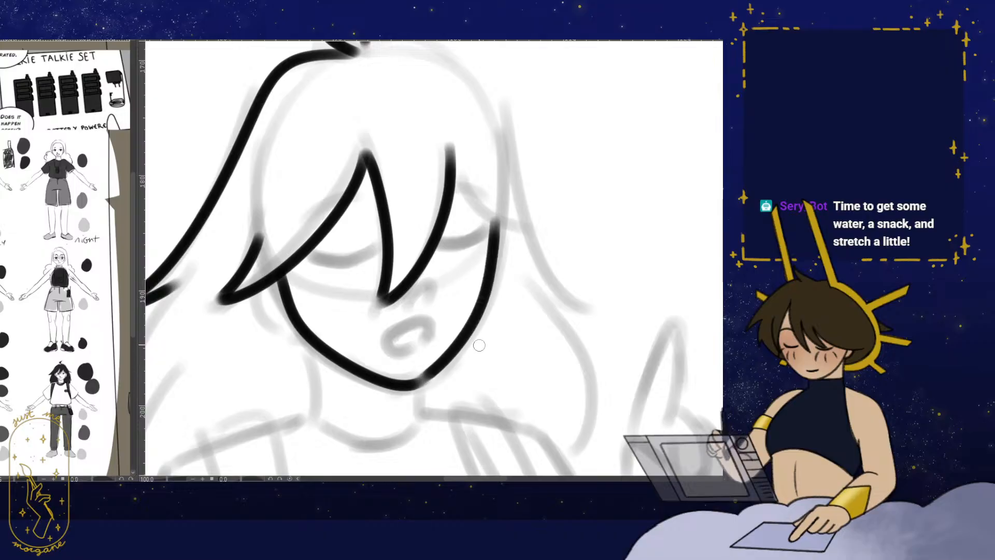
- Ink the two closed eyelids, the visible eyebrow, the nose and the open mouth, and add the cheek marks
scroll(478, 345, up, 2)
drag(299, 282, 377, 272)
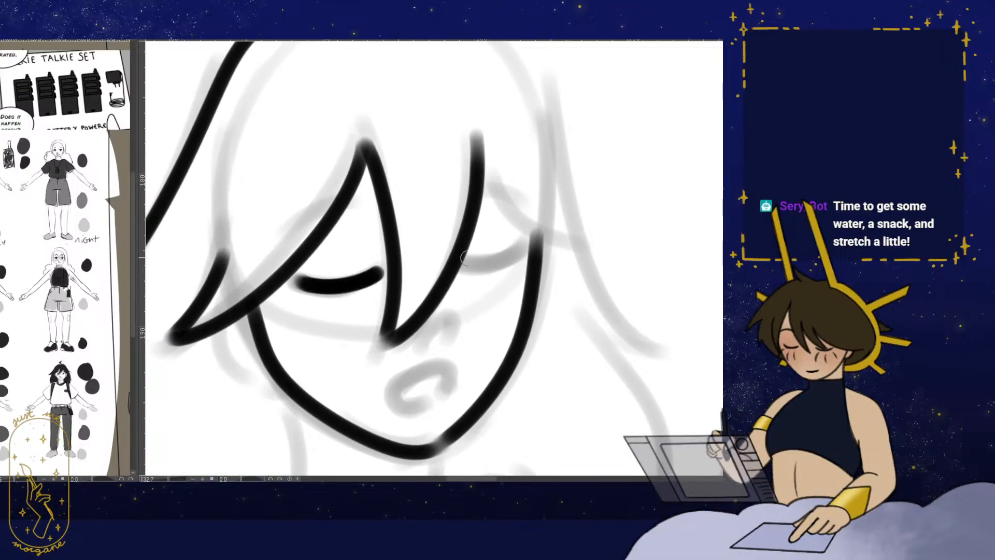
drag(340, 218, 371, 208)
scroll(422, 295, down, 2)
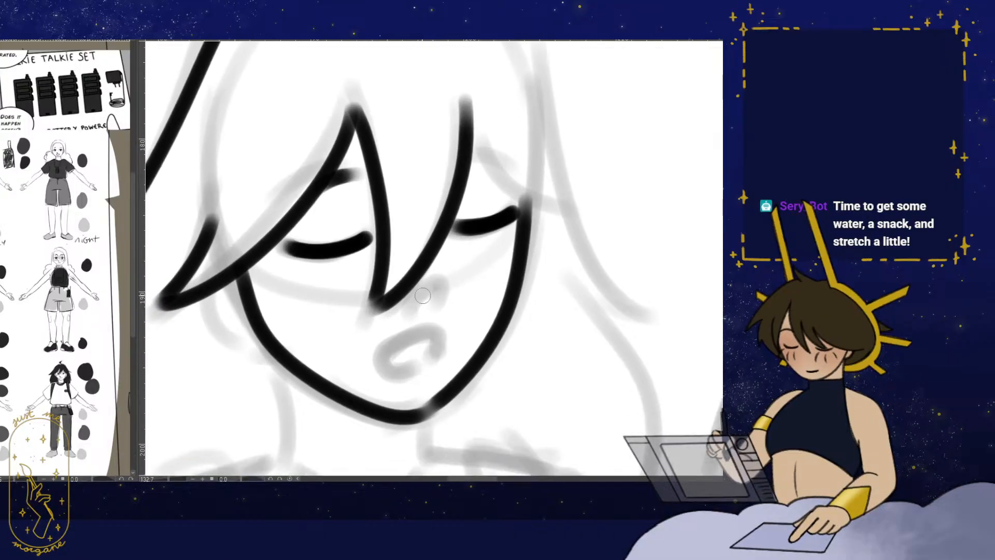
drag(434, 356, 425, 366)
scroll(404, 317, up, 2)
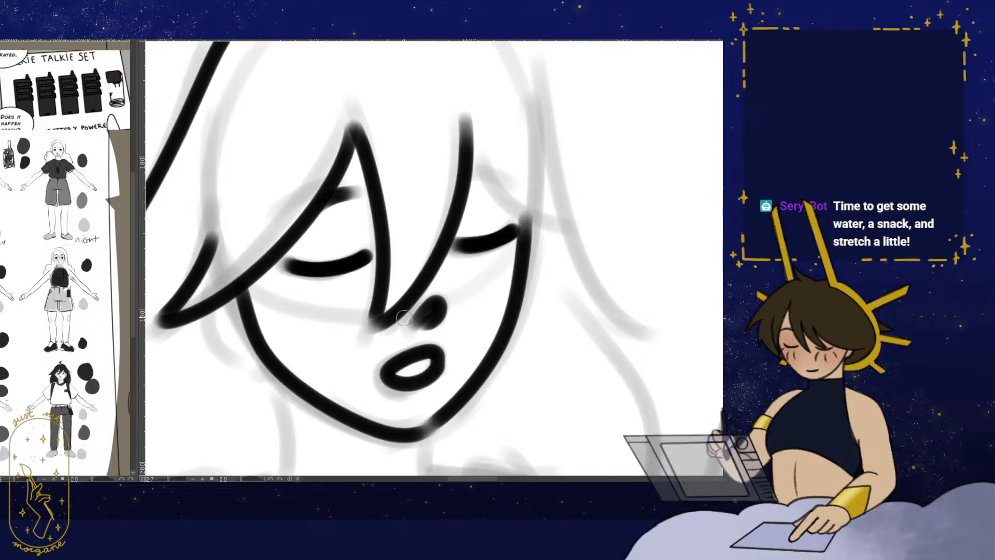
mouse_move(486, 296)
mouse_down()
mouse_move(373, 279)
mouse_move(414, 277)
mouse_up()
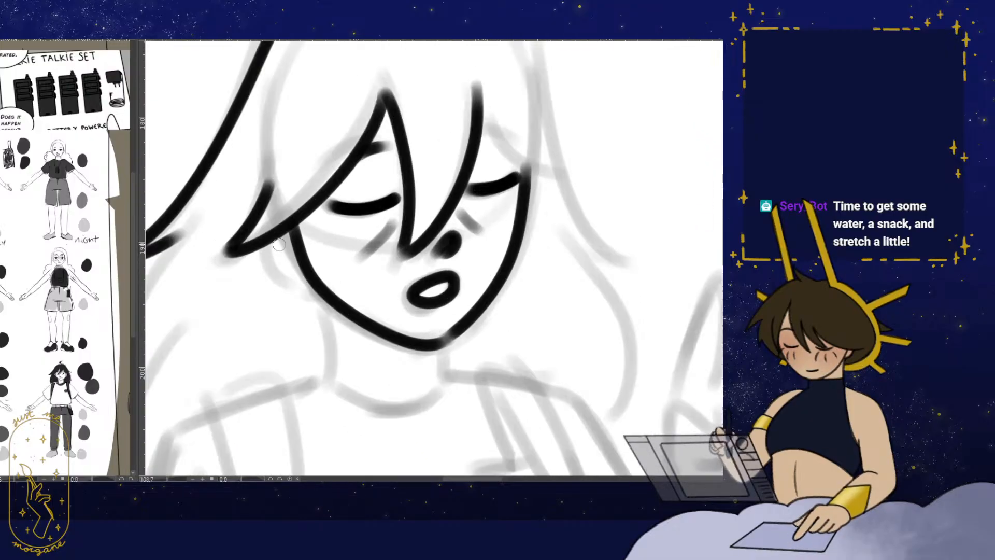
- Ink the ear beneath the bangs, both sides of the neck and the double-lined shirt collar
mouse_move(273, 244)
mouse_down()
mouse_move(316, 268)
mouse_move(360, 258)
mouse_up()
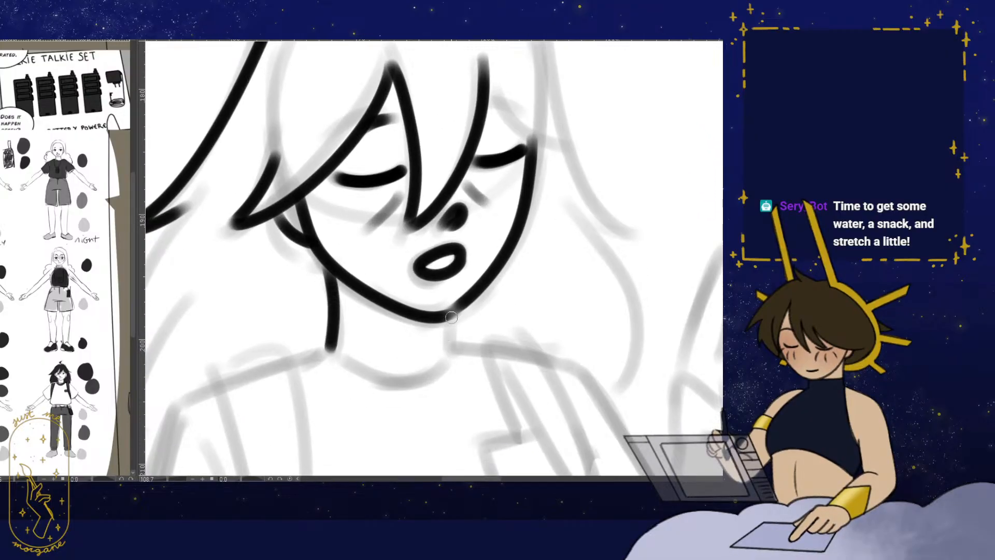
drag(450, 318, 454, 348)
scroll(453, 348, down, 1)
mouse_move(324, 333)
mouse_down()
mouse_move(341, 349)
mouse_move(424, 360)
mouse_move(456, 335)
mouse_up()
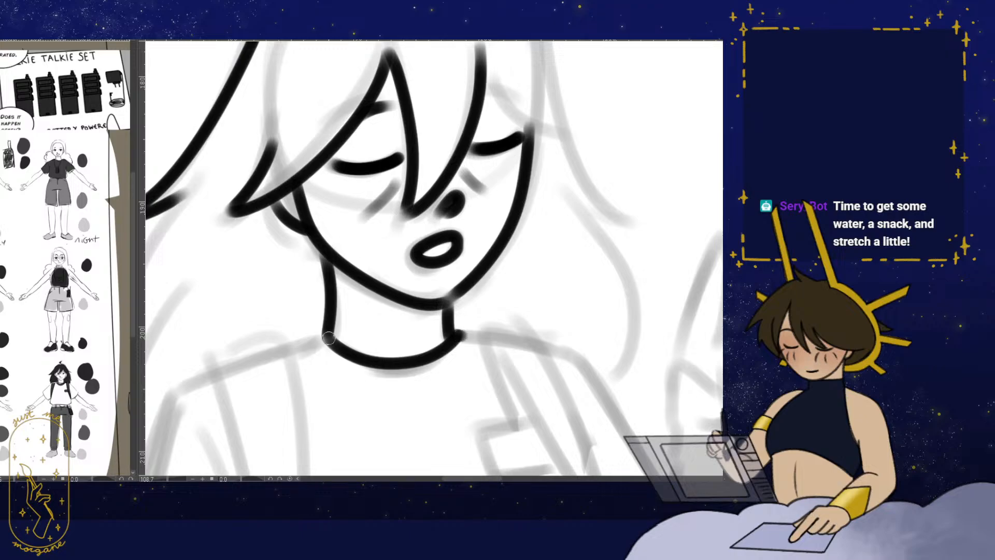
mouse_move(347, 370)
mouse_down()
mouse_move(465, 337)
mouse_move(393, 343)
mouse_up()
- Ink the shoulder away from the raised hand, with both edges of its backpack strap and the sleeve's outer edge
mouse_move(429, 431)
mouse_down()
mouse_move(415, 322)
mouse_move(437, 277)
mouse_up()
scroll(358, 258, up, 2)
mouse_move(371, 176)
mouse_down()
mouse_move(314, 191)
mouse_move(346, 304)
mouse_move(345, 413)
mouse_up()
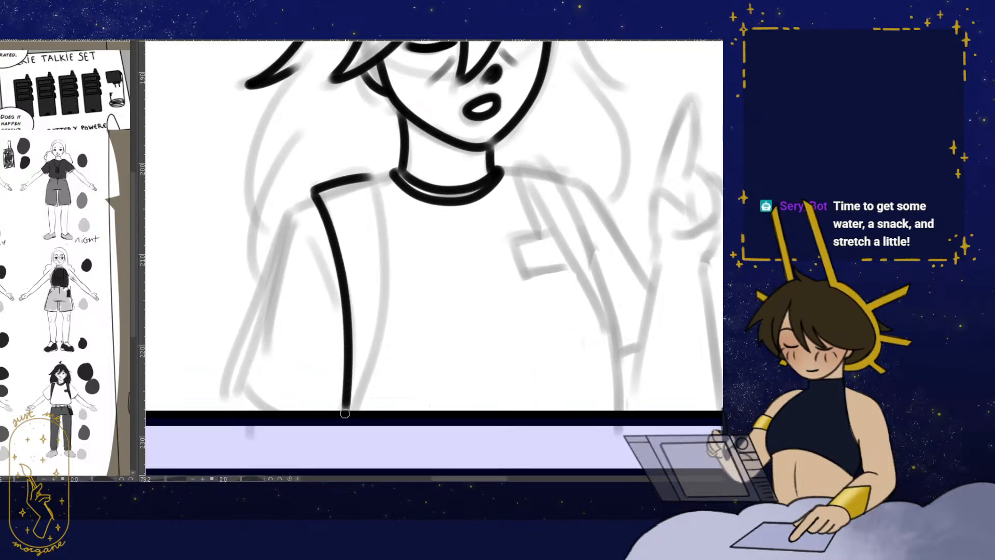
mouse_move(370, 178)
mouse_down()
mouse_move(379, 264)
mouse_move(362, 411)
mouse_up()
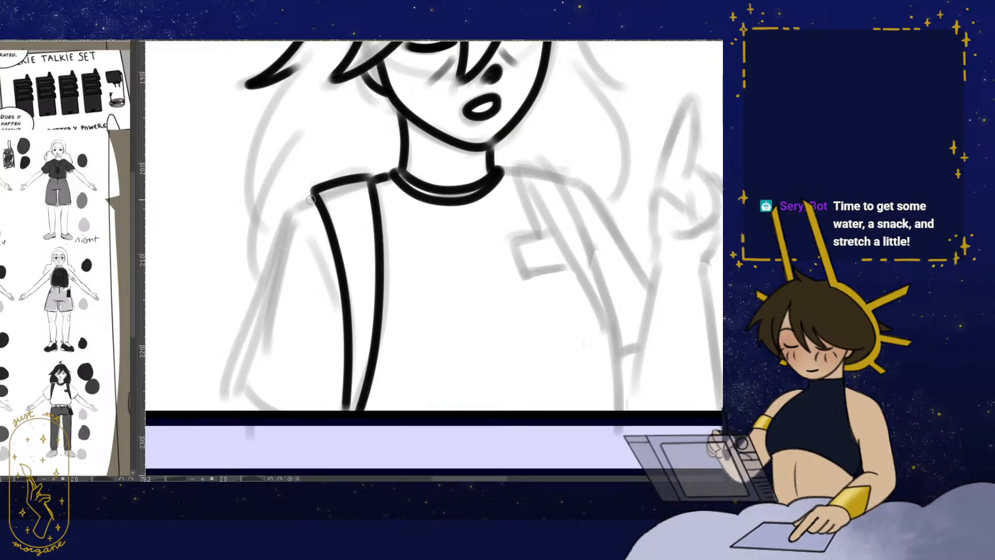
drag(269, 257, 261, 410)
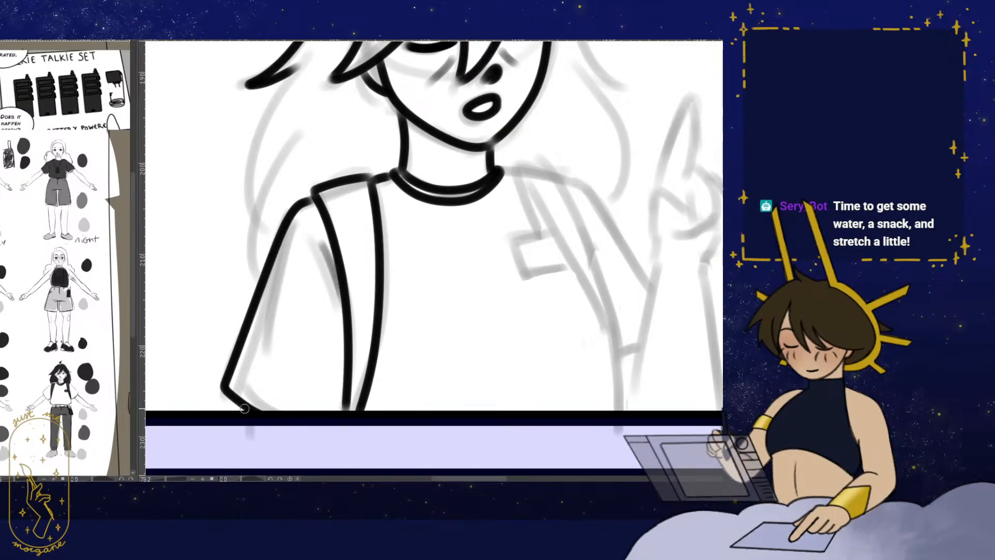
drag(320, 433, 266, 451)
- Flip the view and ink the raised arm's shoulder, its backpack strap and the small rectangular patch beside the strap
key(h)
drag(401, 290, 420, 316)
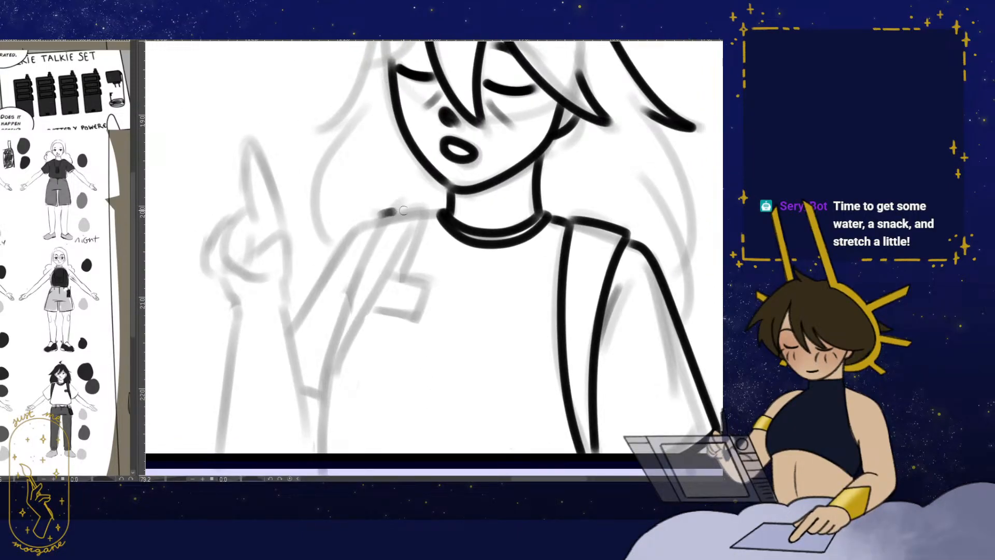
mouse_move(366, 239)
mouse_down()
mouse_move(323, 383)
mouse_move(429, 212)
mouse_up()
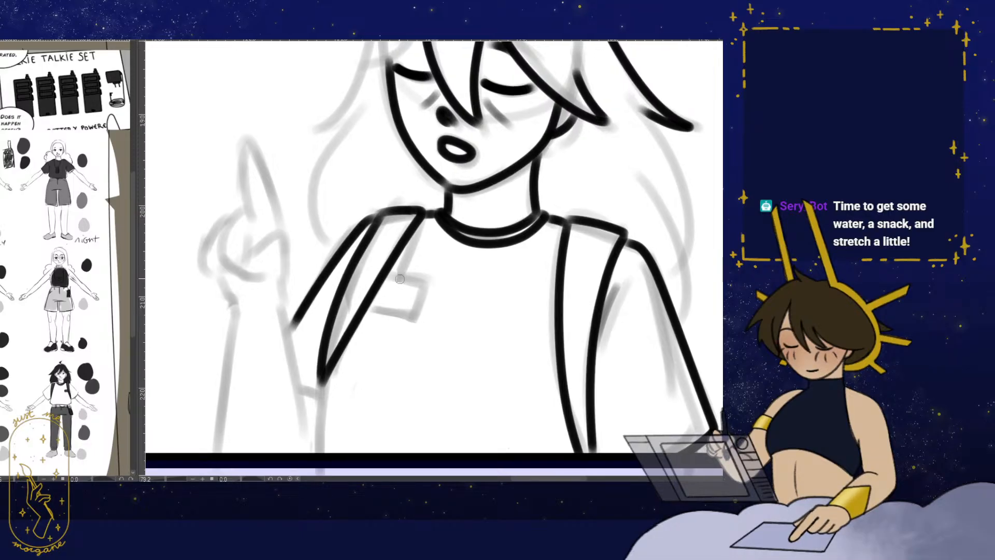
key(h)
mouse_move(561, 379)
mouse_down()
mouse_move(430, 366)
mouse_move(338, 428)
mouse_up()
- Ink the thumb and the curled fingers of the raised hand
scroll(409, 309, up, 4)
mouse_move(347, 265)
mouse_down()
mouse_move(366, 253)
mouse_move(391, 278)
mouse_up()
mouse_move(352, 330)
mouse_down()
mouse_move(383, 321)
mouse_move(402, 331)
mouse_up()
drag(405, 227, 402, 317)
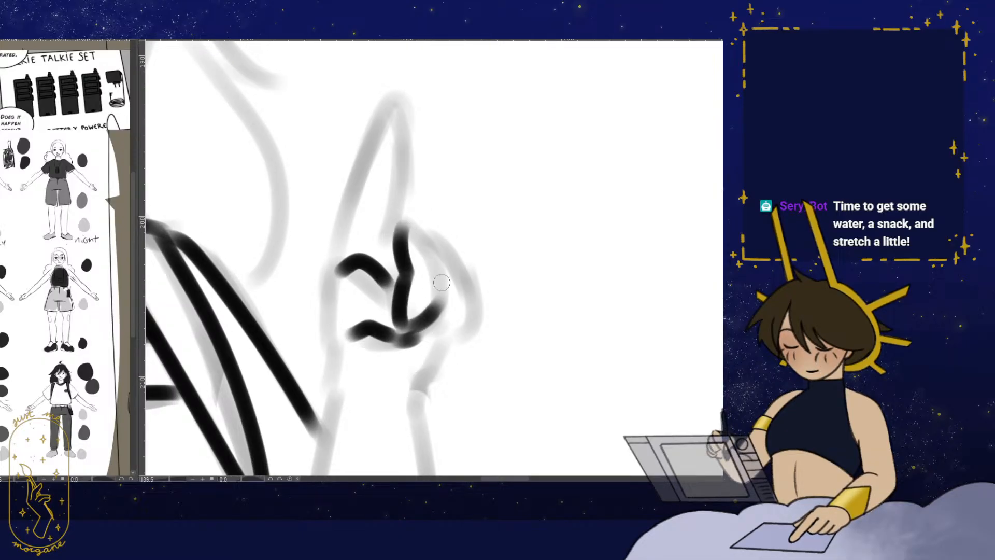
mouse_move(400, 230)
mouse_down()
mouse_move(440, 249)
mouse_move(424, 299)
mouse_move(460, 292)
mouse_move(430, 306)
mouse_move(450, 333)
mouse_up()
drag(440, 322, 447, 342)
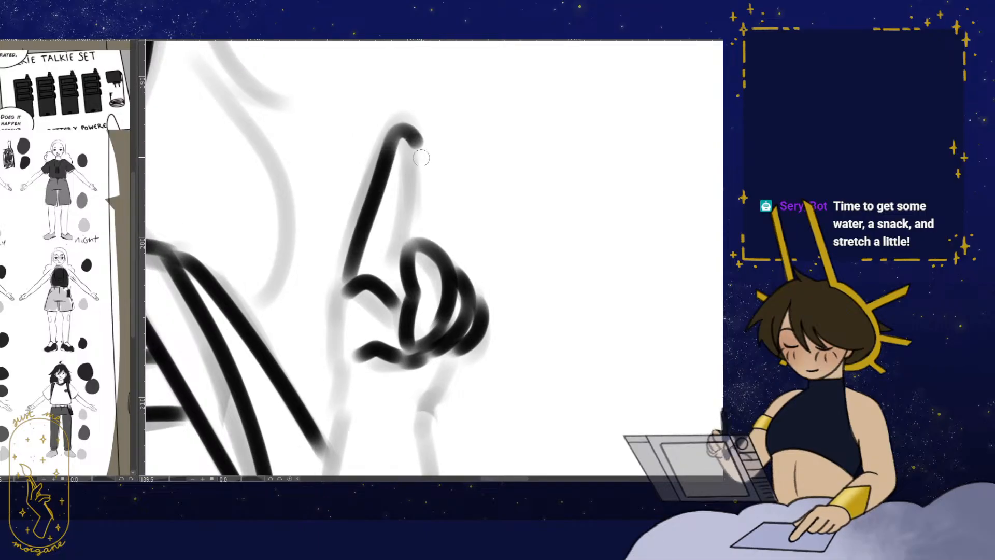
- Finish the raised index finger's outline and ink the hand's edge down to the wrist
drag(421, 158, 407, 248)
drag(435, 235, 446, 202)
mouse_move(365, 251)
mouse_down()
mouse_move(341, 276)
mouse_move(361, 351)
mouse_move(353, 296)
mouse_up()
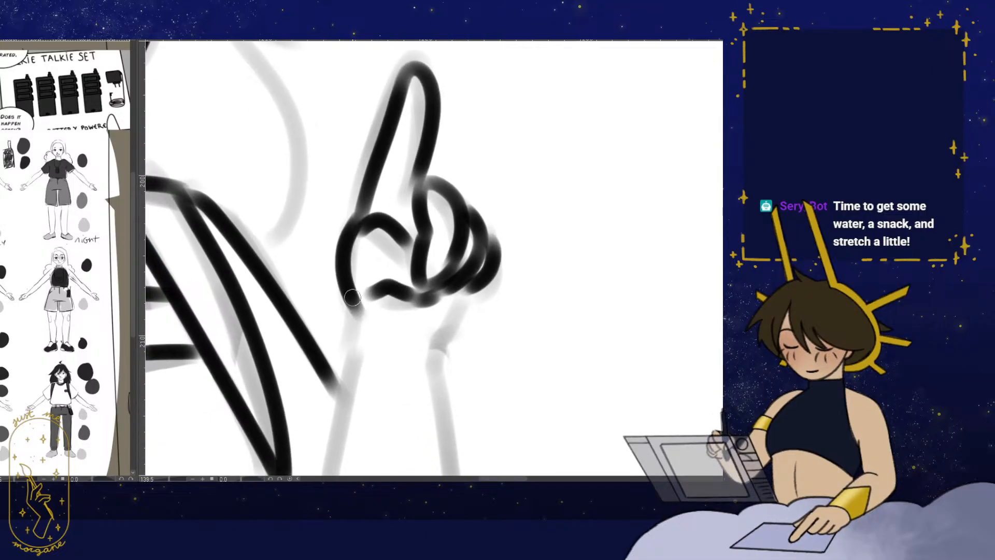
scroll(467, 289, down, 10)
scroll(449, 309, up, 6)
- Erase and redraw the line where the thumb meets the palm, and ink both edges of the palm to the wrist
key(e)
drag(404, 236, 387, 244)
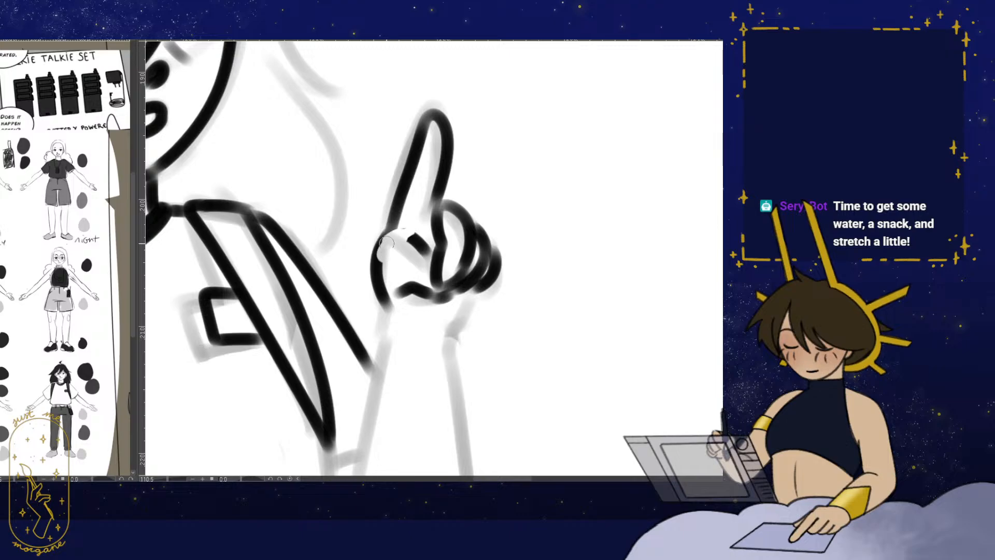
scroll(398, 236, up, 3)
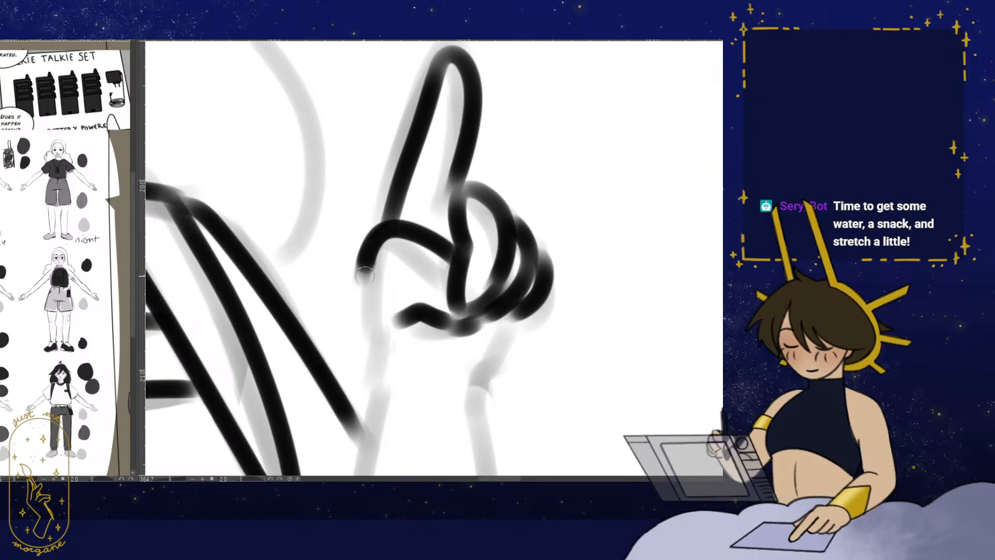
drag(364, 276, 375, 341)
scroll(449, 193, down, 3)
drag(492, 254, 458, 300)
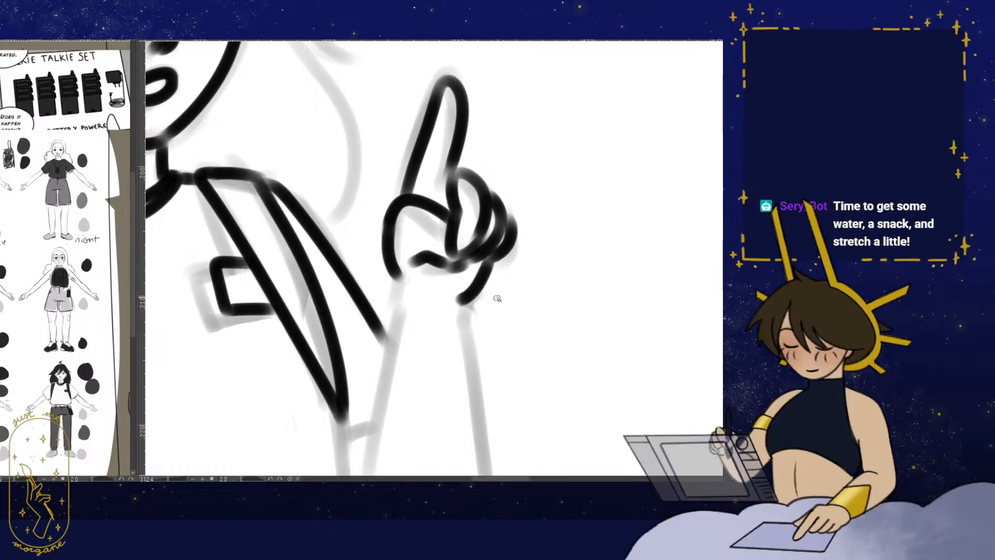
- Ink both sides of the raised forearm and the torso's side down to the panel border, redrawing the forearm's outer edge
scroll(497, 298, down, 2)
drag(405, 218, 371, 355)
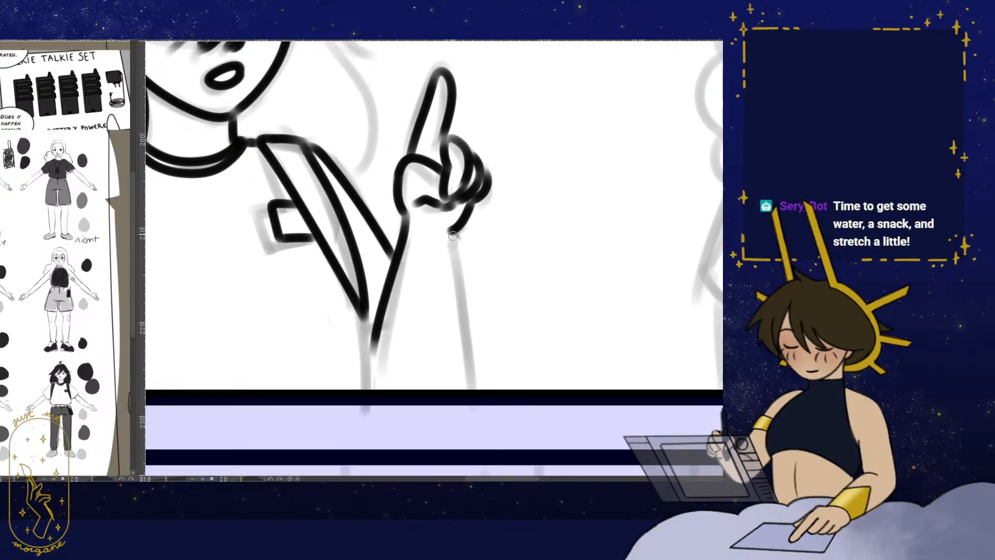
drag(452, 236, 446, 392)
drag(448, 234, 442, 389)
drag(418, 331, 418, 335)
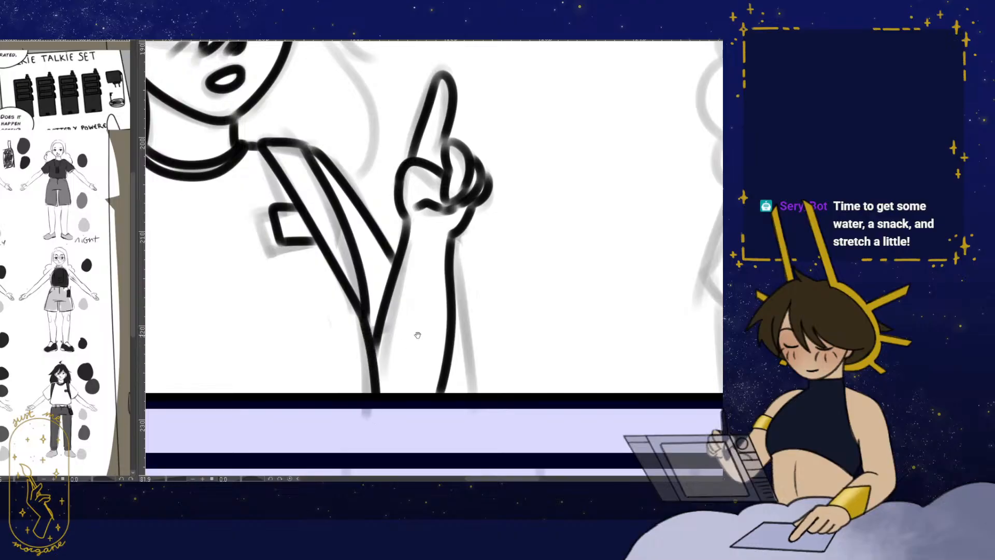
- Replace the lowered arm's sleeve end with a curved hem running from the outer corner to the backpack strap
scroll(417, 335, down, 2)
scroll(455, 316, down, 1)
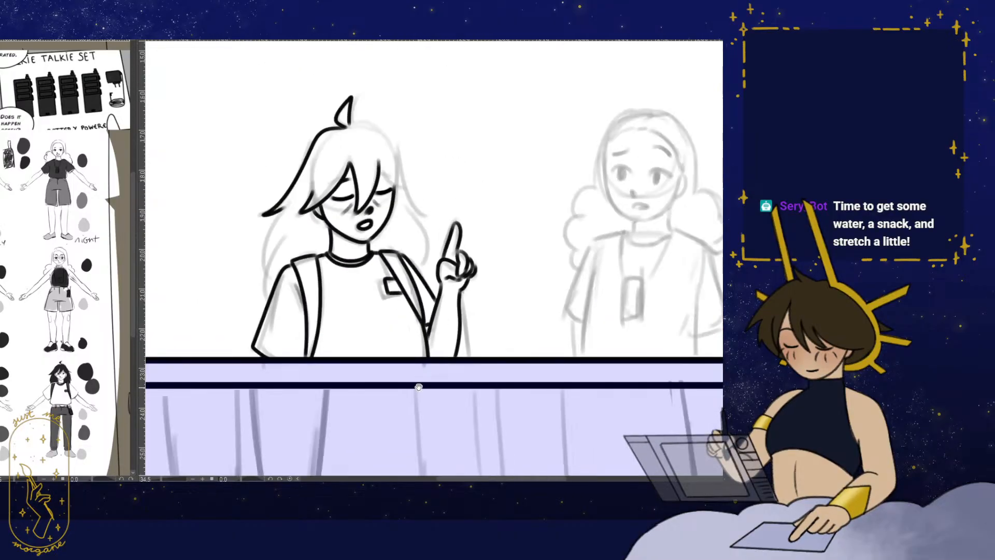
drag(404, 333, 407, 363)
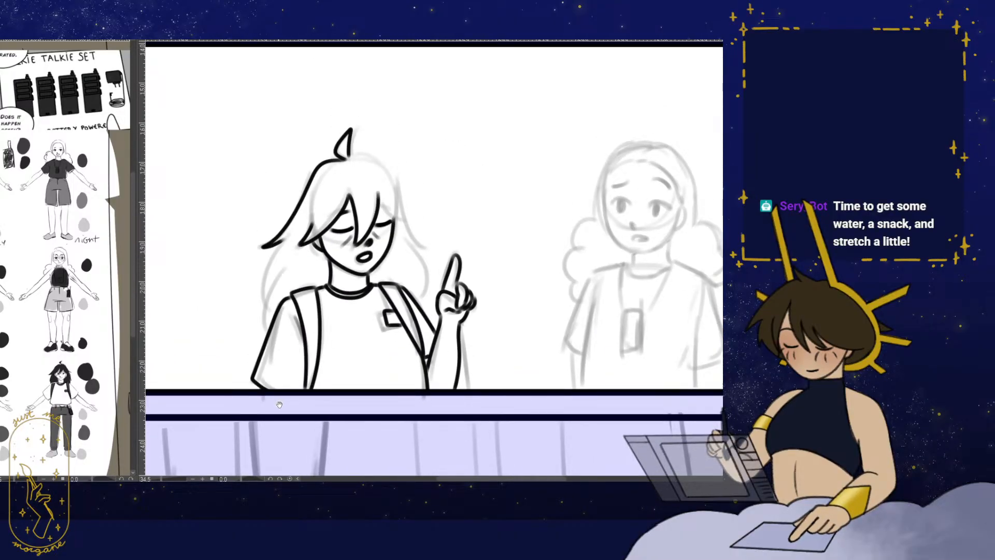
drag(280, 405, 292, 394)
key(ctrl+z)
key(h)
drag(497, 380, 584, 358)
mouse_move(584, 359)
mouse_down()
mouse_move(502, 383)
mouse_move(350, 353)
mouse_move(472, 353)
mouse_move(463, 361)
mouse_up()
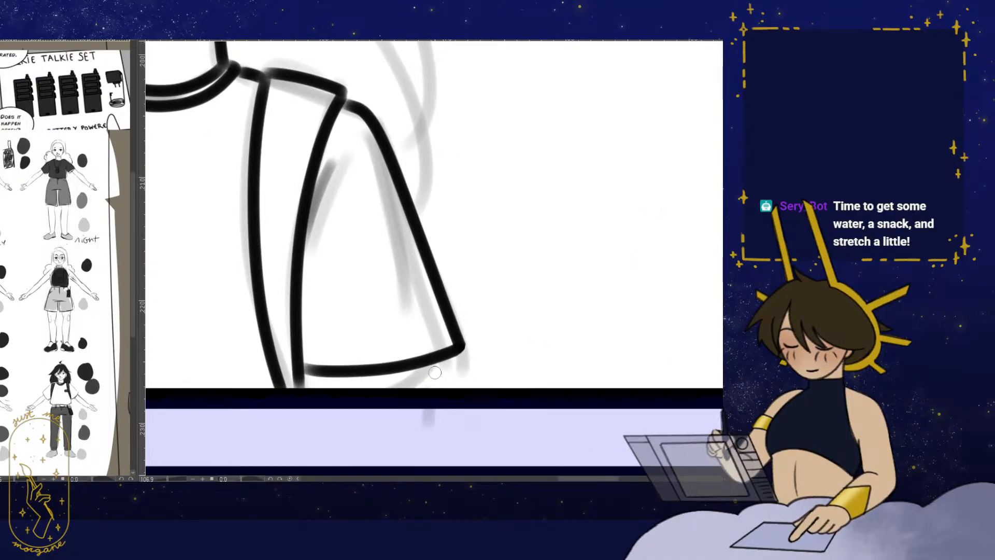
key(h)
drag(462, 357, 334, 369)
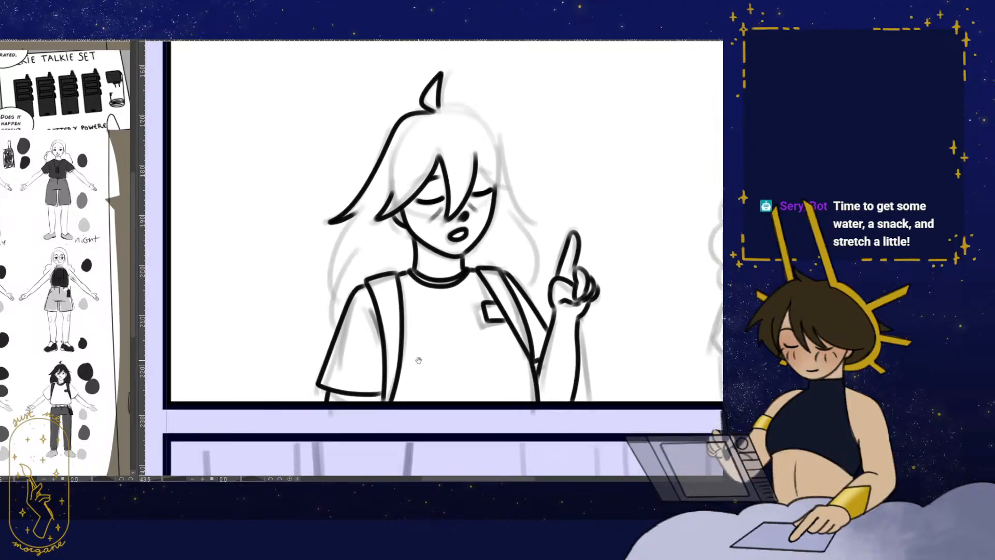
- Ink the long hair locks falling behind the shoulder of the lowered arm
drag(417, 365, 395, 367)
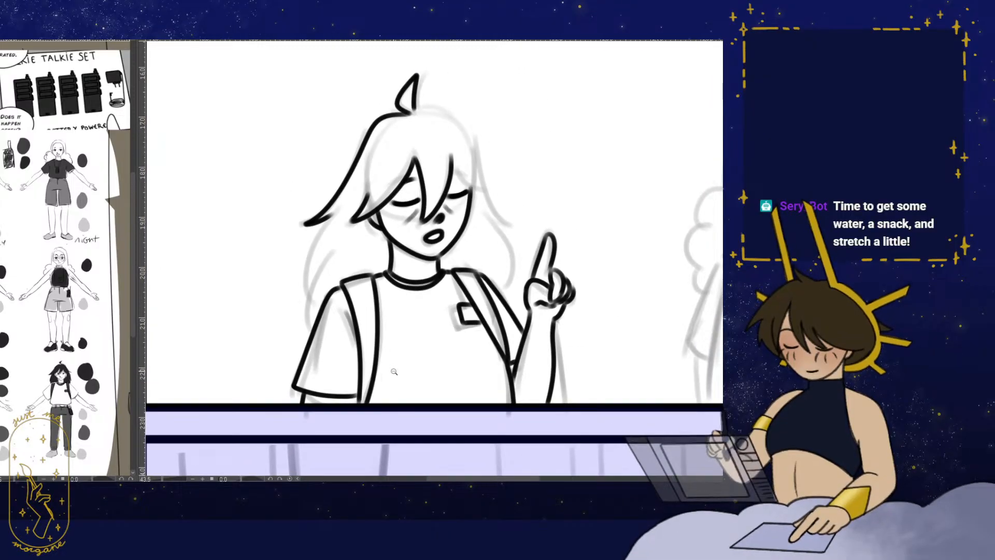
mouse_move(330, 259)
mouse_down()
mouse_move(334, 300)
mouse_move(359, 254)
mouse_up()
mouse_move(336, 221)
mouse_down()
mouse_move(285, 329)
mouse_move(321, 399)
mouse_up()
- Flip the view, ink the remaining curve of the head top from the tuft, and add the side bang across the temple
key(h)
drag(346, 163, 400, 291)
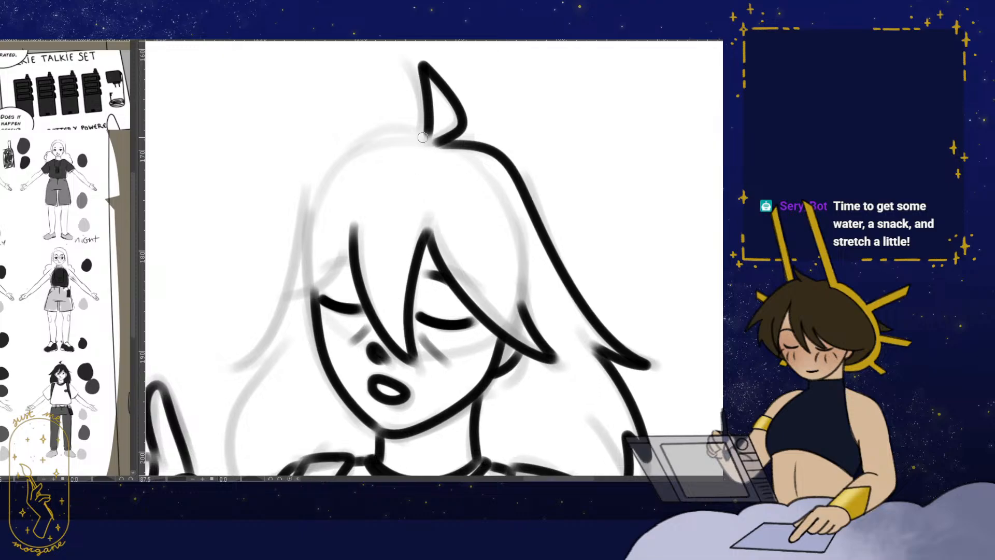
drag(425, 138, 371, 143)
key(ctrl+z)
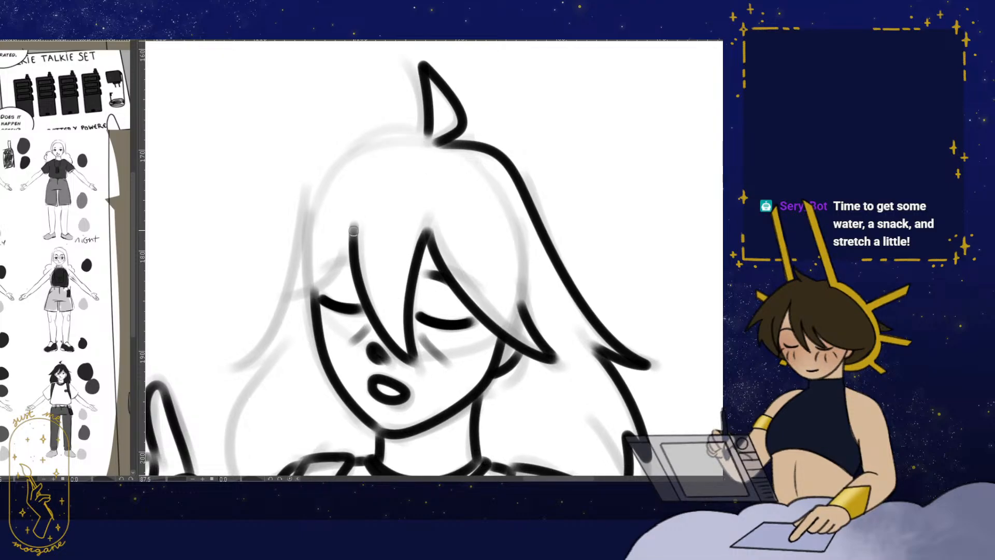
drag(326, 276, 256, 314)
drag(296, 283, 292, 287)
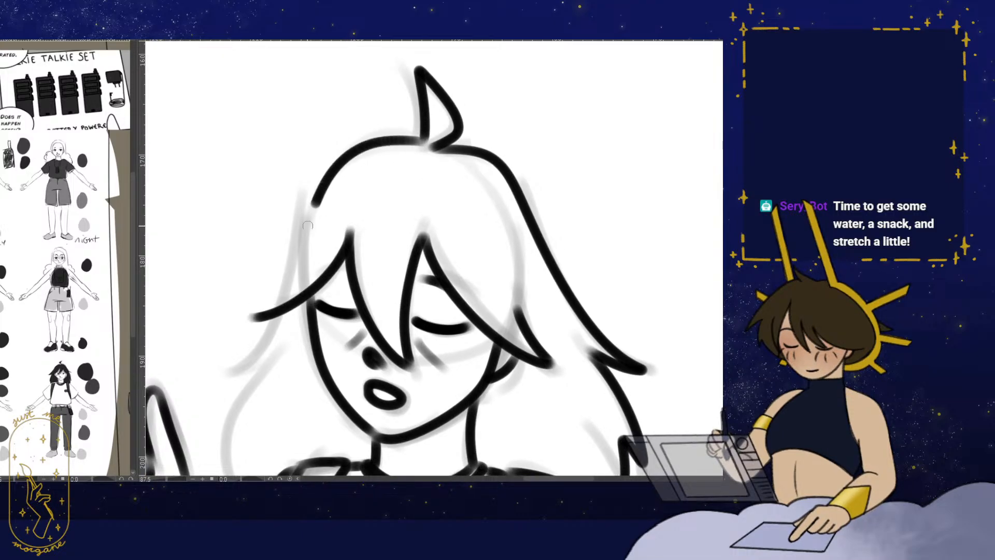
- Ink the remaining long hair locks on the raised hand's side down to the shoulder
mouse_move(320, 321)
mouse_down()
mouse_move(364, 222)
mouse_move(258, 308)
mouse_move(293, 446)
mouse_up()
scroll(331, 226, up, 2)
scroll(327, 329, down, 6)
key(h)
scroll(495, 386, down, 5)
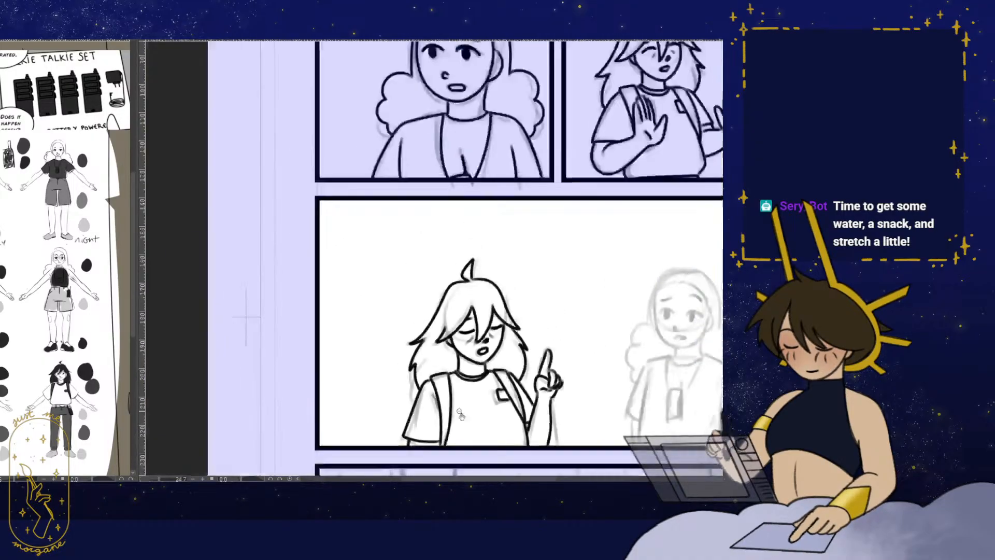
- Ink the long-necked listener's mouth, nose, upper eyelids and pupils over the sketch on the third panel's other side
mouse_move(467, 442)
mouse_down()
mouse_move(376, 382)
mouse_move(270, 389)
mouse_up()
drag(457, 260, 416, 275)
scroll(428, 264, up, 5)
scroll(409, 268, up, 5)
mouse_move(372, 327)
mouse_down()
mouse_move(381, 339)
mouse_move(418, 327)
mouse_up()
drag(377, 366, 398, 367)
mouse_move(466, 248)
mouse_down()
mouse_move(456, 312)
mouse_move(493, 291)
mouse_move(421, 290)
mouse_up()
drag(493, 298, 499, 301)
mouse_move(366, 288)
mouse_down()
mouse_move(279, 292)
mouse_move(368, 285)
mouse_up()
mouse_move(305, 284)
mouse_down()
mouse_move(330, 316)
mouse_move(324, 303)
mouse_up()
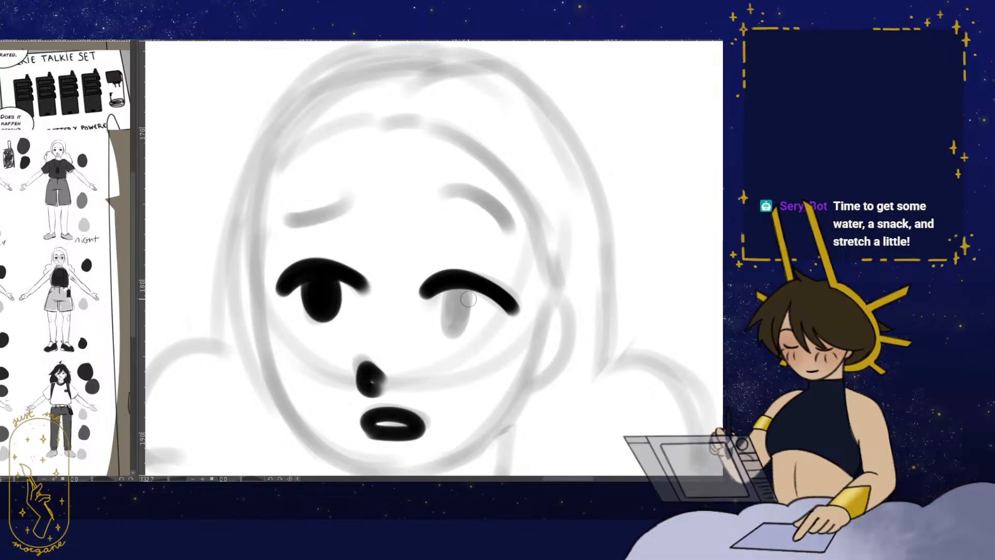
mouse_move(458, 290)
mouse_down()
mouse_move(473, 306)
mouse_move(490, 304)
mouse_up()
- Ink the listener's eyebrows and the full oval outline of the face, flipping and rotating the canvas as needed
mouse_move(451, 221)
mouse_down()
mouse_move(463, 218)
mouse_move(389, 242)
mouse_up()
drag(484, 398, 306, 331)
mouse_move(450, 226)
mouse_down()
mouse_move(534, 215)
mouse_move(422, 163)
mouse_up()
drag(227, 264, 218, 361)
key(h)
mouse_move(432, 420)
mouse_down()
mouse_move(333, 415)
mouse_move(293, 179)
mouse_move(332, 147)
mouse_up()
drag(375, 217, 426, 271)
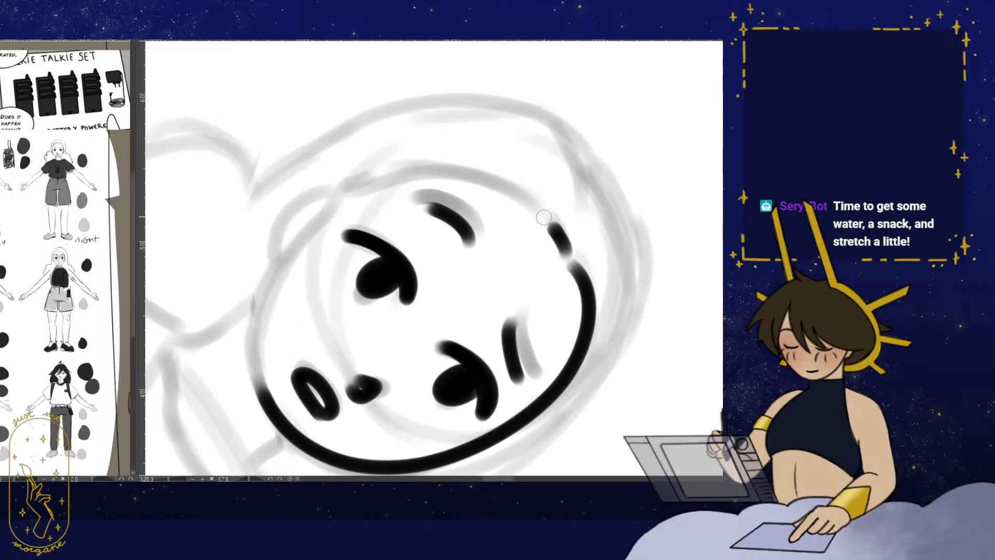
mouse_move(384, 186)
mouse_down()
mouse_move(256, 339)
mouse_move(261, 392)
mouse_up()
key(ctrl+@)
key(h)
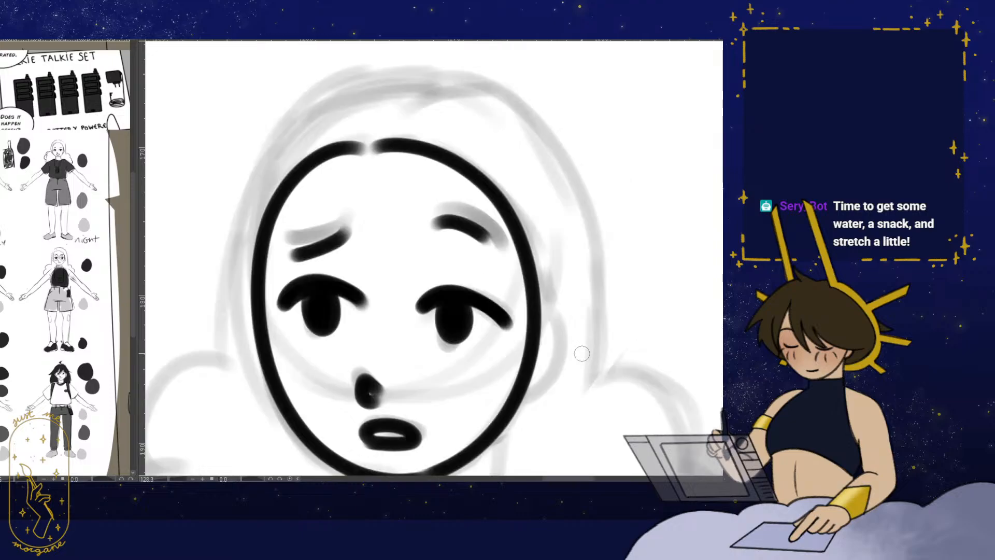
- Ink the listener's ear, both sides of the neck and the curved shirt collar
mouse_move(578, 353)
mouse_down()
mouse_move(483, 267)
mouse_move(439, 293)
mouse_move(440, 354)
mouse_up()
key(ctrl+minus)
key(ctrl+minus)
key(ctrl+minus)
key(ctrl+plus)
key(ctrl+plus)
mouse_move(325, 329)
mouse_down()
mouse_move(318, 364)
mouse_move(400, 376)
mouse_move(442, 353)
mouse_up()
drag(444, 358, 436, 362)
scroll(434, 362, down, 1)
- Ink the walkie-talkie on the chest with its slanted body, side edge, button rows and antenna
mouse_move(394, 422)
mouse_down()
mouse_move(404, 306)
mouse_move(382, 299)
mouse_move(423, 302)
mouse_up()
scroll(392, 318, up, 2)
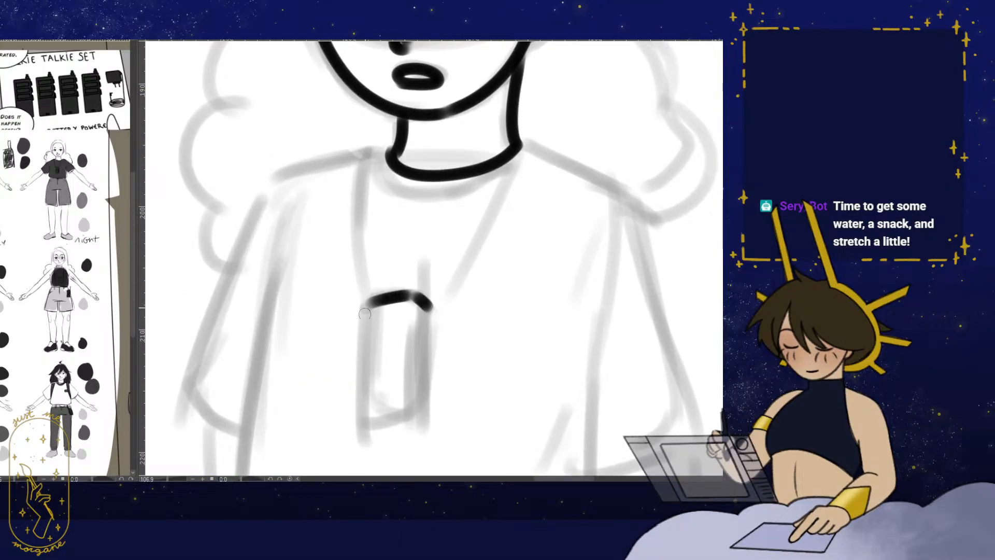
drag(364, 314, 392, 409)
drag(427, 309, 410, 415)
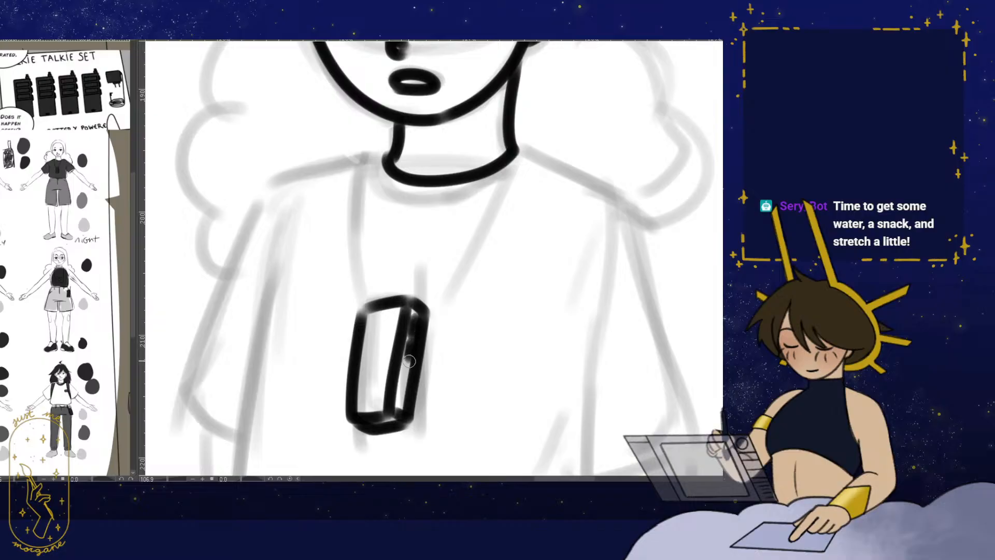
drag(409, 361, 406, 377)
drag(368, 321, 391, 318)
drag(368, 336, 390, 331)
mouse_move(367, 349)
mouse_down()
mouse_move(390, 344)
mouse_move(386, 358)
mouse_up()
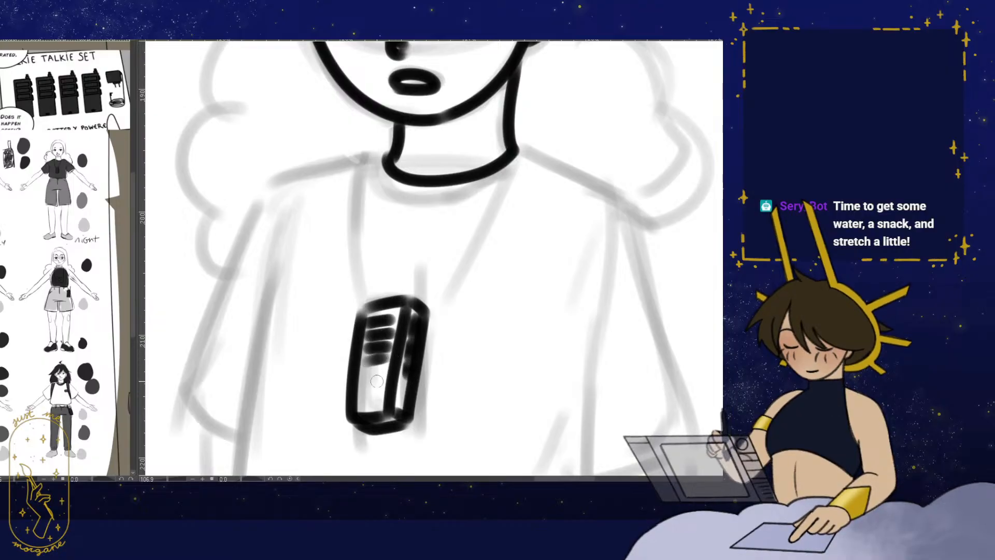
drag(363, 407, 378, 404)
mouse_move(414, 298)
mouse_down()
mouse_move(421, 258)
mouse_move(414, 298)
mouse_up()
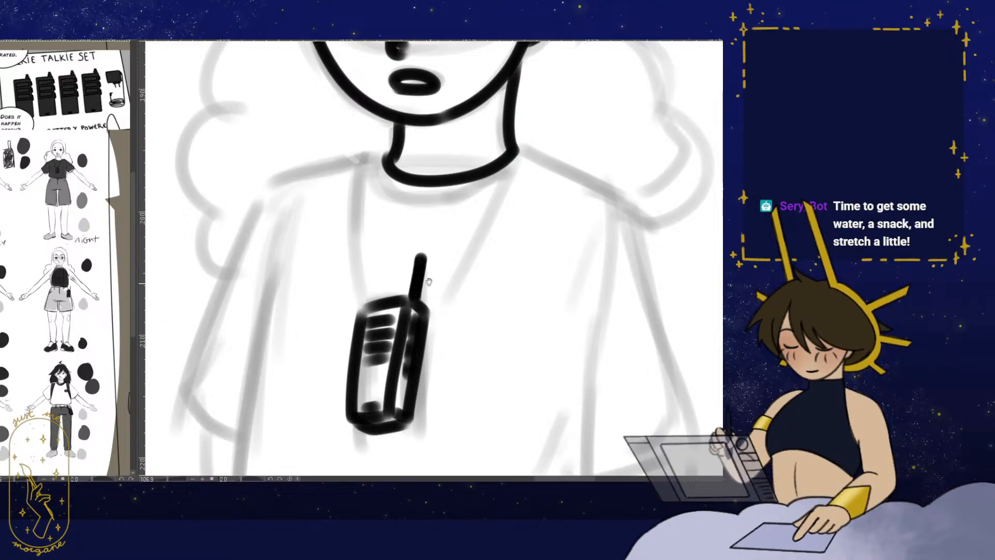
- Ink both sides of the neck cord from the collar down to the walkie-talkie
drag(521, 151, 429, 315)
scroll(464, 293, down, 2)
scroll(453, 323, down, 3)
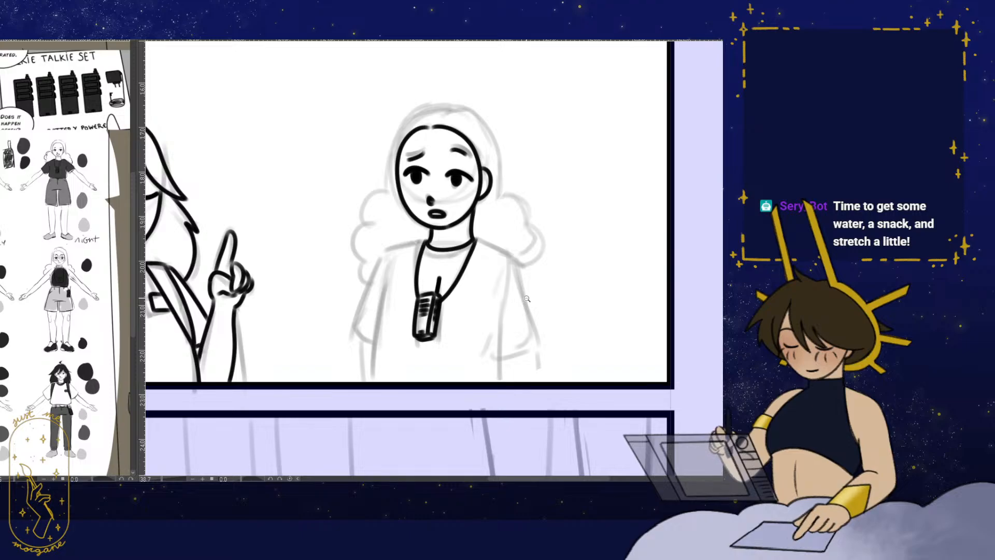
- Ink the shoulder, short sleeve, torso edge and forearm on the side opposite the listener's ear
mouse_move(444, 287)
mouse_down()
mouse_move(421, 268)
mouse_move(452, 267)
mouse_up()
drag(423, 161, 337, 183)
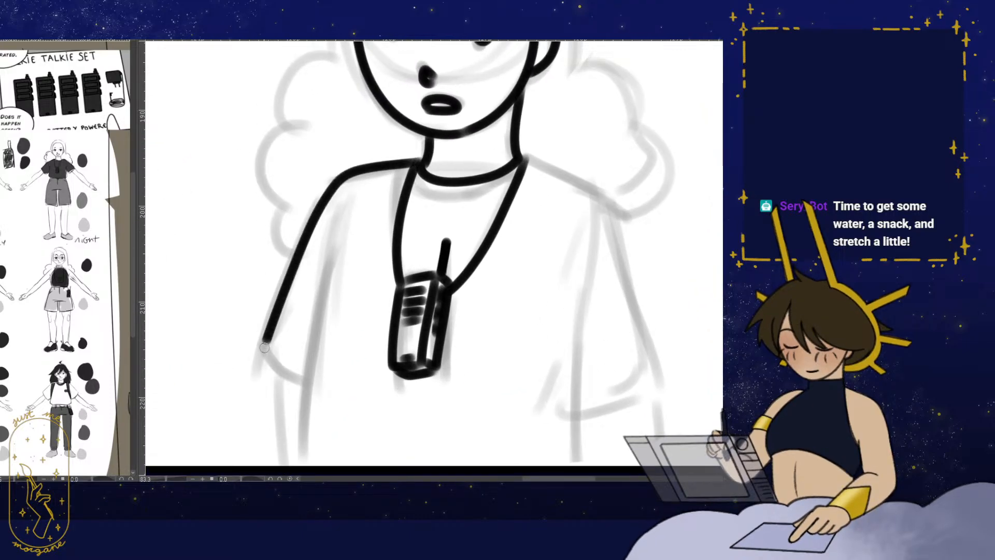
drag(265, 347, 302, 376)
drag(334, 358, 348, 279)
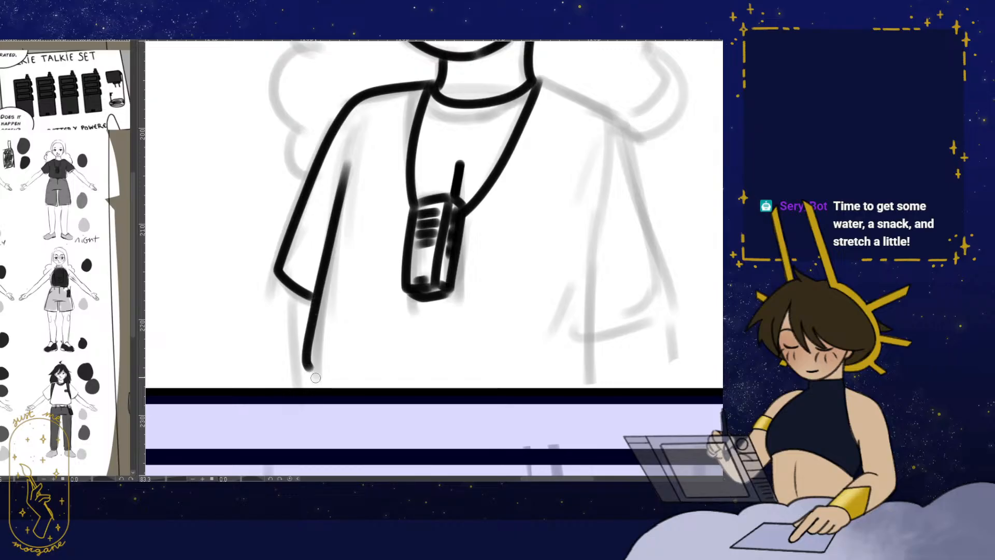
drag(315, 377, 331, 387)
drag(367, 329, 376, 306)
drag(300, 271, 301, 366)
- Flip the view and ink the shoulder, sleeve and torso edge on the listener's ear side
key(h)
drag(365, 260, 418, 330)
mouse_move(328, 142)
mouse_down()
mouse_move(254, 303)
mouse_move(324, 386)
mouse_up()
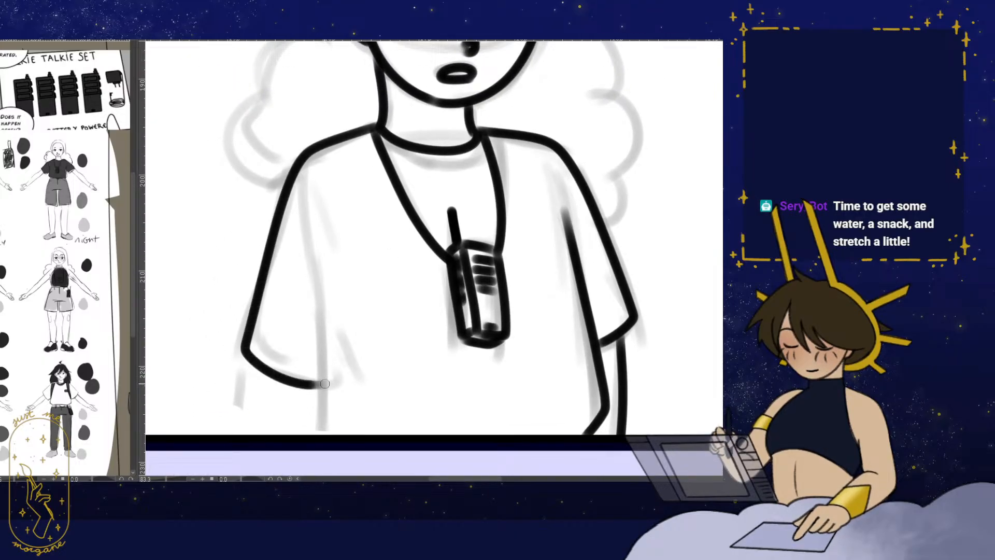
mouse_move(324, 280)
mouse_down()
mouse_move(324, 260)
mouse_move(328, 428)
mouse_up()
key(h)
- Redraw the ear-side sleeve hem higher up and ink the arm line below it
drag(527, 387, 441, 373)
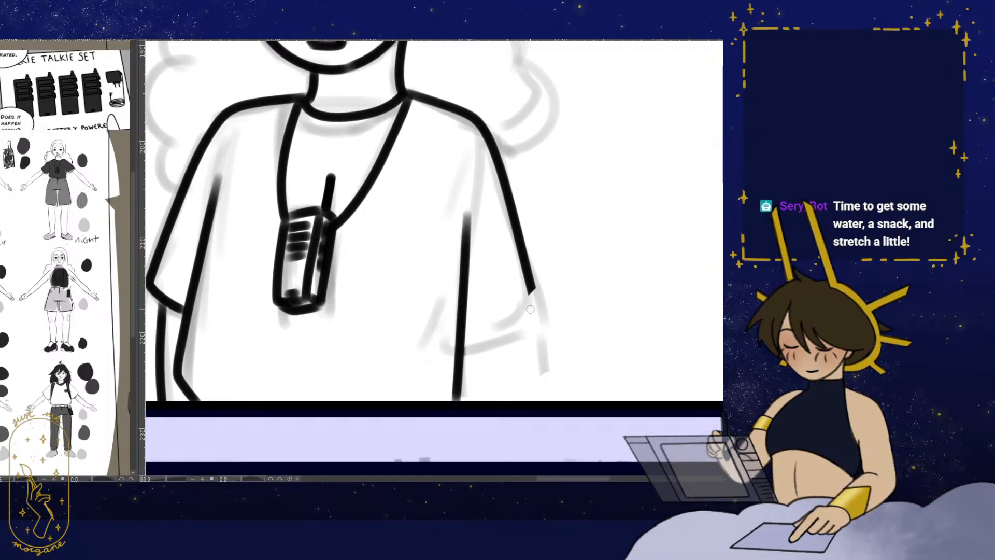
scroll(530, 310, up, 3)
drag(439, 336, 536, 286)
mouse_move(444, 364)
mouse_down()
mouse_move(434, 343)
mouse_move(507, 335)
mouse_up()
key(h)
drag(409, 290, 404, 422)
drag(466, 356, 374, 254)
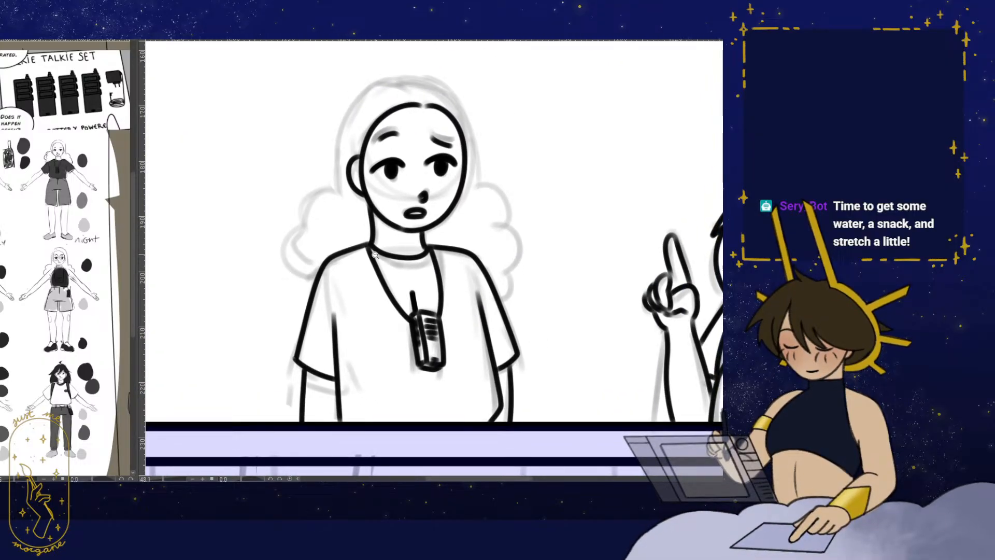
- Ink the hair's outer contour on the ear side, from the crown down through the puffy curls to the shoulder
drag(371, 207, 364, 249)
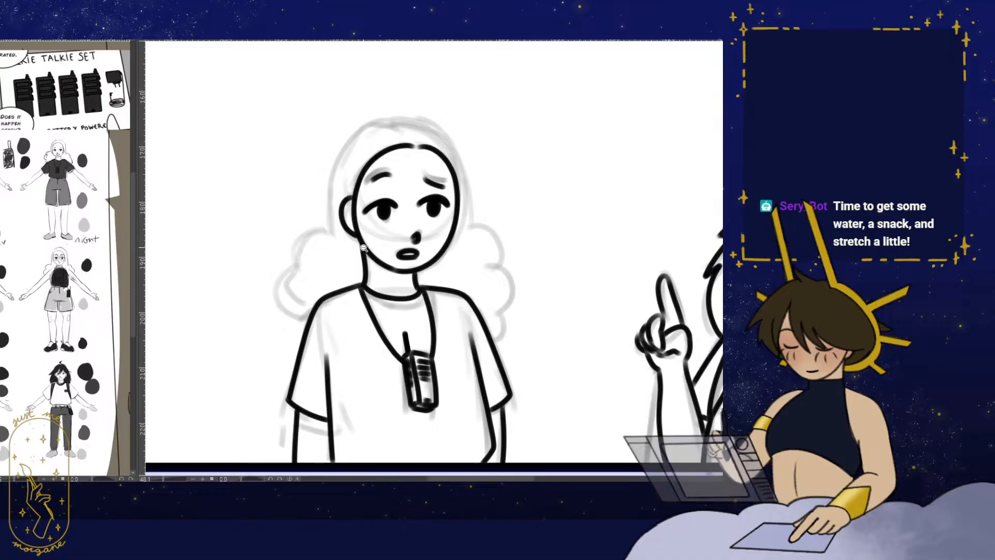
mouse_move(388, 180)
mouse_down()
mouse_move(388, 189)
mouse_move(380, 115)
mouse_move(295, 244)
mouse_move(296, 281)
mouse_up()
drag(301, 283, 351, 214)
drag(350, 213, 341, 209)
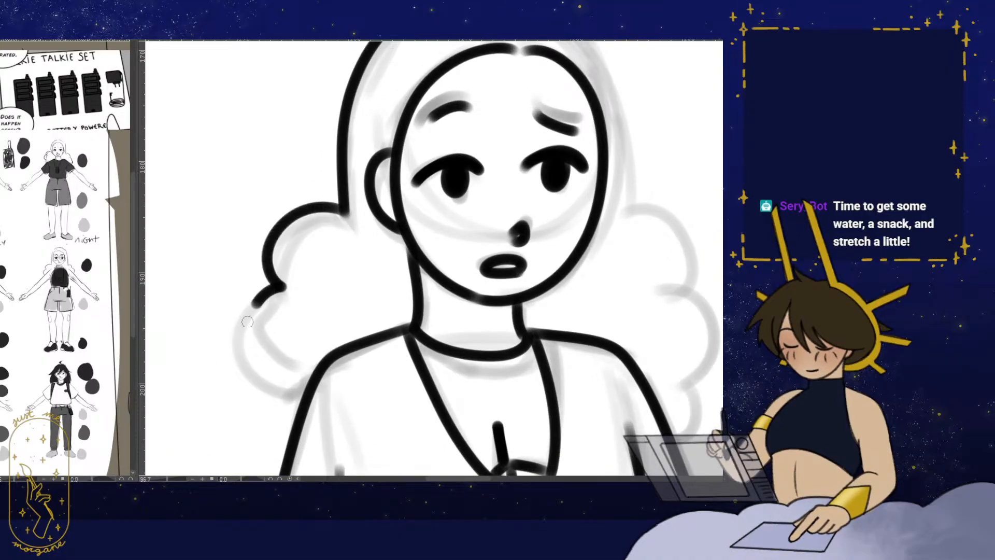
mouse_move(248, 322)
mouse_down()
mouse_move(284, 376)
mouse_move(311, 329)
mouse_move(304, 378)
mouse_up()
- Flip the view and ink the rest of the hair crown and the puffy curls on the opposite side
key(h)
drag(397, 192, 434, 308)
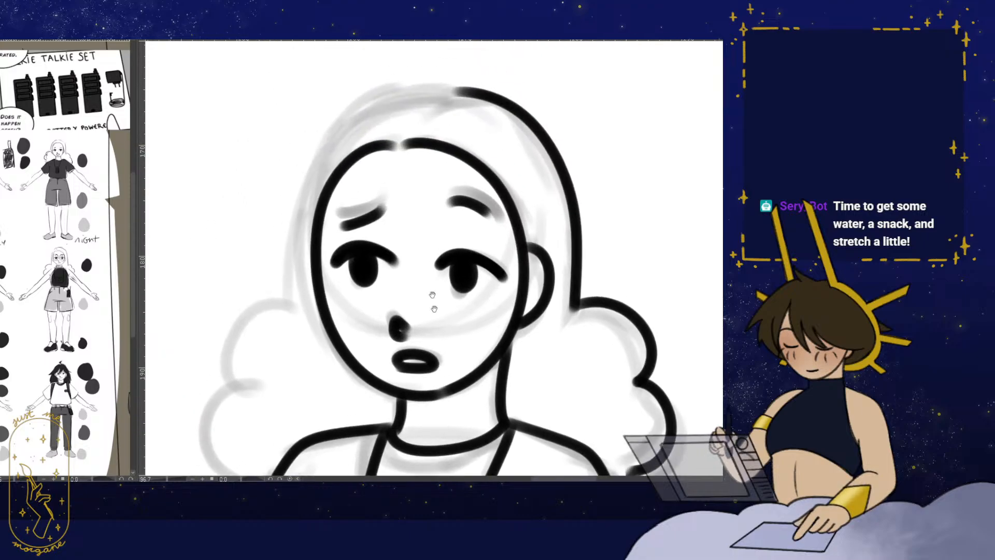
drag(461, 92, 406, 91)
drag(295, 271, 299, 310)
mouse_move(313, 303)
mouse_down()
mouse_move(363, 201)
mouse_move(289, 187)
mouse_up()
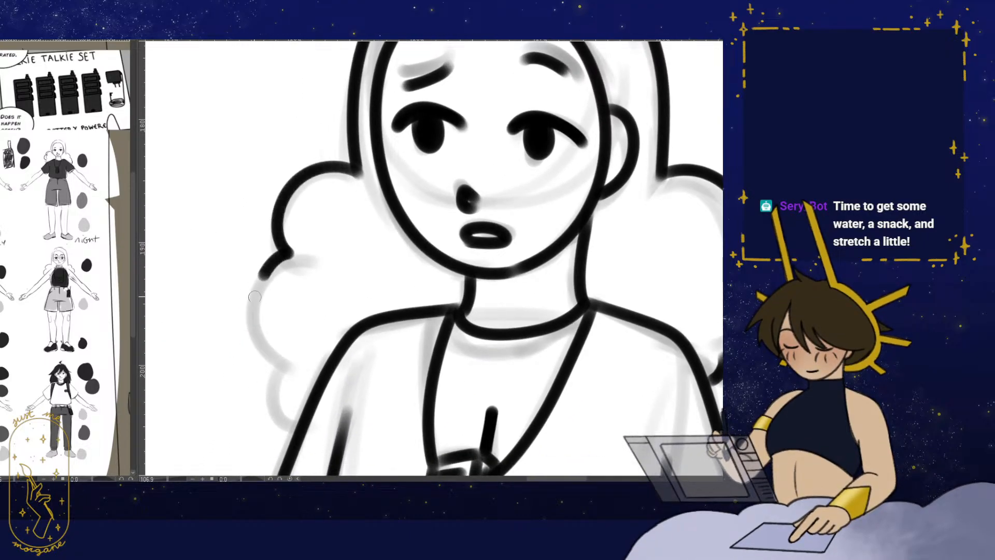
drag(254, 297, 288, 367)
mouse_move(310, 340)
mouse_down()
mouse_move(312, 309)
mouse_move(289, 350)
mouse_move(308, 368)
mouse_up()
- Switch to the page's last panel with the standing feet and hide its speech bubbles
drag(380, 298, 305, 342)
drag(408, 393, 422, 361)
drag(449, 345, 408, 364)
drag(439, 380, 429, 310)
mouse_move(429, 402)
mouse_down()
mouse_move(452, 333)
mouse_move(448, 397)
mouse_up()
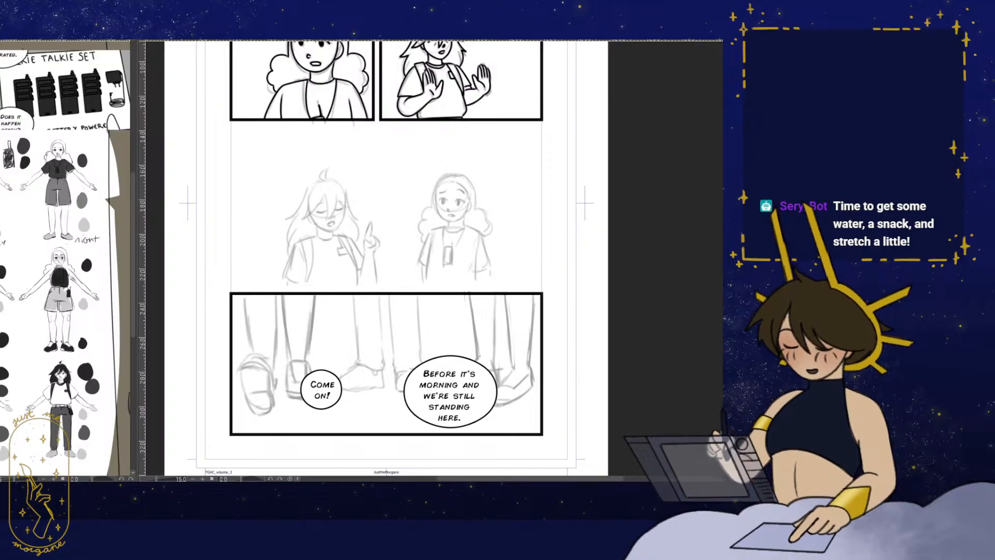
drag(423, 395, 406, 343)
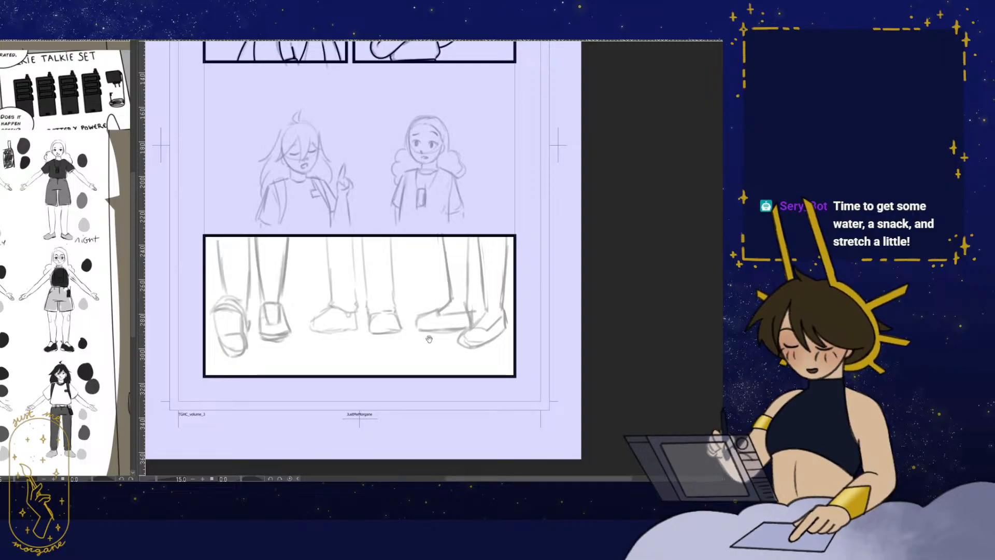
drag(433, 342, 426, 342)
- Ink the outer edges and bottom hems of the two middle trouser legs, plus the squarer leg's inner edge
drag(361, 283, 385, 269)
drag(347, 274, 351, 222)
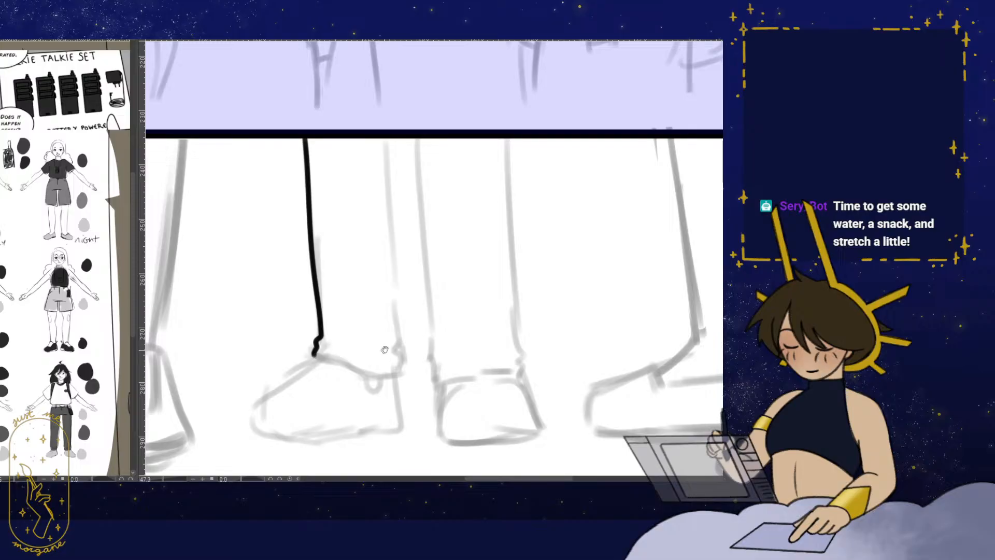
mouse_move(385, 349)
mouse_down()
mouse_move(398, 339)
mouse_move(383, 335)
mouse_up()
drag(317, 342, 416, 368)
mouse_move(431, 369)
mouse_down()
mouse_move(400, 369)
mouse_move(532, 357)
mouse_up()
drag(454, 377, 396, 401)
key(h)
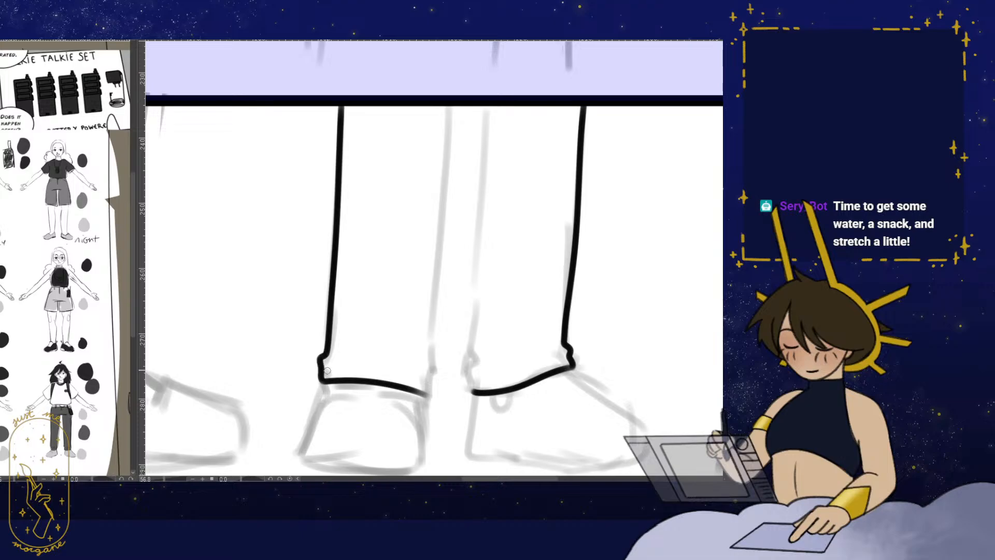
drag(449, 196, 428, 195)
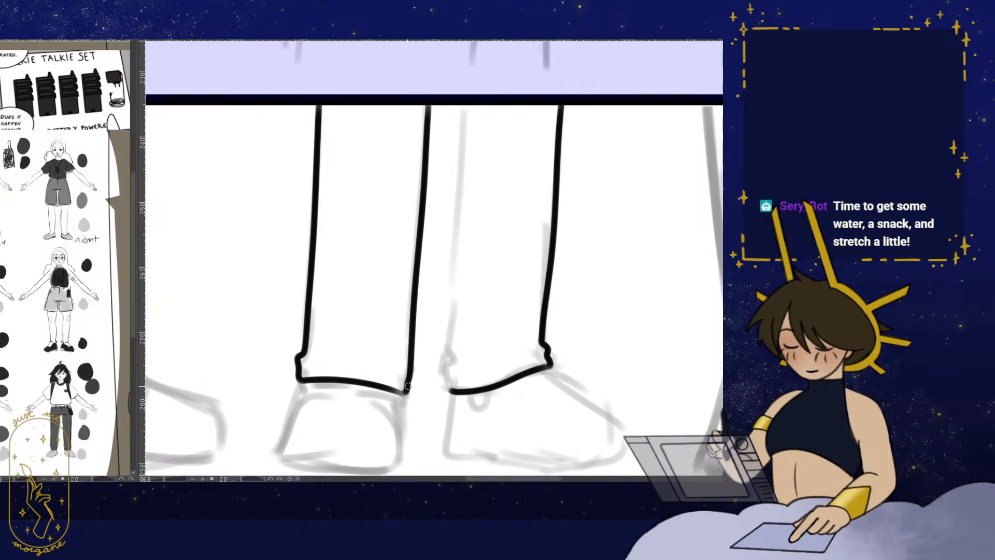
- Ink the remaining back edge and bulging cuff of the middle trouser leg above the side-view shoe
key(h)
drag(432, 341, 407, 344)
drag(404, 392, 408, 385)
mouse_move(425, 358)
mouse_down()
mouse_move(424, 375)
mouse_move(334, 310)
mouse_up()
key(h)
drag(339, 320, 319, 331)
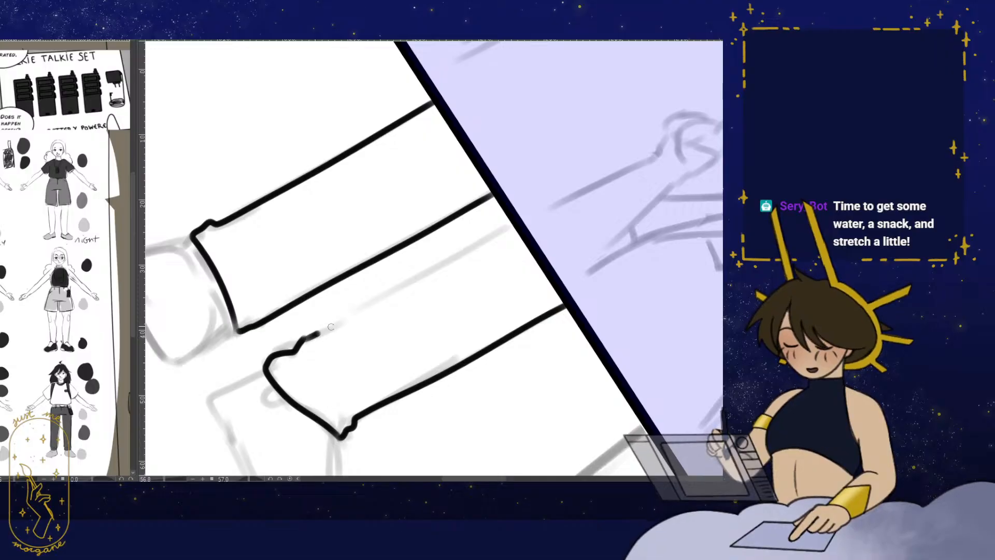
key(ctrl+at)
drag(451, 389, 432, 290)
key(h)
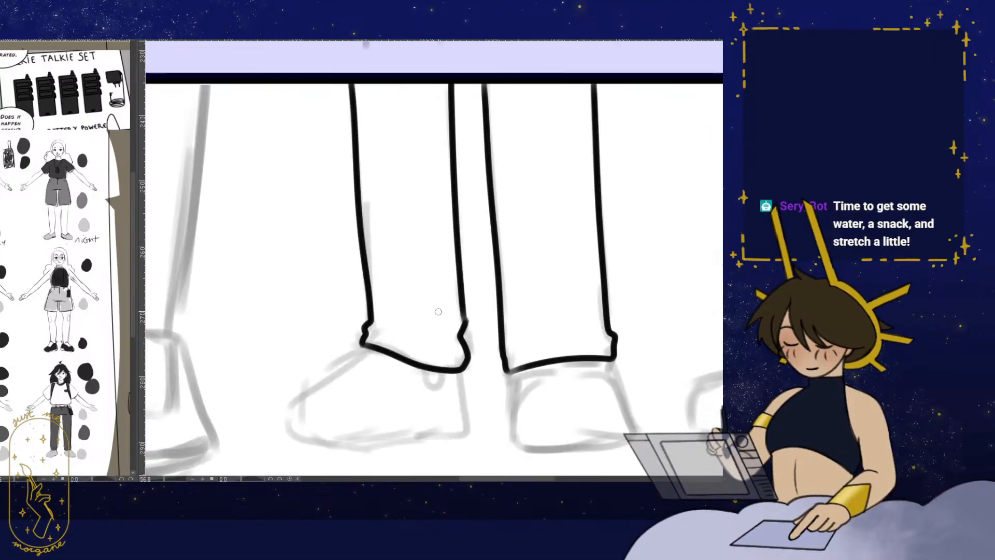
drag(367, 407, 388, 297)
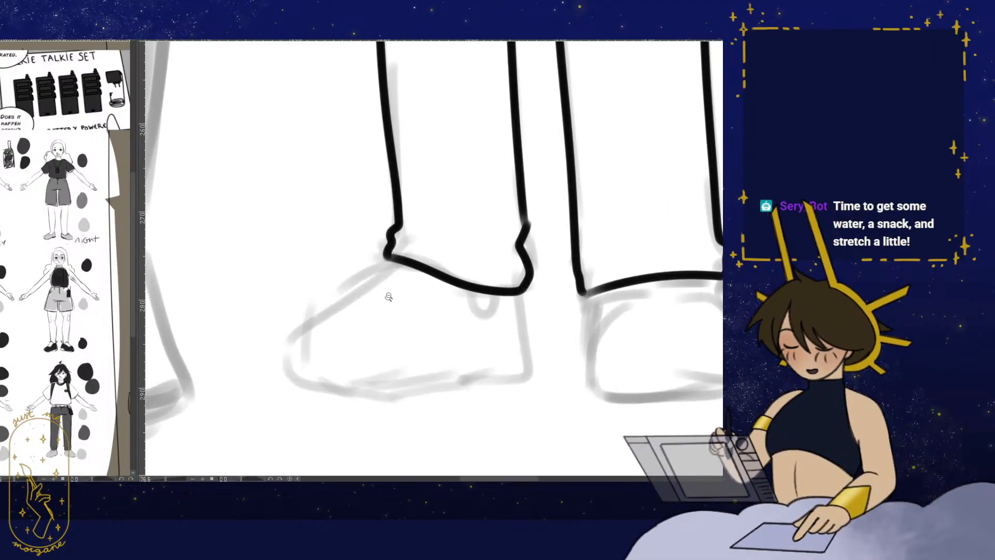